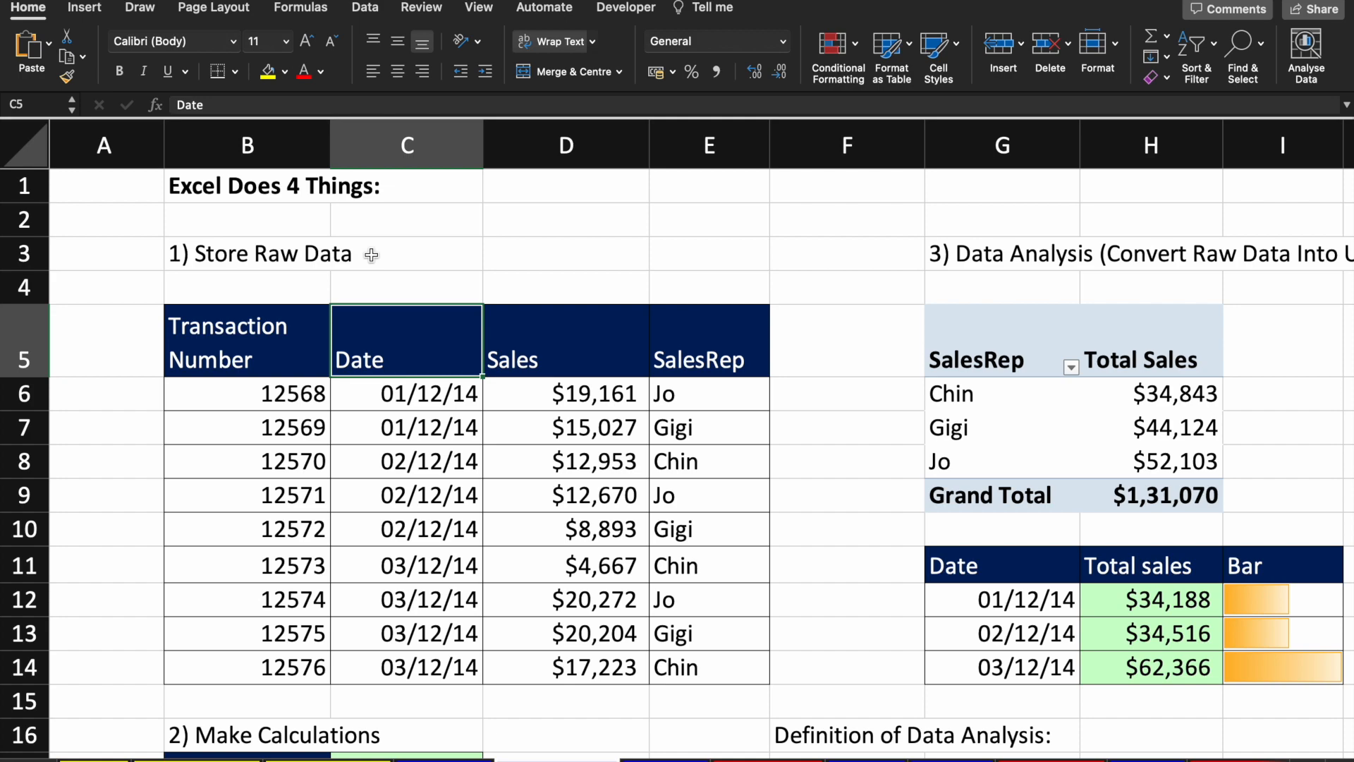
Step: Glance at the Discord call, then return to the workbook's 1) Store Raw Data heading
{"action": "key", "text": "ctrl+Right"}
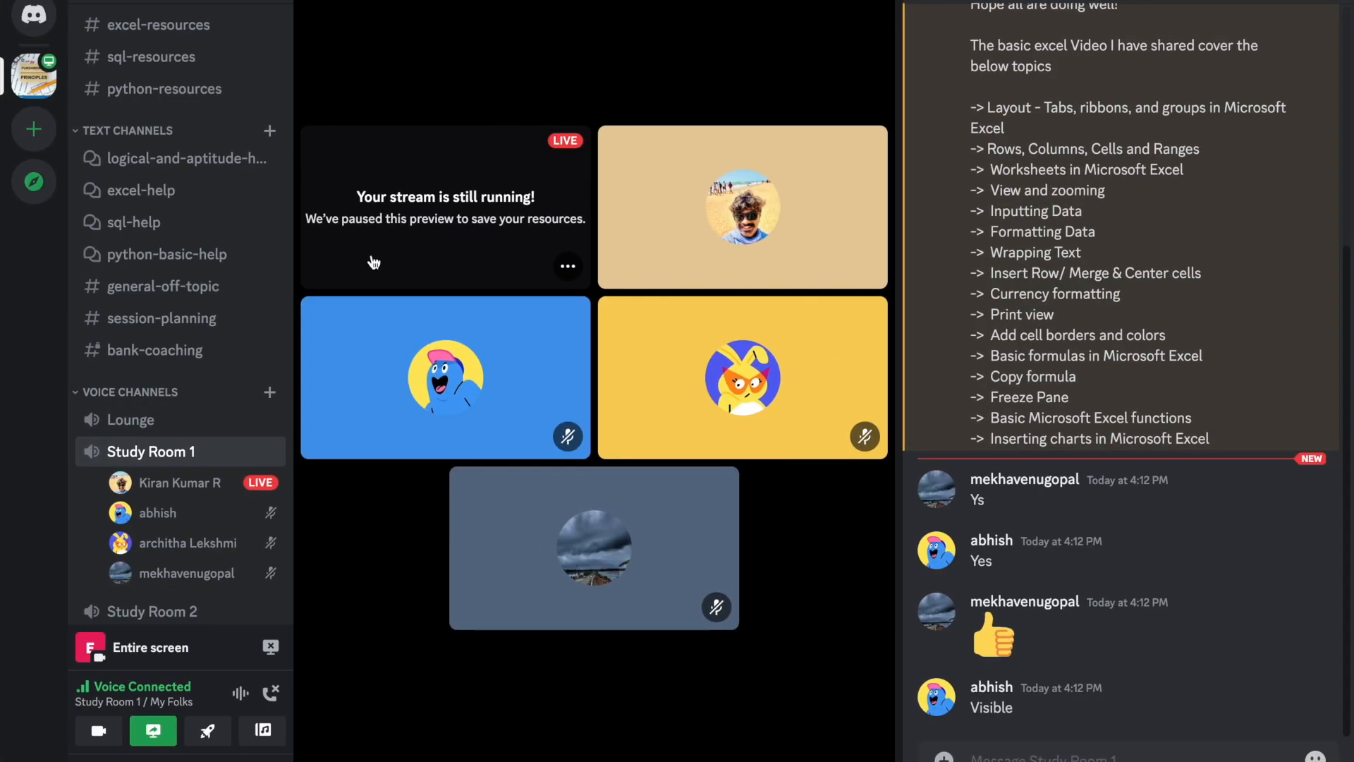
{"action": "key", "text": "ctrl+Left"}
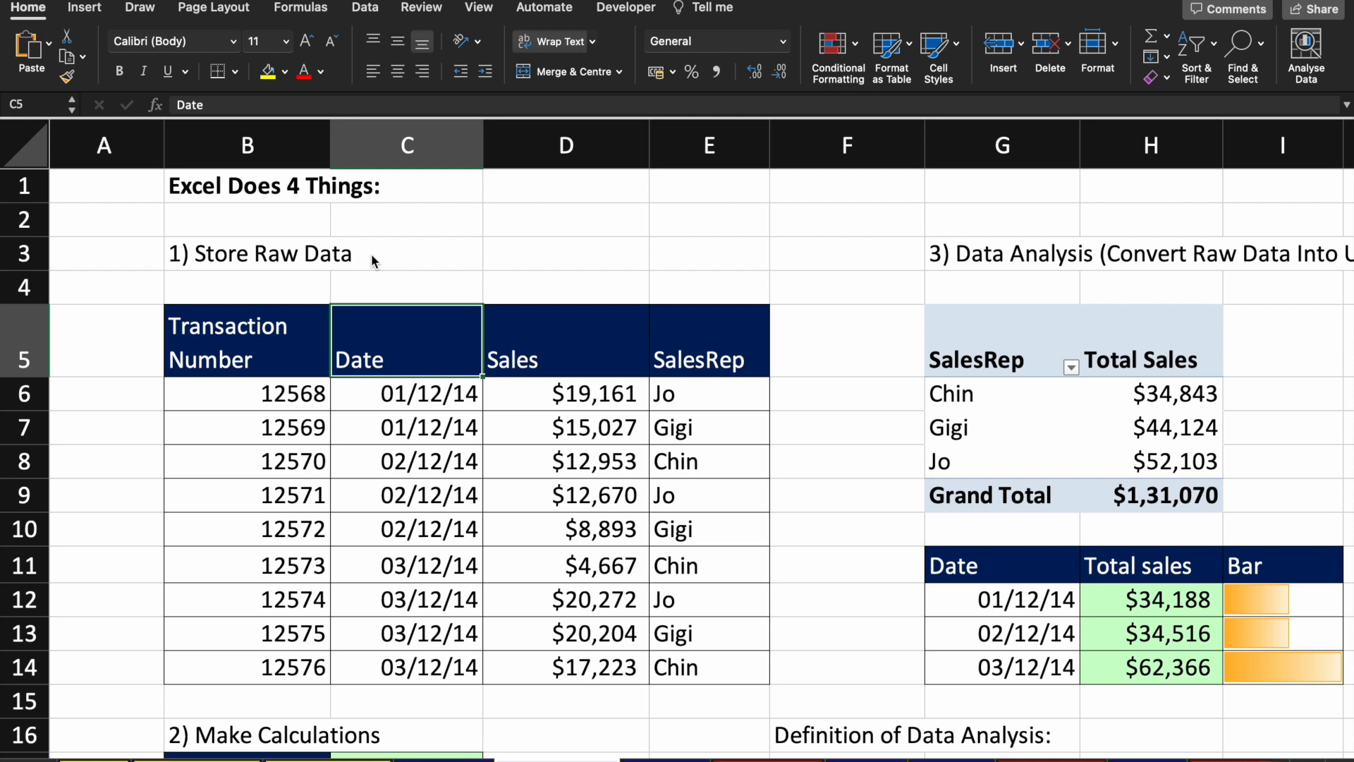
{"action": "left_click", "coordinate": [219, 261]}
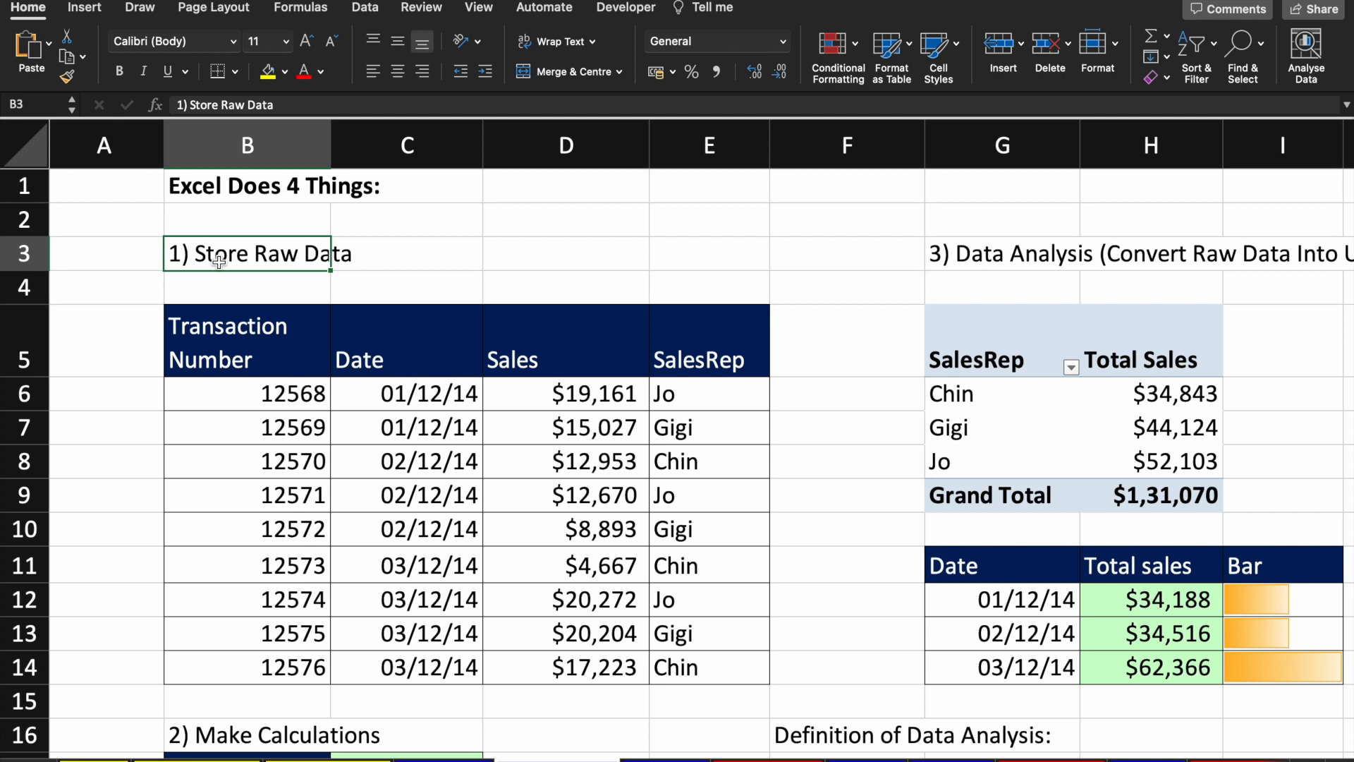
Step: Select the Transaction Number and Date headers, then pick transaction 12570
{"action": "left_click", "coordinate": [214, 353]}
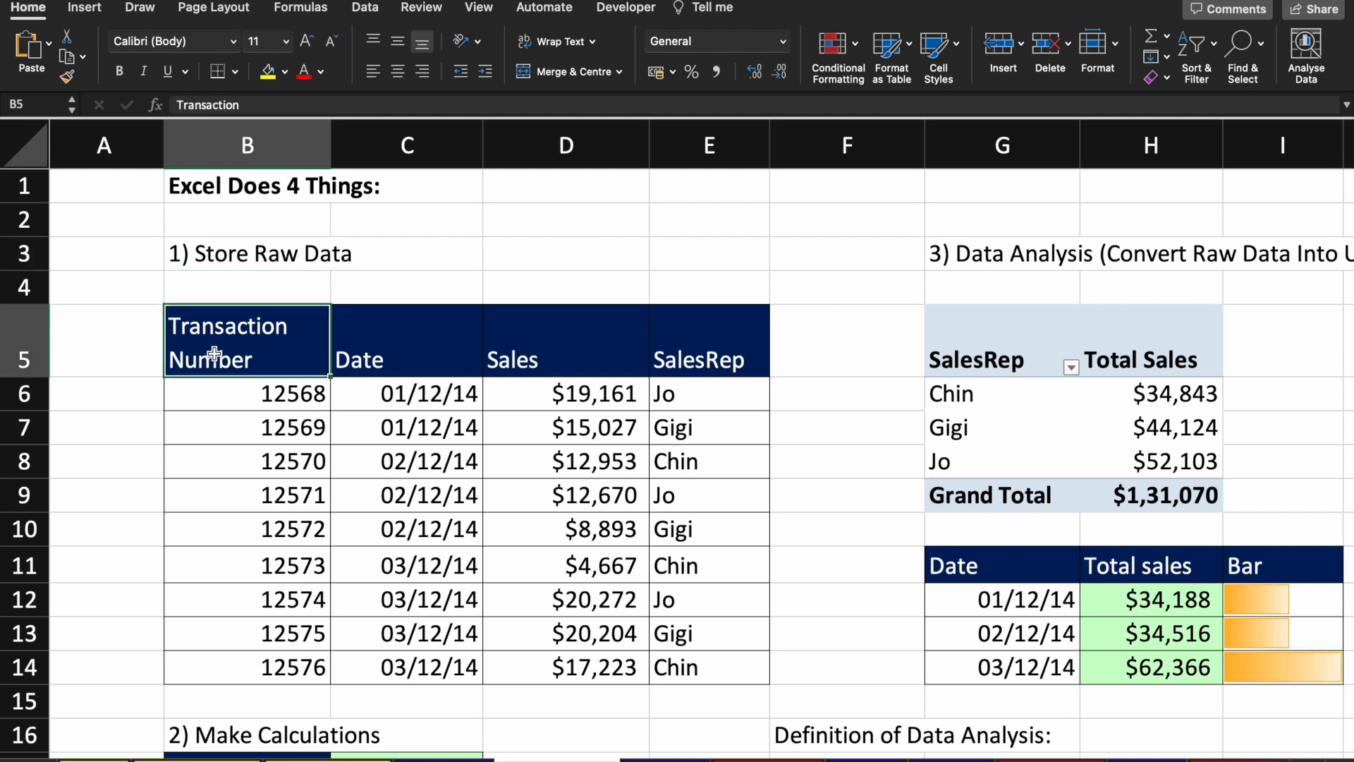
{"action": "key", "text": "shift+Right"}
{"action": "left_click", "coordinate": [287, 474]}
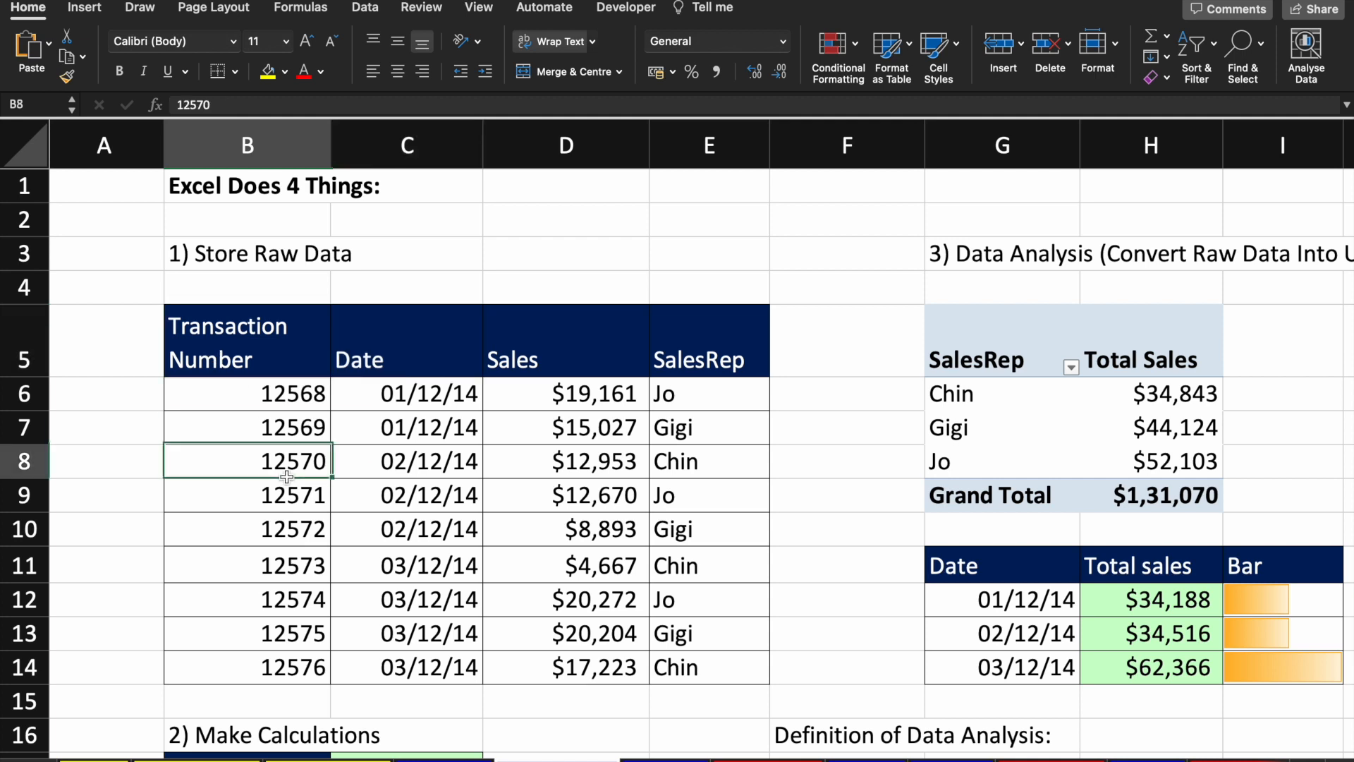
Step: Step through the Transaction Number, Date, Sales and SalesRep headers and their first entries
{"action": "left_click", "coordinate": [308, 323]}
{"action": "key", "text": "Down"}
{"action": "key", "text": "Up"}
{"action": "key", "text": "Down"}
{"action": "key", "text": "Up"}
{"action": "key", "text": "Down"}
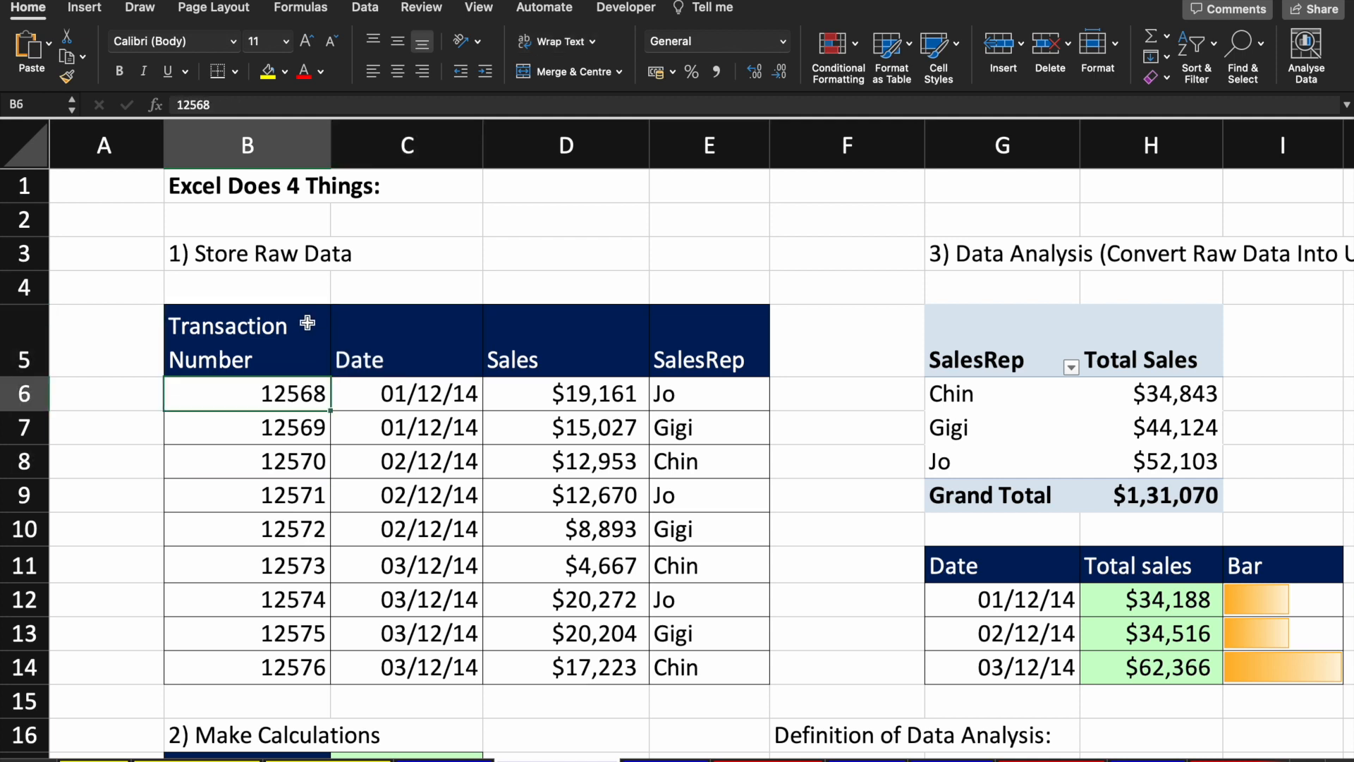
{"action": "key", "text": "Up"}
{"action": "key", "text": "Up"}
{"action": "key", "text": "Down"}
{"action": "key", "text": "Down"}
{"action": "key", "text": "Up"}
{"action": "key", "text": "Right"}
{"action": "key", "text": "Down"}
{"action": "key", "text": "Right"}
{"action": "key", "text": "Up"}
{"action": "key", "text": "Down"}
{"action": "key", "text": "Up"}
{"action": "key", "text": "Down"}
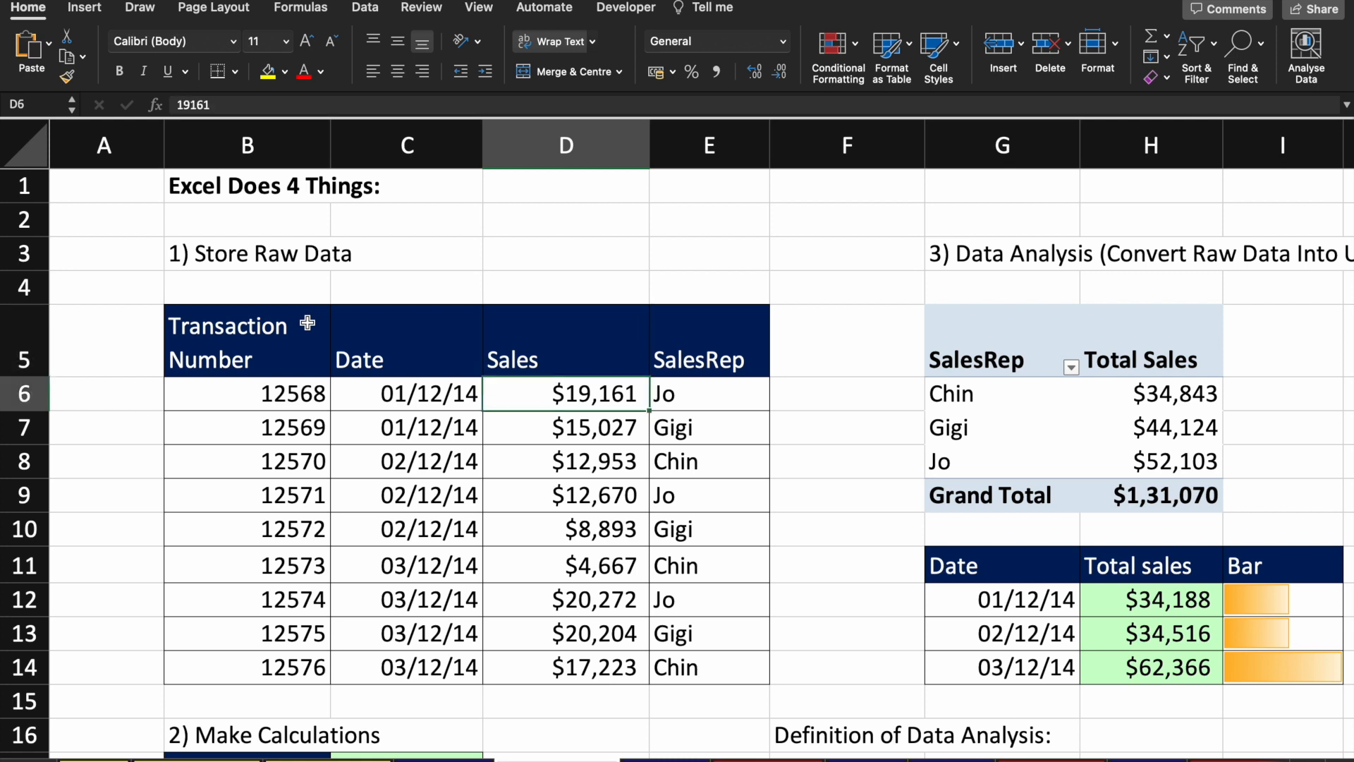
{"action": "key", "text": "Up"}
{"action": "key", "text": "Right"}
{"action": "key", "text": "Down"}
{"action": "key", "text": "Up"}
{"action": "key", "text": "Down"}
{"action": "key", "text": "Down"}
{"action": "key", "text": "Down"}
{"action": "key", "text": "Up"}
{"action": "key", "text": "Up"}
{"action": "key", "text": "Down"}
{"action": "key", "text": "Up"}
{"action": "key", "text": "Up"}
{"action": "key", "text": "Down"}
{"action": "key", "text": "Down"}
{"action": "key", "text": "Up"}
Step: Check the last sale 17223, then select the table from its headers down to row 14
{"action": "key", "text": "Left"}
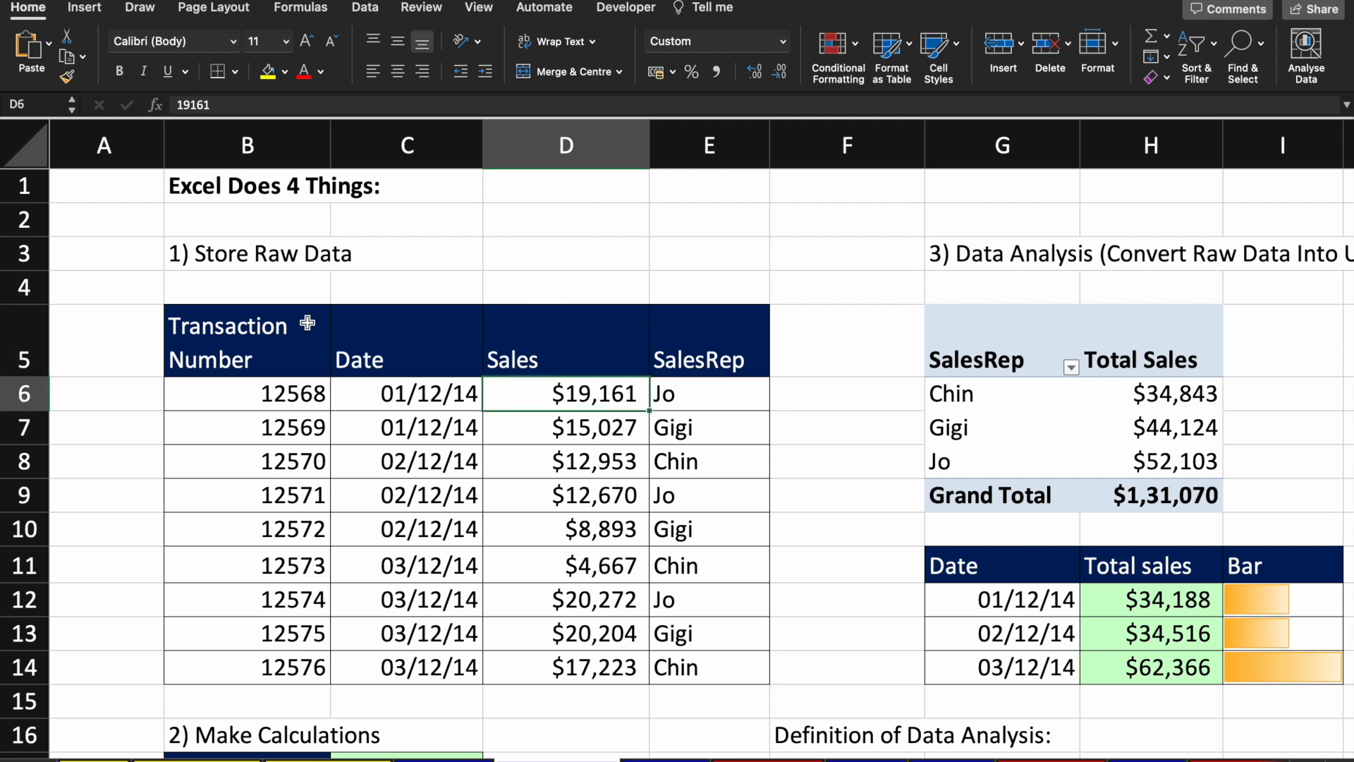
{"action": "key", "text": "Down"}
{"action": "key", "text": "Down"}
{"action": "key", "text": "Down"}
{"action": "key", "text": "Down"}
{"action": "key", "text": "Down"}
{"action": "key", "text": "Down"}
{"action": "key", "text": "Down"}
{"action": "key", "text": "Down"}
{"action": "key", "text": "Up"}
{"action": "key", "text": "Up"}
{"action": "key", "text": "Up"}
{"action": "key", "text": "Up"}
{"action": "key", "text": "Up"}
{"action": "key", "text": "Up"}
{"action": "key", "text": "Up"}
{"action": "key", "text": "Up"}
{"action": "key", "text": "Up"}
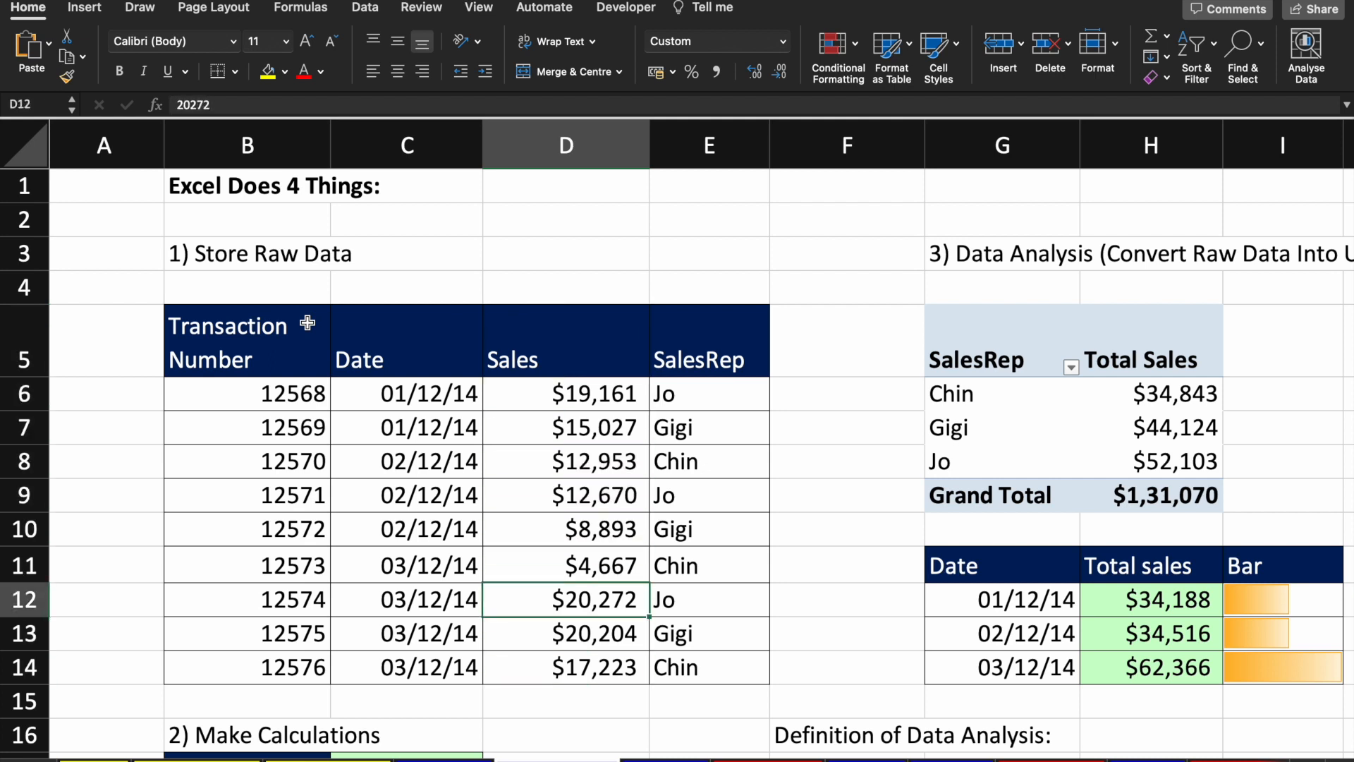
{"action": "key", "text": "Left"}
{"action": "key", "text": "Left"}
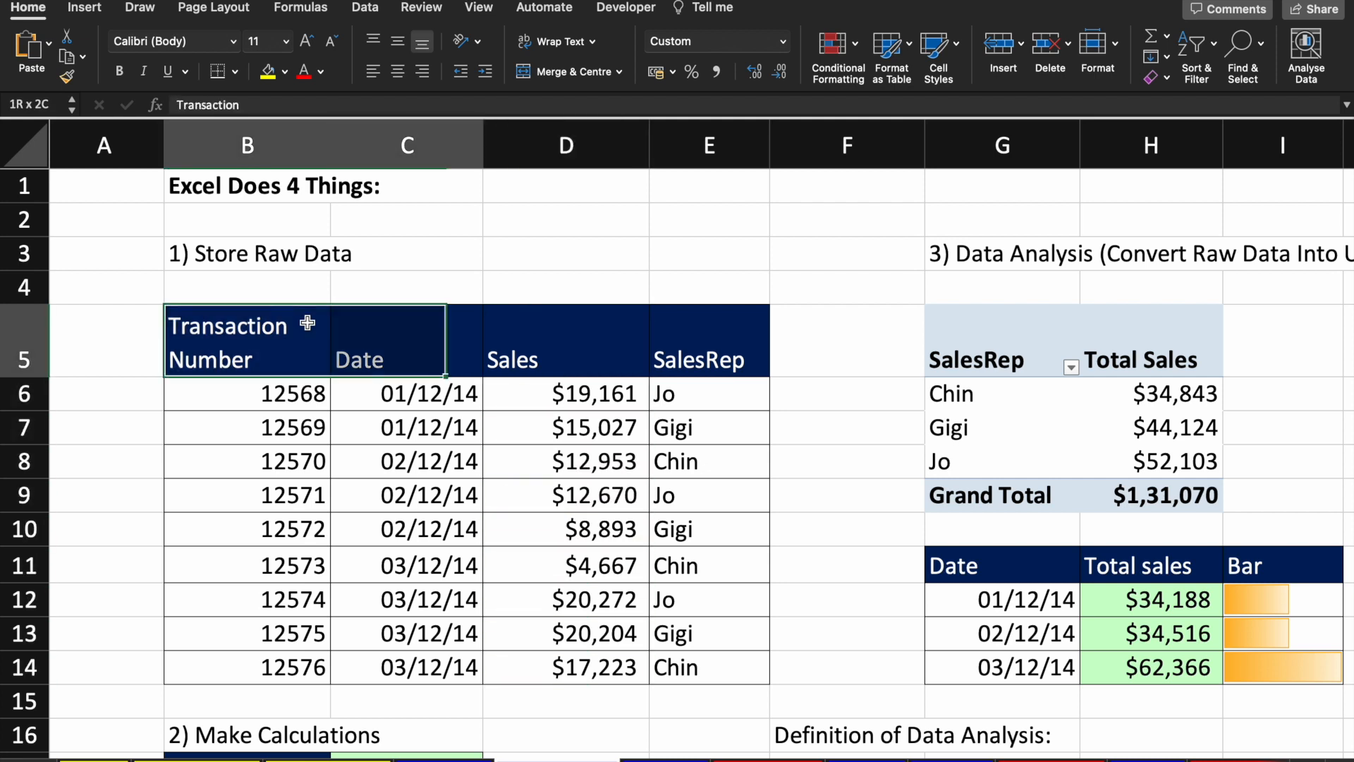
{"action": "key", "text": "shift+Right"}
{"action": "key", "text": "shift+Right"}
{"action": "key", "text": "shift+Right"}
{"action": "key", "text": "shift+Down"}
{"action": "key", "text": "shift+Down"}
{"action": "key", "text": "shift+Down"}
{"action": "key", "text": "shift+Down"}
{"action": "key", "text": "shift+Down"}
{"action": "key", "text": "shift+Down"}
{"action": "key", "text": "shift+Down"}
{"action": "key", "text": "shift+Down"}
{"action": "key", "text": "shift+Down"}
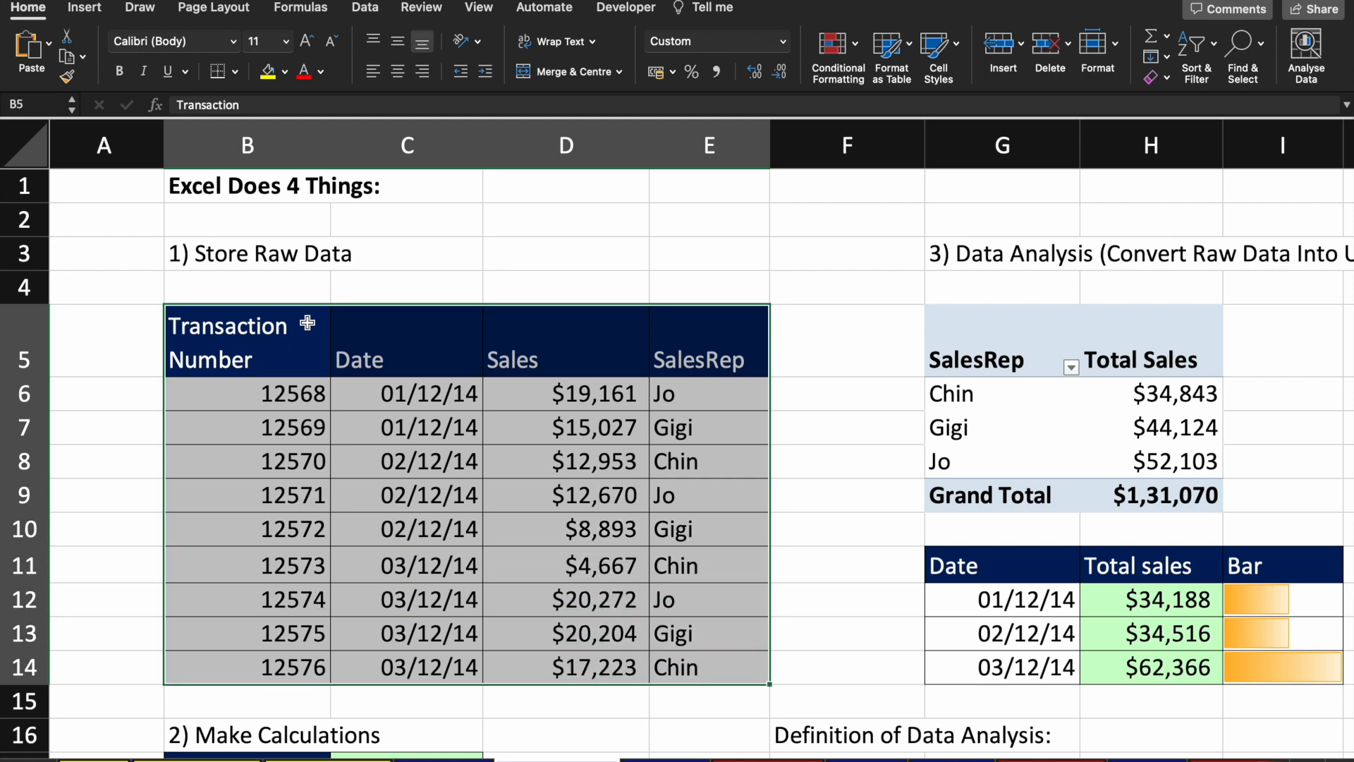
Step: Confirm C8 holds 02/12/2014 and scroll down to the Total Sales, Ave Sales and Range cells
{"action": "left_click", "coordinate": [434, 464]}
{"action": "scroll", "coordinate": [434, 464], "scroll_direction": "down", "scroll_amount": 1}
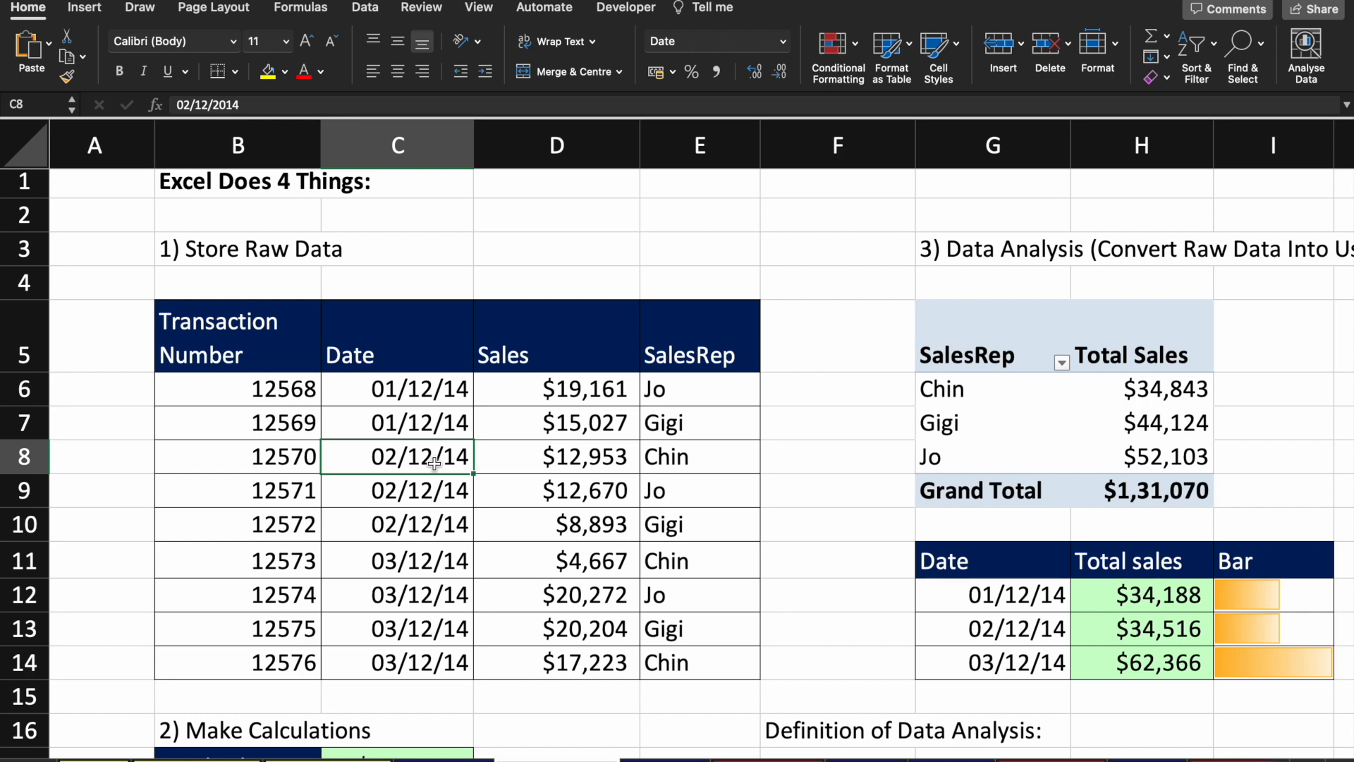
{"action": "scroll", "coordinate": [434, 463], "scroll_direction": "down", "scroll_amount": 2}
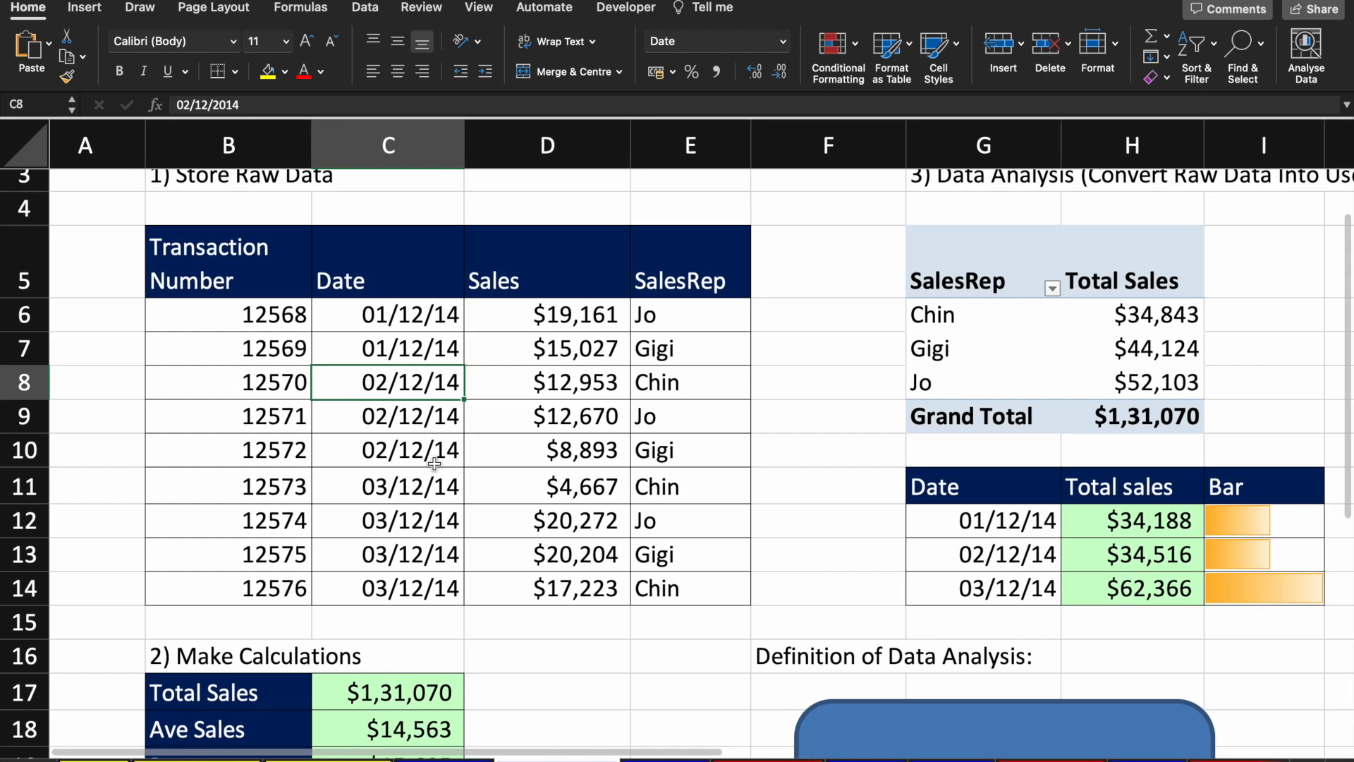
{"action": "scroll", "coordinate": [435, 463], "scroll_direction": "down", "scroll_amount": 1}
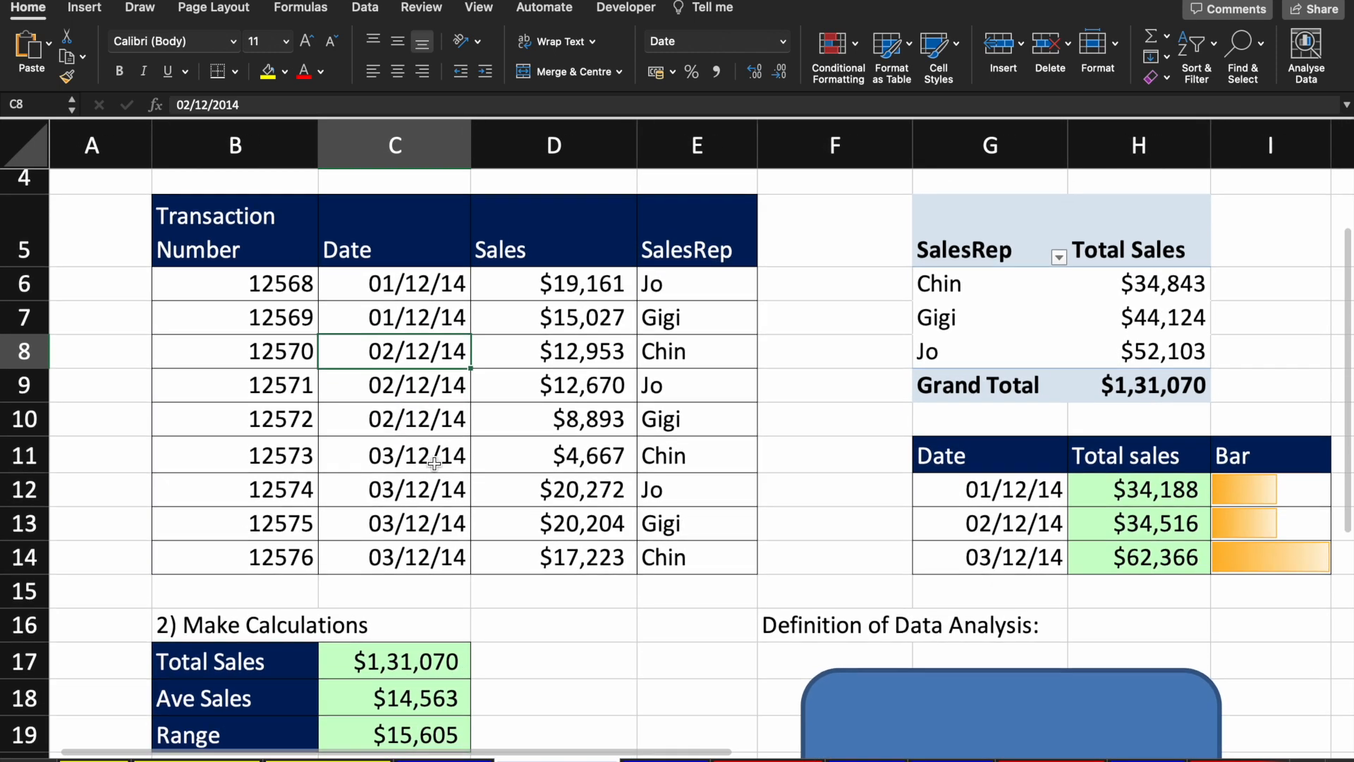
{"action": "scroll", "coordinate": [515, 377], "scroll_direction": "down", "scroll_amount": 1}
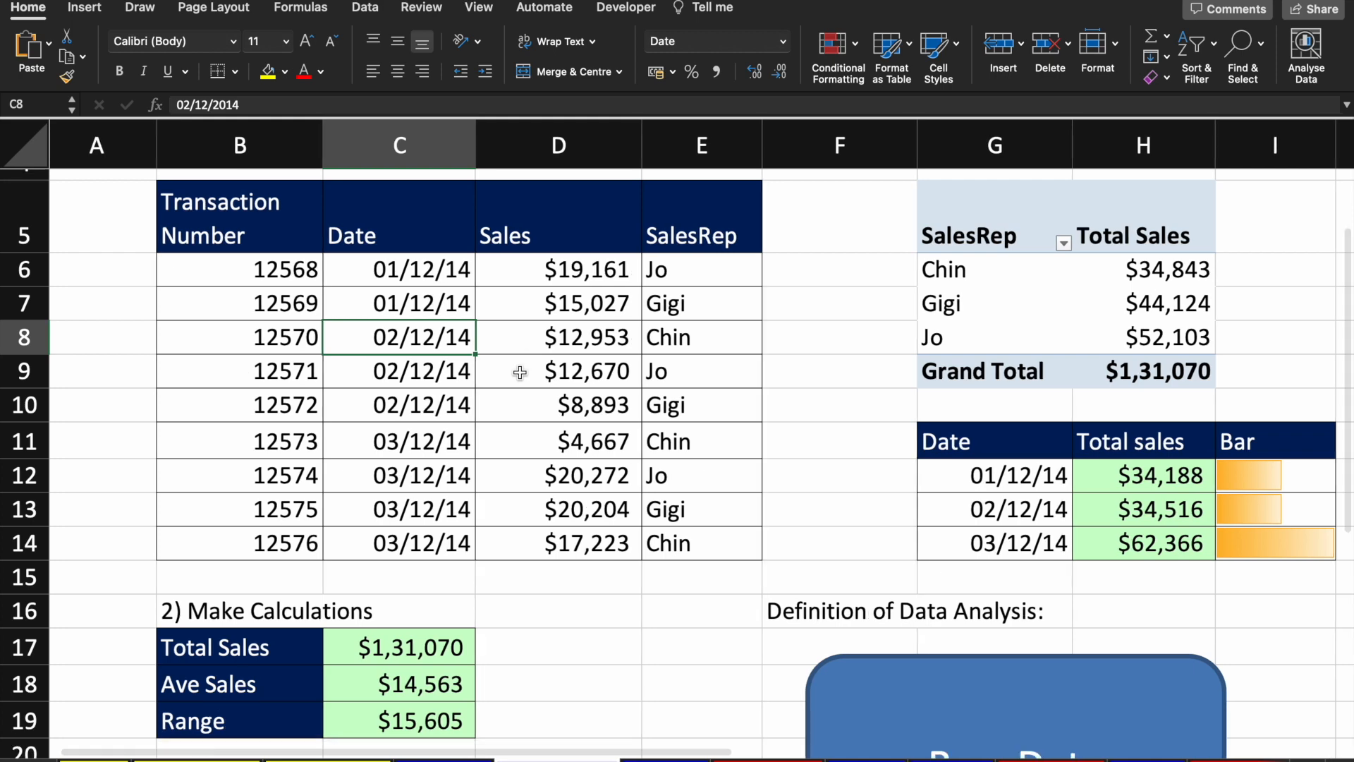
{"action": "scroll", "coordinate": [519, 372], "scroll_direction": "down", "scroll_amount": 1}
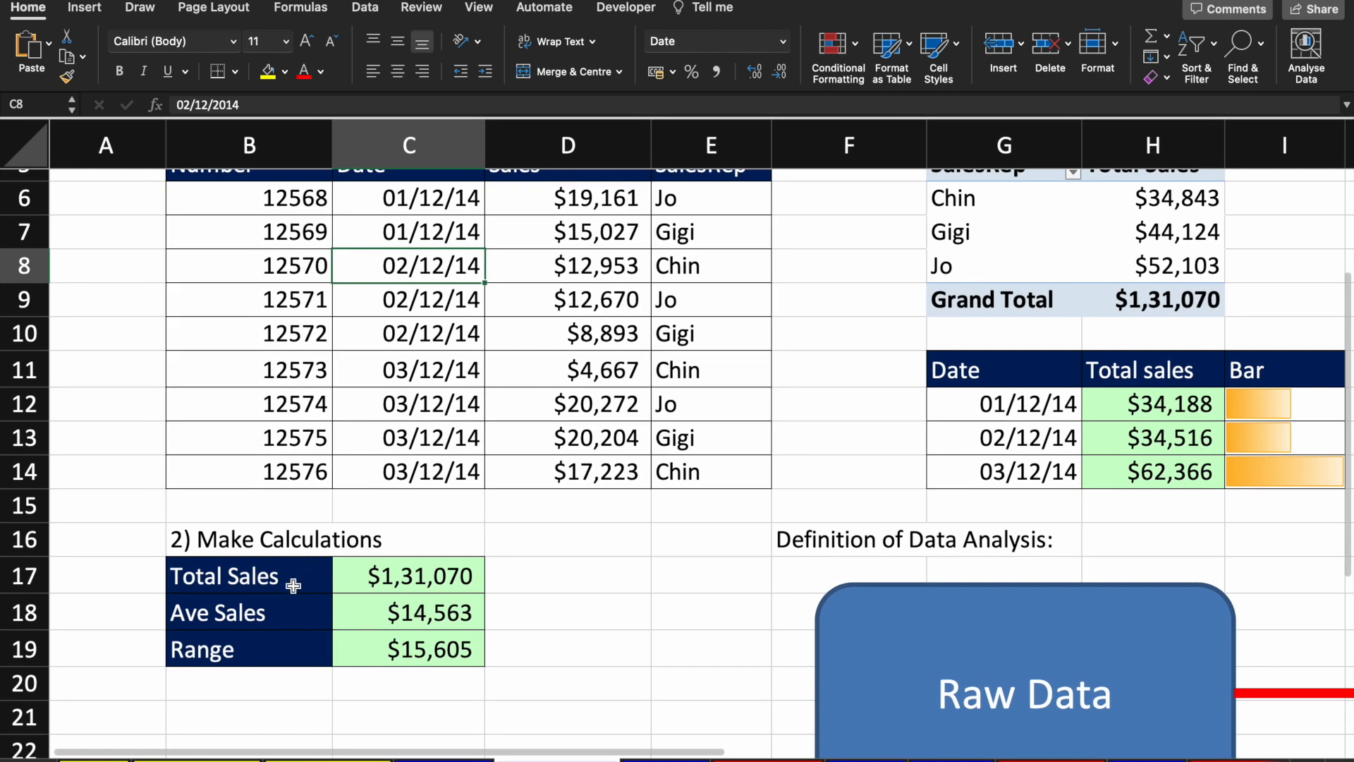
Step: Inspect the sale amounts $4,667 and $12,953 and move down to the Total Sales result
{"action": "left_click", "coordinate": [293, 584]}
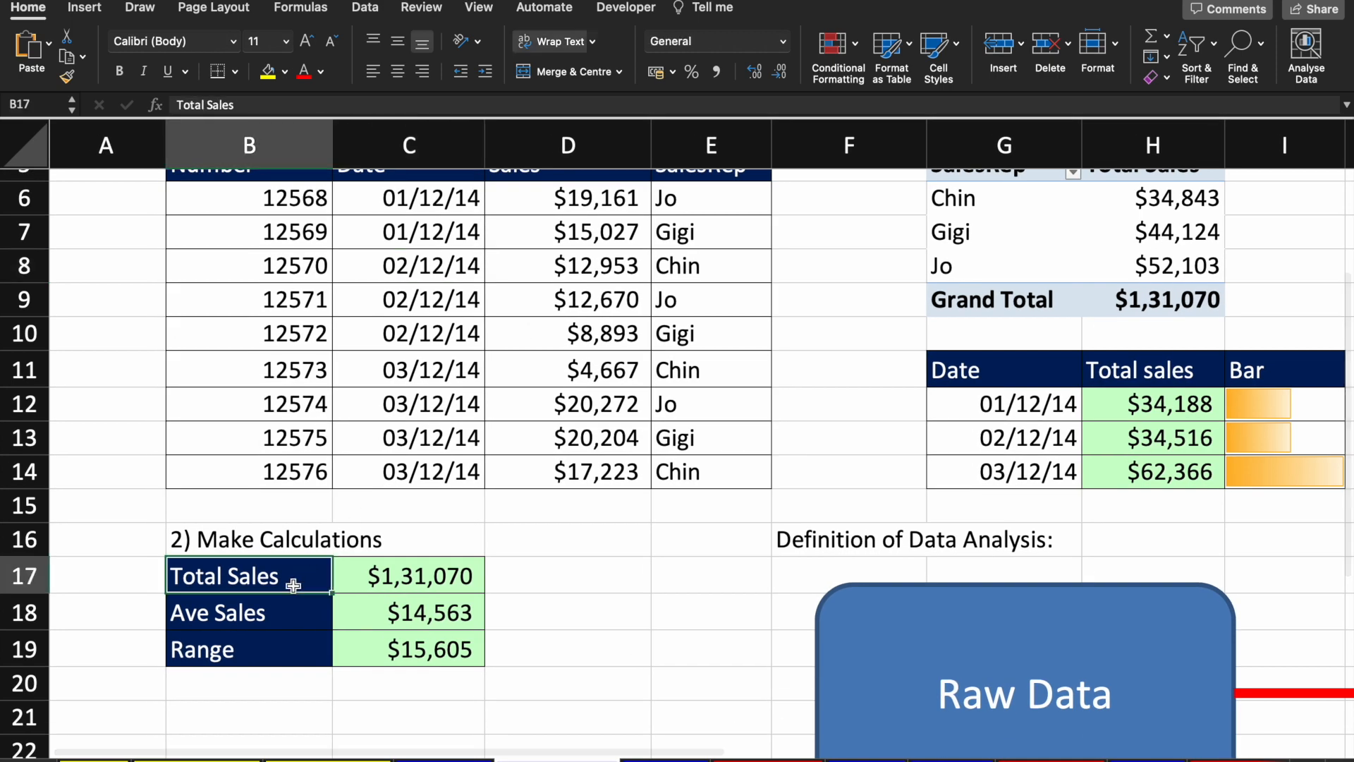
{"action": "left_click", "coordinate": [608, 373]}
{"action": "scroll", "coordinate": [592, 373], "scroll_direction": "up", "scroll_amount": 2}
{"action": "left_click", "coordinate": [598, 344]}
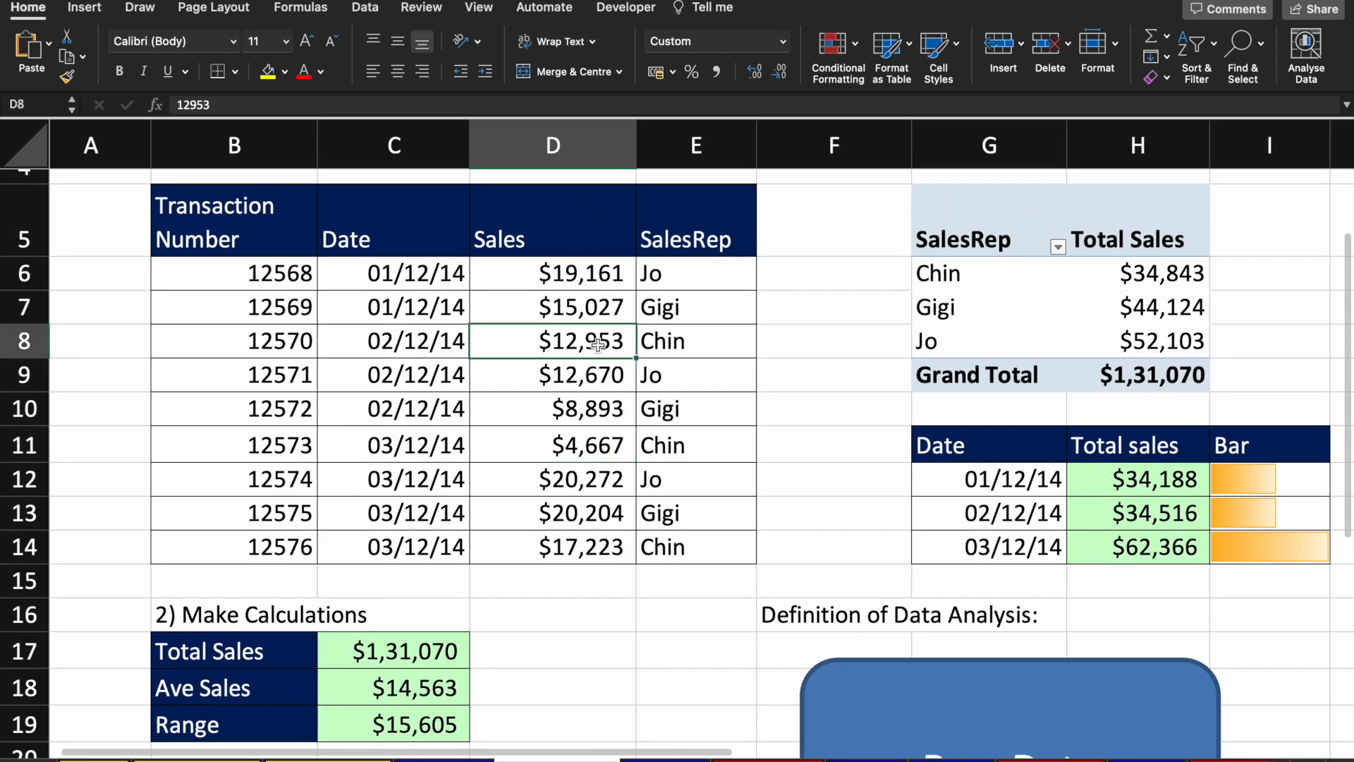
{"action": "key", "text": "Up"}
{"action": "key", "text": "Up"}
{"action": "key", "text": "Up"}
{"action": "key", "text": "Down"}
{"action": "key", "text": "Down"}
{"action": "key", "text": "Down"}
{"action": "key", "text": "Down"}
{"action": "key", "text": "Down"}
{"action": "key", "text": "Down"}
{"action": "key", "text": "Down"}
{"action": "key", "text": "Down"}
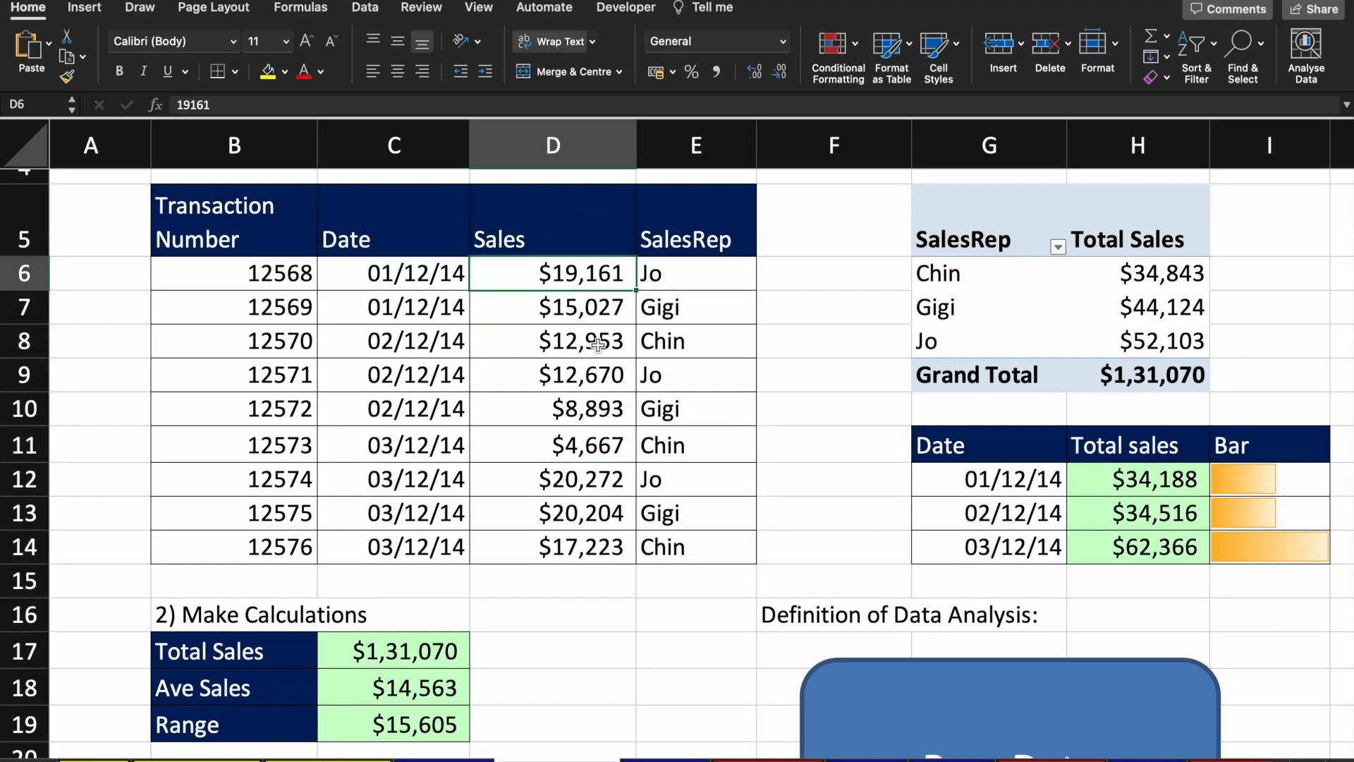
{"action": "key", "text": "Up"}
{"action": "key", "text": "Up"}
{"action": "key", "text": "Down"}
{"action": "key", "text": "Down"}
{"action": "key", "text": "Down"}
{"action": "key", "text": "Down"}
{"action": "key", "text": "Down"}
{"action": "key", "text": "Left"}
{"action": "key", "text": "Down"}
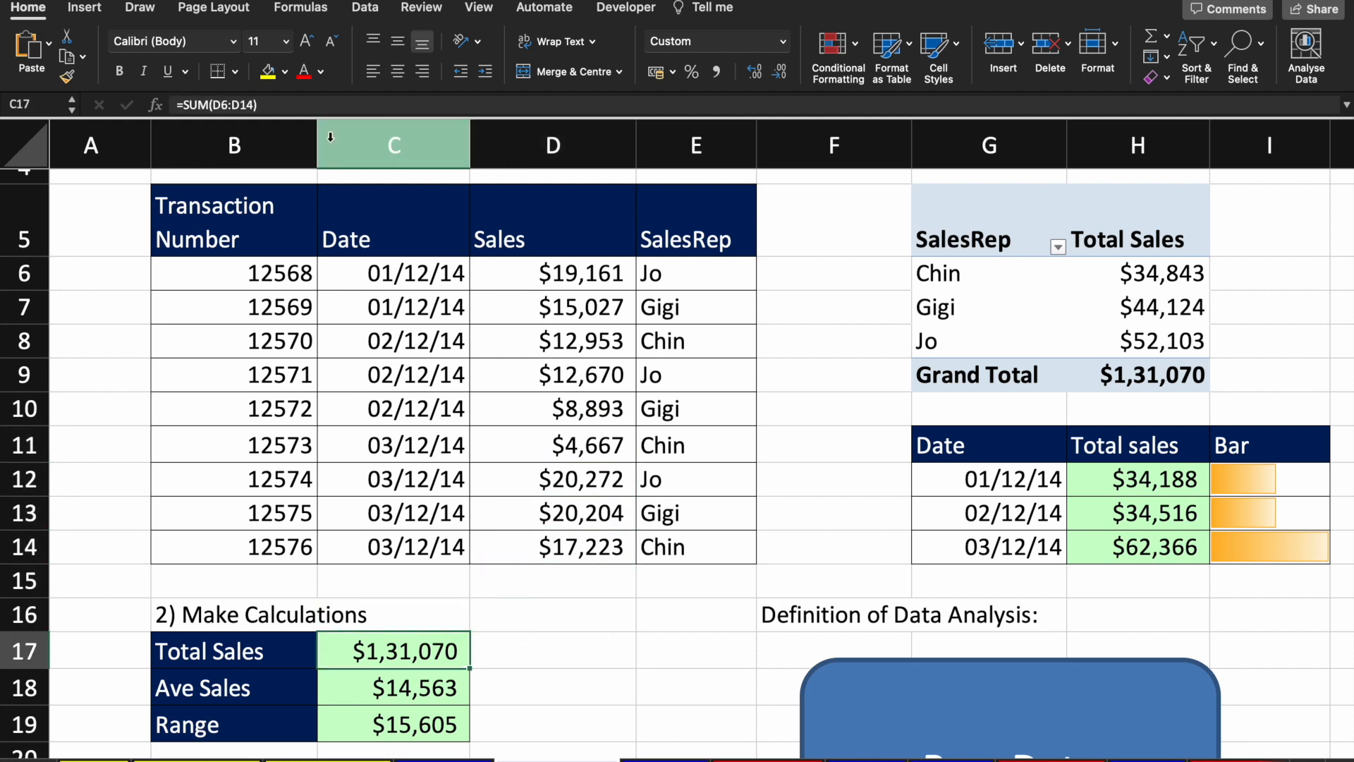
Step: Review the Total Sales SUM formula, leaving it unchanged
{"action": "left_click", "coordinate": [311, 106]}
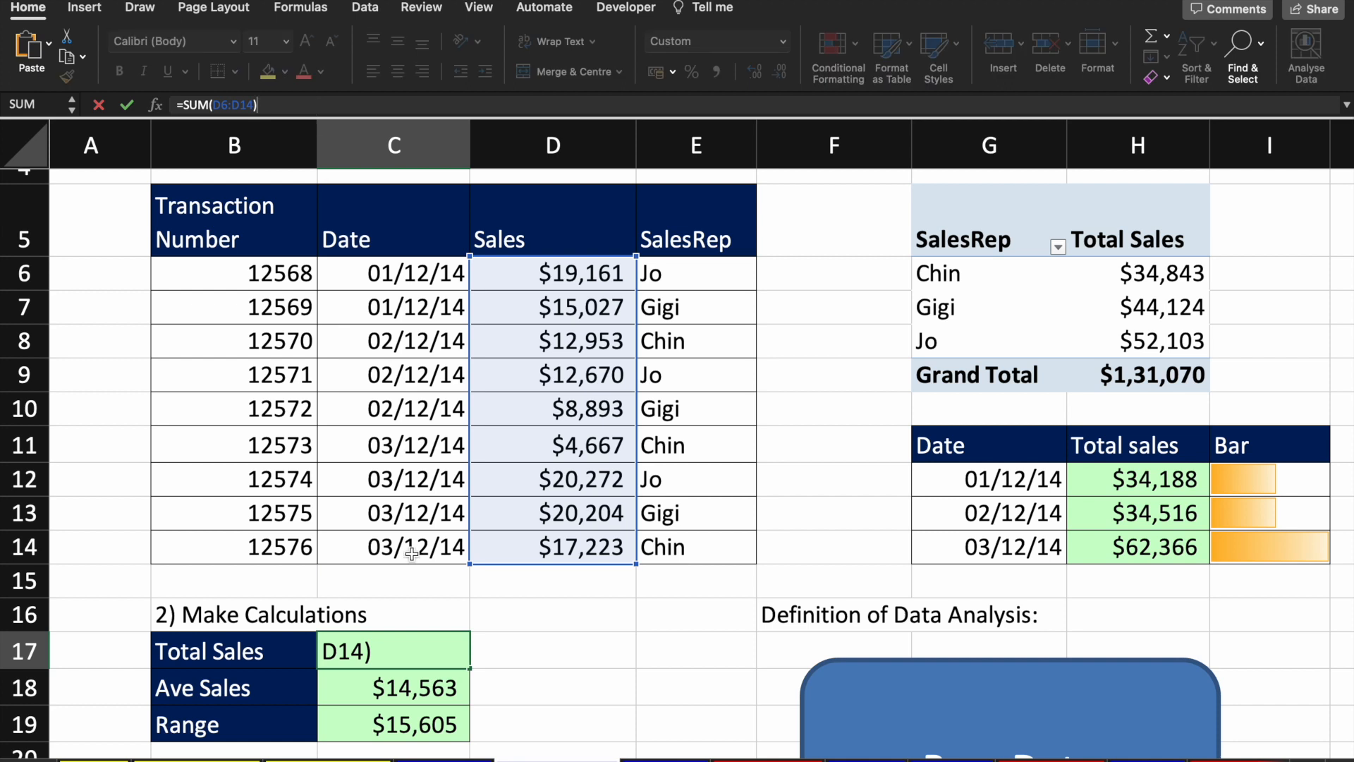
{"action": "key", "text": "Return"}
{"action": "key", "text": "Up"}
{"action": "key", "text": "F2"}
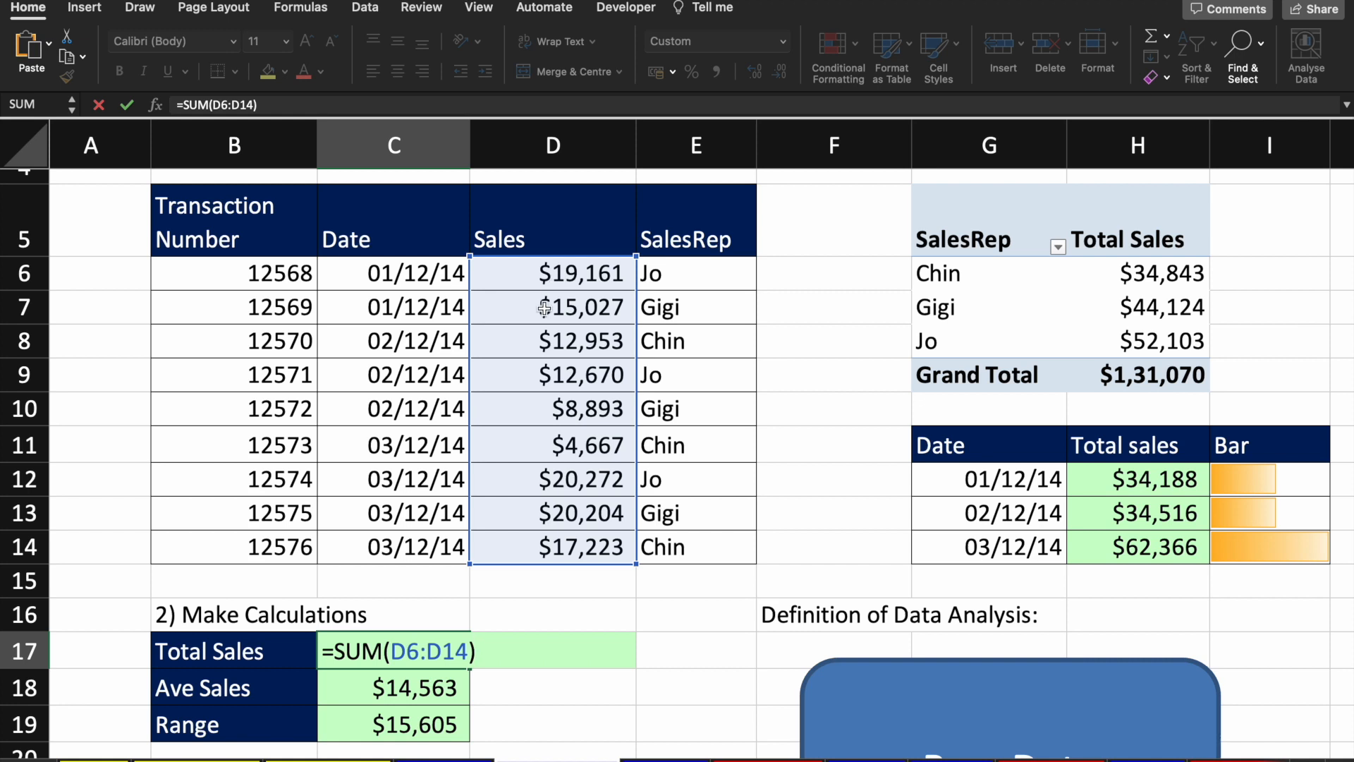
{"action": "key", "text": "Return"}
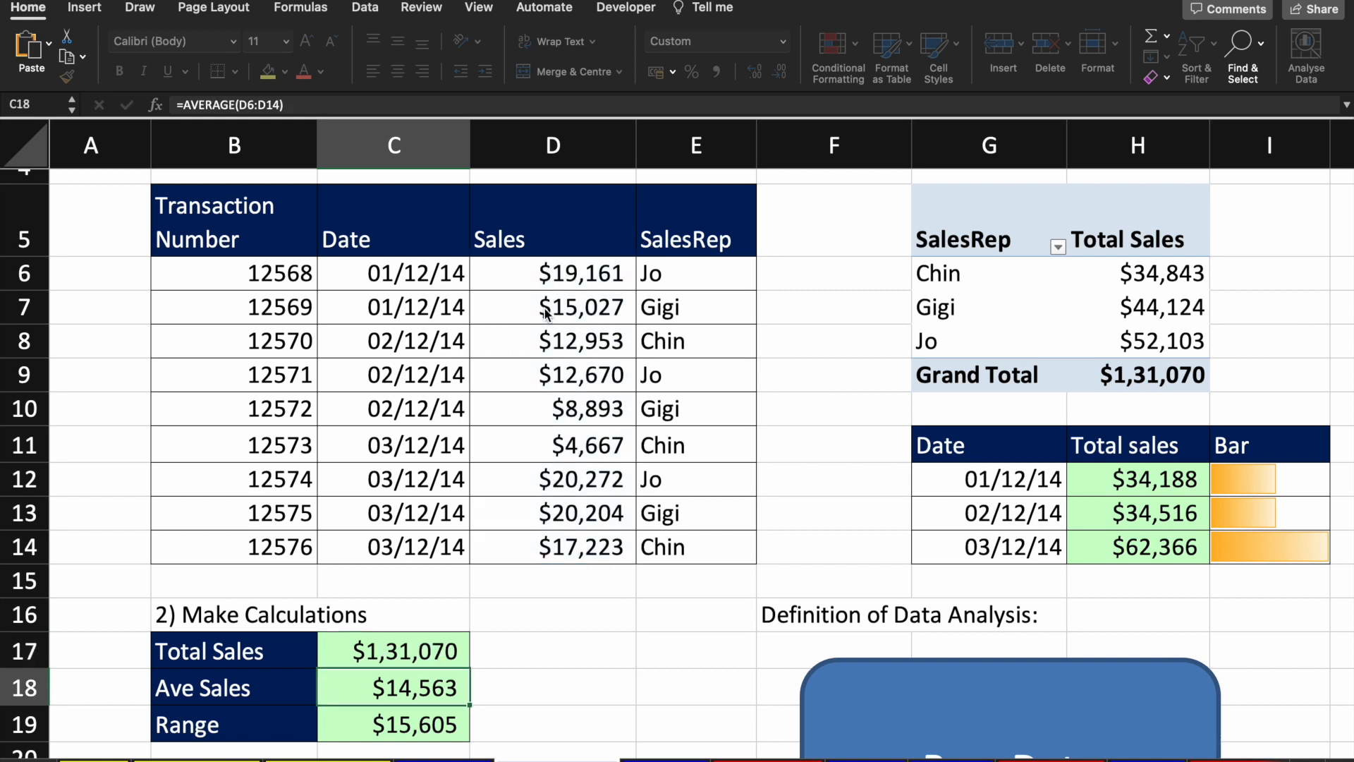
{"action": "key", "text": "Up"}
Step: Select the sales amounts D6:D14
{"action": "key", "text": "Right"}
{"action": "key", "text": "Right"}
{"action": "key", "text": "Up"}
{"action": "key", "text": "Up"}
{"action": "key", "text": "Left"}
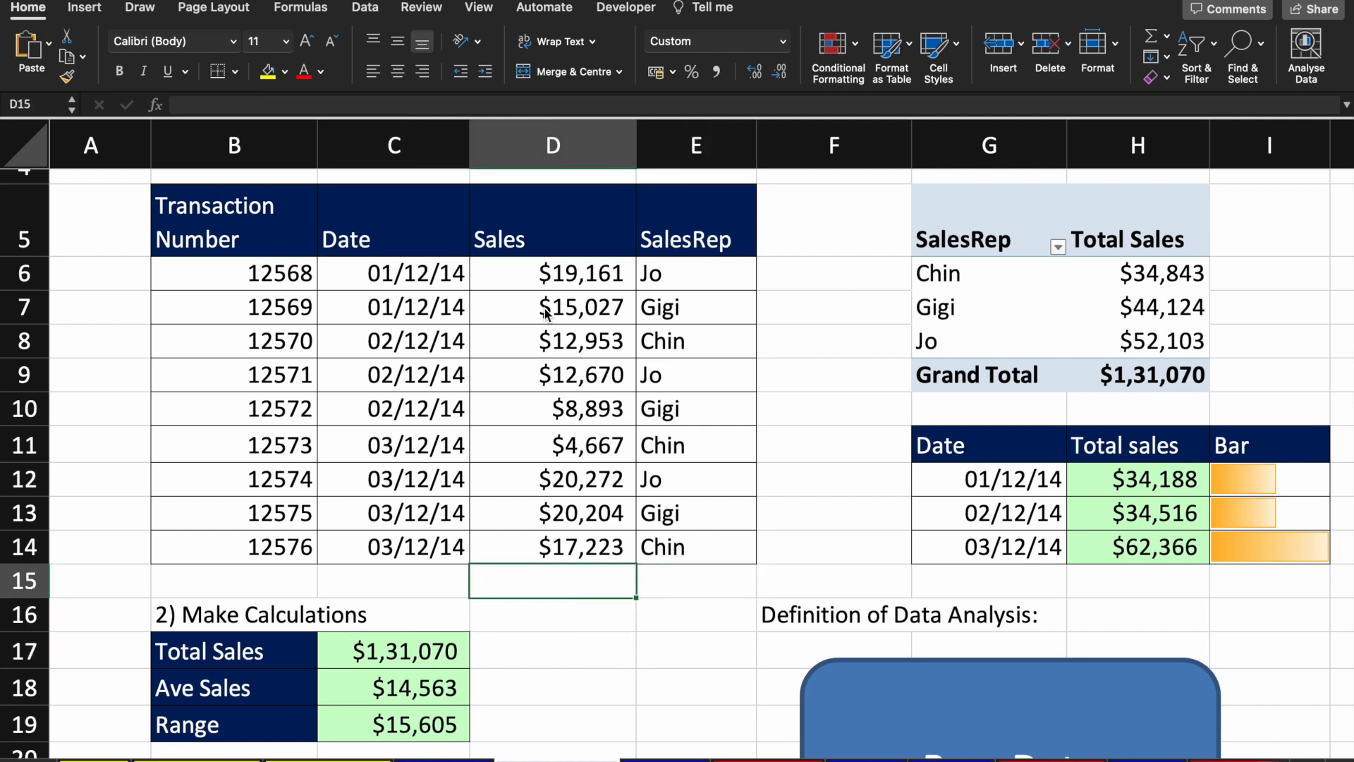
{"action": "key", "text": "Up"}
{"action": "key", "text": "shift+Up"}
{"action": "key", "text": "shift+Up"}
{"action": "key", "text": "shift+Up"}
{"action": "key", "text": "shift+Up"}
{"action": "key", "text": "shift+Up"}
{"action": "key", "text": "shift+Up"}
{"action": "key", "text": "shift+Up"}
{"action": "key", "text": "shift+Up"}
{"action": "key", "text": "shift+Up"}
{"action": "key", "text": "shift+Down"}
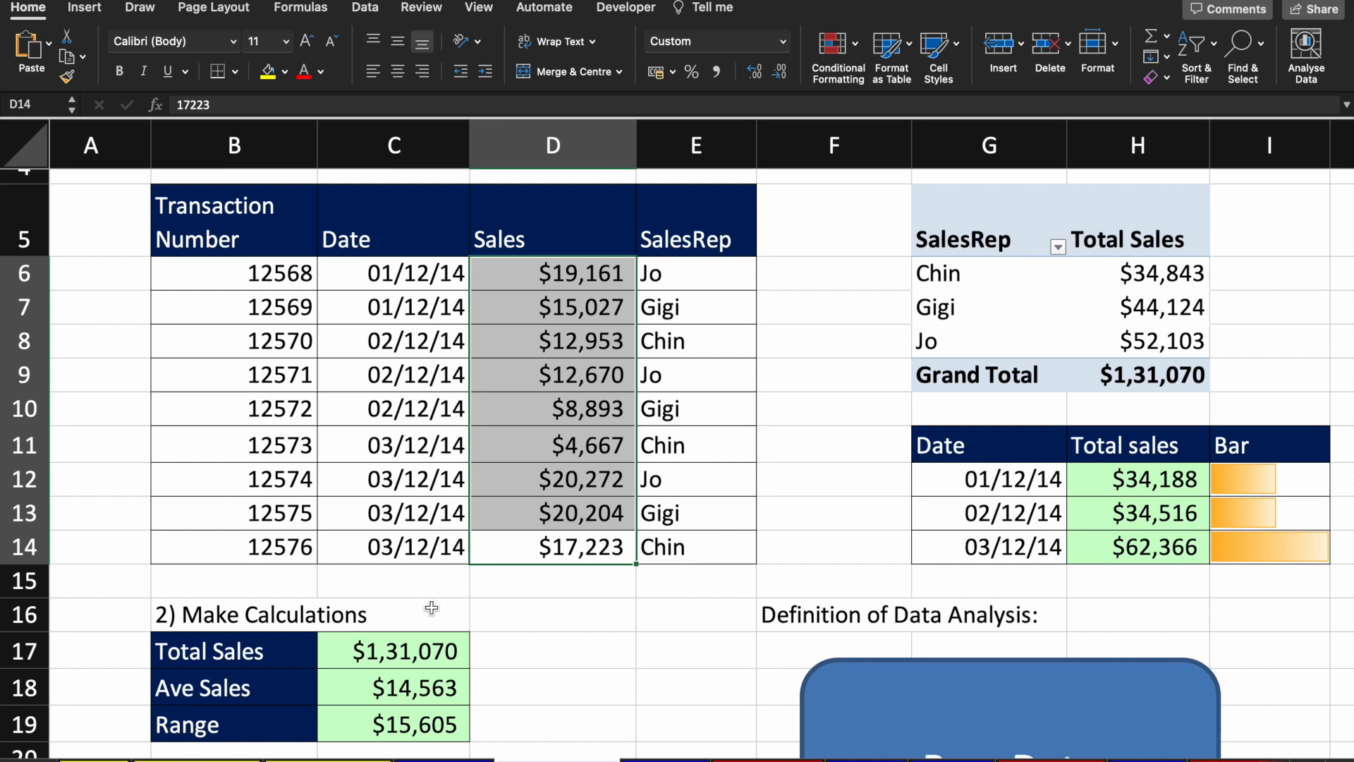
Step: Walk through the SUM and AVERAGE formulas and commit =MAX(D6:D14)-MIN(D6:D14) for Range
{"action": "left_click", "coordinate": [423, 647]}
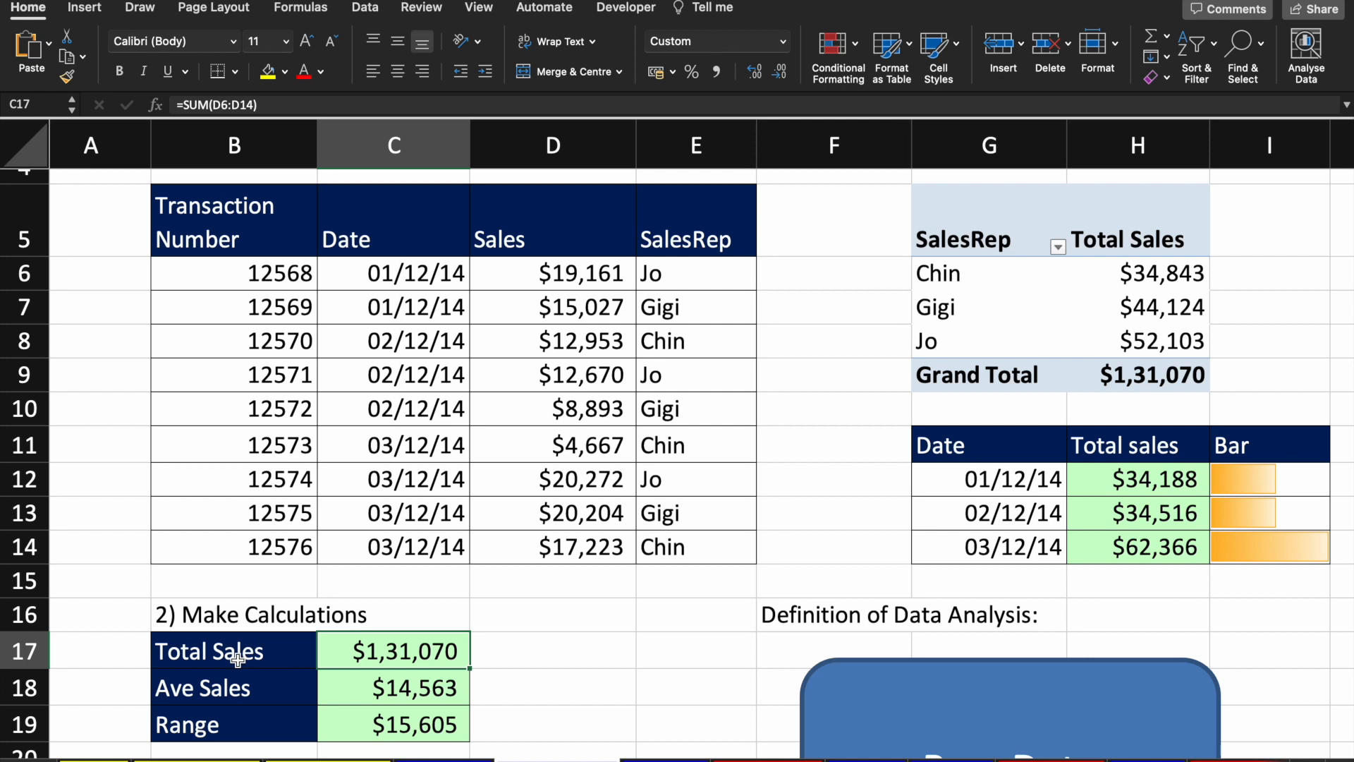
{"action": "key", "text": "F2"}
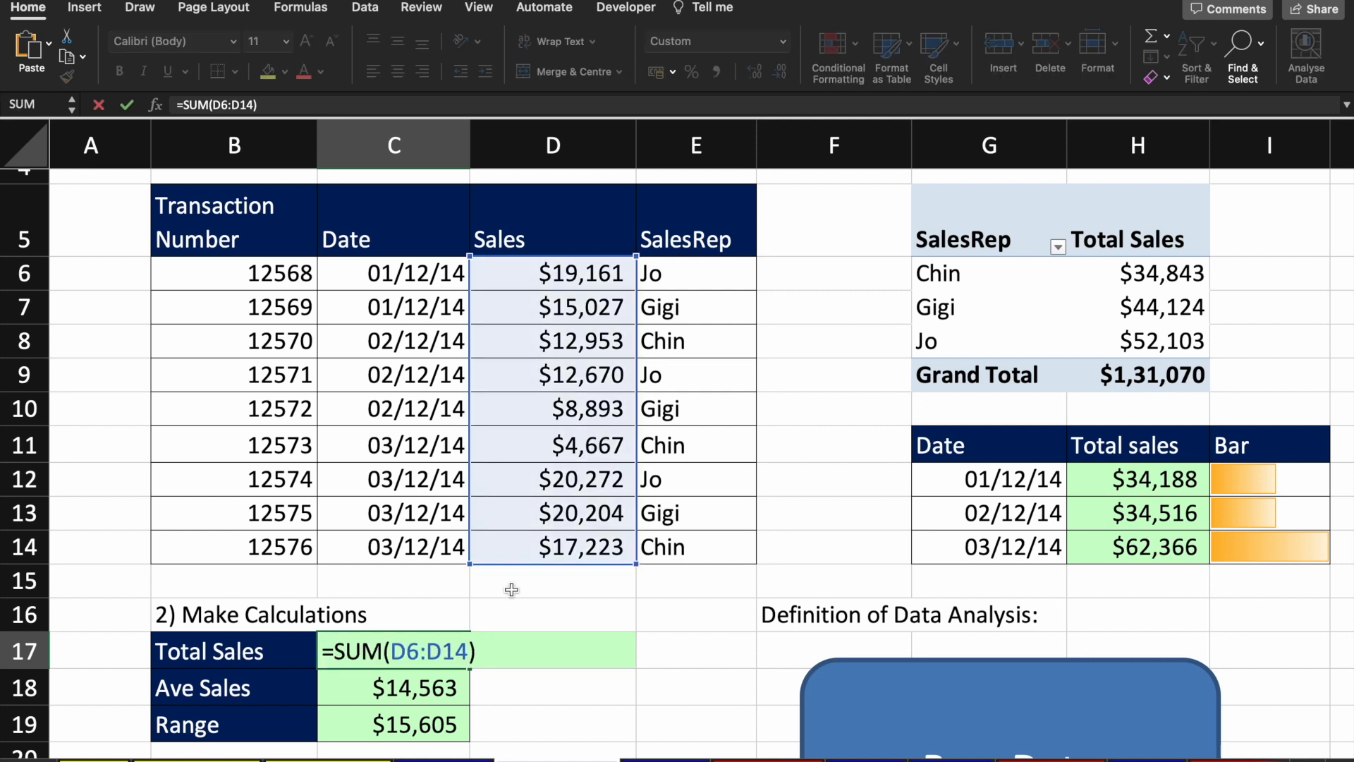
{"action": "key", "text": "Return"}
{"action": "key", "text": "F2"}
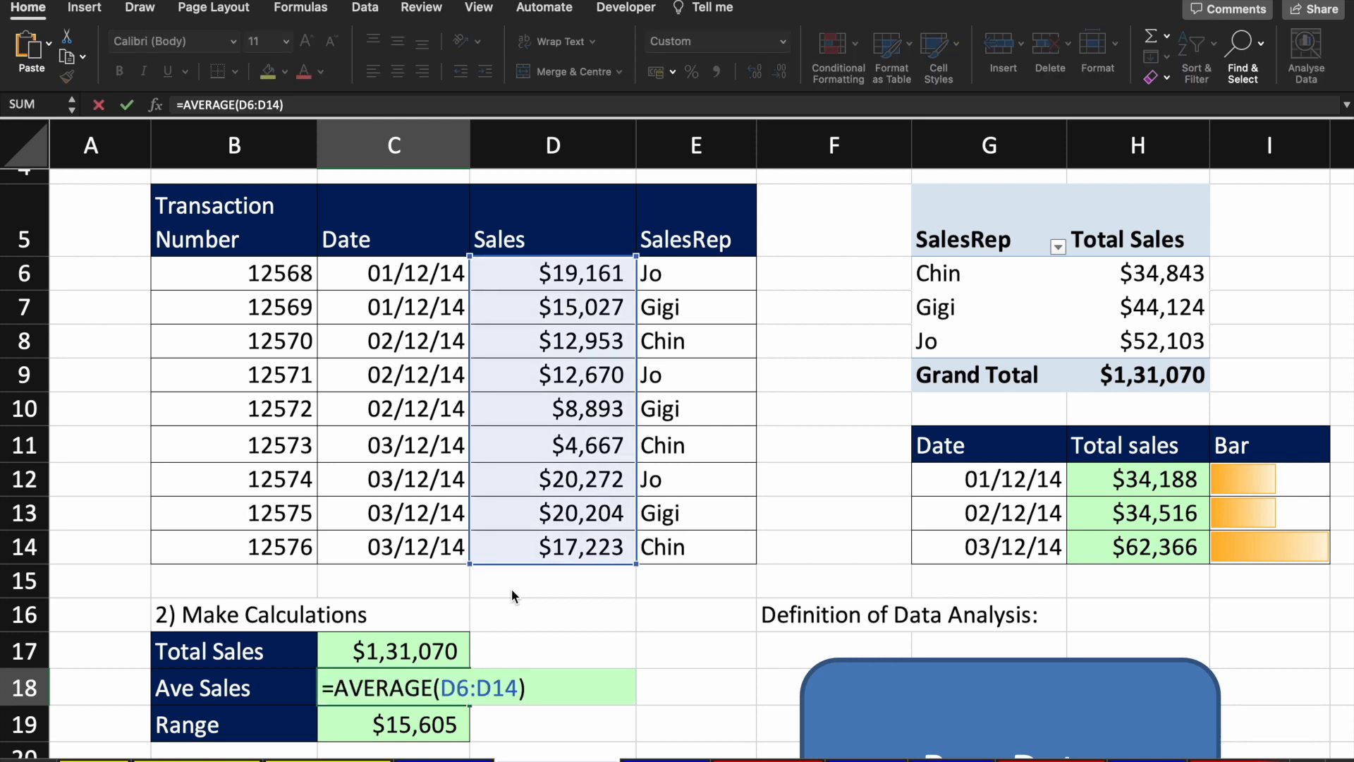
{"action": "key", "text": "Return"}
{"action": "key", "text": "F2"}
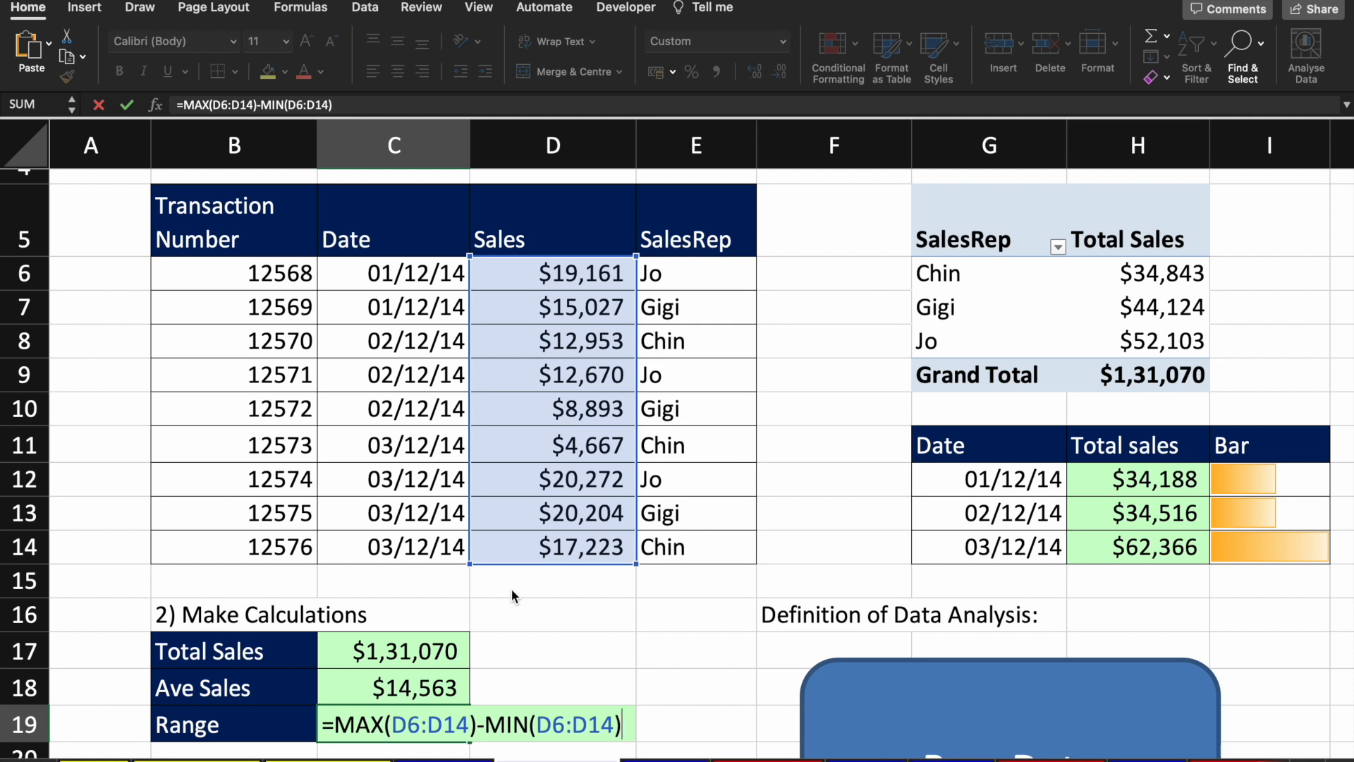
{"action": "key", "text": "Return"}
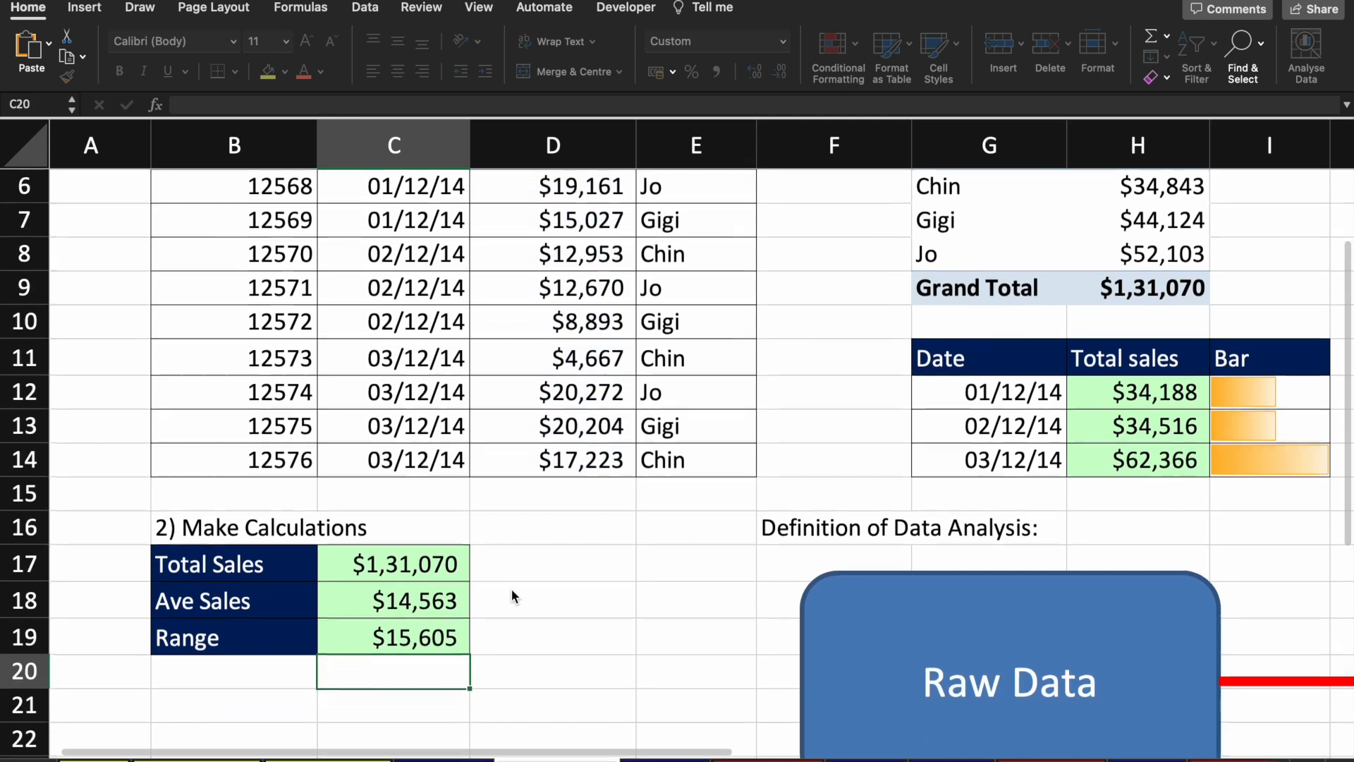
{"action": "scroll", "coordinate": [575, 583], "scroll_direction": "up", "scroll_amount": 3}
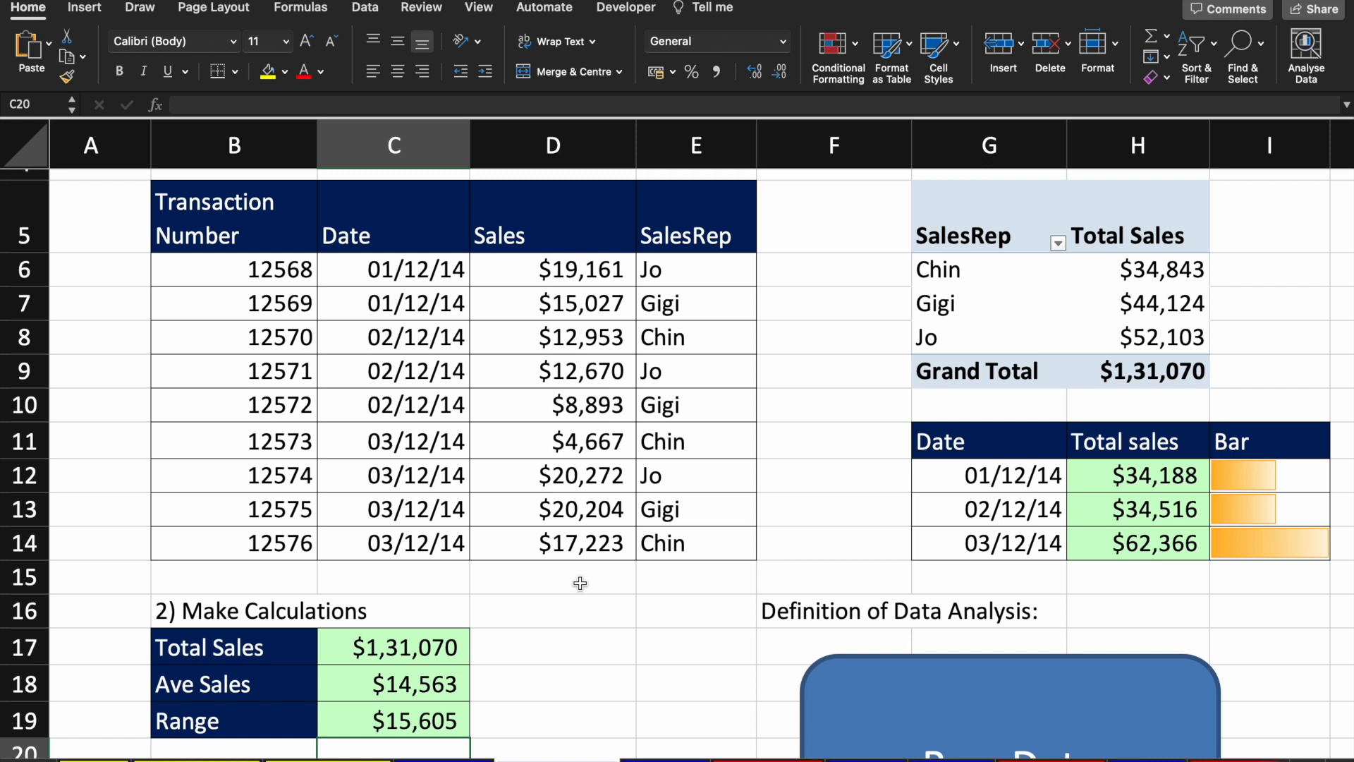
{"action": "left_click", "coordinate": [632, 296]}
{"action": "key", "text": "Up"}
{"action": "key", "text": "Down"}
{"action": "key", "text": "Up"}
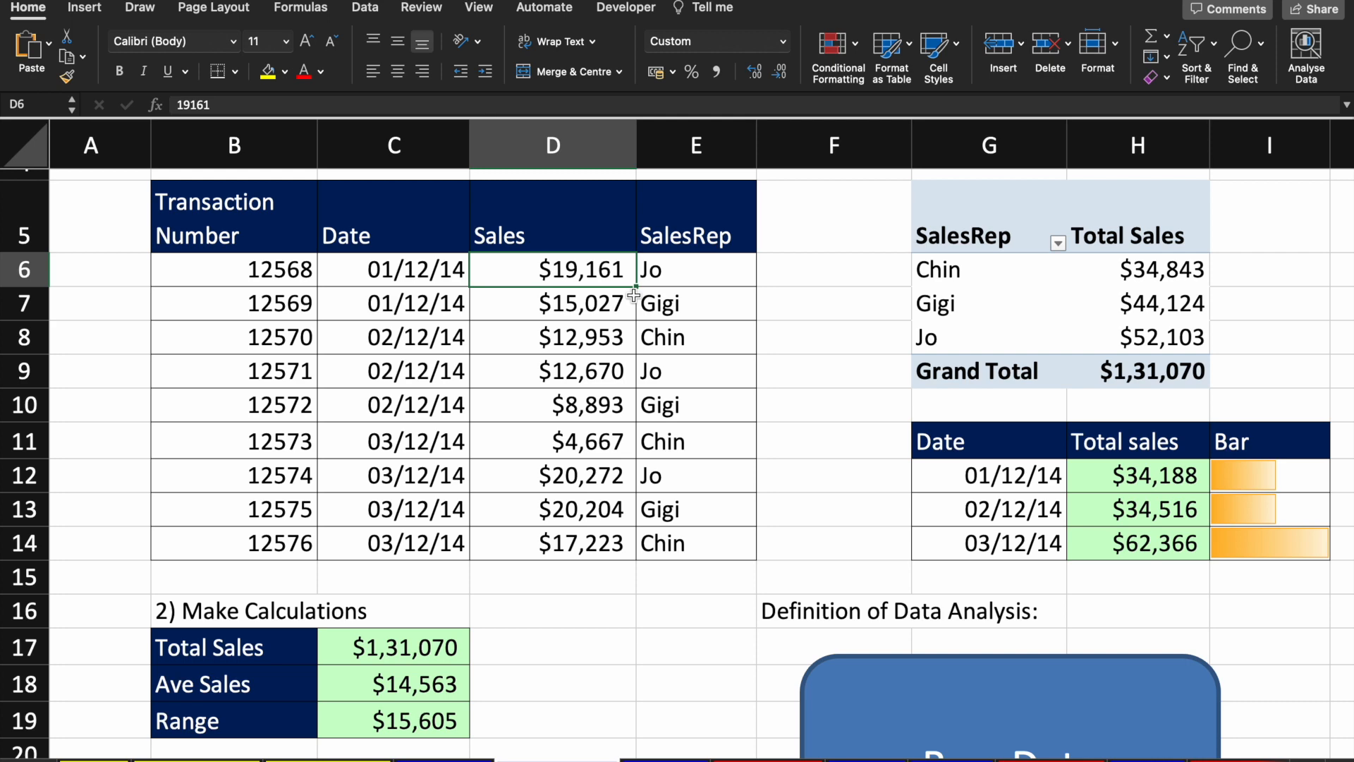
{"action": "key", "text": "shift+Page_Down"}
{"action": "key", "text": "Up"}
{"action": "key", "text": "Down"}
{"action": "key", "text": "Down"}
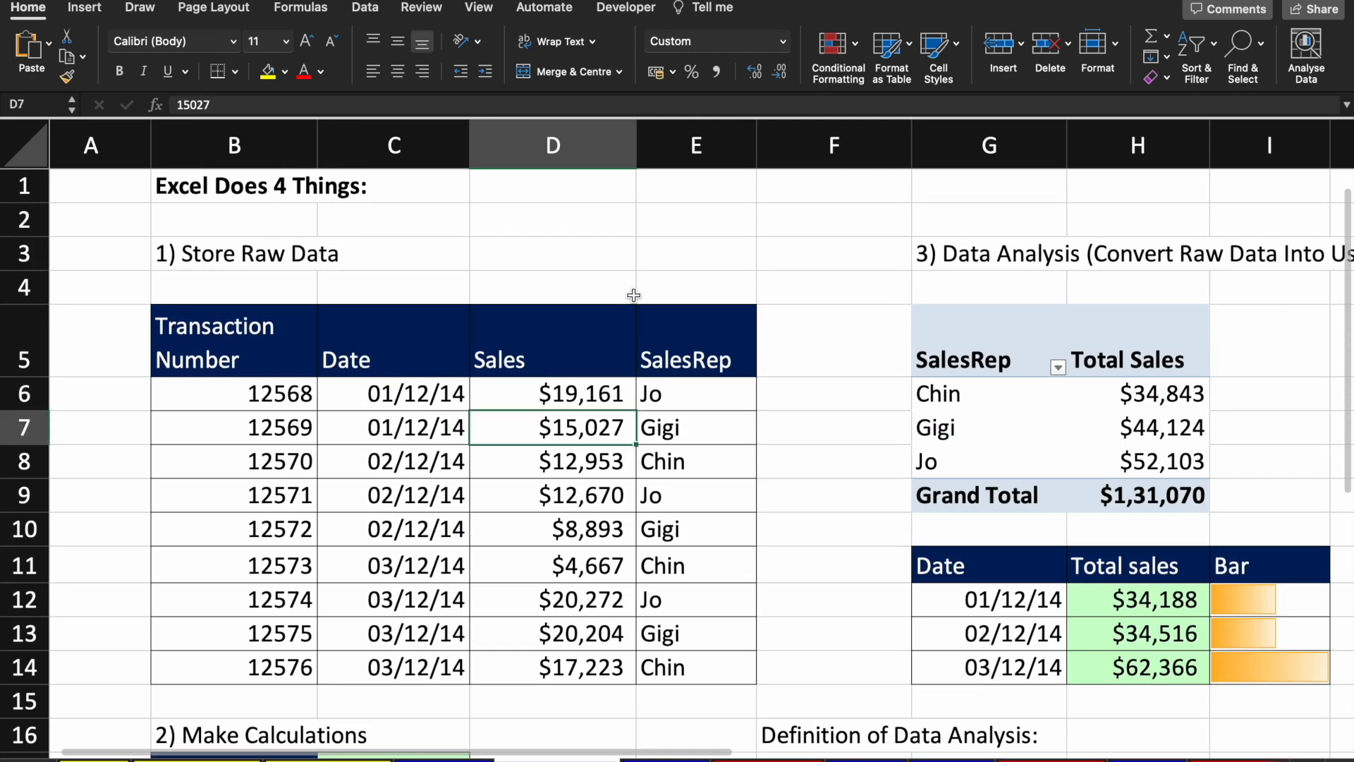
{"action": "key", "text": "Up"}
{"action": "key", "text": "Up"}
{"action": "key", "text": "Right"}
{"action": "key", "text": "Right"}
{"action": "key", "text": "Right"}
{"action": "key", "text": "Right"}
{"action": "key", "text": "Right"}
{"action": "key", "text": "Left"}
{"action": "key", "text": "Left"}
{"action": "key", "text": "Right"}
{"action": "key", "text": "Right"}
{"action": "key", "text": "Right"}
{"action": "key", "text": "Right"}
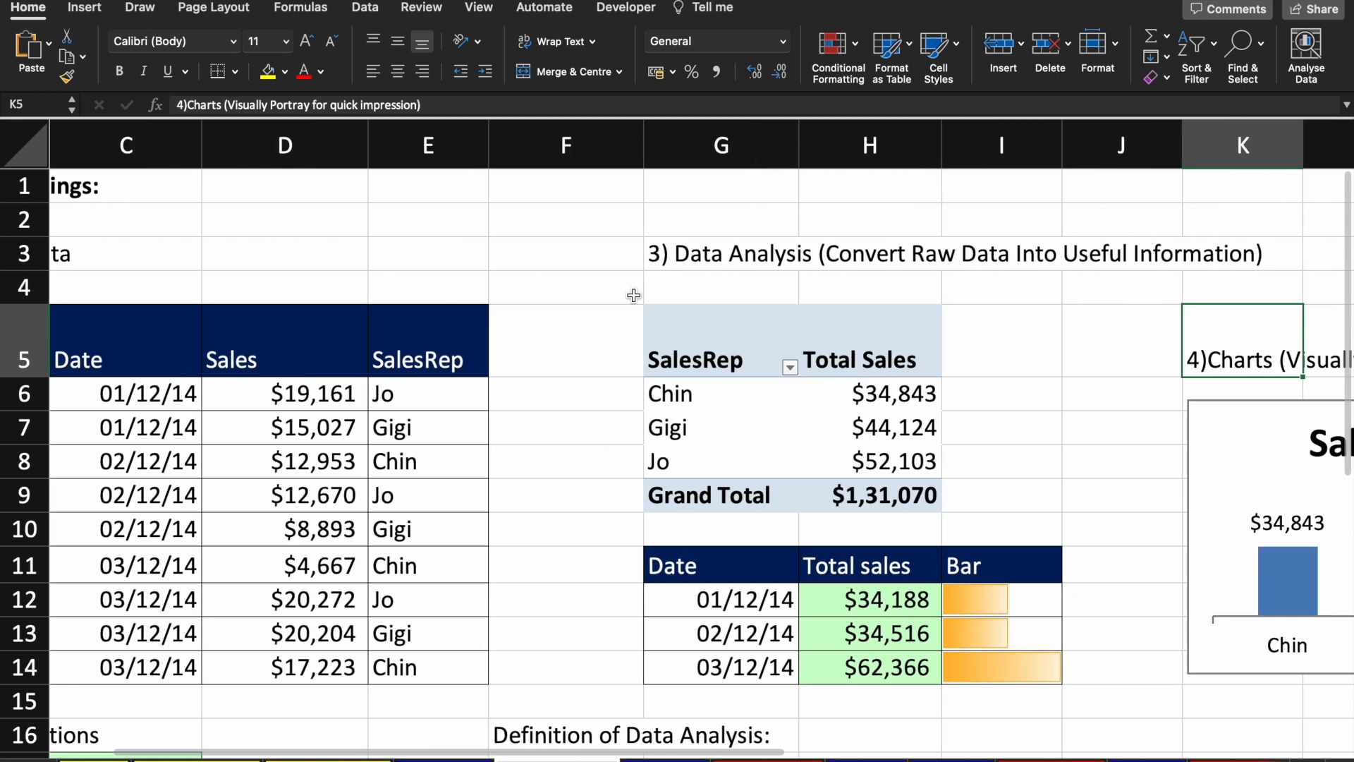
{"action": "key", "text": "Left"}
{"action": "key", "text": "Left"}
{"action": "key", "text": "Left"}
{"action": "key", "text": "Left"}
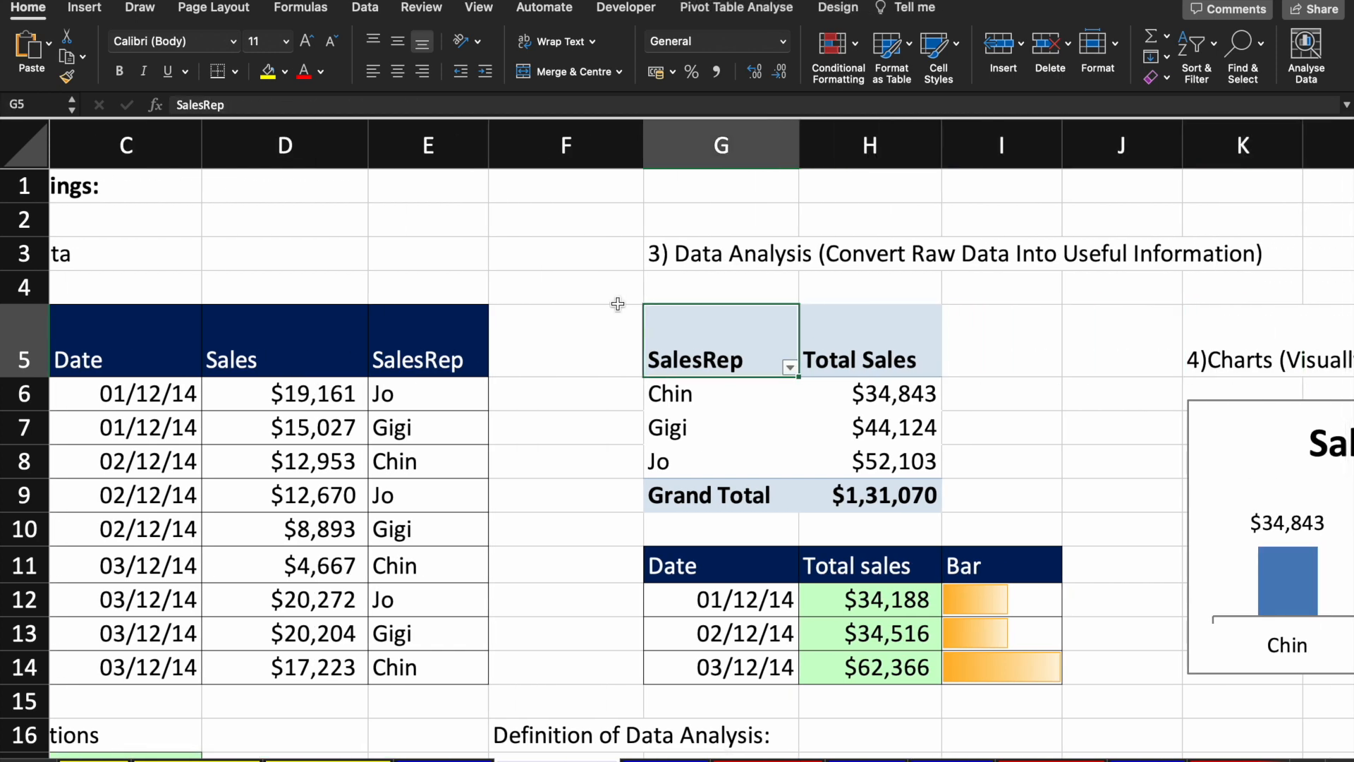
{"action": "left_click", "coordinate": [326, 412]}
{"action": "key", "text": "Left"}
{"action": "key", "text": "Left"}
{"action": "key", "text": "Left"}
{"action": "key", "text": "Up"}
{"action": "key", "text": "Right"}
{"action": "key", "text": "Right"}
{"action": "key", "text": "Up"}
{"action": "key", "text": "Right"}
{"action": "key", "text": "shift+Right"}
{"action": "key", "text": "Right"}
{"action": "key", "text": "Right"}
{"action": "key", "text": "Right"}
{"action": "key", "text": "Right"}
{"action": "key", "text": "Right"}
{"action": "key", "text": "Left"}
{"action": "key", "text": "Left"}
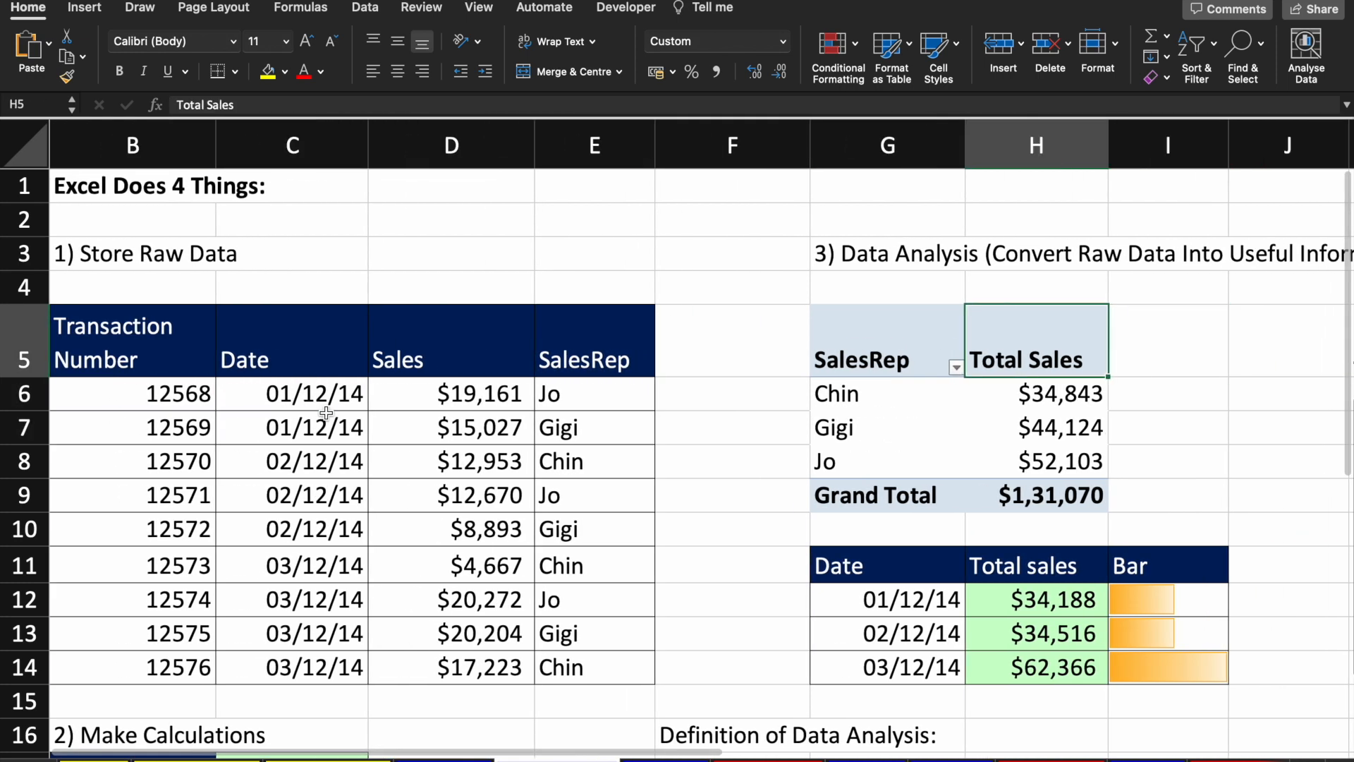
{"action": "key", "text": "Down"}
{"action": "key", "text": "Right"}
{"action": "key", "text": "Left"}
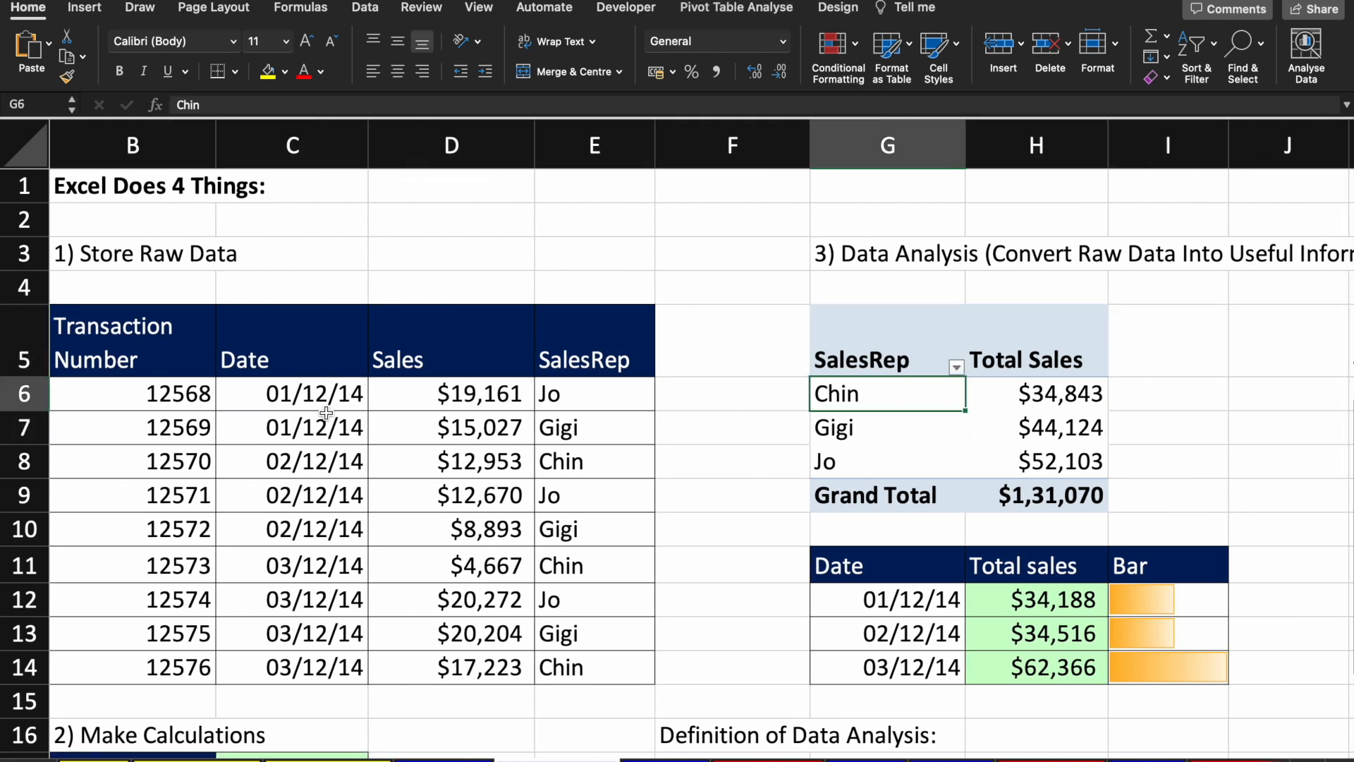
{"action": "left_click", "coordinate": [494, 372]}
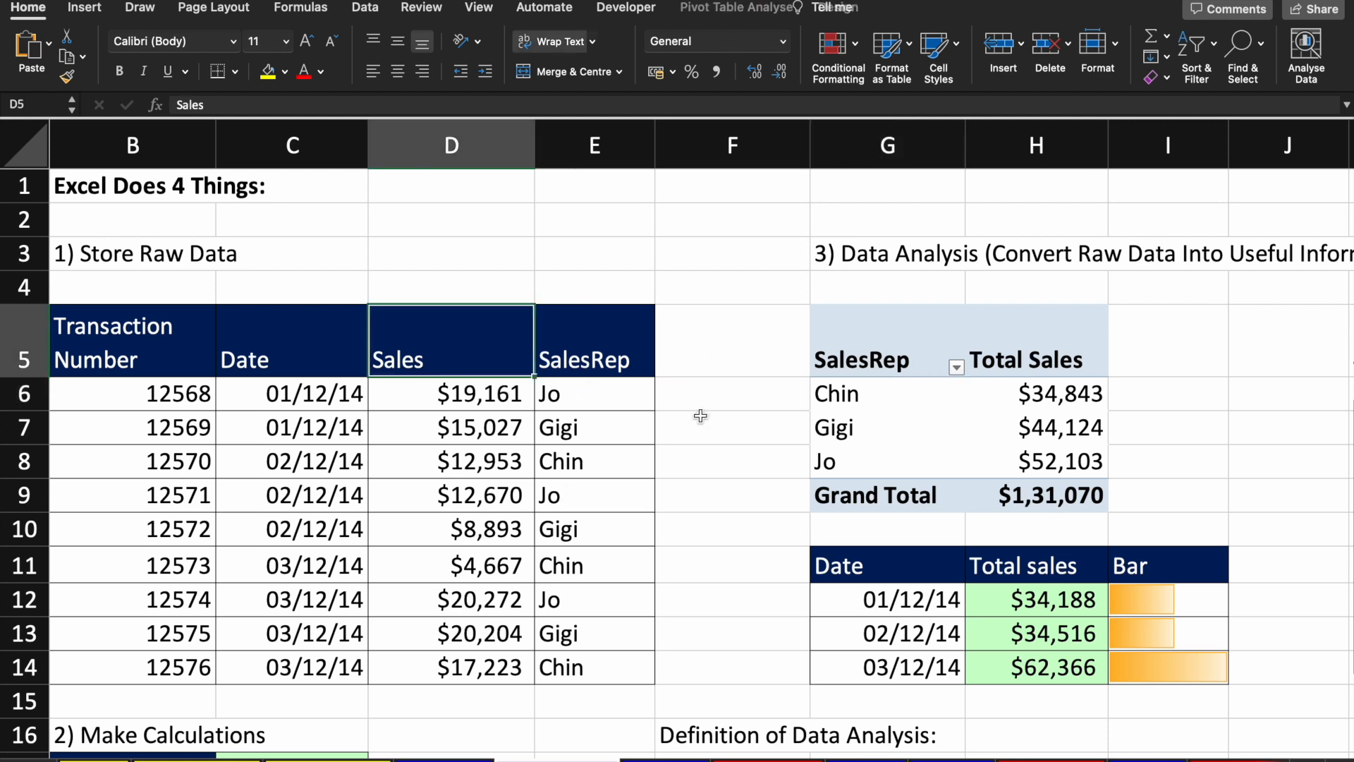
{"action": "left_click", "coordinate": [862, 356]}
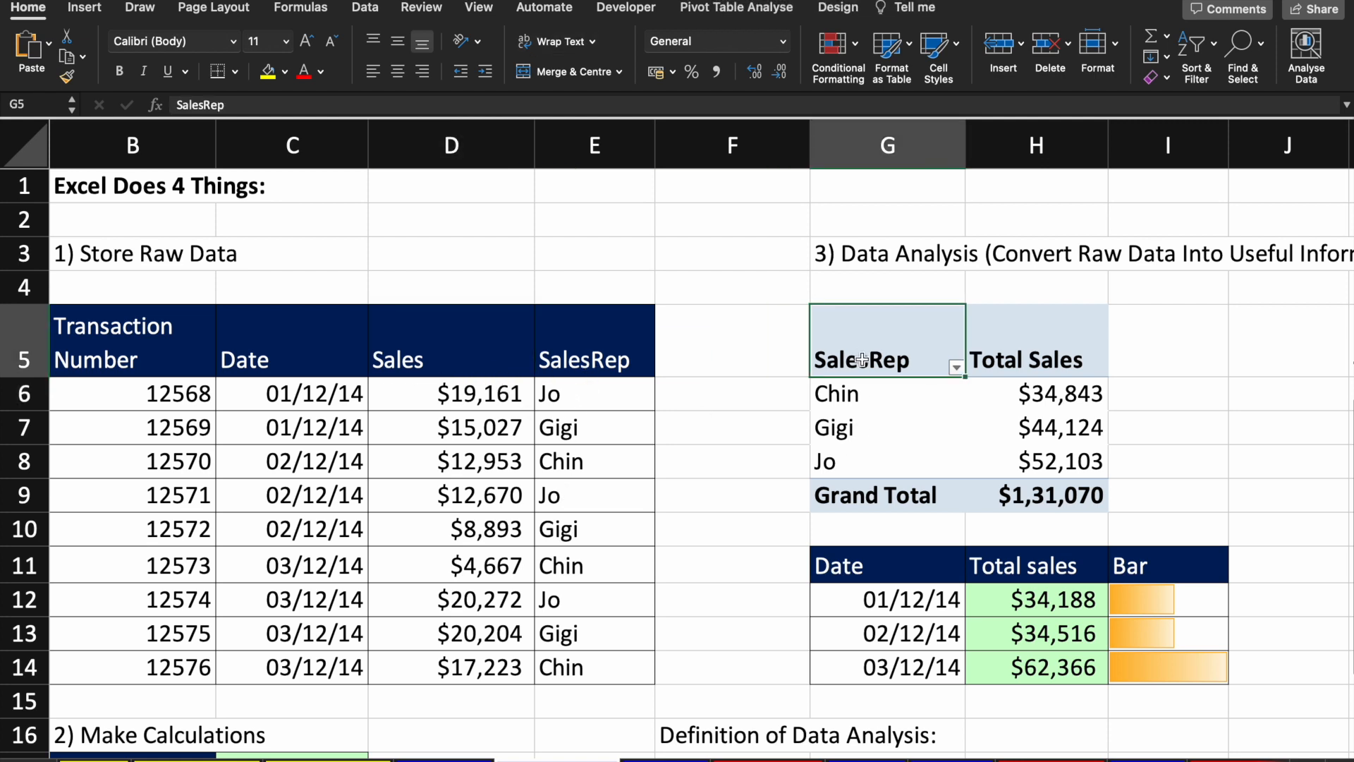
{"action": "left_click", "coordinate": [859, 396]}
{"action": "key", "text": "Right"}
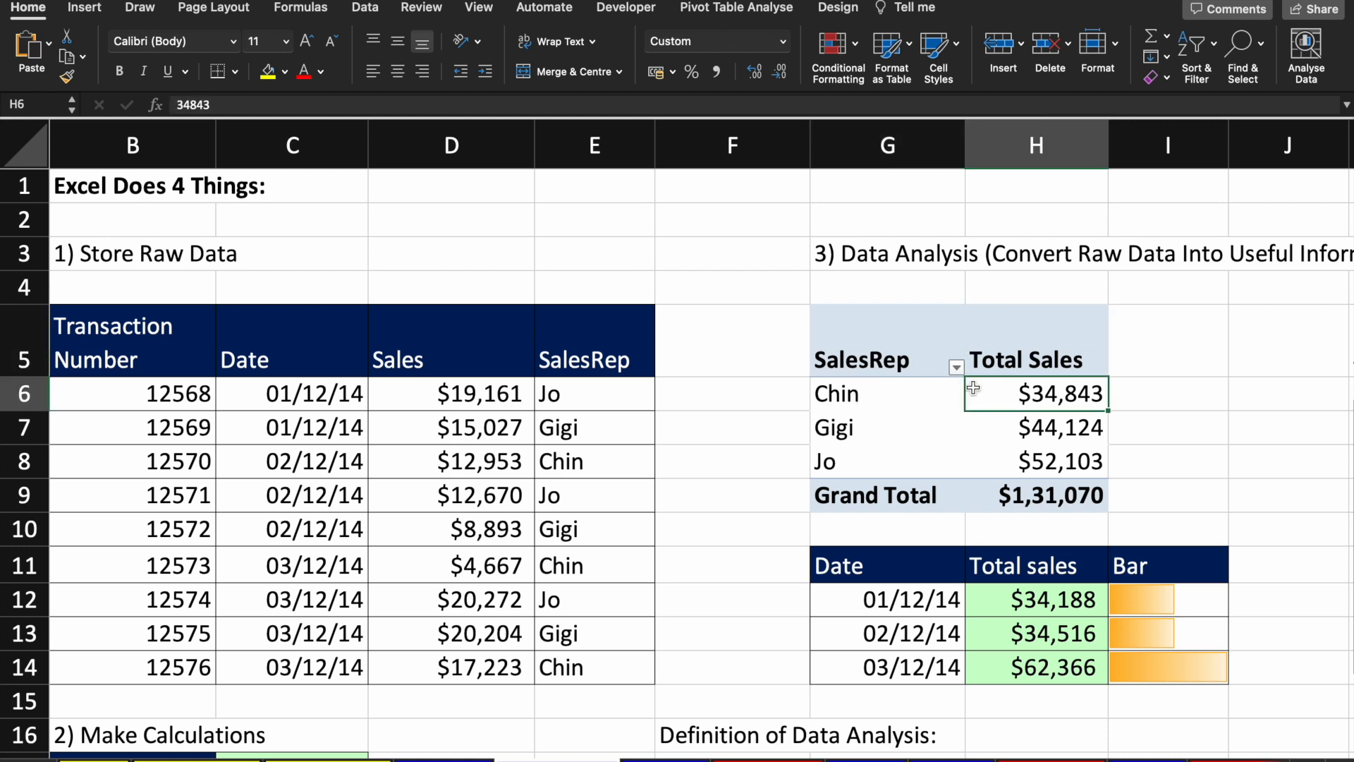
{"action": "left_click", "coordinate": [902, 391]}
{"action": "key", "text": "Up"}
{"action": "key", "text": "shift+Right"}
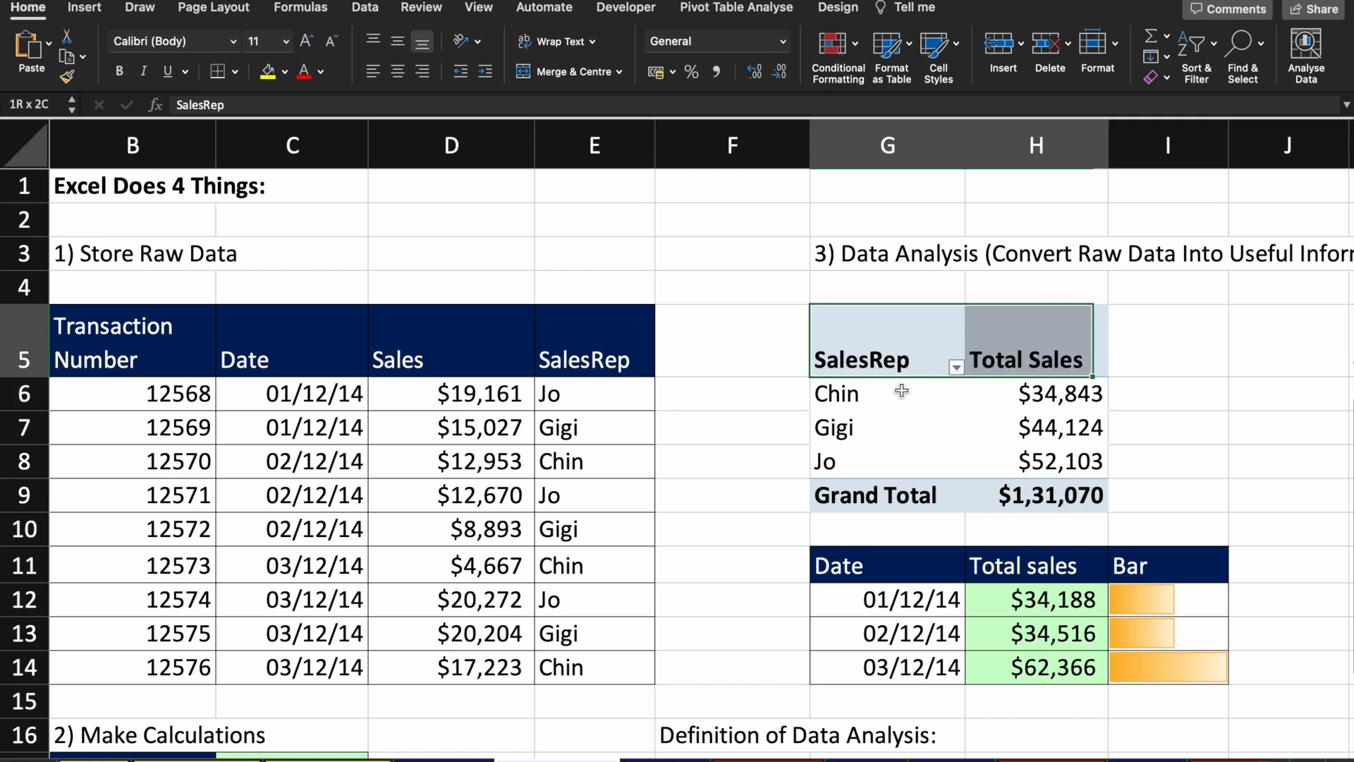
{"action": "key", "text": "shift+Down"}
{"action": "key", "text": "shift+Down"}
{"action": "key", "text": "shift+Down"}
{"action": "left_click", "coordinate": [880, 471]}
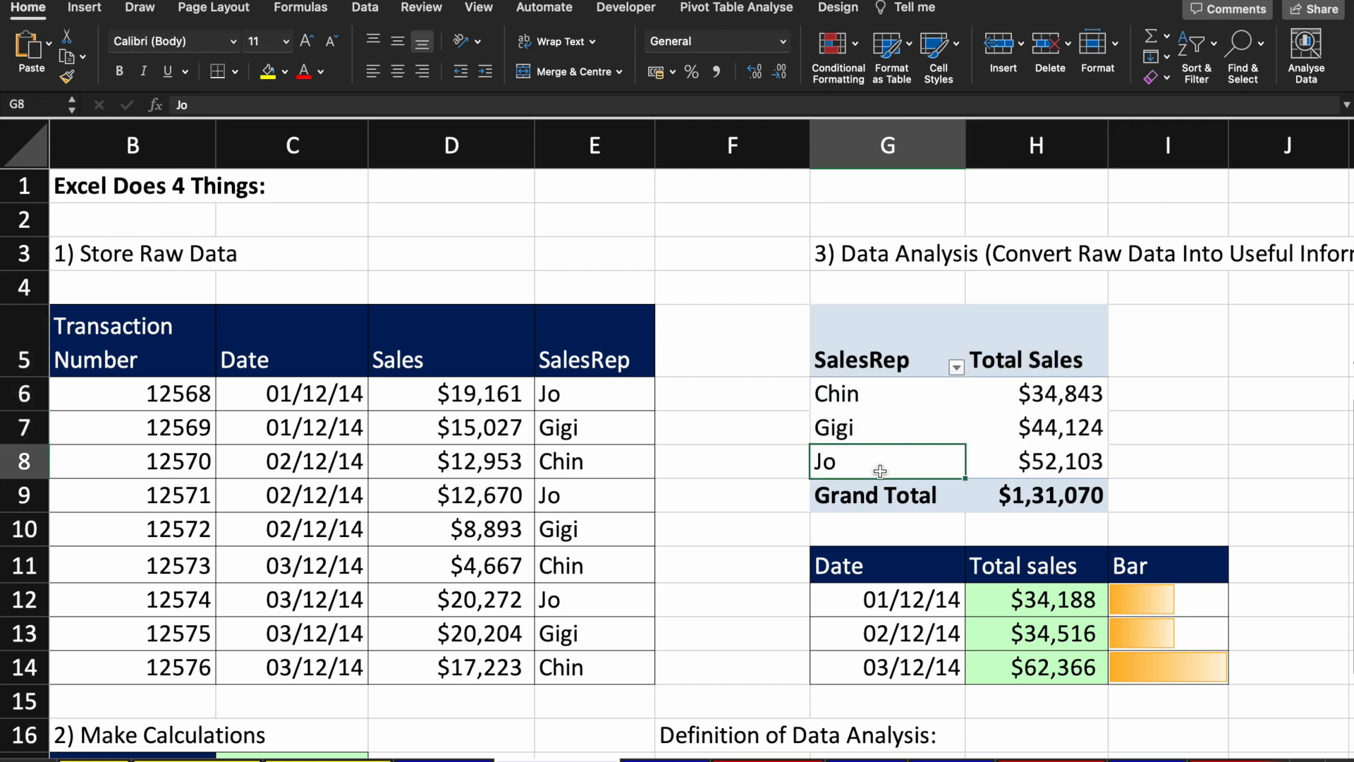
{"action": "key", "text": "shift+Right"}
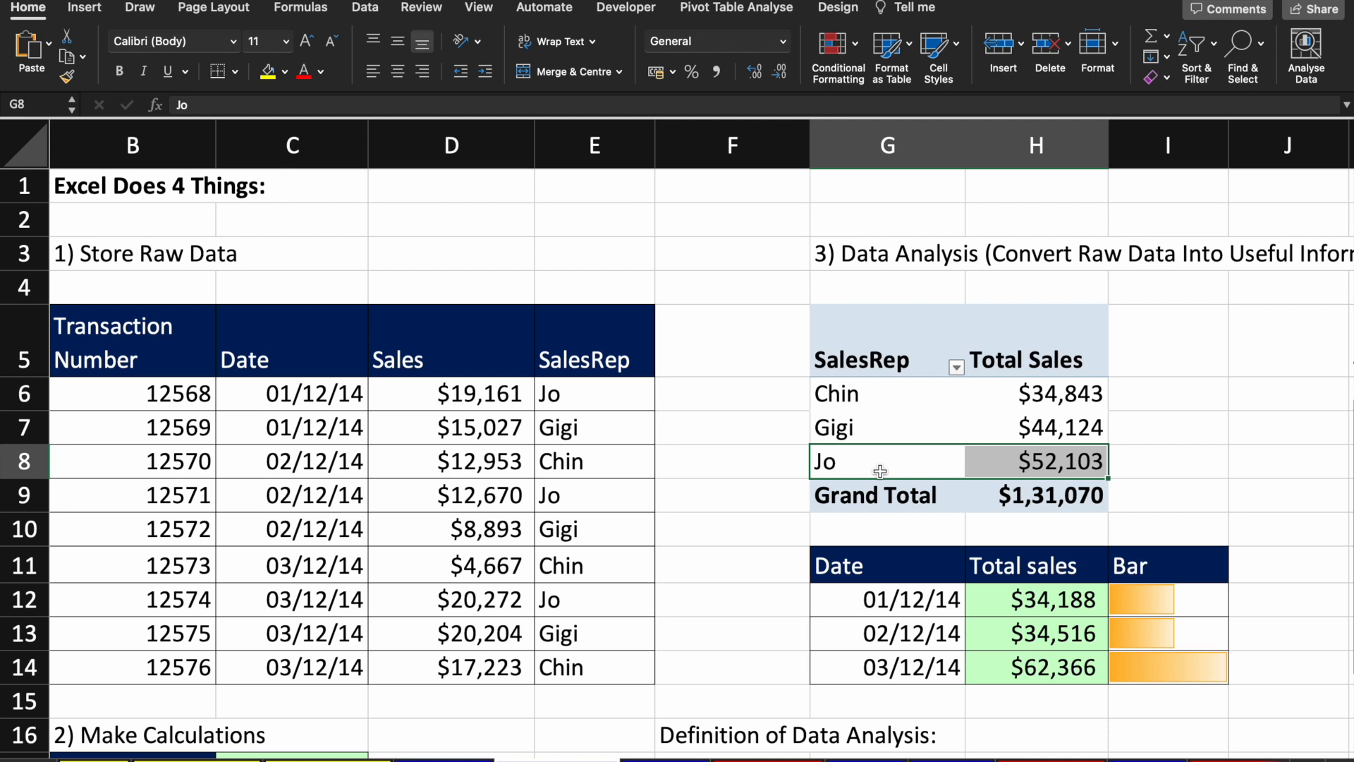
{"action": "left_click", "coordinate": [486, 442]}
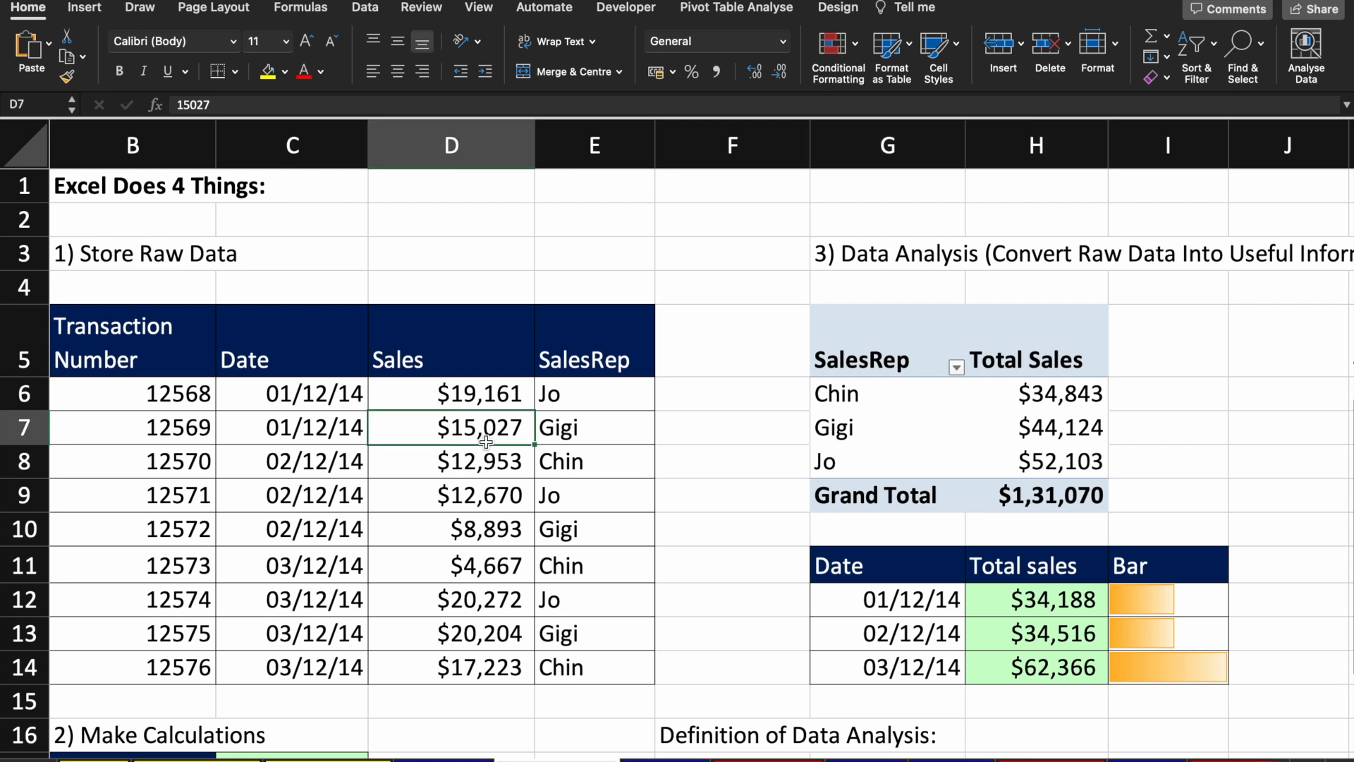
{"action": "key", "text": "Up"}
{"action": "key", "text": "Up"}
{"action": "key", "text": "Up"}
{"action": "key", "text": "Right"}
{"action": "key", "text": "Right"}
{"action": "key", "text": "Right"}
{"action": "key", "text": "Right"}
{"action": "key", "text": "Down"}
{"action": "key", "text": "Down"}
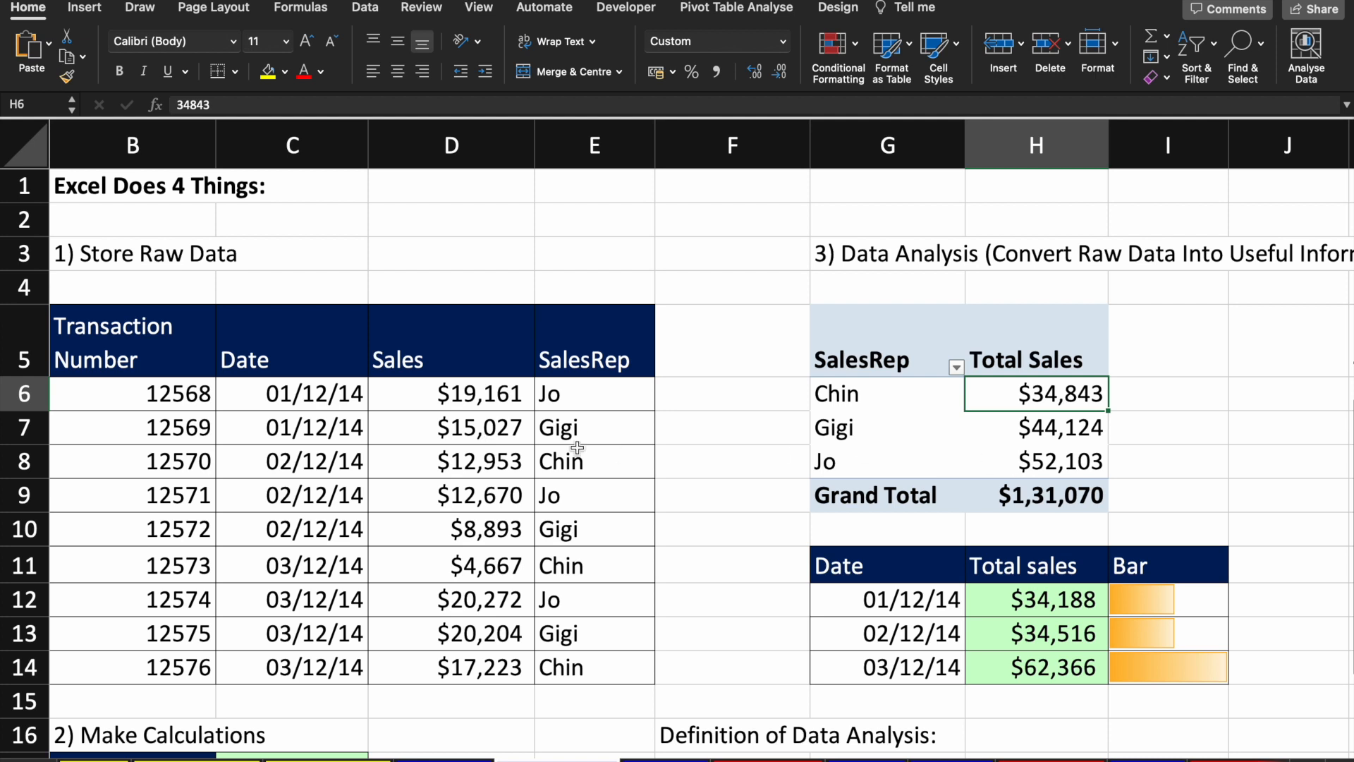
{"action": "left_click", "coordinate": [448, 475]}
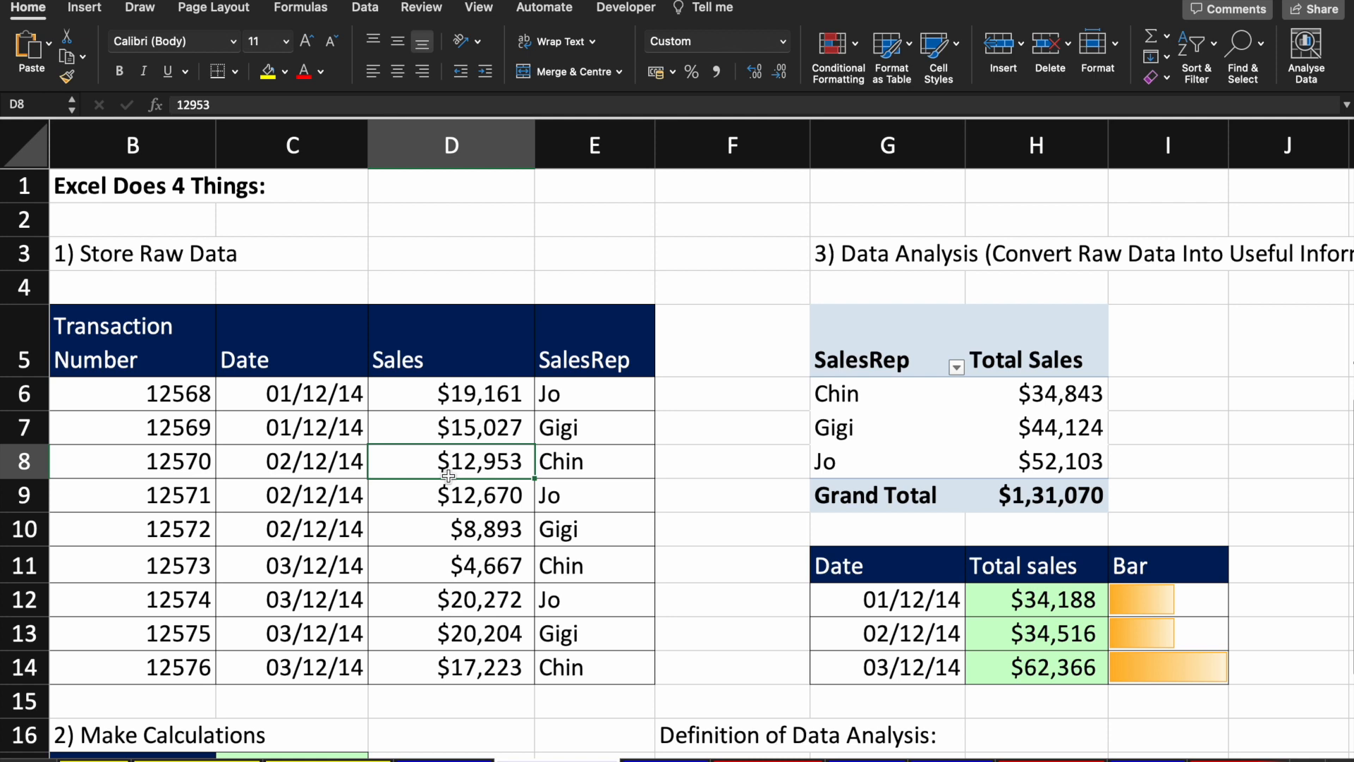
{"action": "key", "text": "Up"}
{"action": "key", "text": "Up"}
{"action": "key", "text": "Up"}
{"action": "key", "text": "Right"}
{"action": "key", "text": "Right"}
{"action": "key", "text": "Right"}
{"action": "key", "text": "Right"}
{"action": "key", "text": "Down"}
{"action": "key", "text": "Down"}
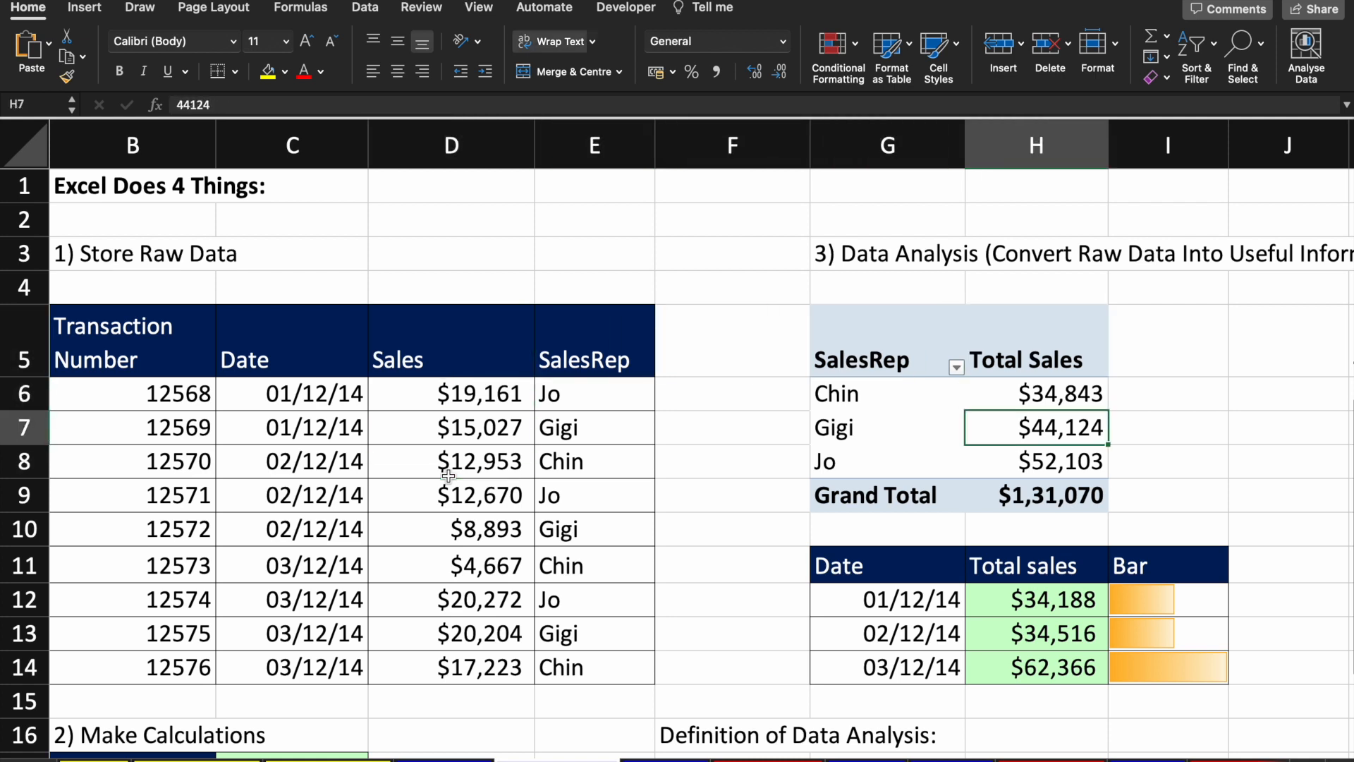
{"action": "key", "text": "Down"}
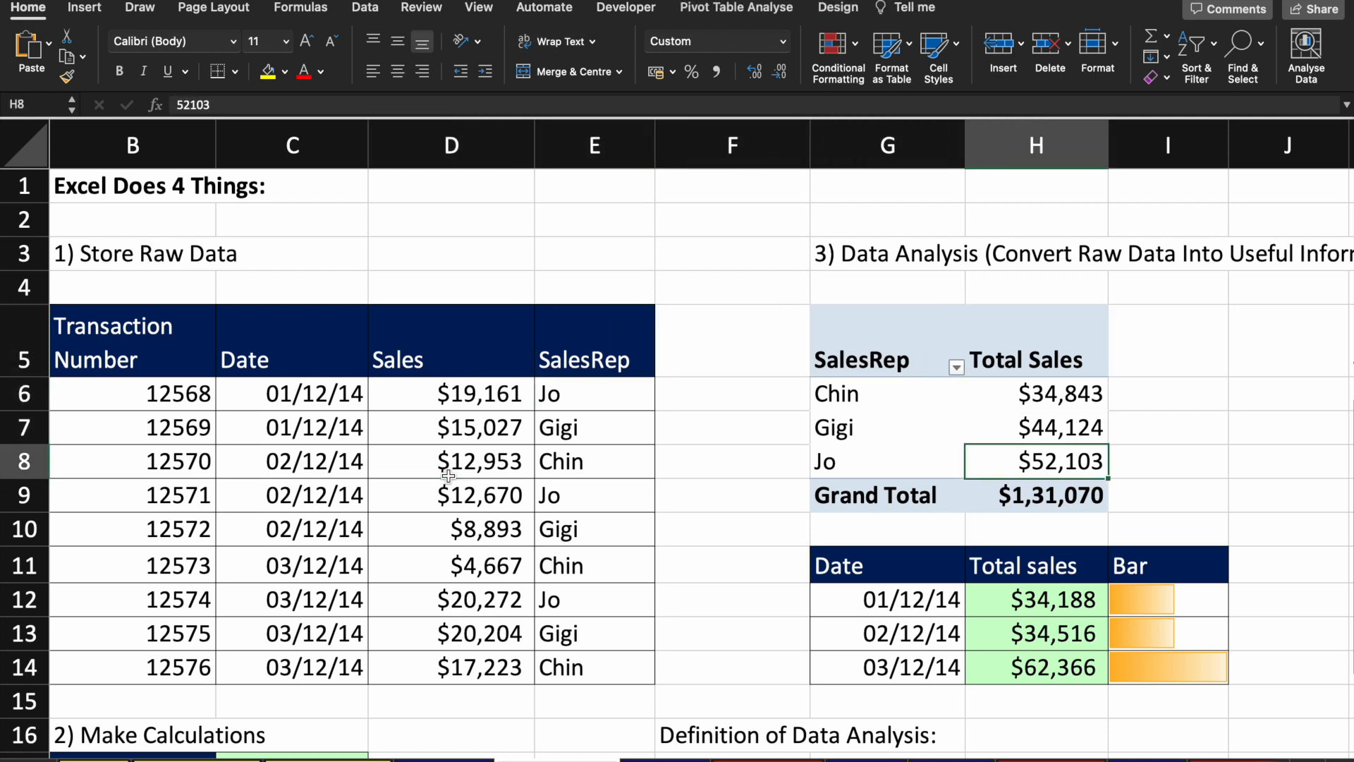
{"action": "left_click", "coordinate": [425, 462]}
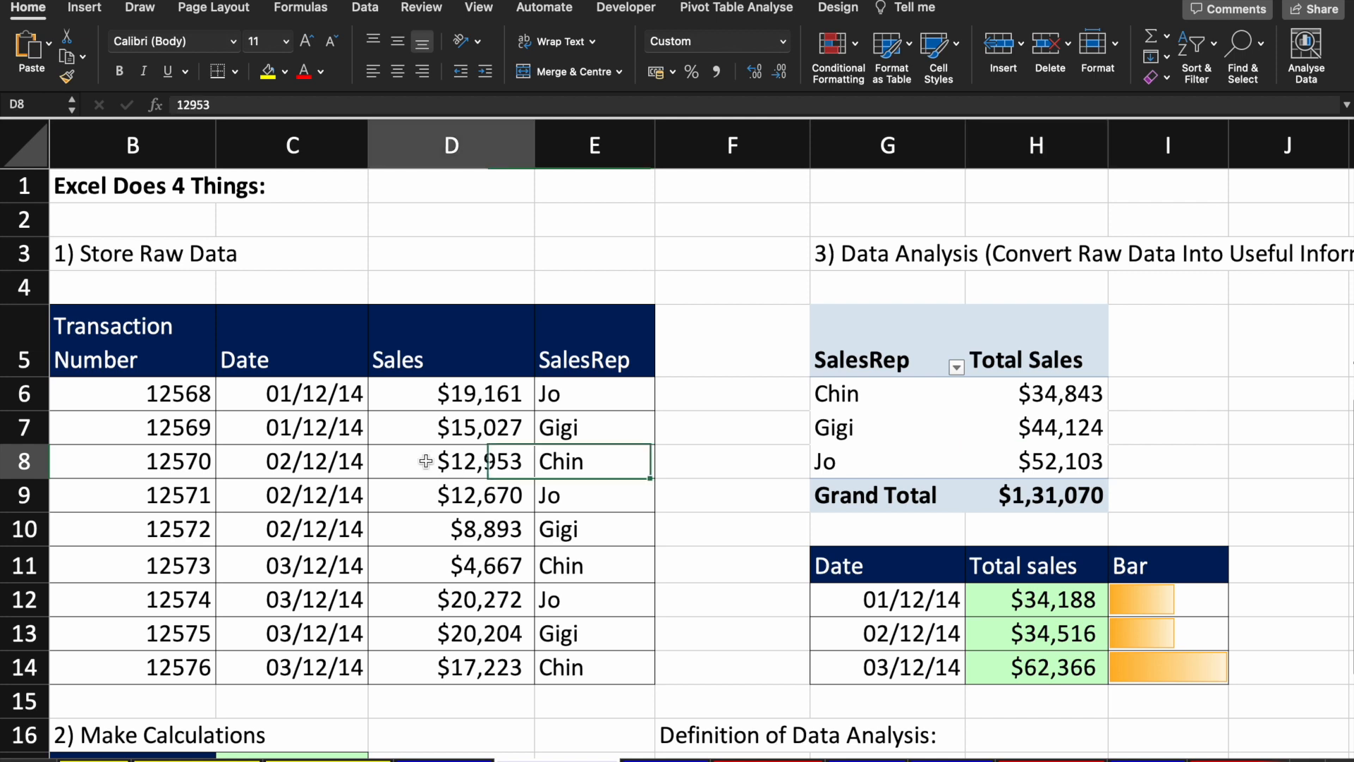
{"action": "left_click", "coordinate": [980, 447]}
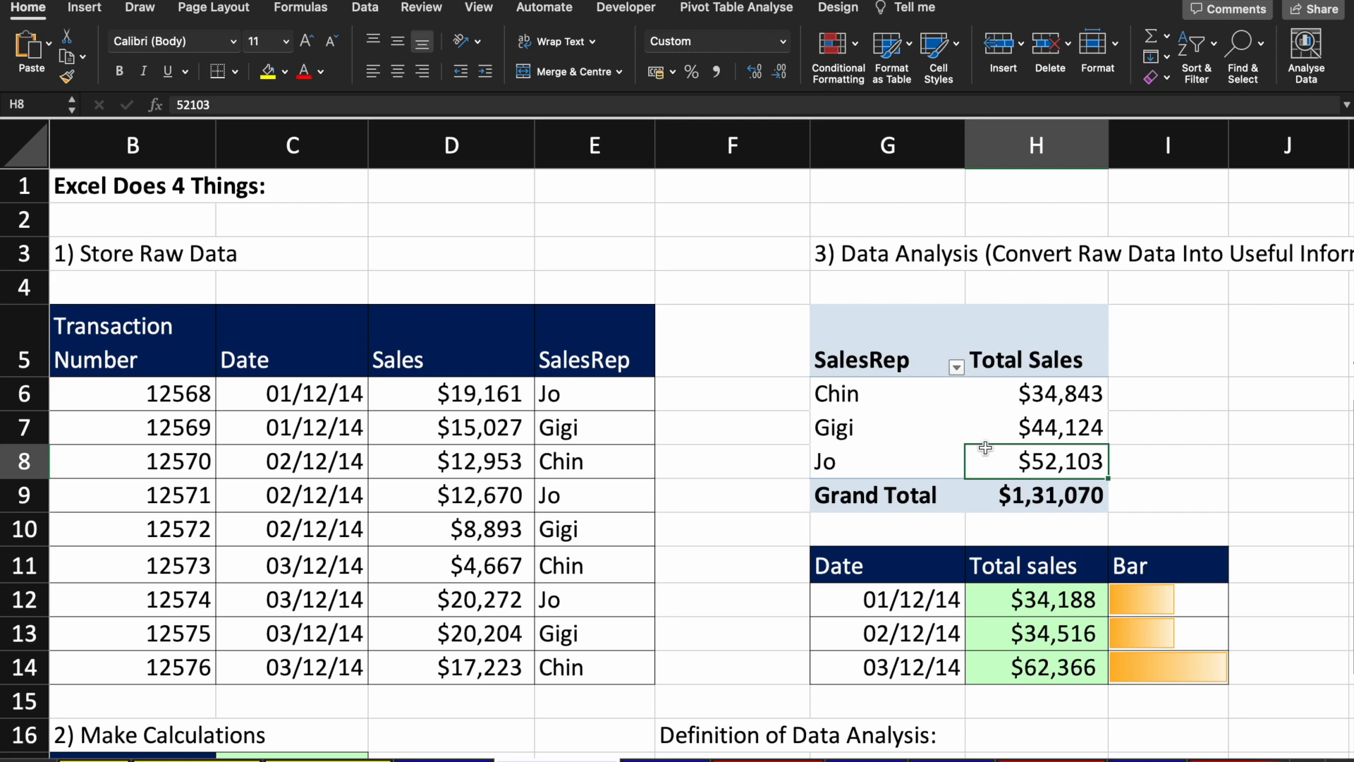
{"action": "scroll", "coordinate": [985, 447], "scroll_direction": "down", "scroll_amount": 2}
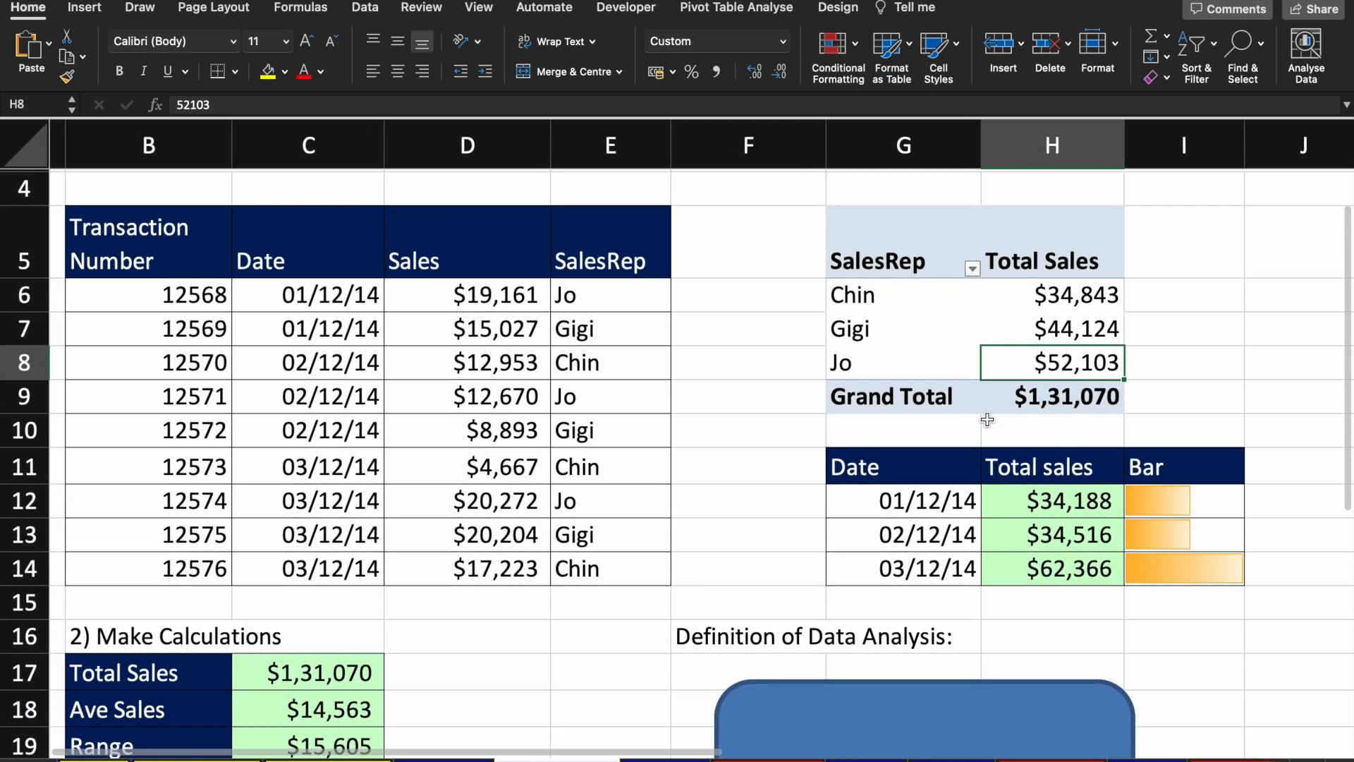
{"action": "scroll", "coordinate": [1023, 522], "scroll_direction": "right", "scroll_amount": 1}
{"action": "left_click", "coordinate": [931, 506]}
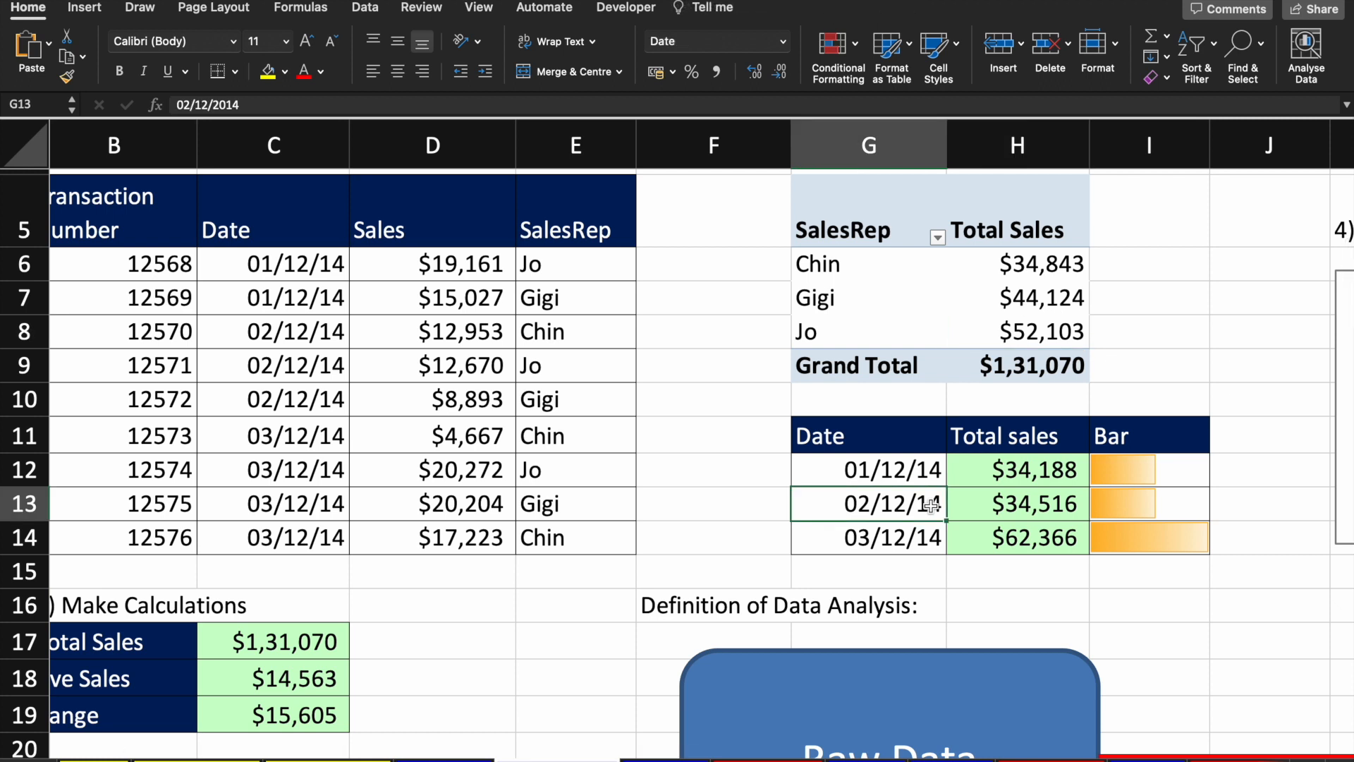
{"action": "left_click", "coordinate": [1036, 481]}
{"action": "key", "text": "Left"}
{"action": "left_click", "coordinate": [1037, 486]}
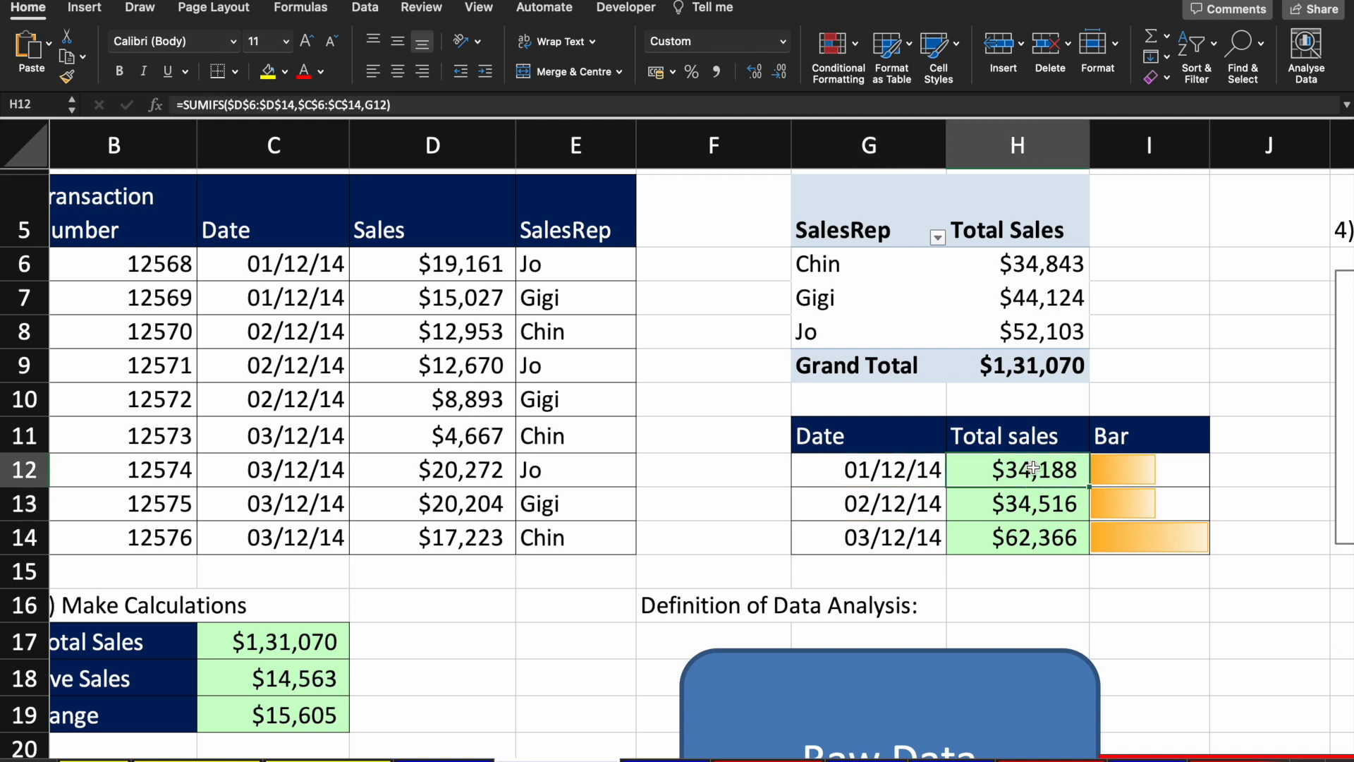
{"action": "left_click", "coordinate": [452, 106]}
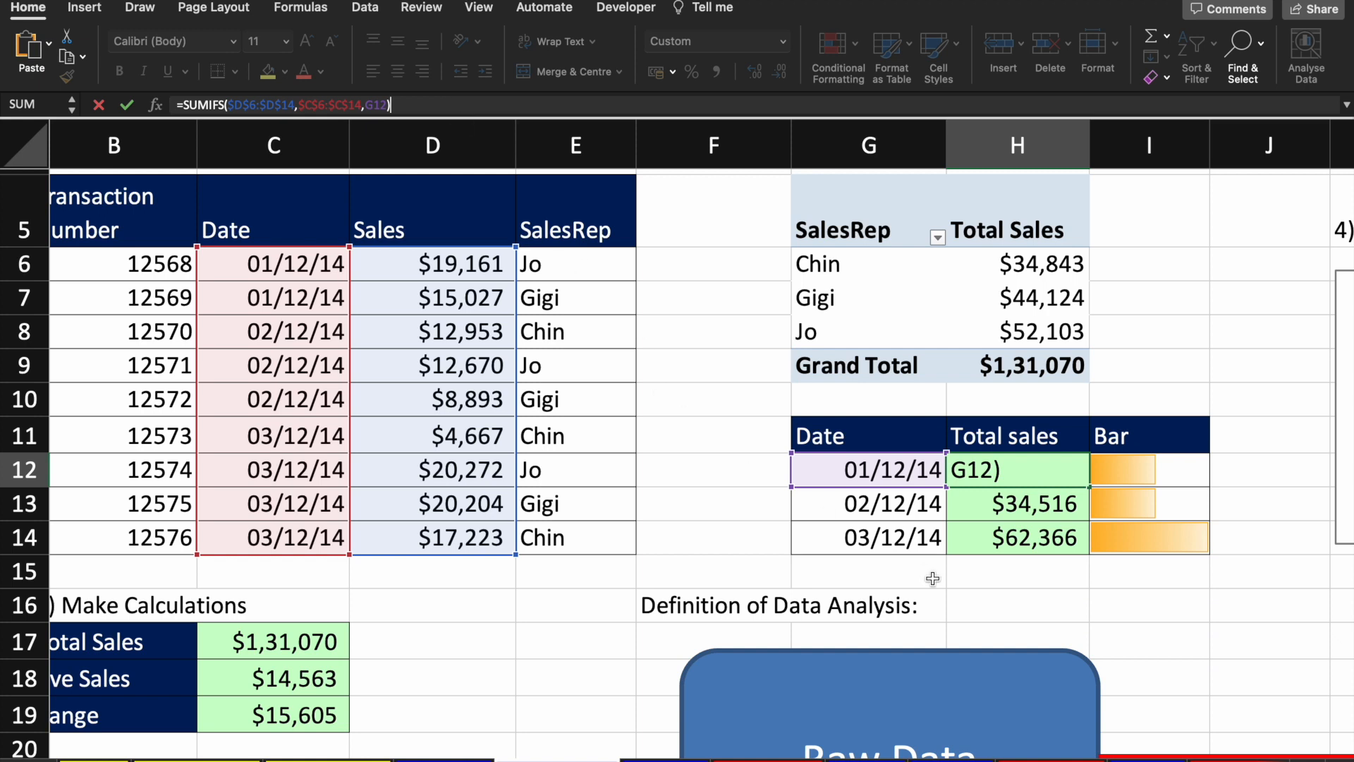
{"action": "key", "text": "Return"}
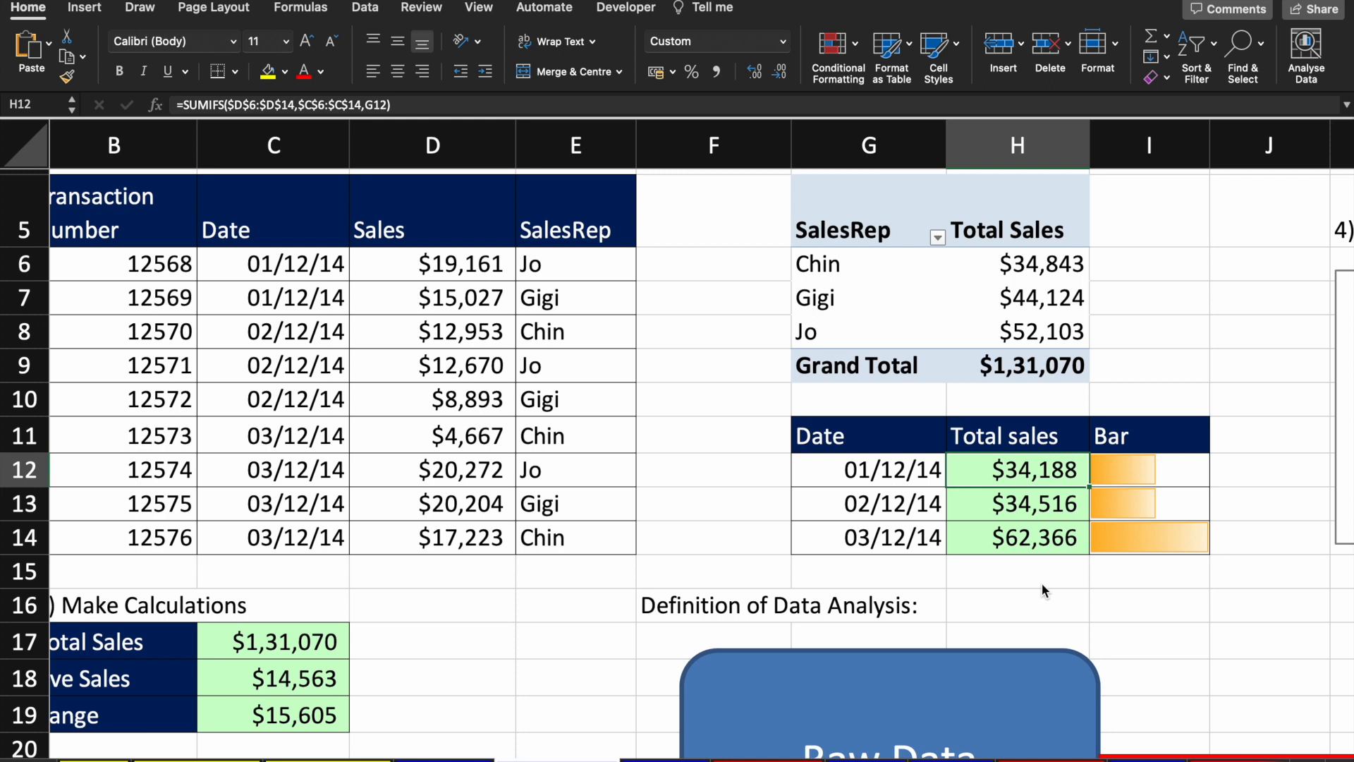
{"action": "key", "text": "F2"}
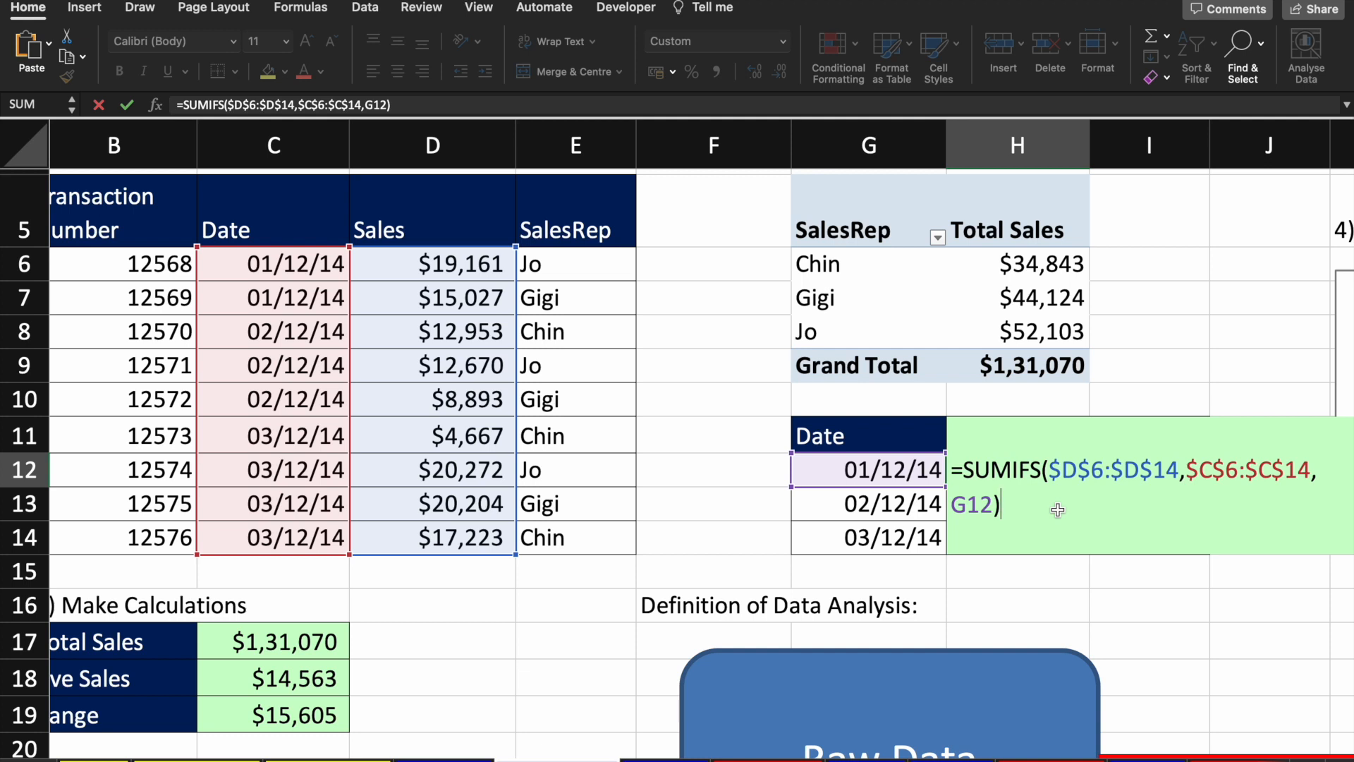
{"action": "key", "text": "Return"}
{"action": "key", "text": "Up"}
{"action": "key", "text": "Left"}
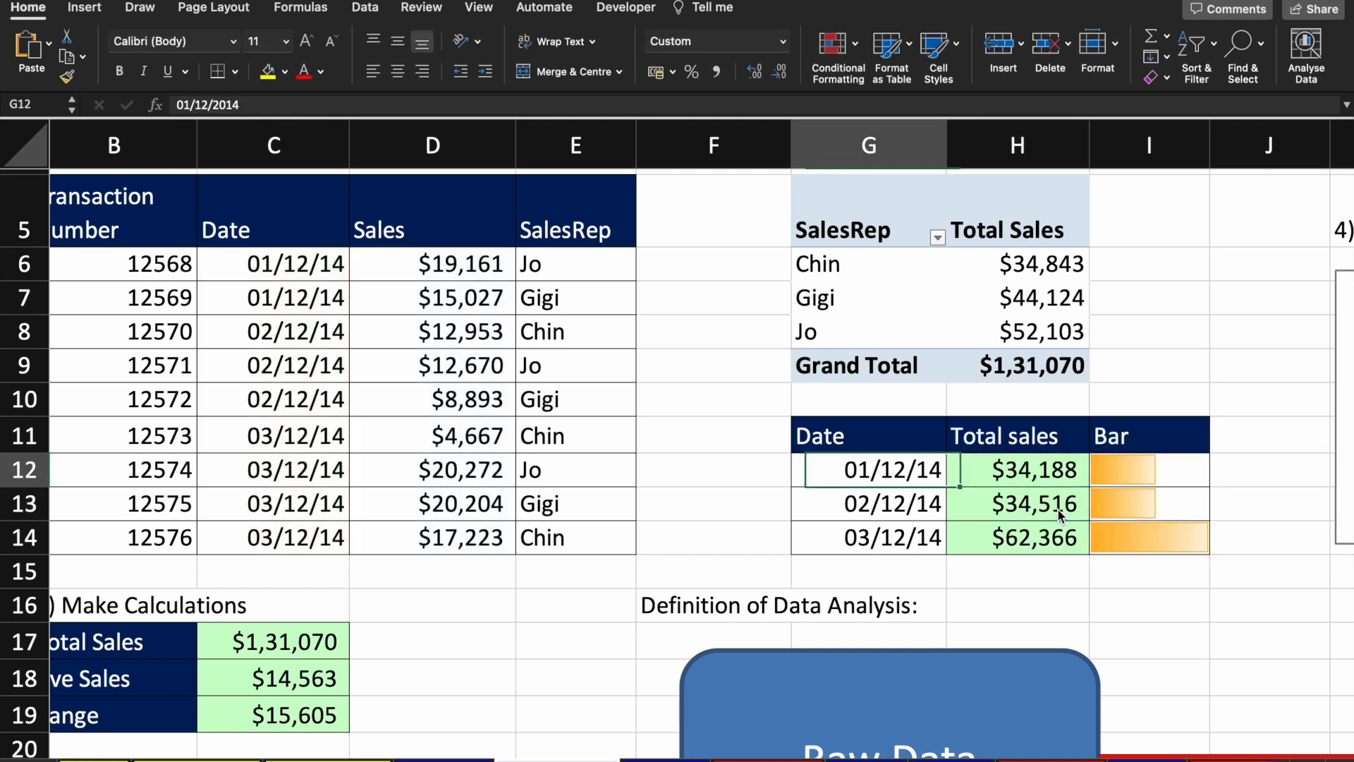
{"action": "key", "text": "Right"}
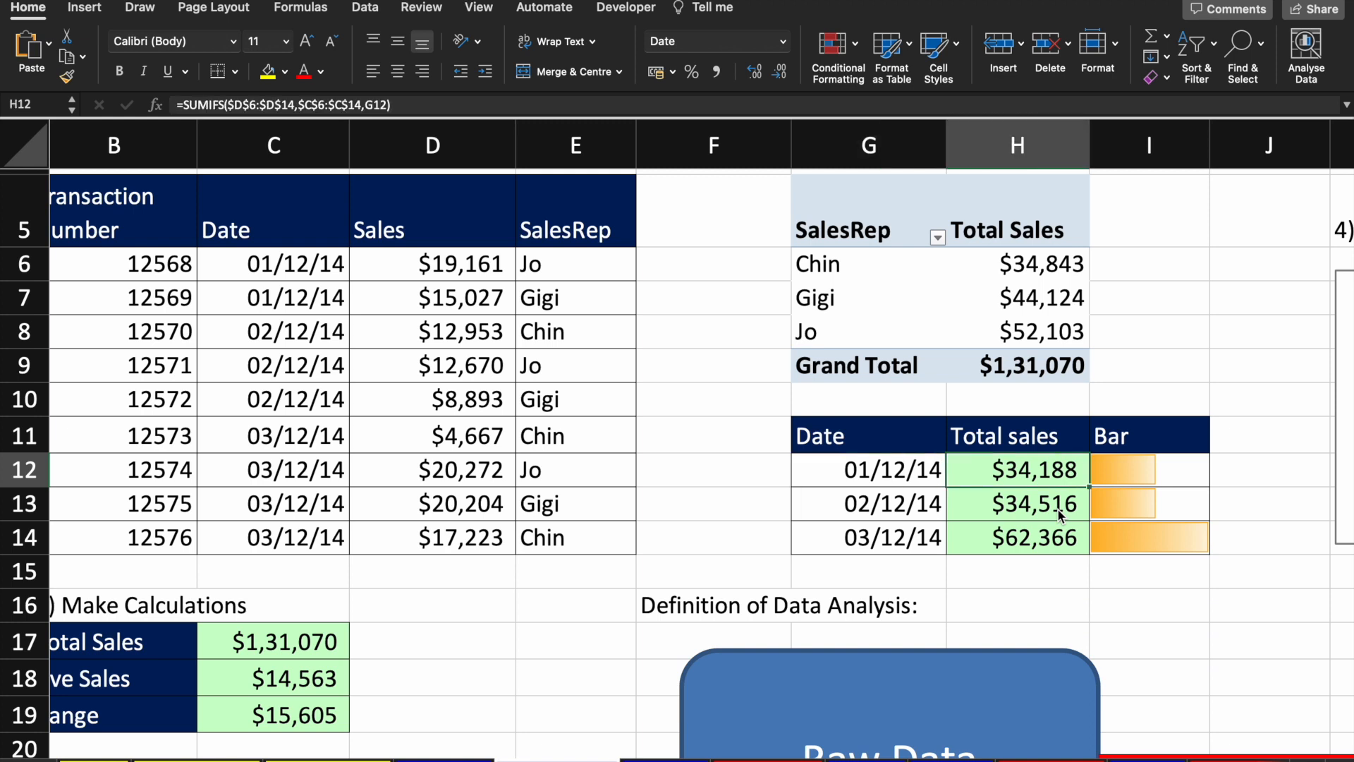
{"action": "key", "text": "Down"}
{"action": "key", "text": "Left"}
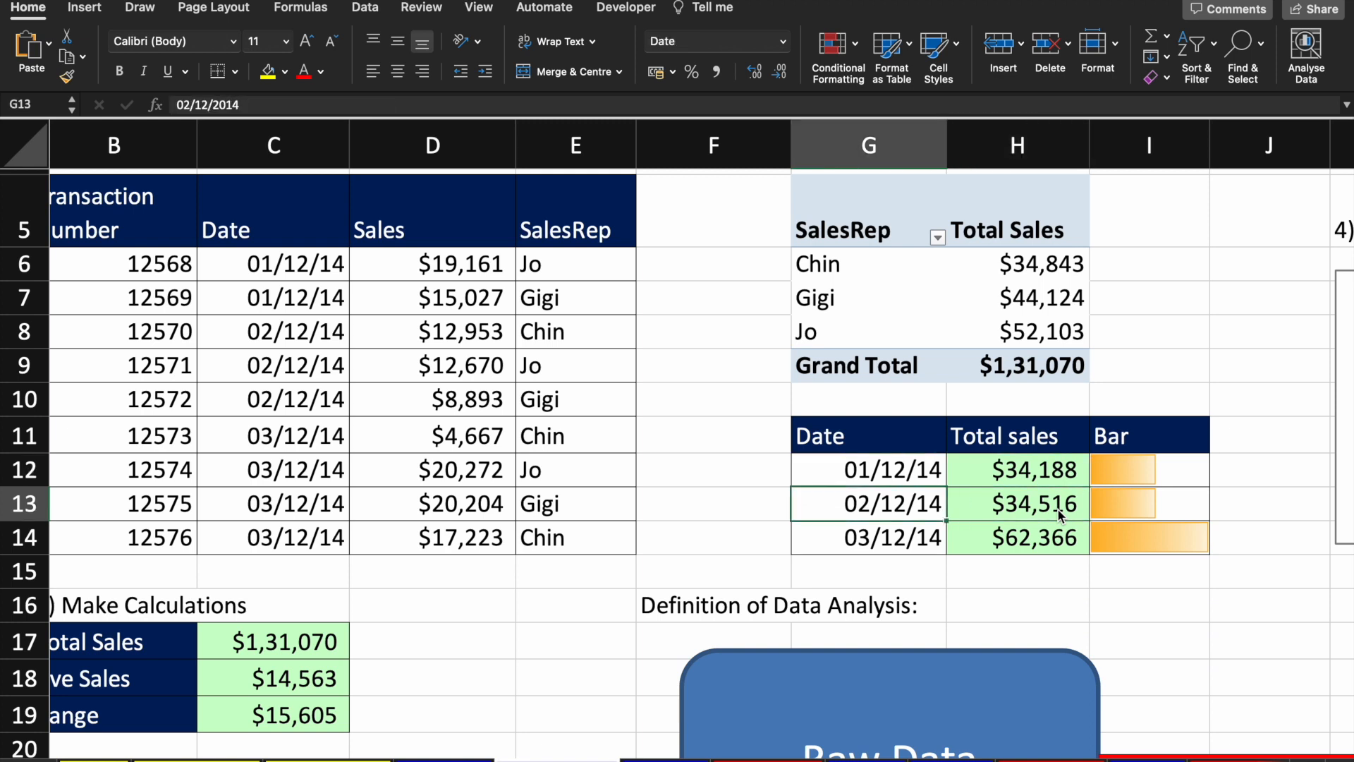
{"action": "key", "text": "Right"}
{"action": "key", "text": "Down"}
{"action": "key", "text": "Left"}
{"action": "key", "text": "Right"}
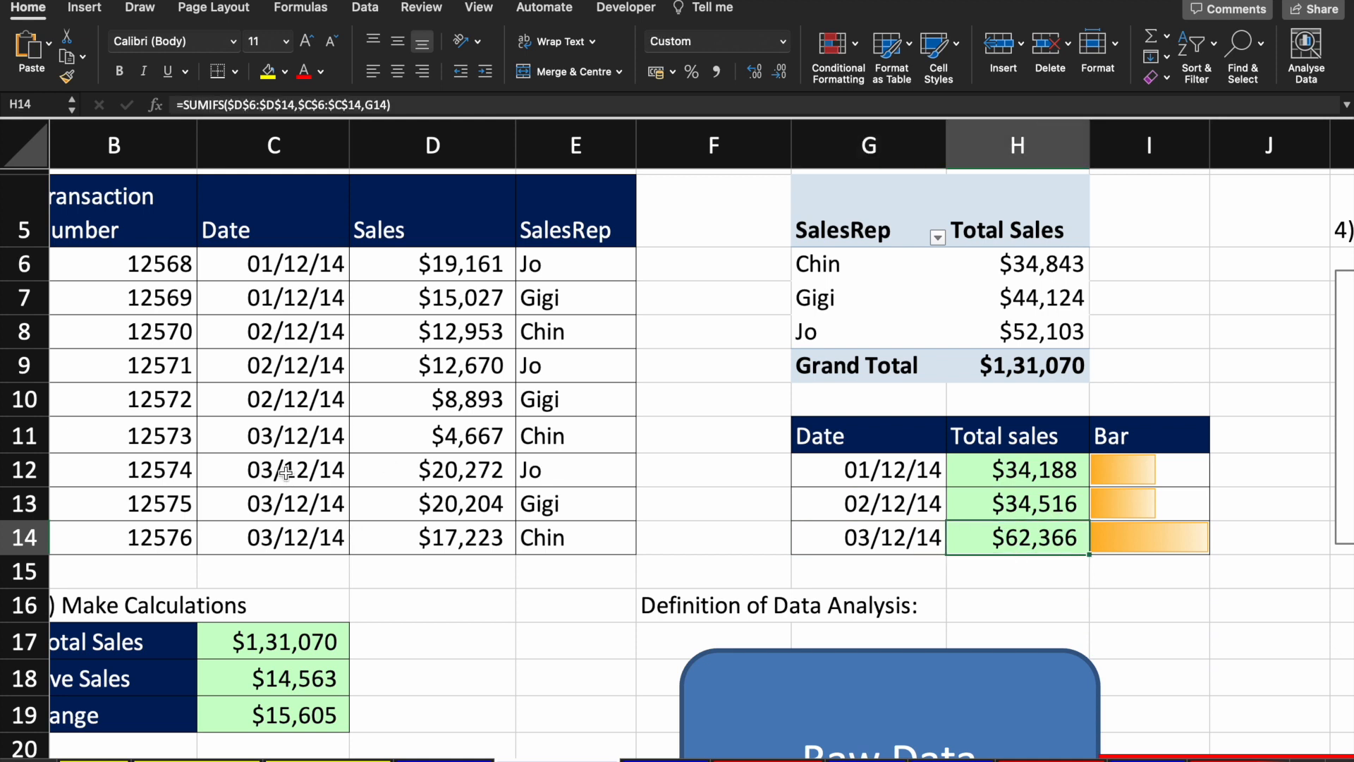
{"action": "left_click", "coordinate": [303, 436]}
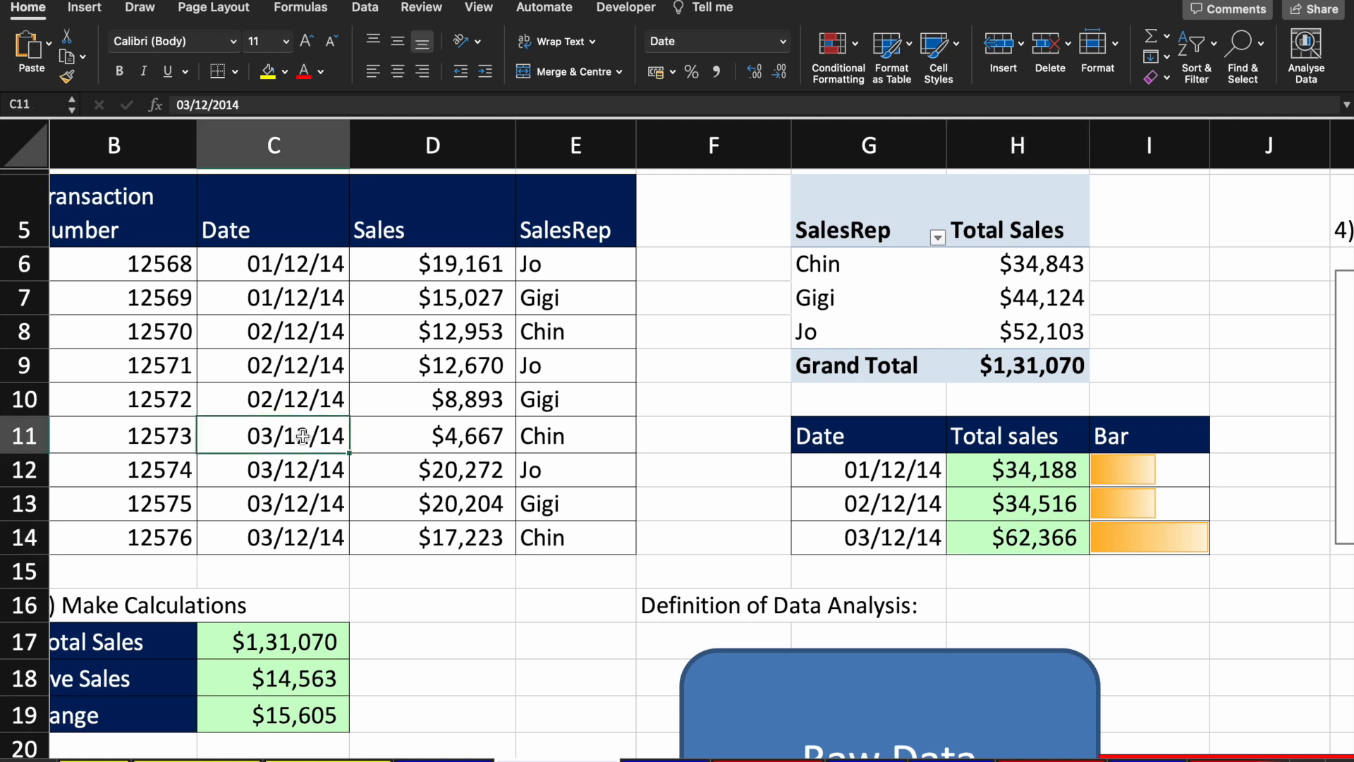
{"action": "key", "text": "Right"}
{"action": "key", "text": "shift+Down"}
{"action": "key", "text": "shift+Down"}
{"action": "key", "text": "shift+Down"}
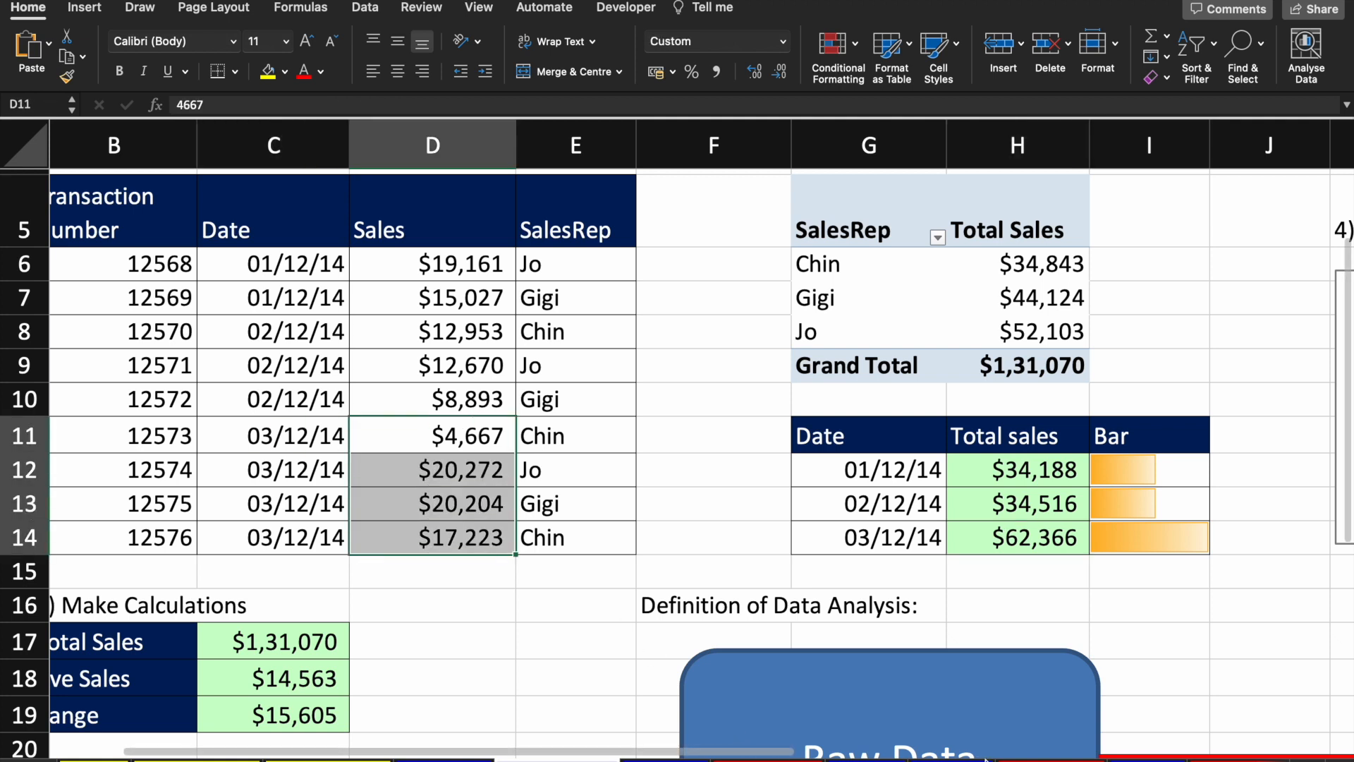
{"action": "mouse_move", "coordinate": [1028, 749]}
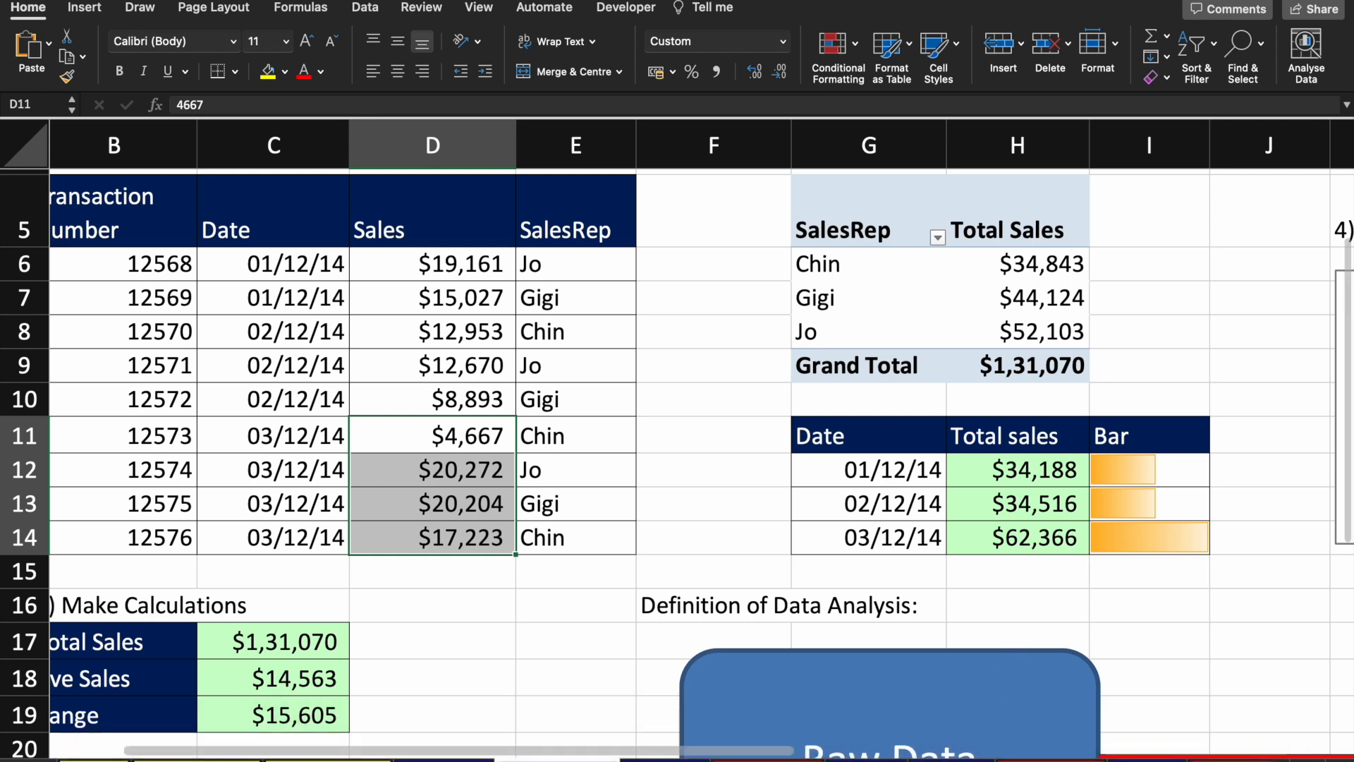
{"action": "left_click", "coordinate": [1054, 537]}
{"action": "key", "text": "Right"}
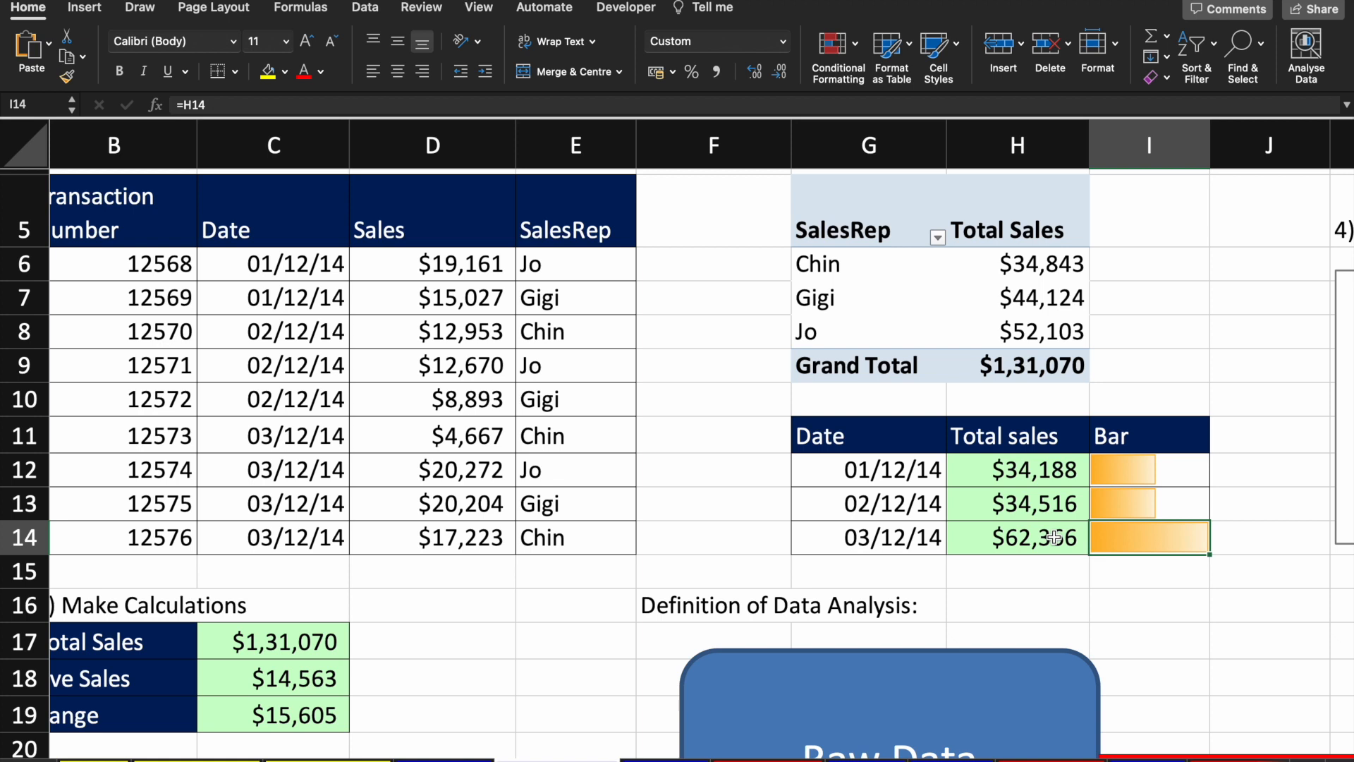
{"action": "key", "text": "Up"}
{"action": "key", "text": "Up"}
{"action": "key", "text": "Up"}
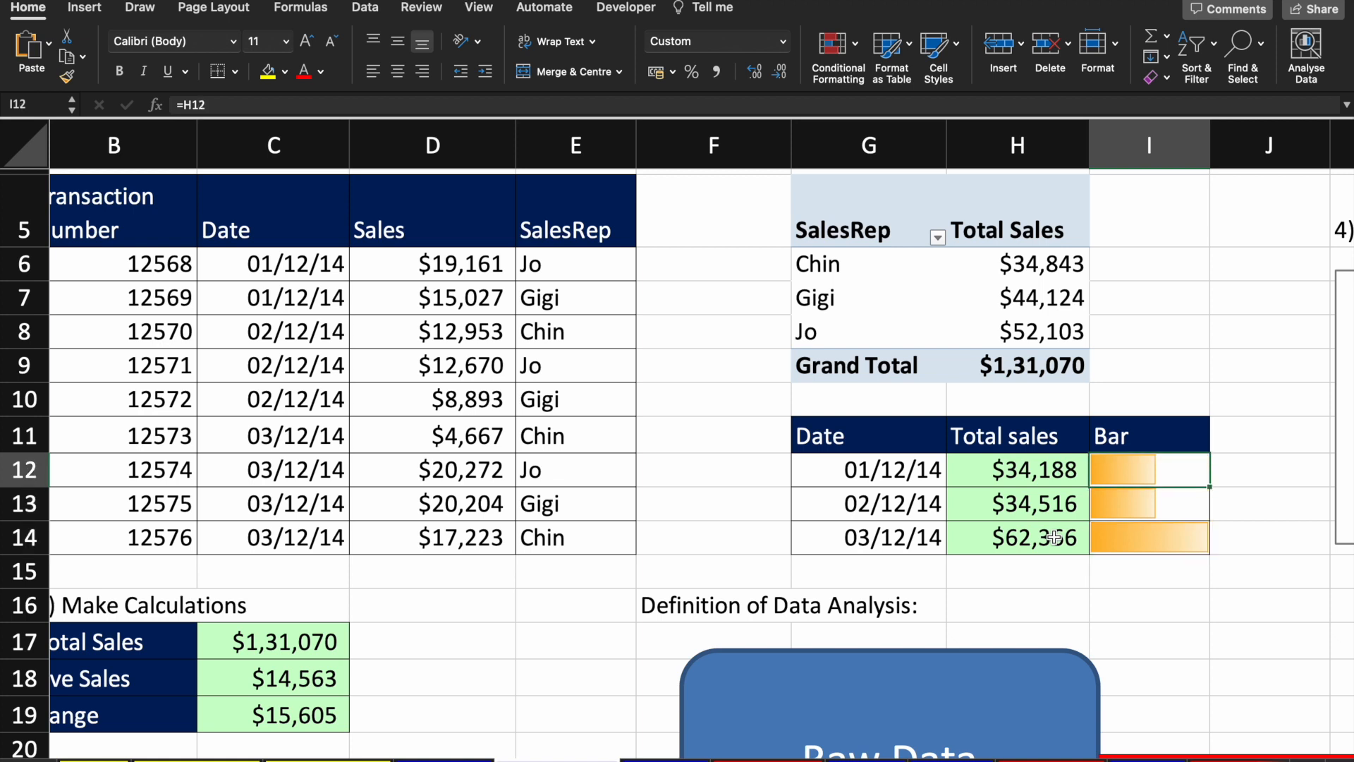
{"action": "key", "text": "Down"}
{"action": "key", "text": "Down"}
{"action": "key", "text": "Down"}
{"action": "key", "text": "Up"}
{"action": "key", "text": "Up"}
{"action": "key", "text": "Up"}
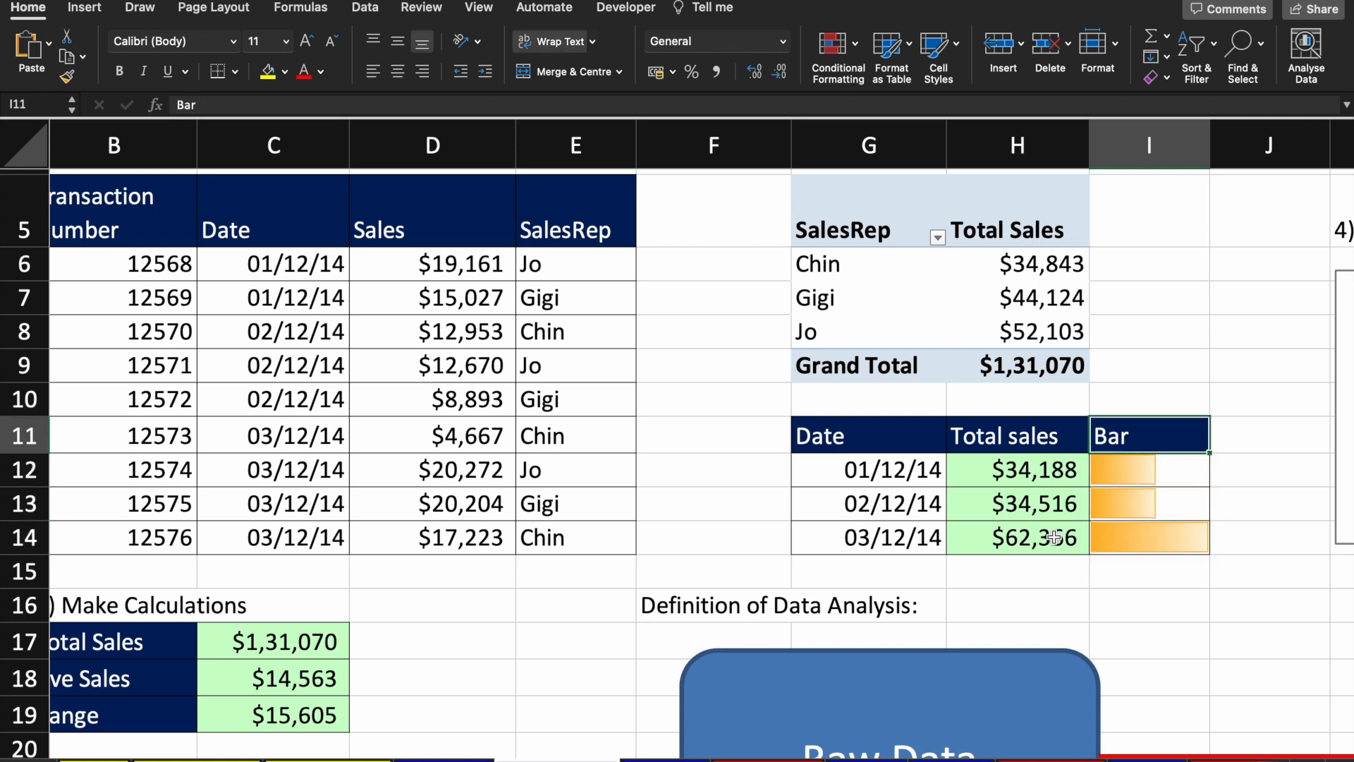
{"action": "scroll", "coordinate": [1216, 507], "scroll_direction": "up", "scroll_amount": 3}
{"action": "scroll", "coordinate": [1217, 506], "scroll_direction": "right", "scroll_amount": 1}
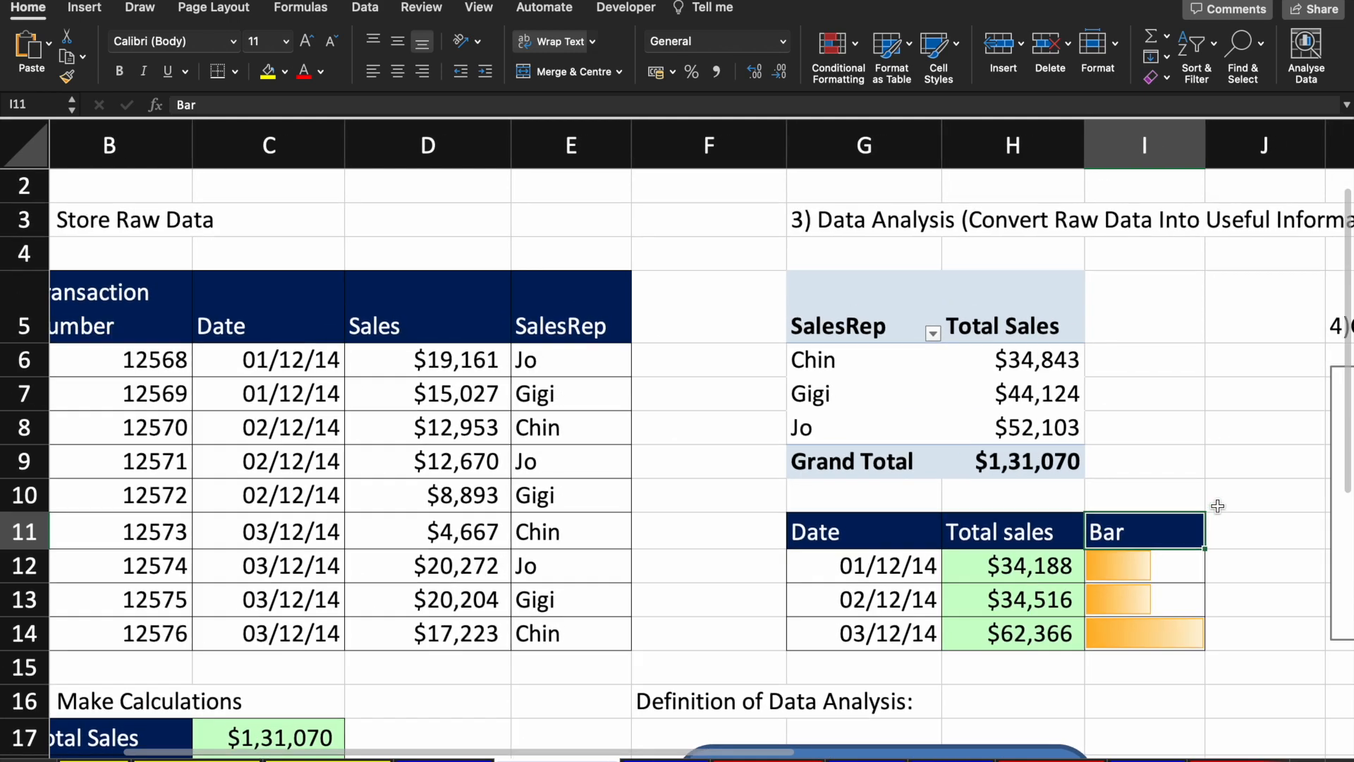
{"action": "scroll", "coordinate": [1216, 506], "scroll_direction": "down", "scroll_amount": 1}
{"action": "scroll", "coordinate": [1217, 506], "scroll_direction": "right", "scroll_amount": 1}
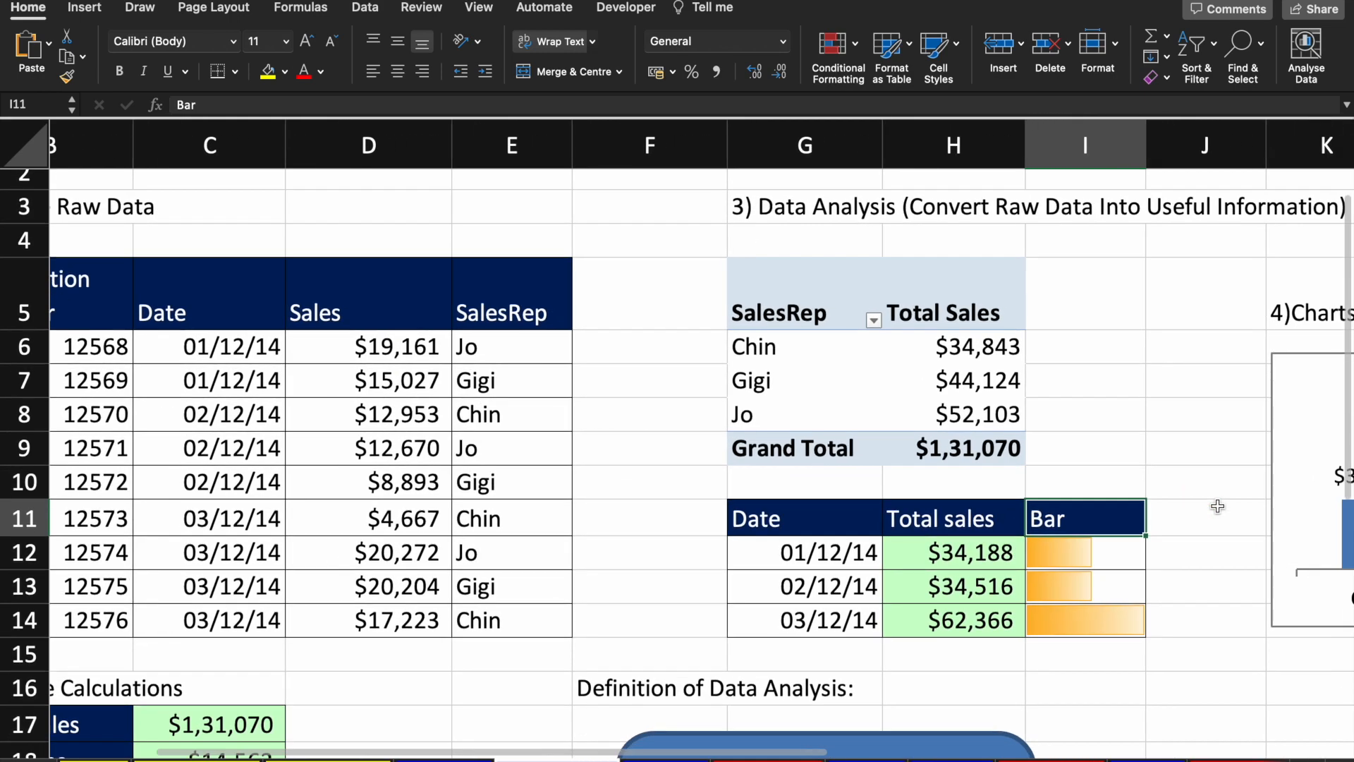
{"action": "scroll", "coordinate": [1217, 506], "scroll_direction": "right", "scroll_amount": 2}
{"action": "scroll", "coordinate": [1217, 507], "scroll_direction": "up", "scroll_amount": 1}
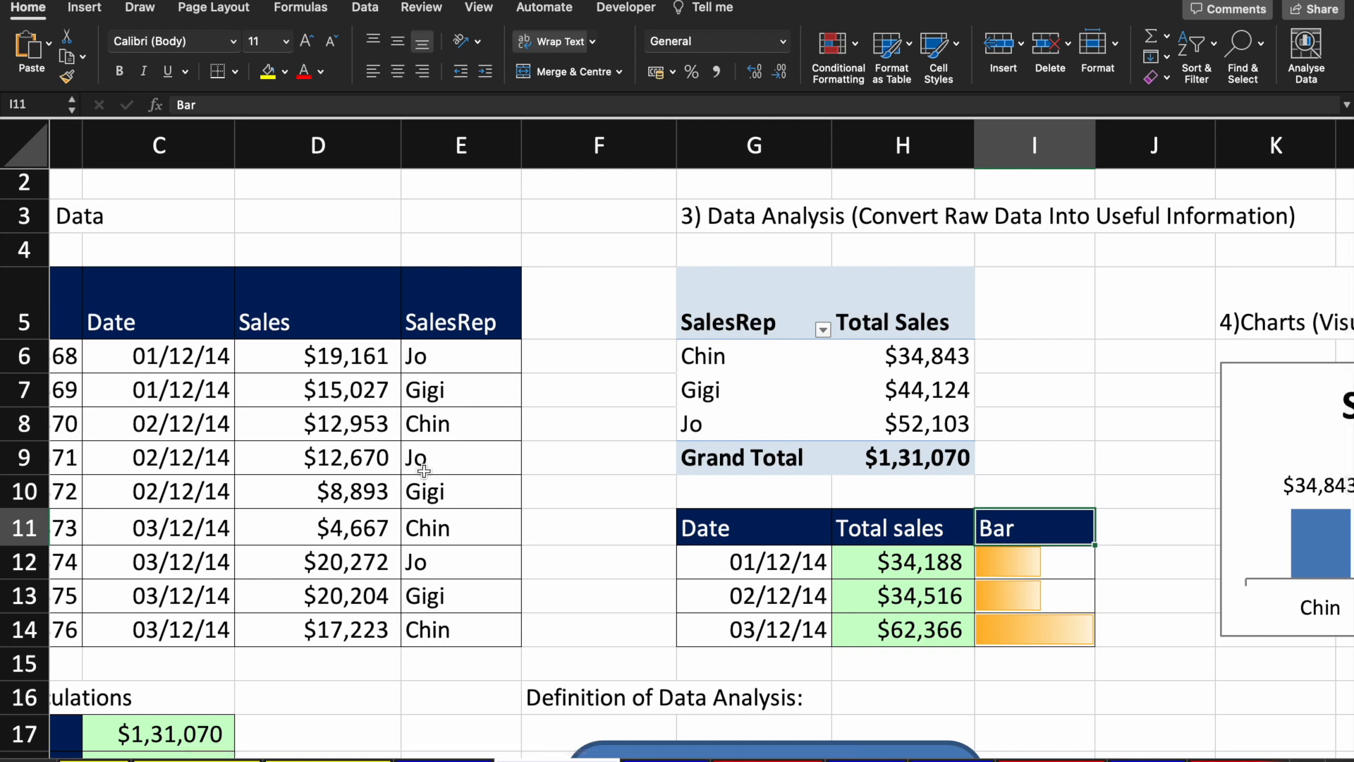
{"action": "scroll", "coordinate": [559, 477], "scroll_direction": "right", "scroll_amount": 2}
{"action": "scroll", "coordinate": [559, 477], "scroll_direction": "up", "scroll_amount": 1}
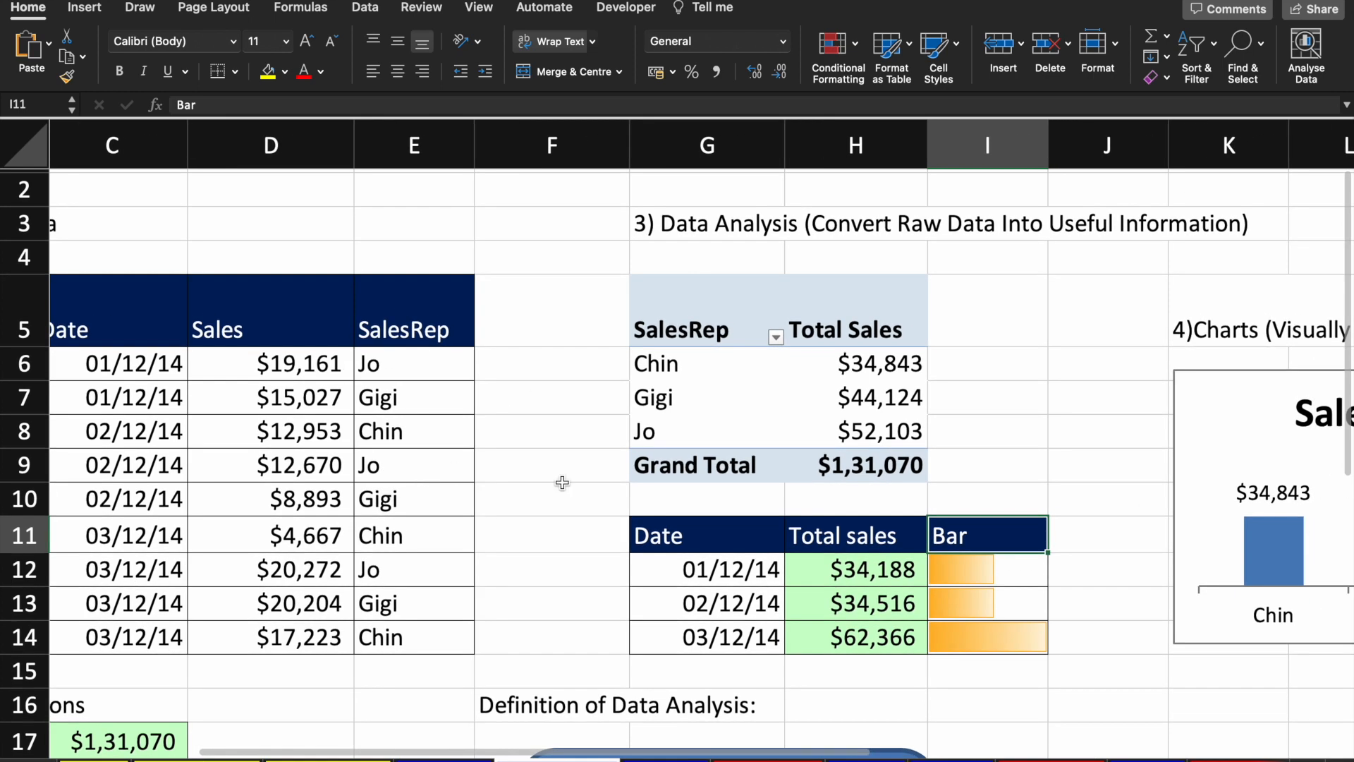
{"action": "left_click", "coordinate": [1004, 647]}
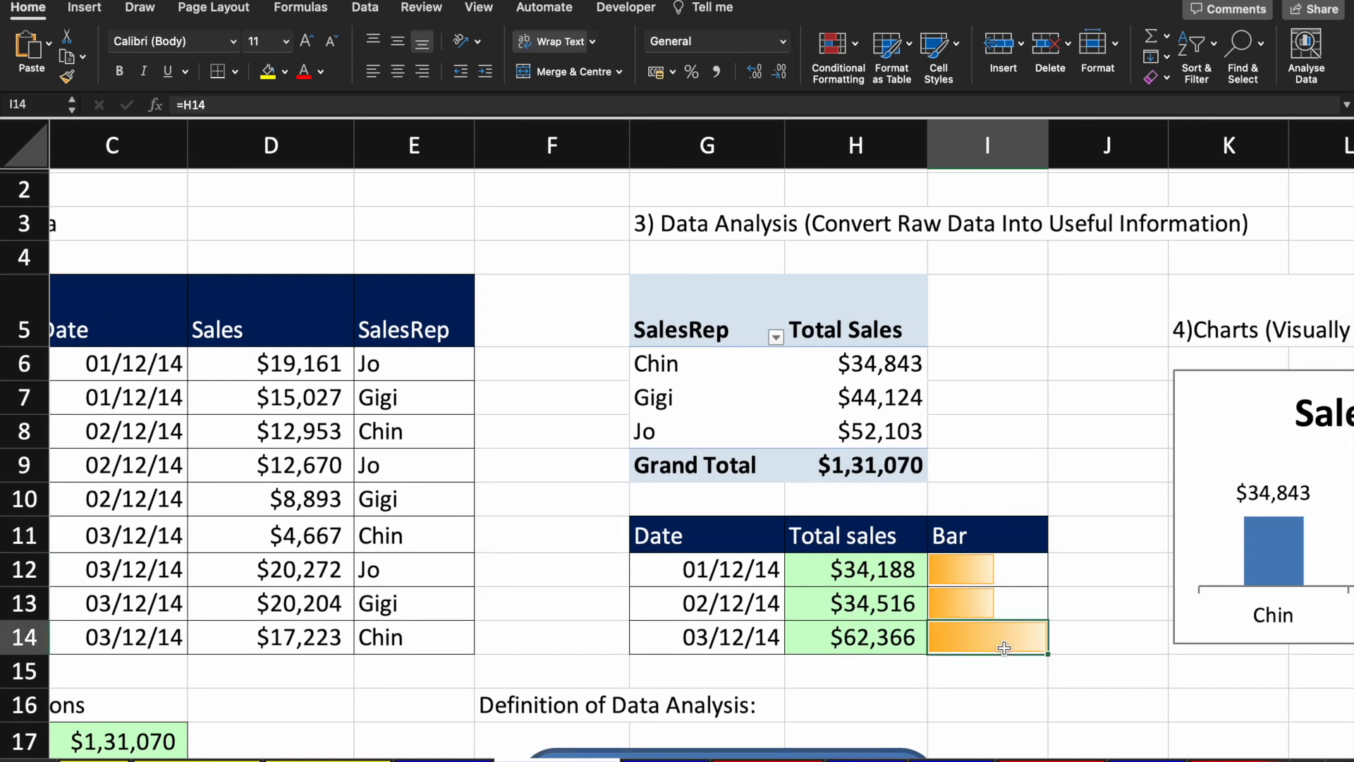
{"action": "left_click", "coordinate": [993, 599]}
{"action": "left_click", "coordinate": [1007, 575]}
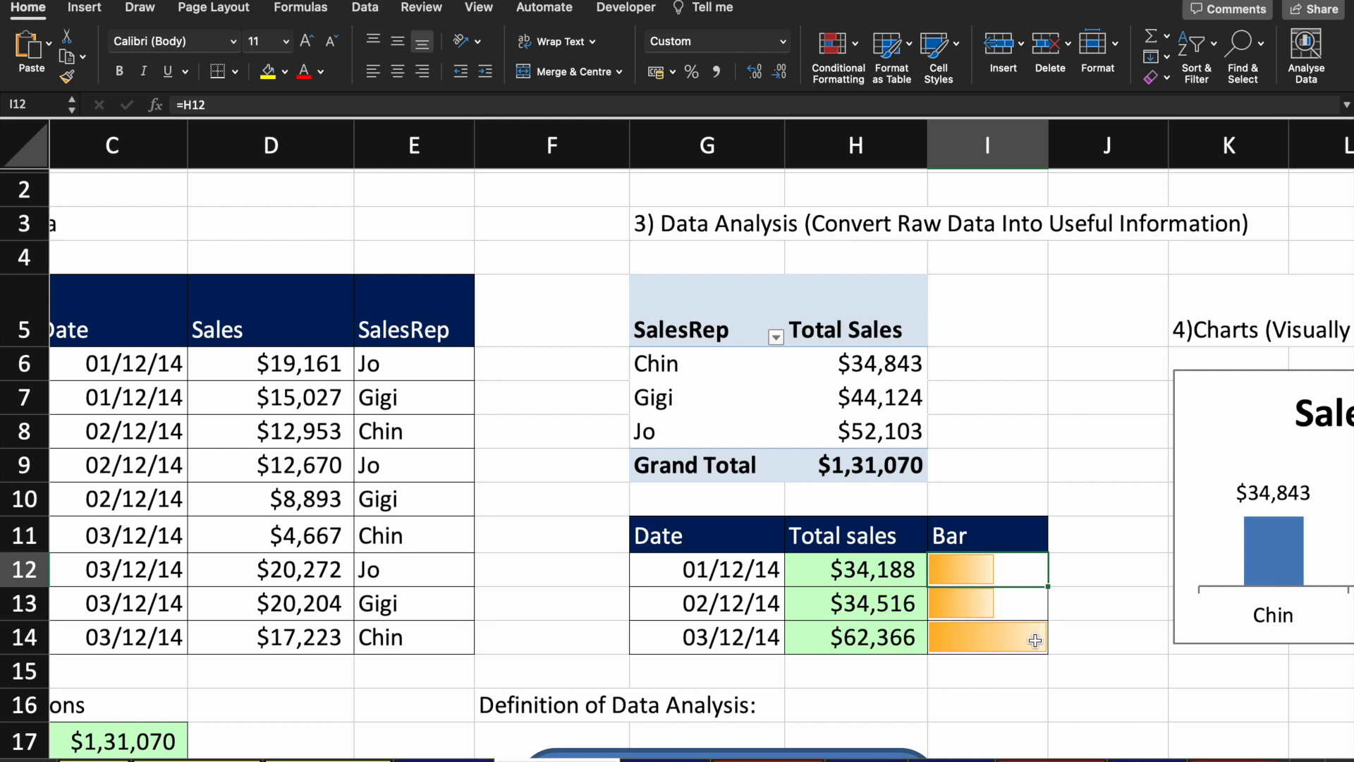
{"action": "scroll", "coordinate": [1034, 640], "scroll_direction": "right", "scroll_amount": 6}
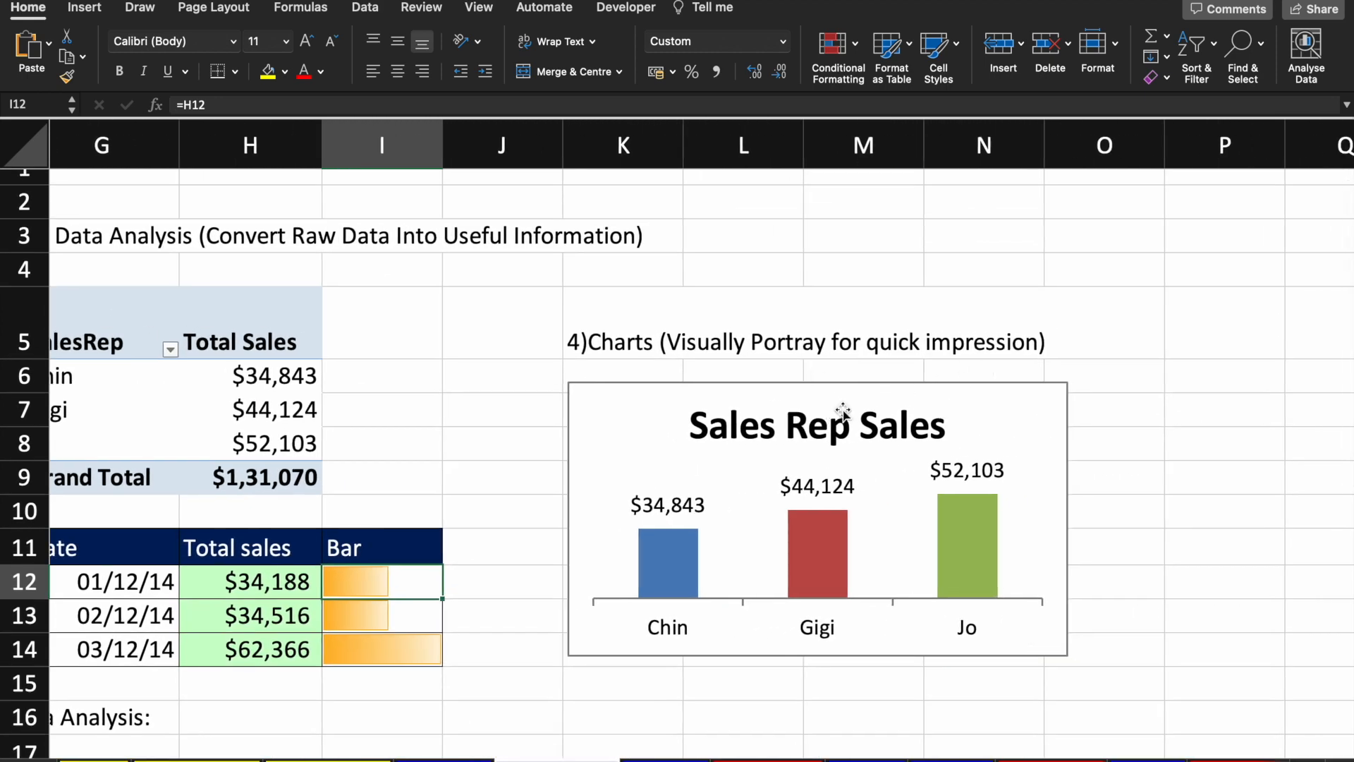
{"action": "left_click", "coordinate": [982, 405]}
{"action": "scroll", "coordinate": [479, 599], "scroll_direction": "left", "scroll_amount": 1}
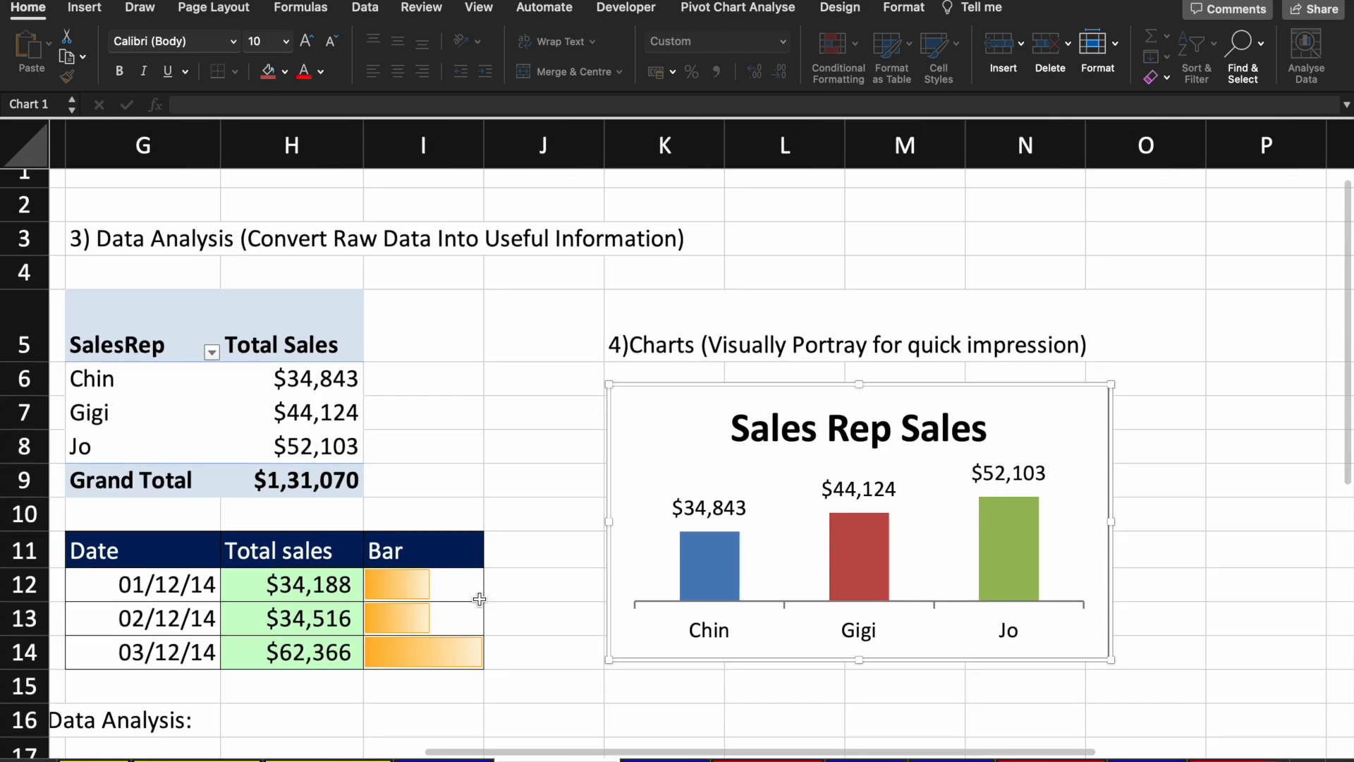
{"action": "scroll", "coordinate": [248, 462], "scroll_direction": "left", "scroll_amount": 2}
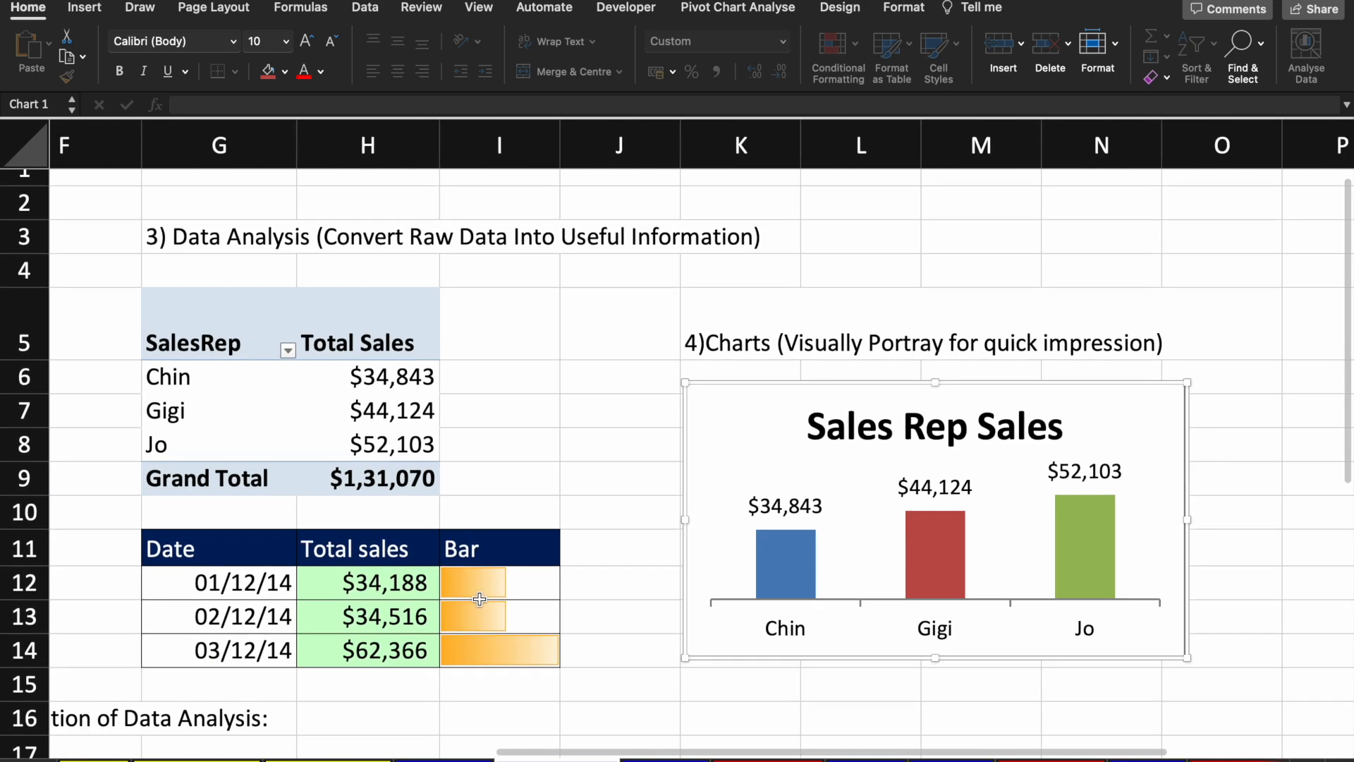
{"action": "left_click", "coordinate": [294, 433]}
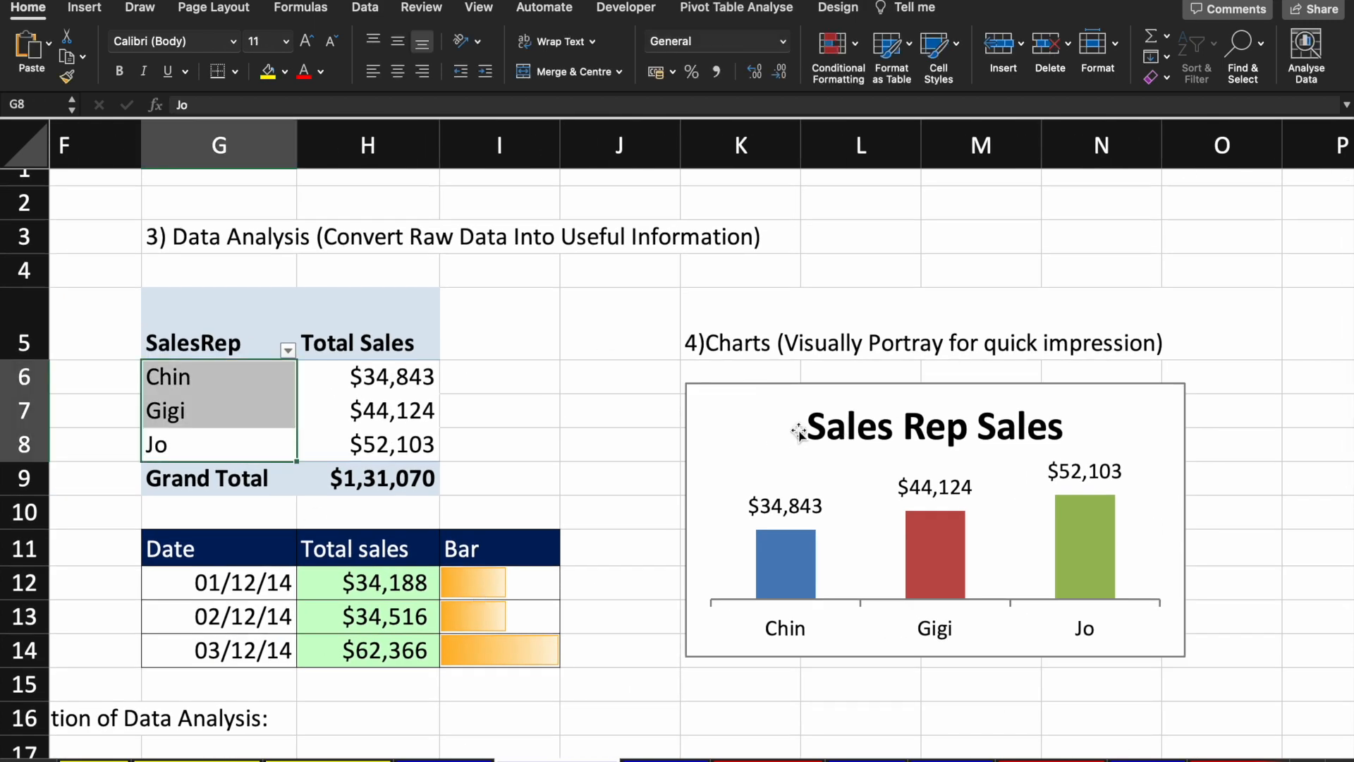
{"action": "left_click", "coordinate": [368, 387]}
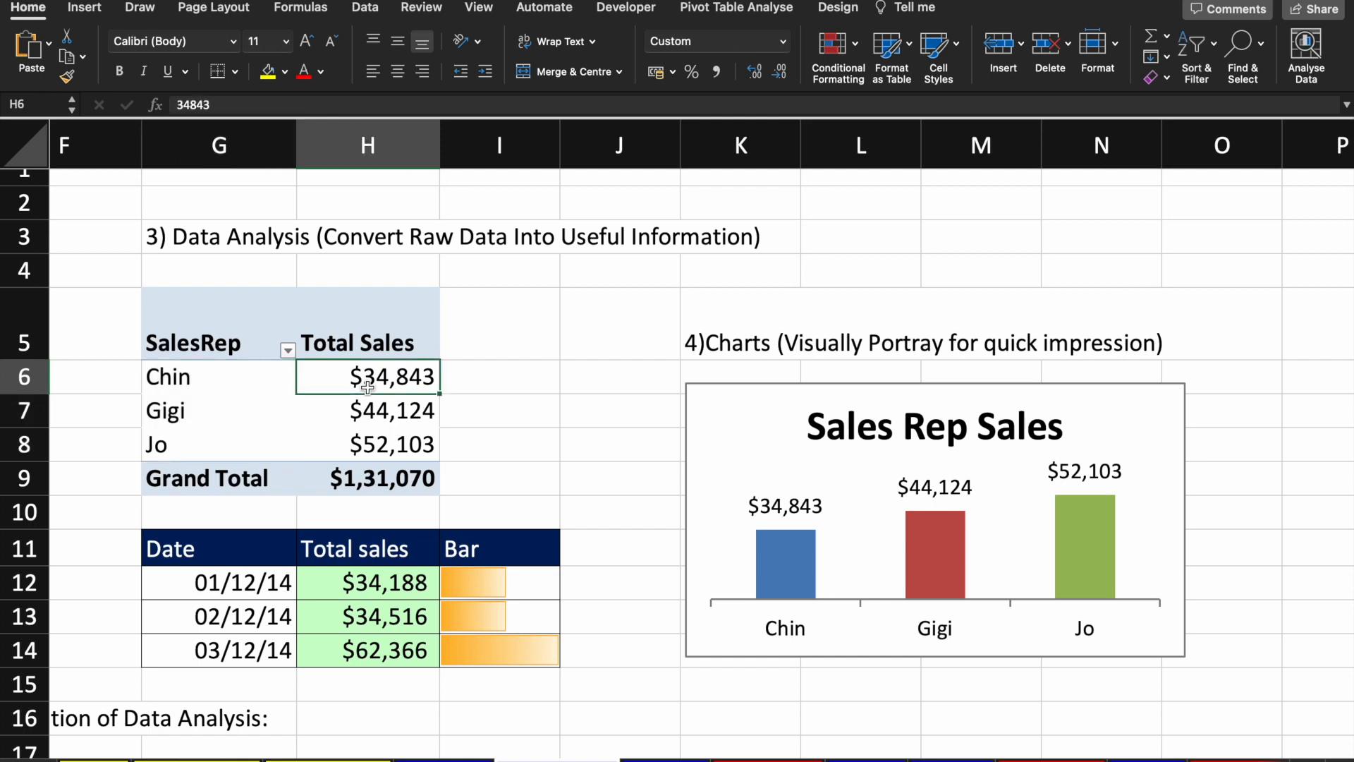
{"action": "left_click", "coordinate": [908, 435]}
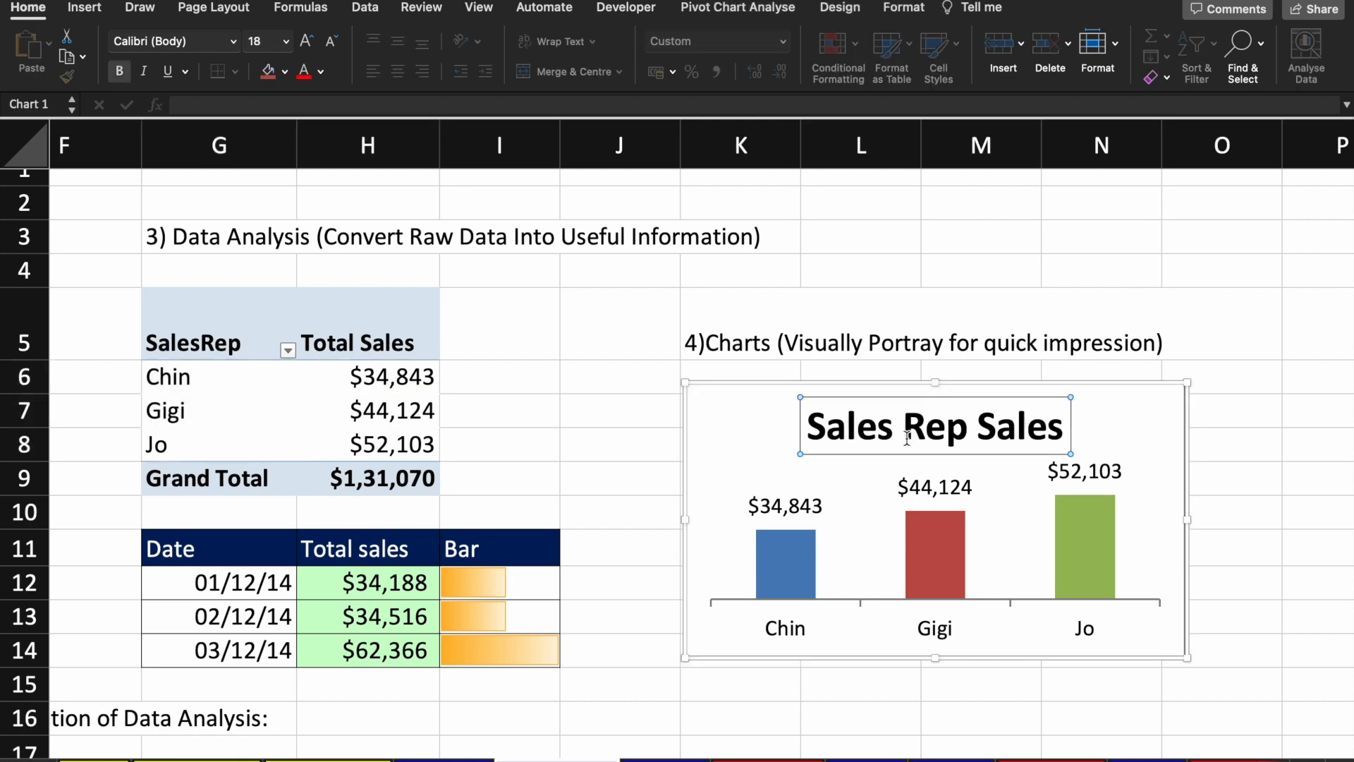
{"action": "left_click", "coordinate": [741, 484]}
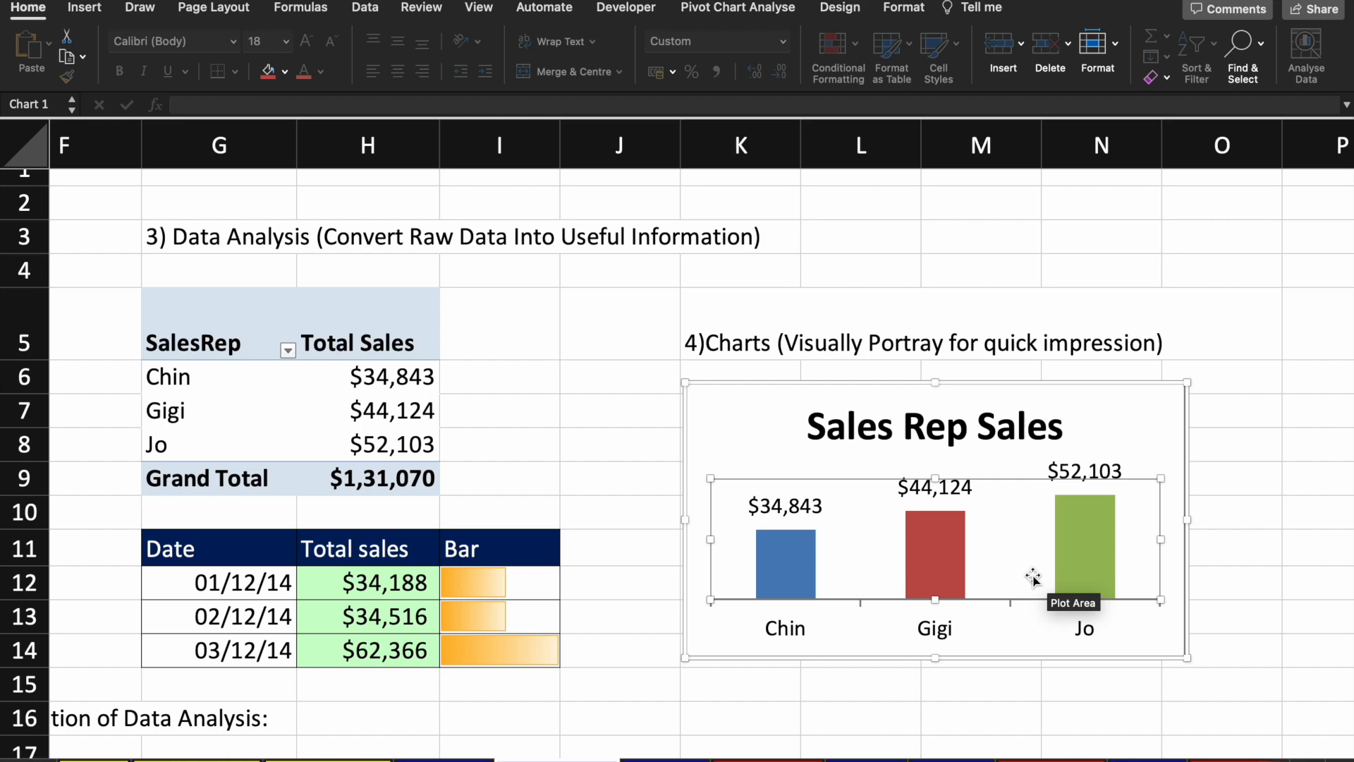
{"action": "scroll", "coordinate": [1033, 576], "scroll_direction": "down", "scroll_amount": 2}
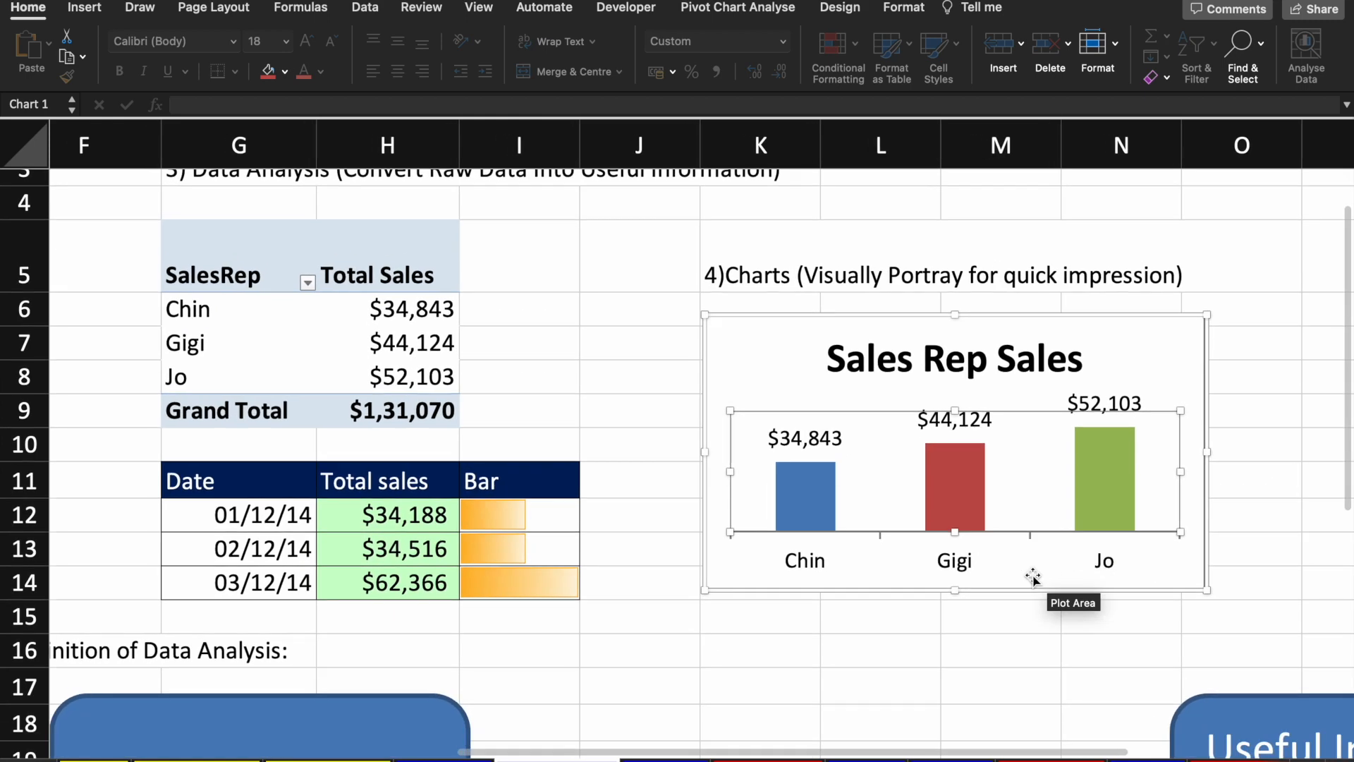
{"action": "scroll", "coordinate": [1033, 580], "scroll_direction": "down", "scroll_amount": 5}
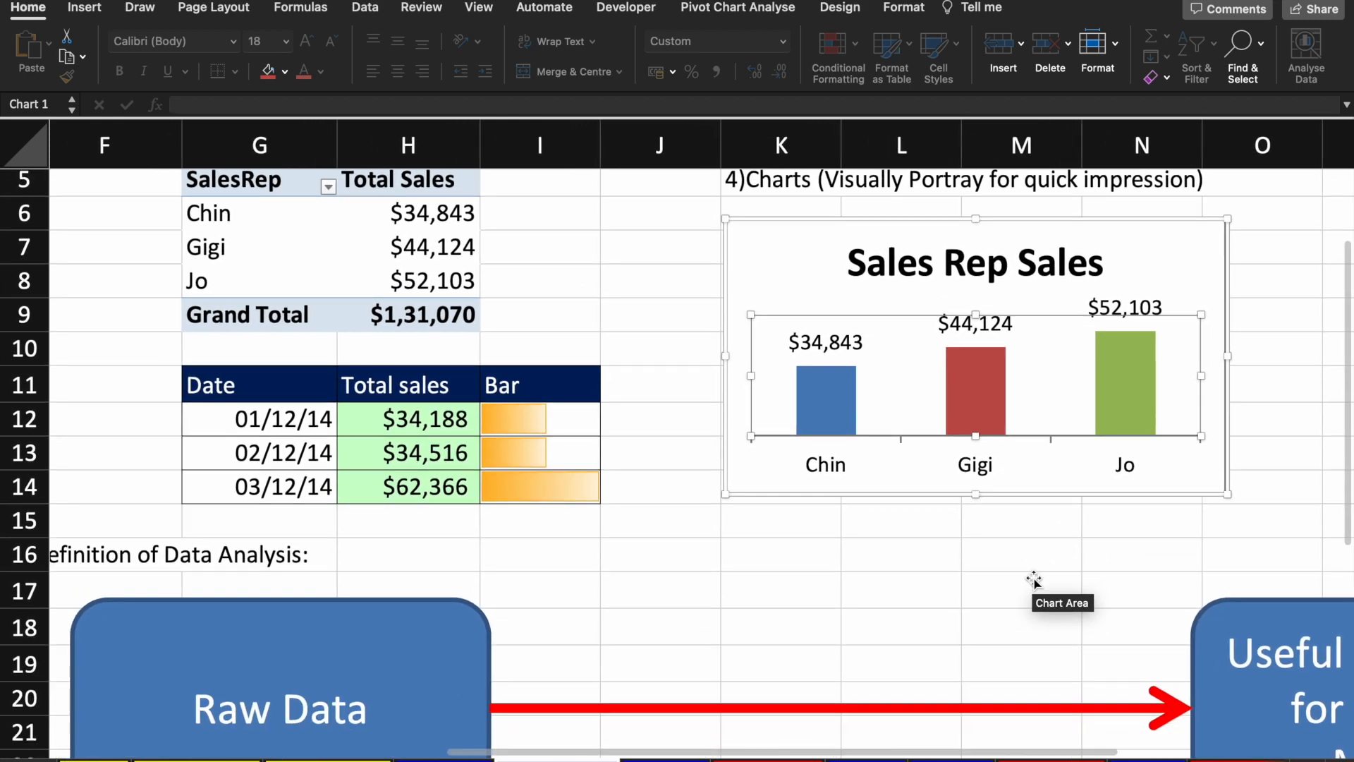
{"action": "scroll", "coordinate": [1019, 509], "scroll_direction": "down", "scroll_amount": 2}
{"action": "scroll", "coordinate": [979, 468], "scroll_direction": "left", "scroll_amount": 1}
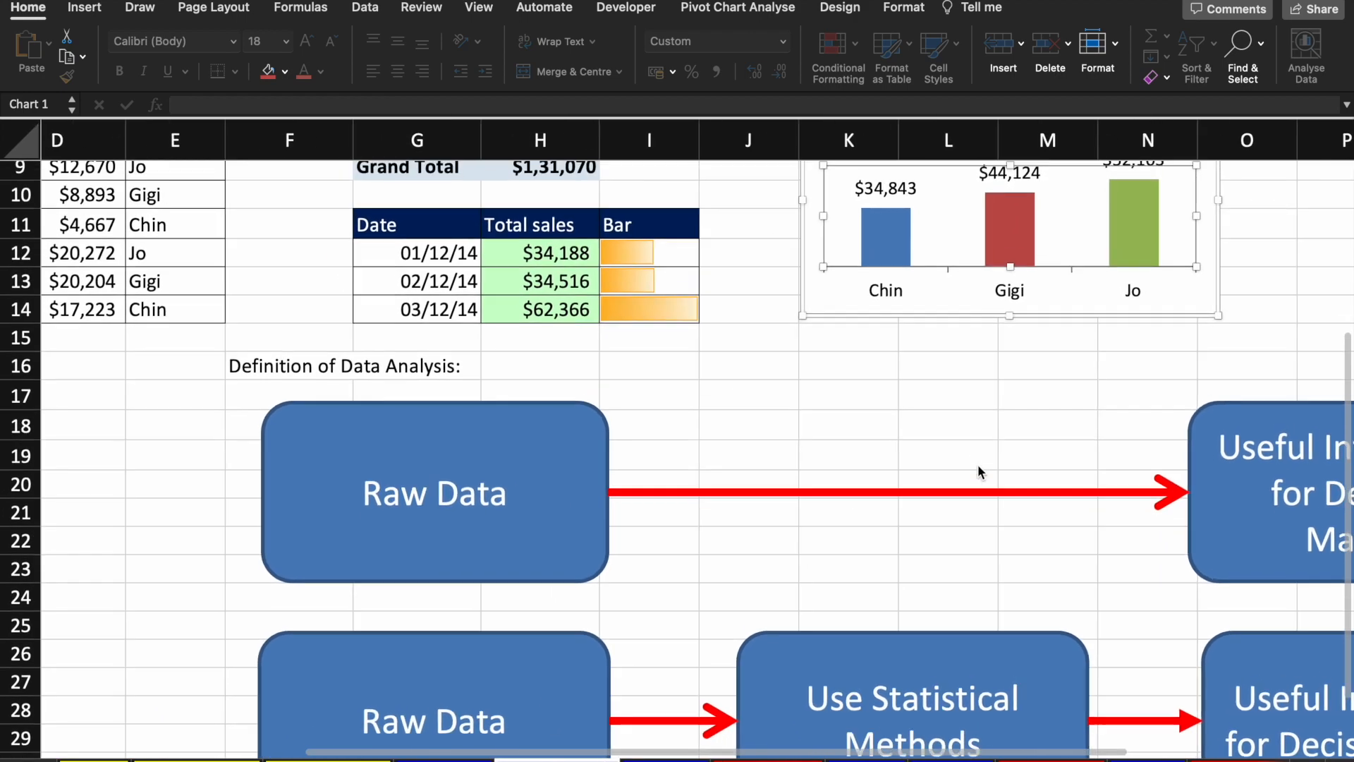
{"action": "scroll", "coordinate": [978, 466], "scroll_direction": "up", "scroll_amount": 8}
{"action": "scroll", "coordinate": [979, 466], "scroll_direction": "left", "scroll_amount": 3}
{"action": "scroll", "coordinate": [978, 471], "scroll_direction": "down", "scroll_amount": 1}
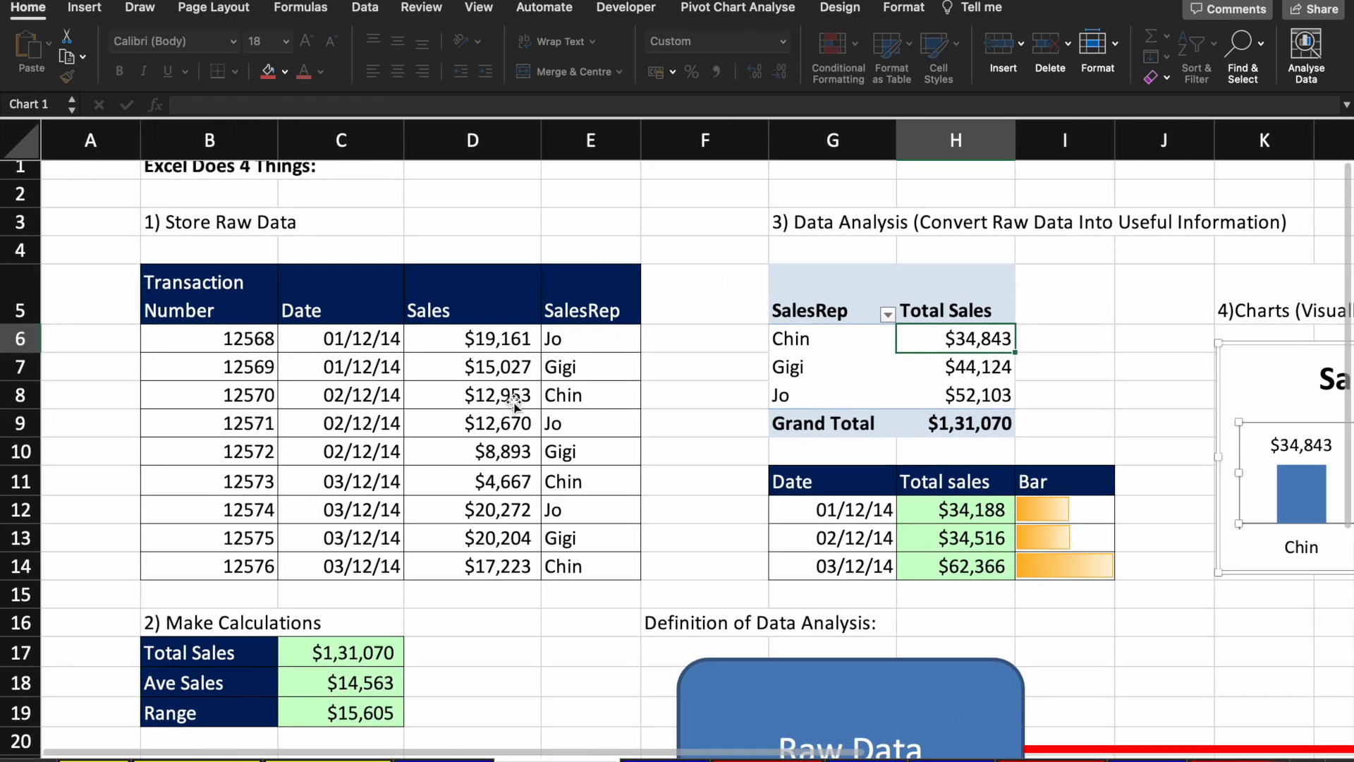
{"action": "scroll", "coordinate": [670, 426], "scroll_direction": "right", "scroll_amount": 1}
{"action": "scroll", "coordinate": [368, 387], "scroll_direction": "down", "scroll_amount": 3}
{"action": "scroll", "coordinate": [368, 387], "scroll_direction": "left", "scroll_amount": 1}
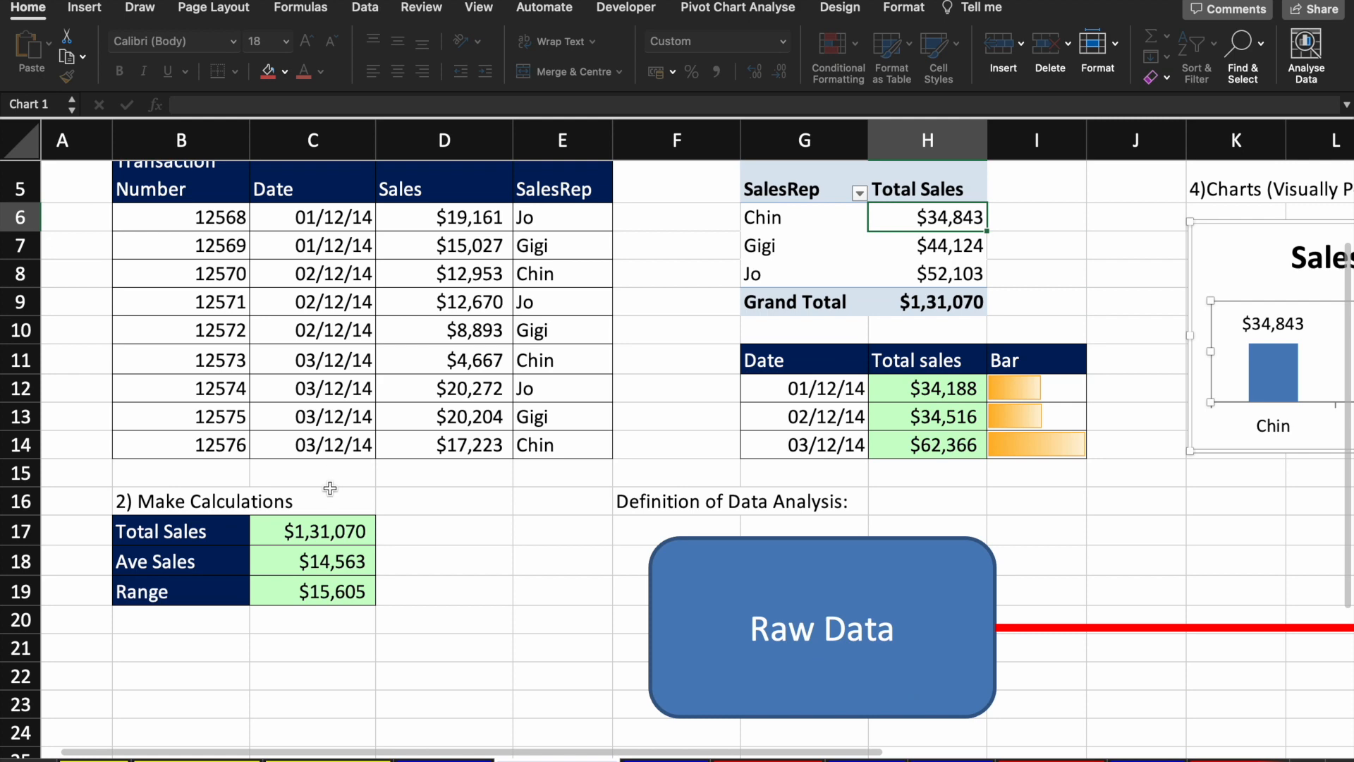
{"action": "left_click", "coordinate": [313, 532]}
{"action": "scroll", "coordinate": [313, 532], "scroll_direction": "up", "scroll_amount": 5}
{"action": "scroll", "coordinate": [781, 346], "scroll_direction": "right", "scroll_amount": 2}
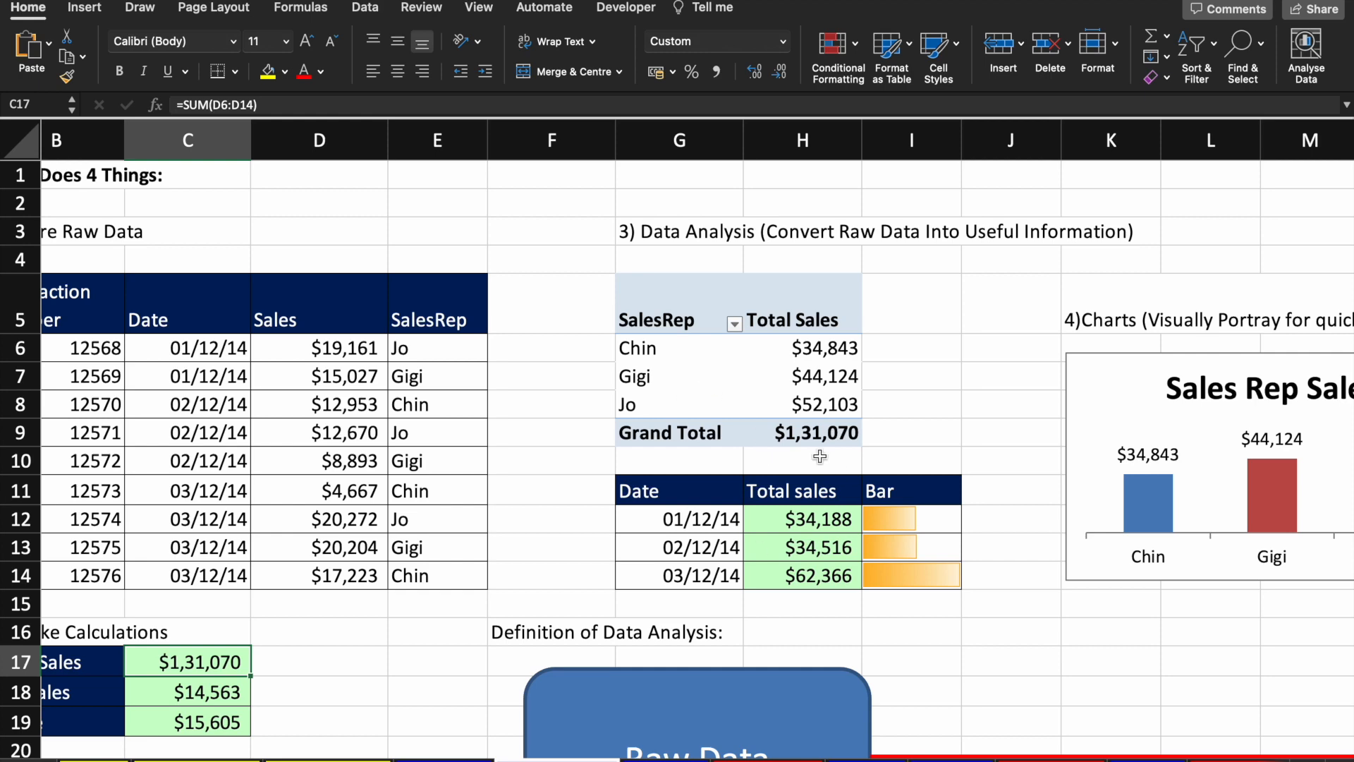
{"action": "scroll", "coordinate": [819, 457], "scroll_direction": "right", "scroll_amount": 4}
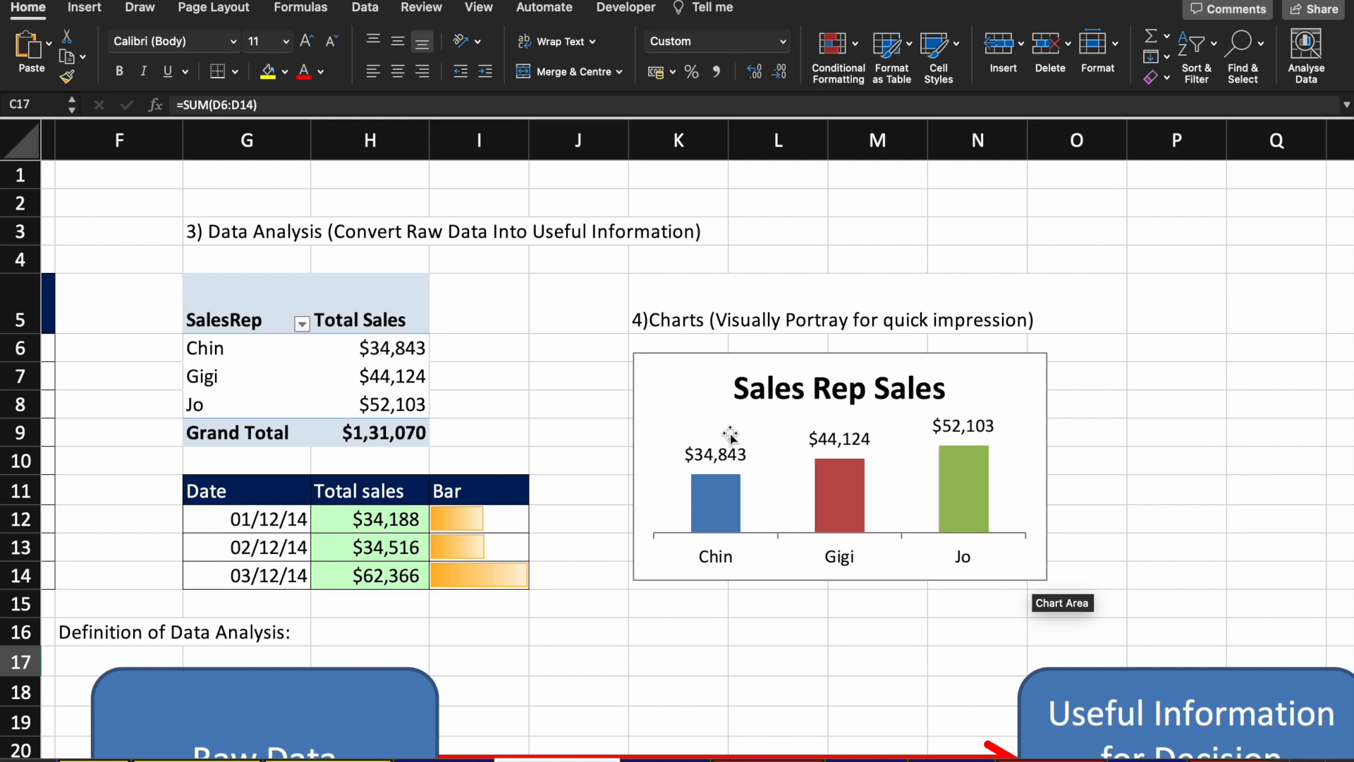
{"action": "scroll", "coordinate": [729, 434], "scroll_direction": "down", "scroll_amount": 5}
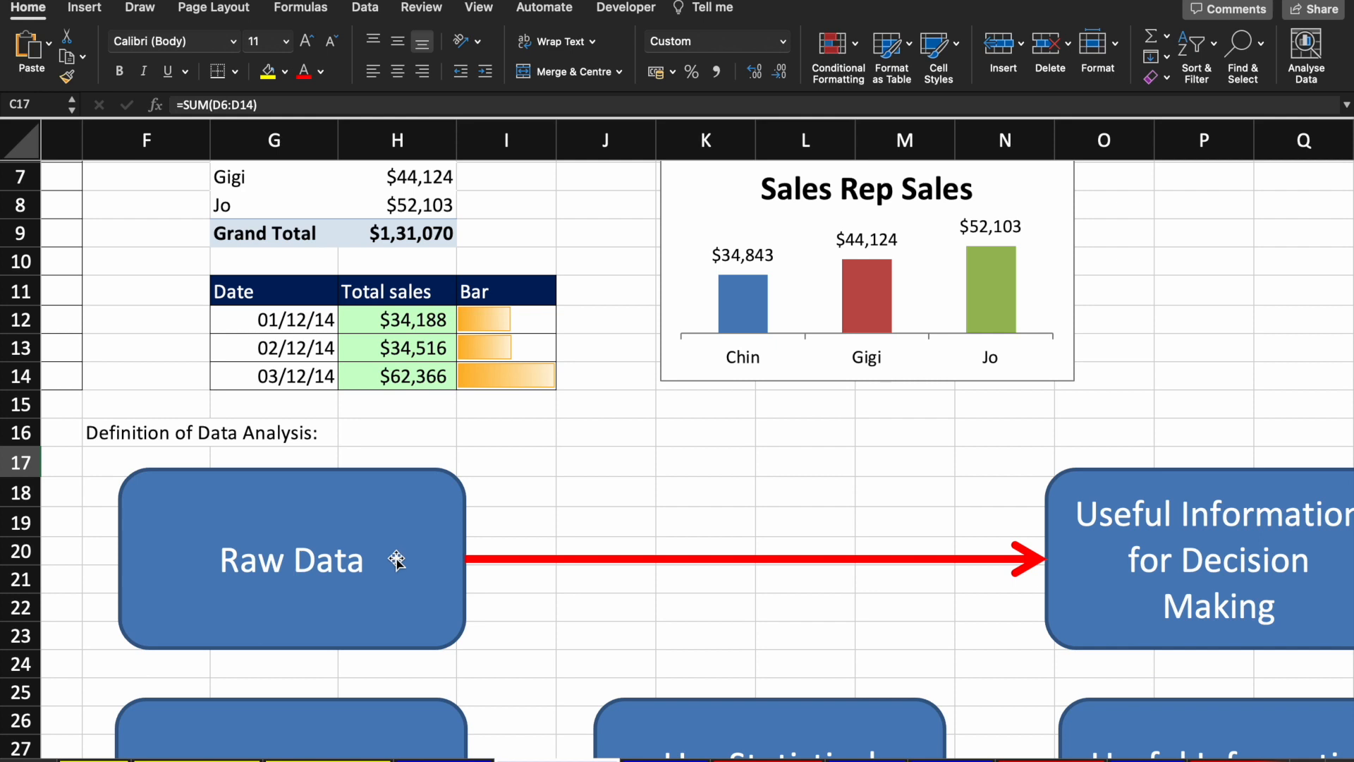
Step: Scroll around the data-analysis diagram to review it
{"action": "scroll", "coordinate": [328, 554], "scroll_direction": "down", "scroll_amount": 5}
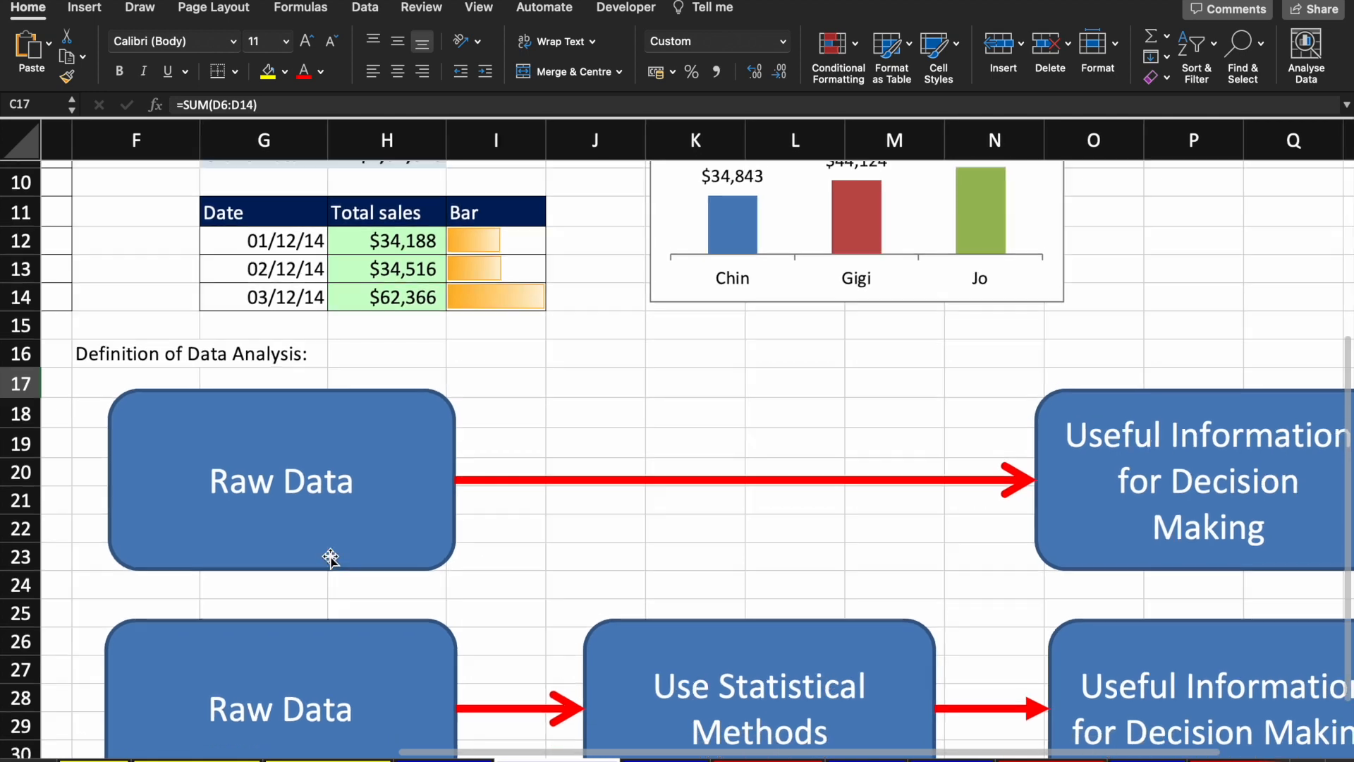
{"action": "scroll", "coordinate": [326, 547], "scroll_direction": "up", "scroll_amount": 3}
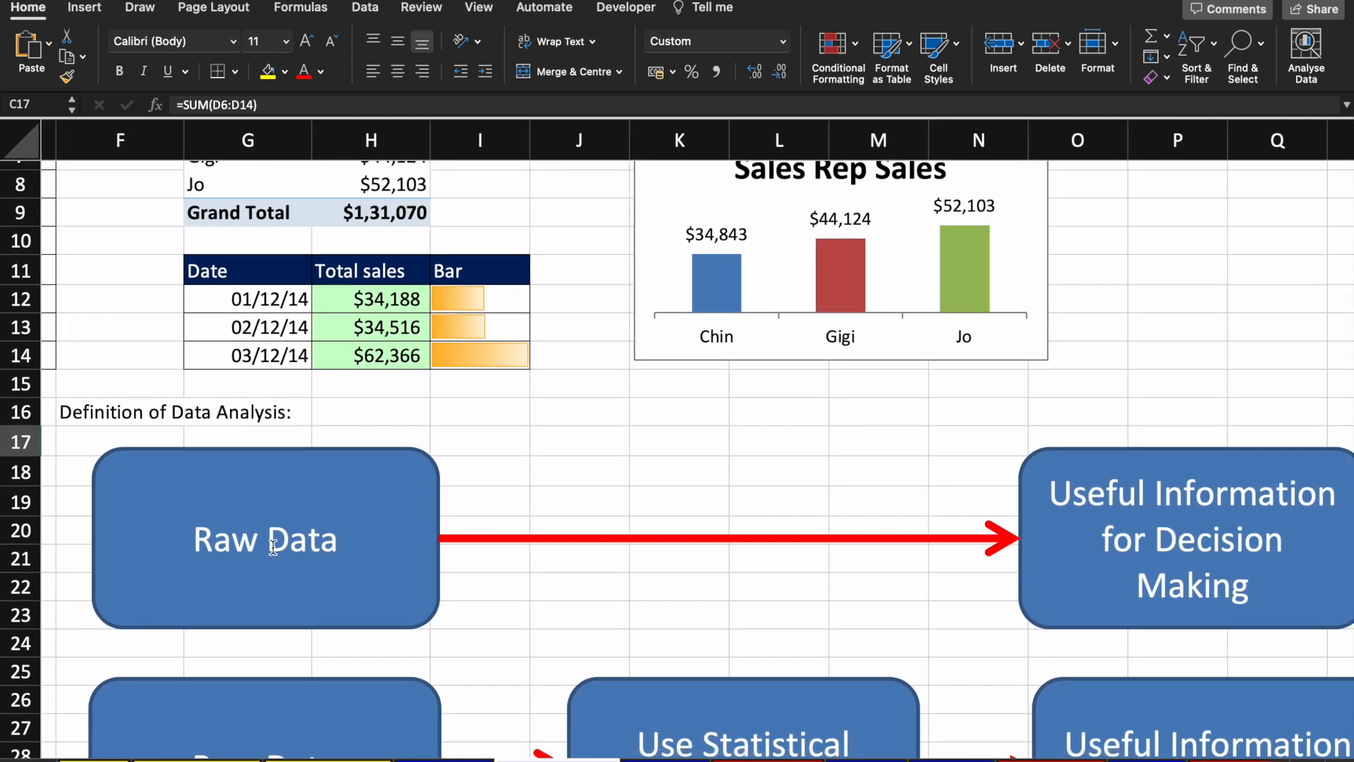
{"action": "scroll", "coordinate": [272, 546], "scroll_direction": "up", "scroll_amount": 3}
{"action": "scroll", "coordinate": [273, 546], "scroll_direction": "down", "scroll_amount": 4}
{"action": "scroll", "coordinate": [273, 546], "scroll_direction": "left", "scroll_amount": 1}
{"action": "scroll", "coordinate": [273, 546], "scroll_direction": "down", "scroll_amount": 3}
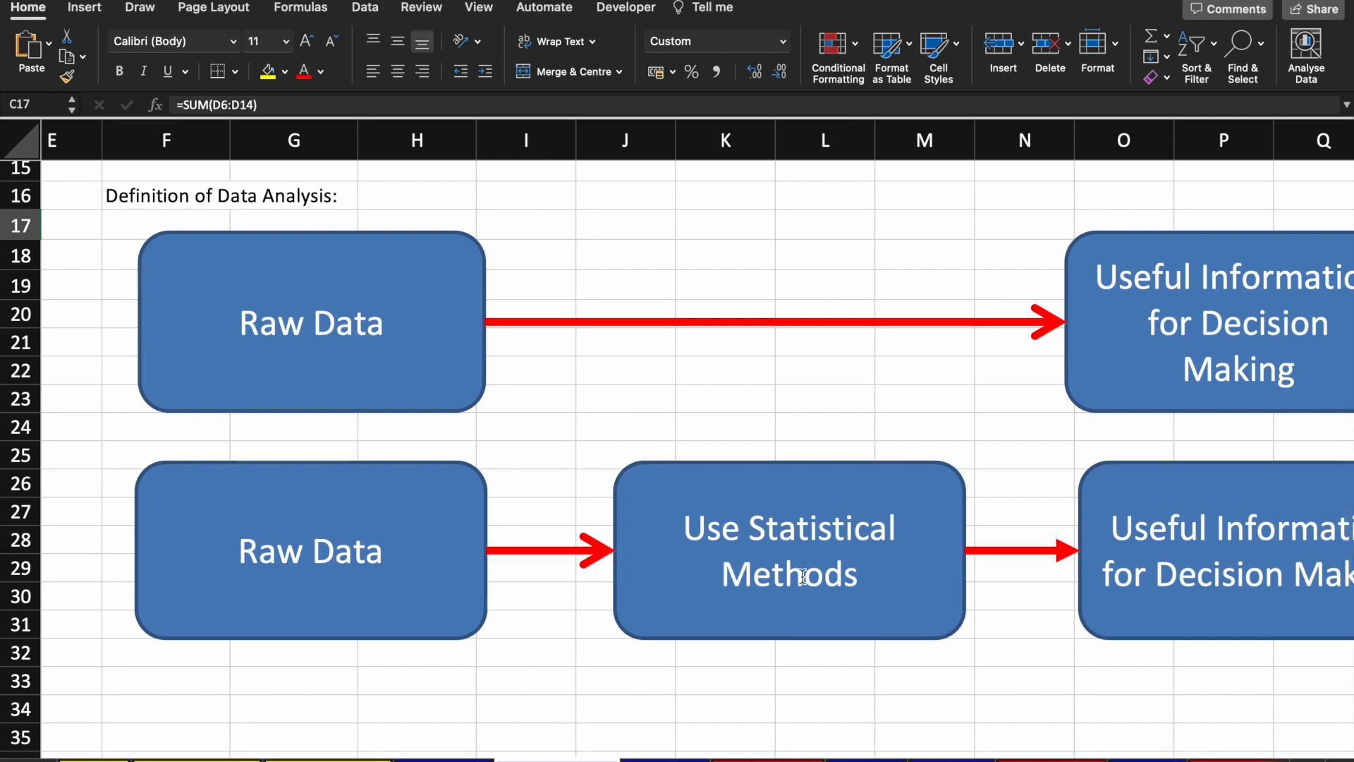
{"action": "scroll", "coordinate": [802, 576], "scroll_direction": "up", "scroll_amount": 1}
{"action": "scroll", "coordinate": [802, 576], "scroll_direction": "right", "scroll_amount": 5}
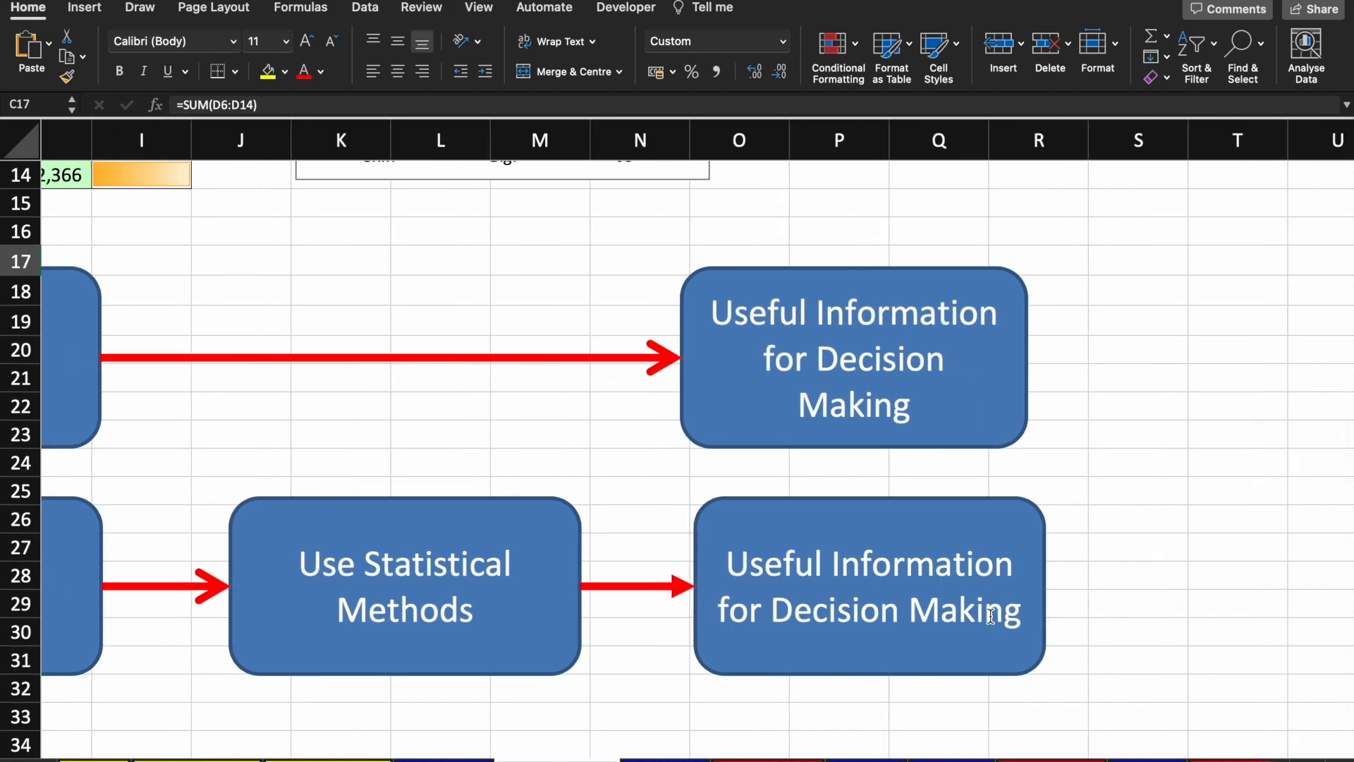
{"action": "scroll", "coordinate": [991, 615], "scroll_direction": "down", "scroll_amount": 1}
{"action": "scroll", "coordinate": [990, 616], "scroll_direction": "left", "scroll_amount": 4}
{"action": "scroll", "coordinate": [991, 617], "scroll_direction": "up", "scroll_amount": 5}
{"action": "scroll", "coordinate": [991, 617], "scroll_direction": "left", "scroll_amount": 3}
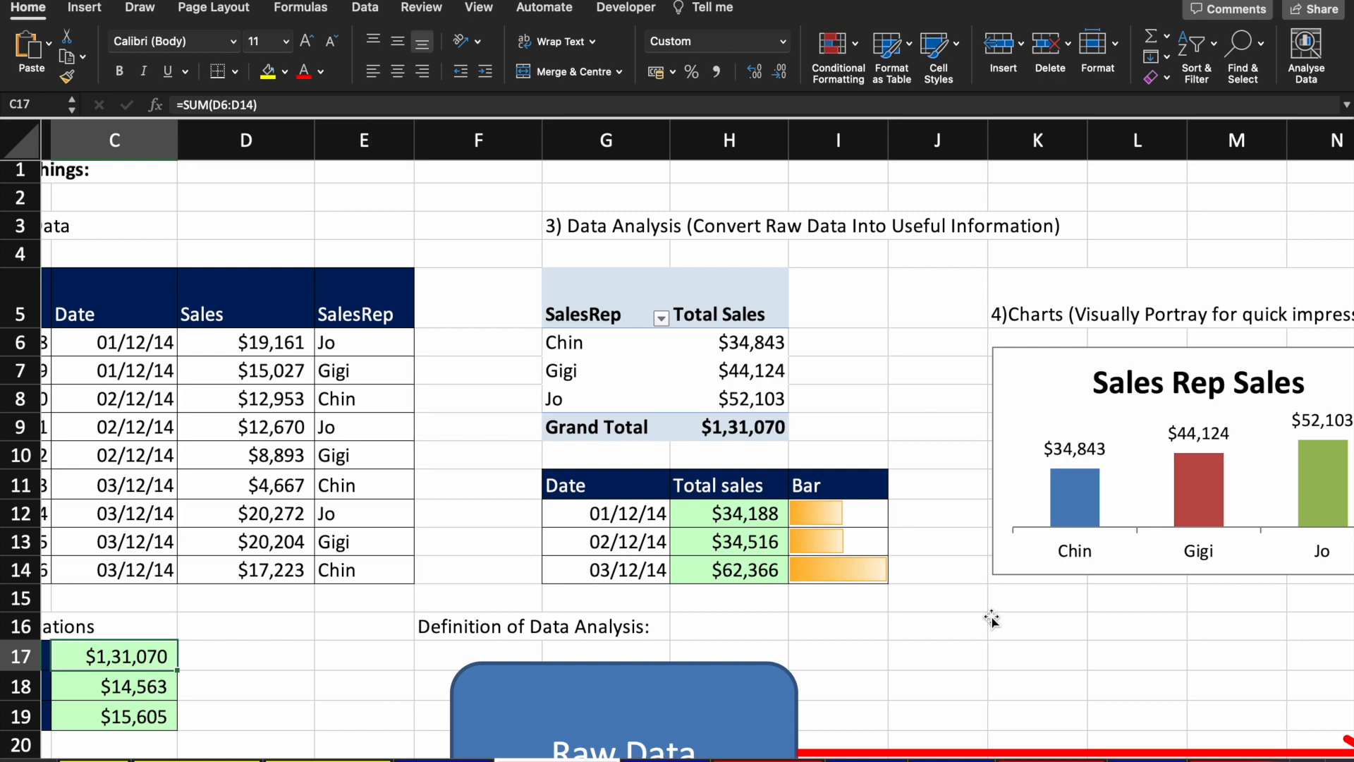
Step: Scroll down through the sales overview, then switch to the Discord call
{"action": "scroll", "coordinate": [817, 682], "scroll_direction": "down", "scroll_amount": 4}
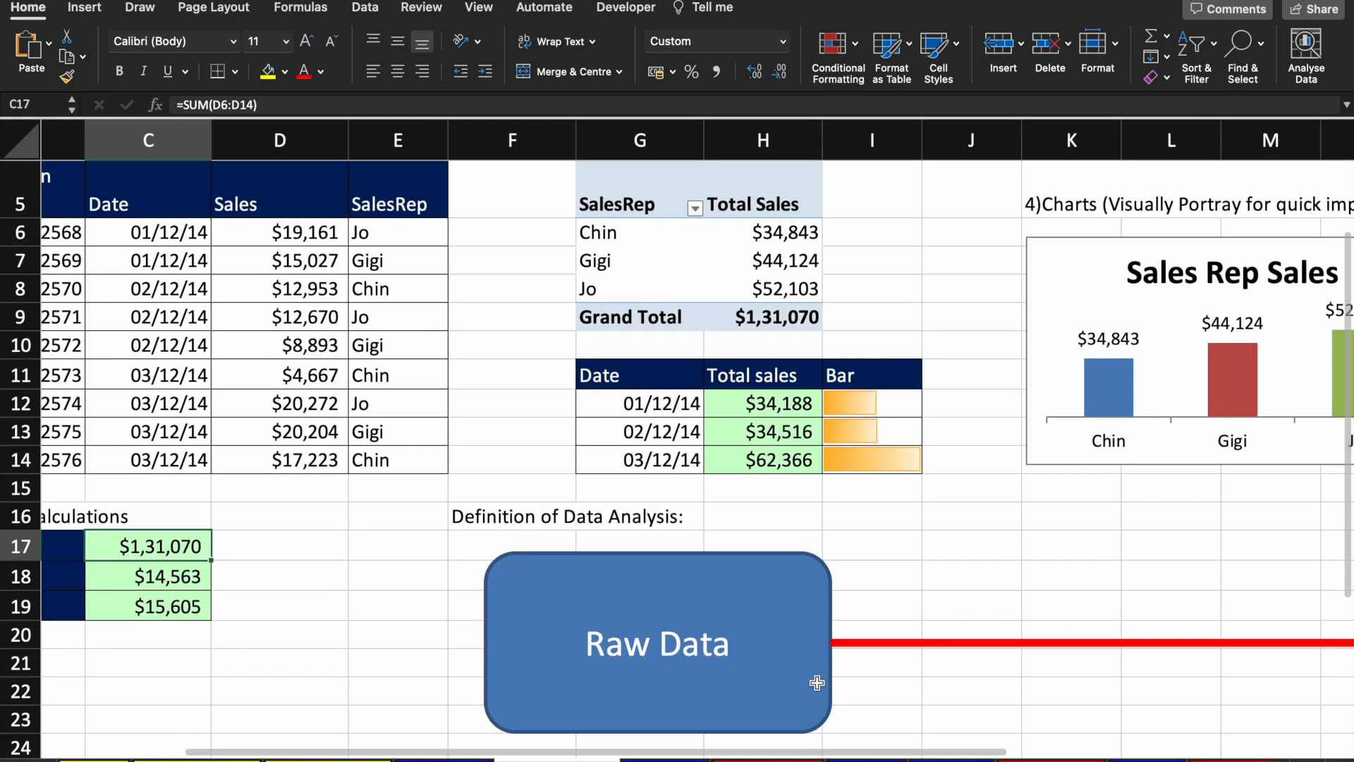
{"action": "scroll", "coordinate": [816, 682], "scroll_direction": "down", "scroll_amount": 3}
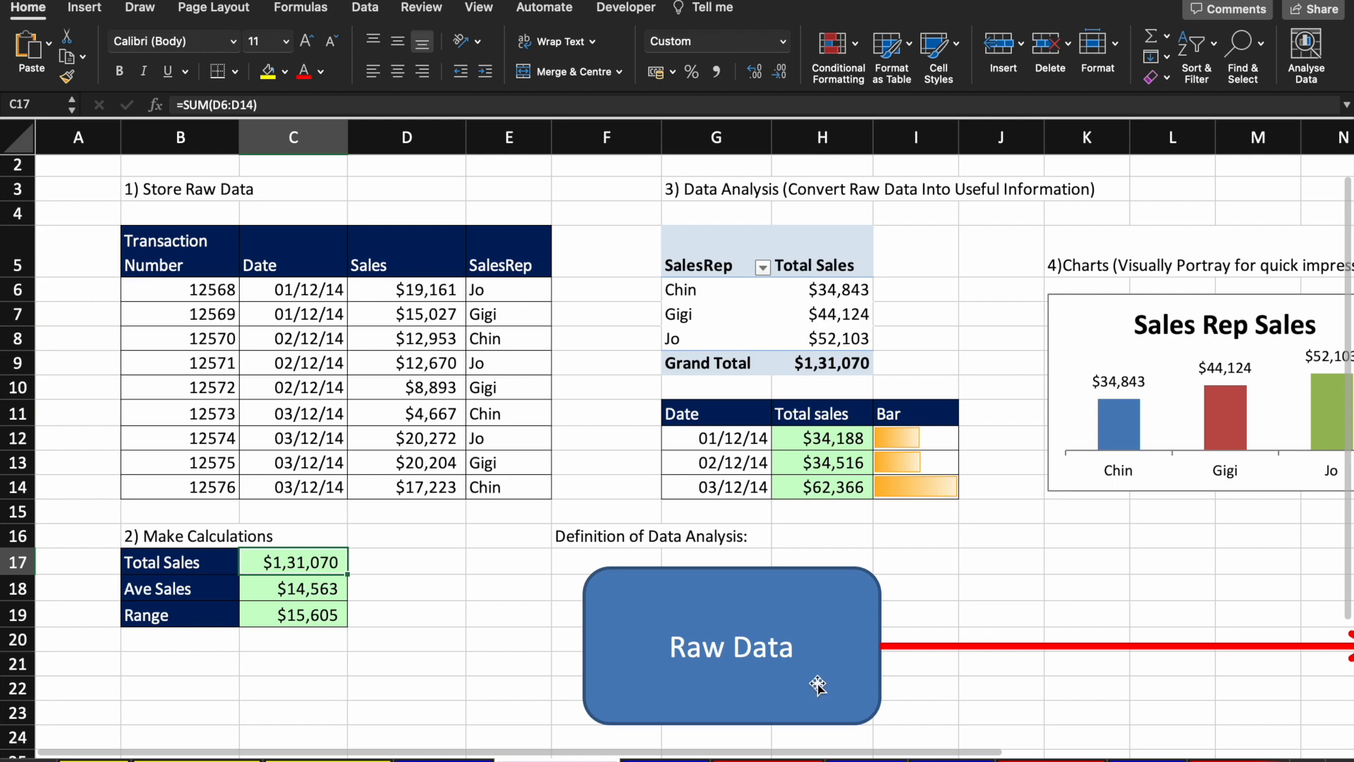
{"action": "scroll", "coordinate": [817, 683], "scroll_direction": "down", "scroll_amount": 3}
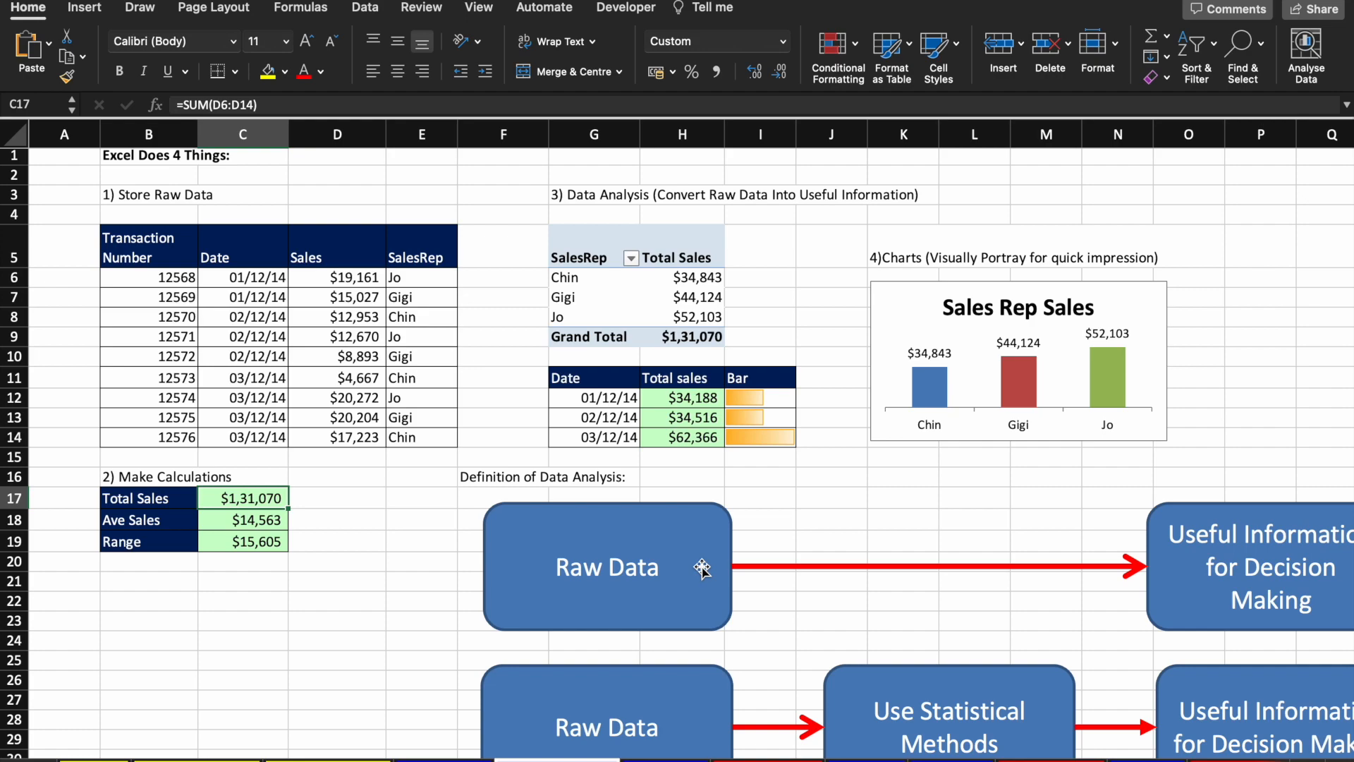
{"action": "key", "text": "ctrl+Right"}
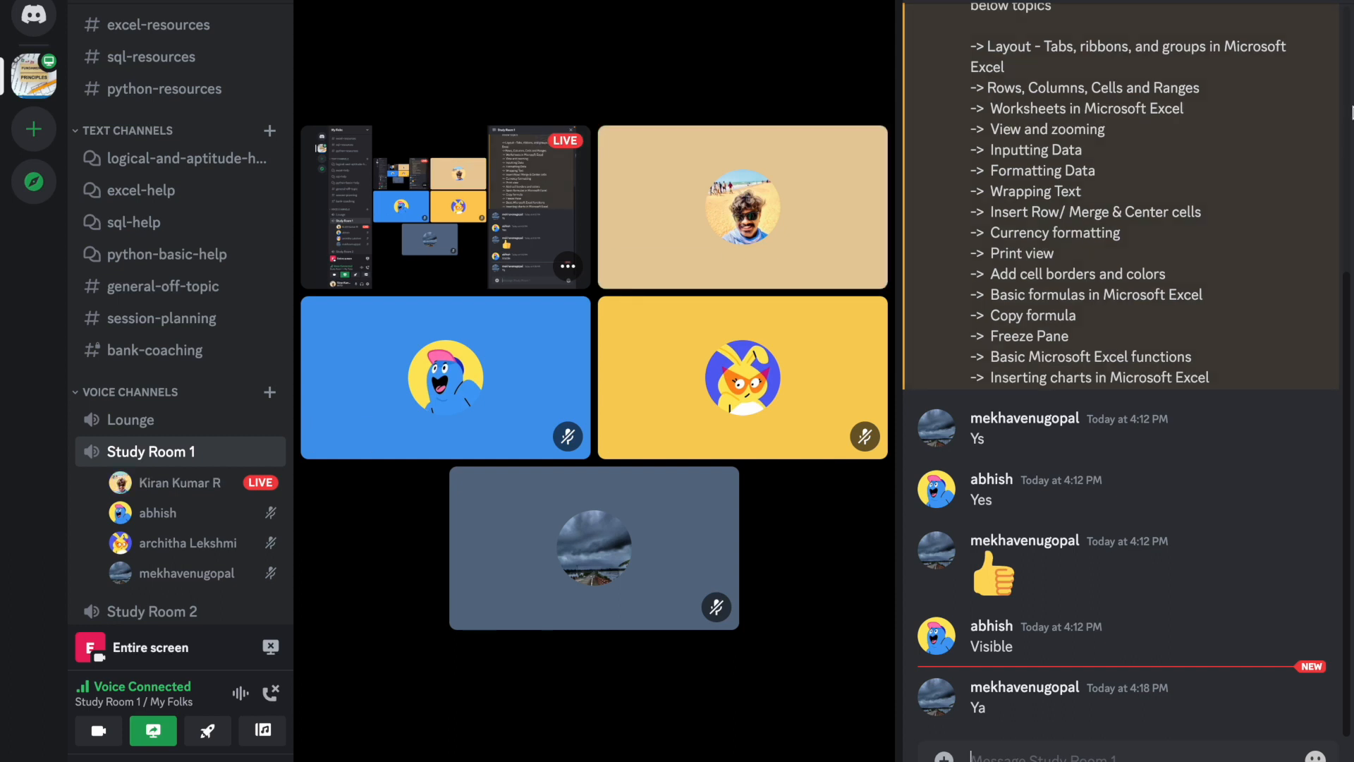
Step: Close the Discord chat panel and switch back to the Excel workbook
{"action": "left_click", "coordinate": [1317, 11]}
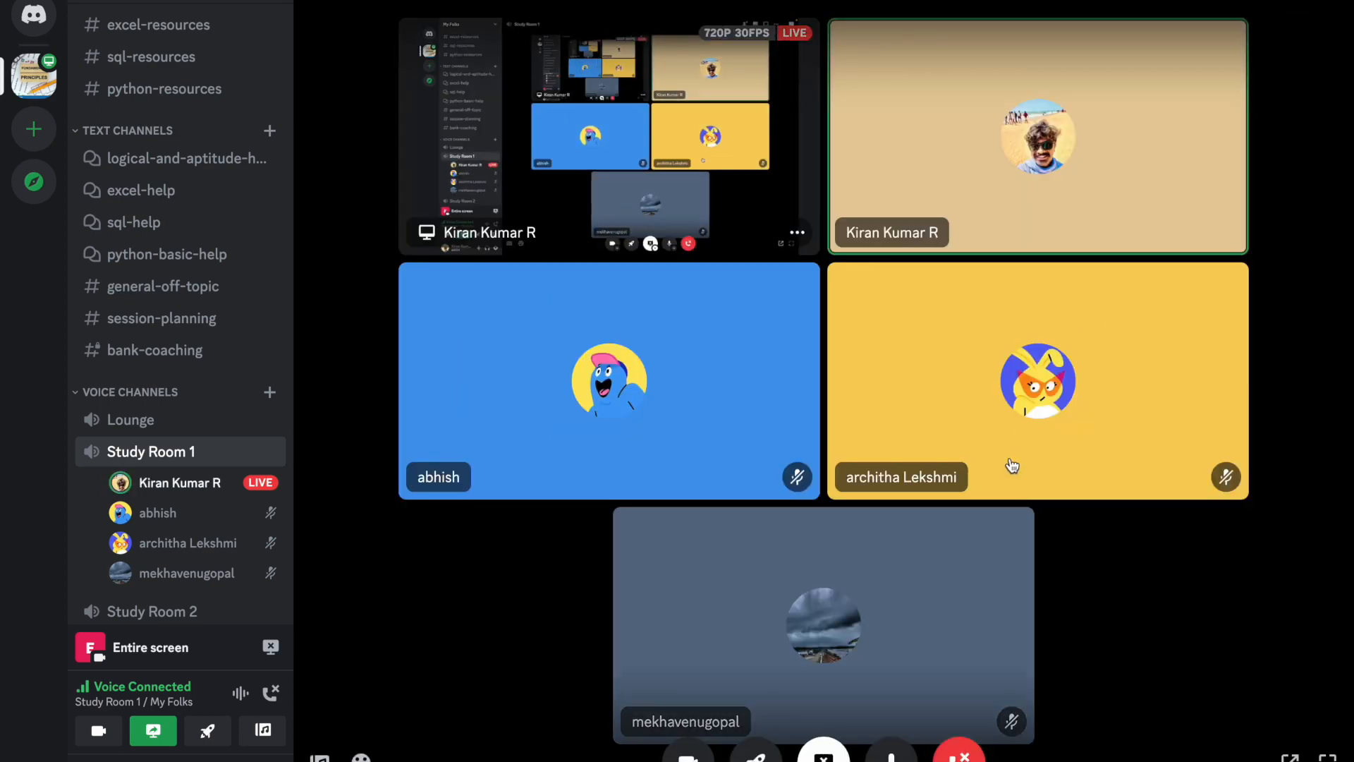
{"action": "key", "text": "ctrl+Left"}
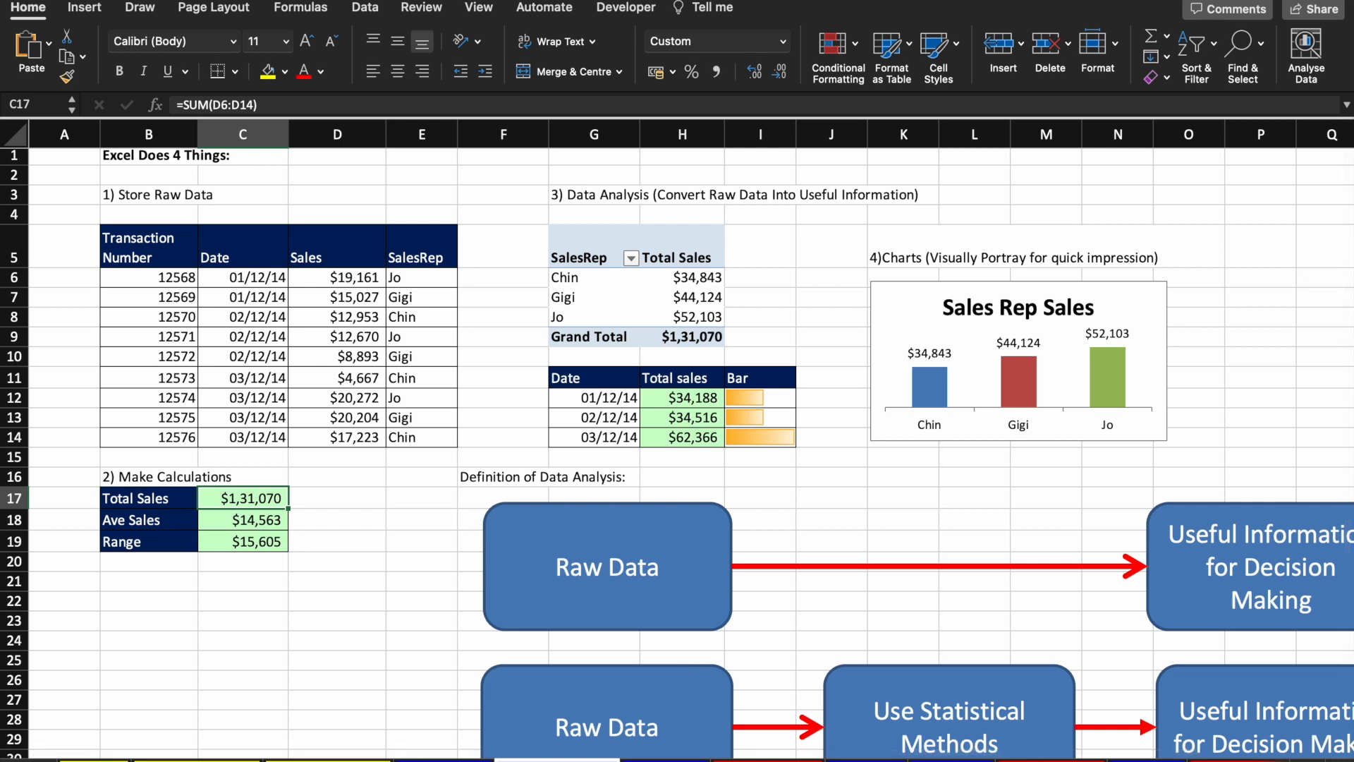
Step: Switch to the next sheet and scroll to its Data Types in Excel alignment table
{"action": "left_click", "coordinate": [664, 760]}
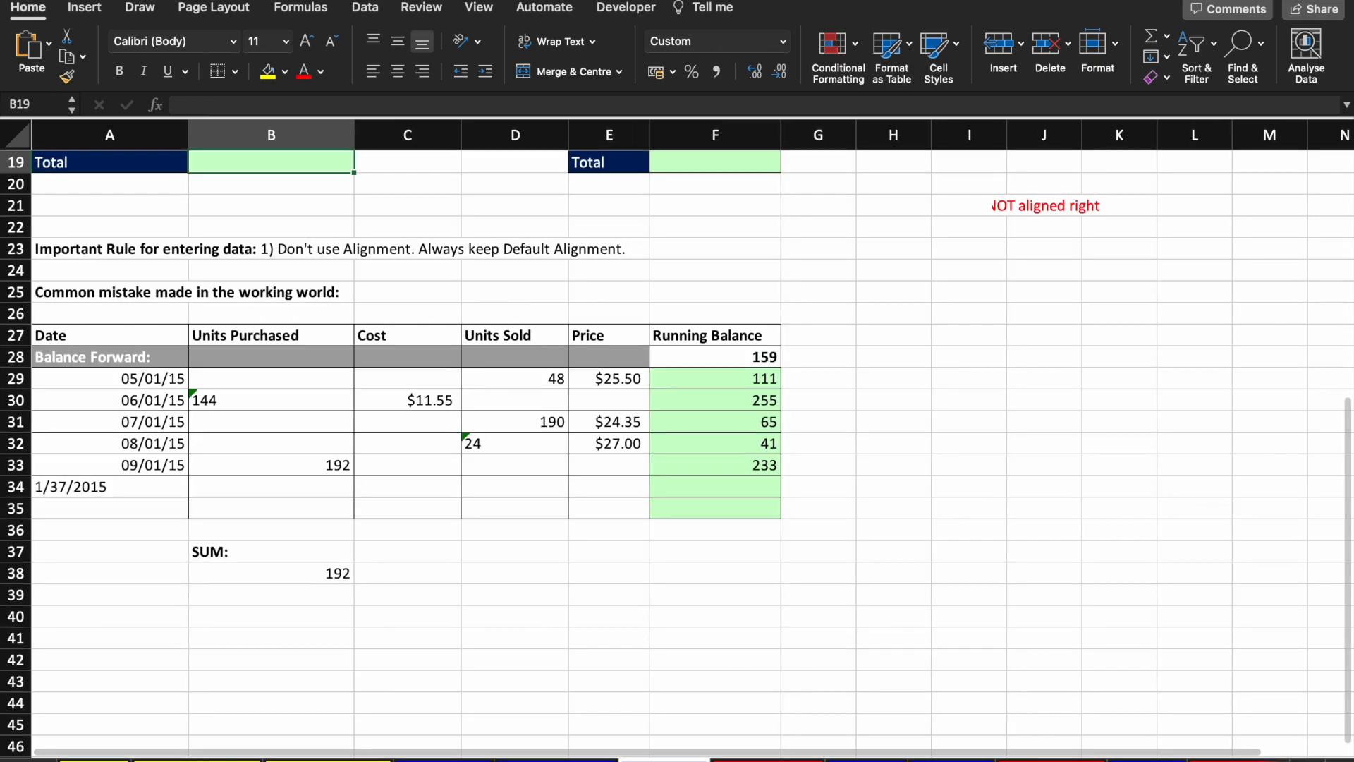
{"action": "scroll", "coordinate": [644, 605], "scroll_direction": "up", "scroll_amount": 5}
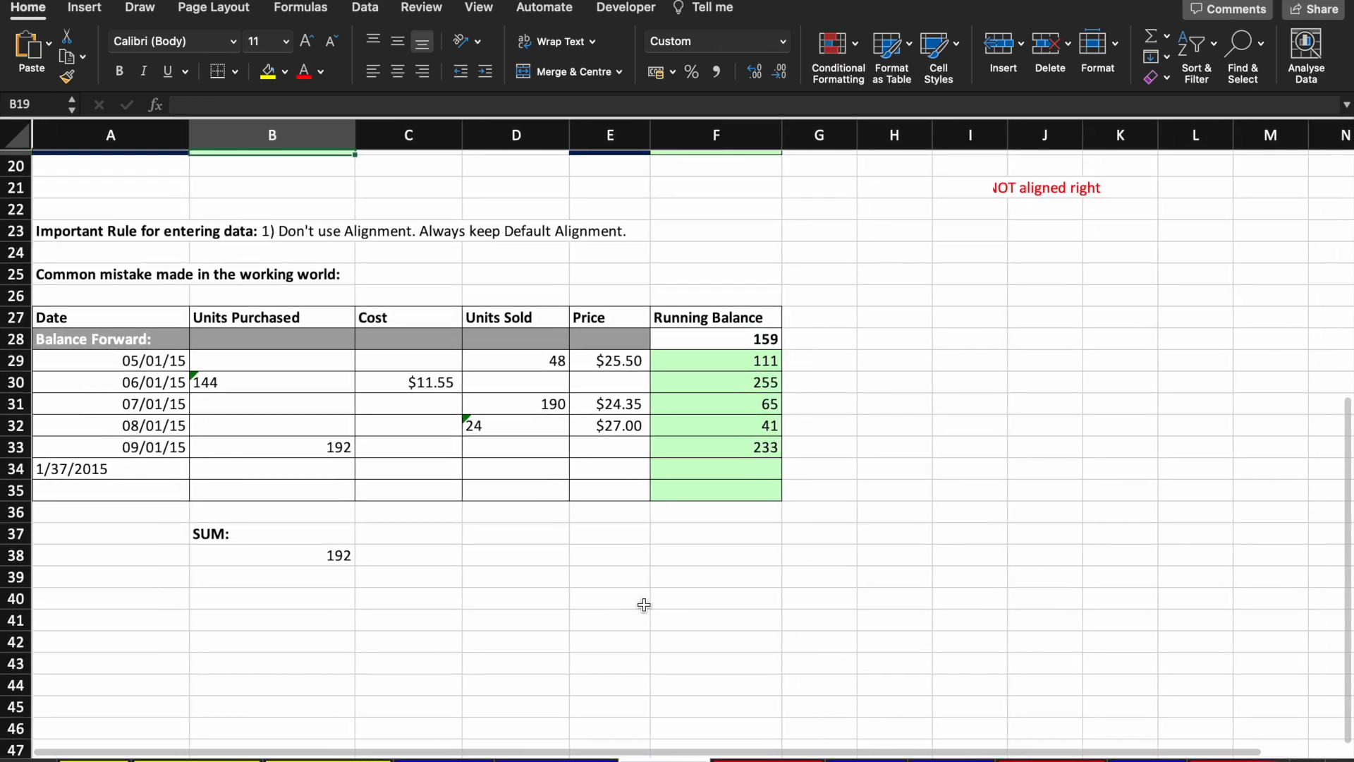
{"action": "scroll", "coordinate": [643, 605], "scroll_direction": "up", "scroll_amount": 5}
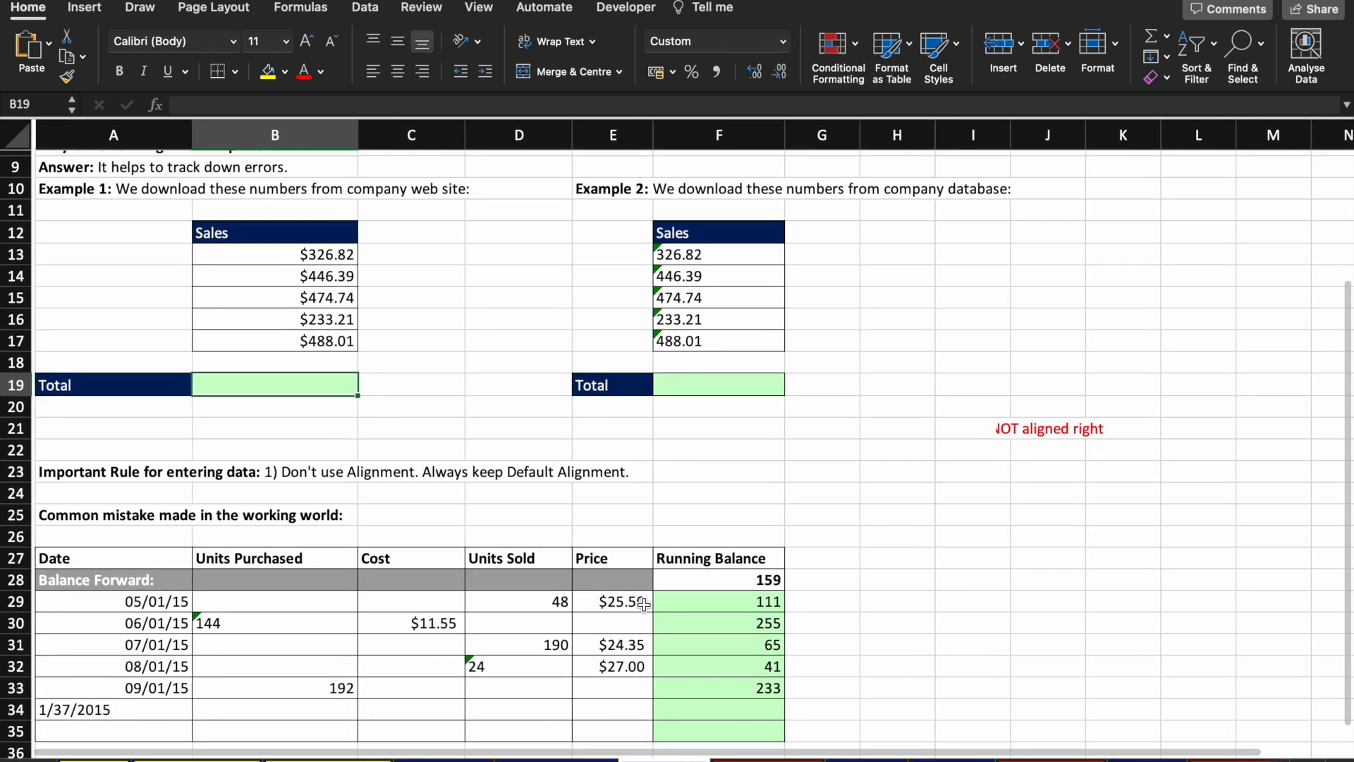
{"action": "scroll", "coordinate": [553, 519], "scroll_direction": "down", "scroll_amount": 1}
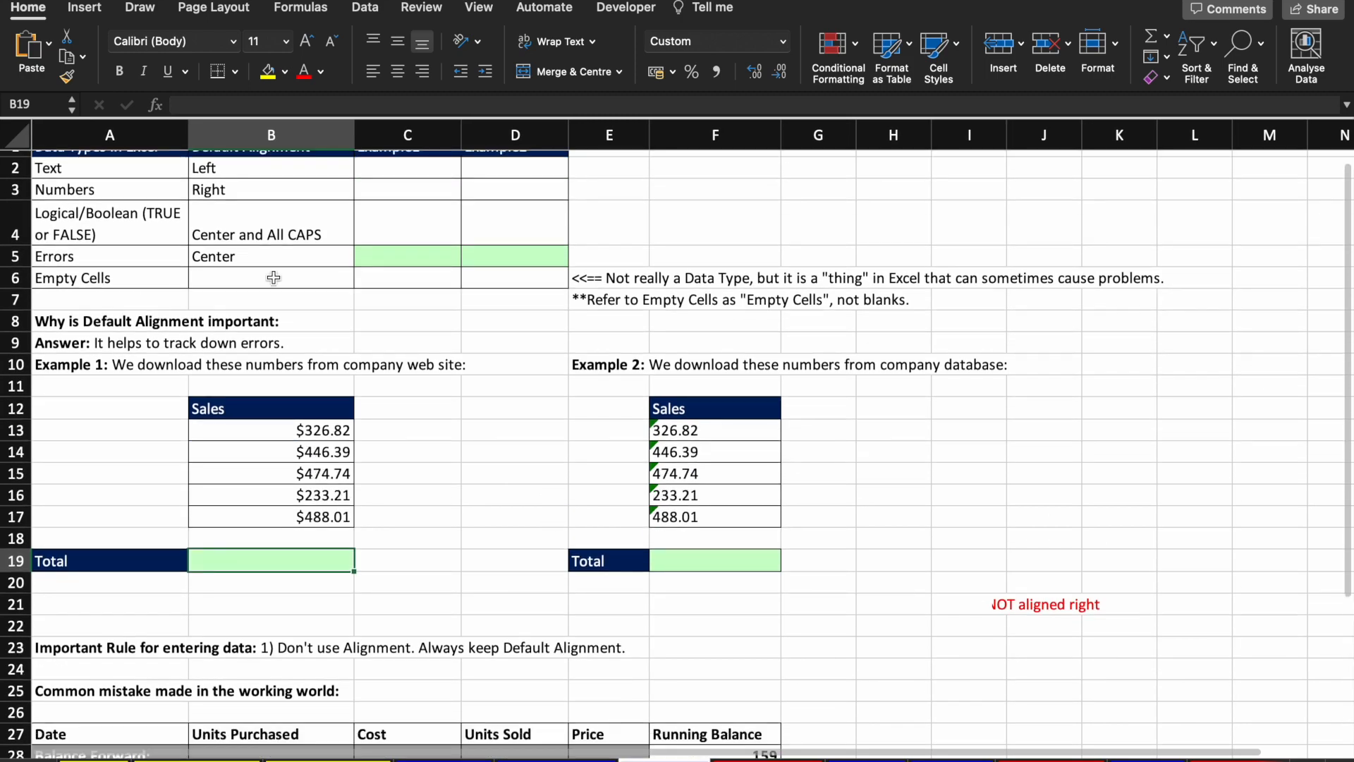
{"action": "scroll", "coordinate": [274, 279], "scroll_direction": "up", "scroll_amount": 1}
{"action": "scroll", "coordinate": [477, 333], "scroll_direction": "up", "scroll_amount": 5}
{"action": "scroll", "coordinate": [478, 333], "scroll_direction": "up", "scroll_amount": 5}
{"action": "scroll", "coordinate": [477, 333], "scroll_direction": "left", "scroll_amount": 5}
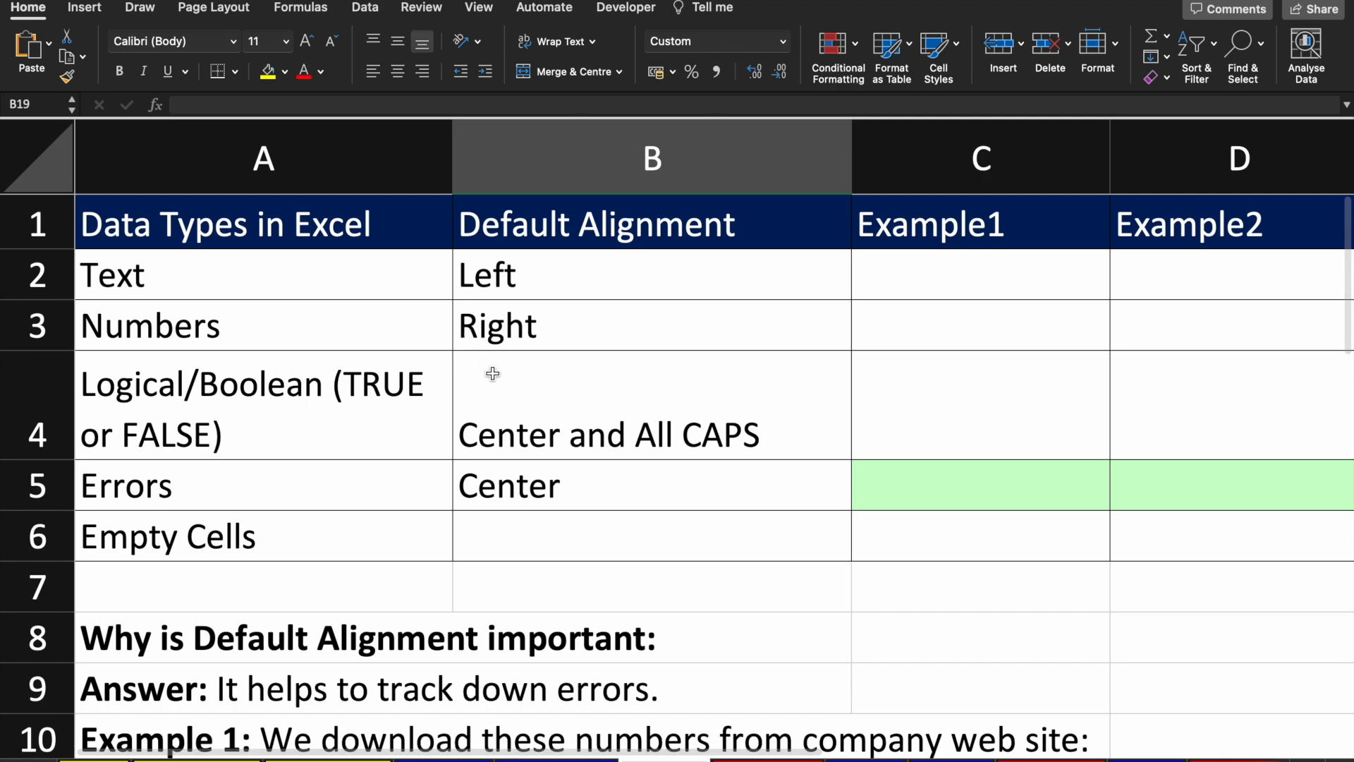
{"action": "scroll", "coordinate": [490, 375], "scroll_direction": "down", "scroll_amount": 3}
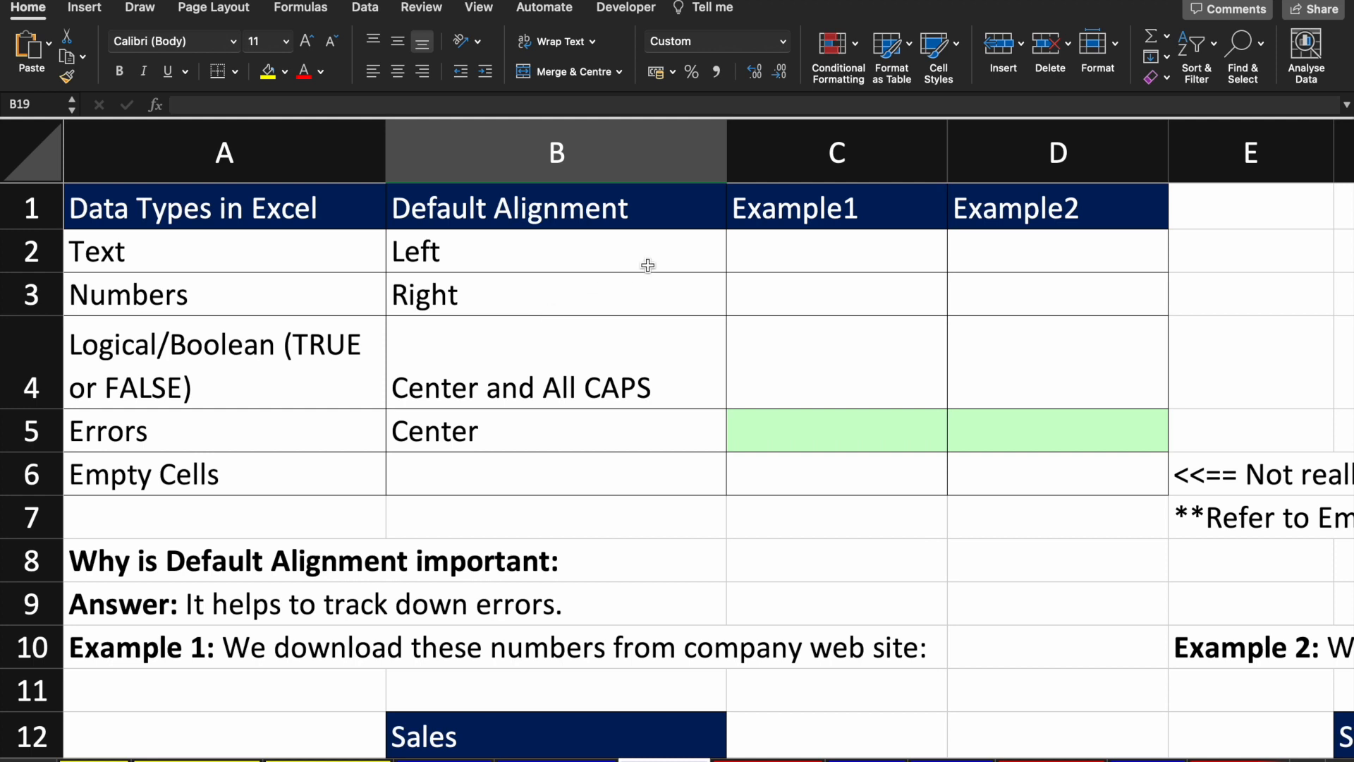
Step: Enter a name as sample text in C2 and the number 10 in C3
{"action": "left_click", "coordinate": [787, 252]}
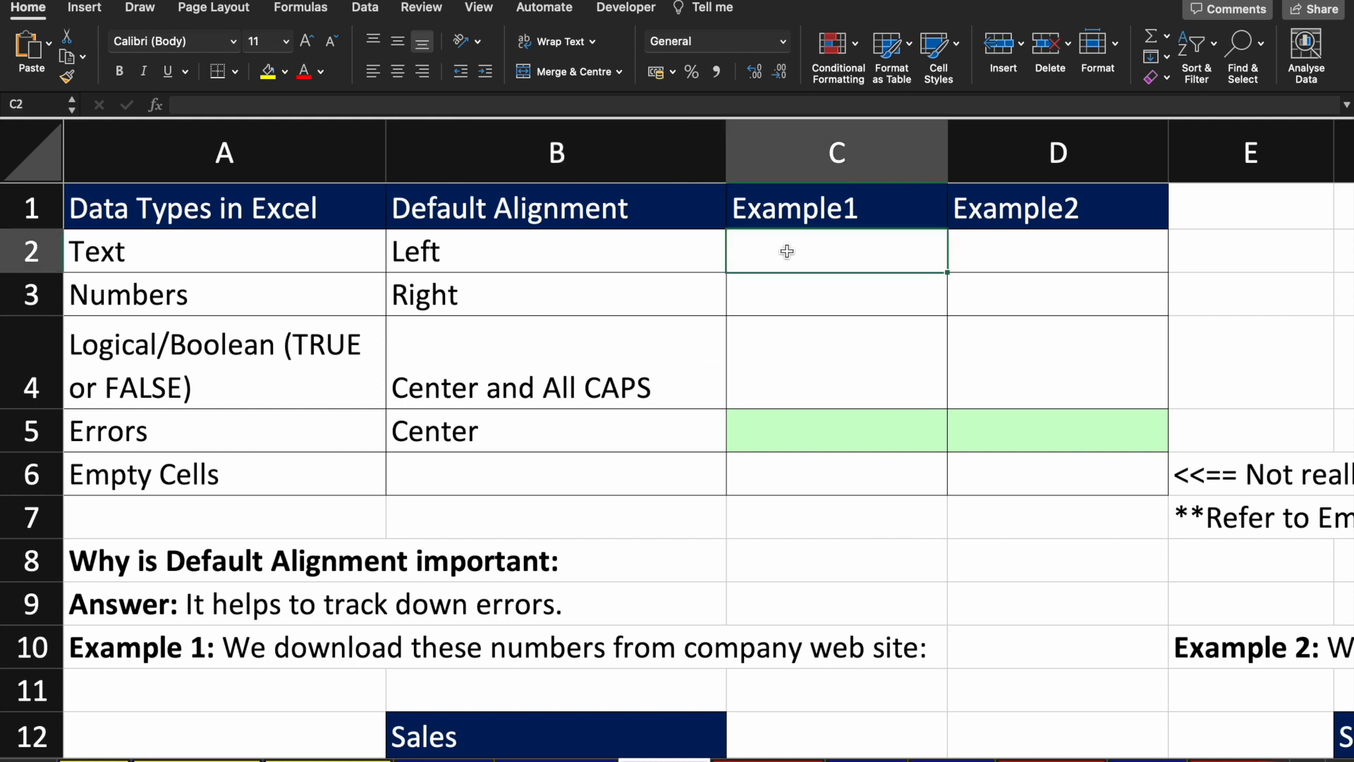
{"action": "type", "text": "kiran"}
{"action": "key", "text": "Return"}
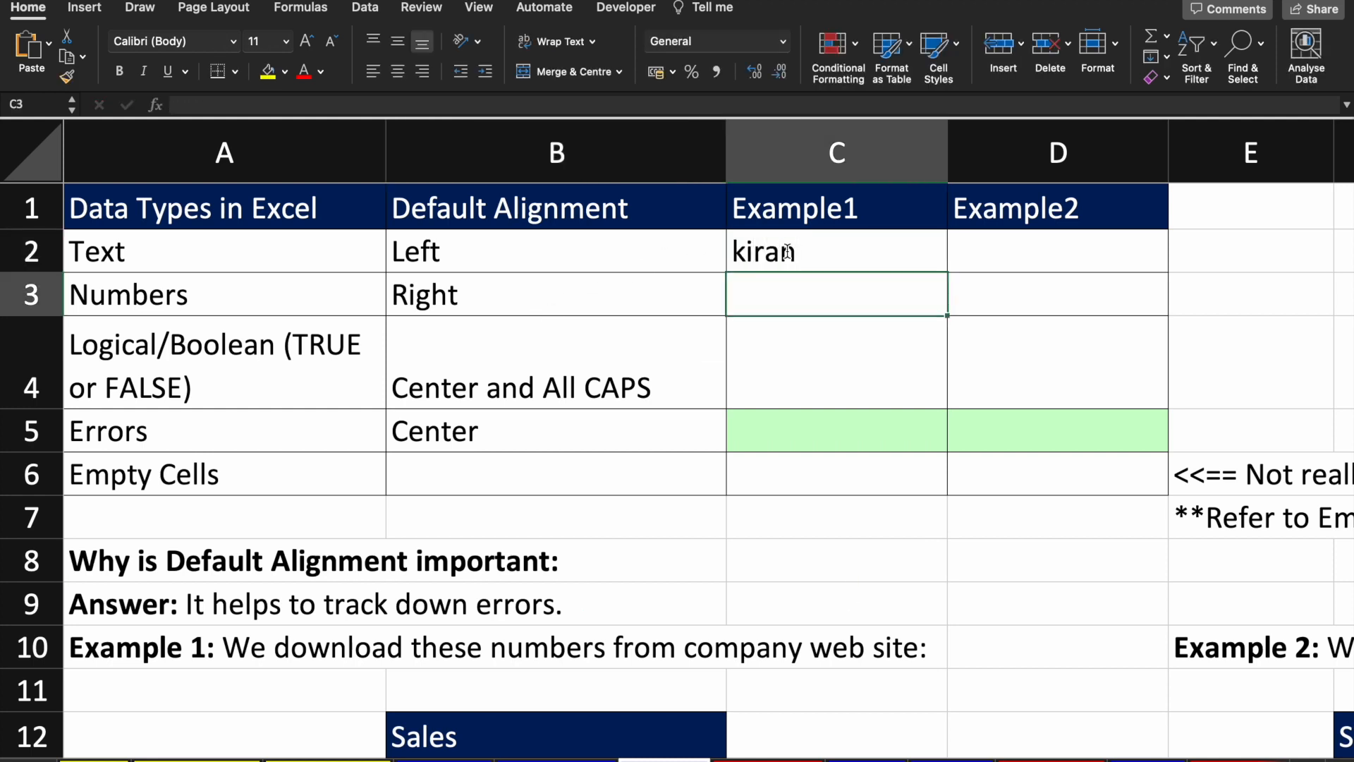
{"action": "left_click", "coordinate": [847, 263]}
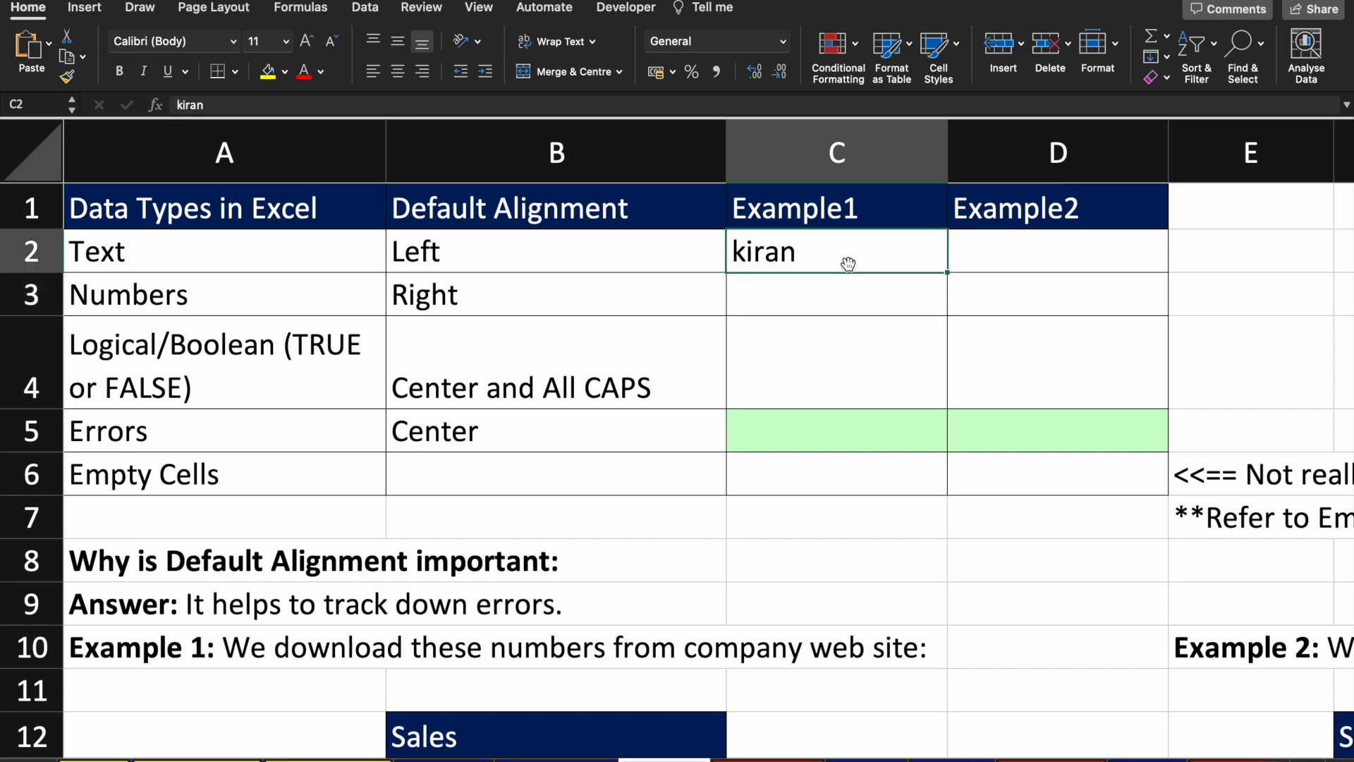
{"action": "key", "text": "Return"}
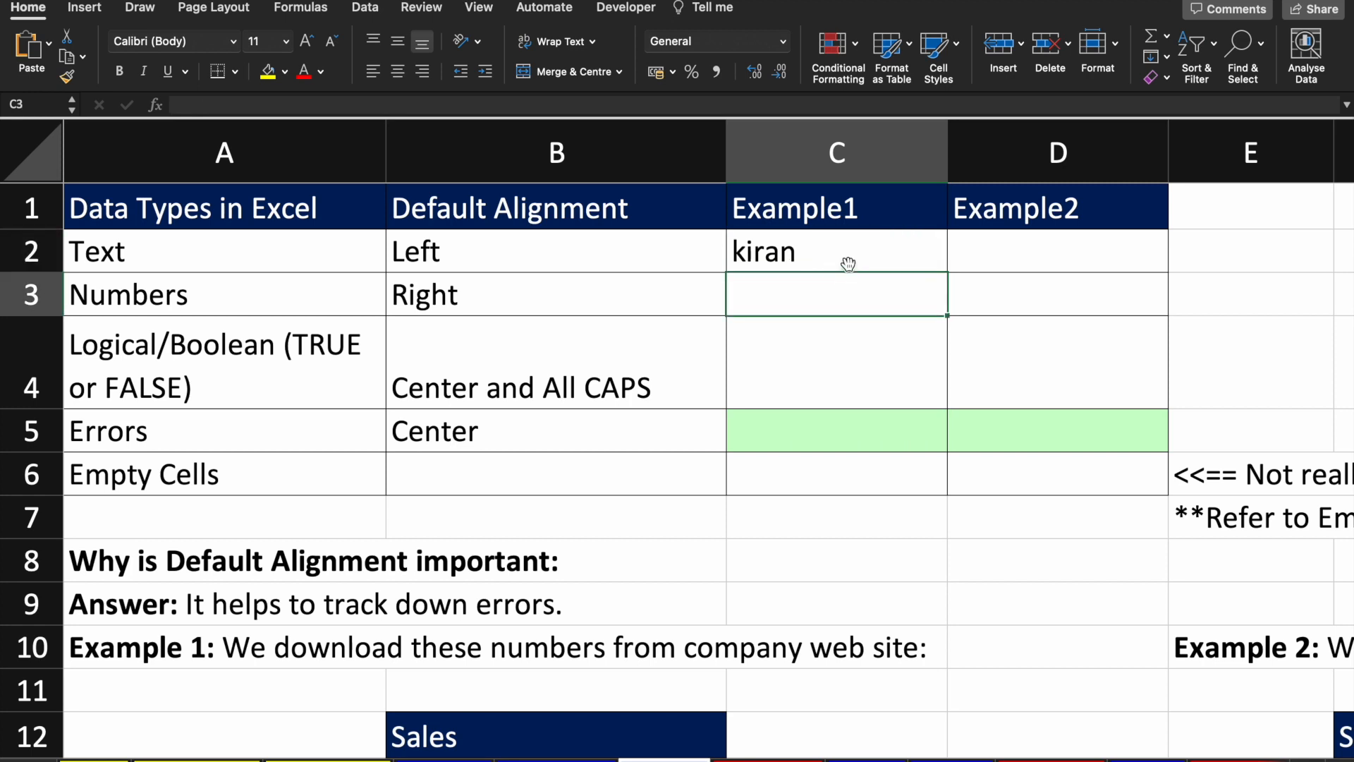
{"action": "type", "text": "10"}
{"action": "key", "text": "Up"}
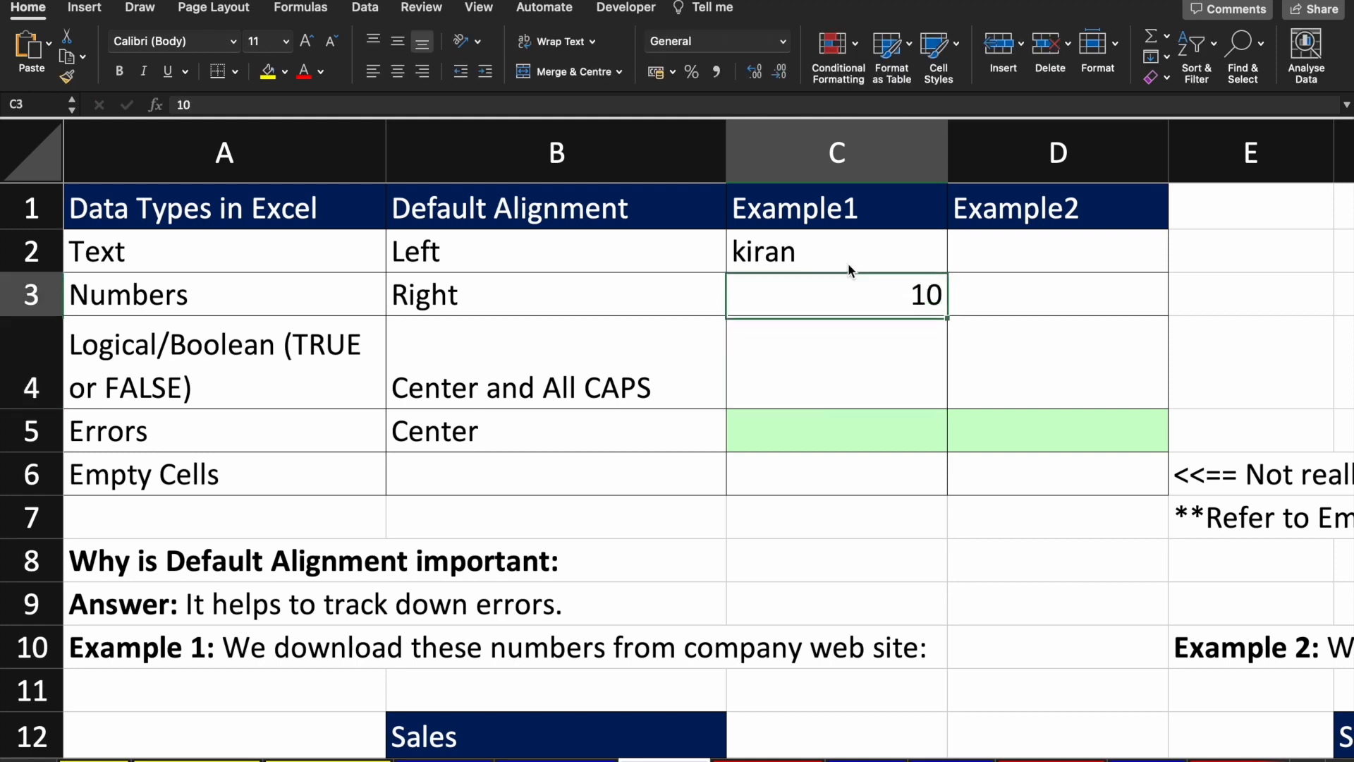
{"action": "key", "text": "Up"}
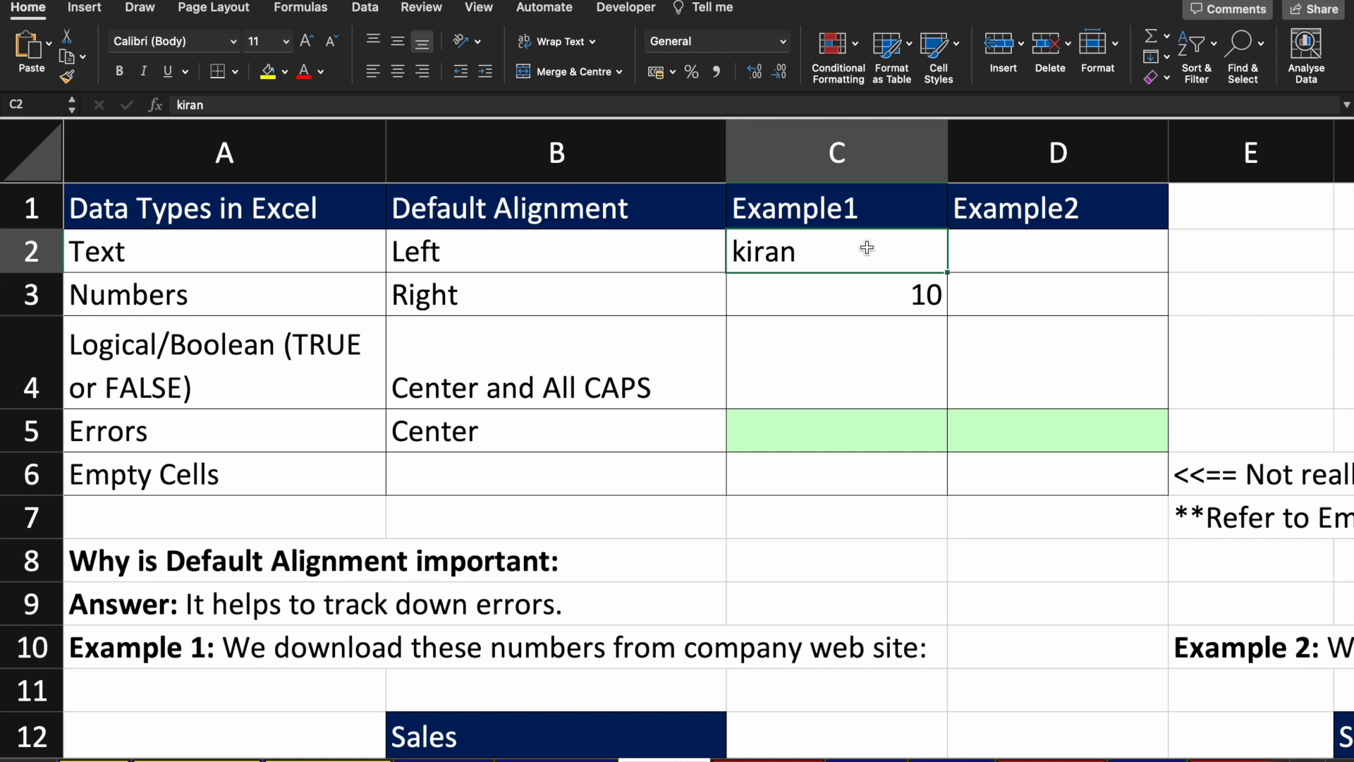
Step: Compare the C3 number with C2, then replace the C2 text with 'yes'
{"action": "left_click", "coordinate": [885, 296]}
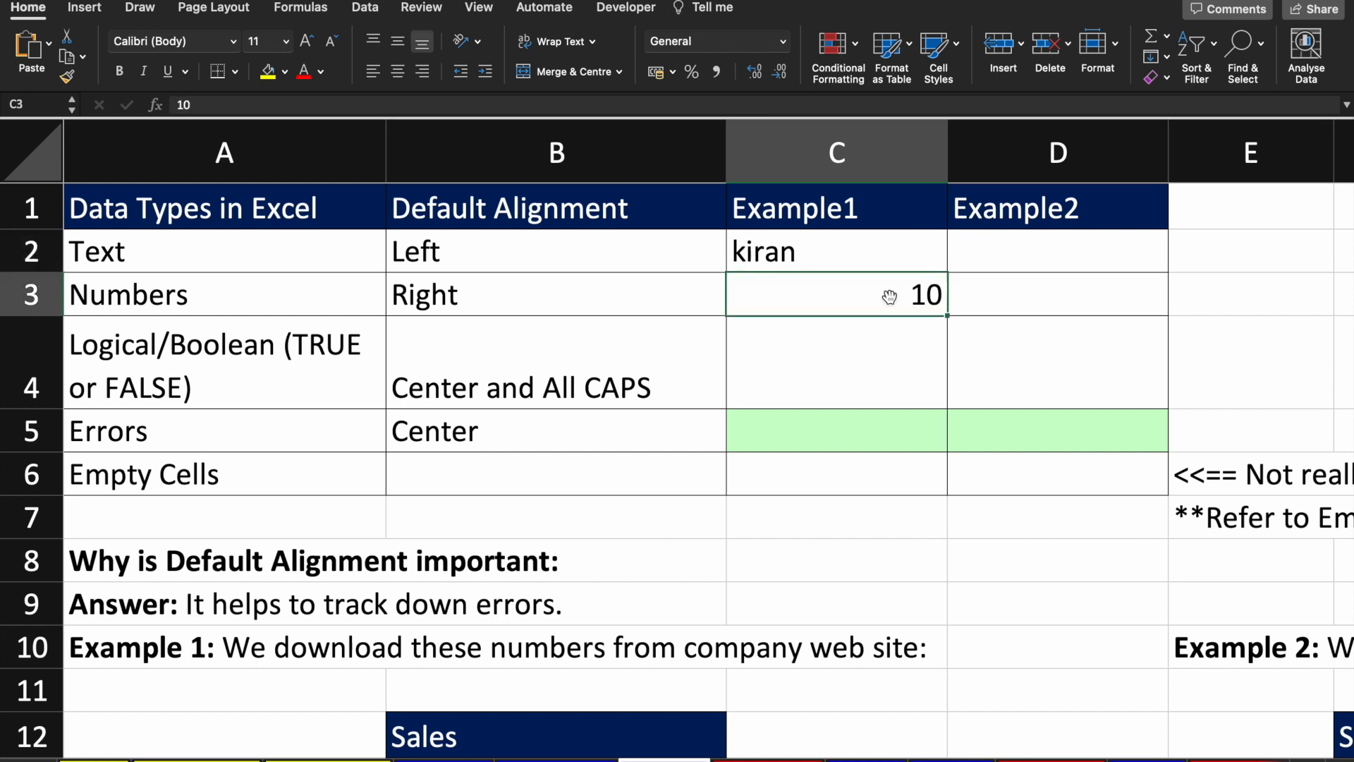
{"action": "left_click", "coordinate": [854, 255]}
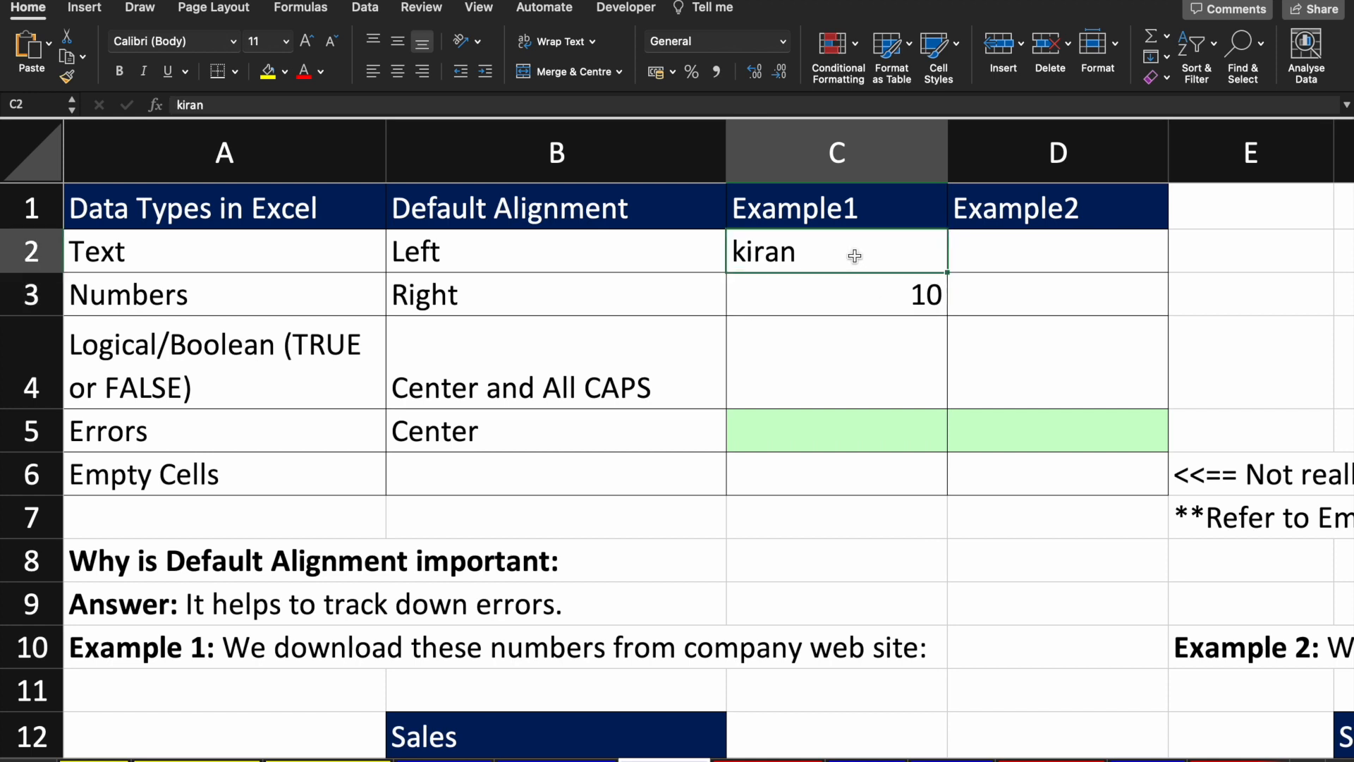
{"action": "type", "text": "yes"}
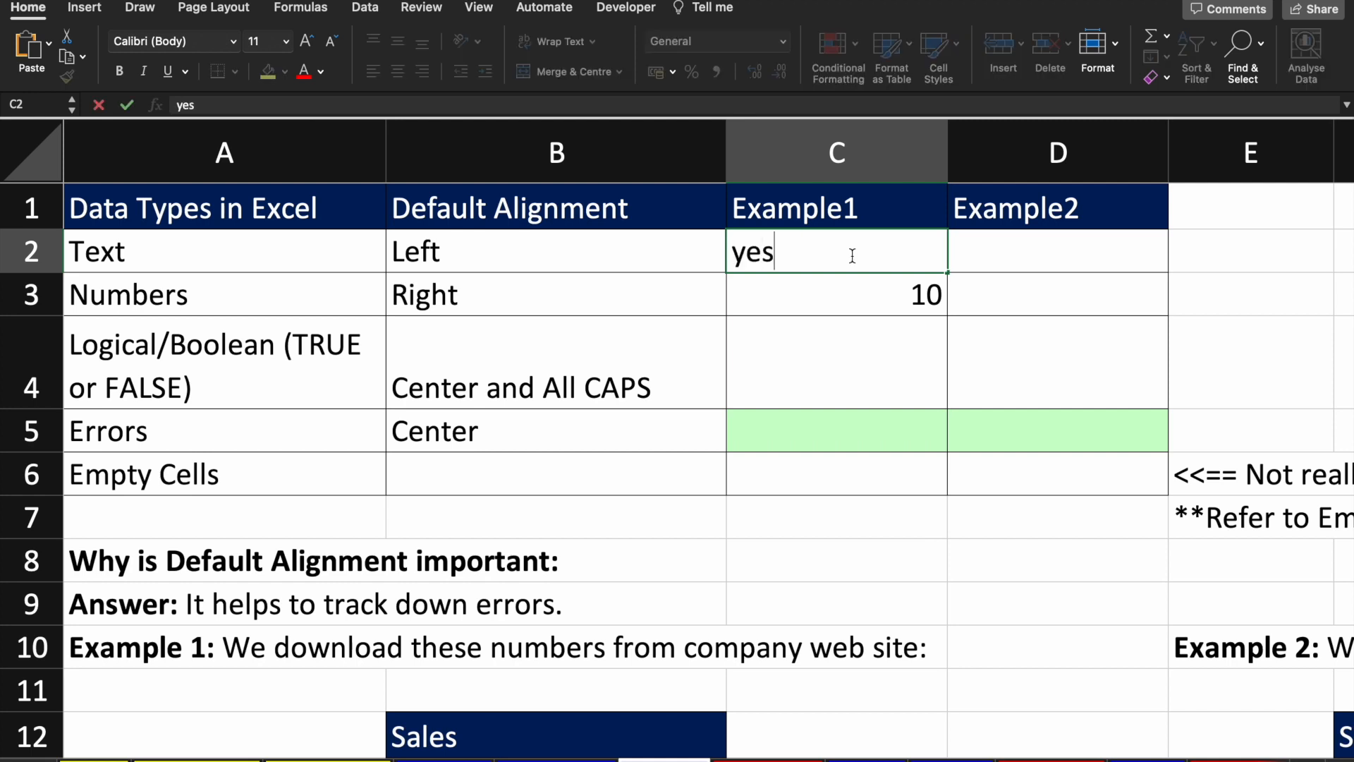
{"action": "key", "text": "Return"}
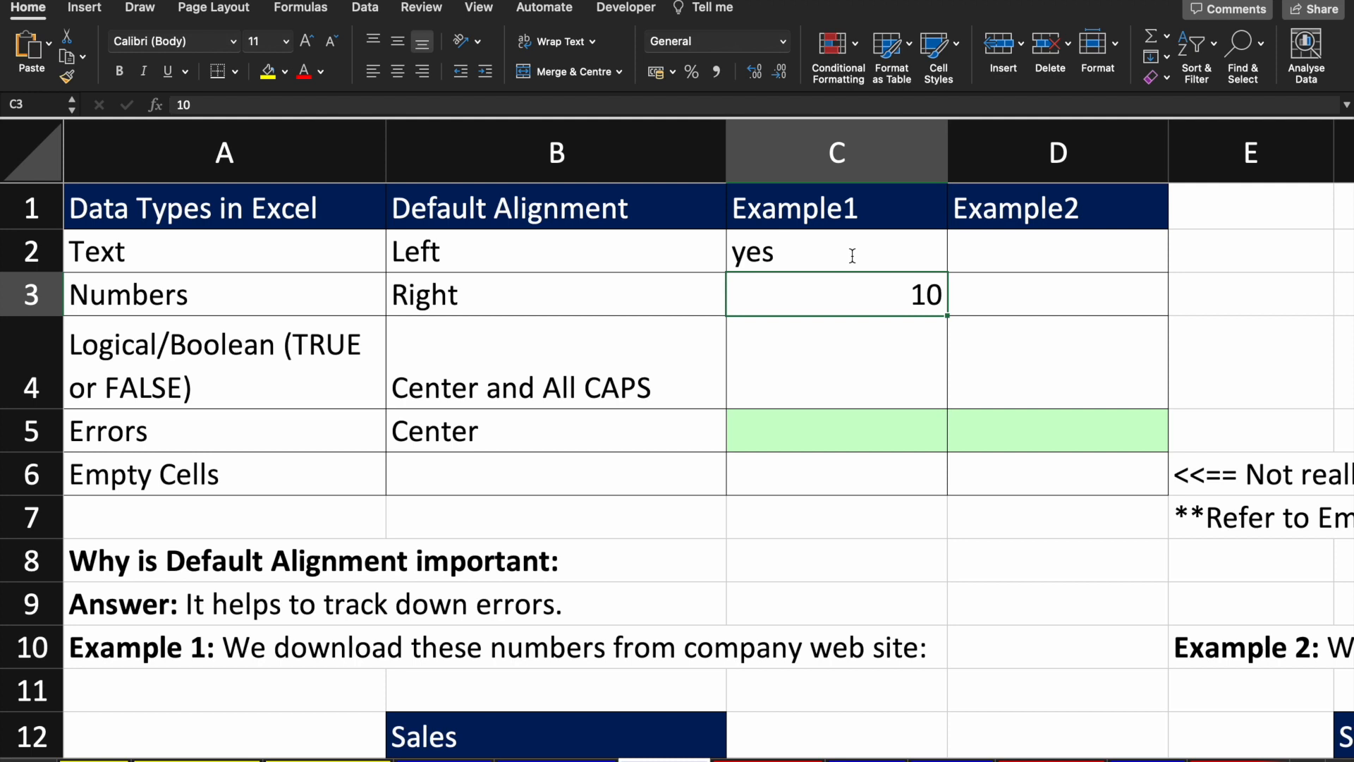
{"action": "key", "text": "Down"}
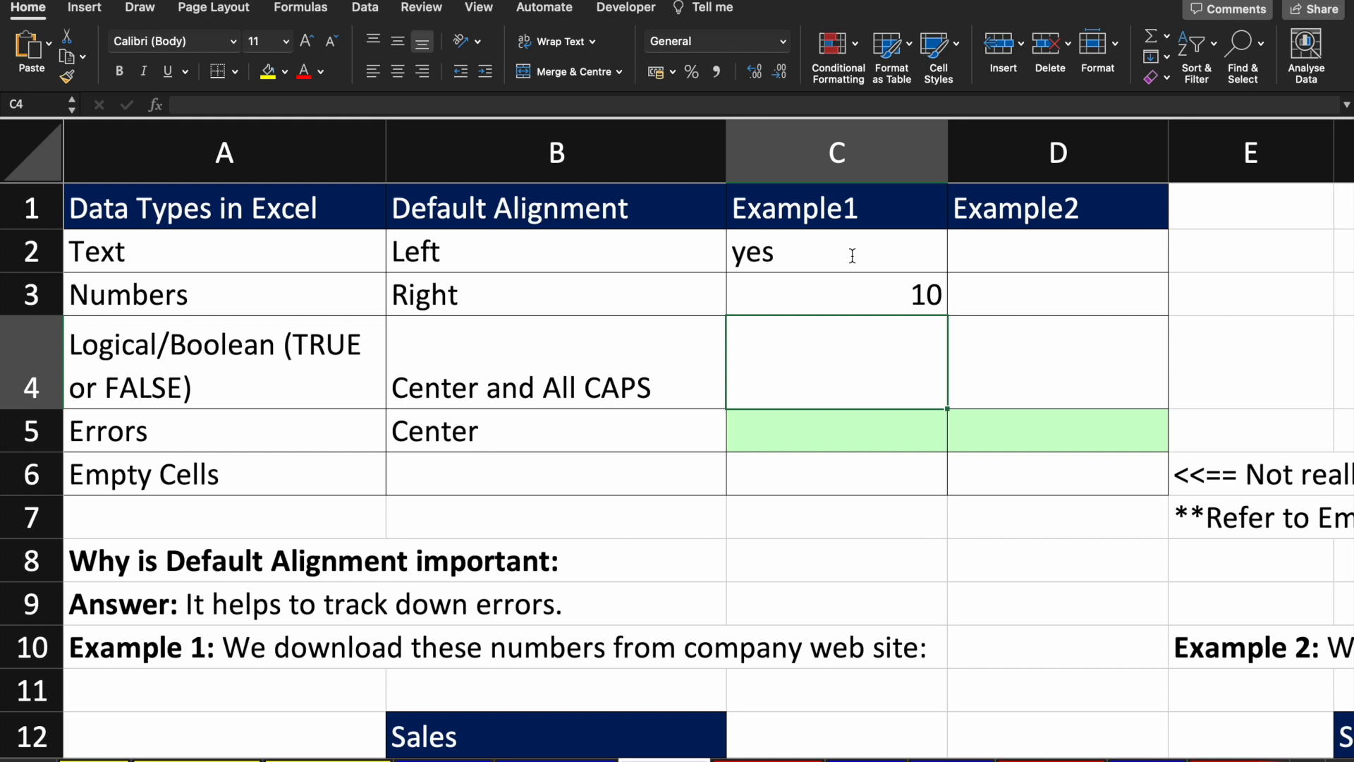
Step: Enter true in C4 so the Logical row shows TRUE
{"action": "type", "text": "true"}
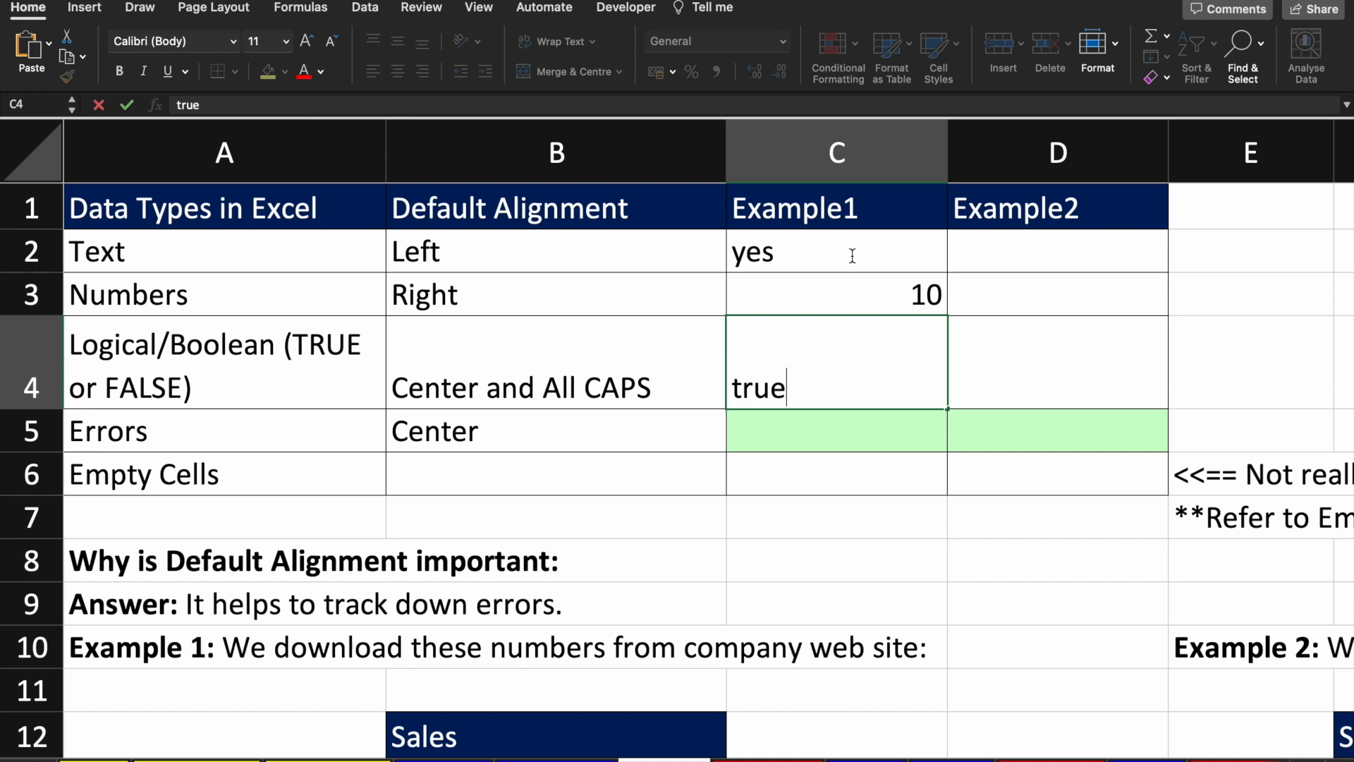
{"action": "key", "text": "Return"}
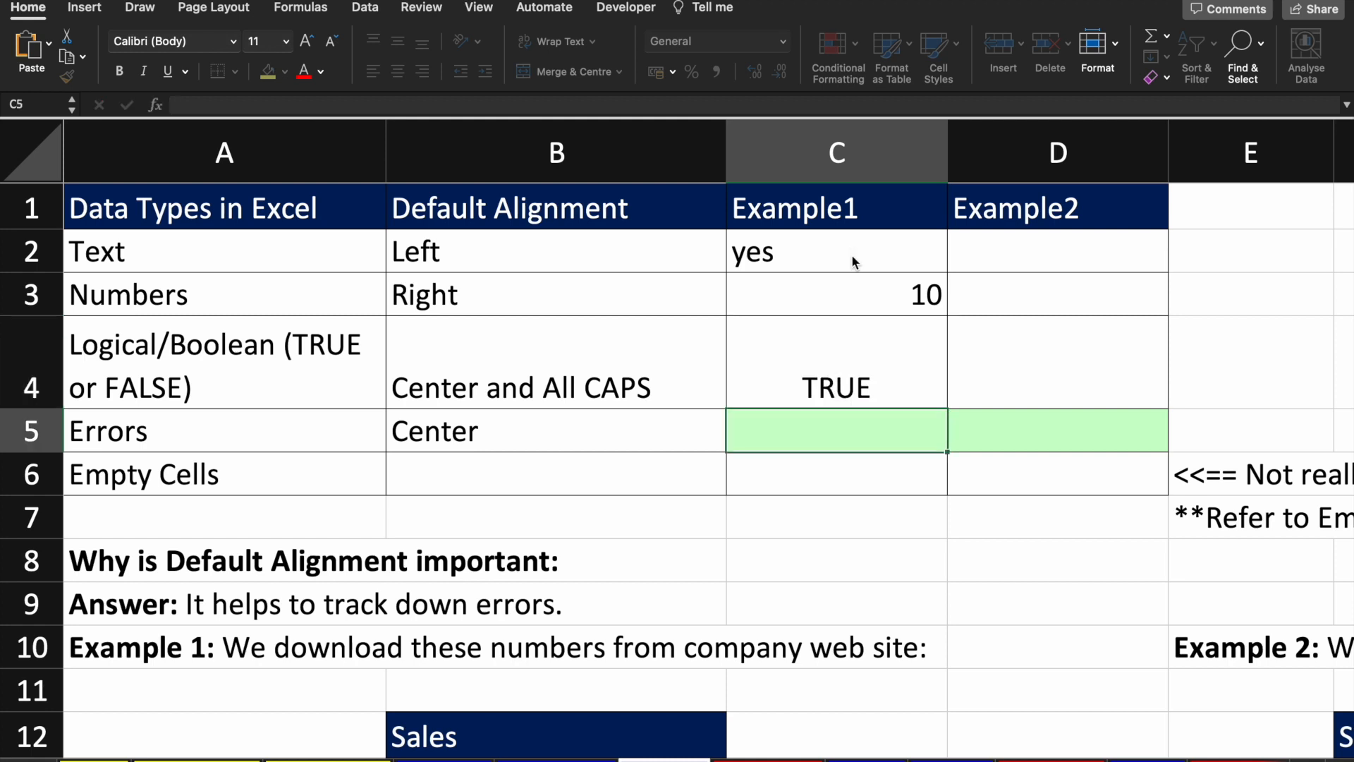
{"action": "key", "text": "Up"}
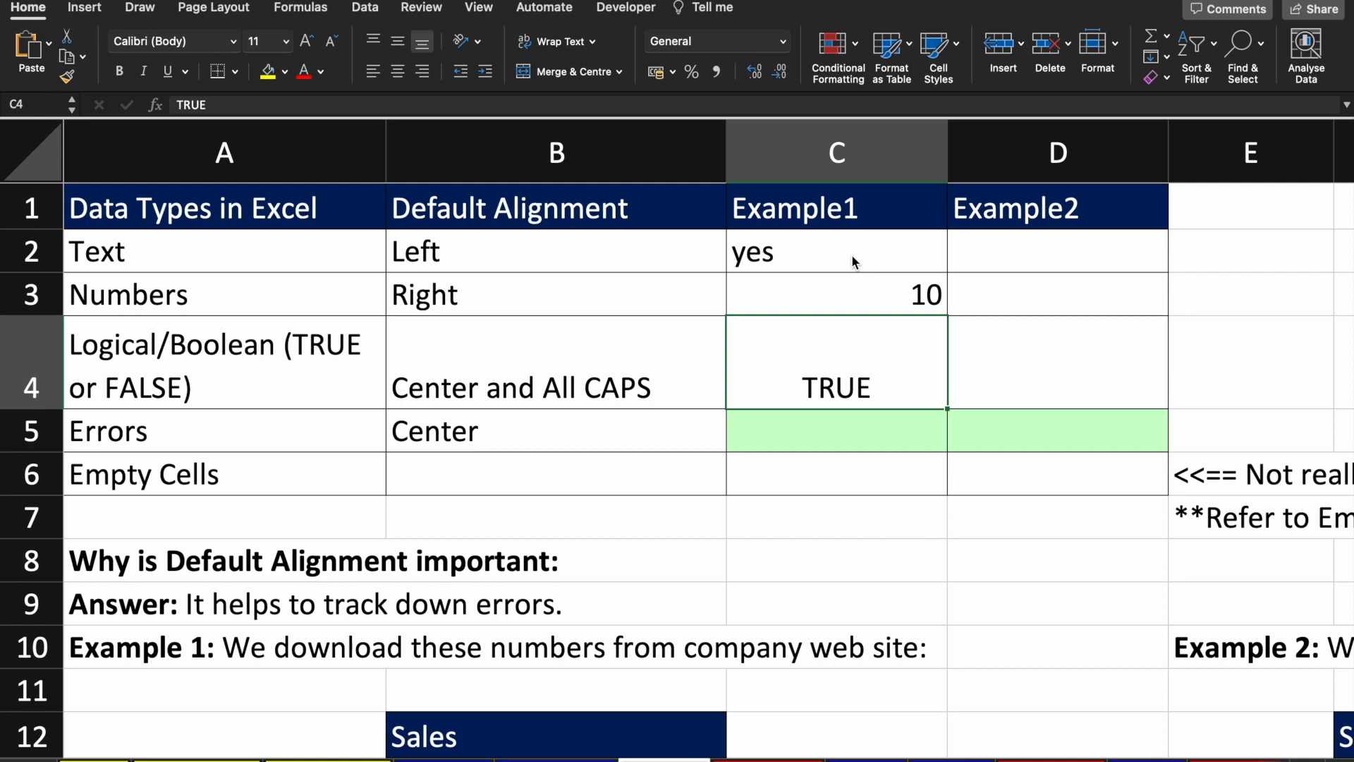
Step: Enter =10/0 in C5 to produce a #DIV/0! error and inspect it
{"action": "key", "text": "Down"}
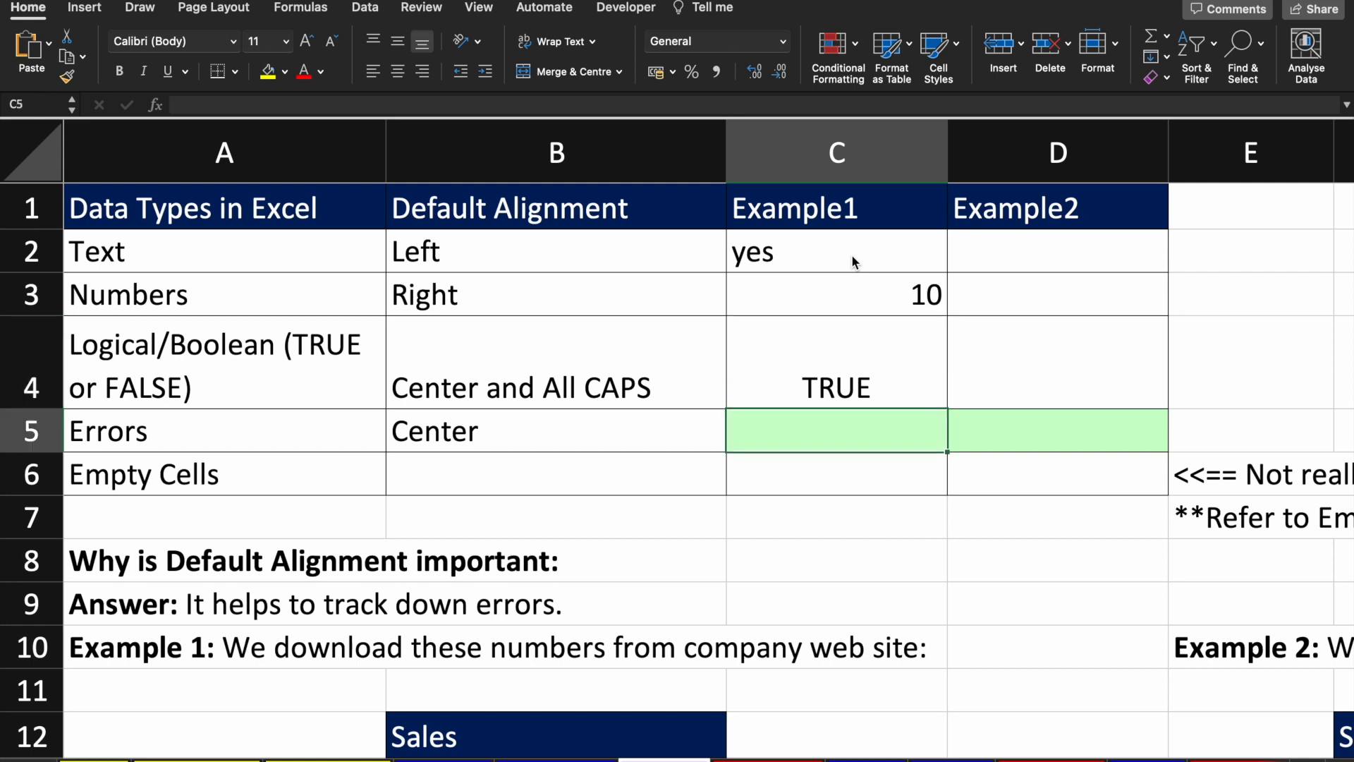
{"action": "type", "text": "="}
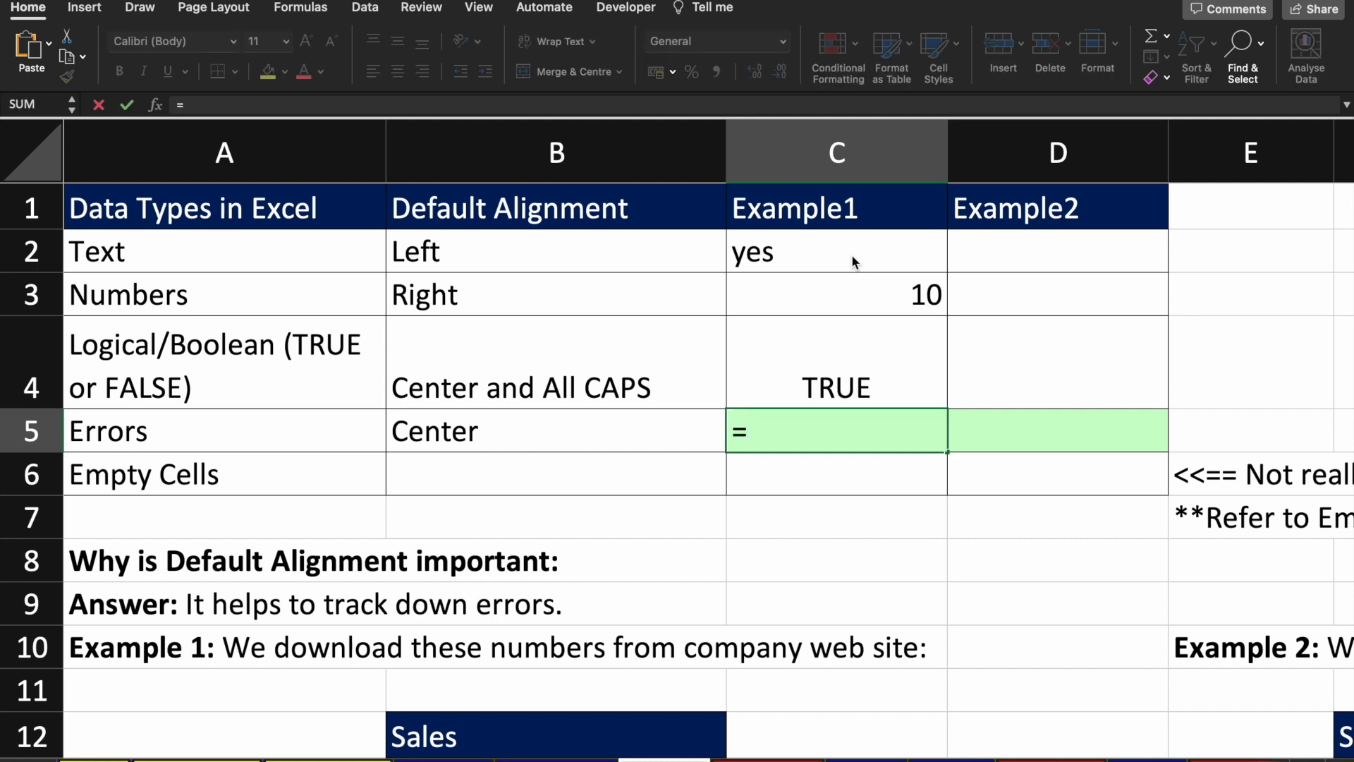
{"action": "type", "text": "10/0"}
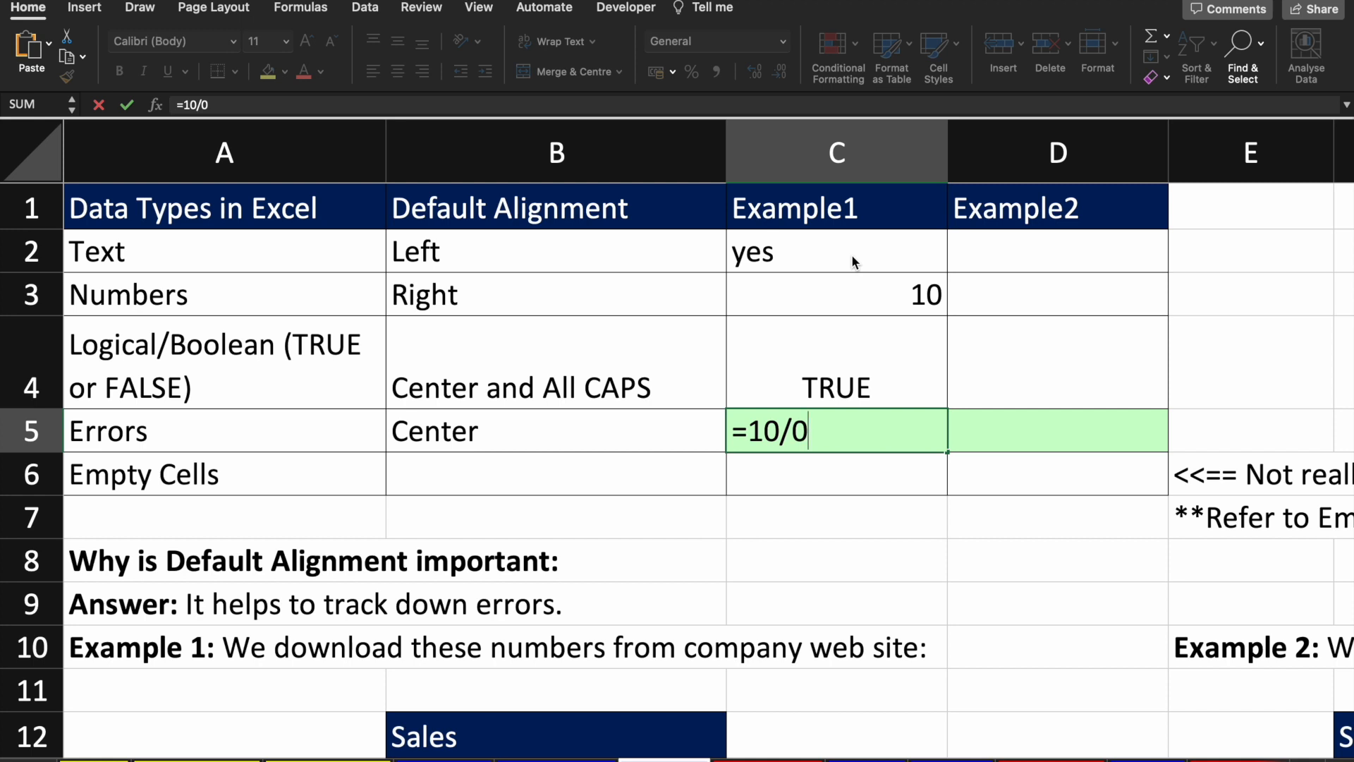
{"action": "key", "text": "Return"}
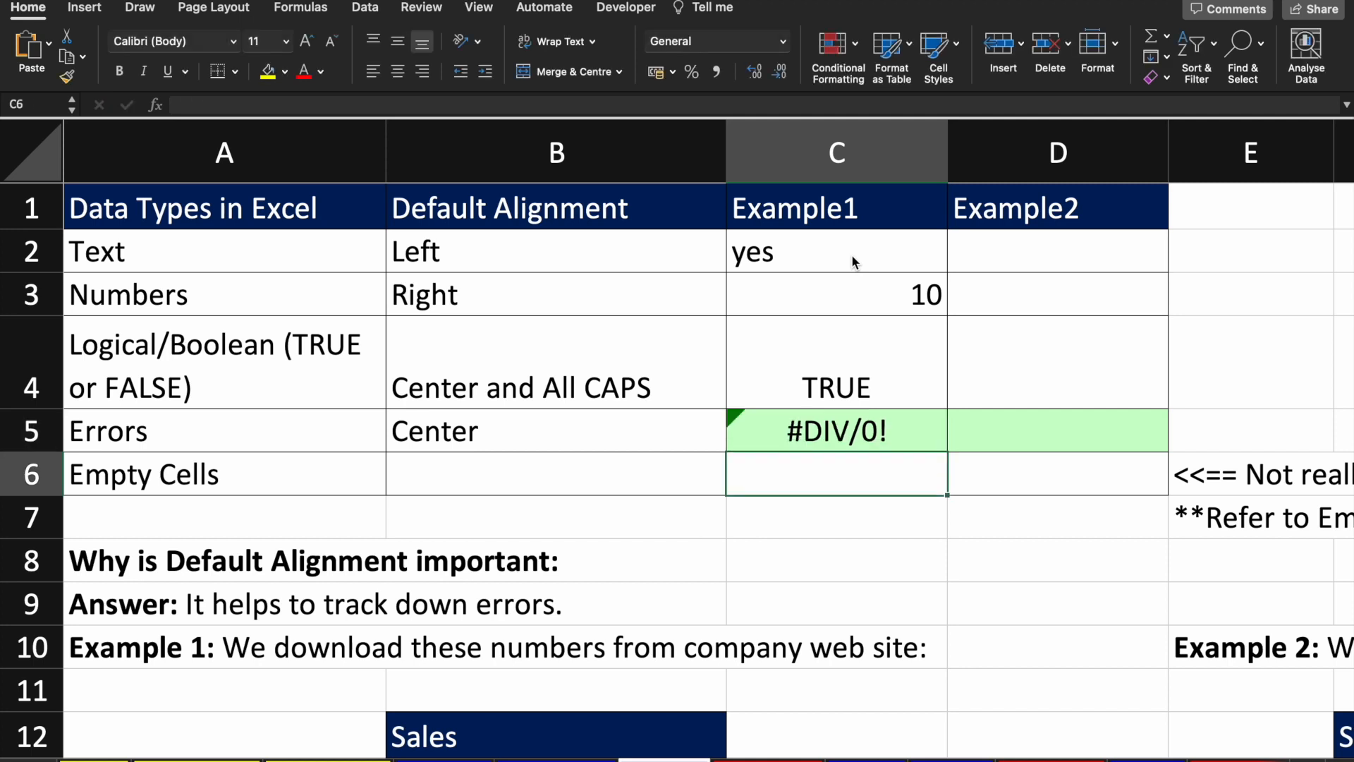
{"action": "left_click", "coordinate": [833, 423]}
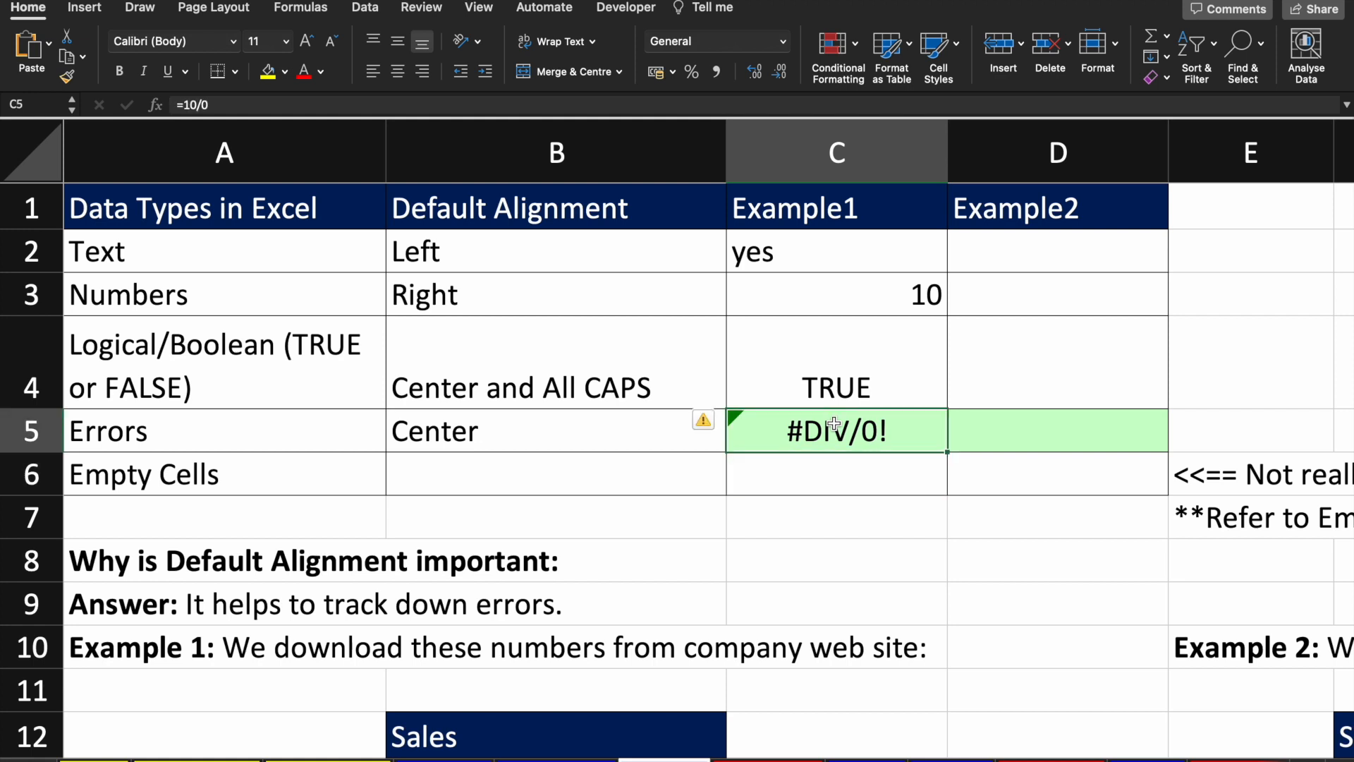
Step: Enter no in D2 and 10000 in D3 of the Example2 column
{"action": "key", "text": "Down"}
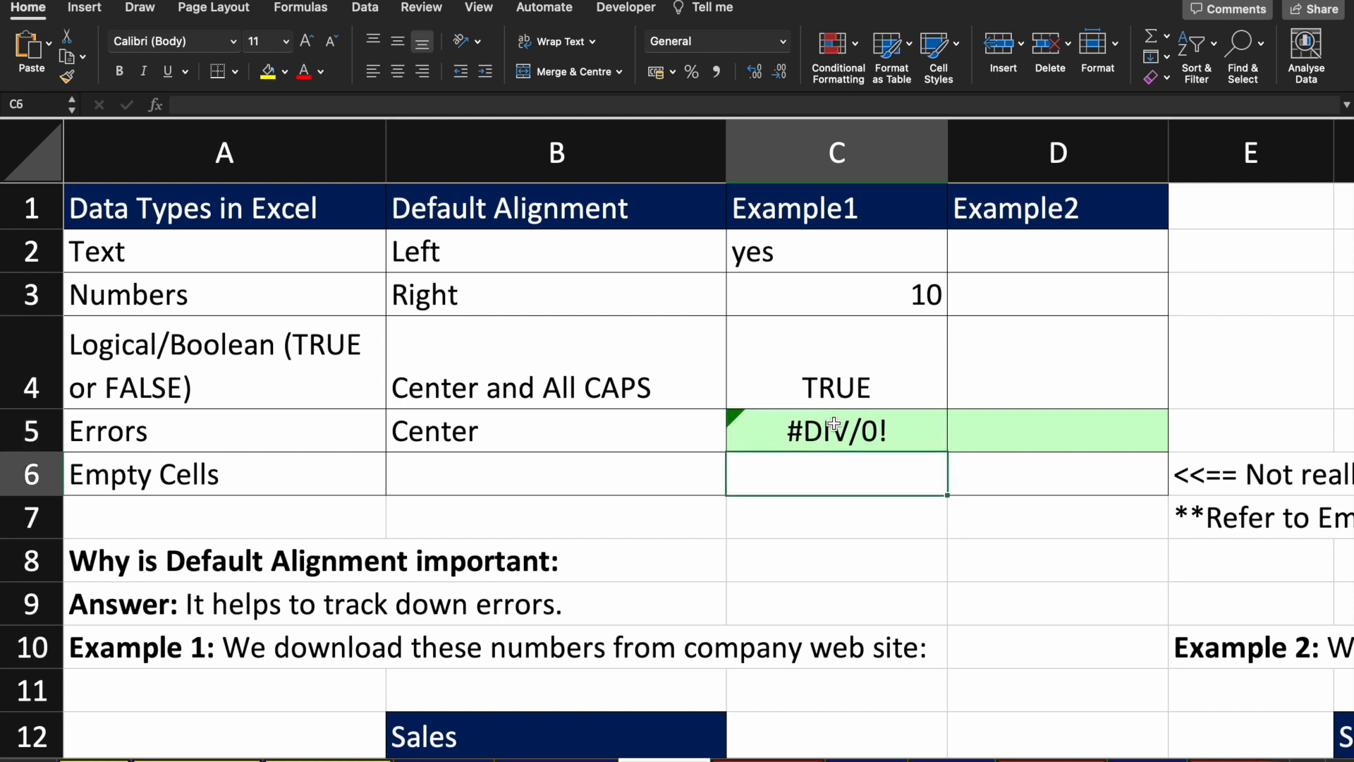
{"action": "key", "text": "Right"}
{"action": "key", "text": "Up"}
{"action": "key", "text": "Left"}
{"action": "key", "text": "Up"}
{"action": "key", "text": "Up"}
{"action": "key", "text": "Up"}
{"action": "key", "text": "Right"}
{"action": "type", "text": "no"}
{"action": "key", "text": "Return"}
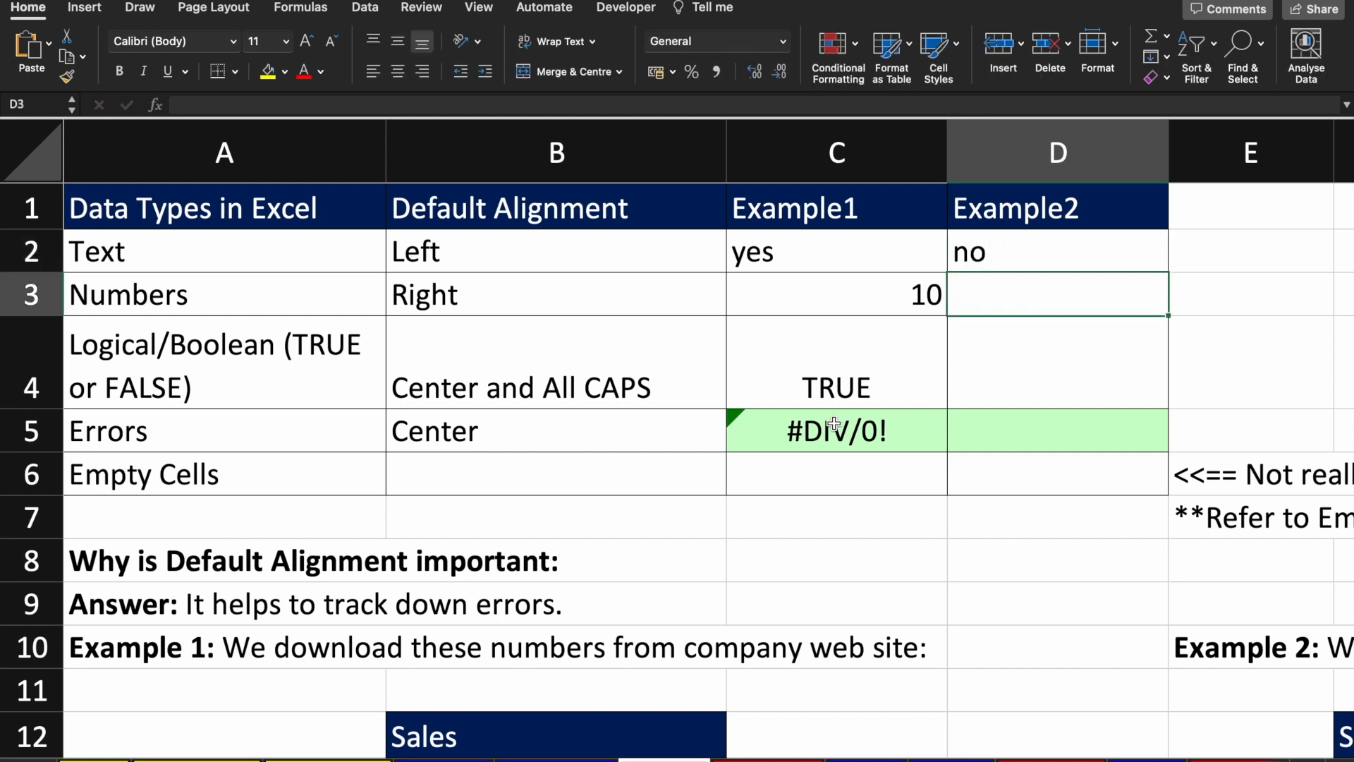
{"action": "type", "text": "10000"}
{"action": "key", "text": "Return"}
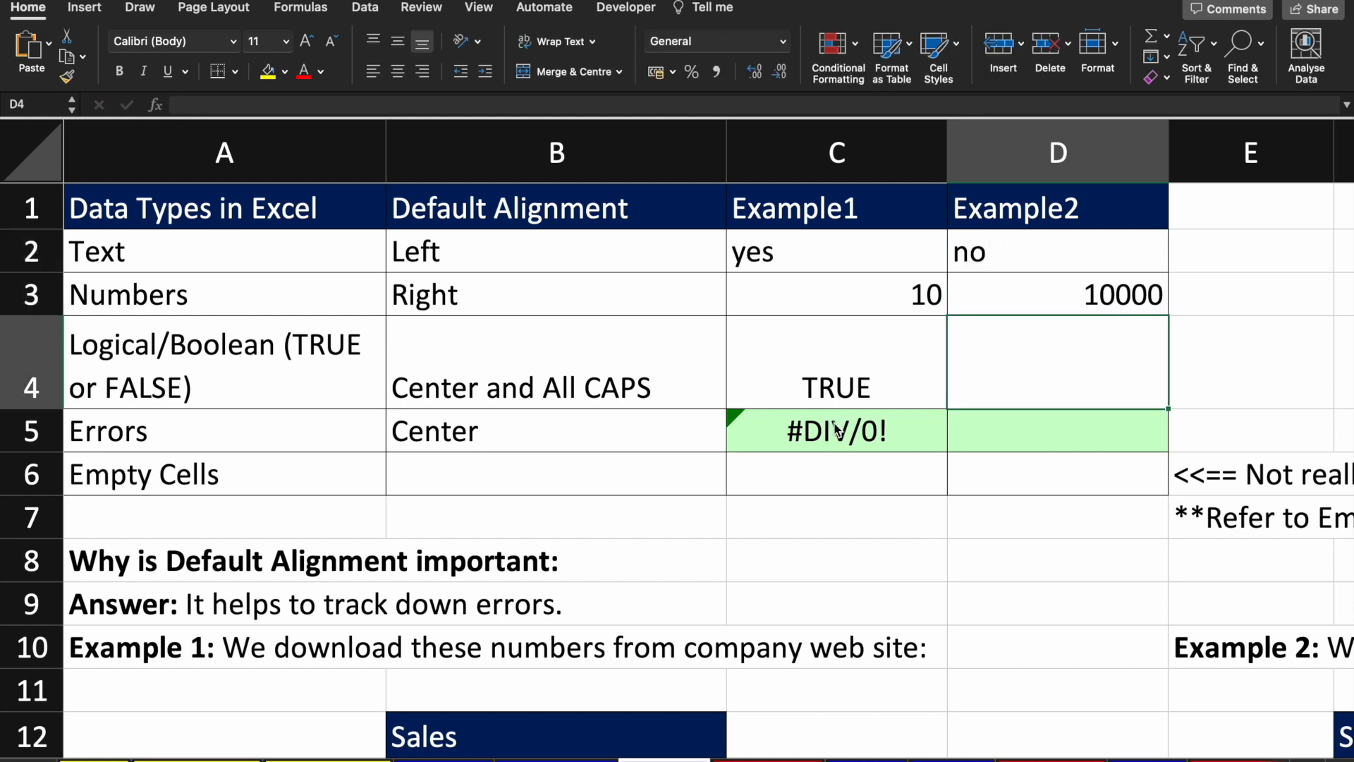
{"action": "key", "text": "Up"}
{"action": "key", "text": "Down"}
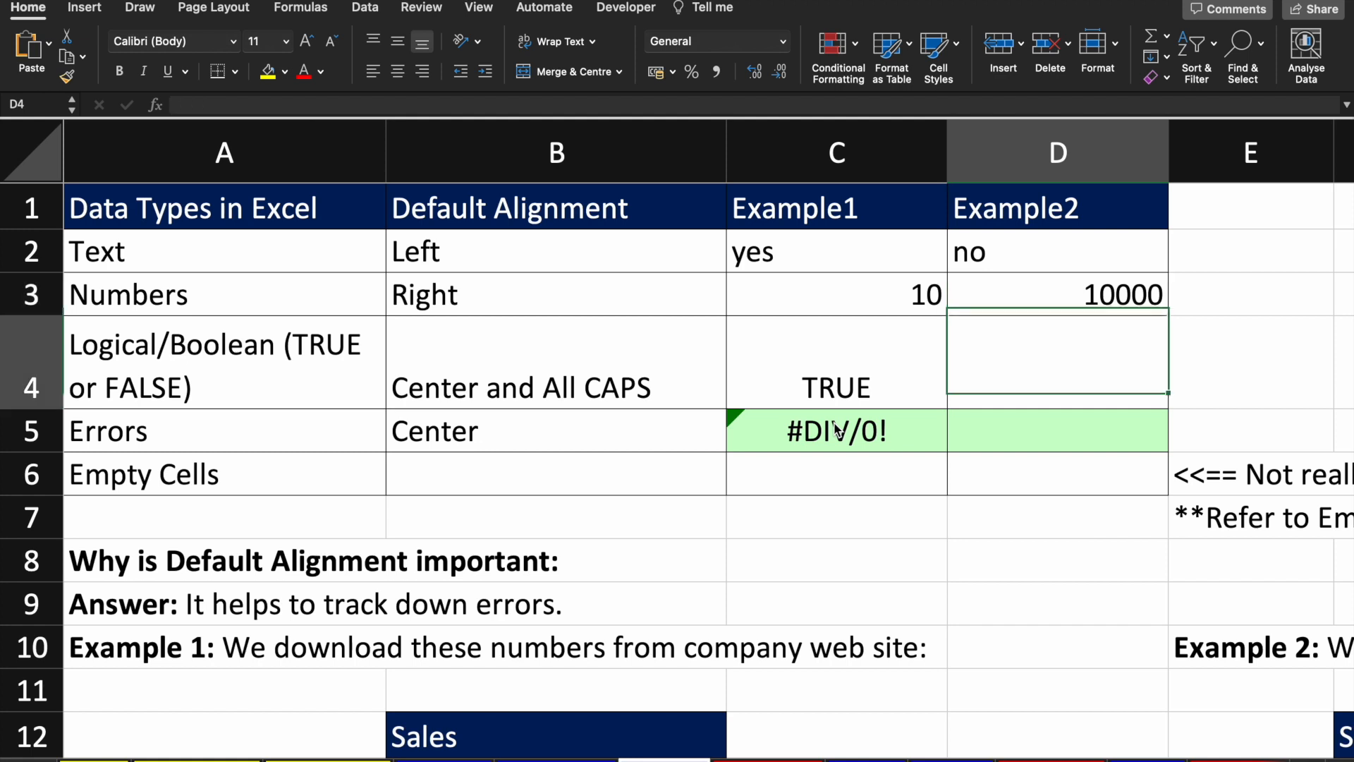
{"action": "key", "text": "Up"}
{"action": "key", "text": "Up"}
Step: Enter false in D4, fixing a misspelling so the cell shows FALSE
{"action": "key", "text": "Down"}
{"action": "key", "text": "Down"}
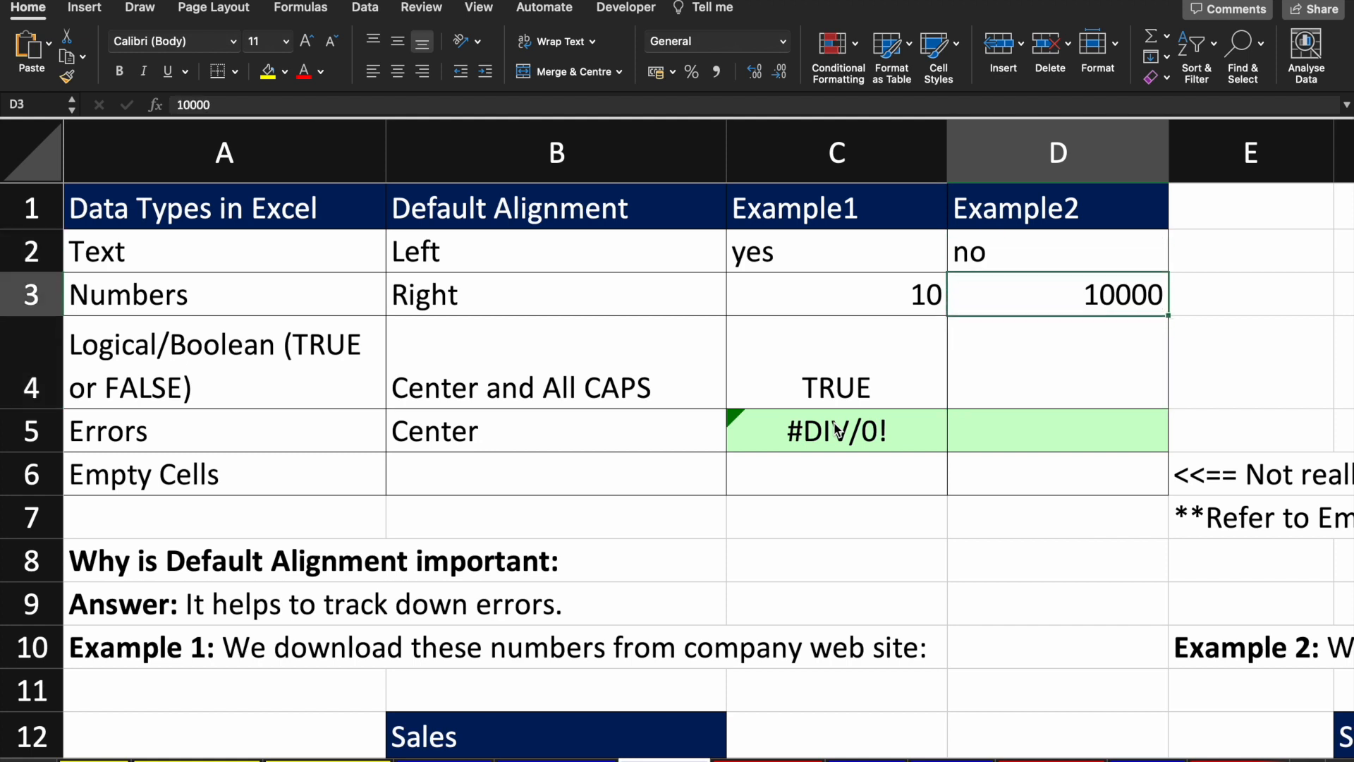
{"action": "type", "text": "false"}
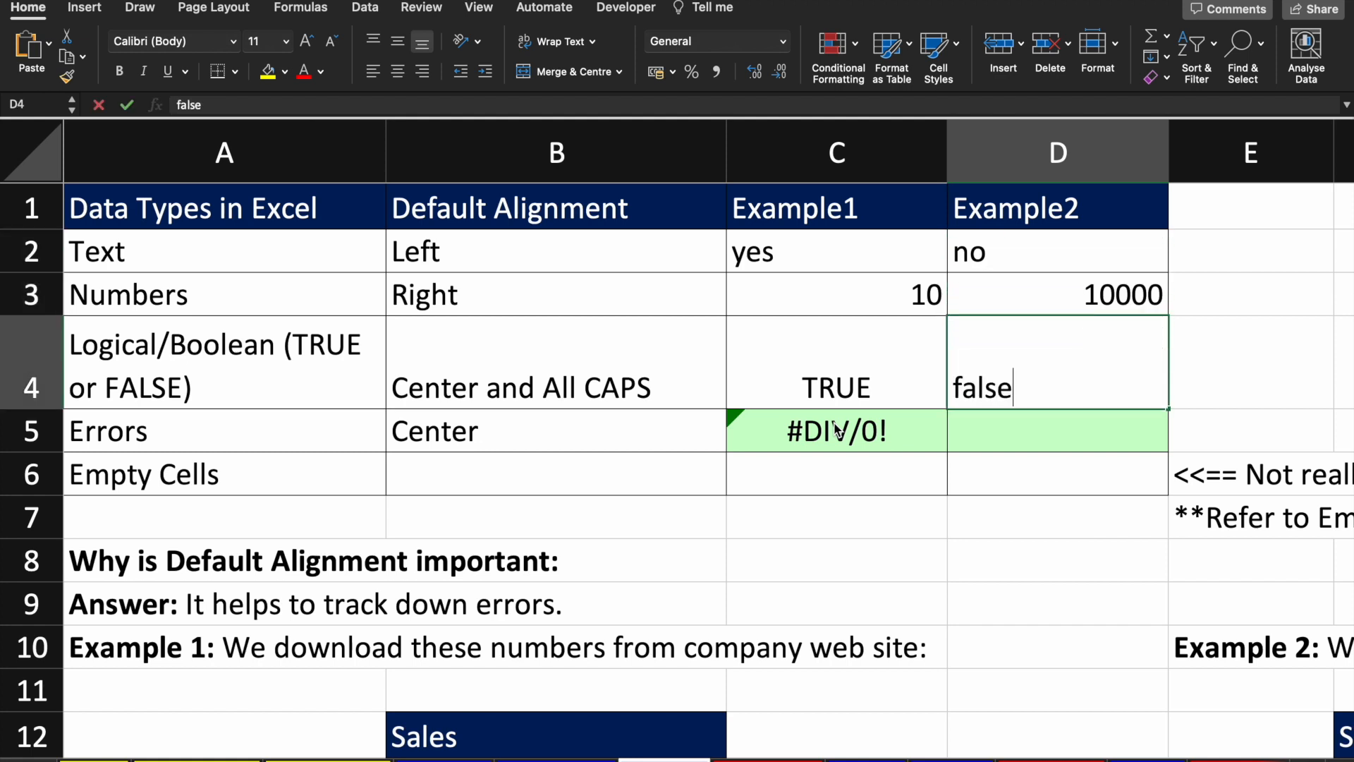
{"action": "key", "text": "Return"}
{"action": "key", "text": "Up"}
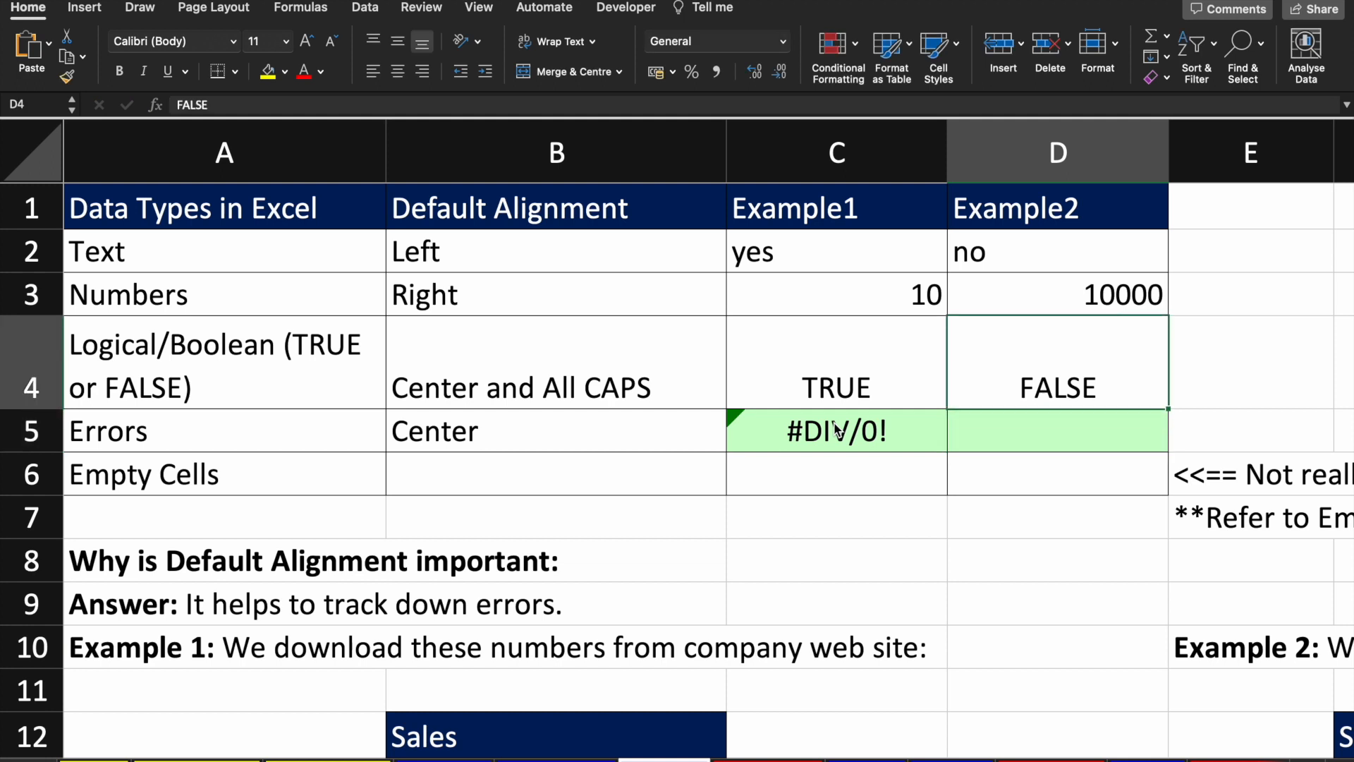
{"action": "type", "text": "fals"}
{"action": "key", "text": "BackSpace"}
{"action": "key", "text": "BackSpace"}
{"action": "type", "text": "sle"}
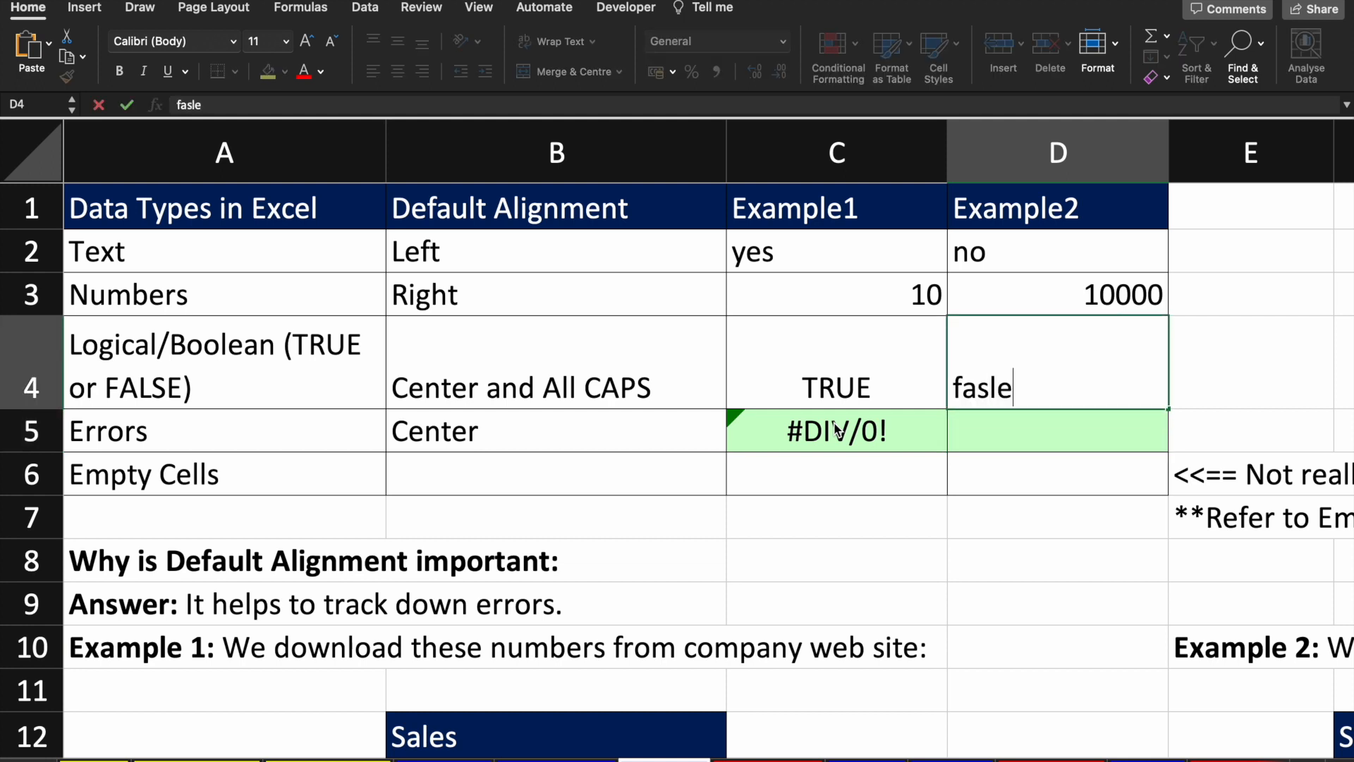
{"action": "key", "text": "Return"}
{"action": "key", "text": "Up"}
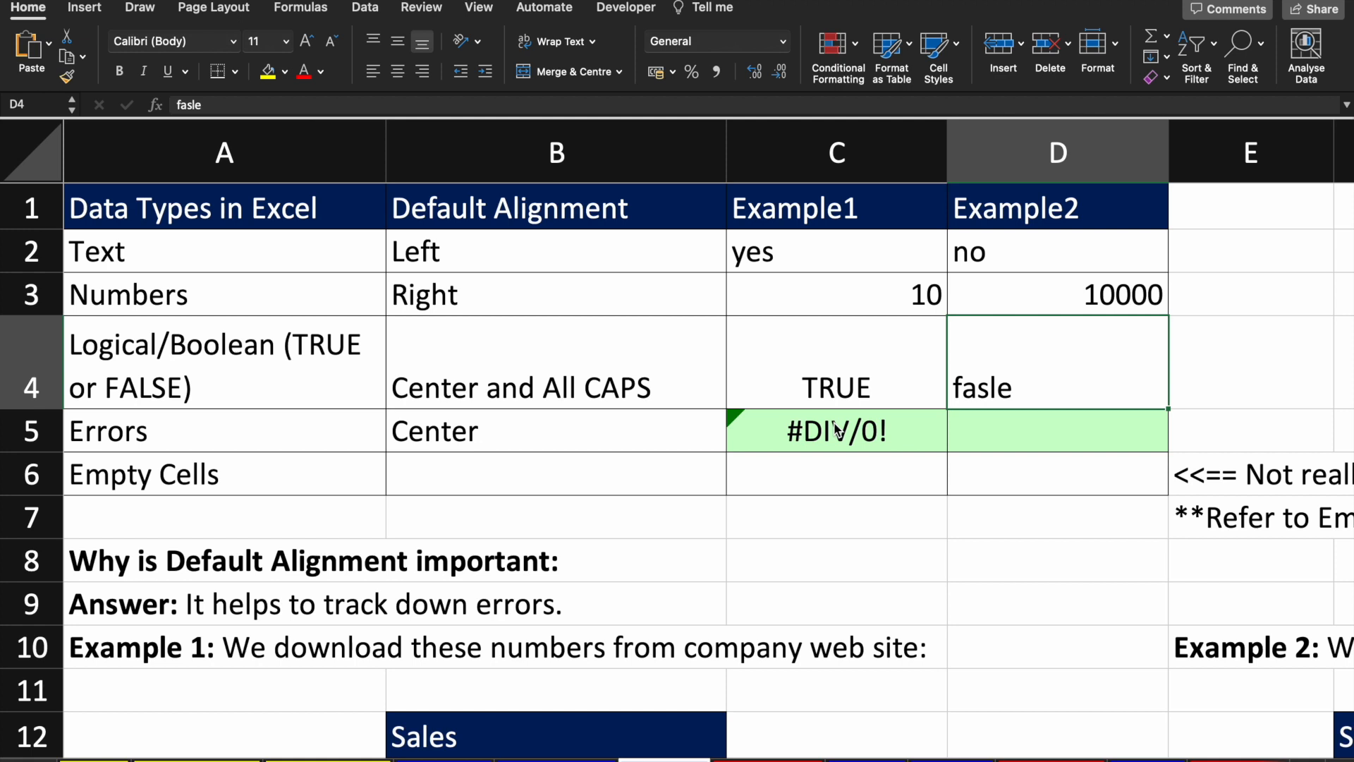
{"action": "type", "text": "false"}
{"action": "key", "text": "Return"}
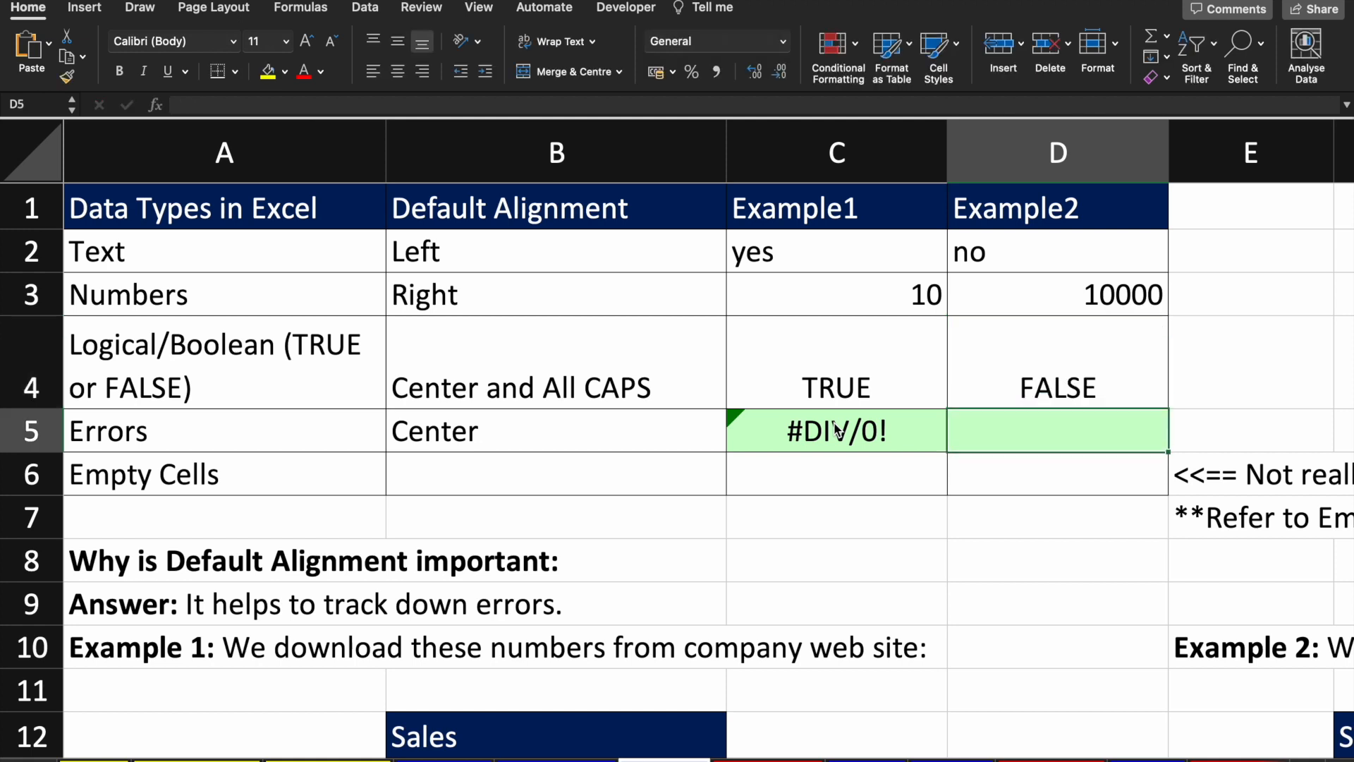
{"action": "key", "text": "Up"}
Step: Enter =D3+D2 in D5, which returns #VALUE!
{"action": "key", "text": "Down"}
{"action": "type", "text": "="}
{"action": "key", "text": "Up"}
{"action": "key", "text": "Up"}
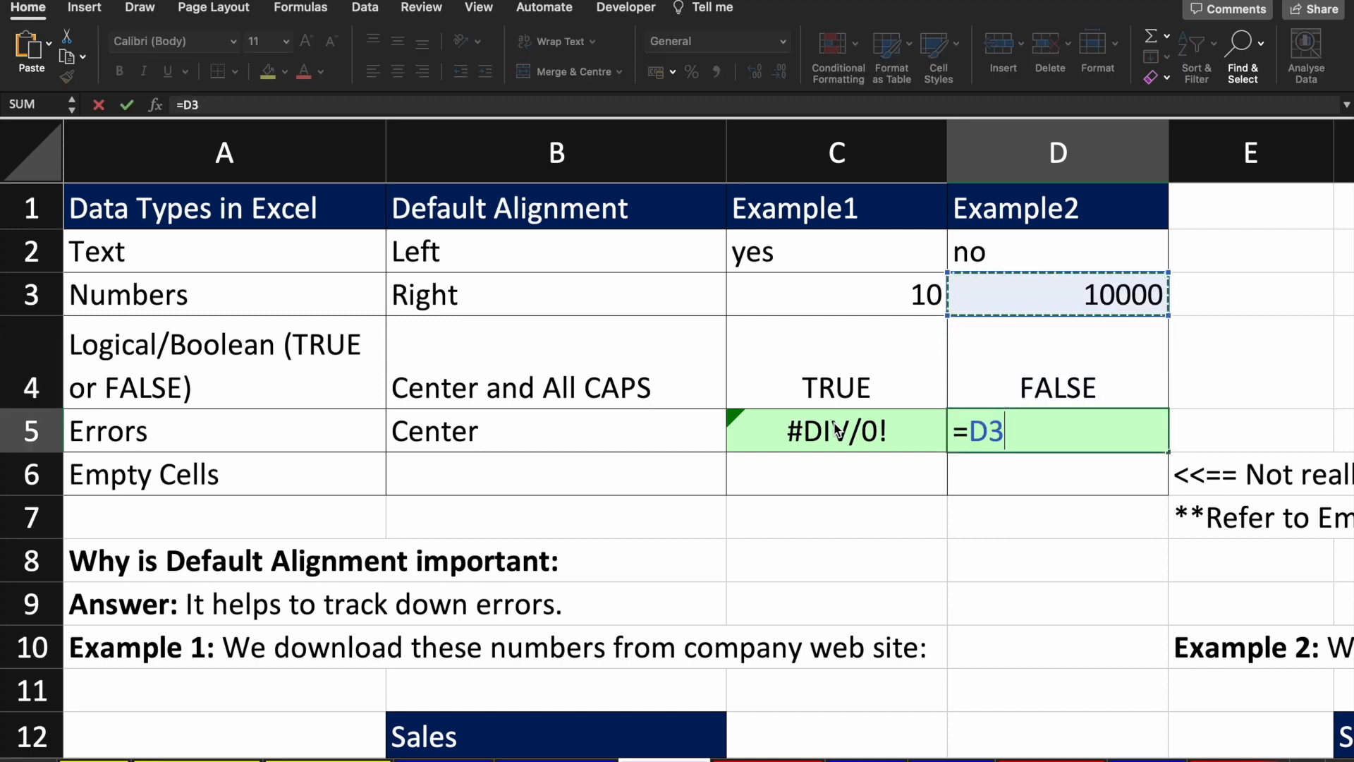
{"action": "type", "text": "+"}
{"action": "key", "text": "Up"}
{"action": "key", "text": "Up"}
{"action": "key", "text": "Up"}
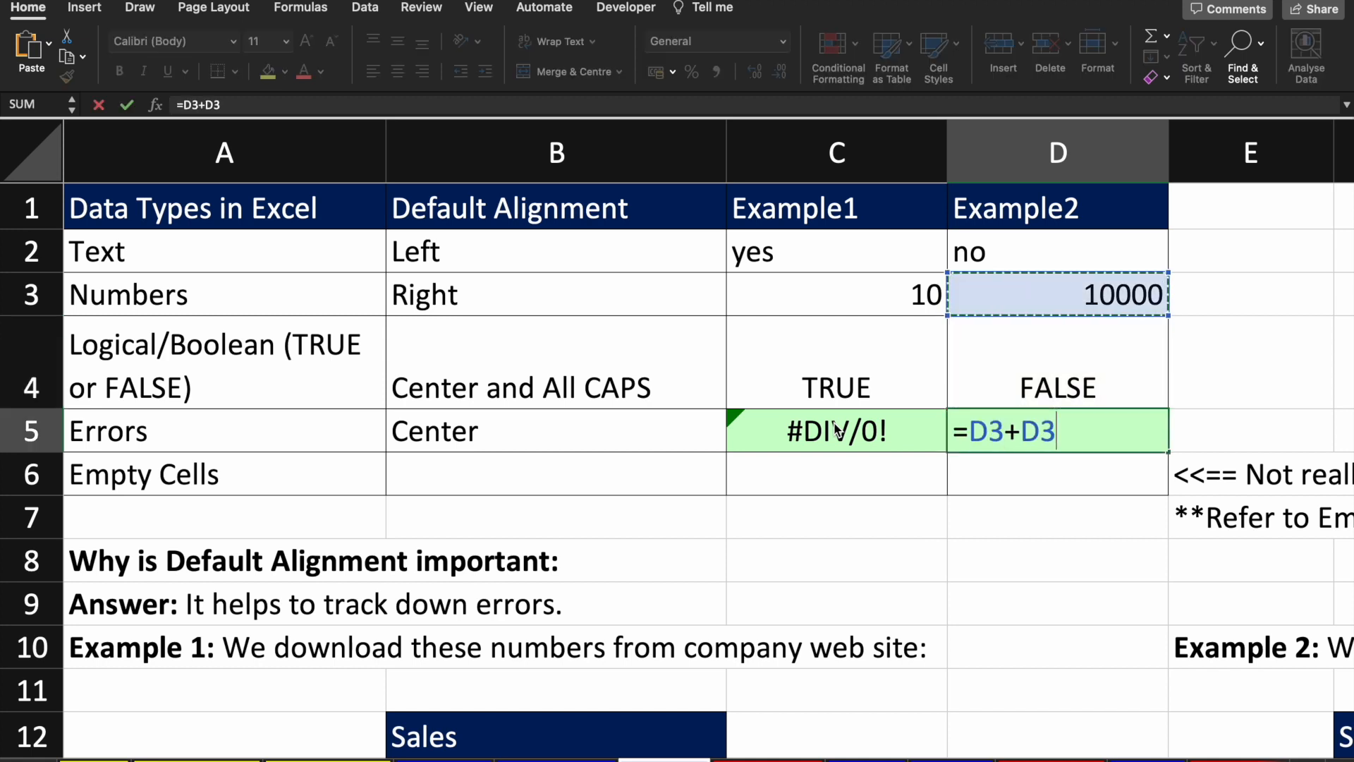
{"action": "key", "text": "Escape"}
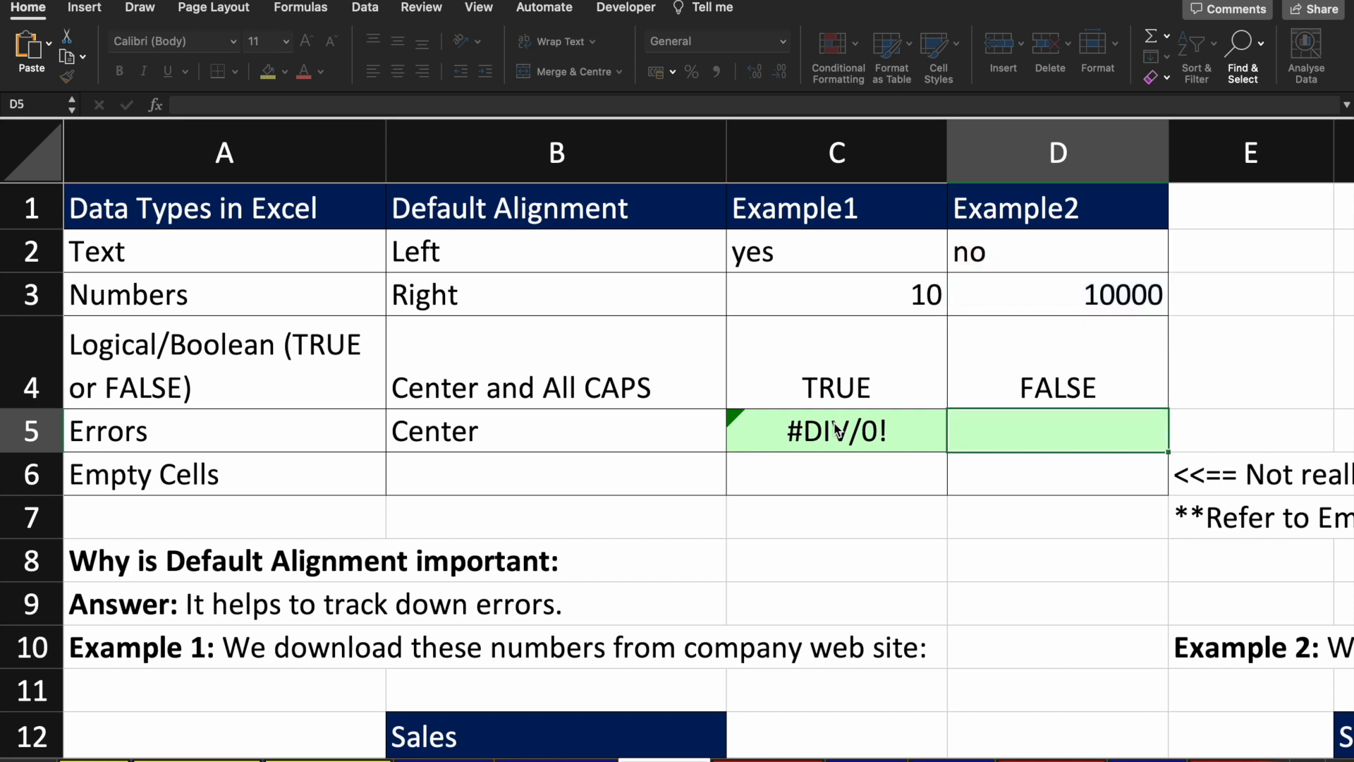
{"action": "type", "text": "="}
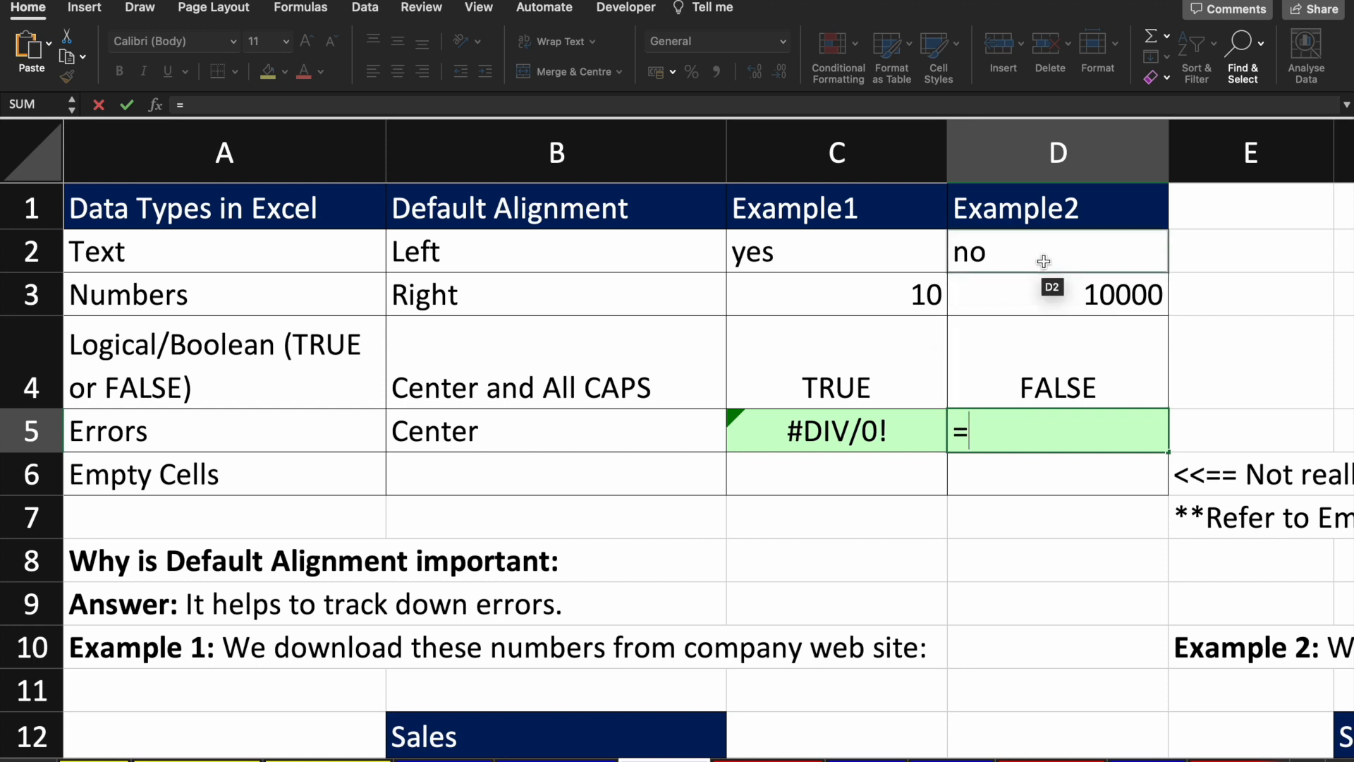
{"action": "left_click", "coordinate": [1024, 294]}
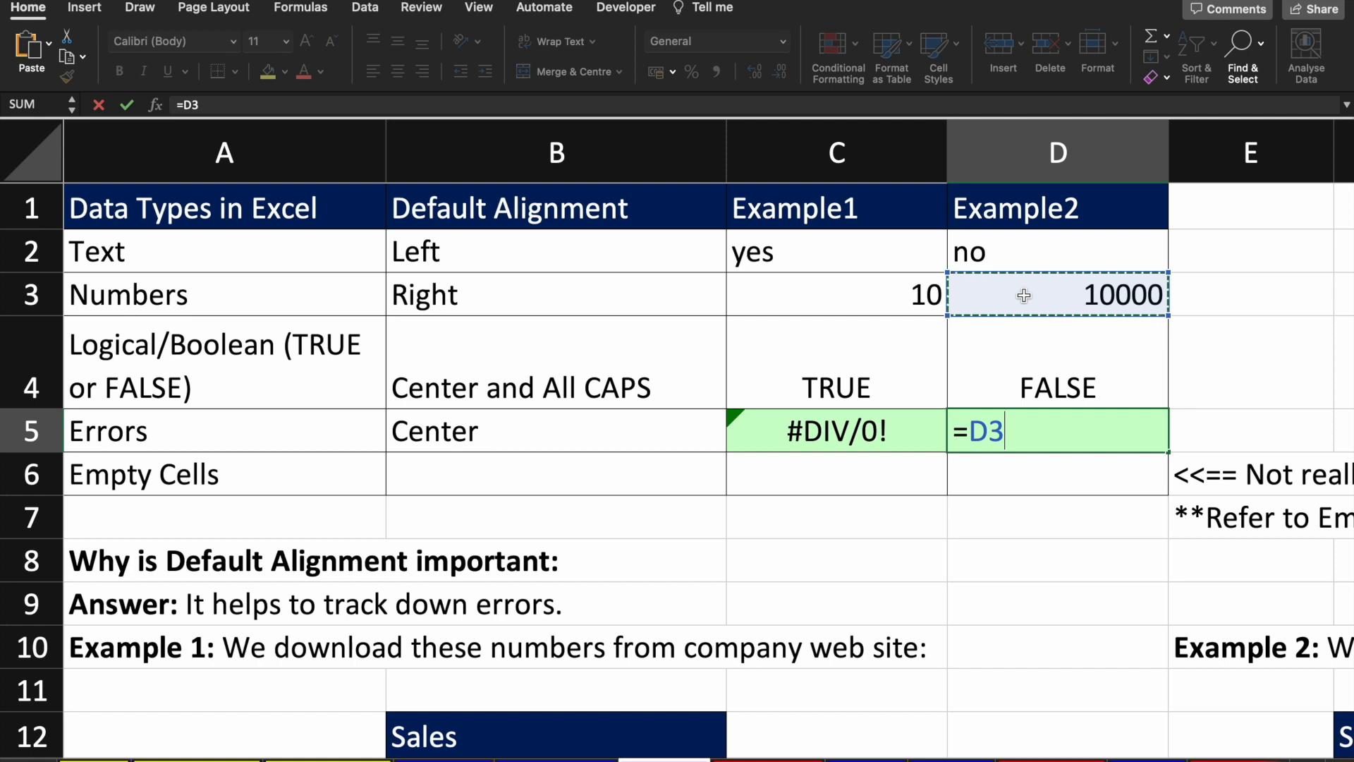
{"action": "type", "text": "+"}
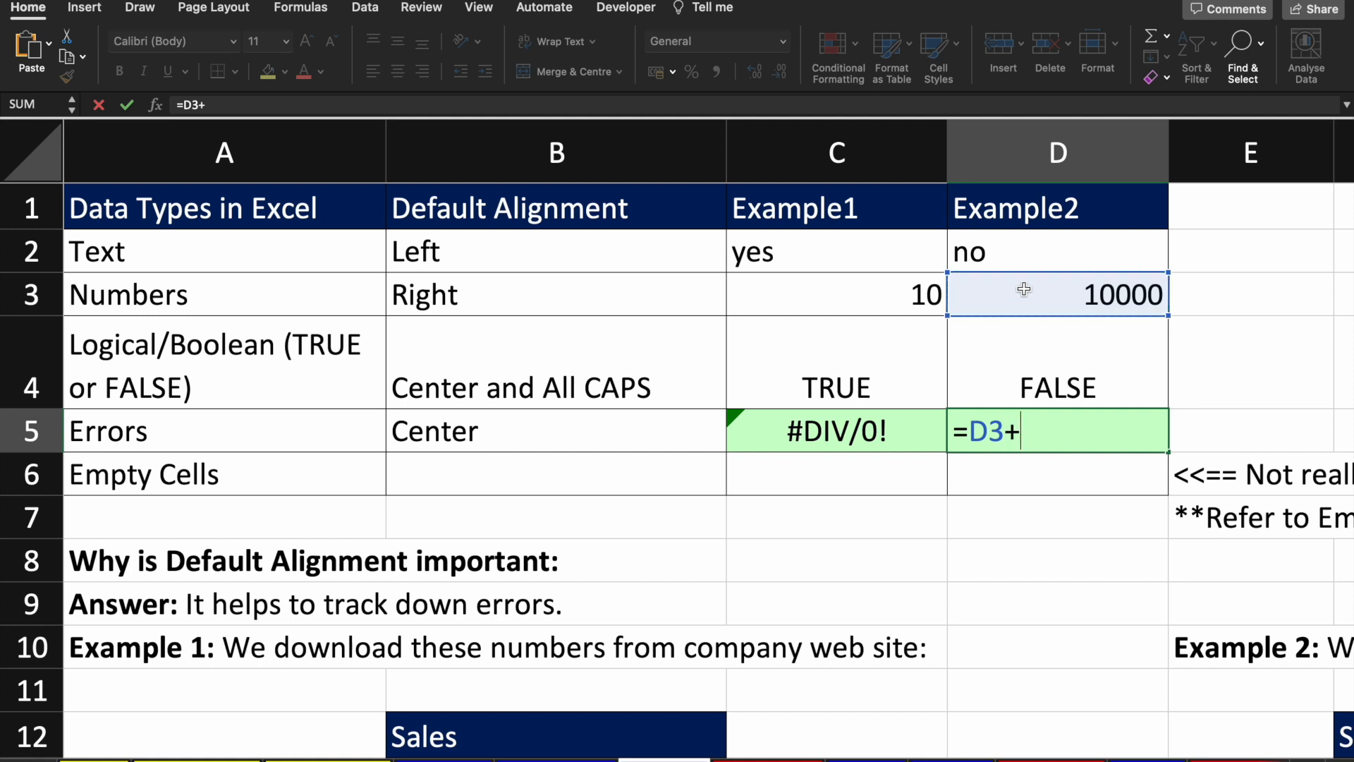
{"action": "left_click", "coordinate": [1041, 254]}
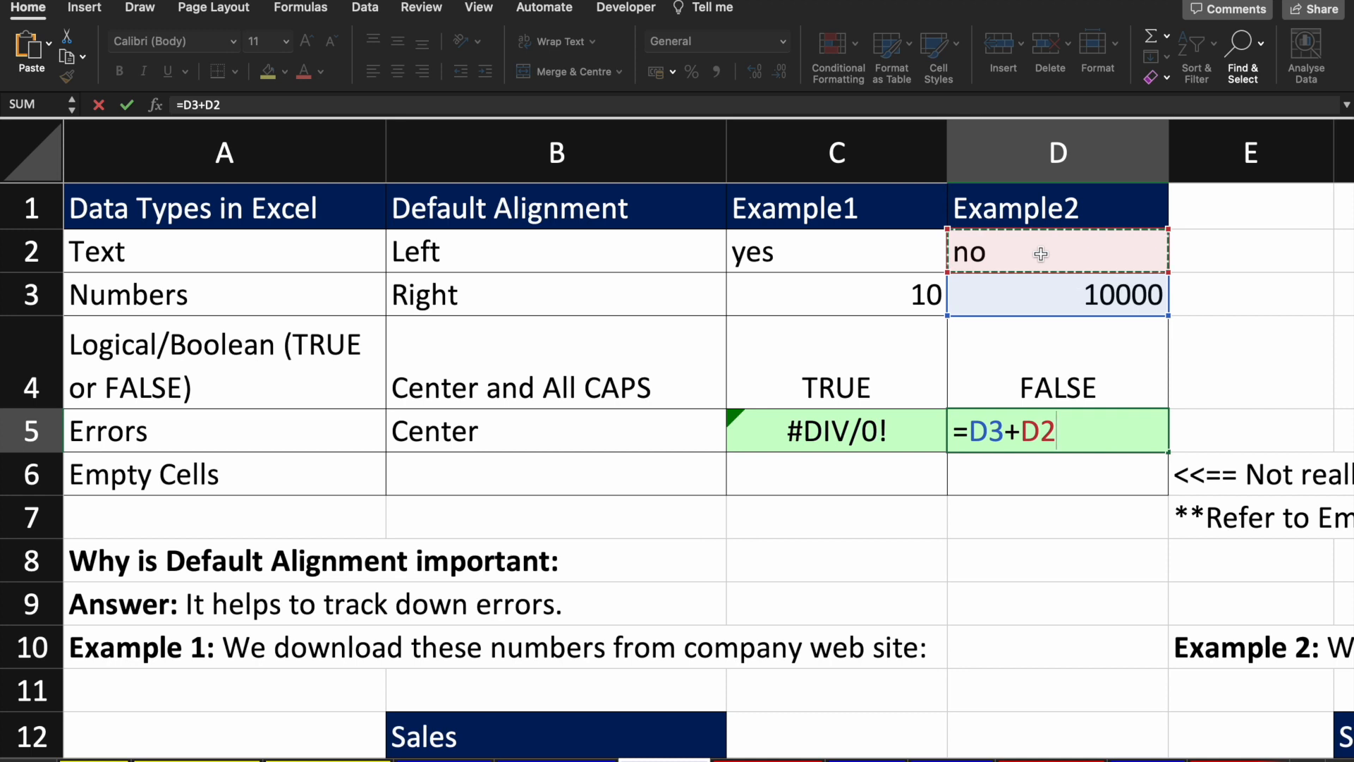
{"action": "key", "text": "Return"}
Step: Review D5's formula against the no in D2 and 10000 in D3
{"action": "key", "text": "Up"}
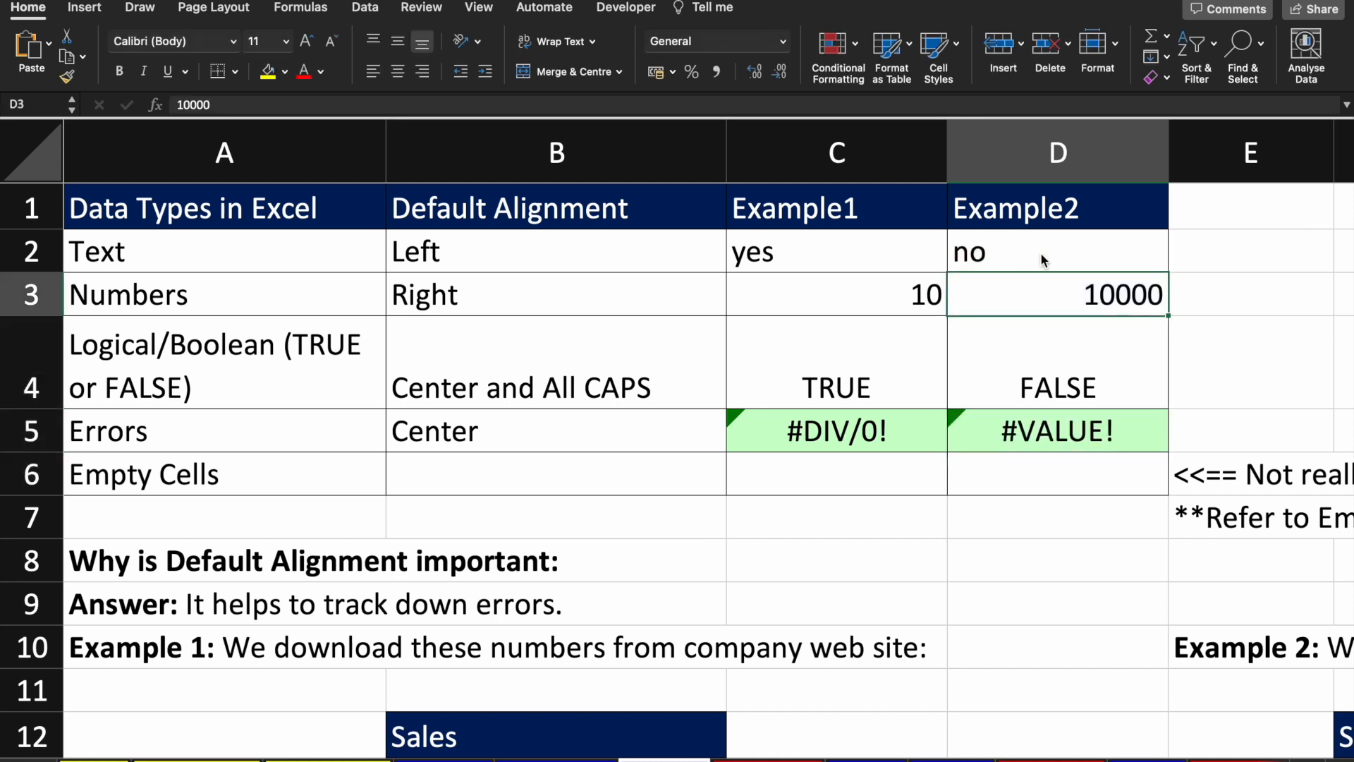
{"action": "key", "text": "Up"}
{"action": "key", "text": "Down"}
{"action": "key", "text": "Down"}
{"action": "key", "text": "Up"}
{"action": "key", "text": "Up"}
{"action": "key", "text": "Down"}
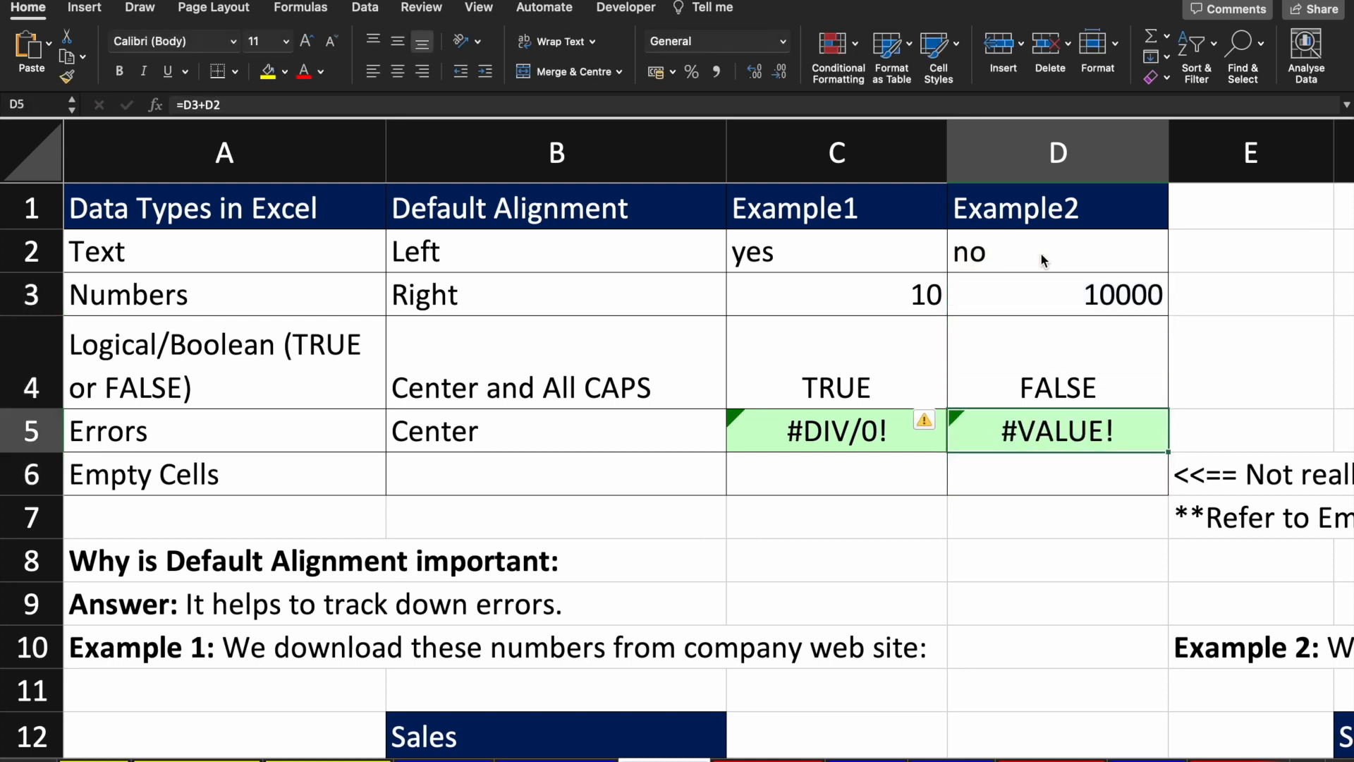
{"action": "key", "text": "Up"}
{"action": "key", "text": "Up"}
{"action": "key", "text": "Up"}
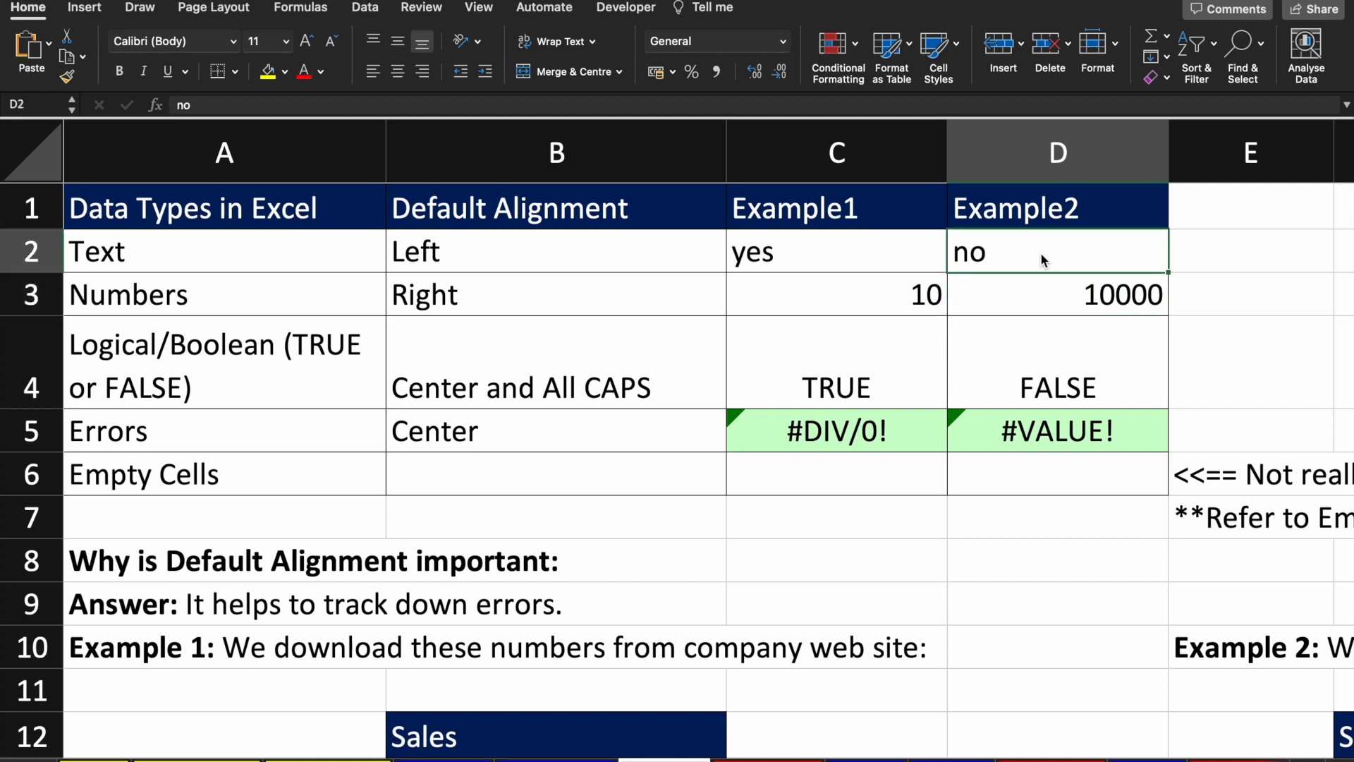
{"action": "key", "text": "Down"}
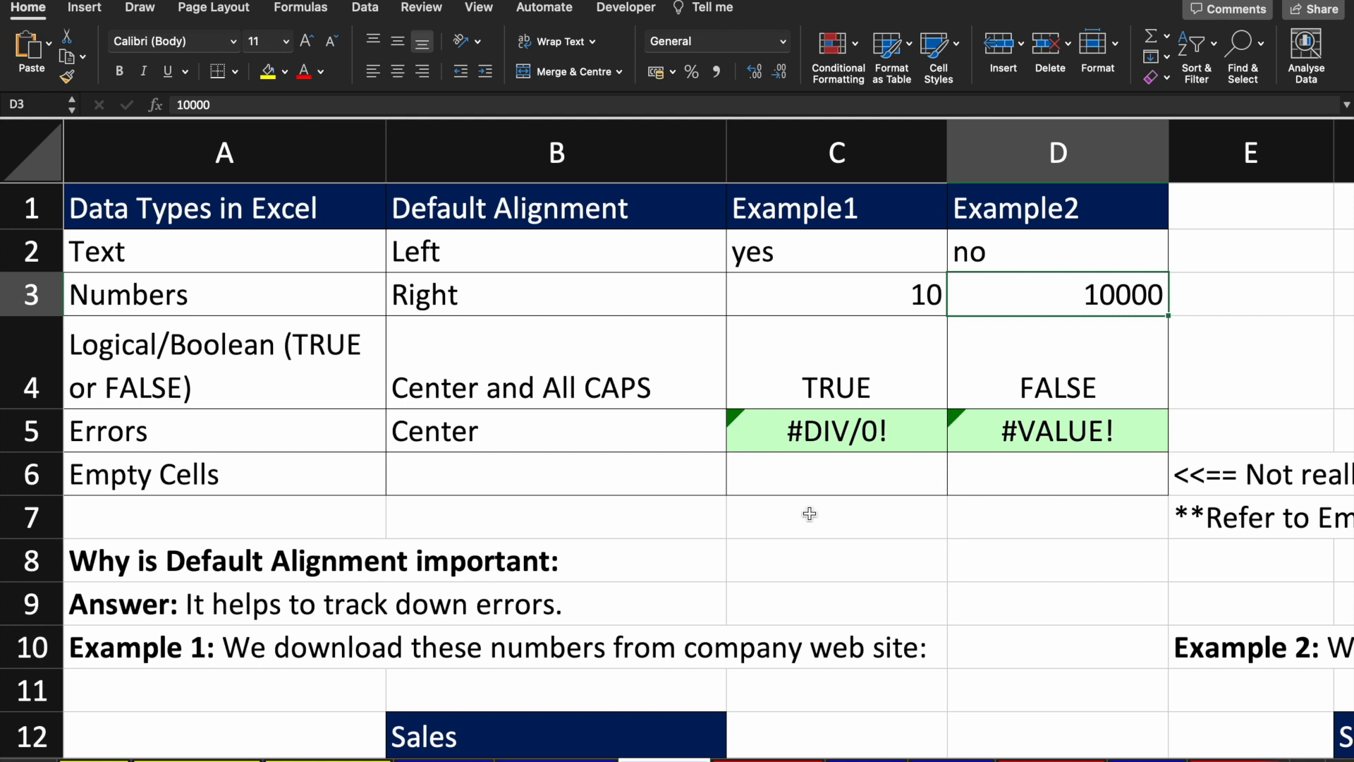
{"action": "scroll", "coordinate": [810, 513], "scroll_direction": "down", "scroll_amount": 3}
{"action": "scroll", "coordinate": [809, 513], "scroll_direction": "down", "scroll_amount": 2}
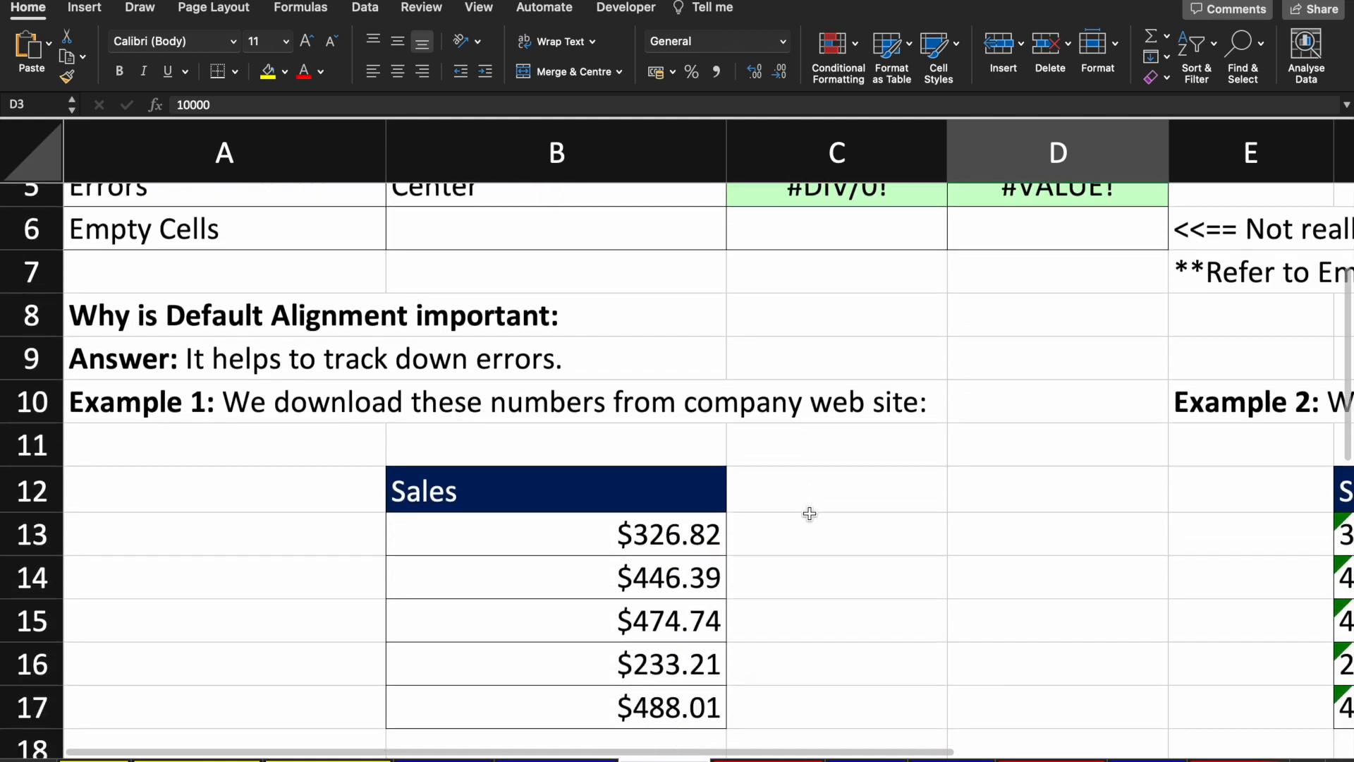
{"action": "scroll", "coordinate": [809, 514], "scroll_direction": "down", "scroll_amount": 2}
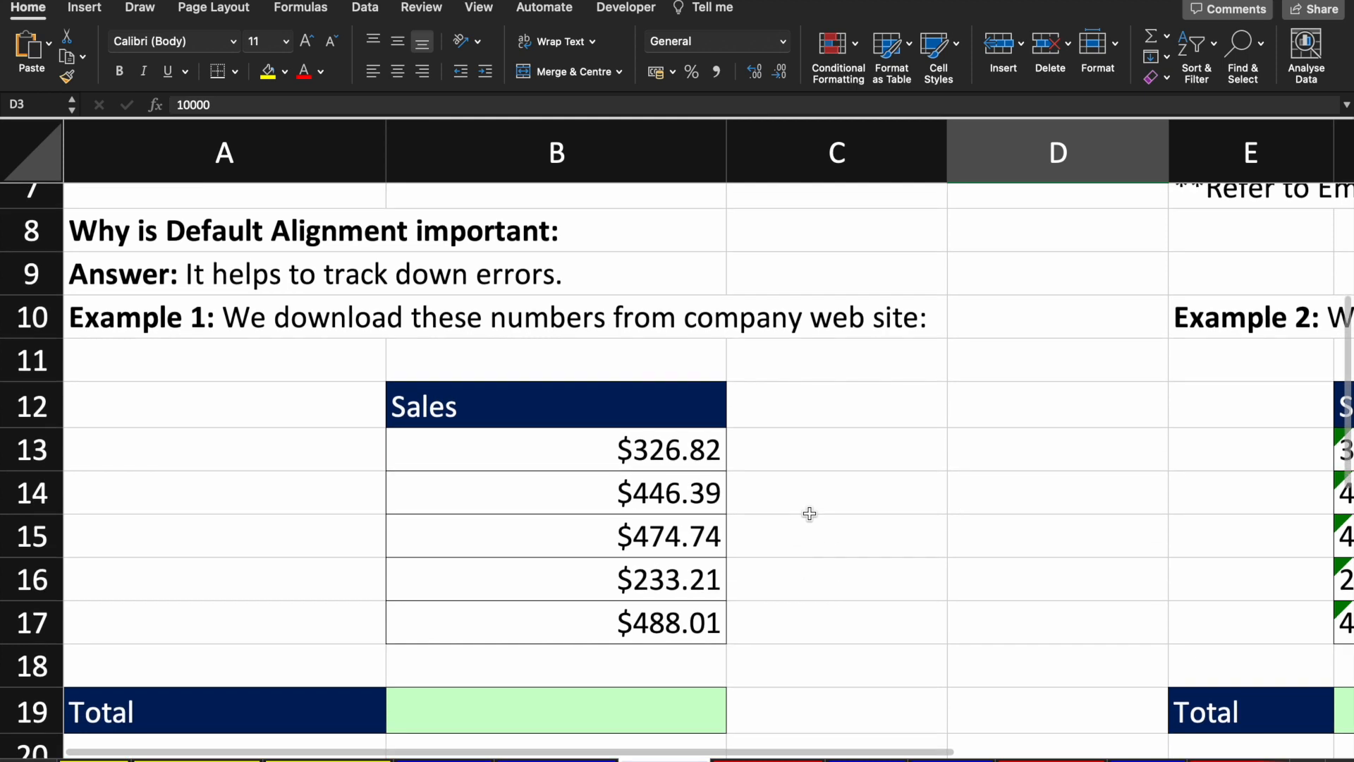
{"action": "scroll", "coordinate": [807, 517], "scroll_direction": "down", "scroll_amount": 4}
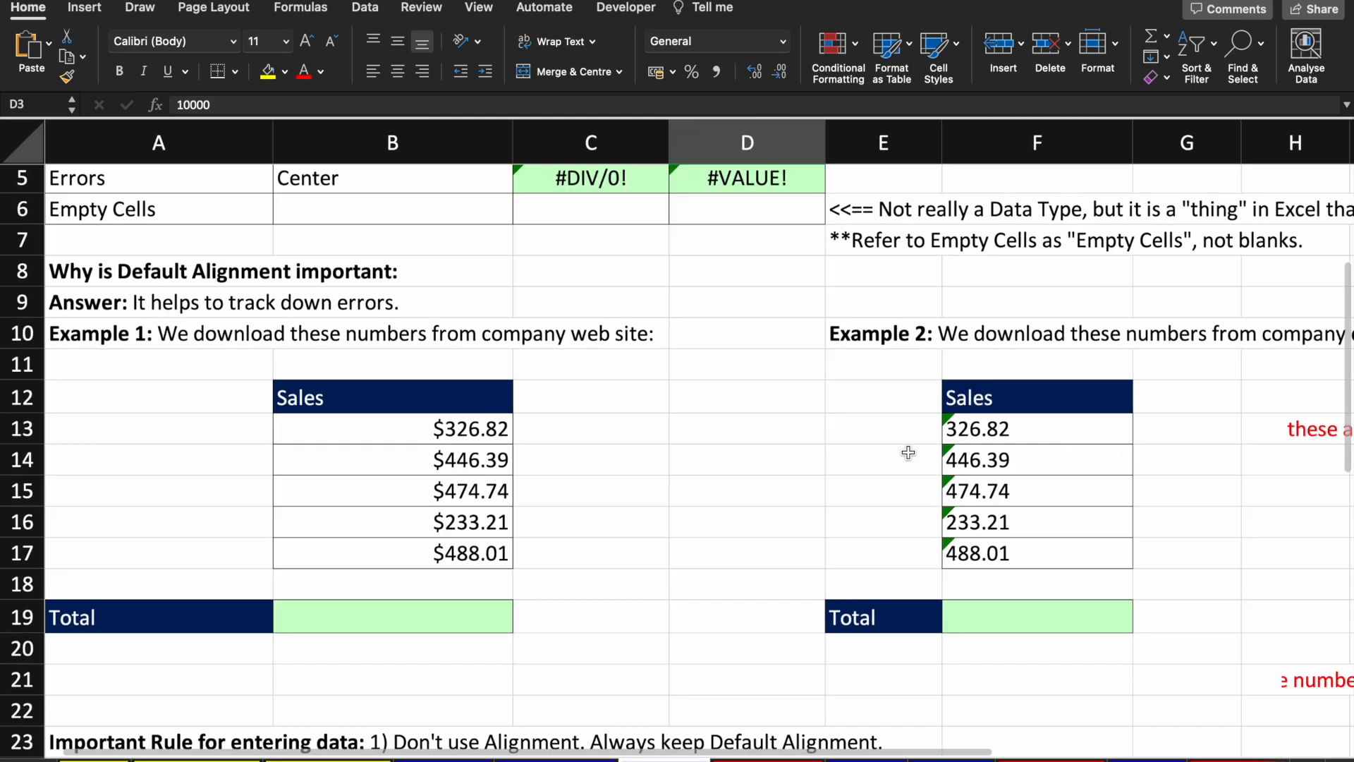
{"action": "scroll", "coordinate": [908, 452], "scroll_direction": "down", "scroll_amount": 2}
{"action": "scroll", "coordinate": [885, 453], "scroll_direction": "up", "scroll_amount": 1}
{"action": "scroll", "coordinate": [823, 482], "scroll_direction": "down", "scroll_amount": 3}
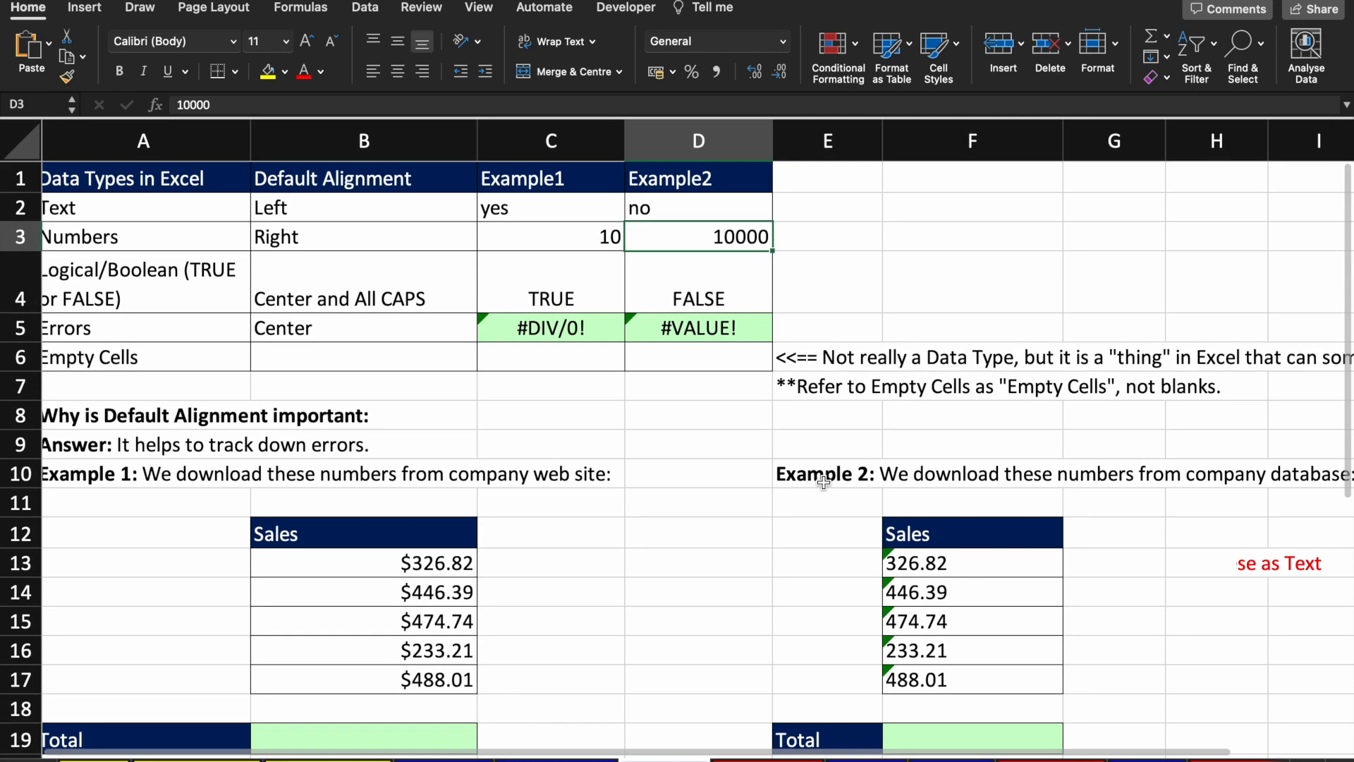
{"action": "left_click", "coordinate": [409, 444]}
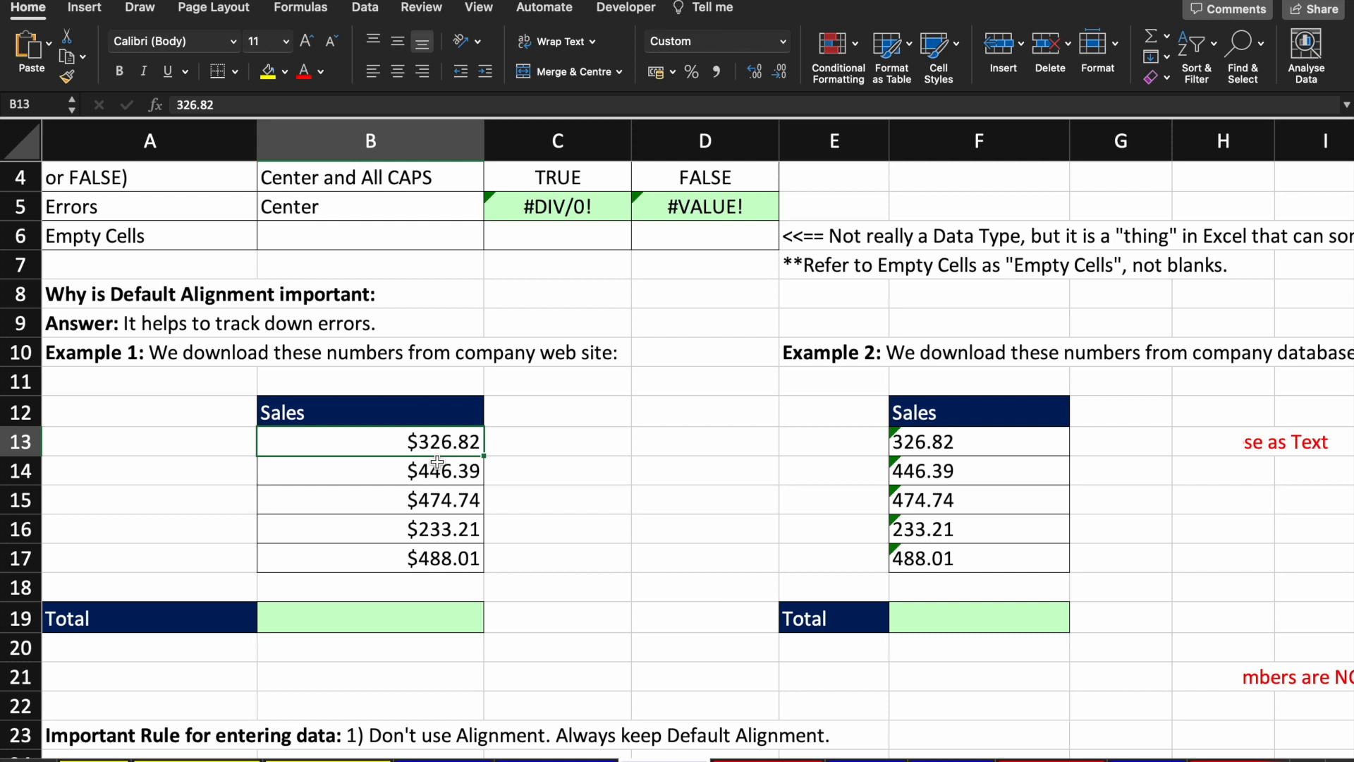
{"action": "key", "text": "shift+Down"}
{"action": "key", "text": "shift+Down"}
{"action": "key", "text": "shift+Down"}
{"action": "key", "text": "shift+Down"}
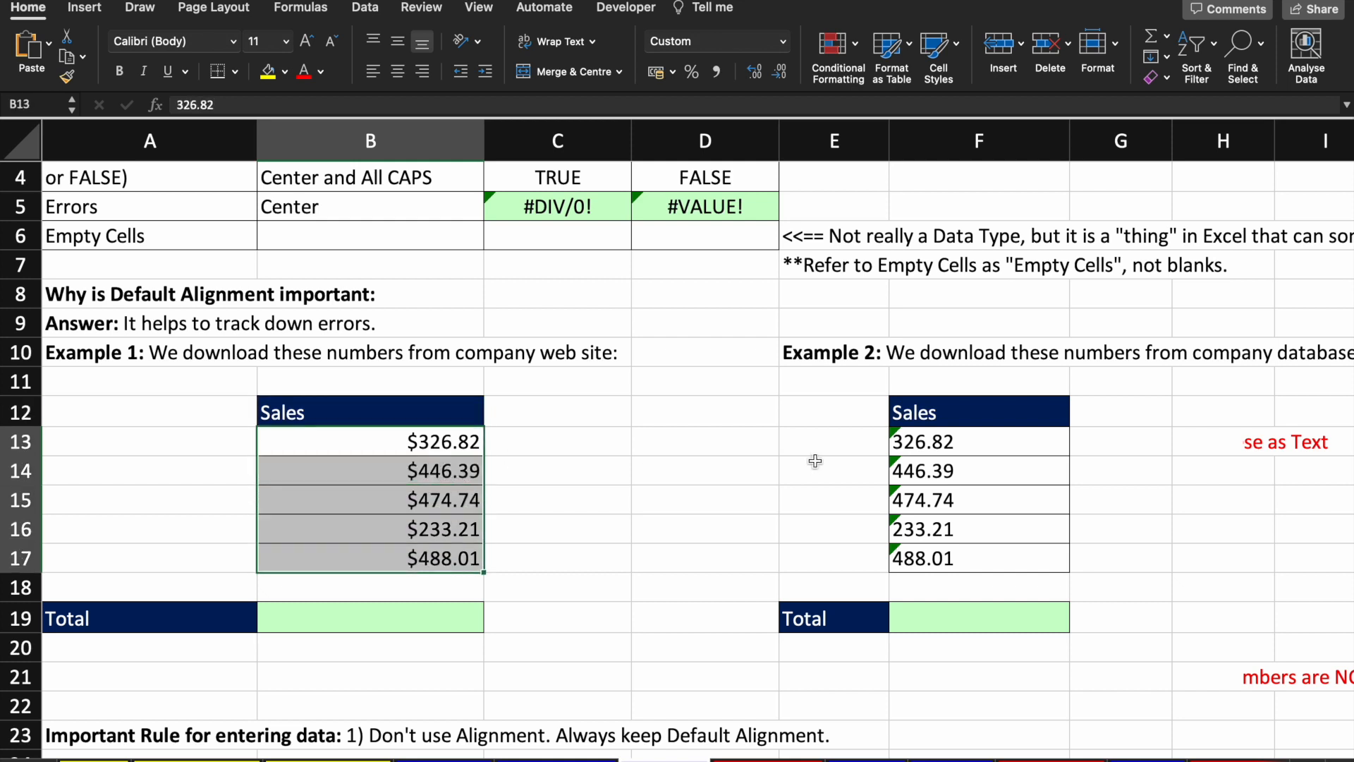
{"action": "left_click", "coordinate": [942, 431]}
{"action": "key", "text": "shift+Down"}
{"action": "key", "text": "shift+Down"}
{"action": "key", "text": "shift+Down"}
{"action": "key", "text": "shift+Down"}
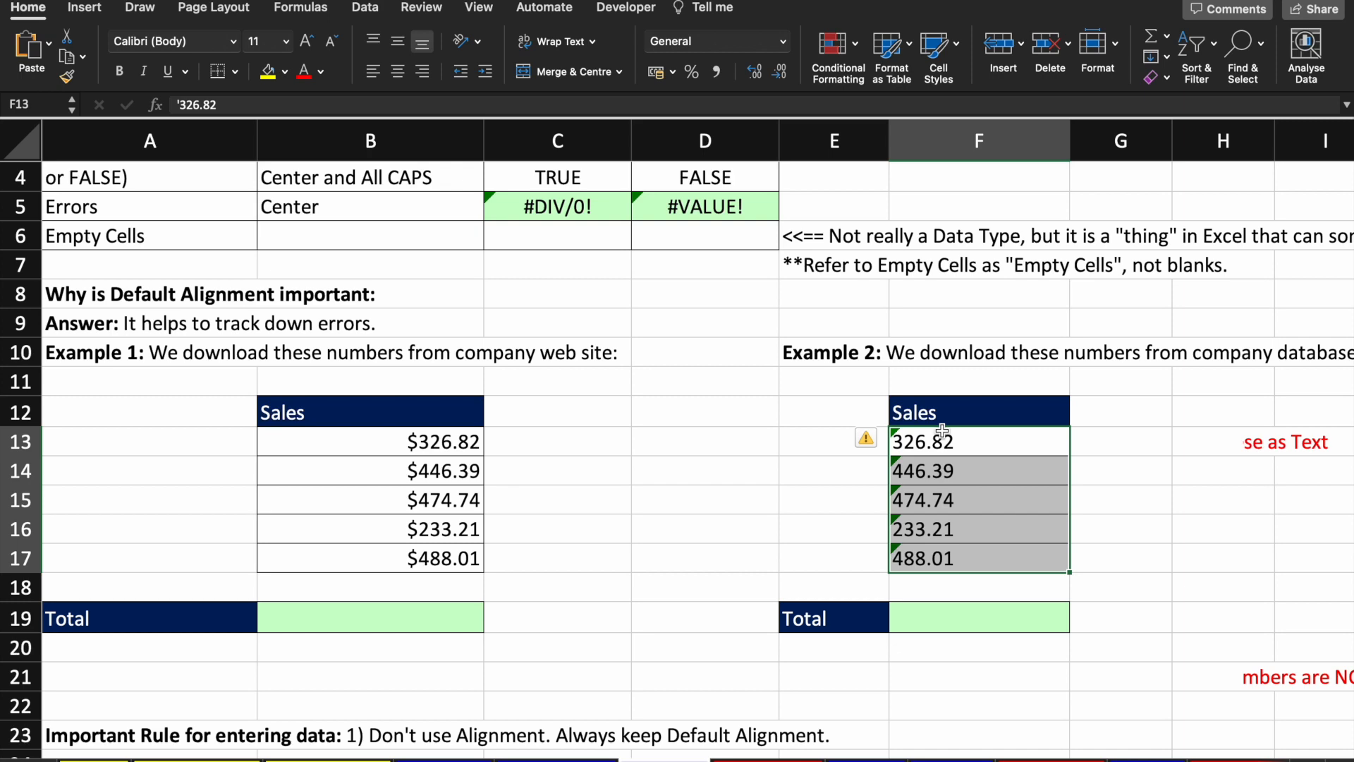
{"action": "scroll", "coordinate": [942, 430], "scroll_direction": "up", "scroll_amount": 4}
{"action": "left_click", "coordinate": [546, 208]}
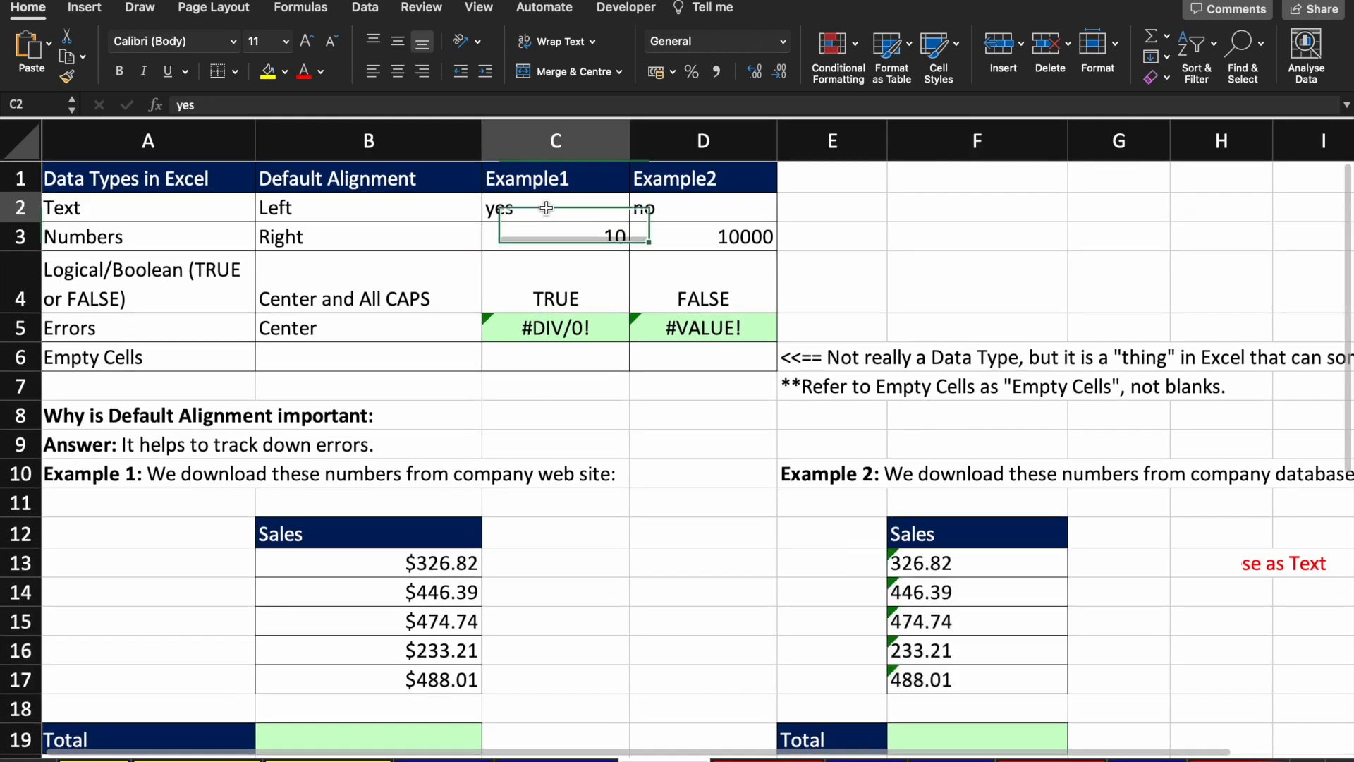
{"action": "key", "text": "Down"}
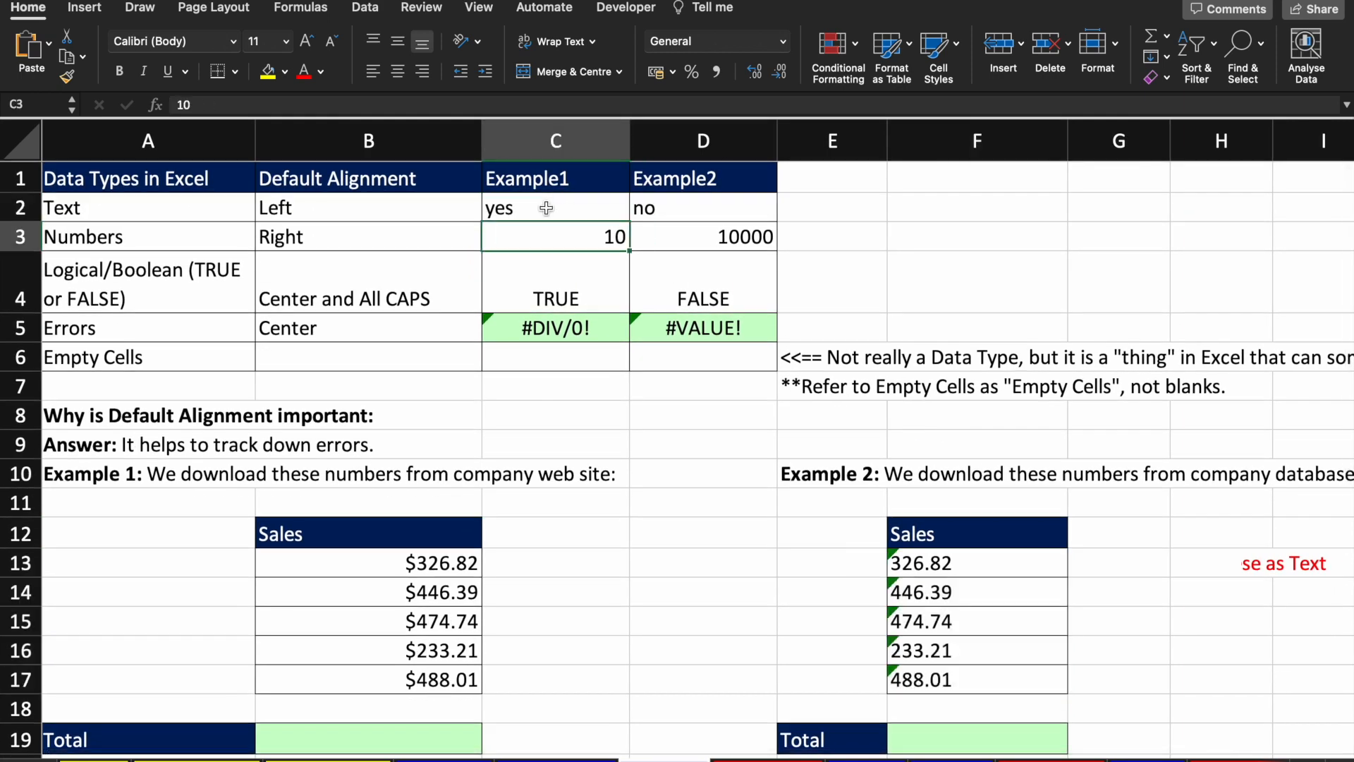
{"action": "scroll", "coordinate": [547, 208], "scroll_direction": "down", "scroll_amount": 4}
{"action": "left_click", "coordinate": [449, 411]}
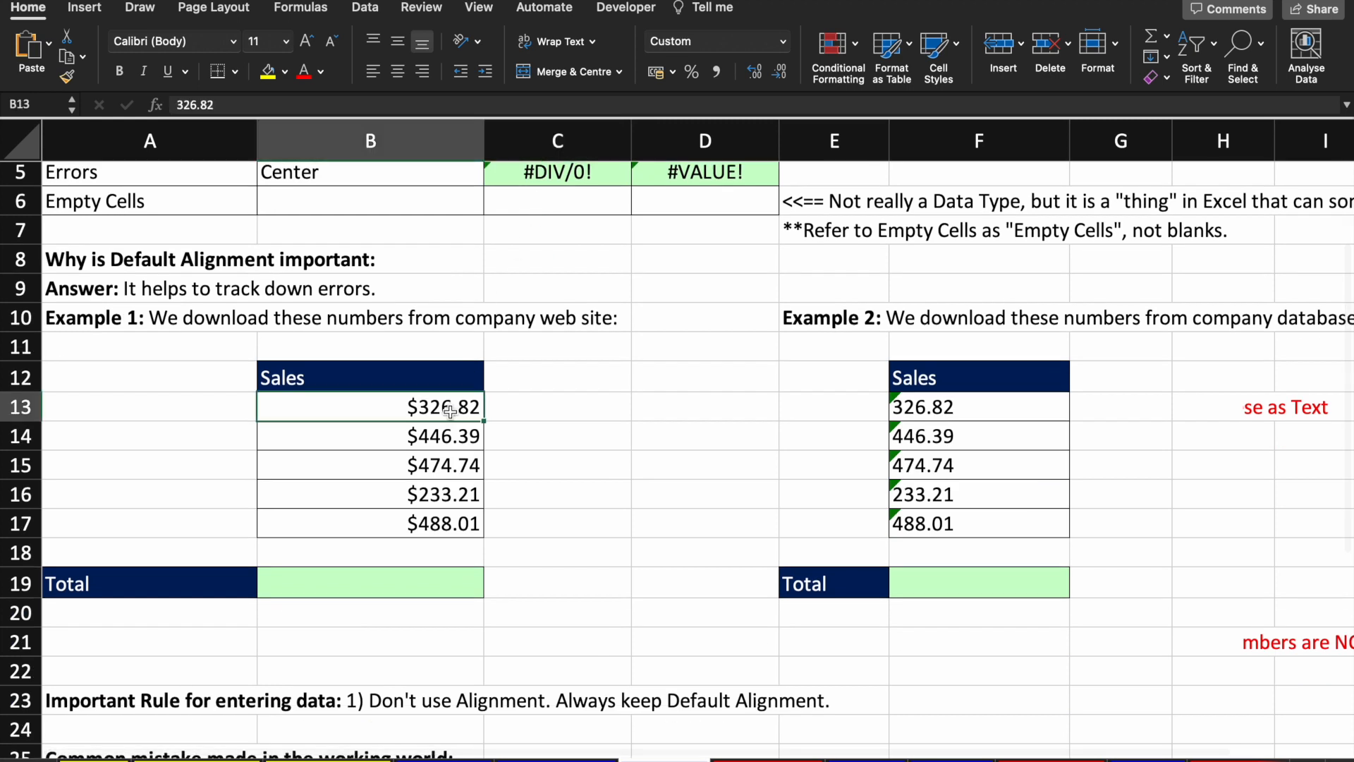
{"action": "key", "text": "shift+Down"}
{"action": "key", "text": "shift+Down"}
{"action": "key", "text": "shift+Down"}
{"action": "key", "text": "shift+Down"}
{"action": "key", "text": "Right"}
{"action": "key", "text": "Right"}
{"action": "key", "text": "Right"}
{"action": "key", "text": "Right"}
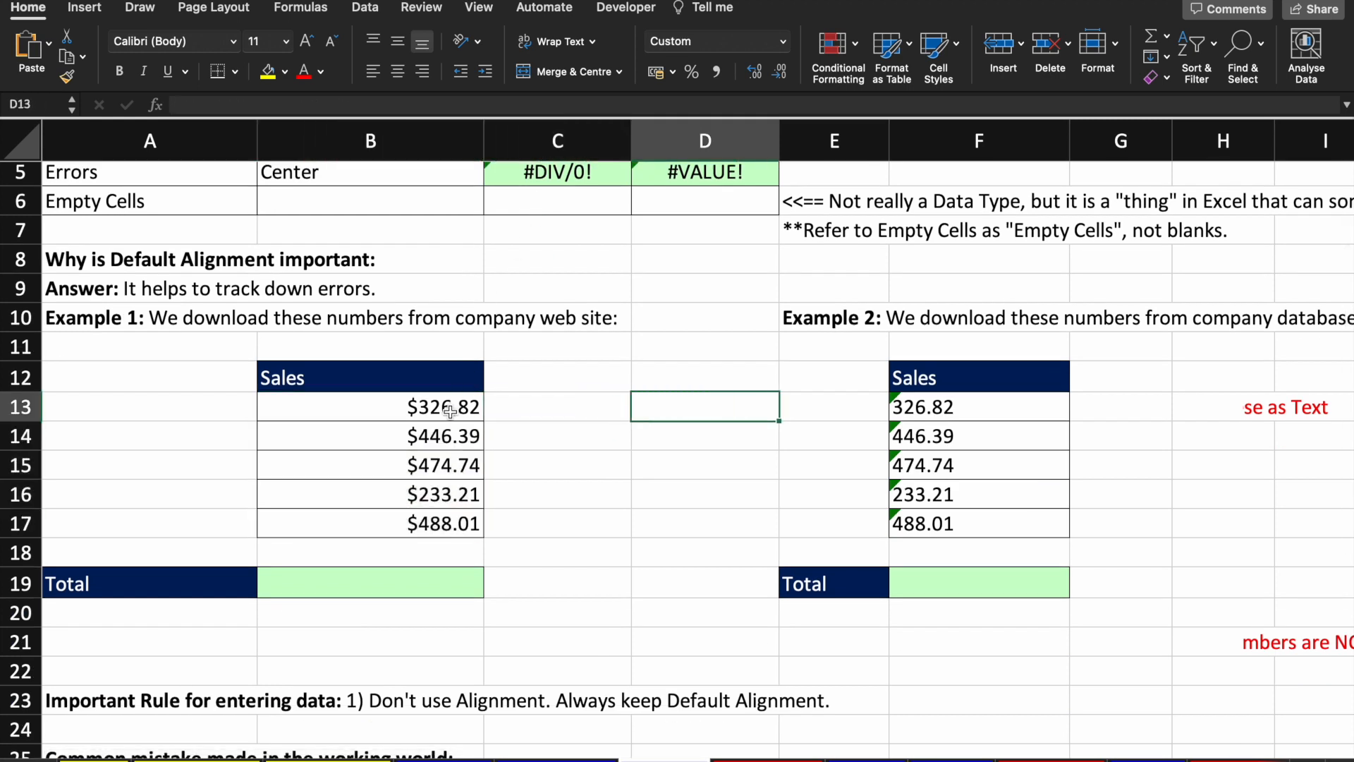
{"action": "key", "text": "shift+Down"}
{"action": "key", "text": "shift+Down"}
{"action": "key", "text": "shift+Down"}
{"action": "key", "text": "shift+Down"}
{"action": "key", "text": "Down"}
{"action": "key", "text": "Down"}
{"action": "key", "text": "Down"}
{"action": "key", "text": "Down"}
{"action": "key", "text": "Down"}
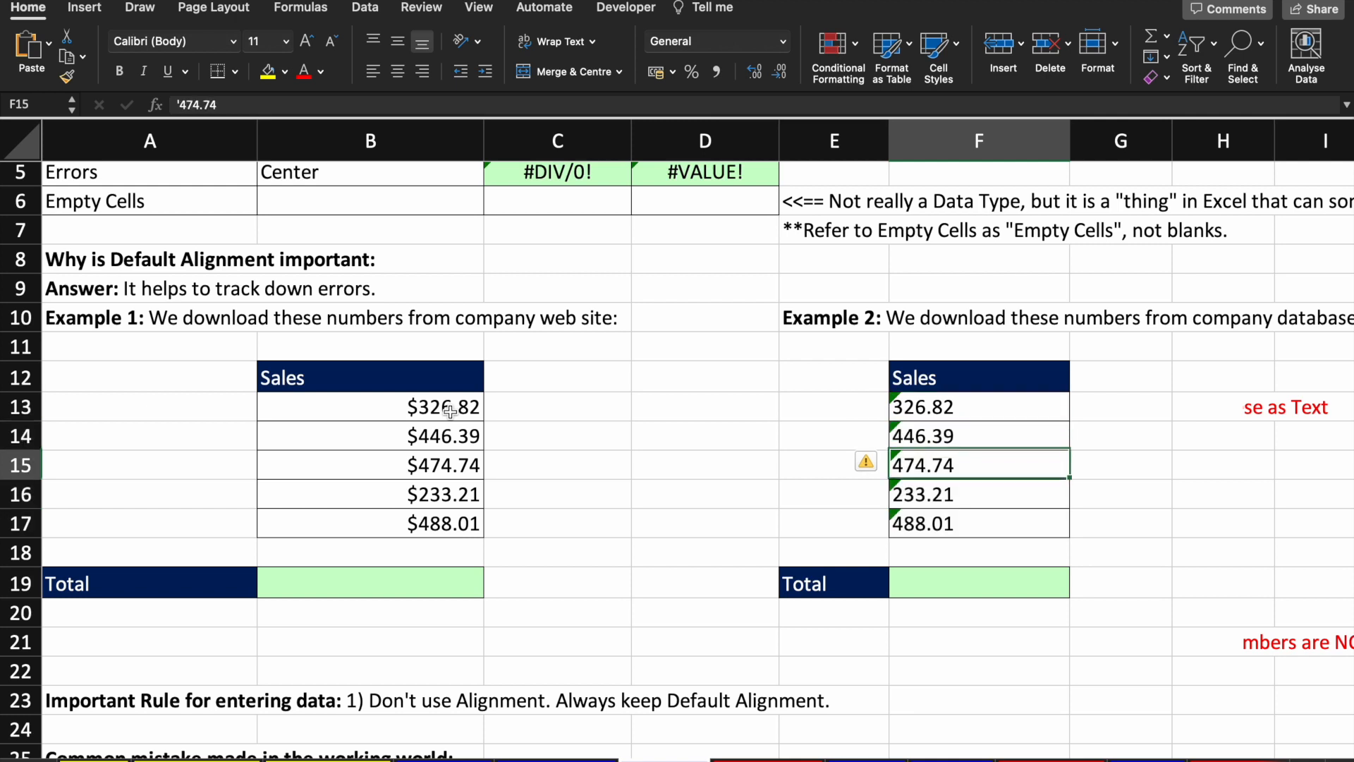
{"action": "key", "text": "Left"}
{"action": "key", "text": "Left"}
{"action": "key", "text": "Left"}
{"action": "key", "text": "Left"}
{"action": "key", "text": "Down"}
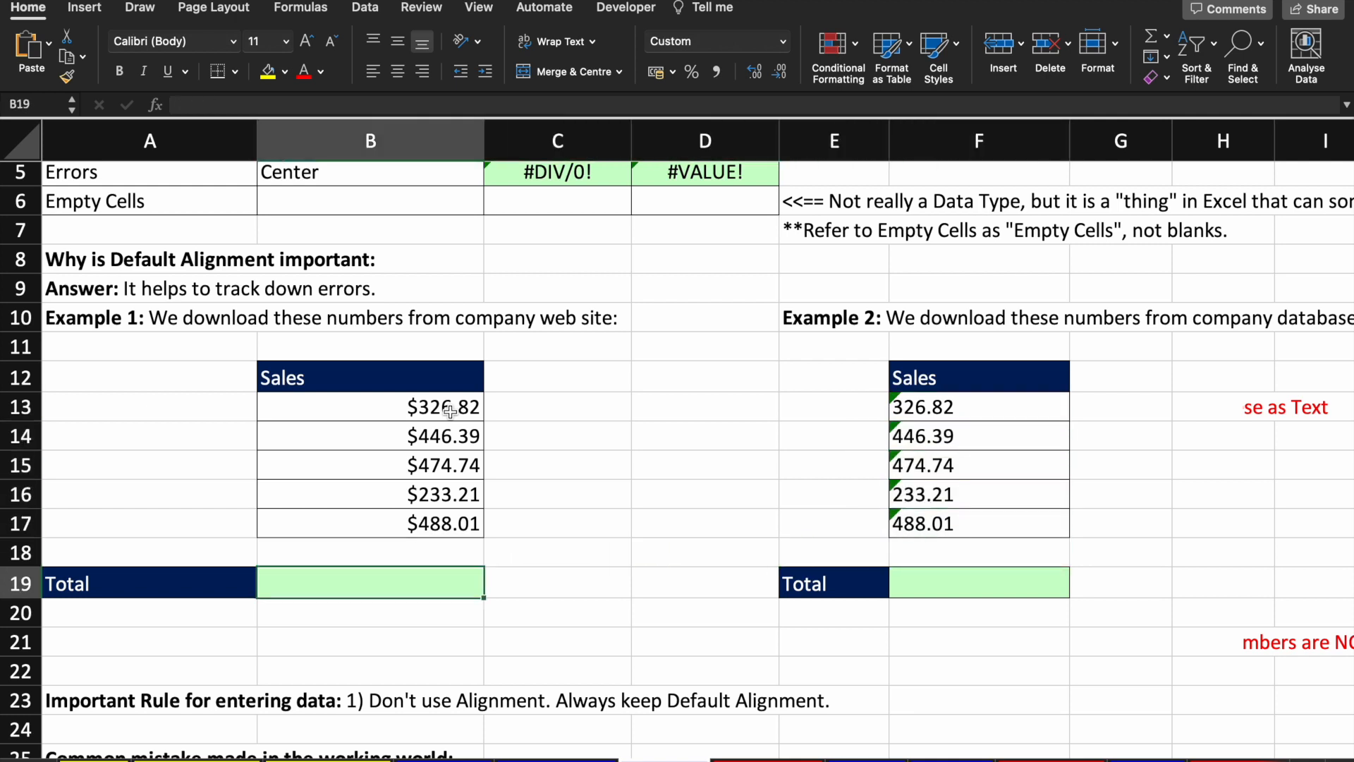
Step: Total Example 1's Sales with =SUM(B13:B17), giving $1,969.17
{"action": "type", "text": "=su"}
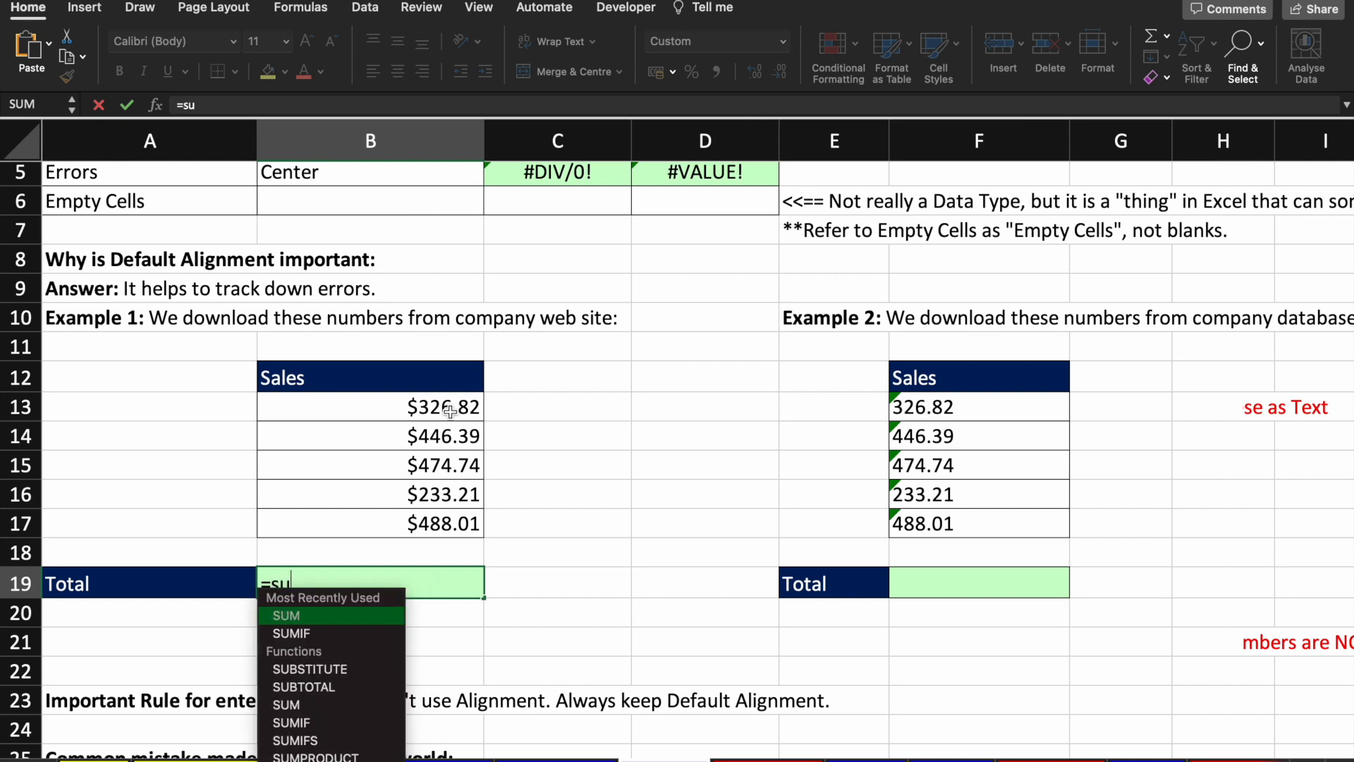
{"action": "key", "text": "Tab"}
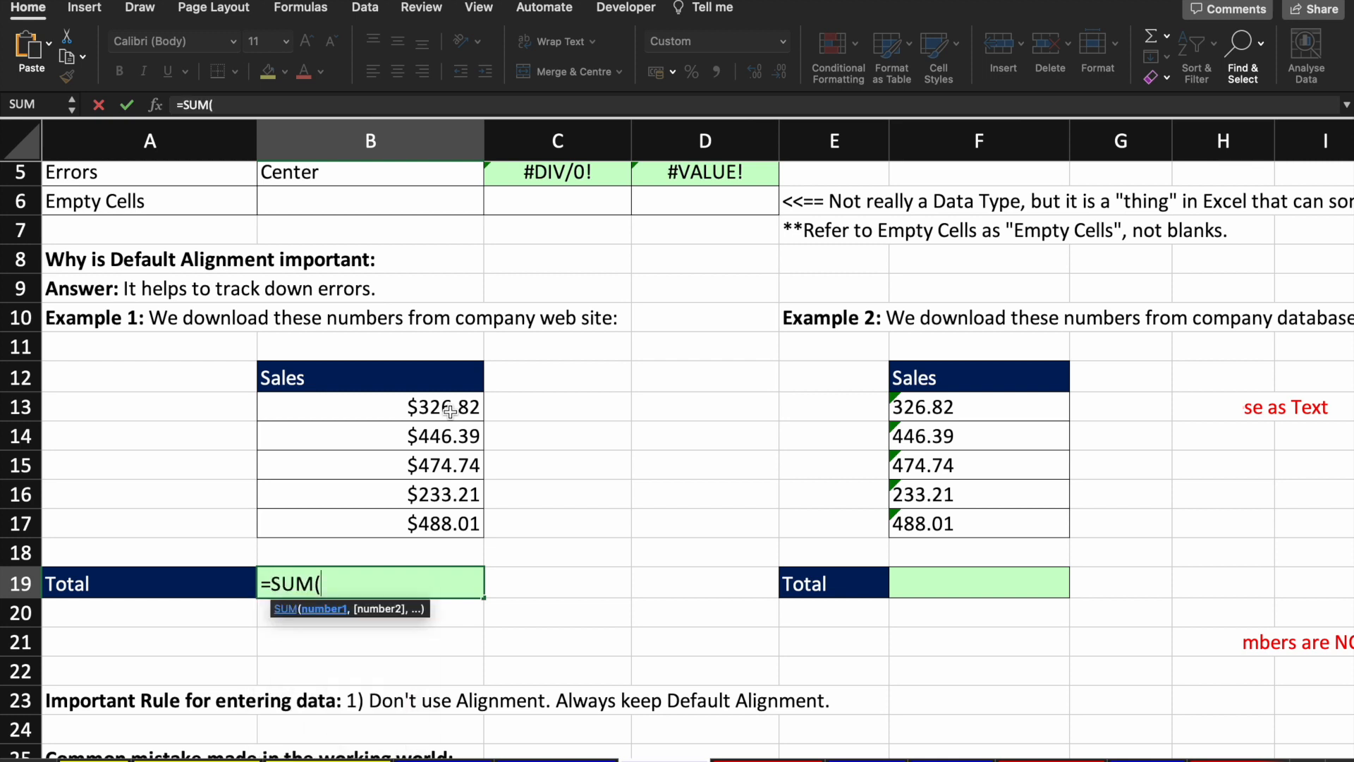
{"action": "key", "text": "Up"}
{"action": "key", "text": "Up"}
{"action": "key", "text": "shift+Up"}
{"action": "key", "text": "shift+Up"}
{"action": "key", "text": "shift+Up"}
{"action": "key", "text": "shift+Up"}
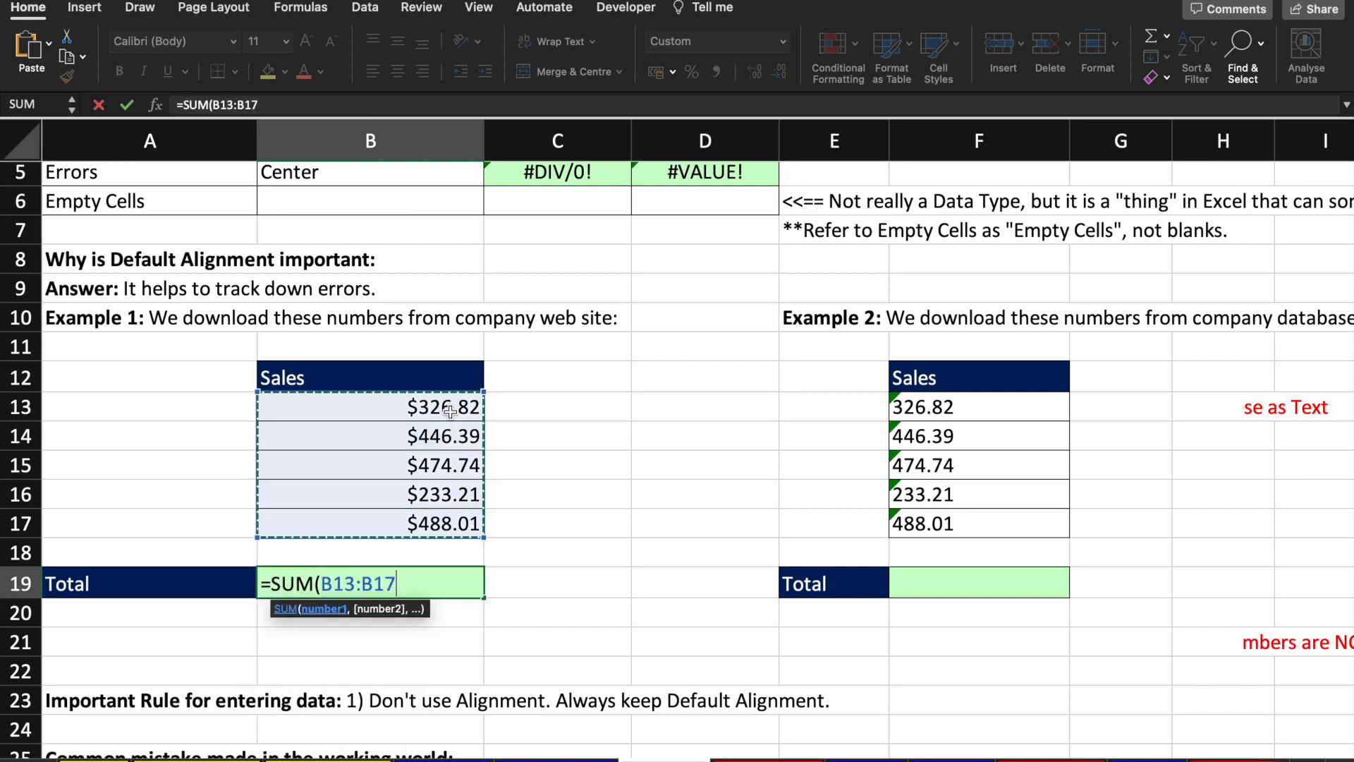
{"action": "type", "text": ")"}
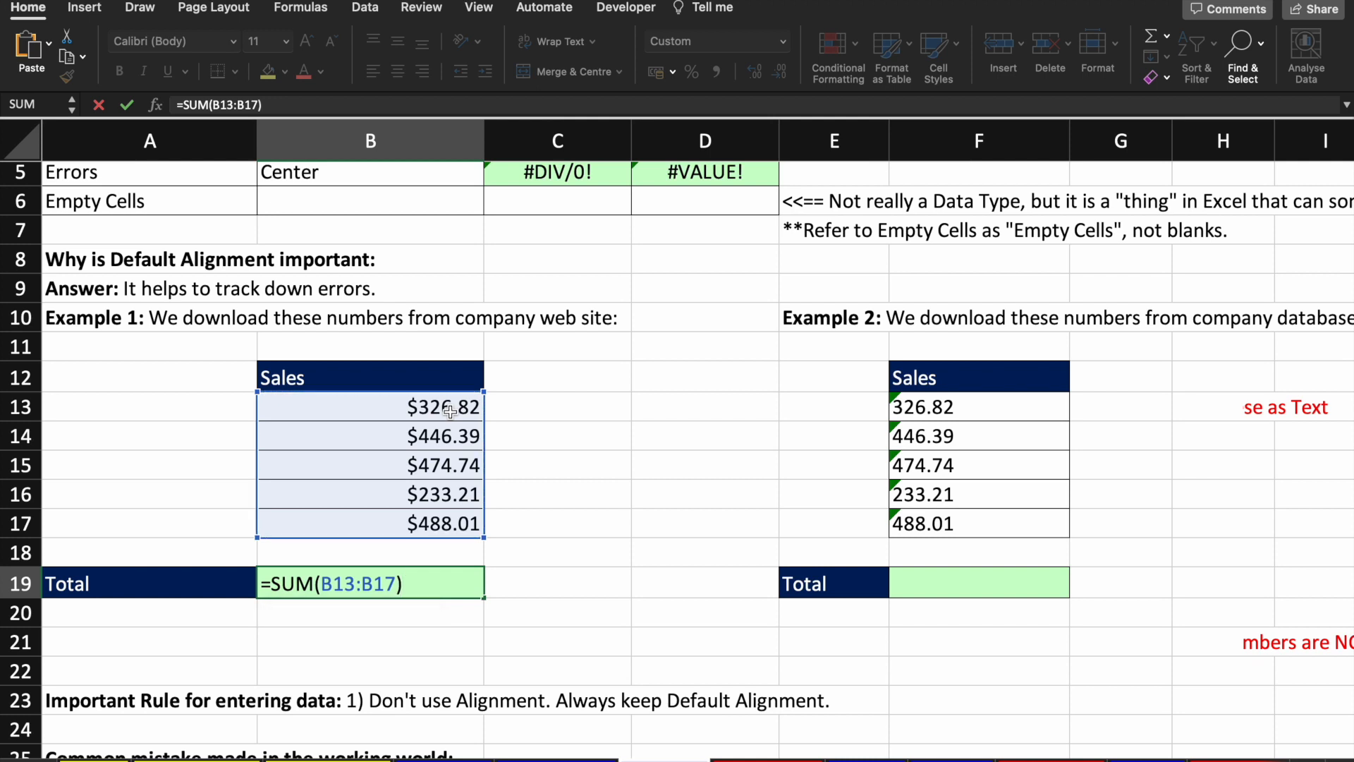
{"action": "key", "text": "Return"}
{"action": "key", "text": "Up"}
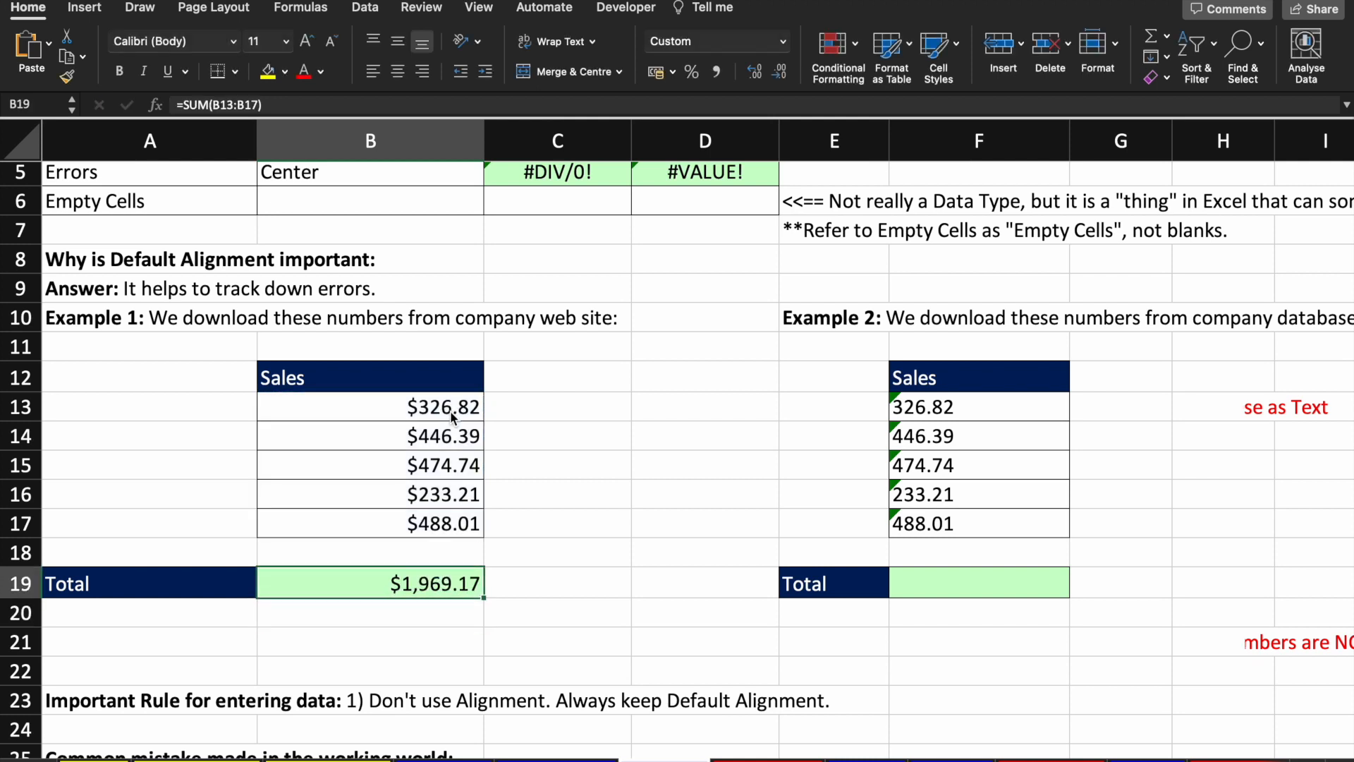
Step: Enter =SUM(F13:F17) in Example 2's Total cell
{"action": "key", "text": "Right"}
{"action": "key", "text": "Right"}
{"action": "key", "text": "Right"}
{"action": "key", "text": "Right"}
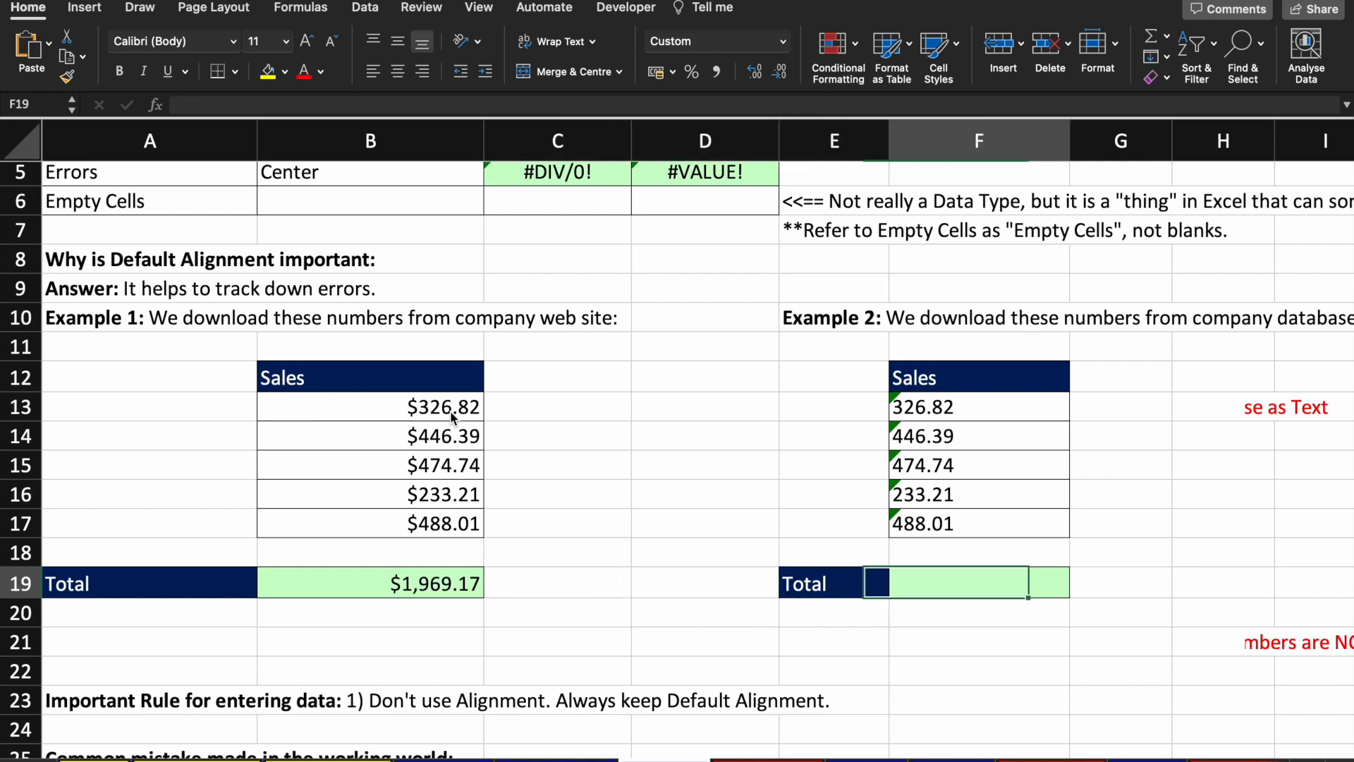
{"action": "type", "text": "=sum"}
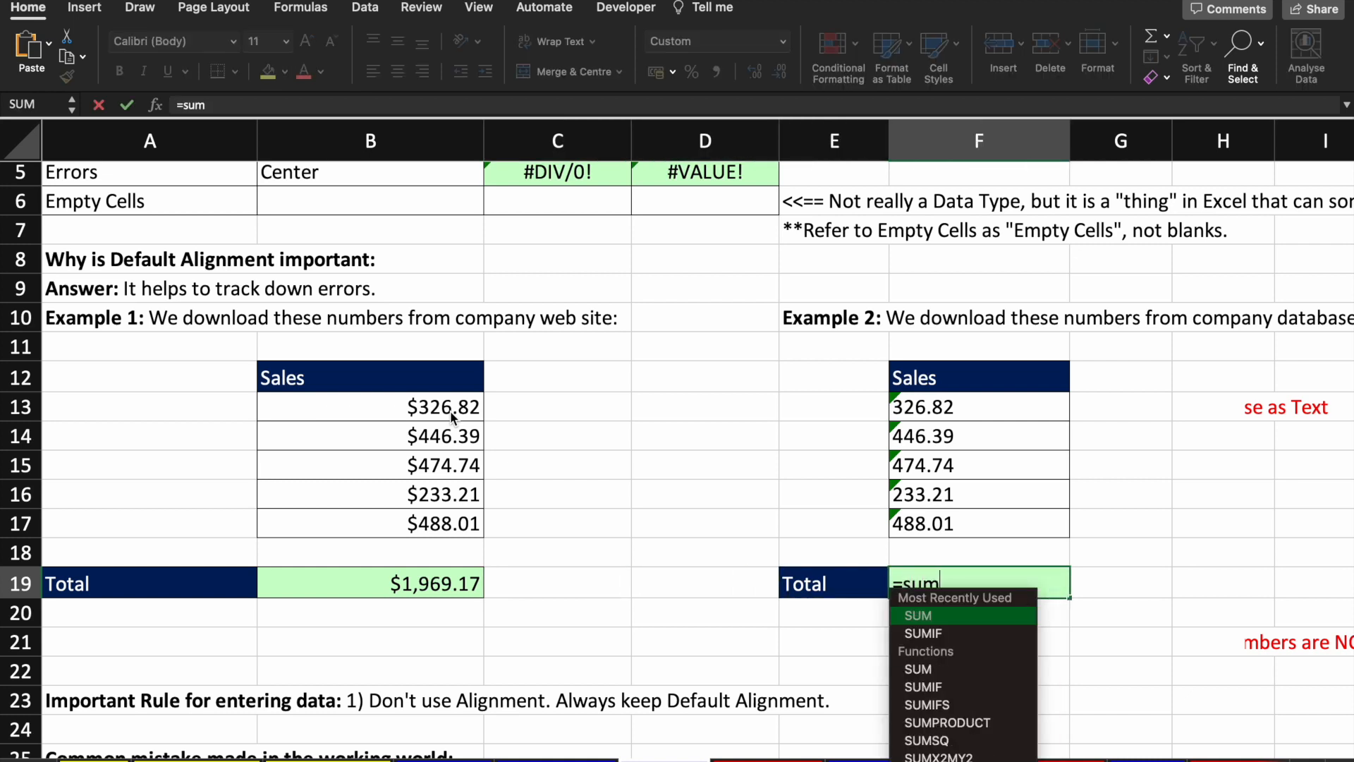
{"action": "key", "text": "Tab"}
{"action": "key", "text": "Up"}
{"action": "key", "text": "Up"}
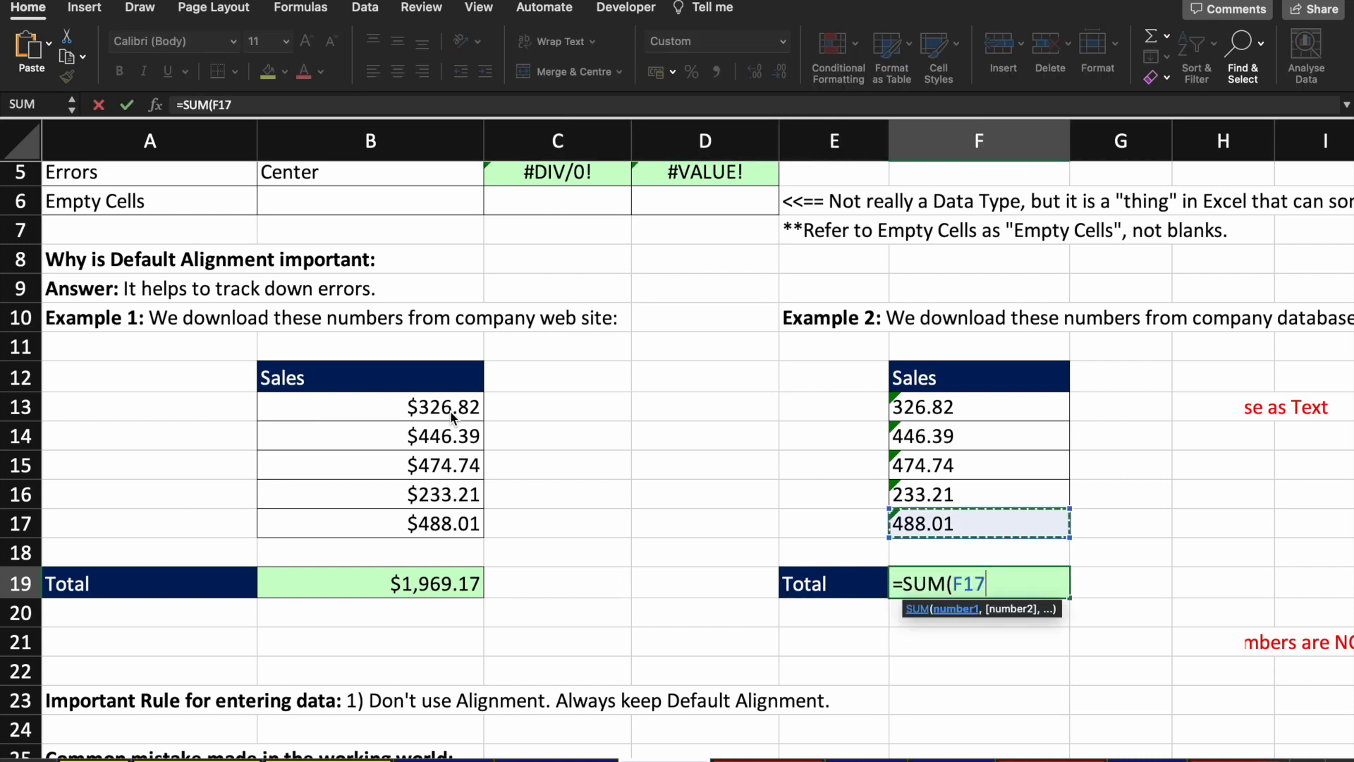
{"action": "key", "text": "shift+Up"}
{"action": "key", "text": "shift+Up"}
{"action": "key", "text": "shift+Up"}
{"action": "key", "text": "shift+Up"}
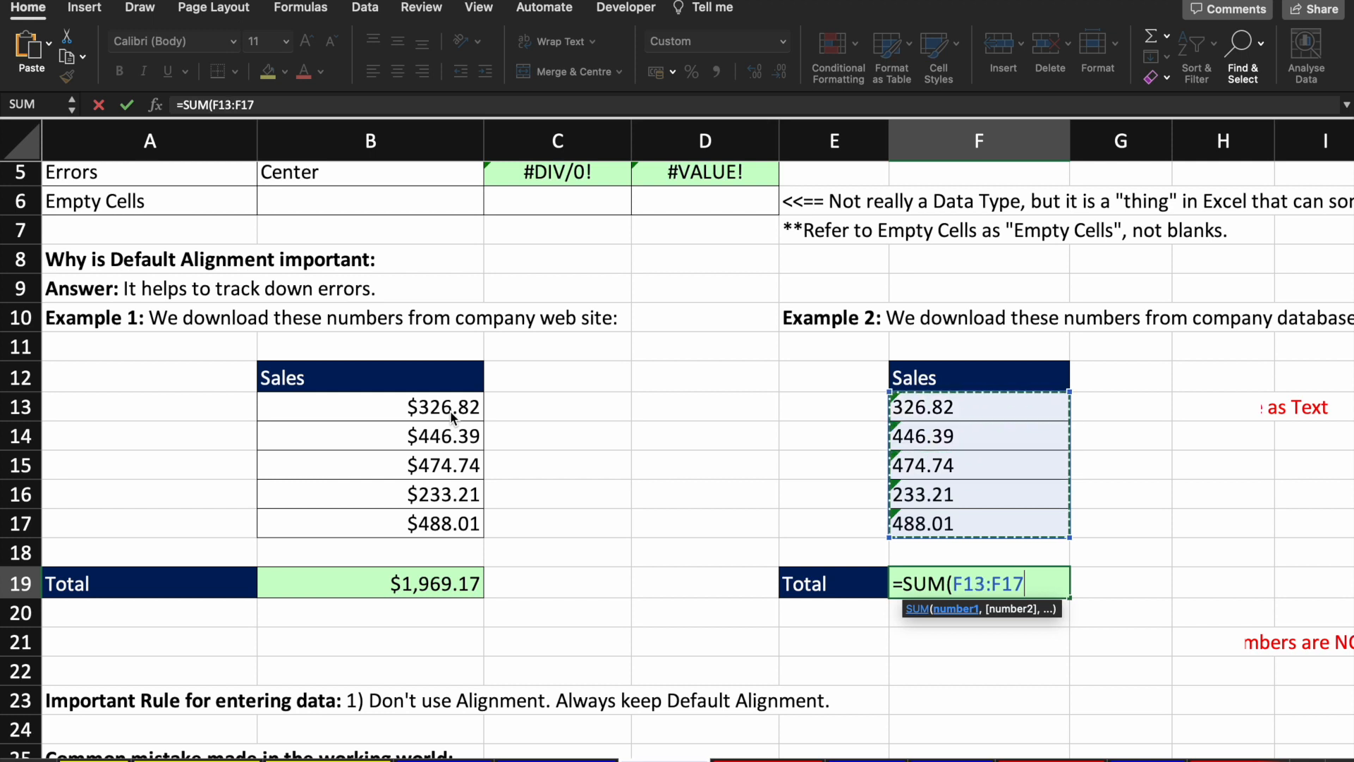
{"action": "type", "text": ")"}
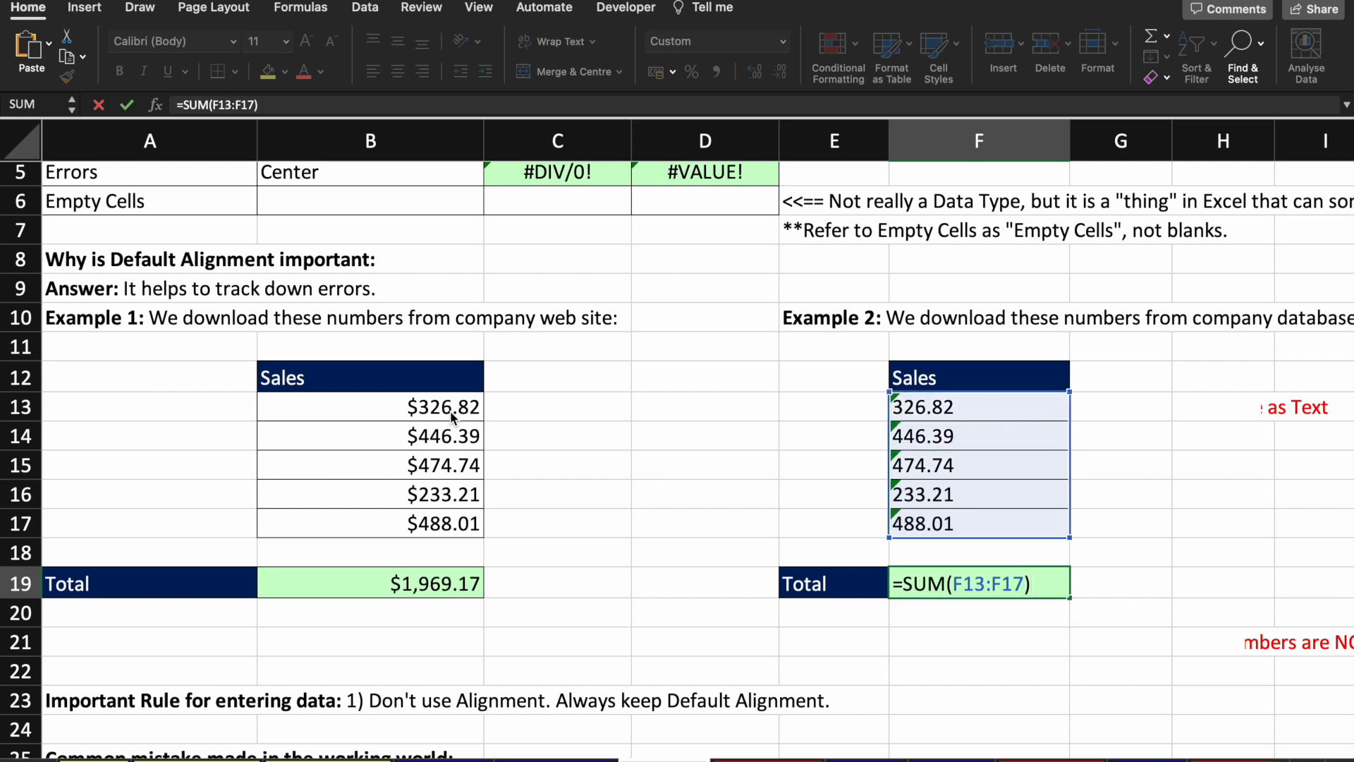
{"action": "key", "text": "Return"}
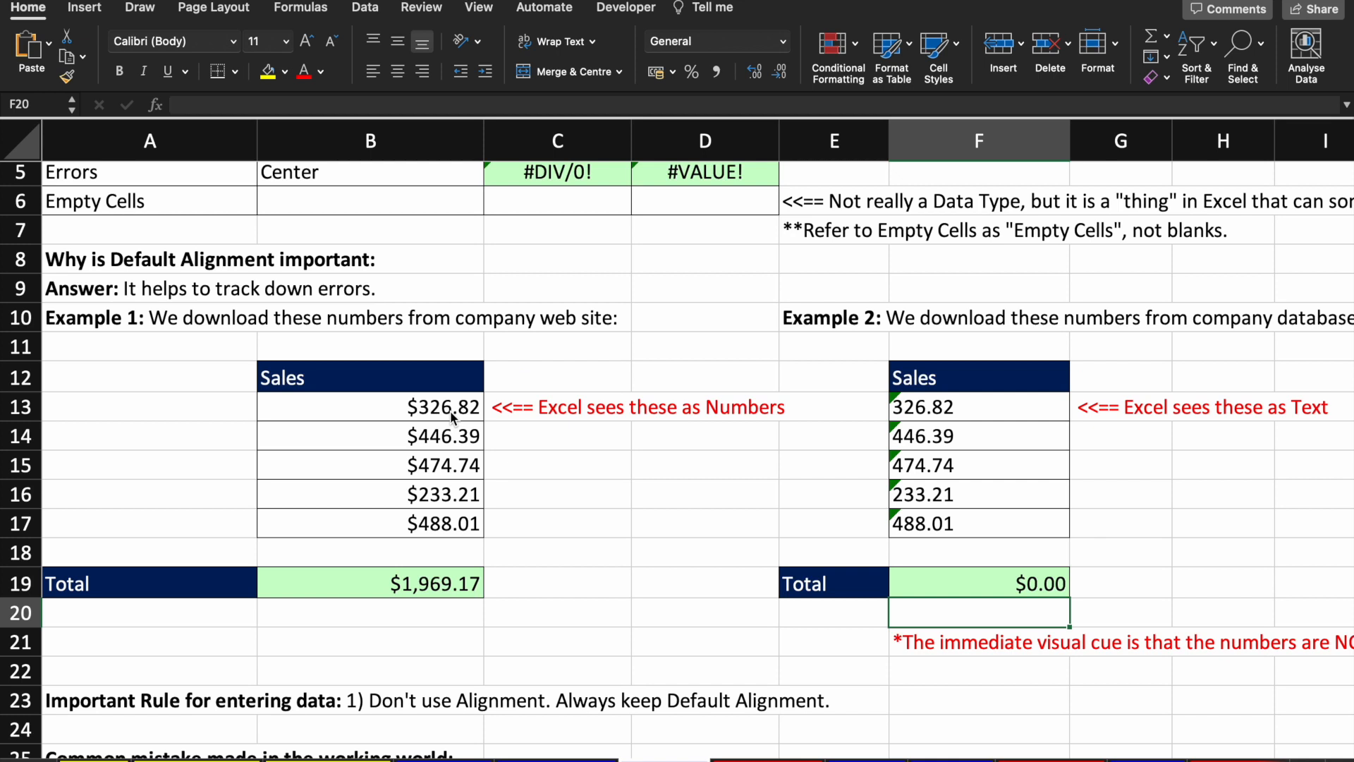
Step: Compare the number-stored Example 1 figures with the text-stored Example 2 figures and total
{"action": "left_click", "coordinate": [565, 410]}
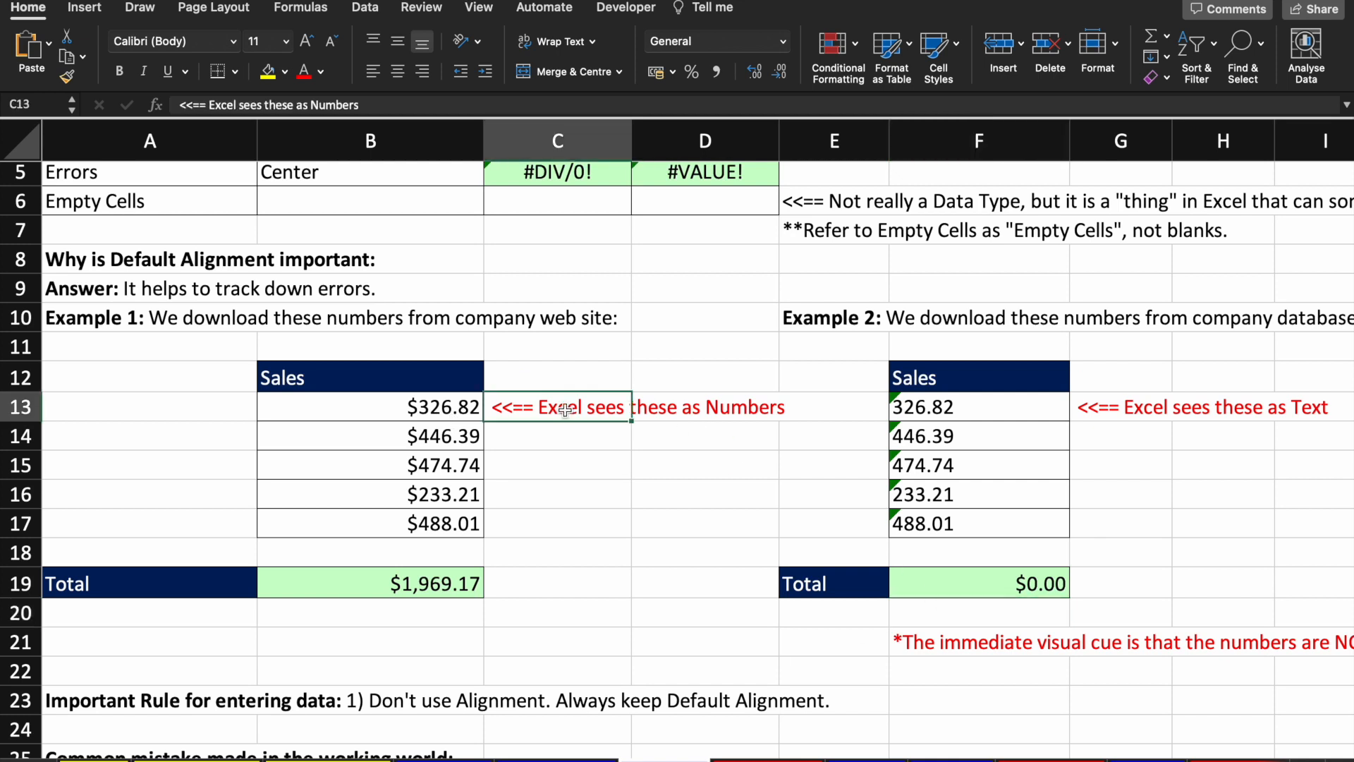
{"action": "left_click", "coordinate": [452, 464]}
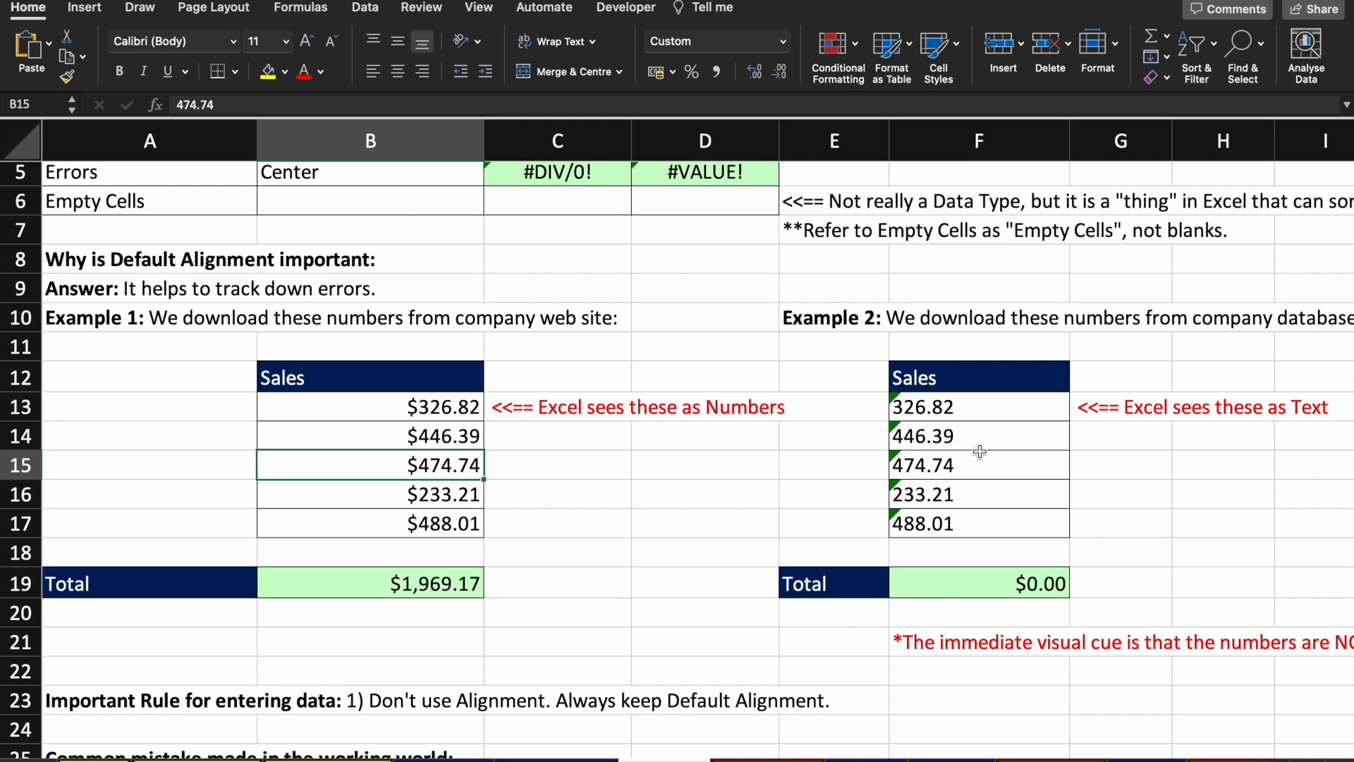
{"action": "left_click", "coordinate": [999, 402]}
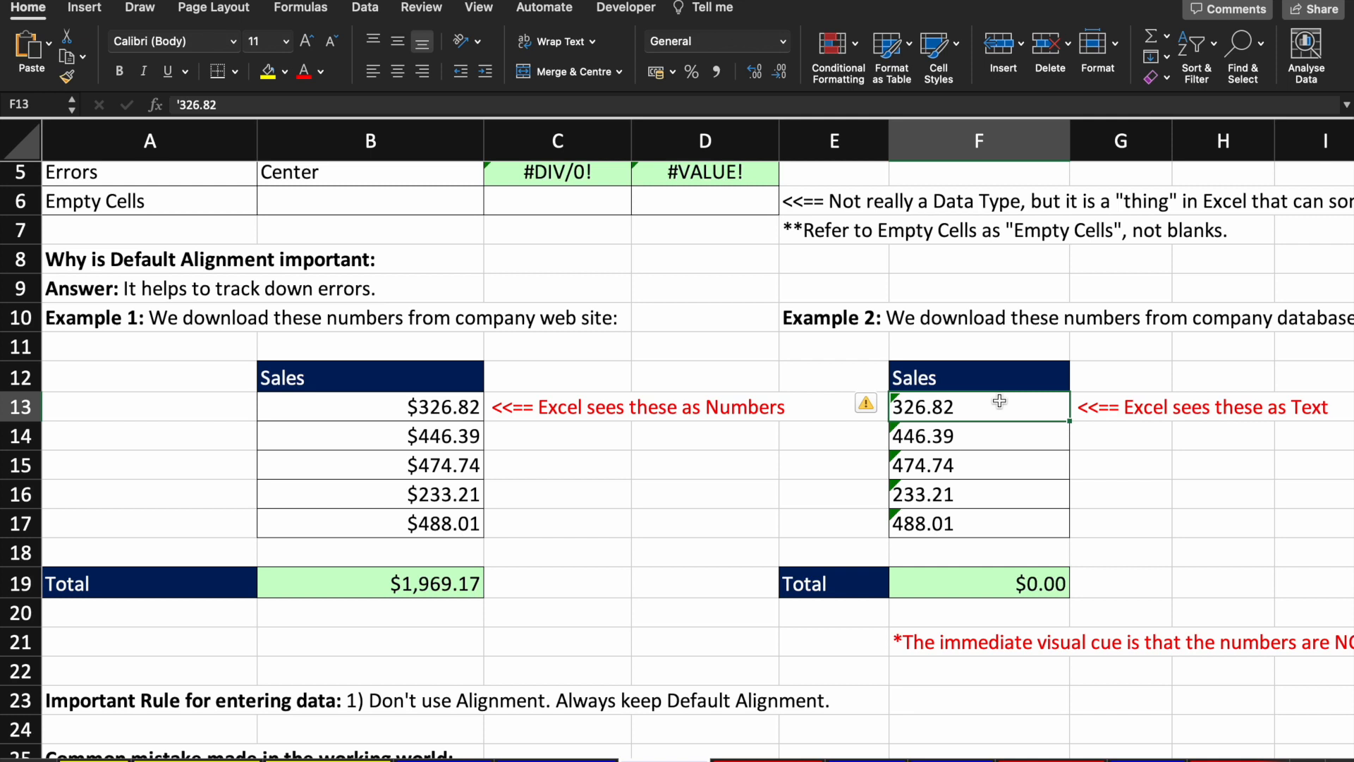
{"action": "key", "text": "Down"}
{"action": "key", "text": "Down"}
{"action": "key", "text": "Down"}
{"action": "key", "text": "Down"}
{"action": "key", "text": "Down"}
{"action": "key", "text": "Down"}
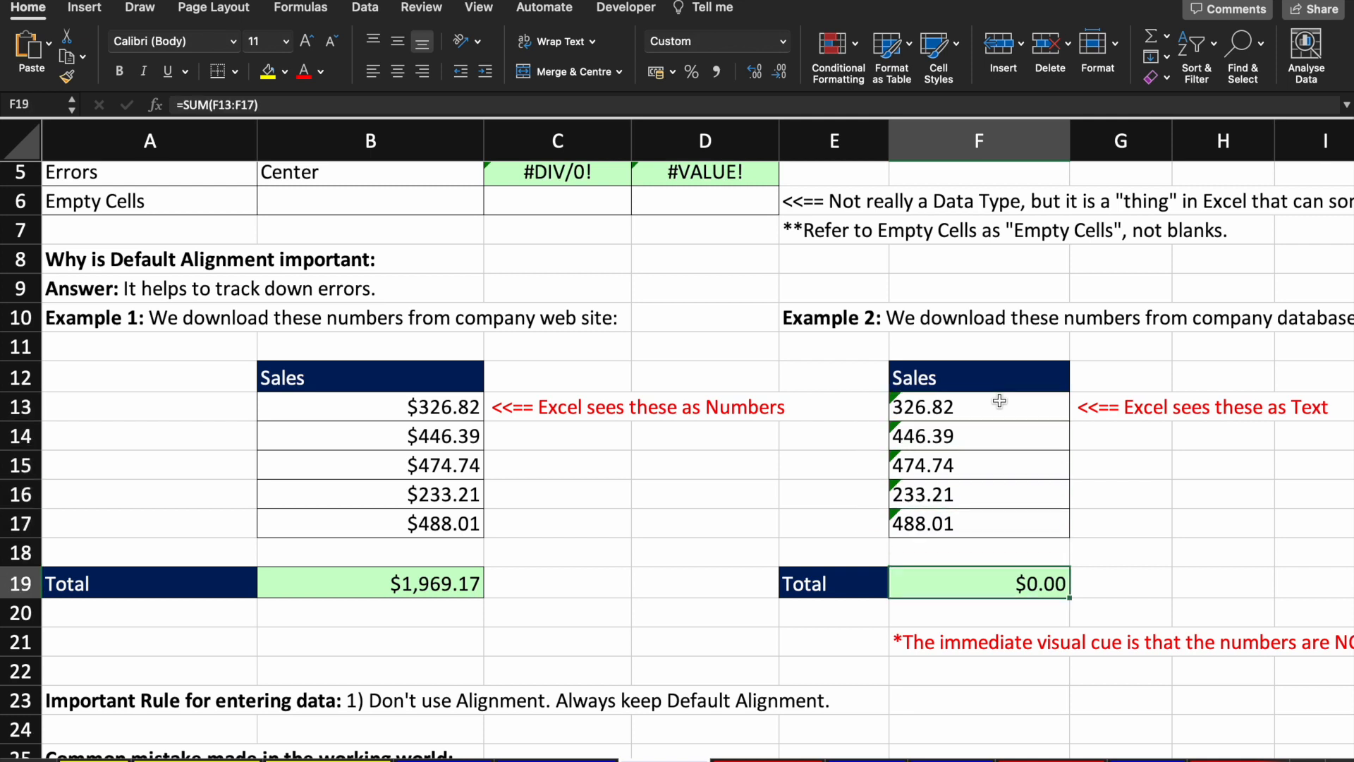
{"action": "key", "text": "Up"}
{"action": "key", "text": "Up"}
{"action": "key", "text": "Up"}
{"action": "key", "text": "Up"}
{"action": "key", "text": "Up"}
{"action": "key", "text": "Up"}
{"action": "key", "text": "Down"}
{"action": "key", "text": "Down"}
{"action": "key", "text": "Up"}
{"action": "key", "text": "Up"}
Step: Check more figures, including text-stored 233.21, then scroll down to the Common mistake table
{"action": "scroll", "coordinate": [999, 401], "scroll_direction": "up", "scroll_amount": 5}
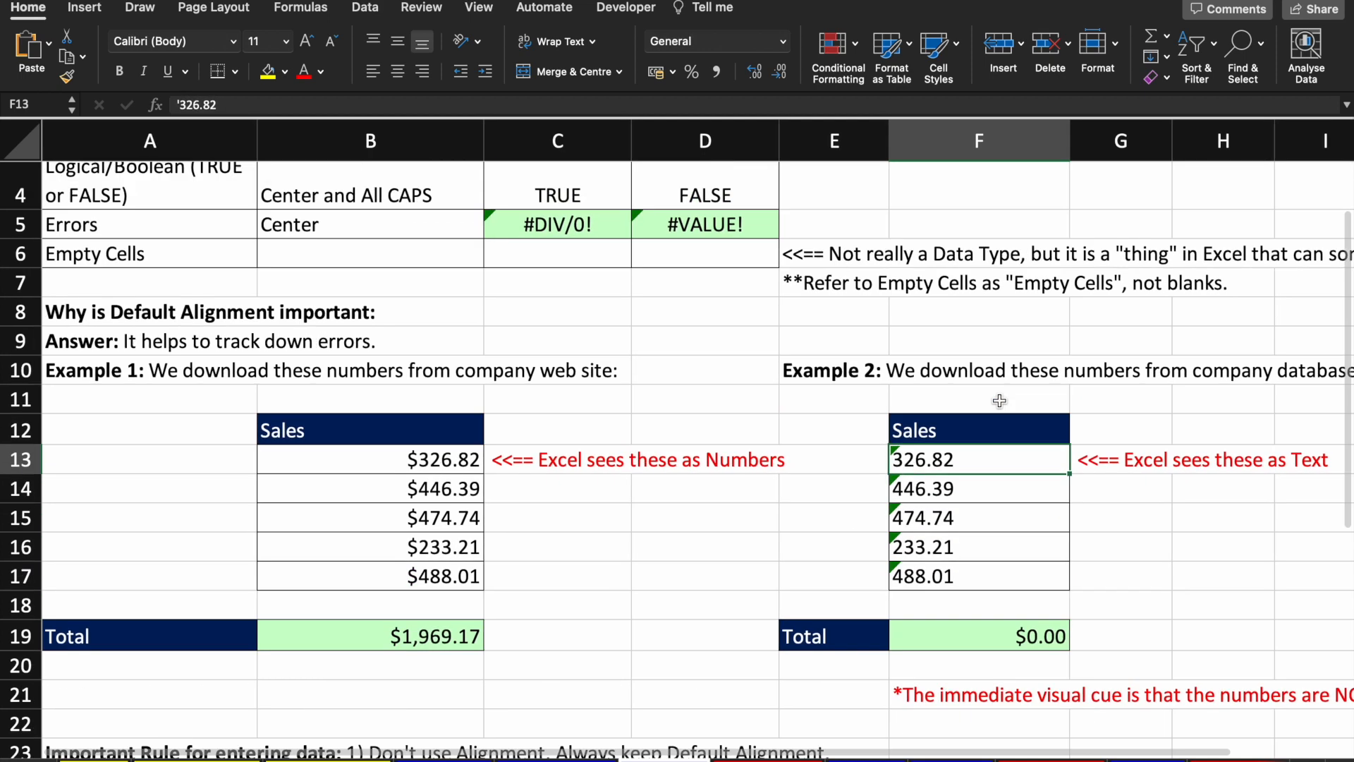
{"action": "scroll", "coordinate": [999, 401], "scroll_direction": "down", "scroll_amount": 3}
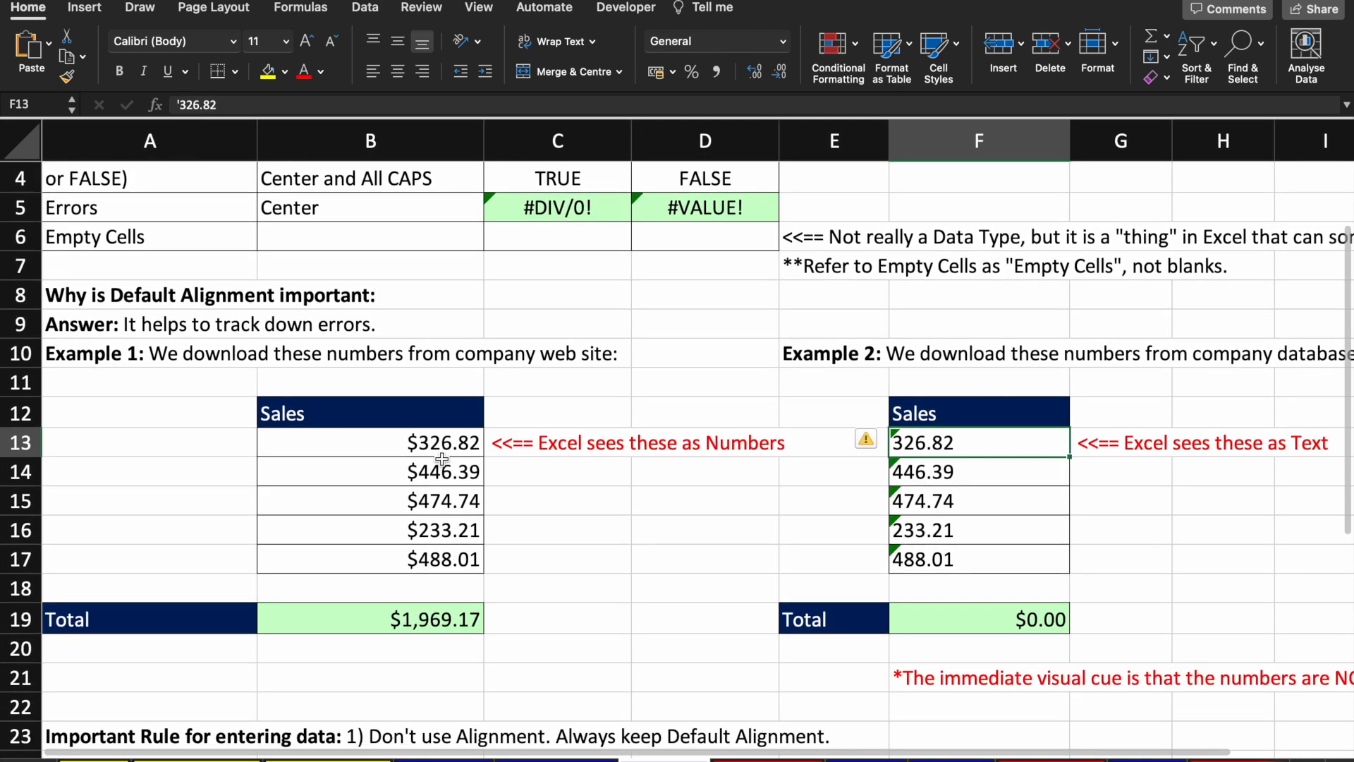
{"action": "left_click", "coordinate": [441, 459]}
{"action": "scroll", "coordinate": [846, 442], "scroll_direction": "down", "scroll_amount": 3}
{"action": "left_click", "coordinate": [966, 452]}
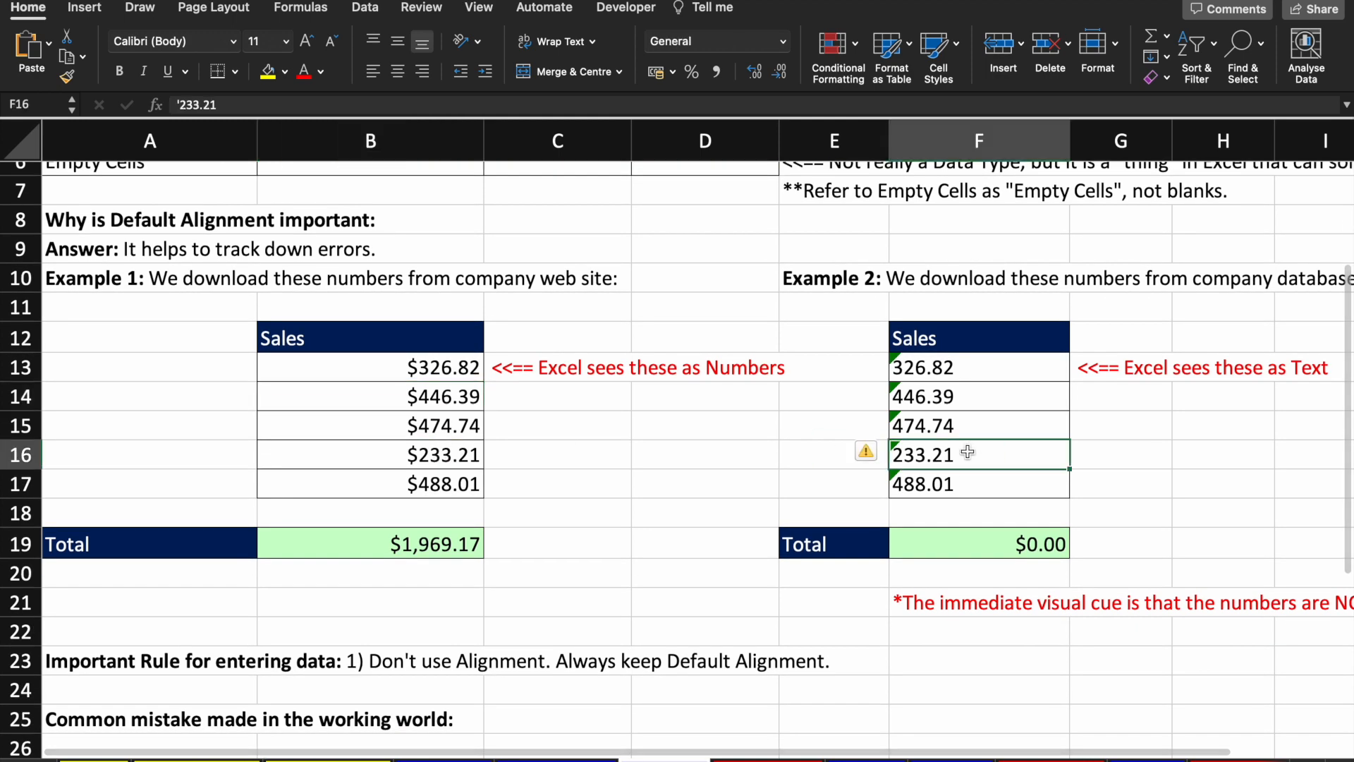
{"action": "scroll", "coordinate": [967, 452], "scroll_direction": "down", "scroll_amount": 2}
{"action": "scroll", "coordinate": [967, 451], "scroll_direction": "down", "scroll_amount": 10}
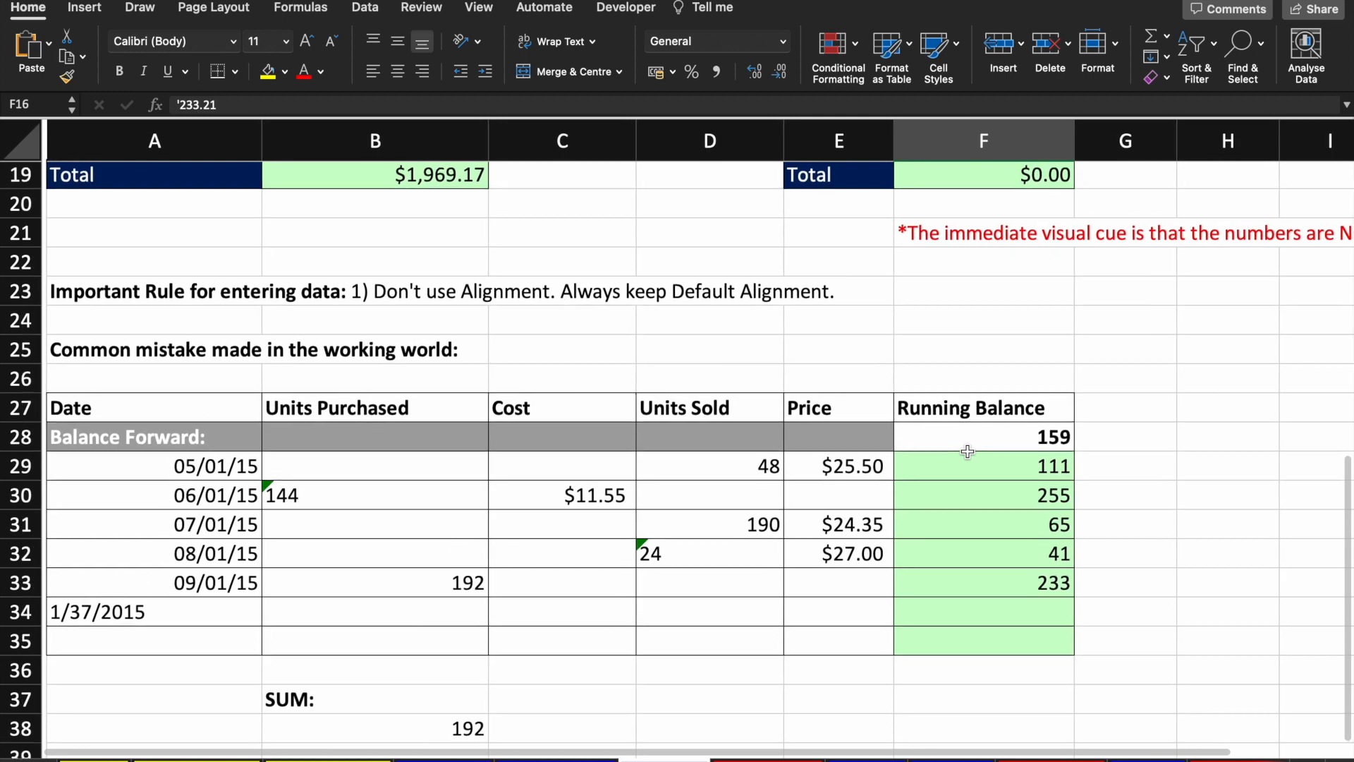
{"action": "scroll", "coordinate": [755, 534], "scroll_direction": "down", "scroll_amount": 2}
{"action": "left_click", "coordinate": [188, 415]}
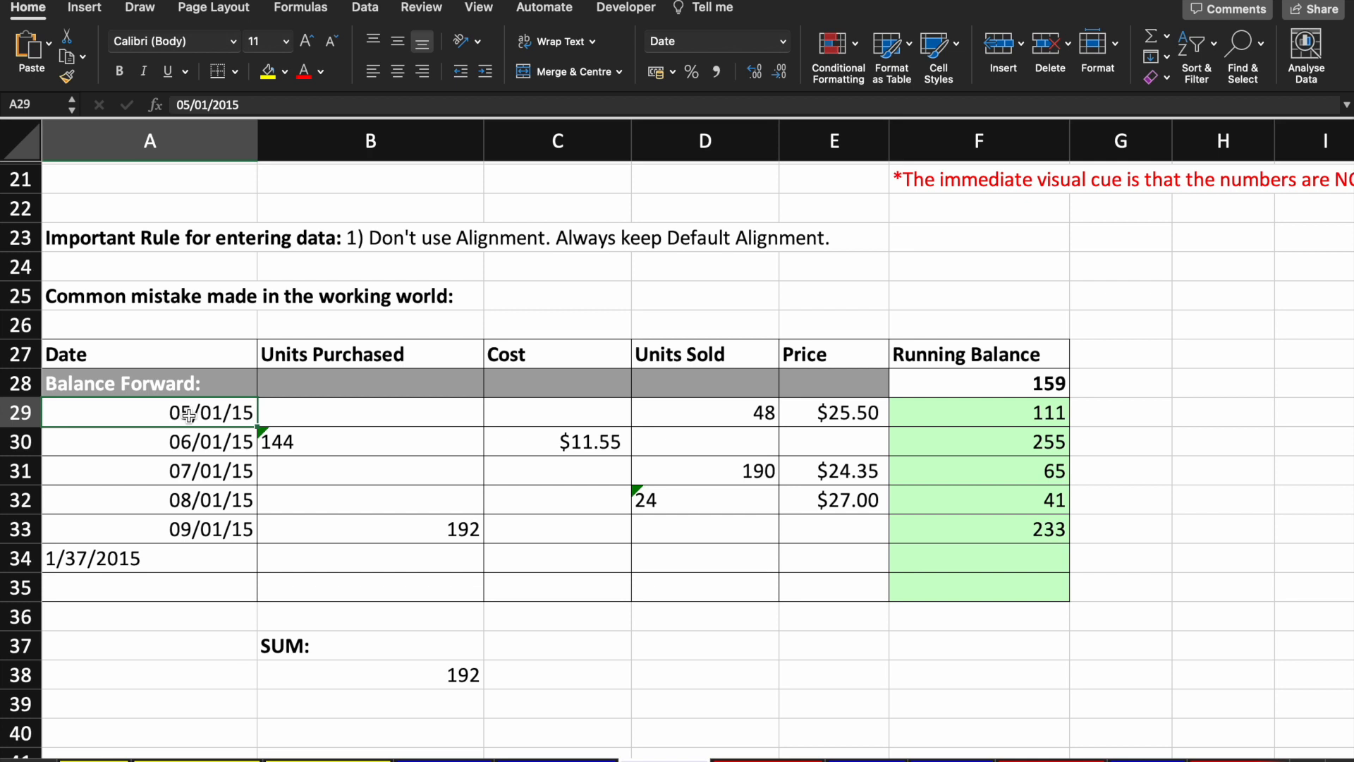
{"action": "left_click", "coordinate": [204, 523]}
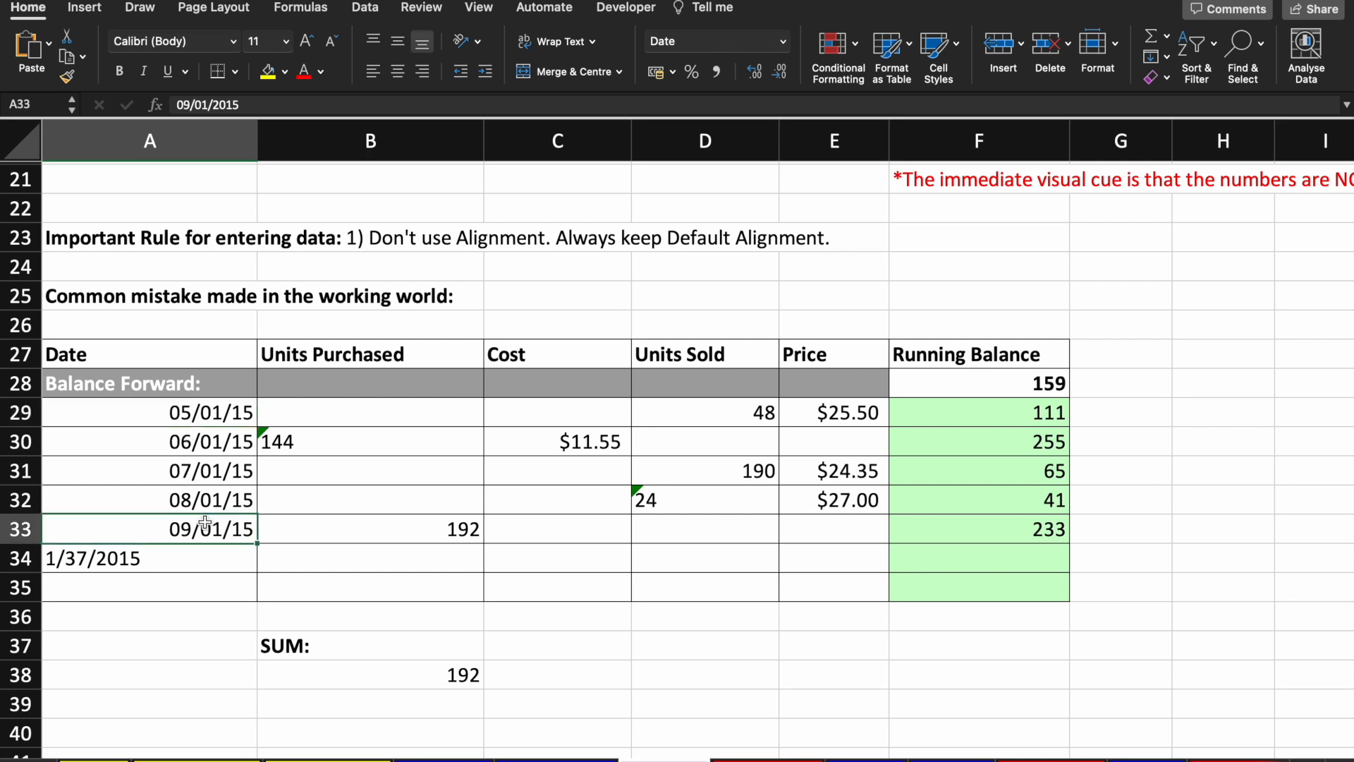
{"action": "key", "text": "shift+Up"}
{"action": "key", "text": "shift+Up"}
{"action": "key", "text": "shift+Up"}
{"action": "key", "text": "shift+Up"}
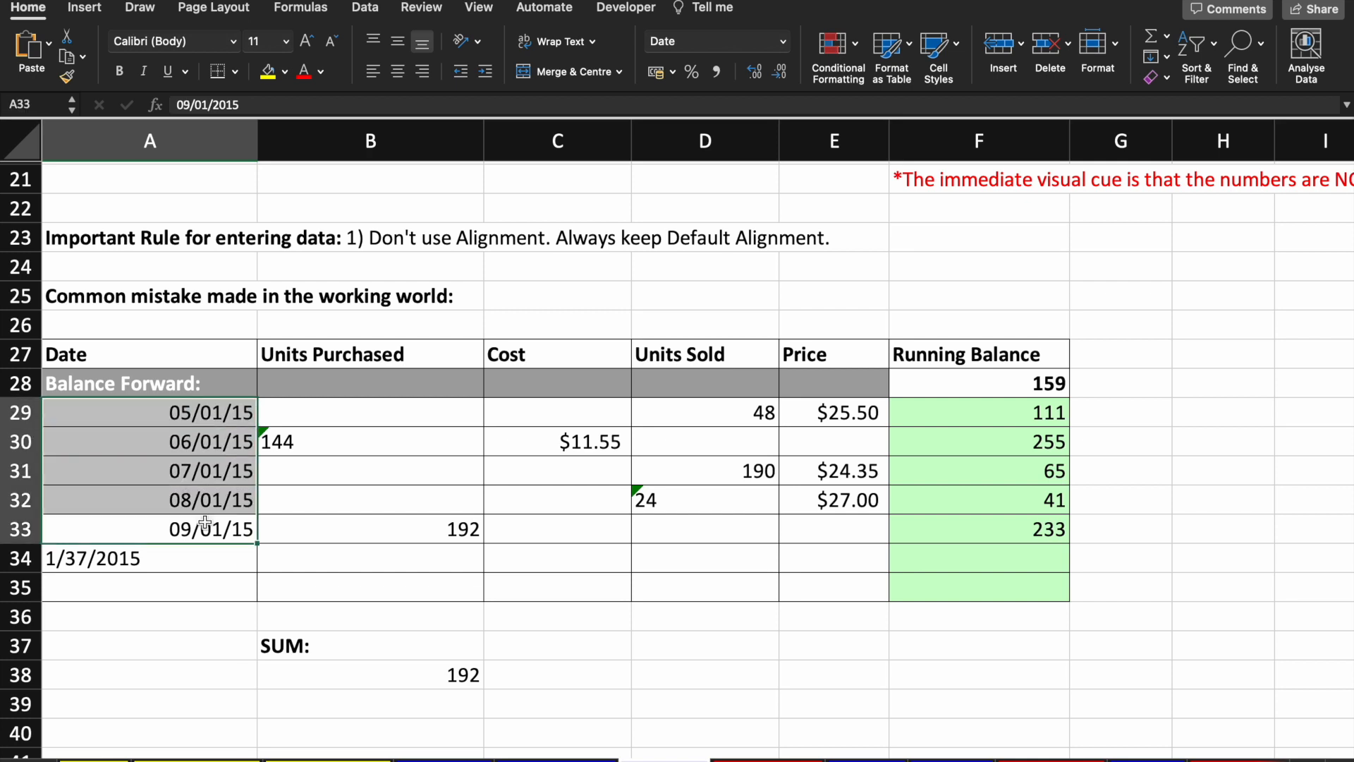
{"action": "left_click", "coordinate": [204, 554]}
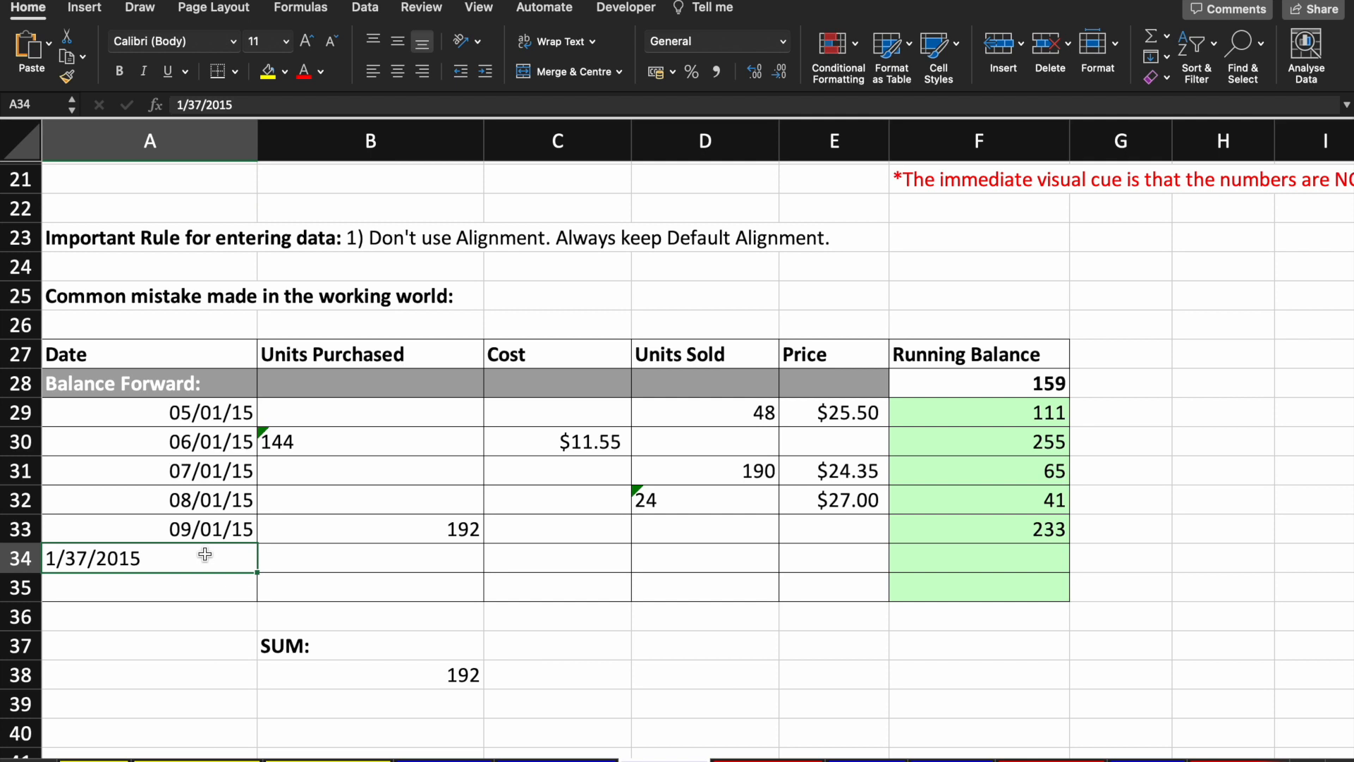
Step: Delete the stray 7 in A34 so 1/37/2015 becomes 1/3/2015
{"action": "double_click", "coordinate": [86, 558]}
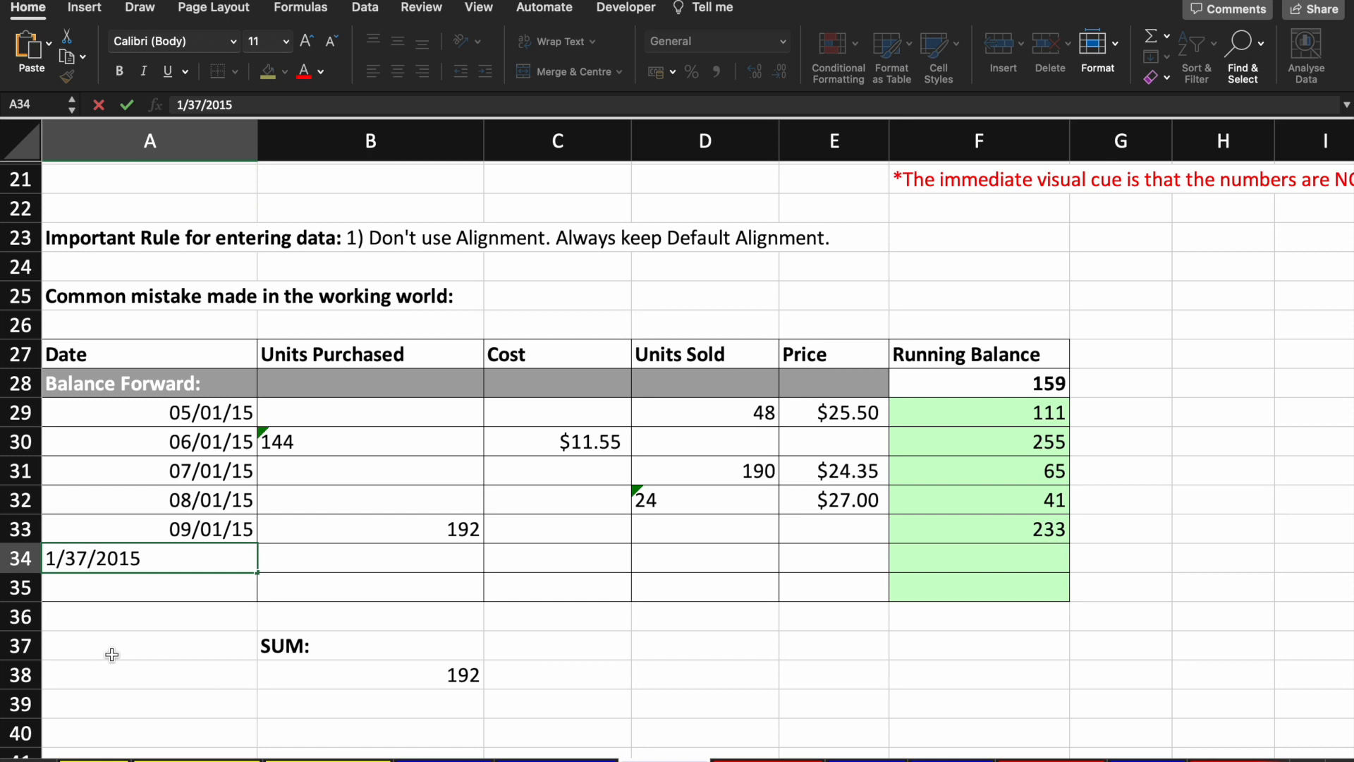
{"action": "key", "text": "BackSpace"}
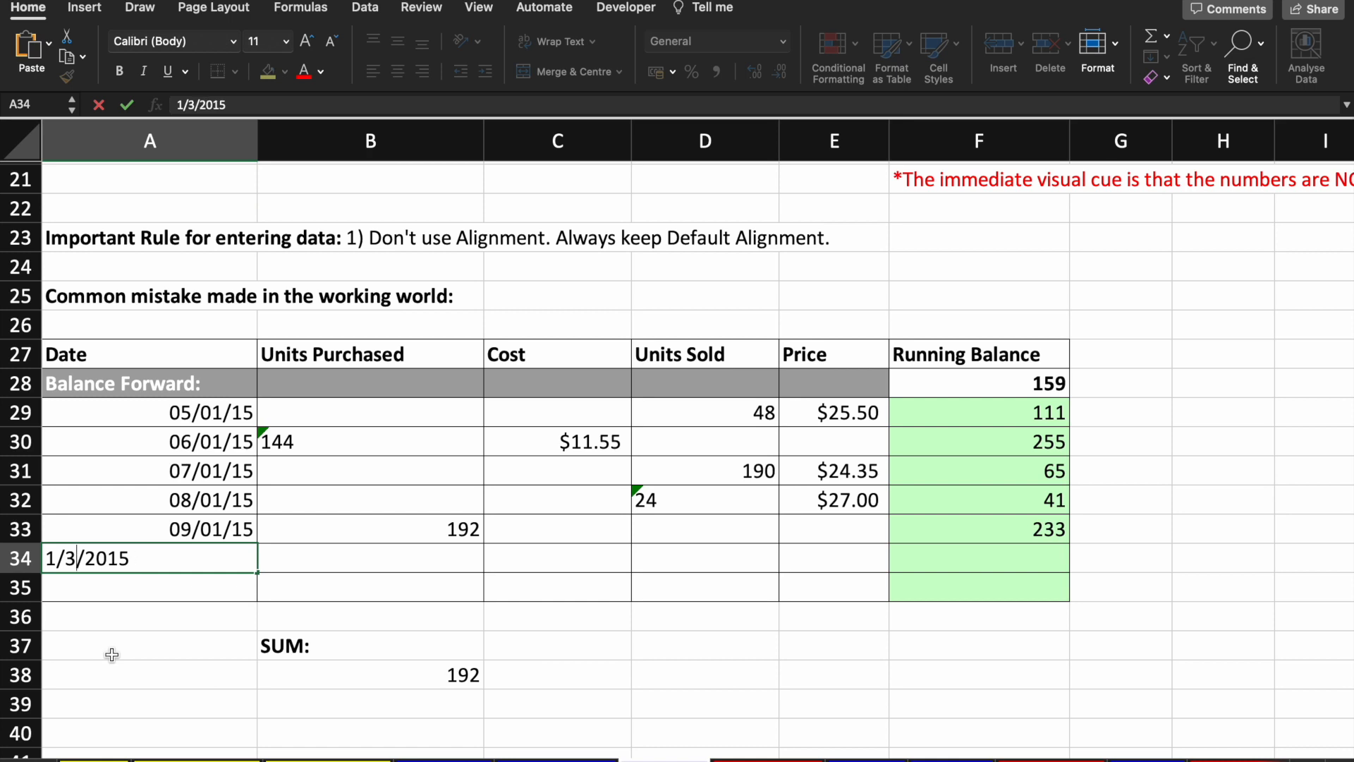
{"action": "key", "text": "Return"}
{"action": "key", "text": "Up"}
{"action": "key", "text": "Up"}
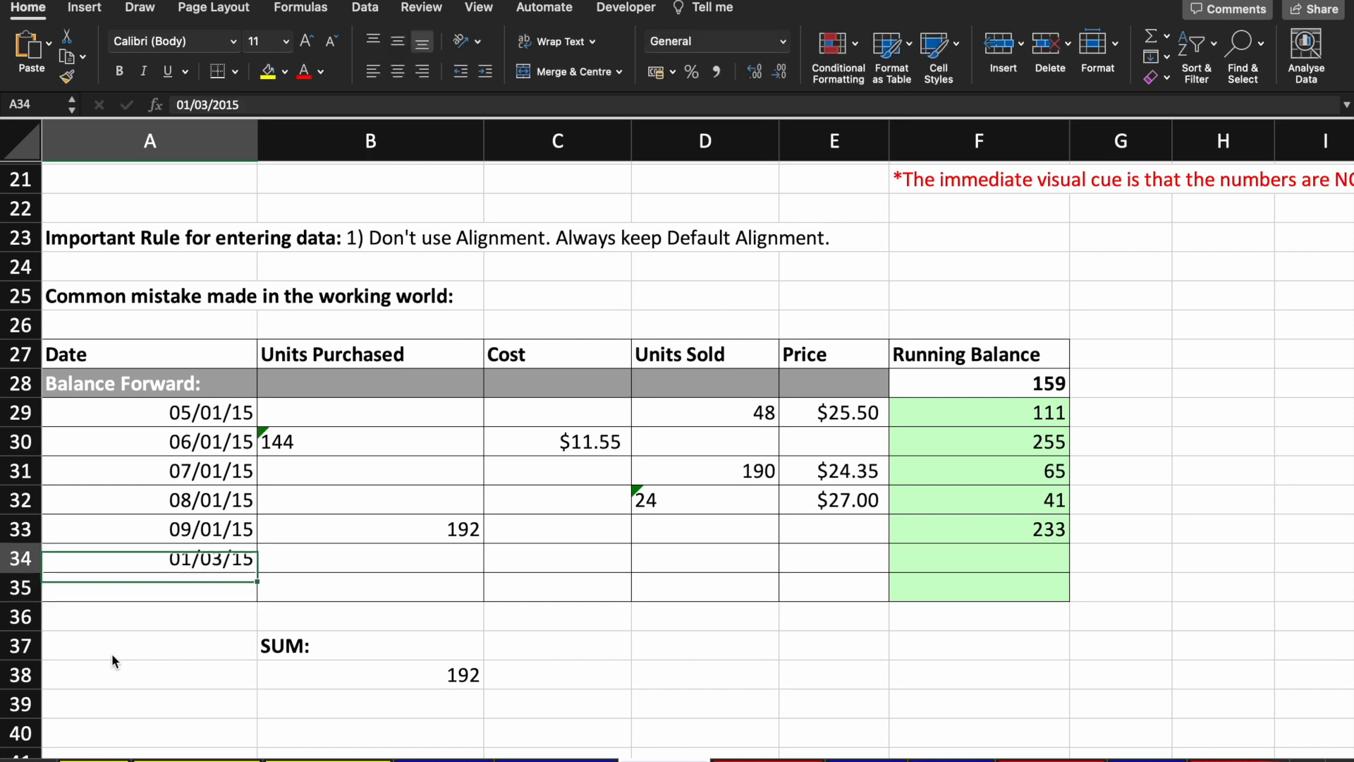
{"action": "key", "text": "Up"}
{"action": "key", "text": "Up"}
{"action": "key", "text": "Up"}
{"action": "key", "text": "Up"}
{"action": "key", "text": "Down"}
{"action": "key", "text": "Down"}
{"action": "key", "text": "Down"}
{"action": "key", "text": "Down"}
{"action": "key", "text": "Down"}
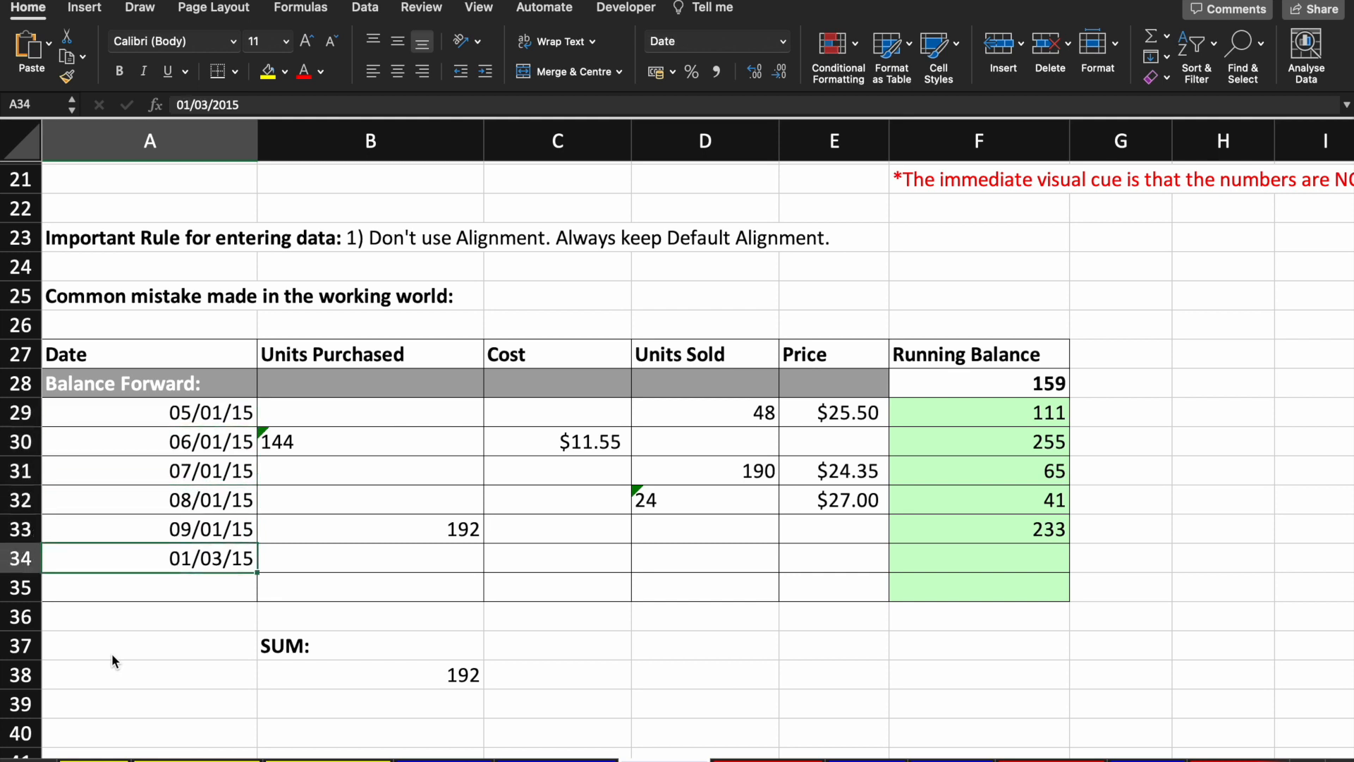
Step: Undo the date fix so A34 shows 1/37/2015 again
{"action": "left_click", "coordinate": [209, 104]}
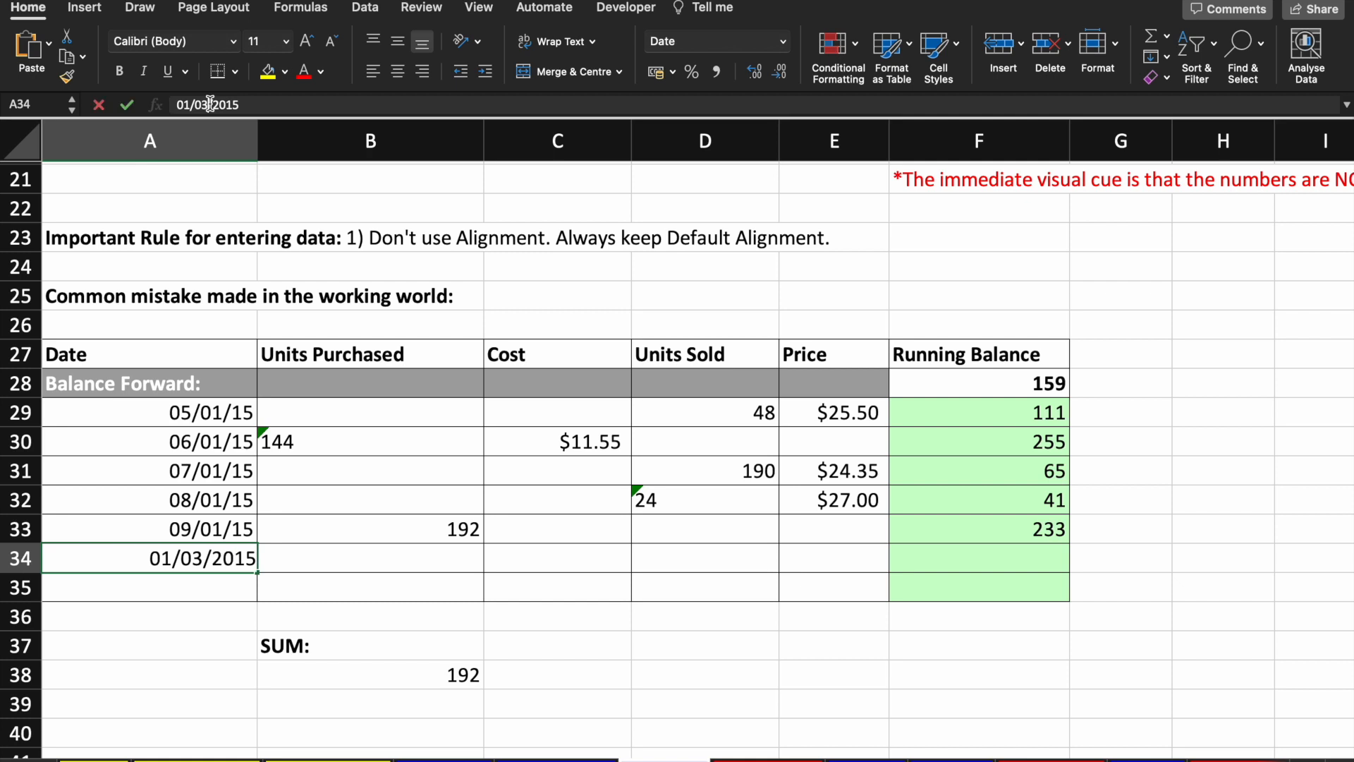
{"action": "key", "text": "BackSpace"}
{"action": "key", "text": "BackSpace"}
{"action": "type", "text": "37"}
{"action": "key", "text": "Escape"}
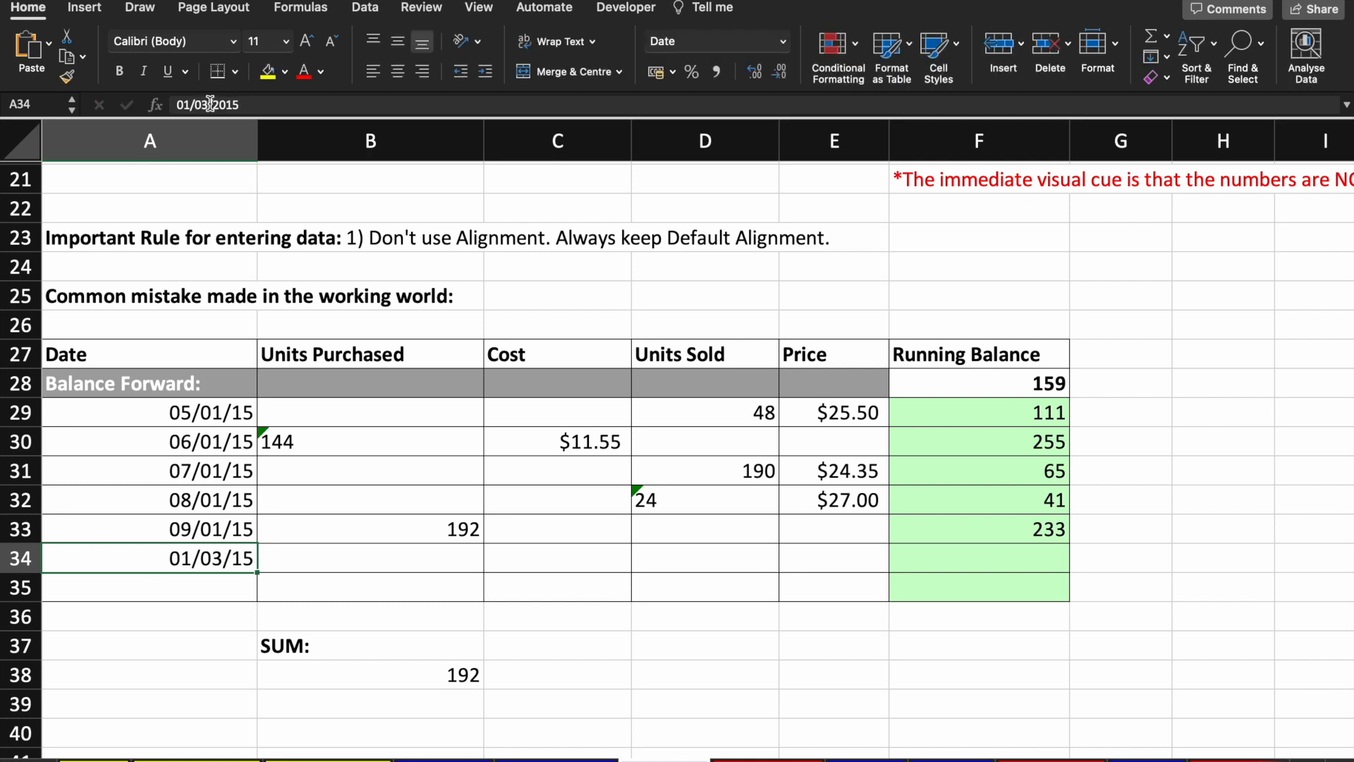
{"action": "left_click", "coordinate": [483, 474]}
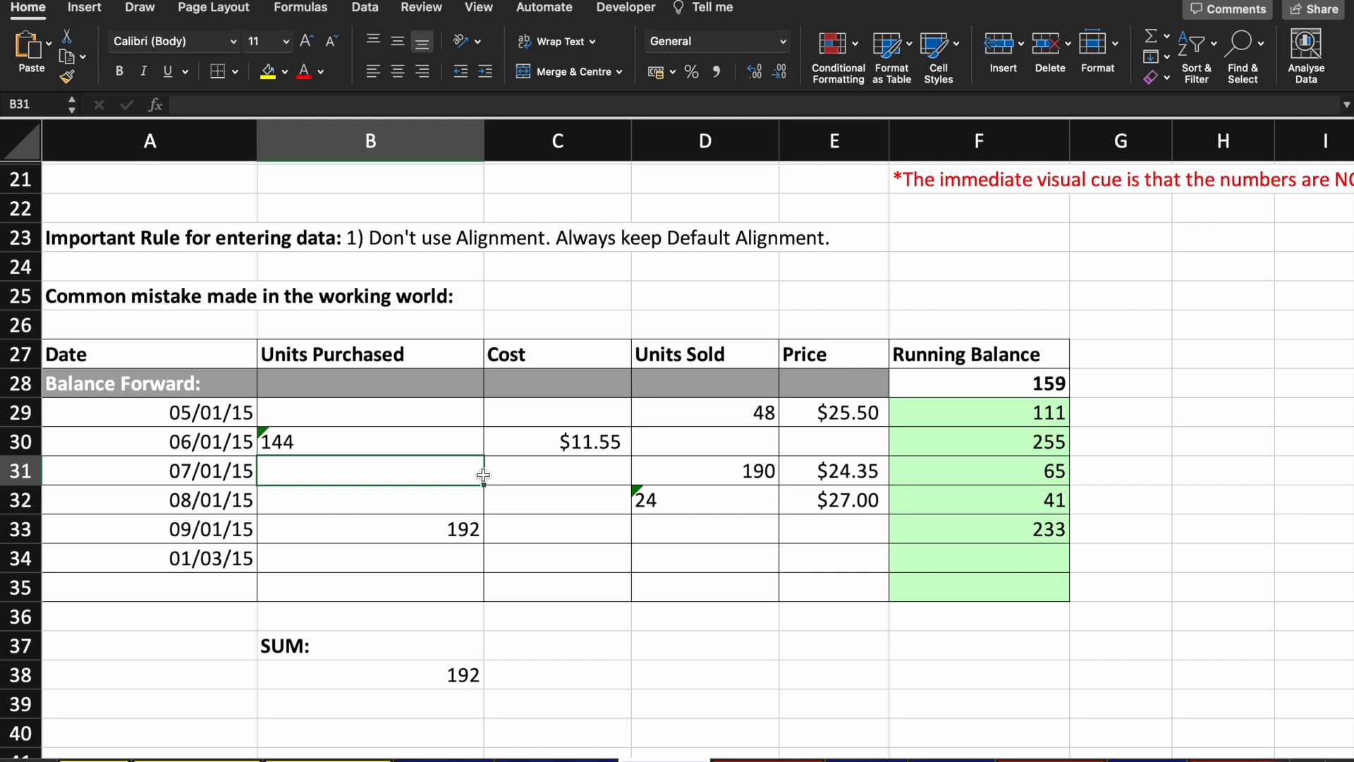
{"action": "key", "text": "super+z"}
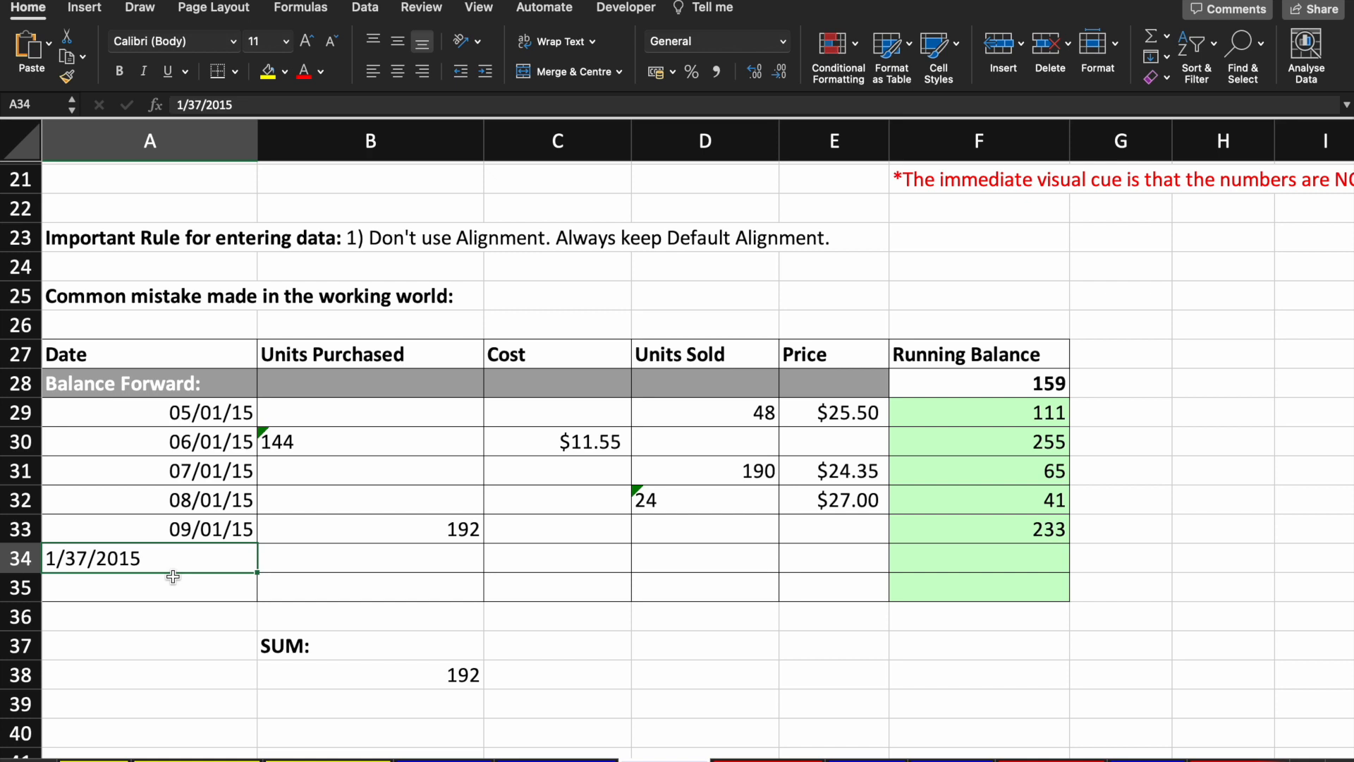
Step: Remove the 7 again so A34 holds 1/3/2015, displayed as 01/03/15
{"action": "left_click", "coordinate": [200, 103]}
{"action": "key", "text": "BackSpace"}
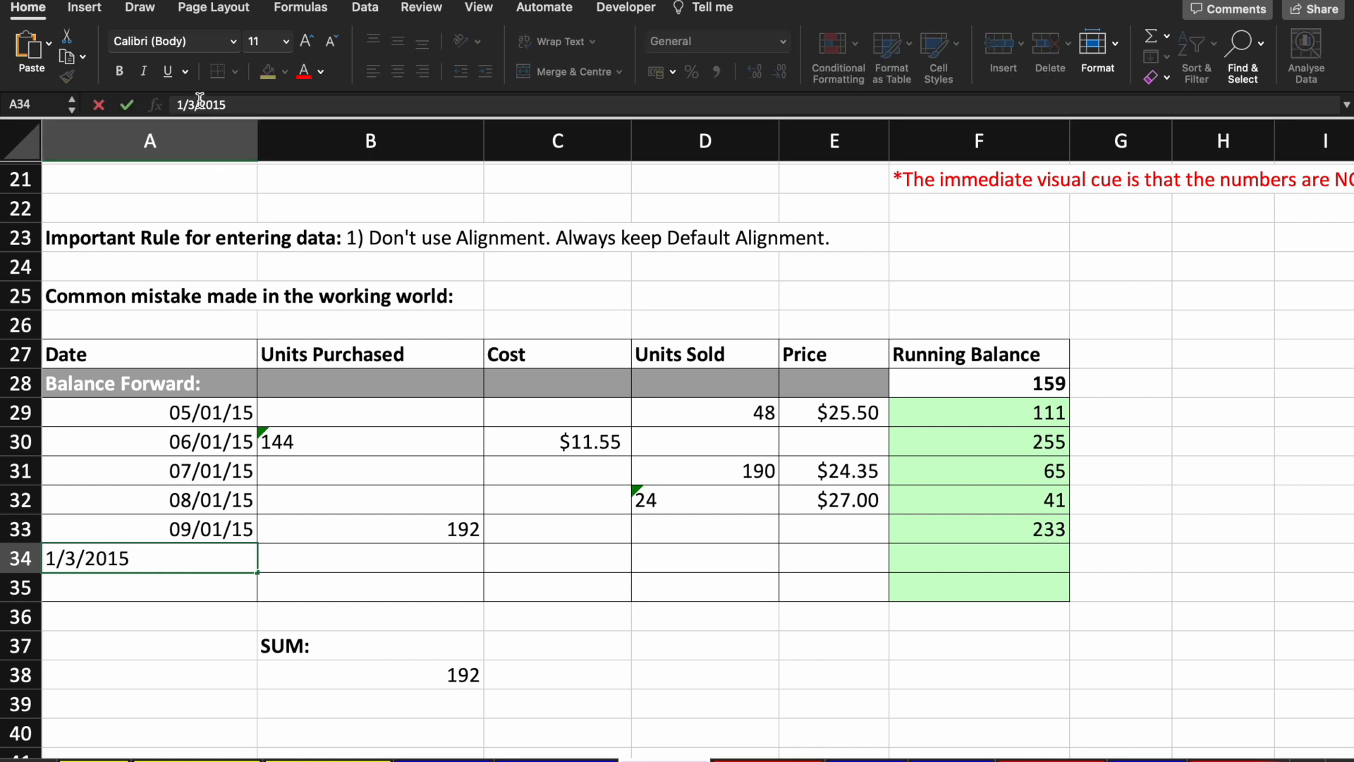
{"action": "key", "text": "Return"}
{"action": "key", "text": "Up"}
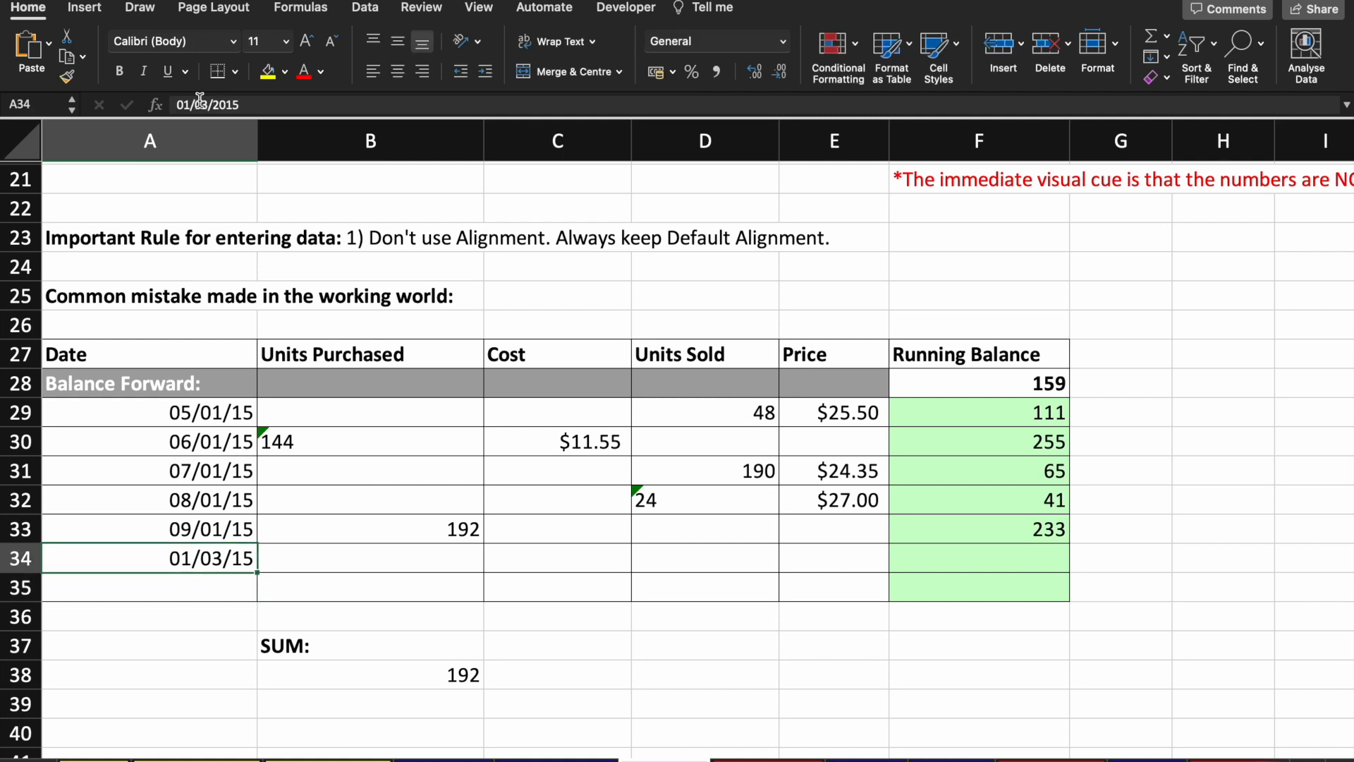
{"action": "key", "text": "Right"}
{"action": "key", "text": "Left"}
{"action": "key", "text": "Up"}
{"action": "key", "text": "Down"}
Step: Move to the text-stored 144 in B30 of the Units Purchased column
{"action": "key", "text": "Right"}
{"action": "key", "text": "Right"}
{"action": "key", "text": "Down"}
{"action": "key", "text": "Down"}
{"action": "key", "text": "Up"}
{"action": "key", "text": "Up"}
{"action": "key", "text": "Up"}
{"action": "key", "text": "Left"}
{"action": "key", "text": "Up"}
{"action": "key", "text": "Up"}
{"action": "key", "text": "Up"}
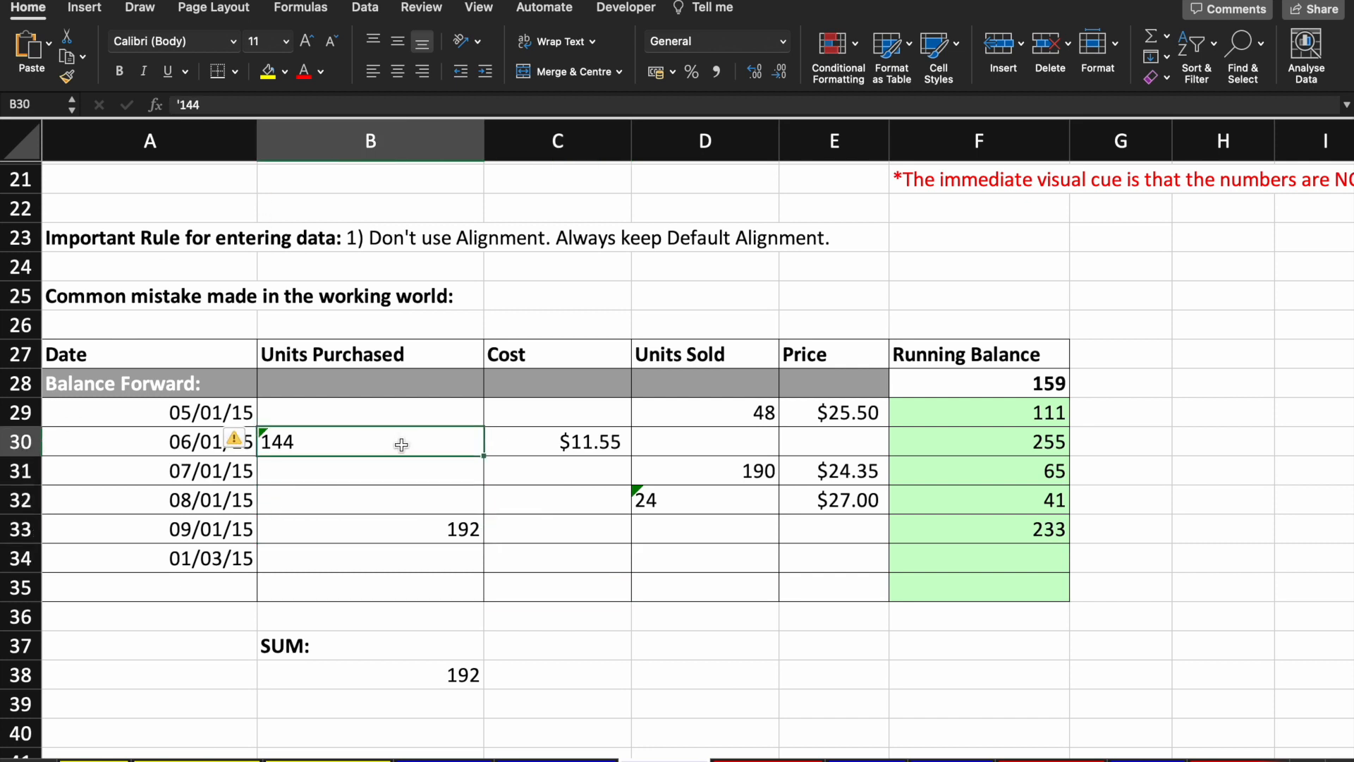
Step: Re-enter =SUM(B29:B35) in B38, which totals 192
{"action": "key", "text": "Down"}
{"action": "key", "text": "Down"}
{"action": "key", "text": "Down"}
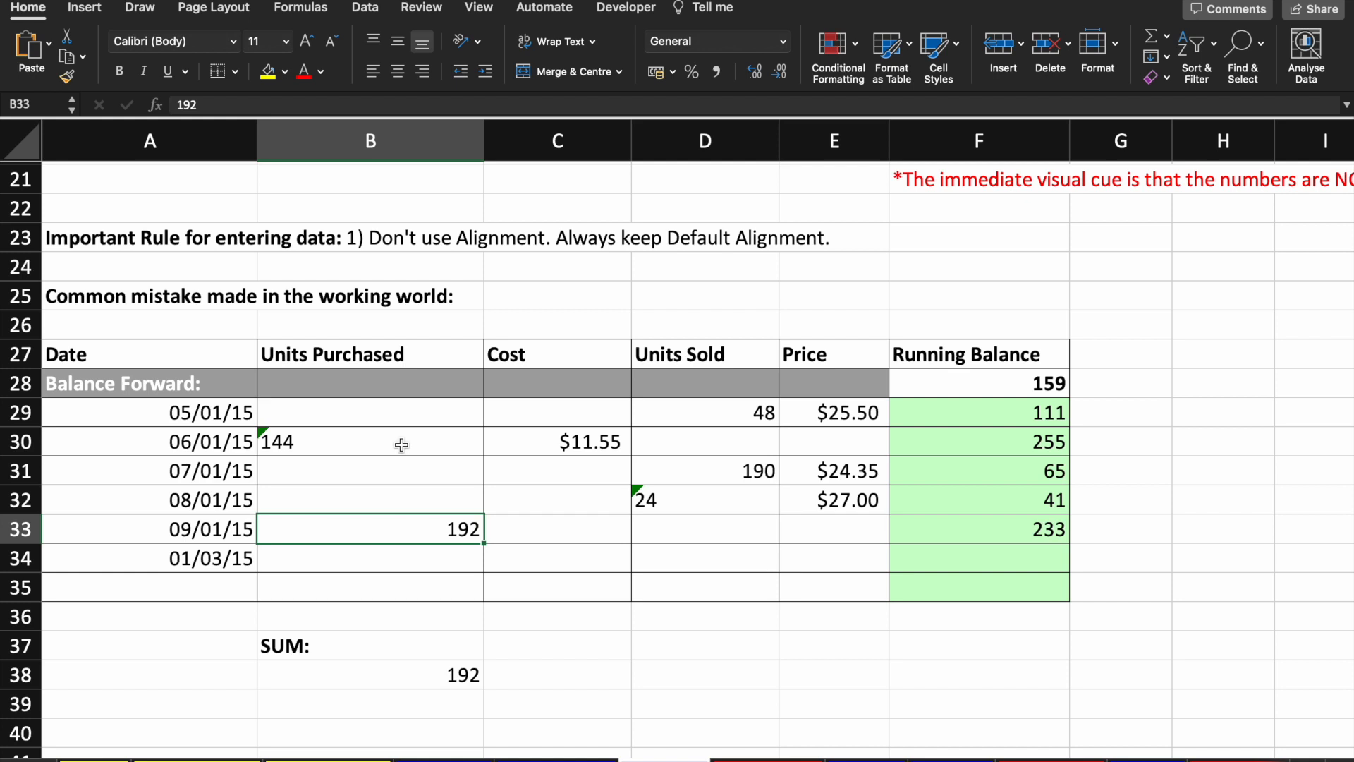
{"action": "key", "text": "Down"}
{"action": "key", "text": "Down"}
{"action": "key", "text": "Down"}
{"action": "key", "text": "Down"}
{"action": "key", "text": "Down"}
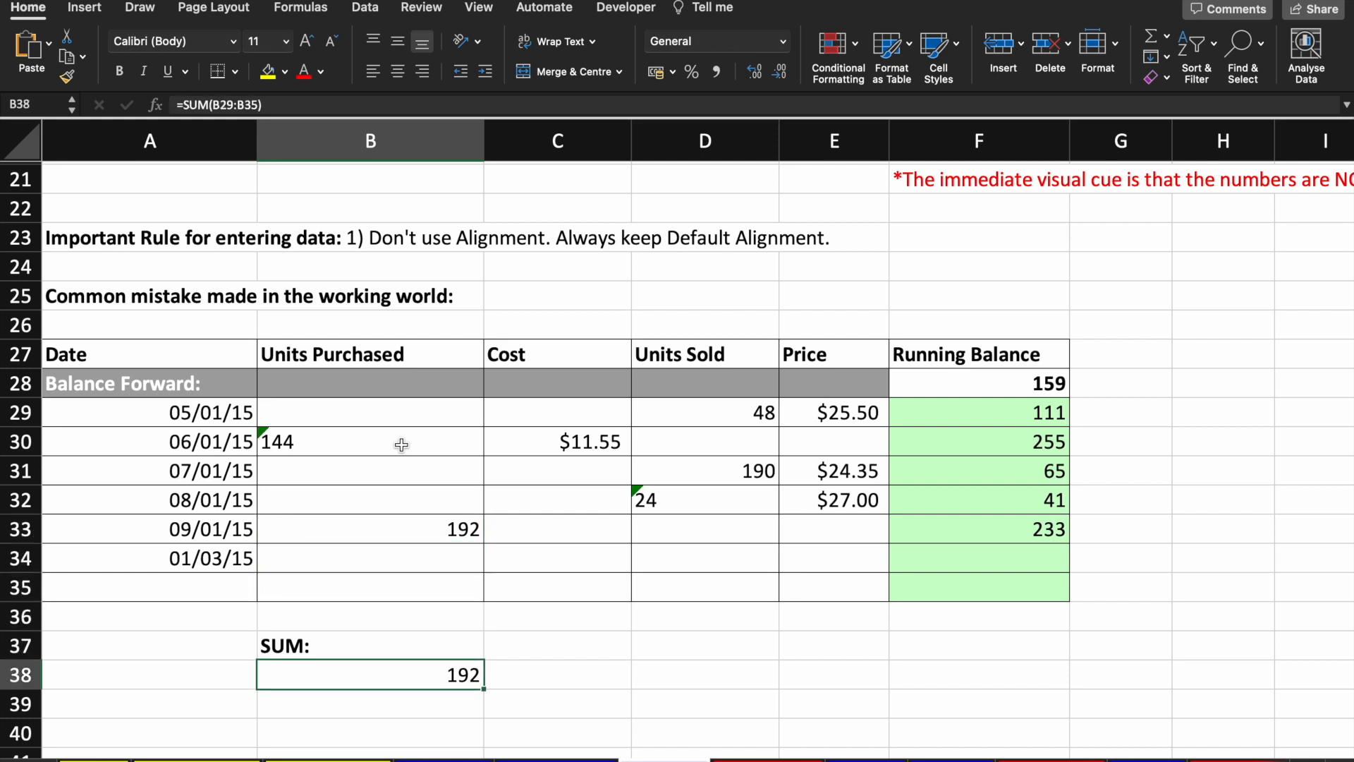
{"action": "type", "text": "=SUM("}
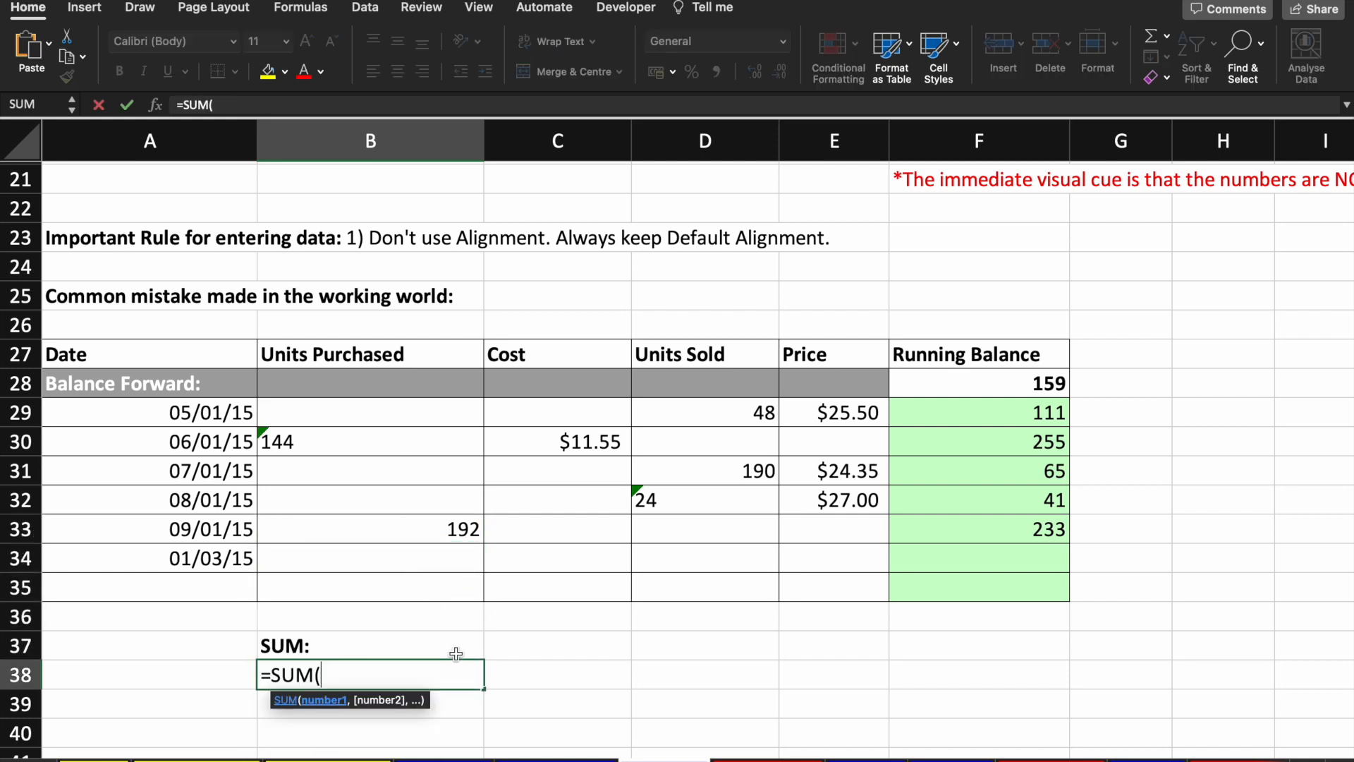
{"action": "key", "text": "Up"}
{"action": "key", "text": "Up"}
{"action": "key", "text": "Up"}
{"action": "key", "text": "shift+Up"}
{"action": "key", "text": "shift+Up"}
{"action": "key", "text": "shift+Down"}
{"action": "key", "text": "shift+Down"}
{"action": "key", "text": "shift+Up"}
{"action": "key", "text": "shift+Up"}
{"action": "key", "text": "shift+Up"}
{"action": "key", "text": "shift+Up"}
{"action": "key", "text": "shift+Up"}
{"action": "key", "text": "shift+Up"}
{"action": "key", "text": "Return"}
{"action": "key", "text": "Up"}
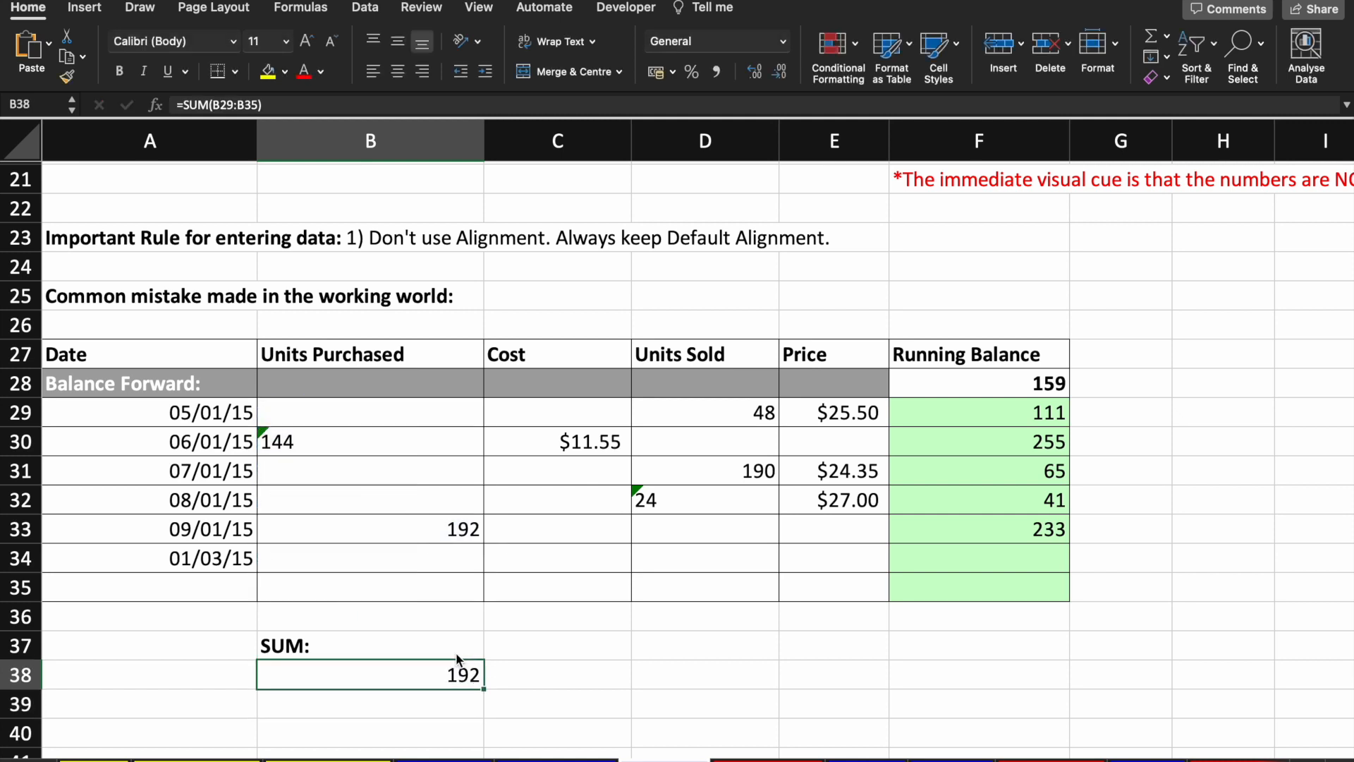
Step: Convert the text-stored 144 in B30 to a number, raising the total to 336
{"action": "left_click", "coordinate": [462, 527]}
{"action": "left_click", "coordinate": [390, 446]}
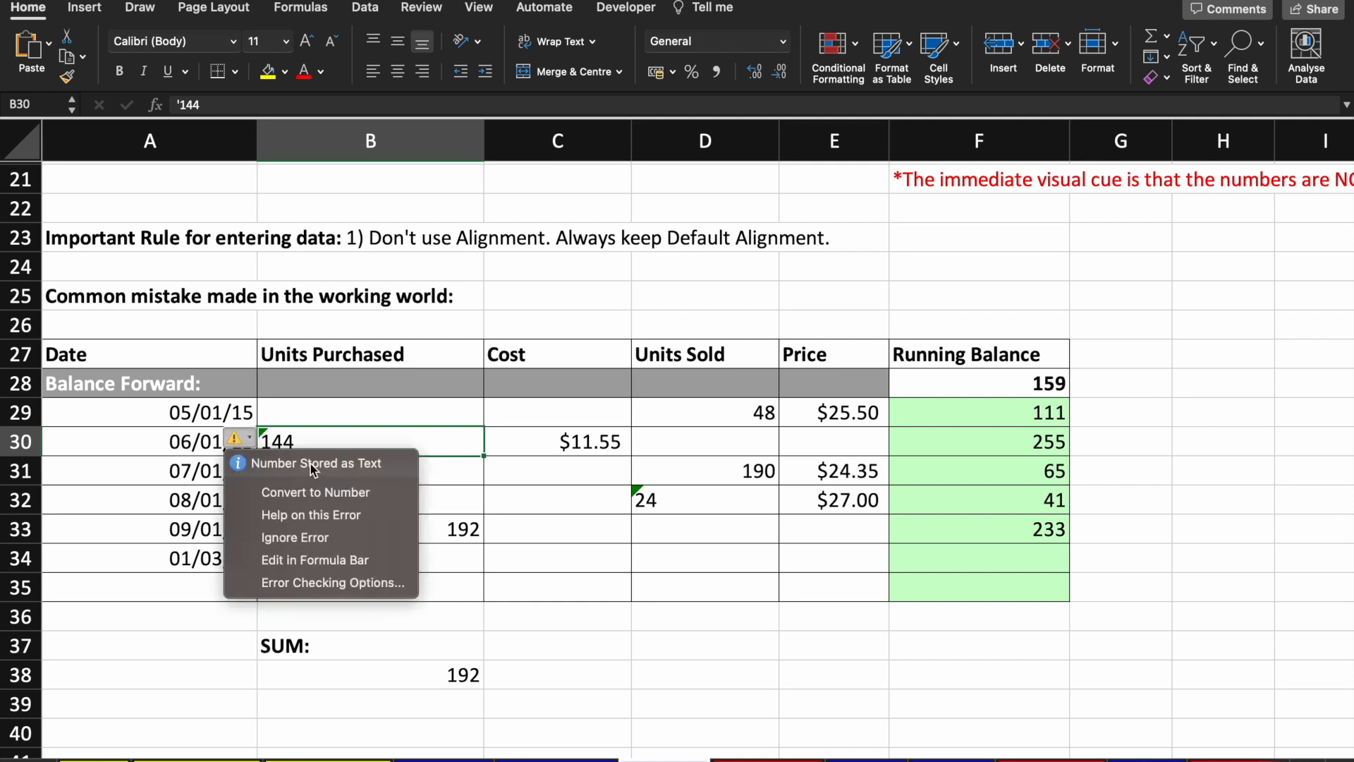
{"action": "left_click", "coordinate": [368, 495]}
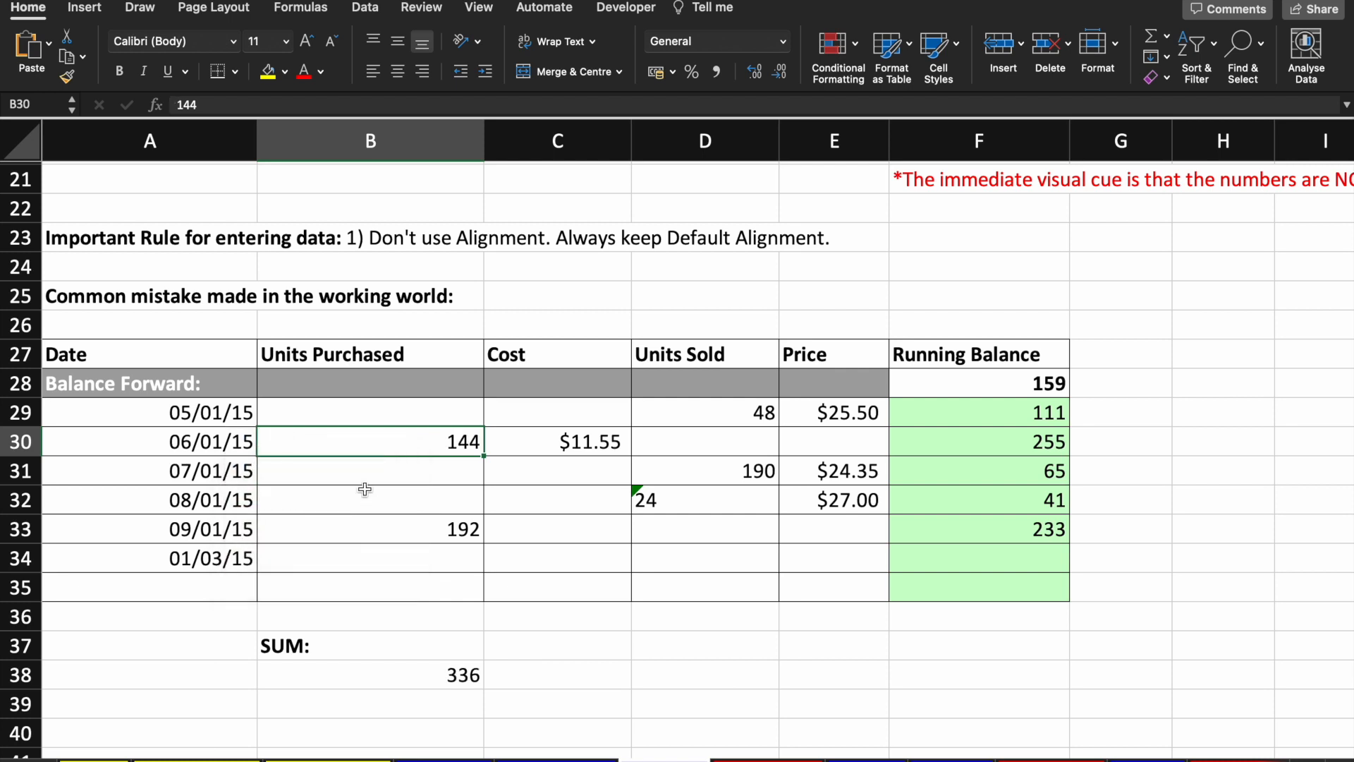
{"action": "left_click", "coordinate": [467, 680]}
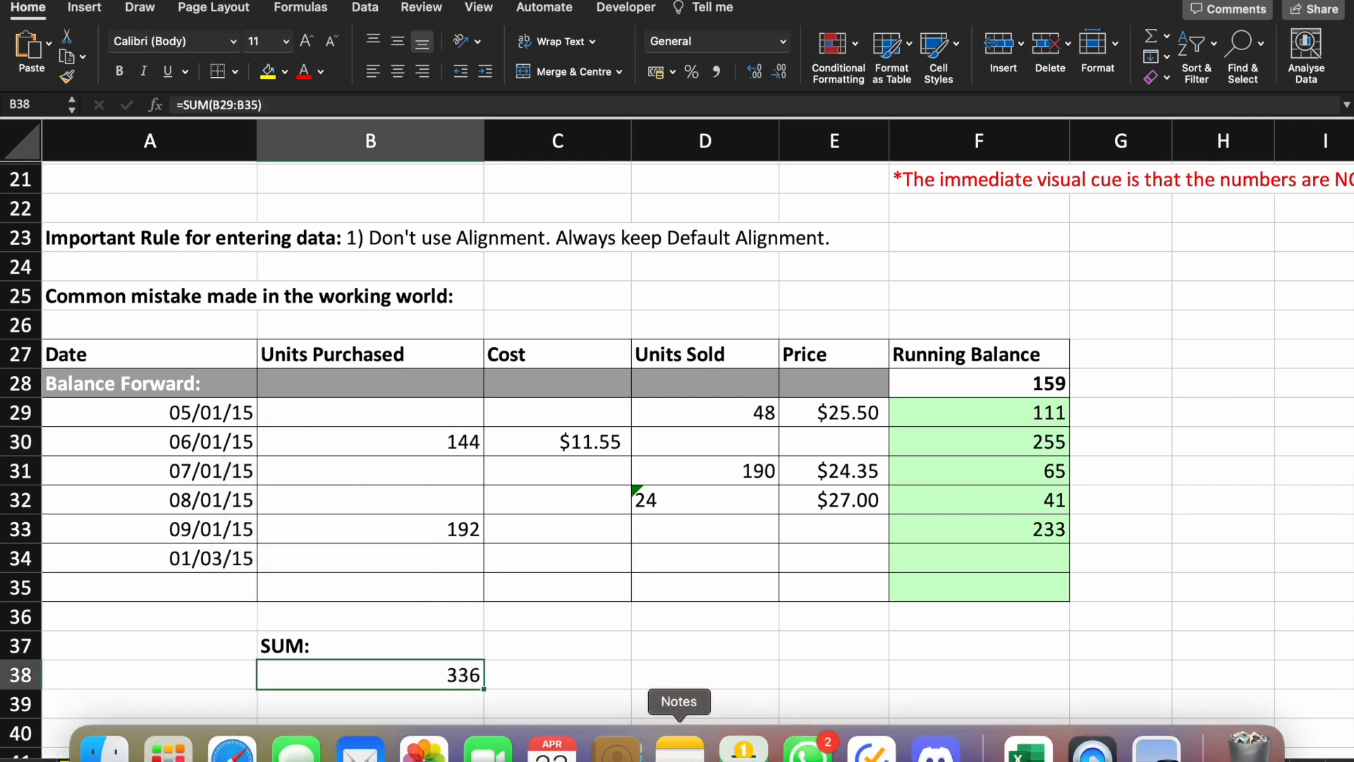
{"action": "left_click", "coordinate": [678, 497]}
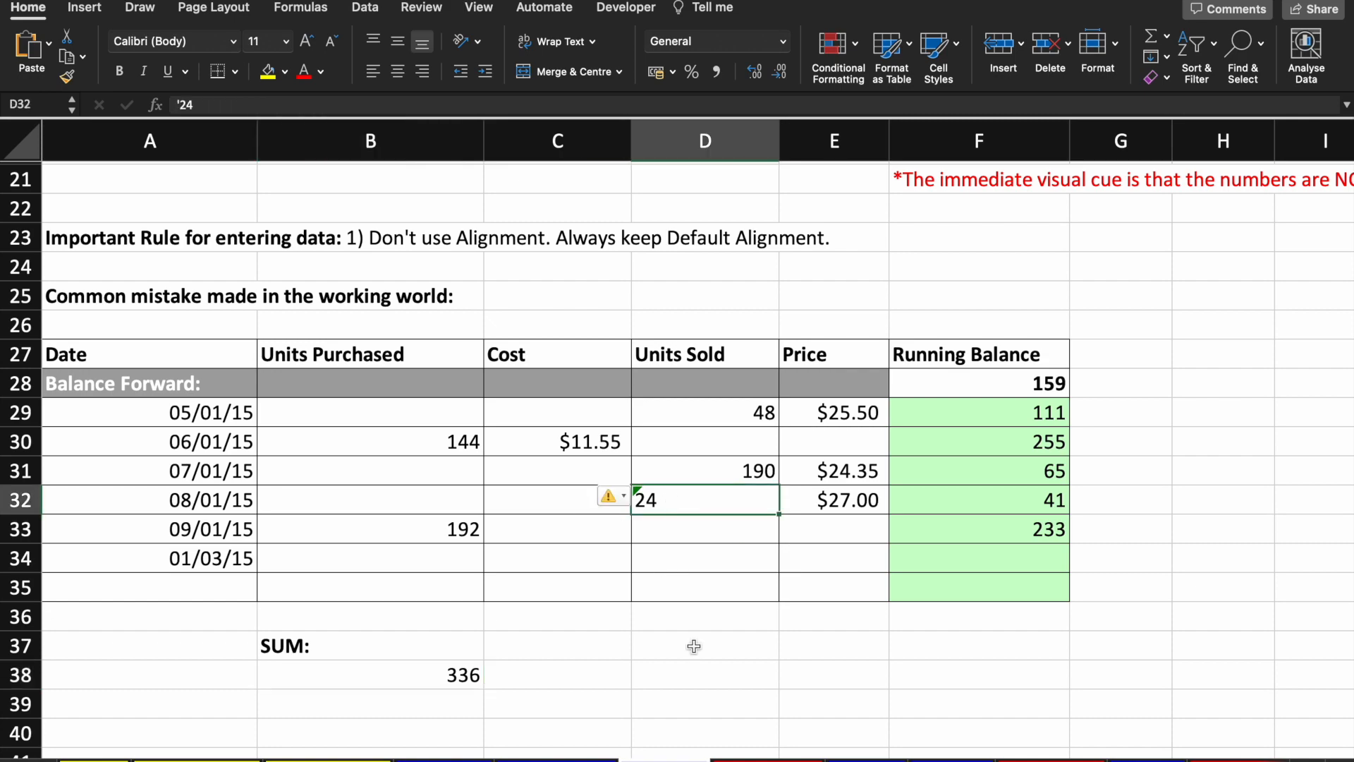
{"action": "left_click", "coordinate": [706, 698]}
{"action": "scroll", "coordinate": [734, 616], "scroll_direction": "up", "scroll_amount": 2}
{"action": "scroll", "coordinate": [737, 616], "scroll_direction": "up", "scroll_amount": 3}
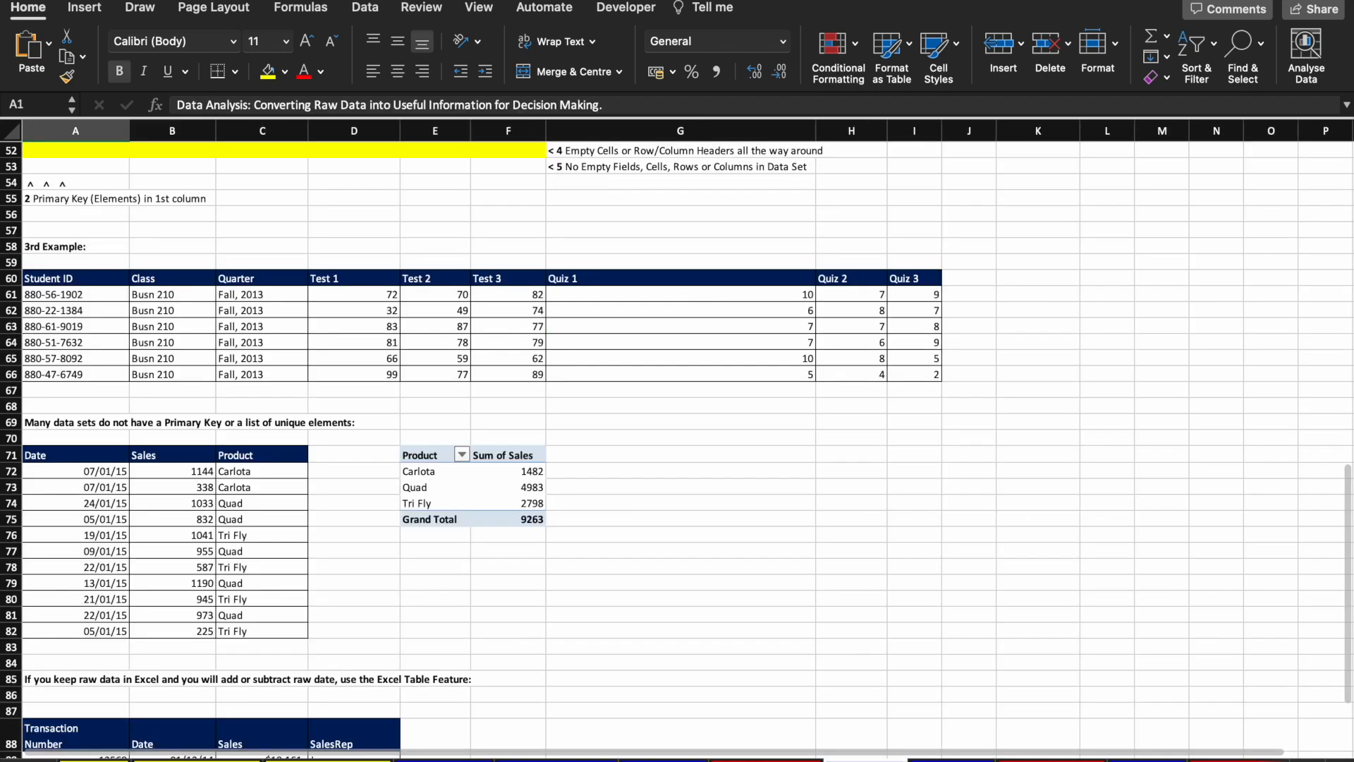
{"action": "scroll", "coordinate": [553, 443], "scroll_direction": "up", "scroll_amount": 15}
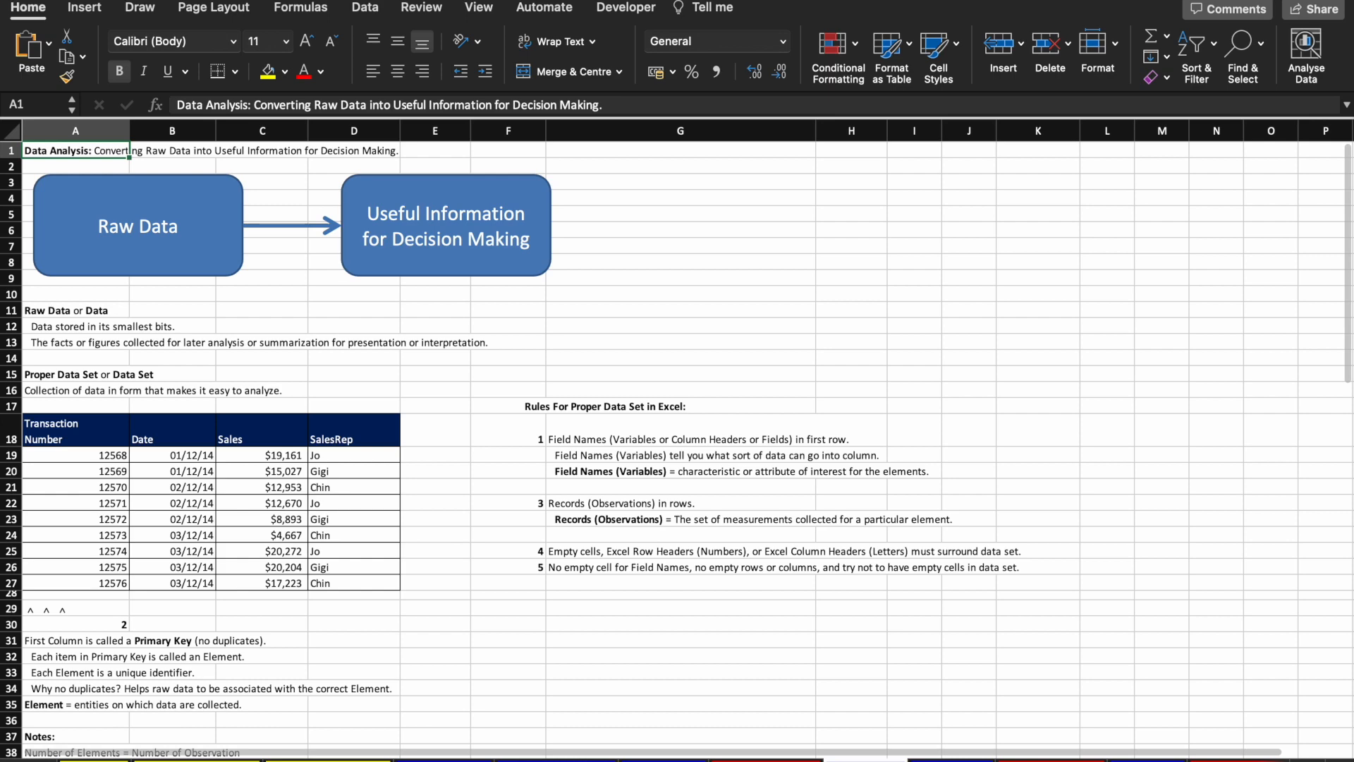
{"action": "left_click", "coordinate": [557, 761]}
{"action": "left_click", "coordinate": [171, 259]}
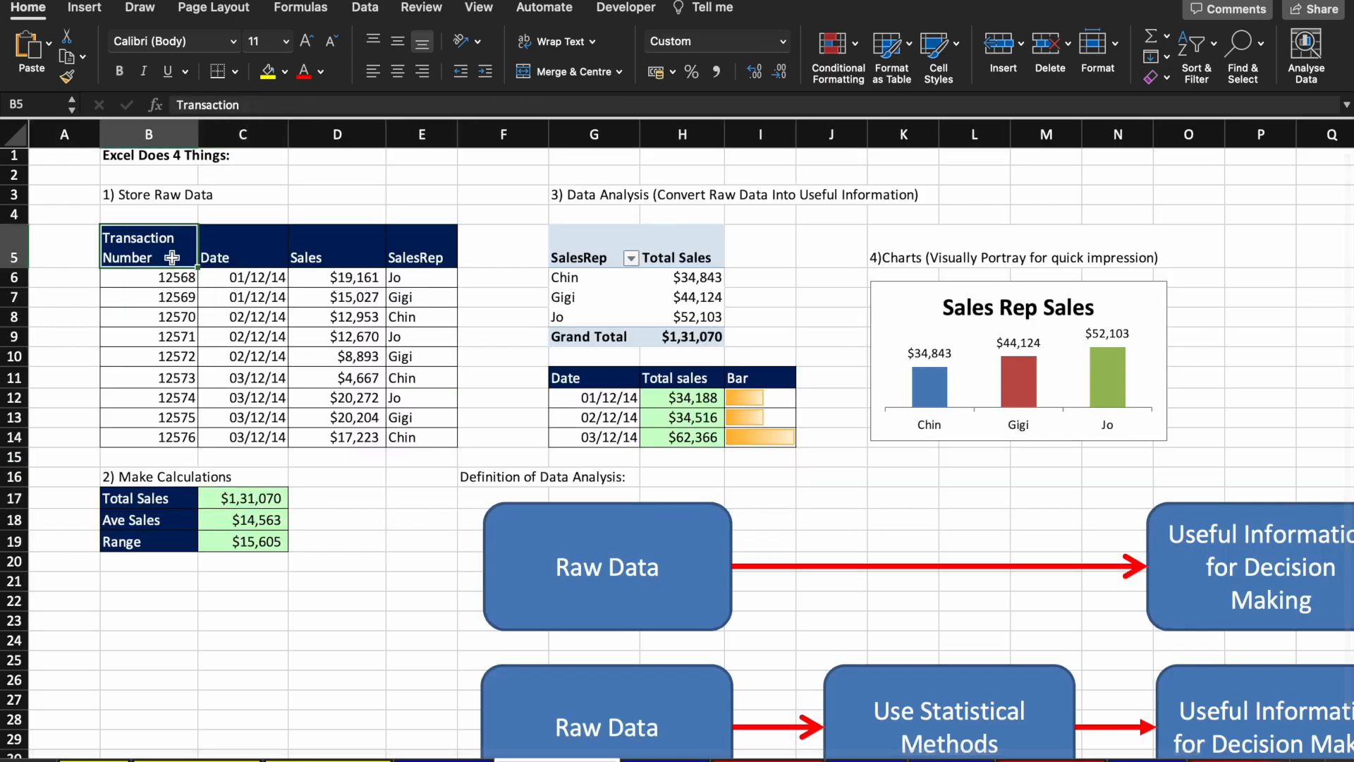
{"action": "key", "text": "Right"}
{"action": "key", "text": "Right"}
{"action": "key", "text": "Down"}
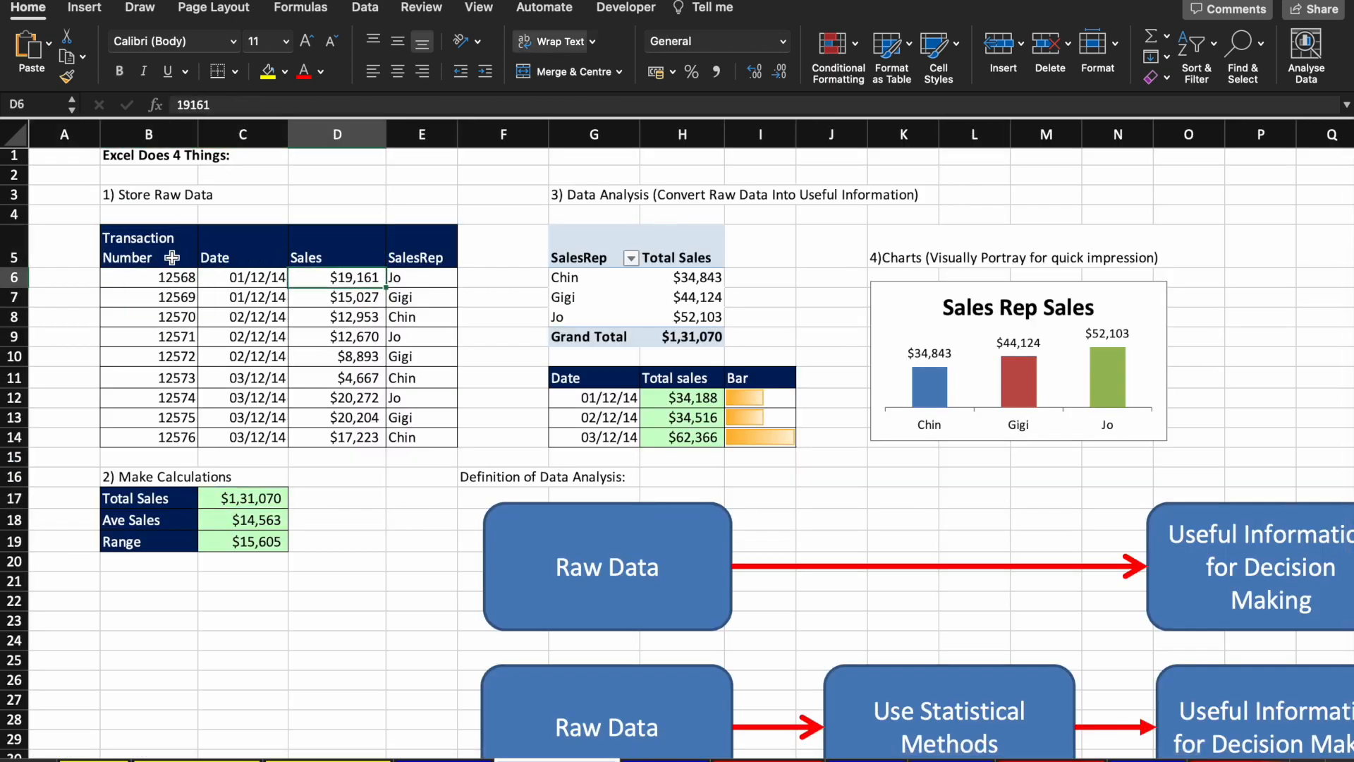
{"action": "key", "text": "Down"}
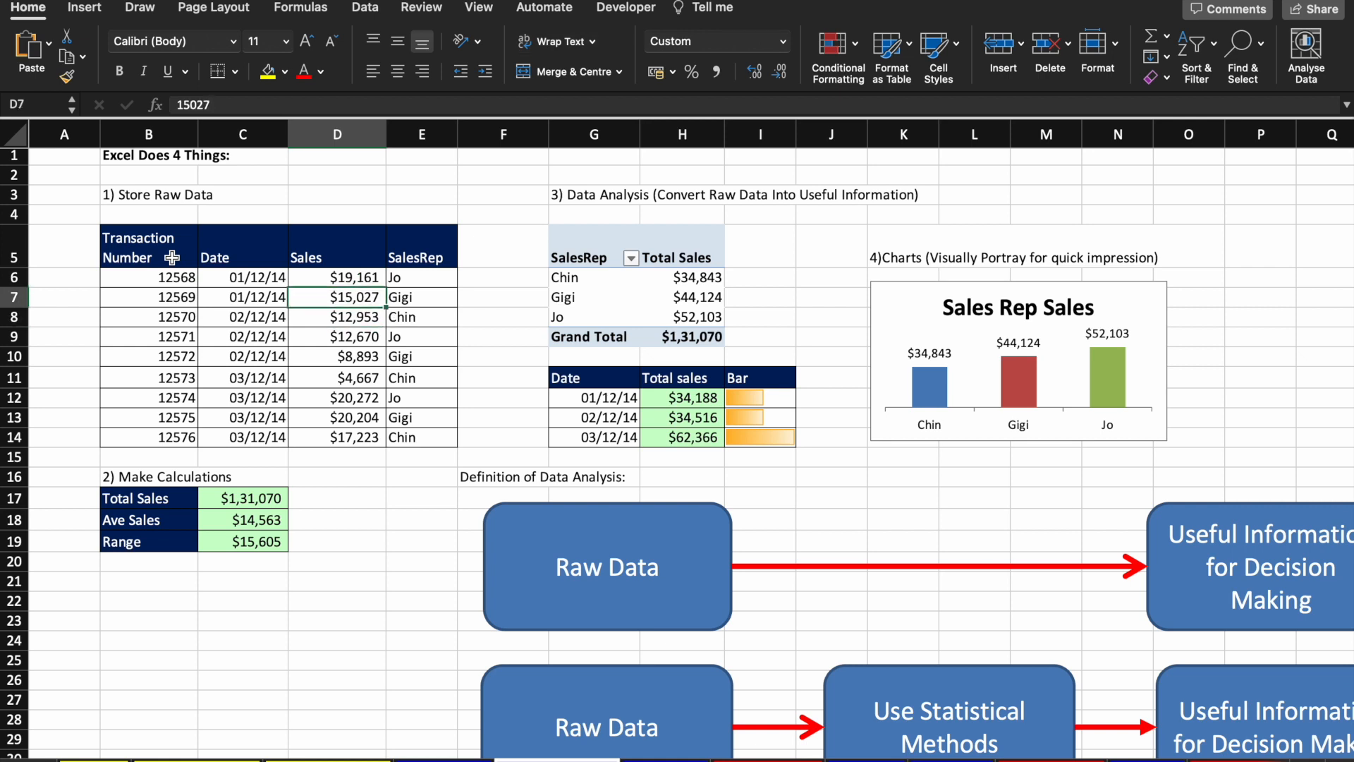
{"action": "left_click", "coordinate": [165, 258]}
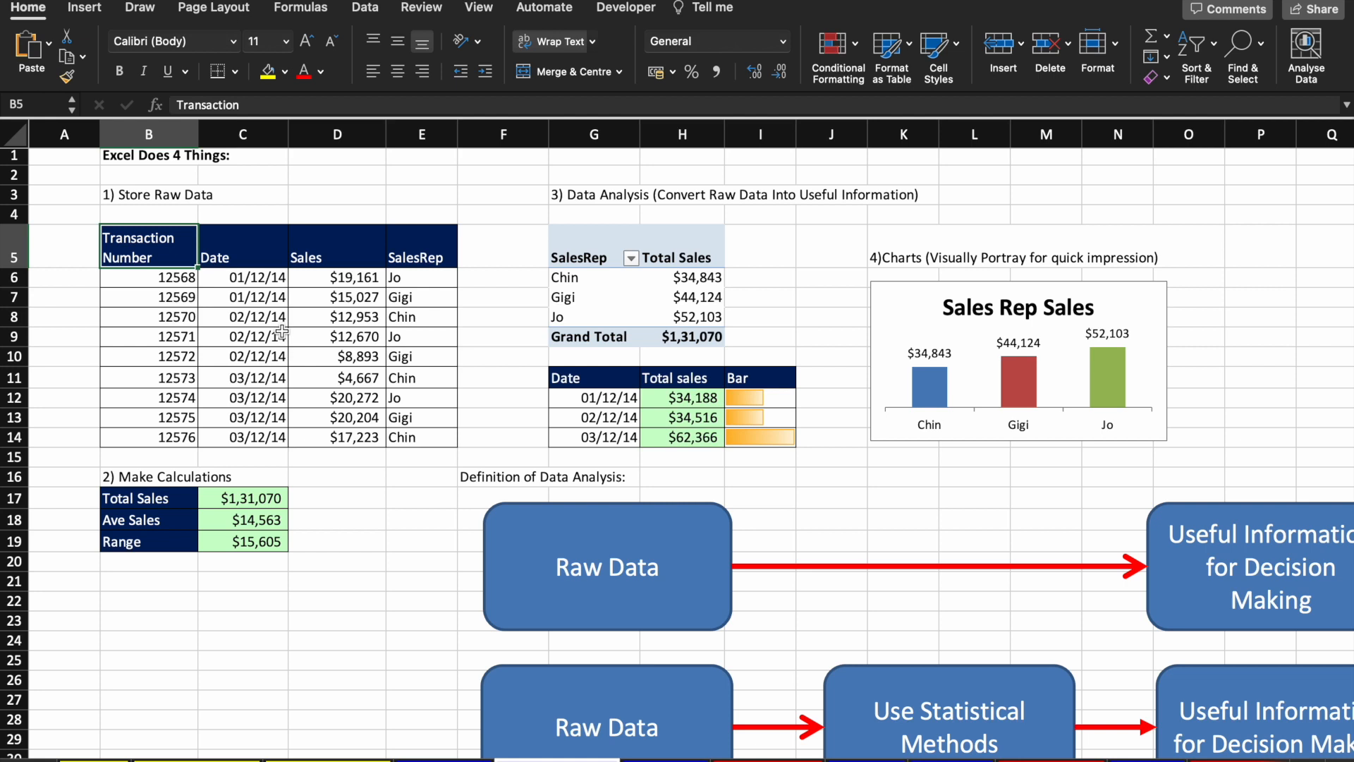
{"action": "key", "text": "Down"}
{"action": "key", "text": "shift+Down"}
{"action": "key", "text": "shift+Down"}
{"action": "key", "text": "shift+Down"}
{"action": "key", "text": "shift+Down"}
{"action": "key", "text": "shift+Down"}
{"action": "key", "text": "shift+Down"}
{"action": "key", "text": "shift+Down"}
{"action": "key", "text": "shift+Down"}
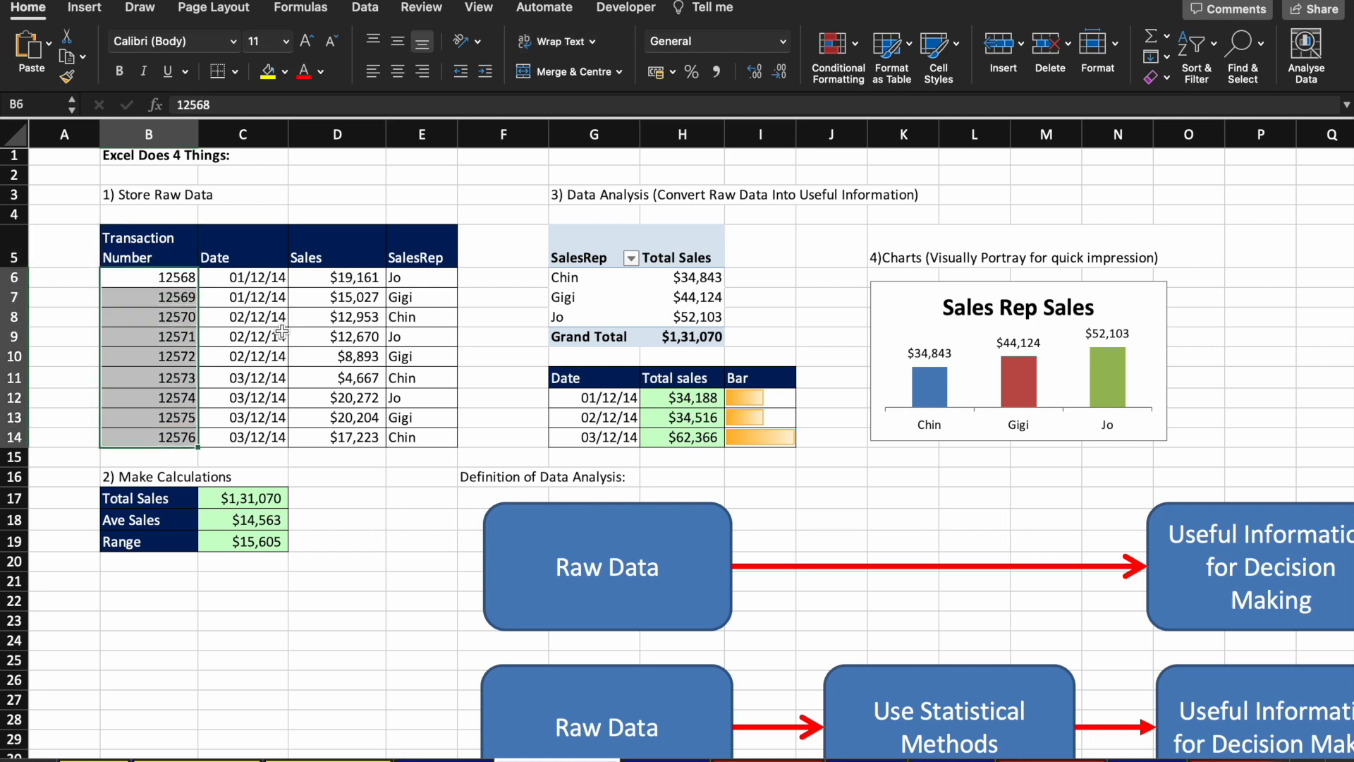
{"action": "key", "text": "Up"}
{"action": "key", "text": "Right"}
{"action": "key", "text": "Down"}
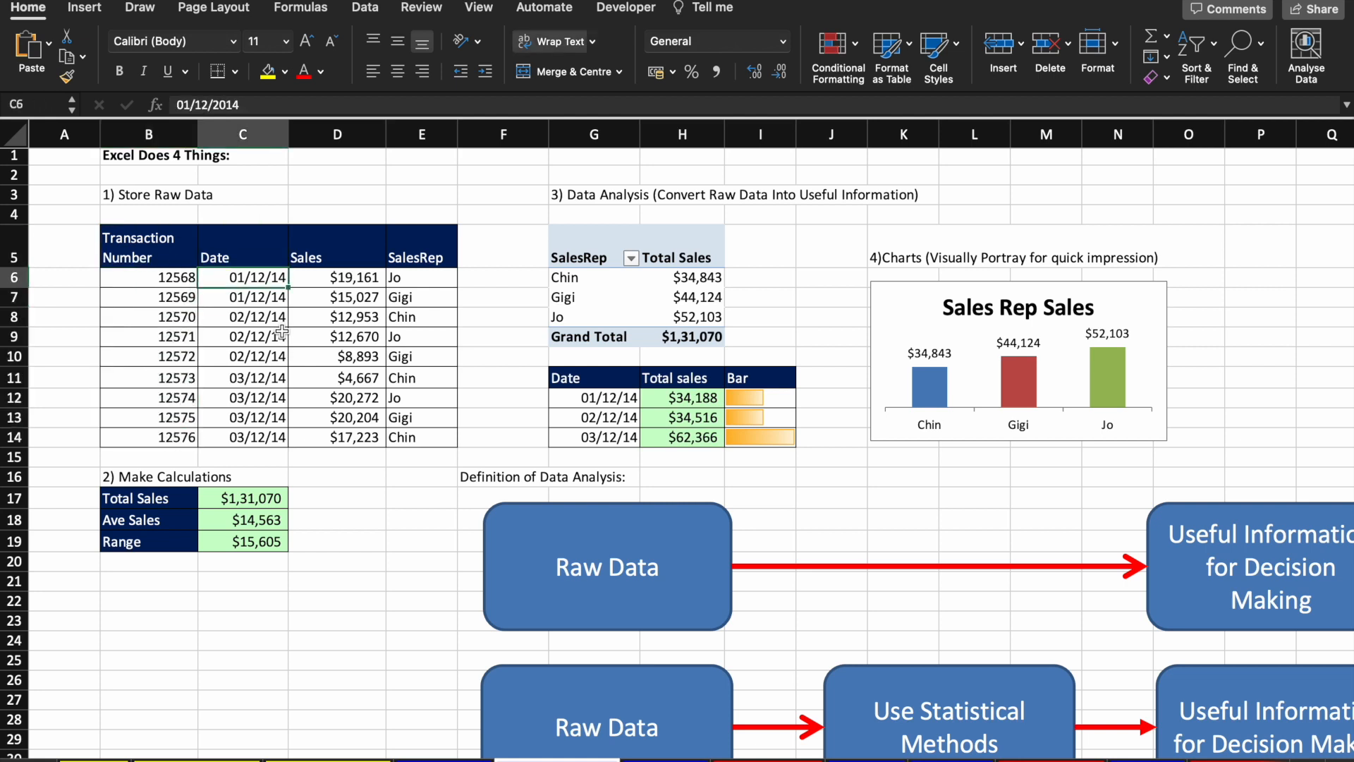
{"action": "key", "text": "shift+Down"}
{"action": "key", "text": "shift+Down"}
{"action": "key", "text": "shift+Down"}
{"action": "key", "text": "shift+Down"}
{"action": "key", "text": "shift+Down"}
{"action": "key", "text": "shift+Down"}
{"action": "key", "text": "shift+Down"}
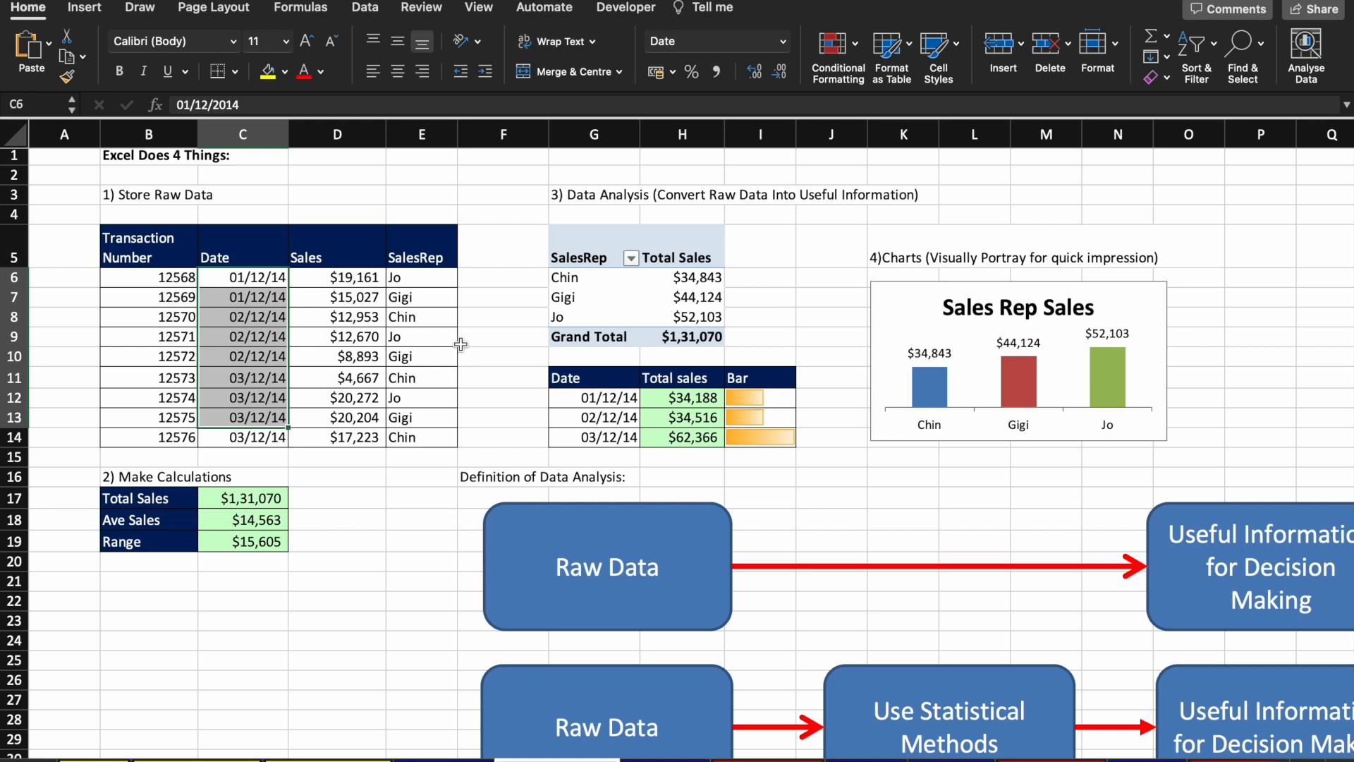
{"action": "key", "text": "Down"}
{"action": "key", "text": "Down"}
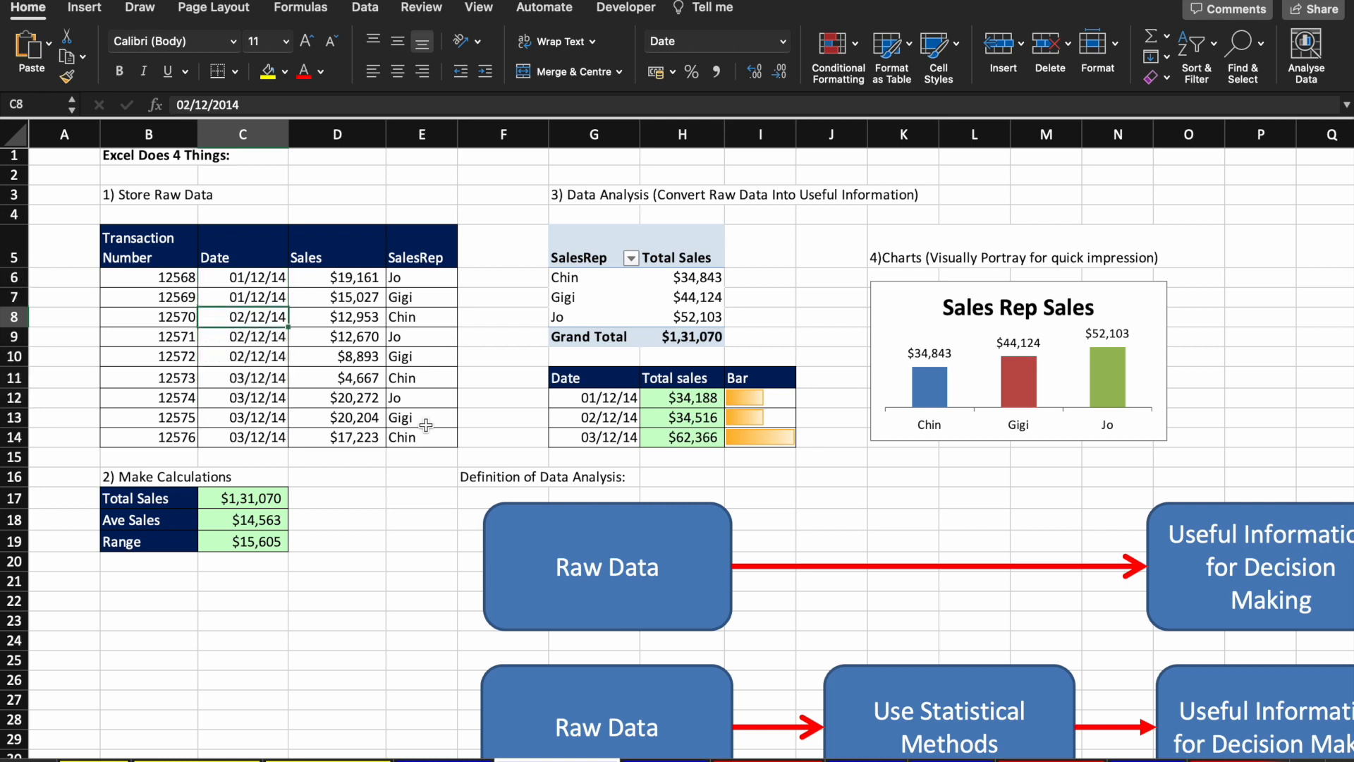
{"action": "key", "text": "Right"}
{"action": "key", "text": "ctrl+c"}
{"action": "key", "text": "Left"}
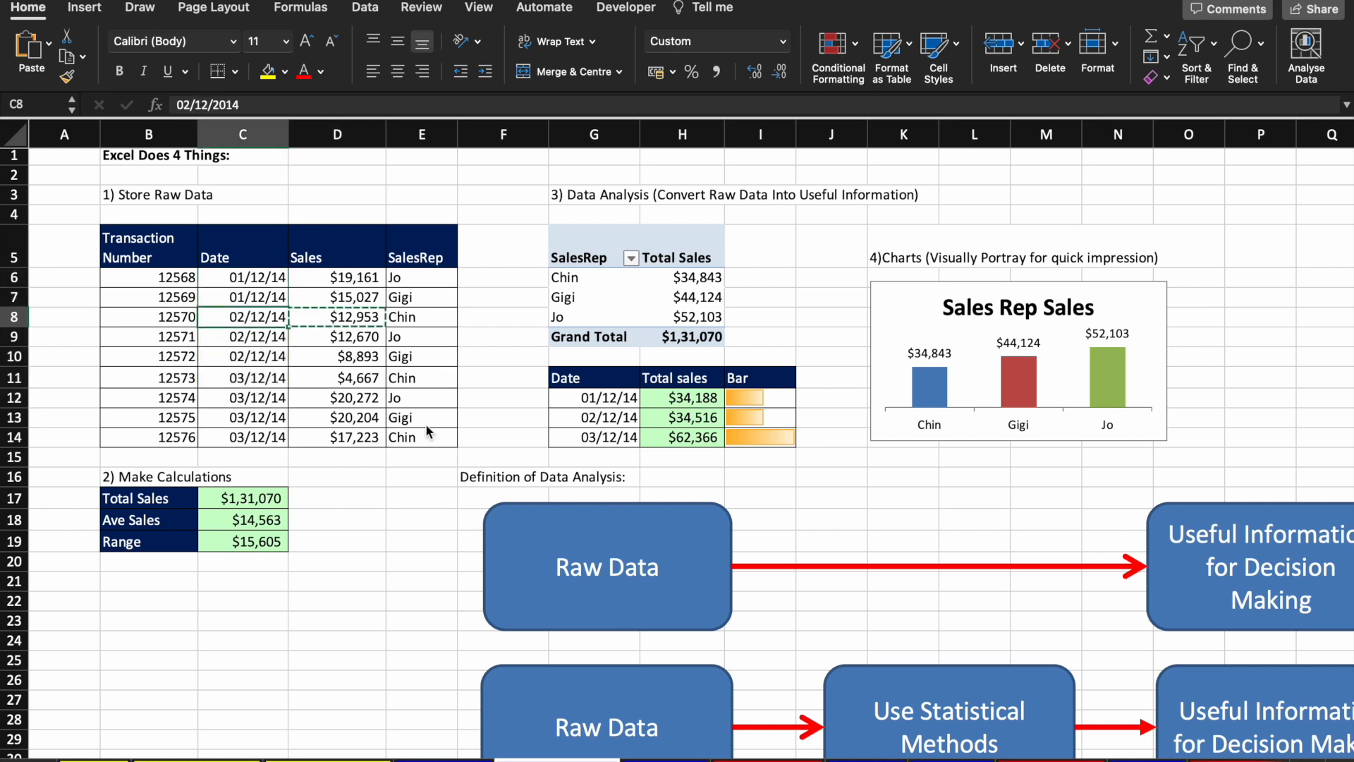
{"action": "key", "text": "ctrl+v"}
{"action": "key", "text": "Right"}
{"action": "key", "text": "Left"}
{"action": "key", "text": "Up"}
{"action": "key", "text": "ctrl+c"}
{"action": "key", "text": "Down"}
{"action": "key", "text": "Right"}
{"action": "key", "text": "ctrl+v"}
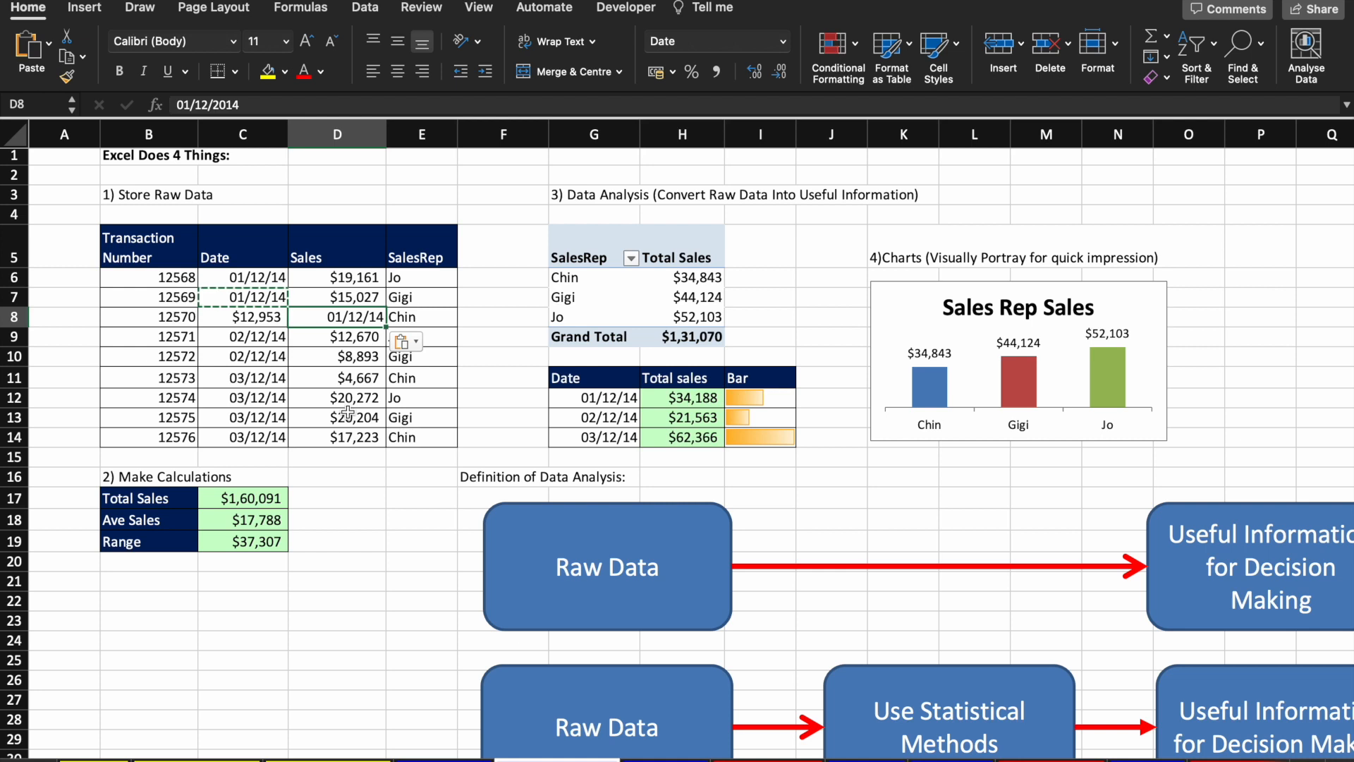
{"action": "left_click", "coordinate": [268, 316]}
{"action": "key", "text": "Right"}
{"action": "key", "text": "Left"}
{"action": "key", "text": "Right"}
{"action": "key", "text": "Left"}
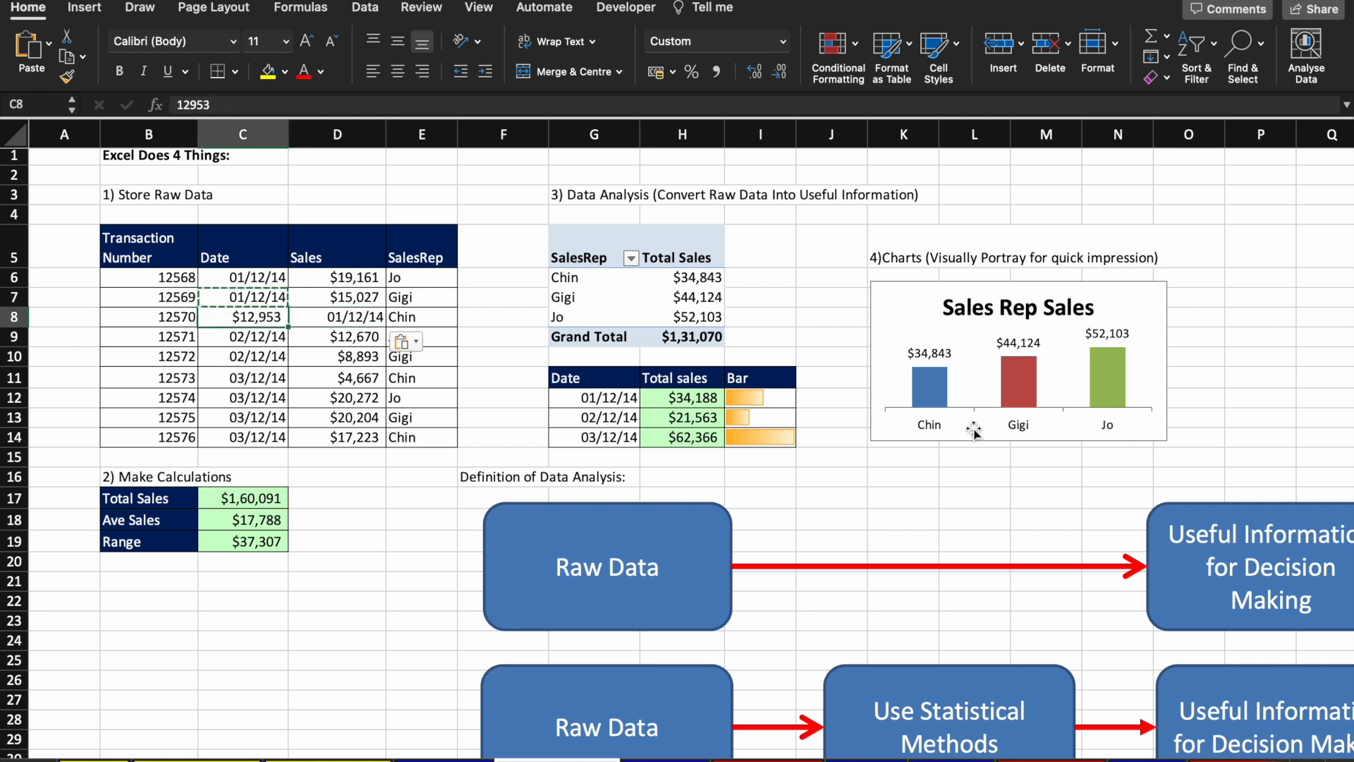
{"action": "left_click", "coordinate": [1073, 343]}
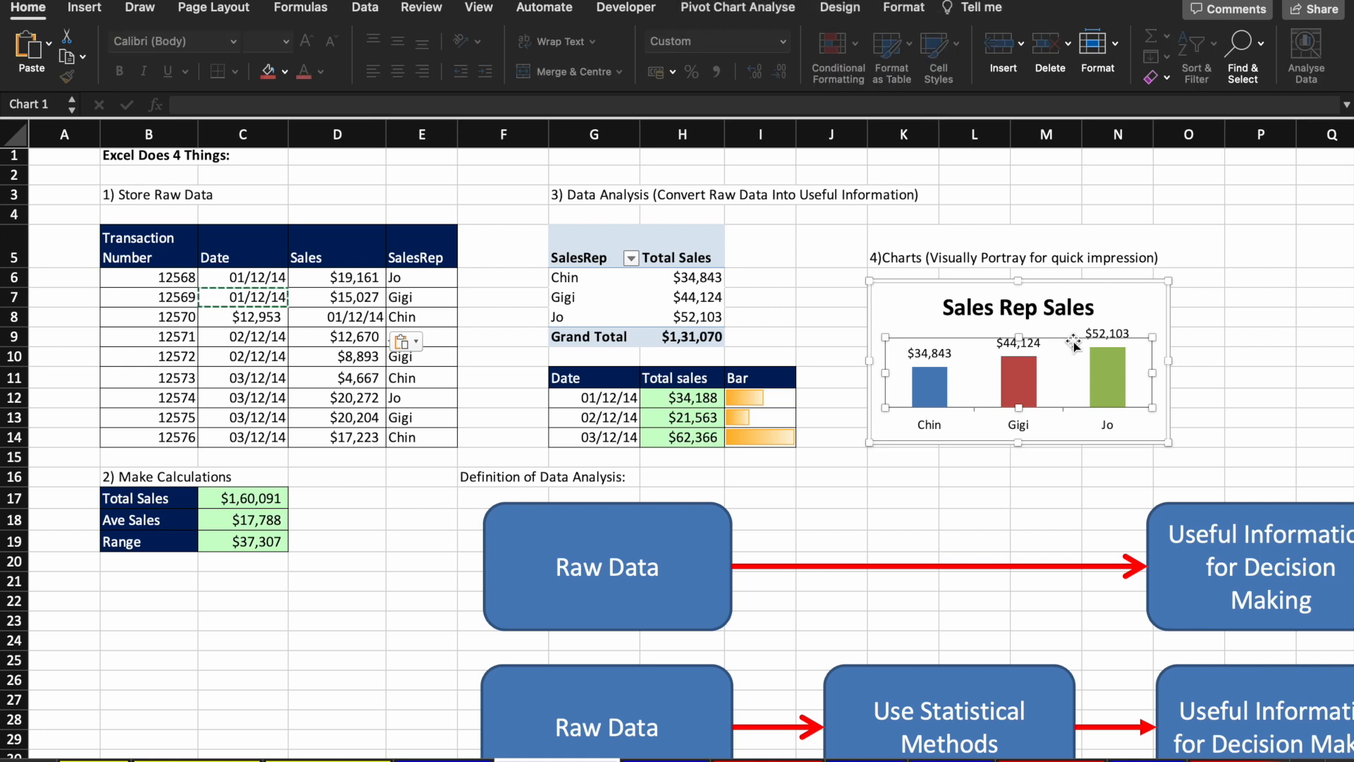
{"action": "key", "text": "super+z"}
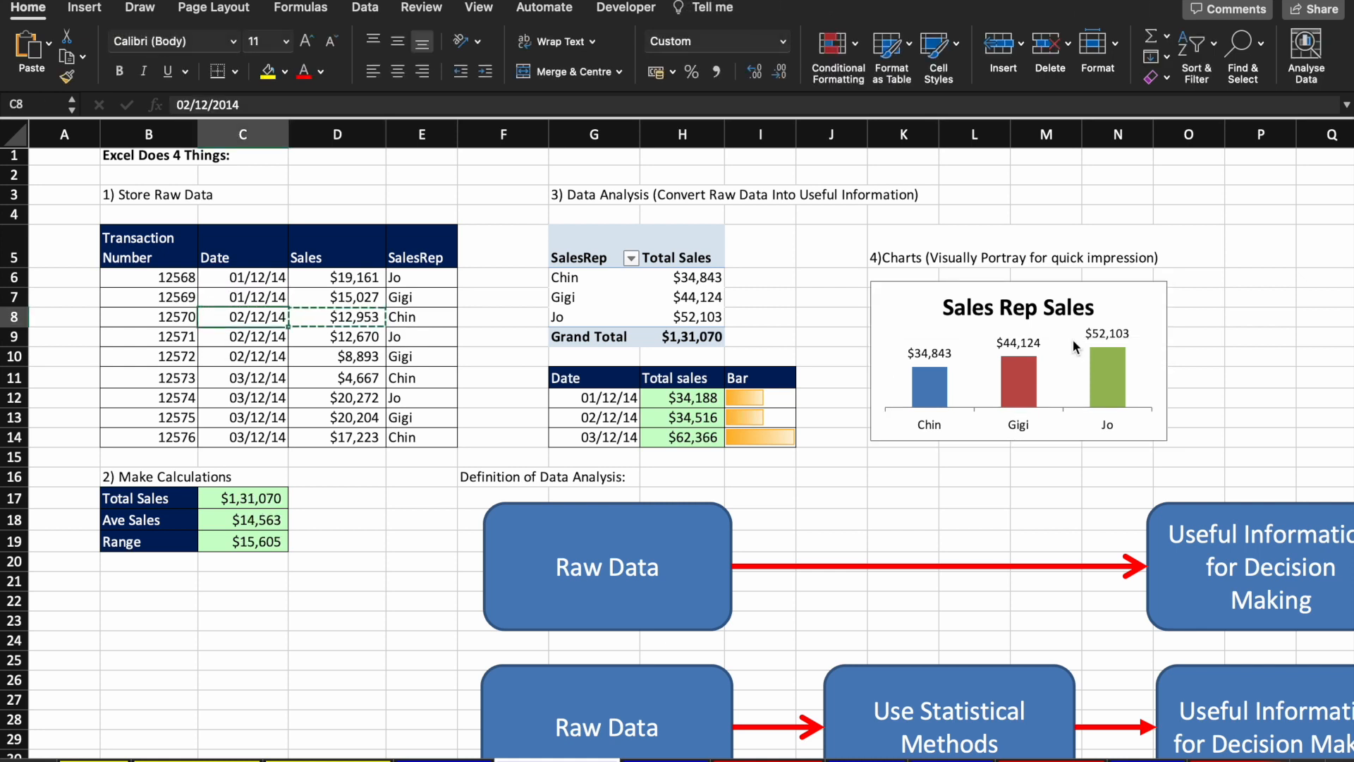
{"action": "left_click", "coordinate": [568, 322]}
{"action": "key", "text": "Left"}
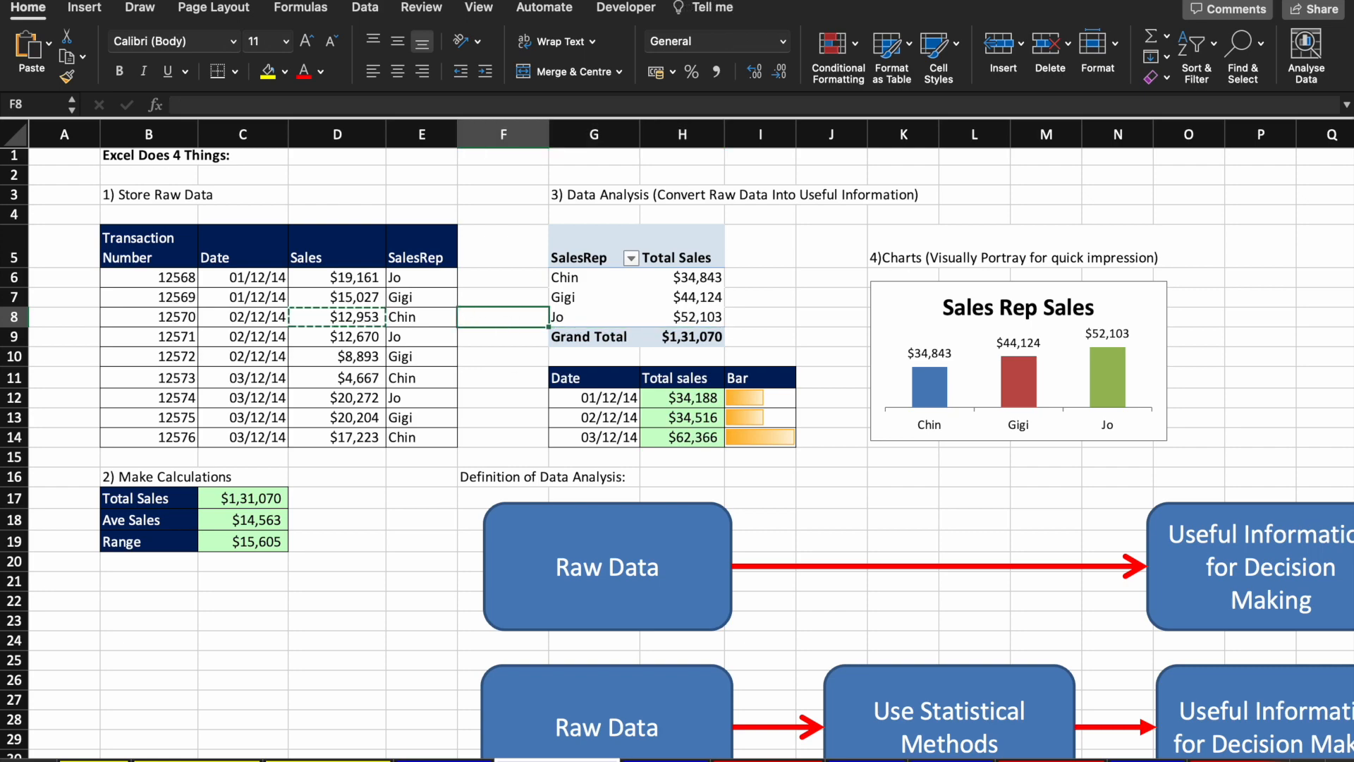
Step: Switch to the Data Analysis sheet and look over its definition of data analysis
{"action": "left_click", "coordinate": [865, 759]}
{"action": "scroll", "coordinate": [483, 433], "scroll_direction": "right", "scroll_amount": 1}
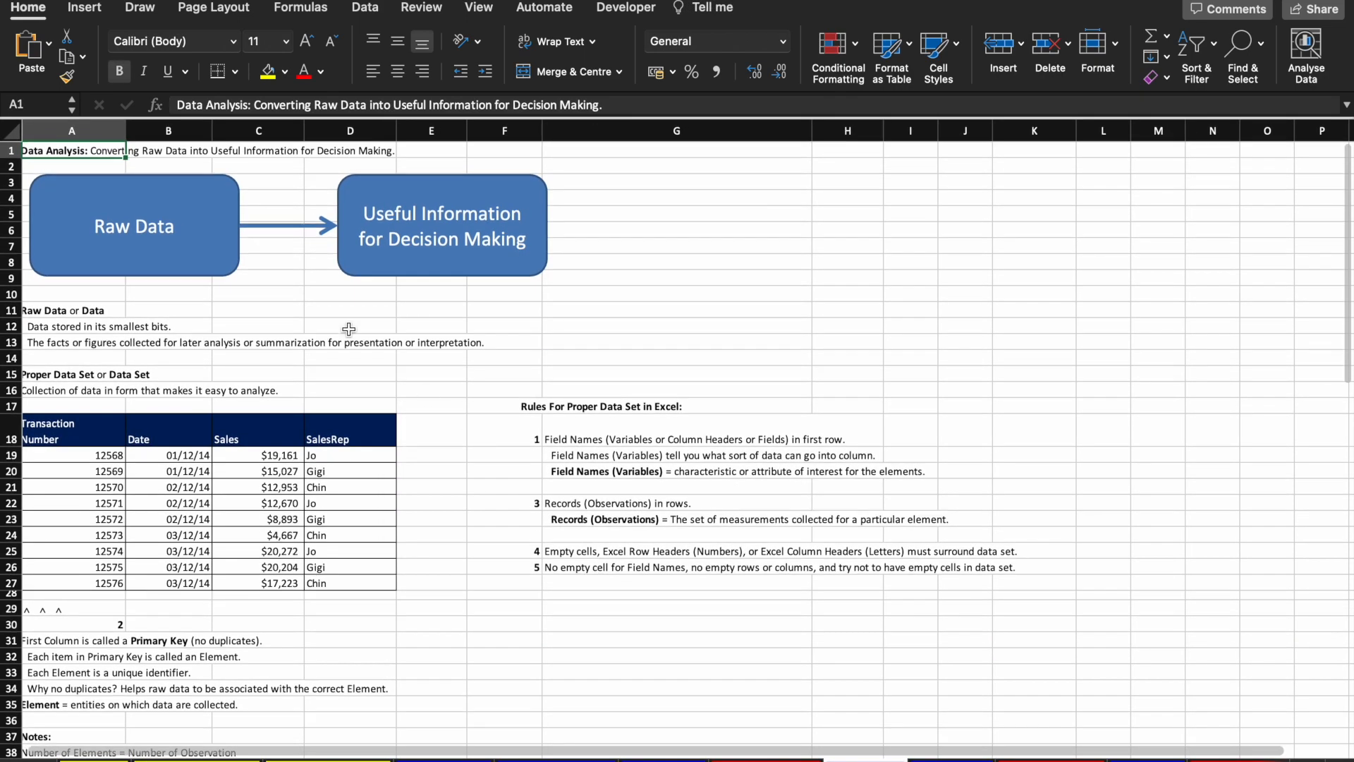
{"action": "scroll", "coordinate": [348, 329], "scroll_direction": "up", "scroll_amount": 5}
{"action": "scroll", "coordinate": [461, 425], "scroll_direction": "left", "scroll_amount": 5}
{"action": "scroll", "coordinate": [465, 428], "scroll_direction": "up", "scroll_amount": 3}
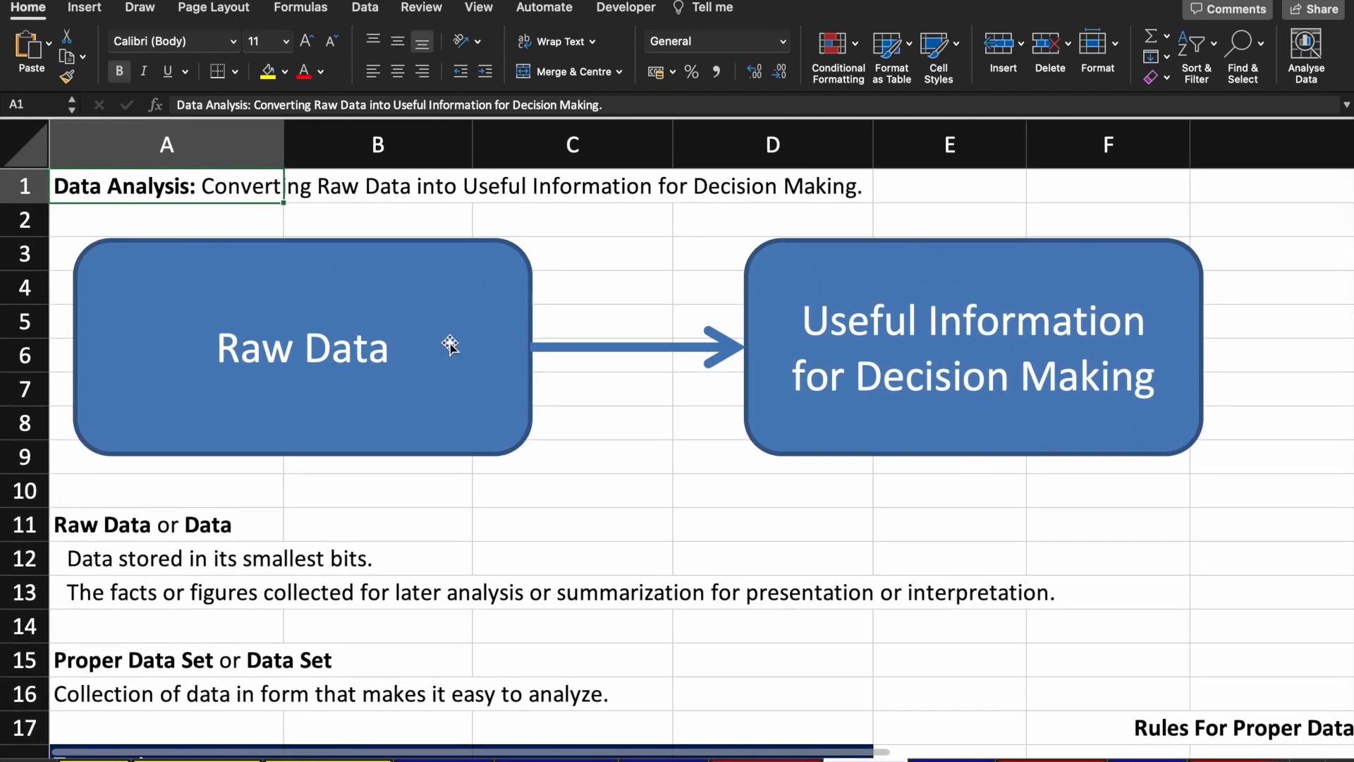
{"action": "scroll", "coordinate": [705, 553], "scroll_direction": "down", "scroll_amount": 5}
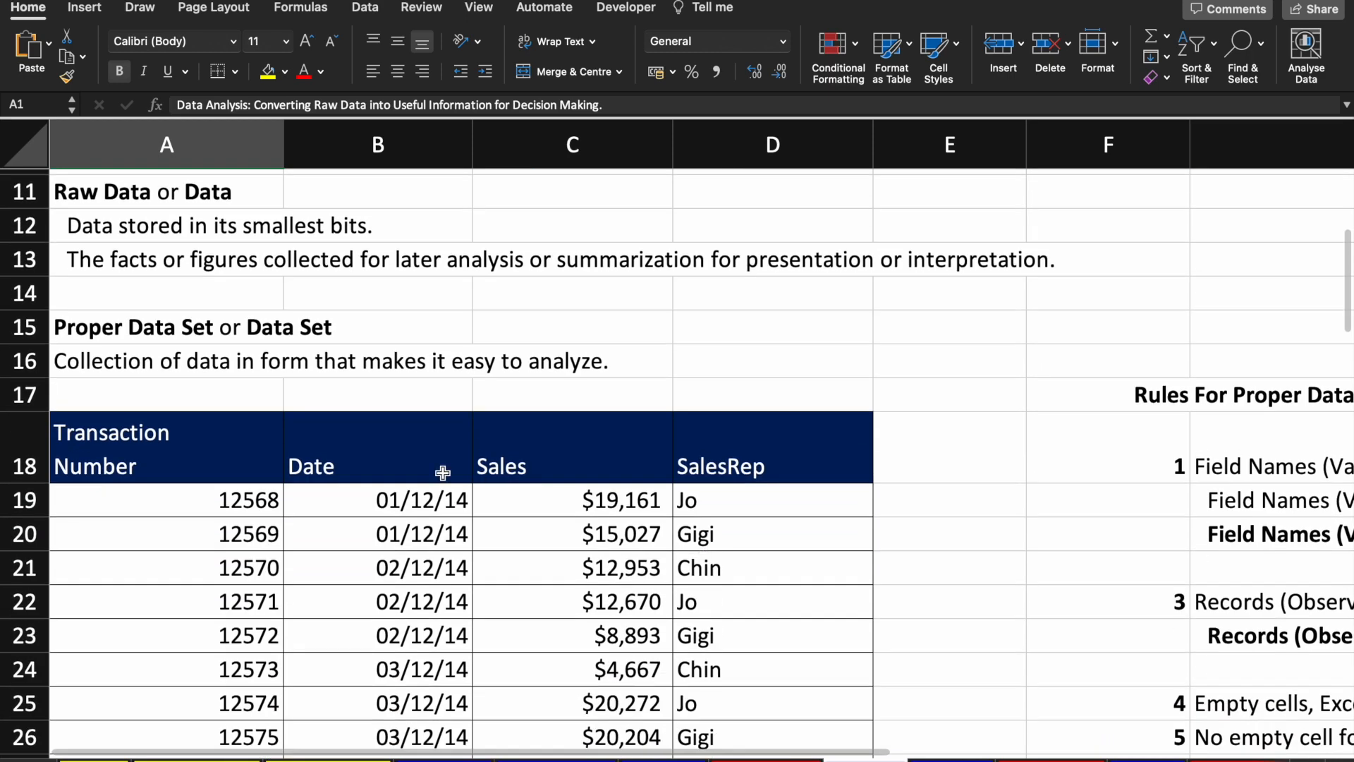
Step: Select the Transaction Number header in A18 and review transactions 12568–12576 beside the data-set rules
{"action": "left_click", "coordinate": [210, 463]}
{"action": "scroll", "coordinate": [210, 463], "scroll_direction": "down", "scroll_amount": 2}
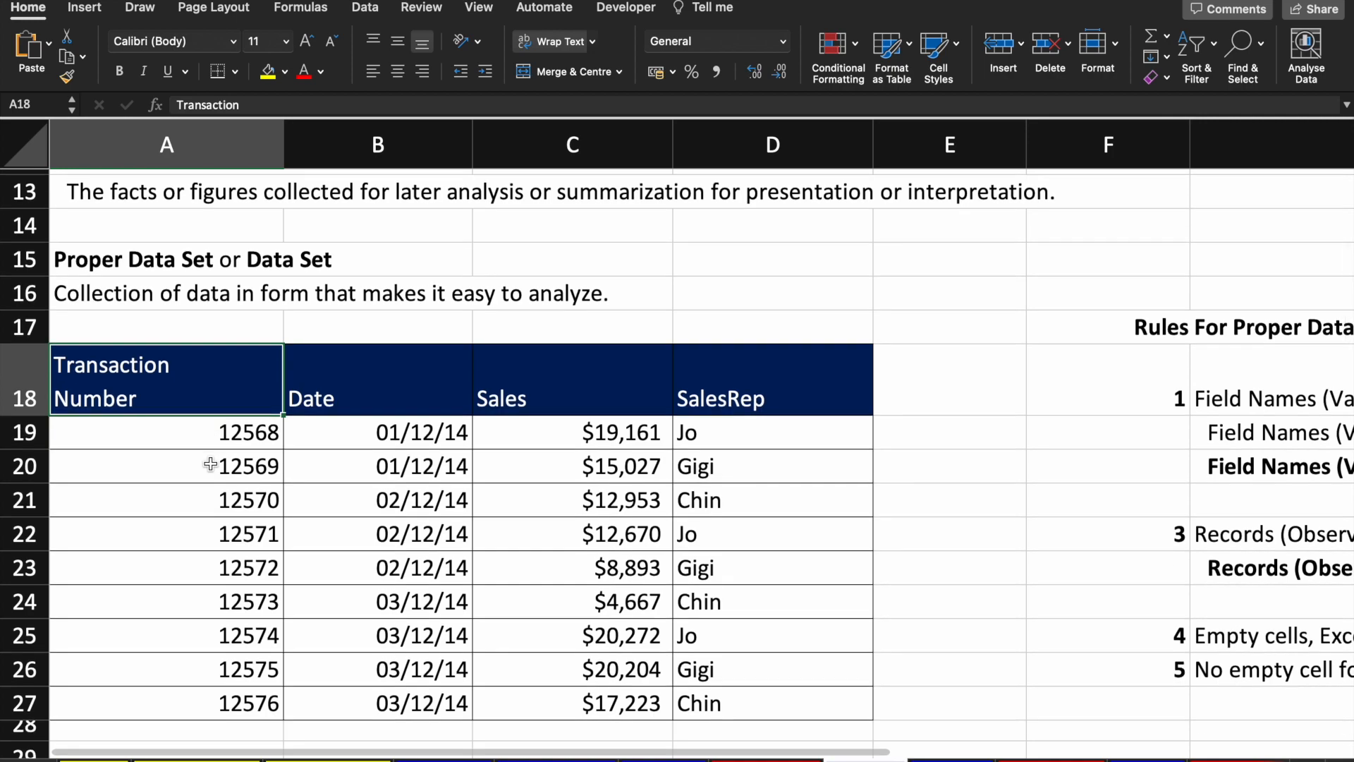
{"action": "scroll", "coordinate": [644, 494], "scroll_direction": "right", "scroll_amount": 6}
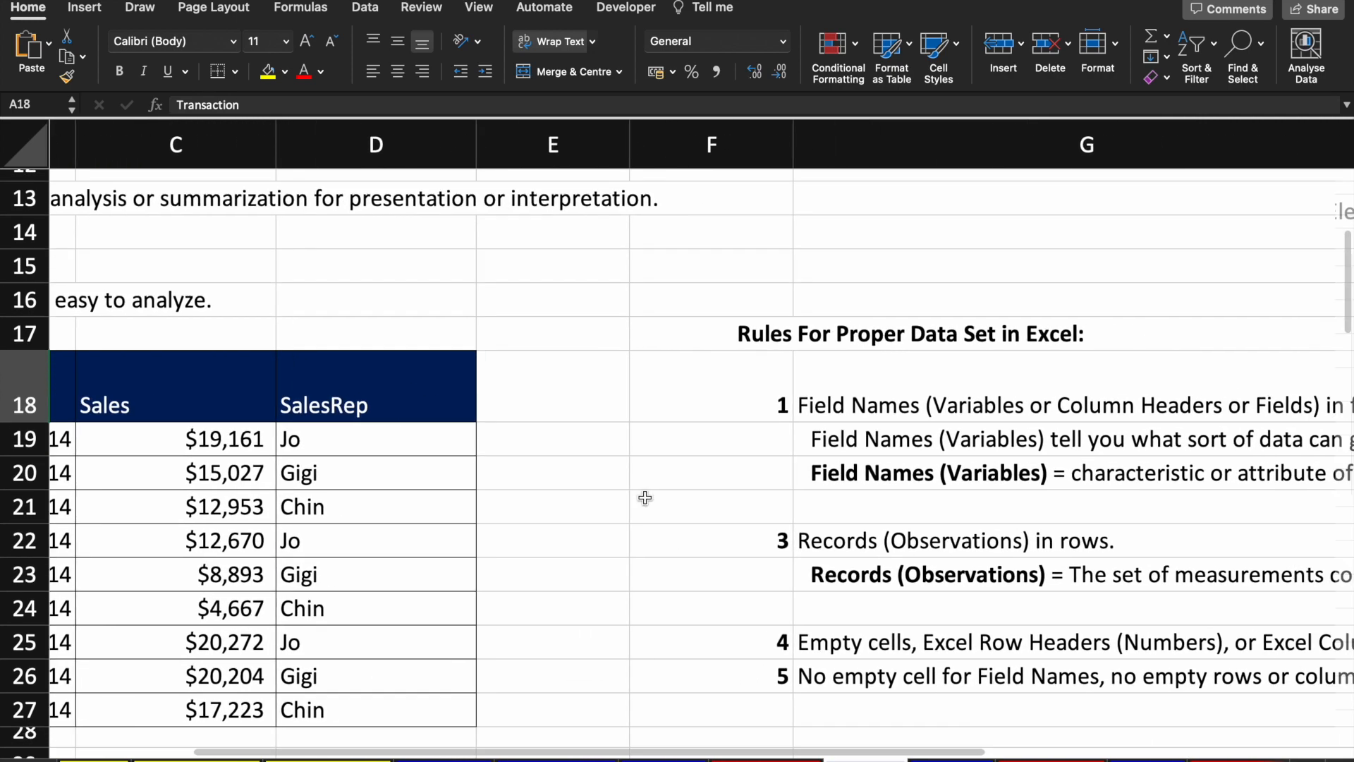
{"action": "scroll", "coordinate": [645, 499], "scroll_direction": "down", "scroll_amount": 3}
{"action": "scroll", "coordinate": [648, 501], "scroll_direction": "left", "scroll_amount": 3}
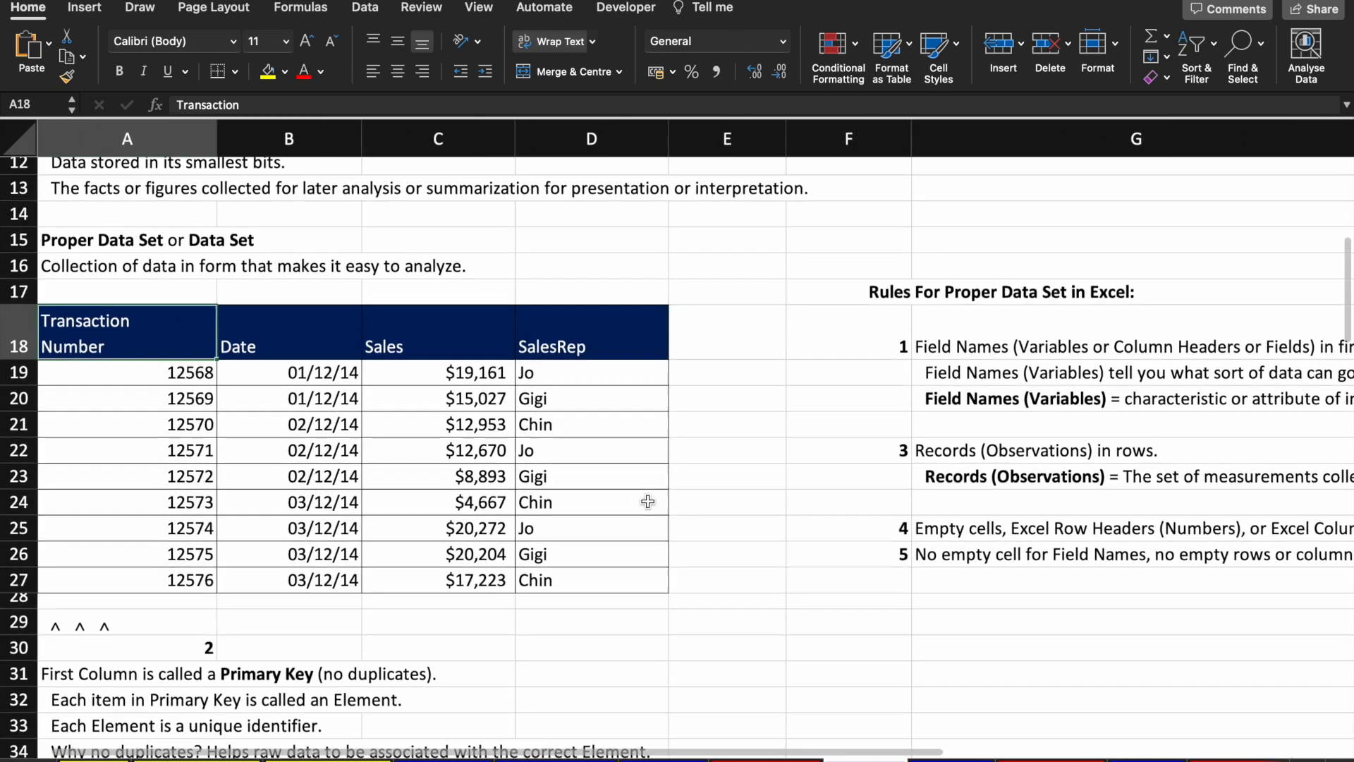
{"action": "scroll", "coordinate": [182, 348], "scroll_direction": "down", "scroll_amount": 3}
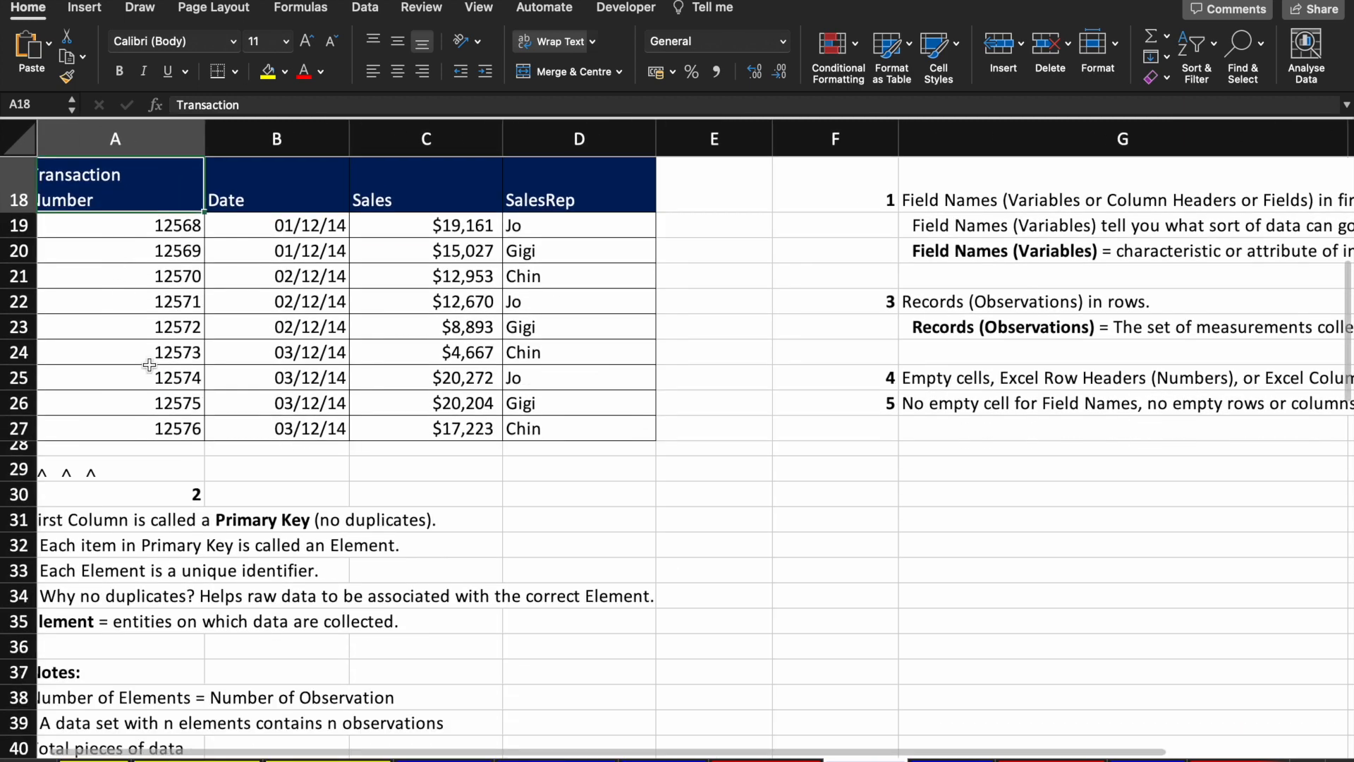
{"action": "scroll", "coordinate": [149, 364], "scroll_direction": "up", "scroll_amount": 3}
{"action": "scroll", "coordinate": [150, 364], "scroll_direction": "up", "scroll_amount": 1}
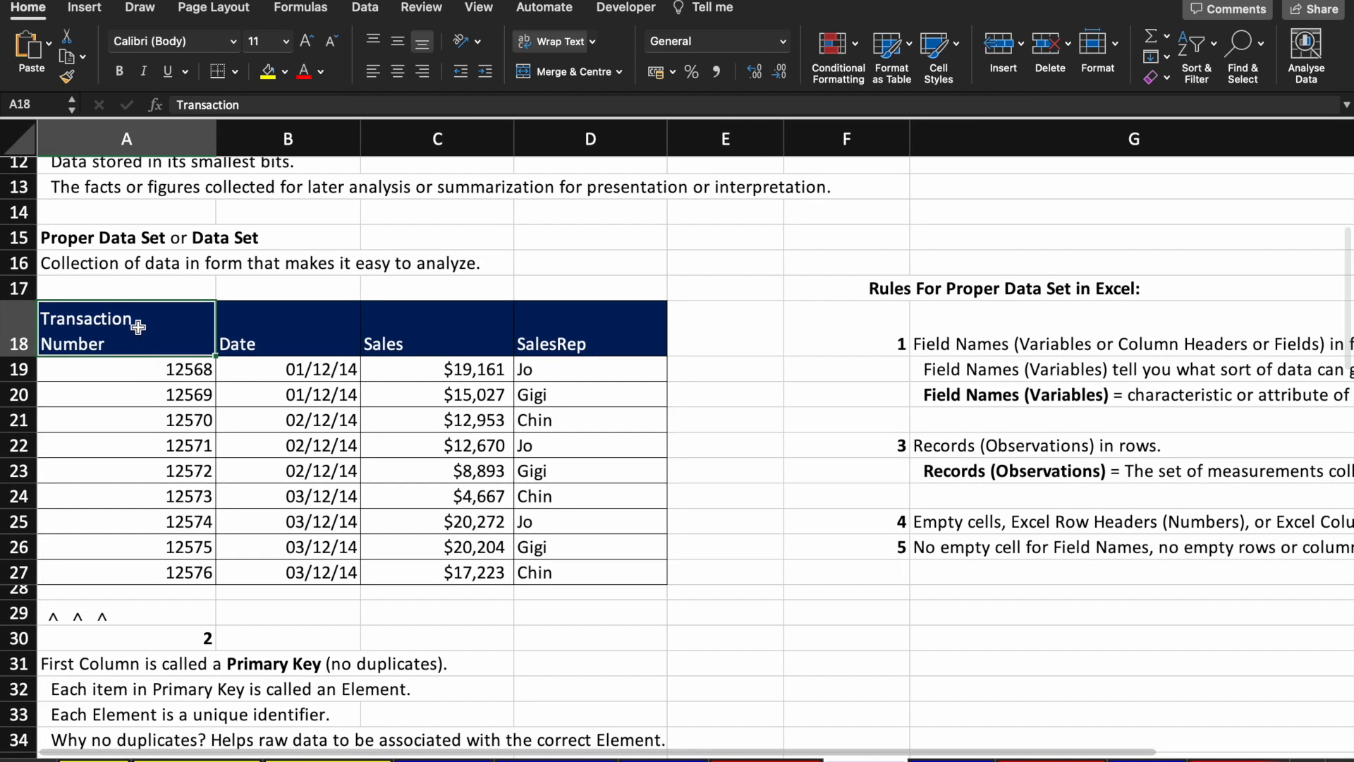
{"action": "key", "text": "Down"}
{"action": "key", "text": "Right"}
{"action": "key", "text": "Right"}
{"action": "key", "text": "Right"}
{"action": "key", "text": "Left"}
{"action": "key", "text": "Left"}
{"action": "key", "text": "Left"}
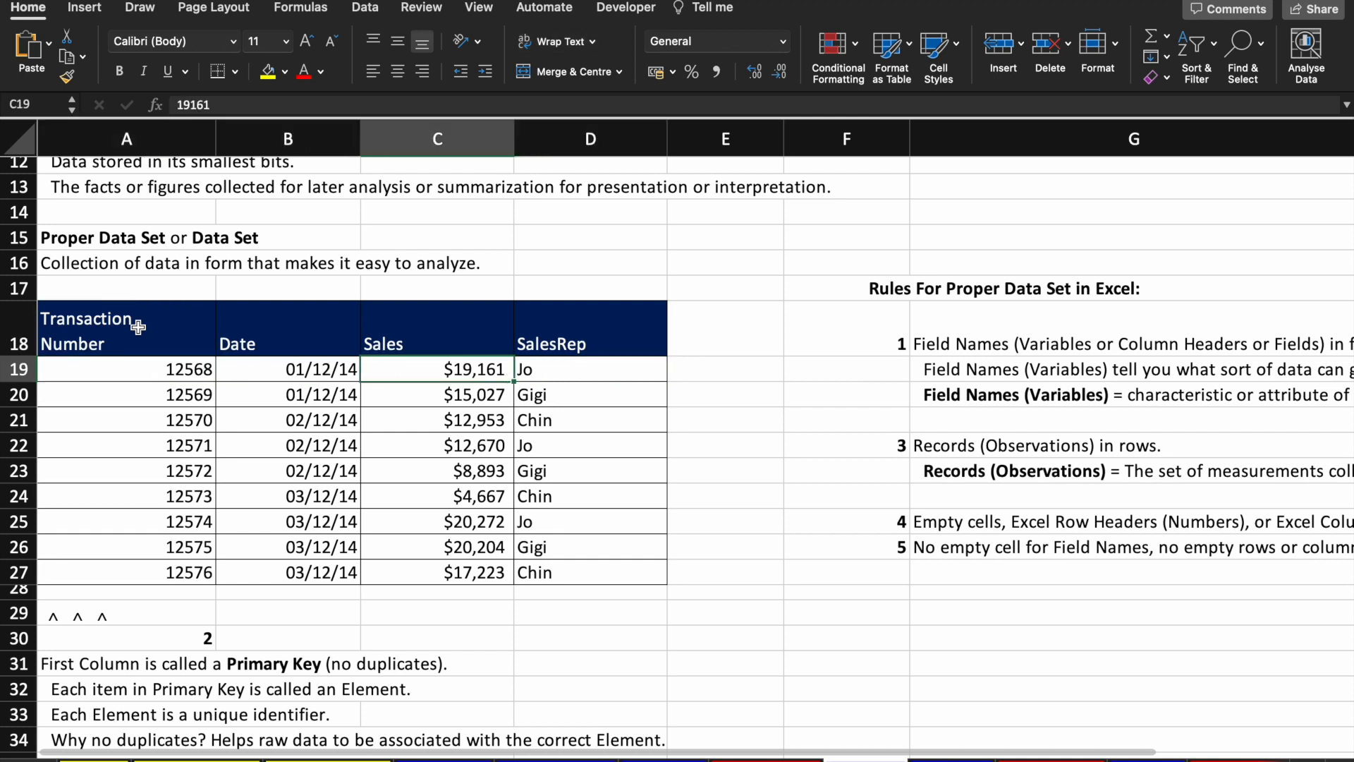
{"action": "key", "text": "Up"}
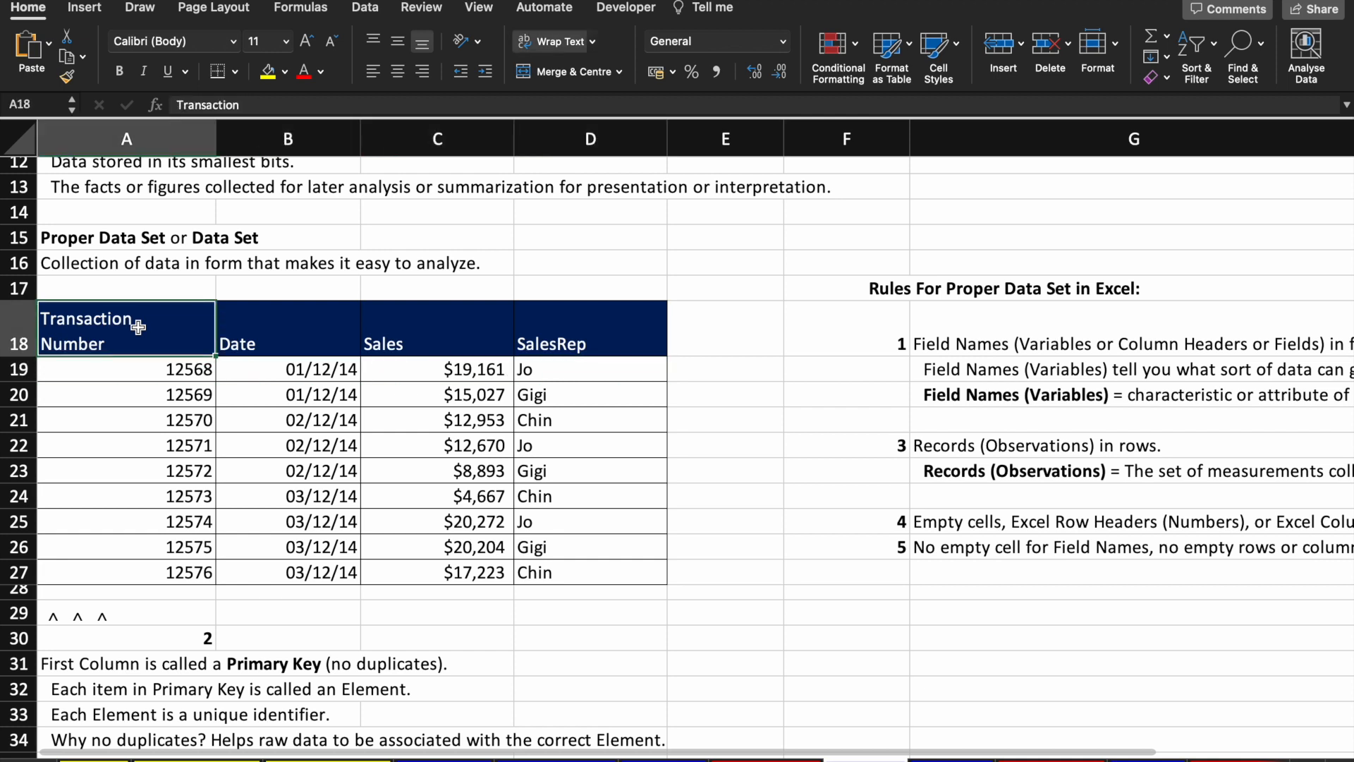
{"action": "left_click", "coordinate": [323, 340]}
{"action": "left_click", "coordinate": [459, 353]}
{"action": "left_click", "coordinate": [605, 333]}
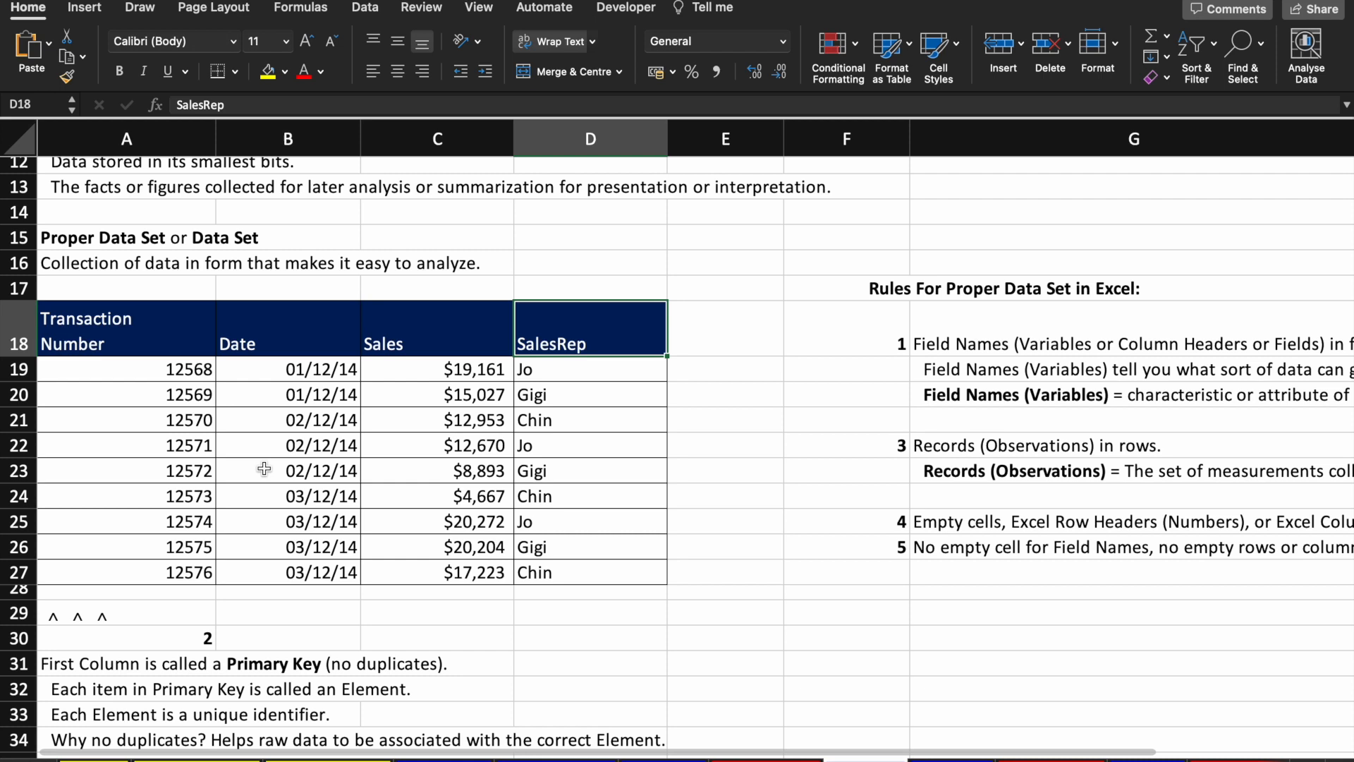
{"action": "left_click", "coordinate": [139, 334]}
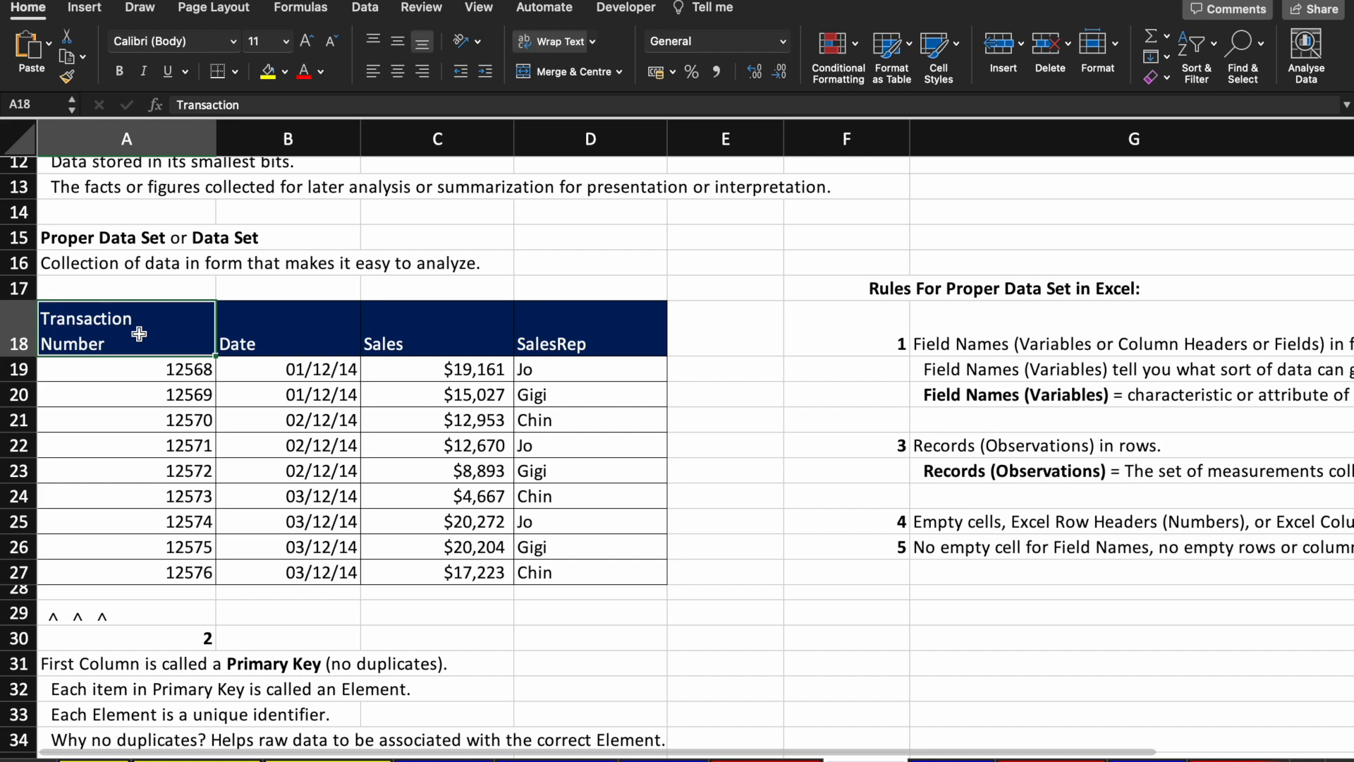
{"action": "scroll", "coordinate": [183, 512], "scroll_direction": "down", "scroll_amount": 2}
{"action": "scroll", "coordinate": [183, 512], "scroll_direction": "up", "scroll_amount": 3}
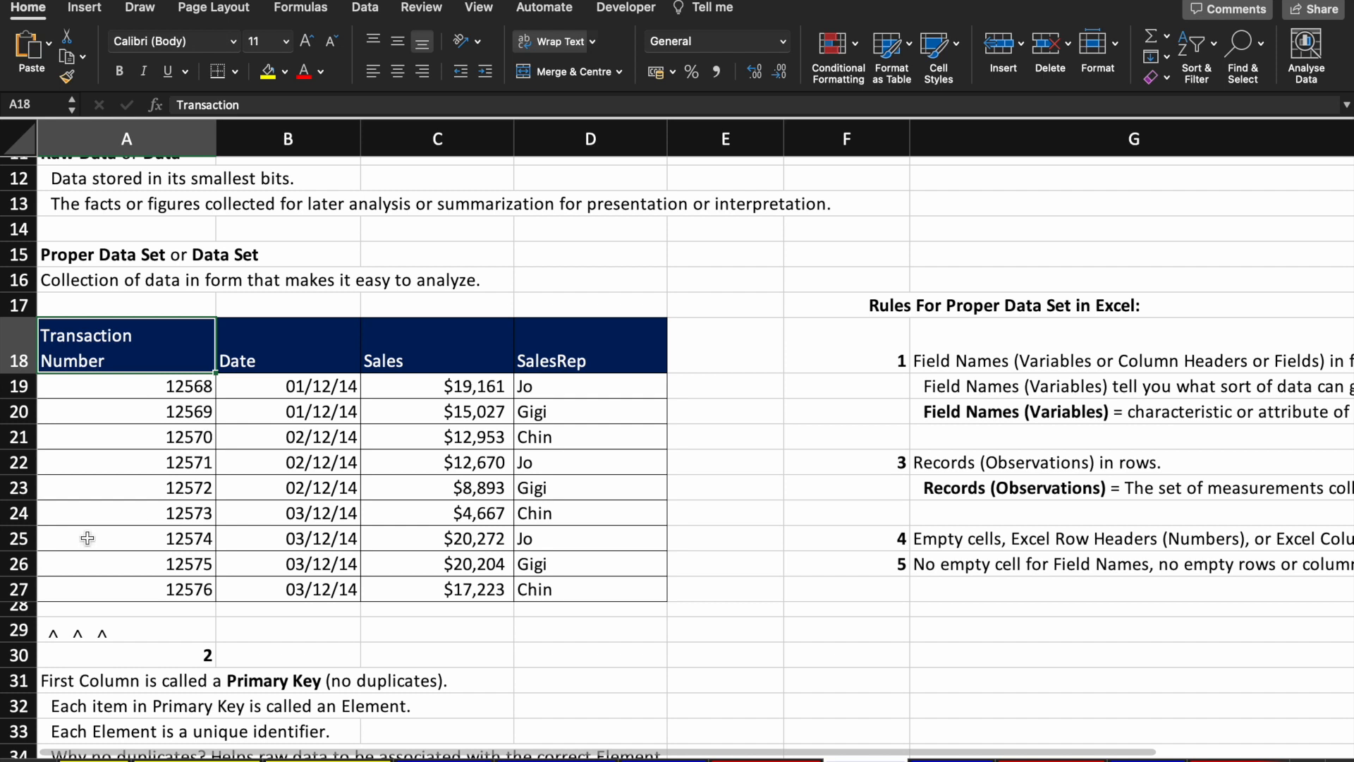
{"action": "left_click", "coordinate": [125, 384]}
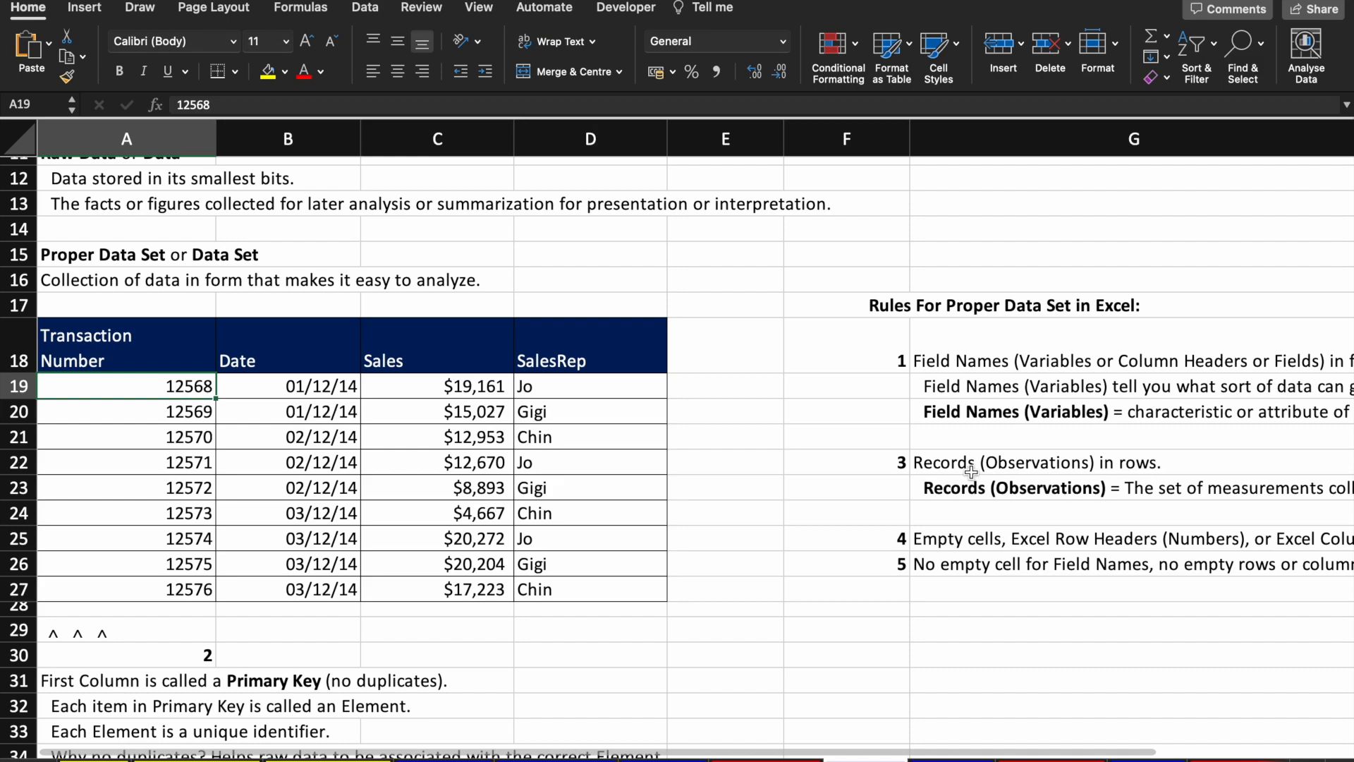
Step: Clear the date in B21 and the $12,670 sales value in C22, then undo both
{"action": "scroll", "coordinate": [971, 471], "scroll_direction": "right", "scroll_amount": 6}
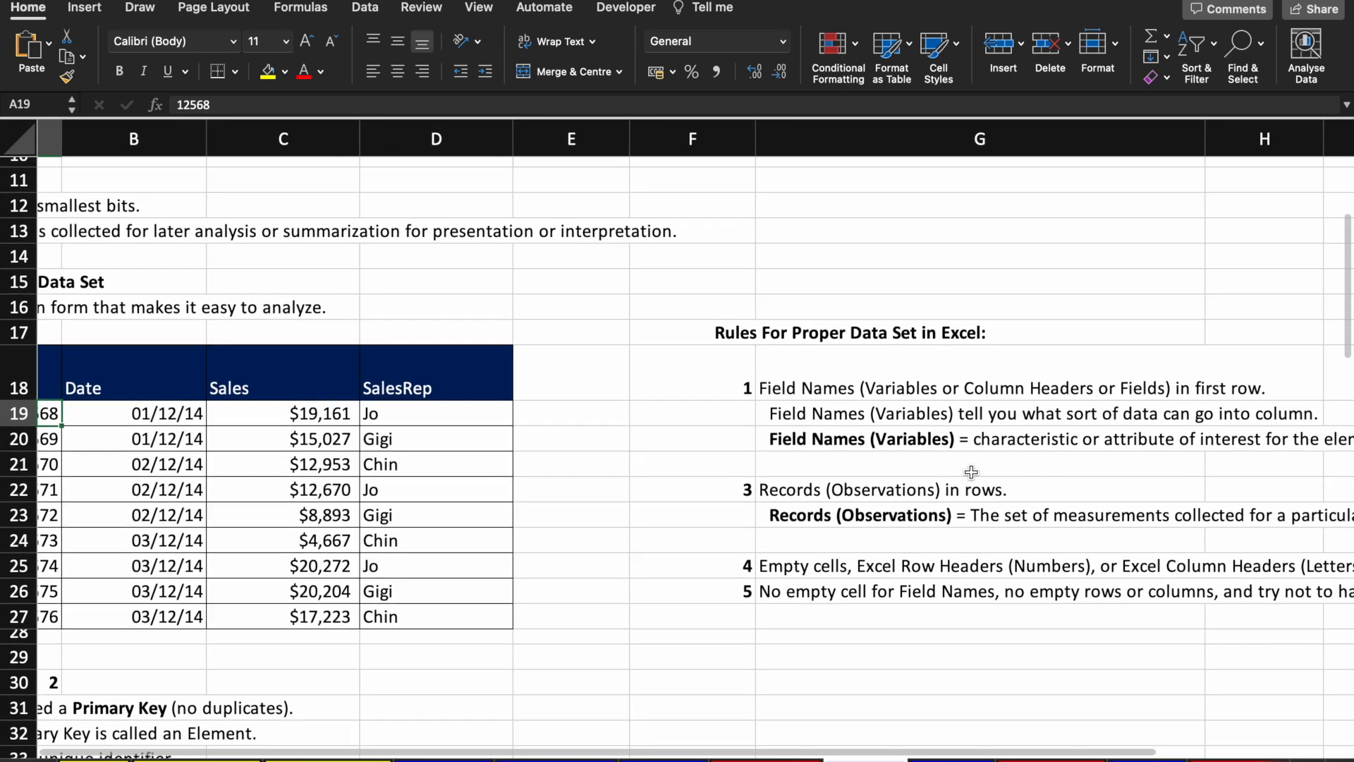
{"action": "scroll", "coordinate": [971, 471], "scroll_direction": "left", "scroll_amount": 4}
{"action": "scroll", "coordinate": [971, 471], "scroll_direction": "left", "scroll_amount": 2}
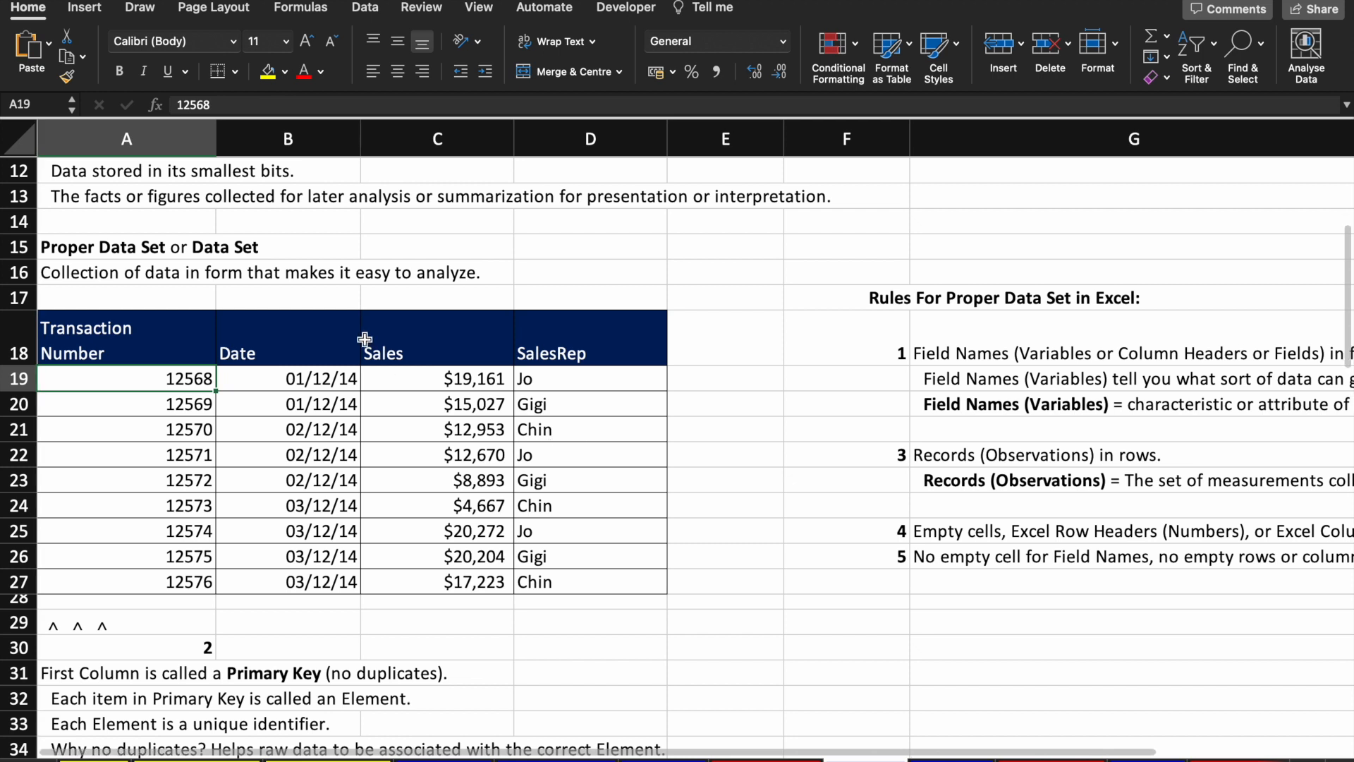
{"action": "left_click", "coordinate": [306, 346]}
{"action": "left_click", "coordinate": [306, 381]}
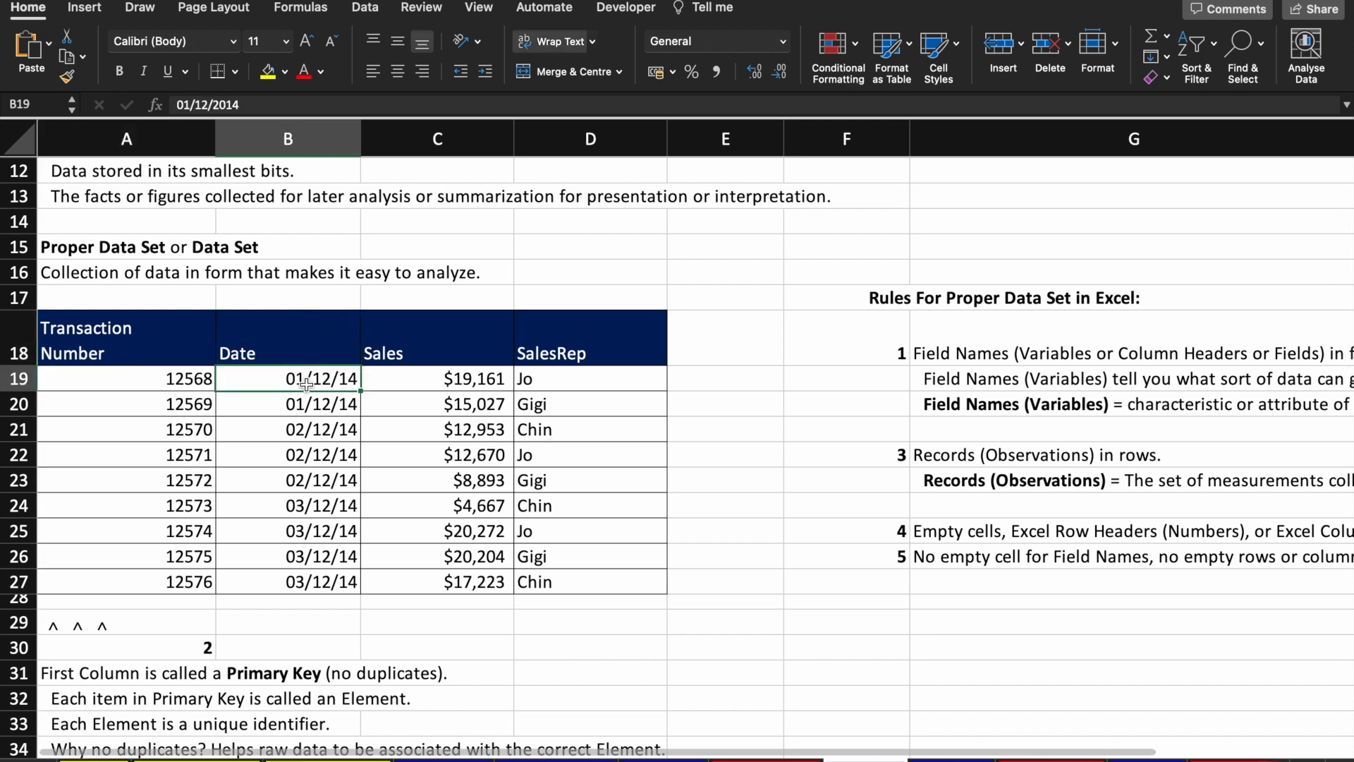
{"action": "key", "text": "Down"}
{"action": "key", "text": "Down"}
{"action": "key", "text": "Down"}
{"action": "key", "text": "Down"}
{"action": "key", "text": "Down"}
{"action": "key", "text": "Down"}
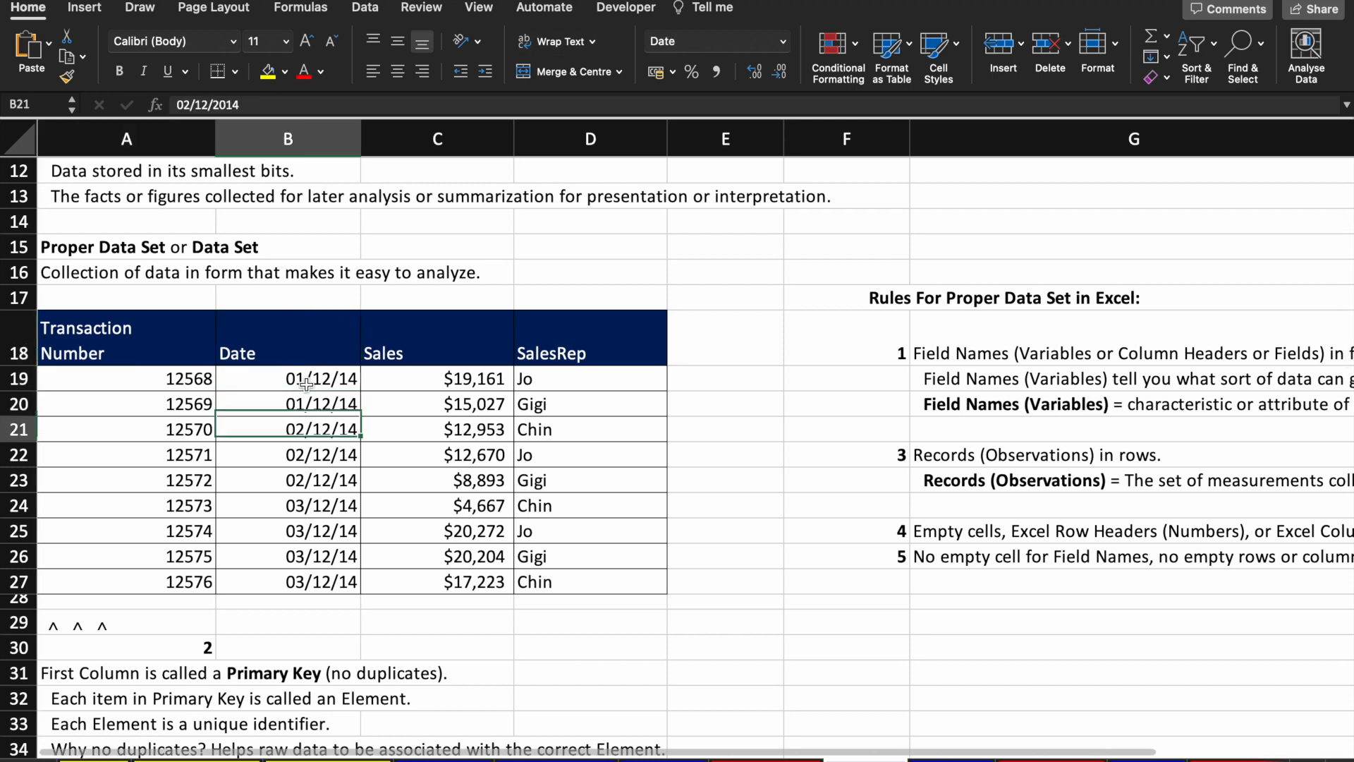
{"action": "key", "text": "Up"}
{"action": "key", "text": "Up"}
{"action": "key", "text": "Up"}
{"action": "key", "text": "Up"}
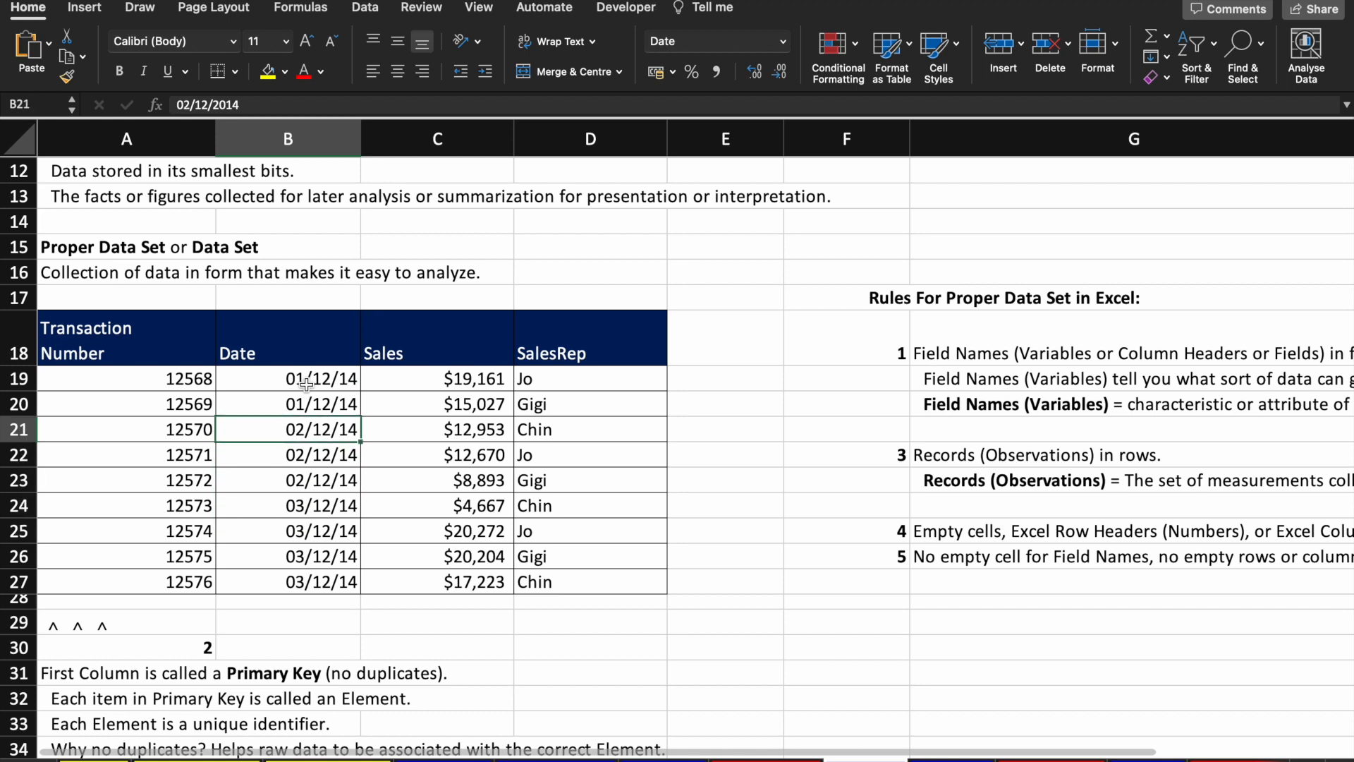
{"action": "key", "text": "Delete"}
{"action": "key", "text": "Right"}
{"action": "key", "text": "Down"}
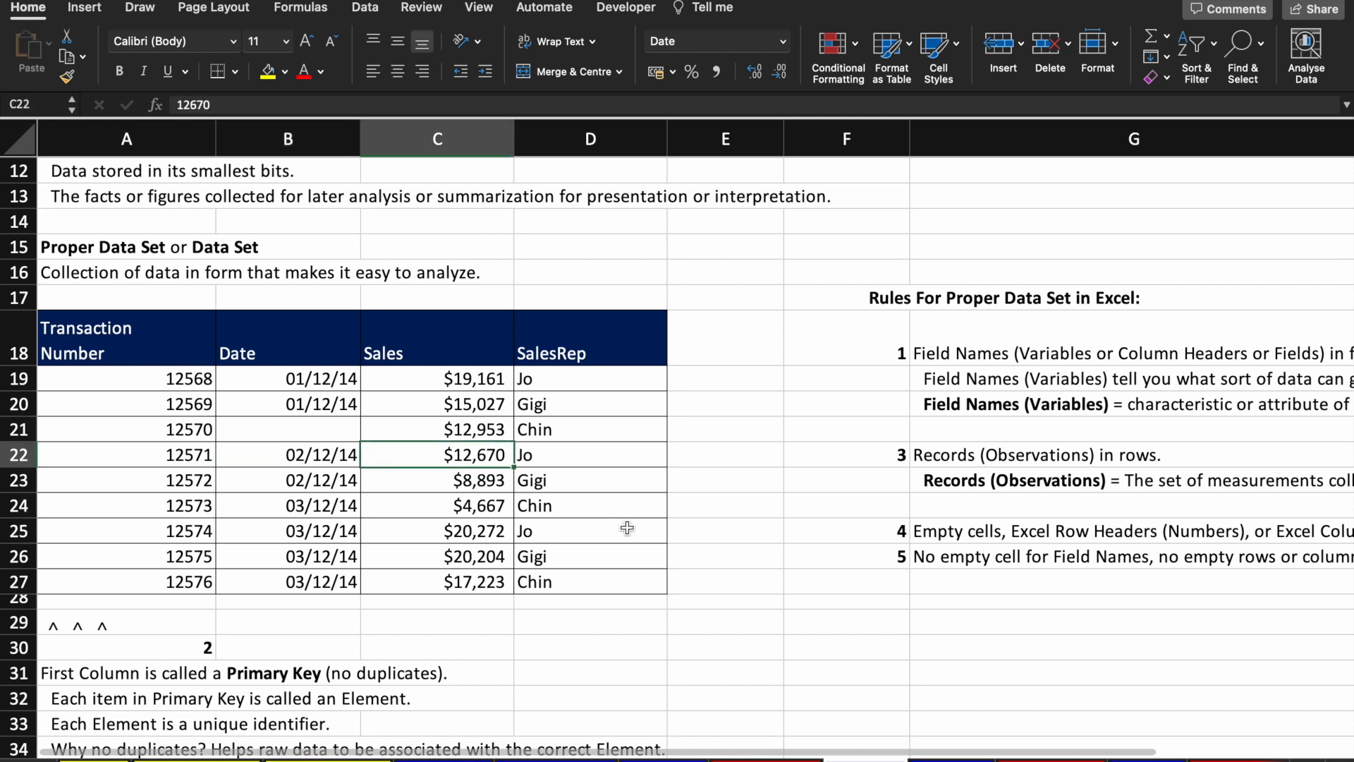
{"action": "key", "text": "Delete"}
{"action": "key", "text": "Up"}
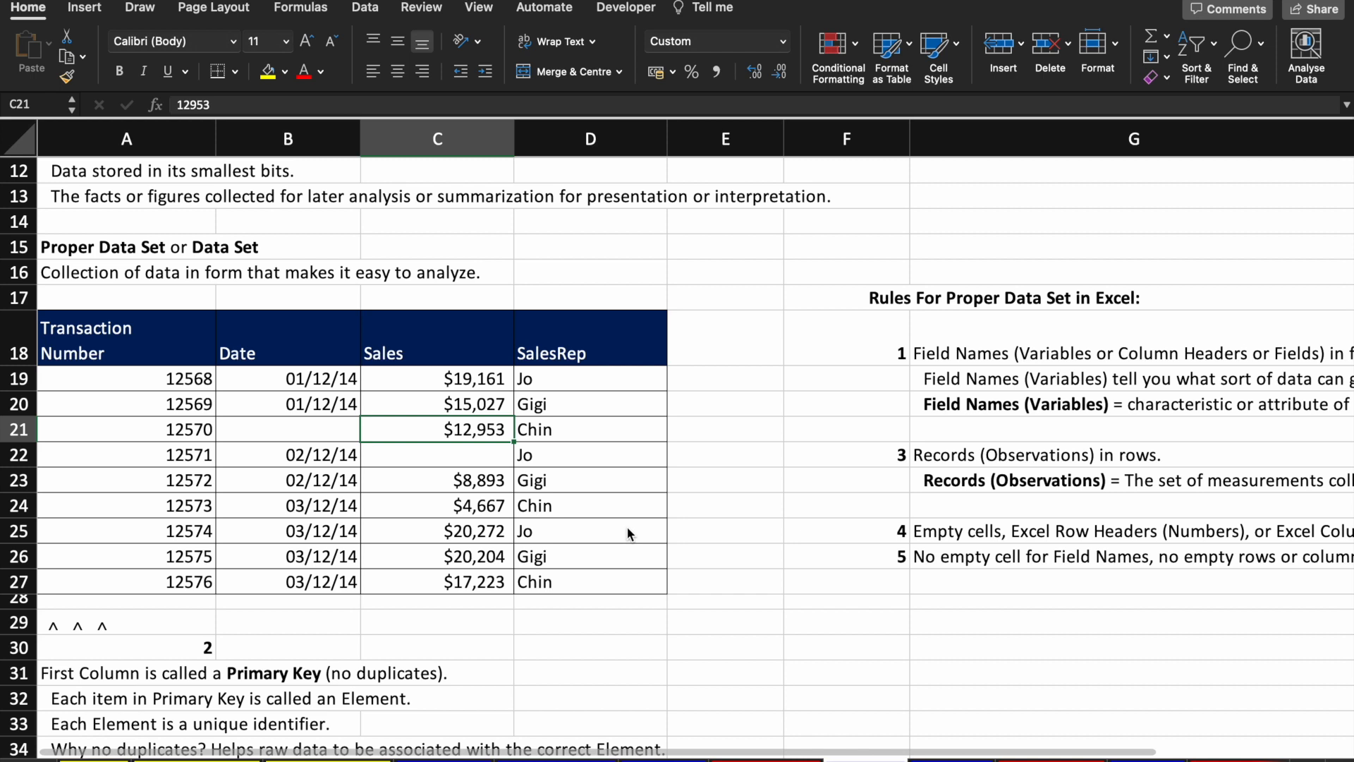
{"action": "key", "text": "super+z"}
{"action": "key", "text": "super+z"}
{"action": "key", "text": "super+z"}
Step: Blank out the Sales column heading with a stray entry, then undo to restore it
{"action": "key", "text": "Right"}
{"action": "key", "text": "Down"}
{"action": "key", "text": "Right"}
{"action": "key", "text": "Left"}
{"action": "key", "text": "Left"}
{"action": "key", "text": "Right"}
{"action": "key", "text": "Right"}
{"action": "key", "text": "Right"}
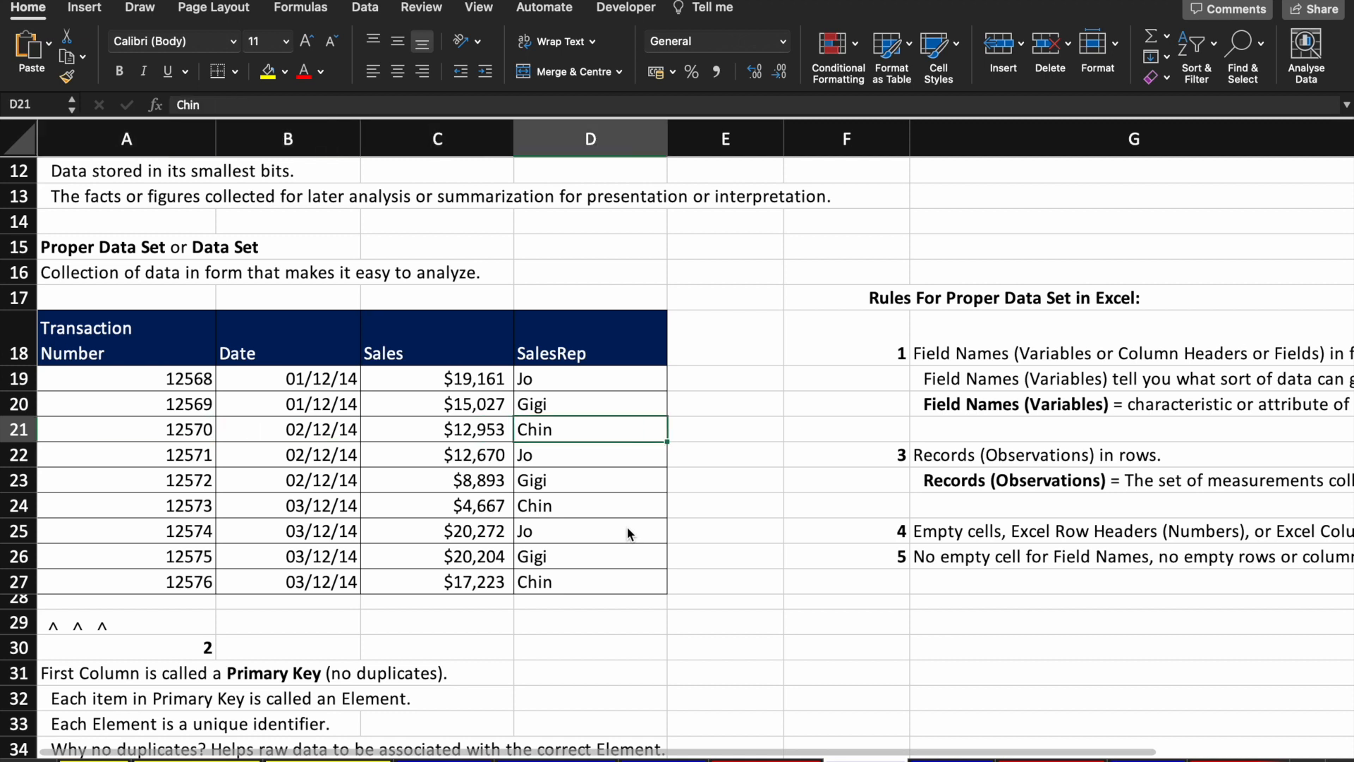
{"action": "key", "text": "Left"}
{"action": "key", "text": "Left"}
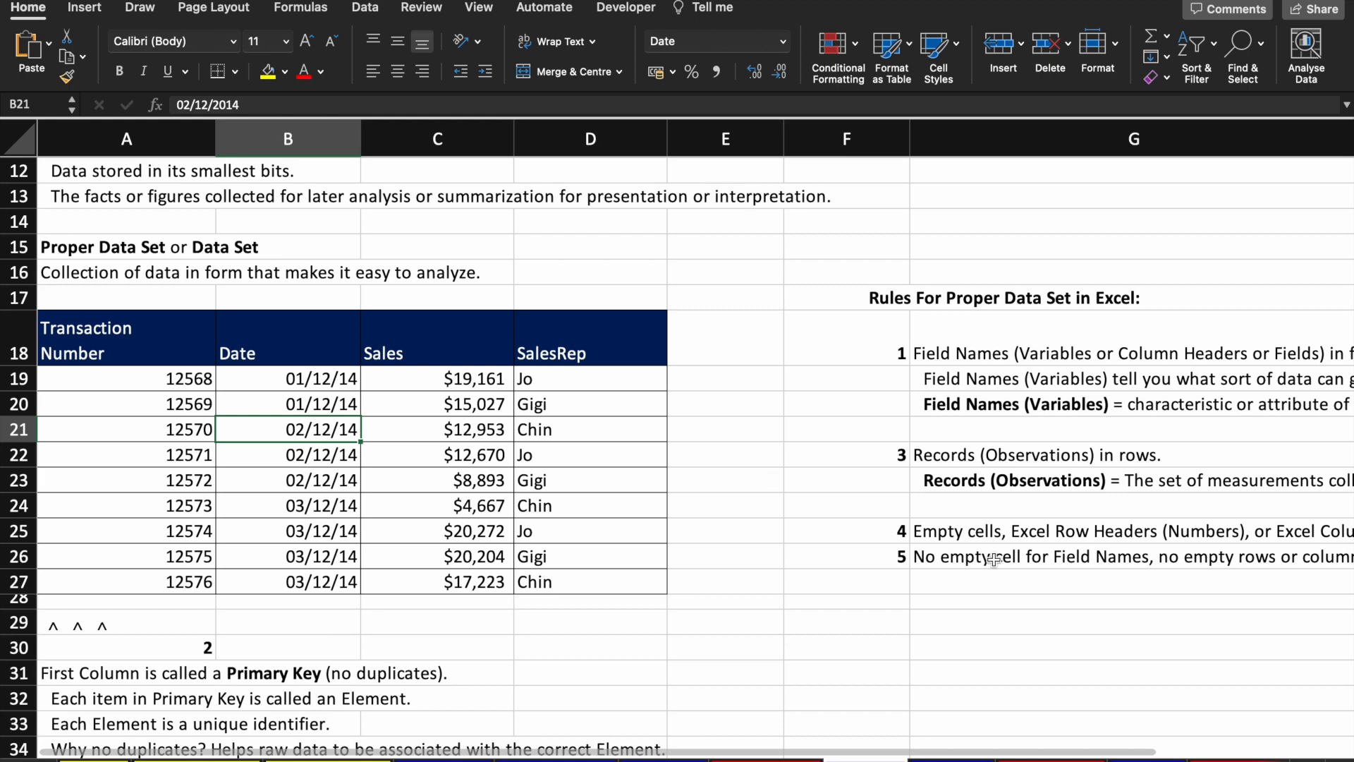
{"action": "scroll", "coordinate": [995, 559], "scroll_direction": "right", "scroll_amount": 5}
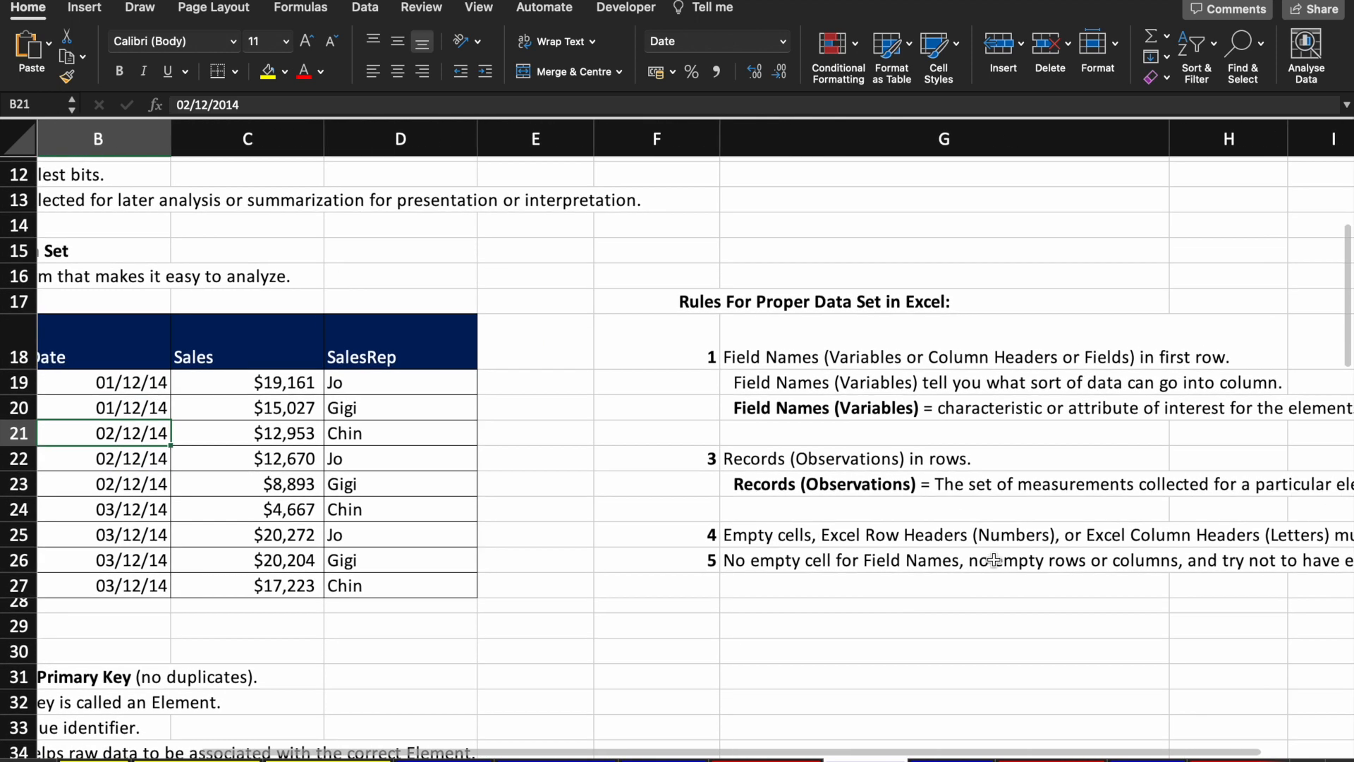
{"action": "scroll", "coordinate": [994, 559], "scroll_direction": "right", "scroll_amount": 5}
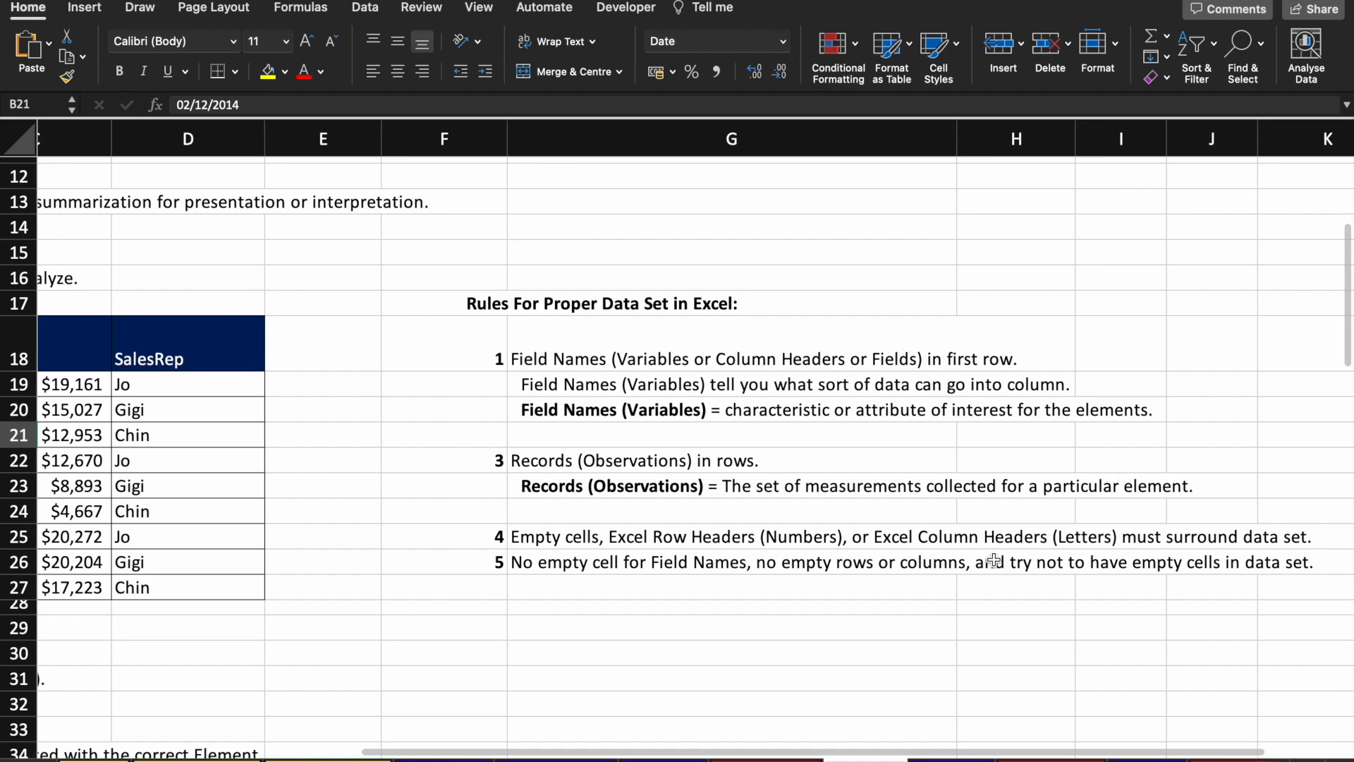
{"action": "scroll", "coordinate": [994, 561], "scroll_direction": "left", "scroll_amount": 10}
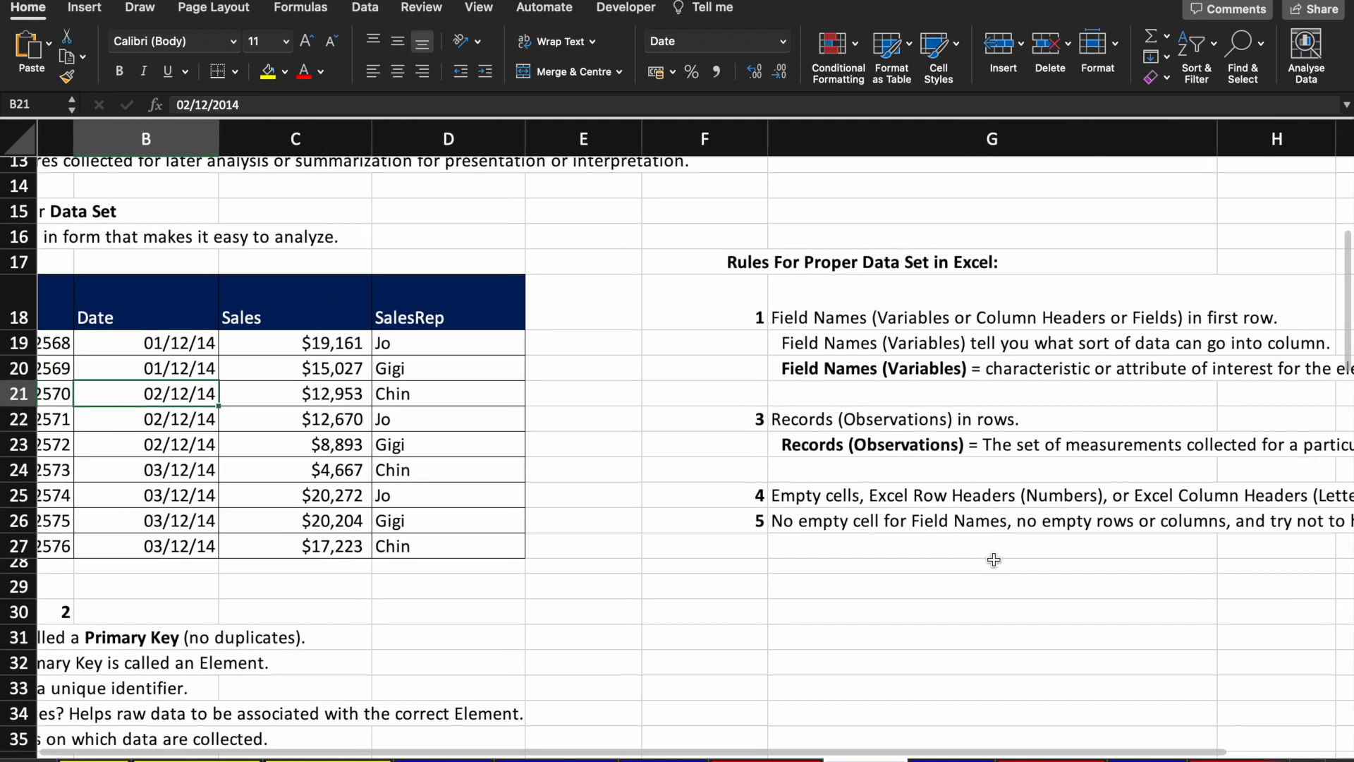
{"action": "scroll", "coordinate": [993, 559], "scroll_direction": "down", "scroll_amount": 1}
{"action": "scroll", "coordinate": [991, 559], "scroll_direction": "right", "scroll_amount": 2}
{"action": "scroll", "coordinate": [407, 294], "scroll_direction": "left", "scroll_amount": 2}
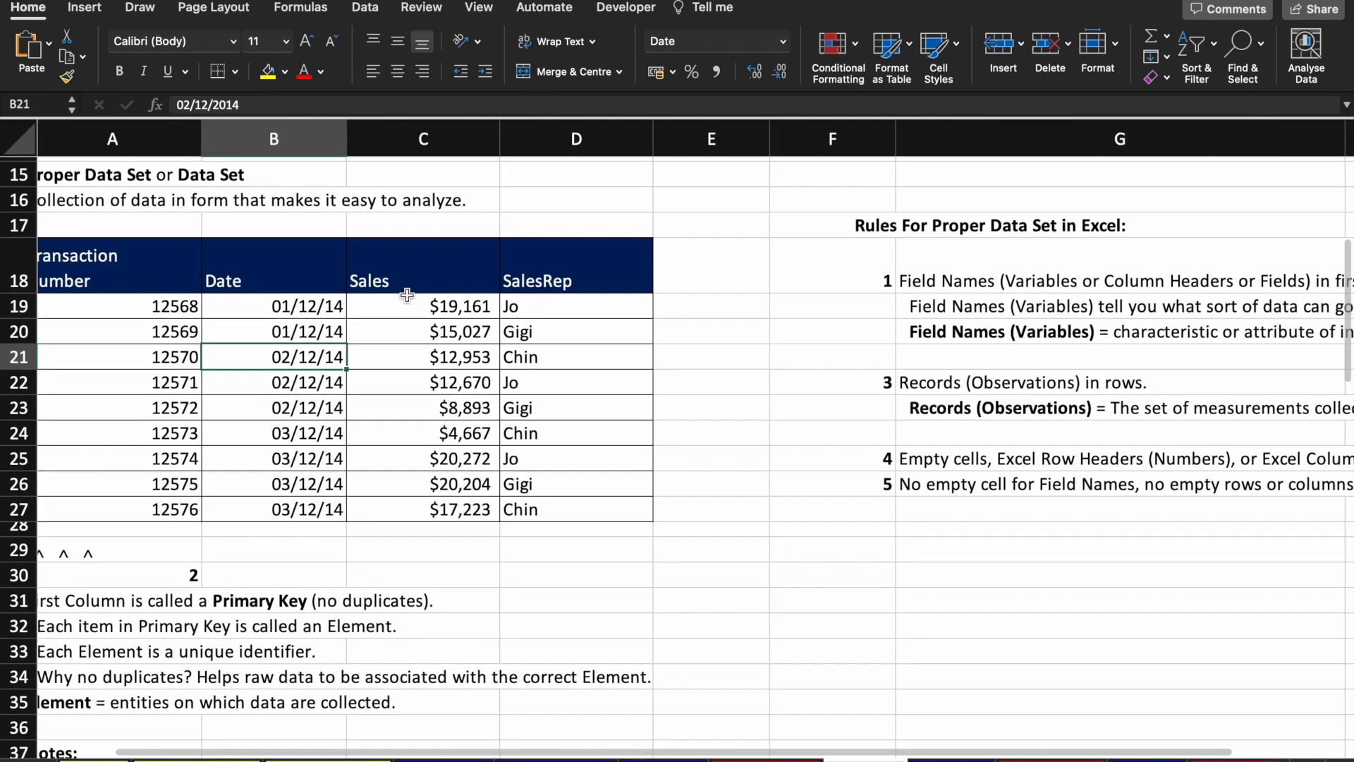
{"action": "left_click", "coordinate": [407, 287]}
{"action": "scroll", "coordinate": [451, 367], "scroll_direction": "up", "scroll_amount": 4}
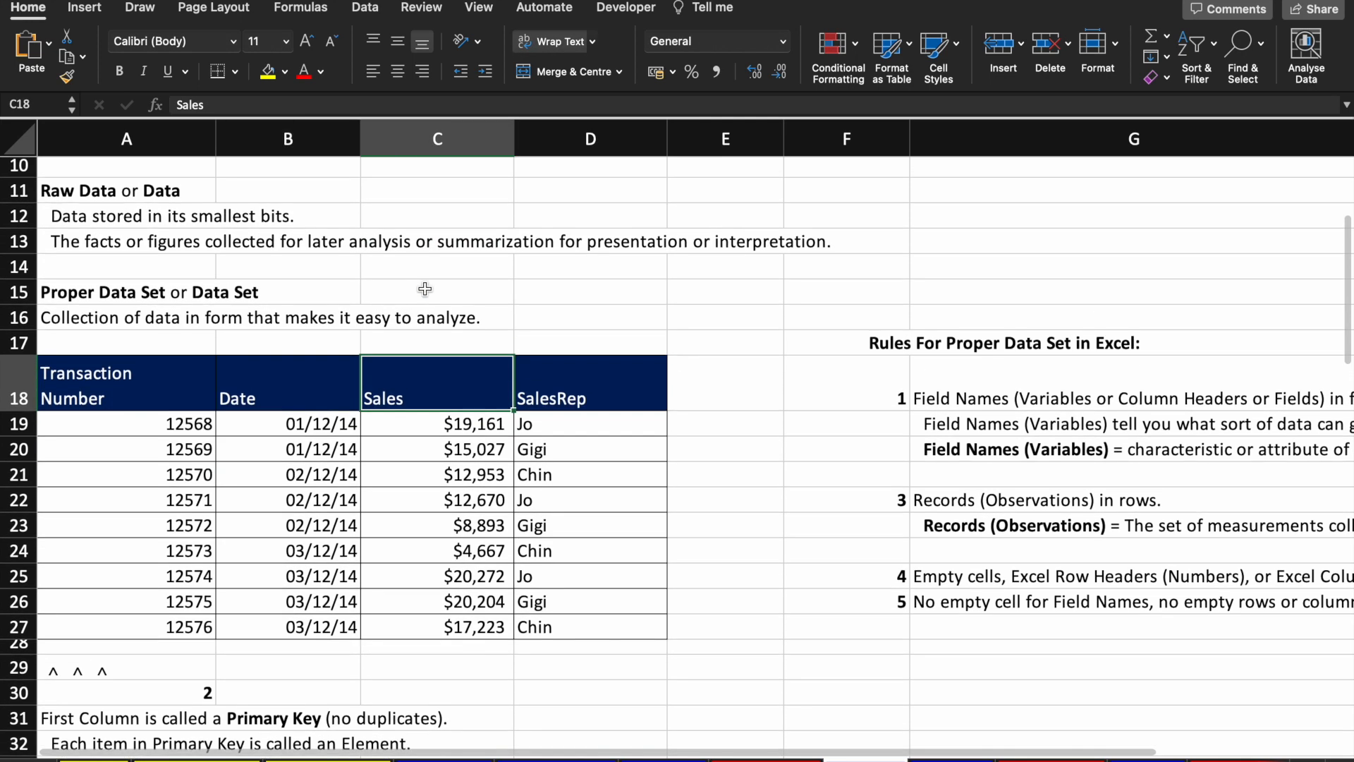
{"action": "scroll", "coordinate": [455, 371], "scroll_direction": "down", "scroll_amount": 1}
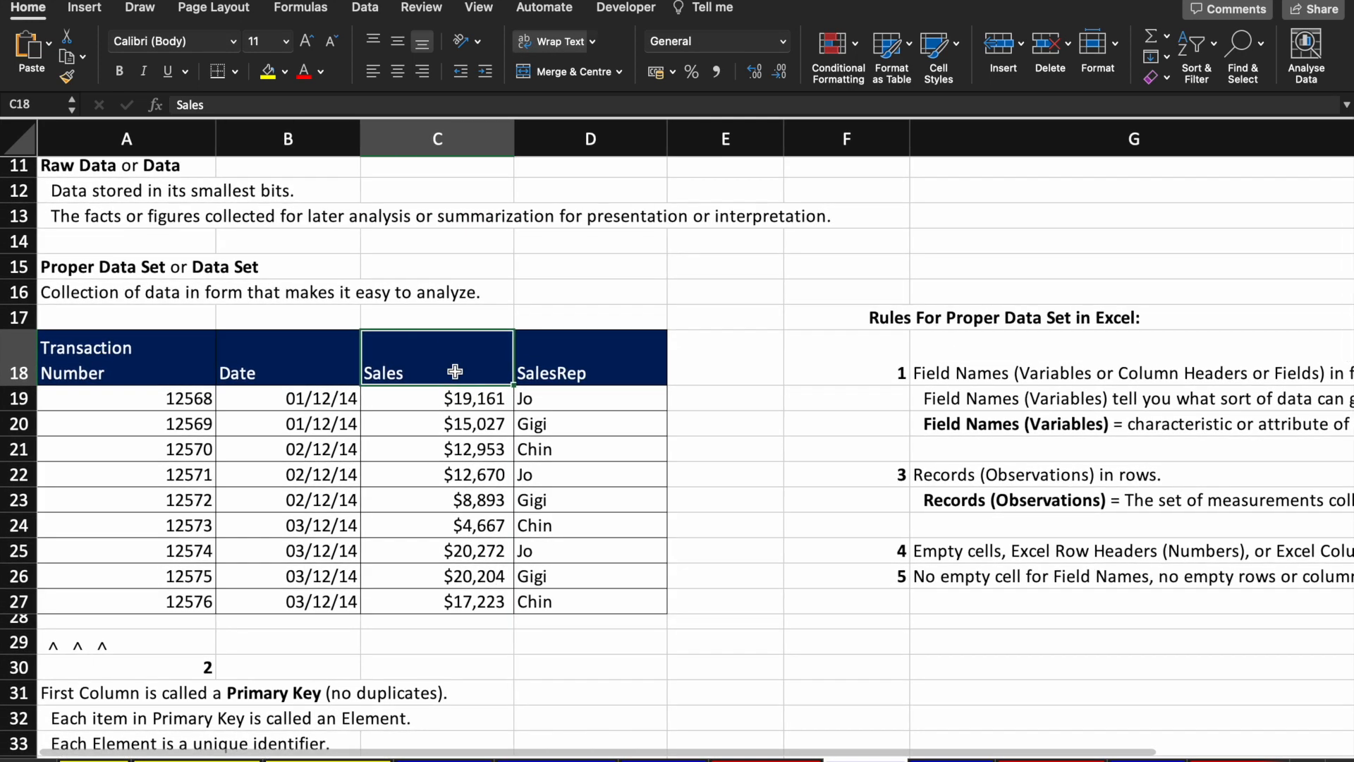
{"action": "key", "text": "XF86AudioRaiseVolume"}
{"action": "type", "text": "\\"}
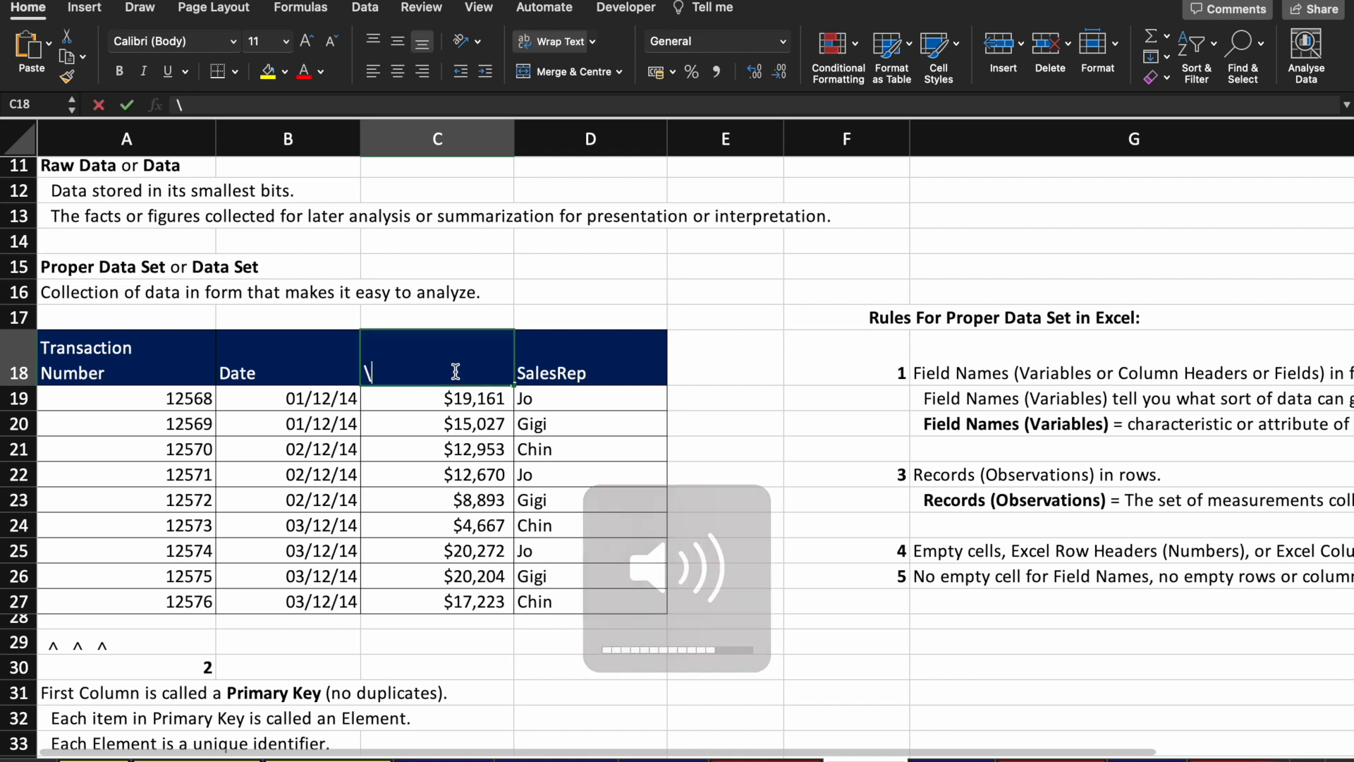
{"action": "left_click", "coordinate": [618, 534]}
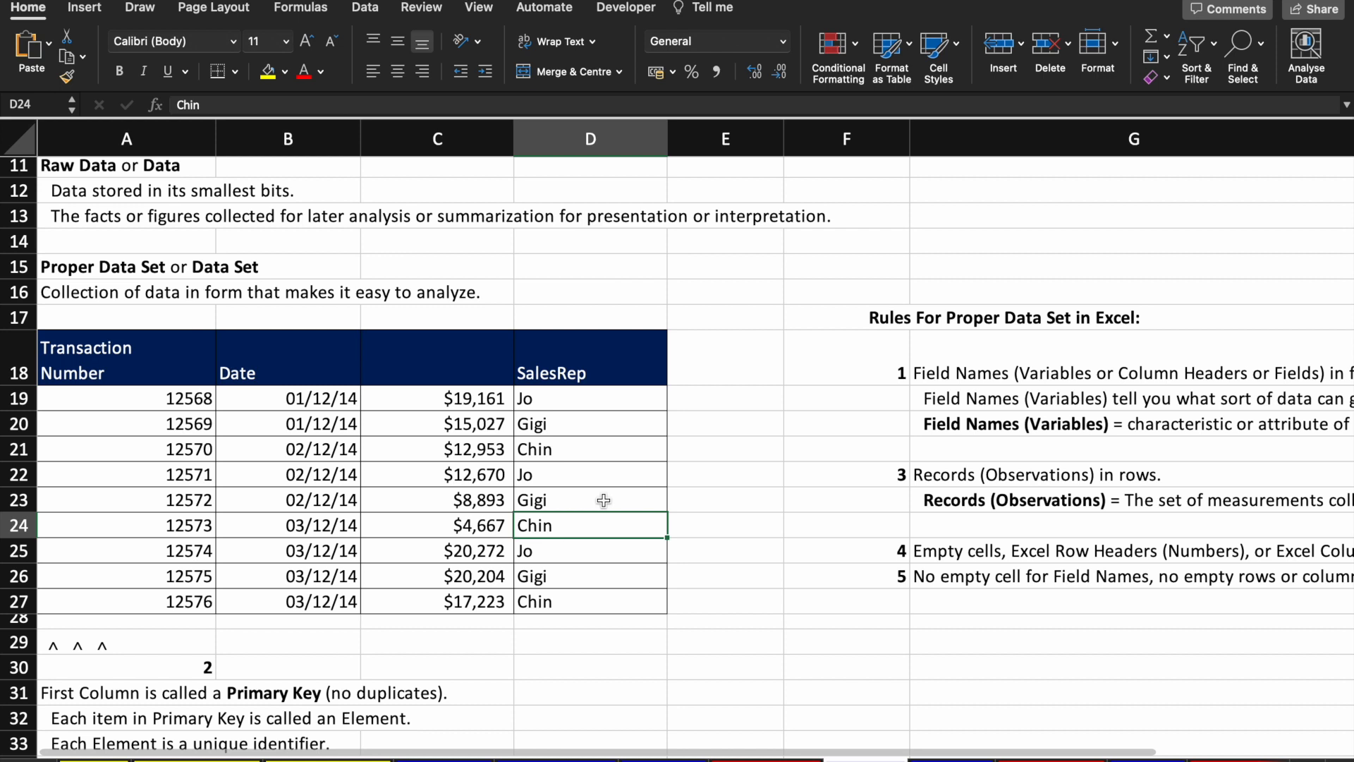
{"action": "key", "text": "super+z"}
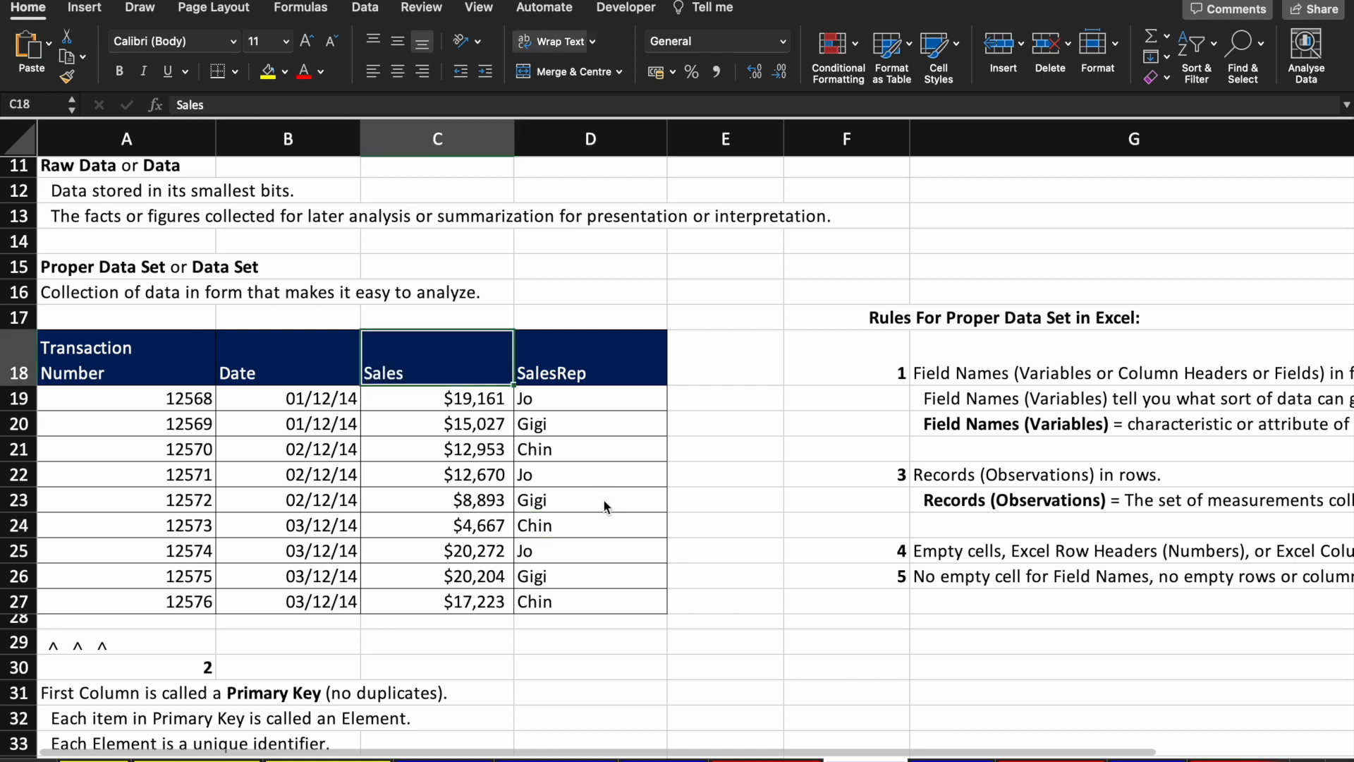
Step: Select the A18:D27 table, then the empty row 17 and column E beside it
{"action": "left_click", "coordinate": [119, 354]}
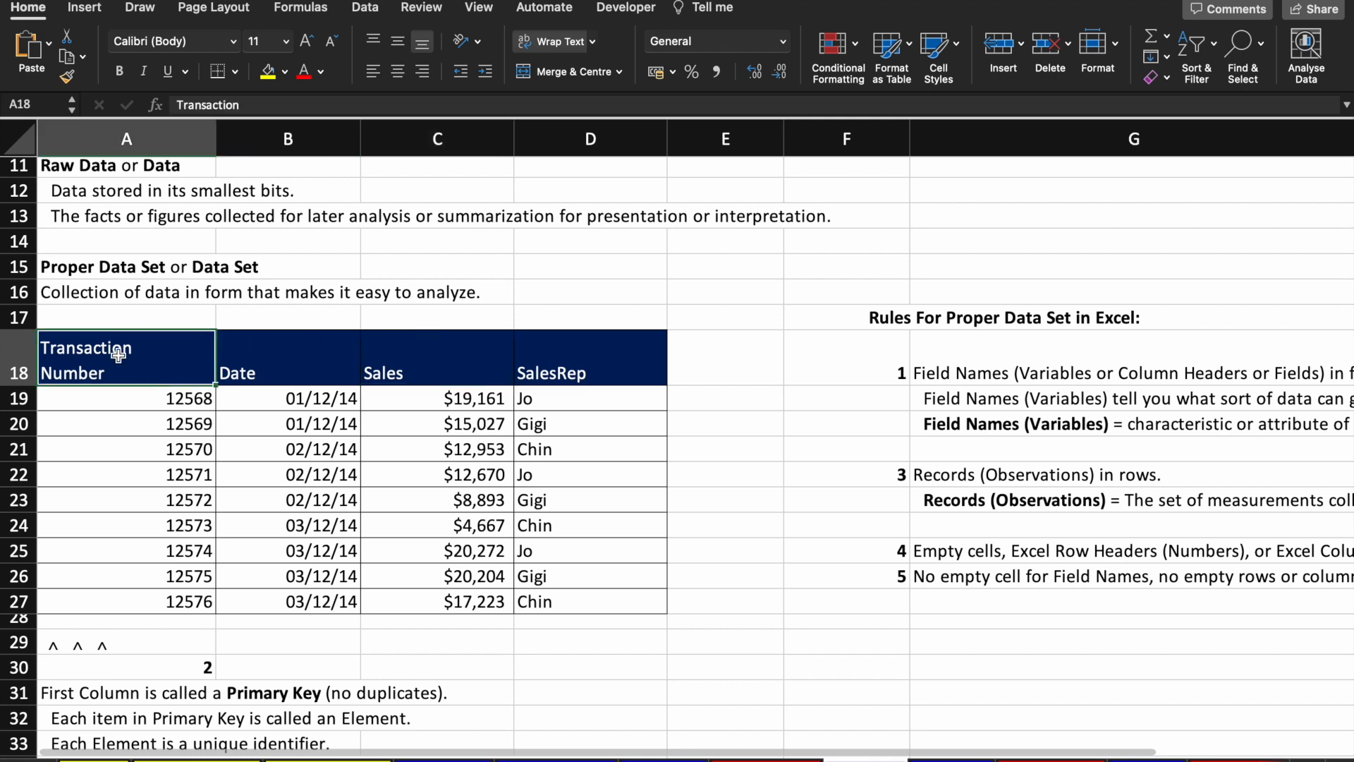
{"action": "key", "text": "super+a"}
{"action": "left_click", "coordinate": [273, 444]}
{"action": "scroll", "coordinate": [275, 444], "scroll_direction": "down", "scroll_amount": 2}
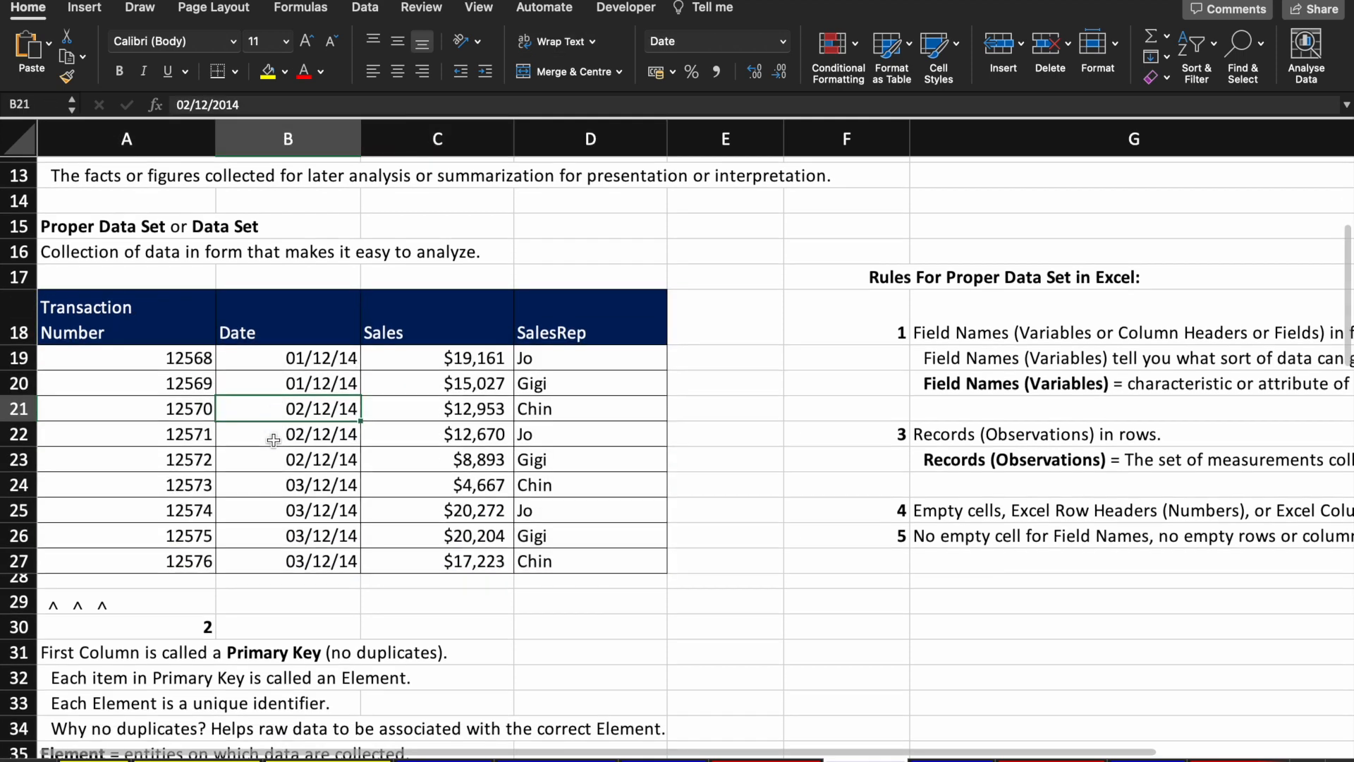
{"action": "left_click", "coordinate": [109, 298]}
{"action": "key", "text": "shift+Right"}
{"action": "key", "text": "shift+Down"}
{"action": "key", "text": "Up"}
{"action": "key", "text": "Up"}
{"action": "key", "text": "Down"}
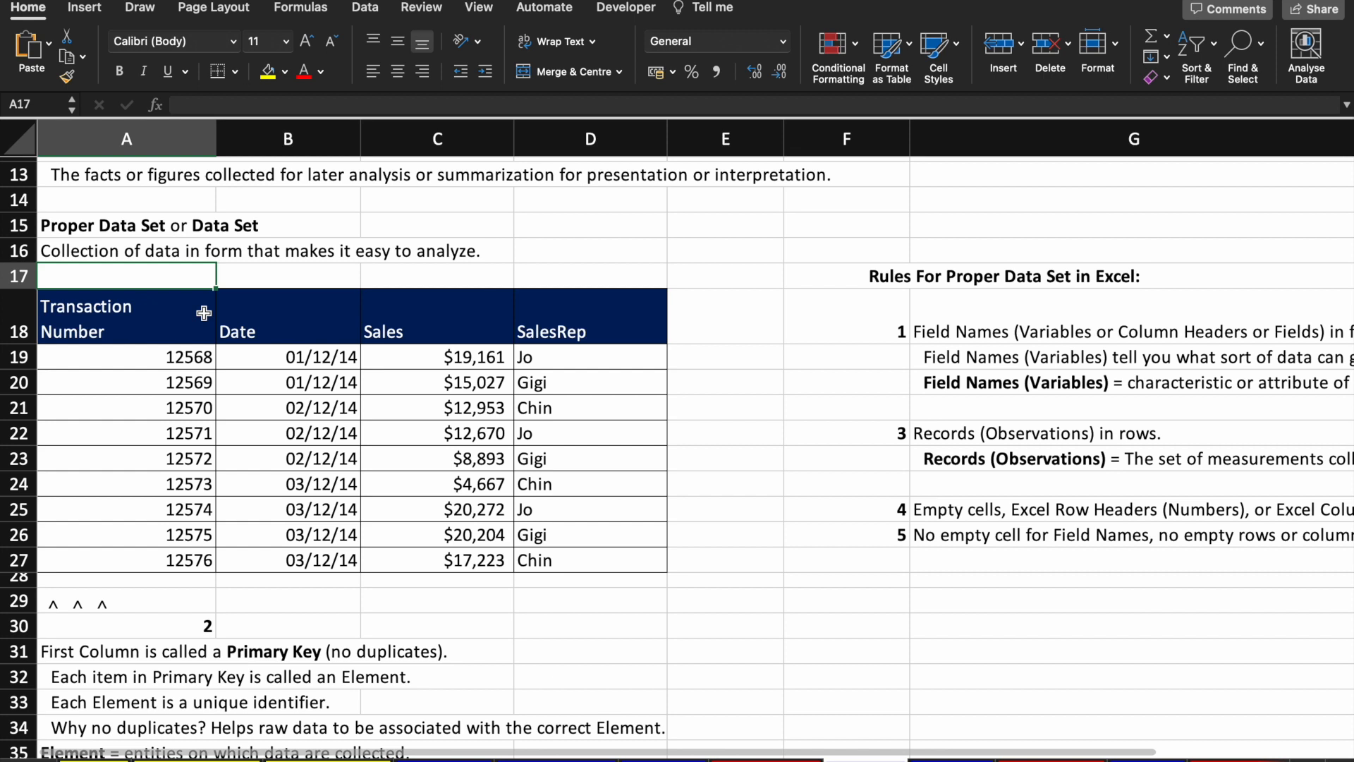
{"action": "key", "text": "shift+Right"}
{"action": "key", "text": "shift+Right"}
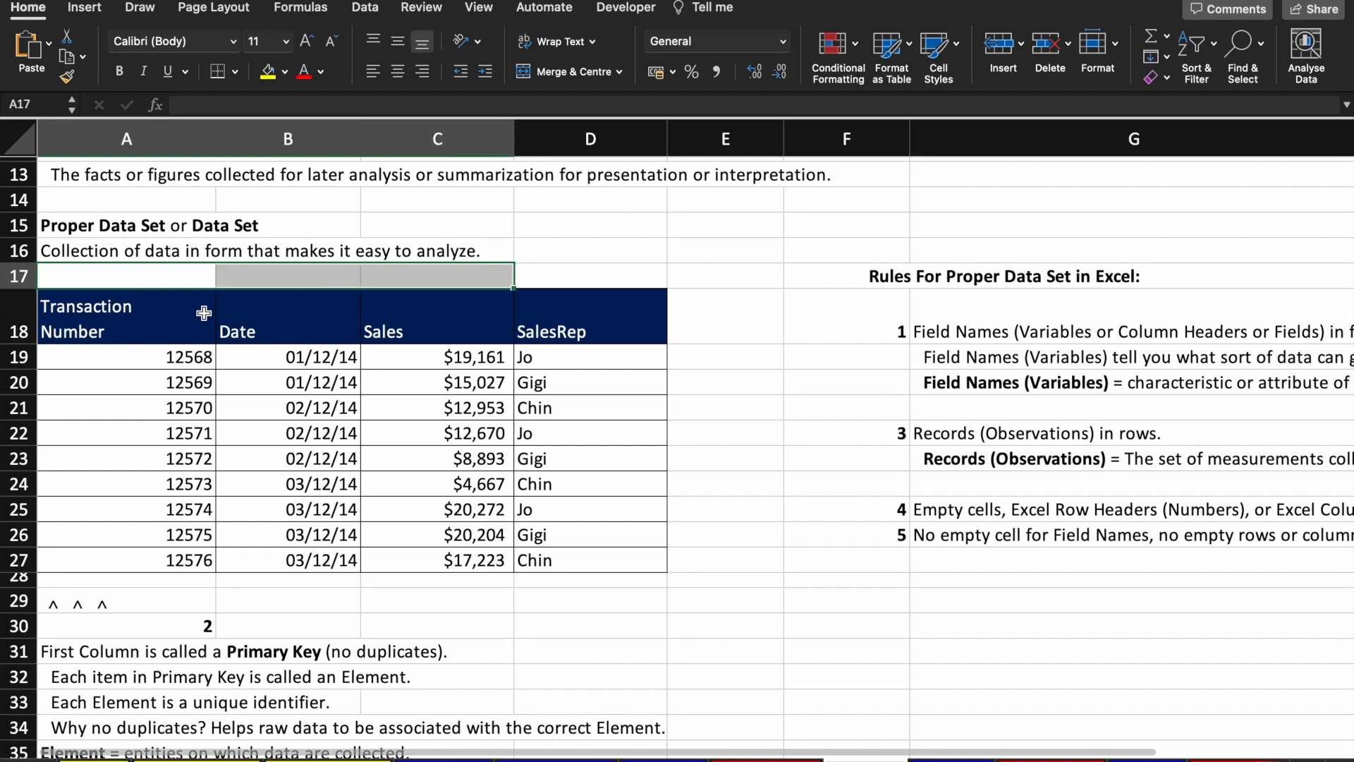
{"action": "key", "text": "shift+Right"}
{"action": "key", "text": "shift+Right"}
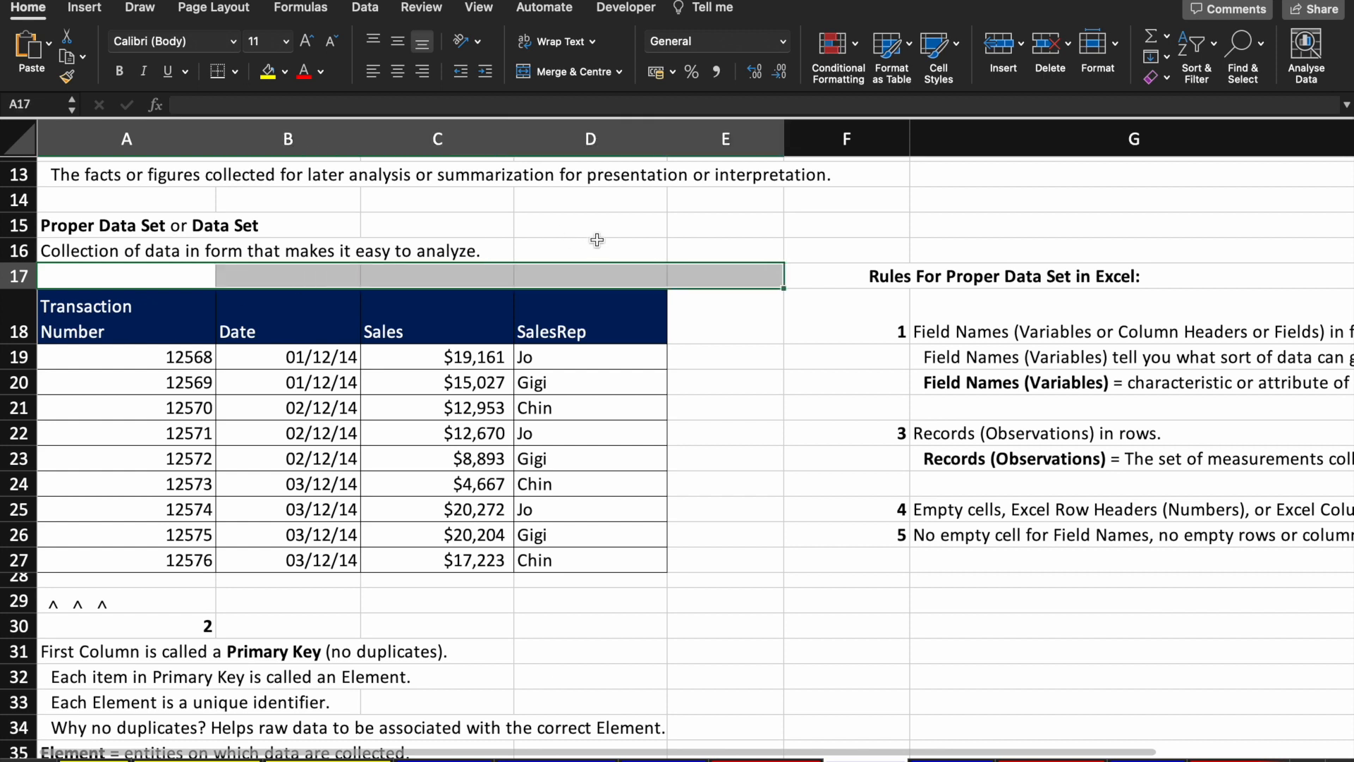
{"action": "left_click_drag", "start_coordinate": [726, 304], "coordinate": [65, 584]}
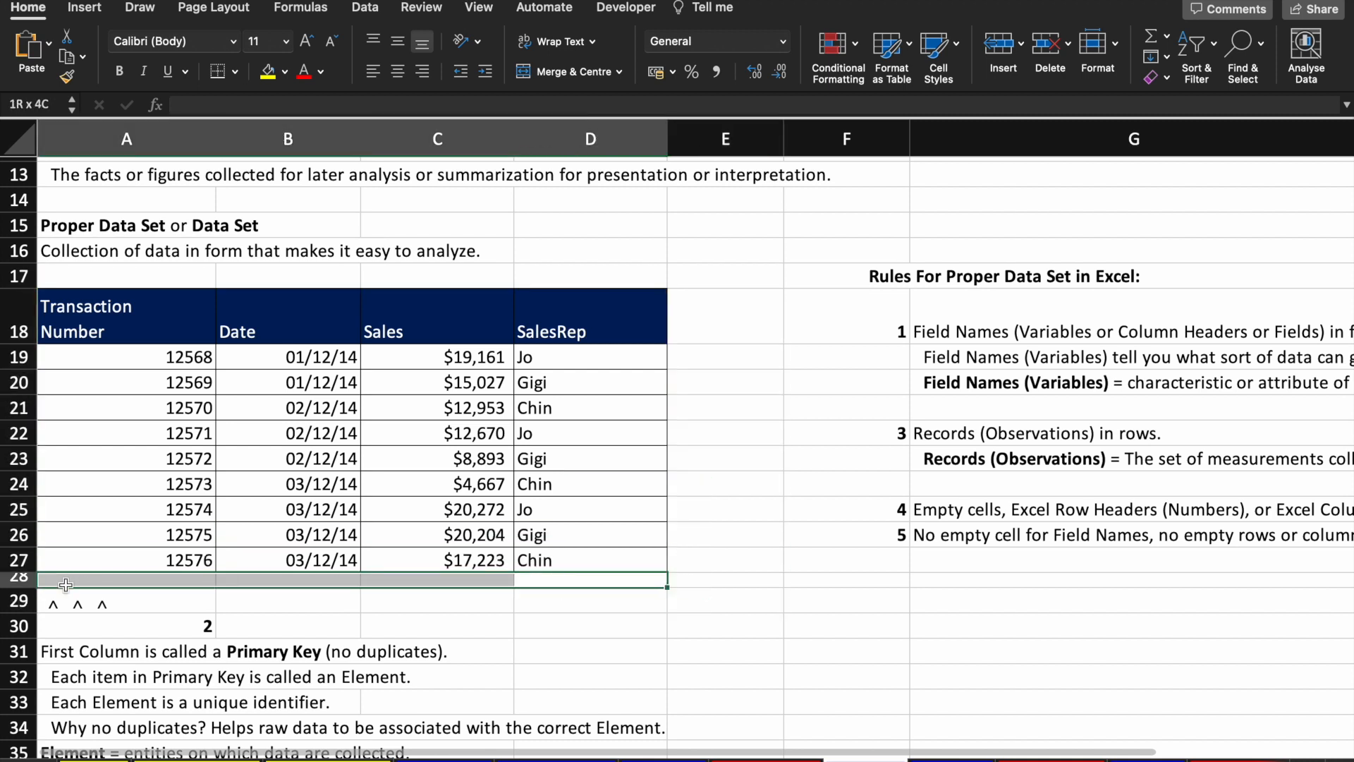
{"action": "left_click_drag", "start_coordinate": [114, 331], "coordinate": [649, 570]}
Step: Enter stray text gdgd in E21 and ajfhvahf in E20
{"action": "left_click", "coordinate": [850, 300]}
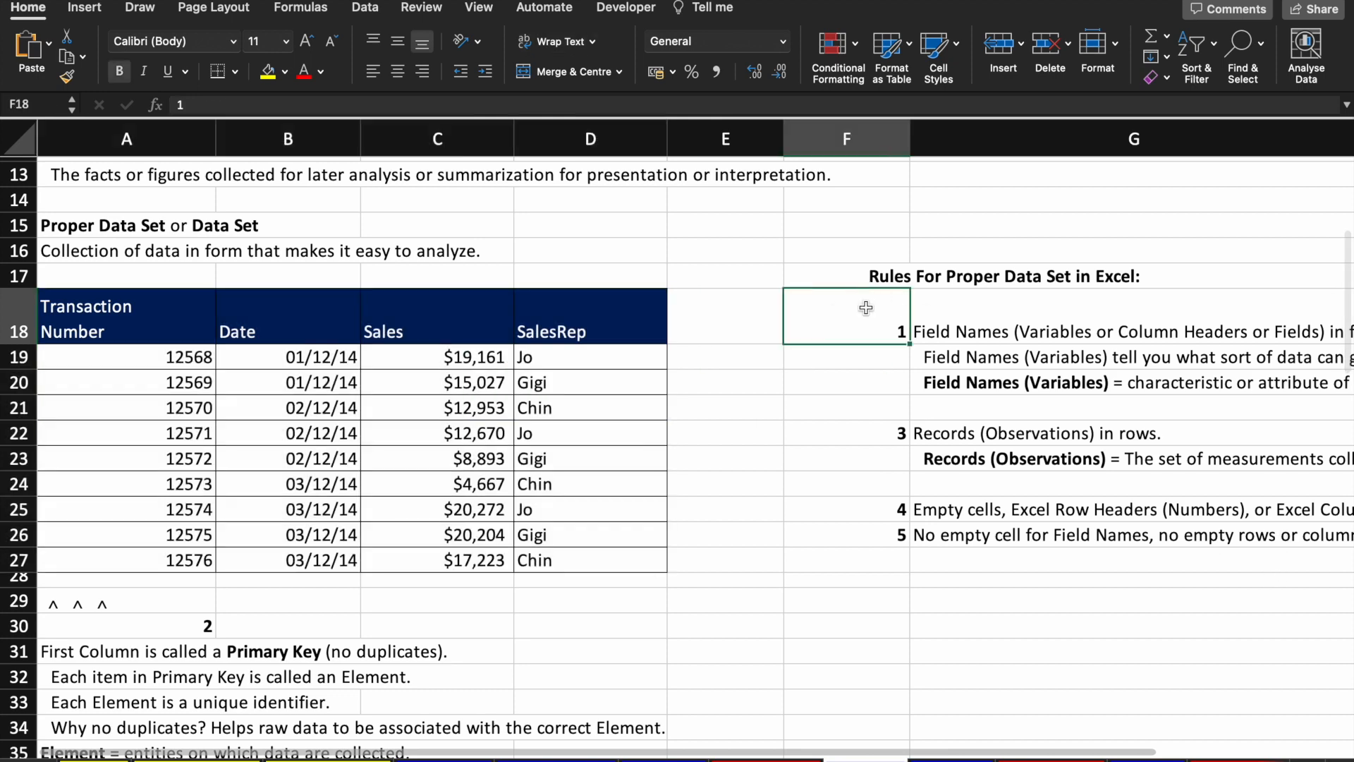
{"action": "left_click", "coordinate": [720, 308]}
{"action": "key", "text": "Return"}
{"action": "key", "text": "Return"}
{"action": "key", "text": "Return"}
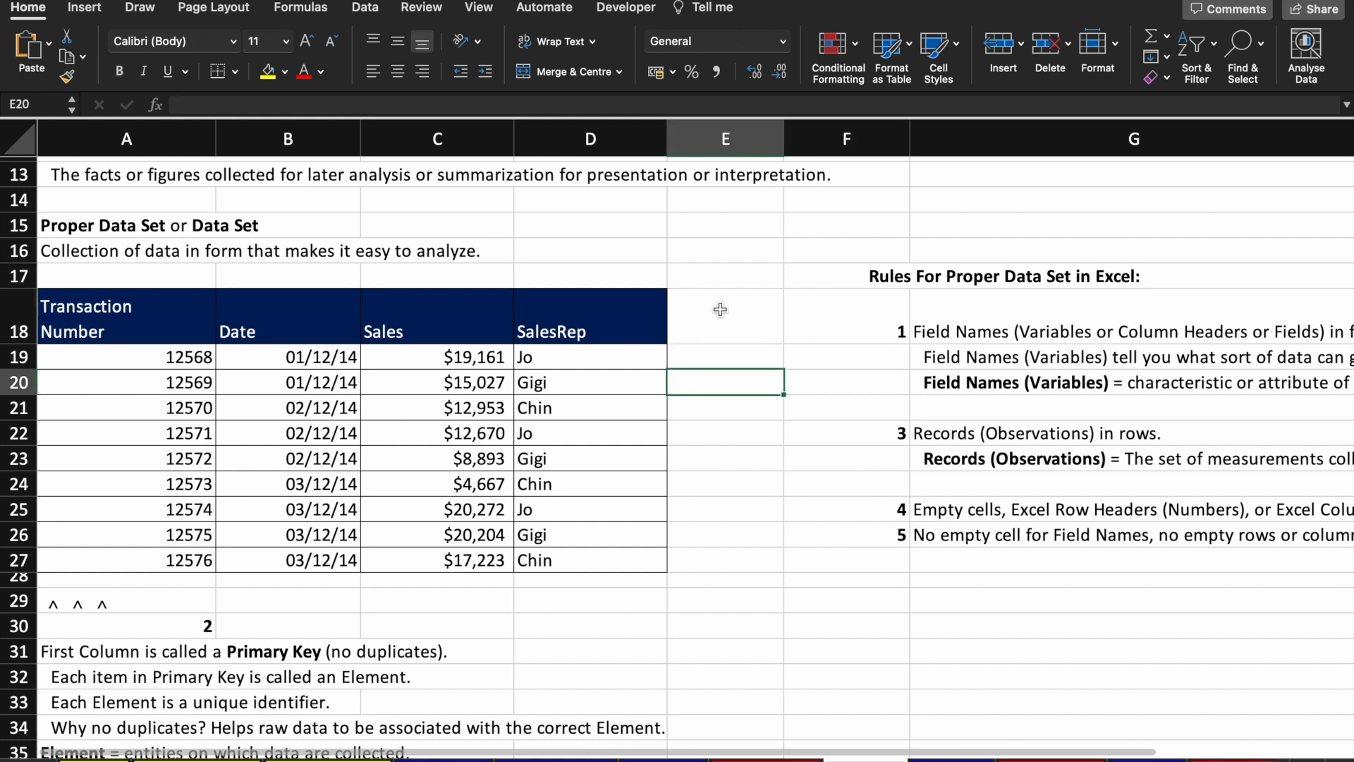
{"action": "type", "text": "gdgd"}
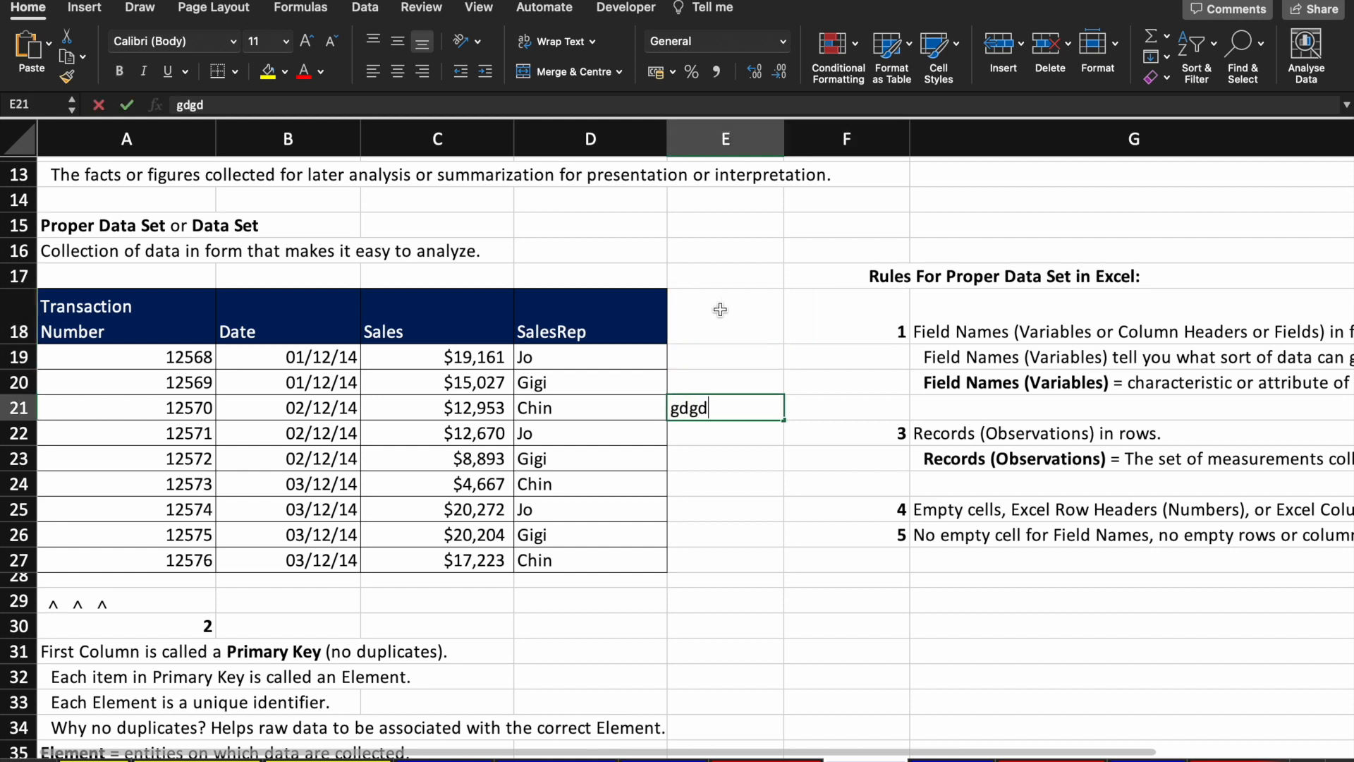
{"action": "key", "text": "Return"}
{"action": "key", "text": "Up"}
{"action": "key", "text": "Up"}
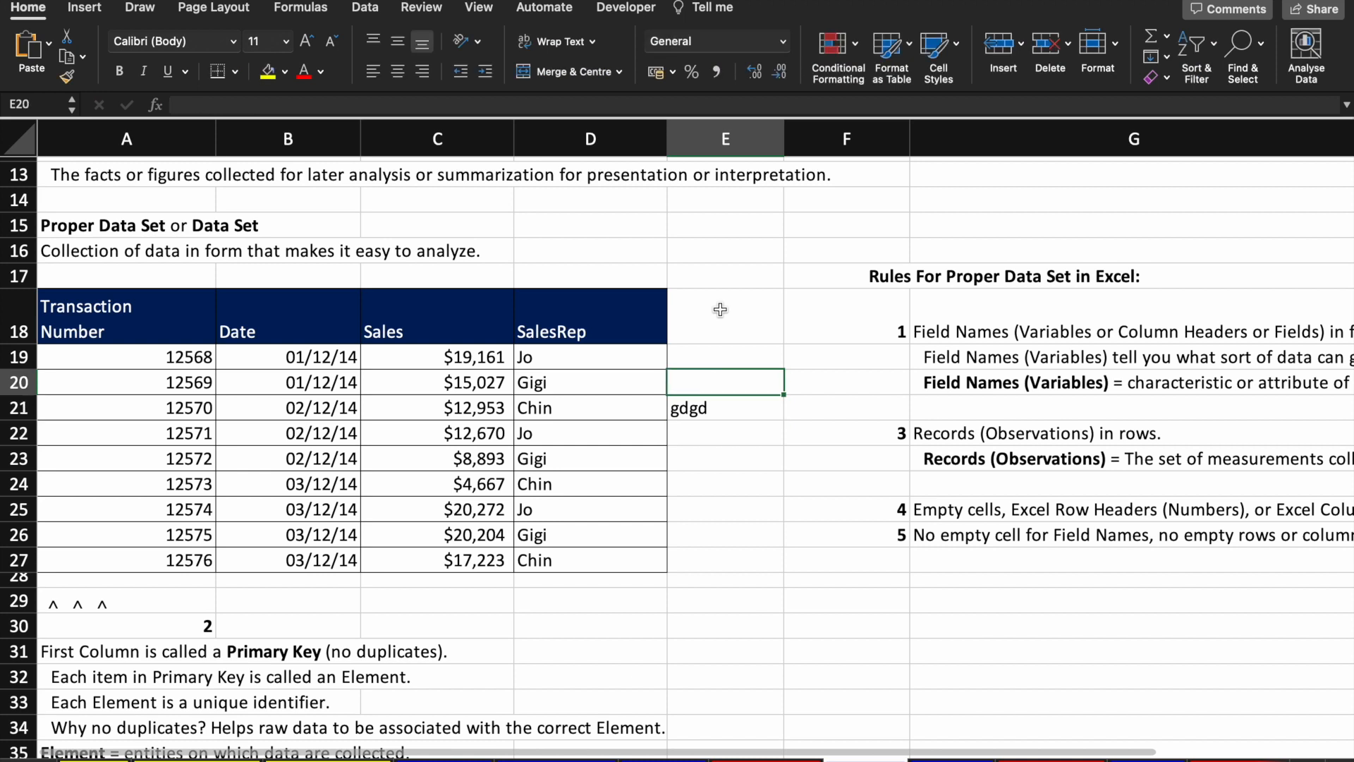
{"action": "type", "text": "ajfhvahf"}
{"action": "key", "text": "Return"}
{"action": "key", "text": "Up"}
{"action": "key", "text": "Up"}
{"action": "key", "text": "Up"}
Step: Replace the D18 SalesRep heading with t, select E18 and leave full-screen view
{"action": "key", "text": "Left"}
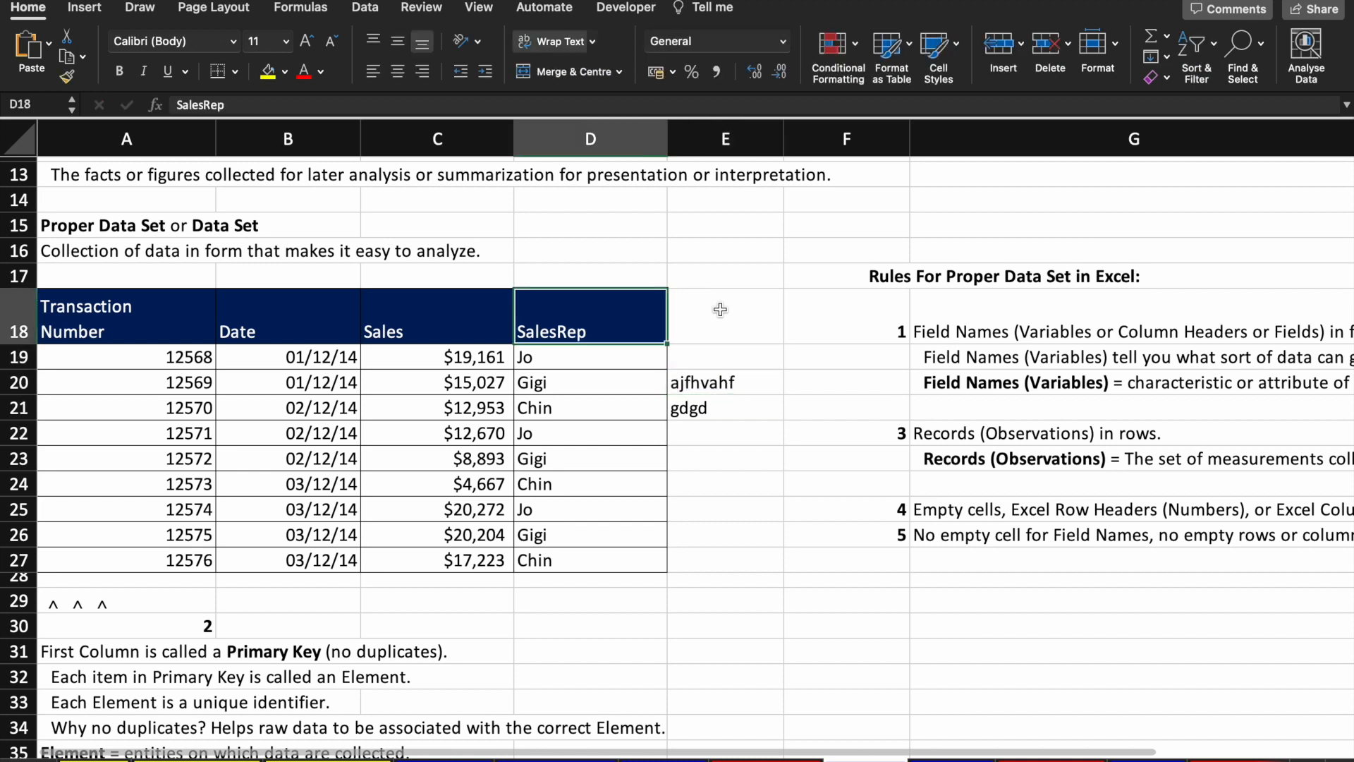
{"action": "key", "text": "super+a"}
{"action": "type", "text": "t"}
{"action": "left_click", "coordinate": [720, 308]}
{"action": "key", "text": "Escape"}
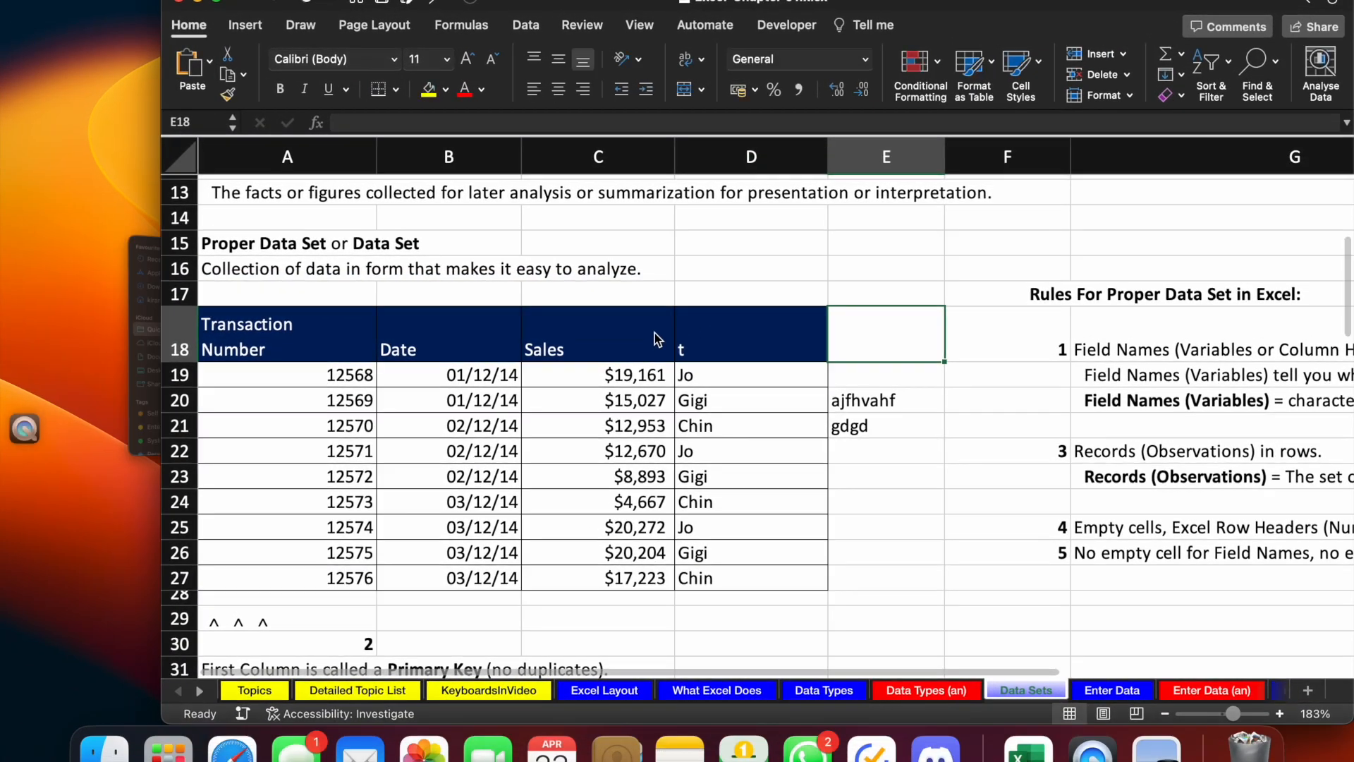
Step: Undo to restore the SalesRep heading, then turn on filtering from A18
{"action": "left_click", "coordinate": [211, 2]}
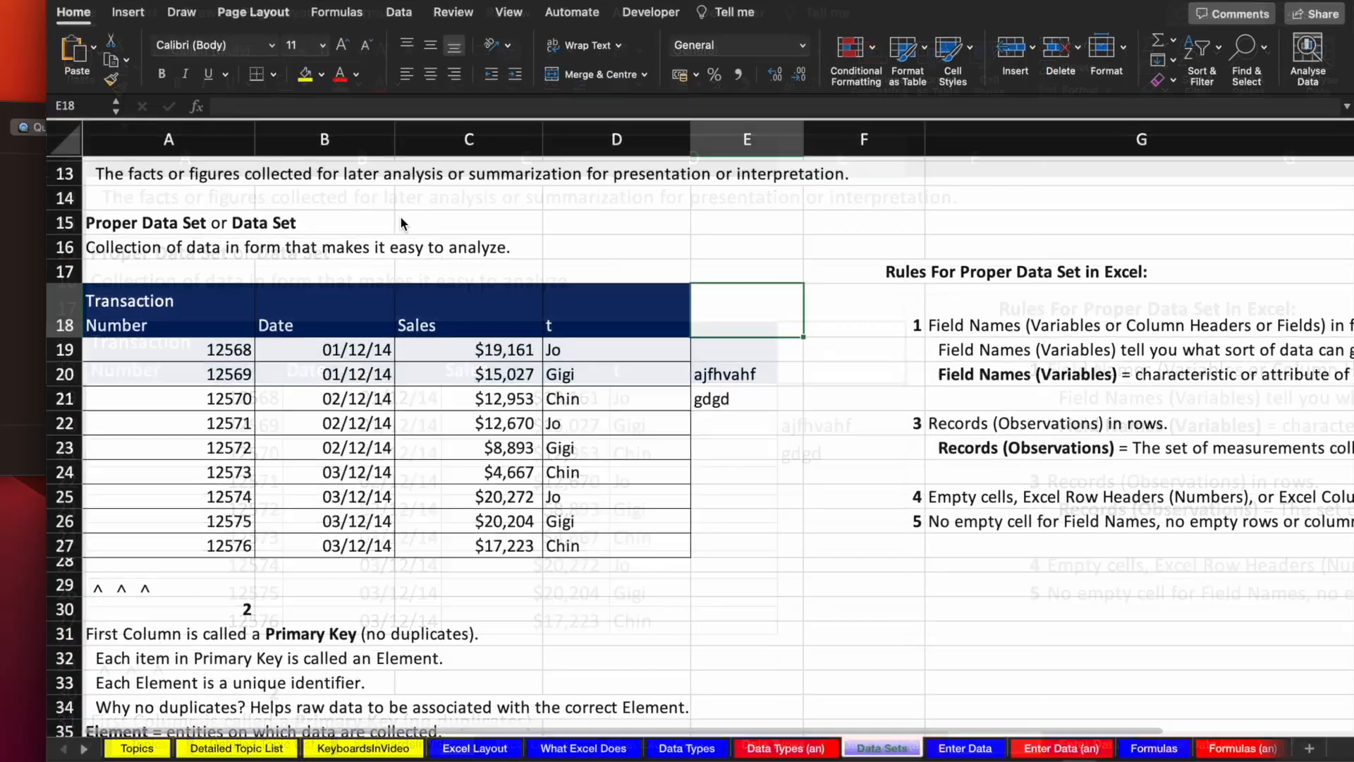
{"action": "key", "text": "super+z"}
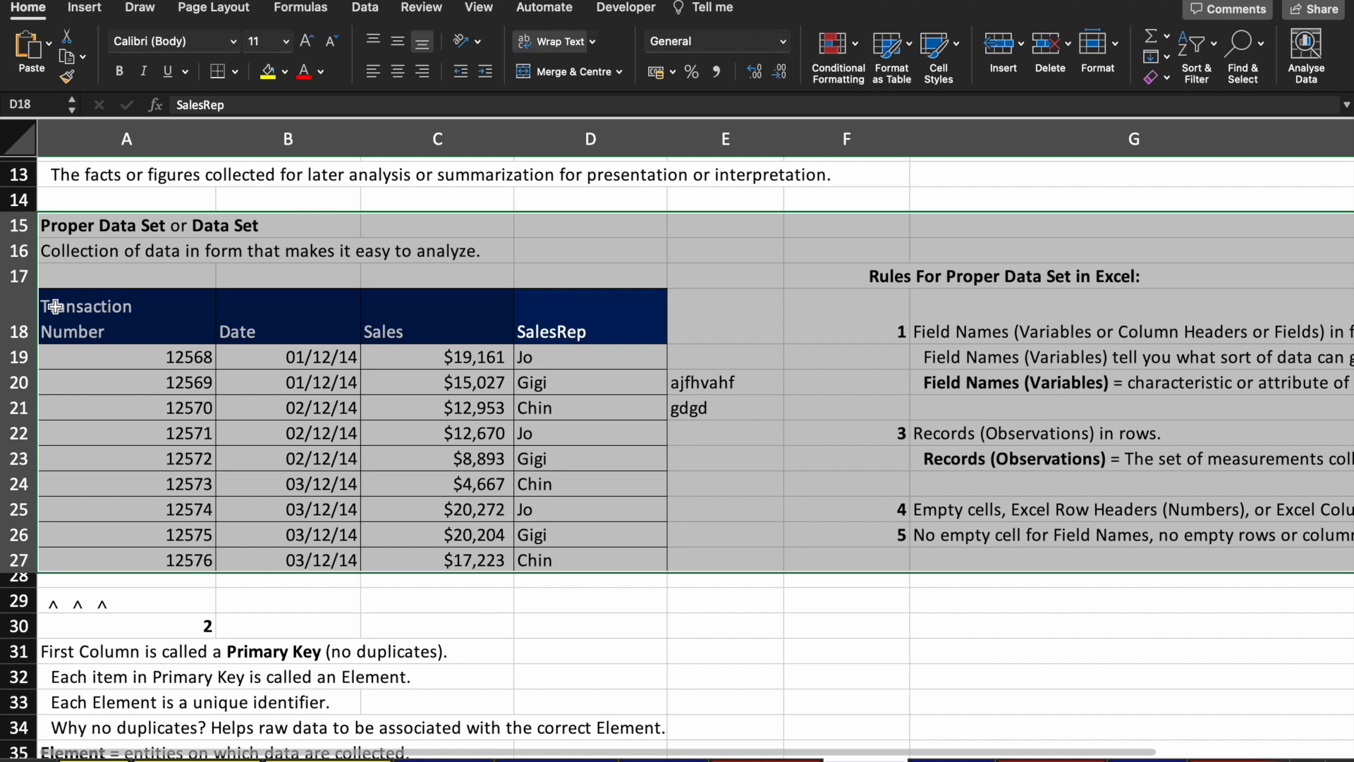
{"action": "left_click", "coordinate": [58, 307]}
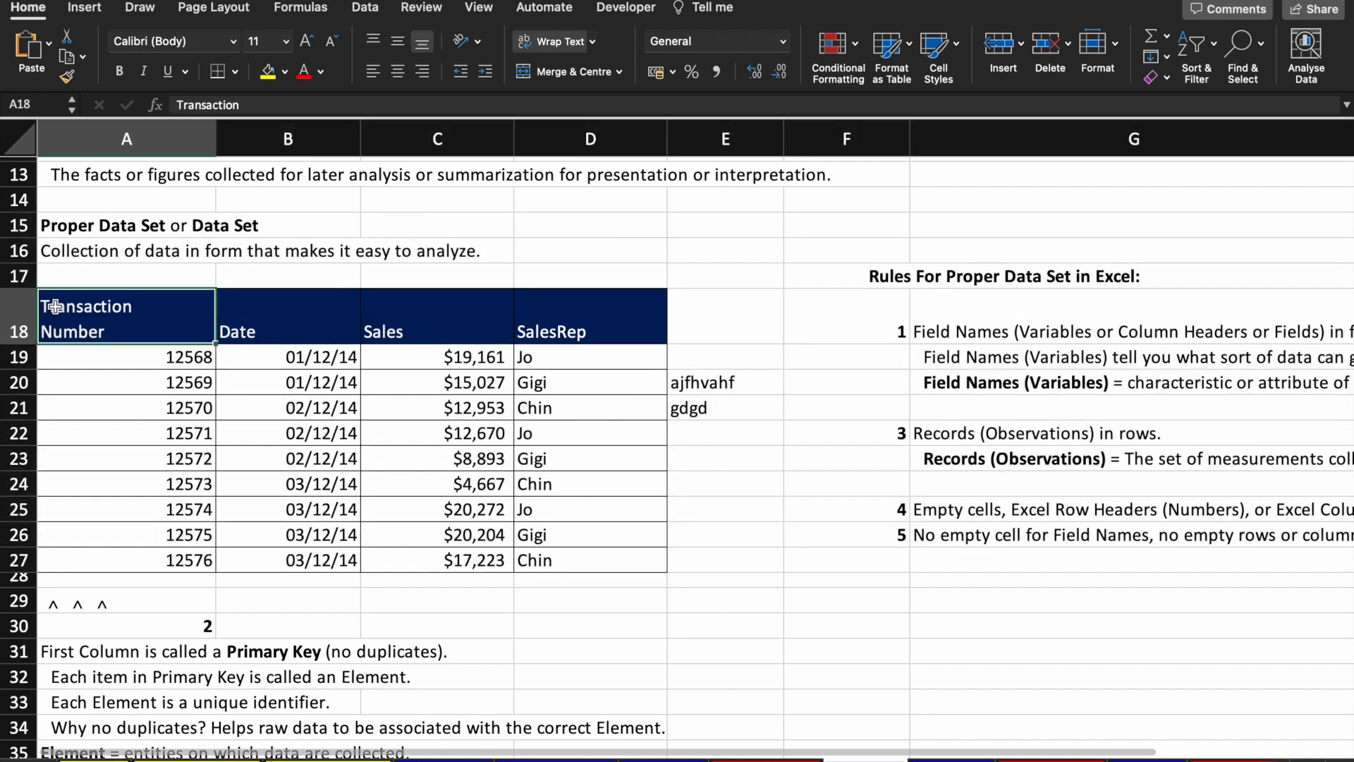
{"action": "left_click", "coordinate": [1206, 84]}
{"action": "left_click", "coordinate": [1240, 148]}
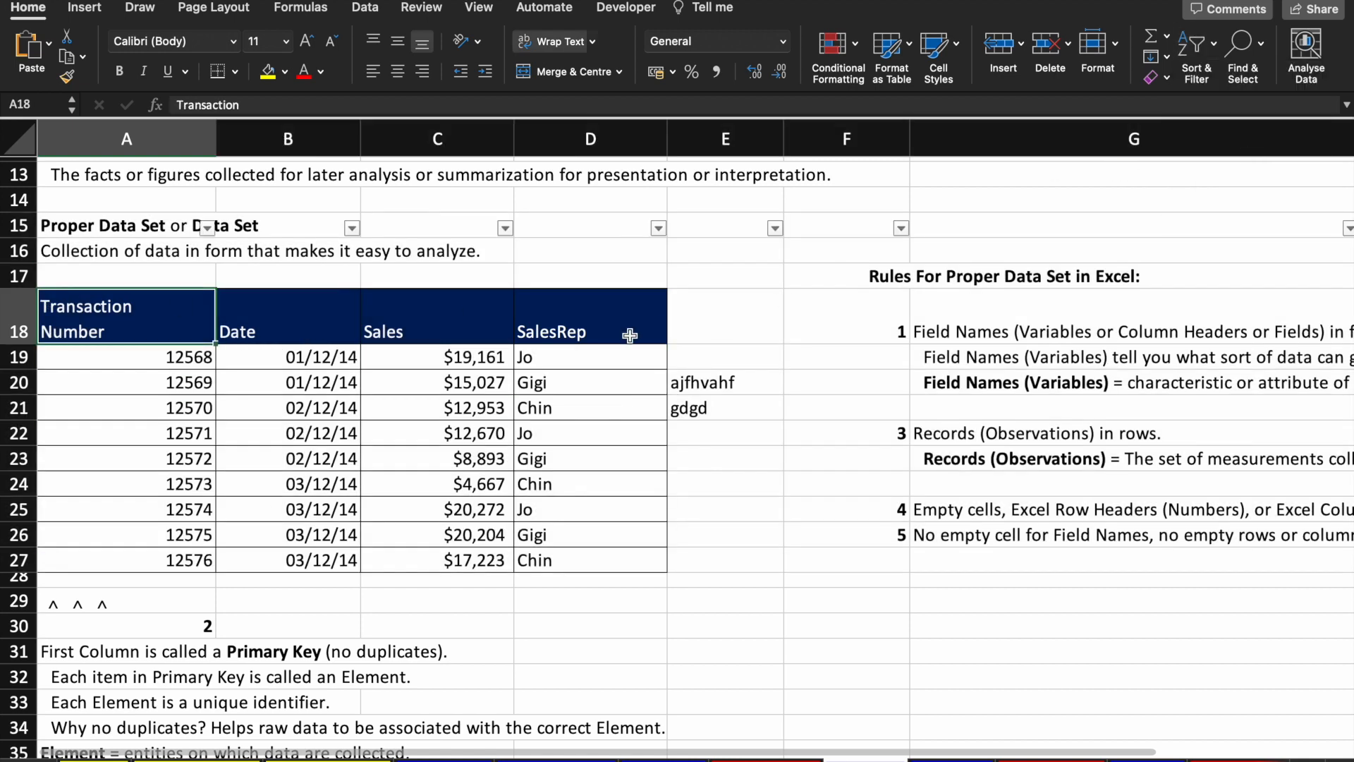
{"action": "left_click", "coordinate": [900, 228]}
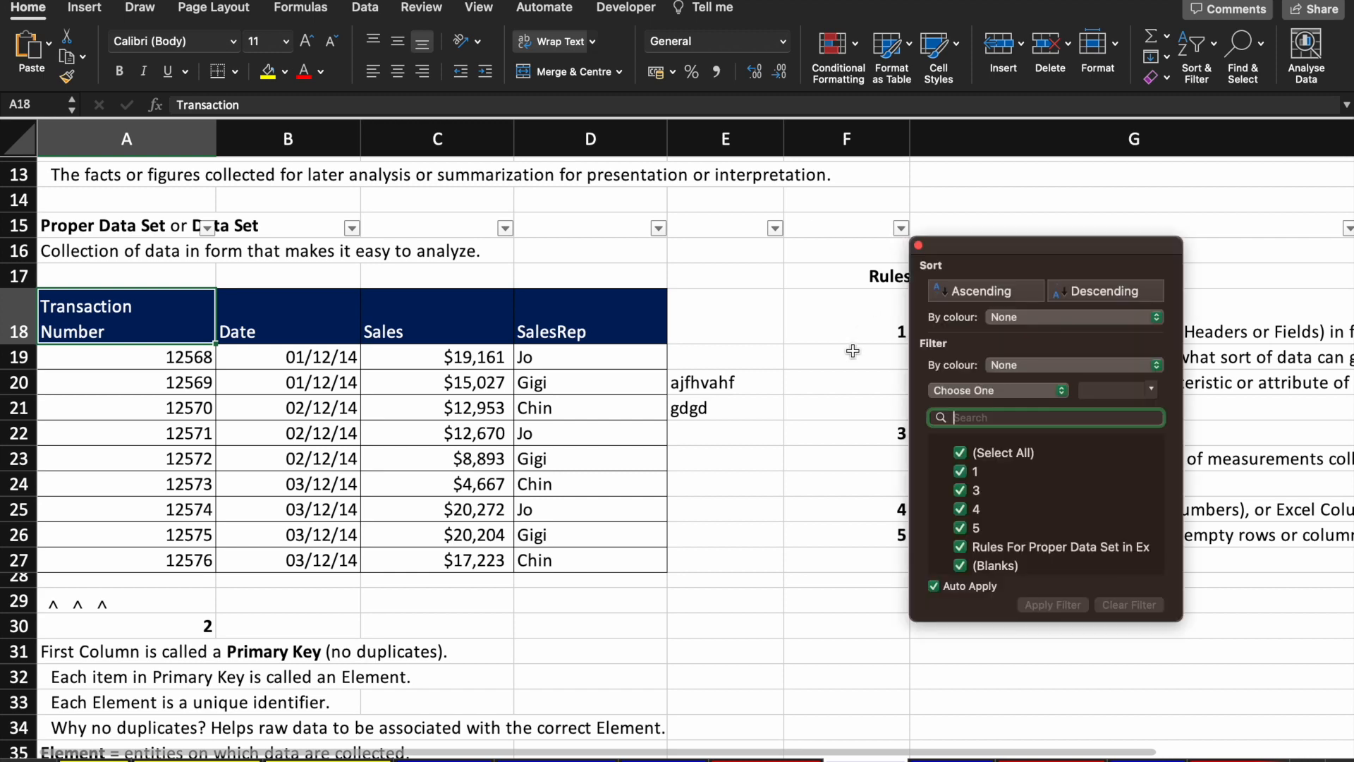
{"action": "left_click", "coordinate": [339, 254]}
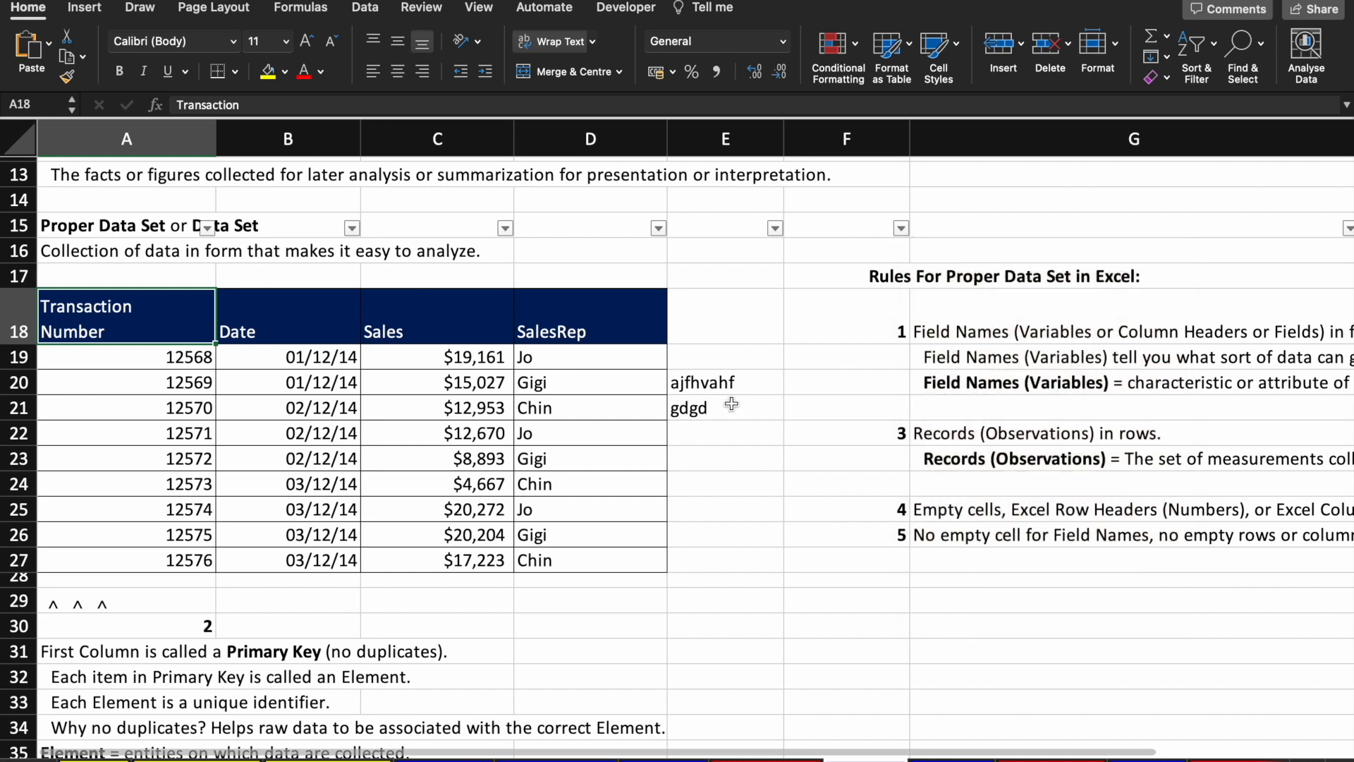
Step: Clear the stray text in E20:E21 and turn filtering off
{"action": "left_click", "coordinate": [737, 378]}
{"action": "key", "text": "shift+Right"}
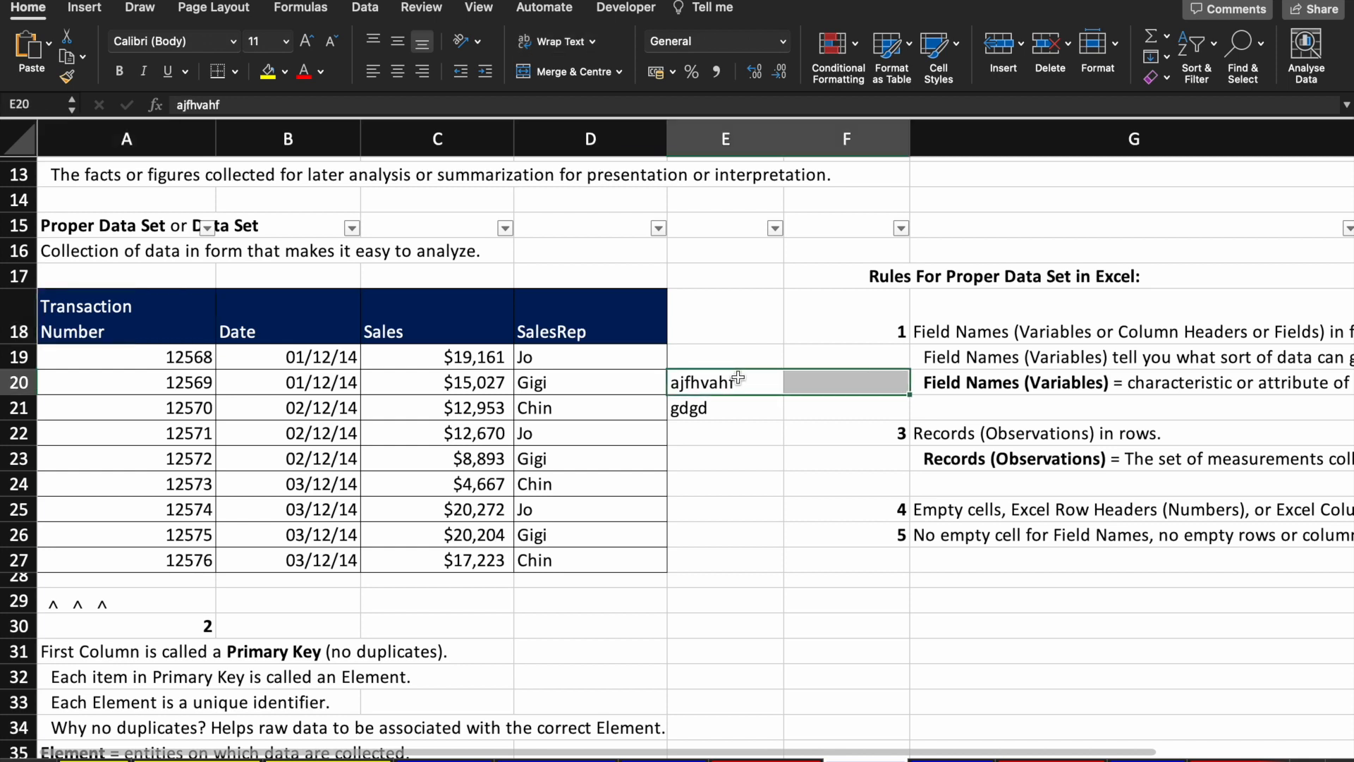
{"action": "key", "text": "shift+Left"}
{"action": "key", "text": "shift+Down"}
{"action": "key", "text": "Delete"}
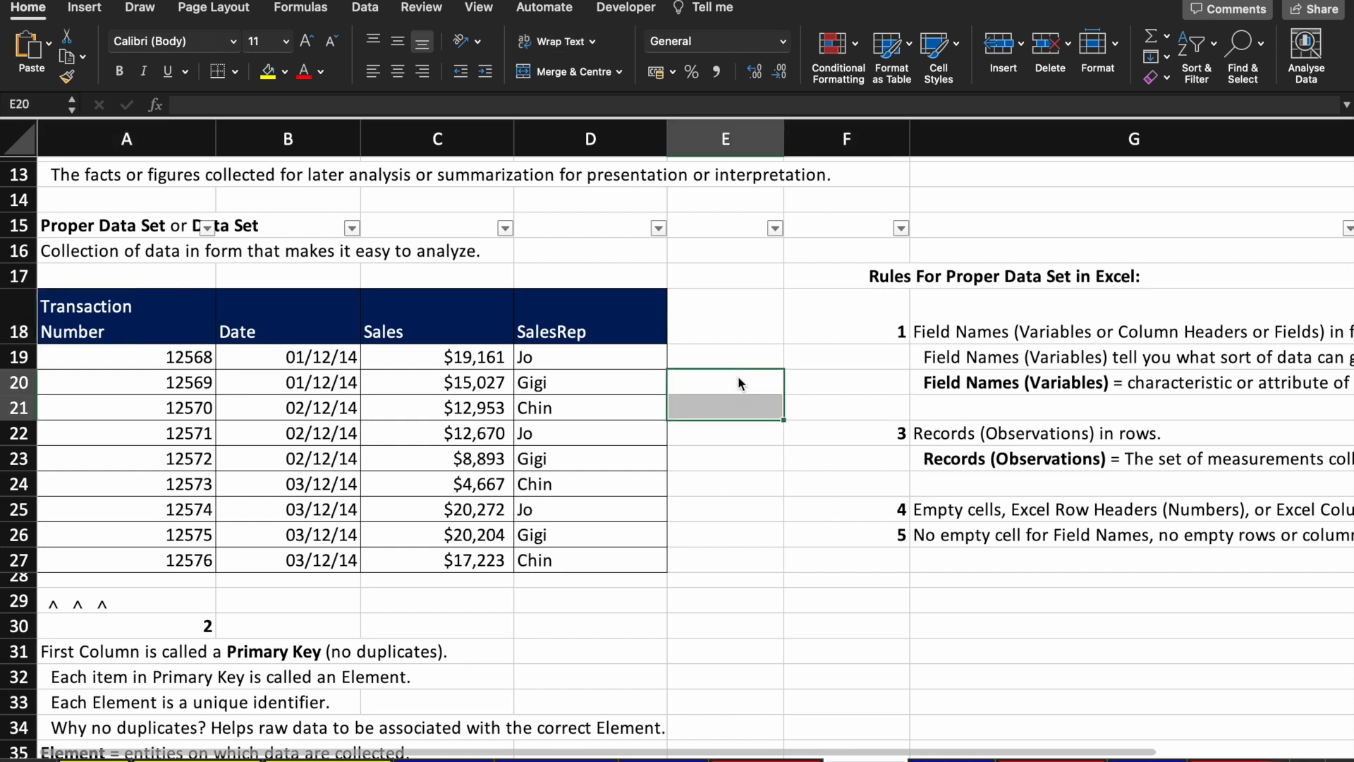
{"action": "key", "text": "super+z"}
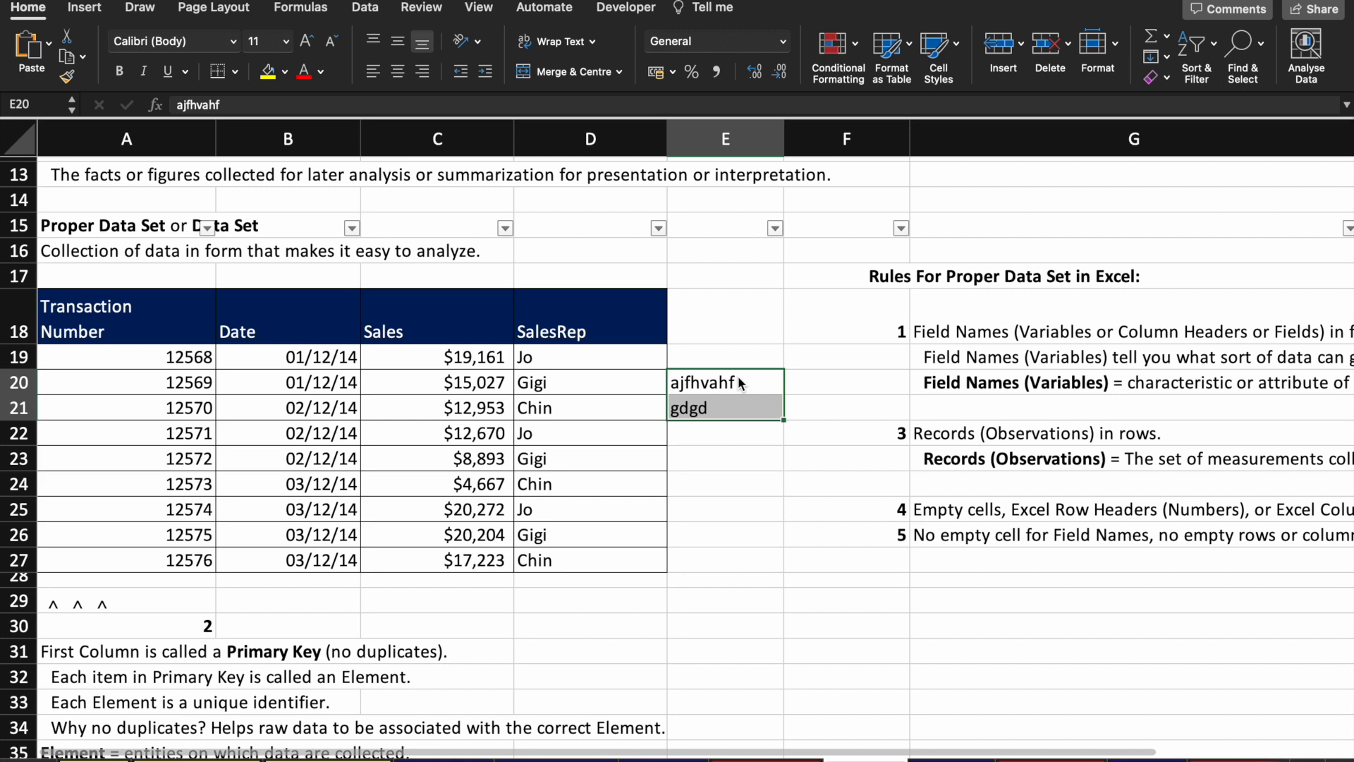
{"action": "left_click", "coordinate": [1195, 44]}
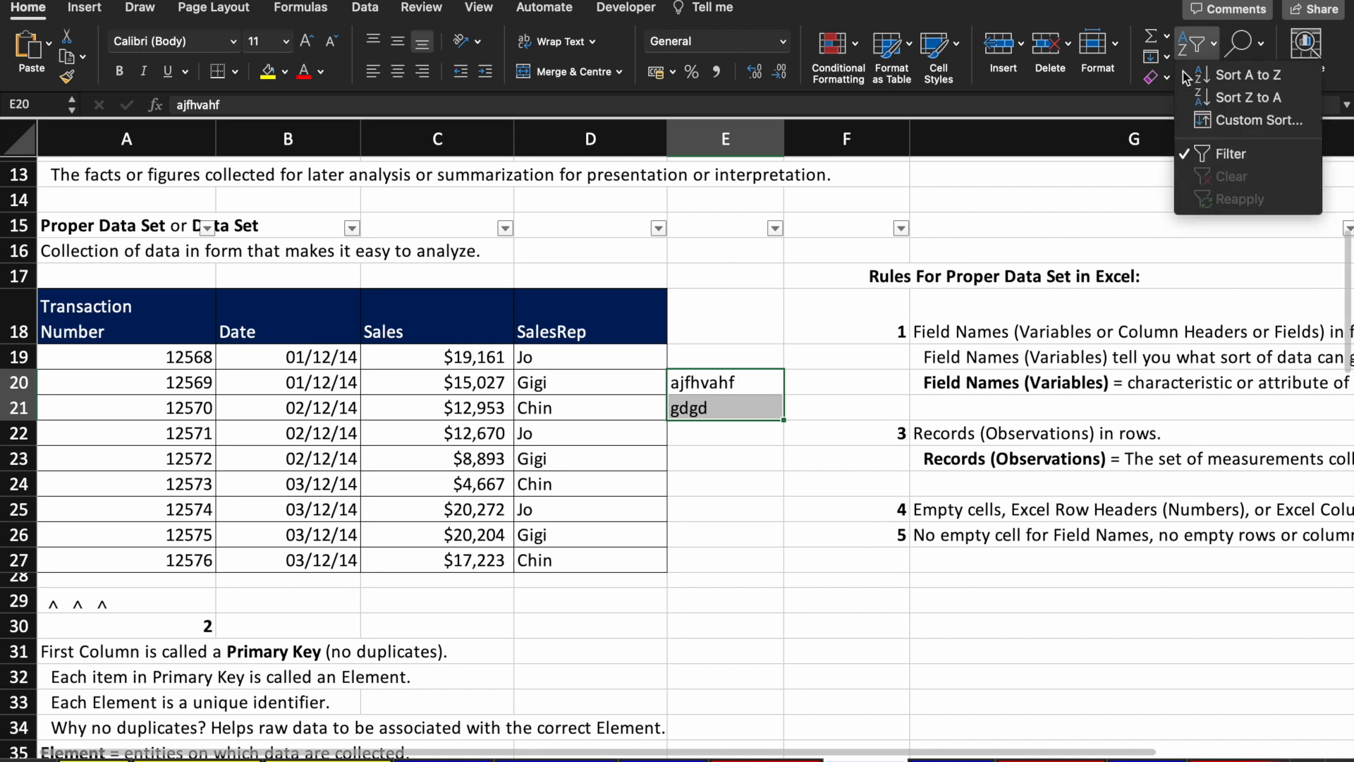
{"action": "left_click", "coordinate": [1243, 155]}
{"action": "key", "text": "Delete"}
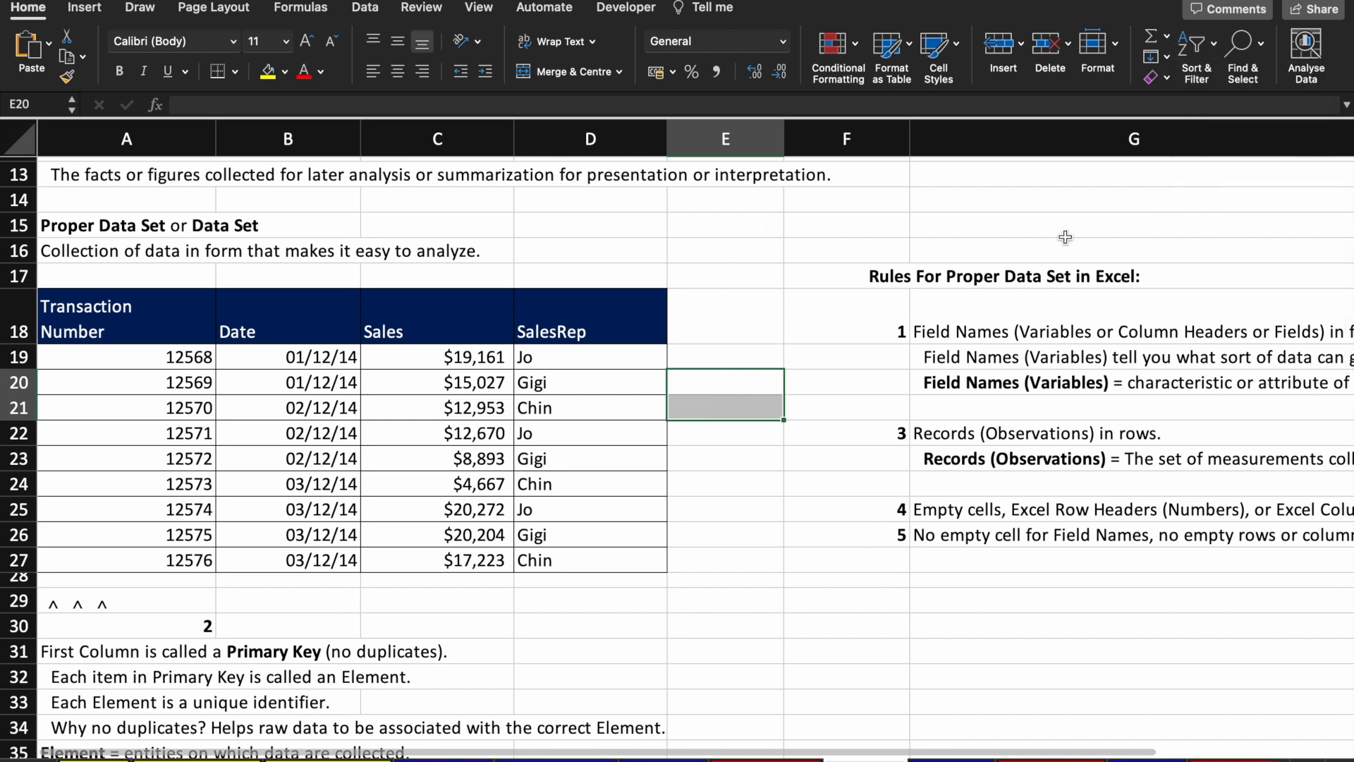
Step: Apply a filter to header row 18, then remove it again
{"action": "left_click_drag", "start_coordinate": [88, 310], "coordinate": [564, 334]}
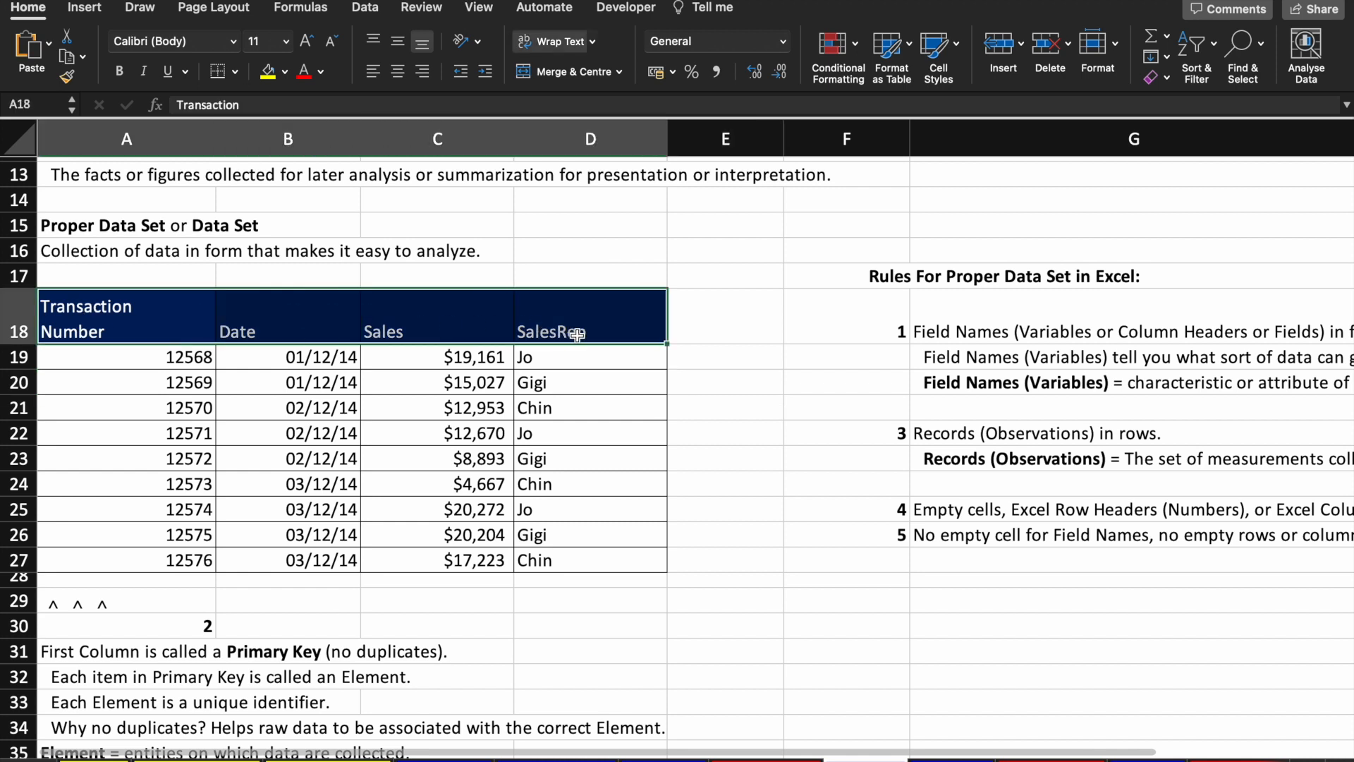
{"action": "left_click", "coordinate": [4, 316]}
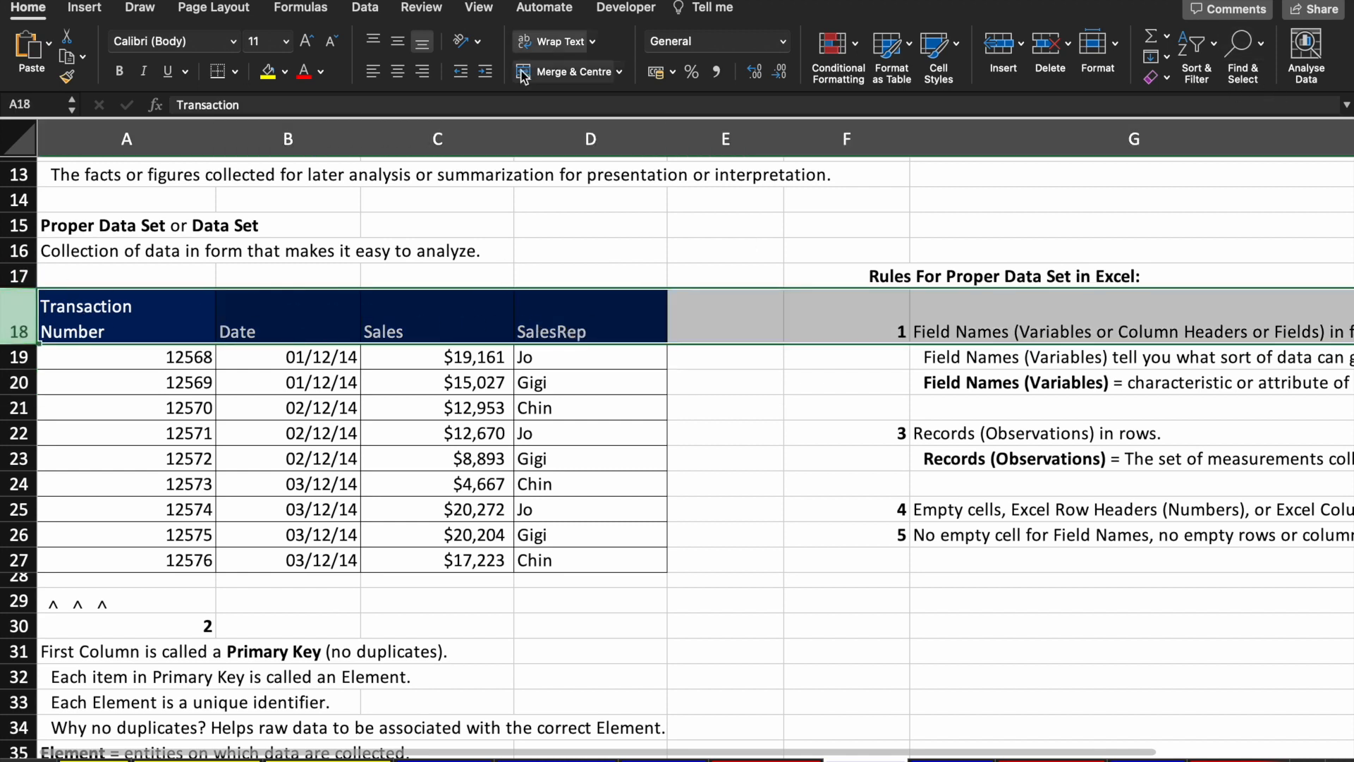
{"action": "left_click", "coordinate": [1196, 46]}
{"action": "left_click", "coordinate": [1225, 158]}
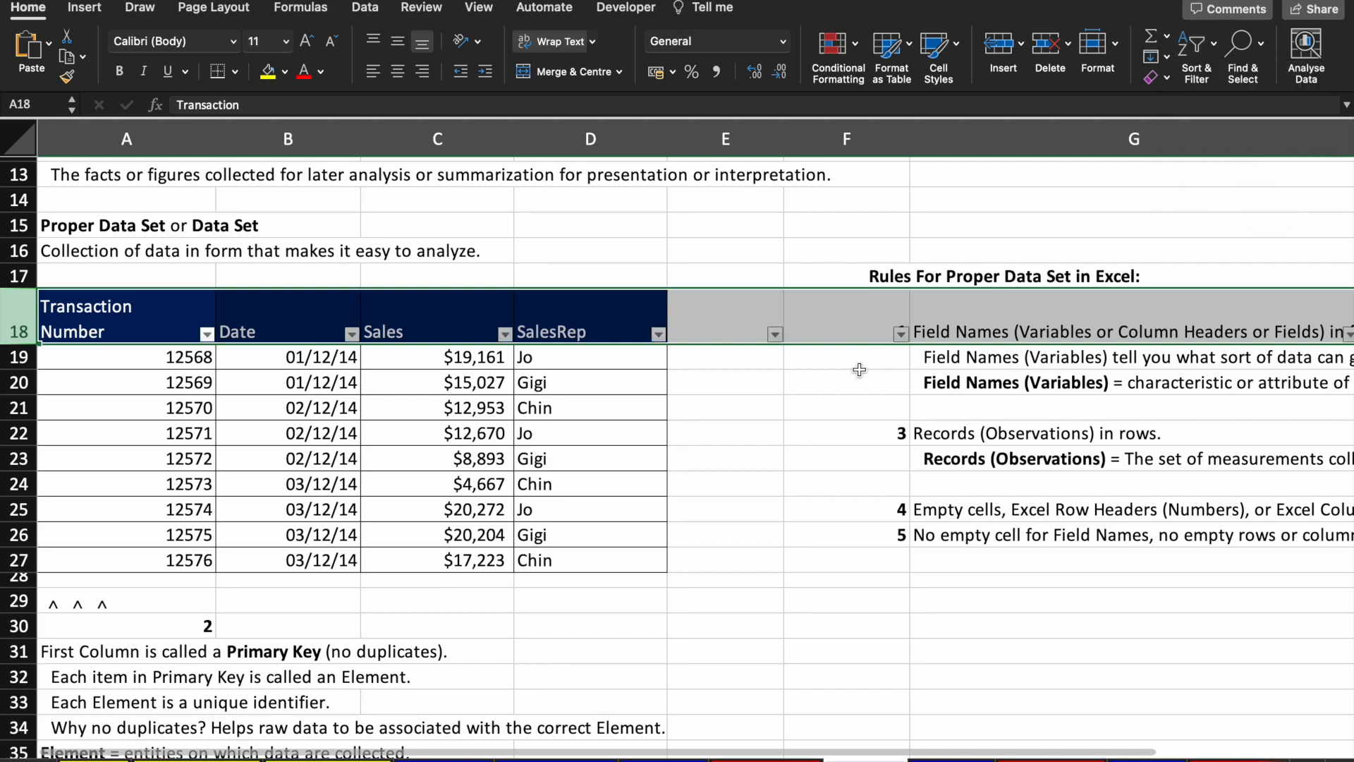
{"action": "scroll", "coordinate": [858, 370], "scroll_direction": "right", "scroll_amount": 10}
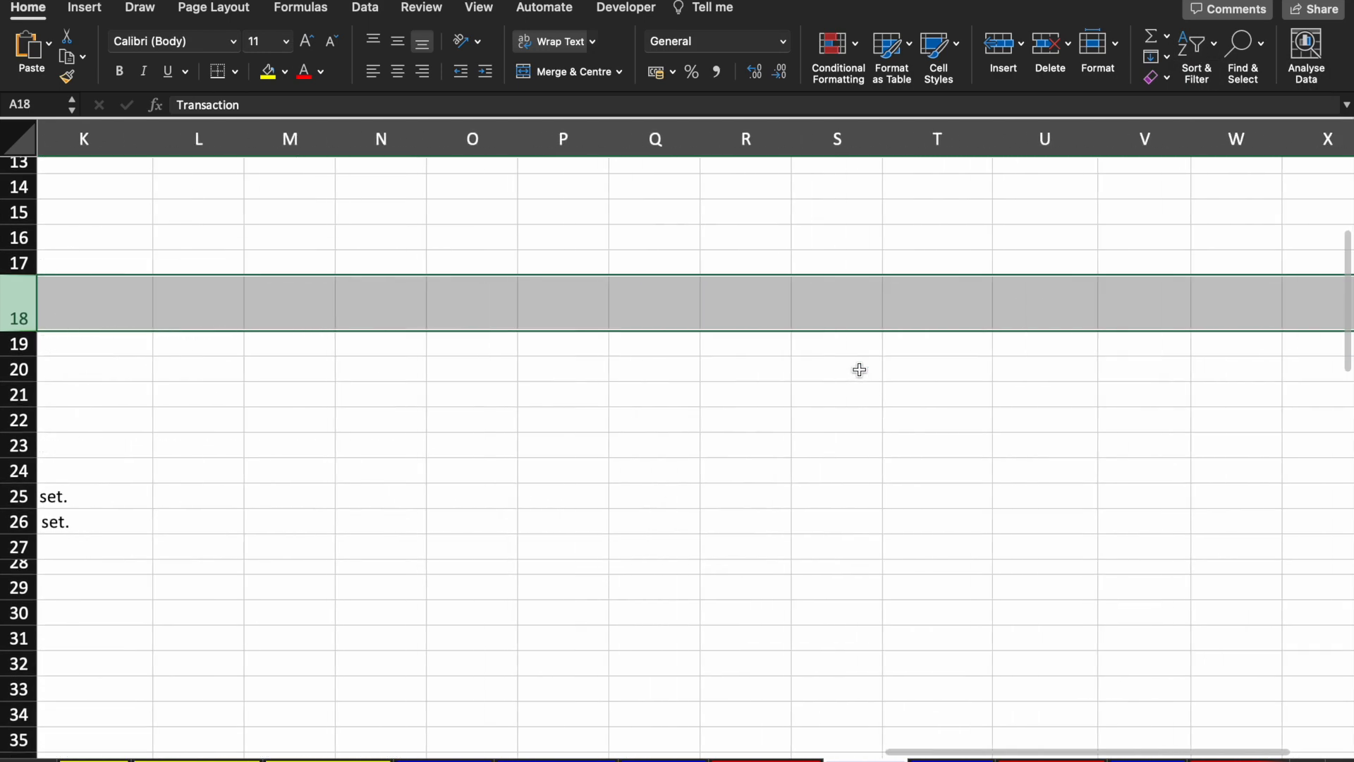
{"action": "scroll", "coordinate": [859, 369], "scroll_direction": "left", "scroll_amount": 10}
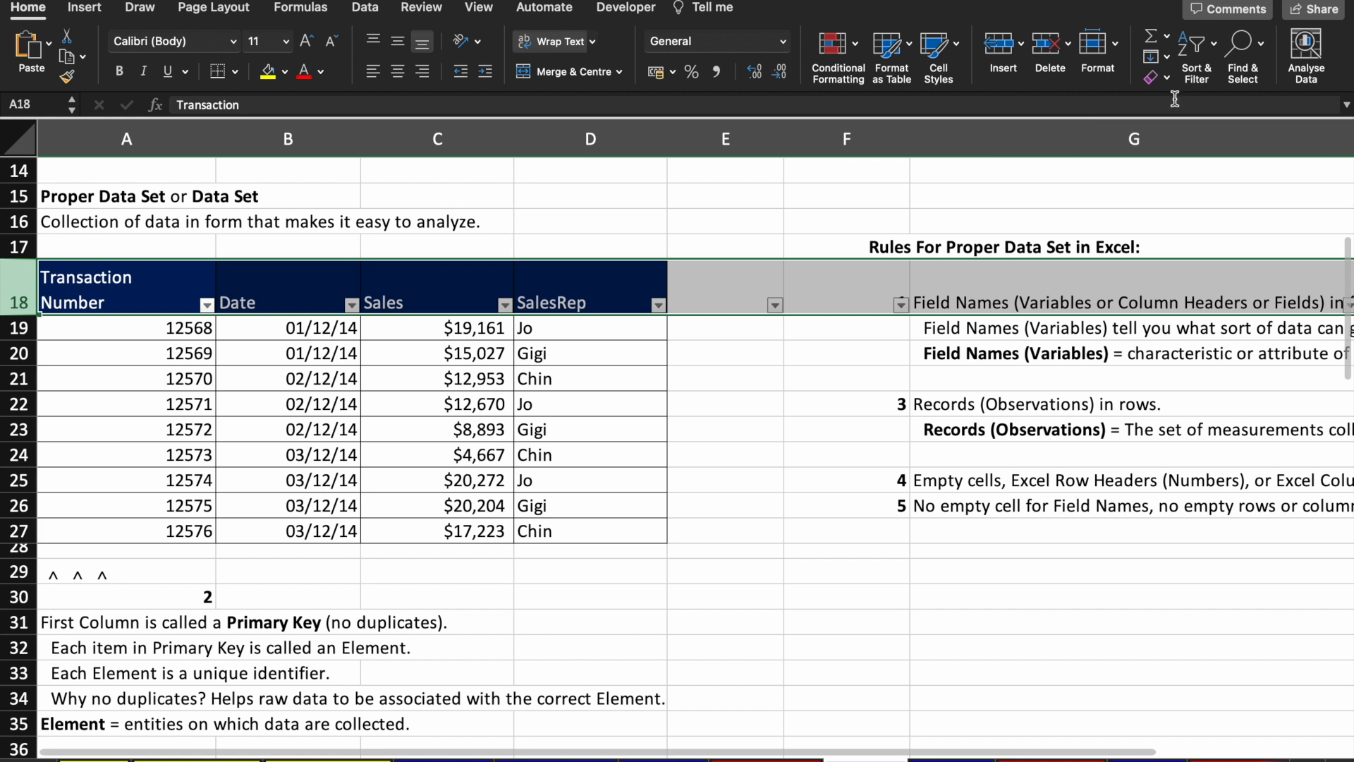
{"action": "left_click", "coordinate": [1185, 82]}
{"action": "left_click", "coordinate": [1213, 153]}
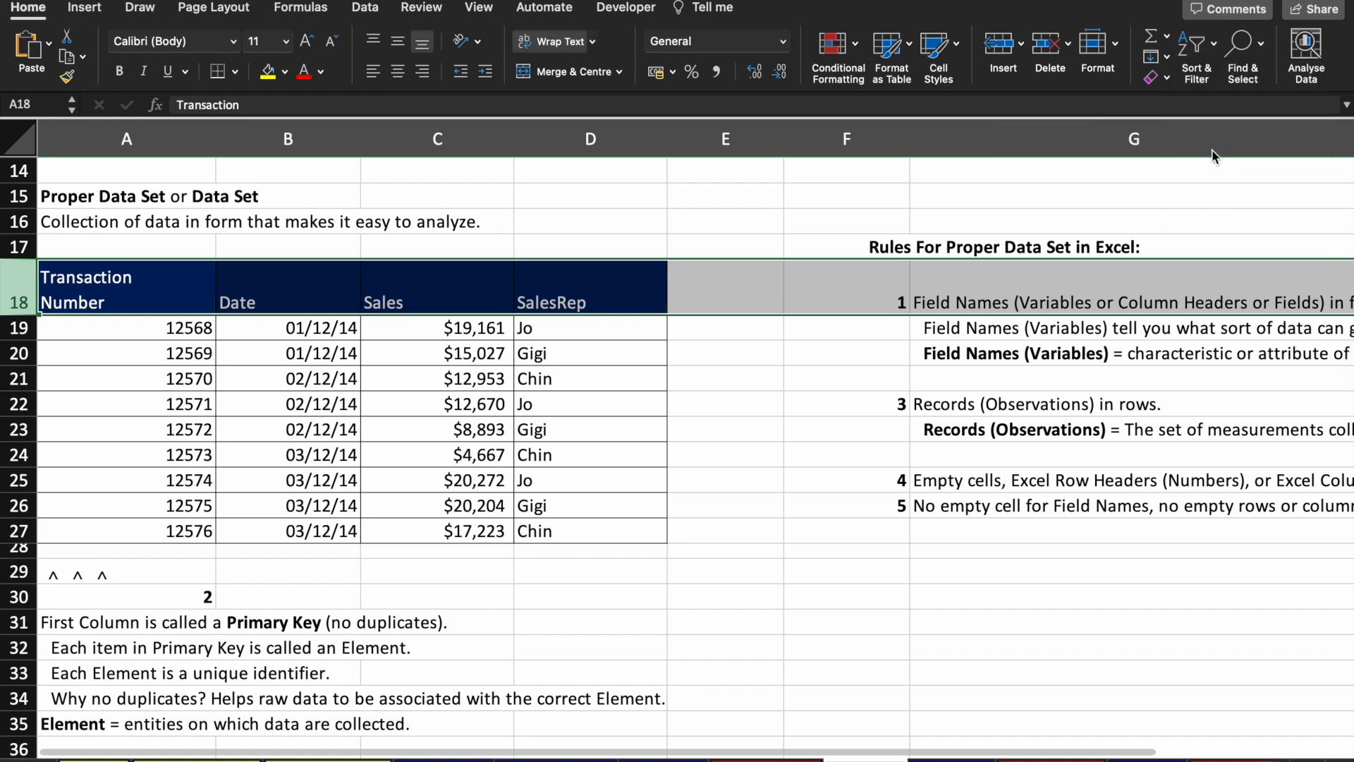
Step: Select the whole table A18:D27, then click E25 to deselect it
{"action": "left_click", "coordinate": [290, 436]}
{"action": "left_click", "coordinate": [91, 318]}
{"action": "key", "text": "Up"}
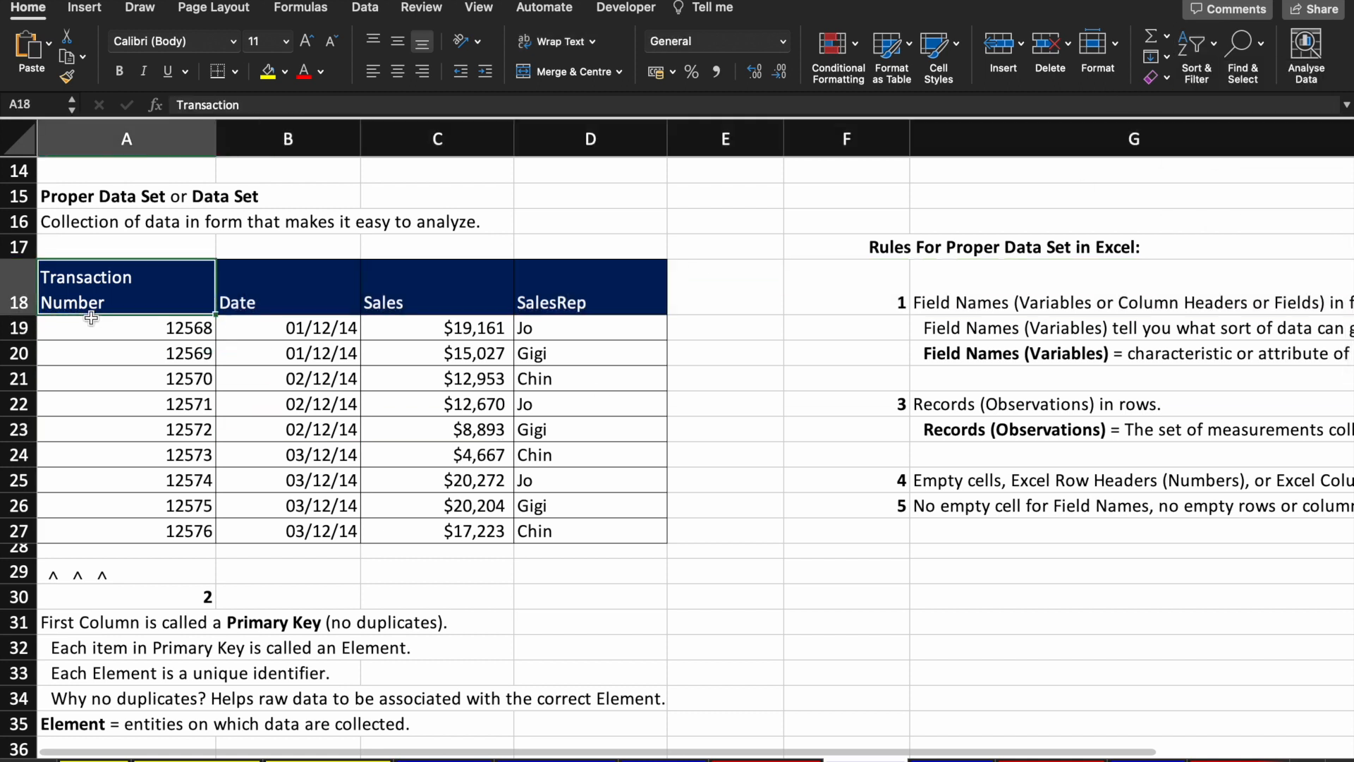
{"action": "key", "text": "shift+Right"}
{"action": "key", "text": "shift+Right"}
{"action": "key", "text": "shift+Right"}
{"action": "key", "text": "shift+Down"}
{"action": "key", "text": "shift+Down"}
{"action": "key", "text": "shift+Down"}
{"action": "key", "text": "shift+Down"}
{"action": "key", "text": "shift+Down"}
{"action": "key", "text": "shift+Down"}
{"action": "key", "text": "shift+Down"}
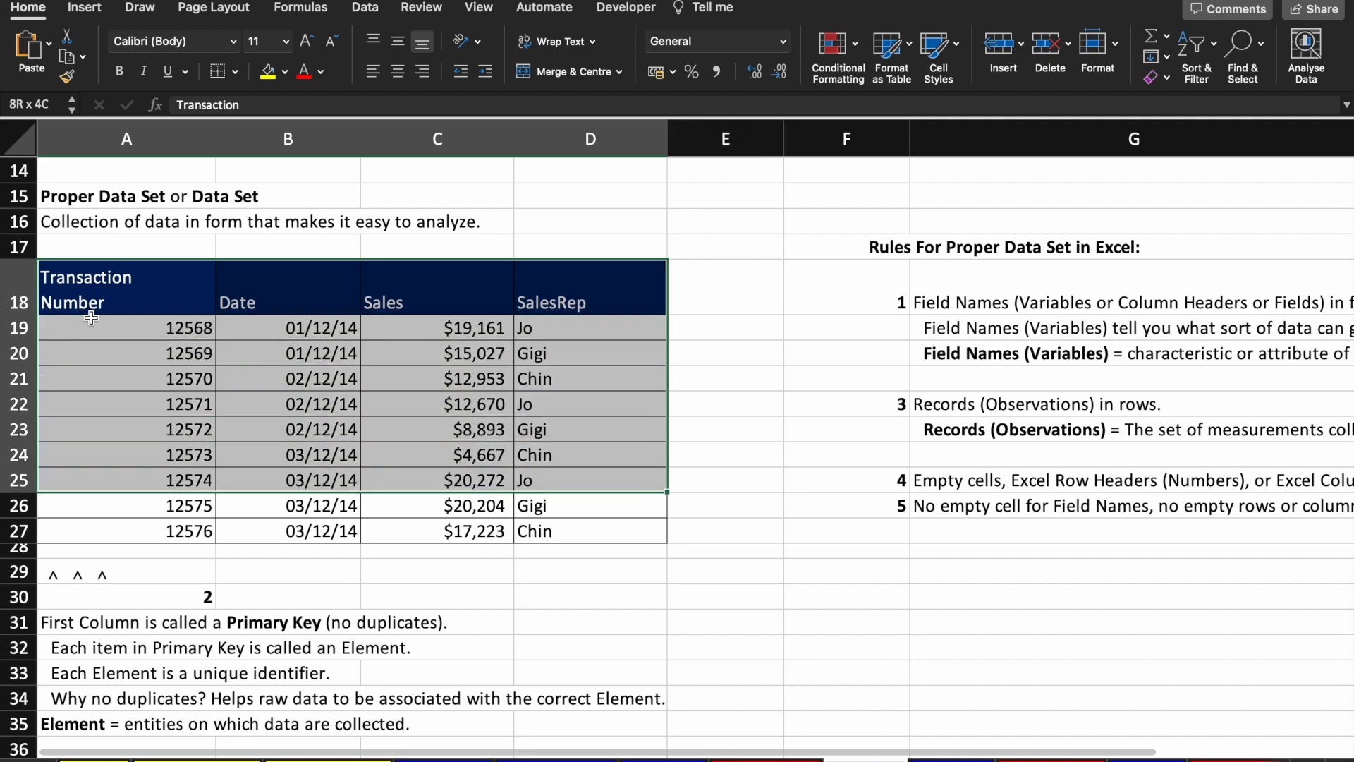
{"action": "key", "text": "shift+Down"}
{"action": "key", "text": "shift+Down"}
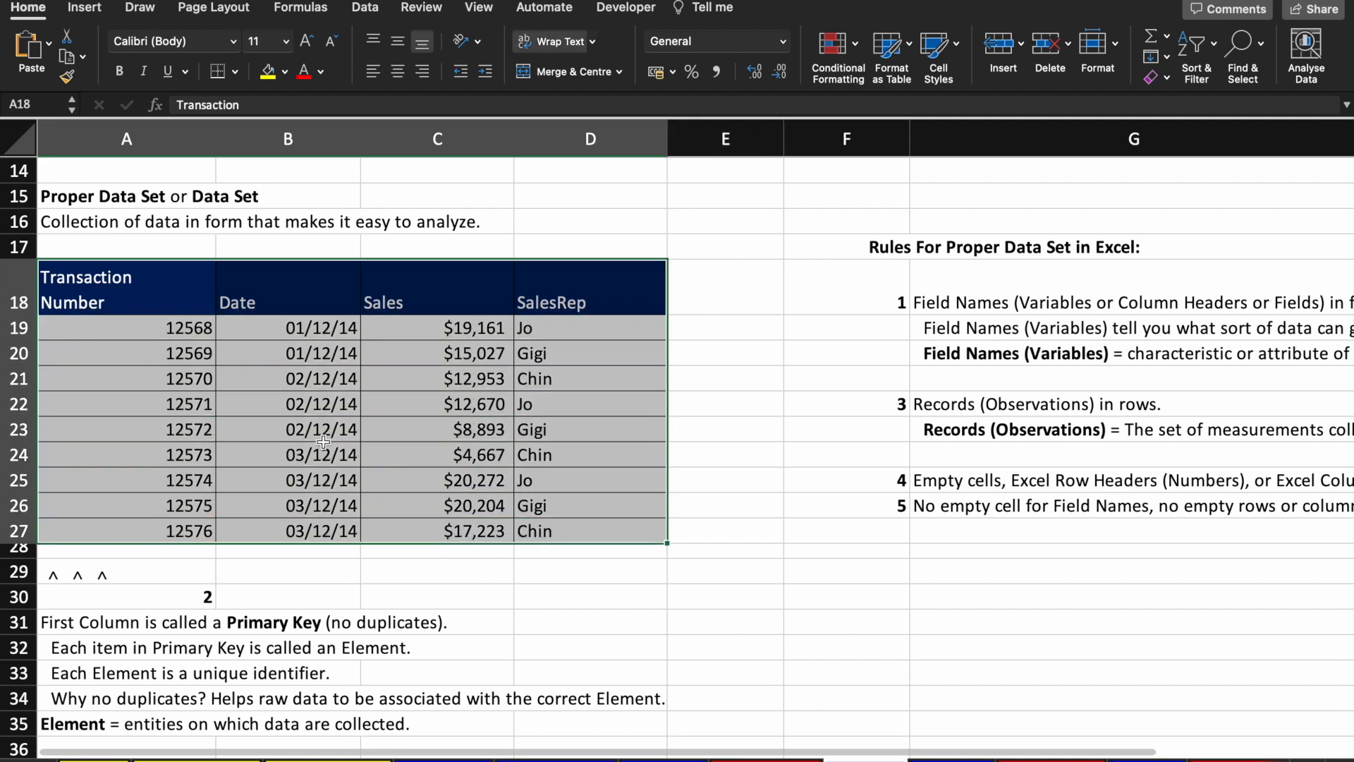
{"action": "left_click", "coordinate": [702, 476]}
Step: Scroll to the 2nd Example company table and select its company names, dates and employee counts
{"action": "scroll", "coordinate": [702, 476], "scroll_direction": "down", "scroll_amount": 5}
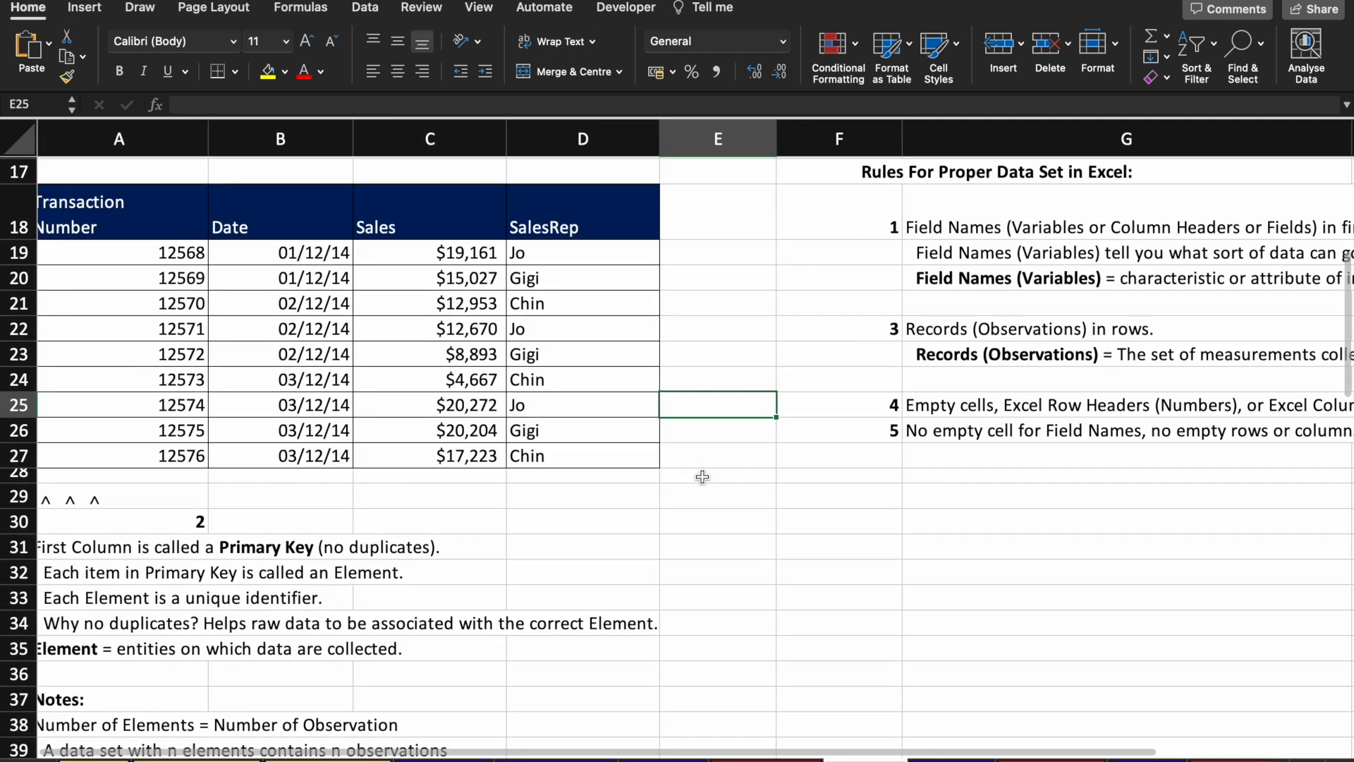
{"action": "scroll", "coordinate": [703, 476], "scroll_direction": "down", "scroll_amount": 4}
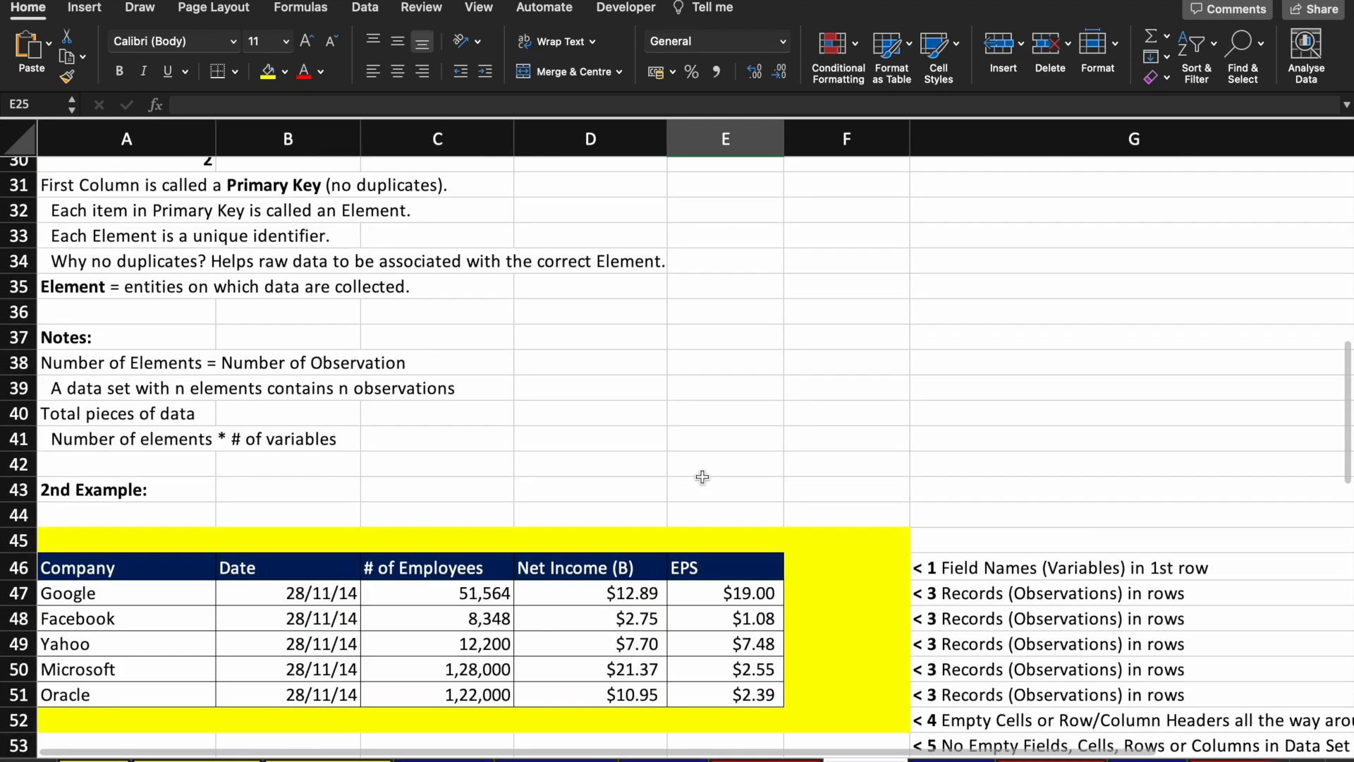
{"action": "scroll", "coordinate": [702, 476], "scroll_direction": "down", "scroll_amount": 3}
{"action": "left_click_drag", "start_coordinate": [104, 394], "coordinate": [113, 564]}
{"action": "left_click", "coordinate": [134, 444]}
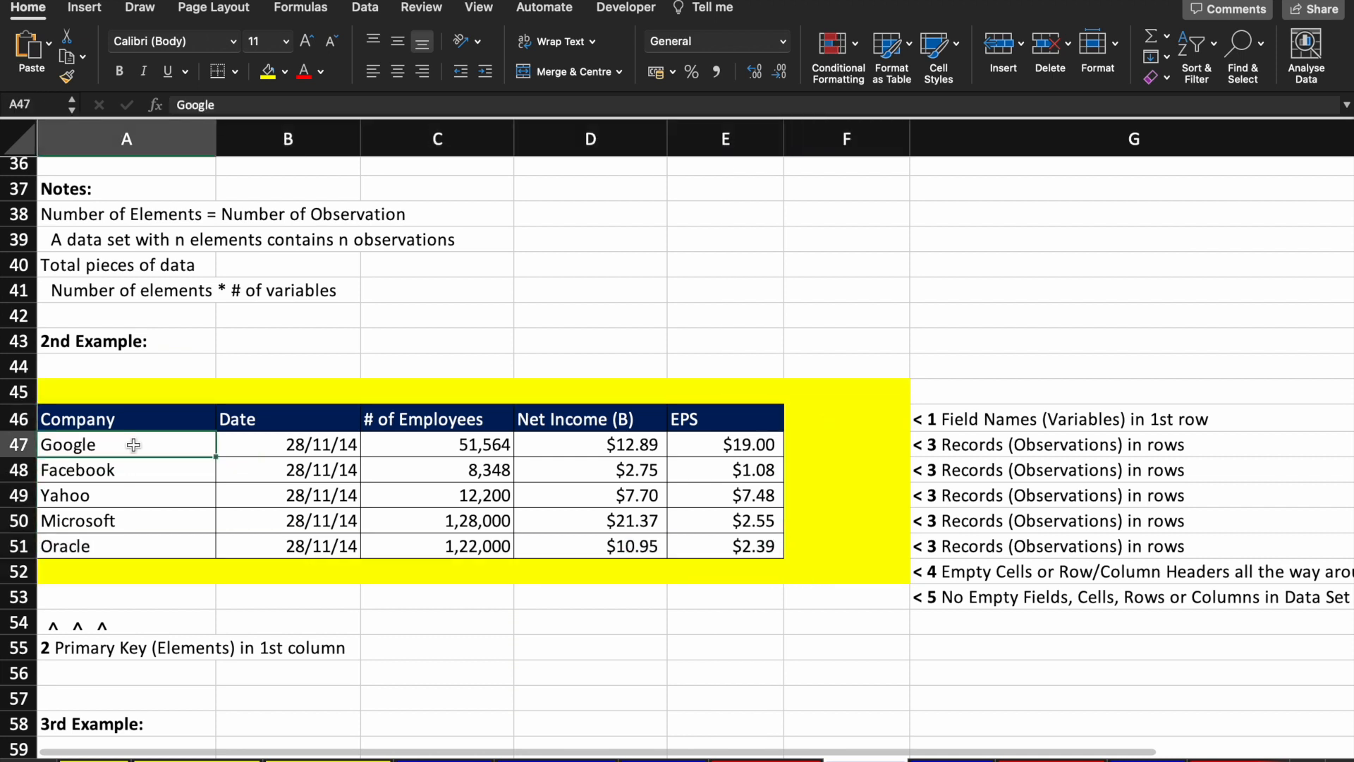
{"action": "key", "text": "shift+Down"}
{"action": "key", "text": "shift+Down"}
{"action": "key", "text": "shift+Down"}
{"action": "key", "text": "shift+Down"}
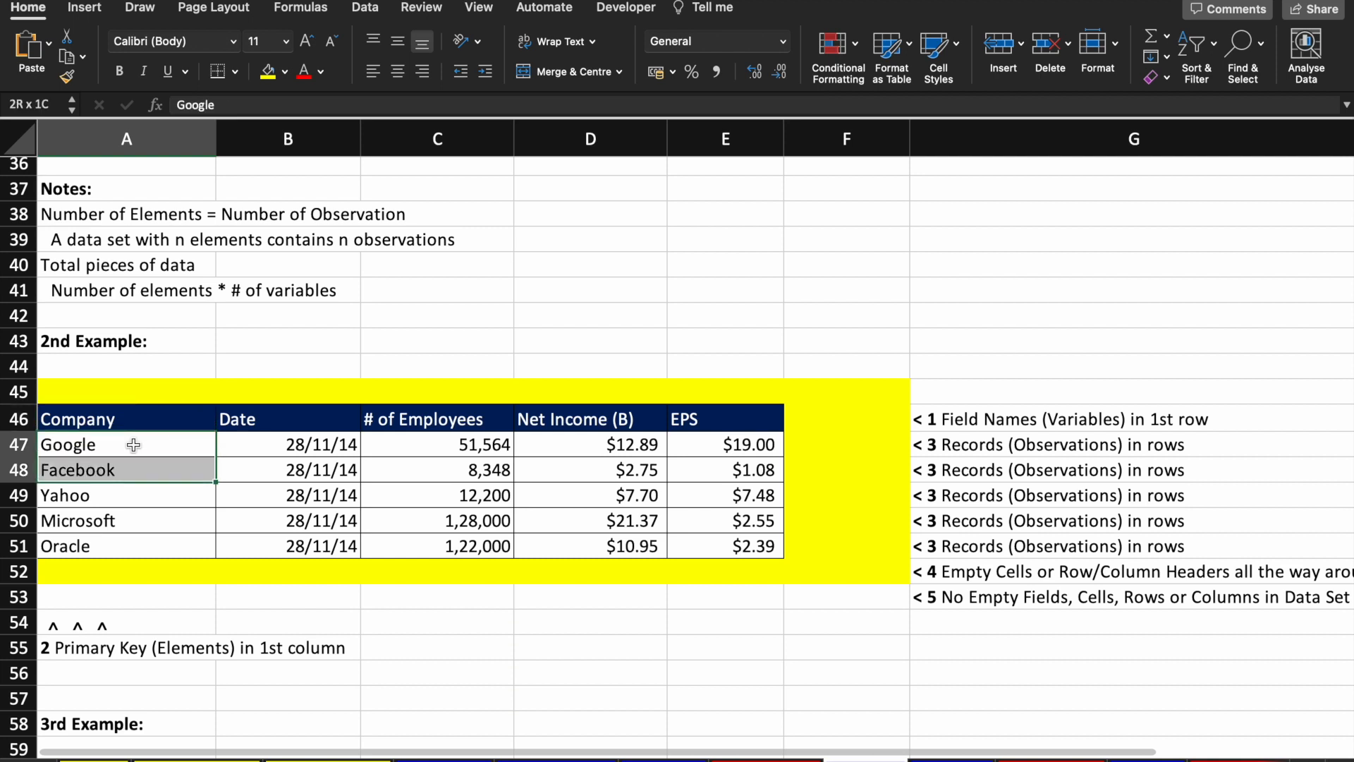
{"action": "key", "text": "Right"}
{"action": "key", "text": "shift+Down"}
{"action": "key", "text": "shift+Down"}
{"action": "key", "text": "shift+Down"}
{"action": "key", "text": "shift+Down"}
{"action": "key", "text": "Right"}
{"action": "key", "text": "Up"}
{"action": "key", "text": "Down"}
{"action": "key", "text": "shift+Down"}
{"action": "key", "text": "shift+Down"}
{"action": "key", "text": "shift+Down"}
{"action": "key", "text": "shift+Down"}
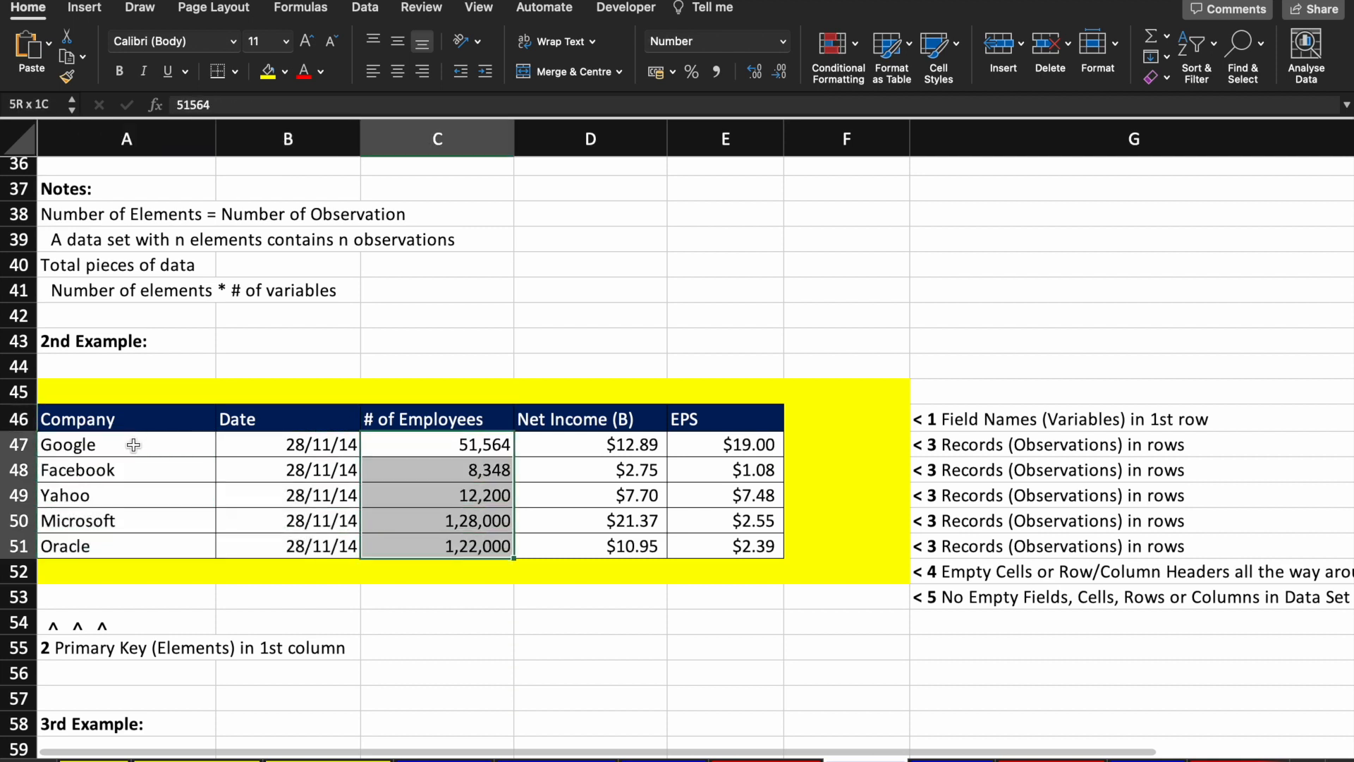
{"action": "key", "text": "shift+Right"}
{"action": "key", "text": "Down"}
{"action": "key", "text": "Up"}
Step: Step through the Net Income and EPS values, then select company names A47:A51
{"action": "key", "text": "Right"}
{"action": "key", "text": "shift+Right"}
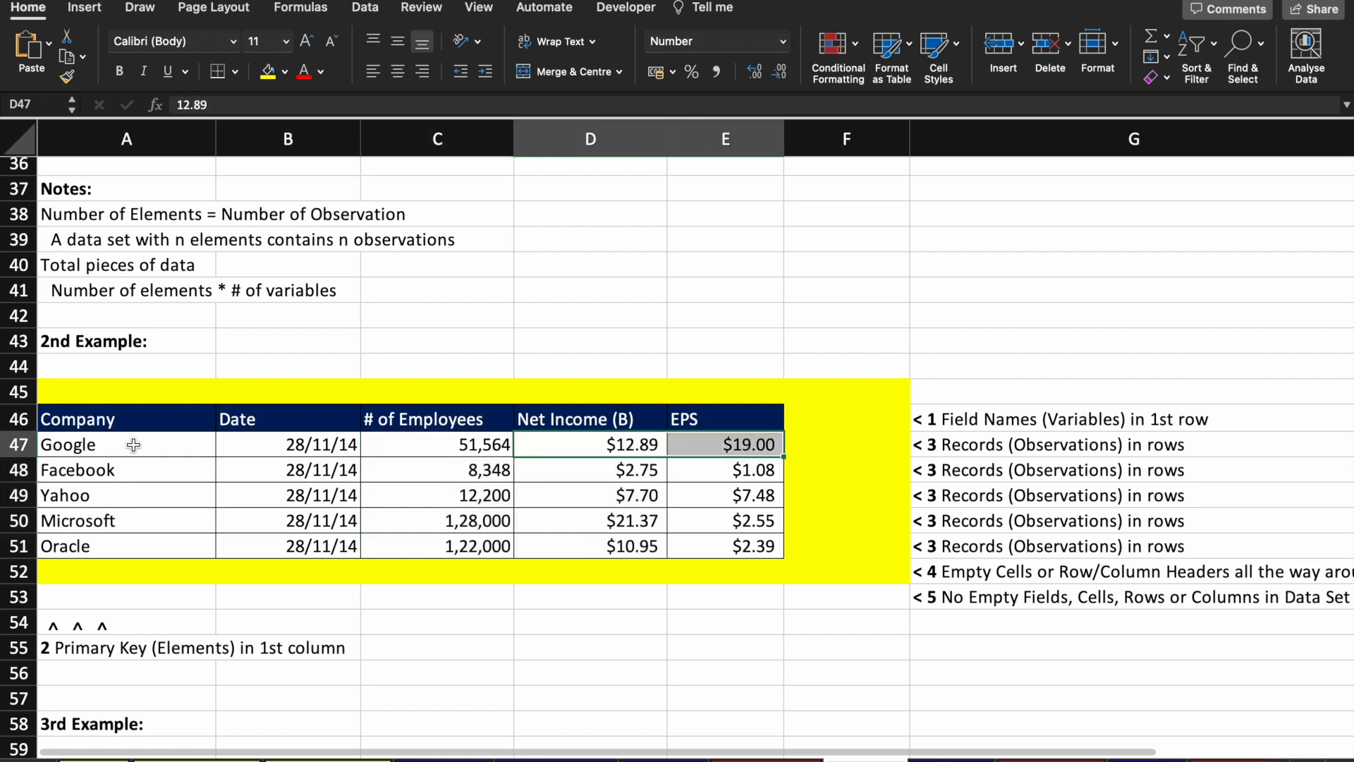
{"action": "key", "text": "Right"}
{"action": "key", "text": "Down"}
{"action": "key", "text": "shift+Down"}
{"action": "key", "text": "shift+Down"}
{"action": "key", "text": "Up"}
{"action": "key", "text": "Up"}
{"action": "key", "text": "Down"}
{"action": "key", "text": "Down"}
{"action": "key", "text": "Down"}
{"action": "key", "text": "Down"}
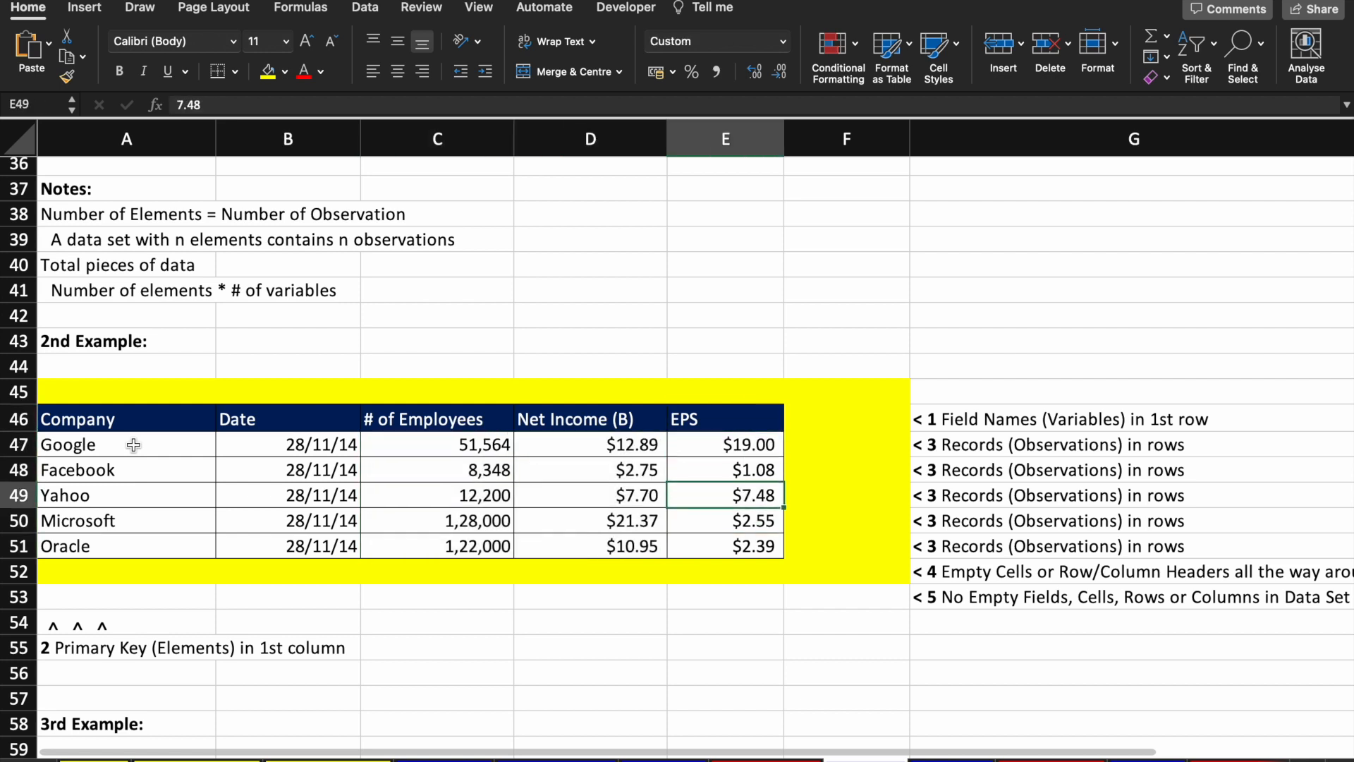
{"action": "left_click_drag", "start_coordinate": [125, 449], "coordinate": [121, 542]}
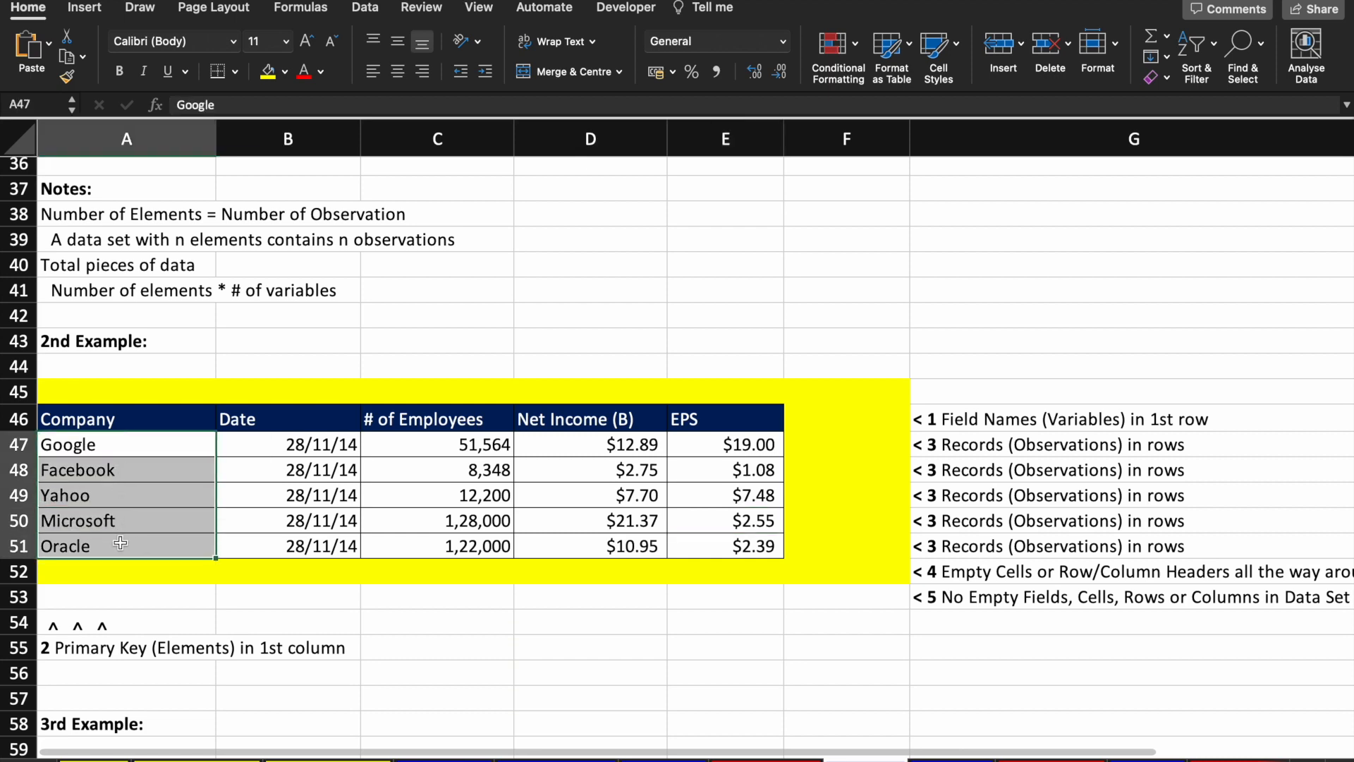
{"action": "scroll", "coordinate": [302, 576], "scroll_direction": "down", "scroll_amount": 7}
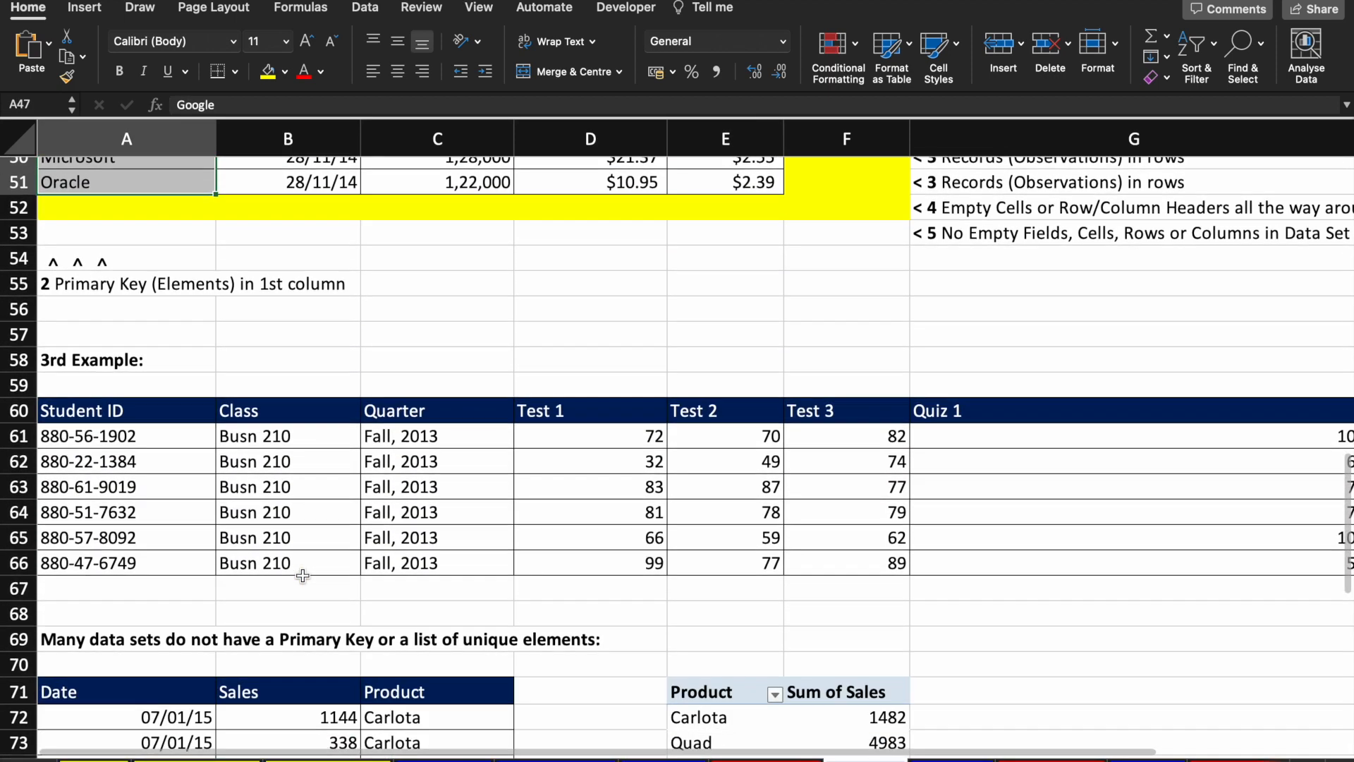
{"action": "left_click_drag", "start_coordinate": [170, 433], "coordinate": [176, 556]}
{"action": "scroll", "coordinate": [364, 529], "scroll_direction": "right", "scroll_amount": 5}
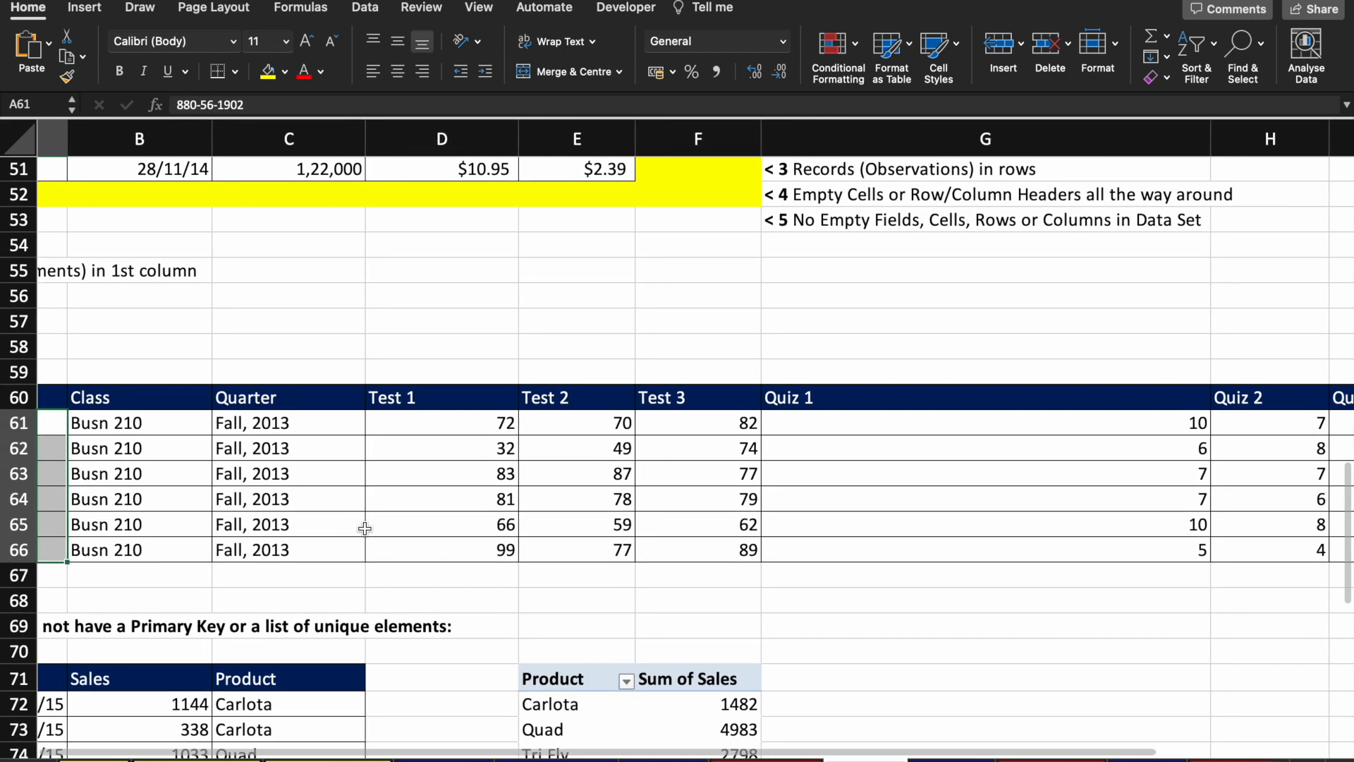
{"action": "scroll", "coordinate": [364, 529], "scroll_direction": "left", "scroll_amount": 5}
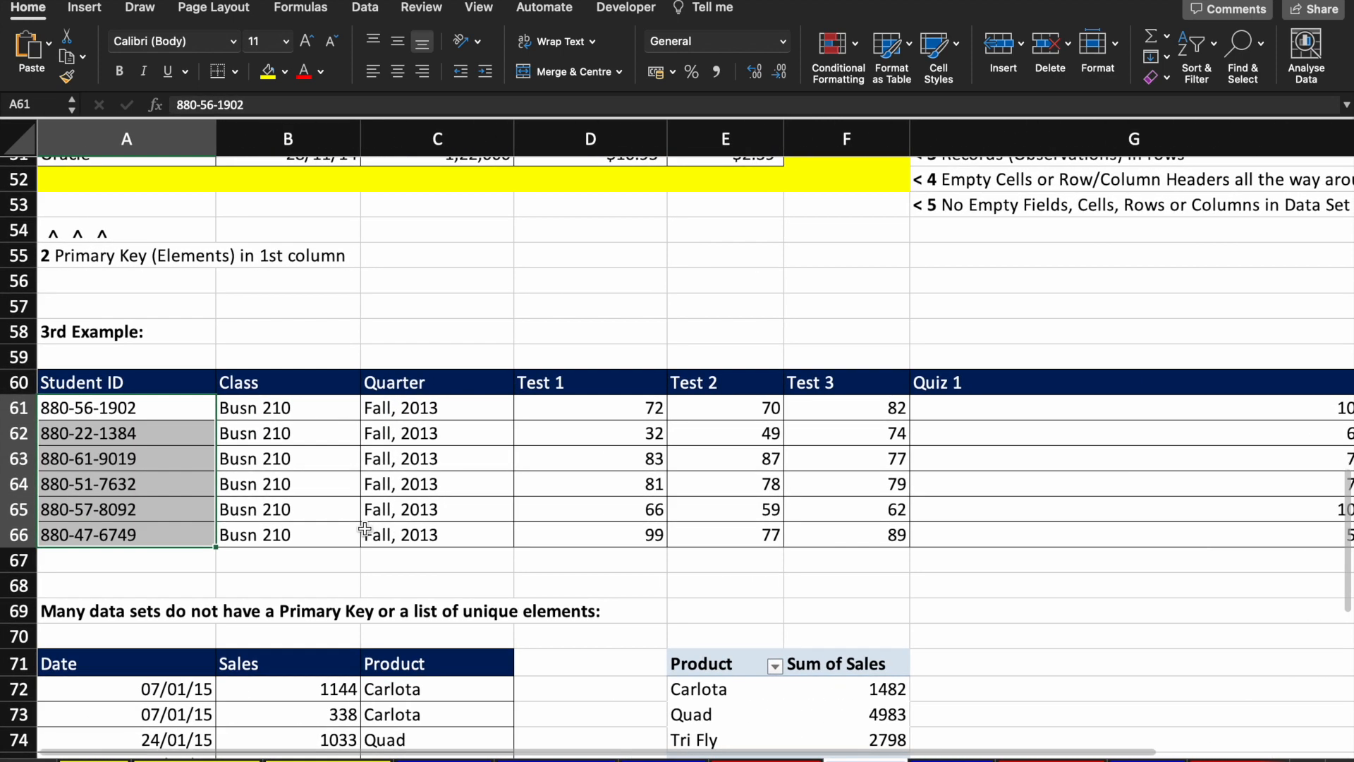
{"action": "scroll", "coordinate": [364, 529], "scroll_direction": "down", "scroll_amount": 4}
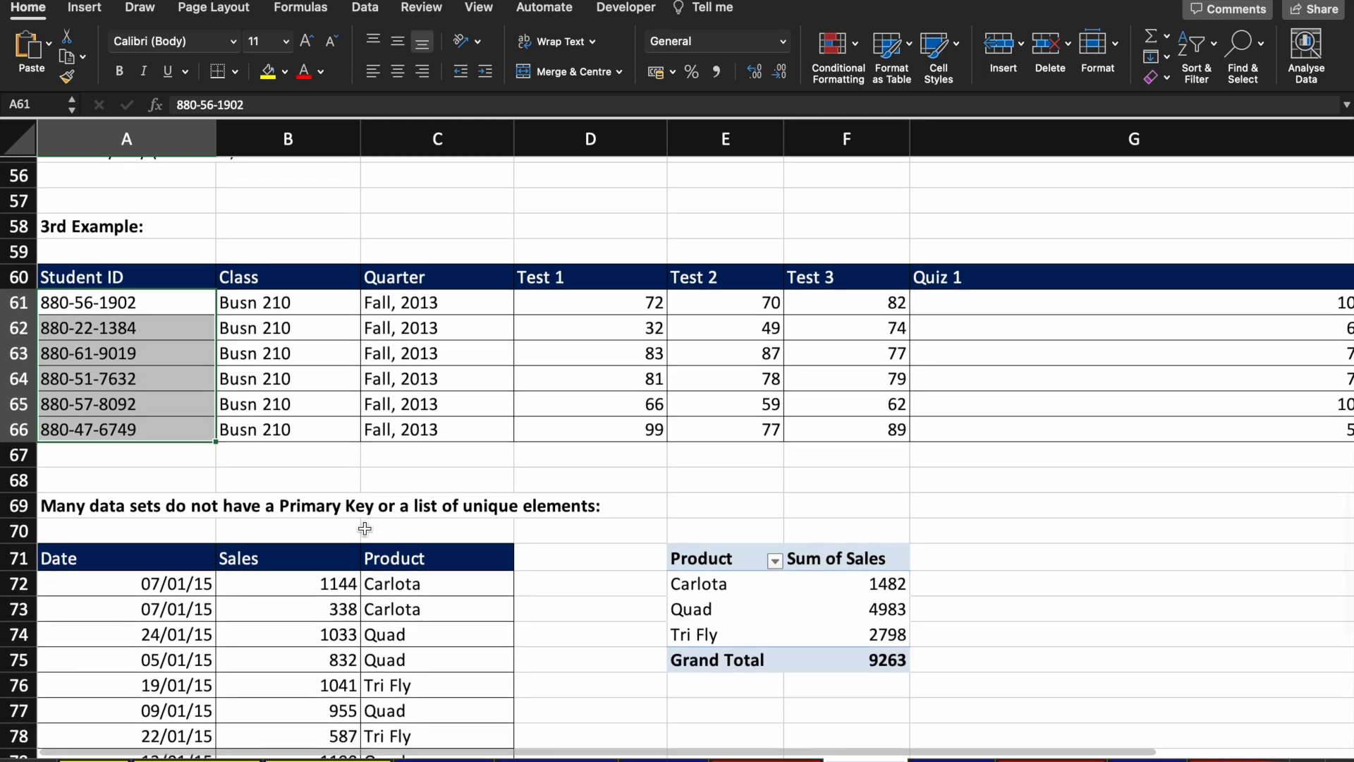
{"action": "scroll", "coordinate": [364, 529], "scroll_direction": "down", "scroll_amount": 4}
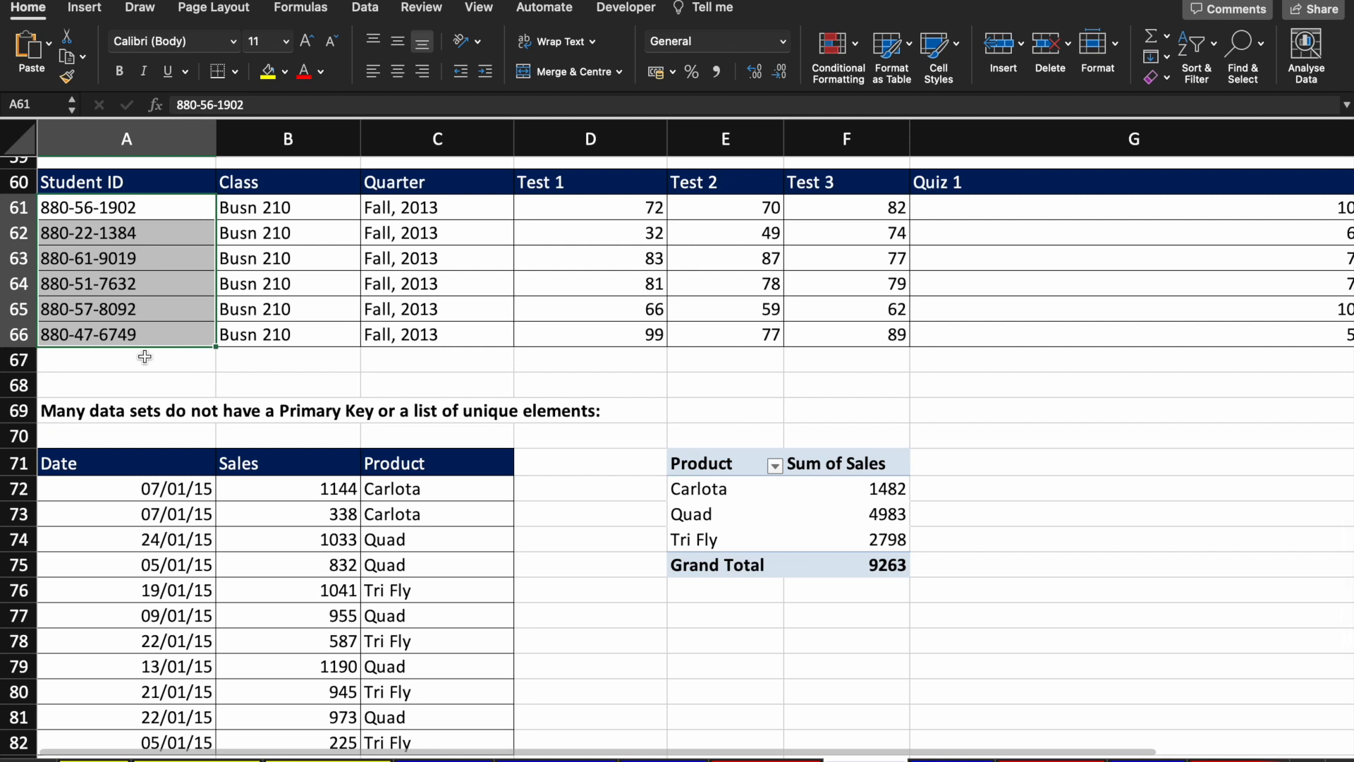
{"action": "scroll", "coordinate": [156, 536], "scroll_direction": "down", "scroll_amount": 4}
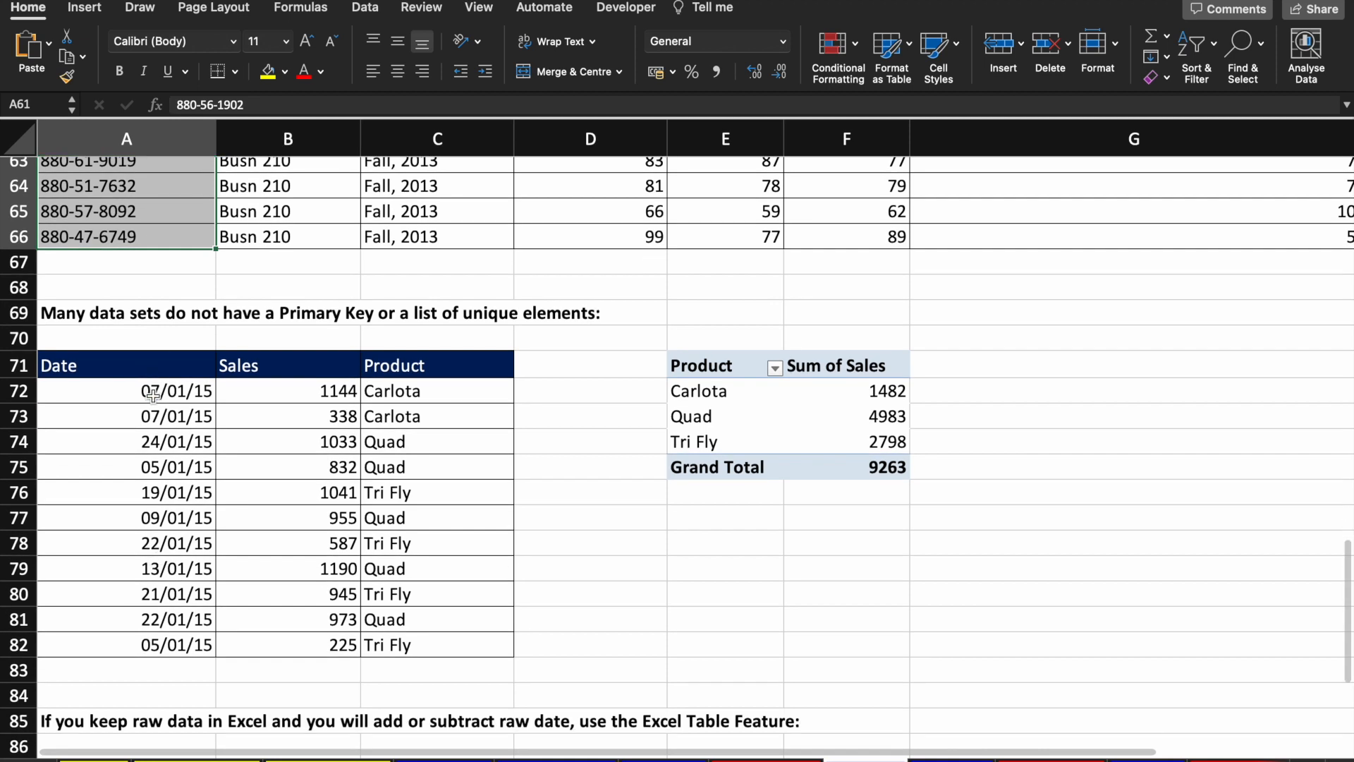
{"action": "left_click", "coordinate": [153, 395]}
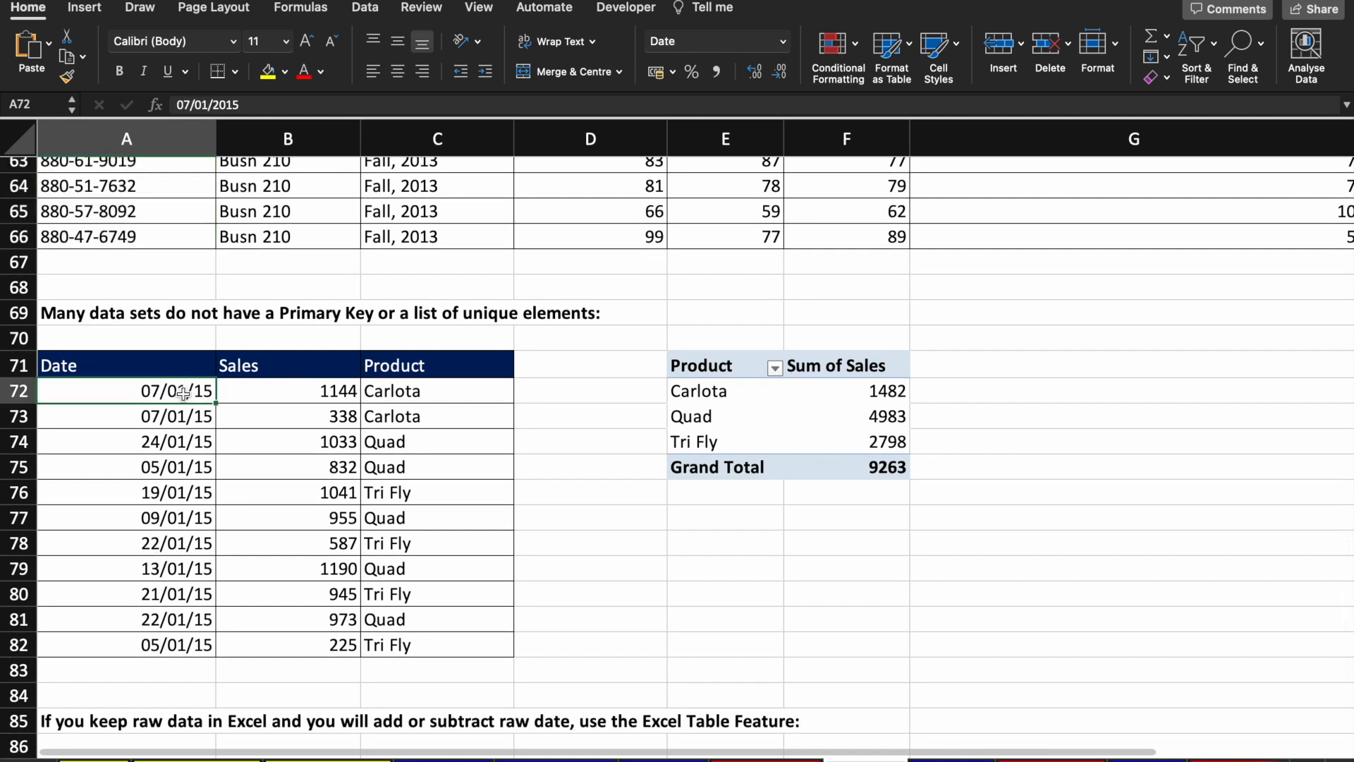
{"action": "left_click", "coordinate": [292, 391]}
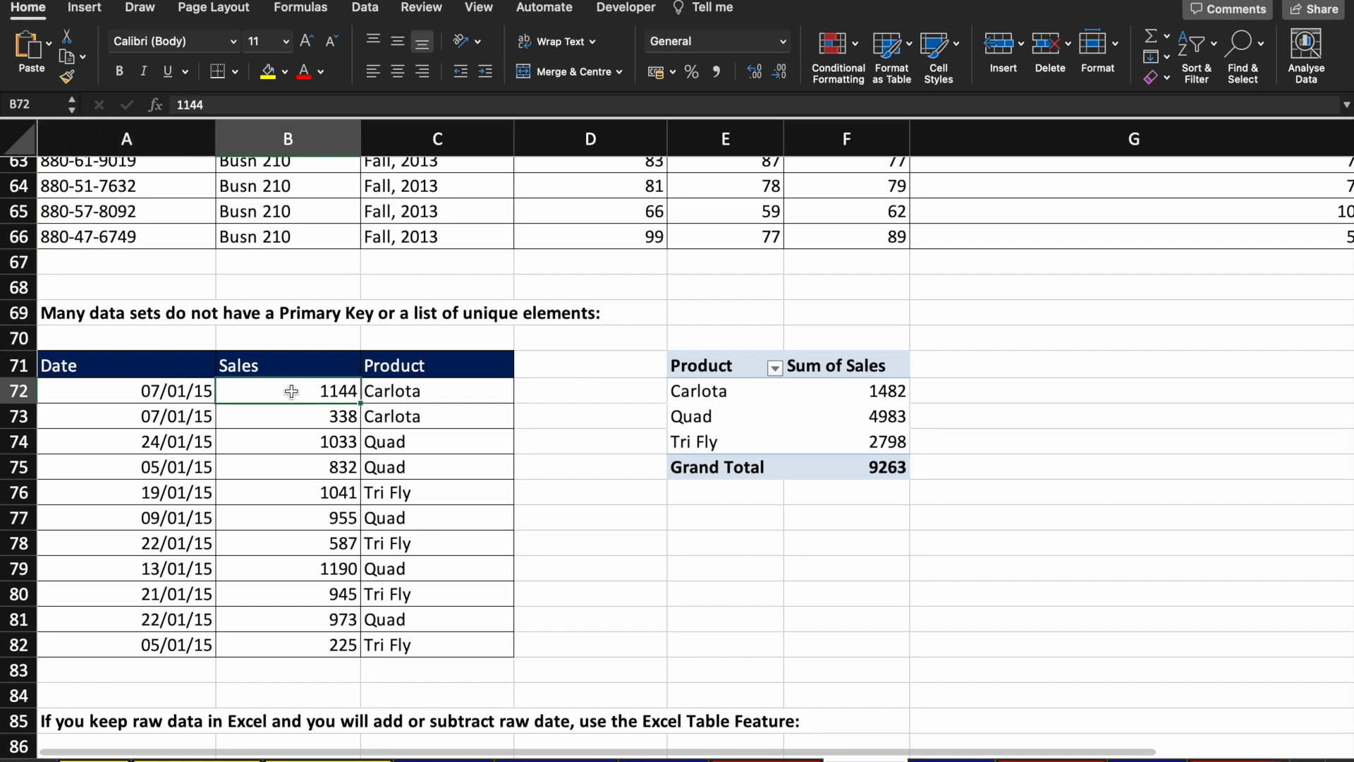
{"action": "left_click", "coordinate": [461, 399]}
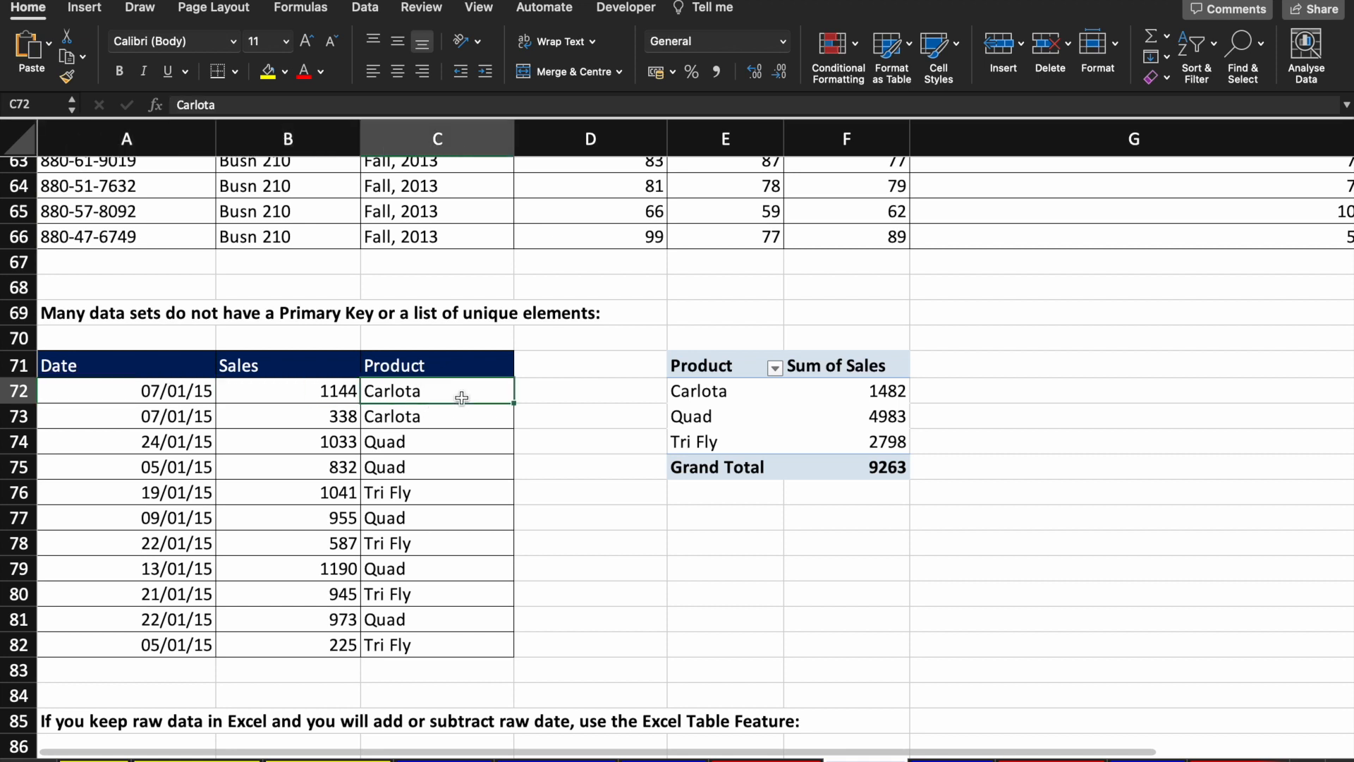
{"action": "left_click", "coordinate": [185, 417]}
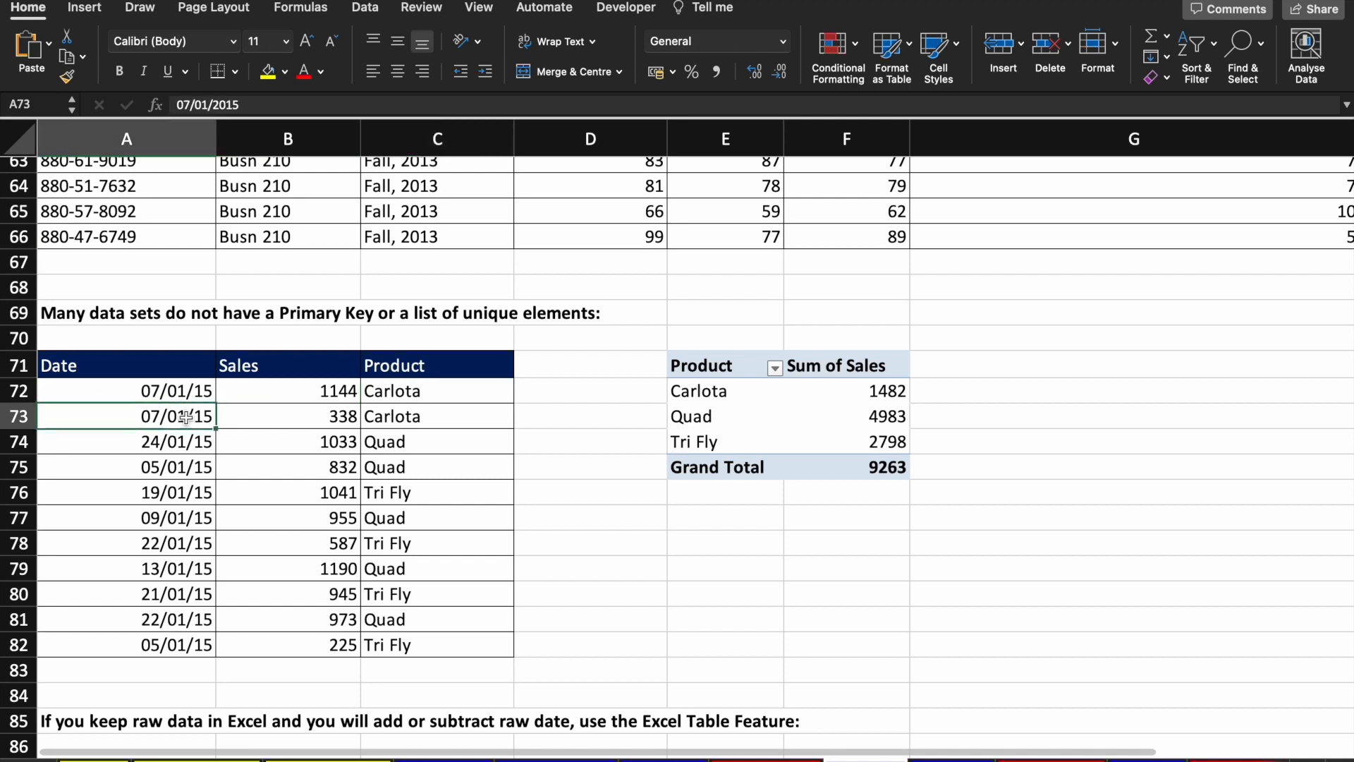
{"action": "left_click", "coordinate": [320, 419]}
{"action": "left_click", "coordinate": [422, 419]}
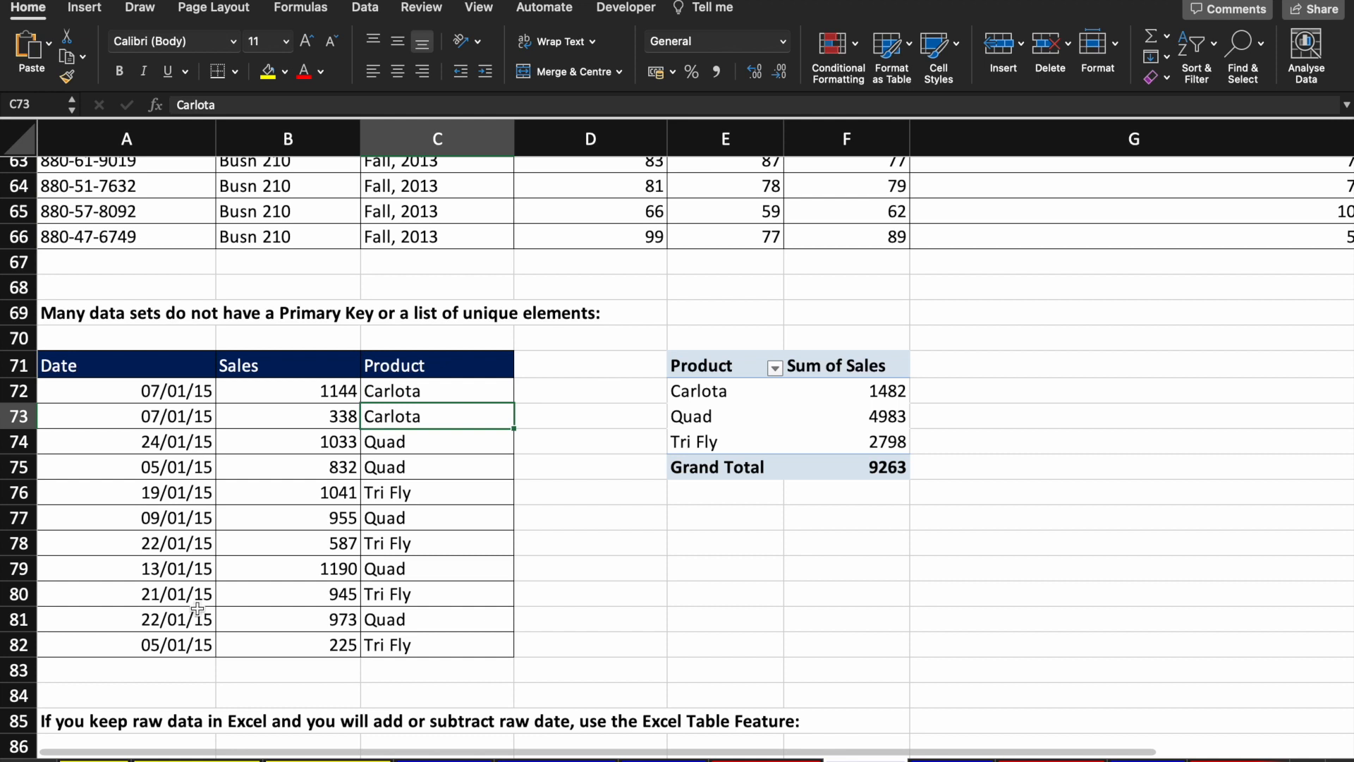
Step: Open the Excel Does 4 Things sheet and select Transaction Numbers B5:B15, then the Date and Sales headings
{"action": "left_click", "coordinate": [446, 760]}
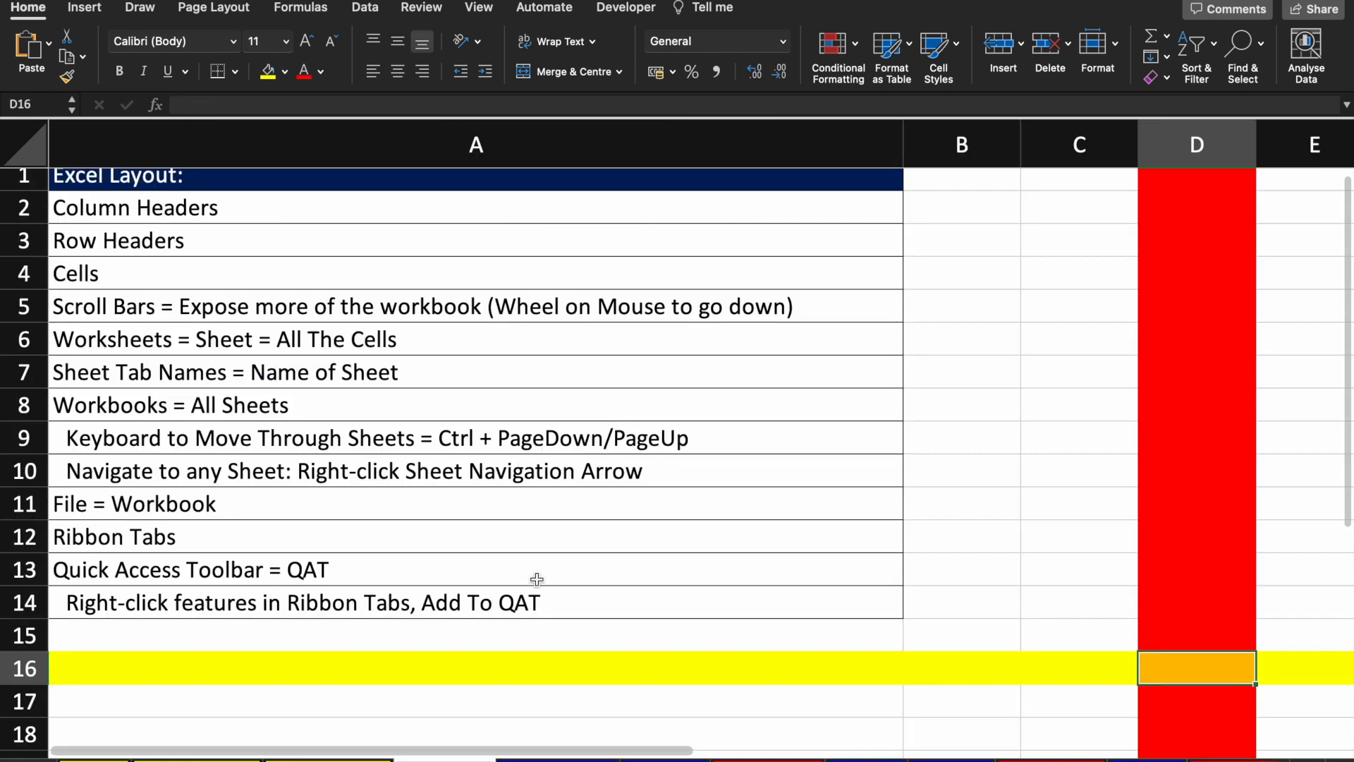
{"action": "left_click", "coordinate": [550, 761]}
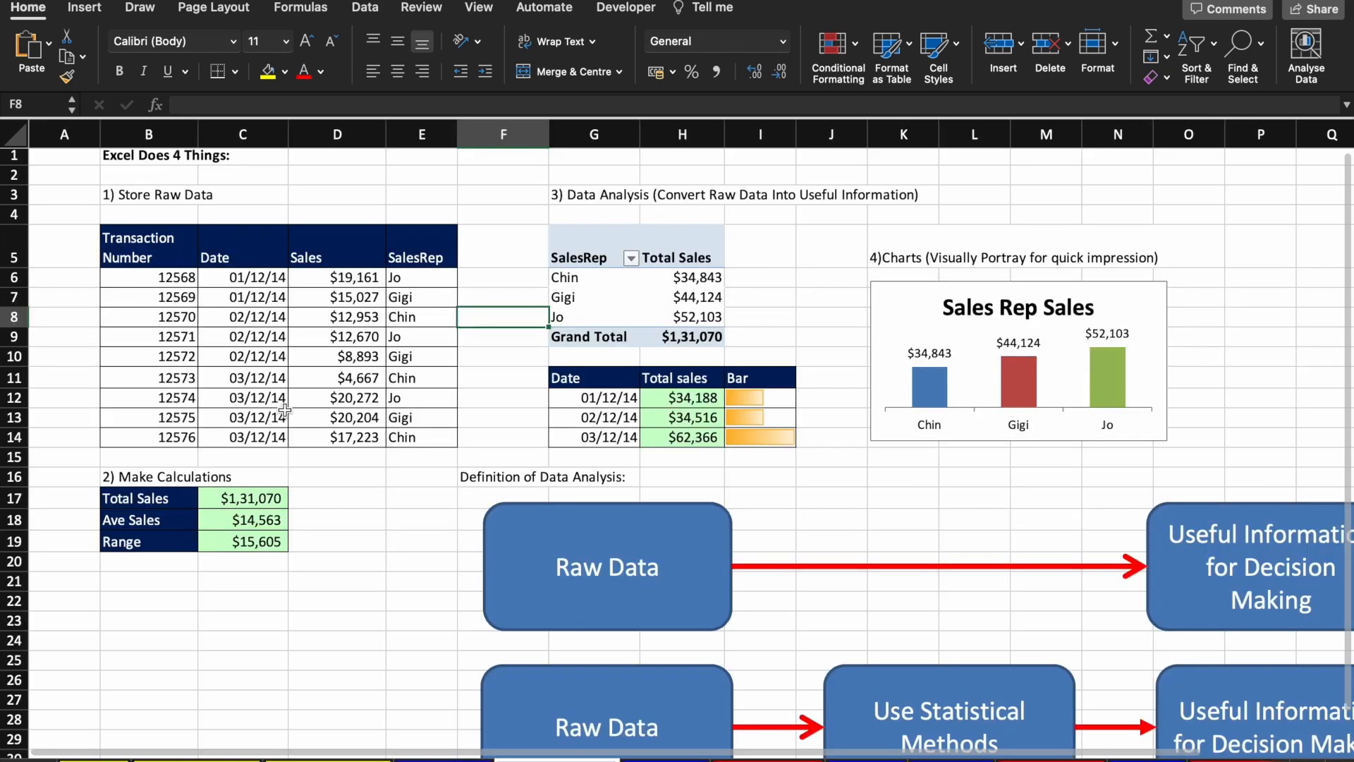
{"action": "left_click", "coordinate": [306, 331]}
{"action": "key", "text": "Up"}
{"action": "key", "text": "Up"}
{"action": "left_click_drag", "start_coordinate": [177, 277], "coordinate": [177, 377]}
{"action": "left_click_drag", "start_coordinate": [170, 247], "coordinate": [173, 458]}
{"action": "left_click", "coordinate": [270, 264]}
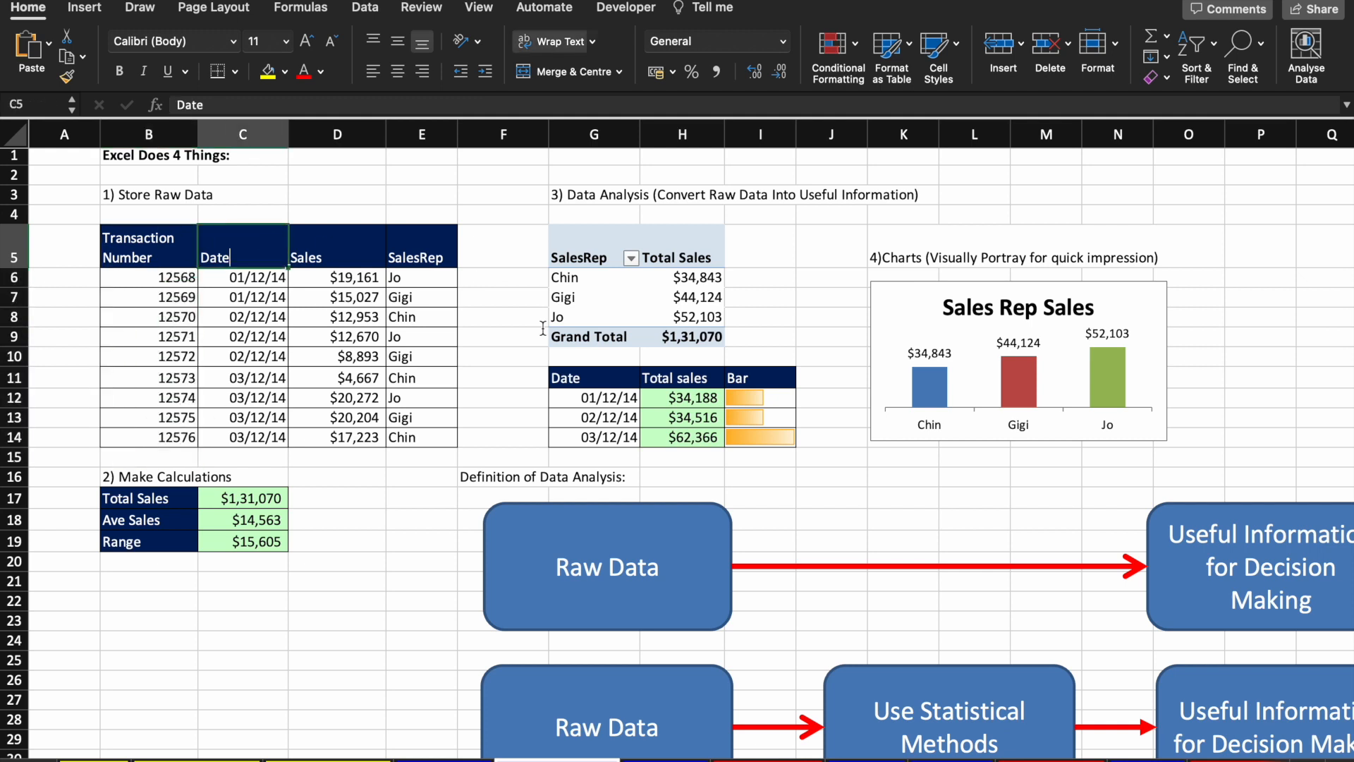
{"action": "key", "text": "Right"}
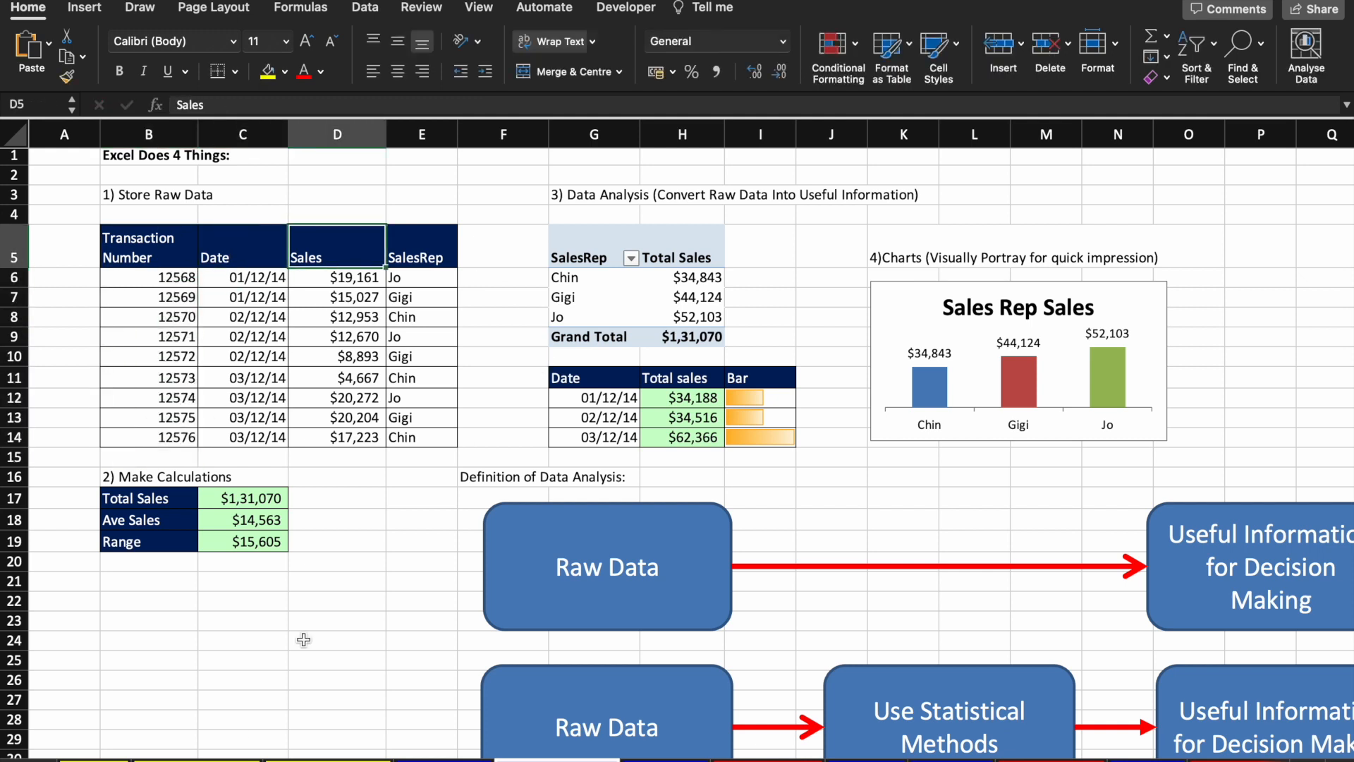
{"action": "mouse_move", "coordinate": [806, 747]}
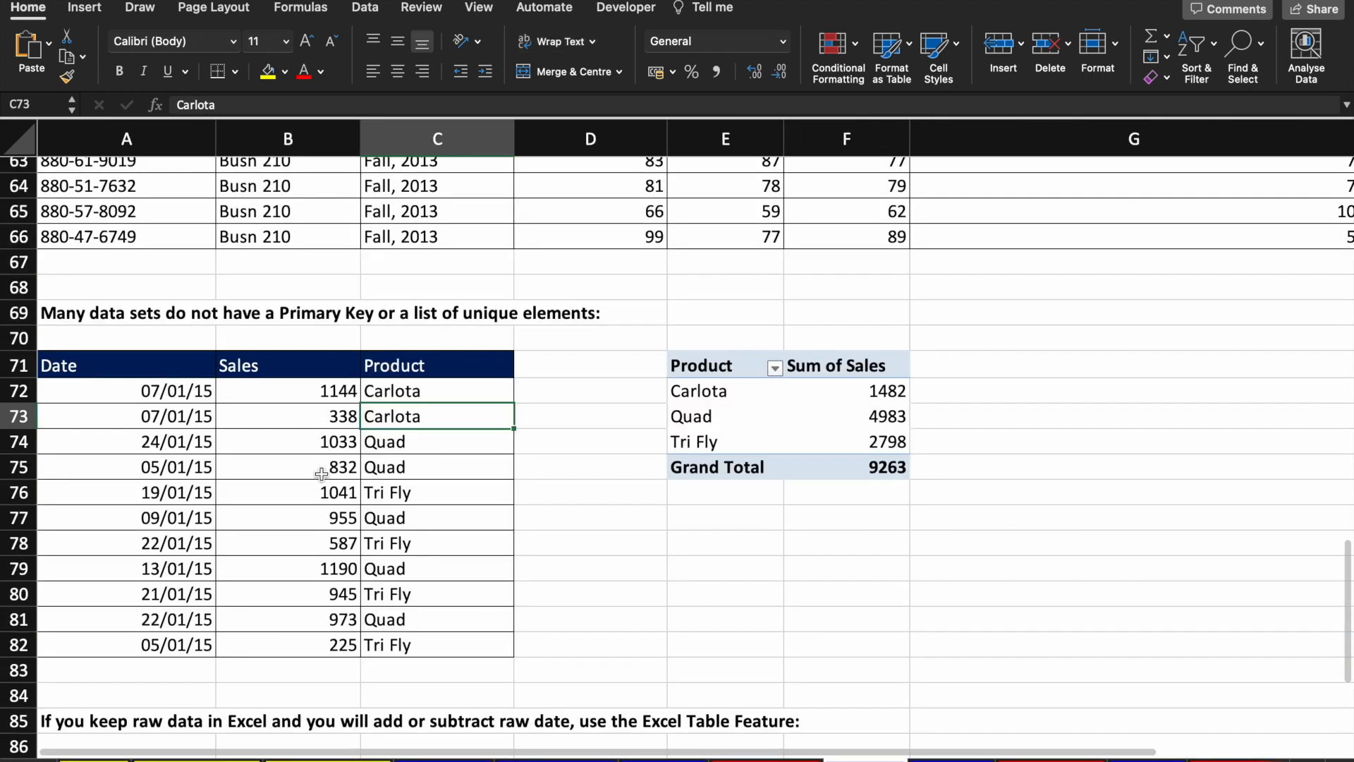
Step: On the data-set sheet, select the sales list header and Carlota's 1482 pivot total
{"action": "left_click", "coordinate": [321, 474]}
{"action": "key", "text": "Up"}
{"action": "key", "text": "Up"}
{"action": "key", "text": "Up"}
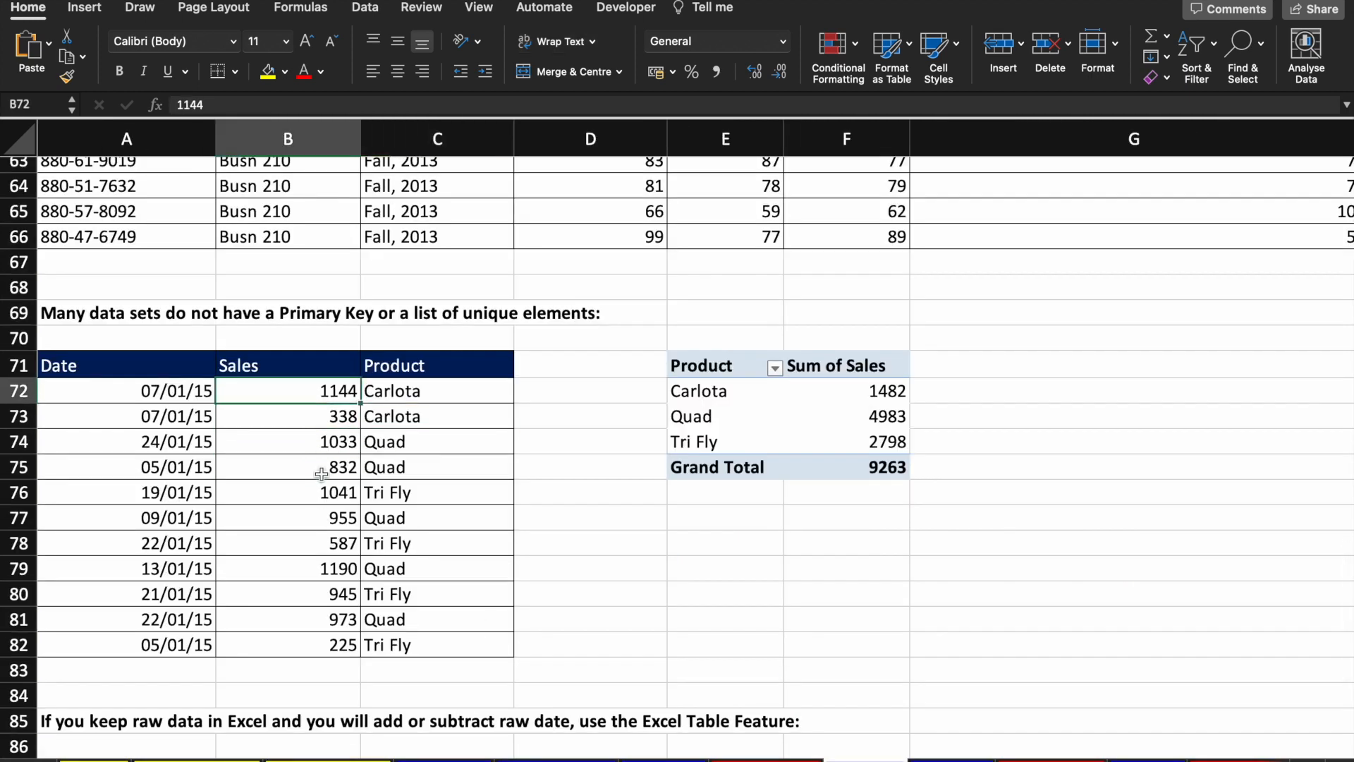
{"action": "key", "text": "Up"}
{"action": "key", "text": "Left"}
{"action": "key", "text": "shift+Right"}
{"action": "key", "text": "shift+Right"}
{"action": "key", "text": "shift+Down"}
{"action": "key", "text": "shift+Down"}
{"action": "key", "text": "shift+Down"}
{"action": "key", "text": "shift+Down"}
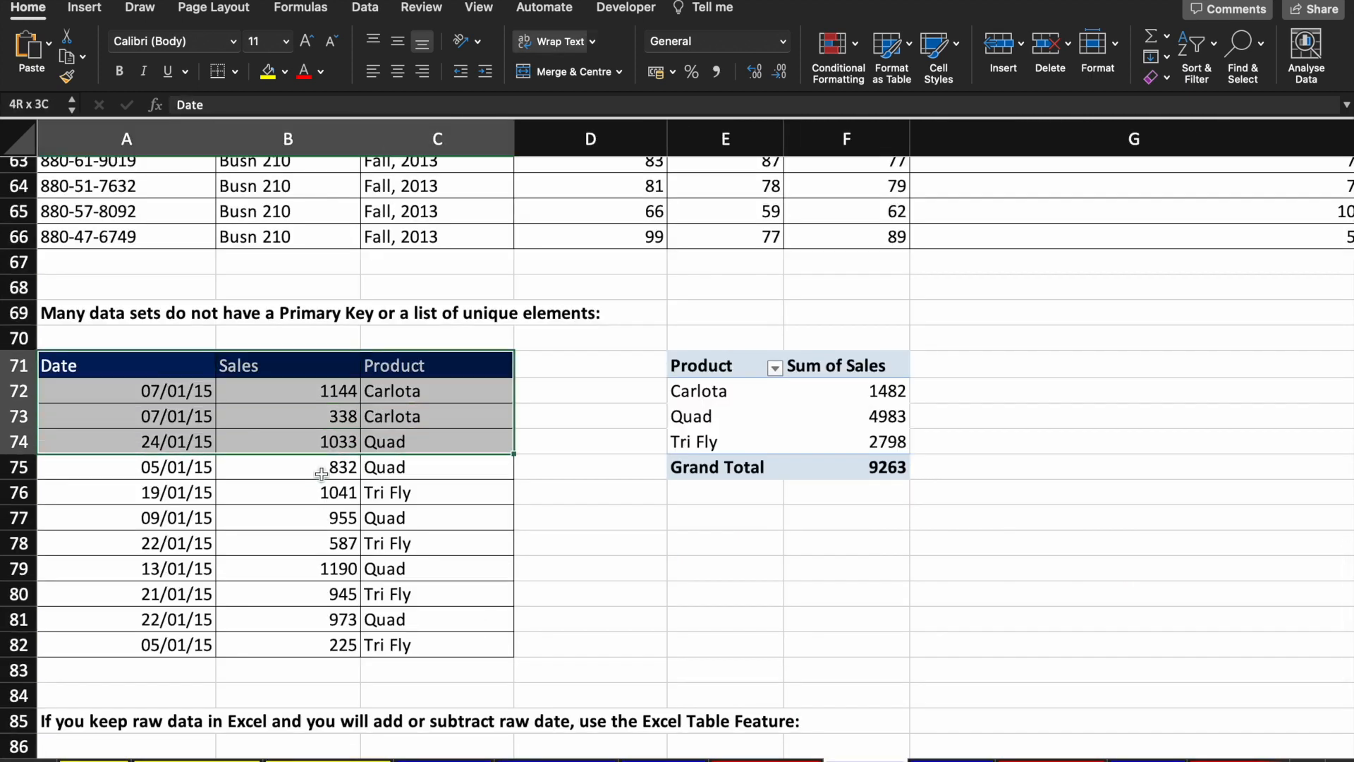
{"action": "left_click", "coordinate": [776, 384]}
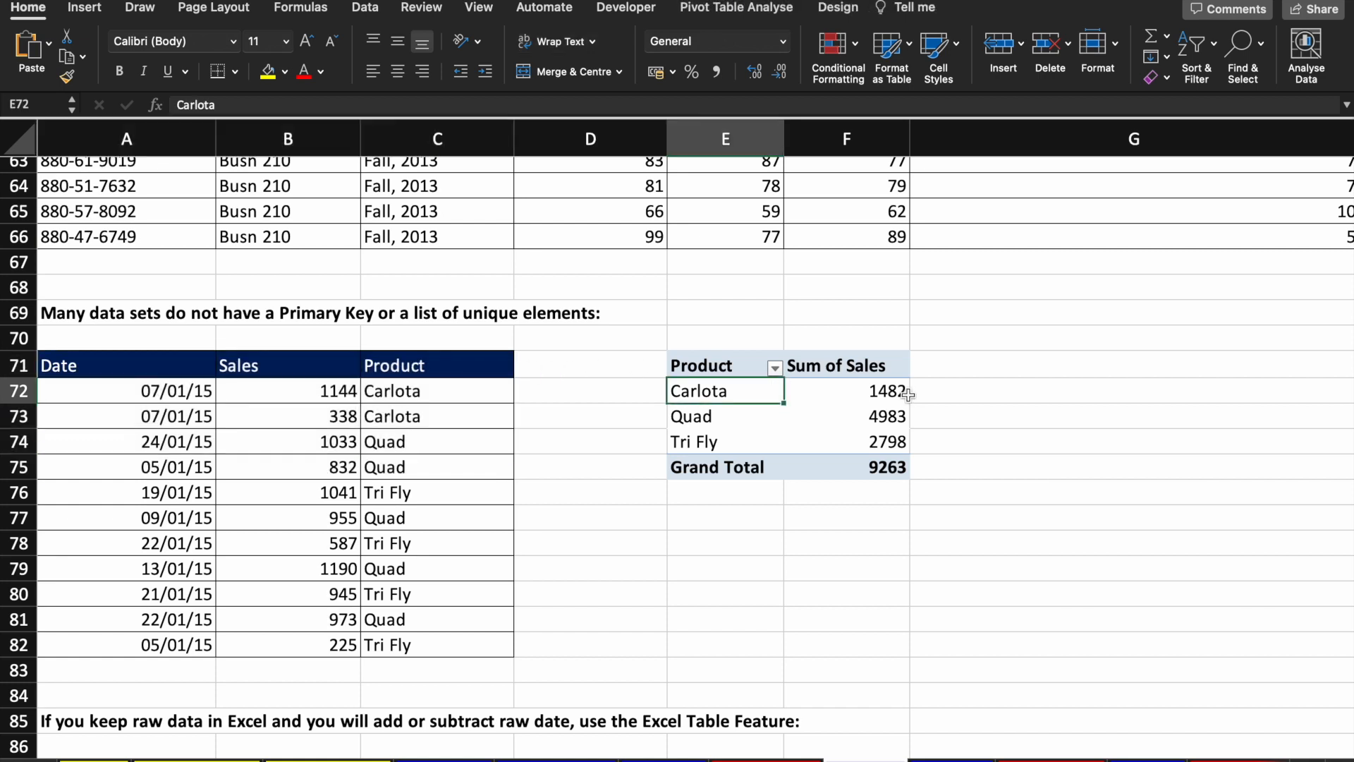
{"action": "left_click", "coordinate": [887, 392]}
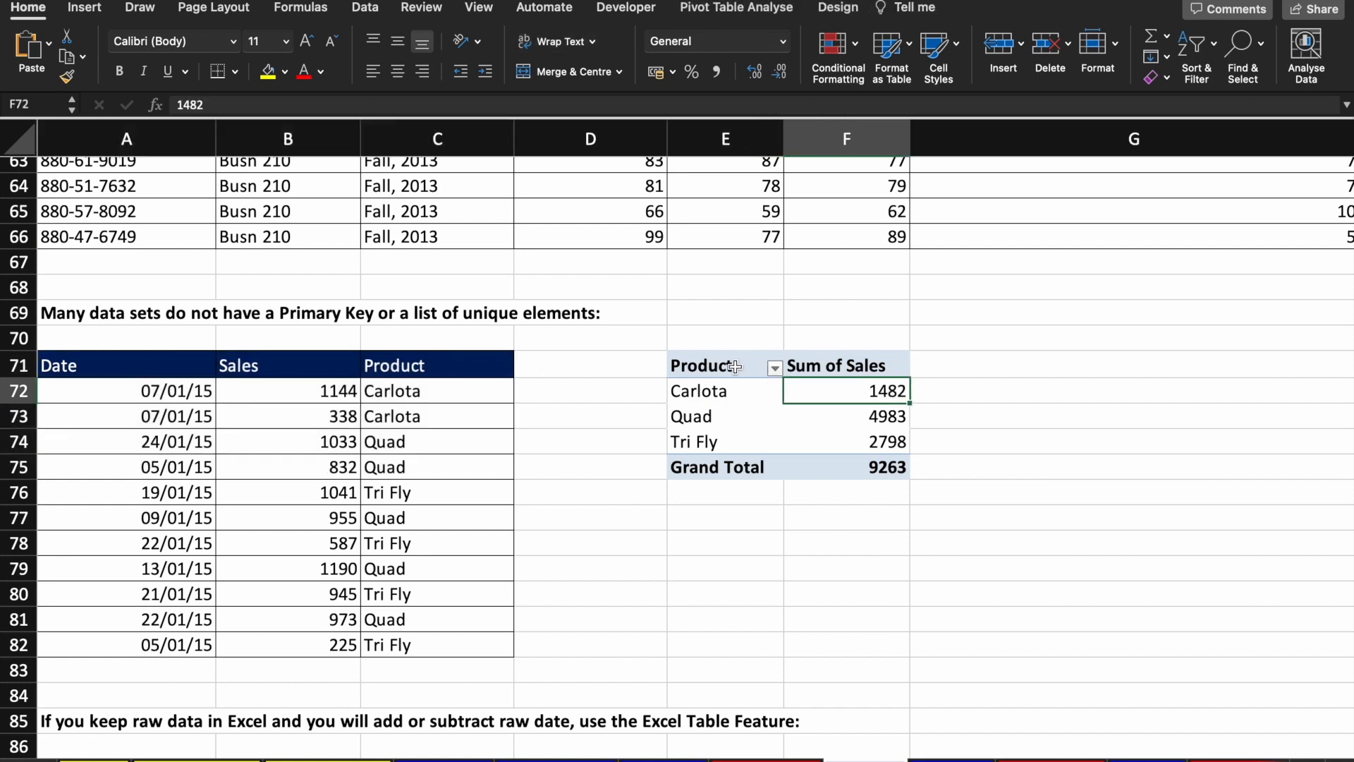
Step: Copy the pivot table E71:F75 and paste it at E77
{"action": "left_click", "coordinate": [650, 384]}
{"action": "key", "text": "Right"}
{"action": "key", "text": "Up"}
{"action": "key", "text": "shift+Right"}
{"action": "key", "text": "shift+Down"}
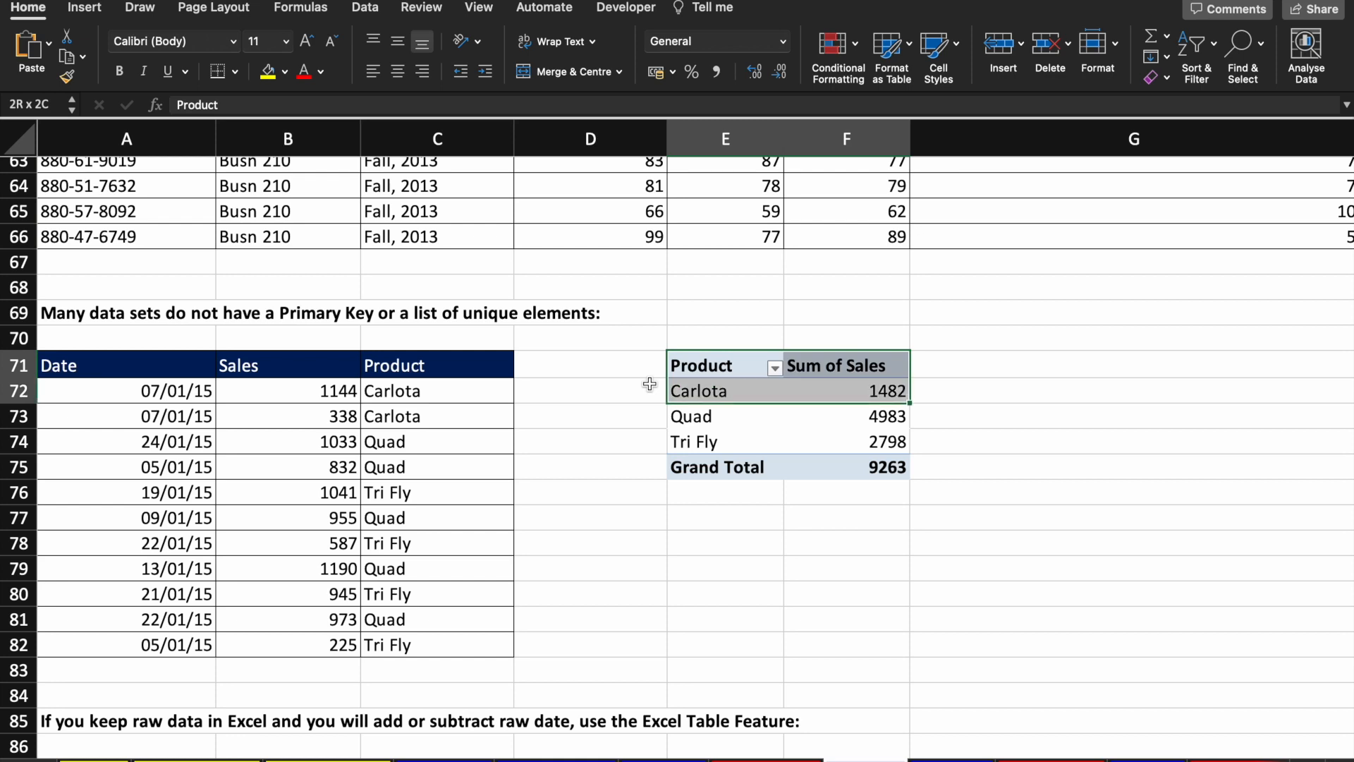
{"action": "key", "text": "shift+Down"}
{"action": "key", "text": "shift+Down"}
{"action": "key", "text": "shift+Down"}
{"action": "key", "text": "ctrl+c"}
{"action": "key", "text": "Down"}
{"action": "key", "text": "Down"}
{"action": "key", "text": "Down"}
{"action": "key", "text": "Down"}
{"action": "key", "text": "Down"}
{"action": "key", "text": "ctrl+v"}
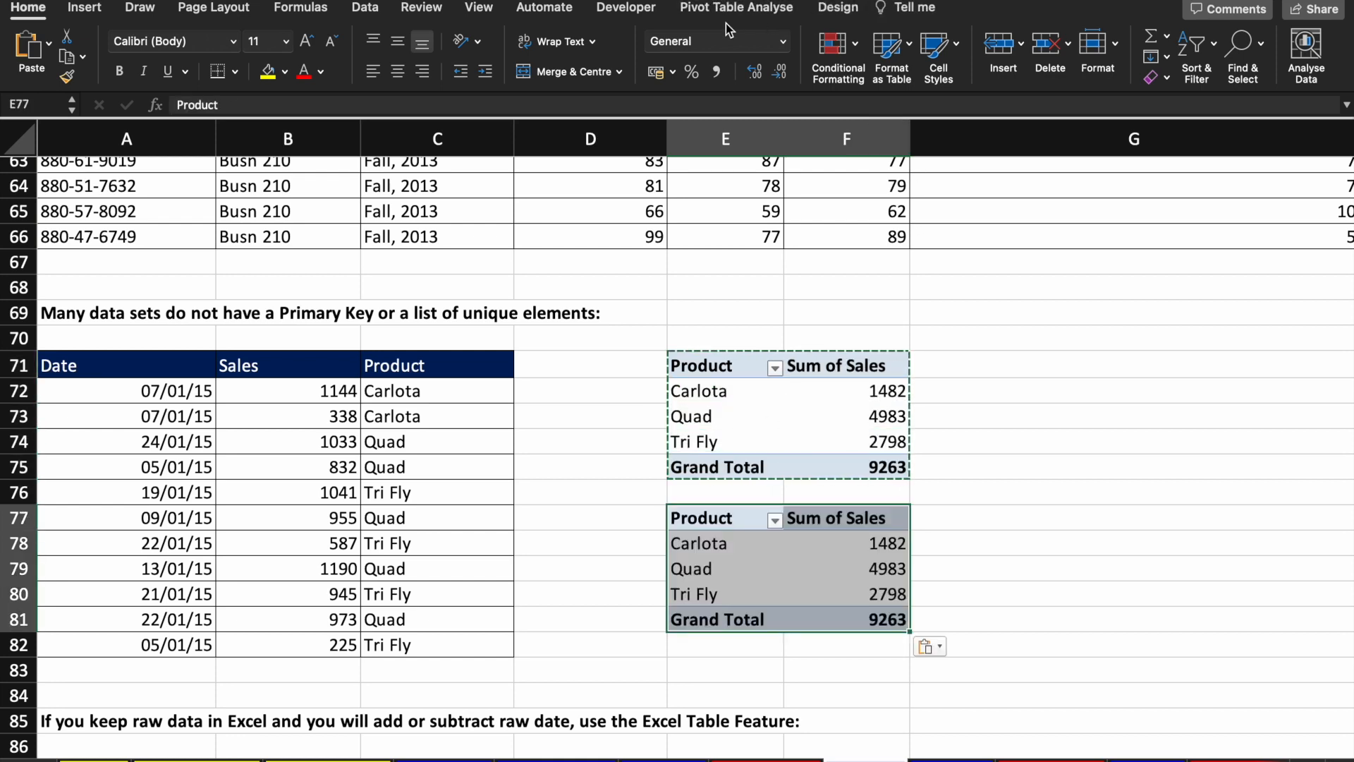
Step: Regroup the copied pivot table by Date instead of Product
{"action": "left_click", "coordinate": [733, 9]}
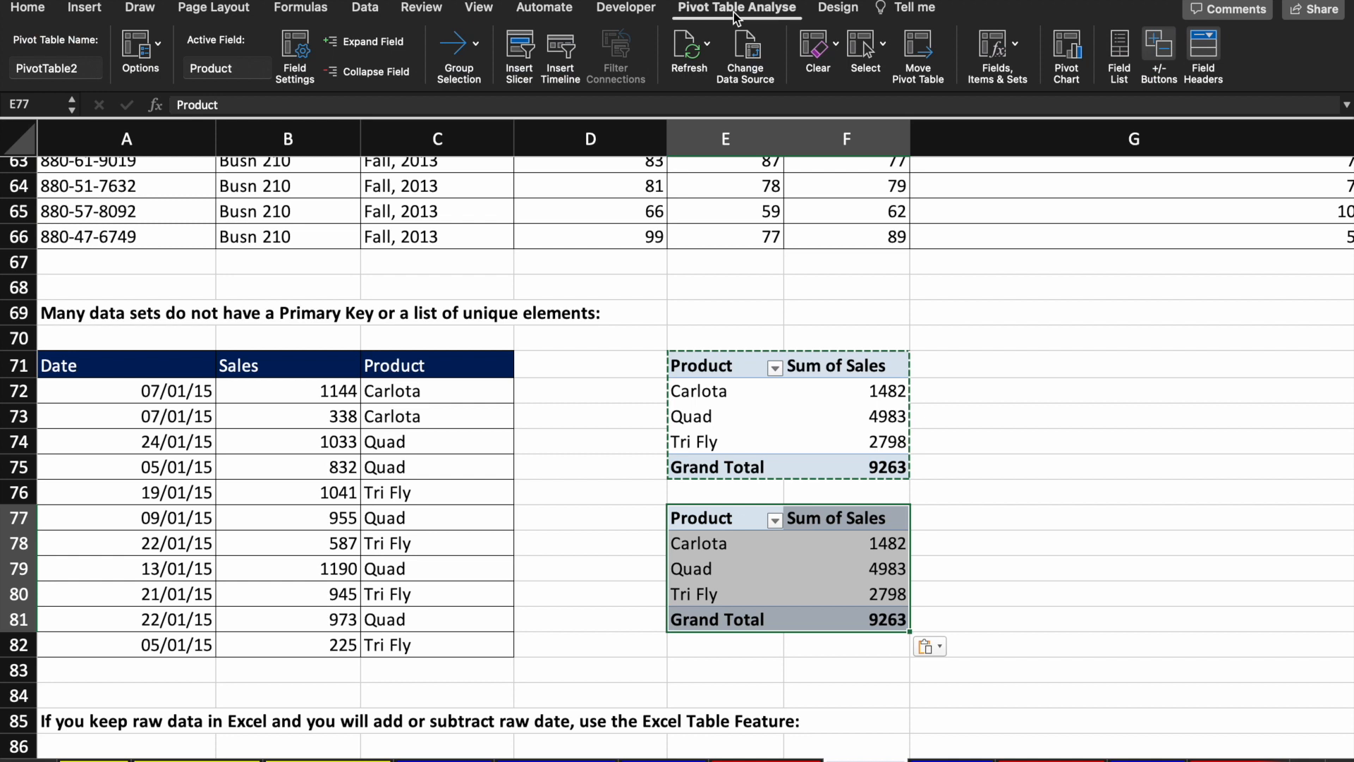
{"action": "left_click", "coordinate": [1126, 53]}
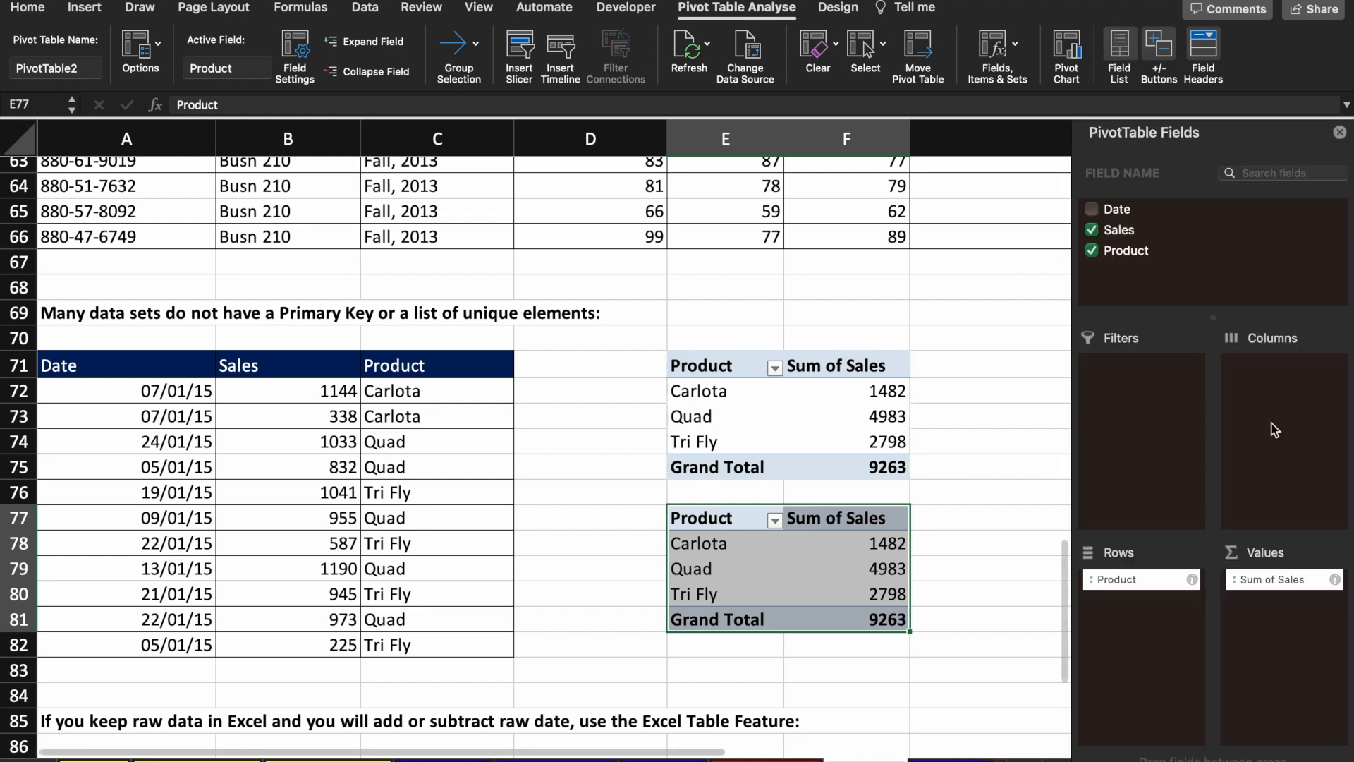
{"action": "left_click", "coordinate": [1092, 256]}
{"action": "left_click", "coordinate": [1091, 250]}
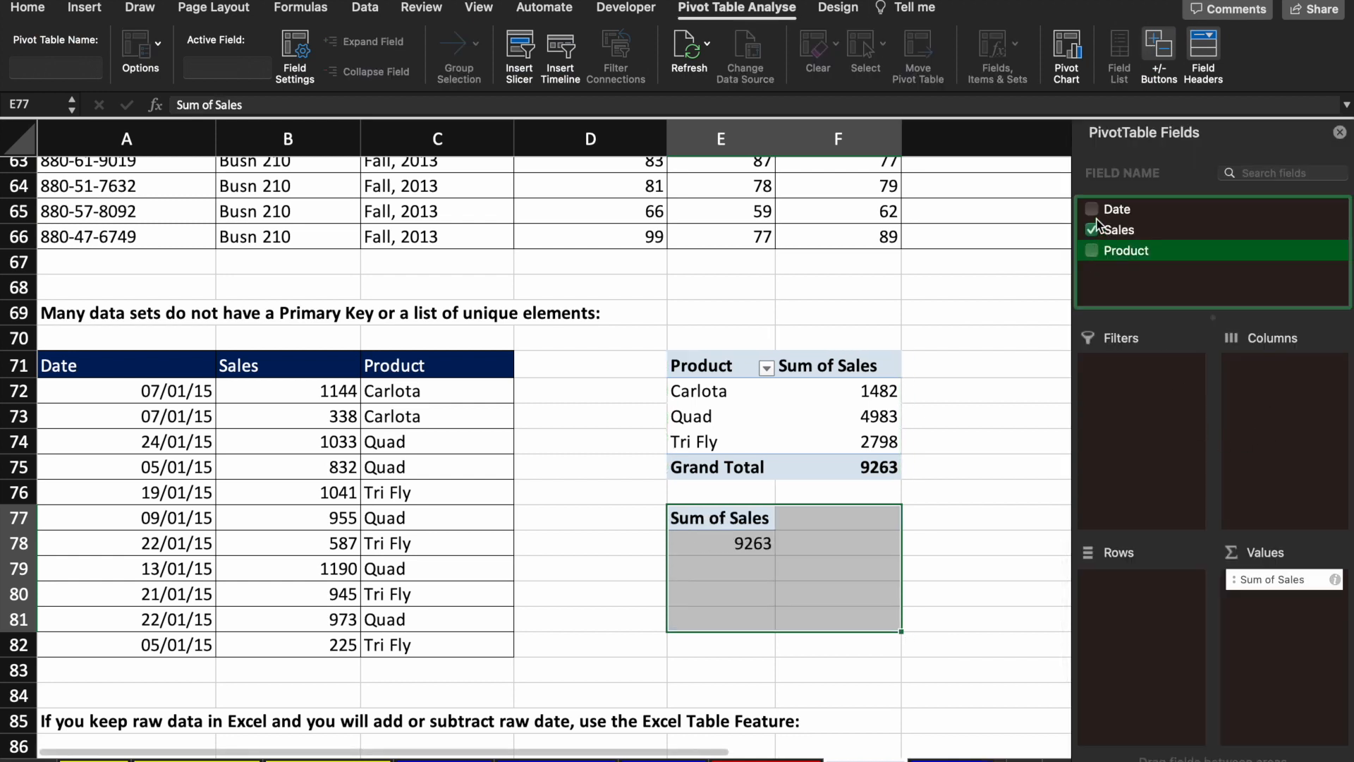
{"action": "left_click", "coordinate": [1091, 209]}
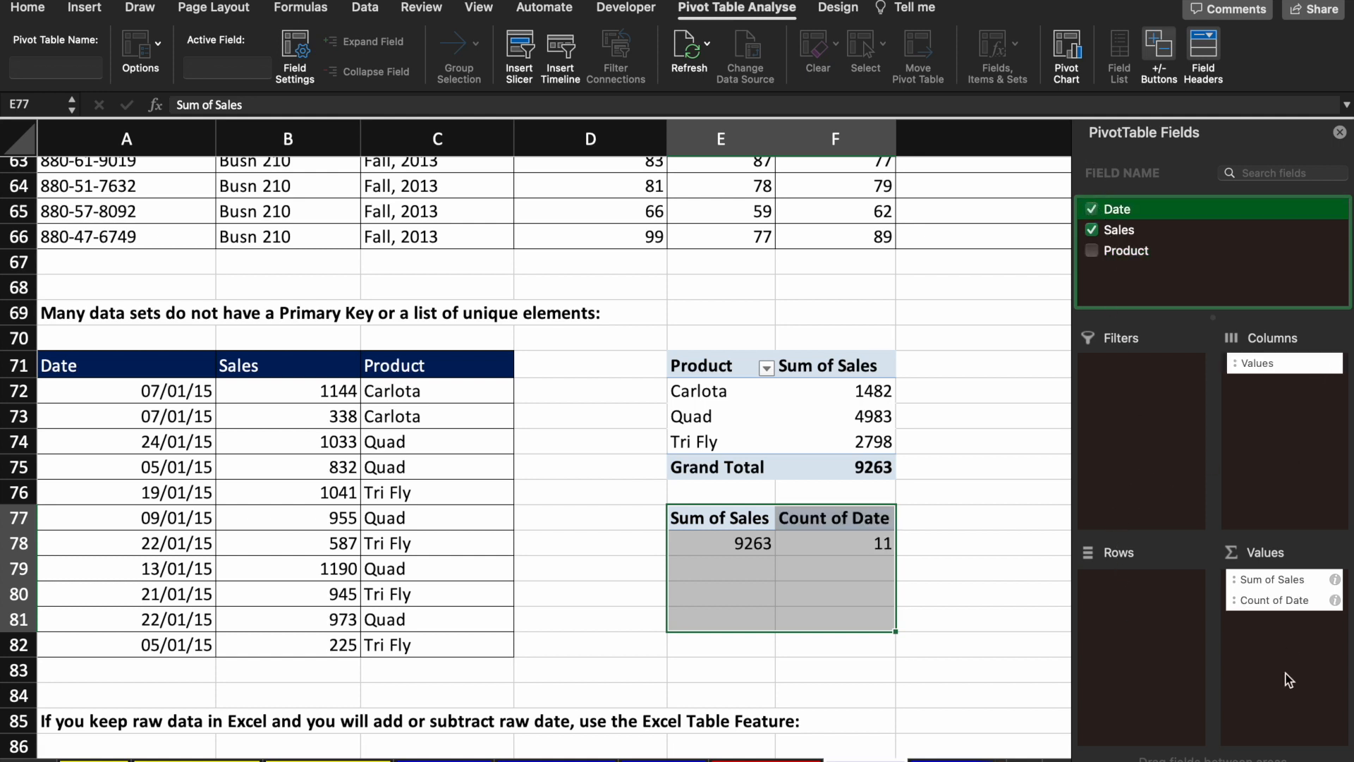
{"action": "left_click_drag", "start_coordinate": [1280, 601], "coordinate": [1146, 587]}
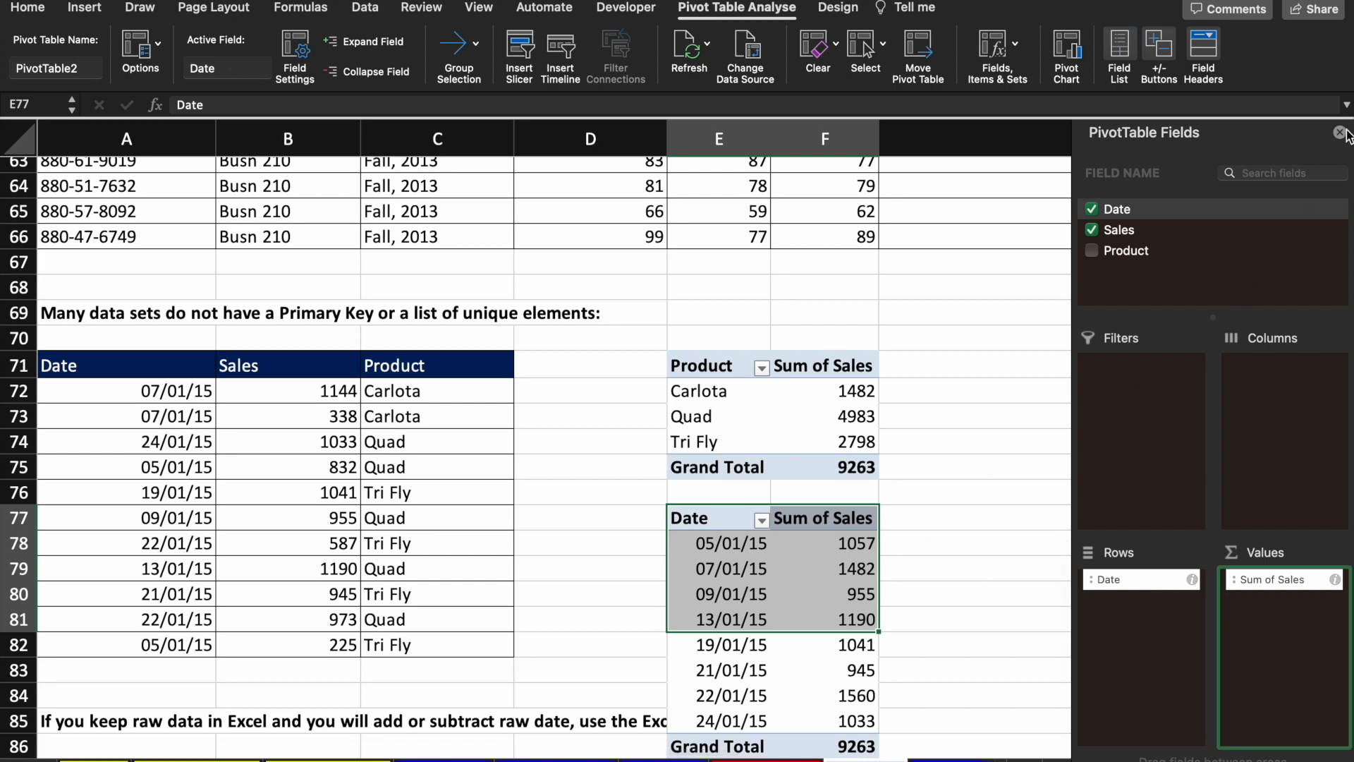
{"action": "left_click", "coordinate": [1340, 132]}
{"action": "left_click", "coordinate": [961, 594]}
Step: Check the date totals 1482, 955 and 945, then undo back to the Product summary
{"action": "scroll", "coordinate": [961, 594], "scroll_direction": "down", "scroll_amount": 3}
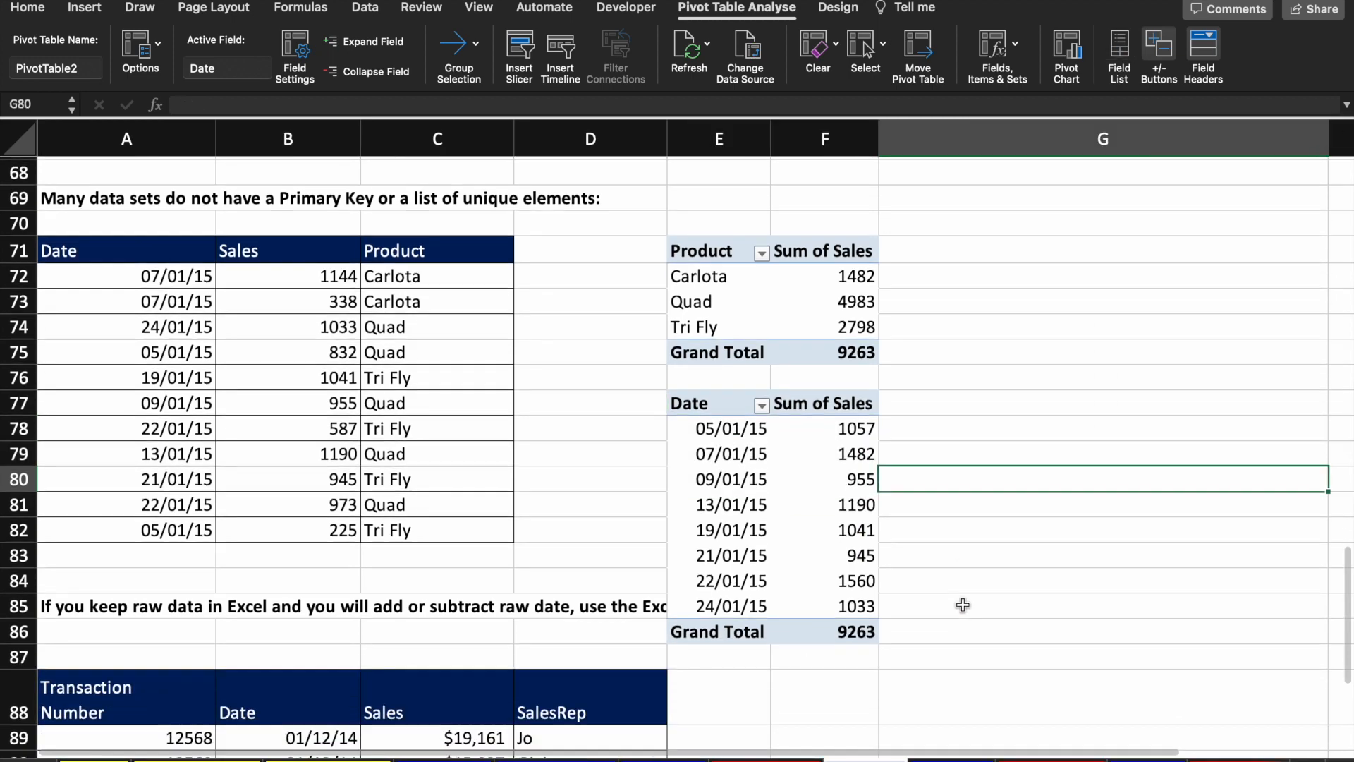
{"action": "left_click", "coordinate": [776, 461]}
{"action": "key", "text": "Up"}
{"action": "key", "text": "Up"}
{"action": "key", "text": "Down"}
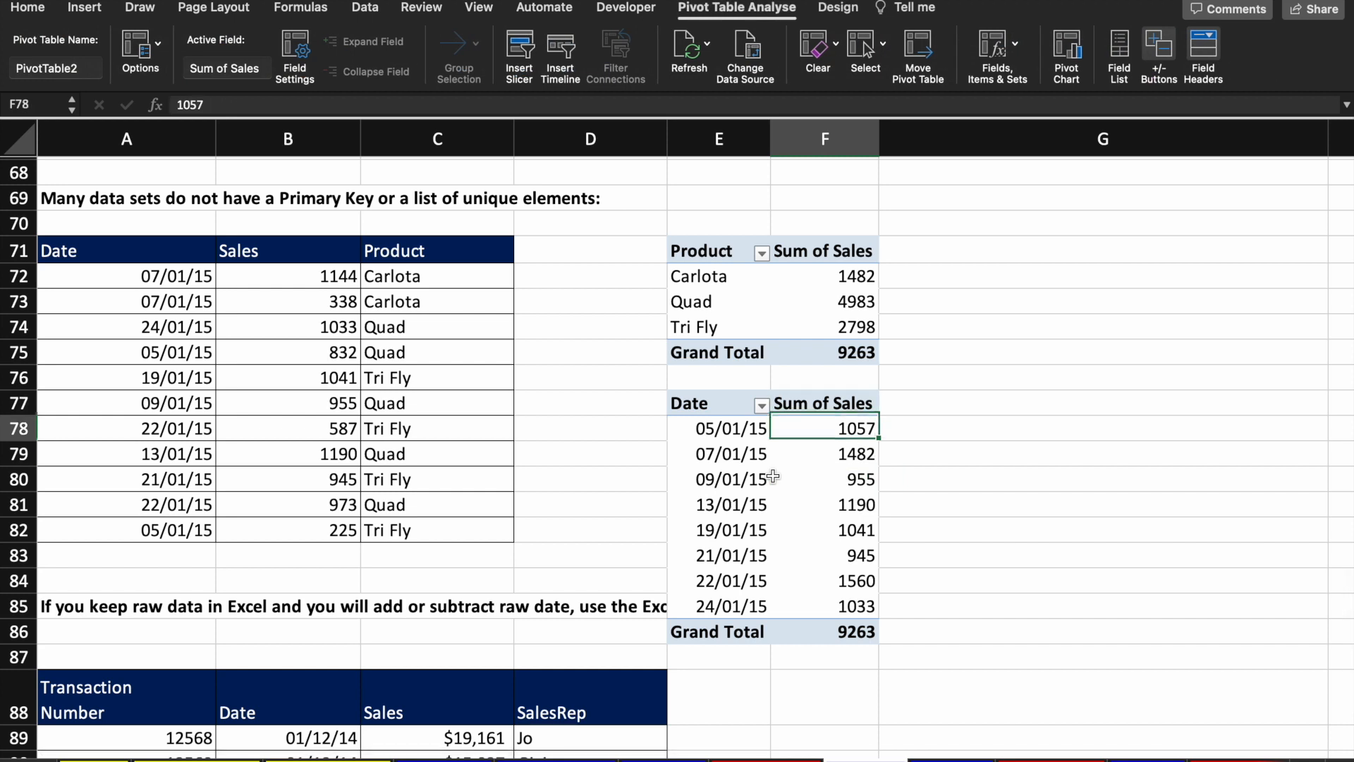
{"action": "key", "text": "Left"}
{"action": "key", "text": "Left"}
{"action": "key", "text": "Down"}
{"action": "key", "text": "Down"}
{"action": "key", "text": "Down"}
{"action": "key", "text": "Down"}
{"action": "key", "text": "Down"}
{"action": "key", "text": "Down"}
{"action": "key", "text": "Down"}
{"action": "key", "text": "Right"}
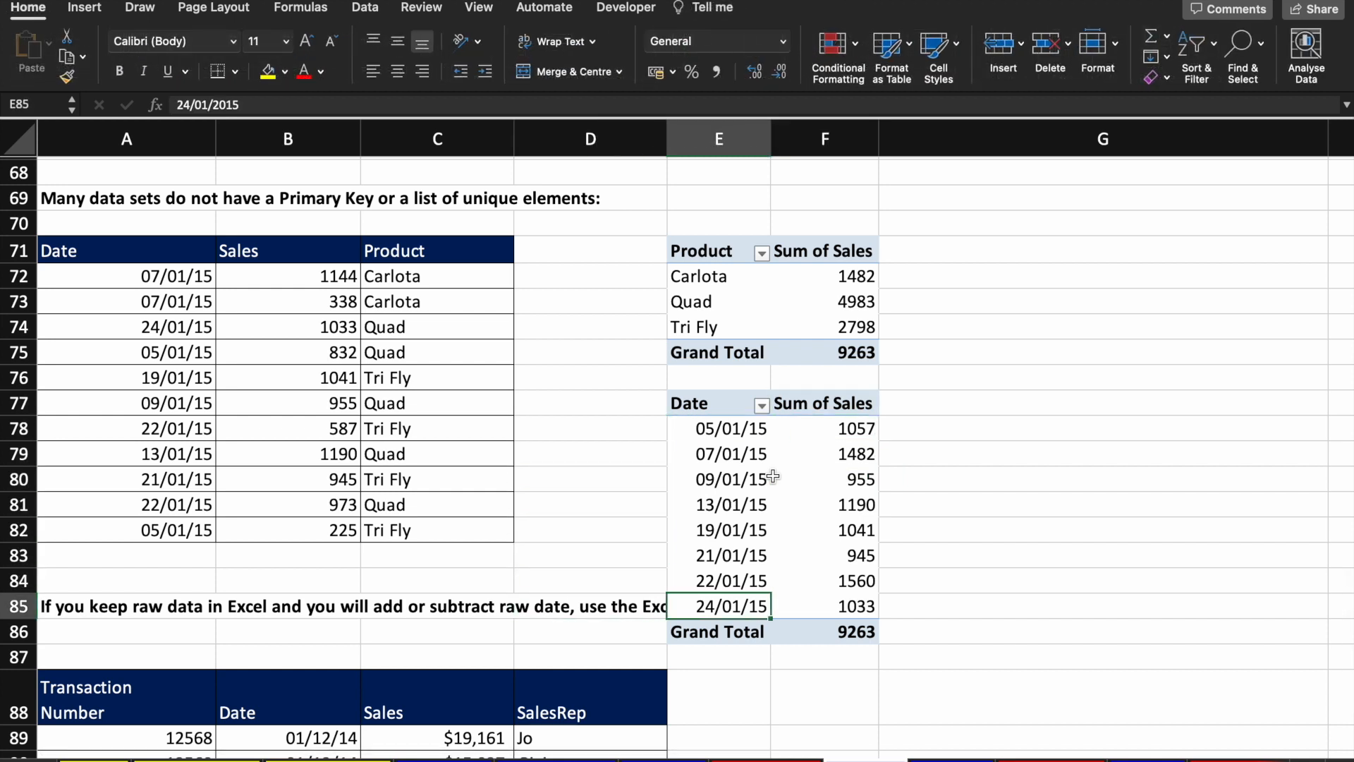
{"action": "key", "text": "Up"}
{"action": "key", "text": "Up"}
{"action": "key", "text": "Up"}
{"action": "key", "text": "Up"}
{"action": "key", "text": "Up"}
{"action": "key", "text": "Up"}
{"action": "key", "text": "Up"}
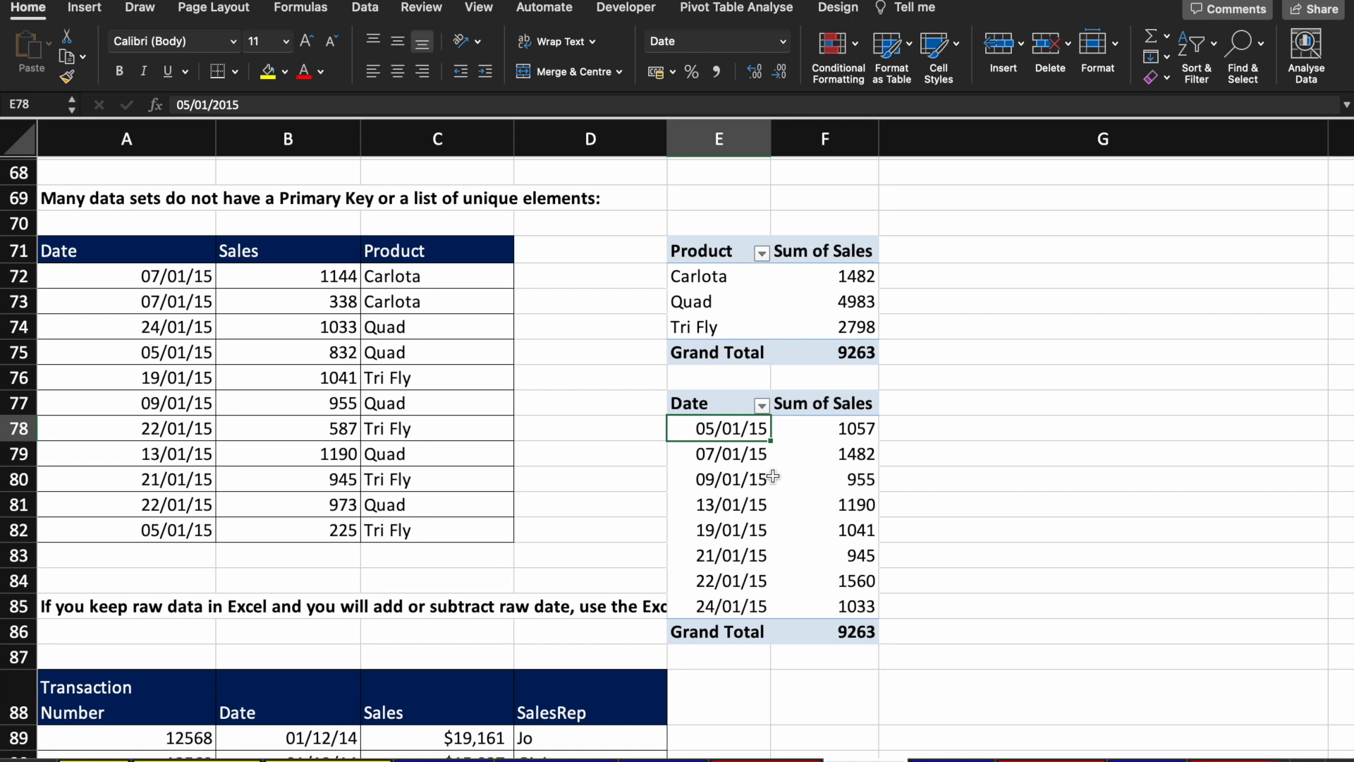
{"action": "key", "text": "Right"}
{"action": "key", "text": "Right"}
{"action": "key", "text": "Down"}
{"action": "key", "text": "Down"}
{"action": "key", "text": "Left"}
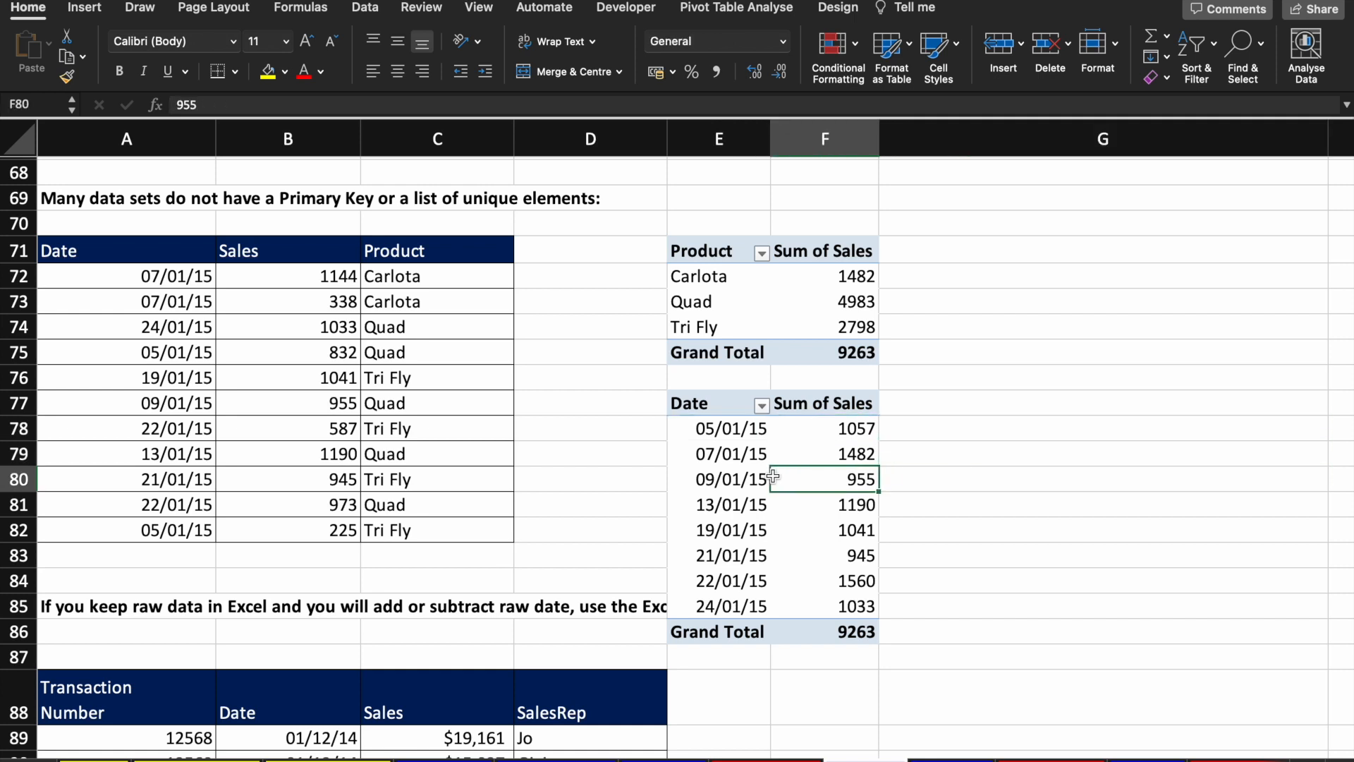
{"action": "key", "text": "Down"}
{"action": "key", "text": "Down"}
{"action": "key", "text": "Down"}
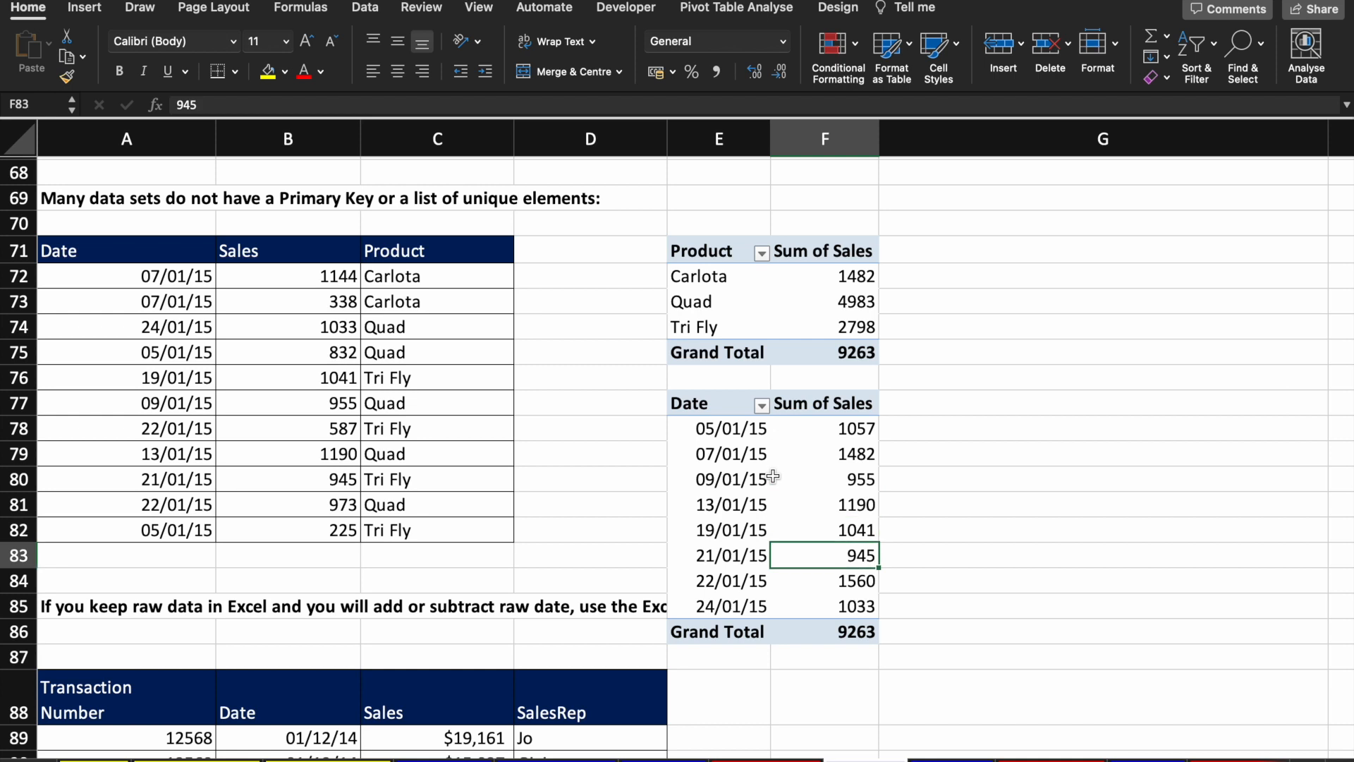
{"action": "key", "text": "ctrl+z"}
{"action": "key", "text": "ctrl+z"}
{"action": "key", "text": "ctrl+z"}
{"action": "key", "text": "ctrl+z"}
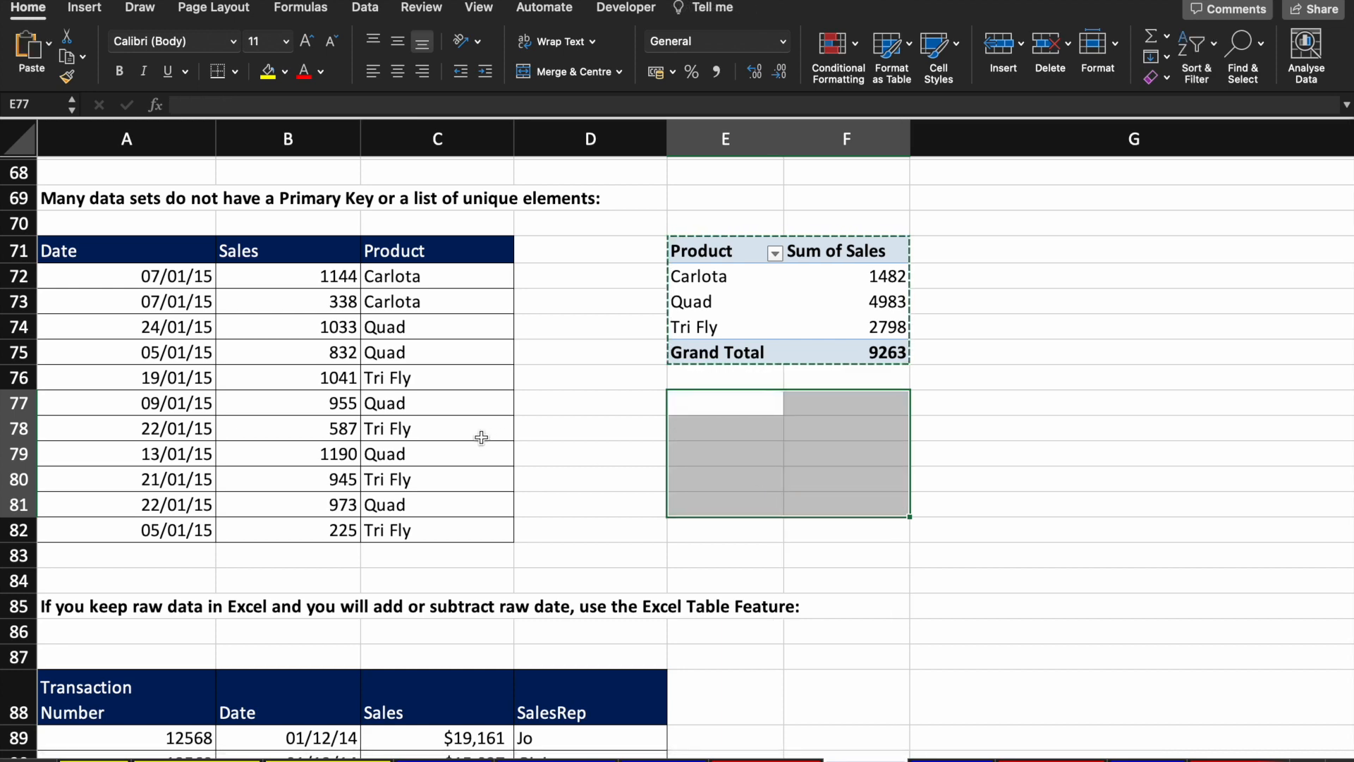
Step: Review the source data, then go to the worksheet with Problems #12 and #13
{"action": "left_click", "coordinate": [449, 433]}
{"action": "scroll", "coordinate": [449, 433], "scroll_direction": "down", "scroll_amount": 6}
{"action": "scroll", "coordinate": [449, 433], "scroll_direction": "up", "scroll_amount": 5}
{"action": "scroll", "coordinate": [449, 433], "scroll_direction": "down", "scroll_amount": 10}
{"action": "scroll", "coordinate": [449, 433], "scroll_direction": "up", "scroll_amount": 4}
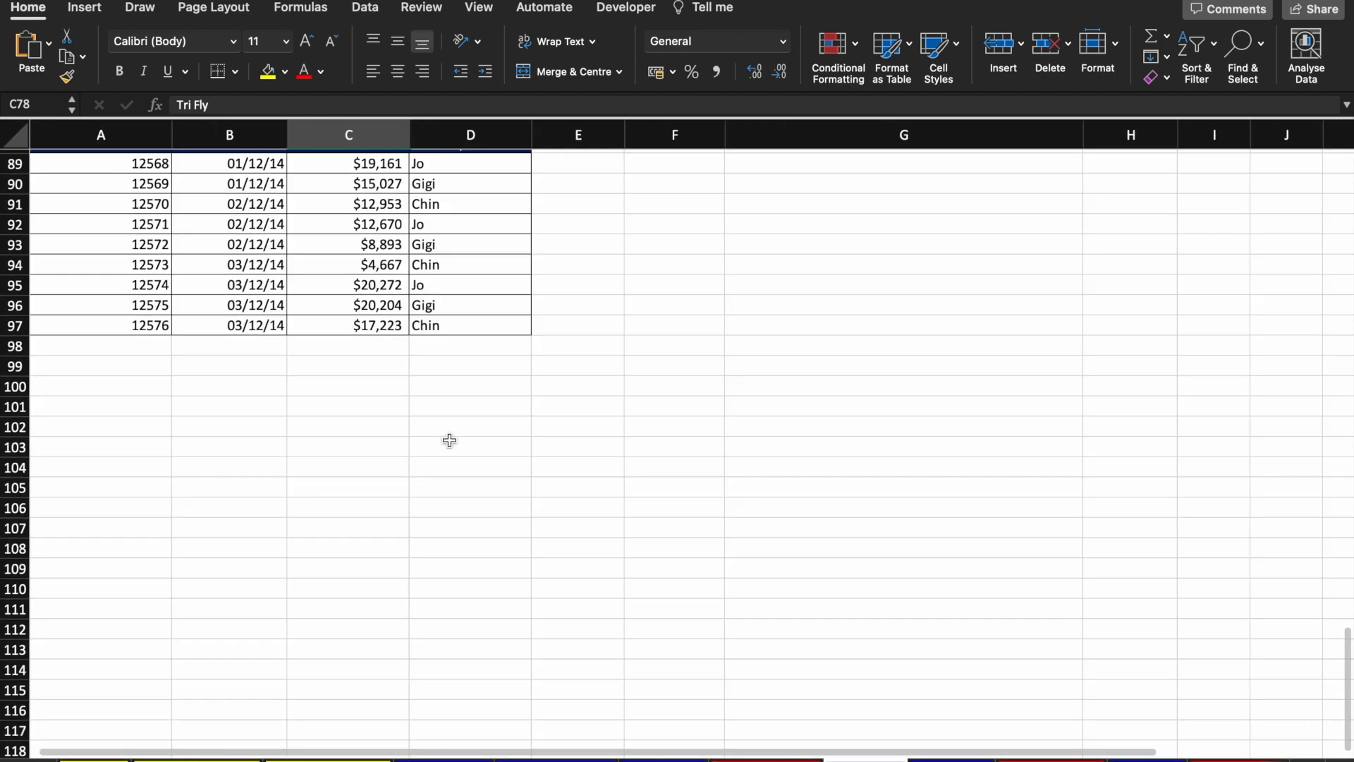
{"action": "scroll", "coordinate": [450, 440], "scroll_direction": "up", "scroll_amount": 15}
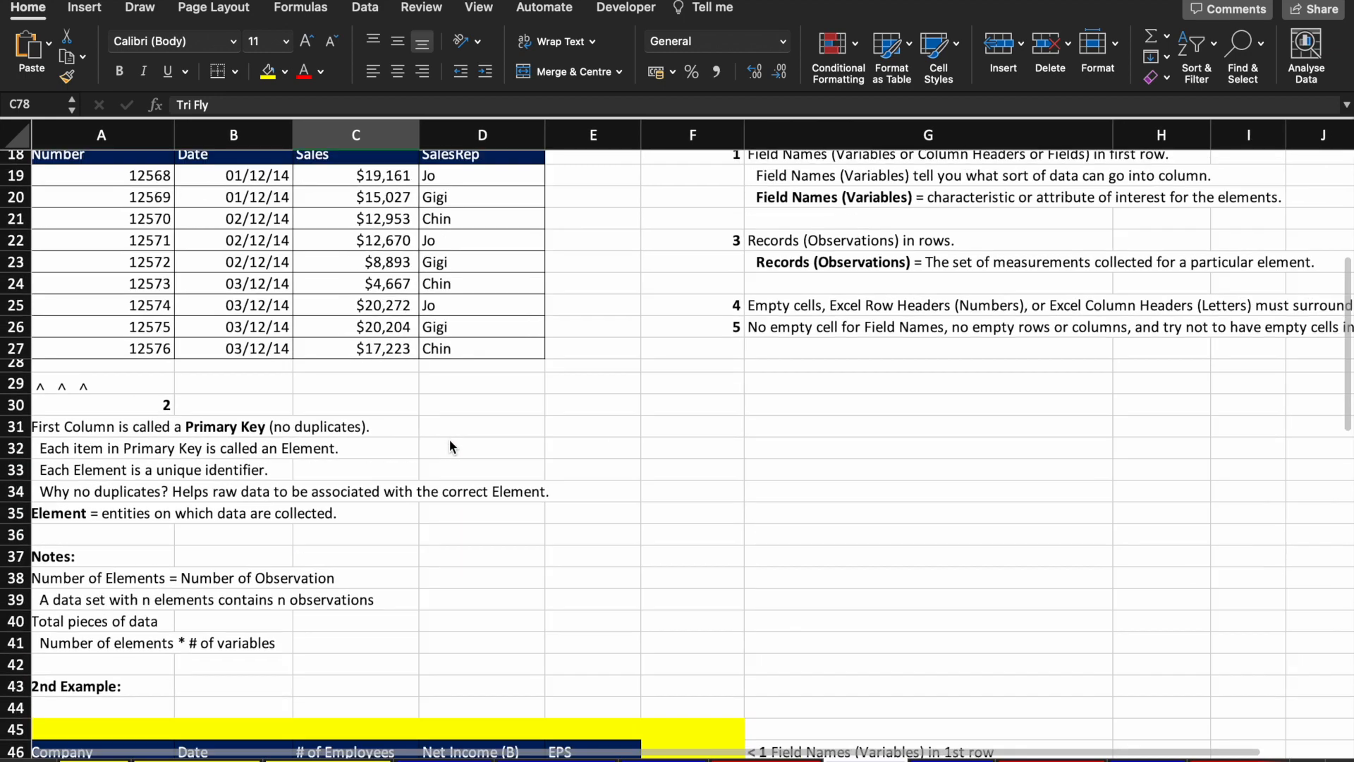
{"action": "scroll", "coordinate": [450, 446], "scroll_direction": "up", "scroll_amount": 6}
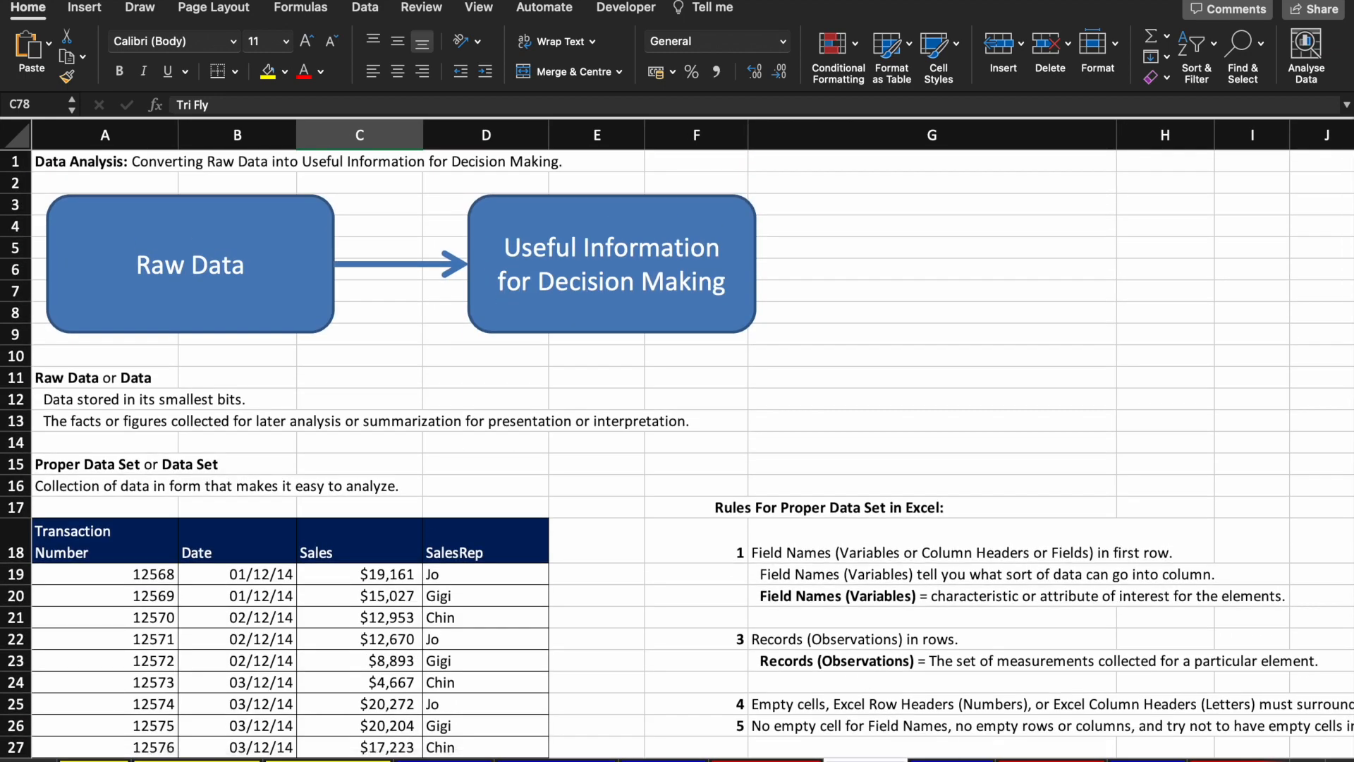
{"action": "scroll", "coordinate": [677, 455], "scroll_direction": "down", "scroll_amount": 3}
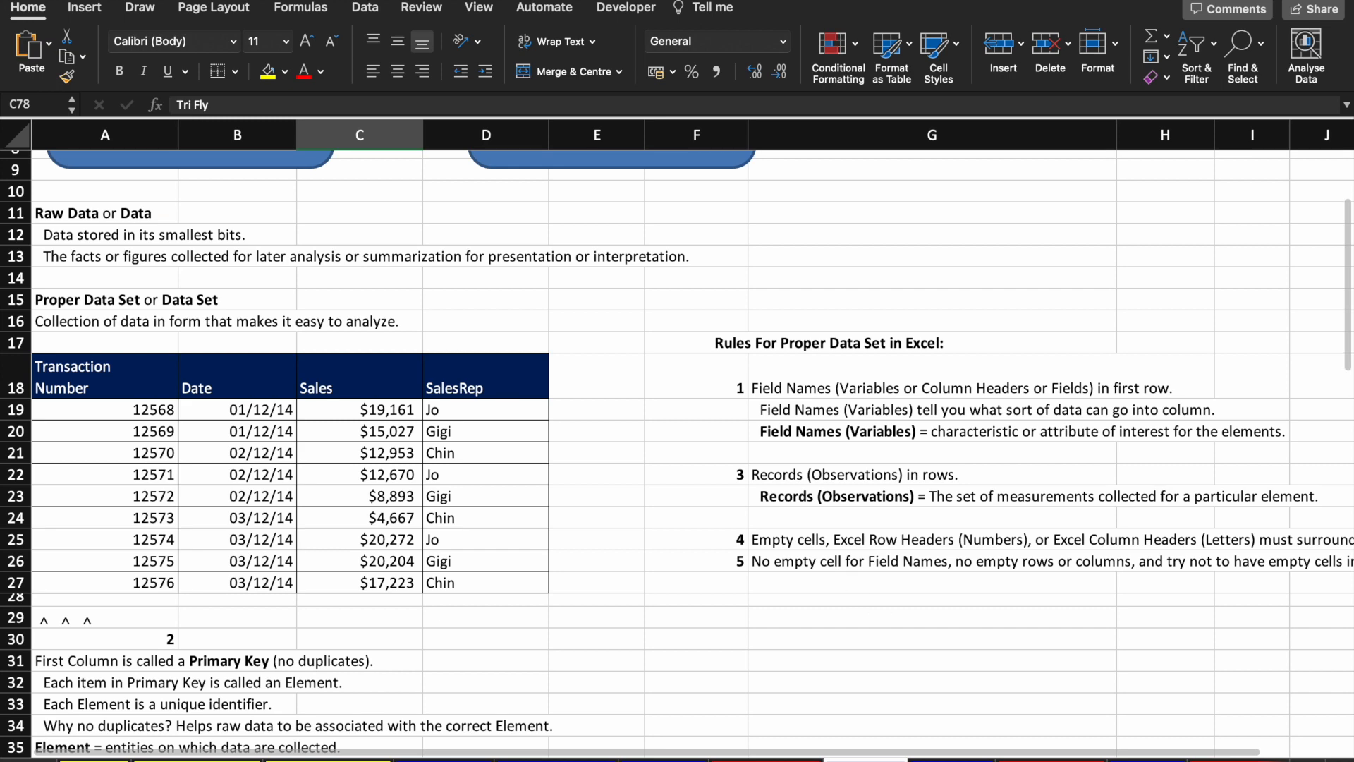
{"action": "key", "text": "ctrl+Page_Down"}
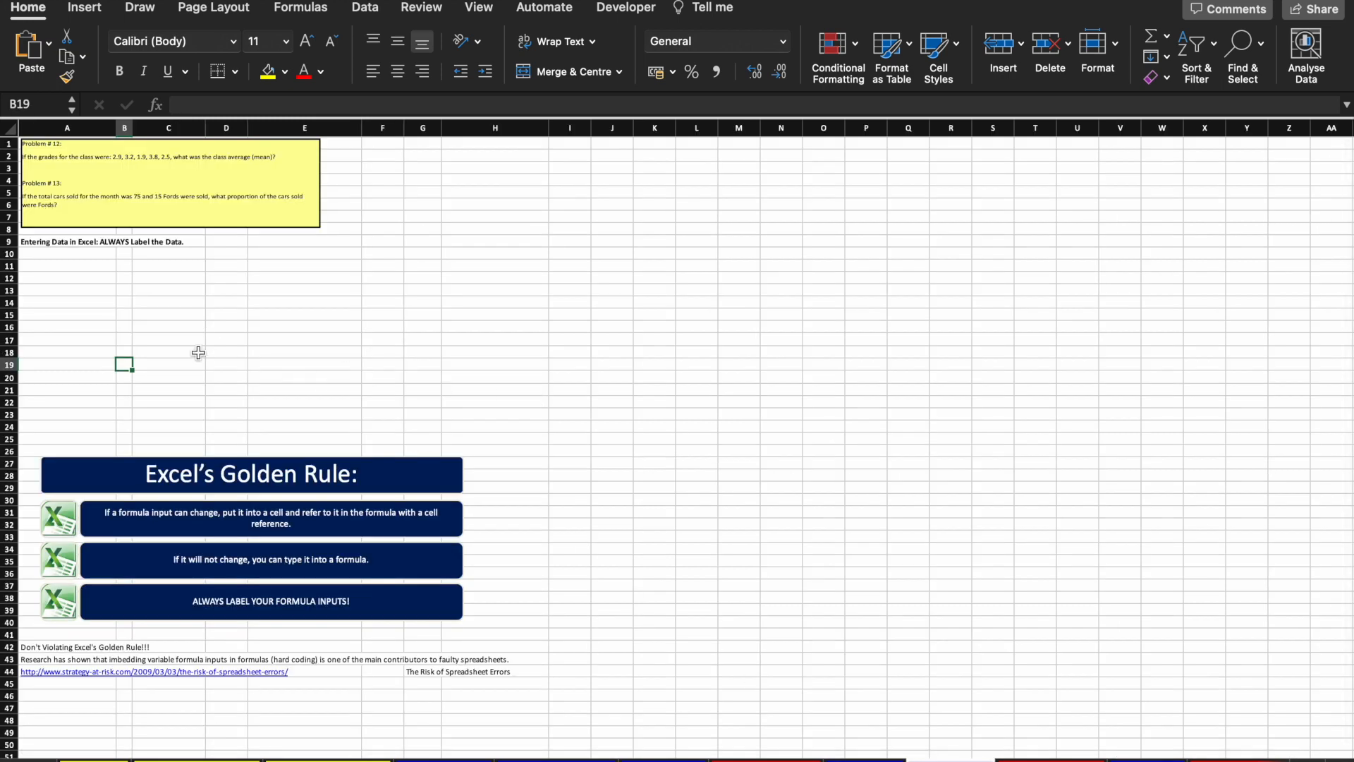
Step: Widen column B to 18.67 characters and select cell A11
{"action": "scroll", "coordinate": [197, 354], "scroll_direction": "up", "scroll_amount": 5}
{"action": "scroll", "coordinate": [197, 351], "scroll_direction": "up", "scroll_amount": 5}
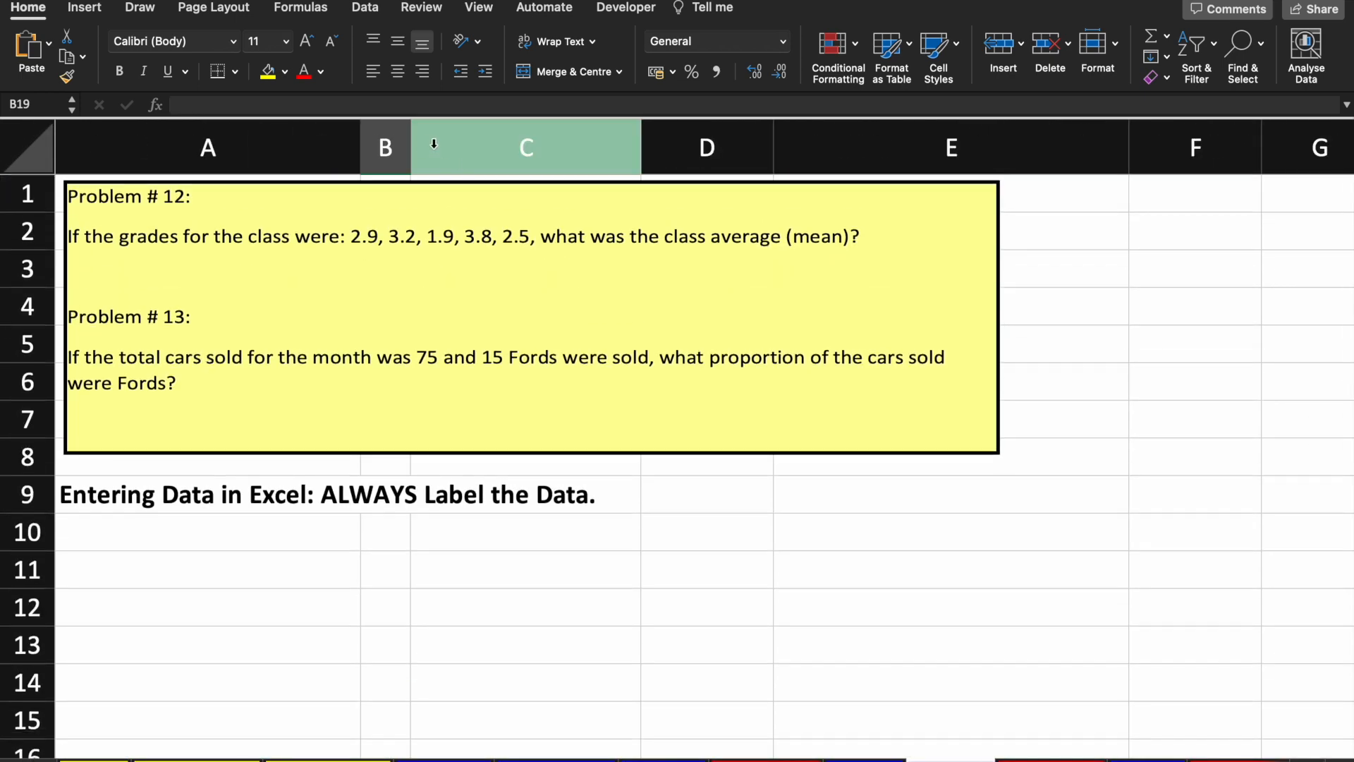
{"action": "left_click_drag", "start_coordinate": [412, 144], "coordinate": [656, 155]}
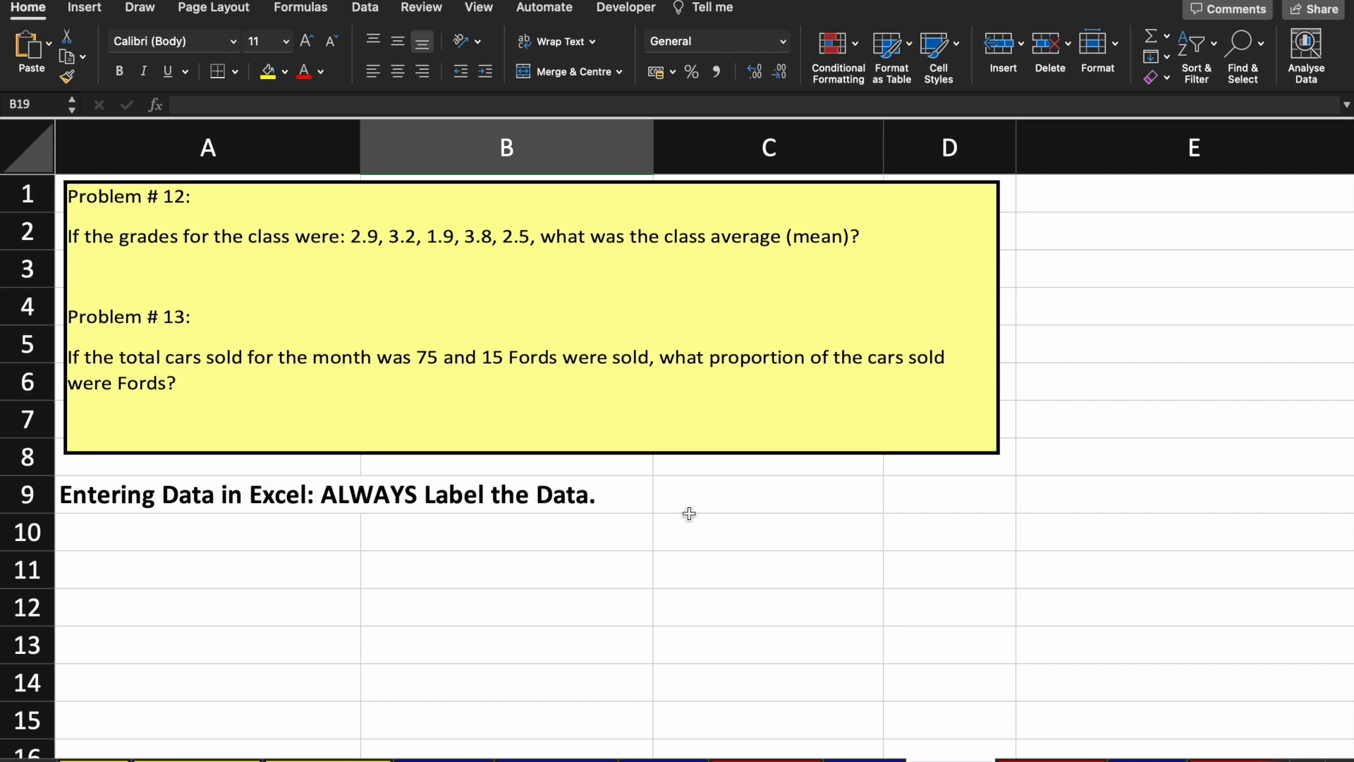
{"action": "scroll", "coordinate": [689, 513], "scroll_direction": "down", "scroll_amount": 3}
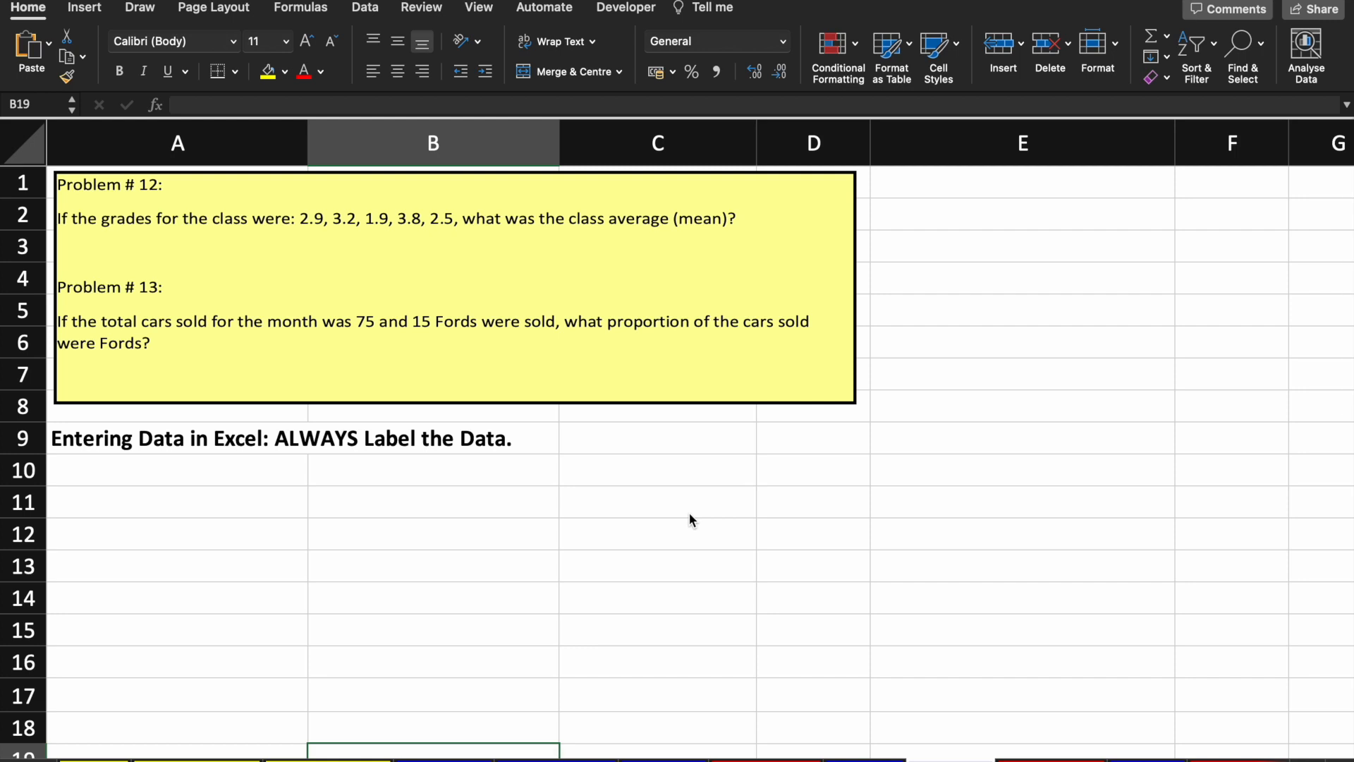
{"action": "left_click", "coordinate": [232, 491]}
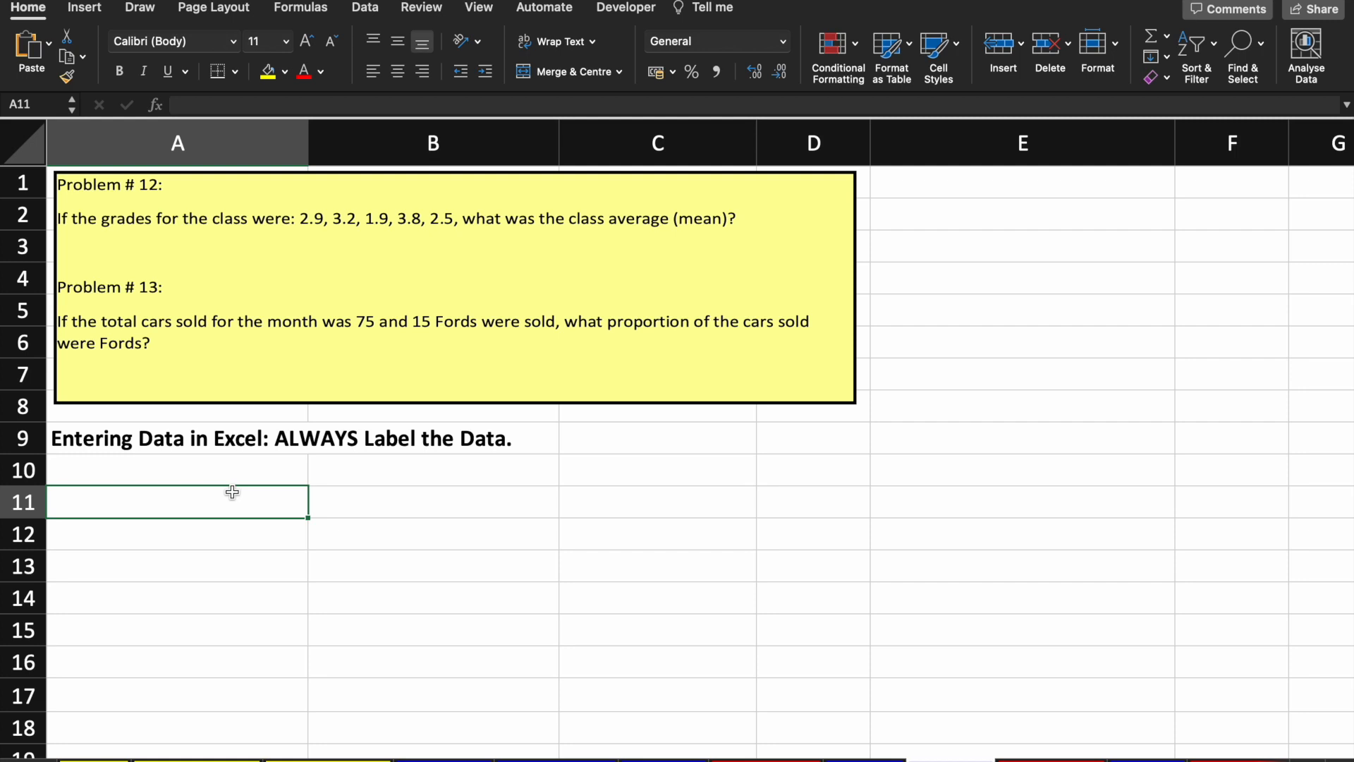
Step: Enter the Grades label in A11 with a dark blue fill and white text
{"action": "type", "text": "="}
{"action": "key", "text": "BackSpace"}
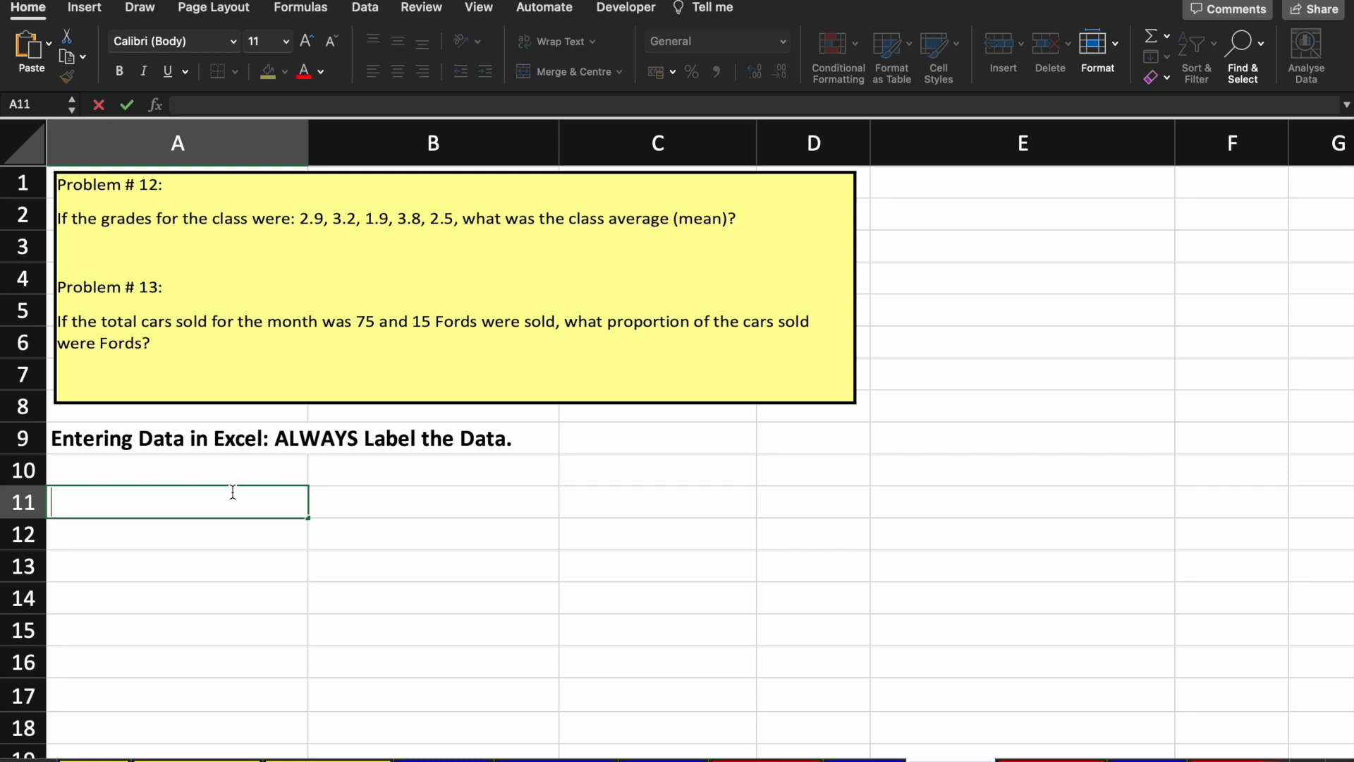
{"action": "type", "text": "P"}
{"action": "key", "text": "BackSpace"}
{"action": "type", "text": "Grades"}
{"action": "key", "text": "Return"}
{"action": "left_click", "coordinate": [233, 492]}
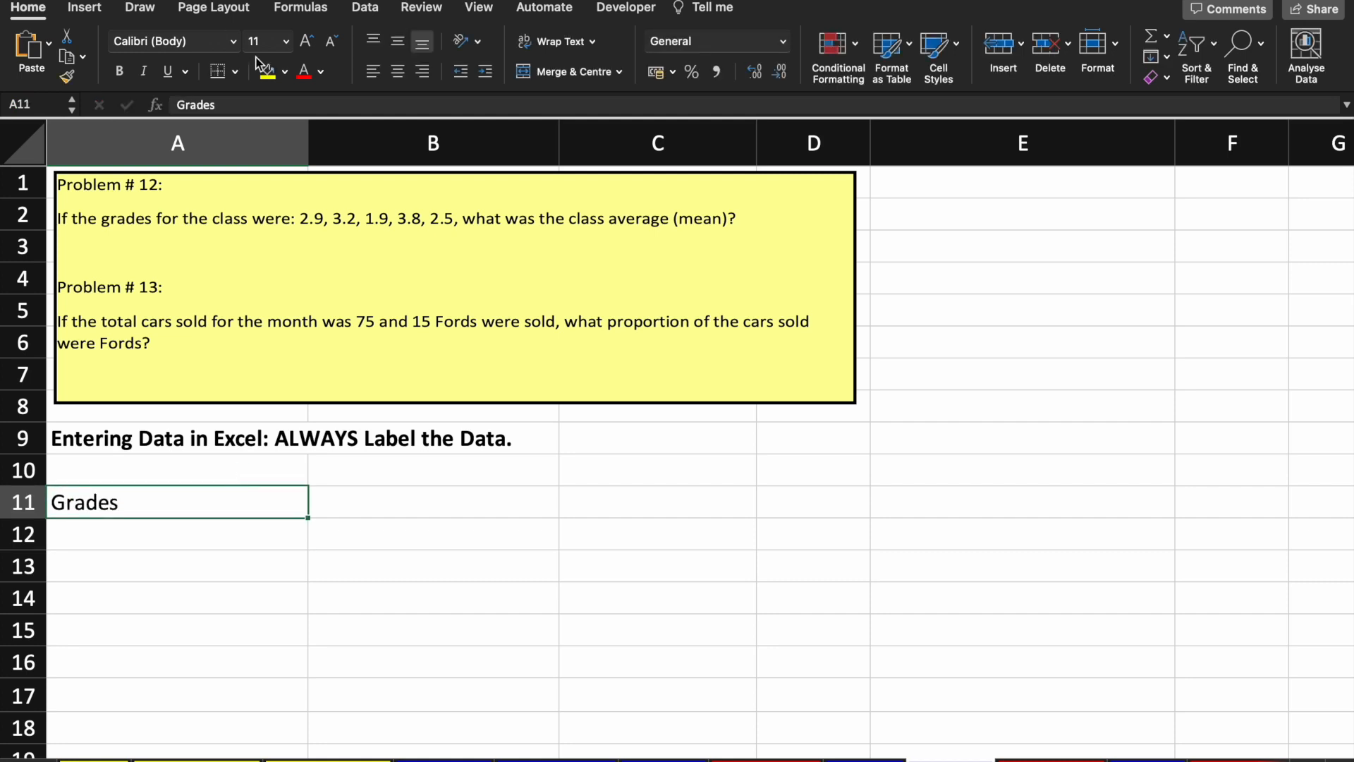
{"action": "key", "text": "Return"}
{"action": "key", "text": "Up"}
{"action": "left_click", "coordinate": [285, 71]}
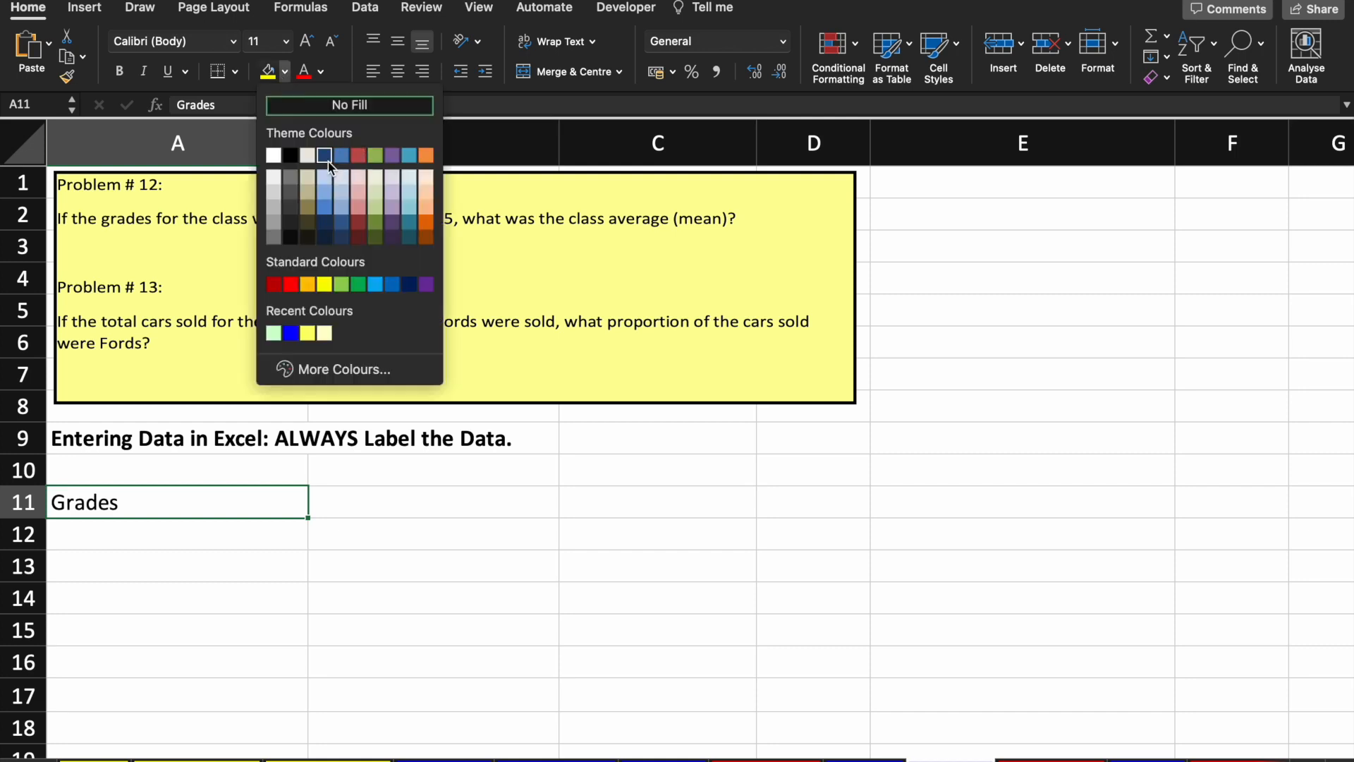
{"action": "key", "text": "Escape"}
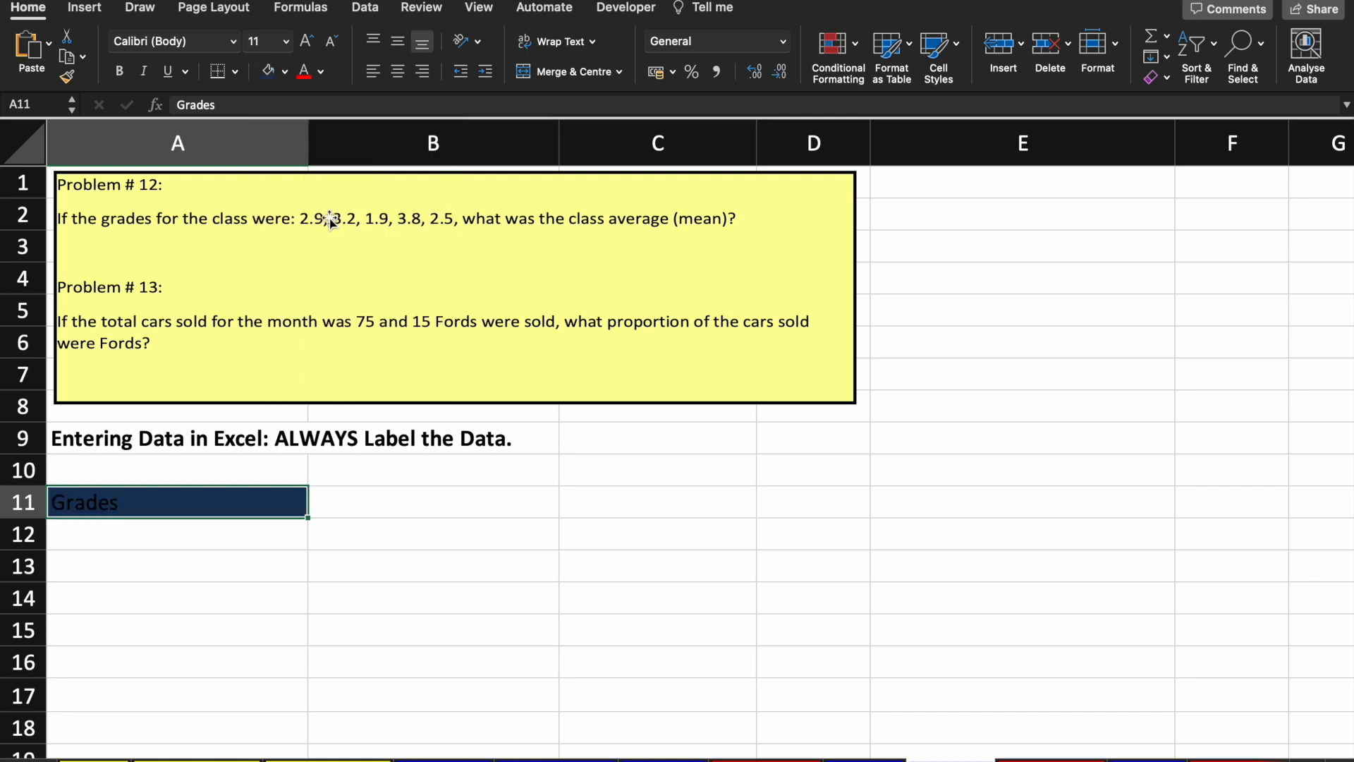
{"action": "left_click", "coordinate": [322, 73]}
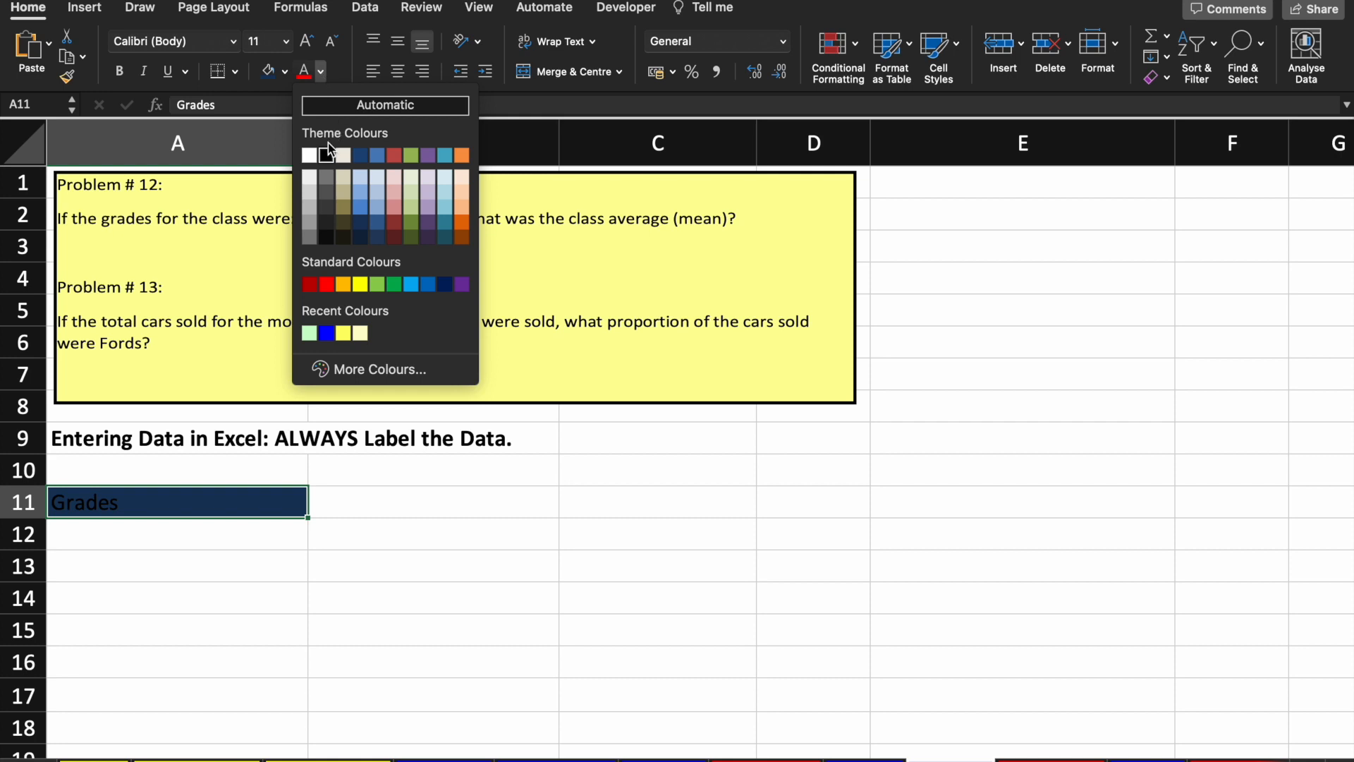
{"action": "left_click", "coordinate": [315, 155]}
Step: Enter the grades 2.9, 3.2, 1.9, 3.8 and 2.5 below the label
{"action": "key", "text": "Return"}
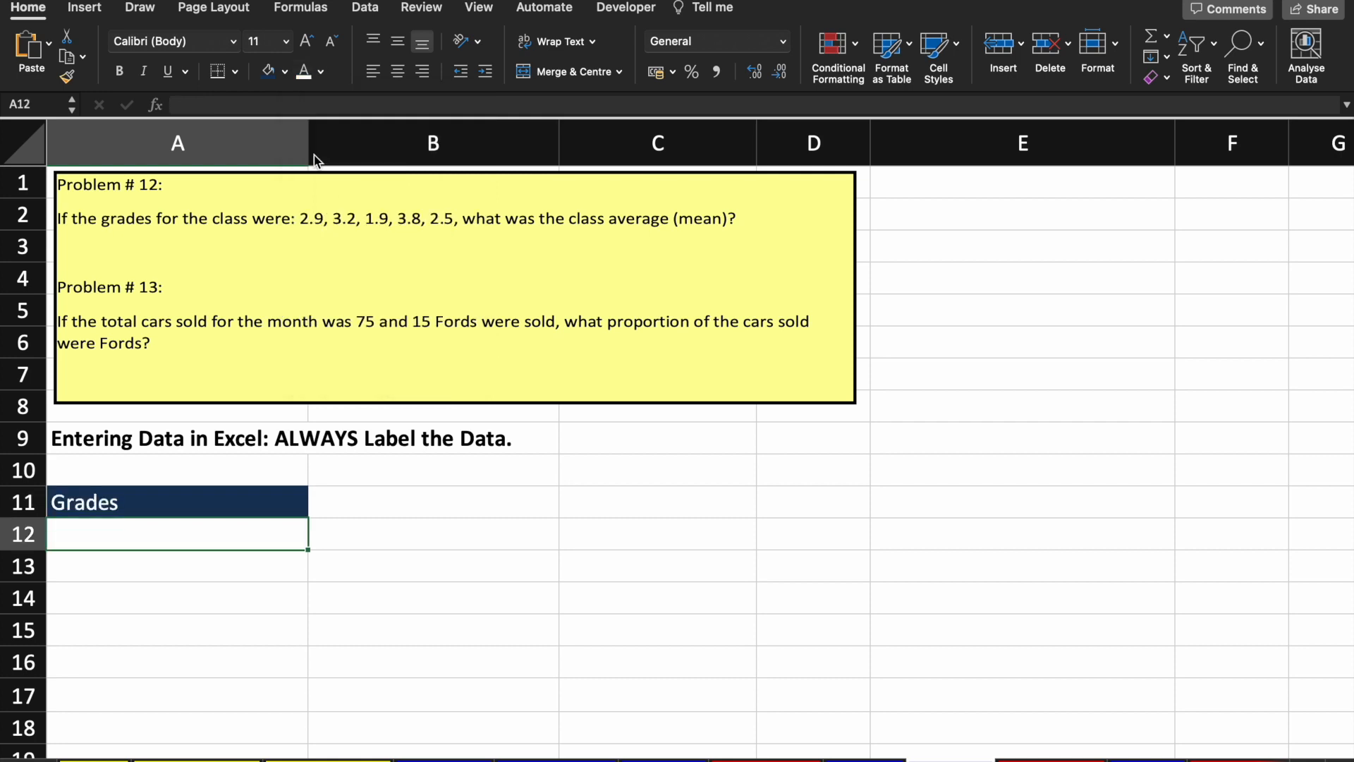
{"action": "type", "text": "2.8"}
{"action": "key", "text": "BackSpace"}
{"action": "type", "text": "9"}
{"action": "key", "text": "BackSpace"}
{"action": "type", "text": "9"}
{"action": "key", "text": "Return"}
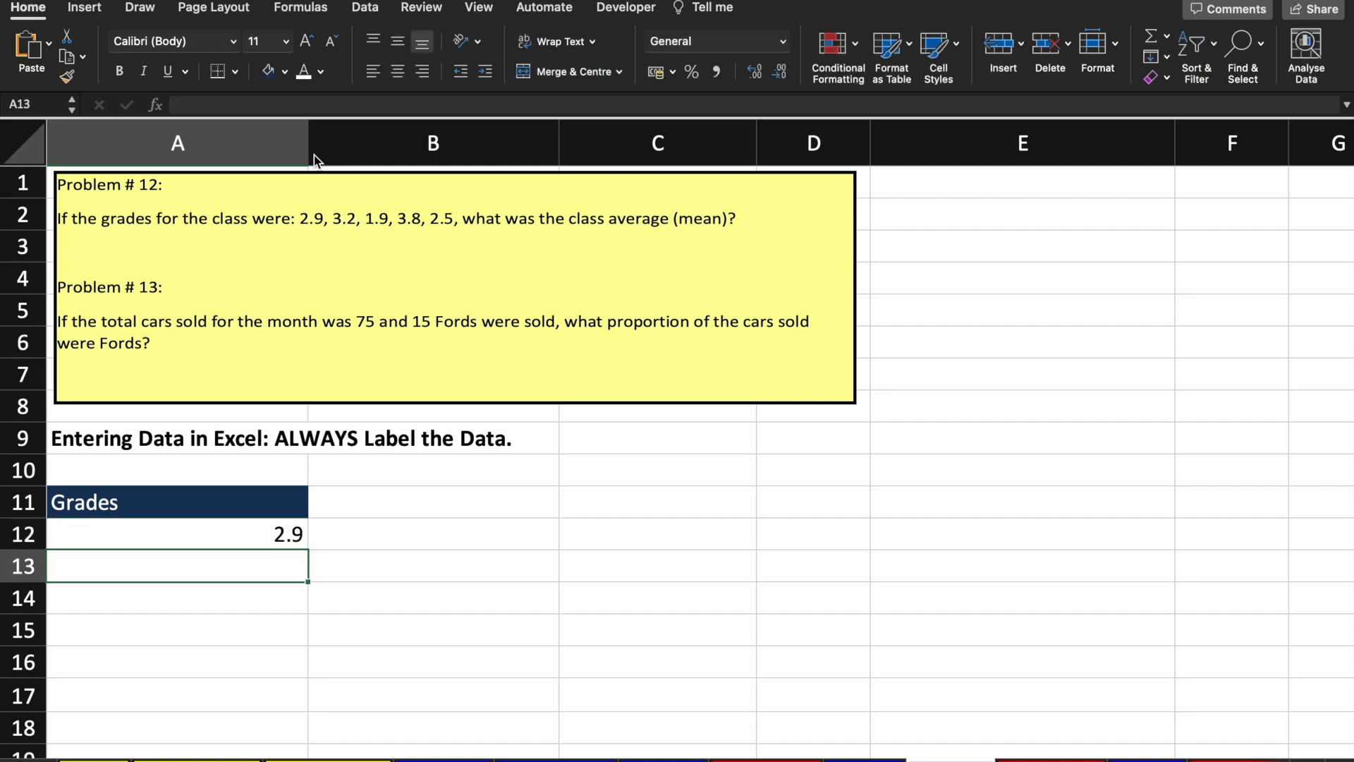
{"action": "type", "text": "3.2"}
{"action": "key", "text": "Return"}
{"action": "type", "text": "1.0"}
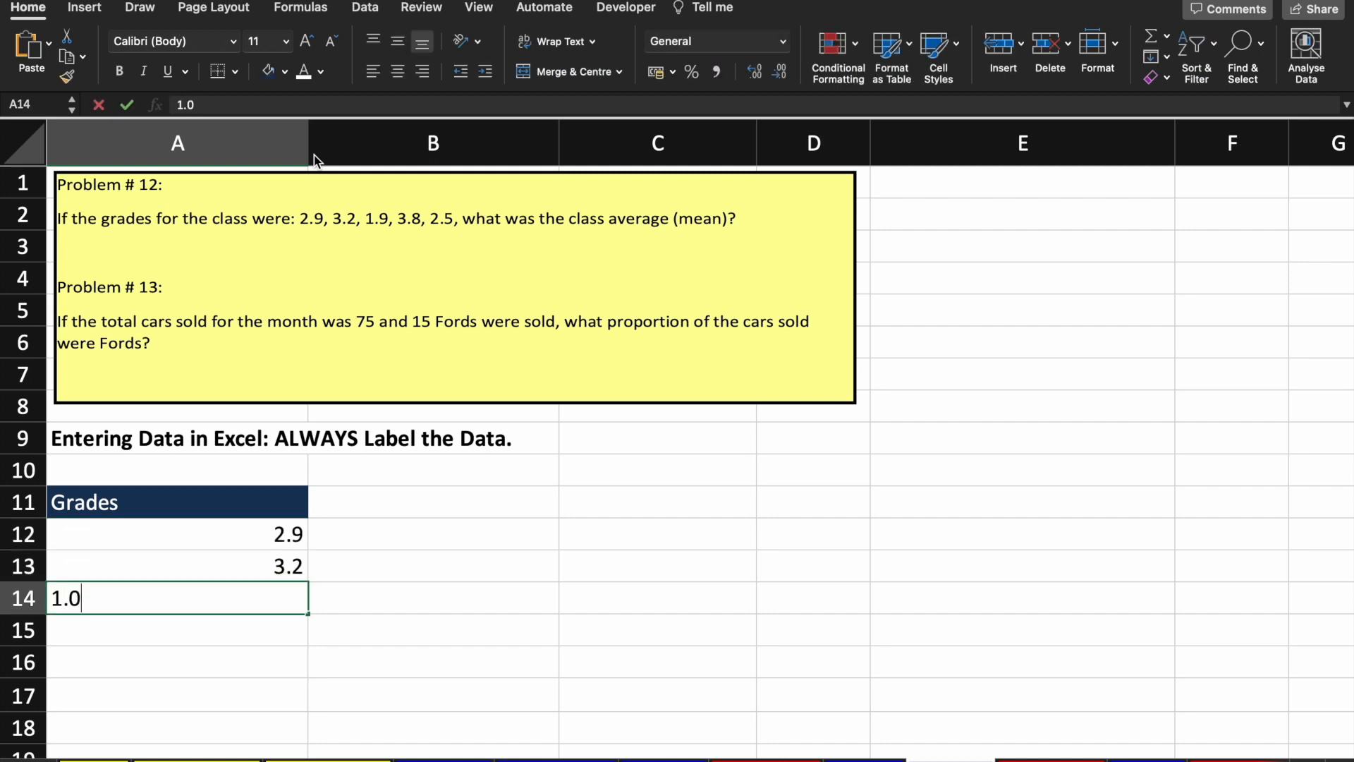
{"action": "key", "text": "BackSpace"}
{"action": "type", "text": "9"}
{"action": "key", "text": "Return"}
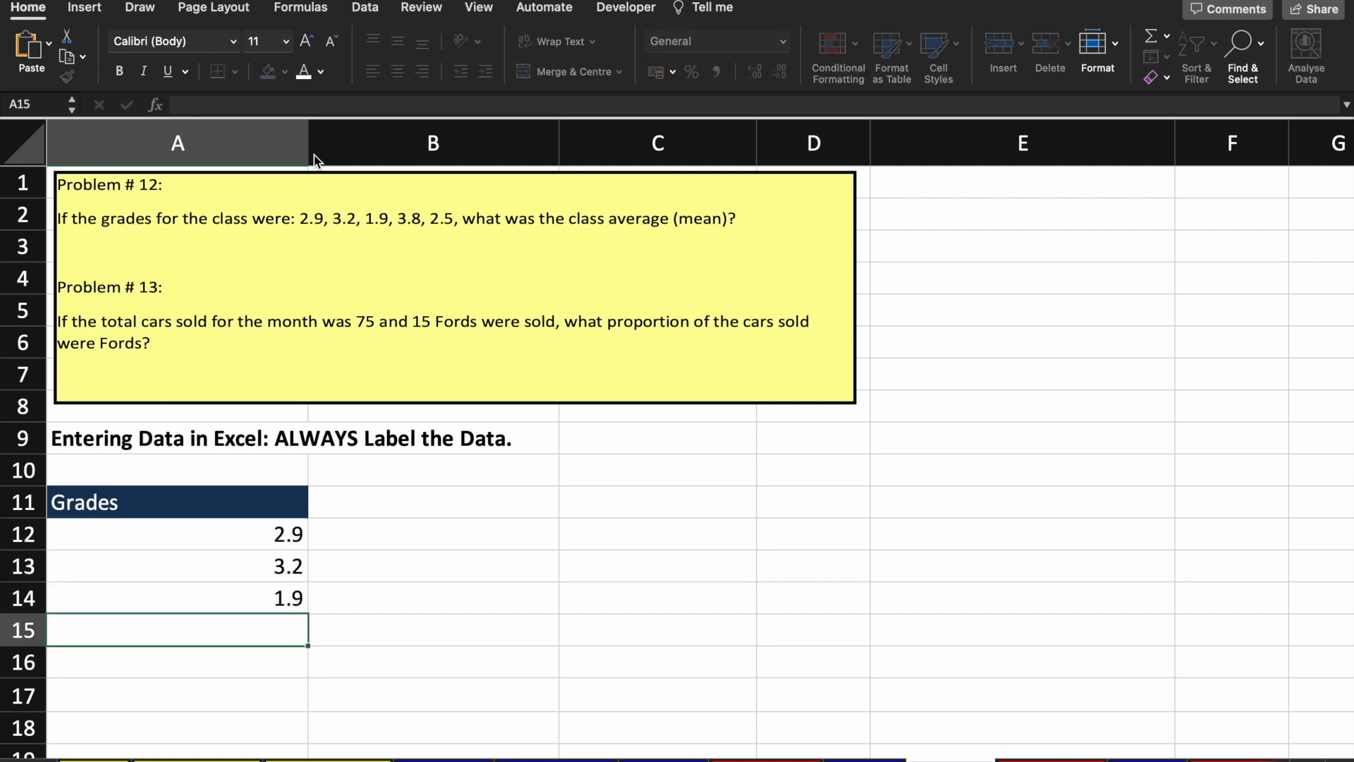
{"action": "type", "text": "3.8"}
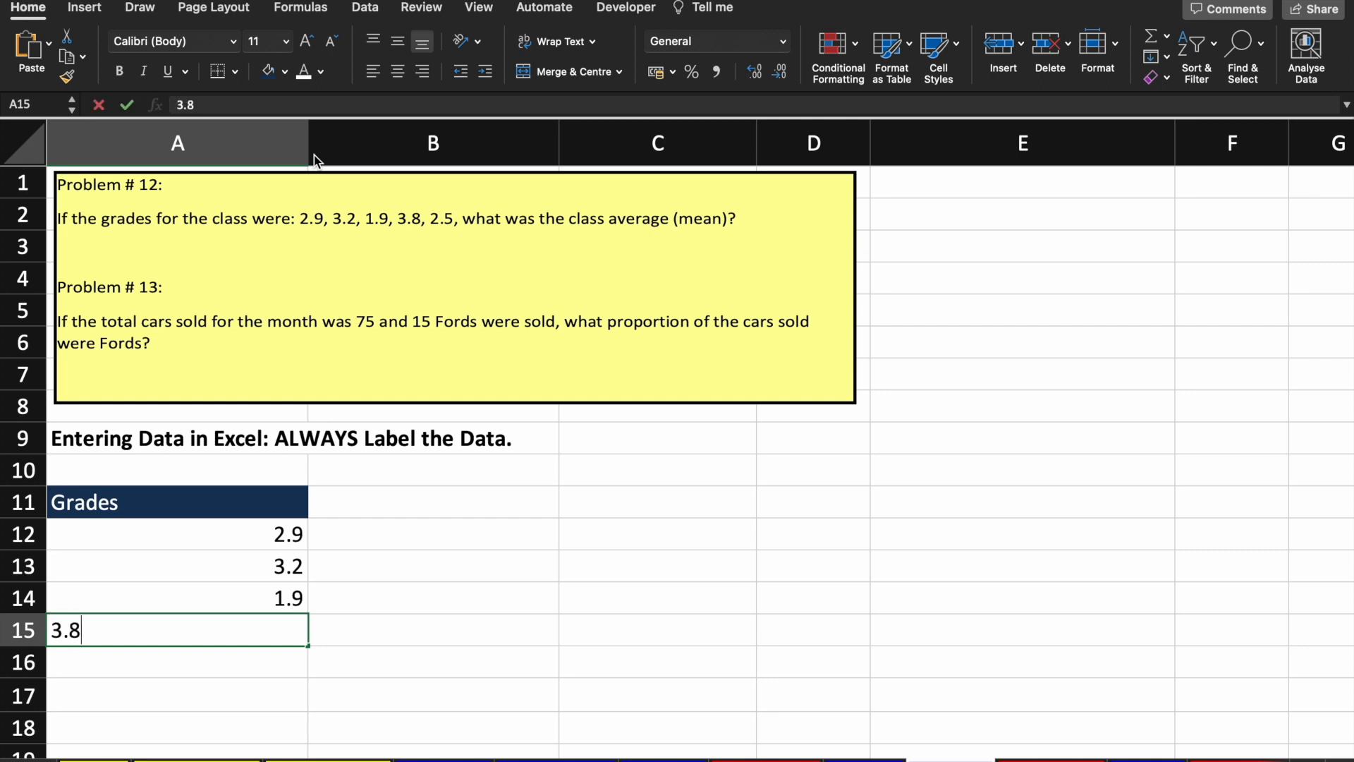
{"action": "key", "text": "Return"}
{"action": "type", "text": "2.5"}
{"action": "key", "text": "Return"}
Step: Apply All Borders to the grades list A11:A16
{"action": "key", "text": "Up"}
{"action": "key", "text": "Up"}
{"action": "key", "text": "Up"}
{"action": "key", "text": "Up"}
{"action": "key", "text": "Up"}
{"action": "key", "text": "Up"}
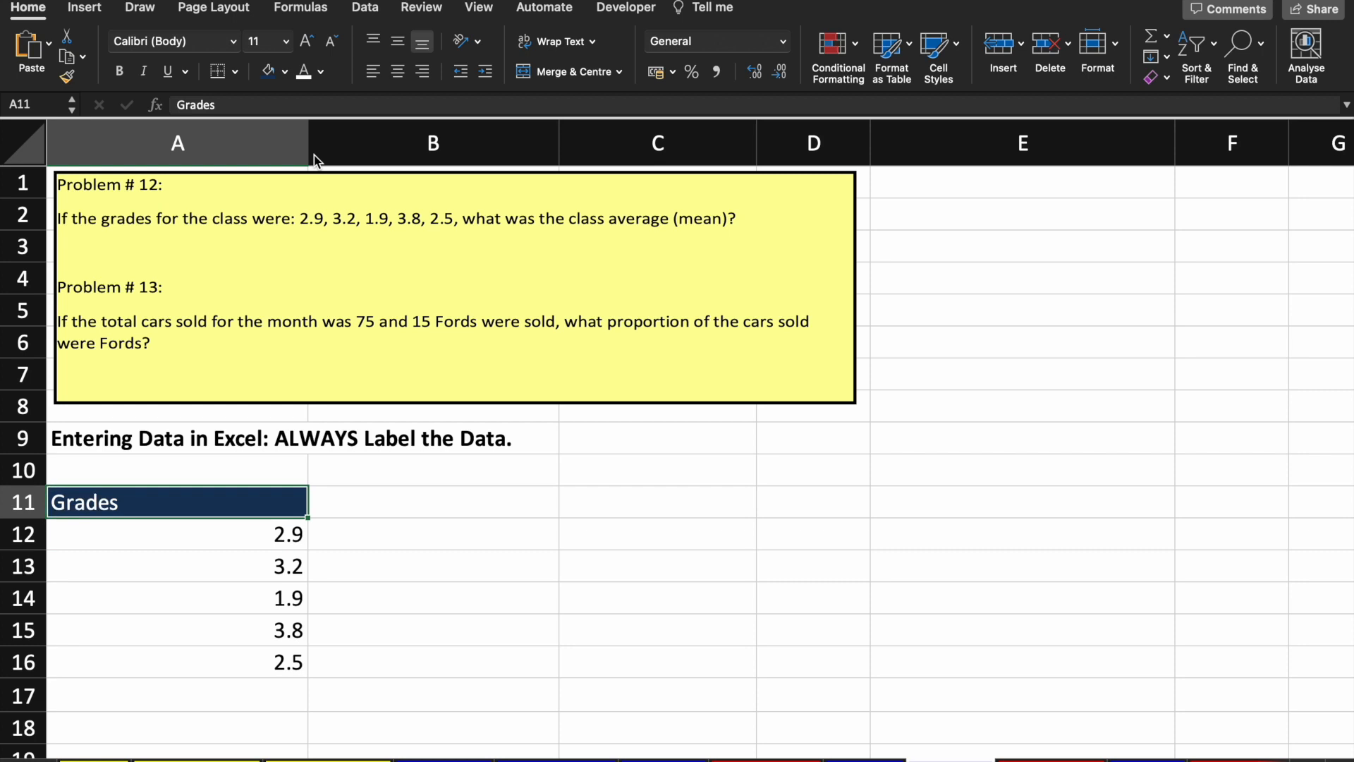
{"action": "key", "text": "ctrl+shift+Down"}
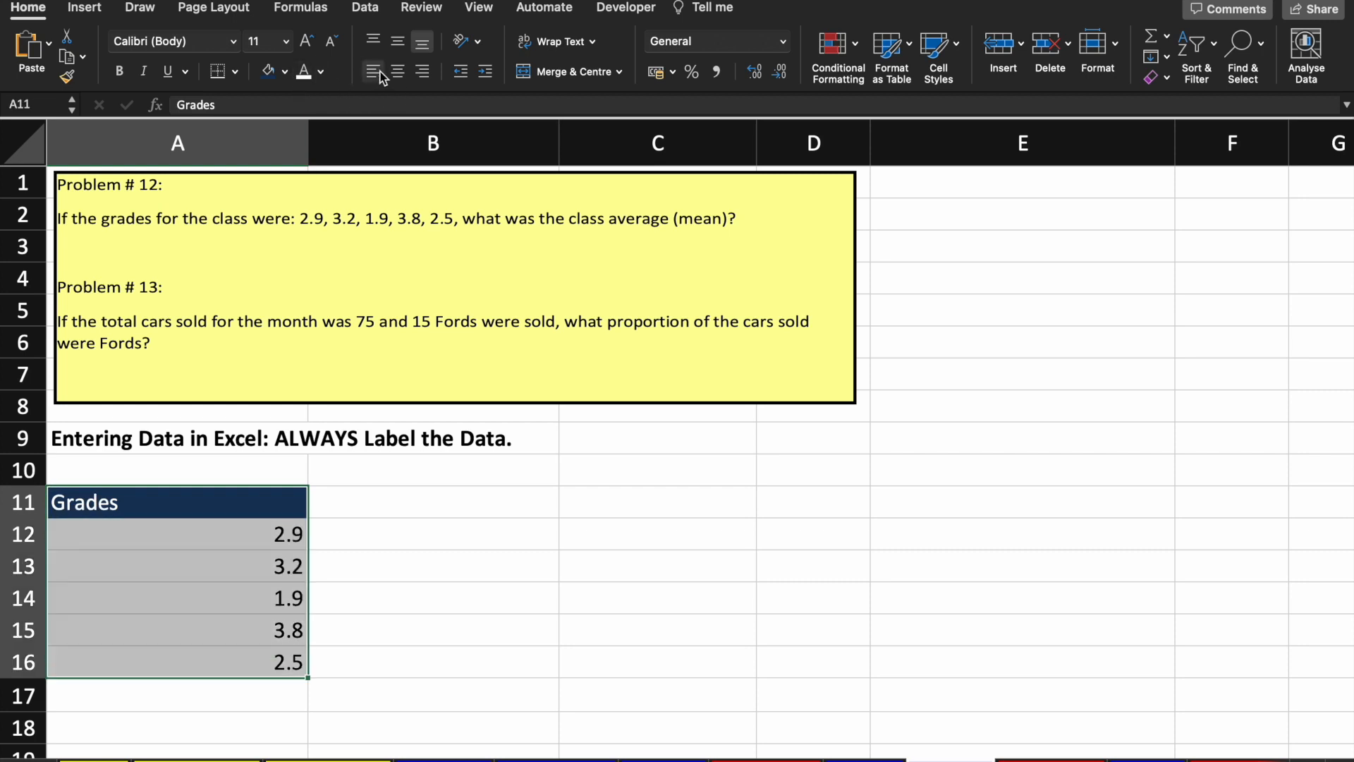
{"action": "left_click", "coordinate": [236, 76]}
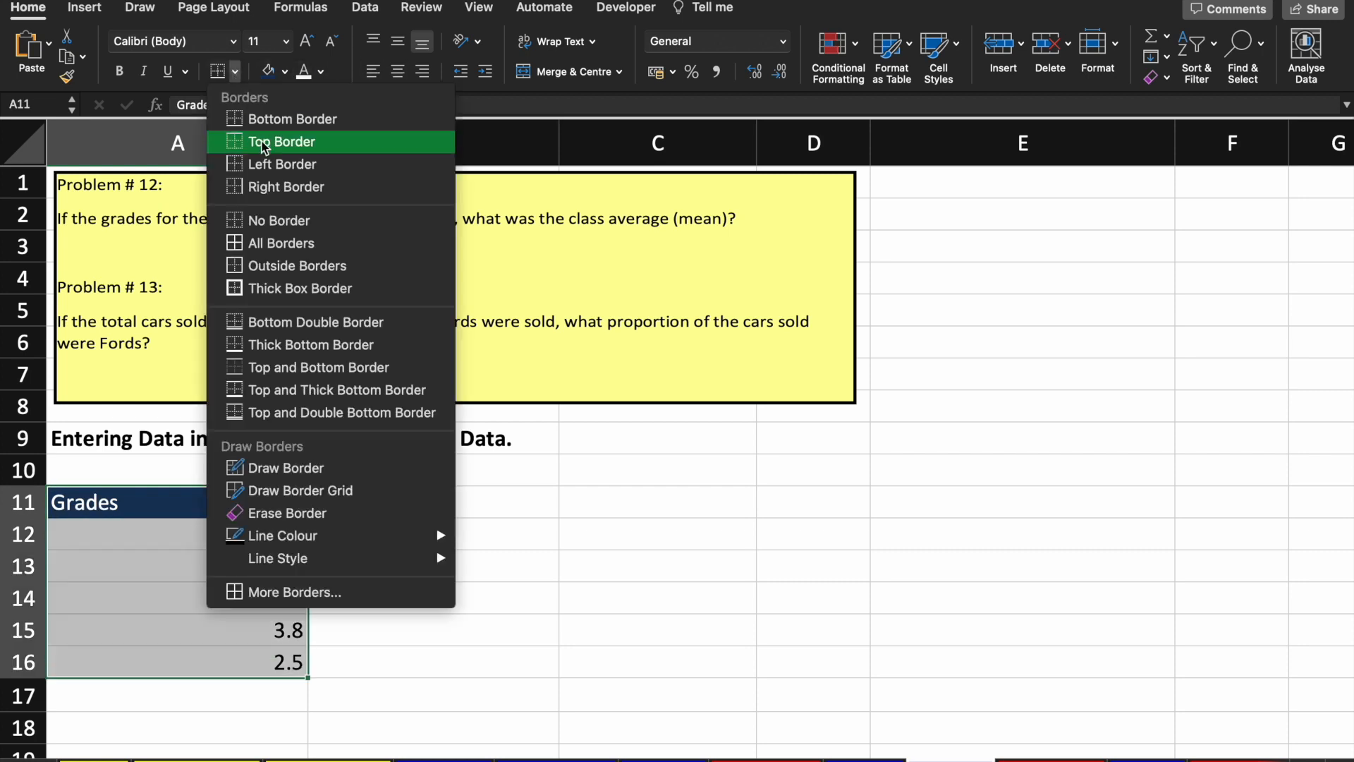
{"action": "left_click", "coordinate": [271, 240]}
{"action": "scroll", "coordinate": [433, 537], "scroll_direction": "down", "scroll_amount": 3}
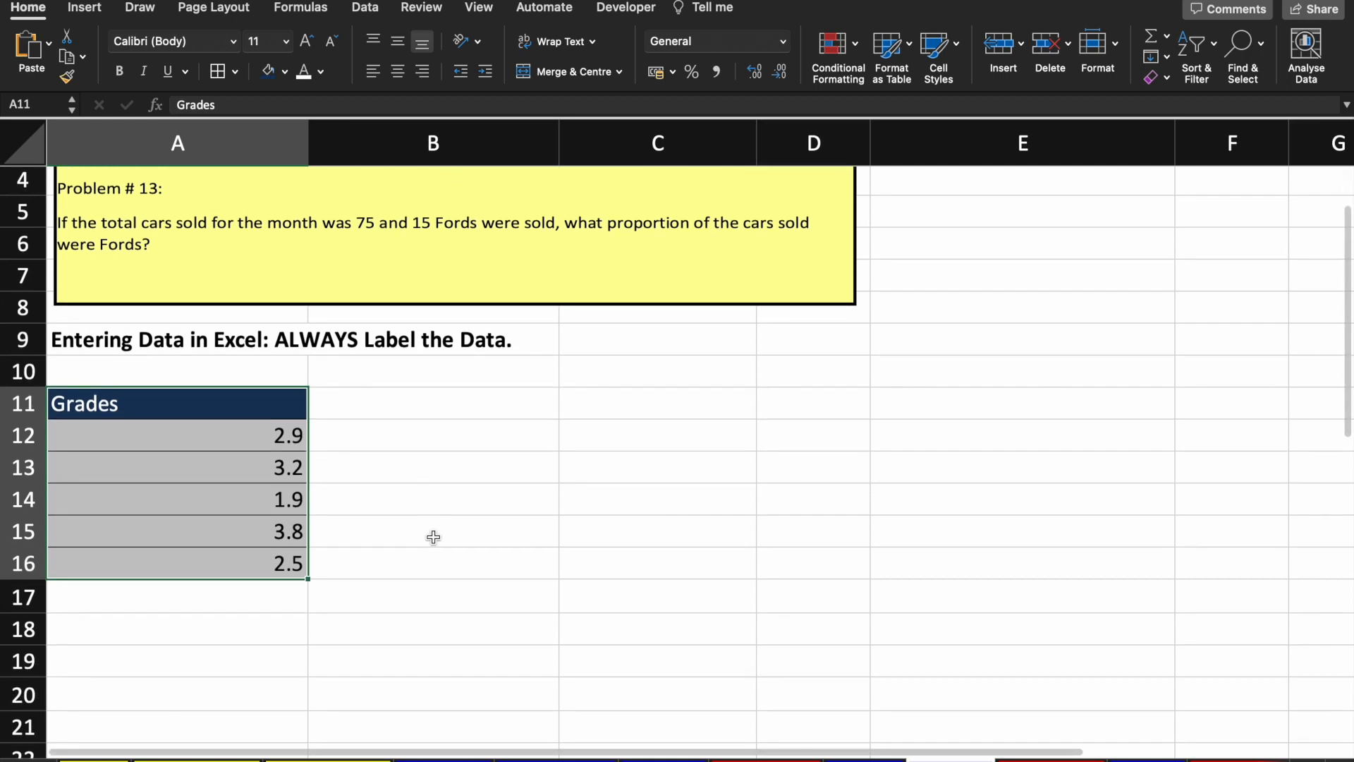
{"action": "left_click", "coordinate": [269, 426]}
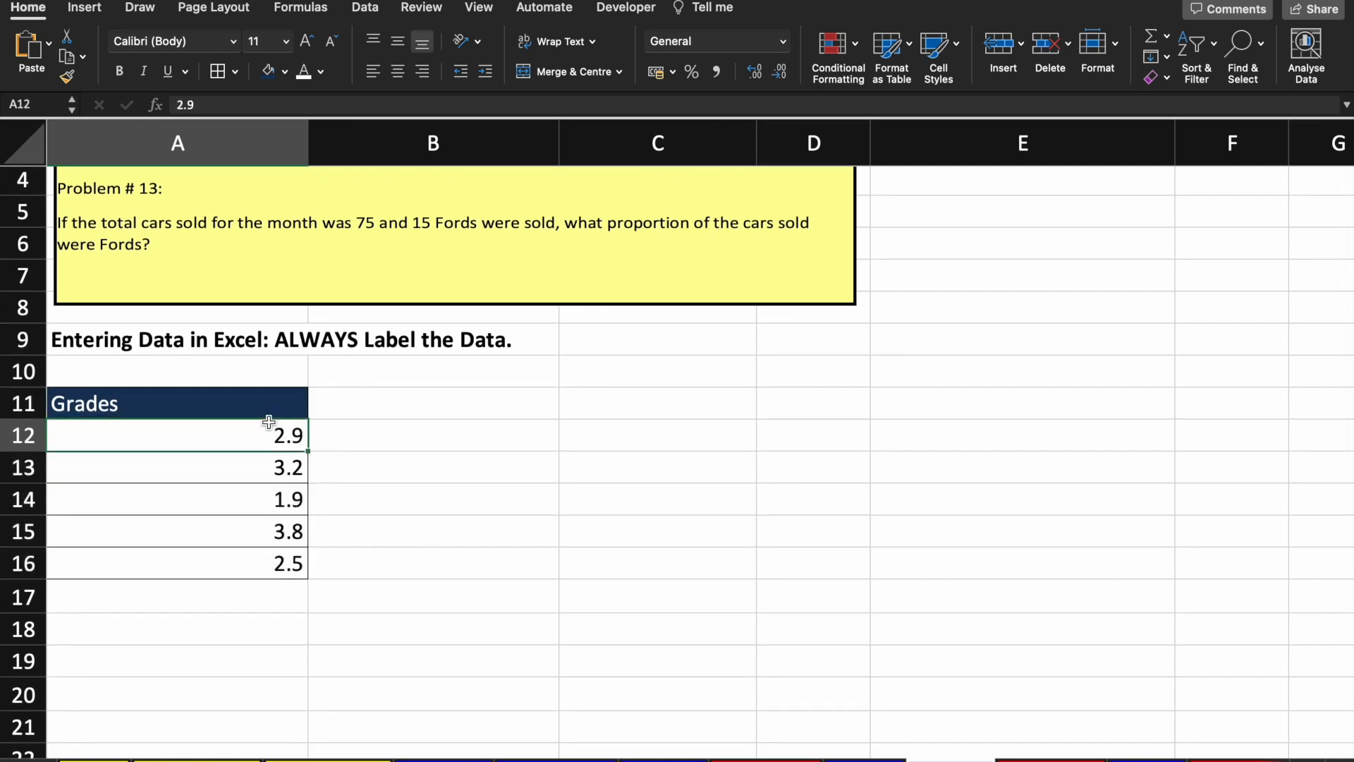
Step: Label cell C11 'Average(mean)'
{"action": "left_click", "coordinate": [268, 418]}
{"action": "key", "text": "Down"}
{"action": "key", "text": "Down"}
{"action": "key", "text": "Up"}
{"action": "key", "text": "Up"}
{"action": "key", "text": "Down"}
{"action": "key", "text": "shift+Down"}
{"action": "key", "text": "shift+Down"}
{"action": "key", "text": "shift+Down"}
{"action": "key", "text": "shift+Down"}
{"action": "key", "text": "Up"}
{"action": "key", "text": "Up"}
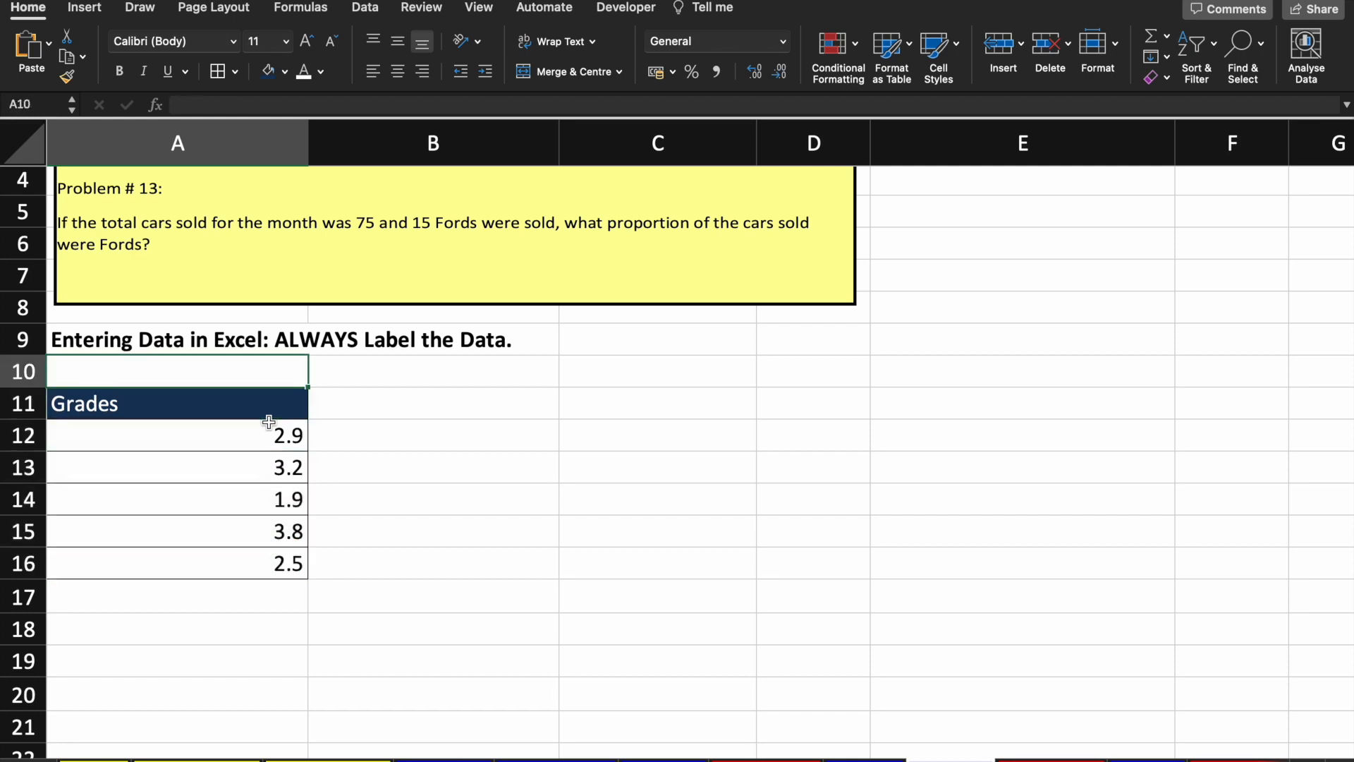
{"action": "key", "text": "Right"}
{"action": "key", "text": "Right"}
{"action": "key", "text": "Down"}
{"action": "type", "text": "Av"}
{"action": "scroll", "coordinate": [268, 422], "scroll_direction": "up", "scroll_amount": 3}
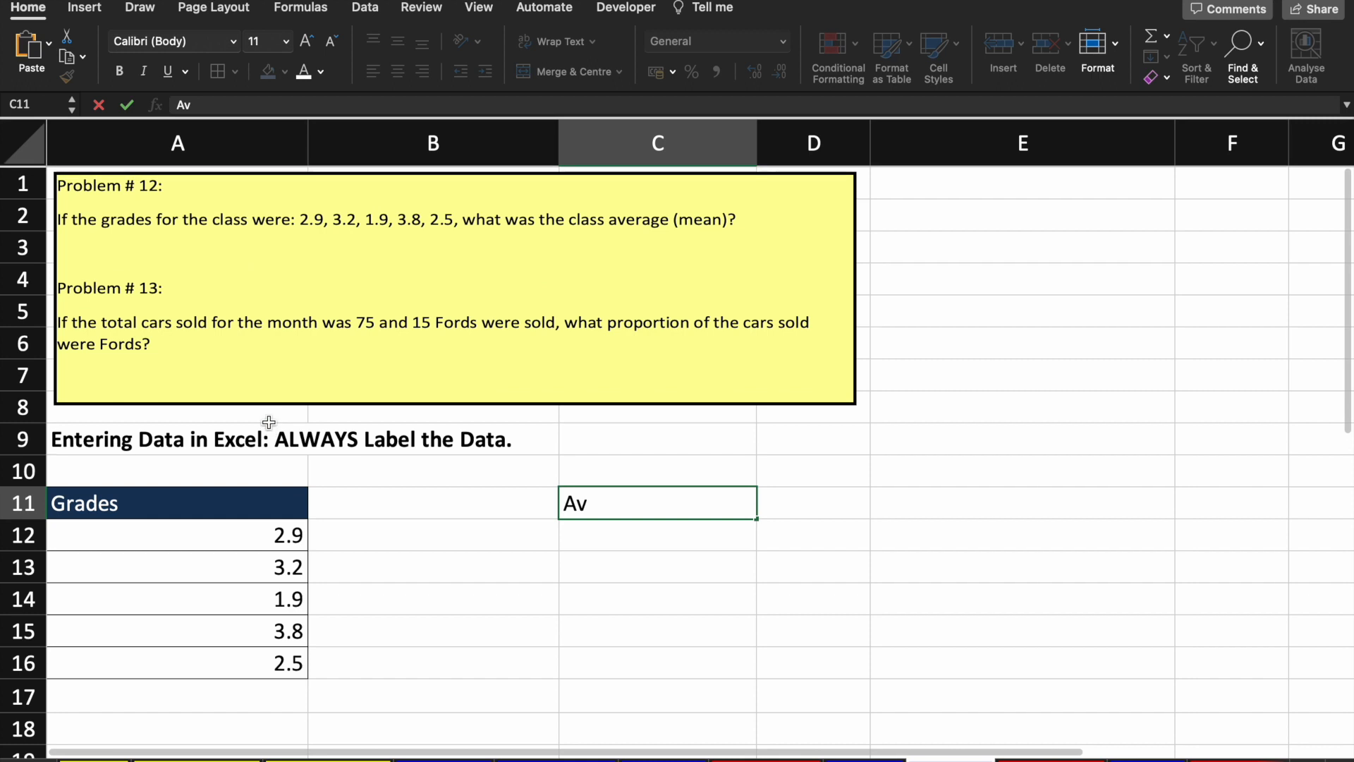
{"action": "type", "text": "erage("}
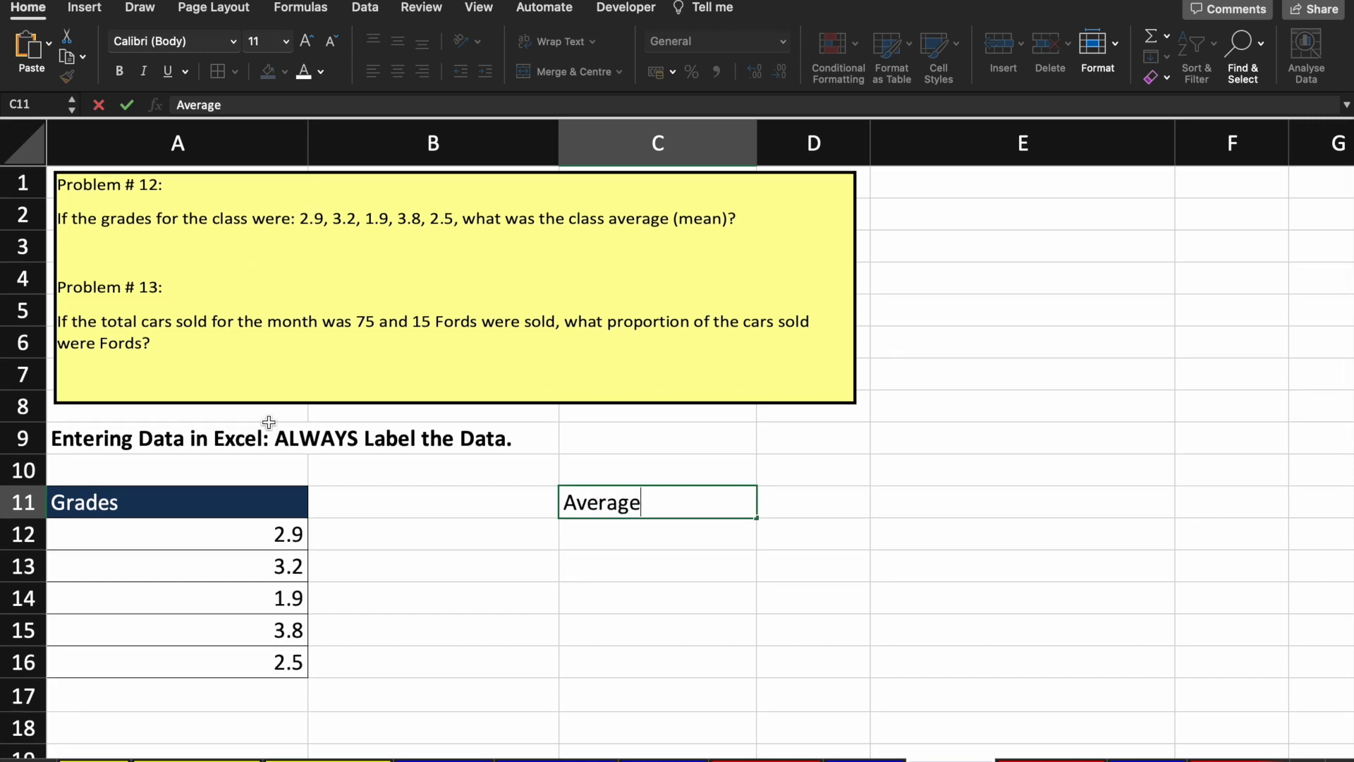
{"action": "type", "text": "an)"}
{"action": "key", "text": "Return"}
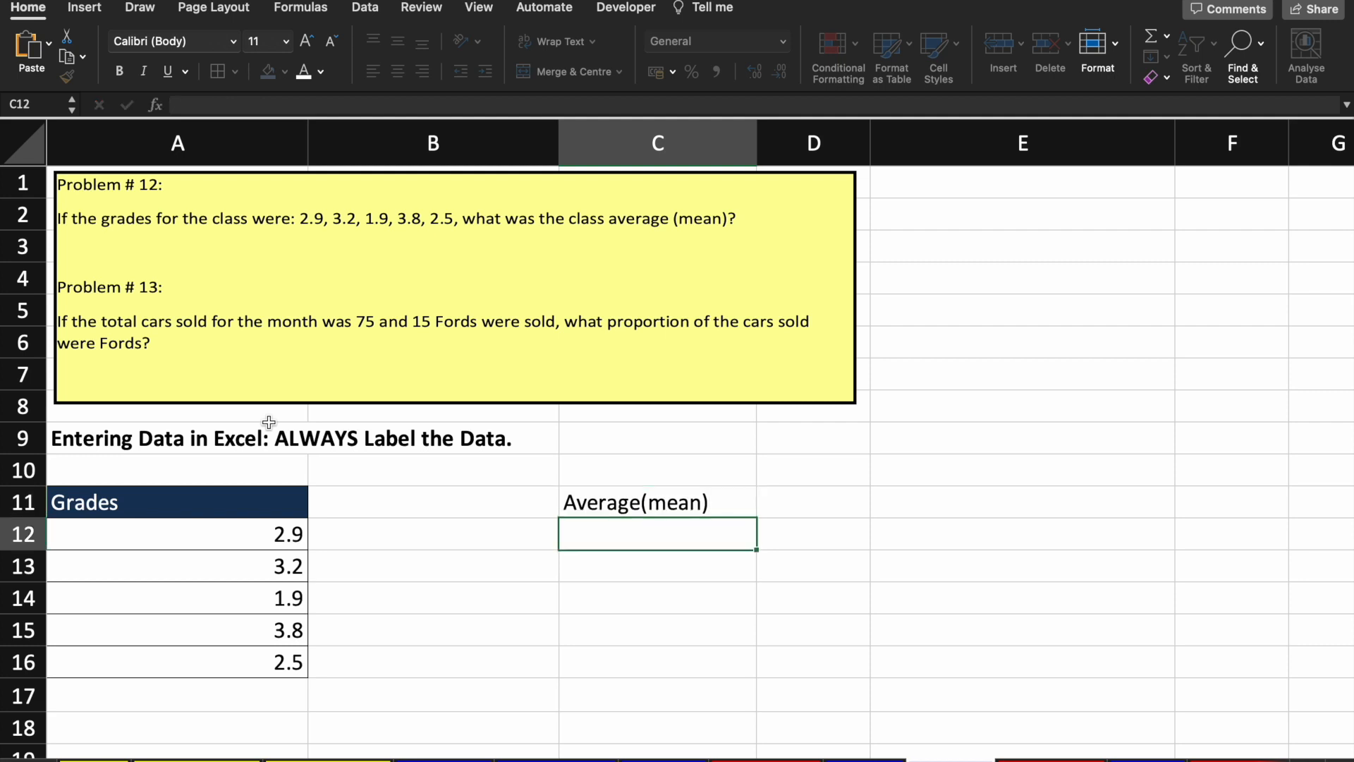
Step: Add the note 'sum of samples/no of samples' in E11
{"action": "key", "text": "Up"}
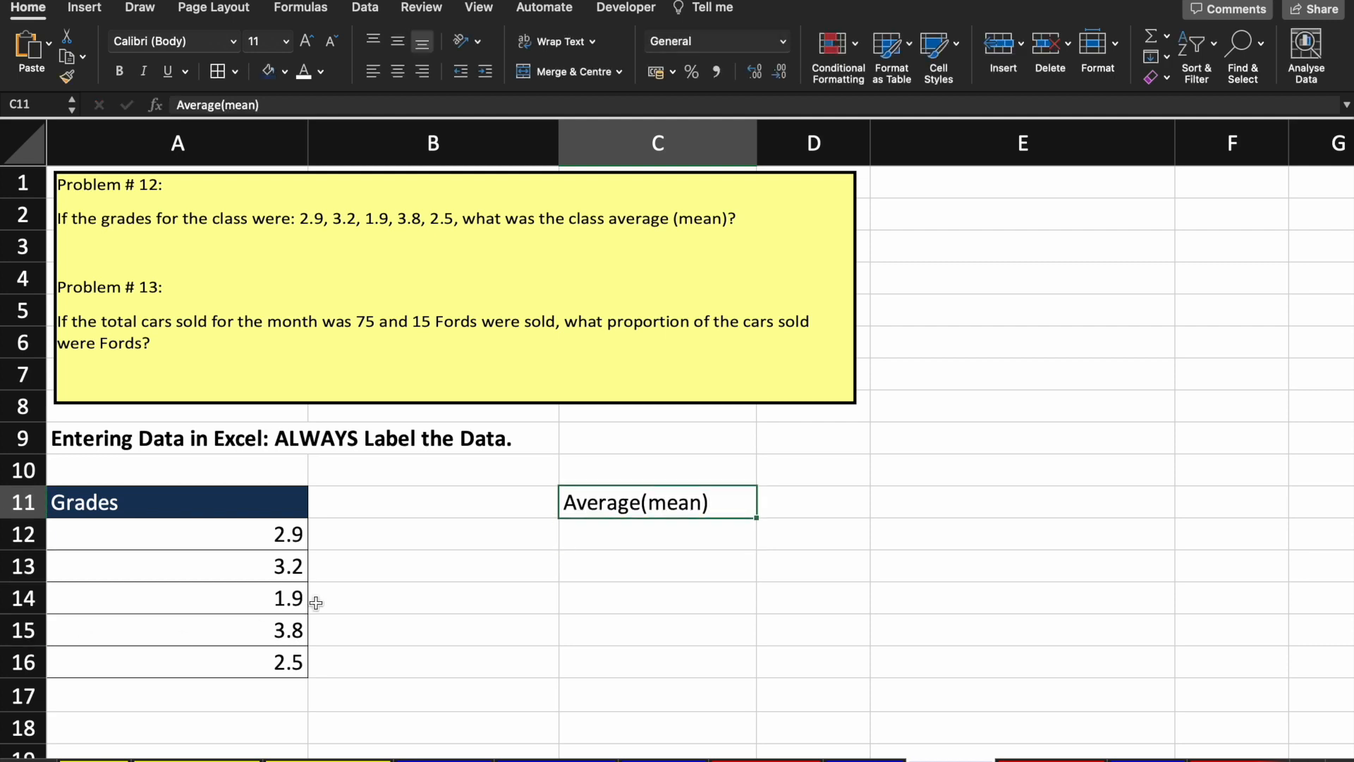
{"action": "key", "text": "Down"}
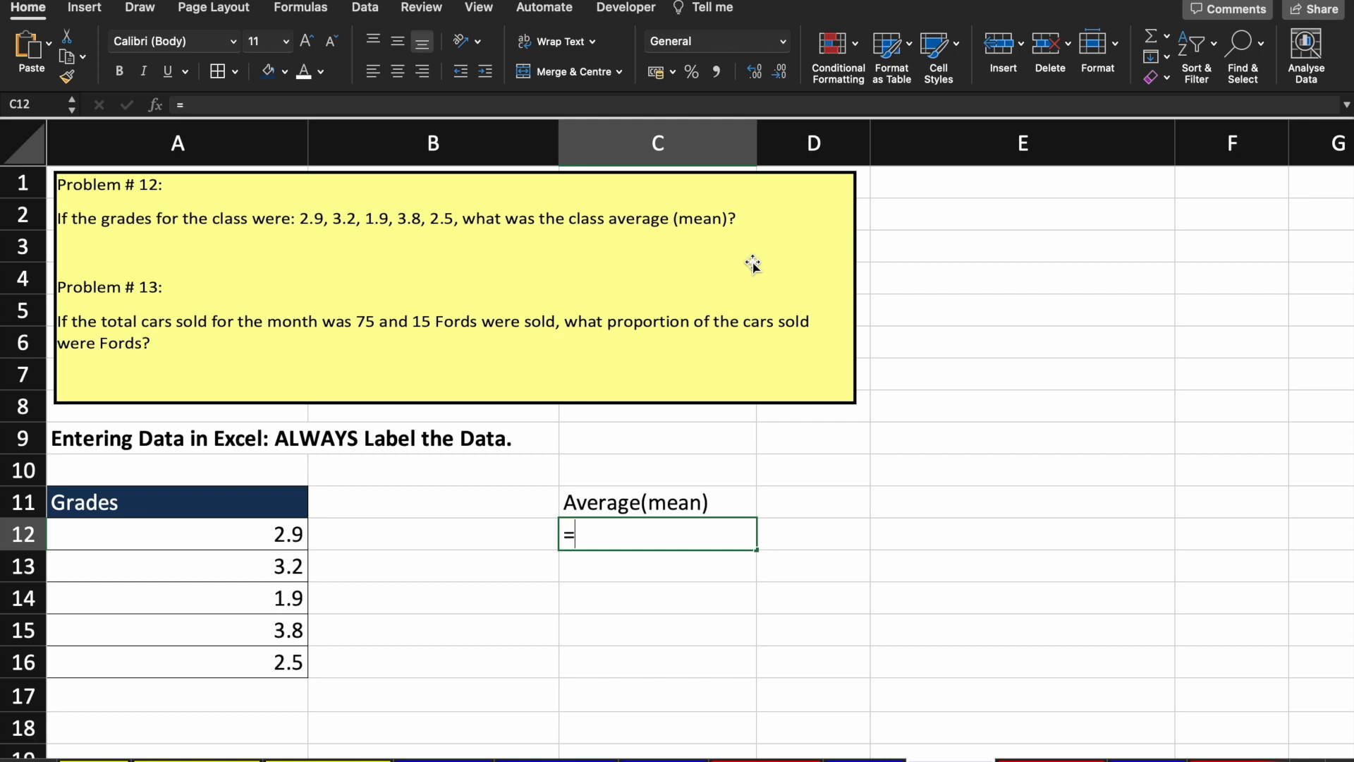
{"action": "type", "text": "="}
{"action": "key", "text": "Escape"}
{"action": "key", "text": "Up"}
{"action": "key", "text": "Up"}
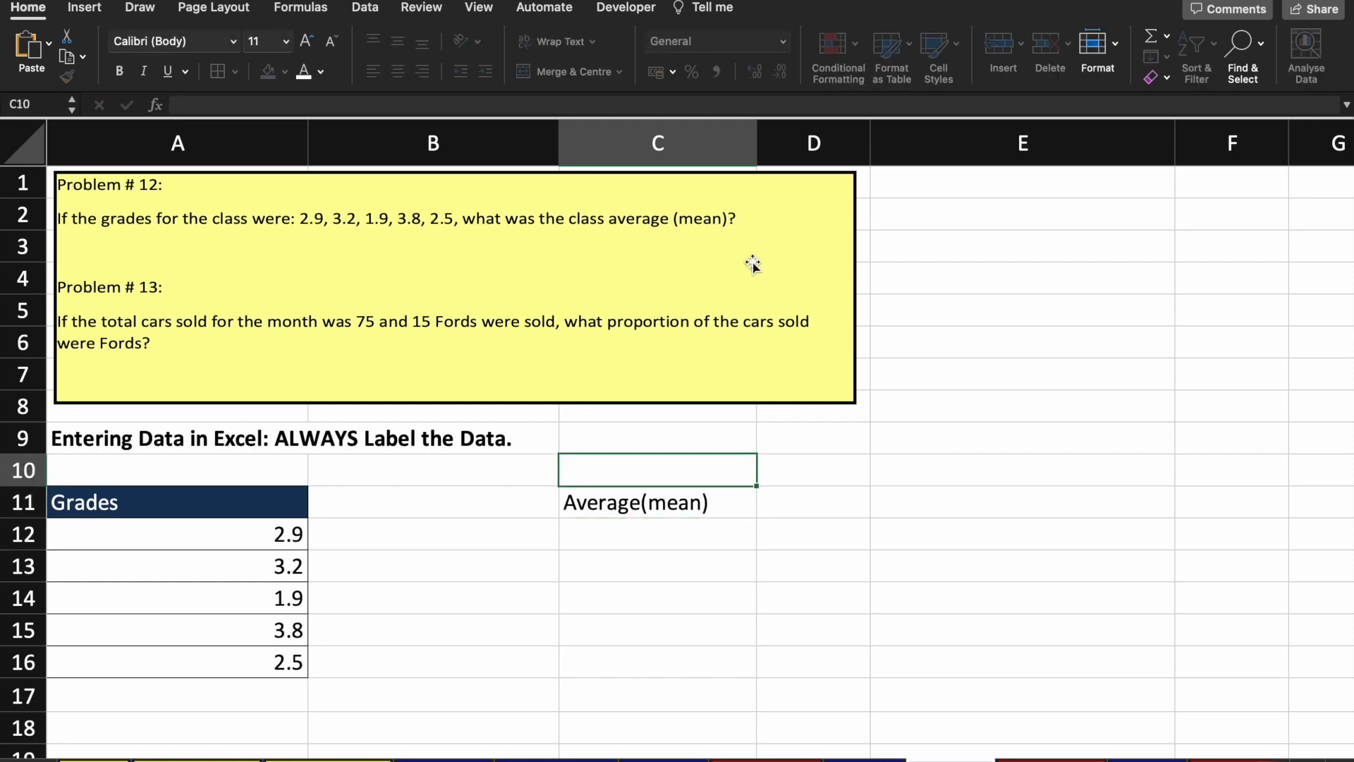
{"action": "key", "text": "Right"}
{"action": "key", "text": "Right"}
{"action": "key", "text": "Down"}
{"action": "type", "text": "sum of samples/no of "}
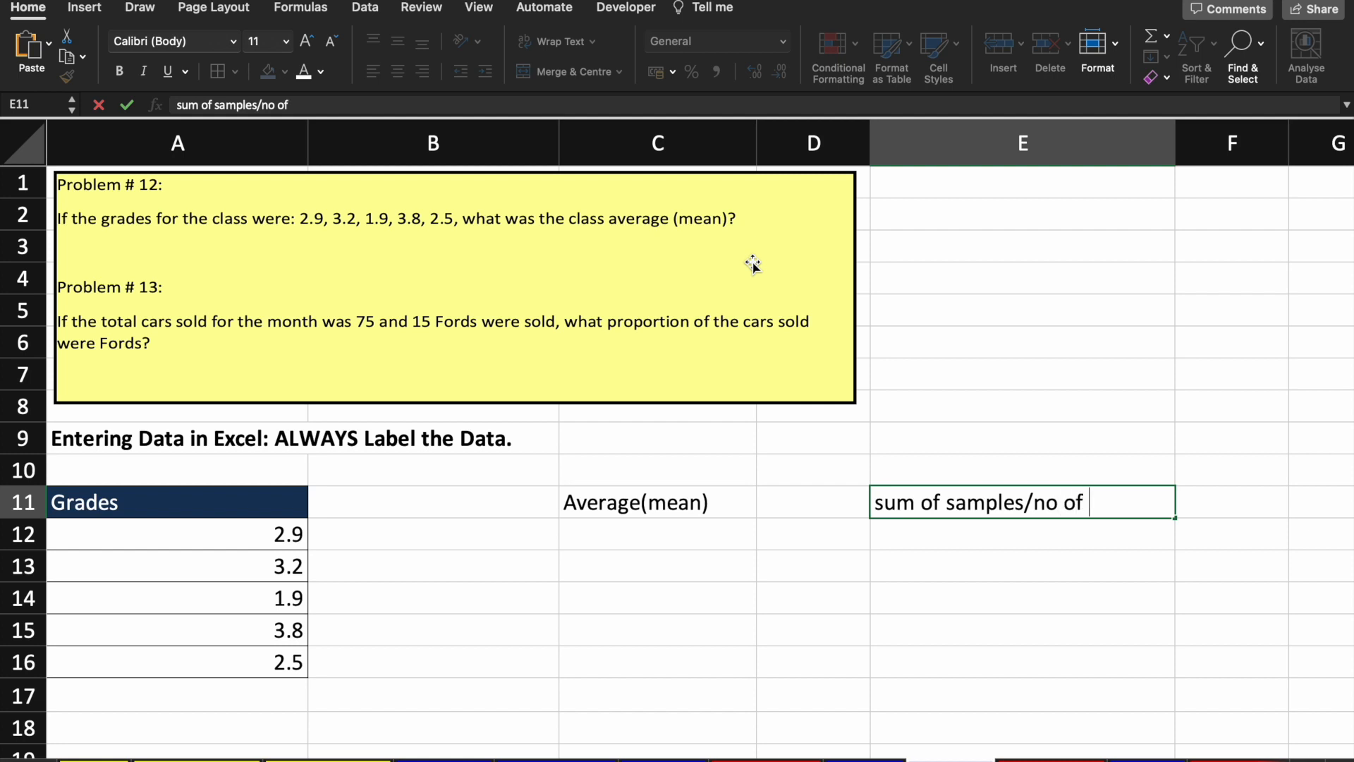
{"action": "type", "text": "samples"}
{"action": "key", "text": "Return"}
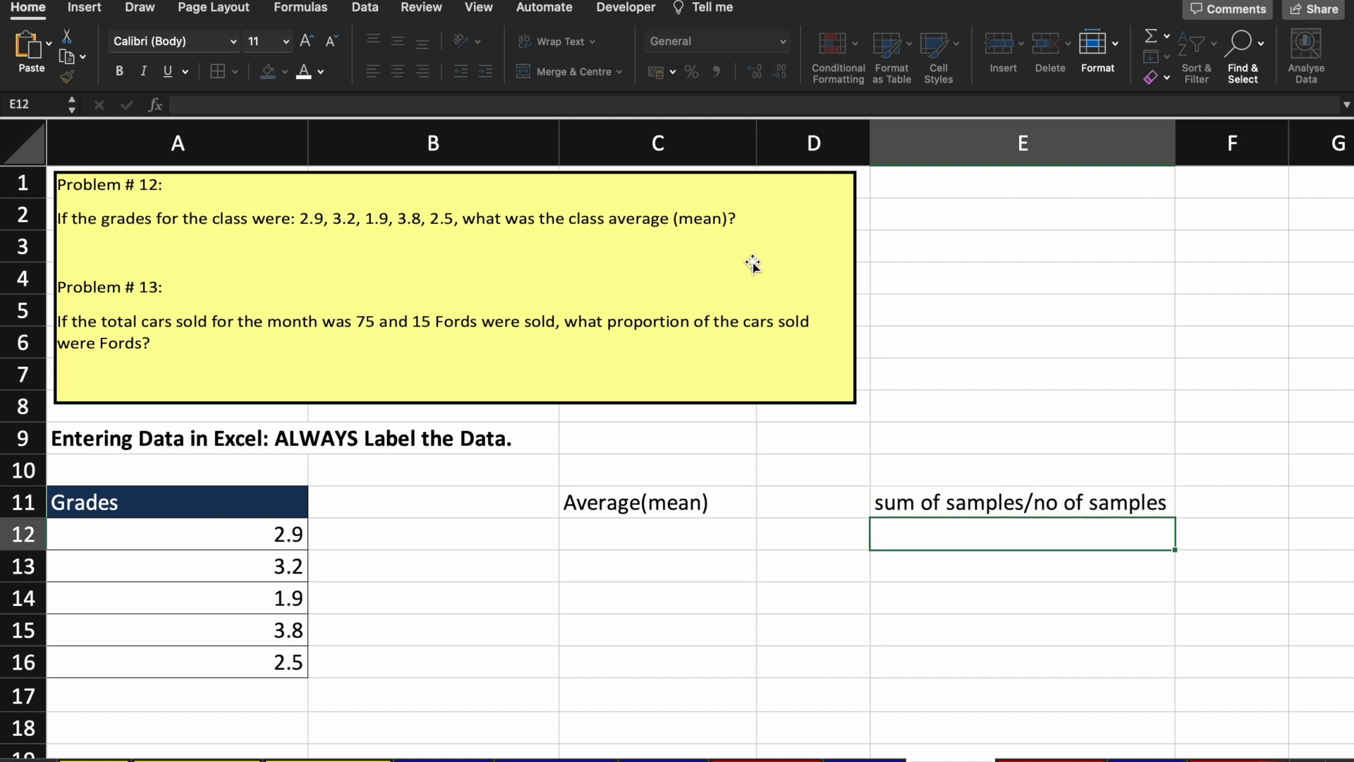
{"action": "key", "text": "Up"}
Step: Enter =SUM(A12:A16)/COUNT(A12:A16) in C12, giving the mean 2.86
{"action": "key", "text": "Down"}
{"action": "key", "text": "Left"}
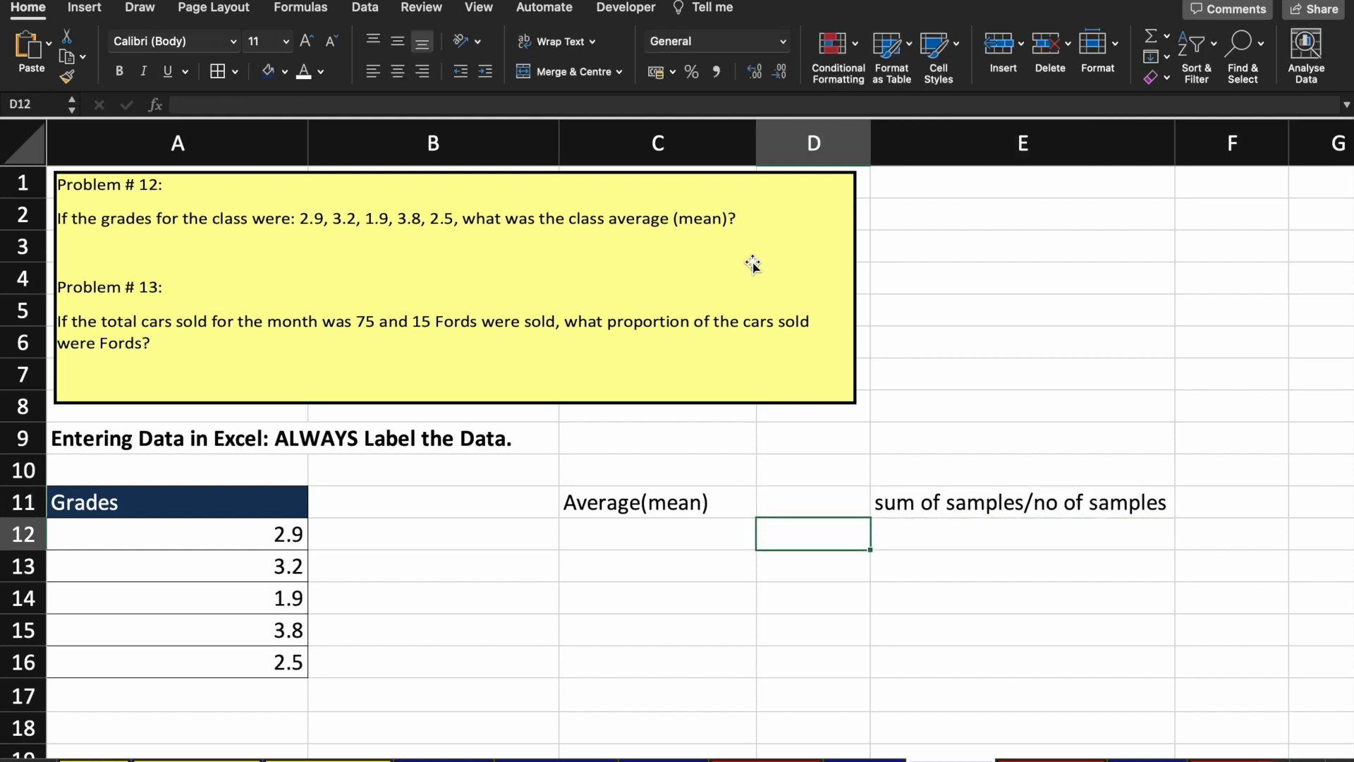
{"action": "key", "text": "Left"}
{"action": "type", "text": "=su"}
{"action": "key", "text": "Tab"}
{"action": "key", "text": "Left"}
{"action": "key", "text": "Left"}
{"action": "key", "text": "Down"}
{"action": "key", "text": "Down"}
{"action": "key", "text": "Down"}
{"action": "key", "text": "Down"}
{"action": "key", "text": "Up"}
{"action": "key", "text": "Up"}
{"action": "key", "text": "Up"}
{"action": "key", "text": "Up"}
{"action": "key", "text": "shift+Down"}
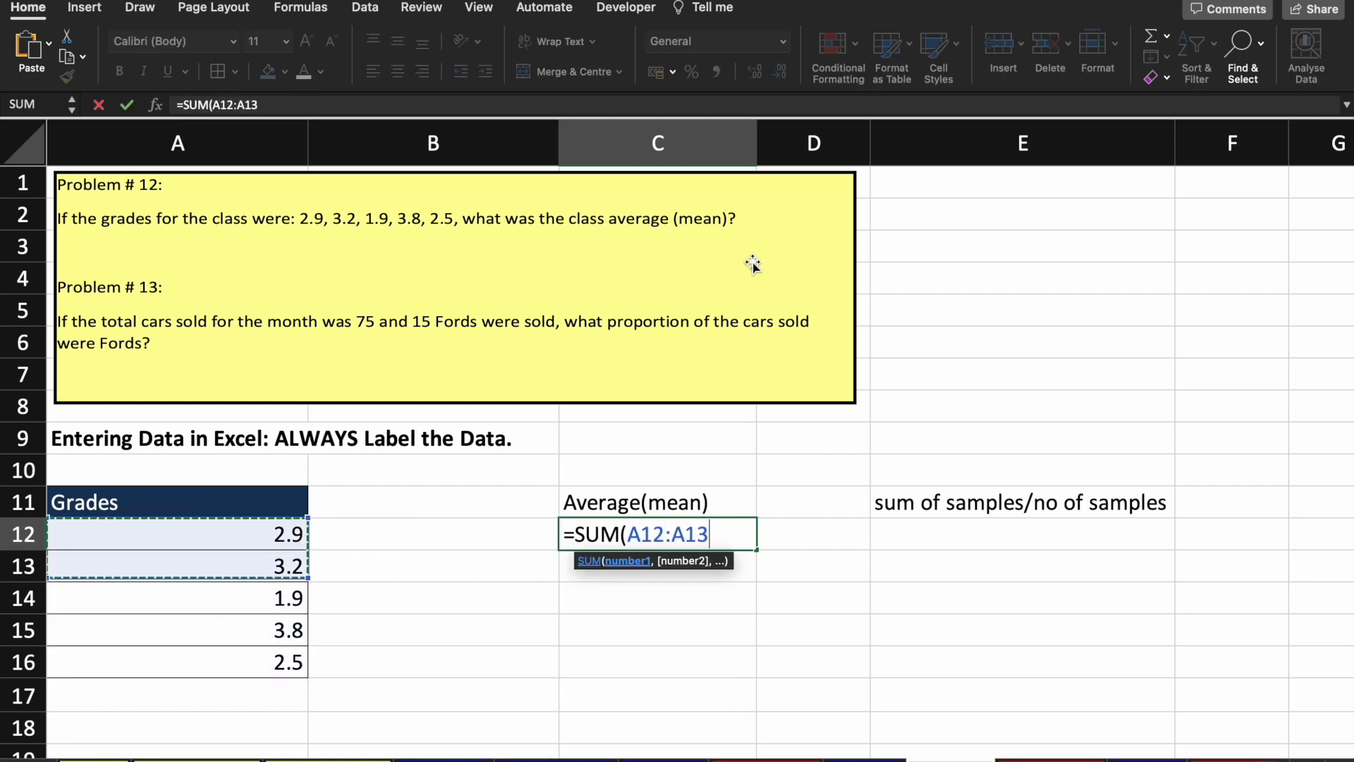
{"action": "key", "text": "shift+Down"}
{"action": "key", "text": "shift+Down"}
{"action": "key", "text": "shift+Down"}
{"action": "type", "text": ")/COUNT("}
{"action": "key", "text": "Left"}
{"action": "key", "text": "Left"}
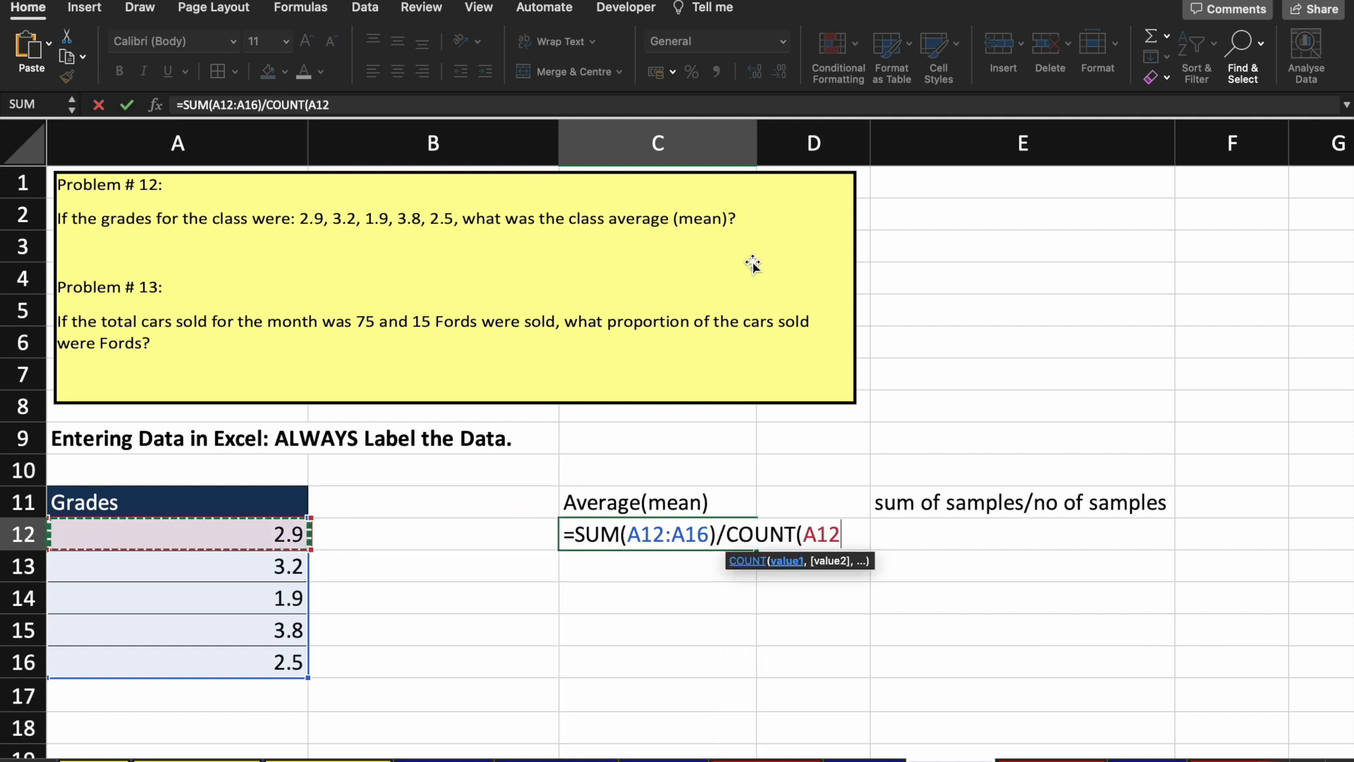
{"action": "key", "text": "shift+Down"}
{"action": "key", "text": "shift+Down"}
{"action": "key", "text": "shift+Down"}
{"action": "key", "text": "shift+Down"}
{"action": "type", "text": ")"}
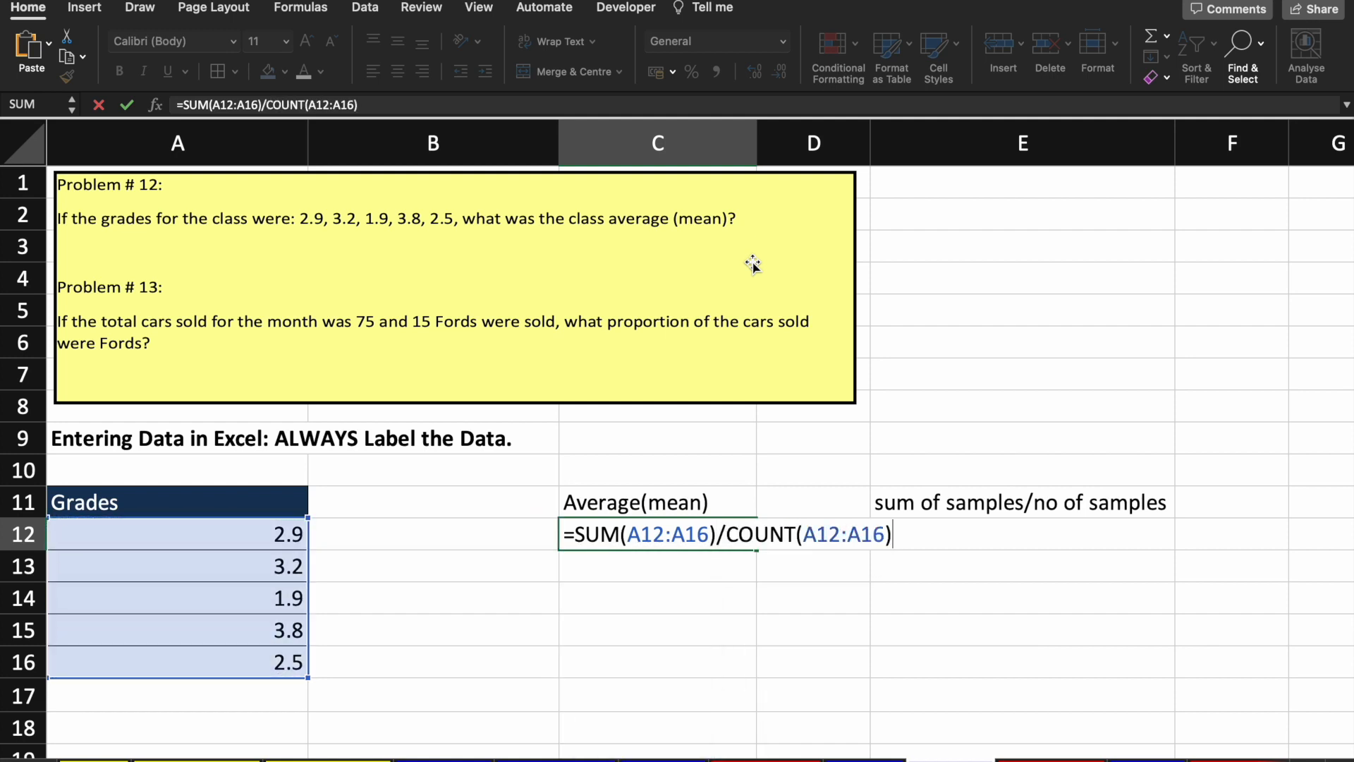
{"action": "key", "text": "Return"}
Step: Begin an =AVER formula in C13 below the mean
{"action": "key", "text": "Up"}
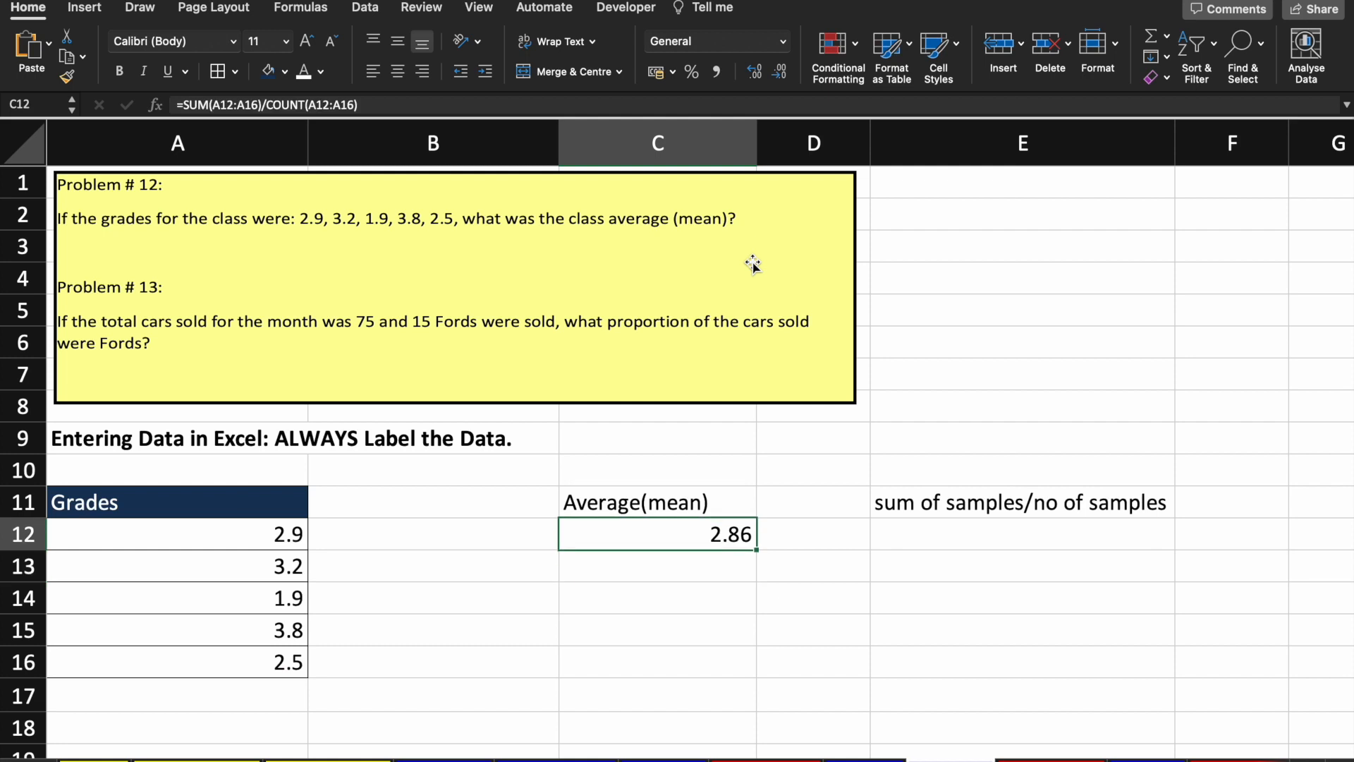
{"action": "key", "text": "Down"}
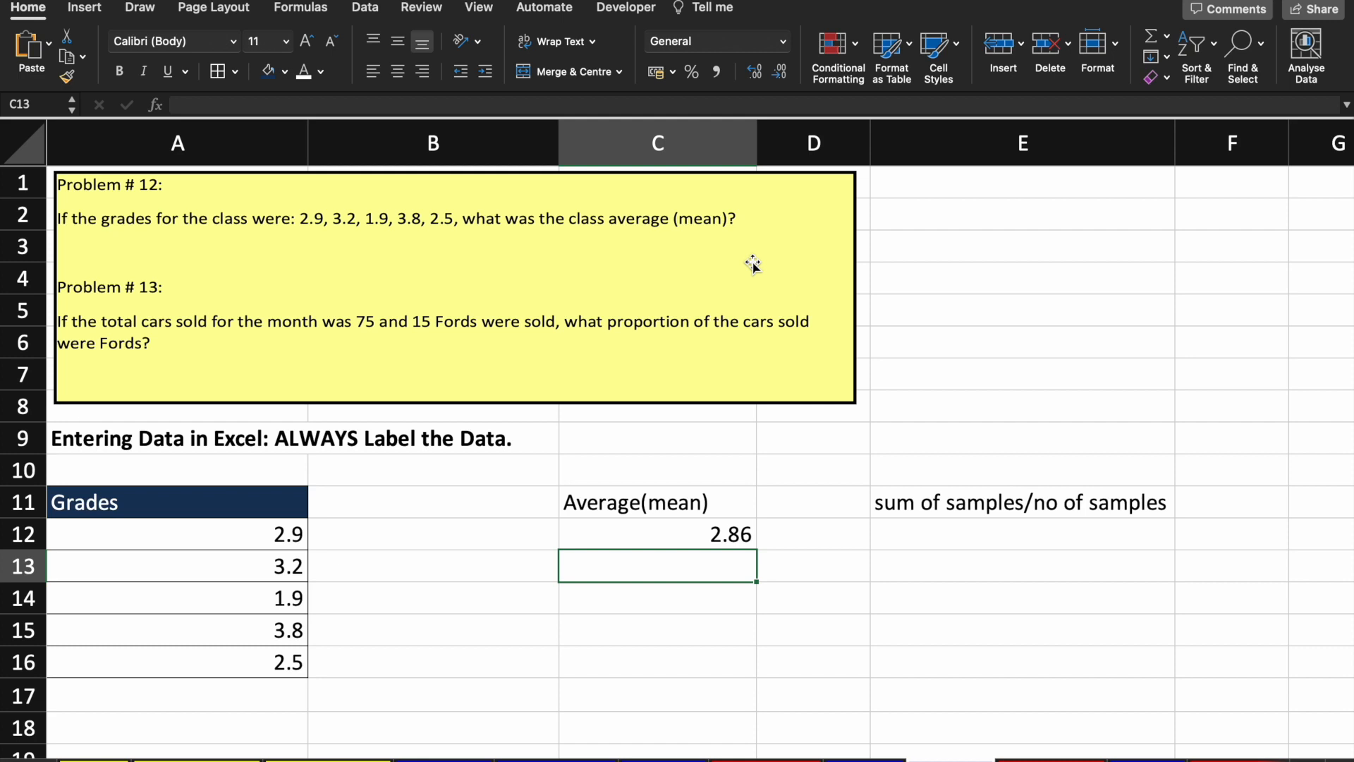
{"action": "type", "text": "=AVER"}
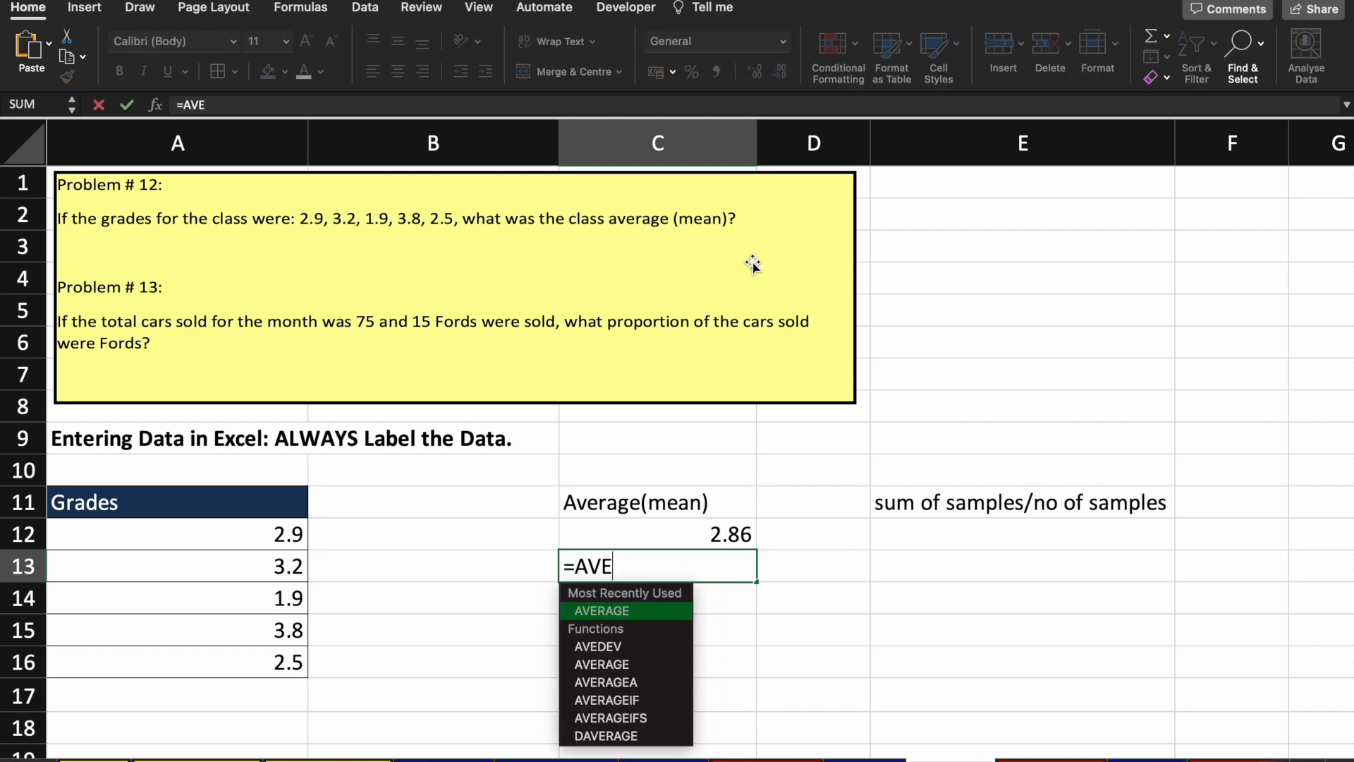
Step: Start an AVERAGE formula in C13, making and undoing keyboard selections of the grade range
{"action": "key", "text": "Tab"}
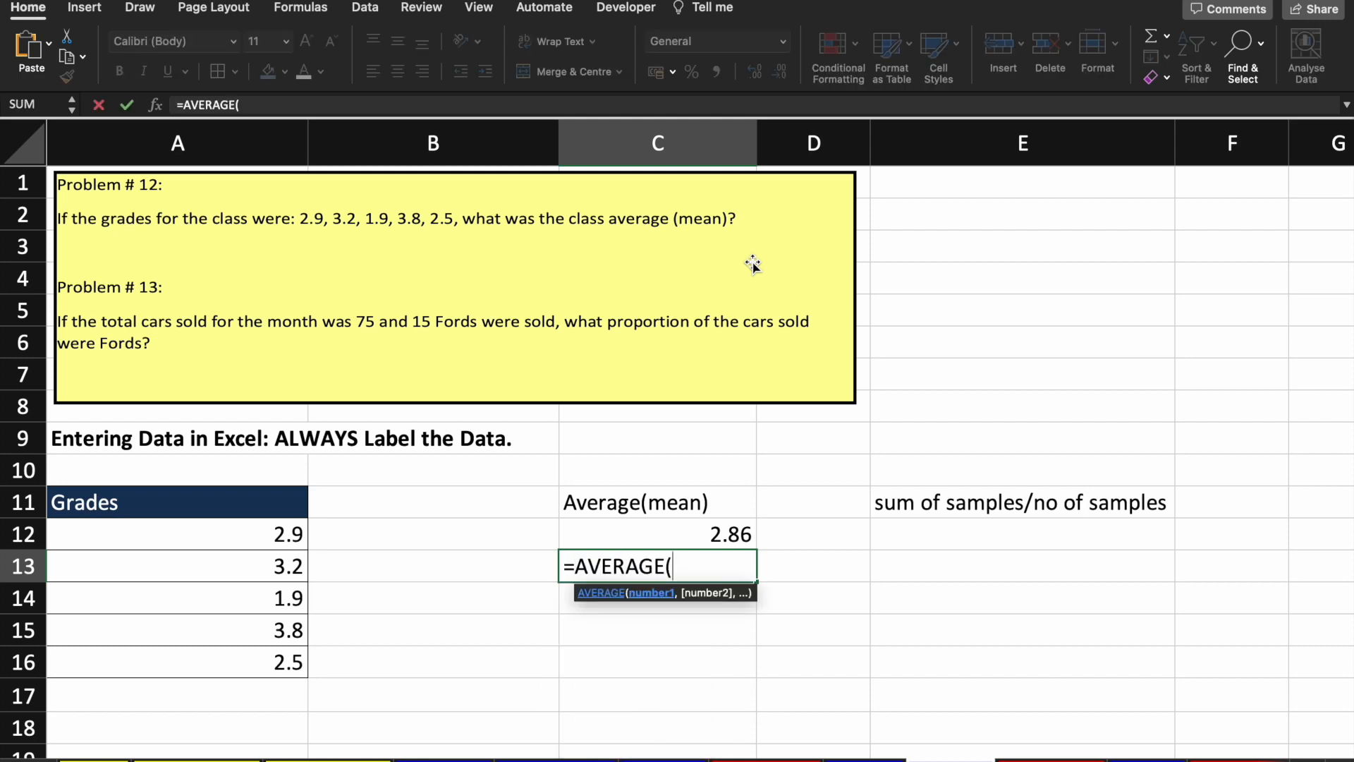
{"action": "key", "text": "Left"}
{"action": "key", "text": "Left"}
{"action": "key", "text": "Up"}
{"action": "key", "text": "shift+Down"}
{"action": "key", "text": "shift+Down"}
{"action": "key", "text": "shift+Down"}
{"action": "key", "text": "shift+Down"}
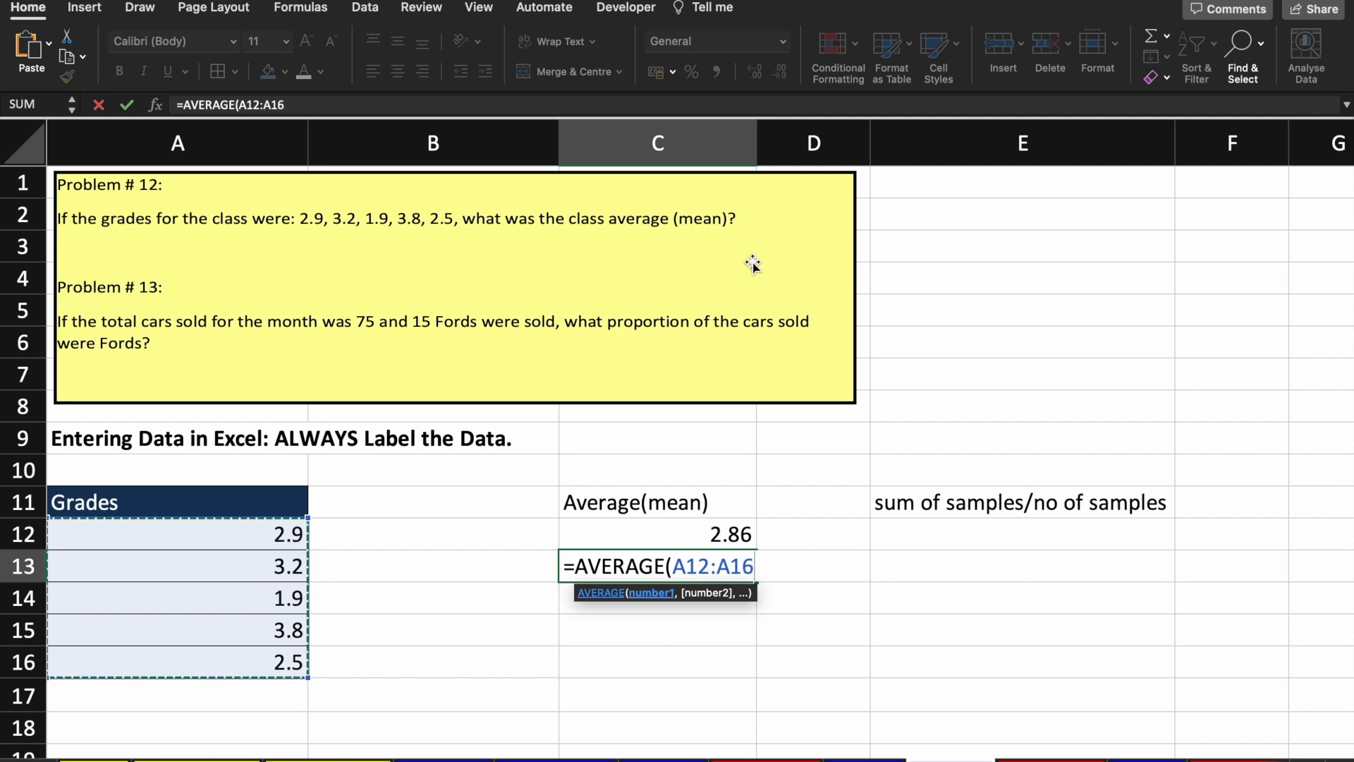
{"action": "key", "text": "shift+Up"}
{"action": "key", "text": "shift+Up"}
{"action": "key", "text": "shift+Up"}
{"action": "key", "text": "shift+Up"}
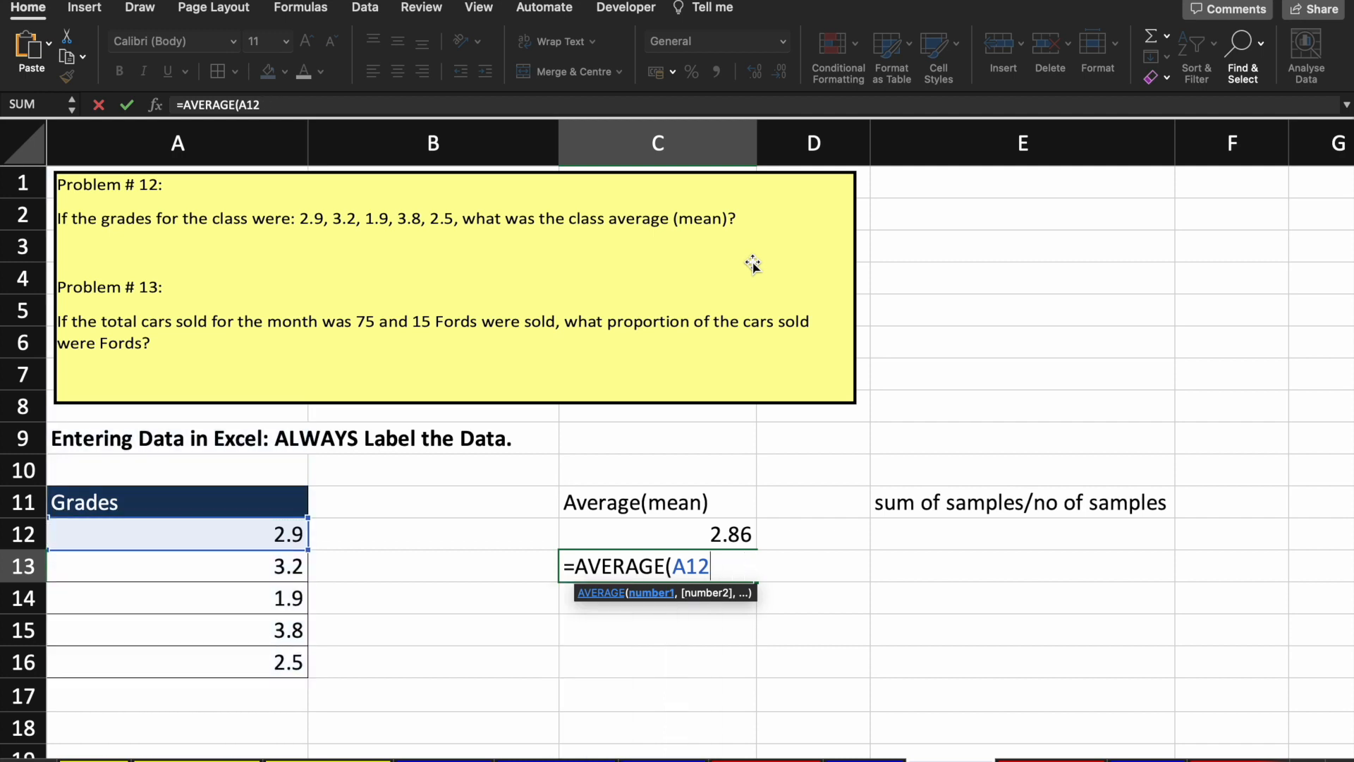
{"action": "key", "text": "BackSpace"}
{"action": "key", "text": "BackSpace"}
{"action": "key", "text": "BackSpace"}
{"action": "key", "text": "BackSpace"}
{"action": "key", "text": "BackSpace"}
{"action": "key", "text": "BackSpace"}
{"action": "key", "text": "BackSpace"}
{"action": "key", "text": "BackSpace"}
{"action": "key", "text": "BackSpace"}
{"action": "key", "text": "BackSpace"}
{"action": "key", "text": "BackSpace"}
{"action": "type", "text": "AVERAGE("}
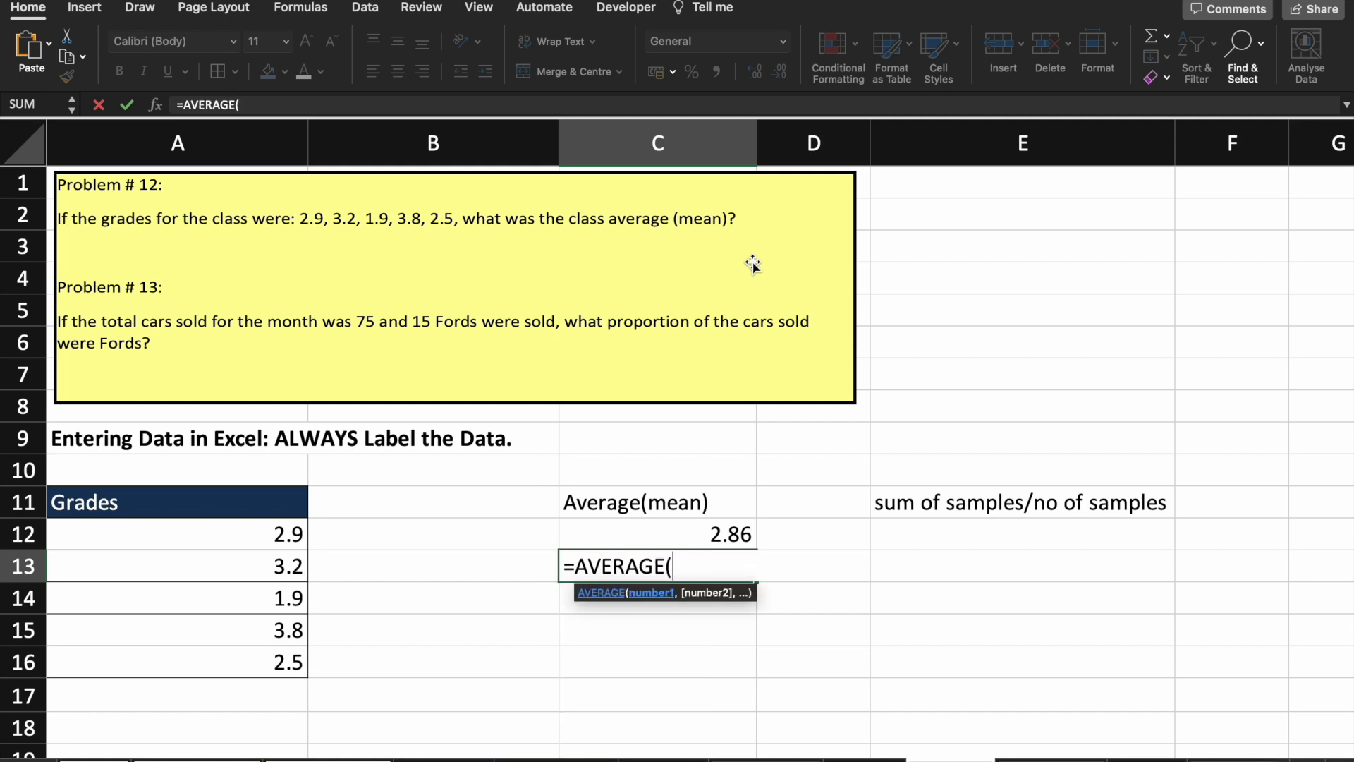
{"action": "key", "text": "Left"}
{"action": "key", "text": "Left"}
{"action": "key", "text": "Up"}
{"action": "key", "text": "shift+Down"}
{"action": "key", "text": "shift+Down"}
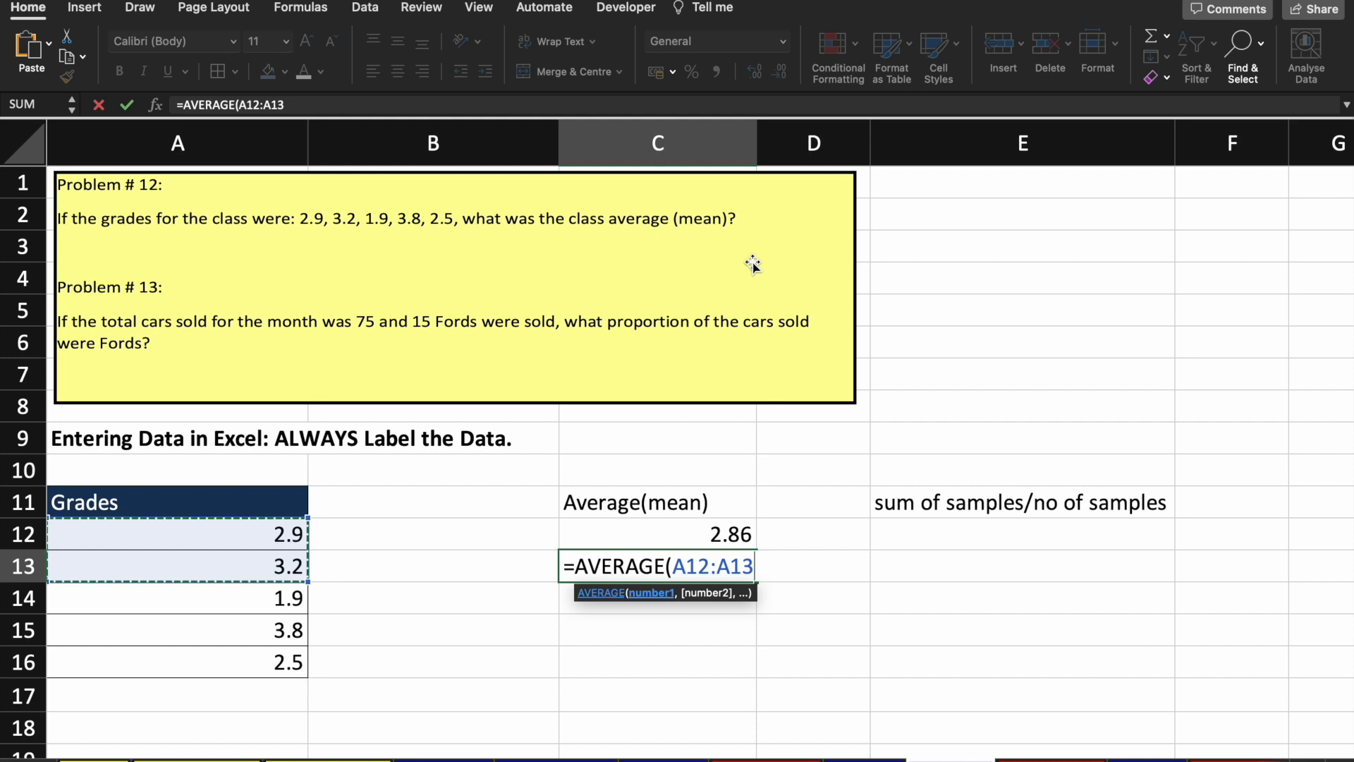
{"action": "key", "text": "Up"}
{"action": "key", "text": "Right"}
{"action": "key", "text": "Right"}
{"action": "key", "text": "Down"}
{"action": "key", "text": "BackSpace"}
{"action": "key", "text": "BackSpace"}
{"action": "key", "text": "BackSpace"}
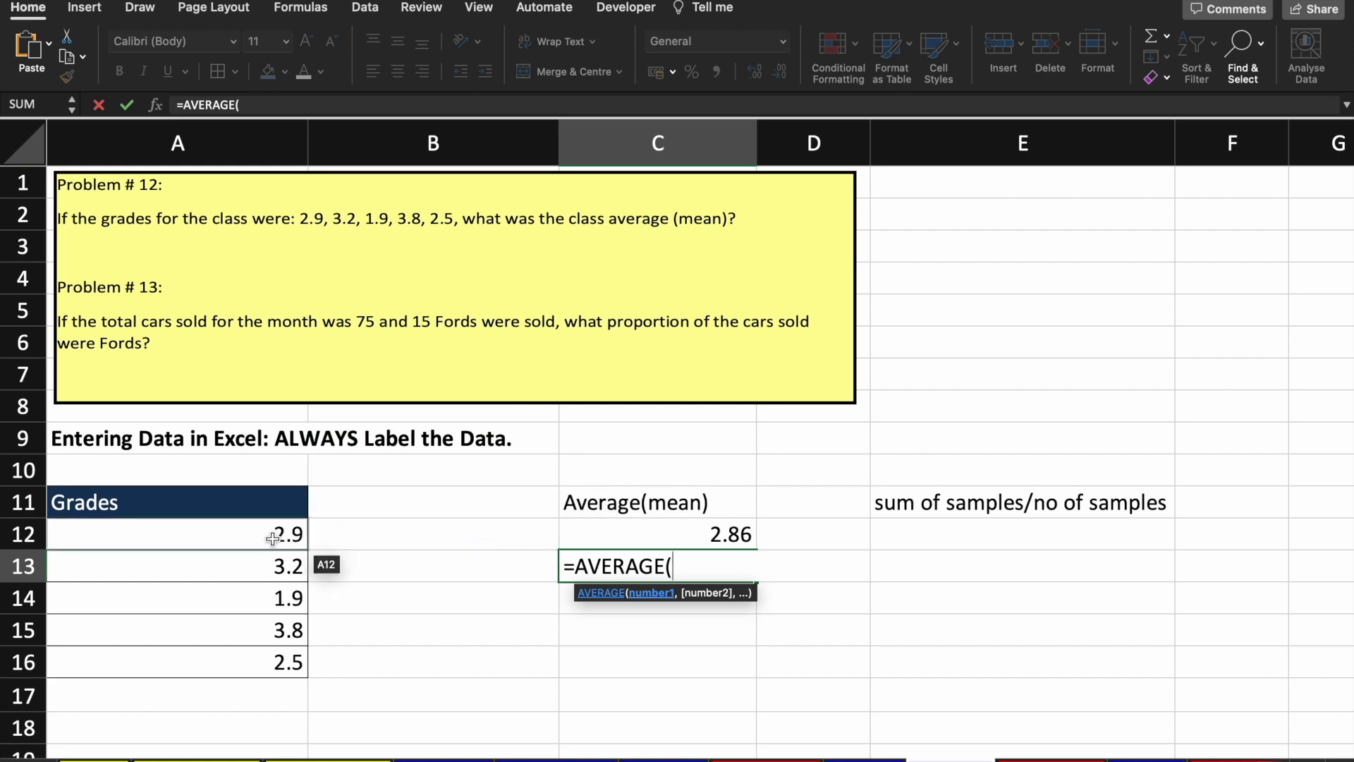
Step: Complete C13 as =AVERAGE(A12:A16), returning 2.86
{"action": "left_click_drag", "start_coordinate": [273, 539], "coordinate": [275, 661]}
{"action": "key", "text": "BackSpace"}
{"action": "key", "text": "BackSpace"}
{"action": "key", "text": "BackSpace"}
{"action": "key", "text": "BackSpace"}
{"action": "key", "text": "BackSpace"}
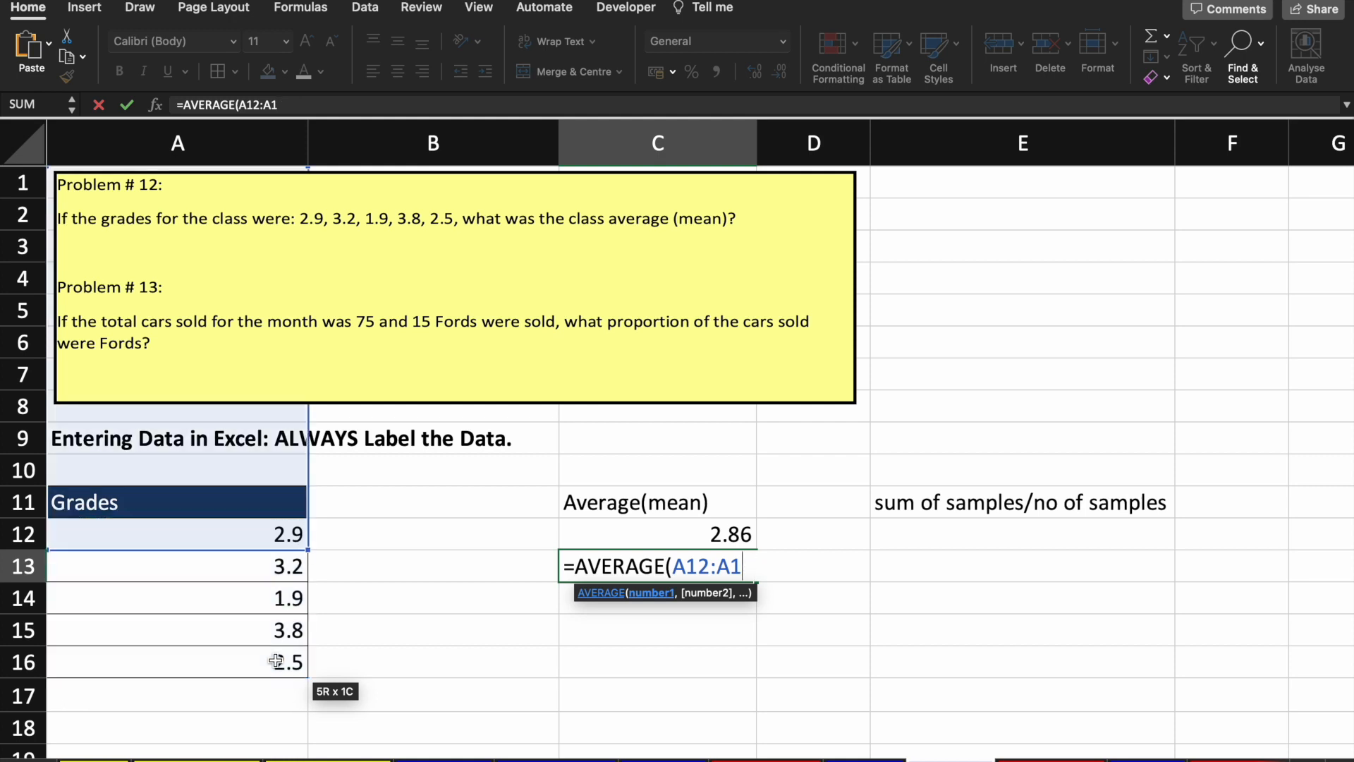
{"action": "key", "text": "BackSpace"}
{"action": "key", "text": "BackSpace"}
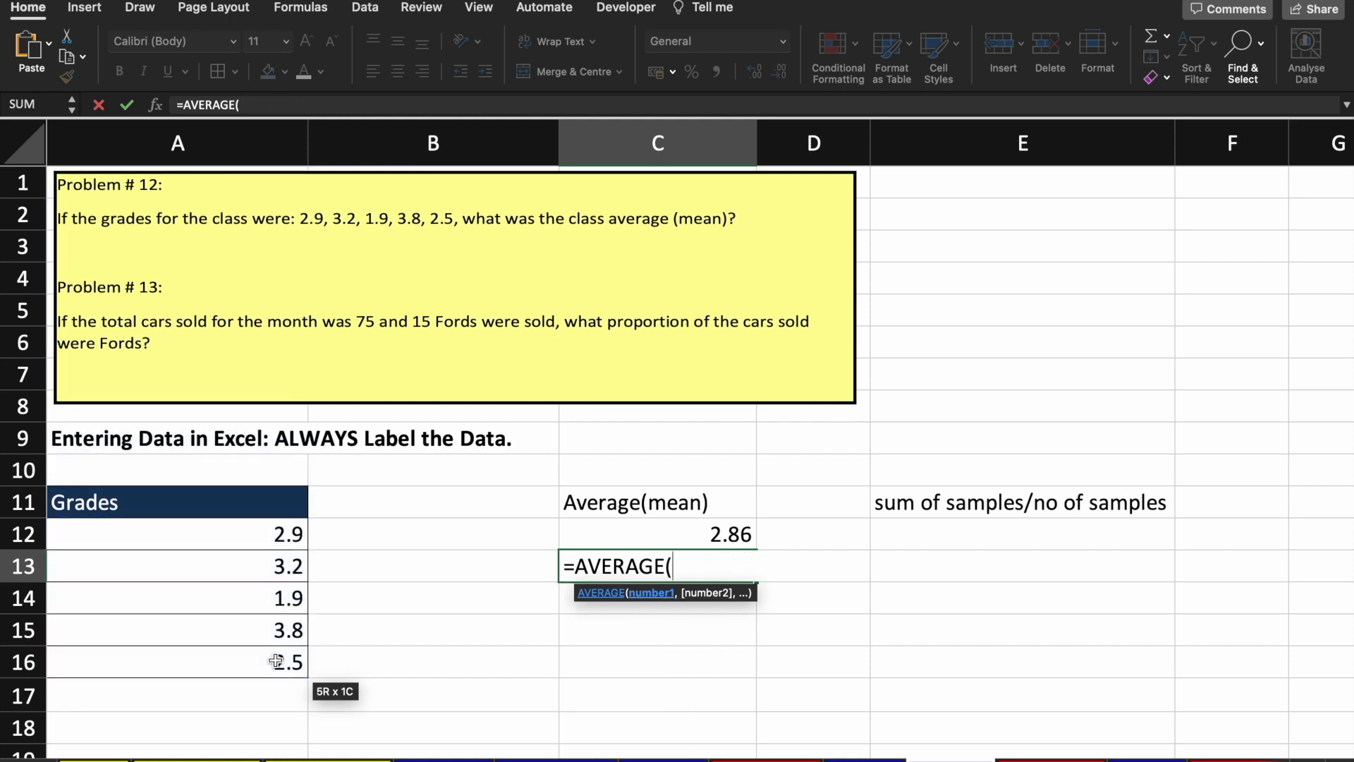
{"action": "key", "text": "Left"}
{"action": "key", "text": "Right"}
{"action": "key", "text": "Up"}
{"action": "key", "text": "Down"}
{"action": "key", "text": "Left"}
{"action": "key", "text": "Up"}
{"action": "key", "text": "Up"}
{"action": "key", "text": "Down"}
{"action": "key", "text": "Down"}
{"action": "key", "text": "Up"}
{"action": "key", "text": "Up"}
{"action": "key", "text": "Left"}
{"action": "key", "text": "Up"}
{"action": "key", "text": "Down"}
{"action": "key", "text": "Down"}
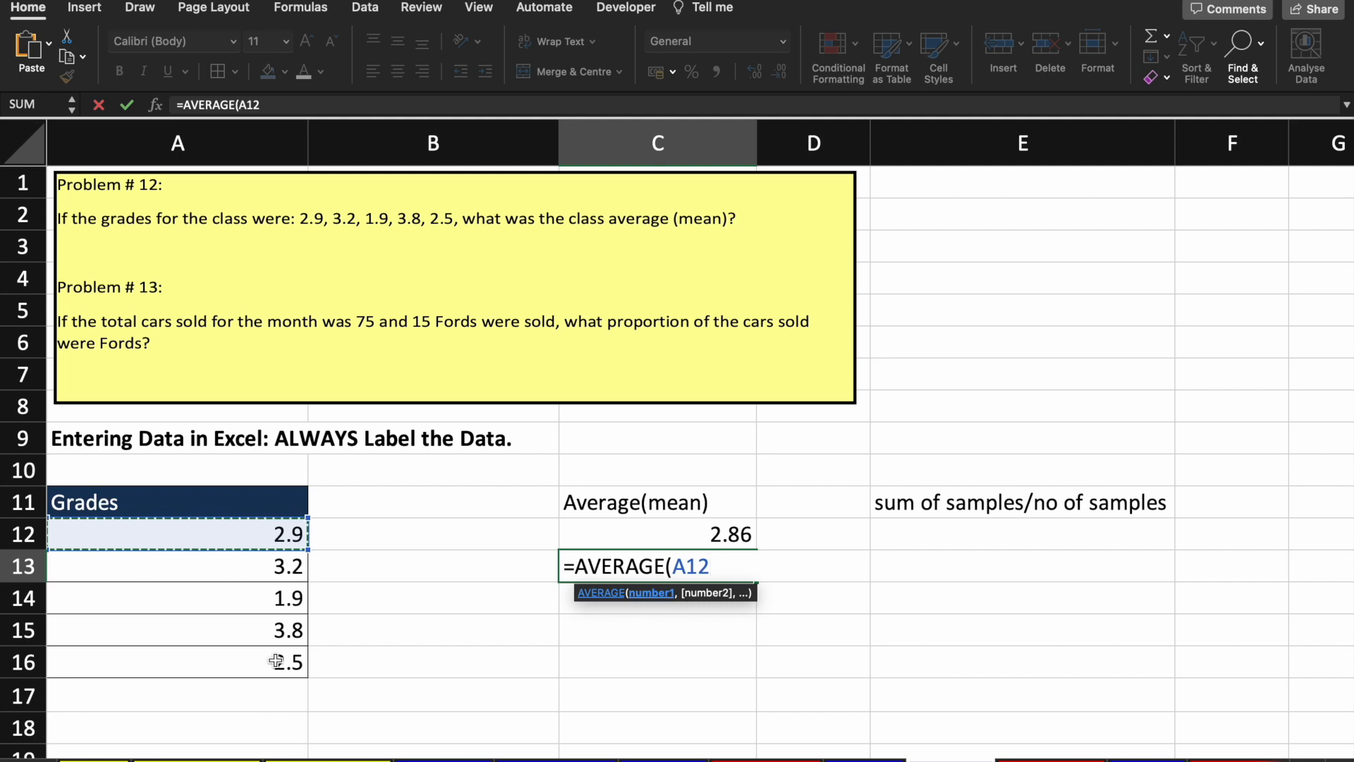
{"action": "key", "text": "shift+Down"}
{"action": "key", "text": "shift+Down"}
{"action": "key", "text": "shift+Down"}
{"action": "key", "text": "shift+Down"}
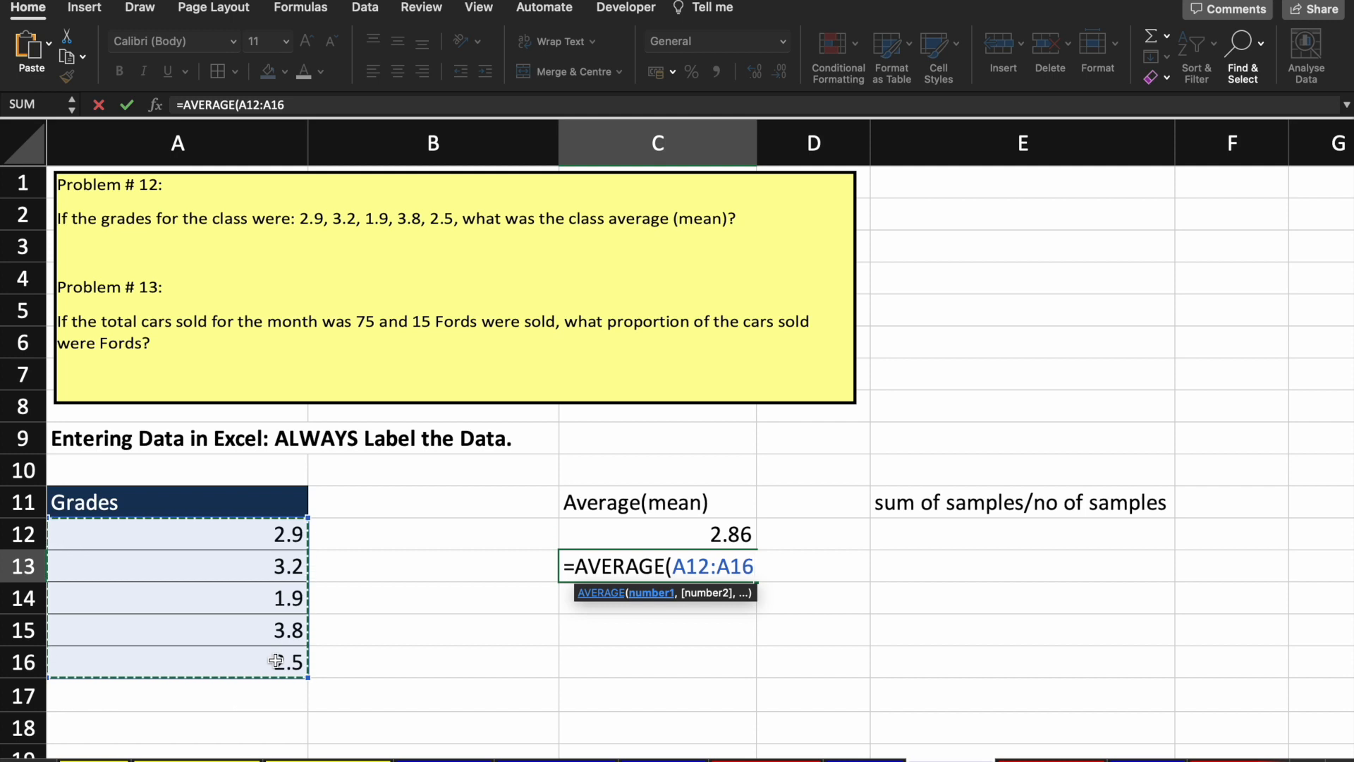
{"action": "type", "text": ")"}
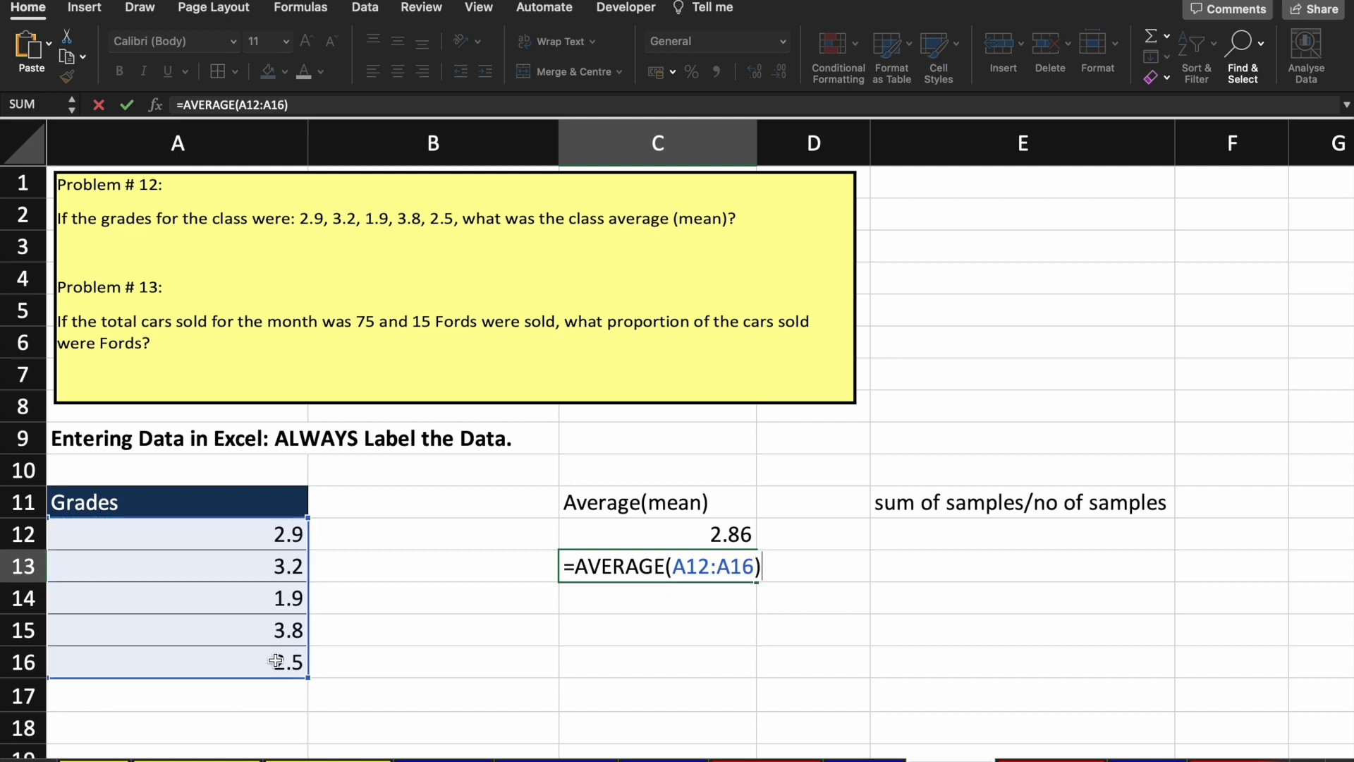
{"action": "key", "text": "Return"}
{"action": "key", "text": "Up"}
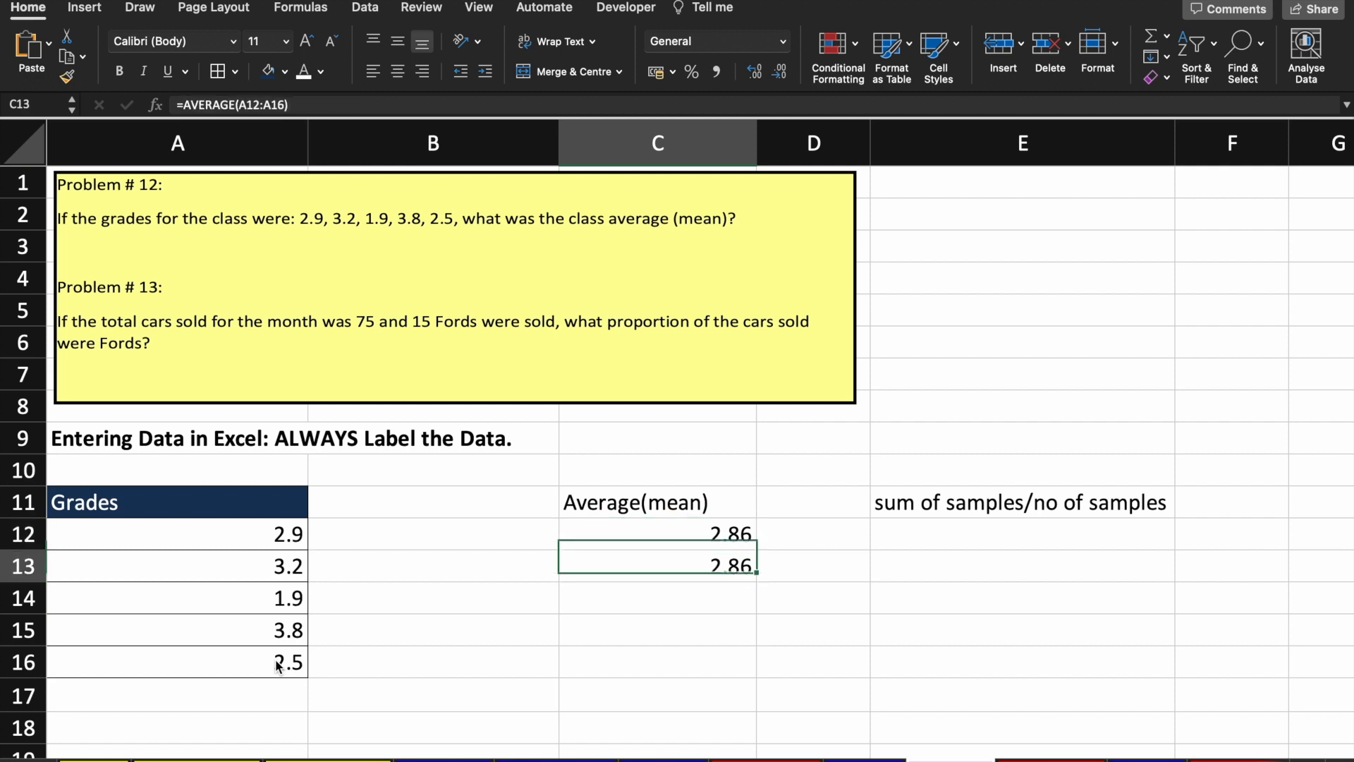
Step: Check the average formulas in C12 and C13, then clear both cells
{"action": "key", "text": "Up"}
{"action": "key", "text": "Down"}
{"action": "key", "text": "Up"}
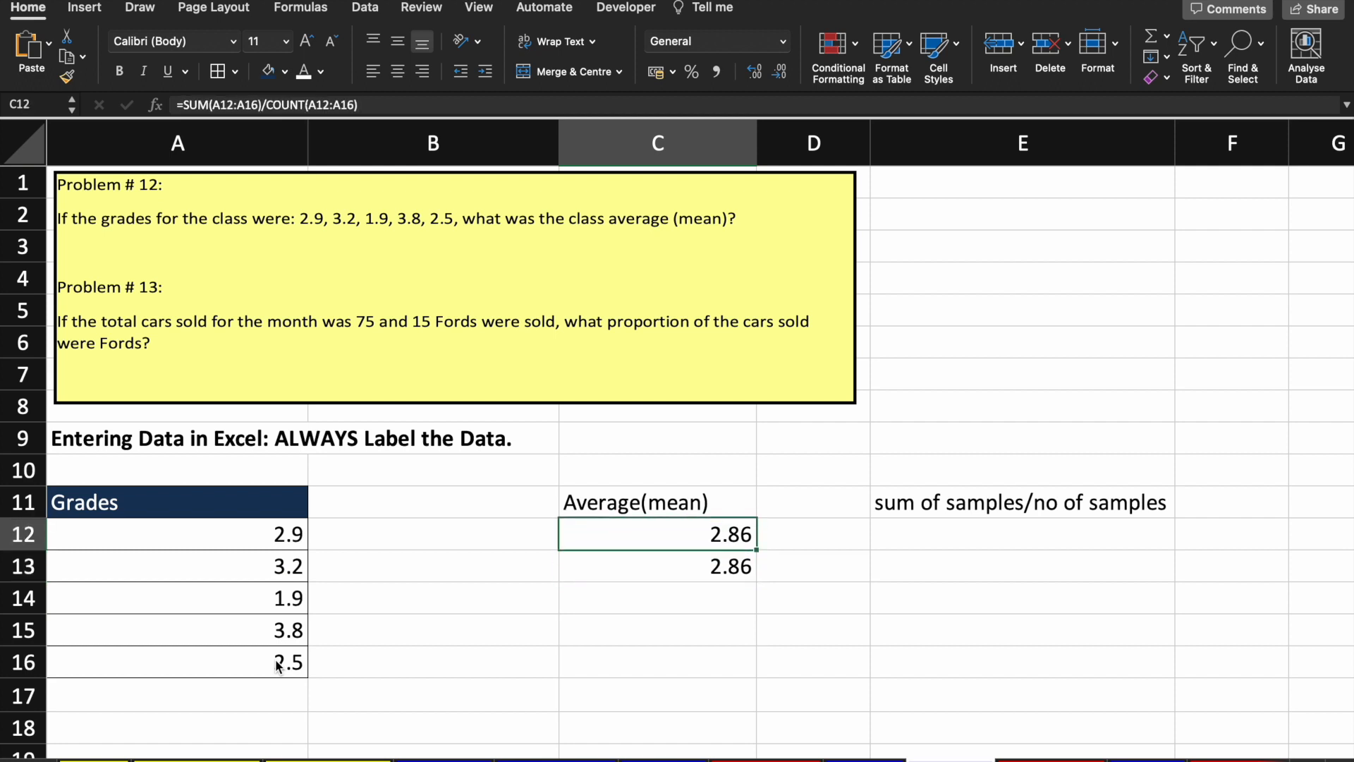
{"action": "key", "text": "F2"}
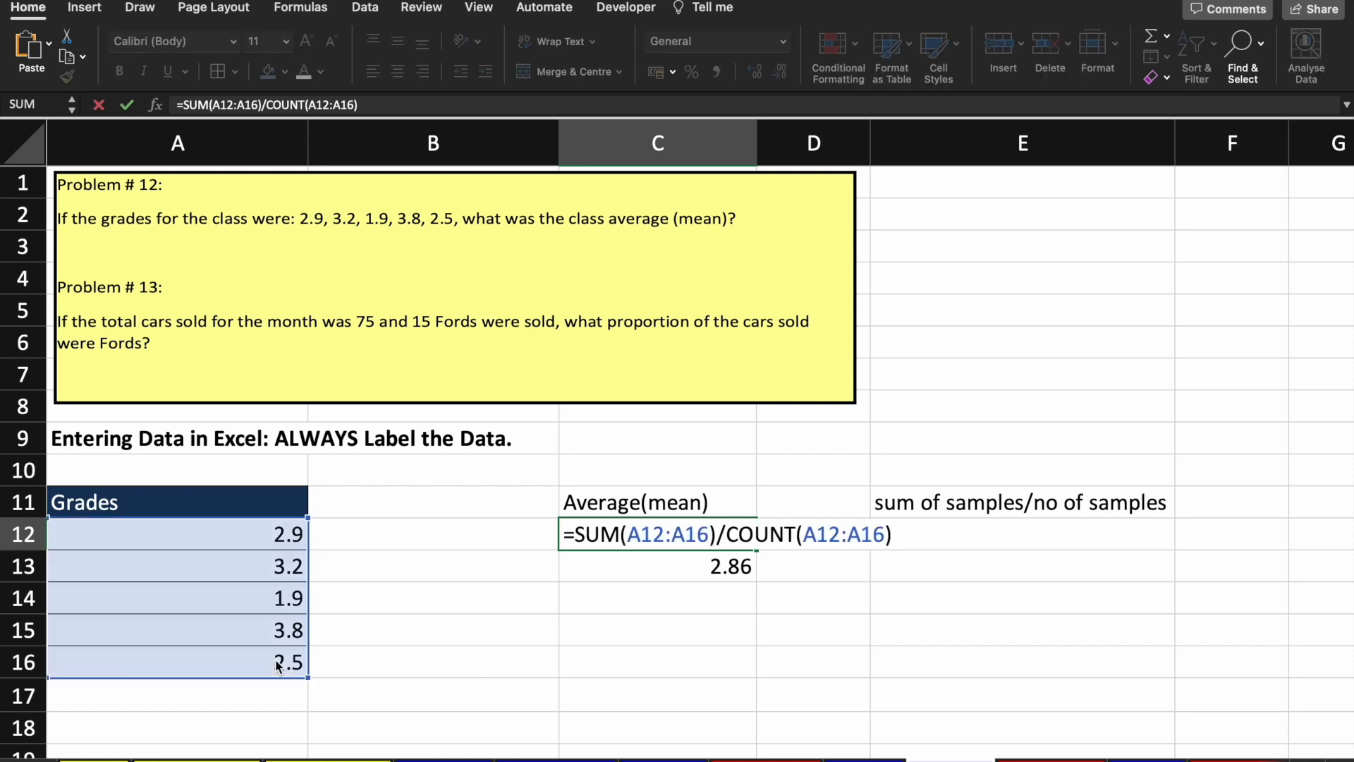
{"action": "key", "text": "Return"}
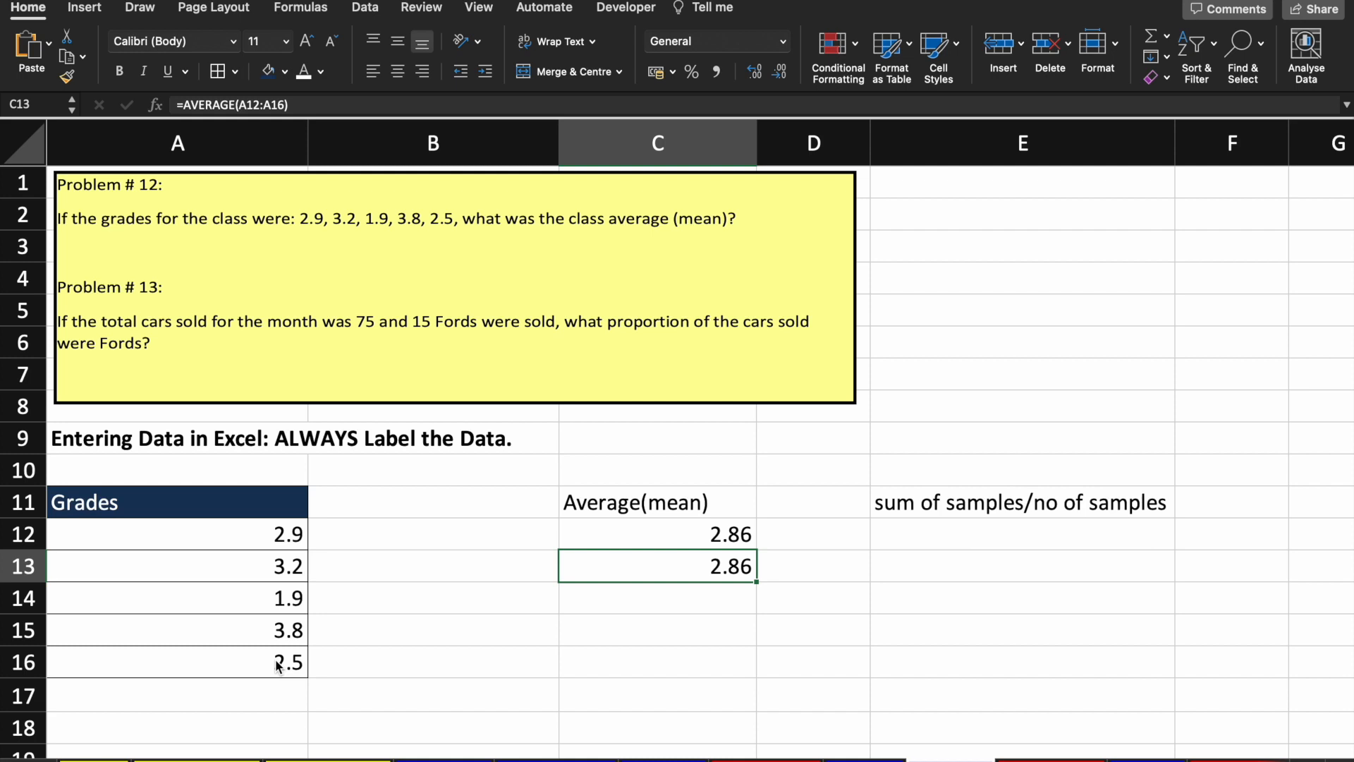
{"action": "key", "text": "F2"}
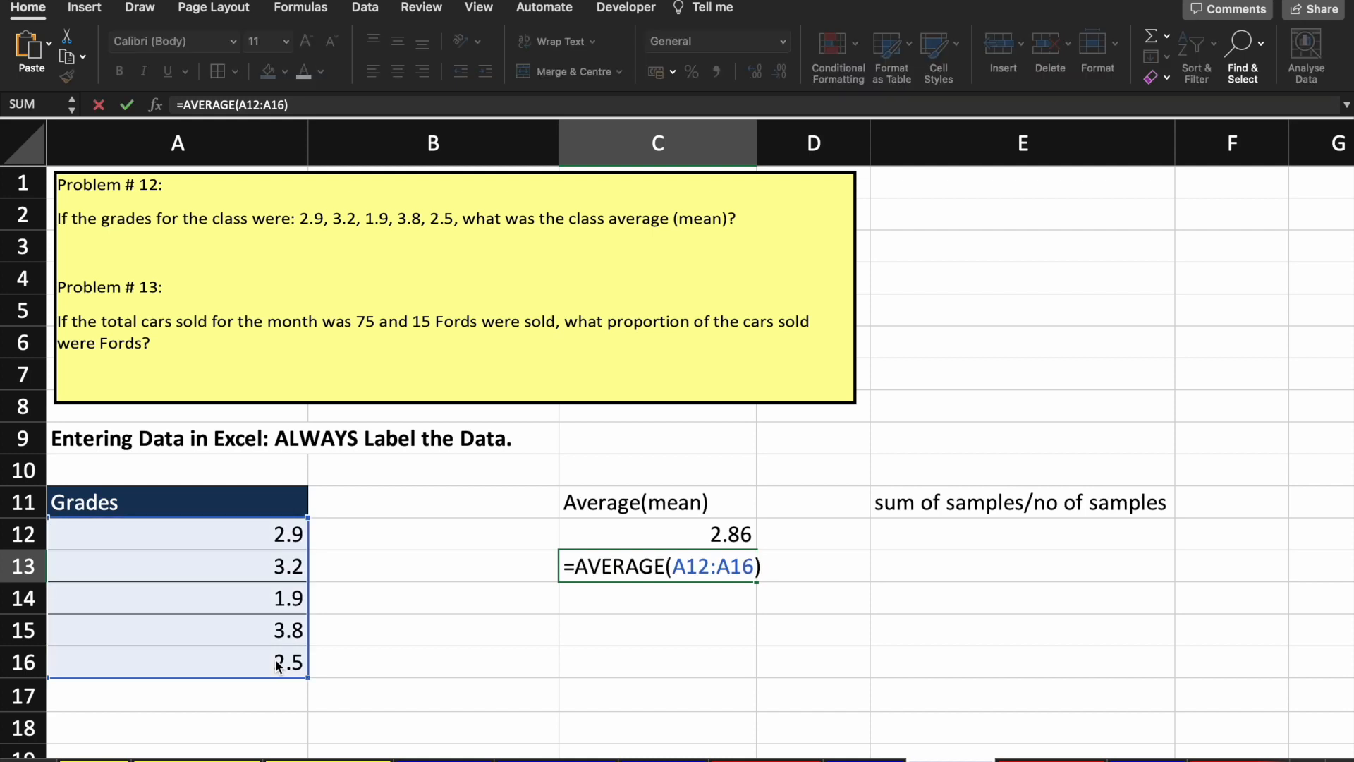
{"action": "key", "text": "Return"}
{"action": "key", "text": "Up"}
{"action": "key", "text": "Up"}
{"action": "key", "text": "Up"}
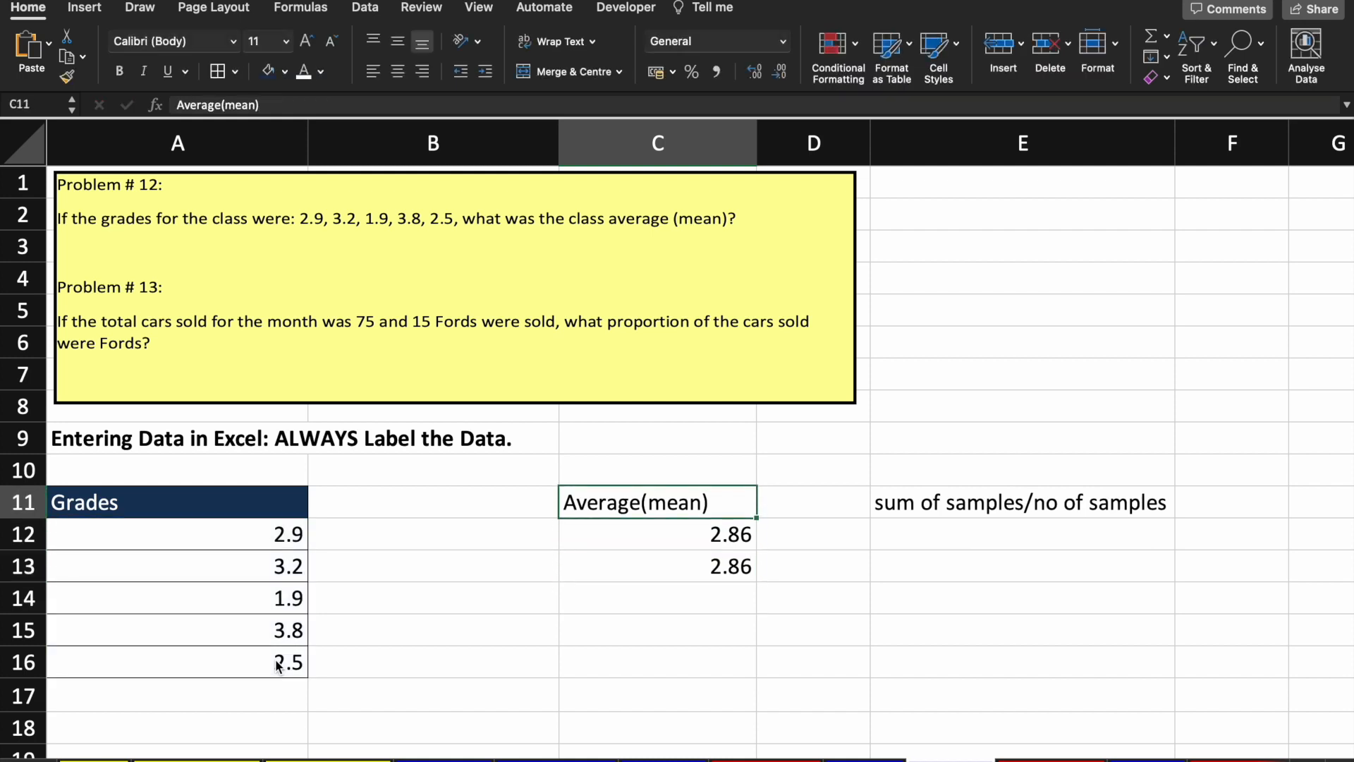
{"action": "key", "text": "Down"}
{"action": "key", "text": "Down"}
{"action": "key", "text": "Up"}
{"action": "key", "text": "Down"}
{"action": "key", "text": "Delete"}
{"action": "key", "text": "Up"}
{"action": "key", "text": "Delete"}
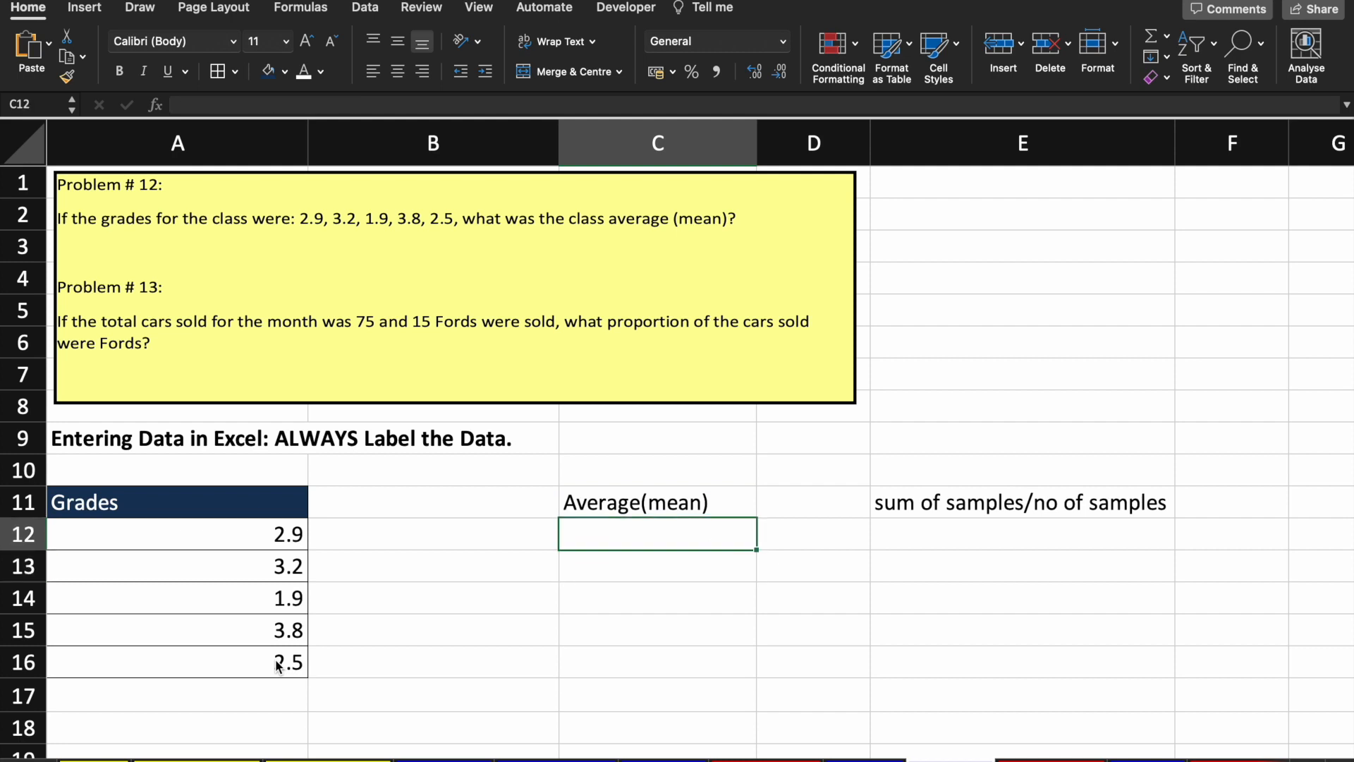
Step: Enter =AVERAGE(A12:A16) in C12, showing 2.86
{"action": "type", "text": "=AVERAGE("}
{"action": "key", "text": "Left"}
{"action": "key", "text": "Left"}
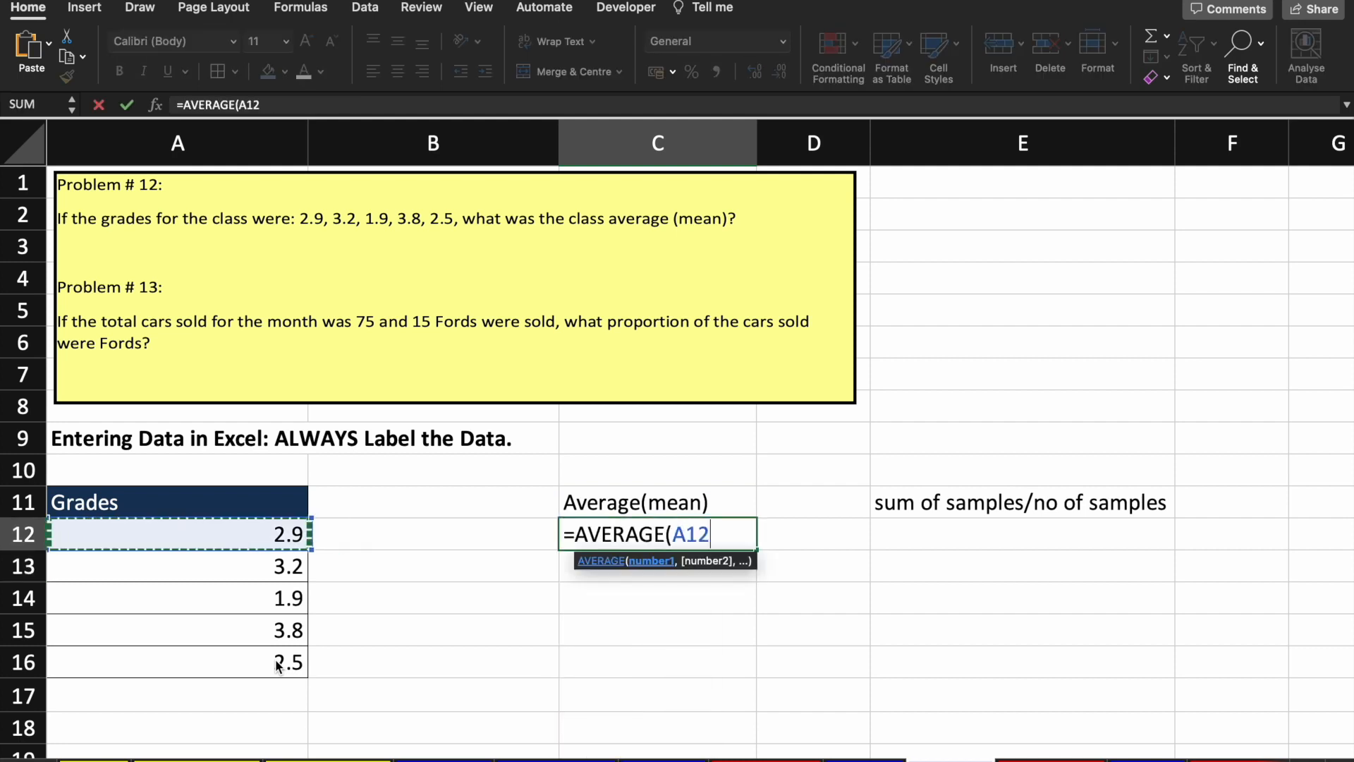
{"action": "key", "text": "shift+Down"}
{"action": "key", "text": "shift+Down"}
{"action": "key", "text": "shift+Down"}
{"action": "key", "text": "shift+Down"}
{"action": "type", "text": ")"}
{"action": "key", "text": "Return"}
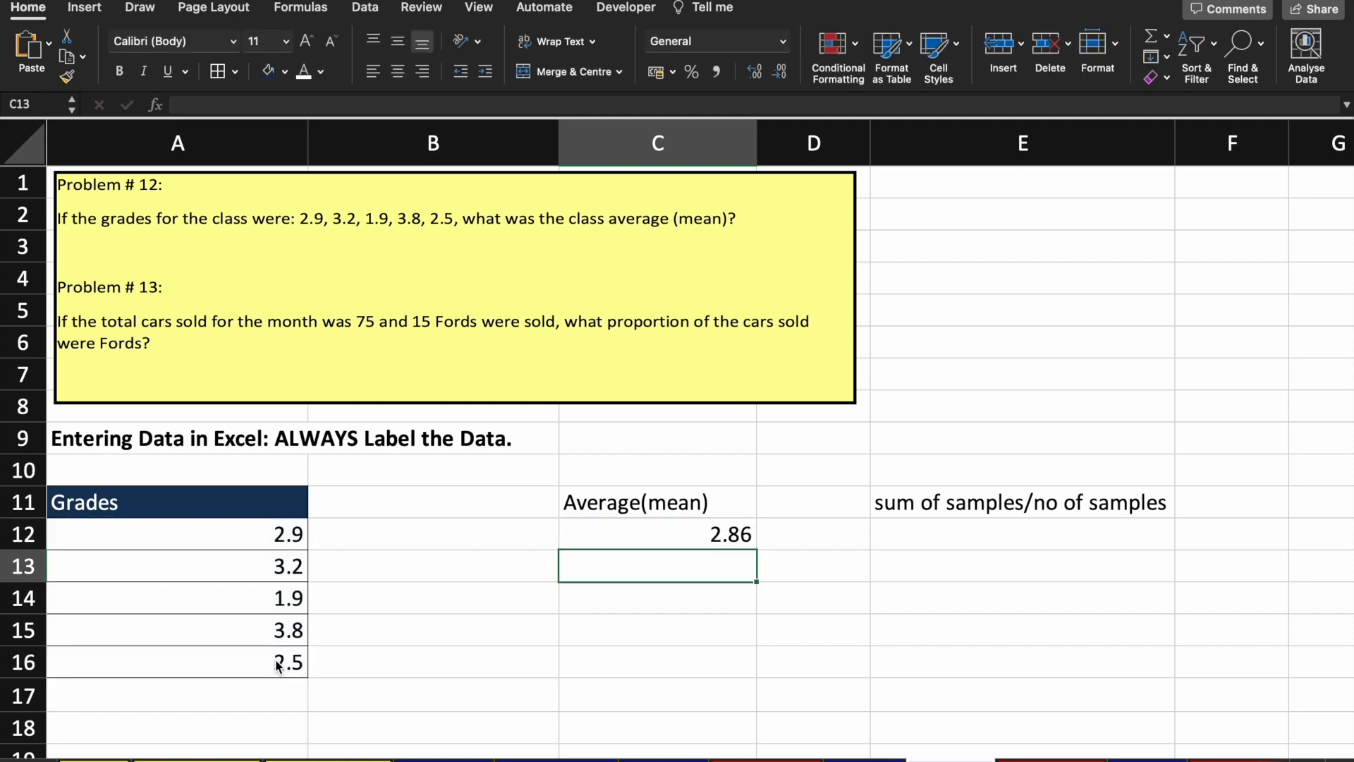
{"action": "key", "text": "Up"}
{"action": "key", "text": "Up"}
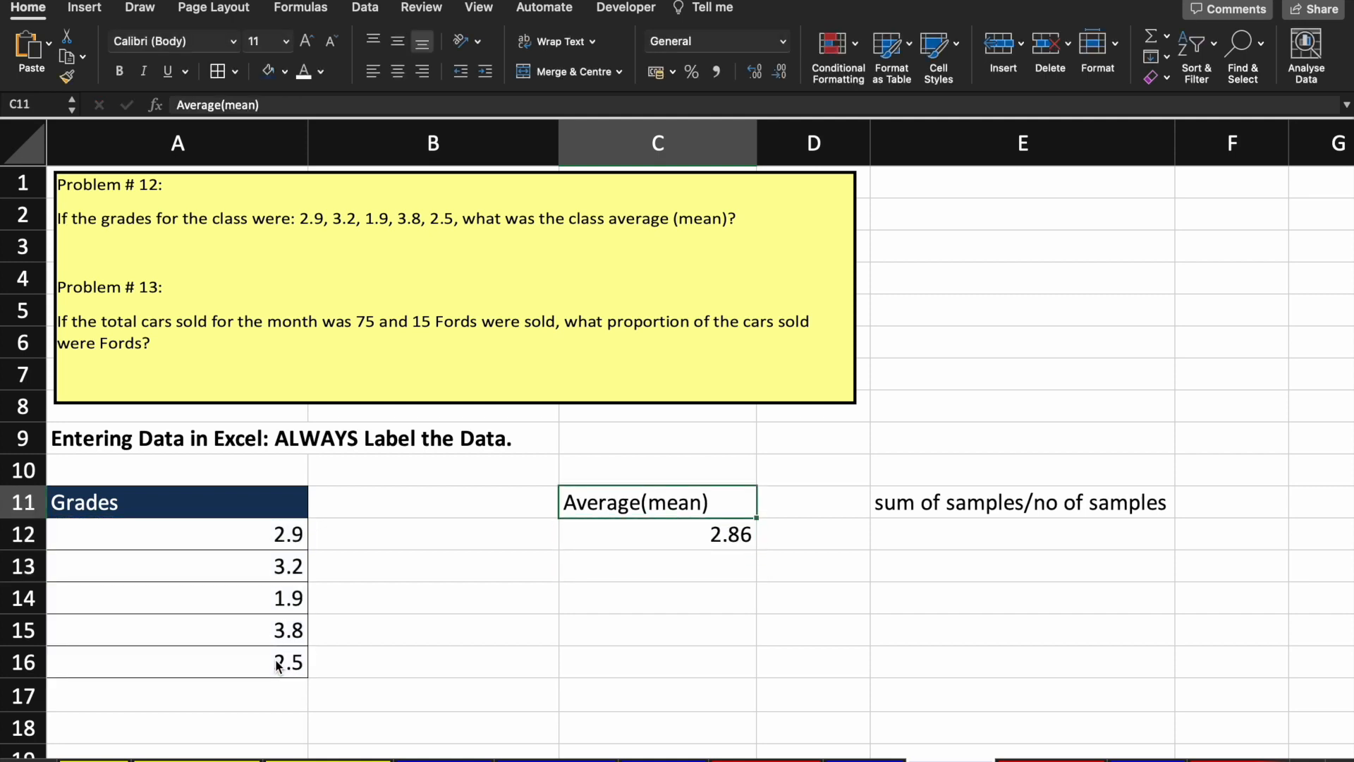
Step: Copy the Grades heading's dark style onto the Average(mean) heading in C11 with Format Painter
{"action": "left_click", "coordinate": [146, 500]}
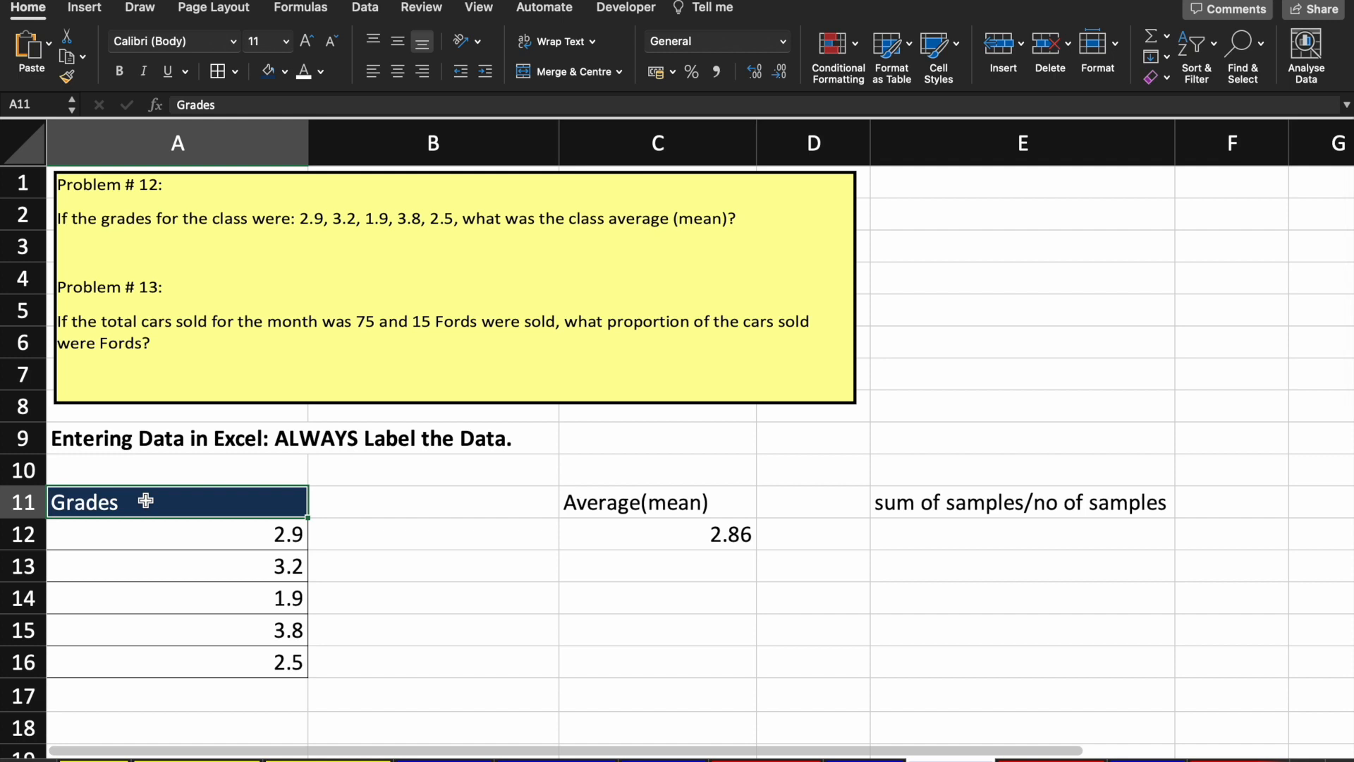
{"action": "left_click", "coordinate": [638, 505]}
{"action": "left_click", "coordinate": [218, 497]}
{"action": "right_click", "coordinate": [197, 502]}
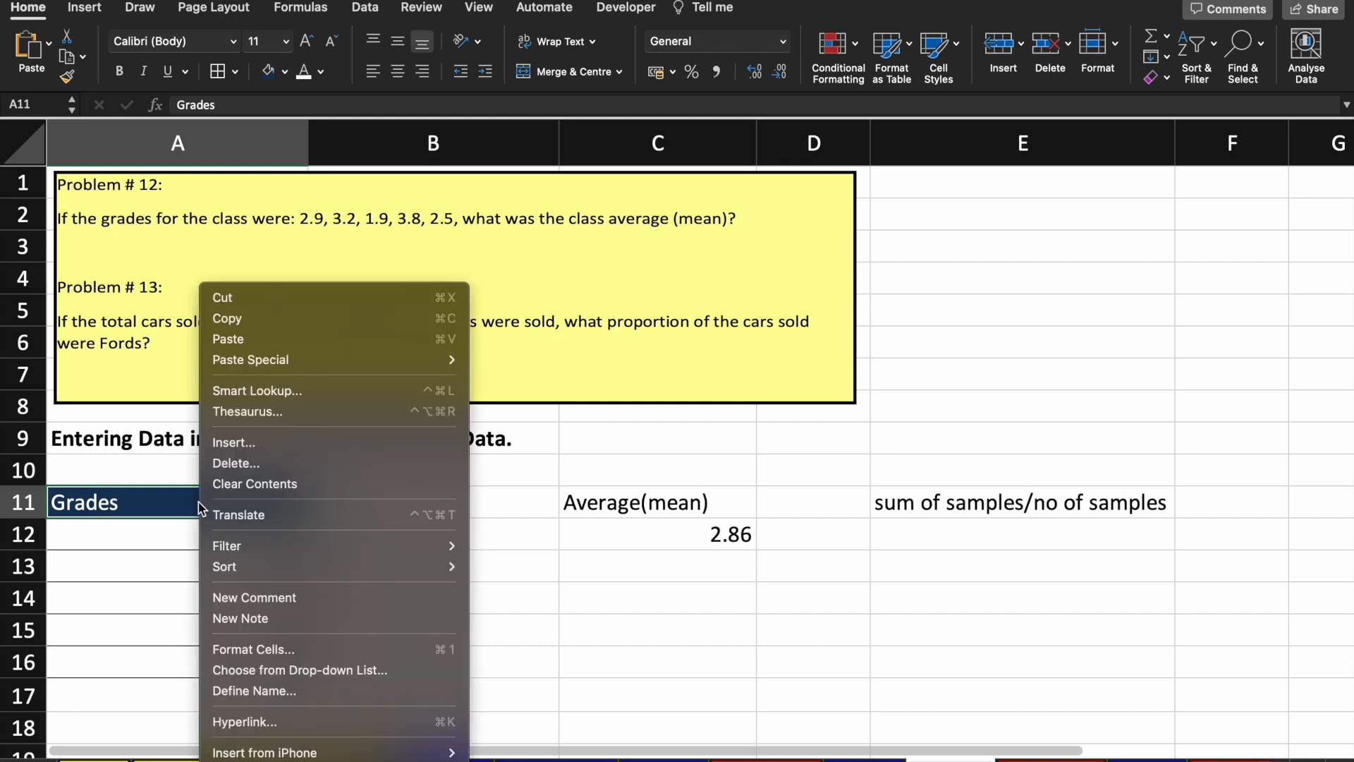
{"action": "left_click", "coordinate": [174, 498]}
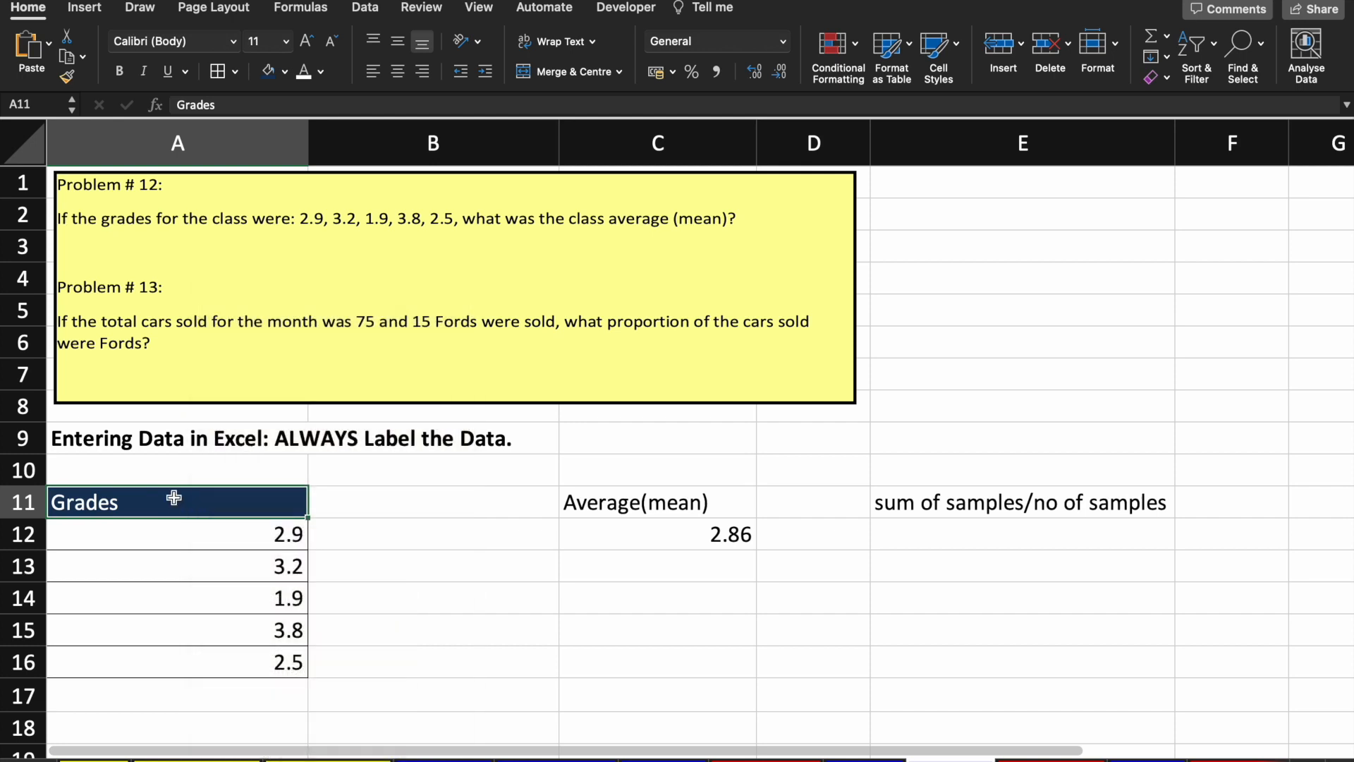
{"action": "left_click", "coordinate": [69, 79]}
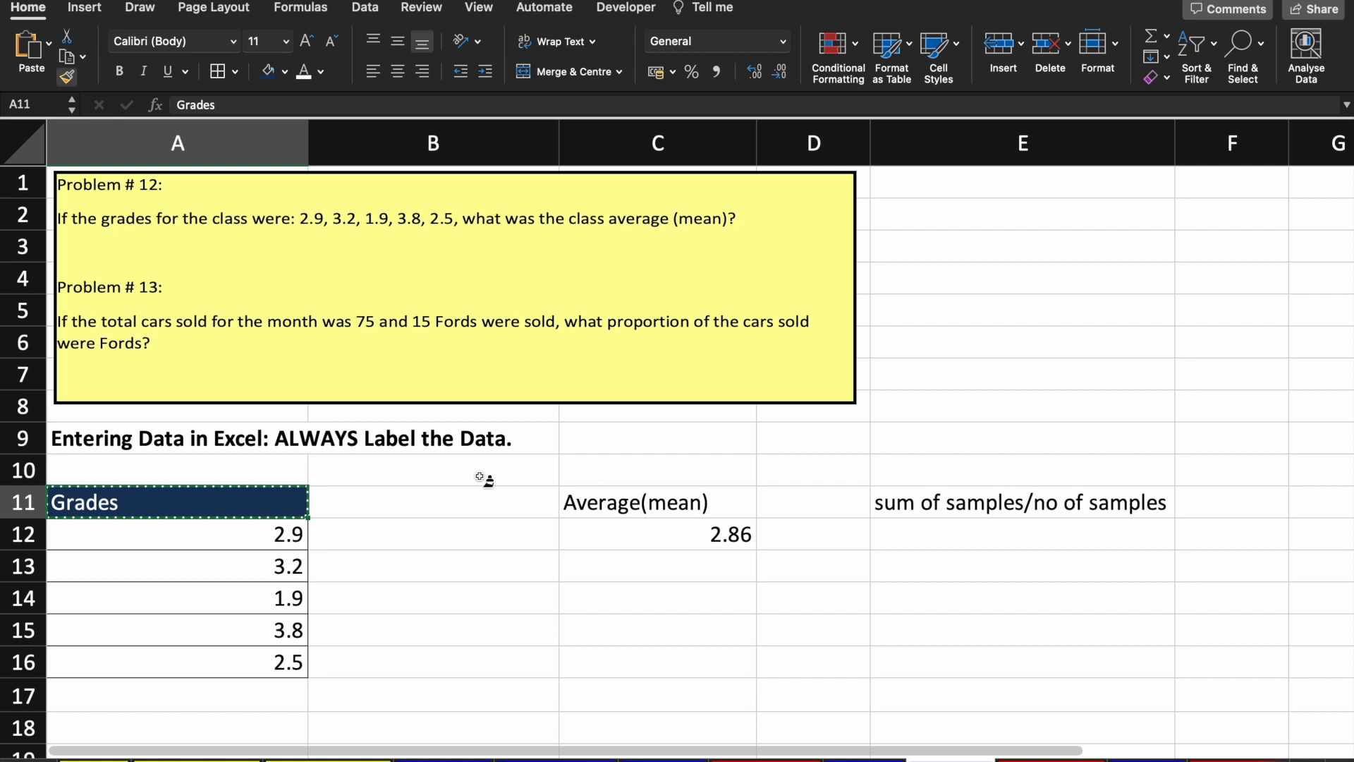
{"action": "left_click", "coordinate": [605, 503]}
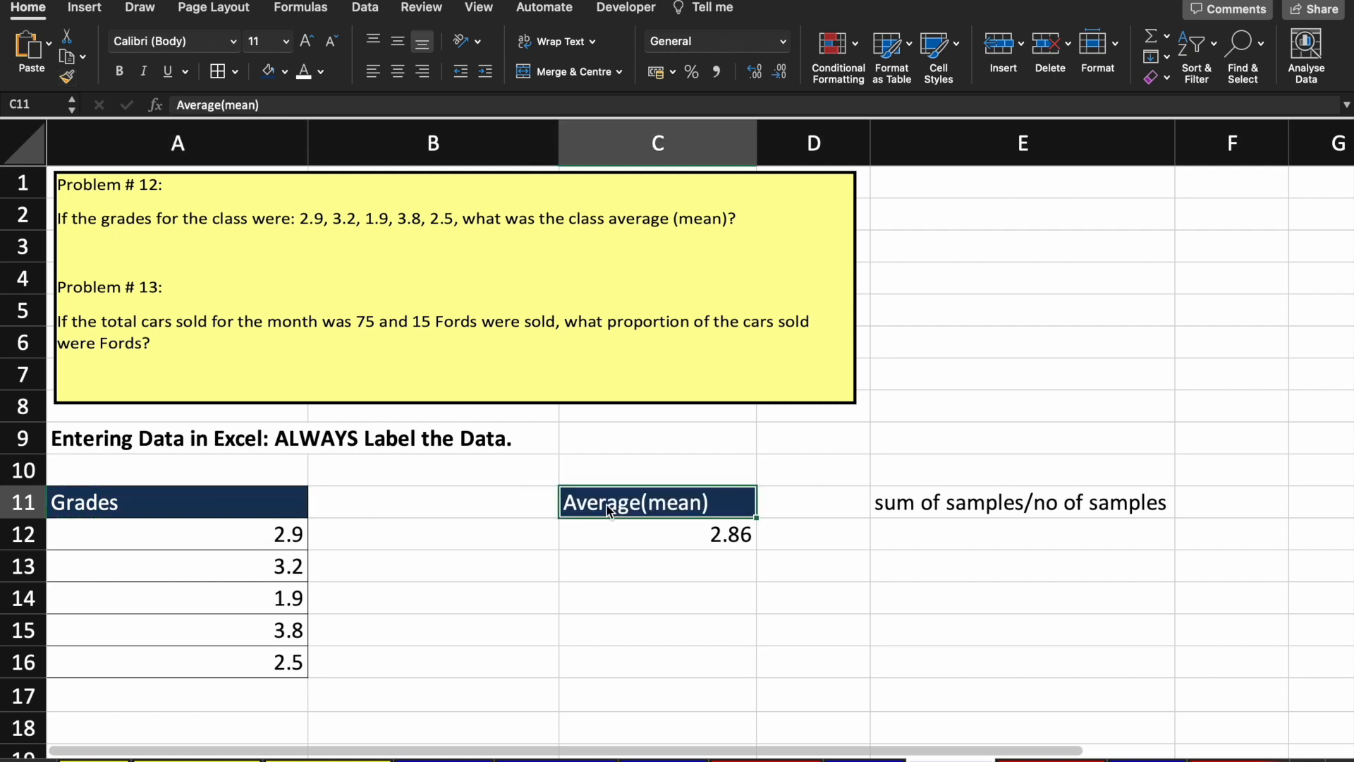
{"action": "left_click", "coordinate": [159, 497]}
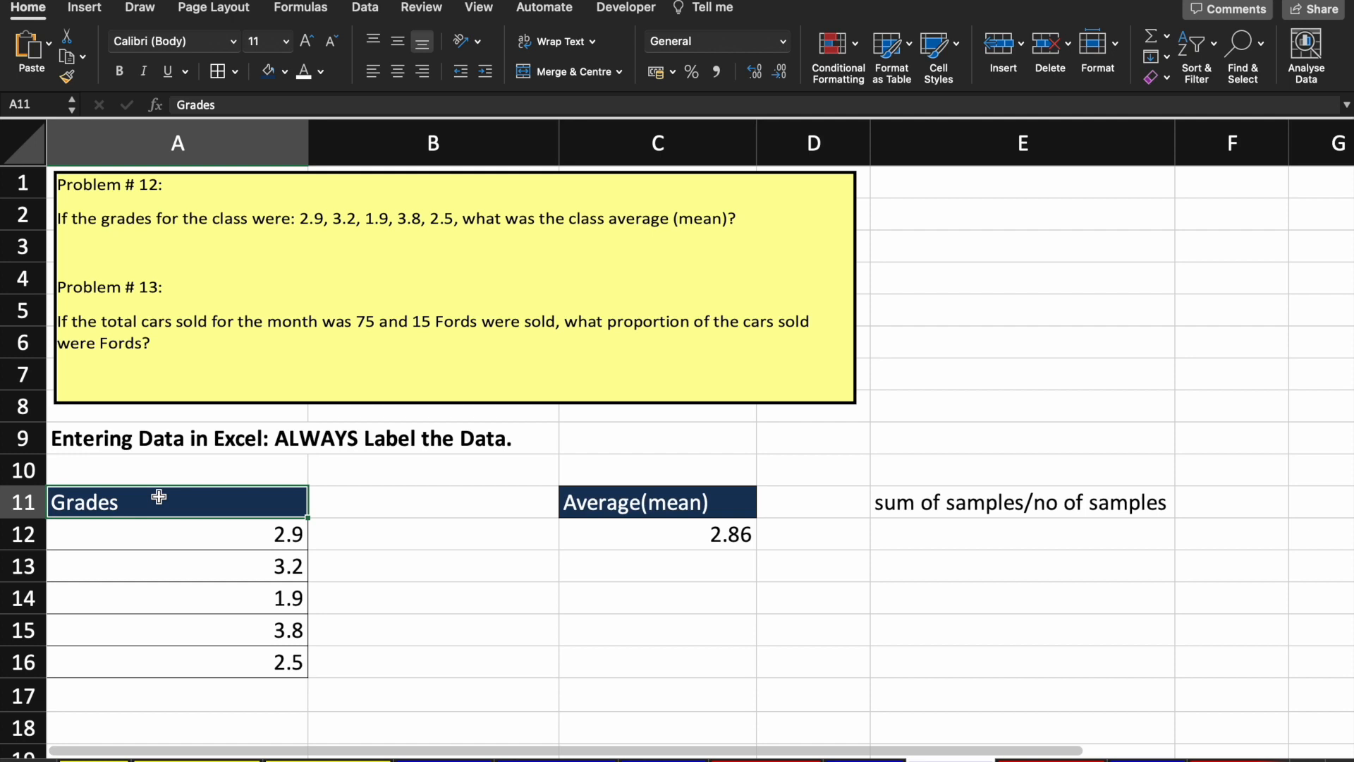
{"action": "left_click", "coordinate": [653, 505]}
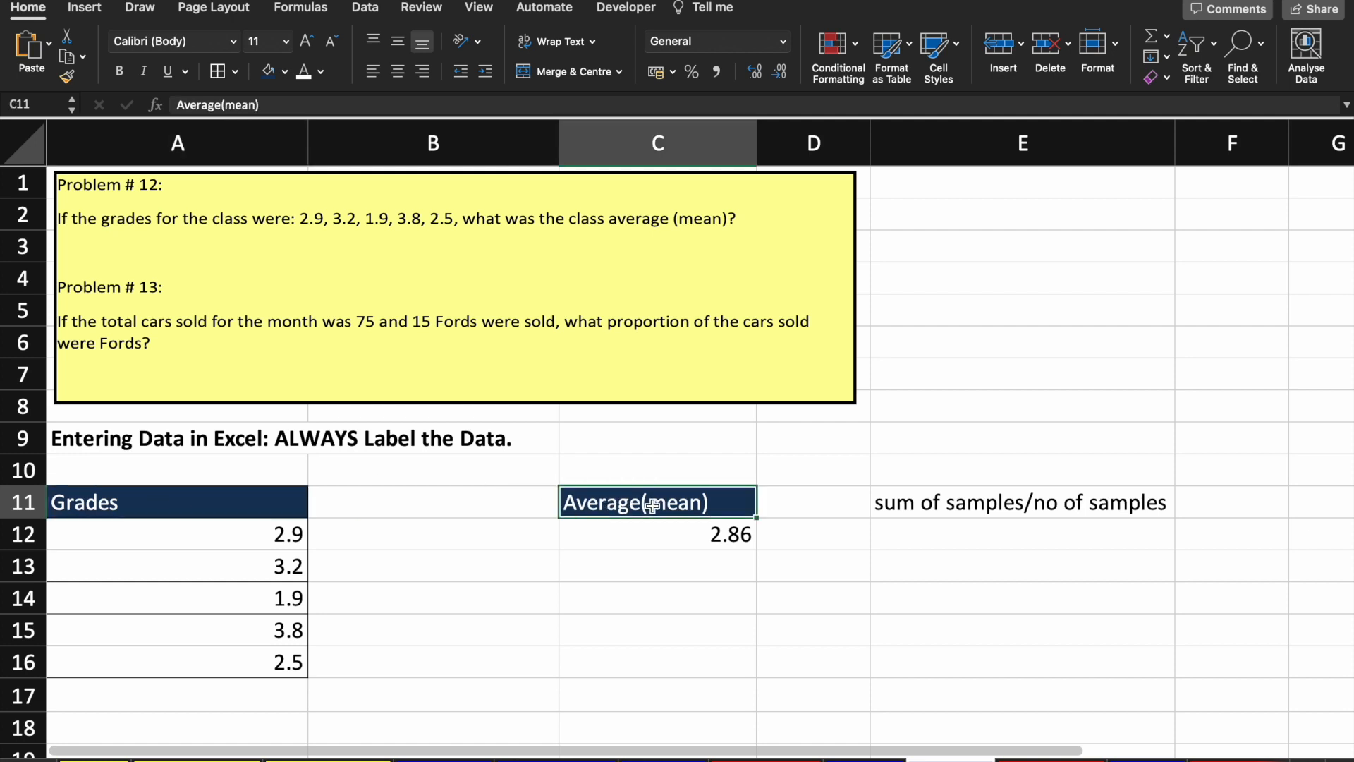
Step: Give the 2.86 result in C12 all borders and a light green fill
{"action": "key", "text": "Down"}
{"action": "left_click", "coordinate": [235, 72]}
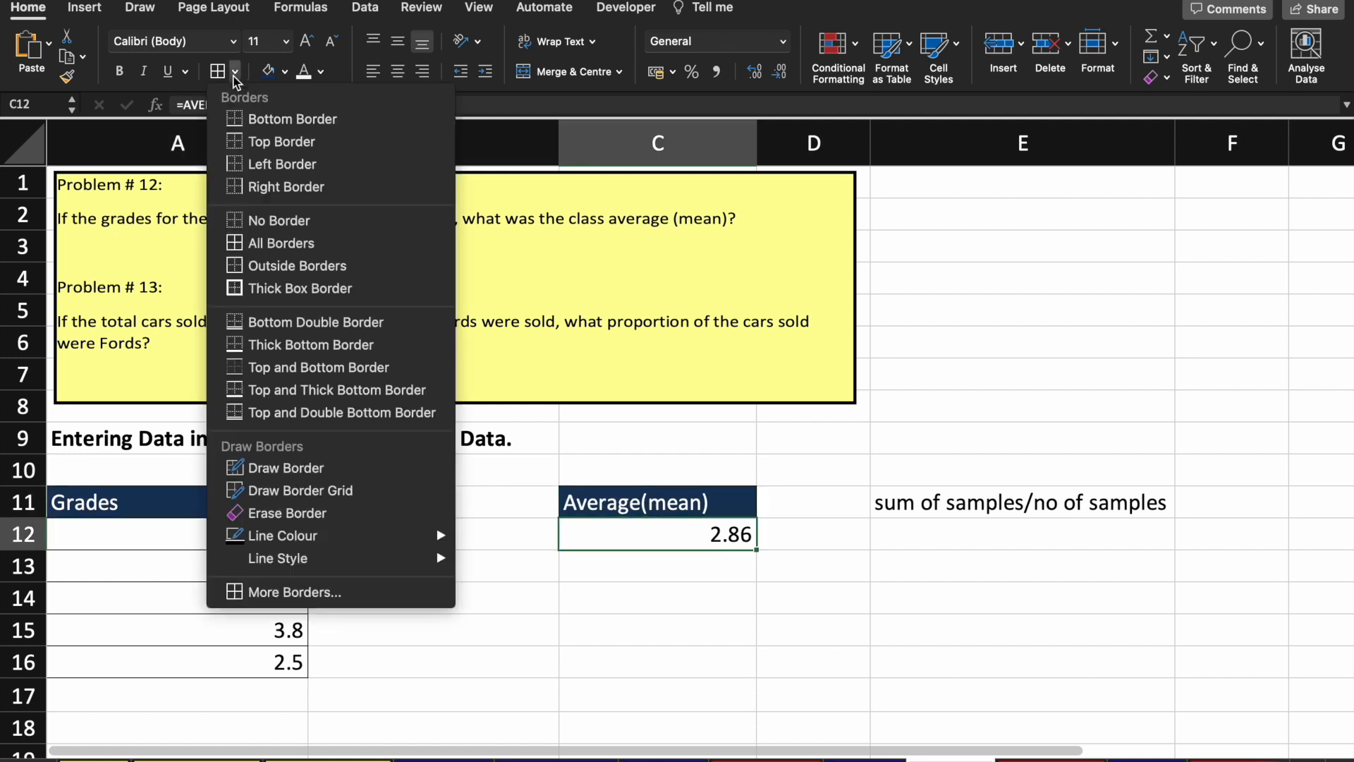
{"action": "left_click", "coordinate": [285, 241]}
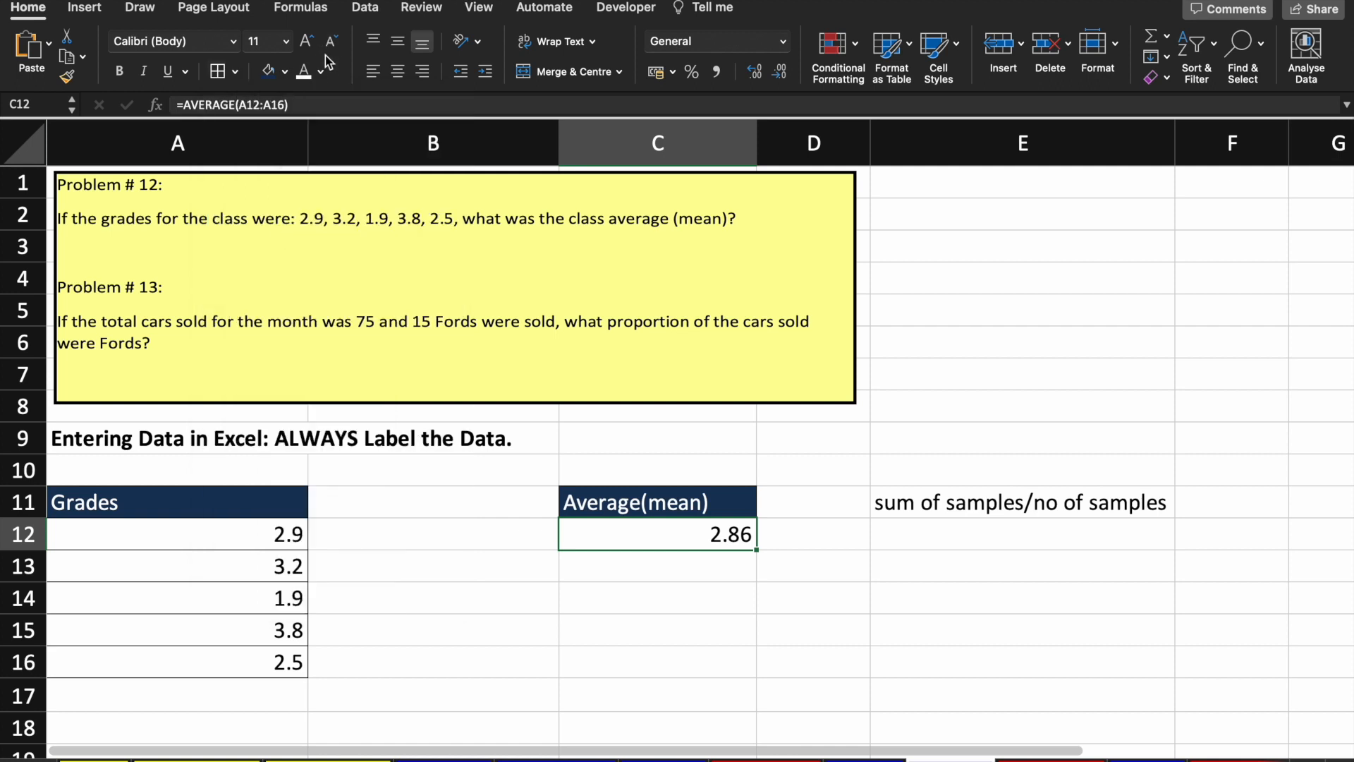
{"action": "left_click", "coordinate": [285, 71]}
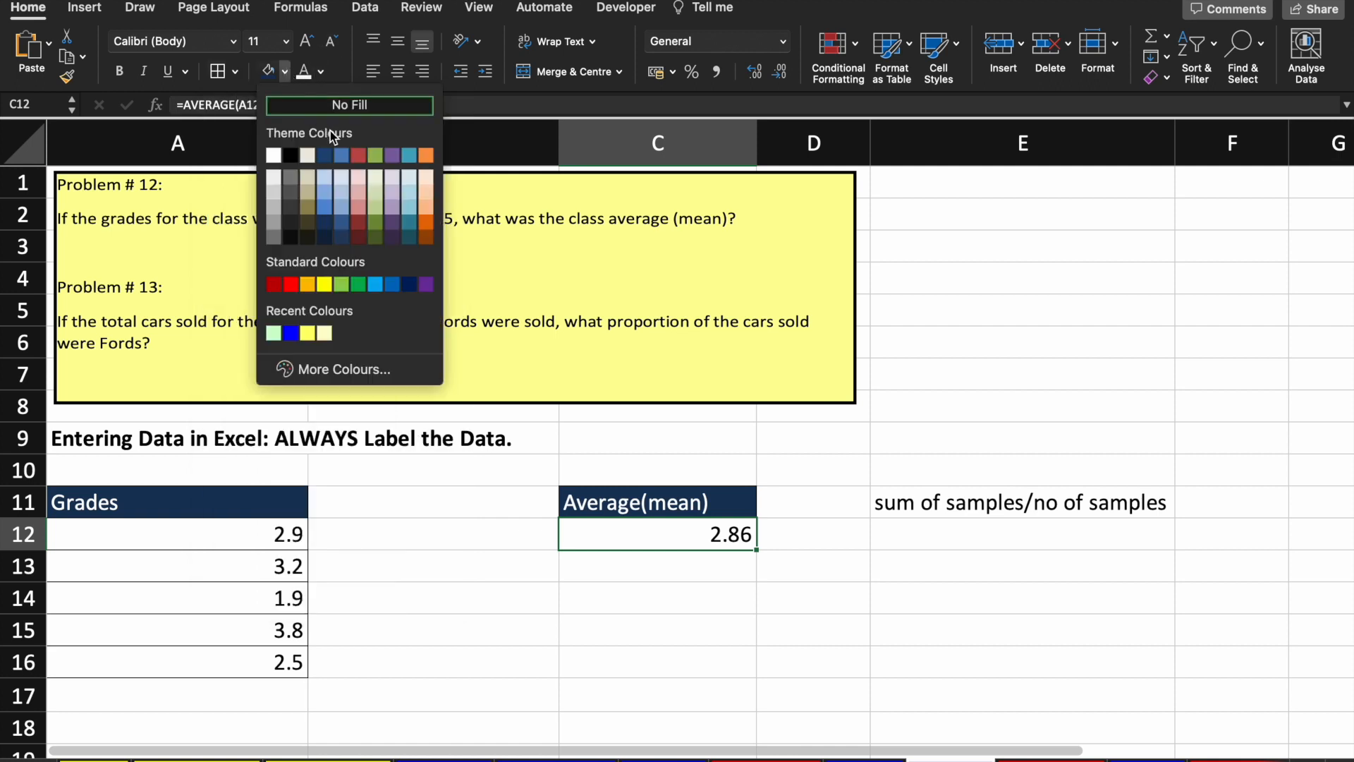
{"action": "left_click", "coordinate": [377, 192]}
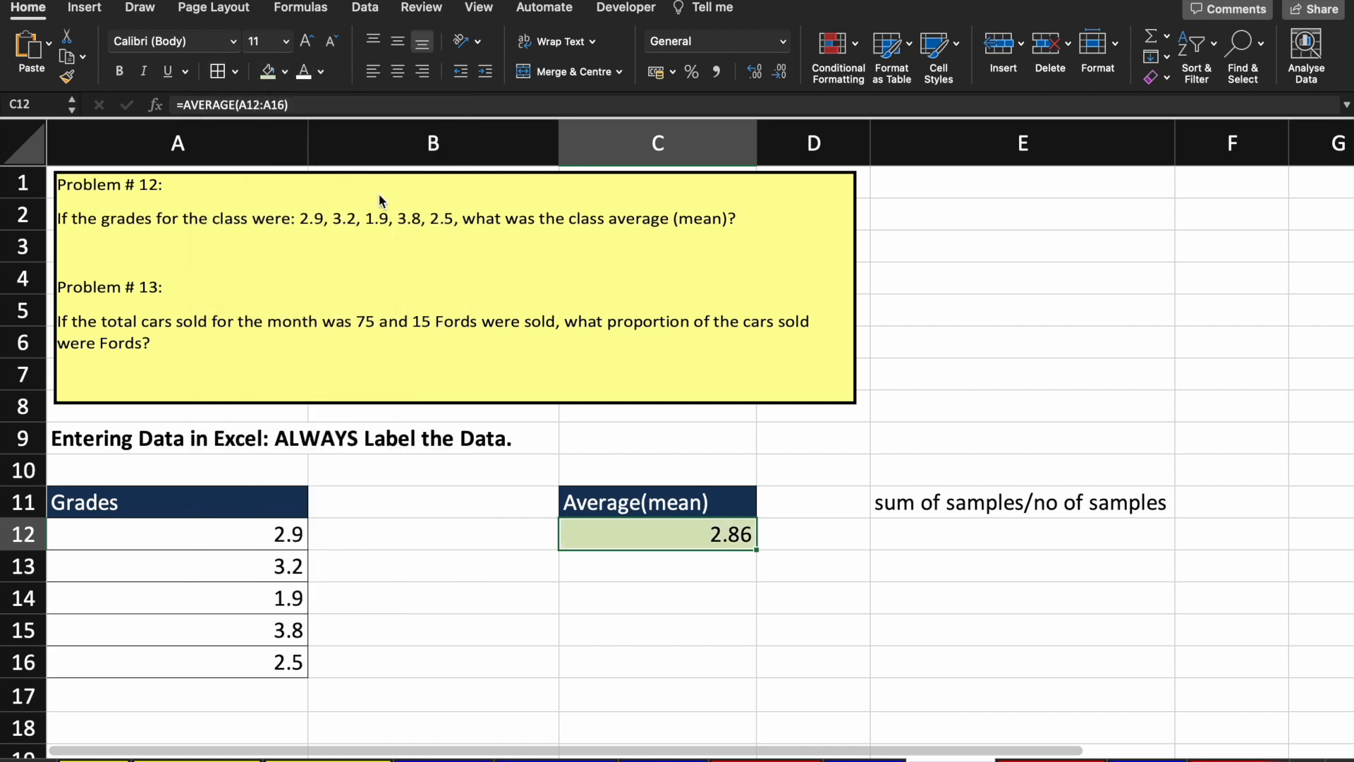
{"action": "left_click", "coordinate": [599, 593]}
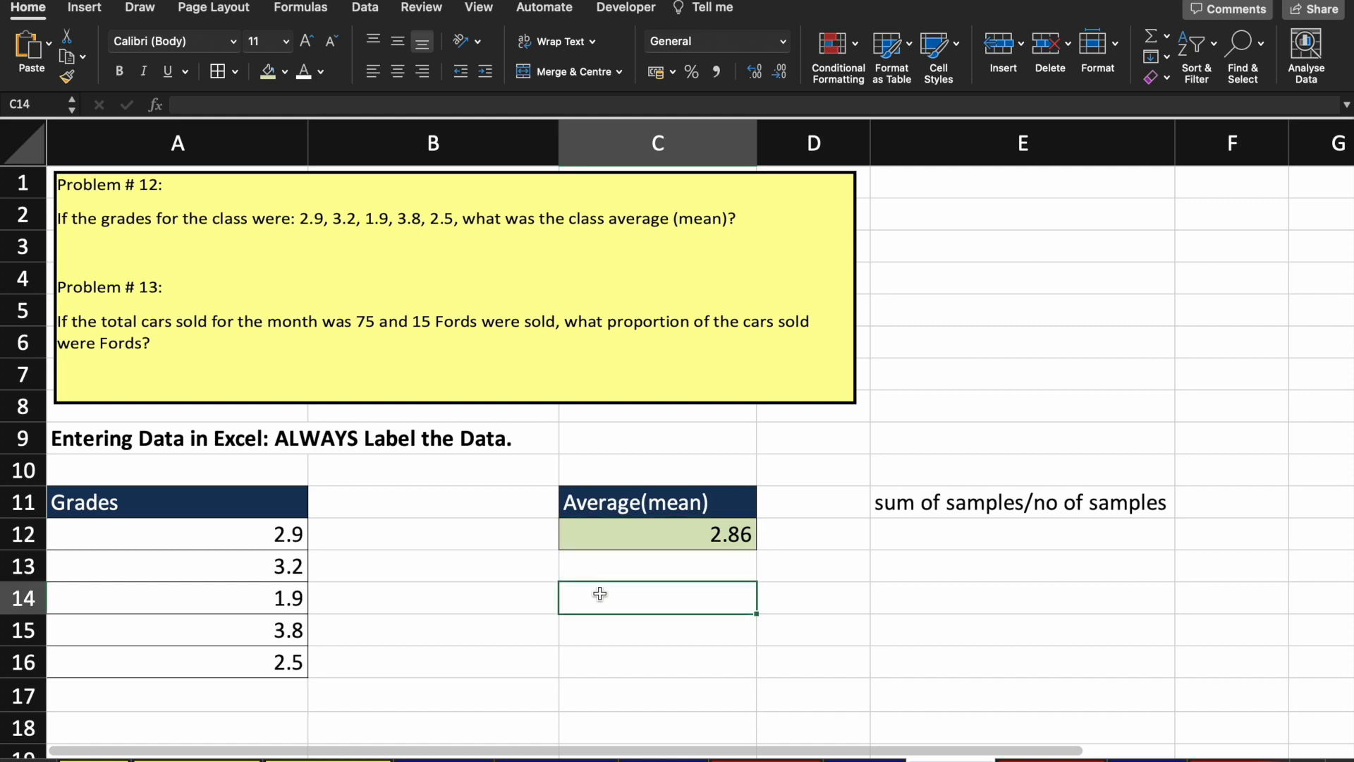
{"action": "left_click", "coordinate": [667, 540]}
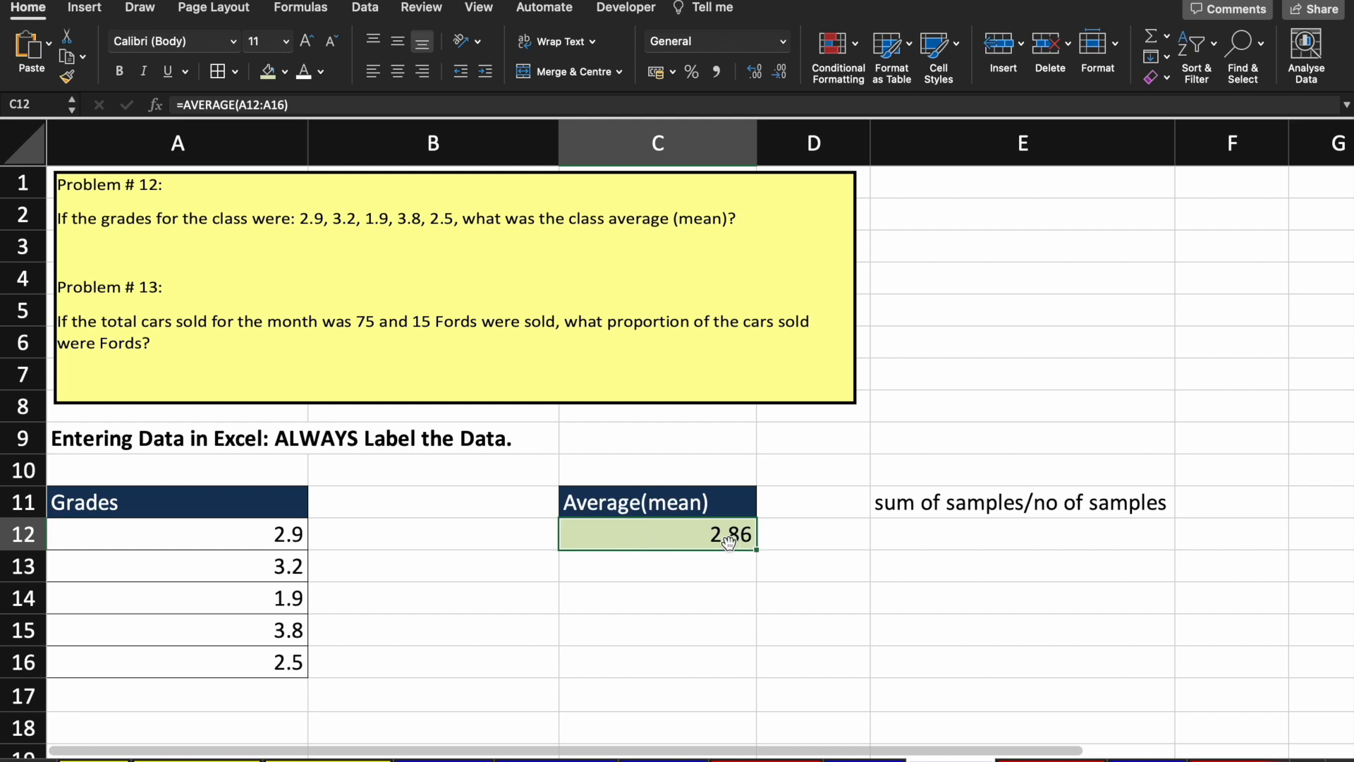
{"action": "left_click", "coordinate": [229, 533]}
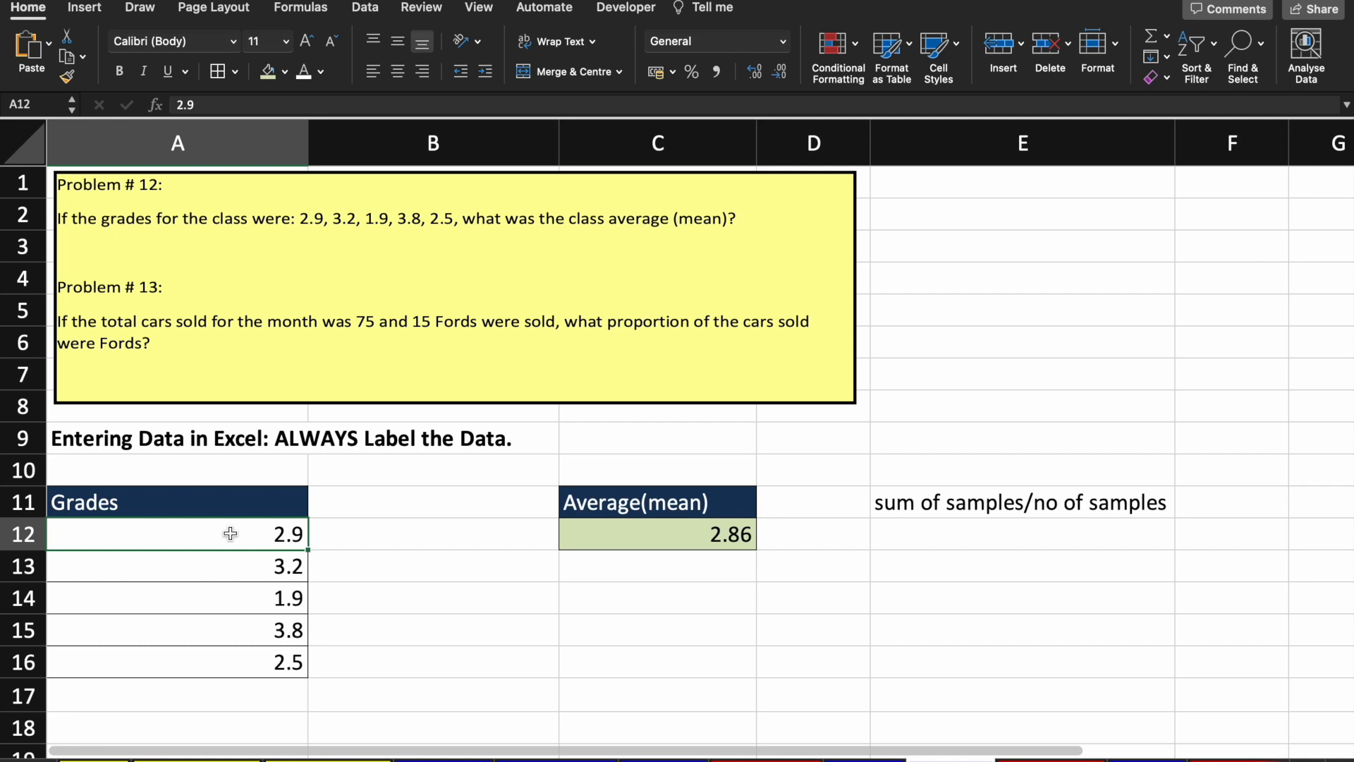
{"action": "key", "text": "Right"}
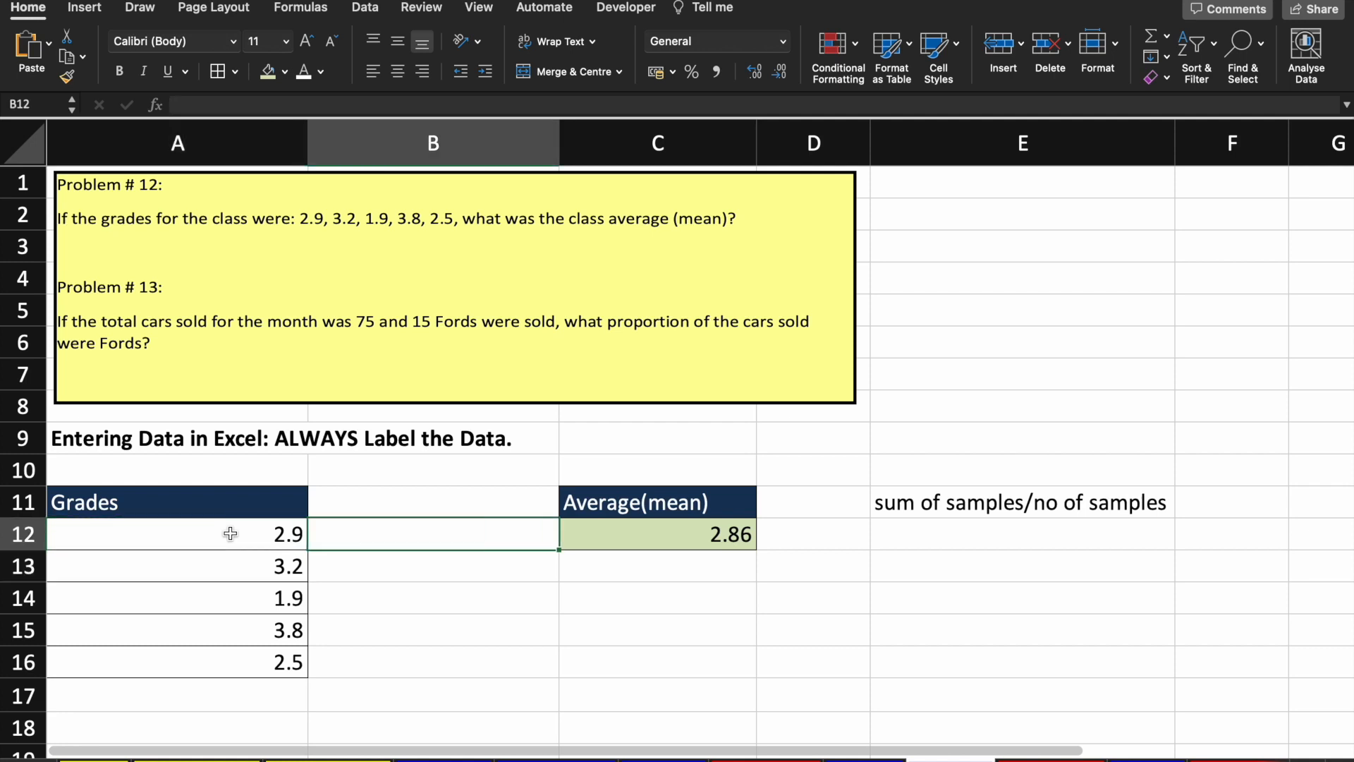
Step: Enter =AVERAGE(2.9,3.2,1.9,3.8,2.5) in E4, giving 2.86, then select the grades A12:A16
{"action": "left_click", "coordinate": [1050, 280]}
{"action": "type", "text": "="}
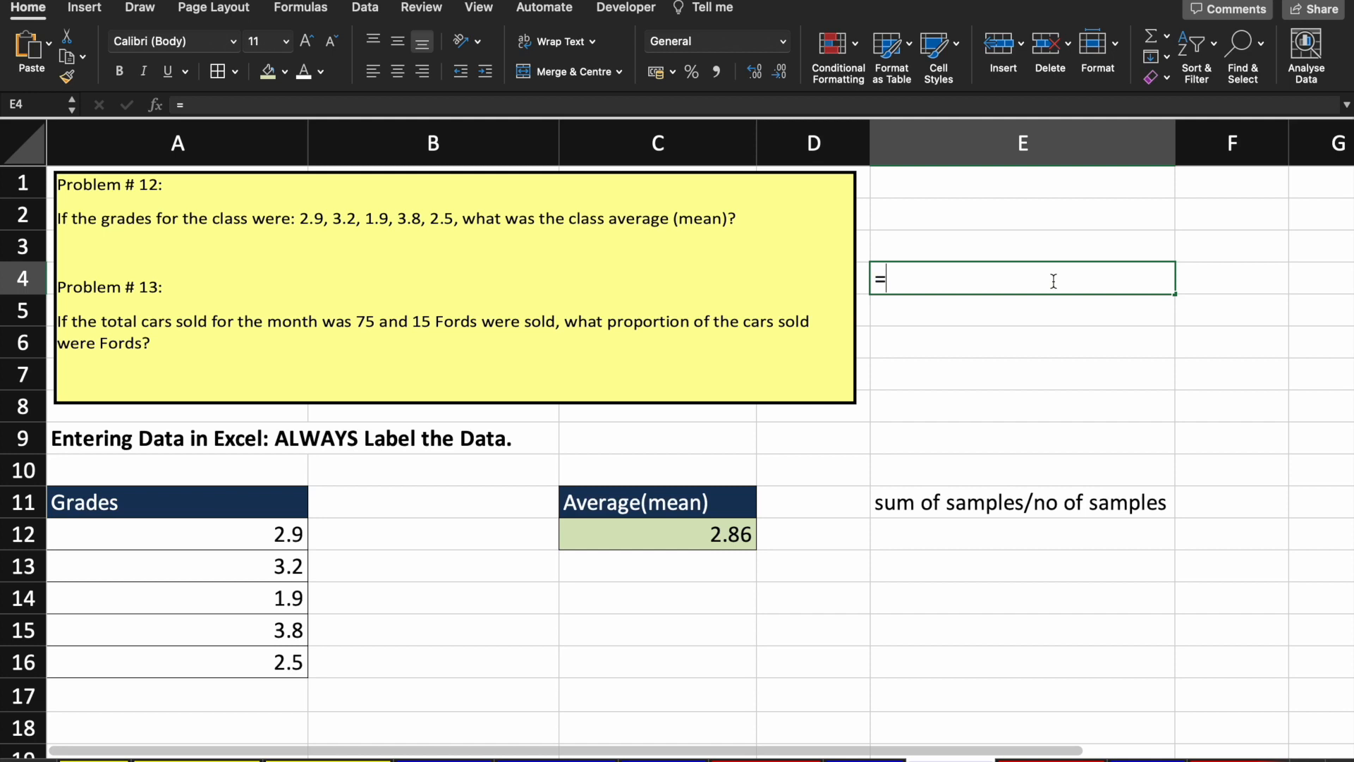
{"action": "type", "text": "AVERAGE(2."}
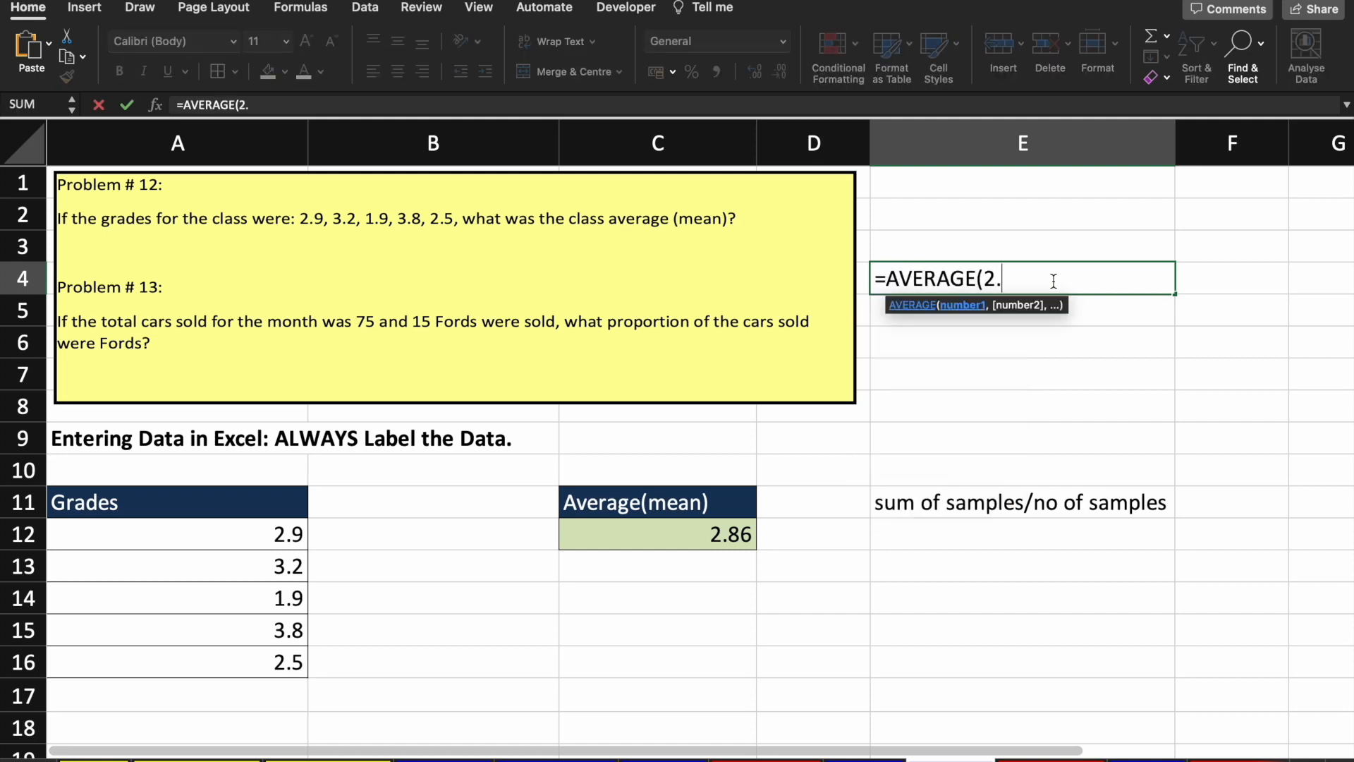
{"action": "type", "text": "9,"}
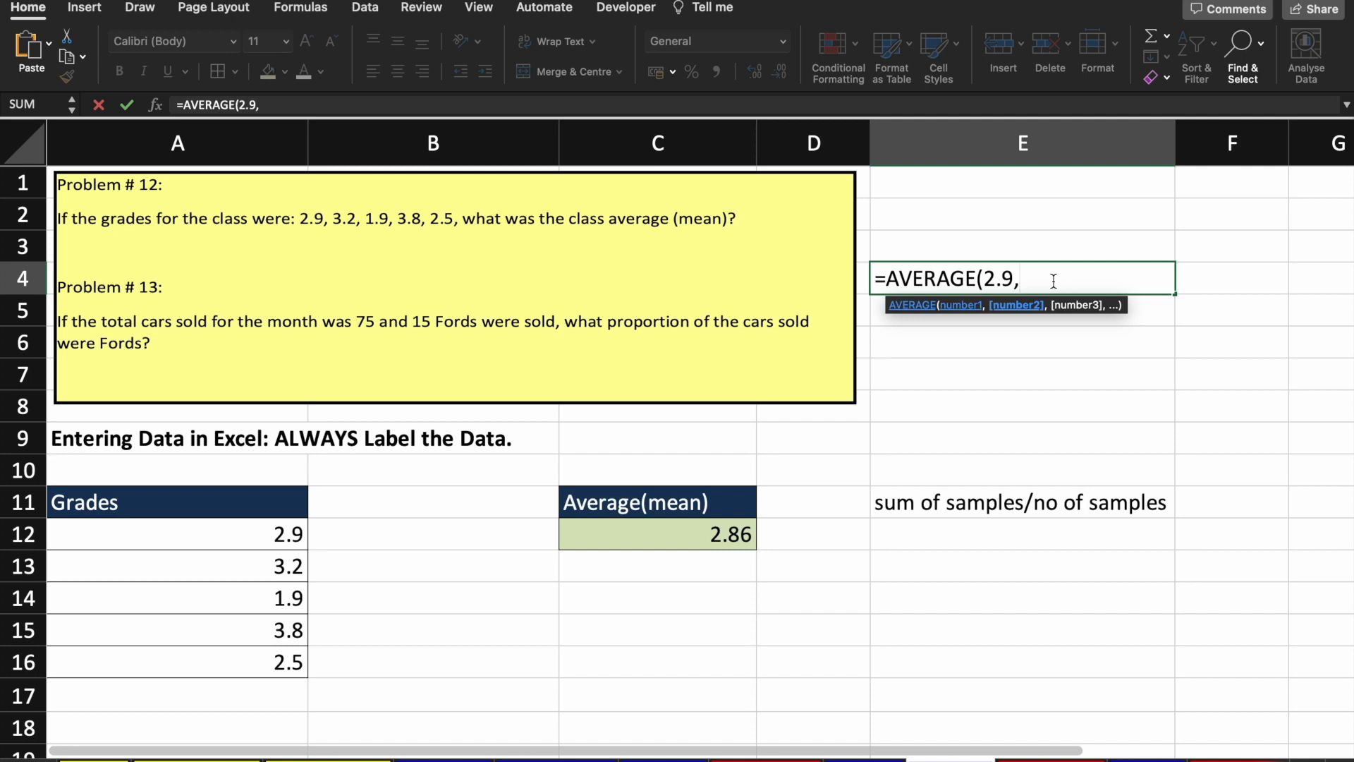
{"action": "type", "text": "3.2,1.9,"}
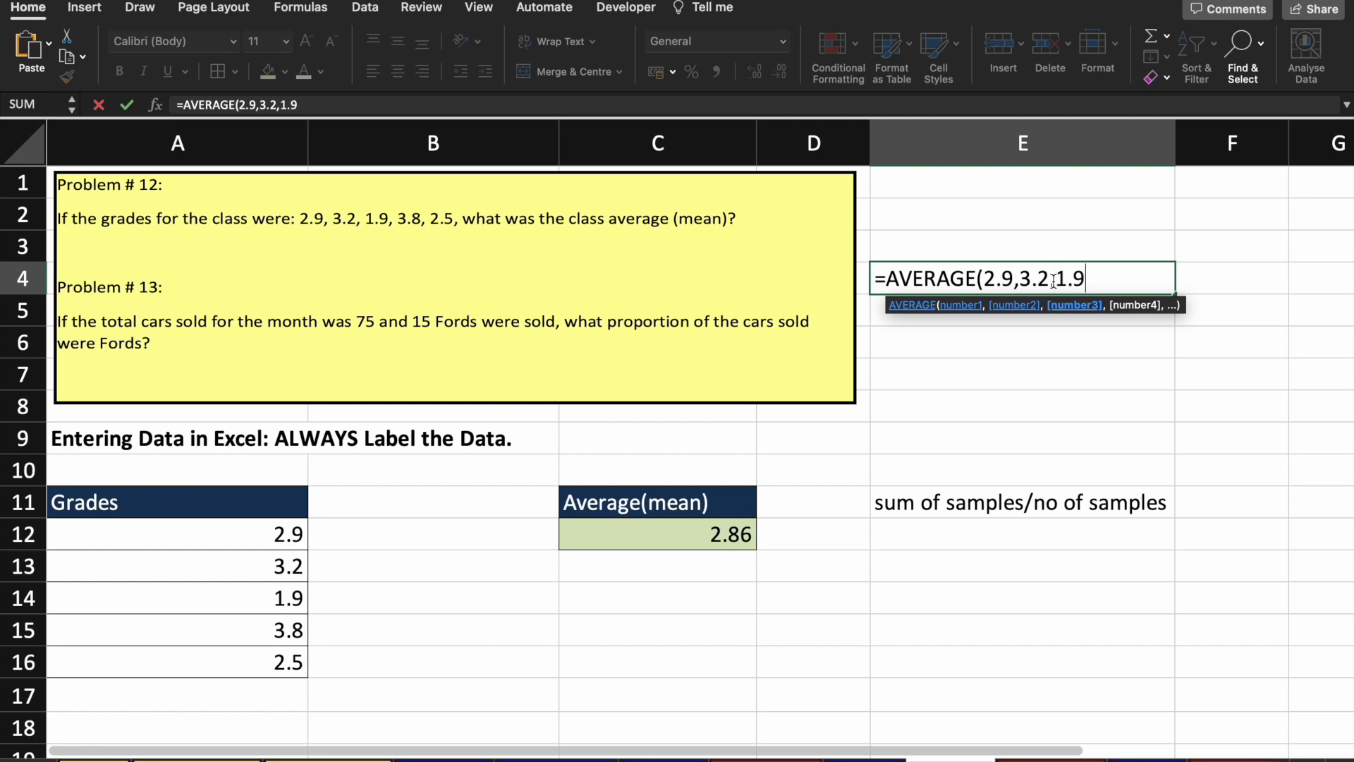
{"action": "type", "text": "3.8"}
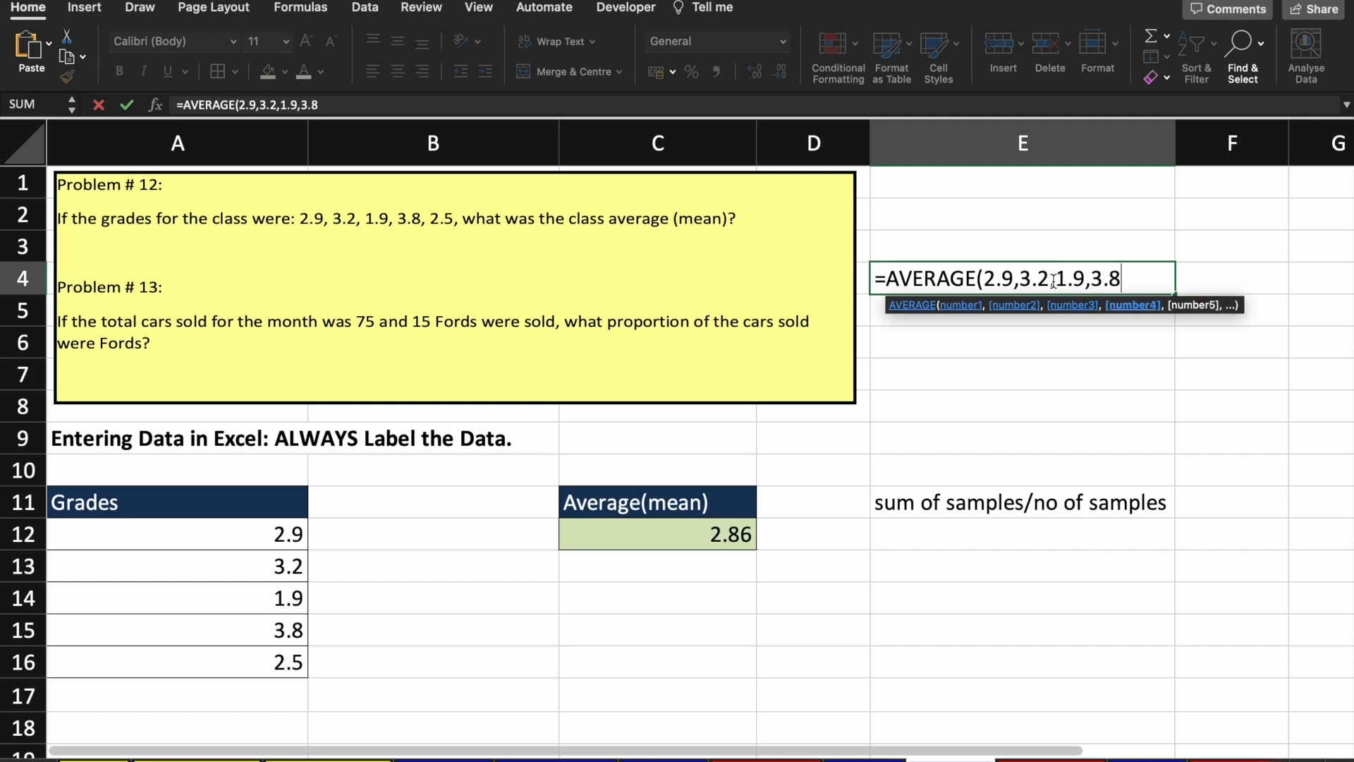
{"action": "type", "text": ",2.5)"}
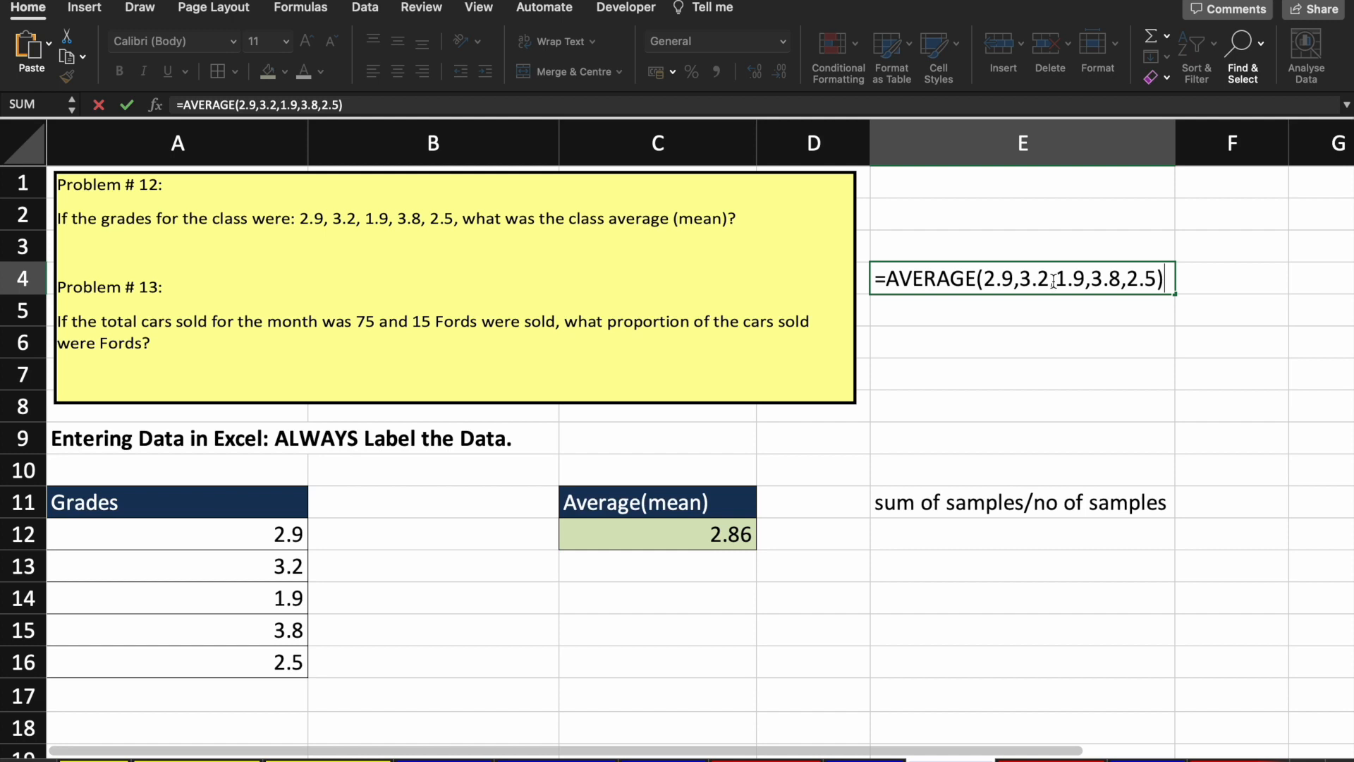
{"action": "key", "text": "Return"}
{"action": "left_click", "coordinate": [1056, 286]}
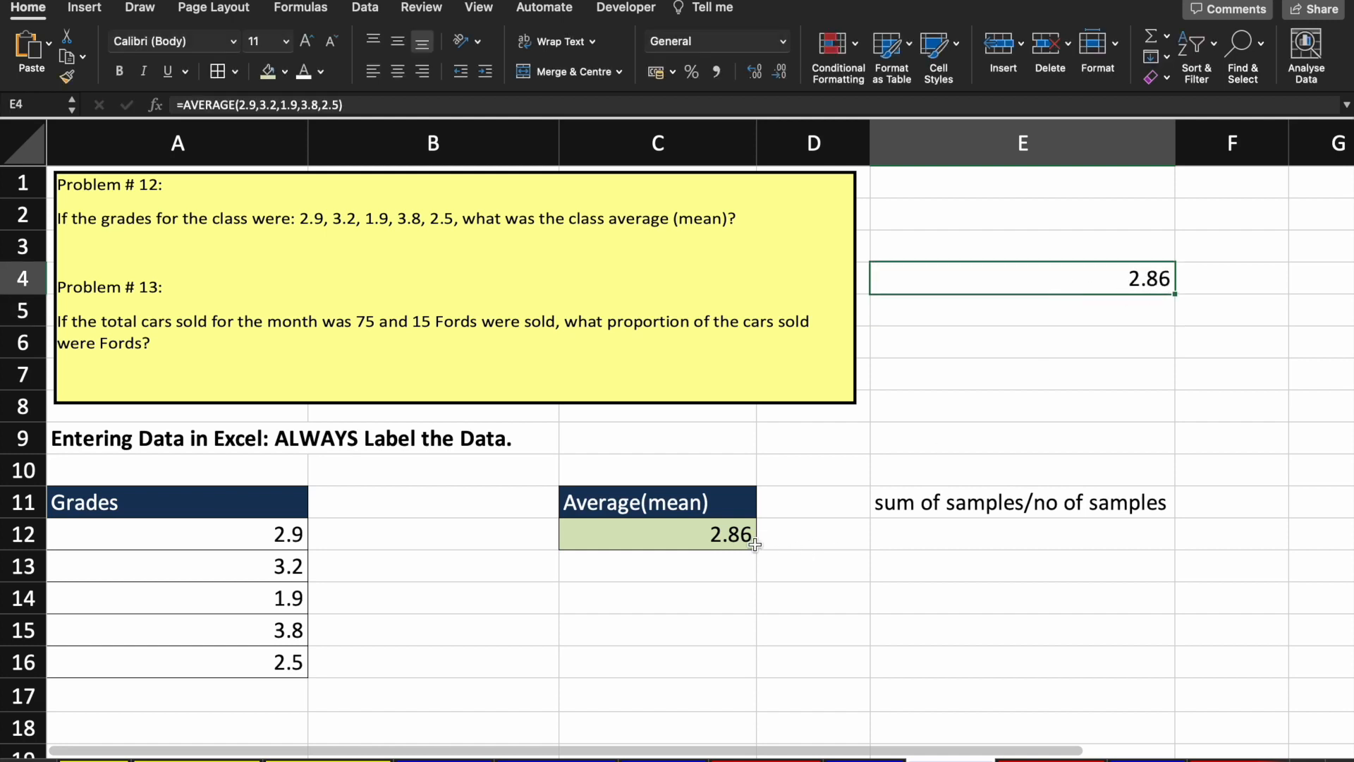
{"action": "left_click", "coordinate": [258, 539]}
{"action": "mouse_move", "coordinate": [257, 539]}
{"action": "left_mouse_down"}
{"action": "mouse_move", "coordinate": [261, 685]}
{"action": "mouse_move", "coordinate": [265, 652]}
{"action": "left_mouse_up"}
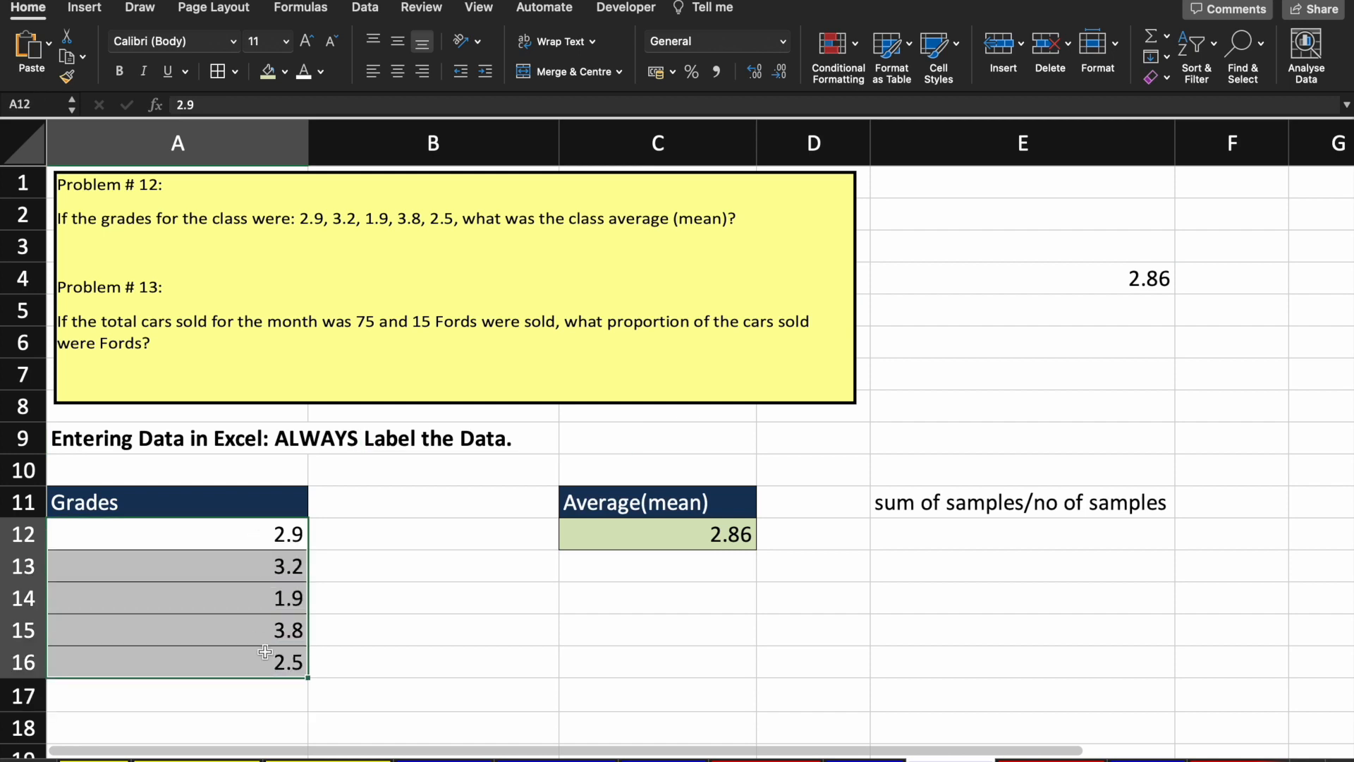
Step: Change the grades in A12:A16 to 29, 32, 19, 38 and 25
{"action": "left_click", "coordinate": [691, 544]}
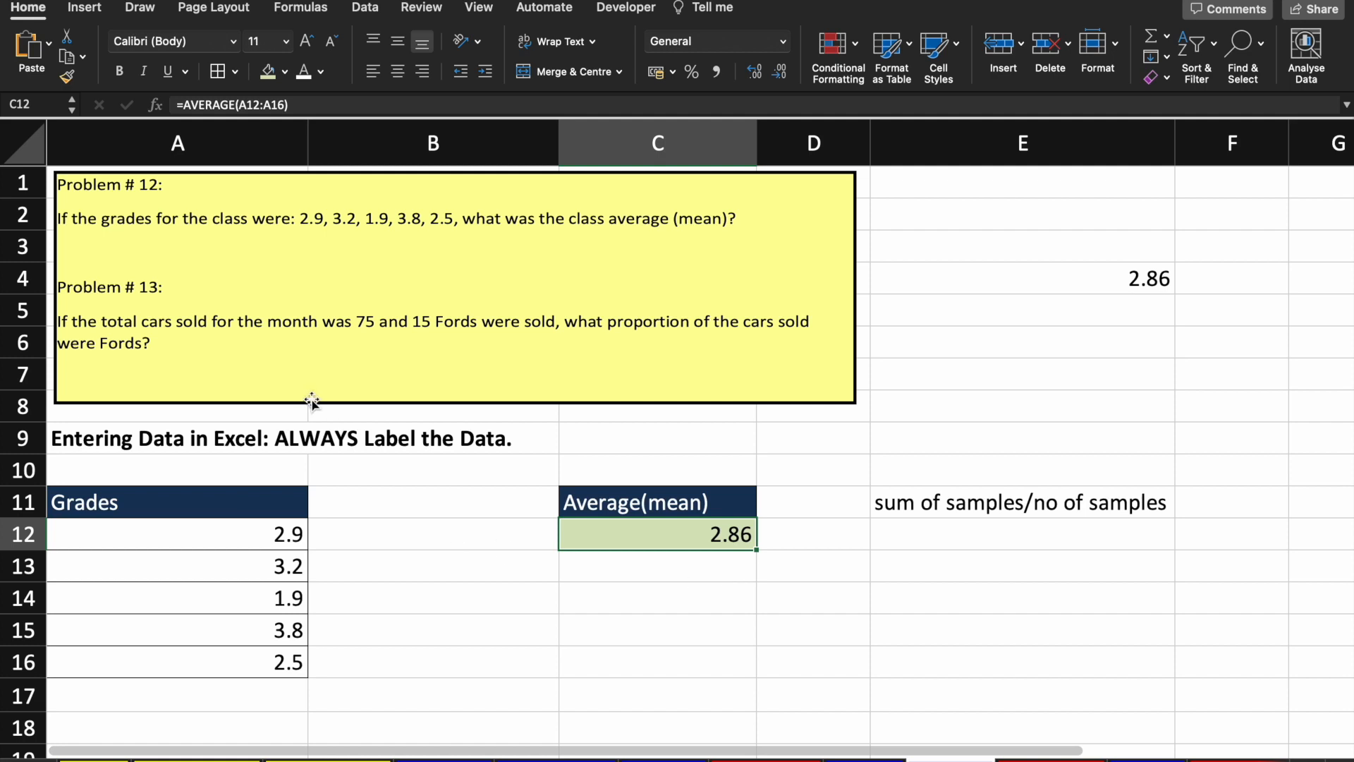
{"action": "left_click", "coordinate": [279, 531]}
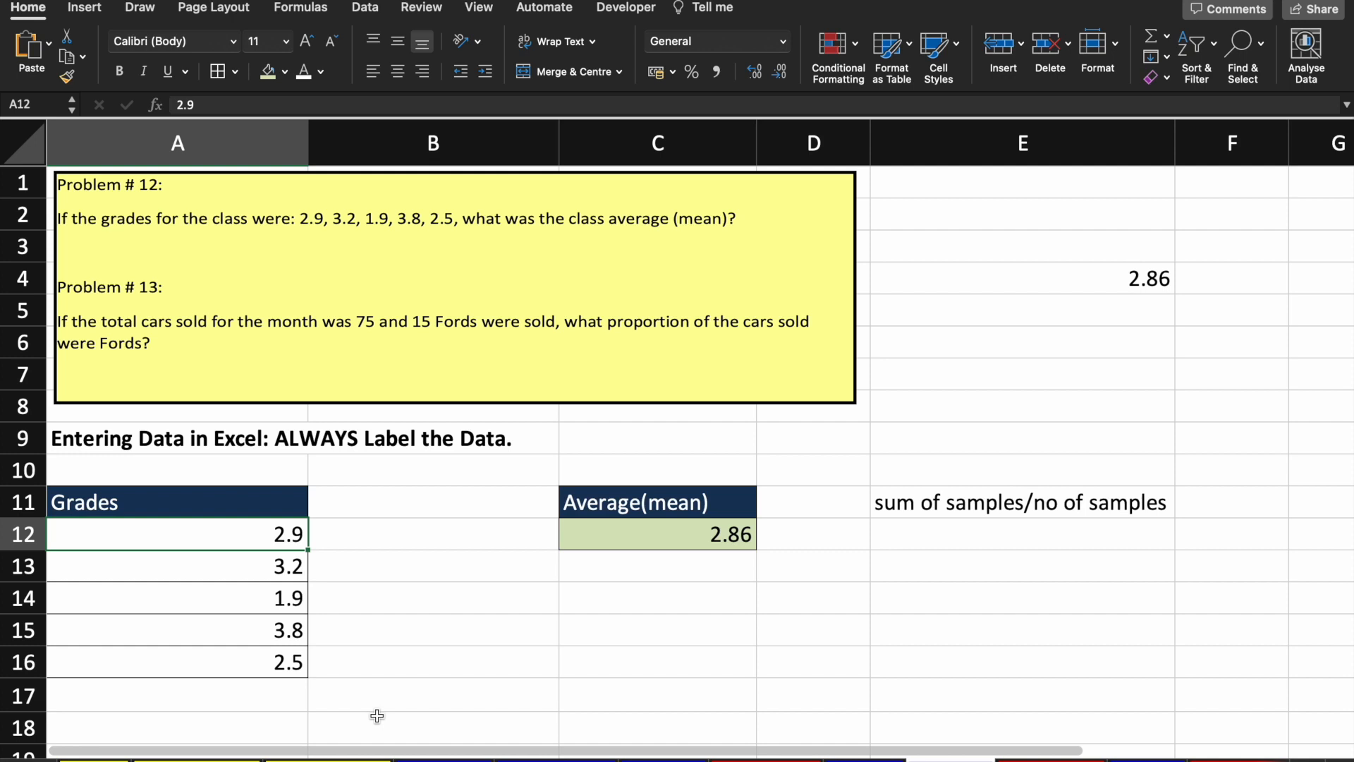
{"action": "type", "text": "29"}
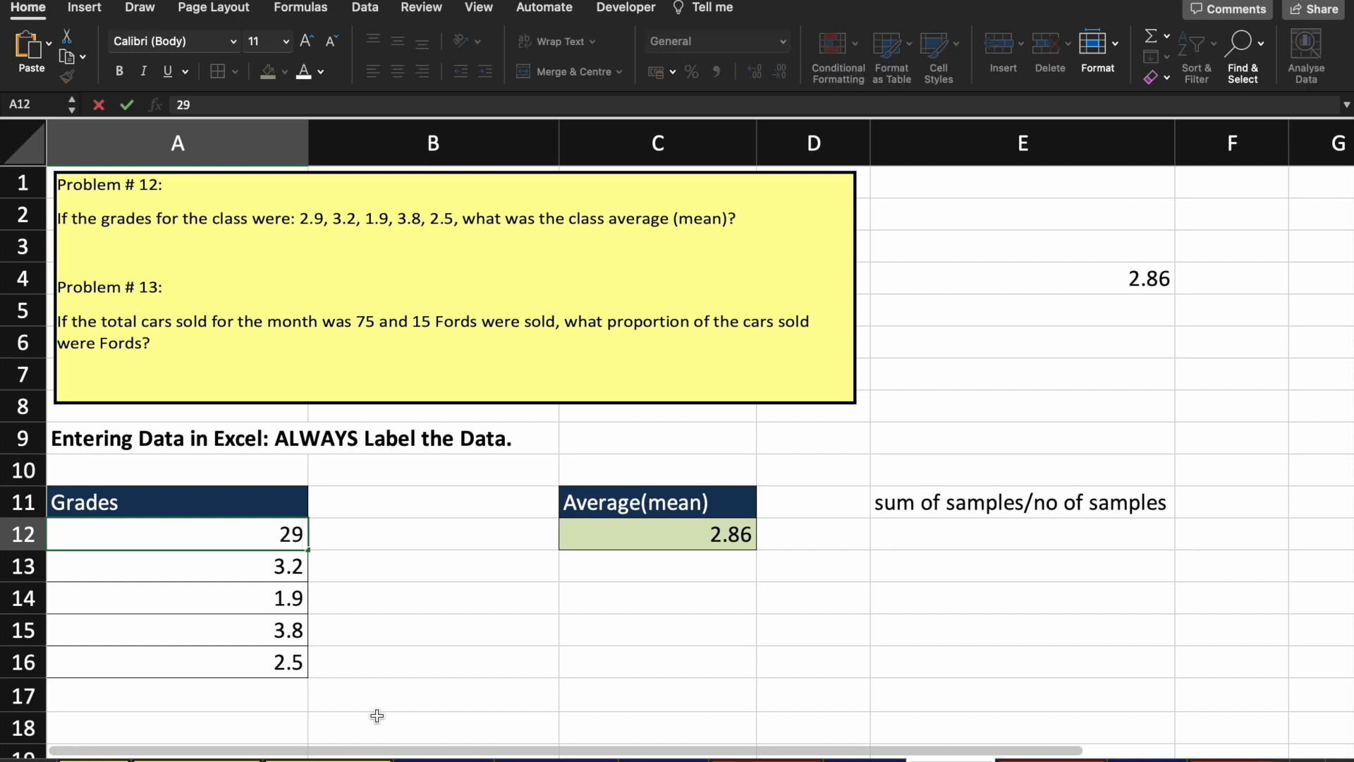
{"action": "key", "text": "Return"}
{"action": "type", "text": "32"}
{"action": "key", "text": "Return"}
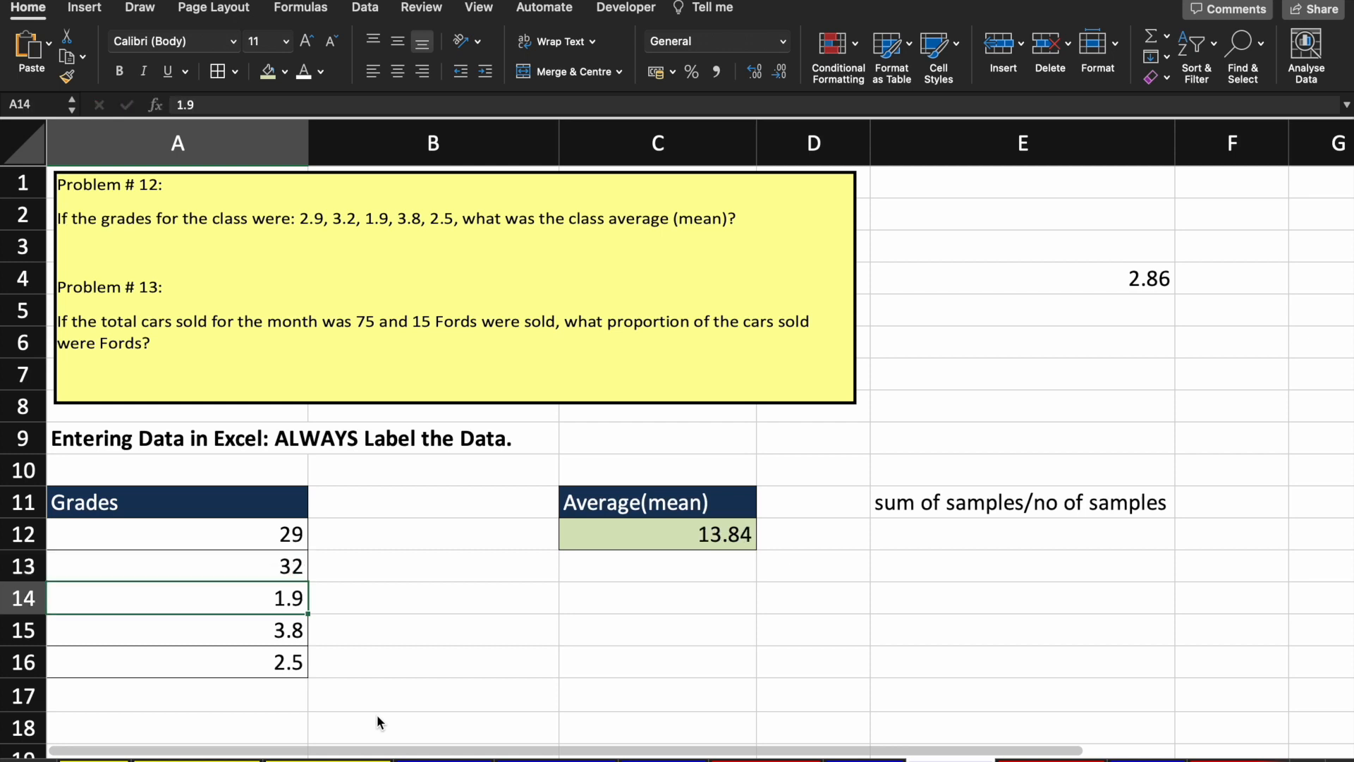
{"action": "type", "text": "19"}
{"action": "key", "text": "Return"}
{"action": "type", "text": "3"}
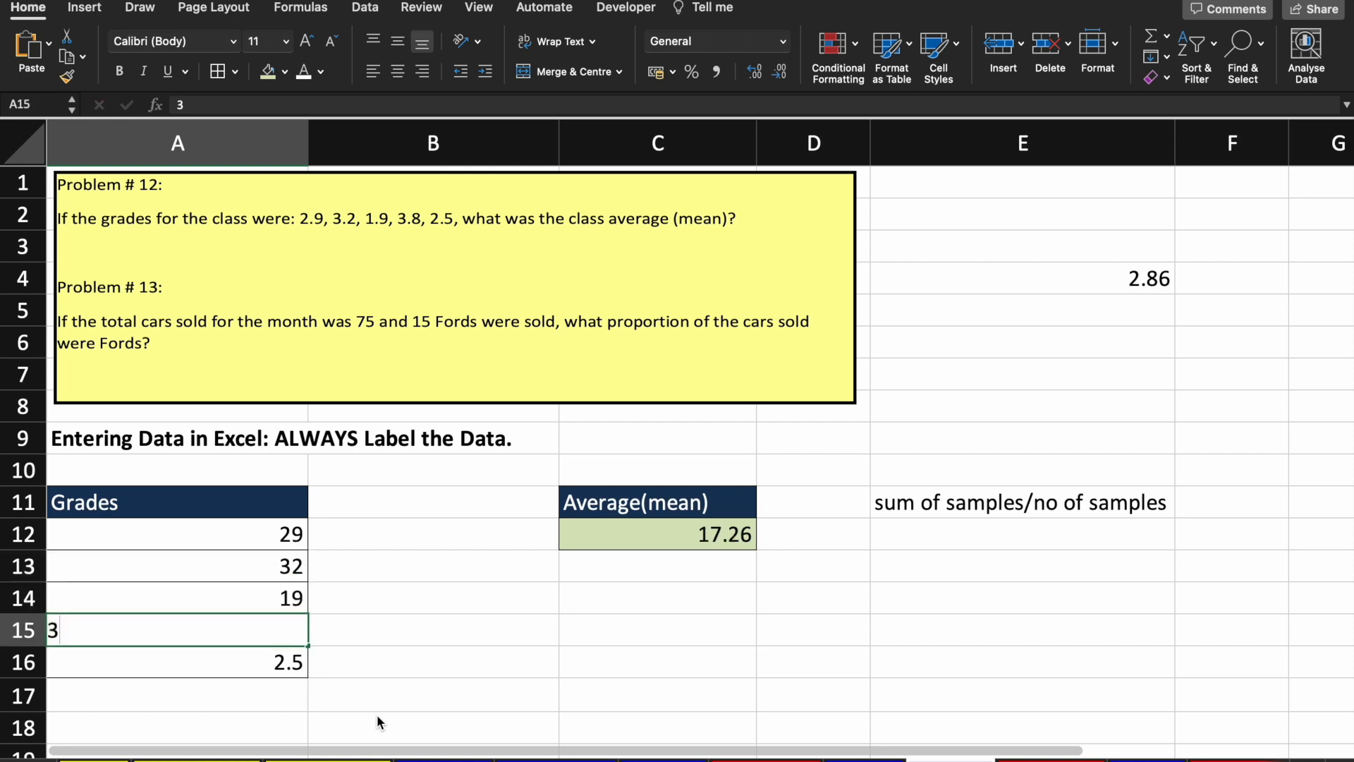
{"action": "type", "text": "8"}
{"action": "key", "text": "Return"}
{"action": "type", "text": "25"}
{"action": "key", "text": "Return"}
Step: Move to E4 to compare its unchanged 2.86 with C12's new 28.6
{"action": "key", "text": "Up"}
{"action": "key", "text": "Up"}
{"action": "key", "text": "Up"}
{"action": "key", "text": "Right"}
{"action": "key", "text": "Up"}
{"action": "key", "text": "Up"}
{"action": "key", "text": "Right"}
{"action": "key", "text": "Down"}
{"action": "key", "text": "Up"}
{"action": "key", "text": "Right"}
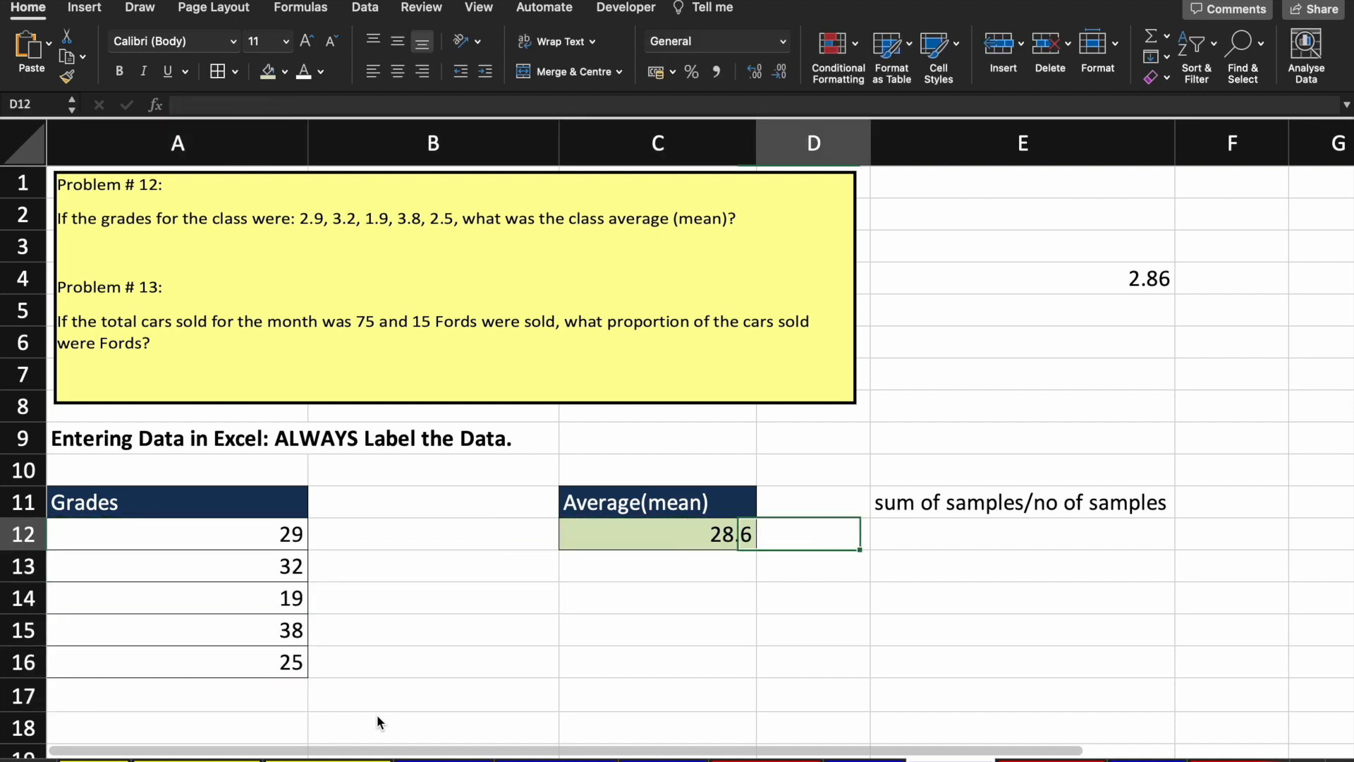
{"action": "key", "text": "Right"}
{"action": "key", "text": "Up"}
{"action": "key", "text": "Up"}
{"action": "key", "text": "Up"}
{"action": "key", "text": "Up"}
{"action": "key", "text": "Up"}
{"action": "key", "text": "Up"}
{"action": "key", "text": "Up"}
{"action": "key", "text": "Up"}
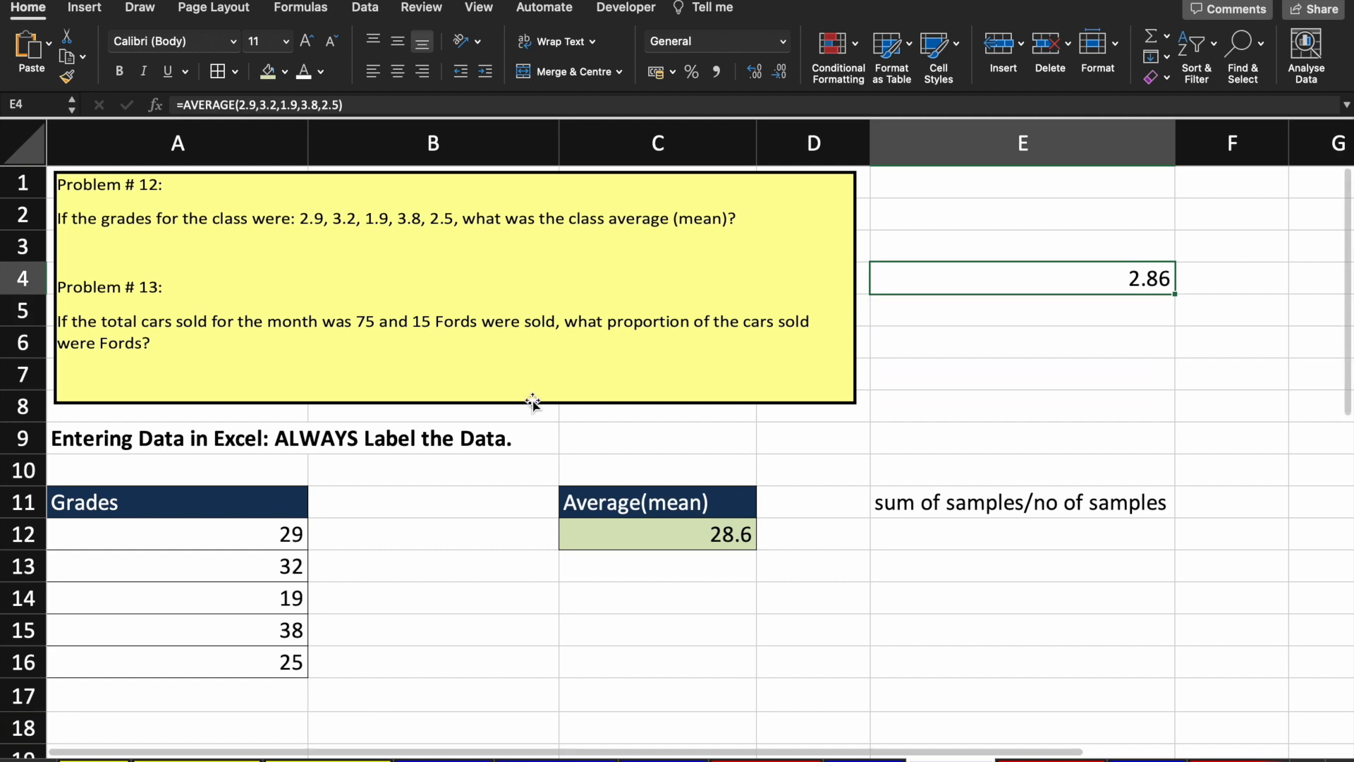
Step: Inspect E4's typed-in formula and C12's formula, leaving both unchanged
{"action": "left_click", "coordinate": [385, 105]}
{"action": "key", "text": "Left"}
{"action": "key", "text": "Left"}
{"action": "key", "text": "Left"}
{"action": "key", "text": "Left"}
{"action": "key", "text": "Left"}
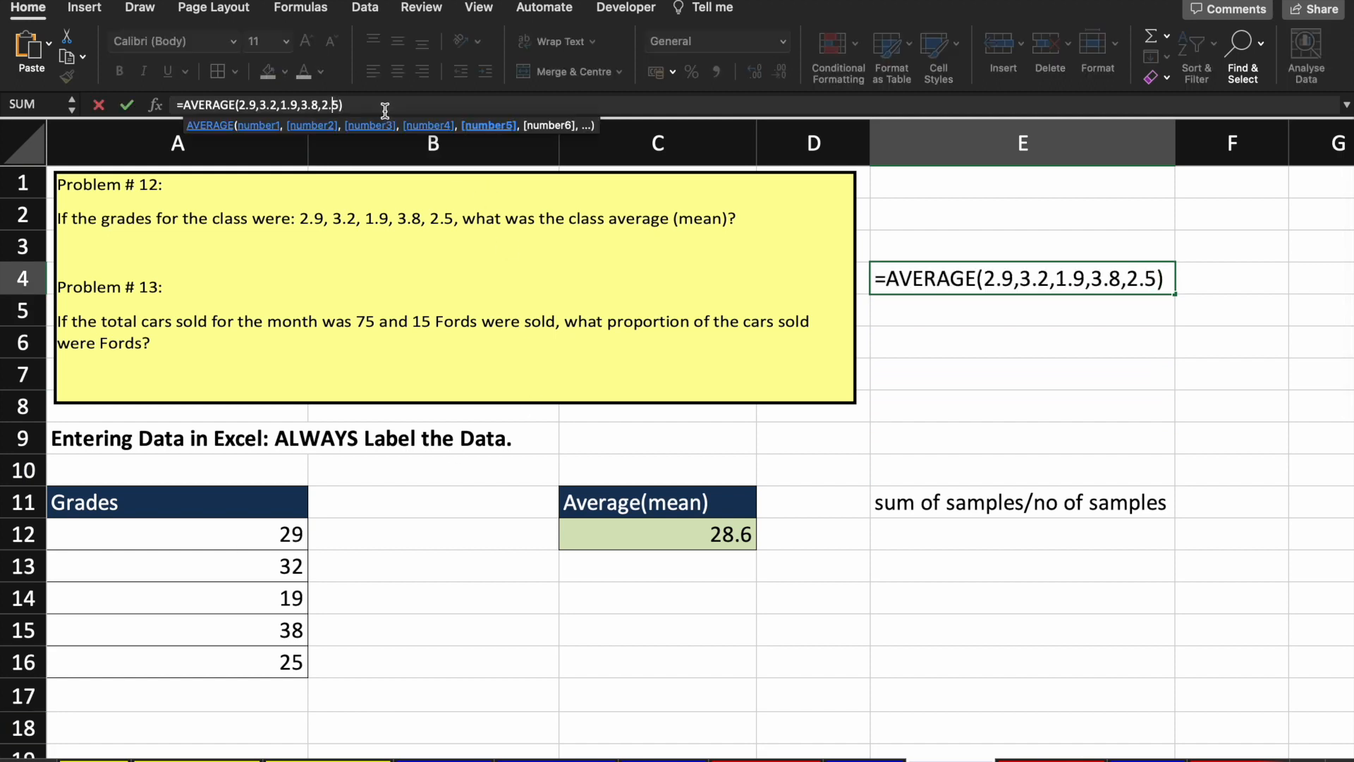
{"action": "key", "text": "Left"}
{"action": "key", "text": "Left"}
{"action": "key", "text": "Left"}
{"action": "key", "text": "Left"}
{"action": "key", "text": "Left"}
{"action": "key", "text": "Left"}
{"action": "key", "text": "Left"}
{"action": "key", "text": "Left"}
{"action": "key", "text": "Left"}
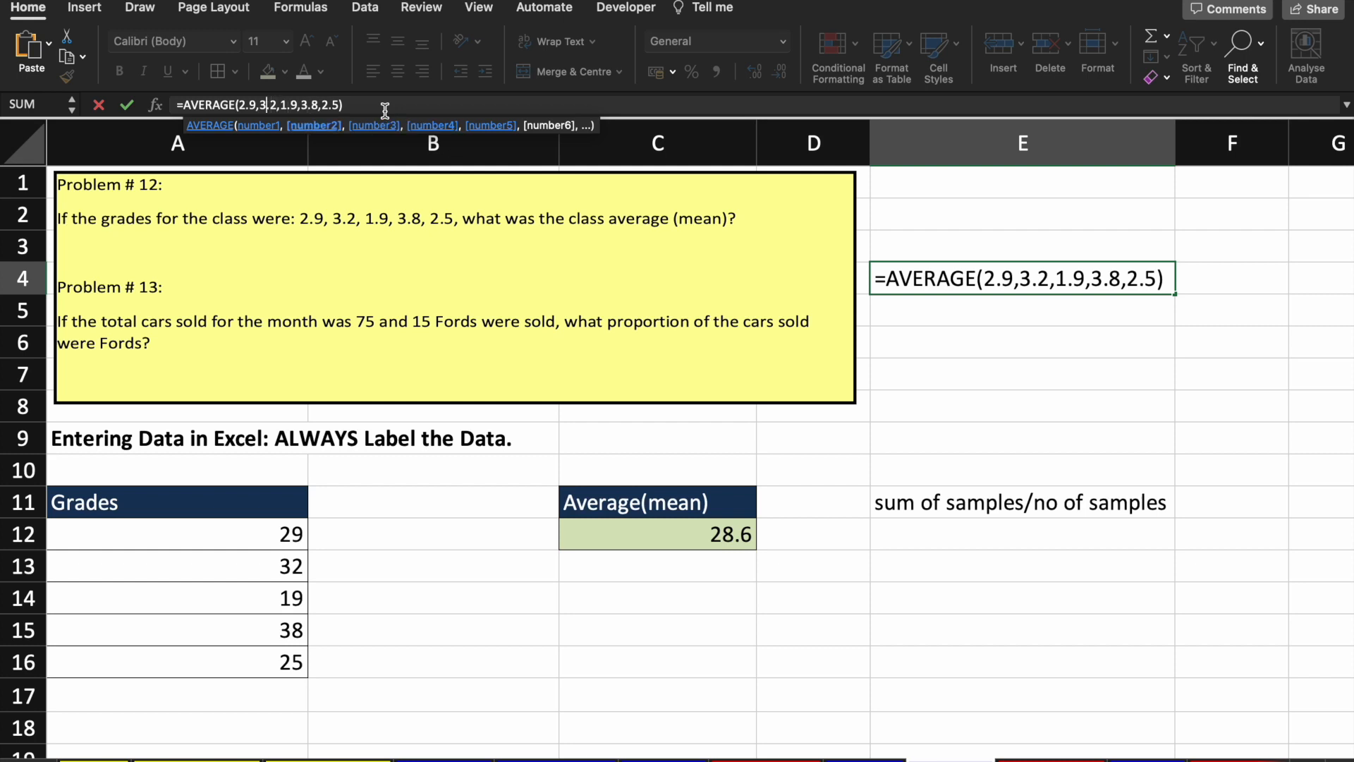
{"action": "key", "text": "shift+Right"}
{"action": "key", "text": "shift+Right"}
{"action": "key", "text": "shift+Right"}
{"action": "key", "text": "shift+Right"}
{"action": "key", "text": "shift+Right"}
{"action": "key", "text": "shift+Right"}
{"action": "left_click", "coordinate": [676, 561]}
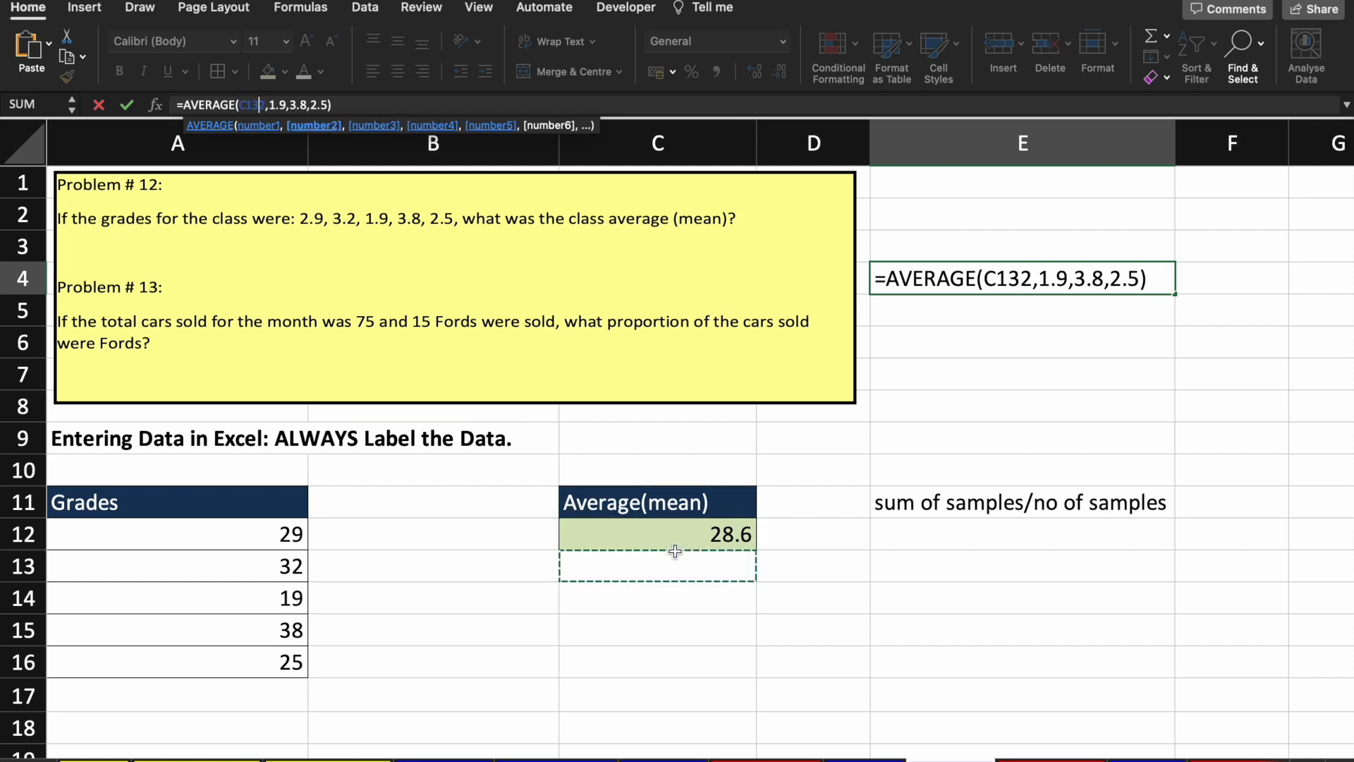
{"action": "key", "text": "Escape"}
{"action": "left_click", "coordinate": [694, 534]}
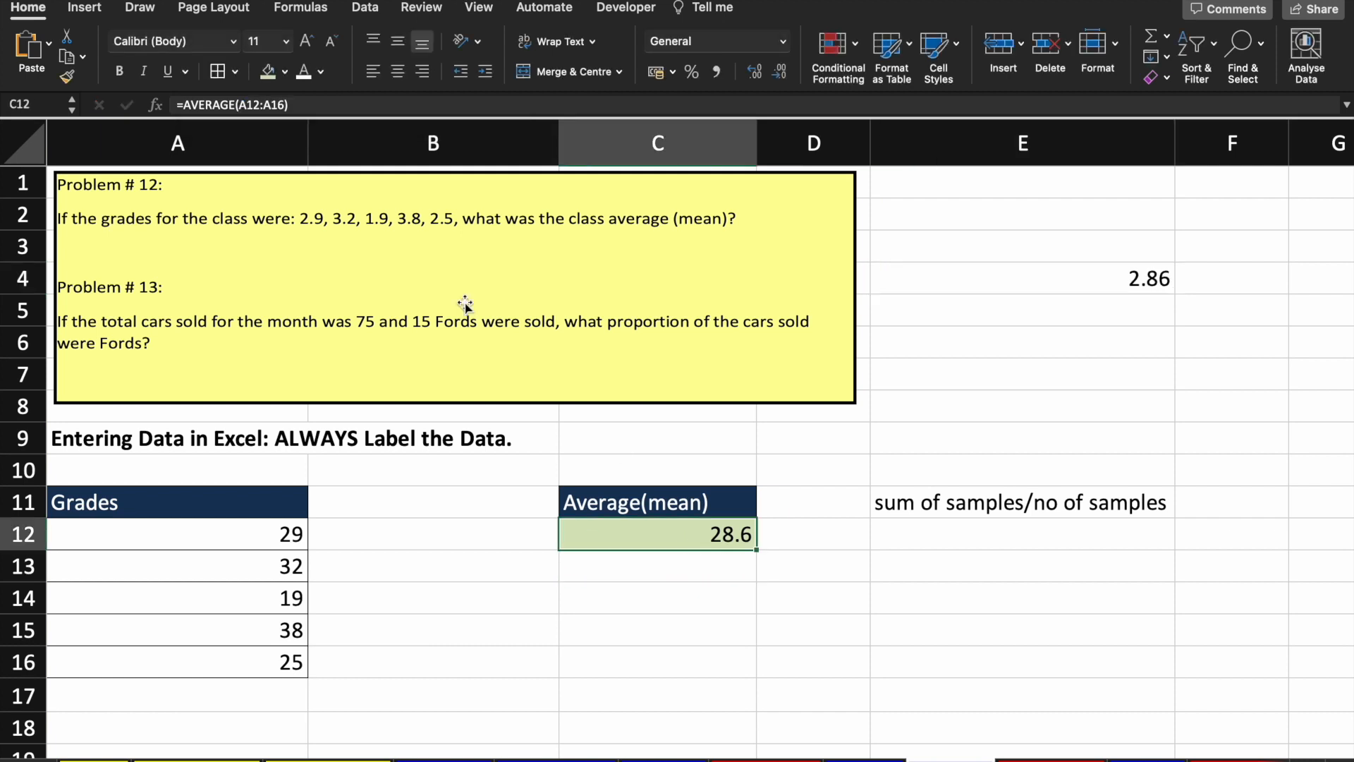
{"action": "left_click", "coordinate": [303, 102]}
{"action": "key", "text": "Return"}
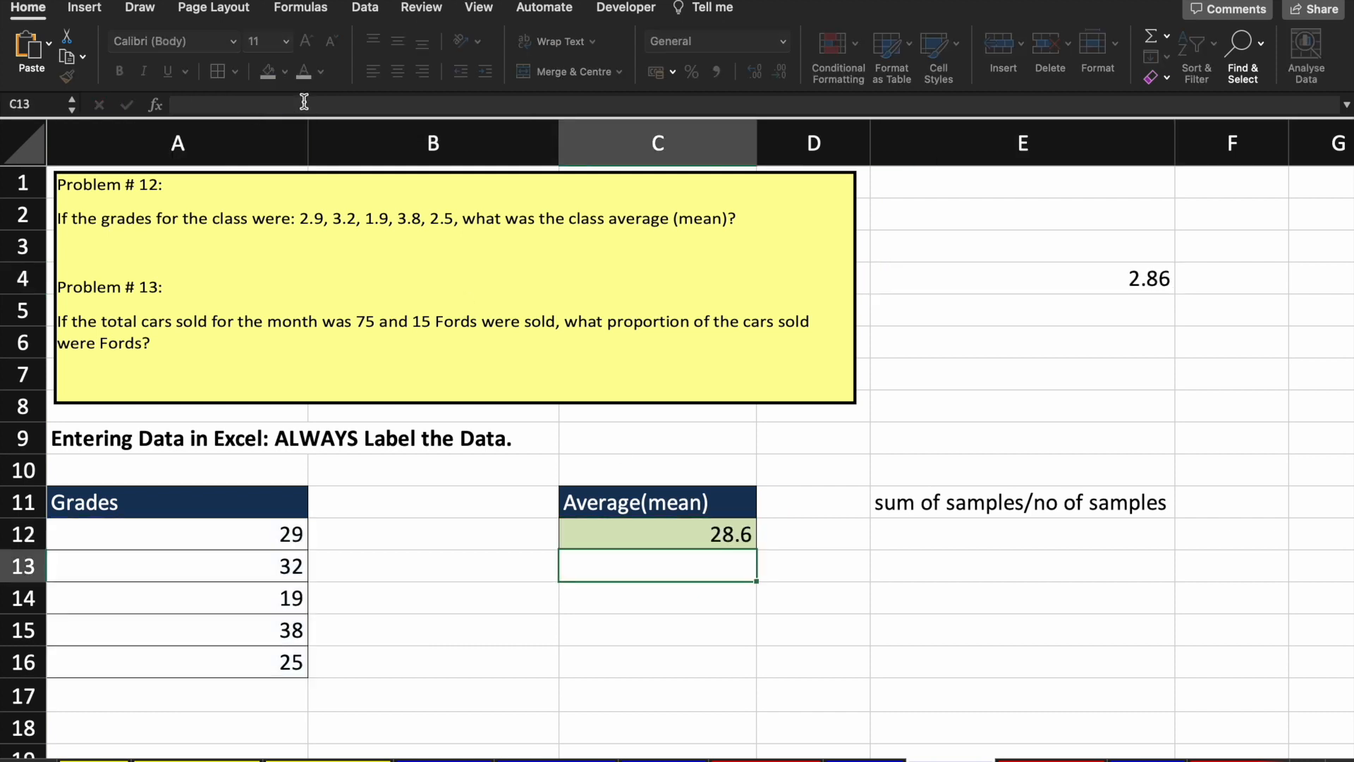
{"action": "key", "text": "Up"}
{"action": "key", "text": "Up"}
{"action": "key", "text": "Up"}
{"action": "key", "text": "Up"}
{"action": "key", "text": "Up"}
{"action": "key", "text": "Up"}
{"action": "key", "text": "Right"}
{"action": "key", "text": "Right"}
{"action": "key", "text": "Right"}
{"action": "key", "text": "Up"}
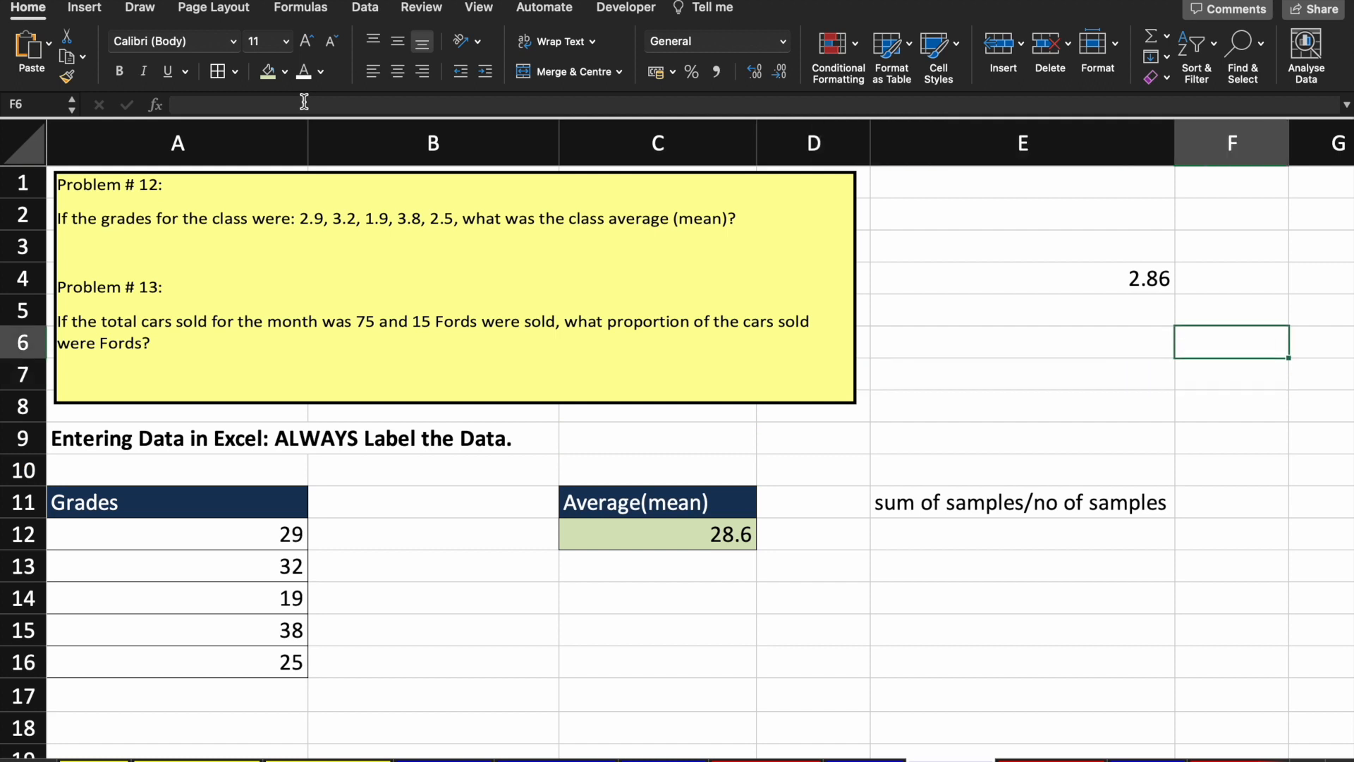
{"action": "key", "text": "Up"}
{"action": "key", "text": "Up"}
{"action": "key", "text": "Left"}
Step: Delete the hard-coded AVERAGE formula from E4 and return to C12
{"action": "left_click", "coordinate": [404, 101]}
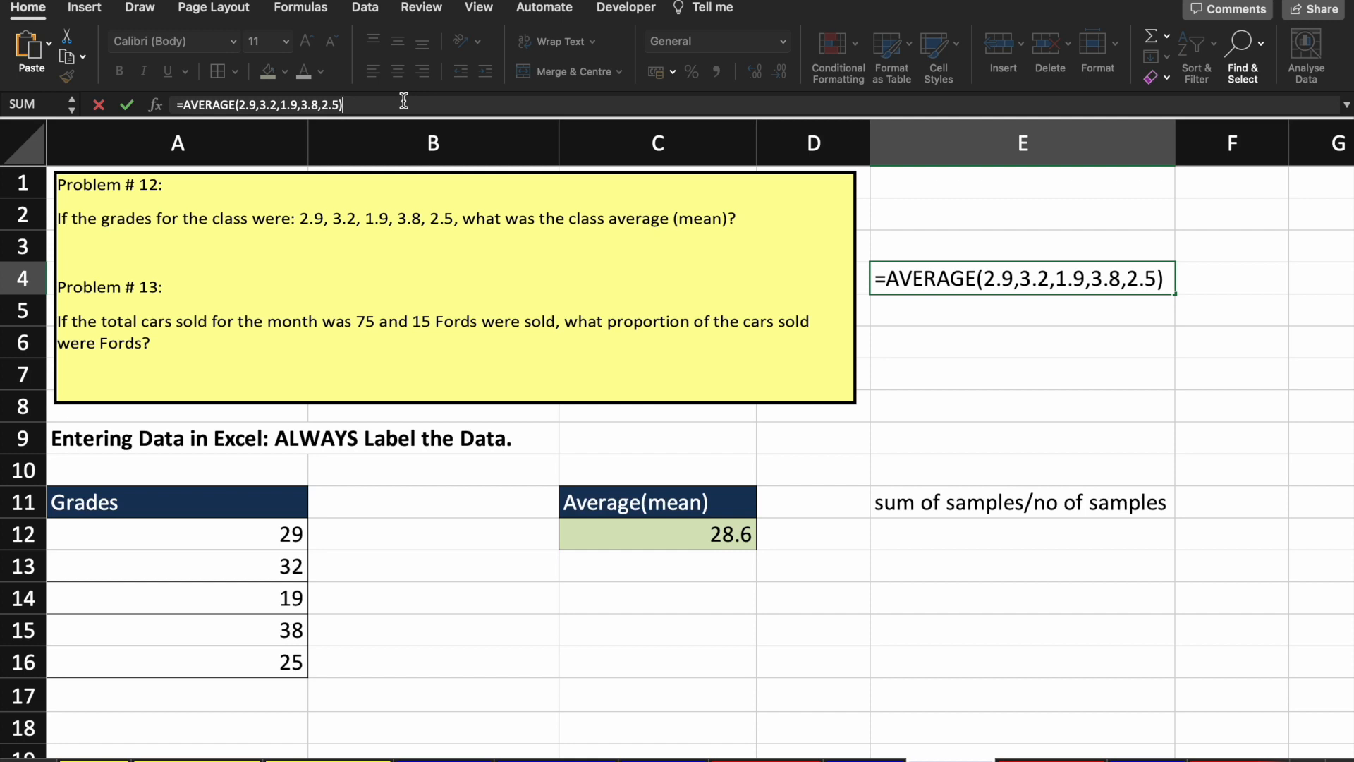
{"action": "key", "text": "BackSpace"}
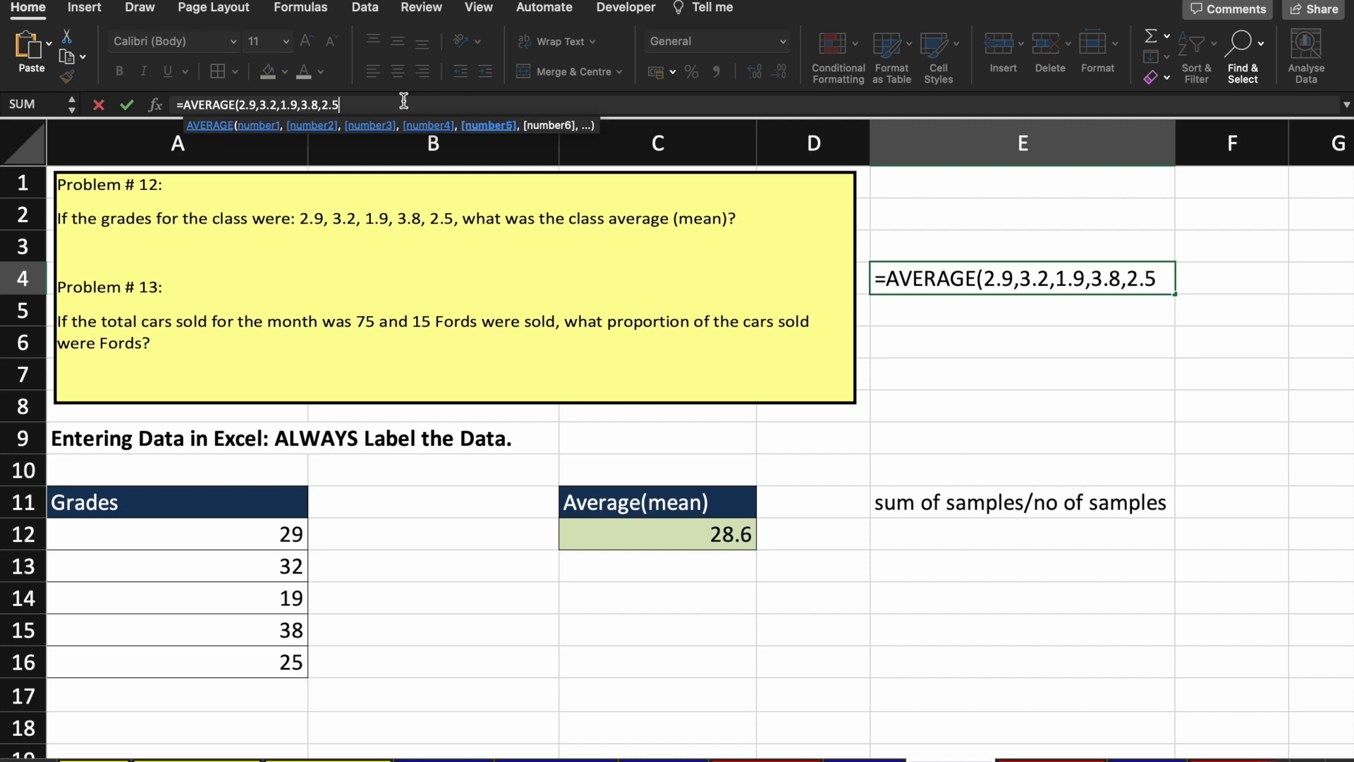
{"action": "key", "text": "Escape"}
{"action": "key", "text": "Delete"}
{"action": "key", "text": "Down"}
{"action": "key", "text": "Down"}
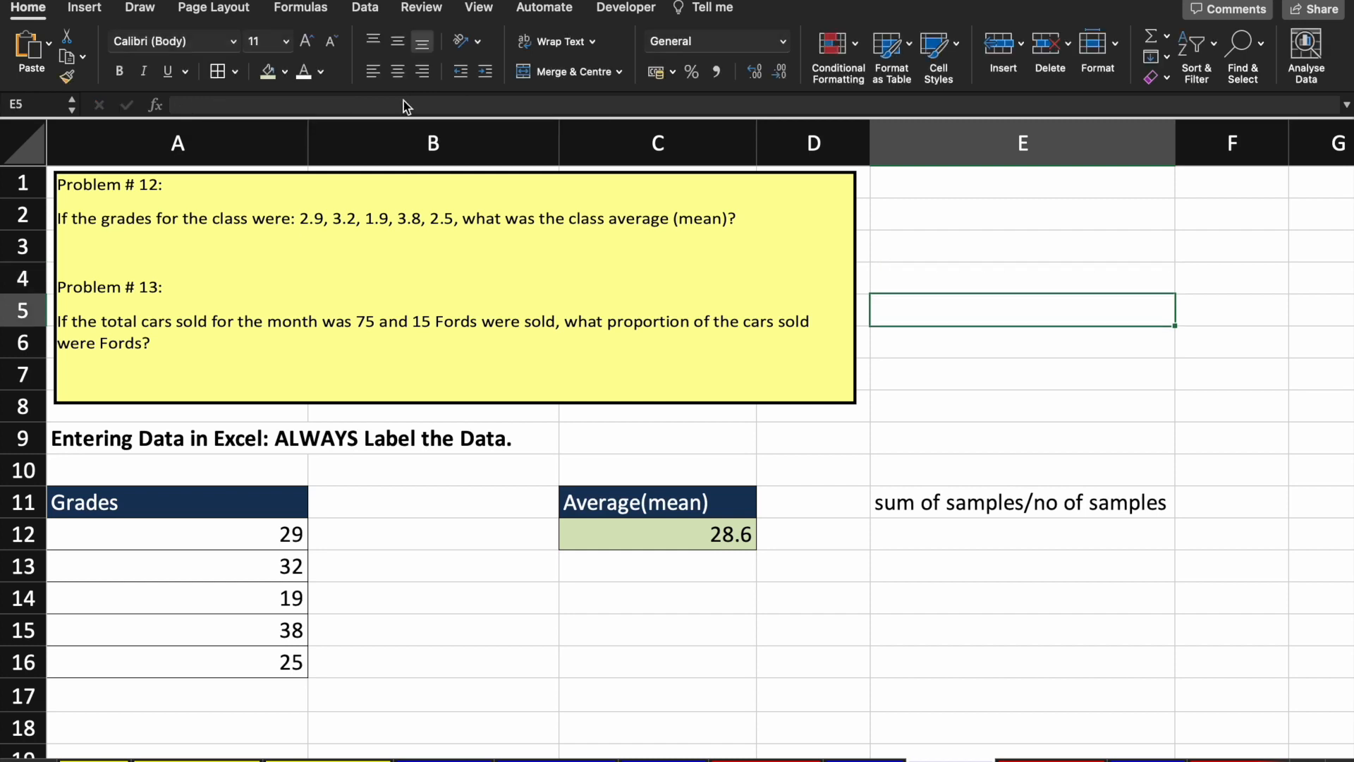
{"action": "key", "text": "Down"}
{"action": "key", "text": "Down"}
{"action": "key", "text": "Down"}
{"action": "key", "text": "Left"}
{"action": "key", "text": "Left"}
{"action": "key", "text": "Left"}
{"action": "key", "text": "Down"}
{"action": "key", "text": "Down"}
{"action": "key", "text": "Down"}
{"action": "key", "text": "Right"}
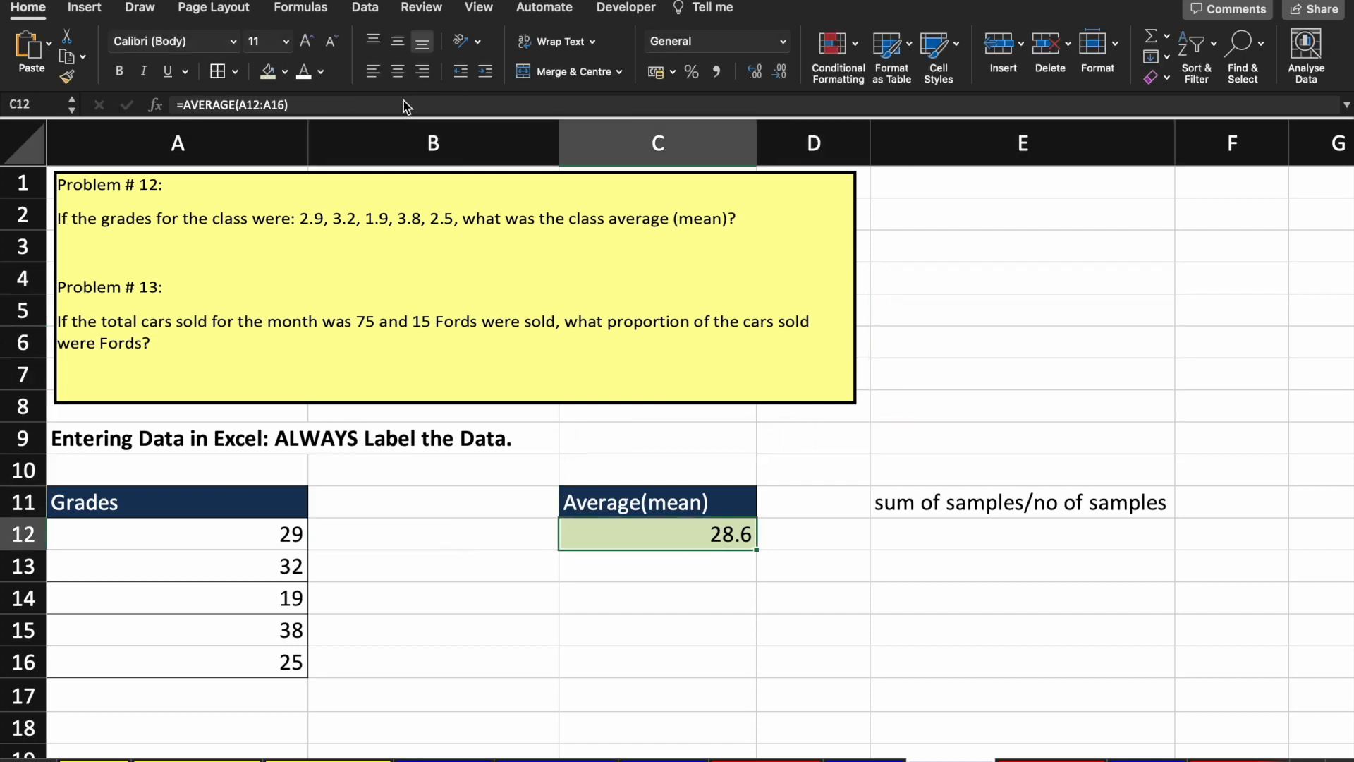
Step: Check that C12's formula still averages A12:A16
{"action": "left_click", "coordinate": [353, 104]}
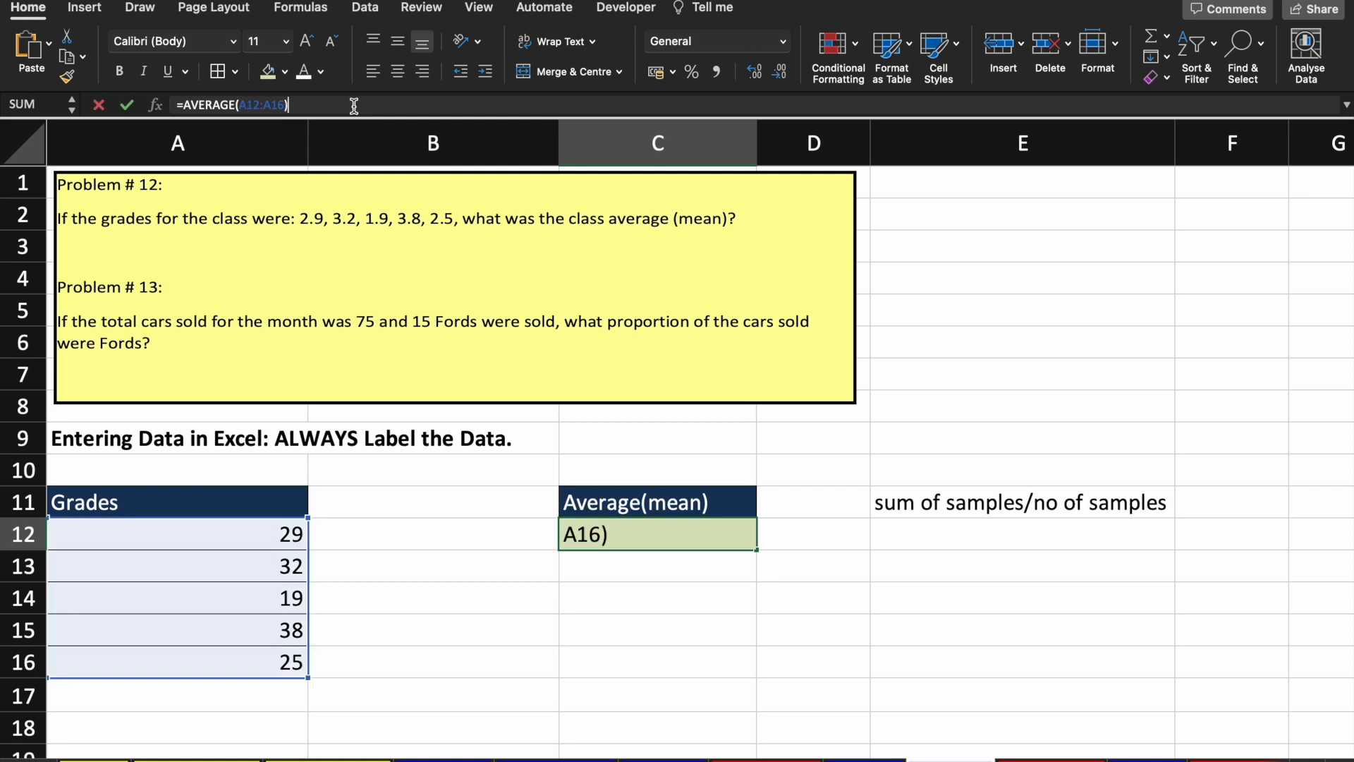
{"action": "left_click", "coordinate": [255, 108]}
{"action": "left_click", "coordinate": [290, 105]}
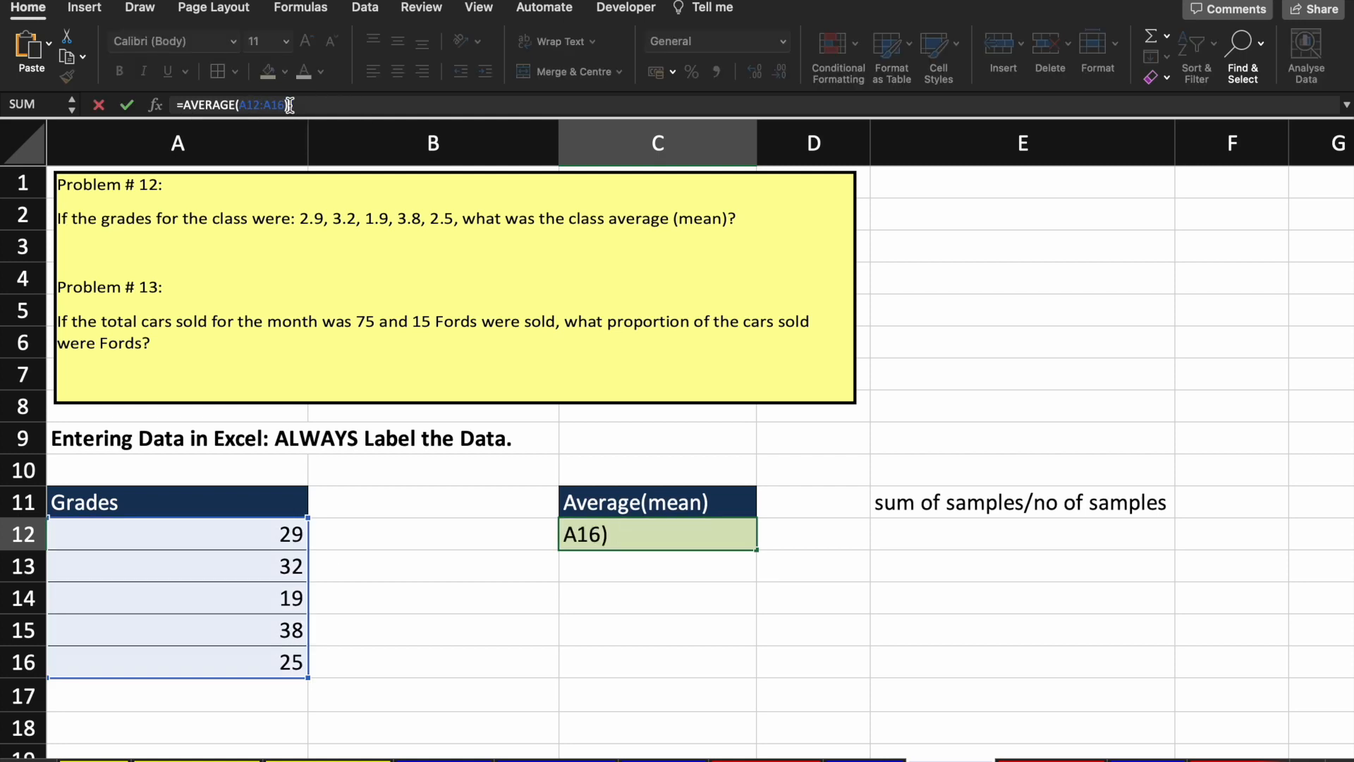
{"action": "left_click", "coordinate": [190, 610]}
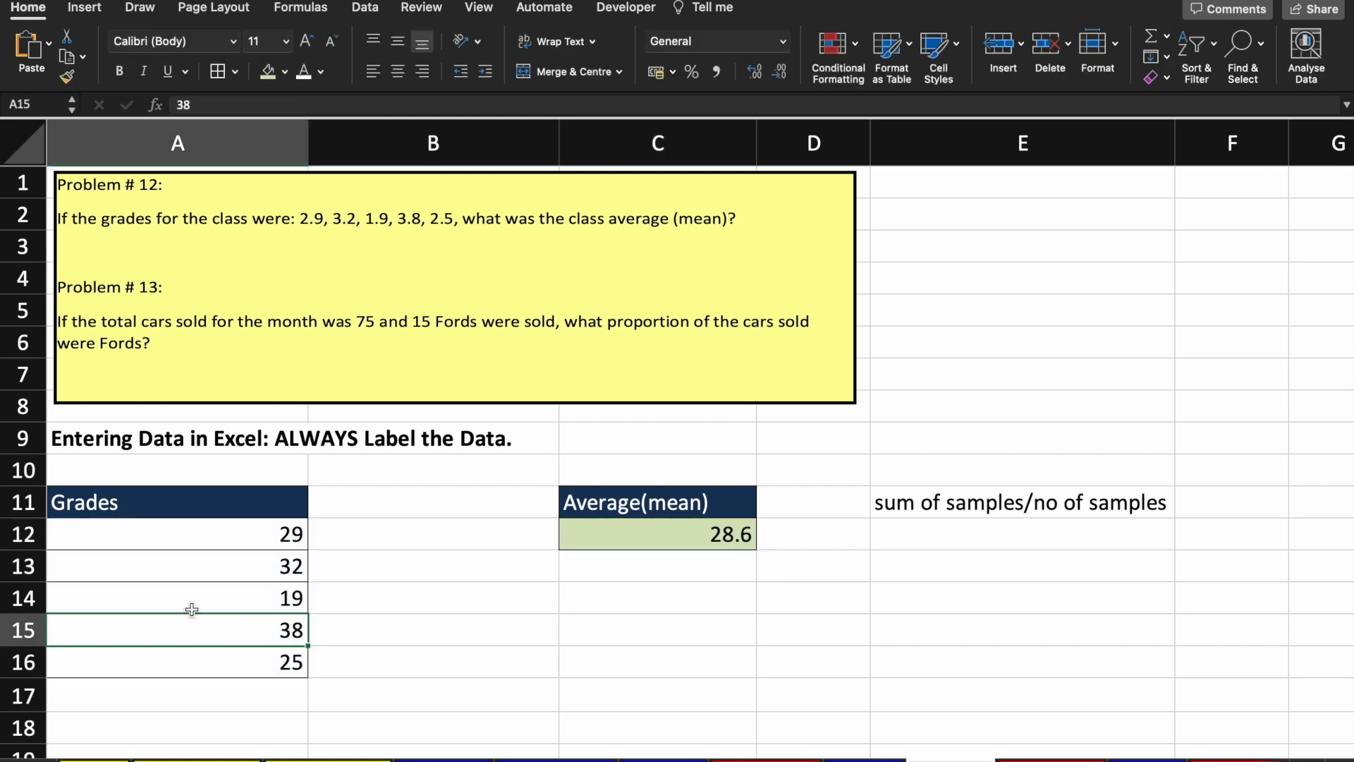
Step: Insert a new row 14 with grade 20, extending the average to A12:A17 (27.16666667)
{"action": "left_click", "coordinate": [22, 596]}
{"action": "right_click", "coordinate": [21, 596]}
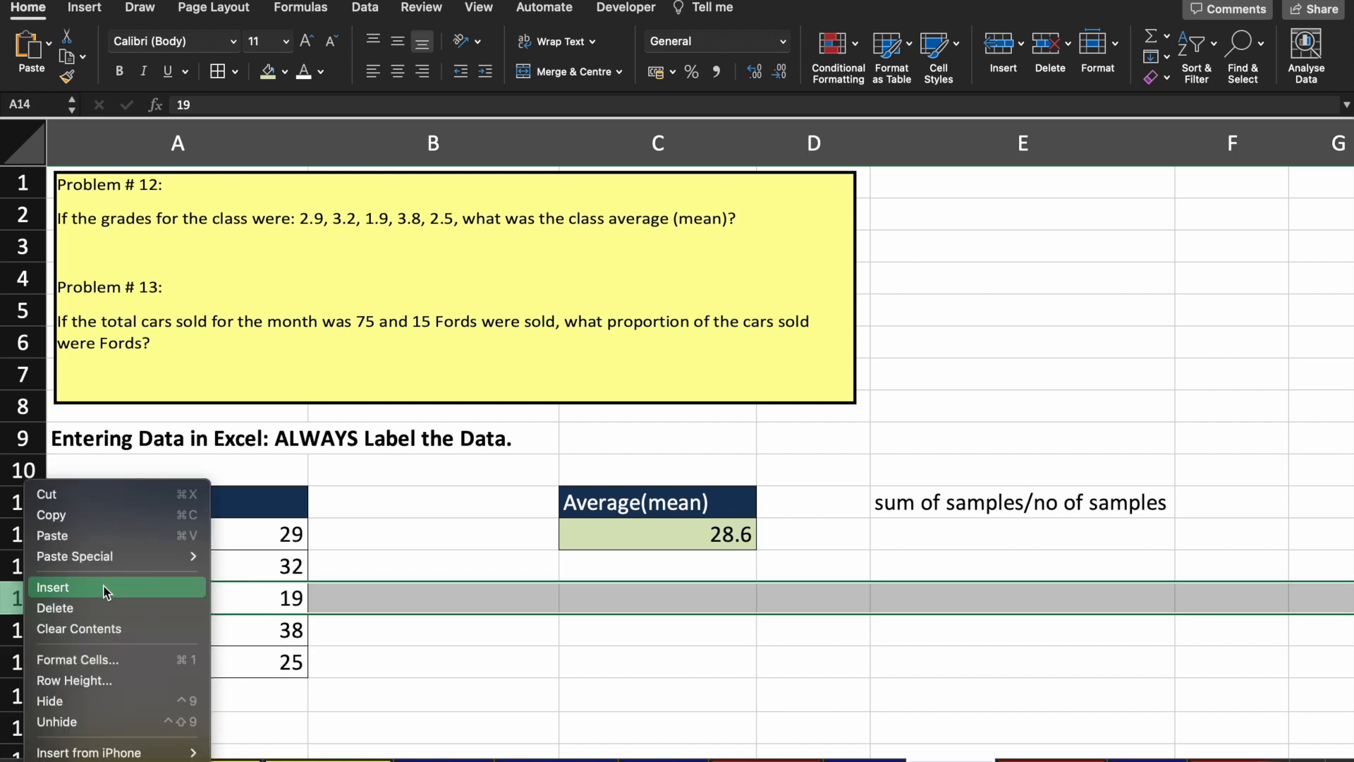
{"action": "left_click", "coordinate": [106, 589]}
{"action": "left_click", "coordinate": [206, 604]}
{"action": "type", "text": "2"}
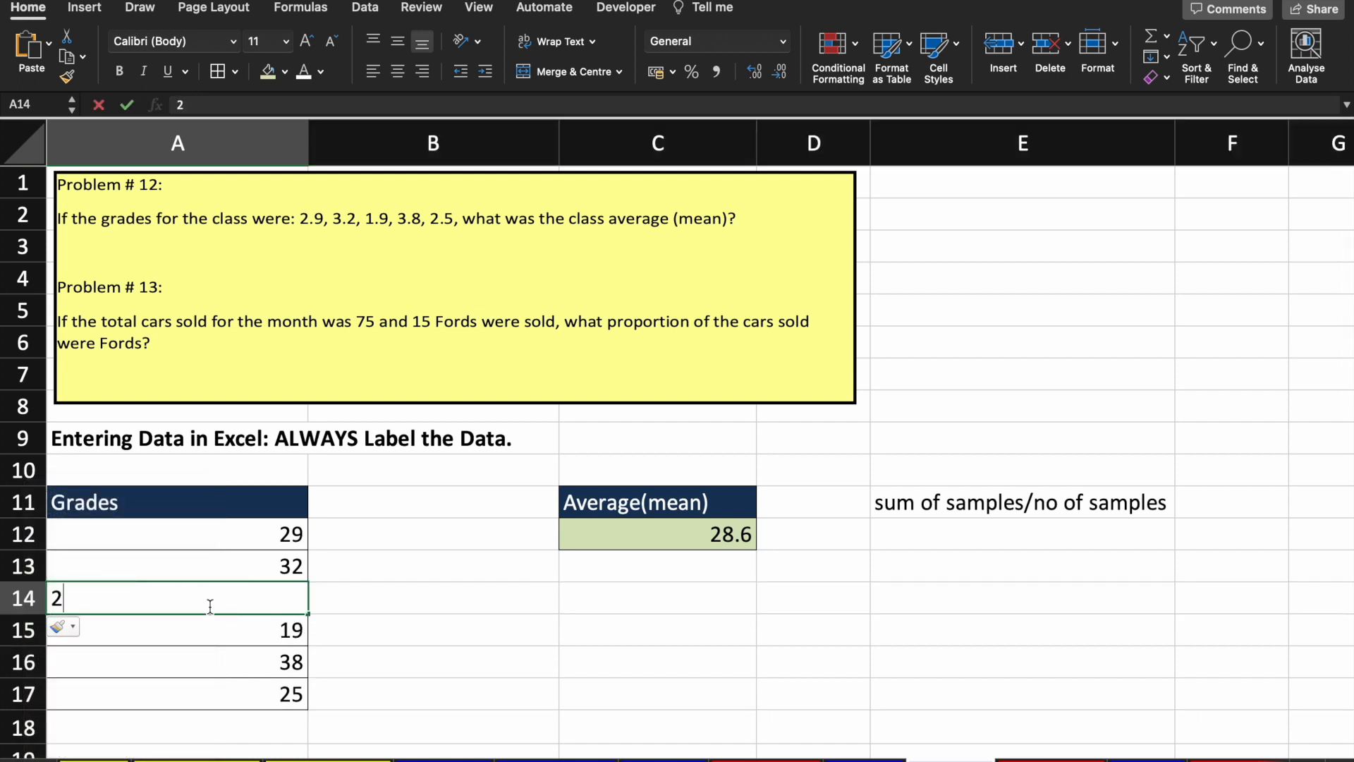
{"action": "type", "text": "0"}
{"action": "key", "text": "Return"}
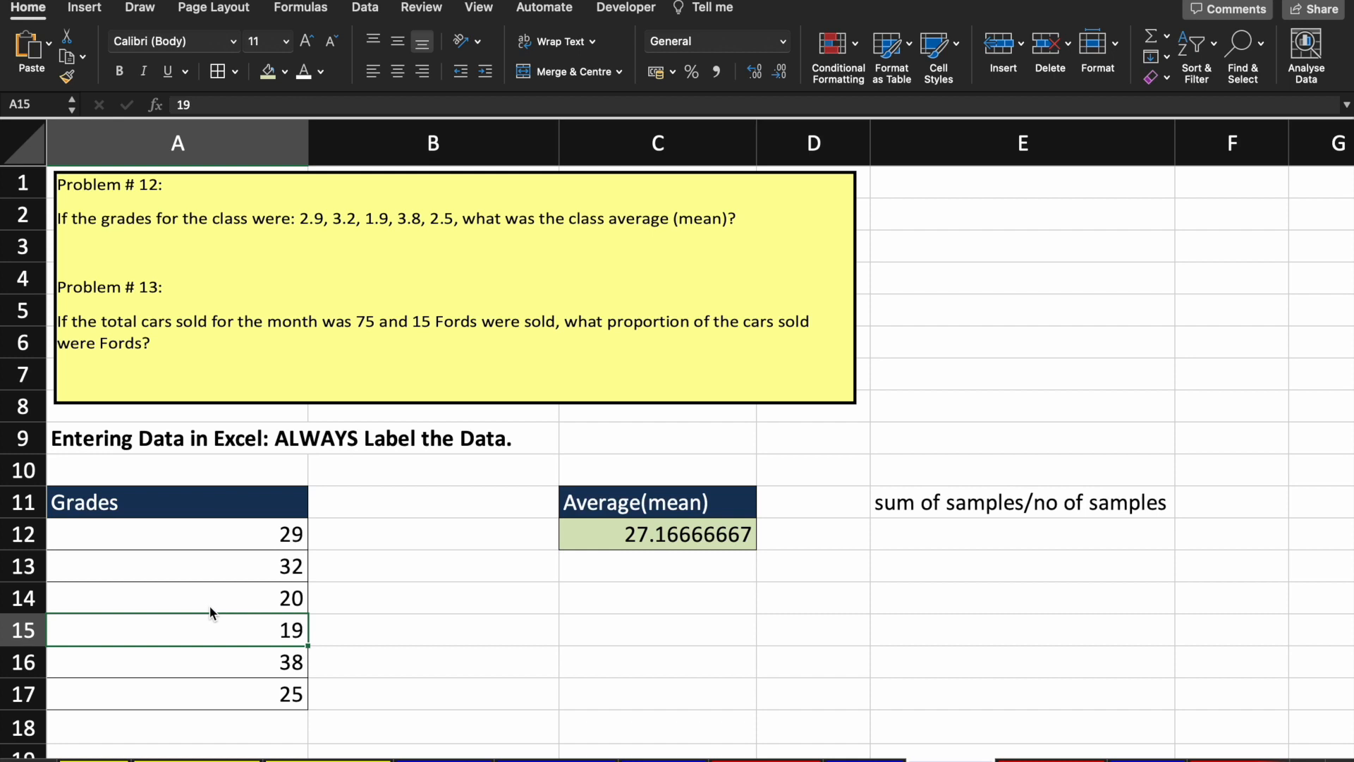
{"action": "left_click", "coordinate": [210, 607]}
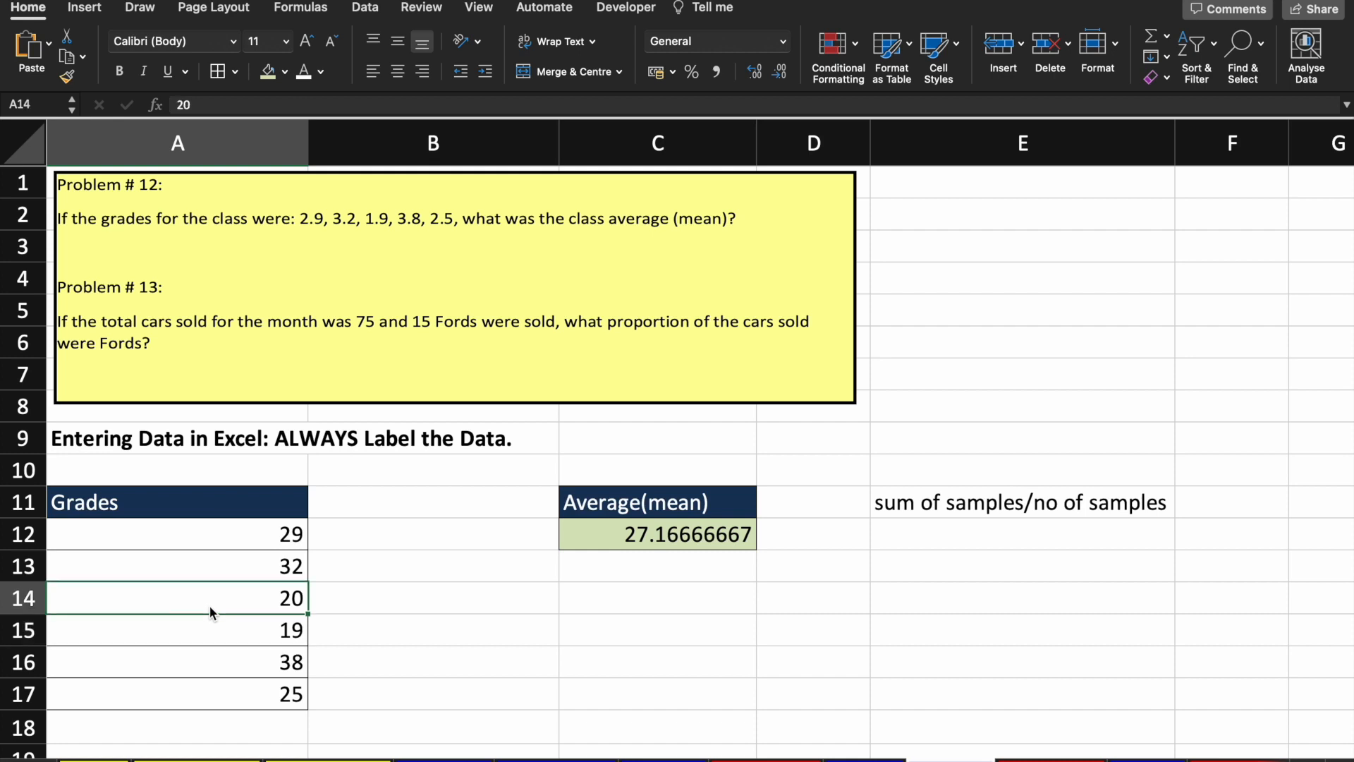
{"action": "left_click", "coordinate": [648, 534]}
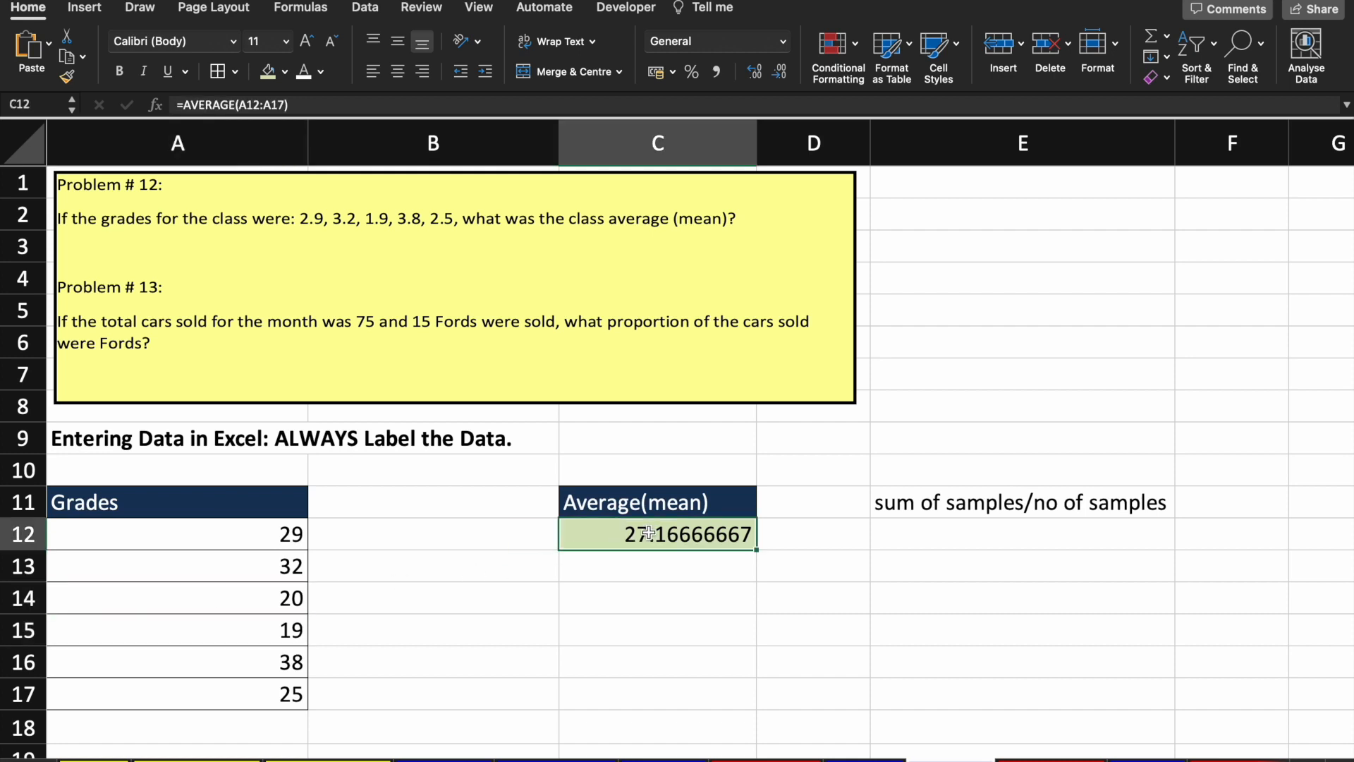
{"action": "scroll", "coordinate": [648, 534], "scroll_direction": "down", "scroll_amount": 5}
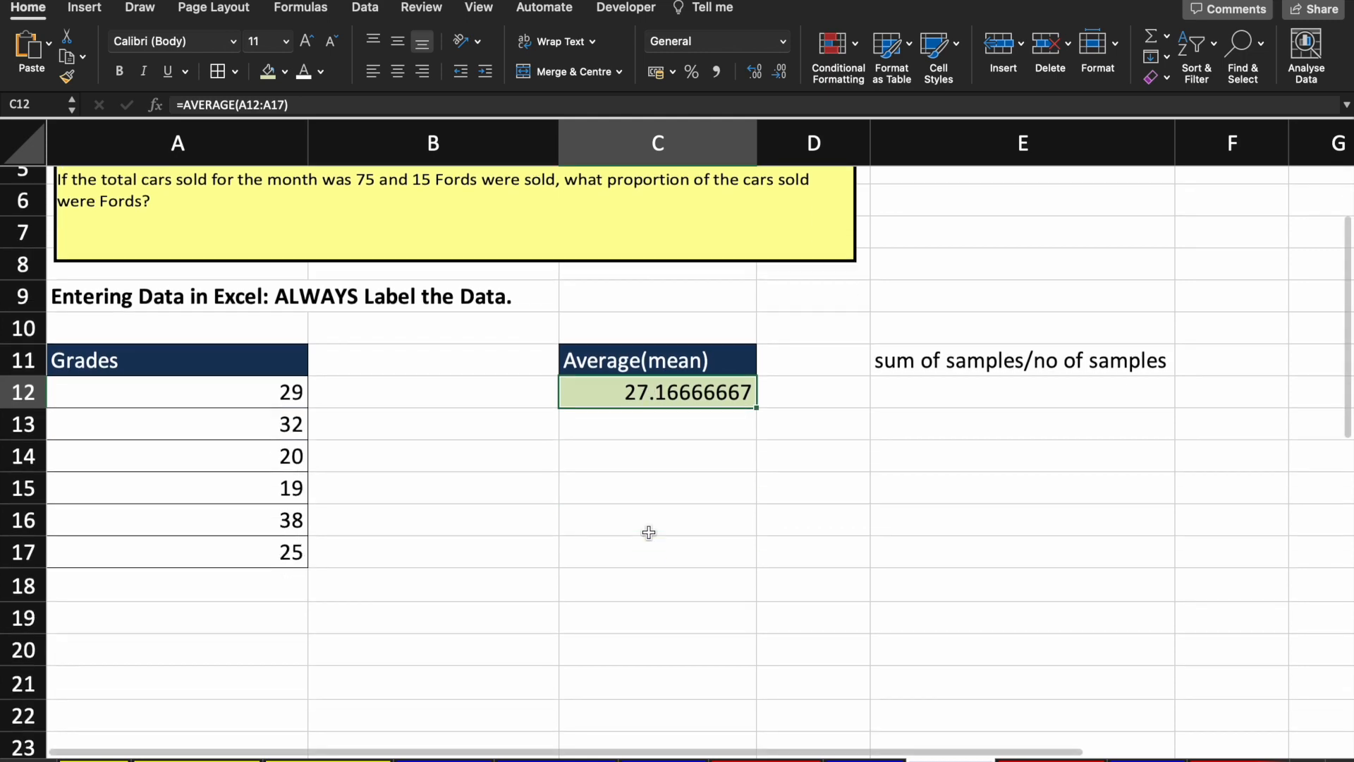
{"action": "scroll", "coordinate": [649, 533], "scroll_direction": "up", "scroll_amount": 2}
{"action": "scroll", "coordinate": [648, 533], "scroll_direction": "up", "scroll_amount": 1}
{"action": "scroll", "coordinate": [649, 533], "scroll_direction": "down", "scroll_amount": 10}
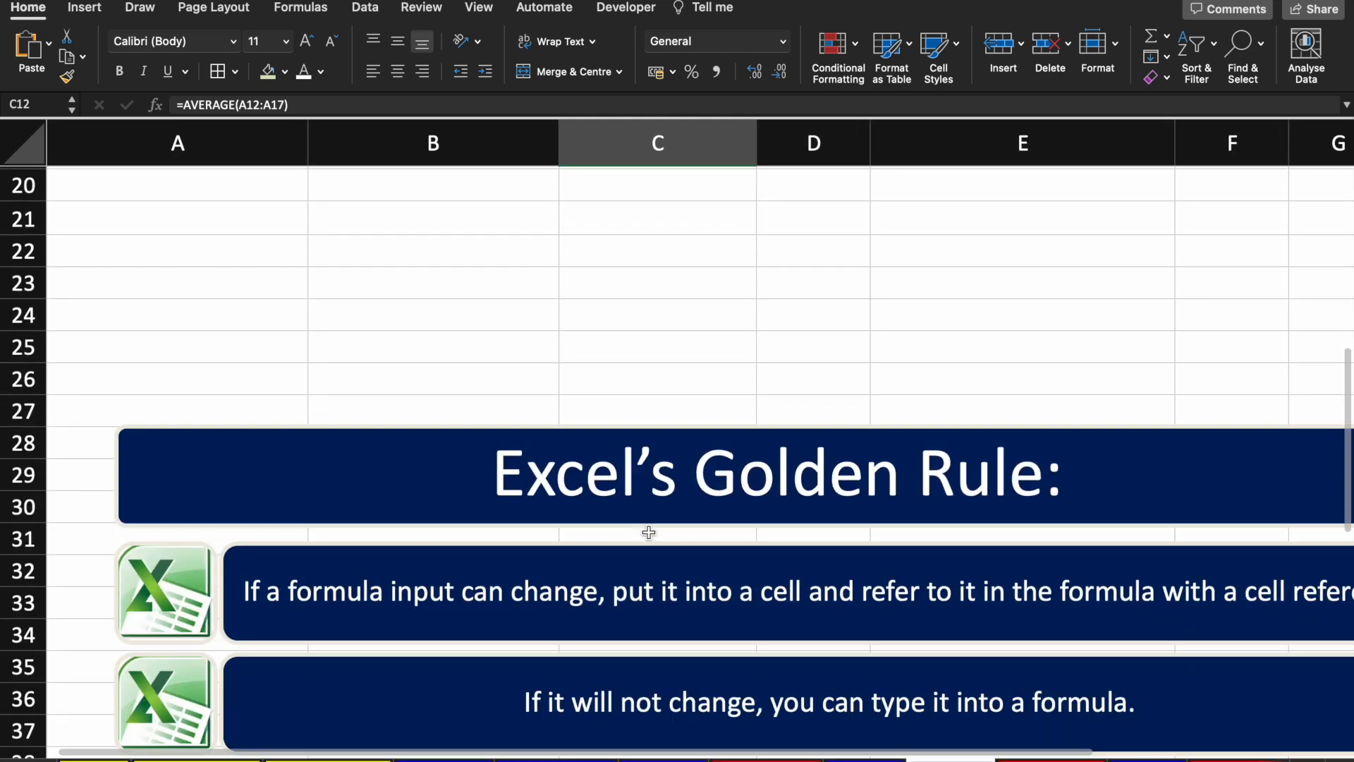
{"action": "scroll", "coordinate": [648, 532], "scroll_direction": "down", "scroll_amount": 3}
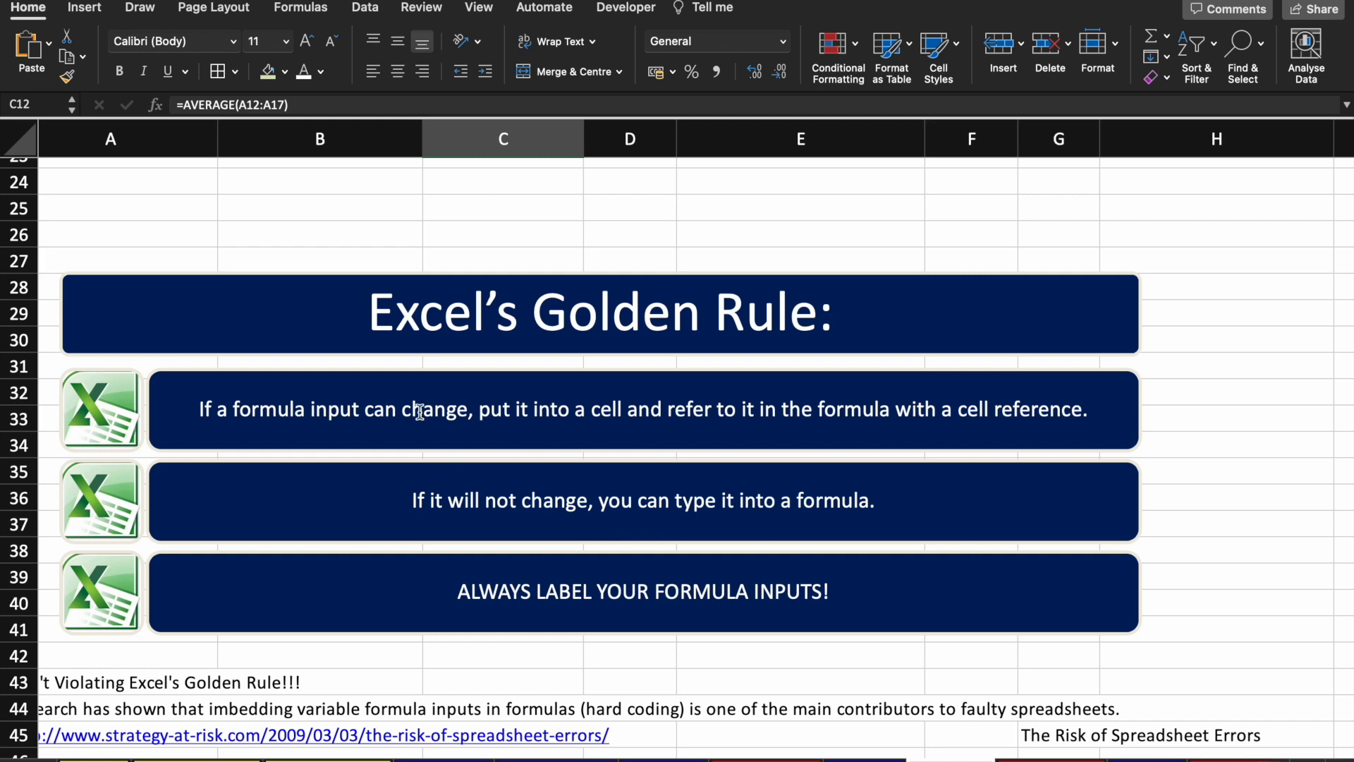
{"action": "scroll", "coordinate": [419, 412], "scroll_direction": "up", "scroll_amount": 10}
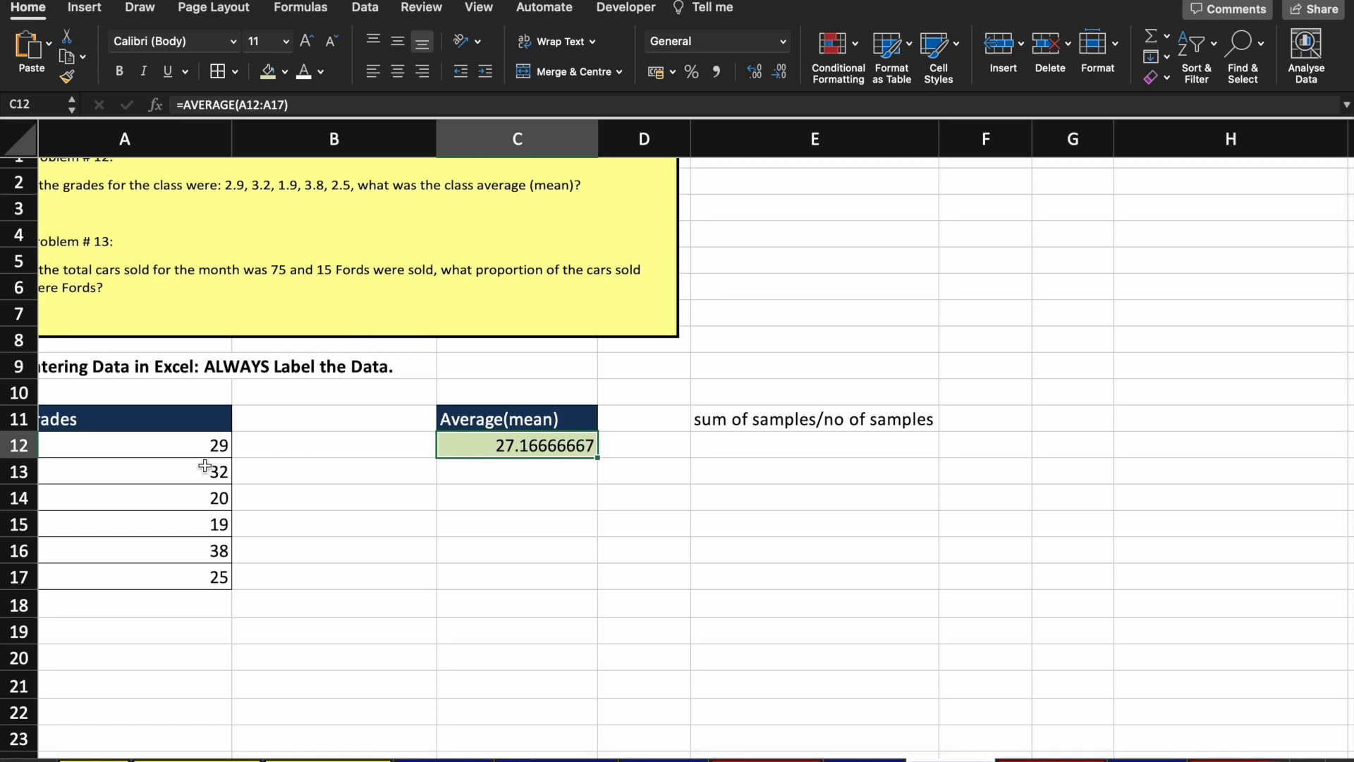
{"action": "scroll", "coordinate": [195, 449], "scroll_direction": "left", "scroll_amount": 1}
{"action": "left_click_drag", "start_coordinate": [196, 447], "coordinate": [184, 572]}
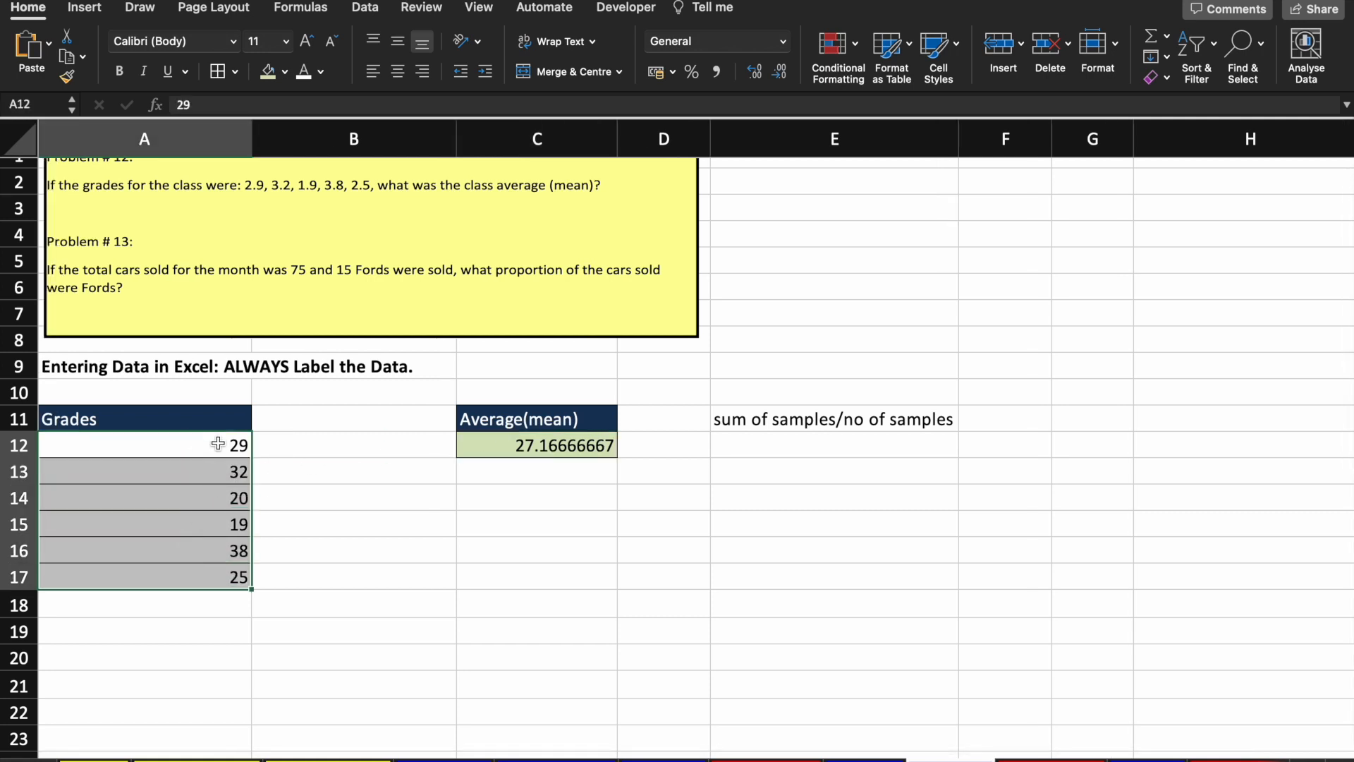
{"action": "scroll", "coordinate": [528, 502], "scroll_direction": "down", "scroll_amount": 5}
{"action": "scroll", "coordinate": [528, 502], "scroll_direction": "down", "scroll_amount": 2}
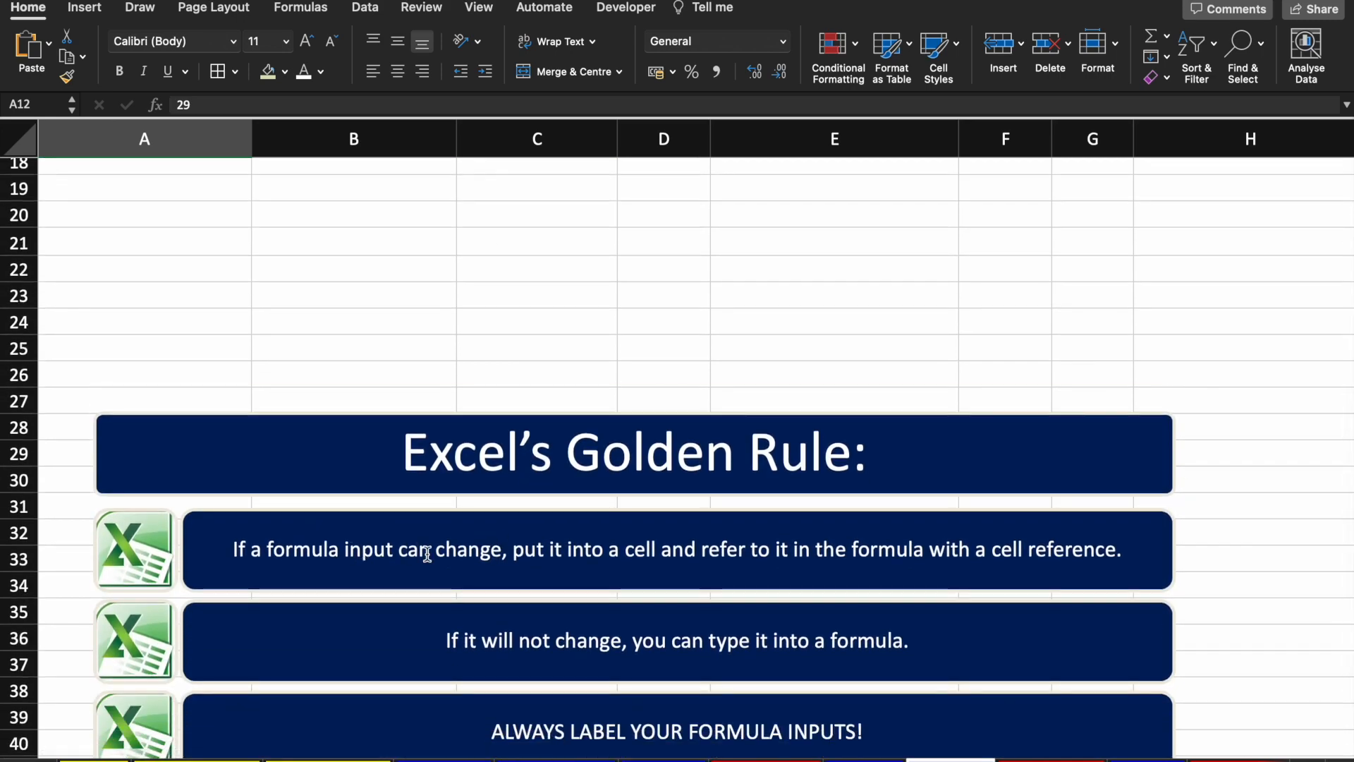
{"action": "scroll", "coordinate": [516, 548], "scroll_direction": "down", "scroll_amount": 1}
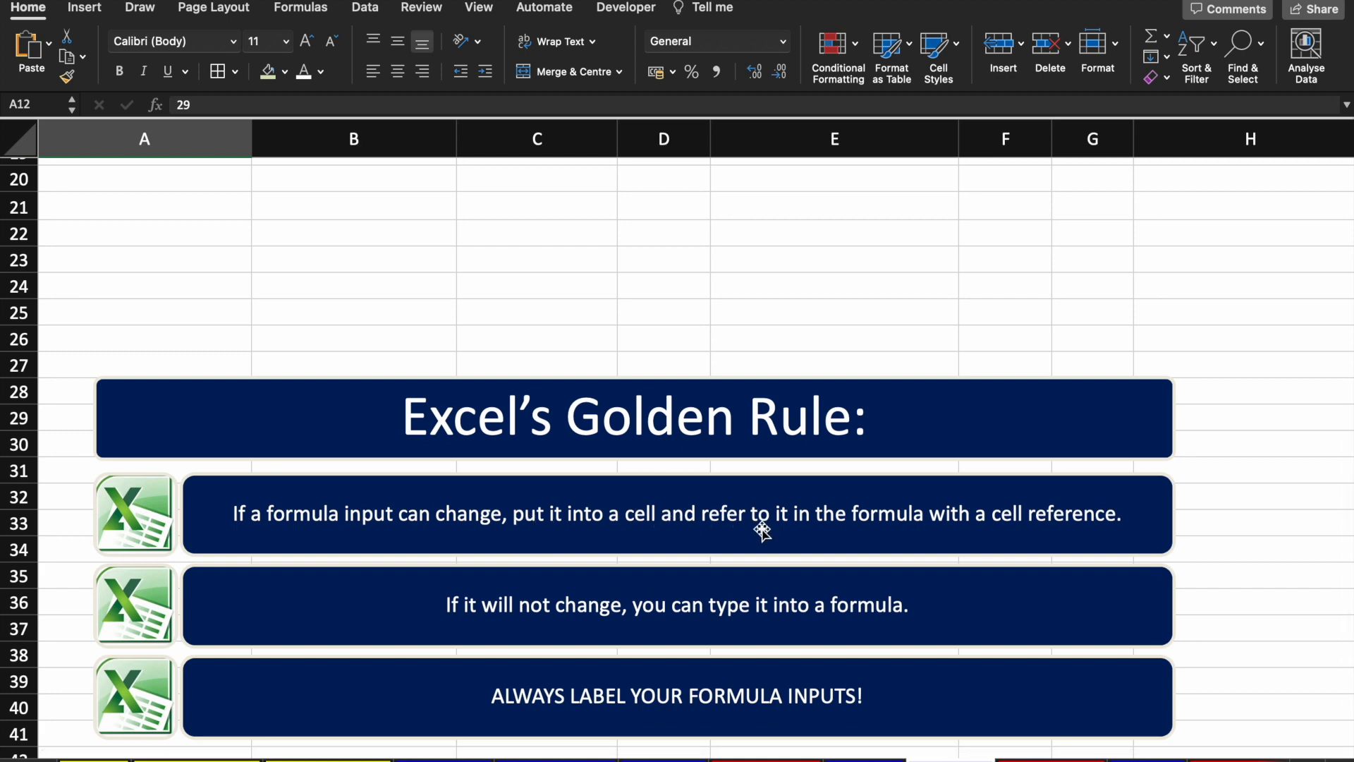
{"action": "scroll", "coordinate": [916, 536], "scroll_direction": "up", "scroll_amount": 10}
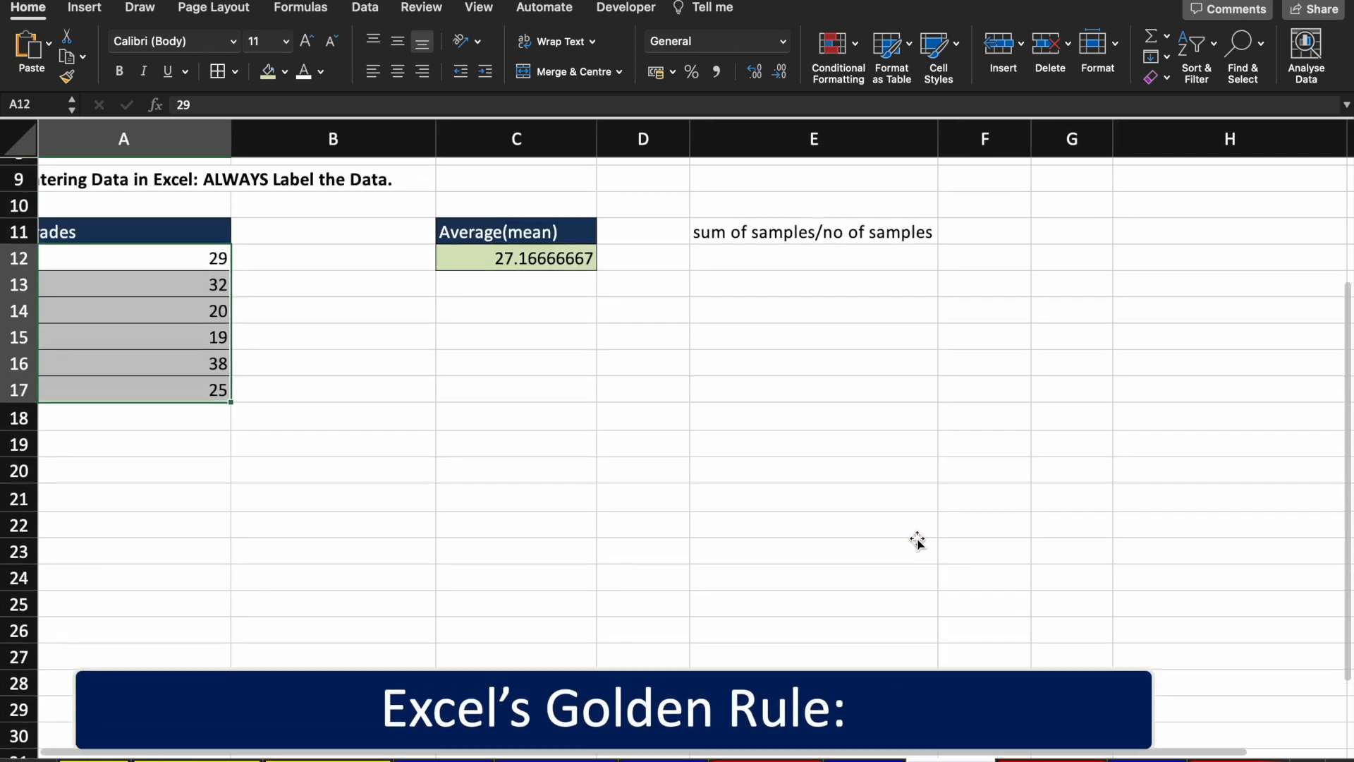
{"action": "left_click", "coordinate": [234, 404]}
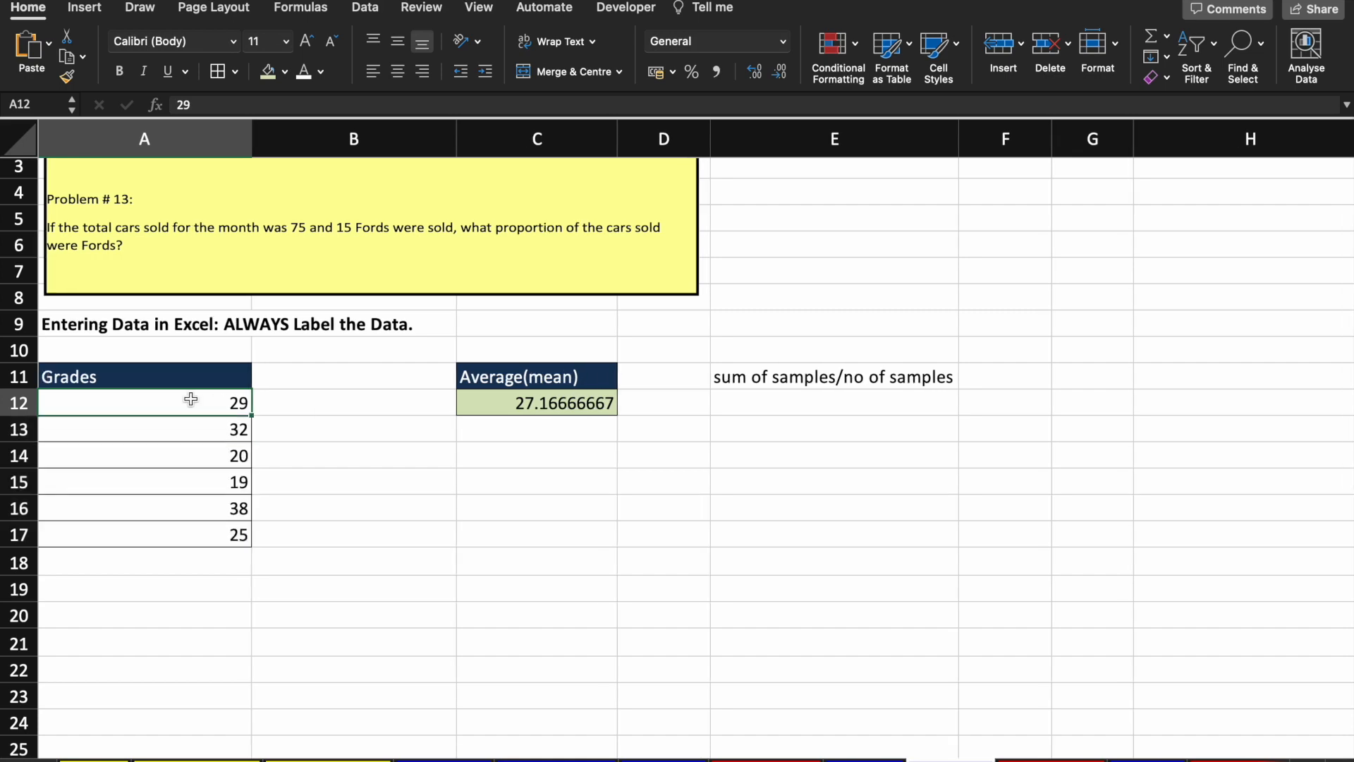
{"action": "left_click", "coordinate": [561, 407]}
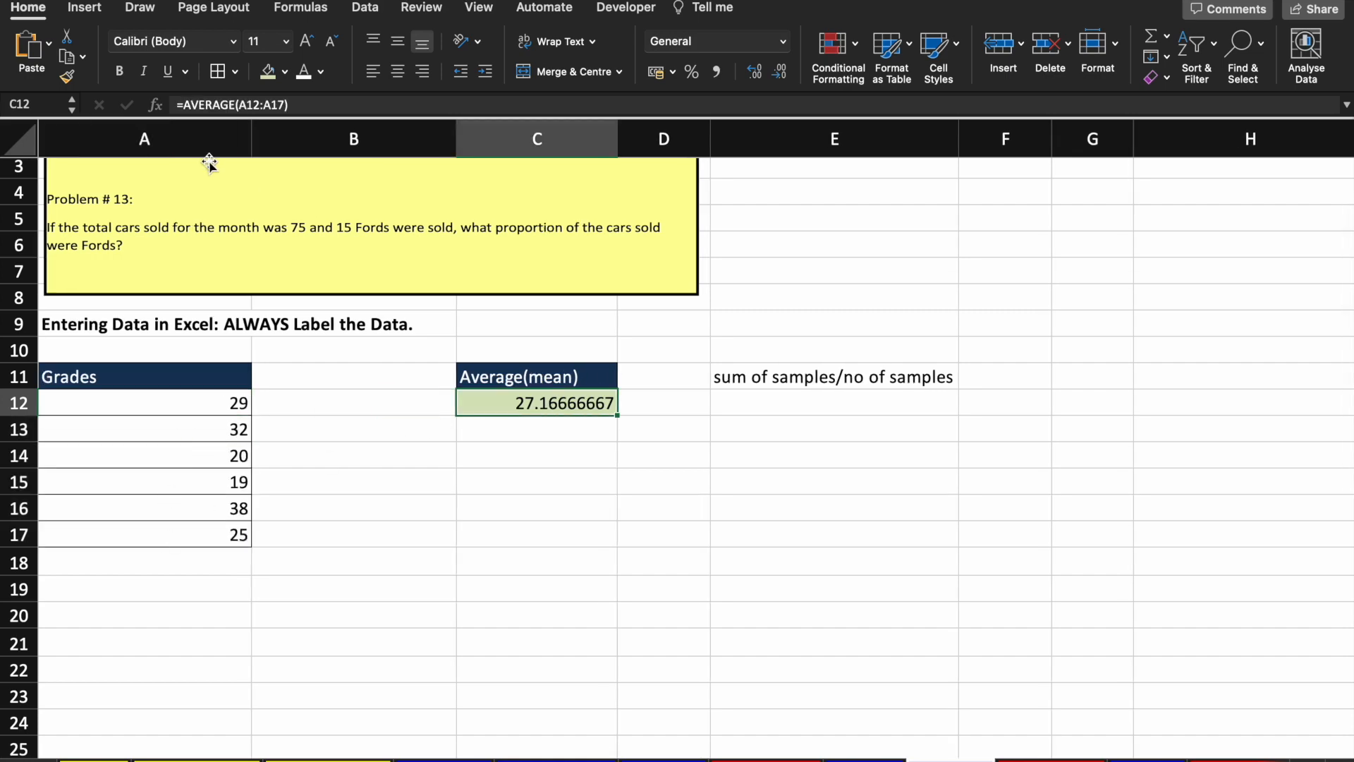
{"action": "scroll", "coordinate": [404, 460], "scroll_direction": "down", "scroll_amount": 8}
{"action": "scroll", "coordinate": [405, 462], "scroll_direction": "down", "scroll_amount": 1}
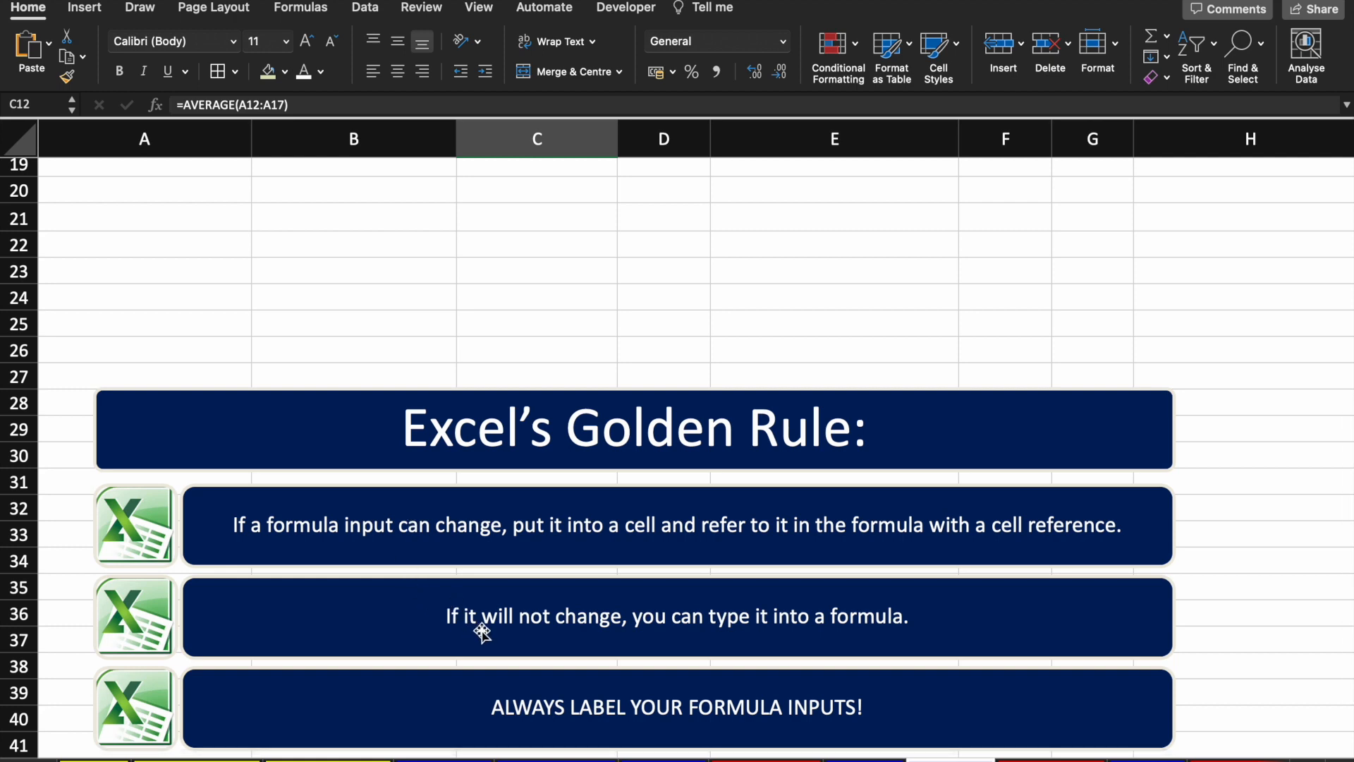
{"action": "scroll", "coordinate": [777, 616], "scroll_direction": "up", "scroll_amount": 1}
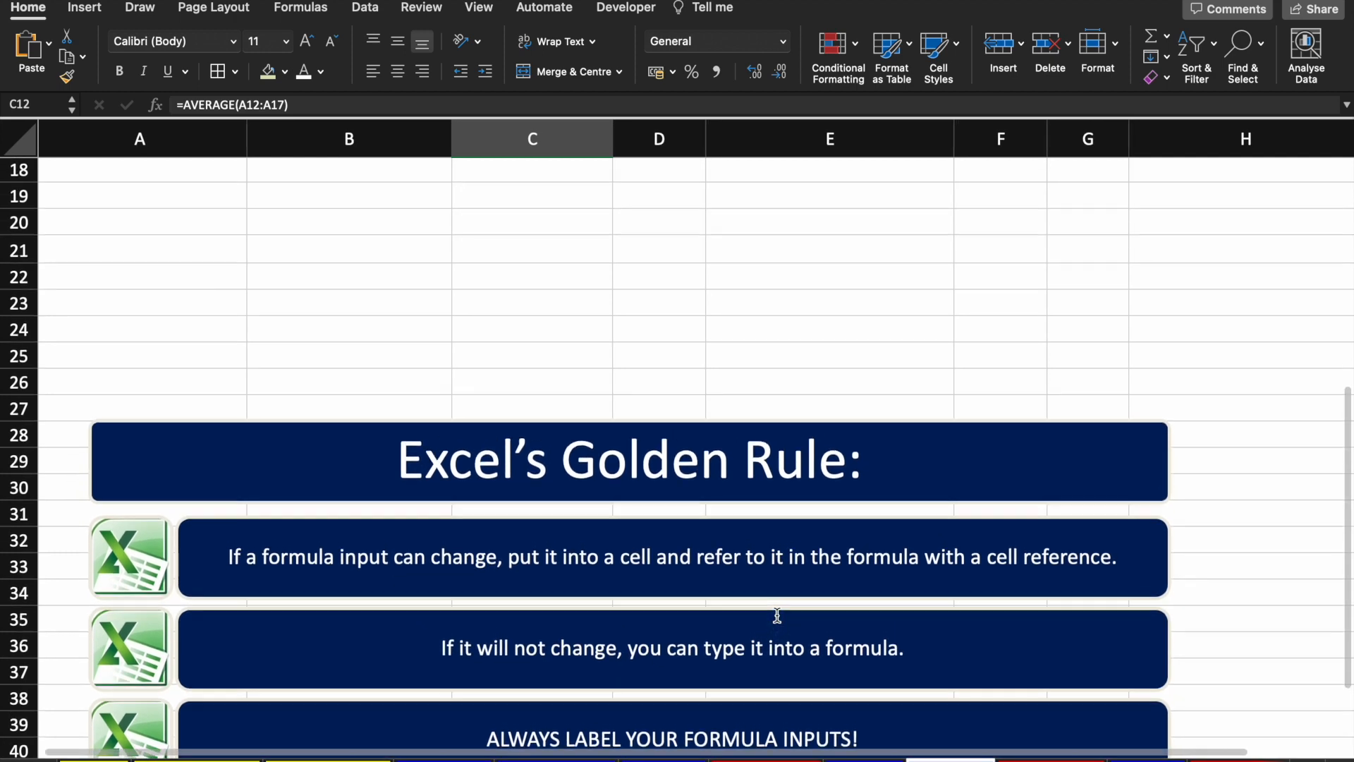
{"action": "scroll", "coordinate": [777, 615], "scroll_direction": "up", "scroll_amount": 8}
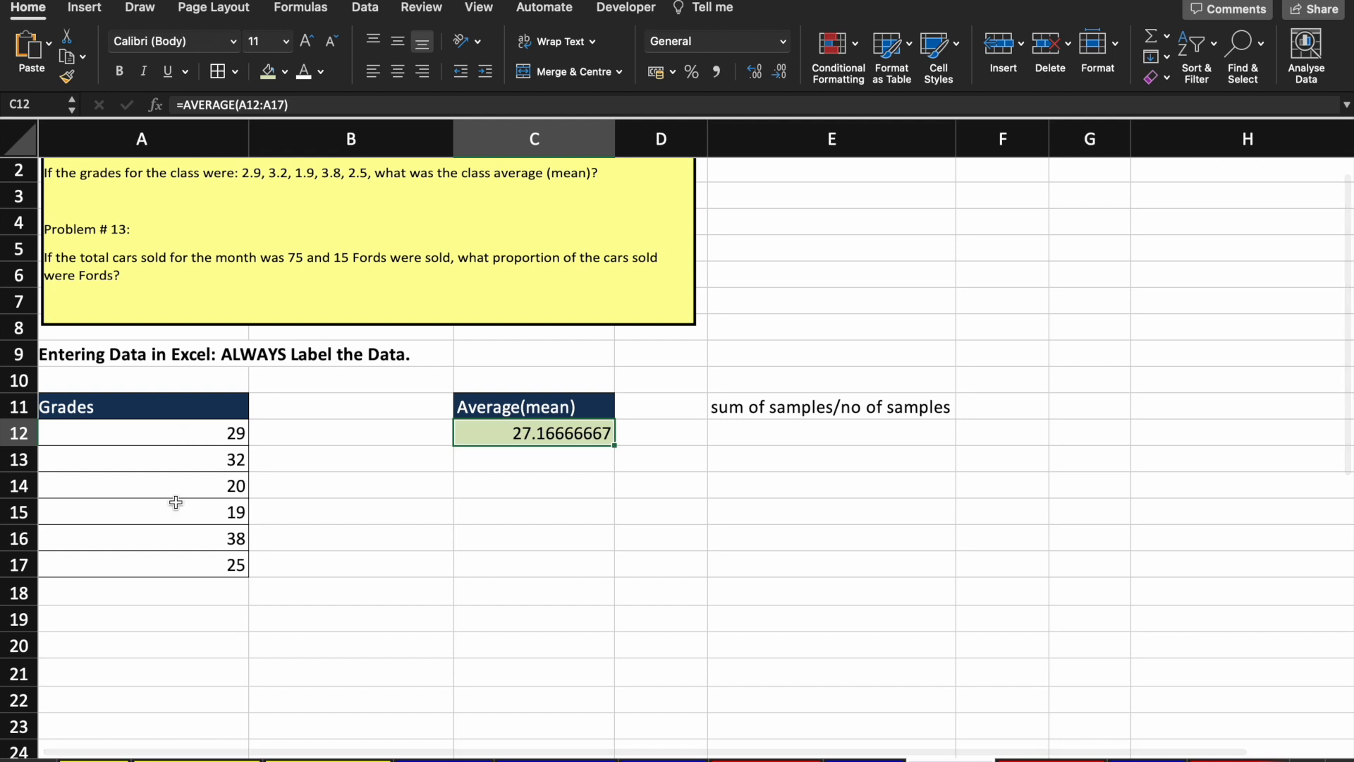
Step: Enter the value 1000 in cell B14
{"action": "left_click", "coordinate": [547, 491]}
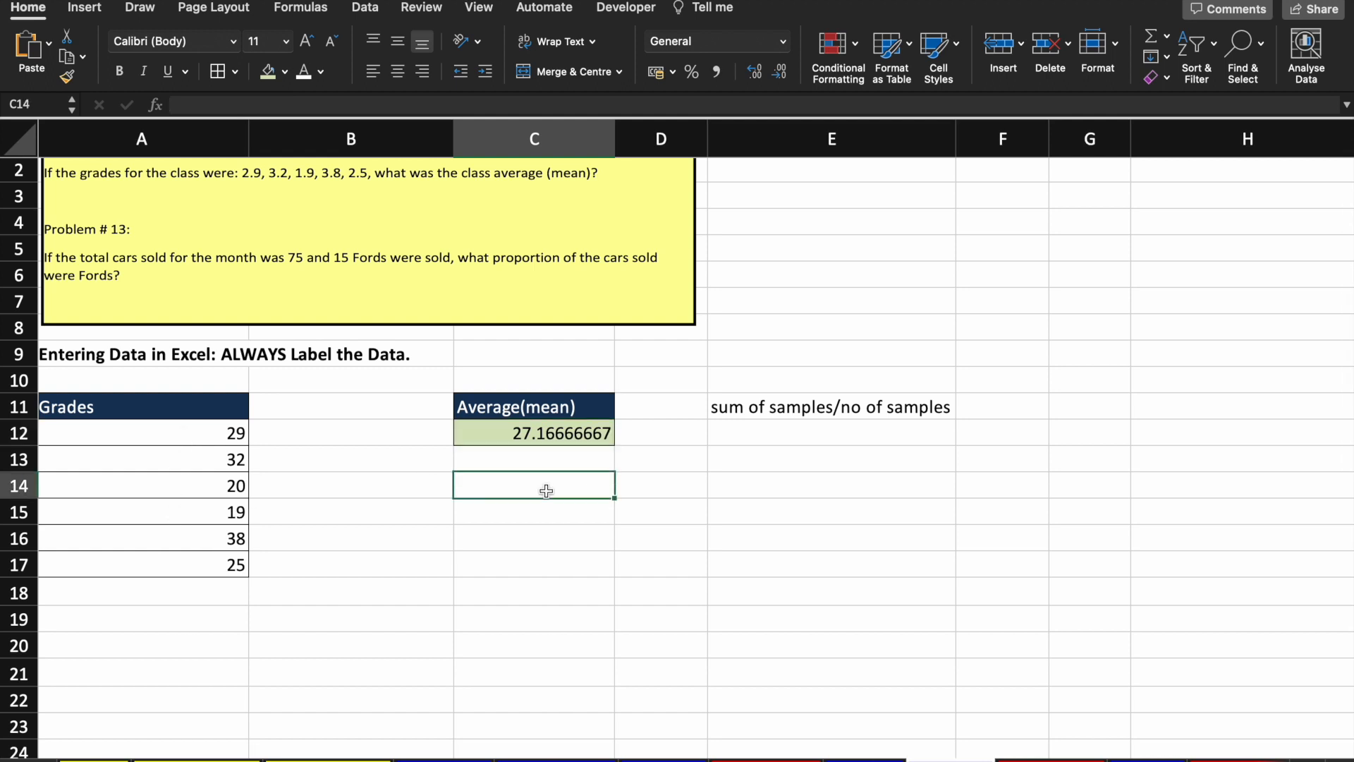
{"action": "key", "text": "Left"}
{"action": "type", "text": "1000"}
{"action": "key", "text": "Return"}
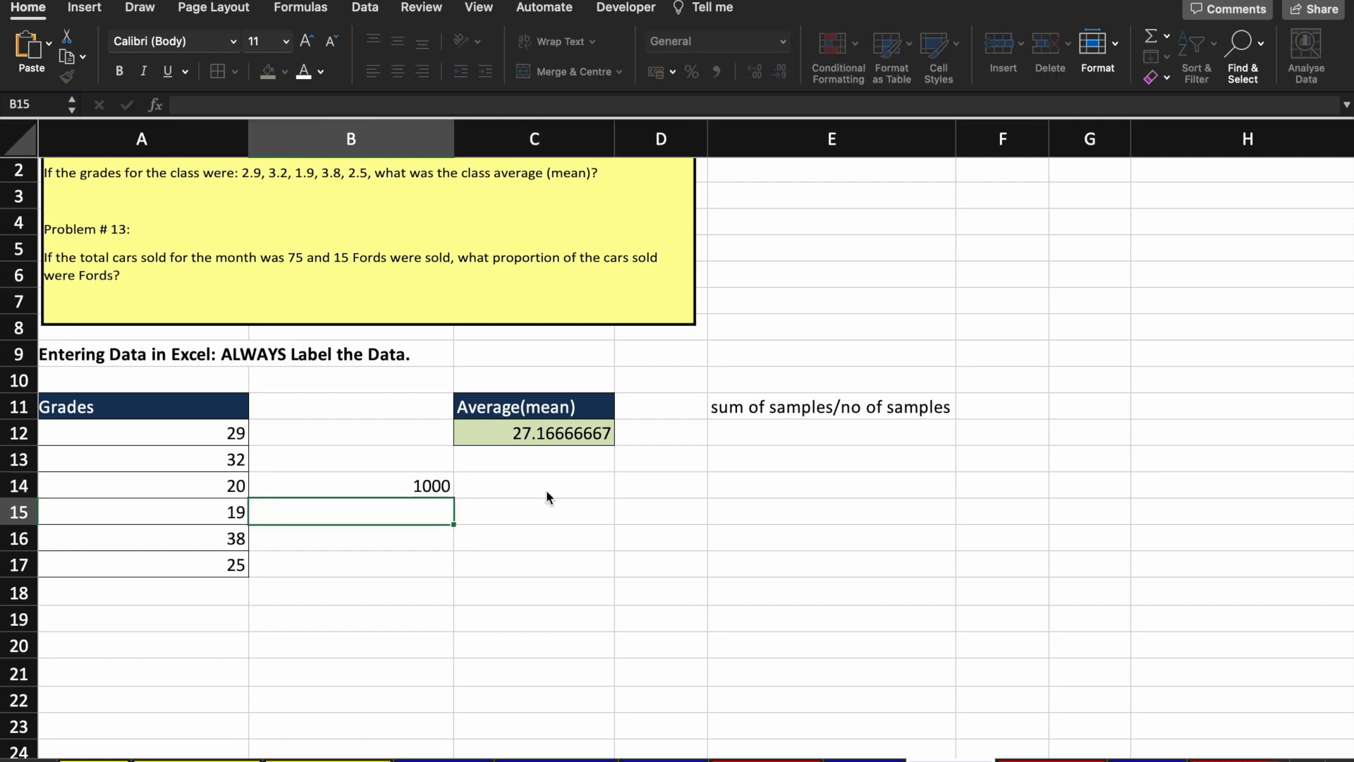
Step: Give C14 the formula =B14/12 and confirm it returns 83.33333333
{"action": "left_click", "coordinate": [546, 490]}
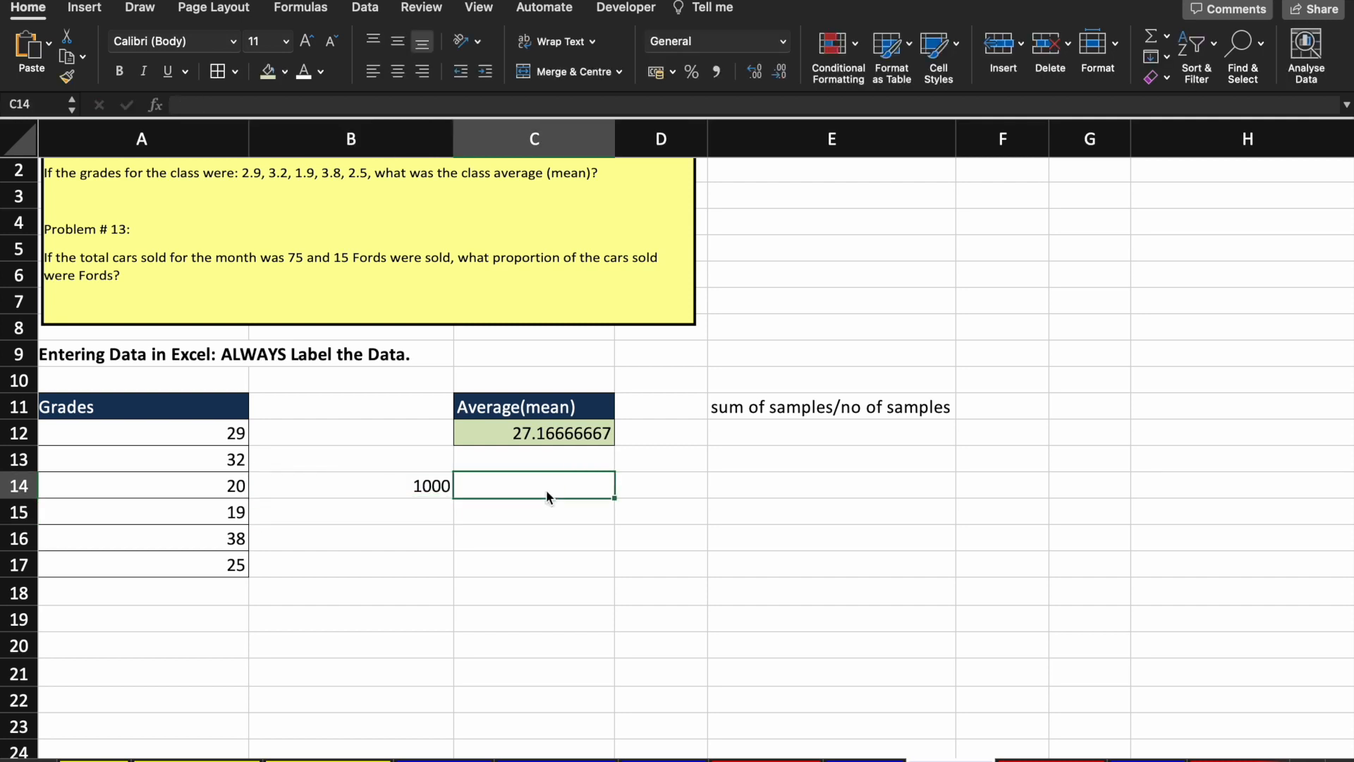
{"action": "type", "text": "="}
{"action": "key", "text": "Left"}
{"action": "type", "text": "/12"}
{"action": "key", "text": "Return"}
{"action": "left_click", "coordinate": [547, 492]}
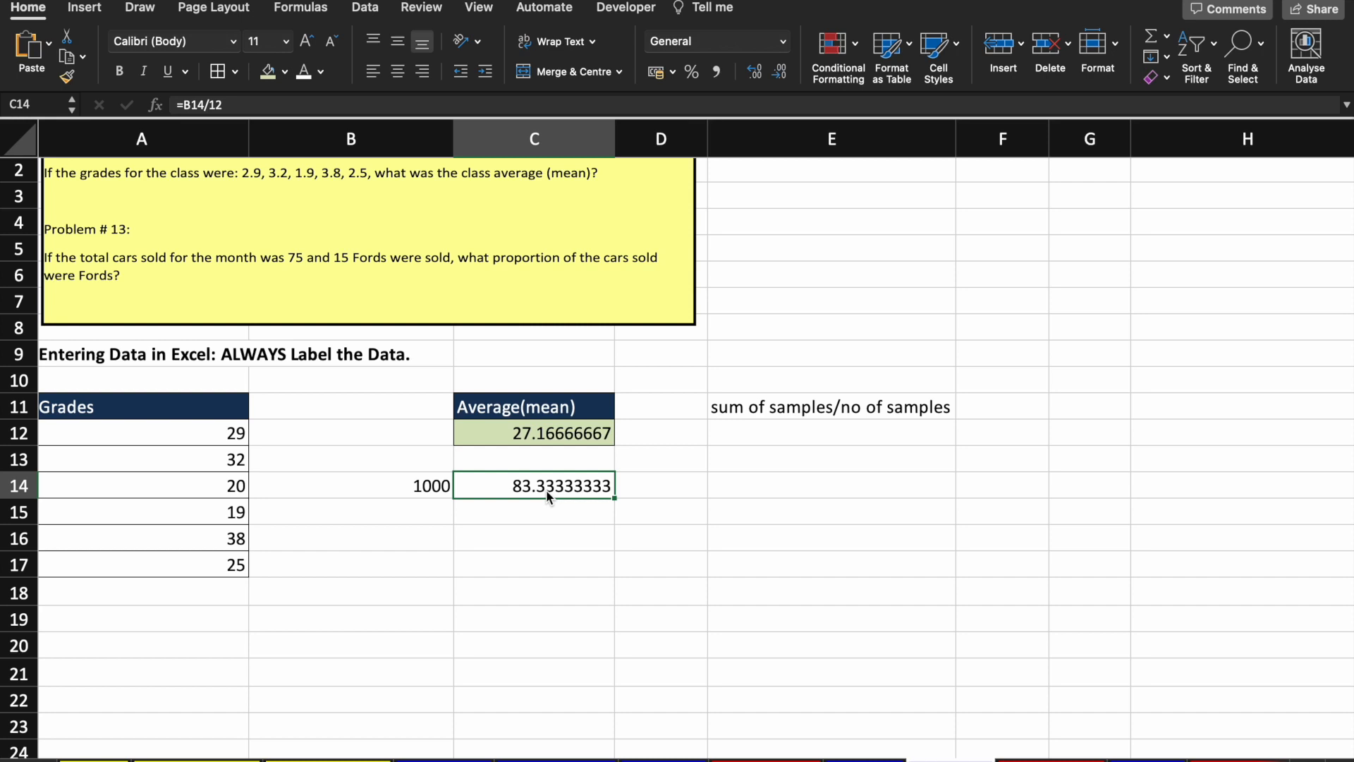
{"action": "scroll", "coordinate": [546, 489], "scroll_direction": "down", "scroll_amount": 1}
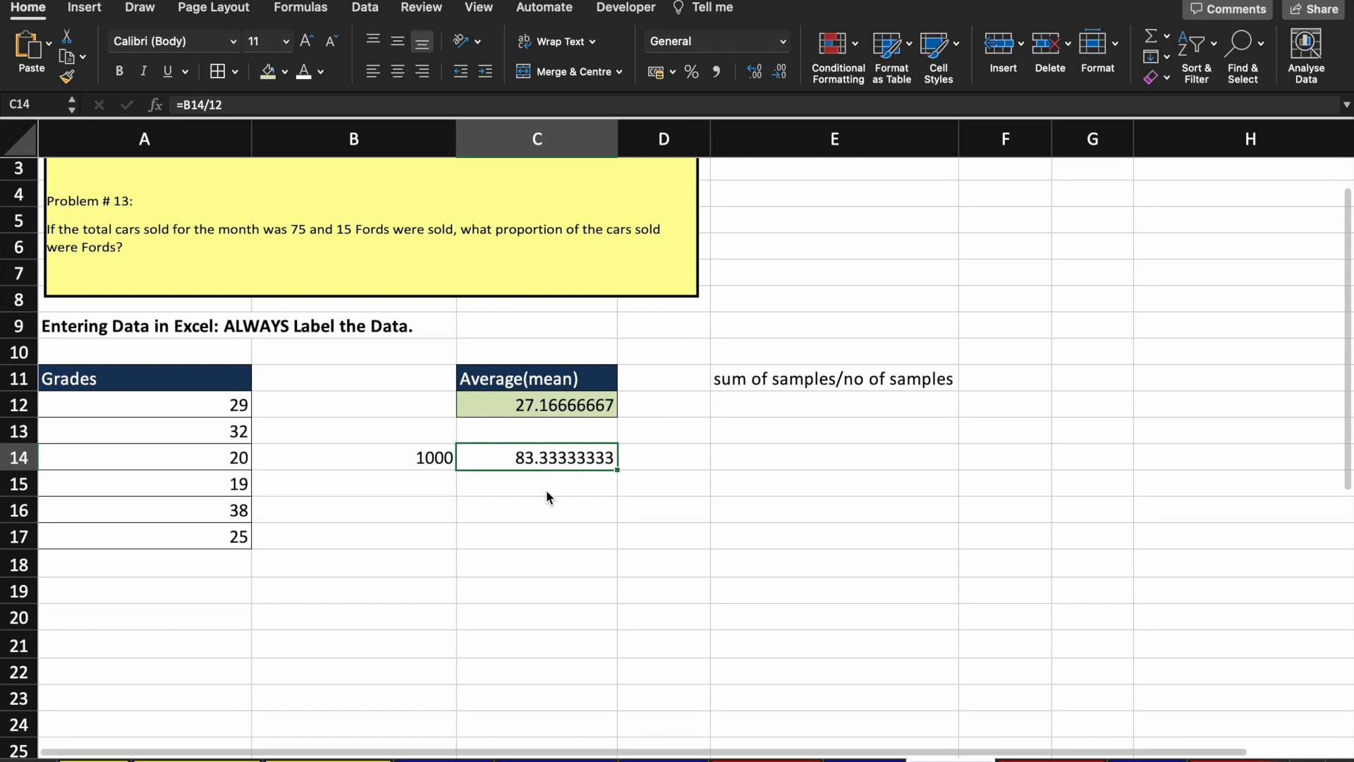
{"action": "left_click", "coordinate": [262, 105]}
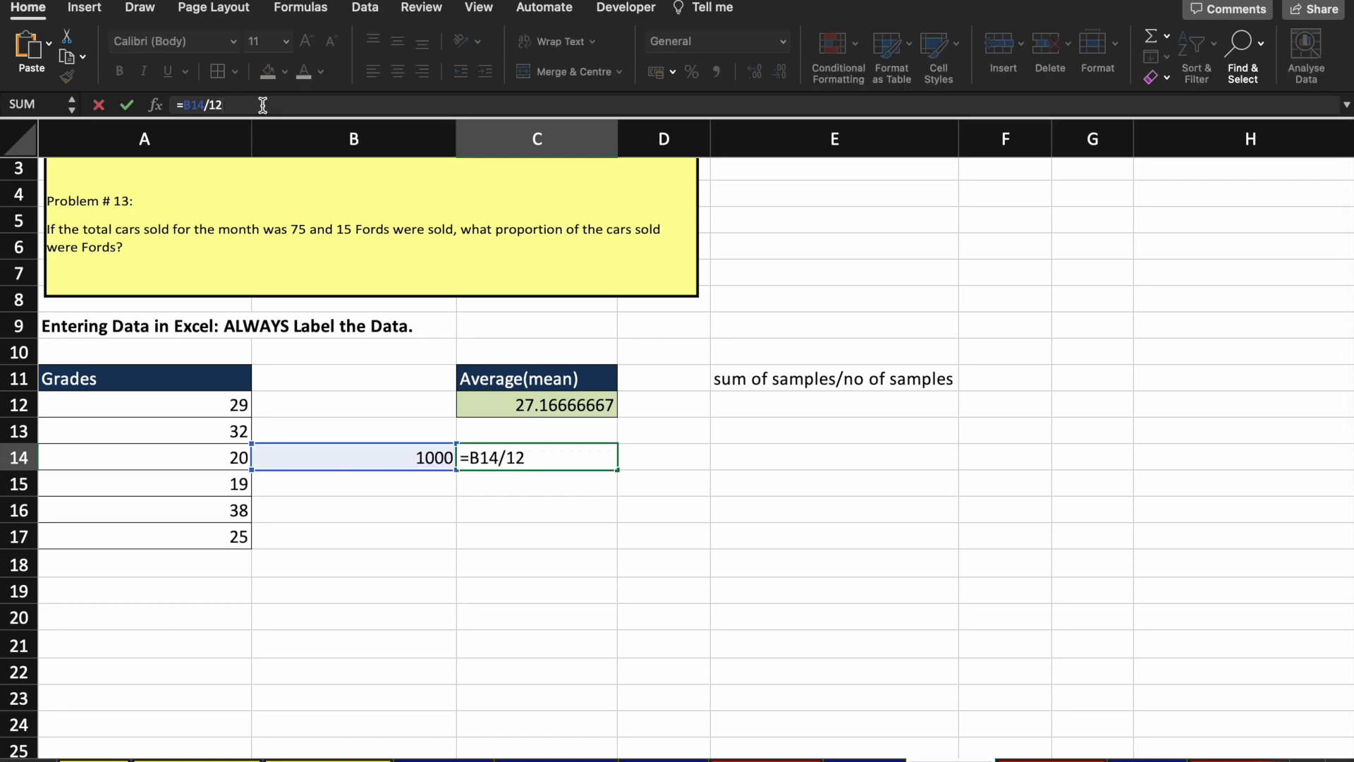
{"action": "key", "text": "Return"}
{"action": "scroll", "coordinate": [397, 670], "scroll_direction": "down", "scroll_amount": 8}
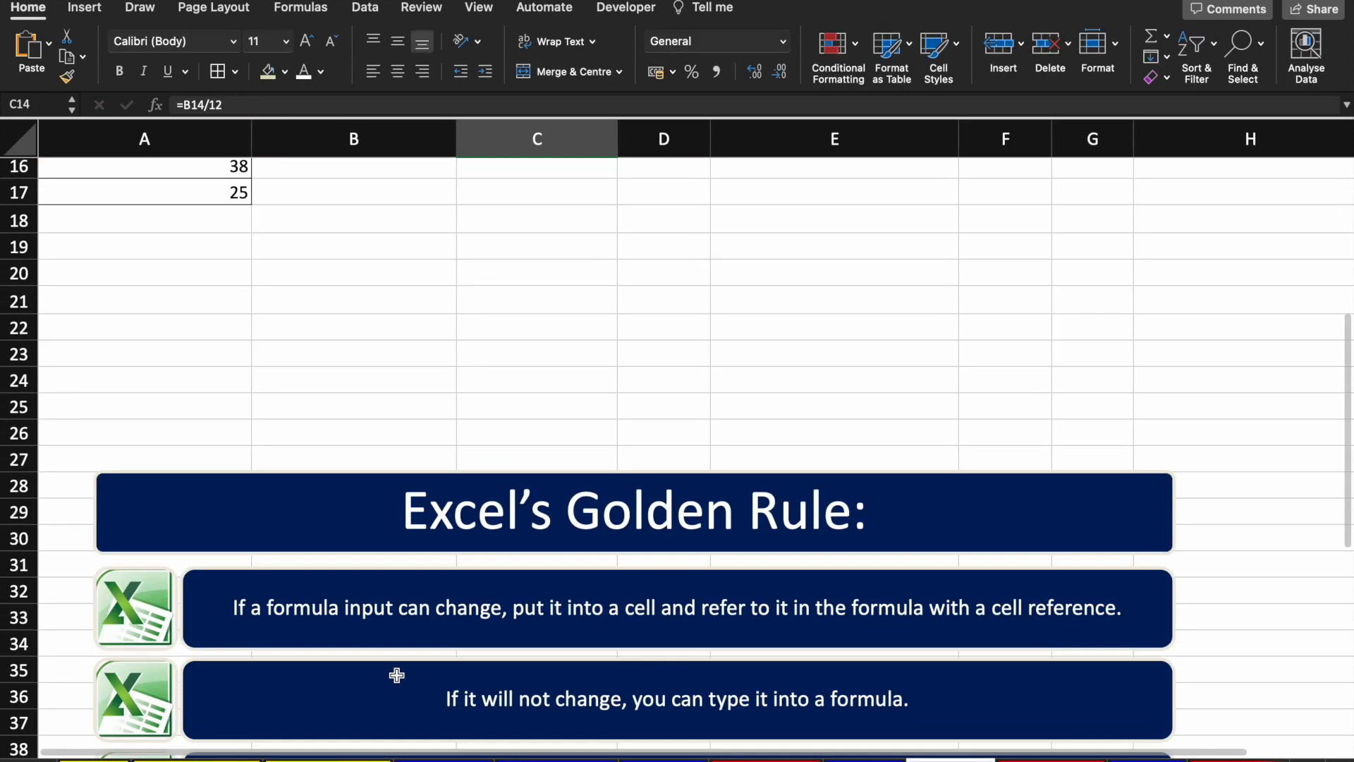
{"action": "scroll", "coordinate": [704, 638], "scroll_direction": "down", "scroll_amount": 2}
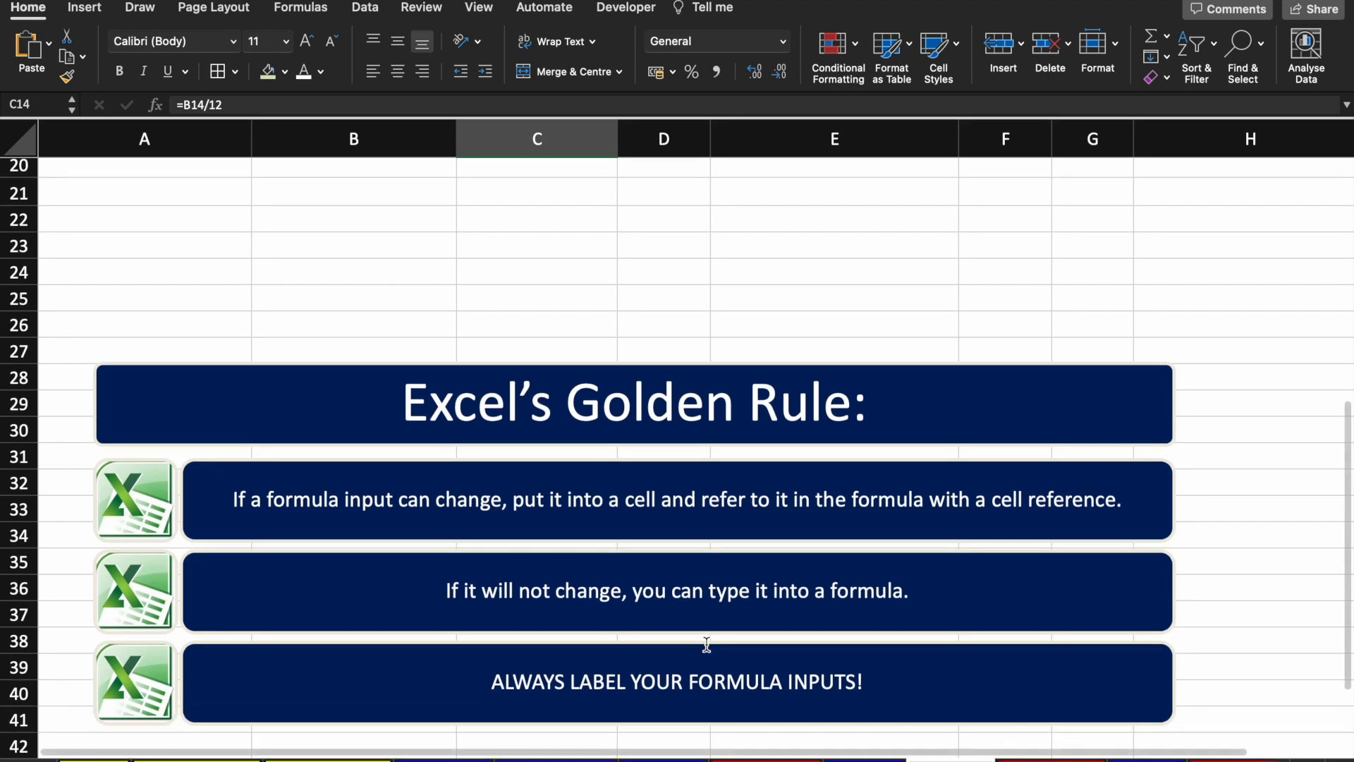
{"action": "scroll", "coordinate": [760, 587], "scroll_direction": "down", "scroll_amount": 2}
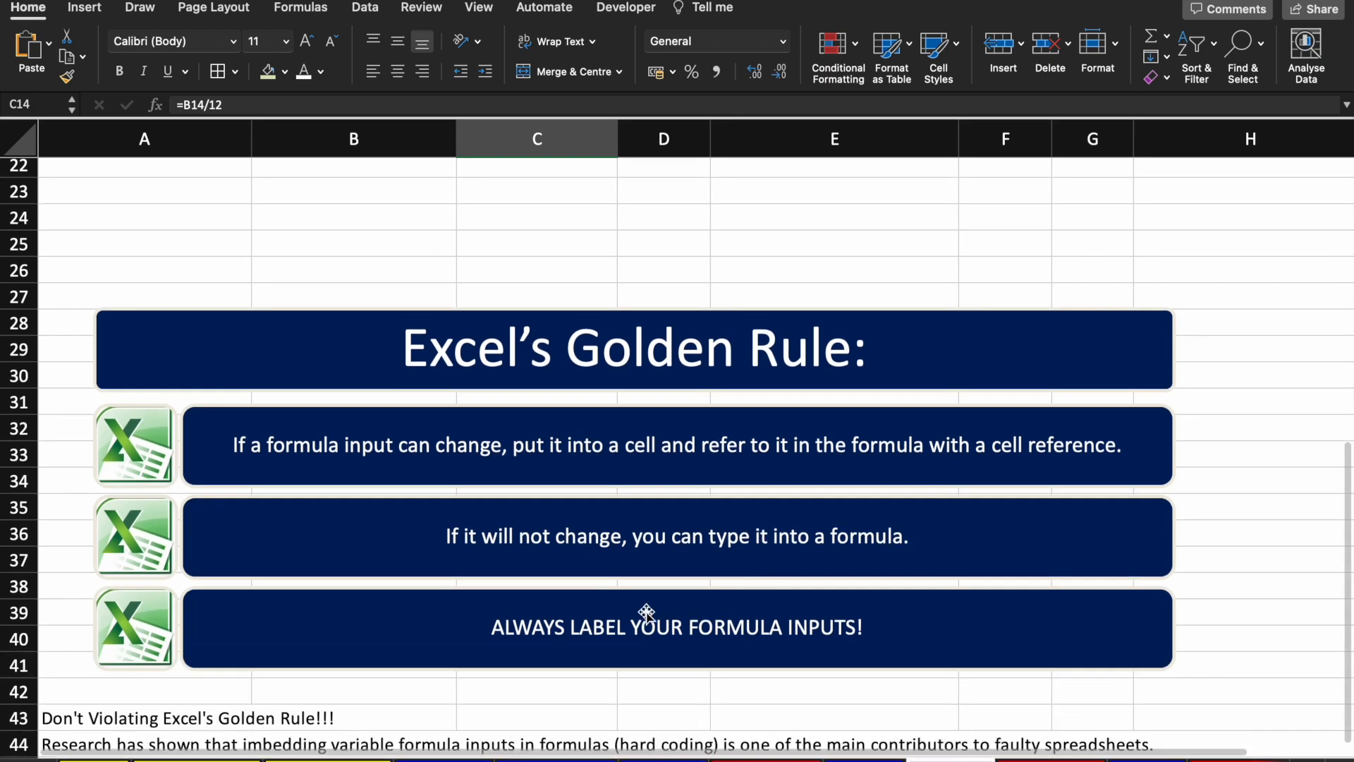
{"action": "left_click", "coordinate": [503, 629]}
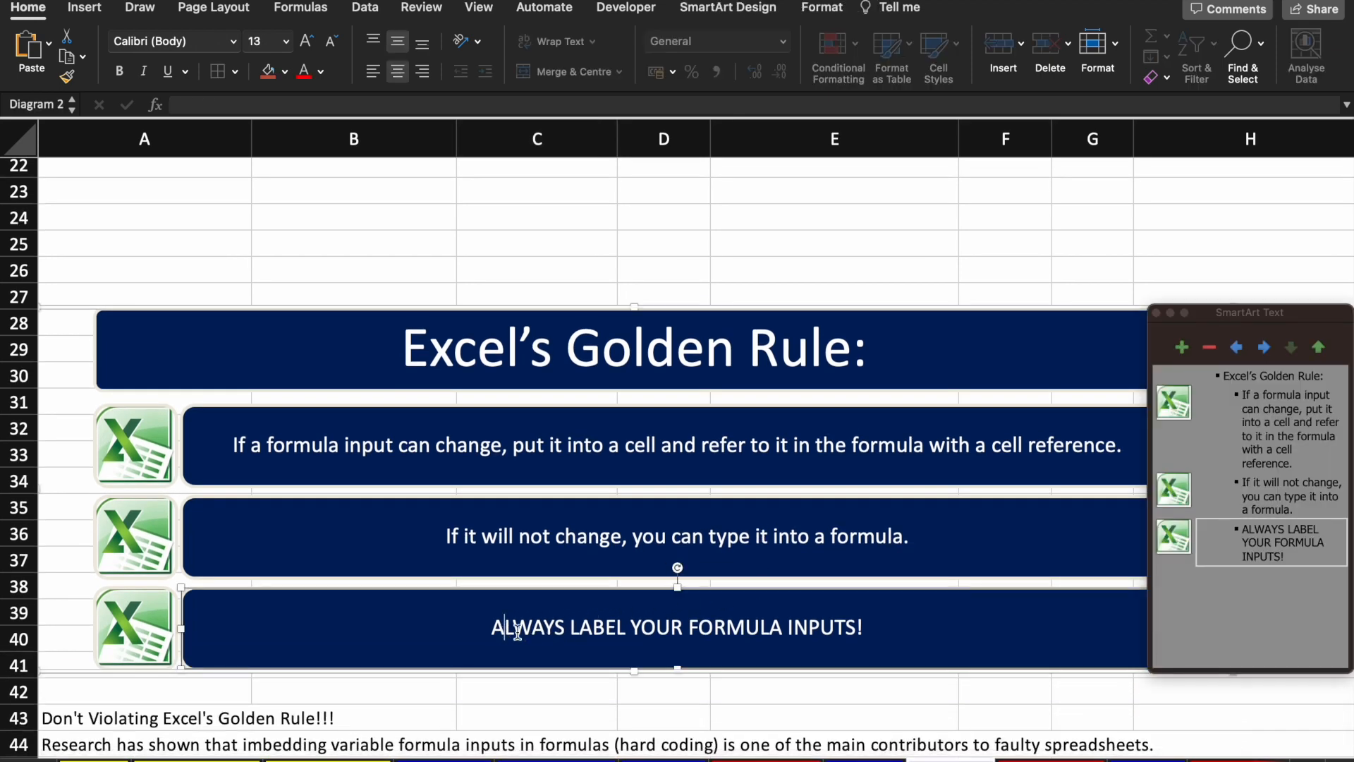
{"action": "left_click", "coordinate": [1156, 312]}
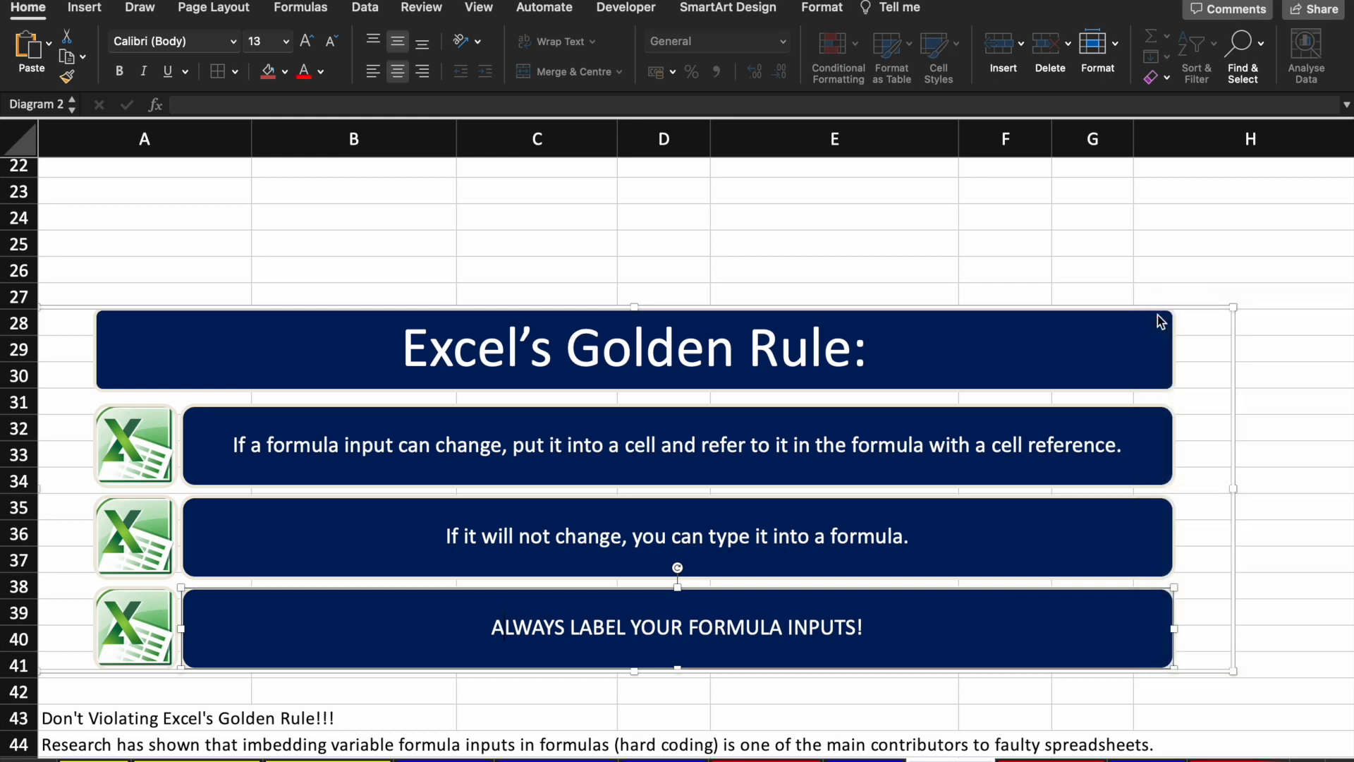
{"action": "scroll", "coordinate": [641, 639], "scroll_direction": "up", "scroll_amount": 7}
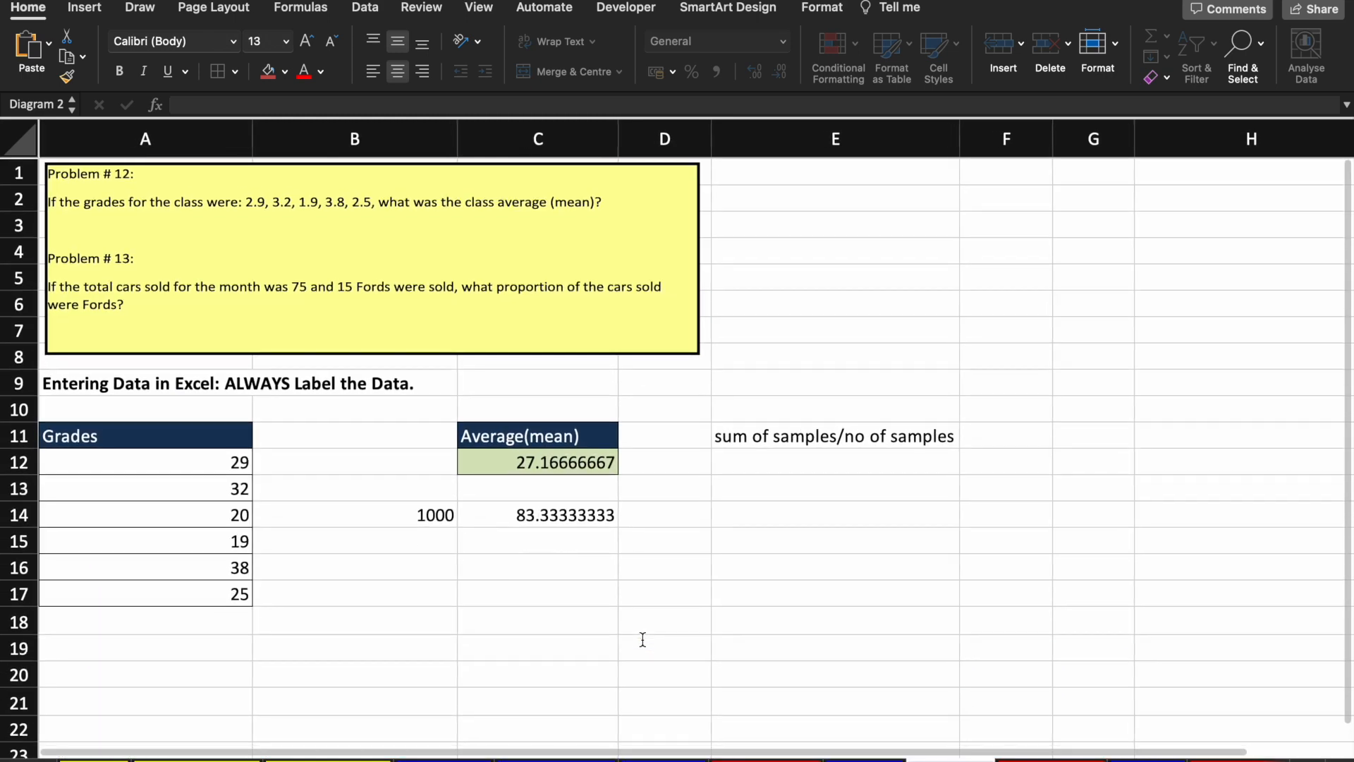
Step: Review the Average(mean) heading in C11 and the average formula in C12
{"action": "left_click", "coordinate": [534, 432]}
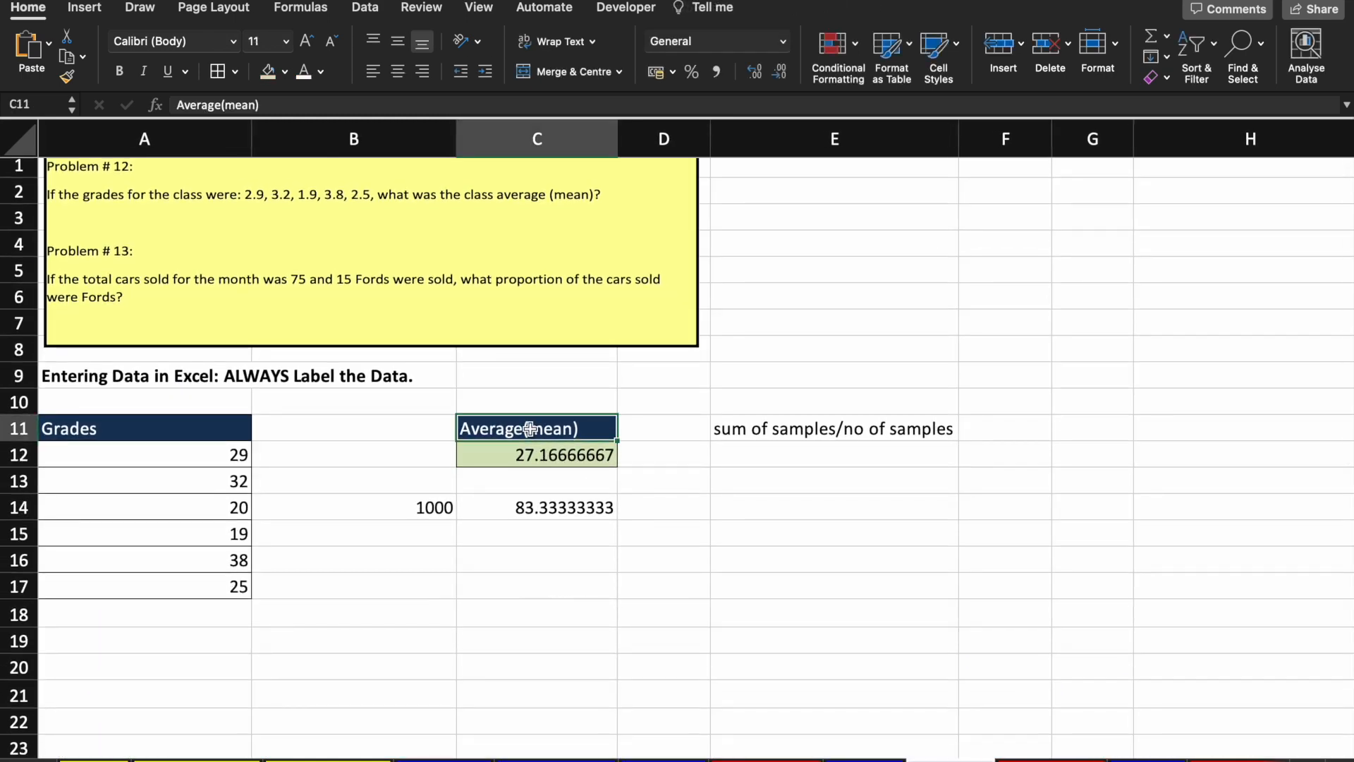
{"action": "left_click", "coordinate": [523, 456]}
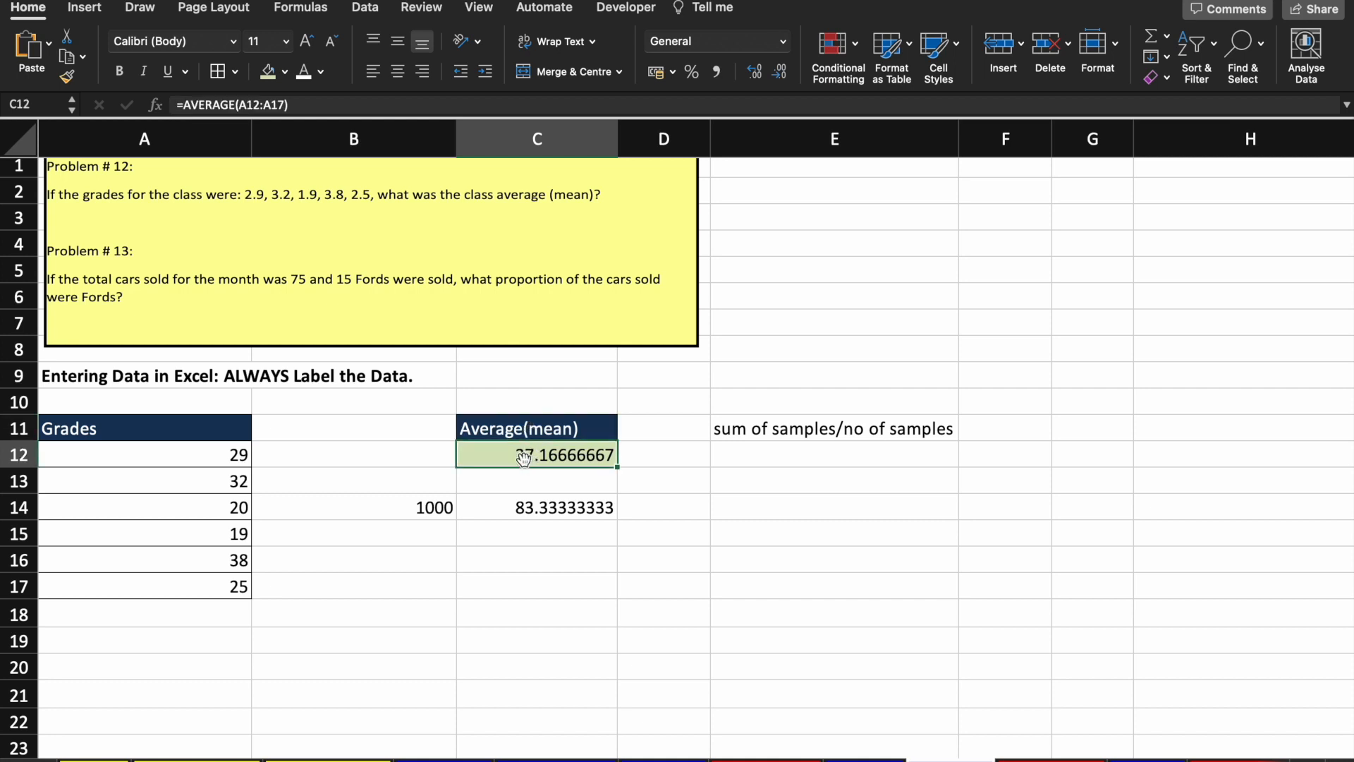
{"action": "left_click", "coordinate": [492, 428]}
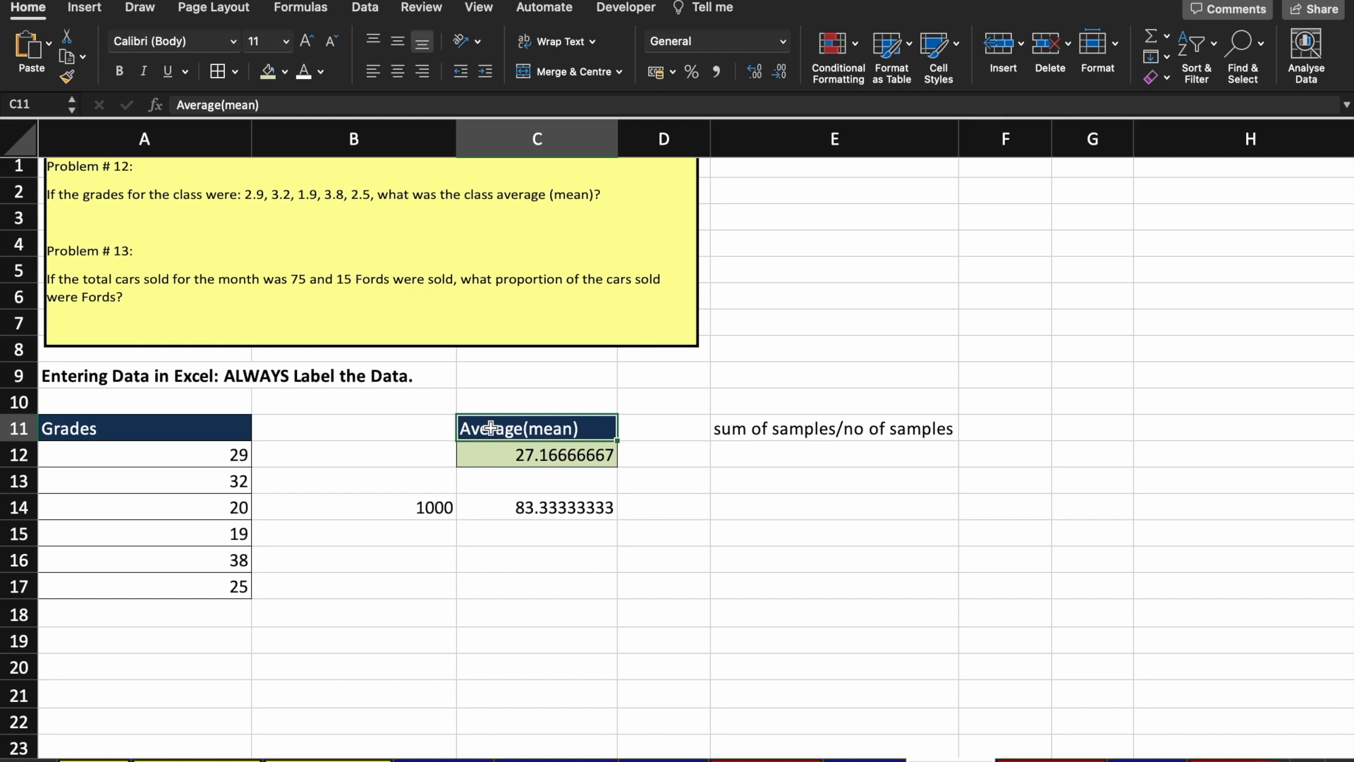
{"action": "left_click", "coordinate": [528, 450]}
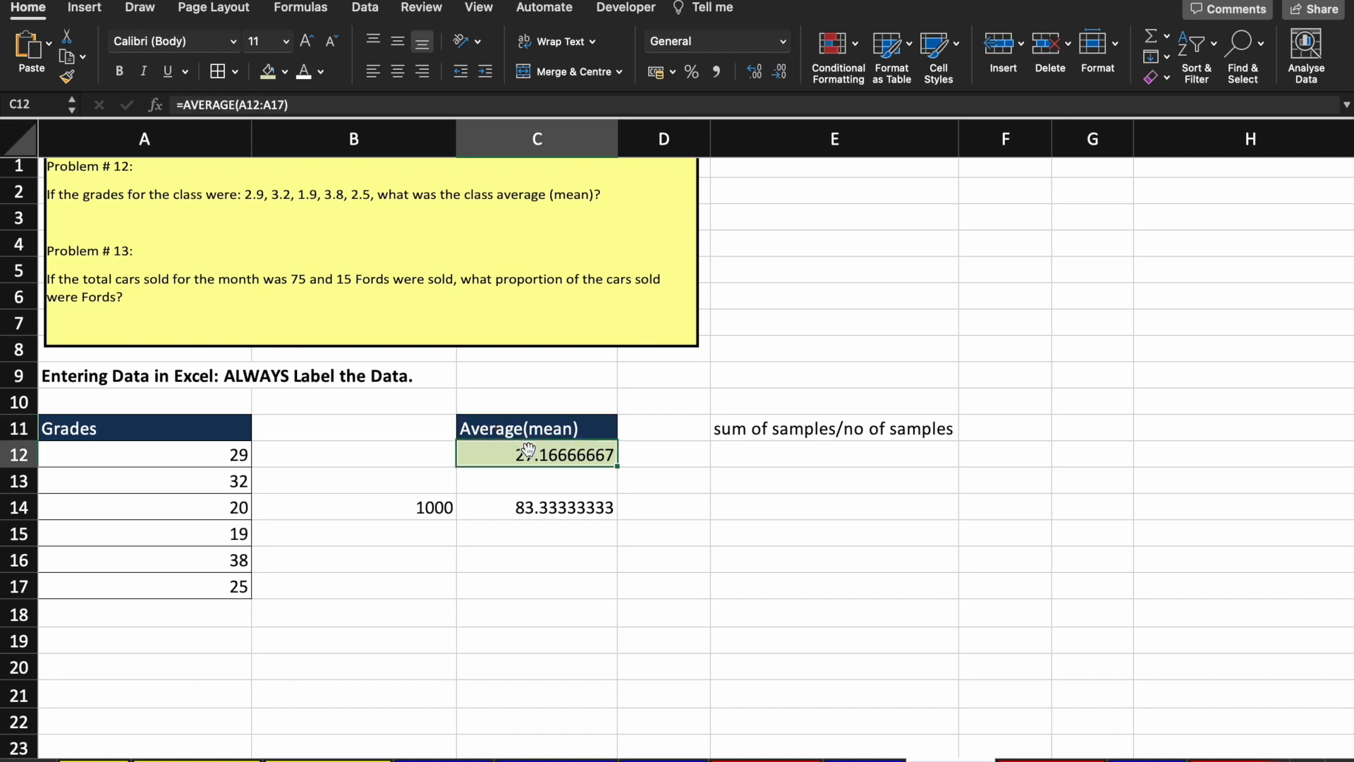
{"action": "double_click", "coordinate": [528, 449]}
{"action": "left_click", "coordinate": [529, 451]}
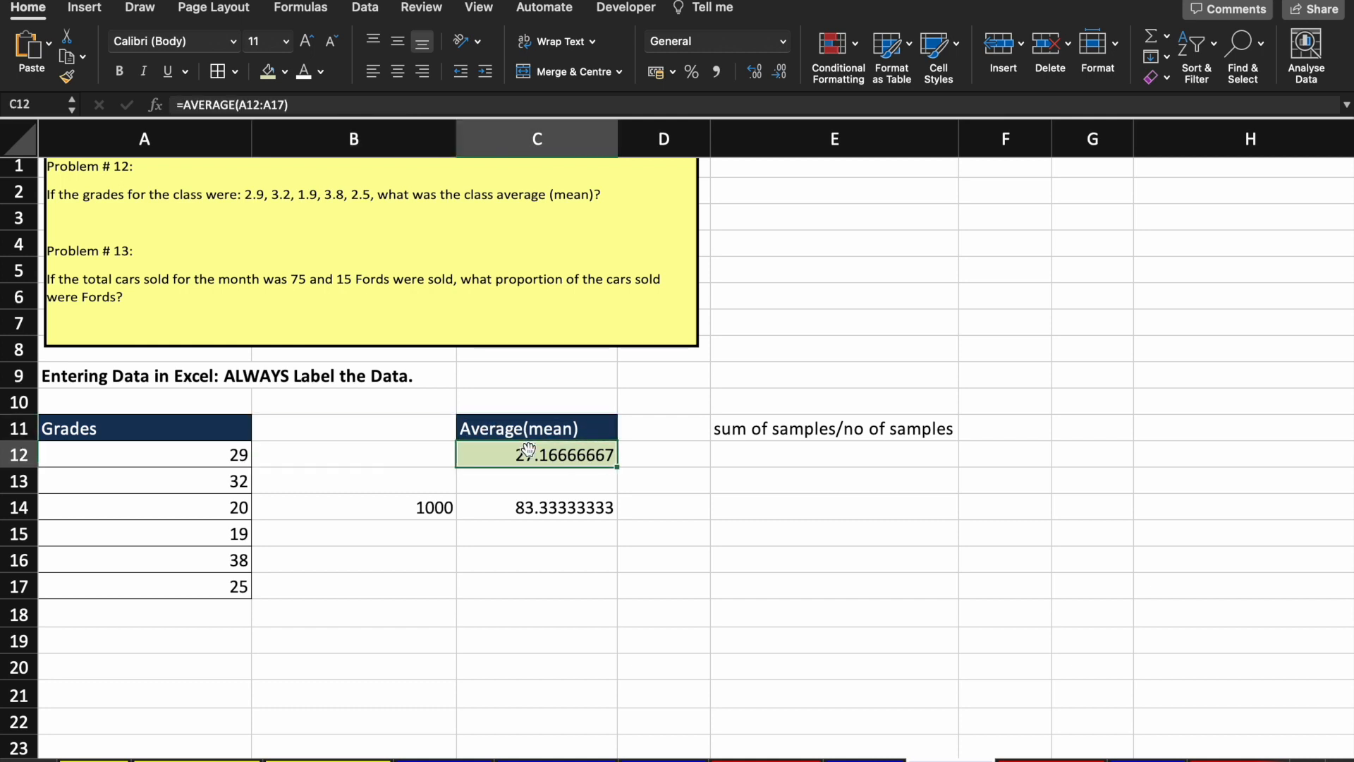
Step: Commit =AVERAGE(A12:A17) in C12, giving 27.16666667 for the six grades
{"action": "left_click", "coordinate": [334, 104]}
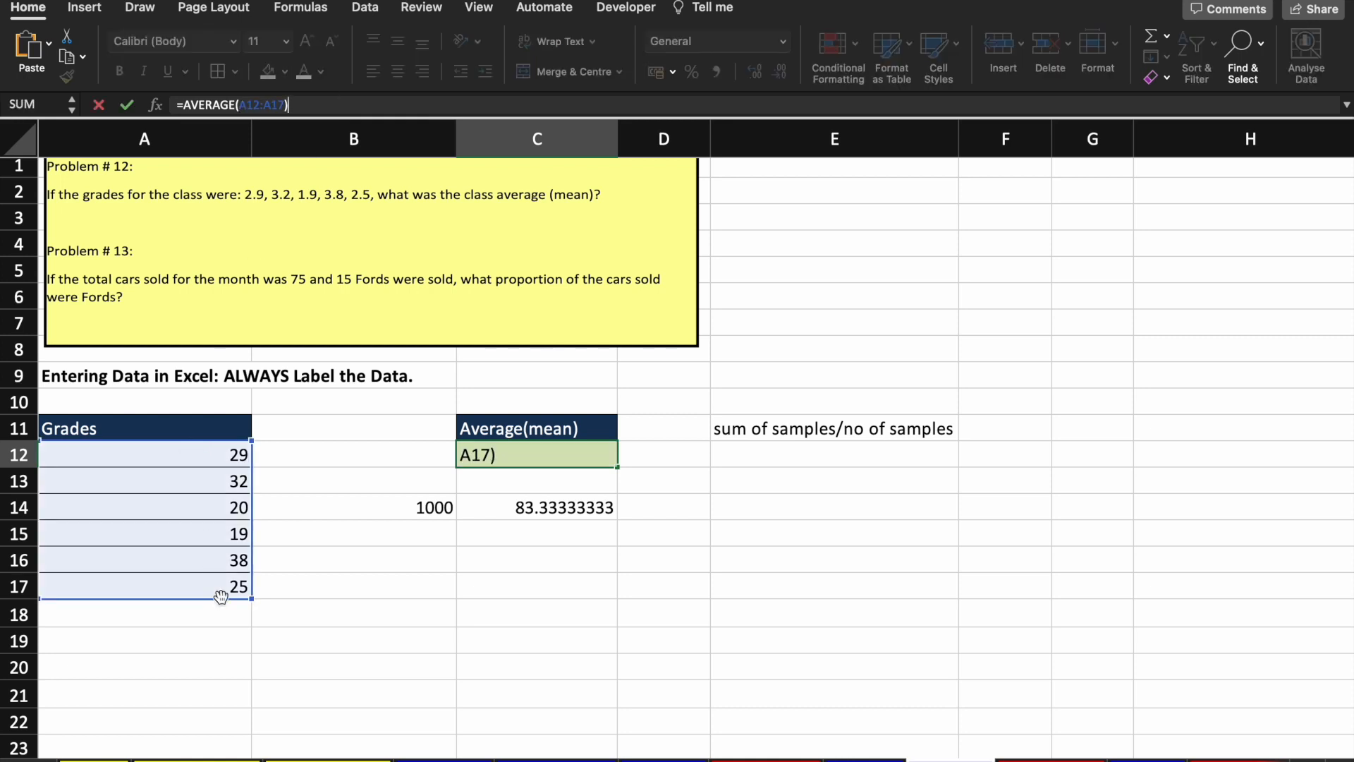
{"action": "left_click", "coordinate": [506, 572]}
{"action": "key", "text": "Return"}
{"action": "key", "text": "Return"}
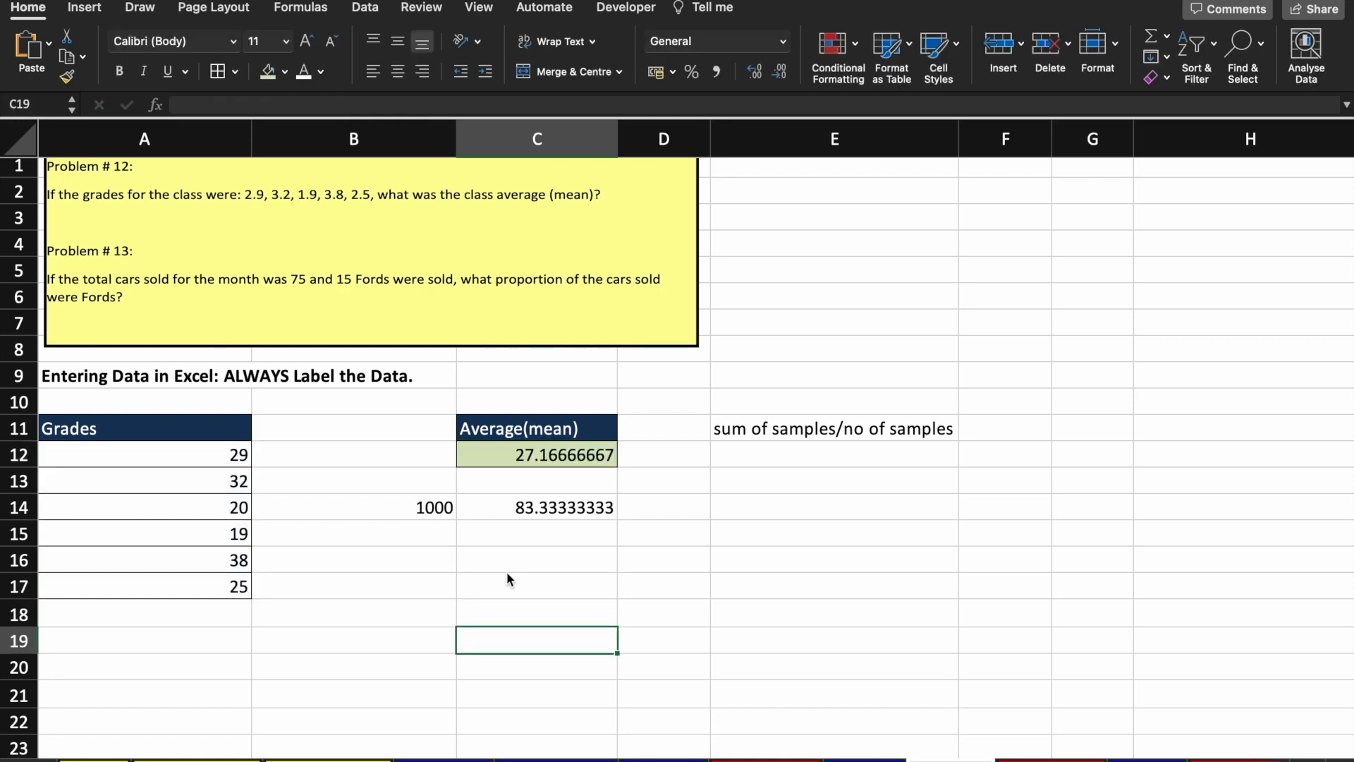
{"action": "scroll", "coordinate": [506, 571], "scroll_direction": "down", "scroll_amount": 10}
{"action": "scroll", "coordinate": [507, 571], "scroll_direction": "up", "scroll_amount": 5}
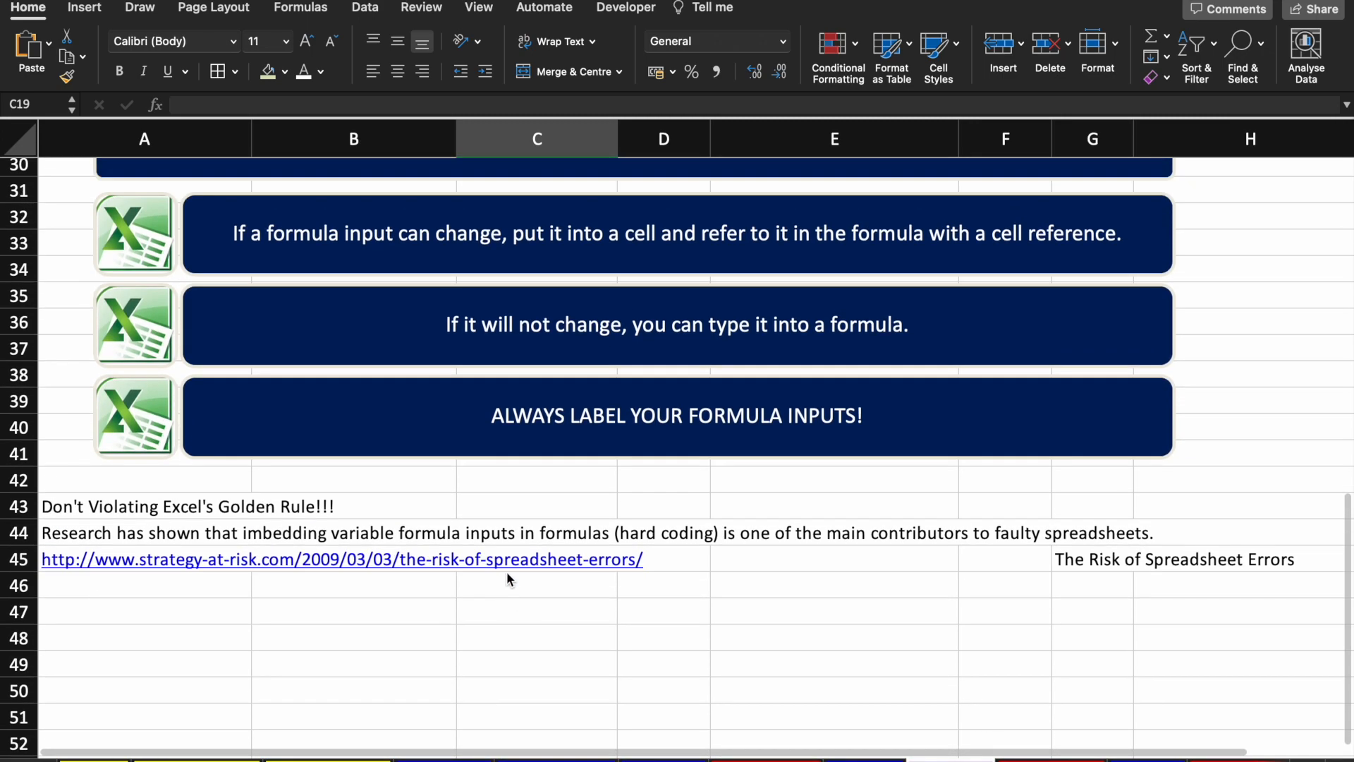
{"action": "scroll", "coordinate": [507, 575], "scroll_direction": "up", "scroll_amount": 5}
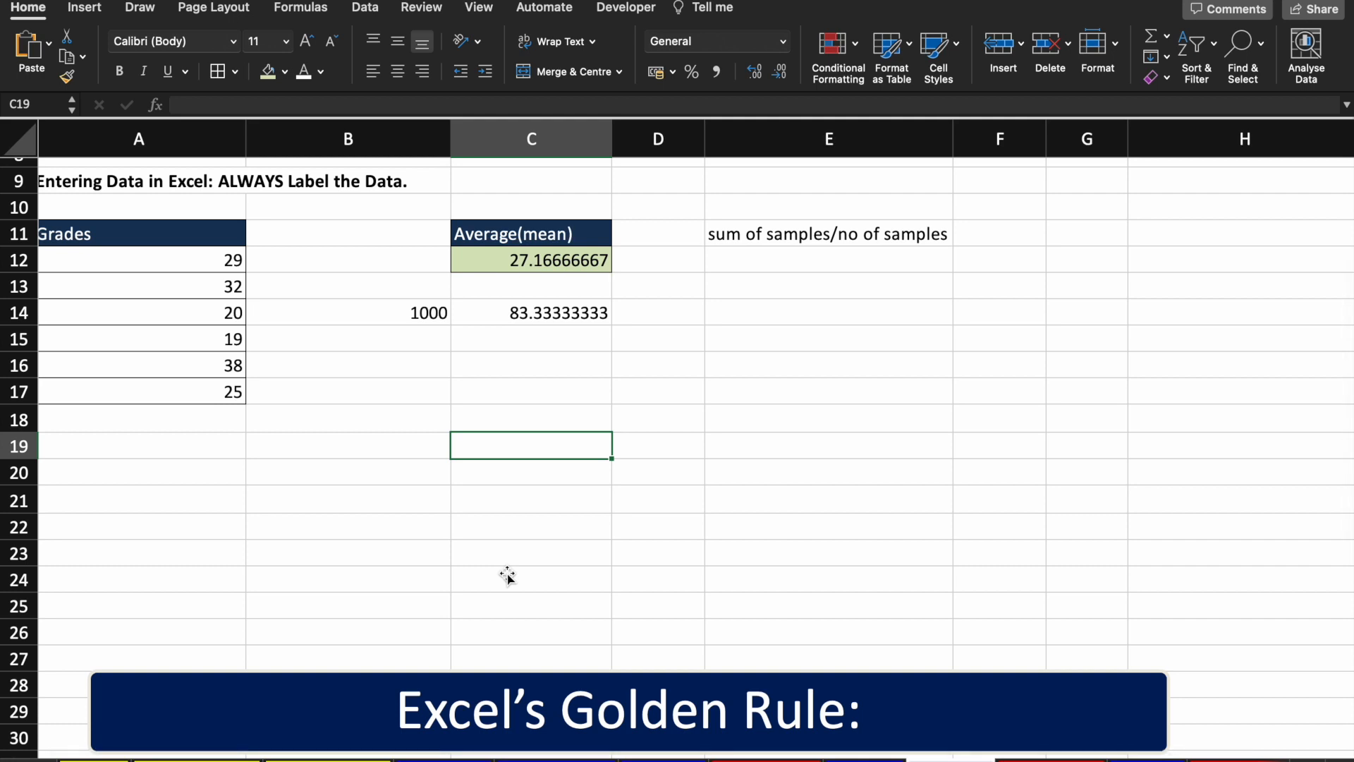
Step: Clear the 83.33333333 calculation in C14 and the 1000 in B14
{"action": "left_click", "coordinate": [569, 313]}
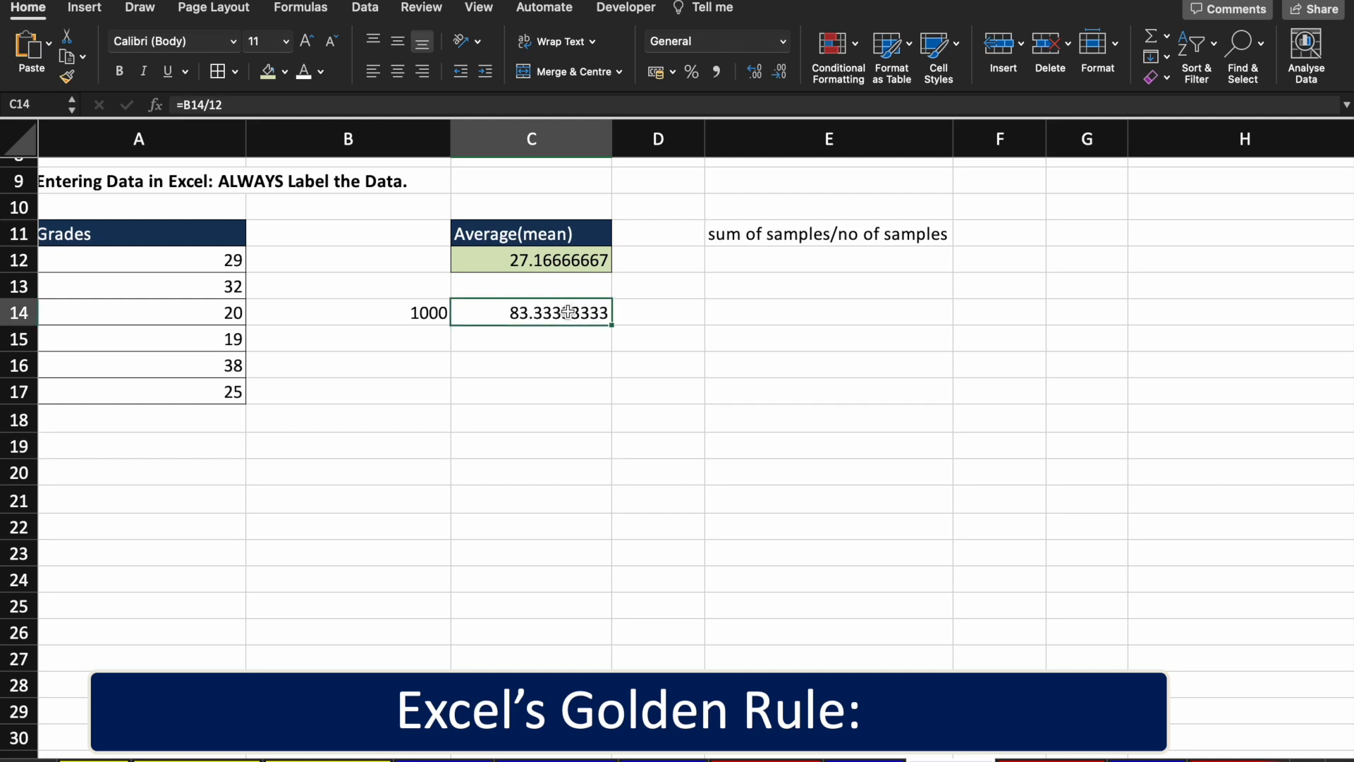
{"action": "key", "text": "Delete"}
{"action": "key", "text": "Up"}
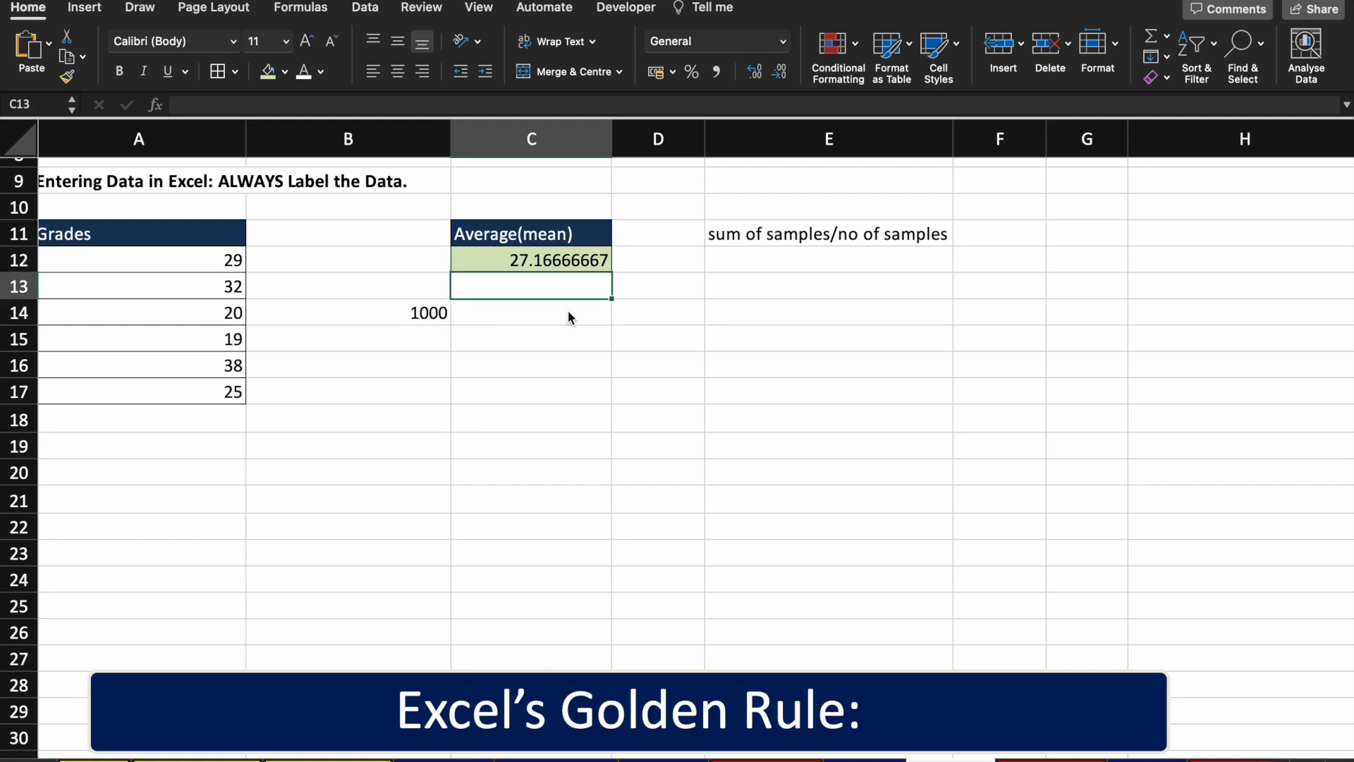
{"action": "key", "text": "Left"}
{"action": "key", "text": "Down"}
{"action": "key", "text": "Delete"}
{"action": "key", "text": "ctrl+z"}
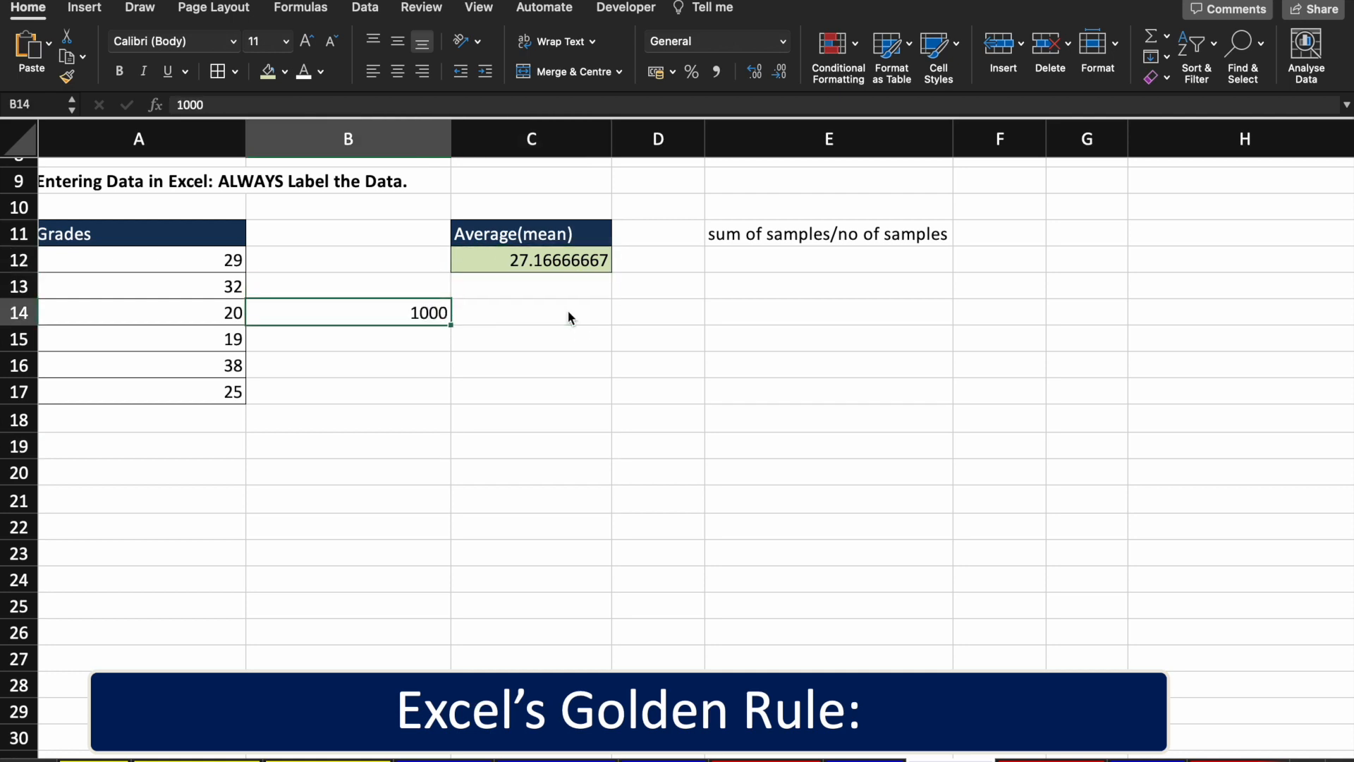
{"action": "key", "text": "ctrl+z"}
{"action": "key", "text": "Up"}
{"action": "key", "text": "Up"}
{"action": "key", "text": "Down"}
{"action": "key", "text": "Down"}
{"action": "key", "text": "Delete"}
{"action": "key", "text": "Left"}
{"action": "key", "text": "Delete"}
Step: Delete row 14 with grade 20 so C12's =AVERAGE(A12:A16) shows 28.6
{"action": "scroll", "coordinate": [568, 312], "scroll_direction": "up", "scroll_amount": 2}
{"action": "key", "text": "Left"}
{"action": "key", "text": "Delete"}
{"action": "key", "text": "shift+space"}
{"action": "key", "text": "ctrl+minus"}
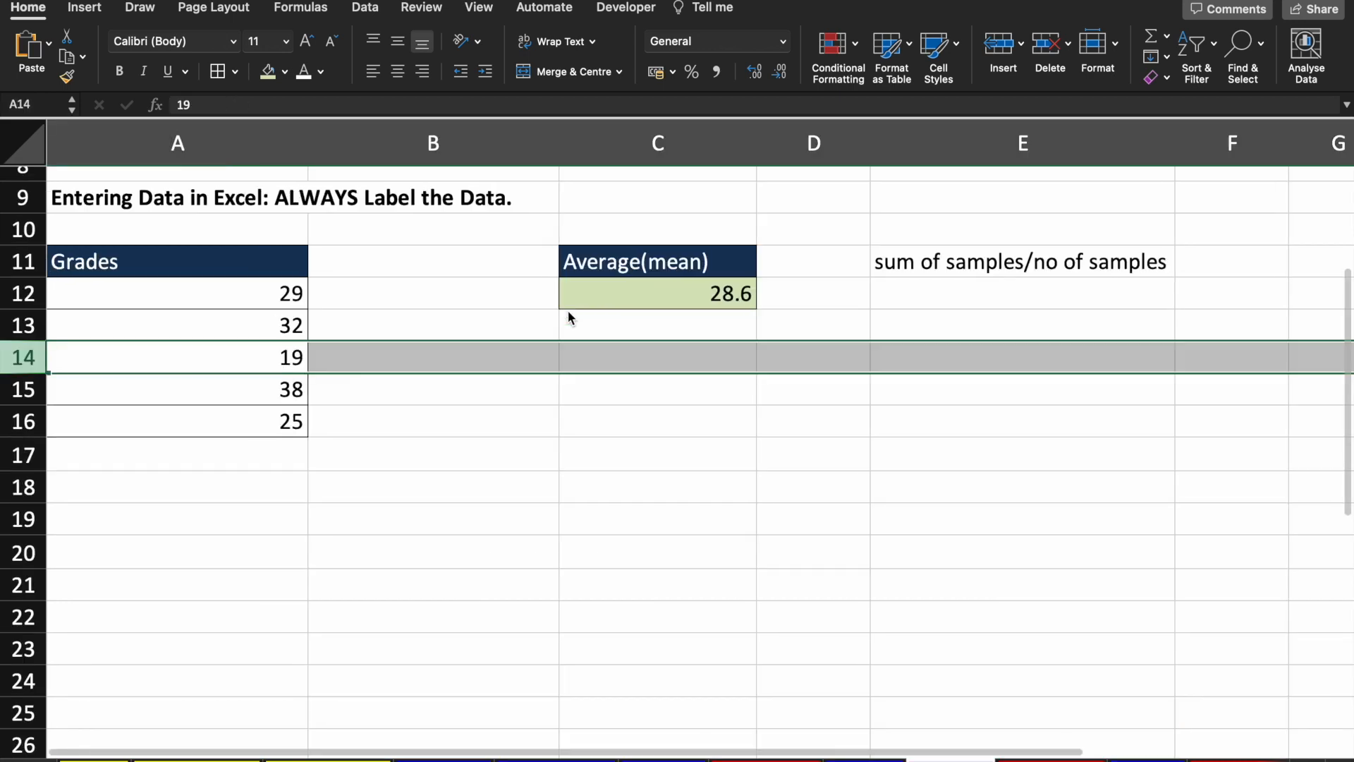
{"action": "left_click", "coordinate": [728, 293]}
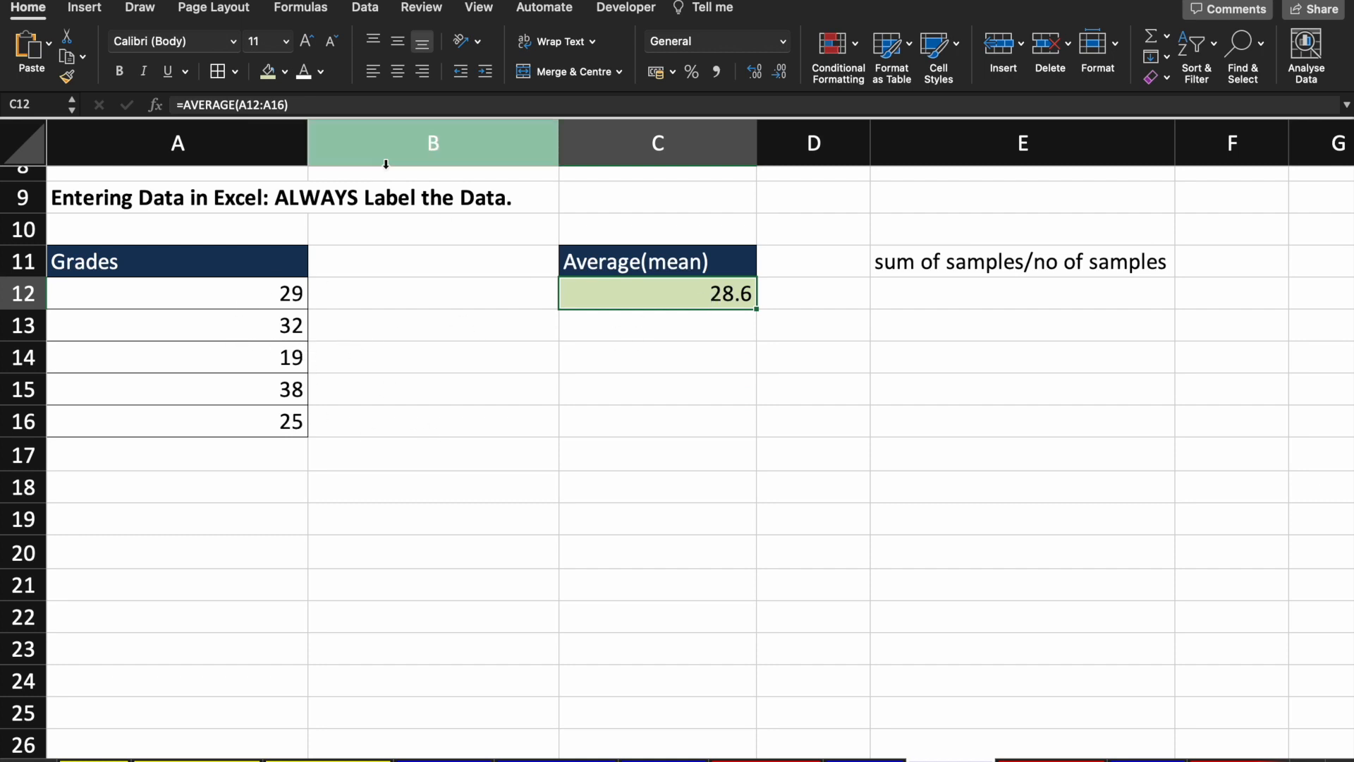
{"action": "double_click", "coordinate": [641, 294]}
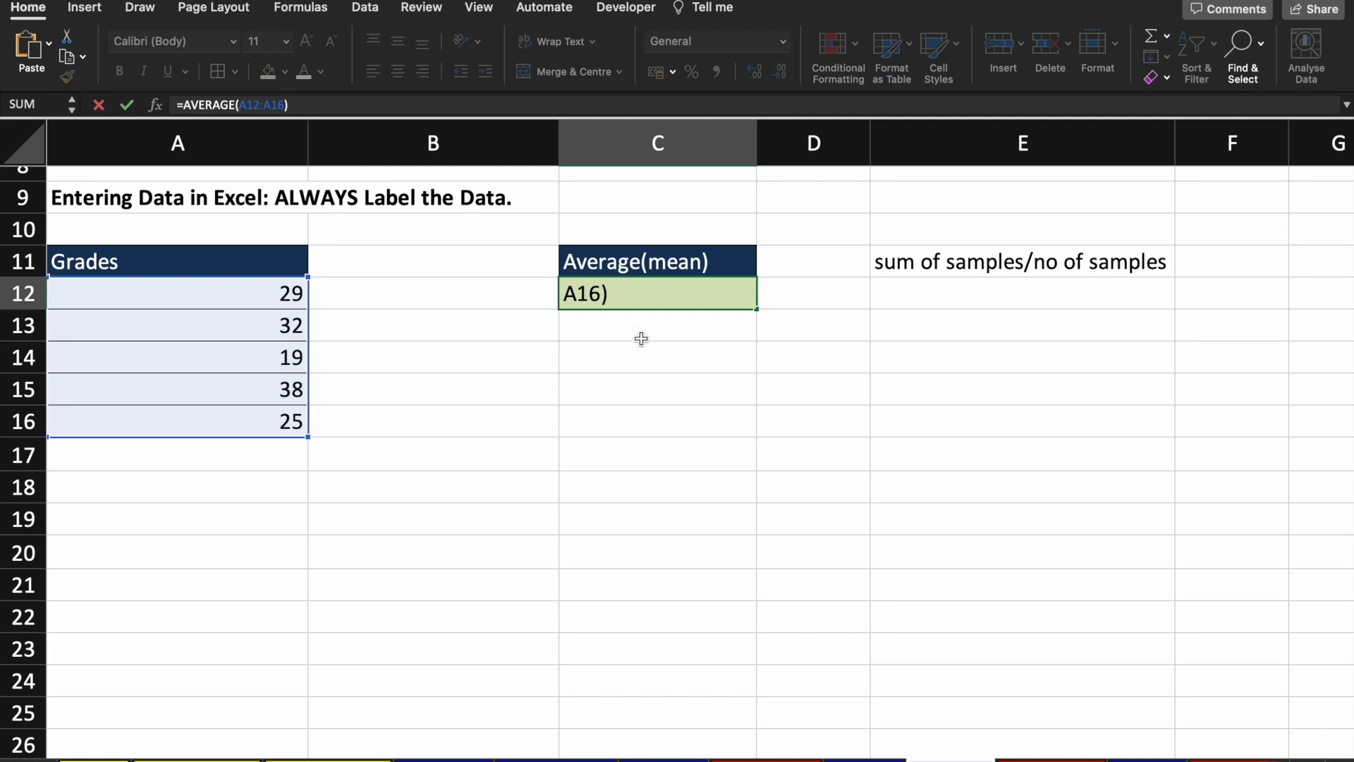
{"action": "scroll", "coordinate": [641, 339], "scroll_direction": "down", "scroll_amount": 10}
{"action": "scroll", "coordinate": [641, 339], "scroll_direction": "down", "scroll_amount": 3}
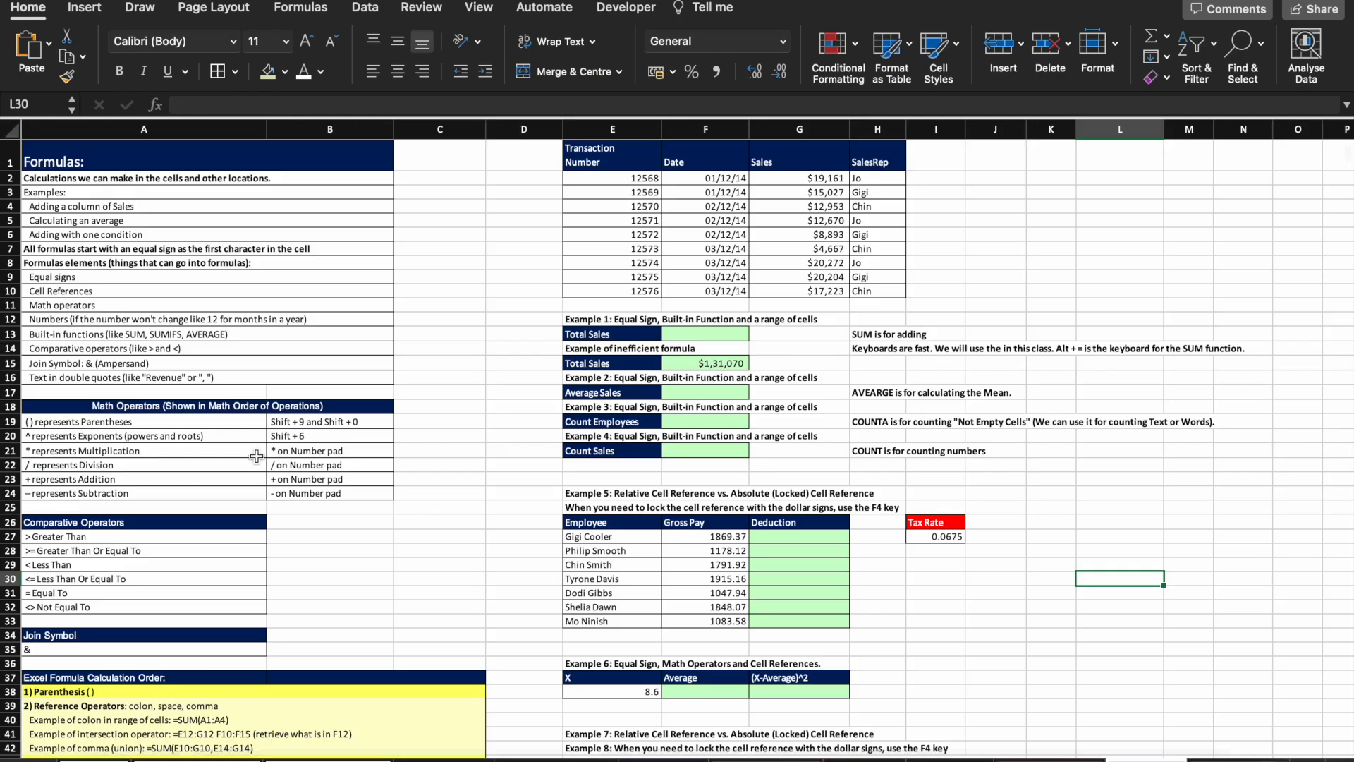
{"action": "scroll", "coordinate": [256, 456], "scroll_direction": "up", "scroll_amount": 3}
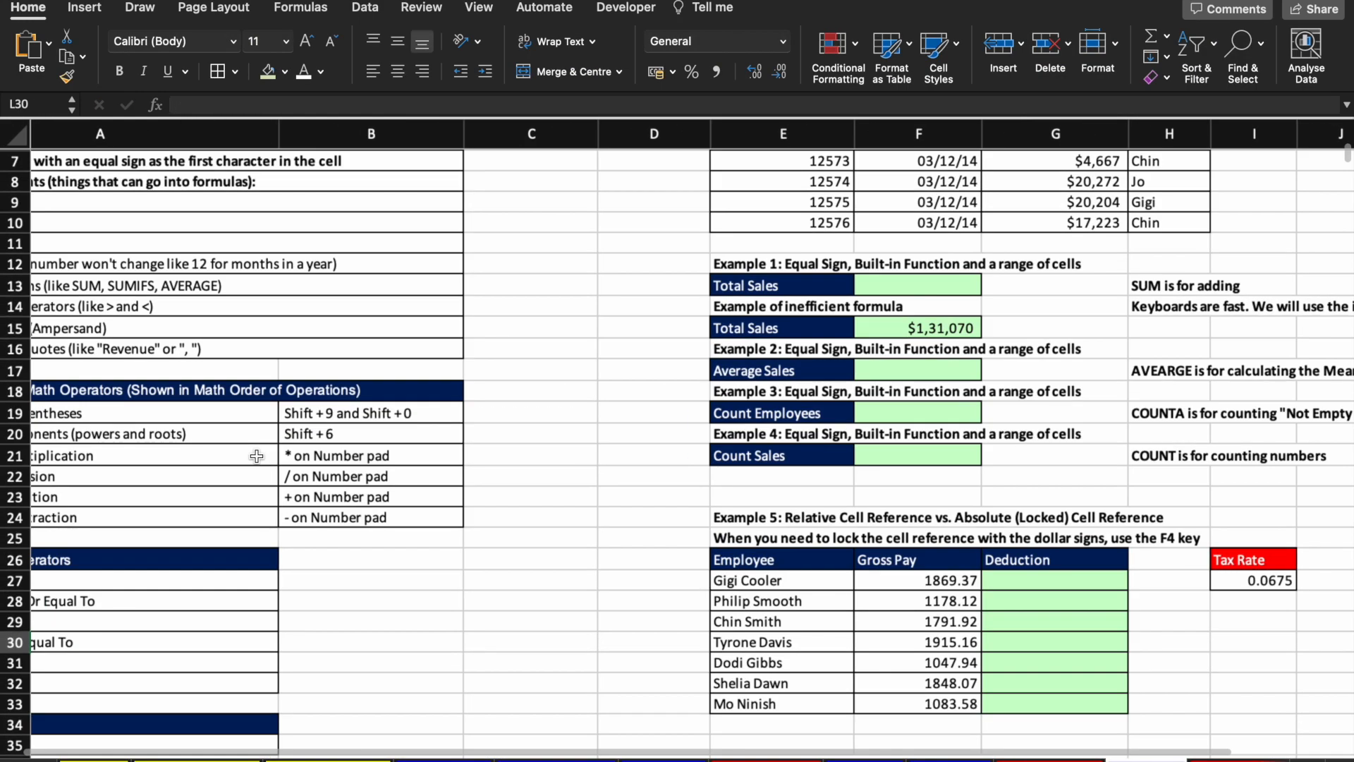
Step: Insert a new column A on the formula-examples sheet, pushing the Formulas: notes into column B
{"action": "scroll", "coordinate": [255, 456], "scroll_direction": "up", "scroll_amount": 5}
{"action": "scroll", "coordinate": [256, 459], "scroll_direction": "left", "scroll_amount": 1}
{"action": "scroll", "coordinate": [257, 458], "scroll_direction": "up", "scroll_amount": 3}
{"action": "scroll", "coordinate": [257, 459], "scroll_direction": "left", "scroll_amount": 2}
{"action": "scroll", "coordinate": [257, 459], "scroll_direction": "up", "scroll_amount": 3}
{"action": "scroll", "coordinate": [256, 458], "scroll_direction": "left", "scroll_amount": 1}
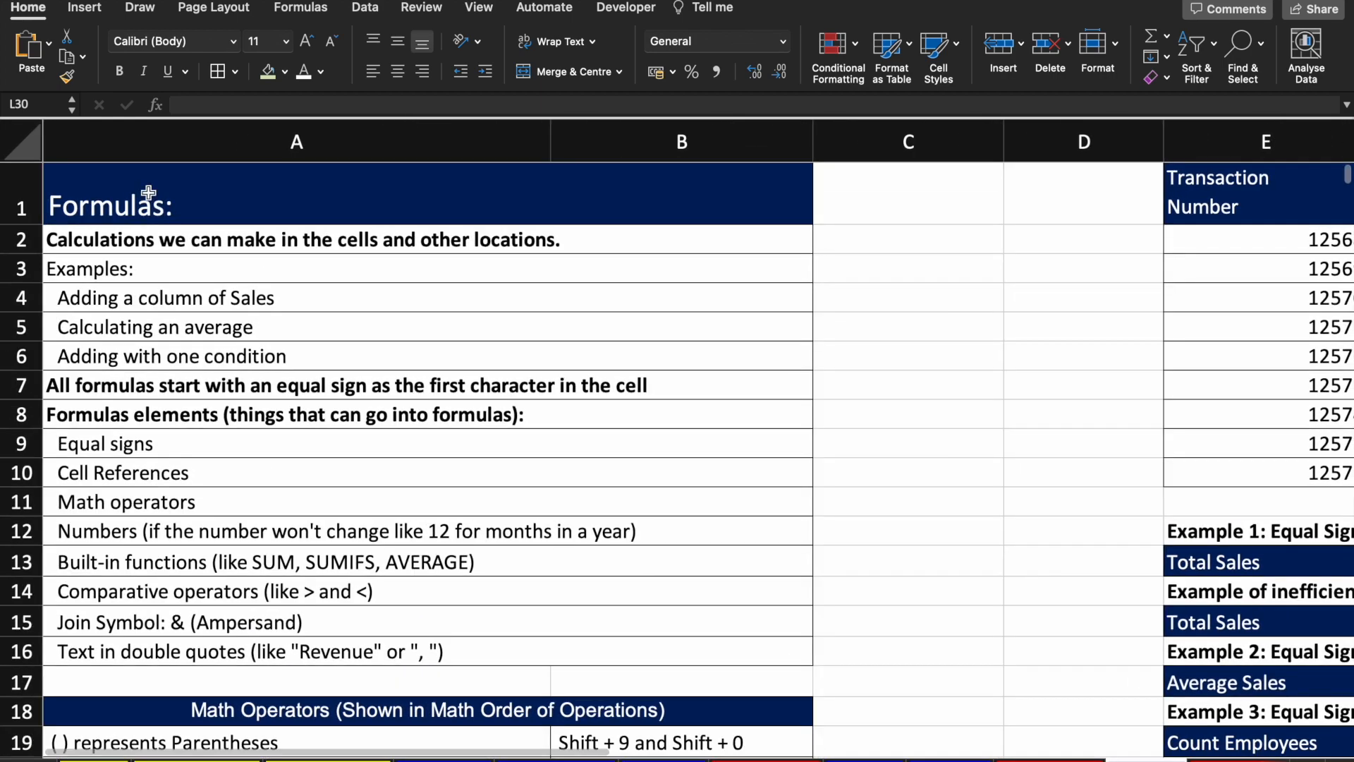
{"action": "left_click", "coordinate": [156, 141]}
{"action": "right_click", "coordinate": [155, 141]}
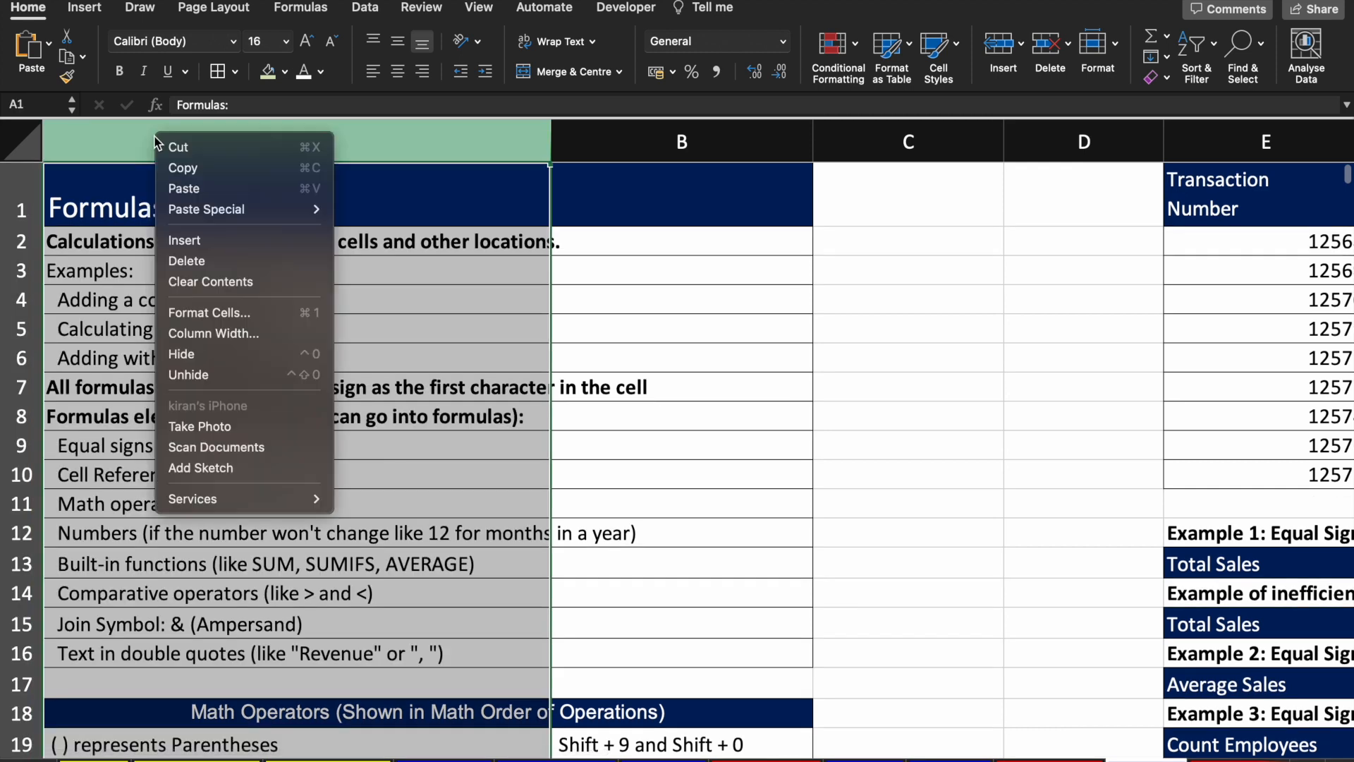
{"action": "left_click", "coordinate": [223, 244]}
{"action": "left_click", "coordinate": [346, 296]}
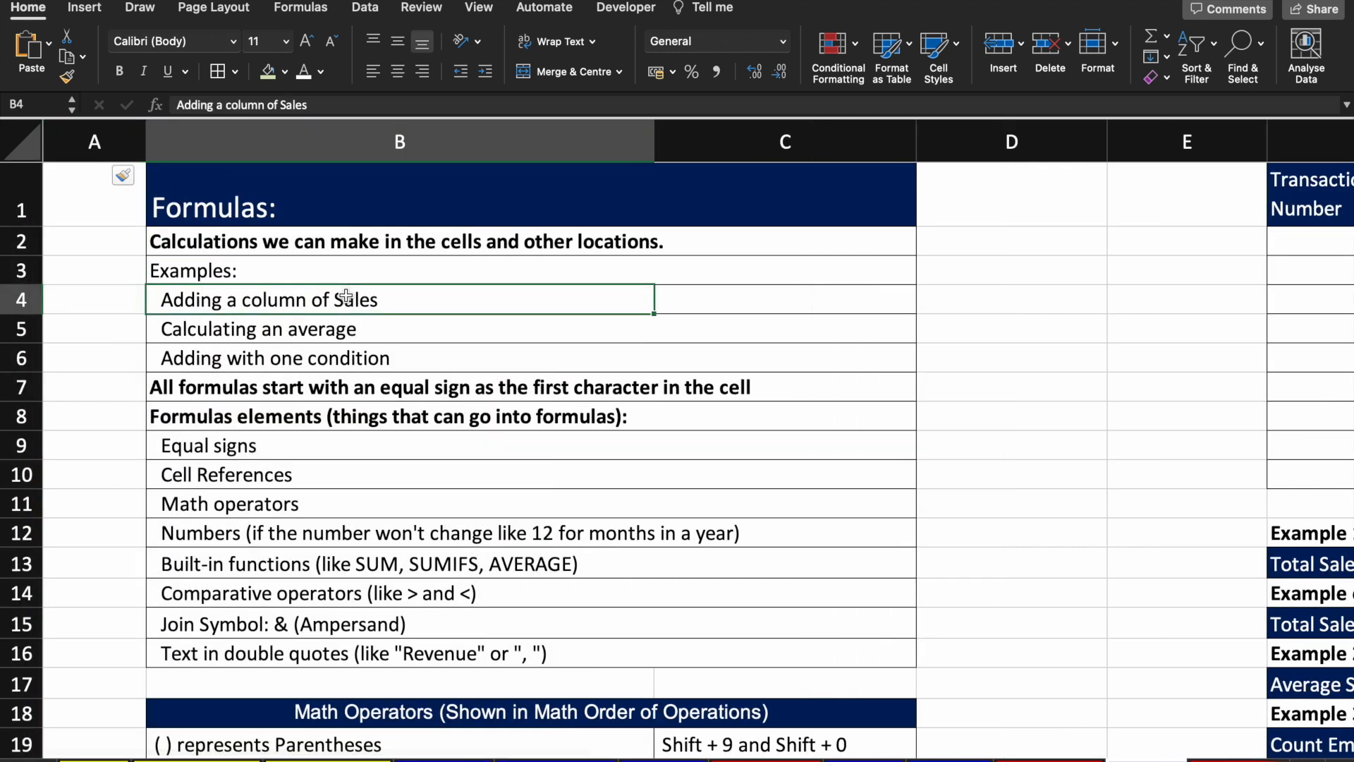
{"action": "key", "text": "Up"}
{"action": "key", "text": "Up"}
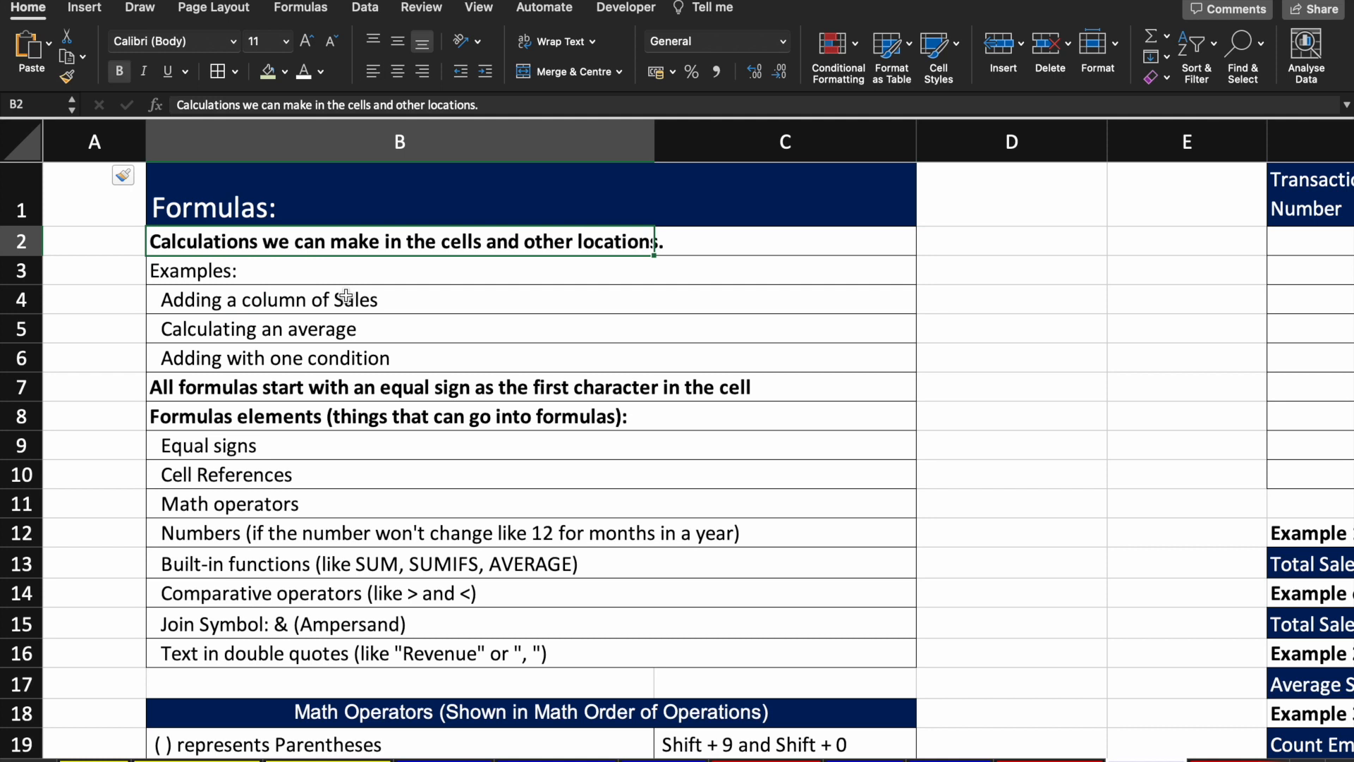
{"action": "left_click", "coordinate": [1126, 312]}
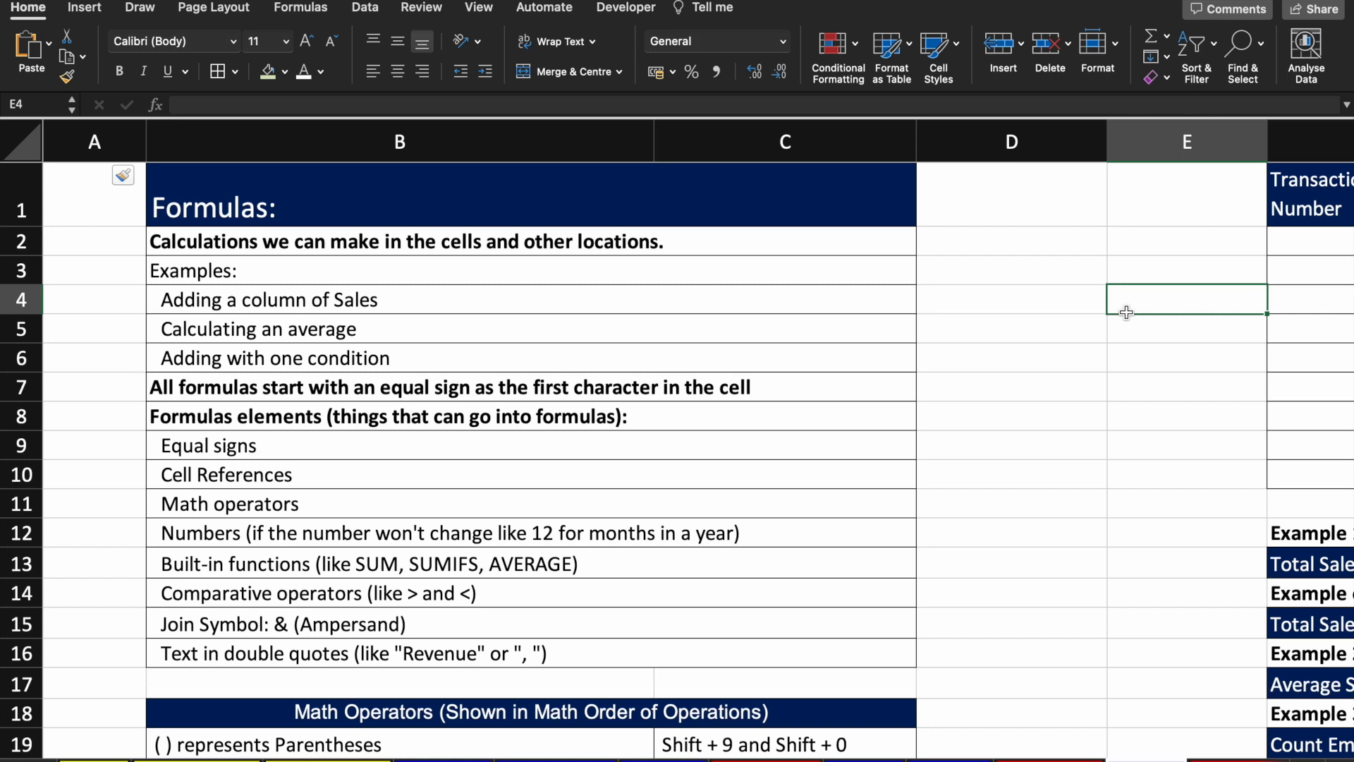
{"action": "type", "text": "=qjfvhavf"}
{"action": "key", "text": "BackSpace"}
{"action": "key", "text": "BackSpace"}
{"action": "key", "text": "BackSpace"}
{"action": "key", "text": "BackSpace"}
{"action": "key", "text": "BackSpace"}
{"action": "key", "text": "BackSpace"}
{"action": "key", "text": "BackSpace"}
{"action": "key", "text": "BackSpace"}
{"action": "key", "text": "BackSpace"}
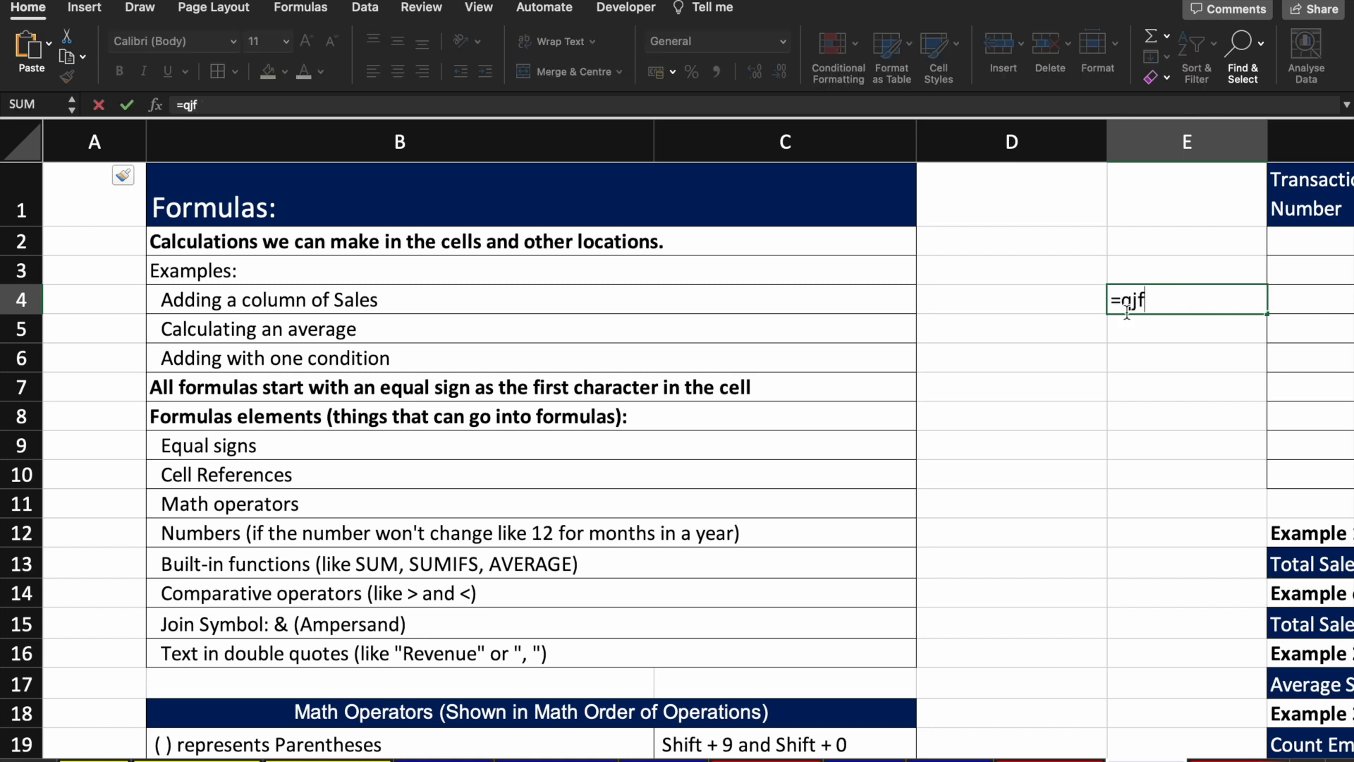
{"action": "key", "text": "Return"}
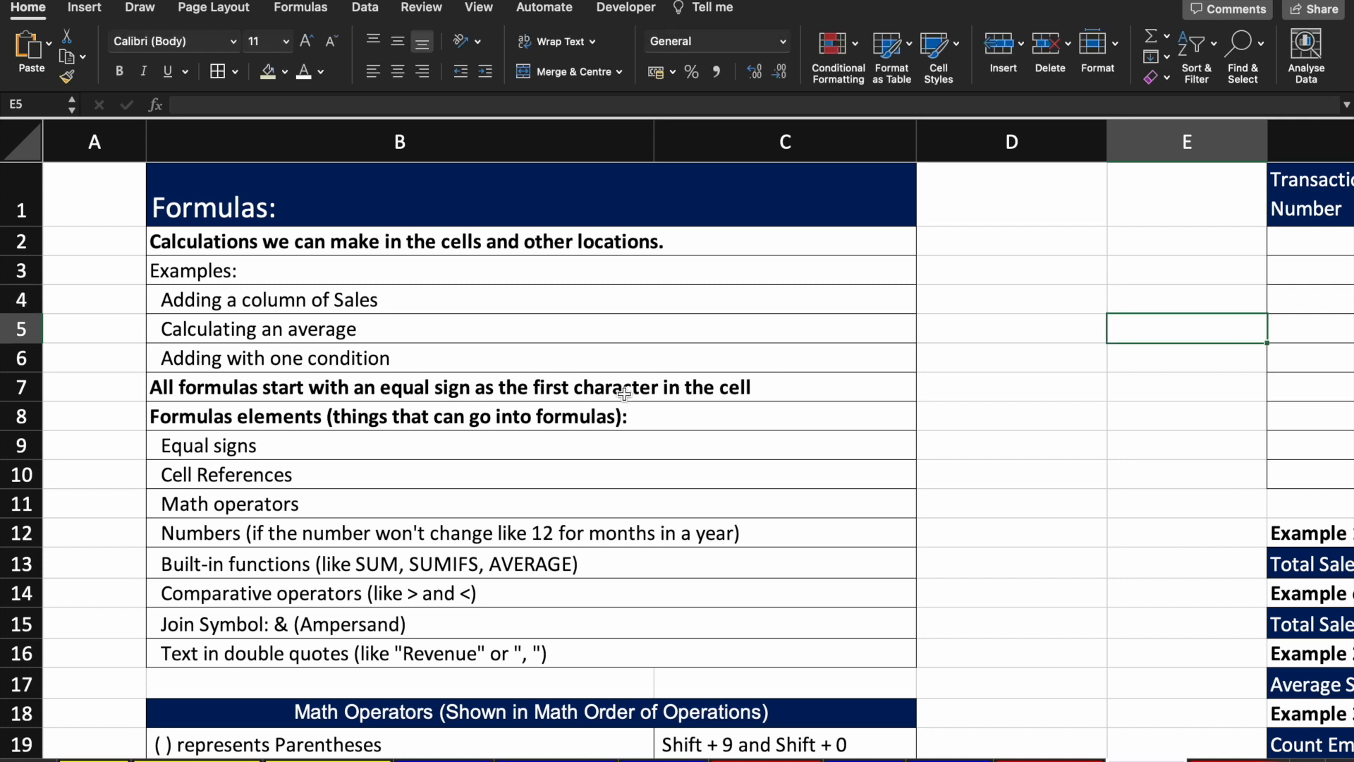
{"action": "left_click", "coordinate": [400, 297]}
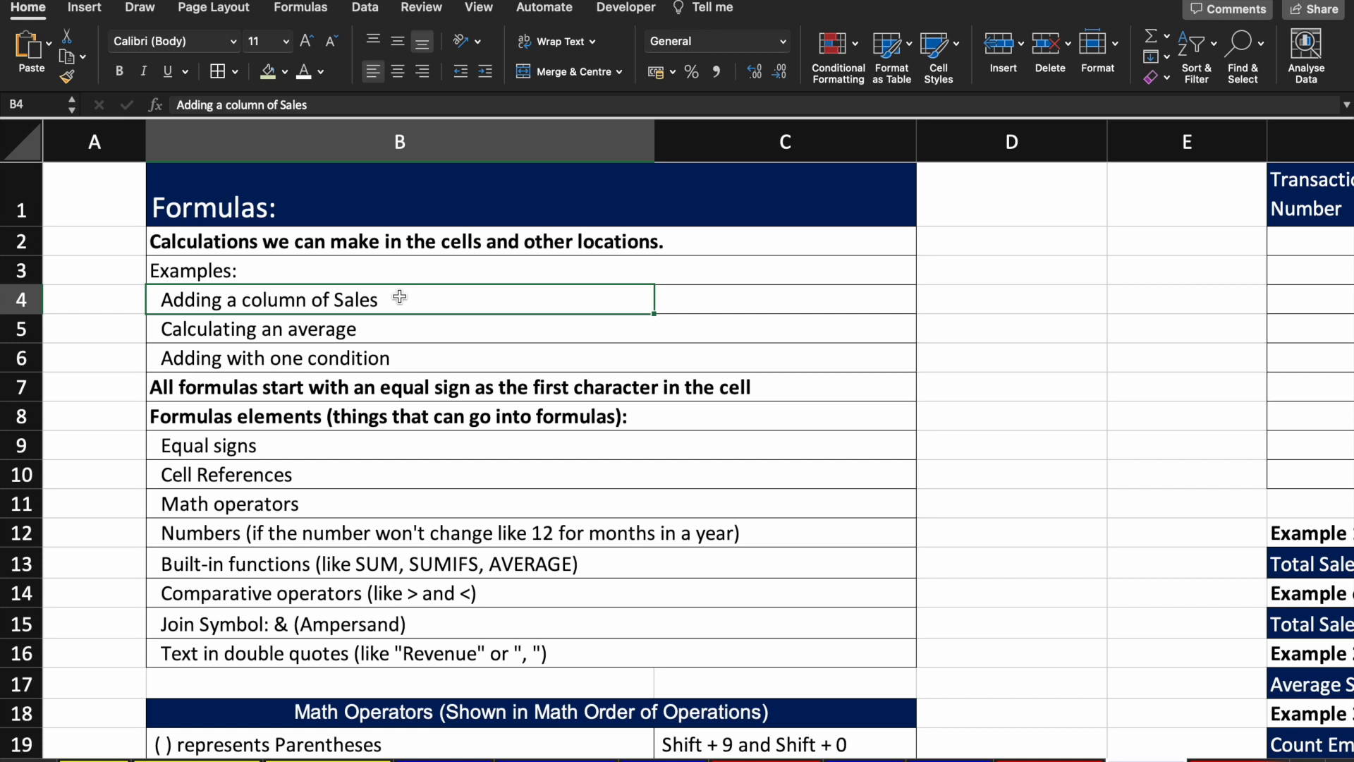
{"action": "key", "text": "Down"}
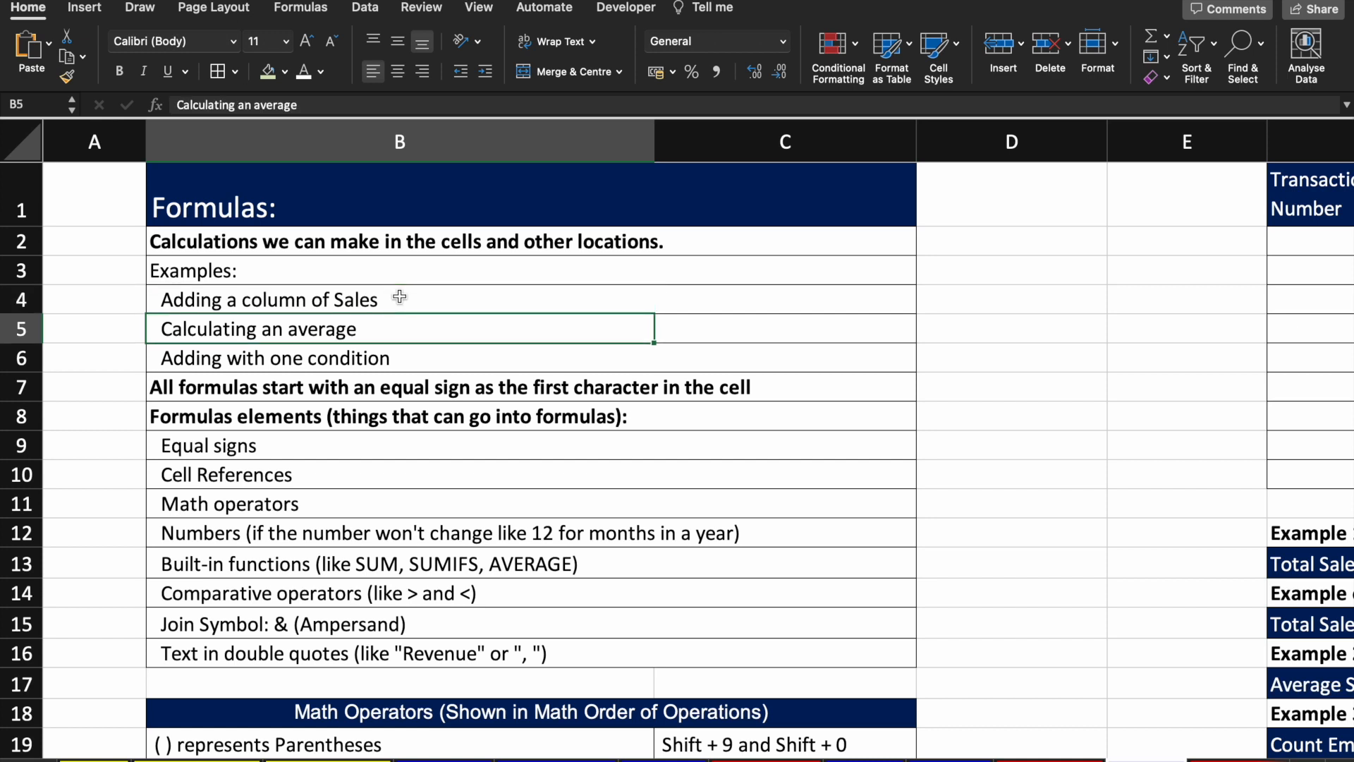
{"action": "key", "text": "Down"}
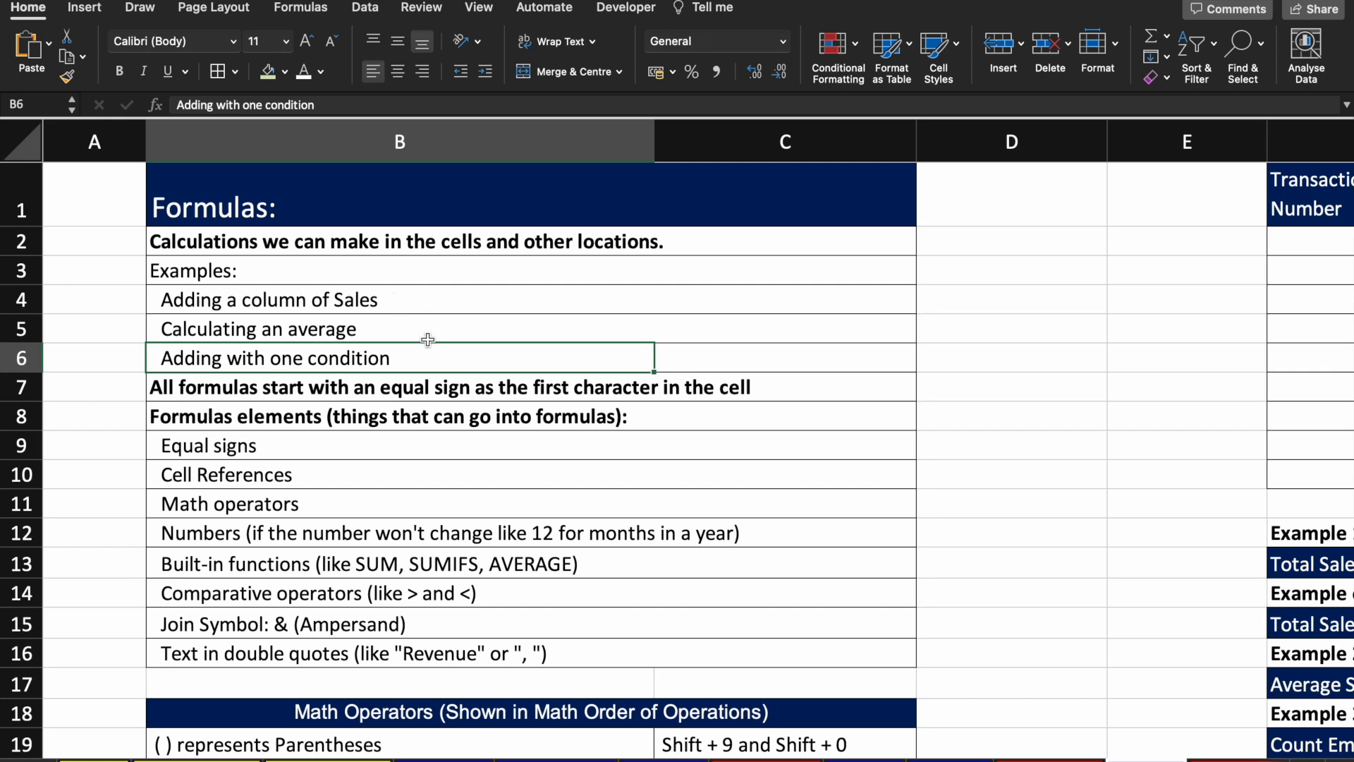
{"action": "scroll", "coordinate": [428, 339], "scroll_direction": "down", "scroll_amount": 3}
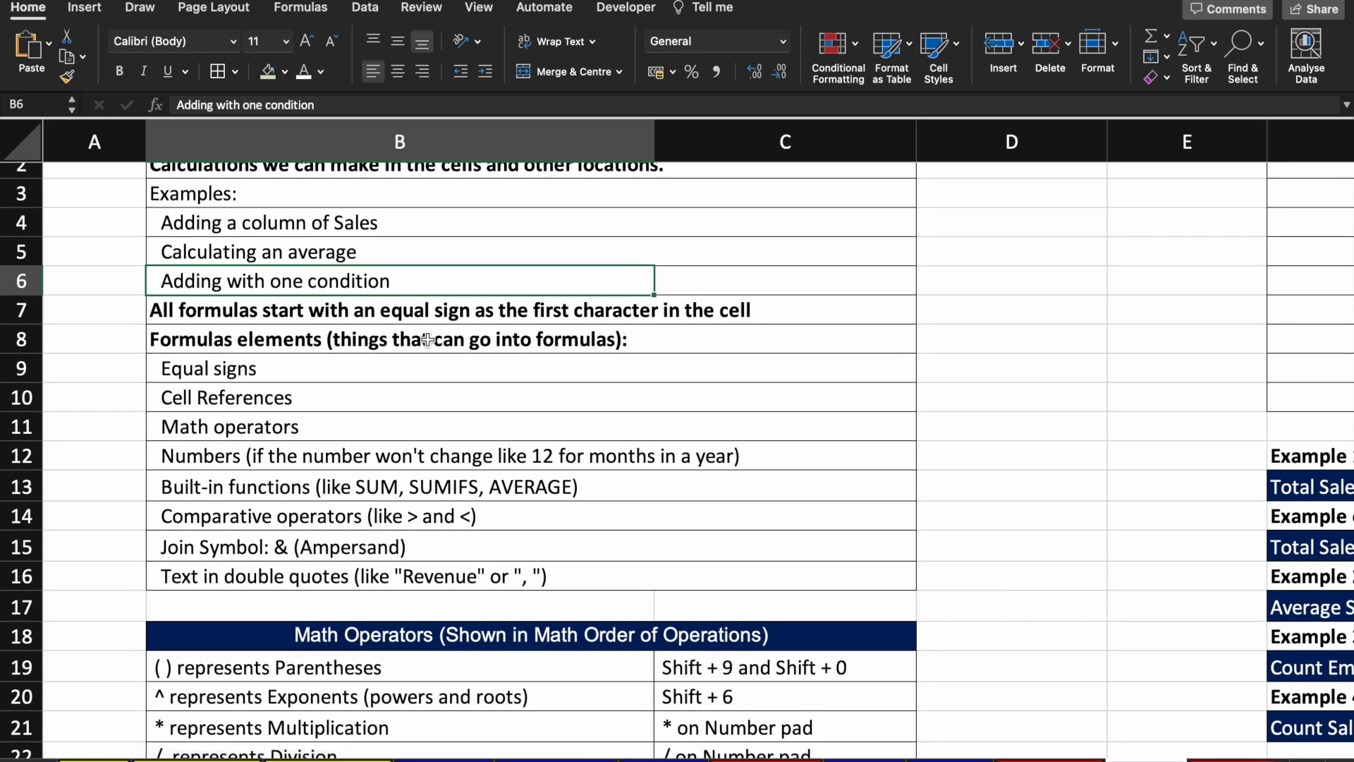
{"action": "left_click", "coordinate": [1070, 313]}
{"action": "type", "text": "="}
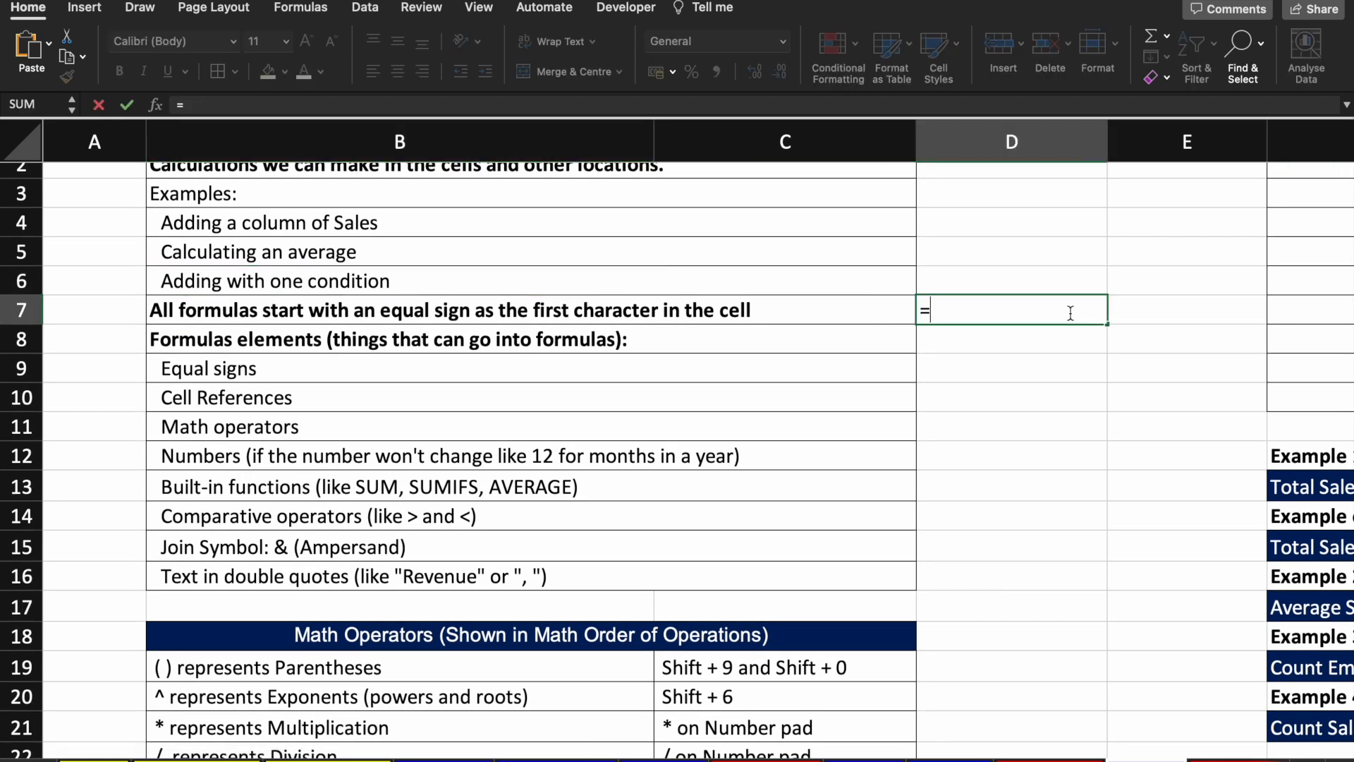
{"action": "key", "text": "BackSpace"}
{"action": "key", "text": "Return"}
{"action": "key", "text": "Left"}
{"action": "key", "text": "Left"}
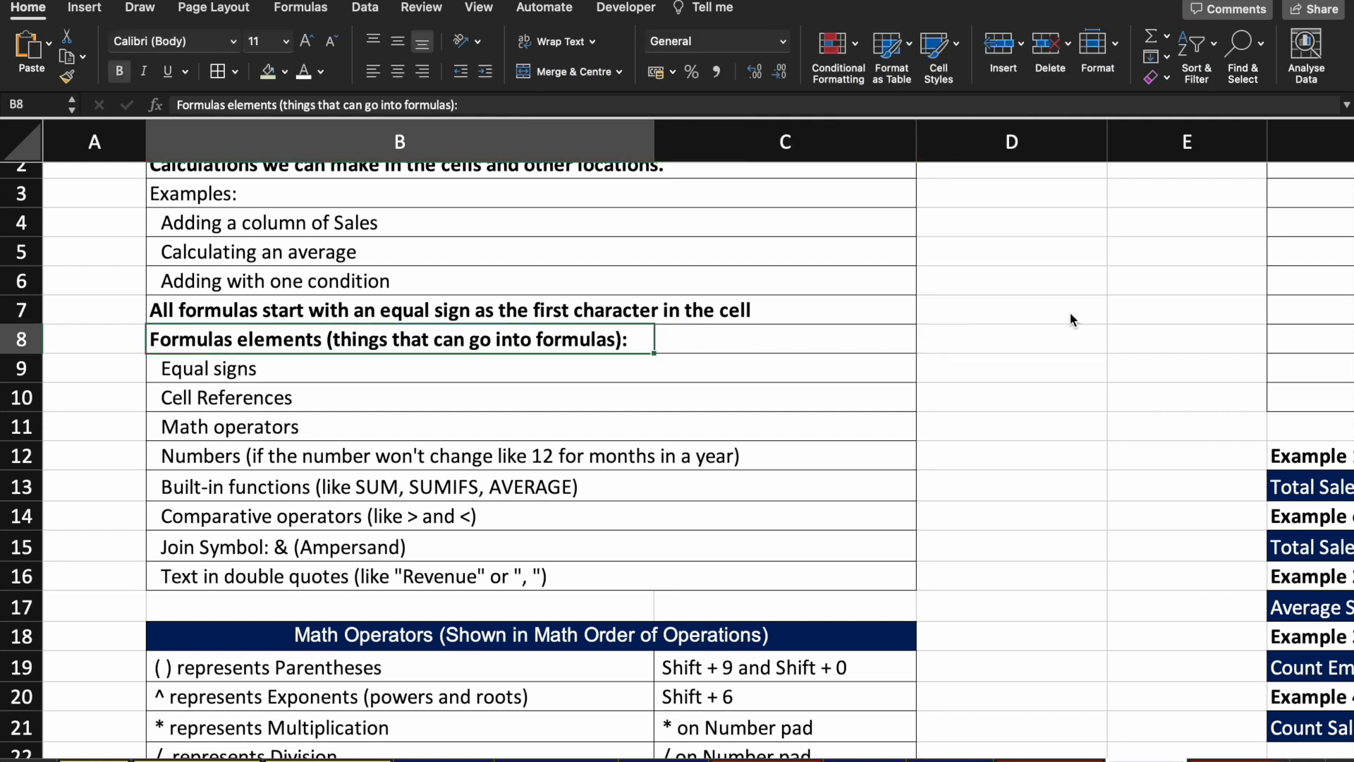
{"action": "left_click", "coordinate": [568, 378]}
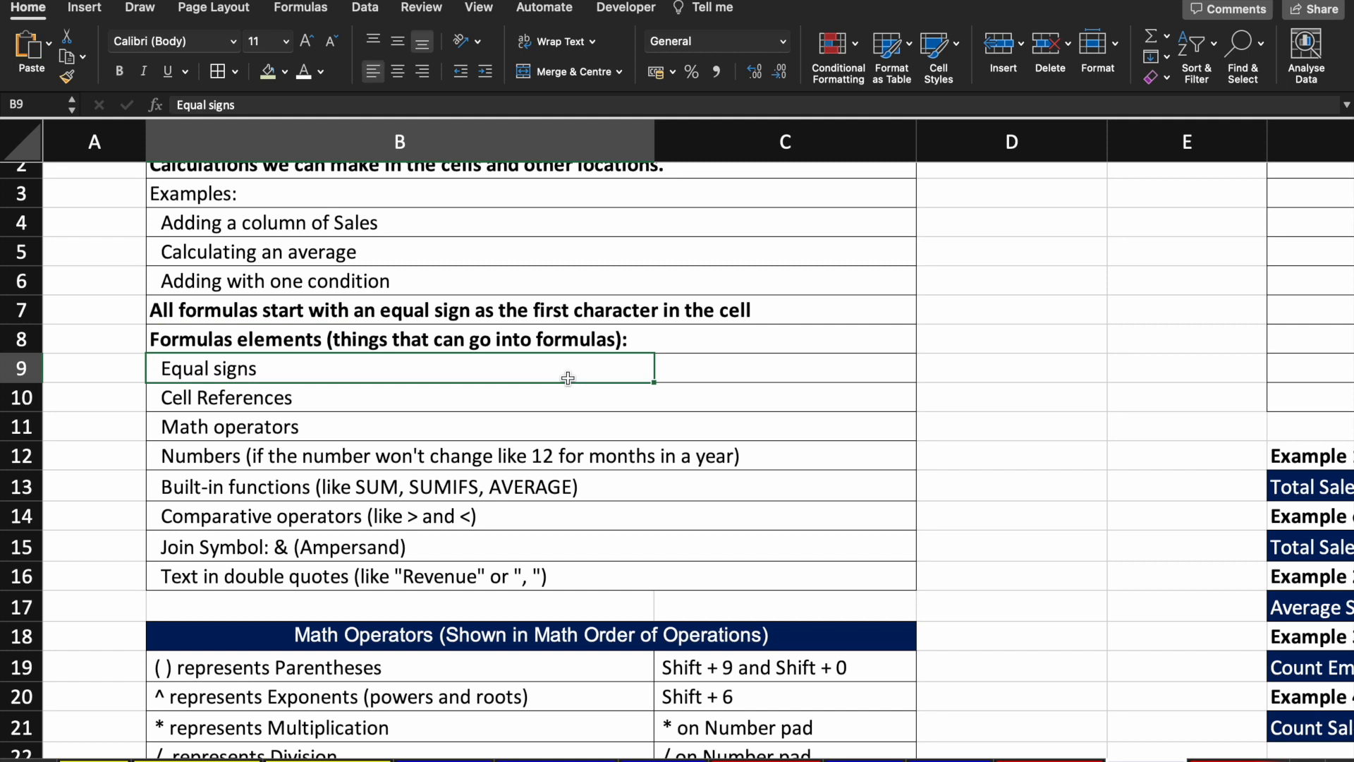
{"action": "key", "text": "Down"}
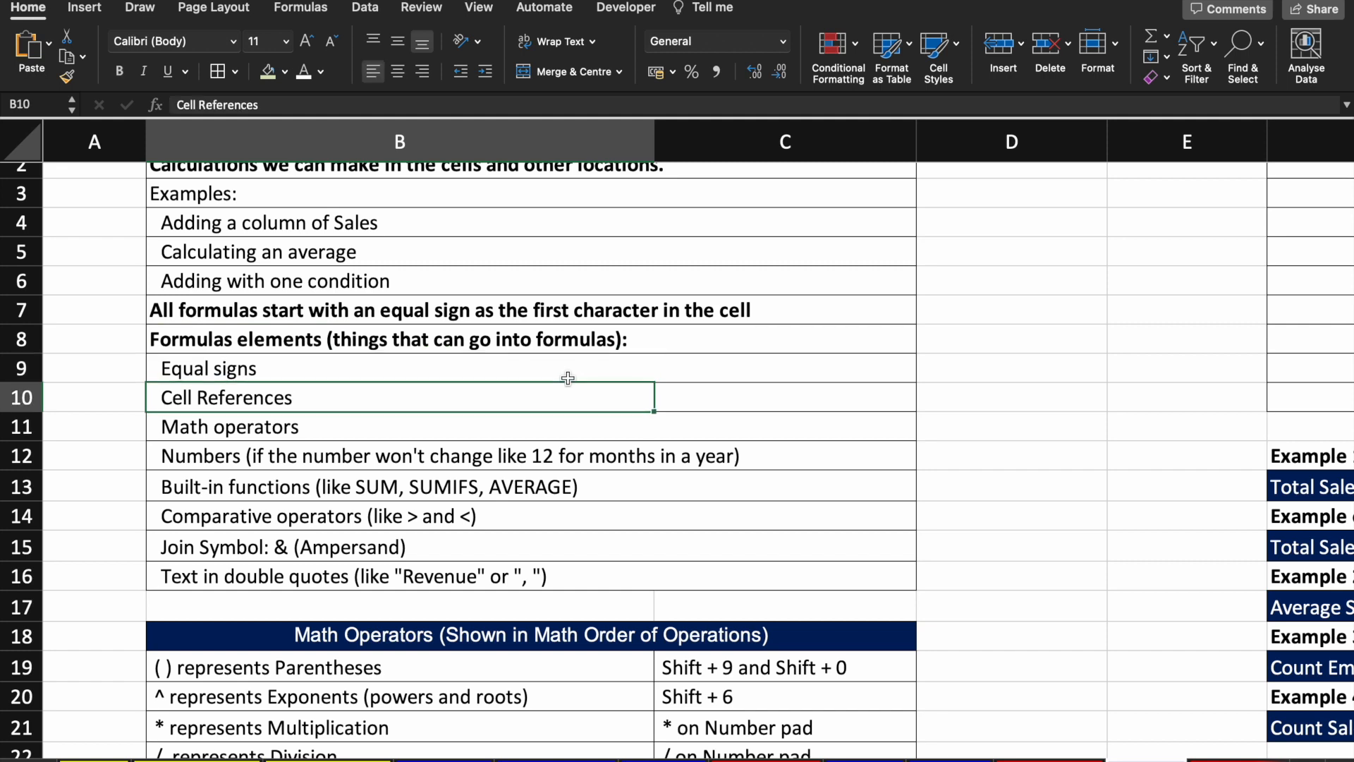
{"action": "key", "text": "Down"}
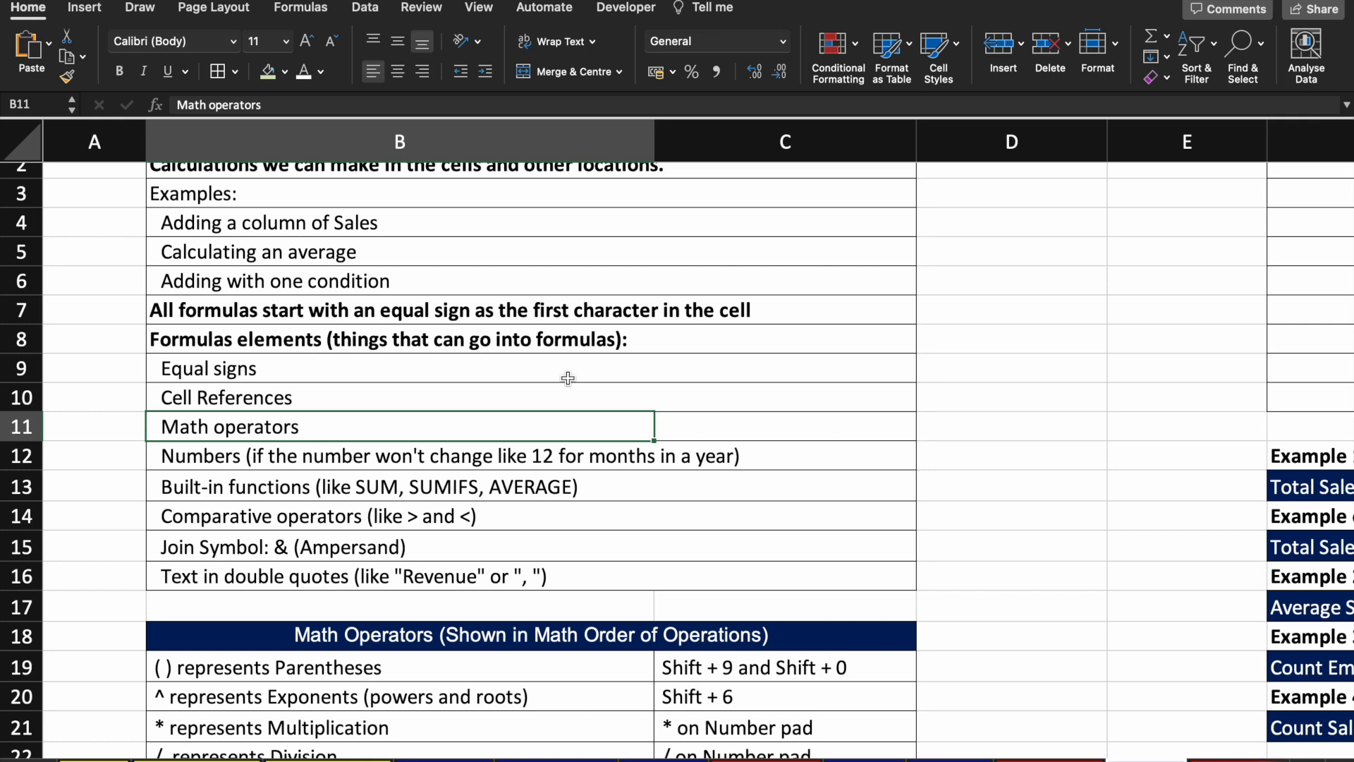
{"action": "key", "text": "Down"}
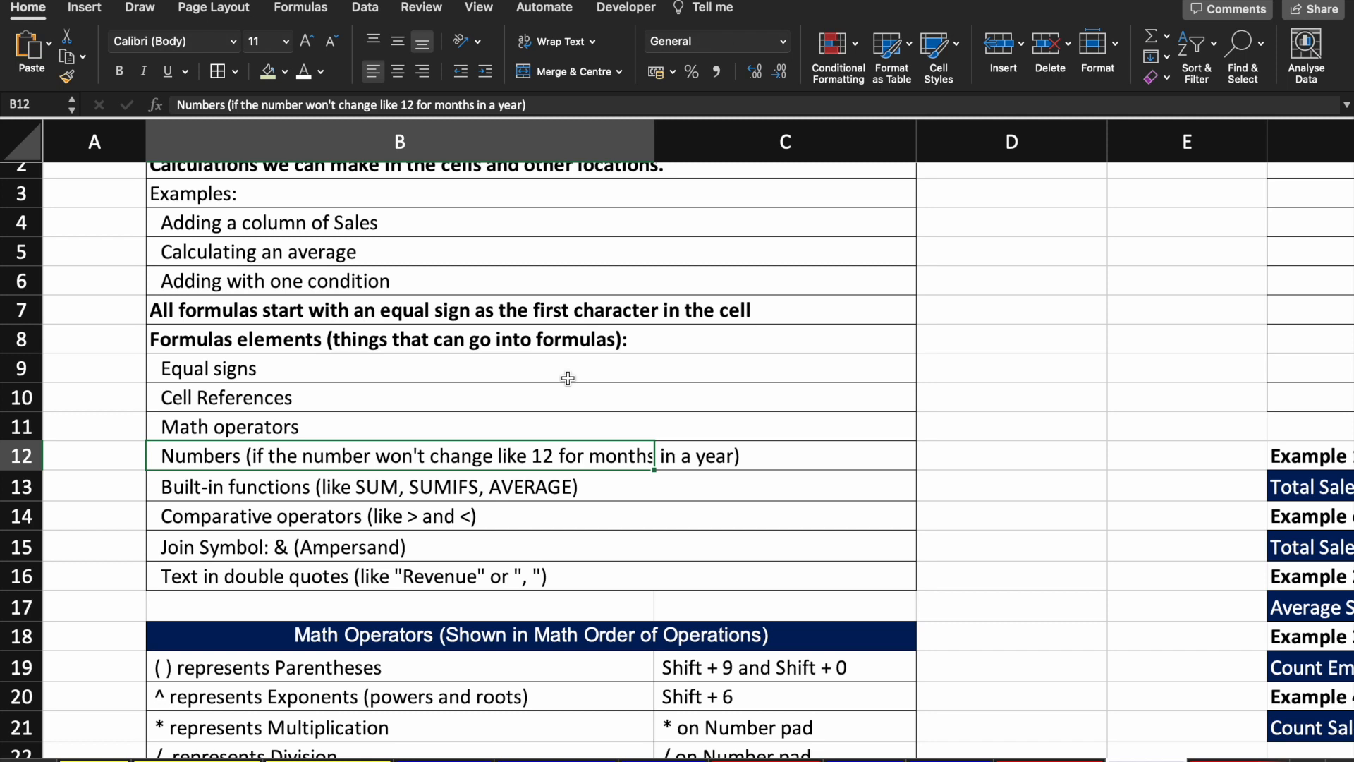
Step: Try the comparison operator: 1 in D14, 2 in E14, and =D14>E14 in D15
{"action": "key", "text": "Down"}
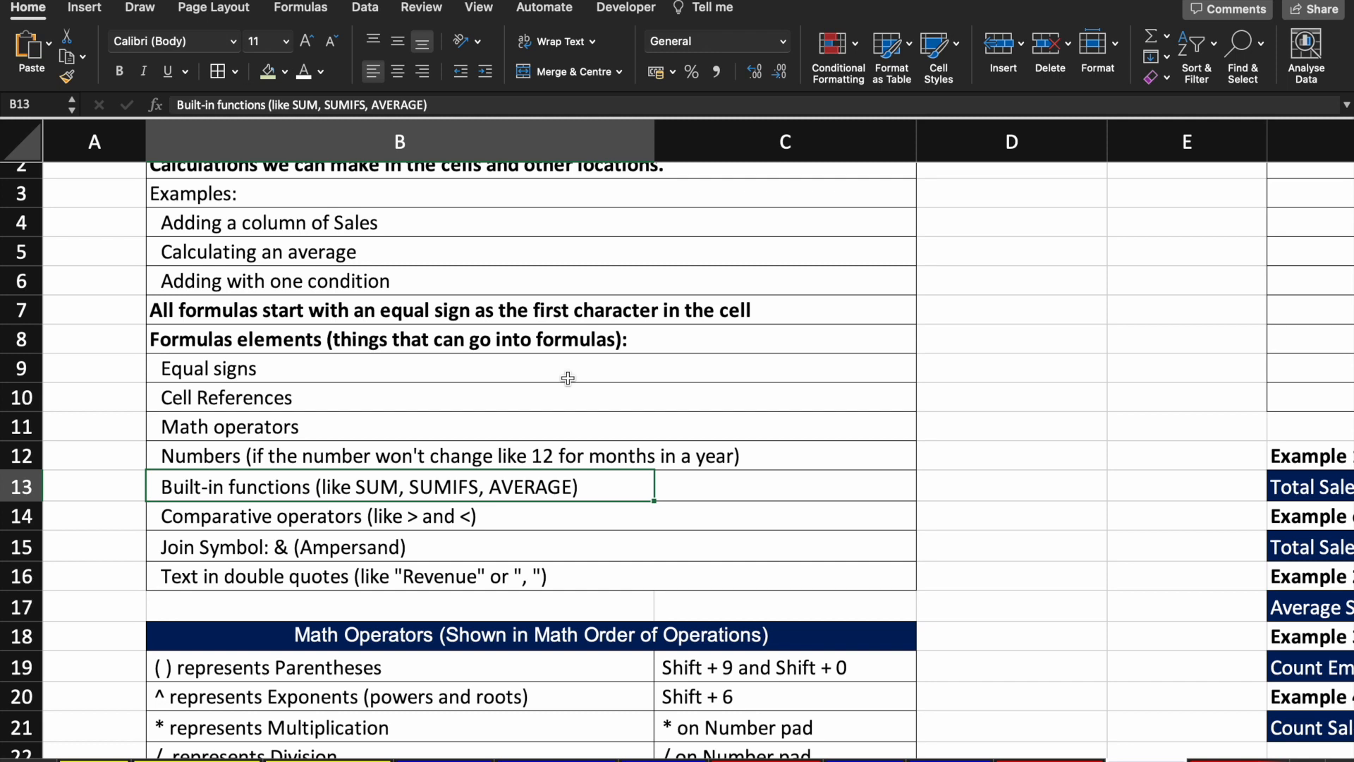
{"action": "key", "text": "Down"}
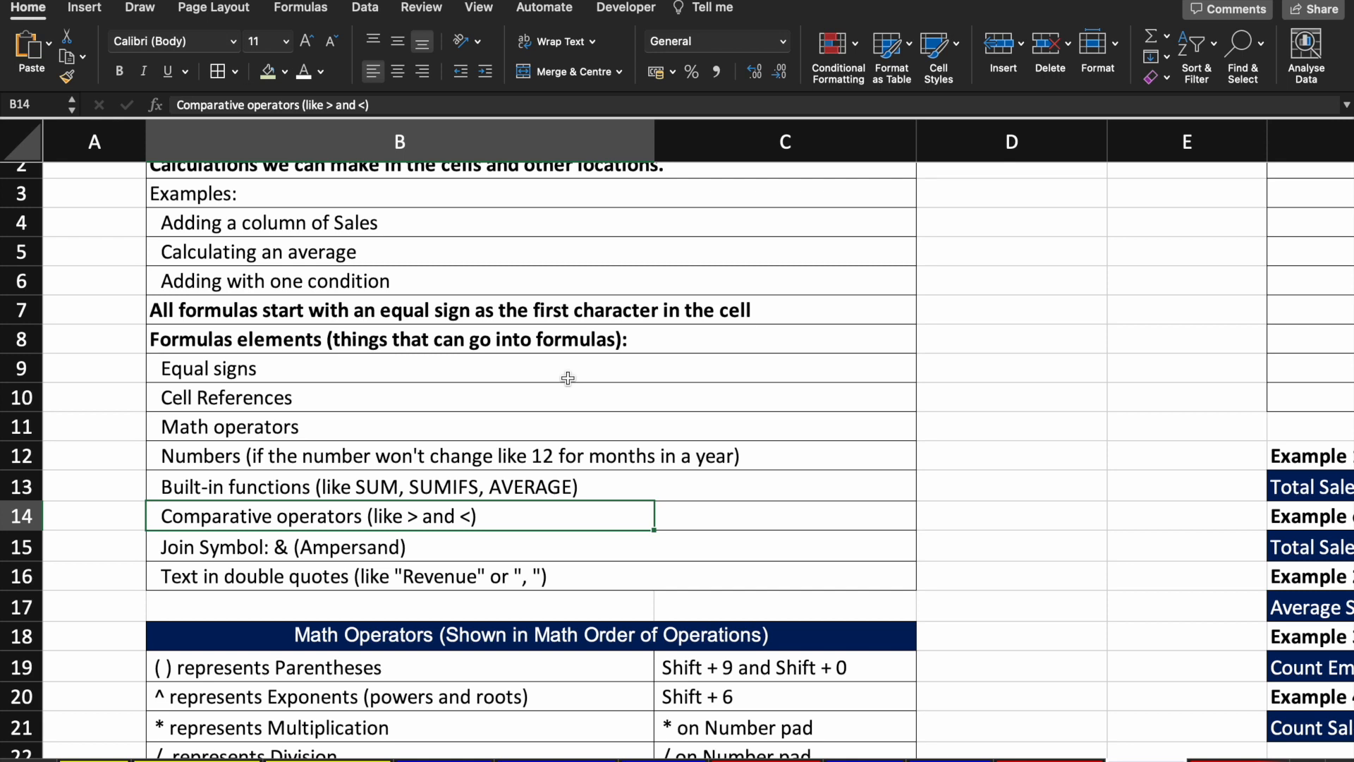
{"action": "key", "text": "Right"}
{"action": "key", "text": "Right"}
{"action": "type", "text": "1"}
{"action": "key", "text": "Right"}
{"action": "type", "text": "2"}
{"action": "key", "text": "Return"}
{"action": "type", "text": "="}
{"action": "key", "text": "Up"}
{"action": "type", "text": ">"}
{"action": "key", "text": "Up"}
{"action": "key", "text": "Right"}
{"action": "key", "text": "Return"}
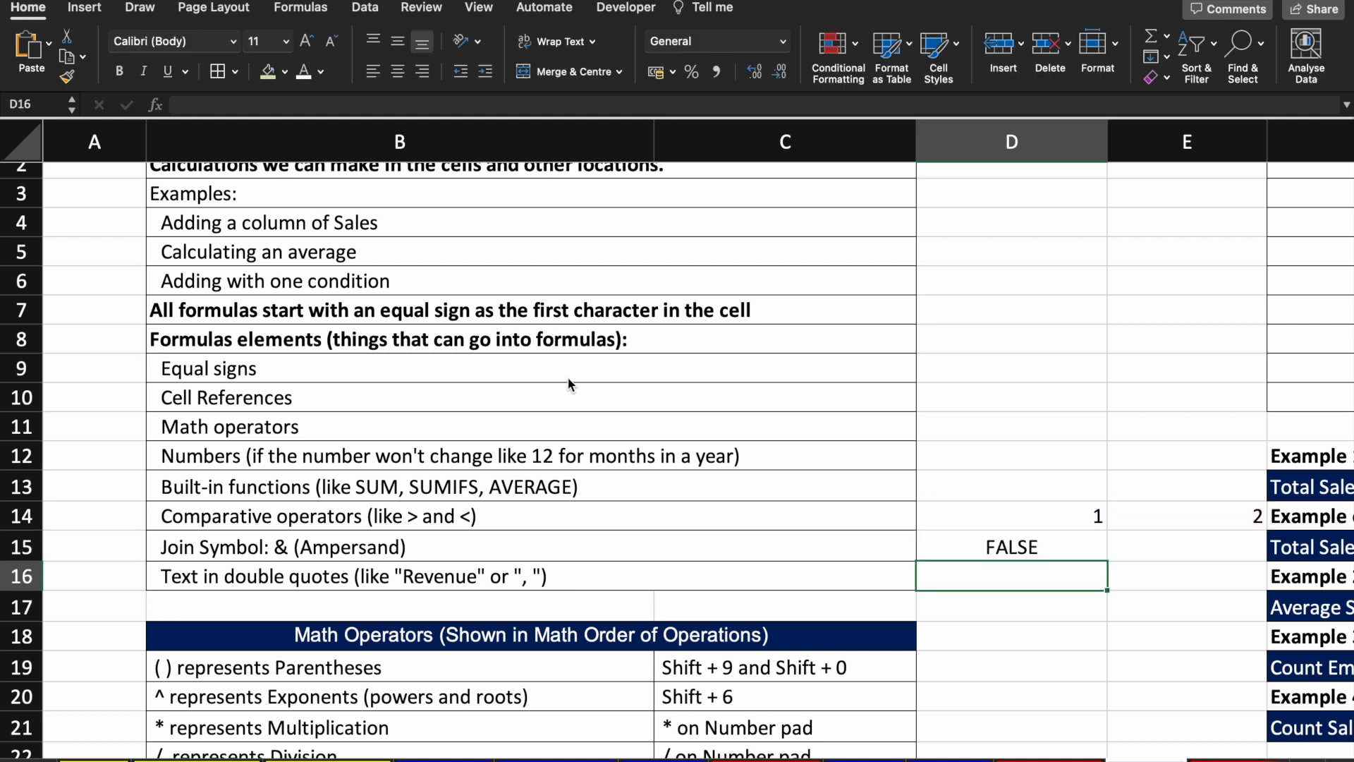
Step: Change D14 to 3 so D15 shows TRUE, then clear the D14:E15 test cells
{"action": "key", "text": "Up"}
{"action": "key", "text": "Up"}
{"action": "type", "text": "3"}
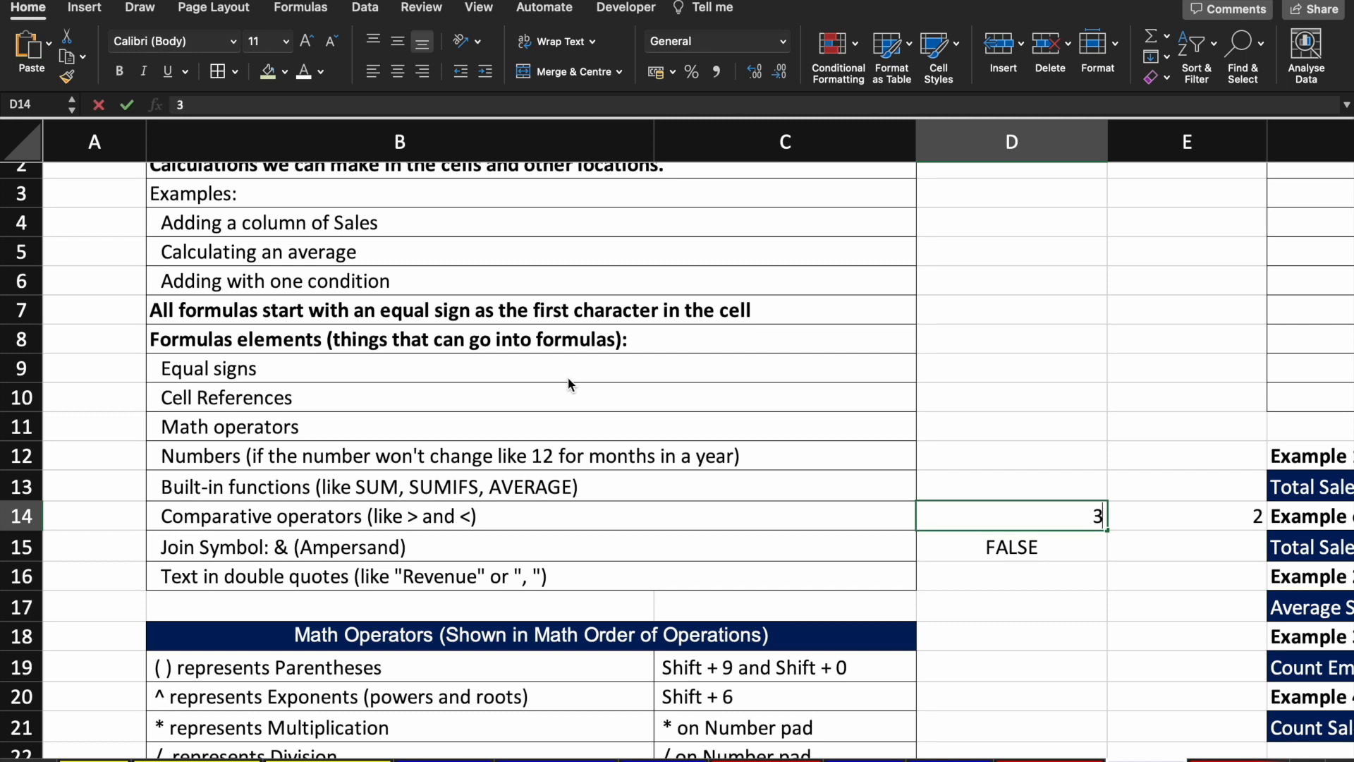
{"action": "key", "text": "Return"}
{"action": "key", "text": "Up"}
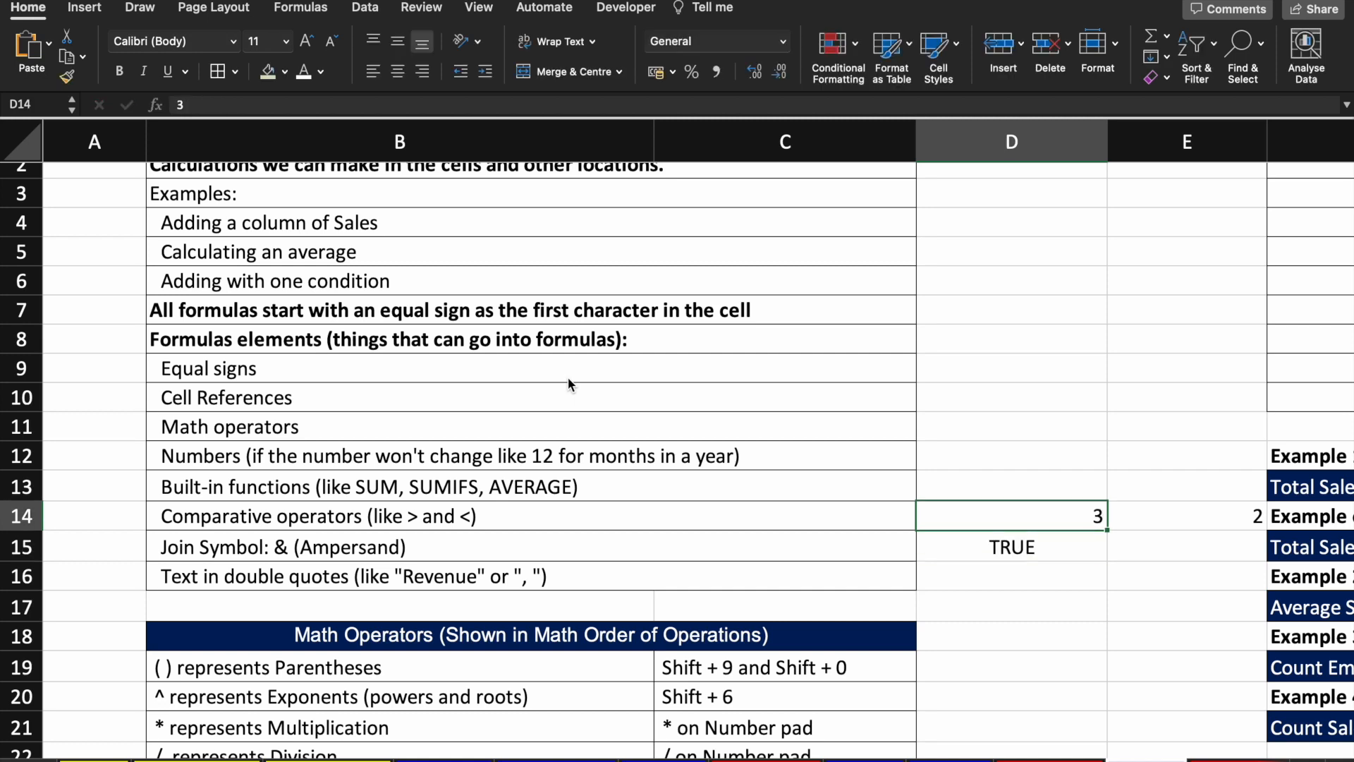
{"action": "key", "text": "Down"}
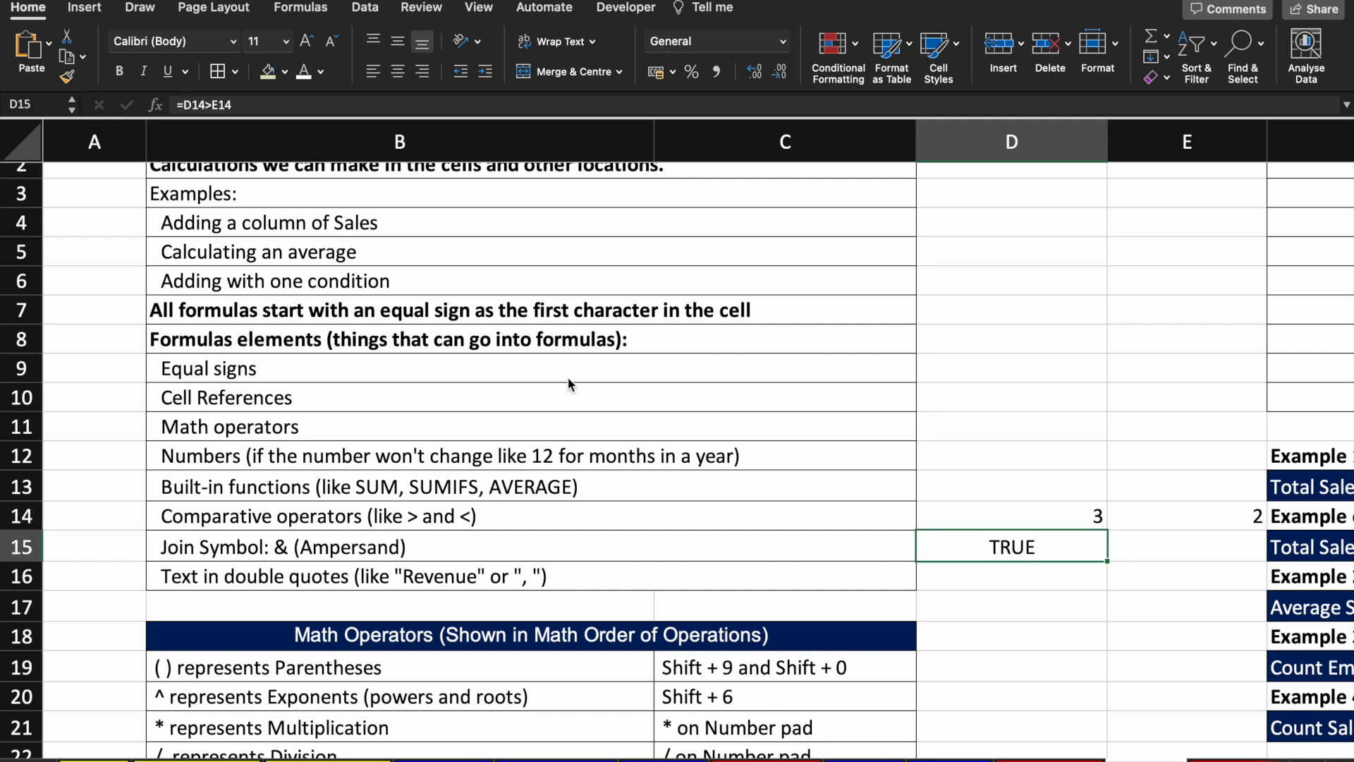
{"action": "key", "text": "Up"}
{"action": "key", "text": "Down"}
{"action": "key", "text": "Up"}
{"action": "key", "text": "Down"}
{"action": "key", "text": "Up"}
{"action": "key", "text": "shift+Right"}
{"action": "key", "text": "shift+Down"}
{"action": "key", "text": "Left"}
{"action": "key", "text": "Left"}
{"action": "key", "text": "Left"}
Step: Demonstrate the join operator: 1 in D15, 2 in E15, and =D15&E15 giving 12
{"action": "key", "text": "Right"}
{"action": "key", "text": "Down"}
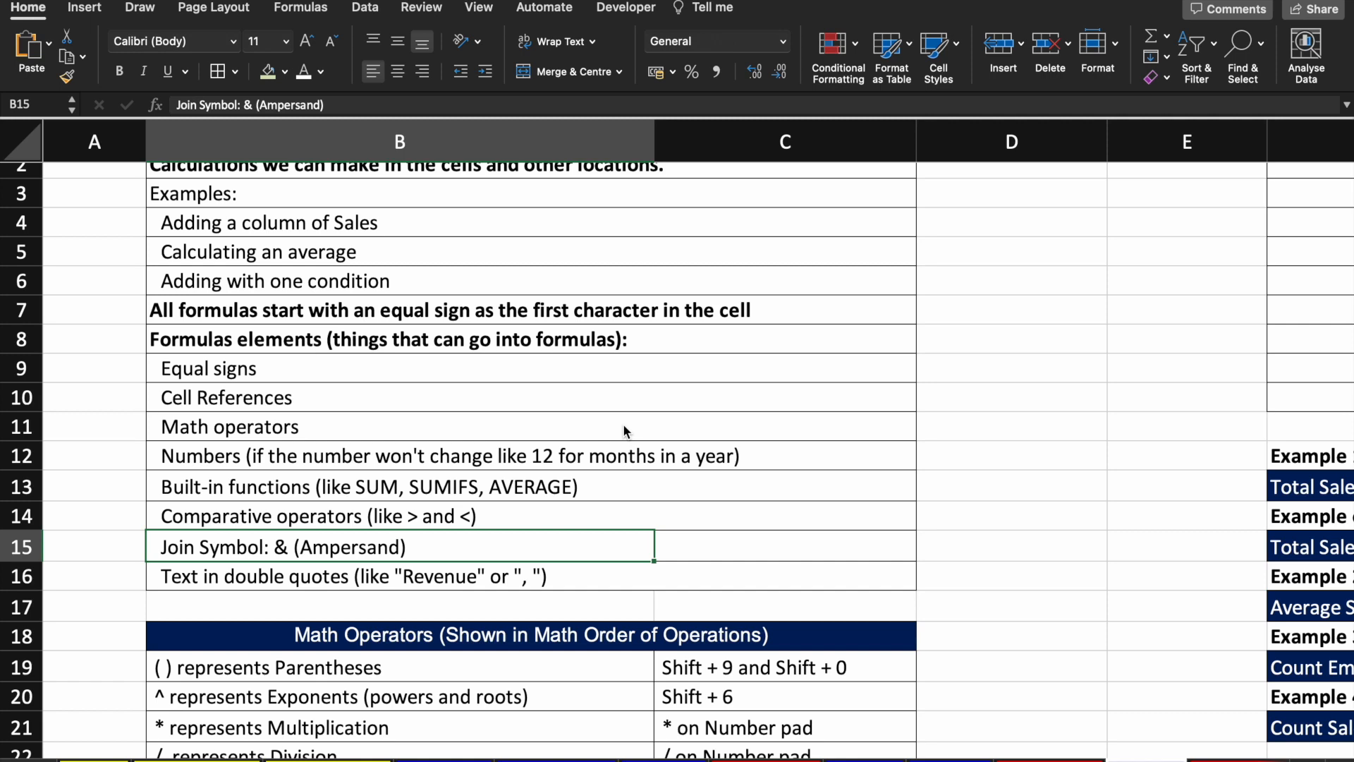
{"action": "key", "text": "Right"}
{"action": "key", "text": "Right"}
{"action": "type", "text": "1"}
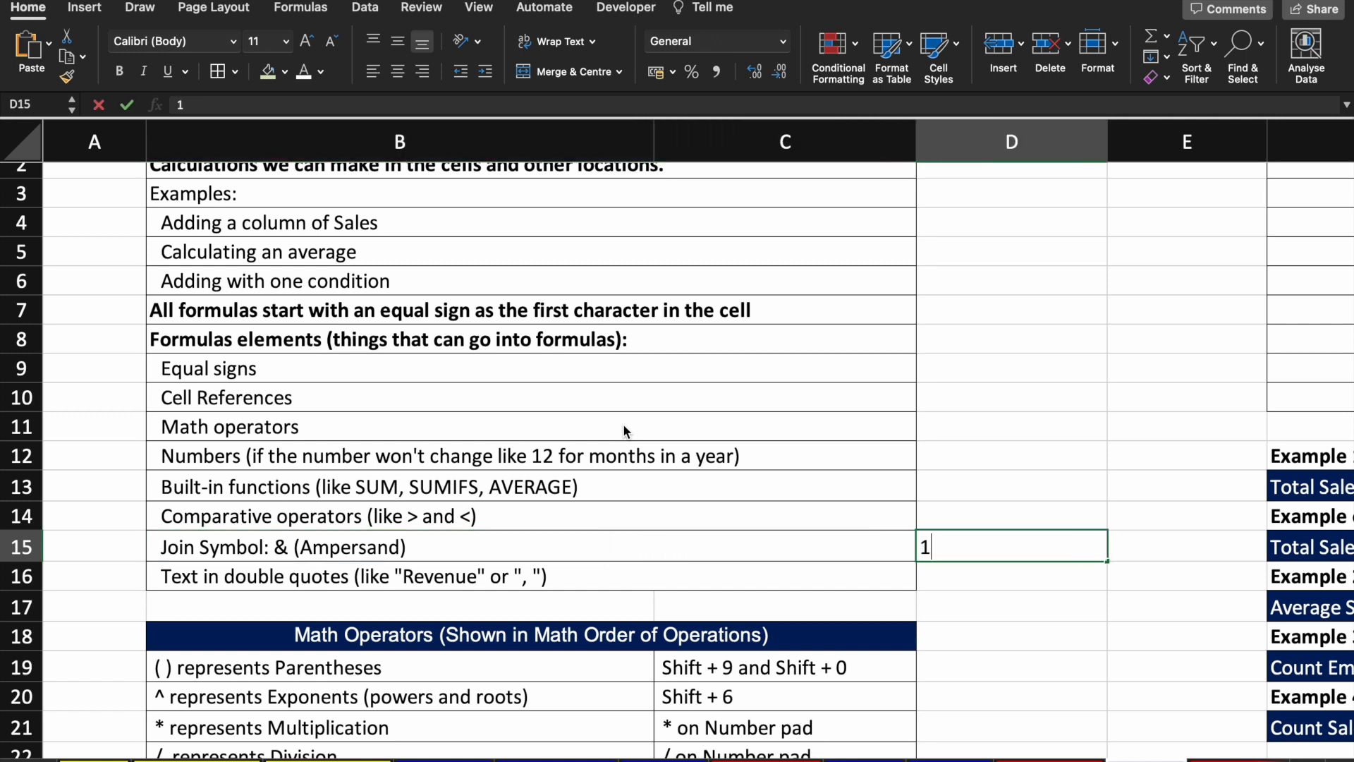
{"action": "key", "text": "Right"}
{"action": "type", "text": "2"}
{"action": "key", "text": "Return"}
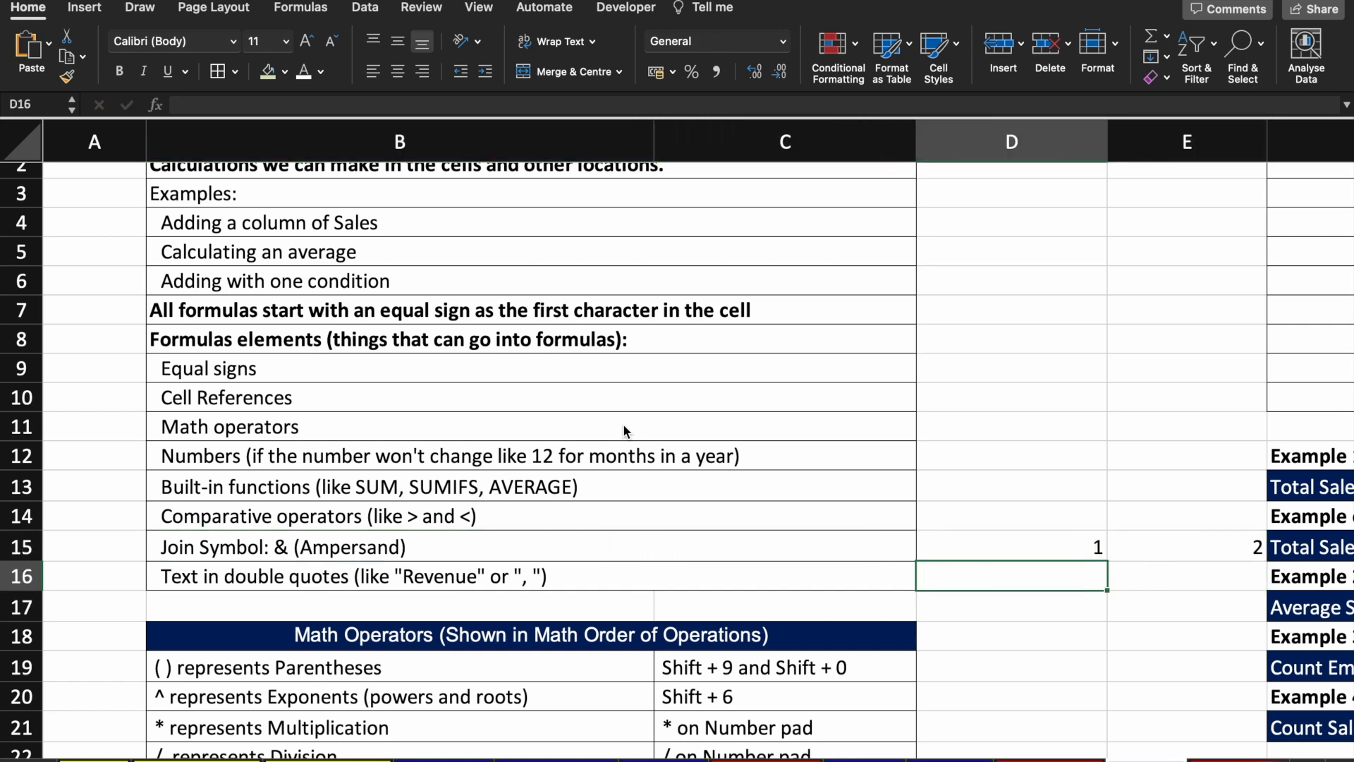
{"action": "type", "text": "="}
{"action": "key", "text": "Up"}
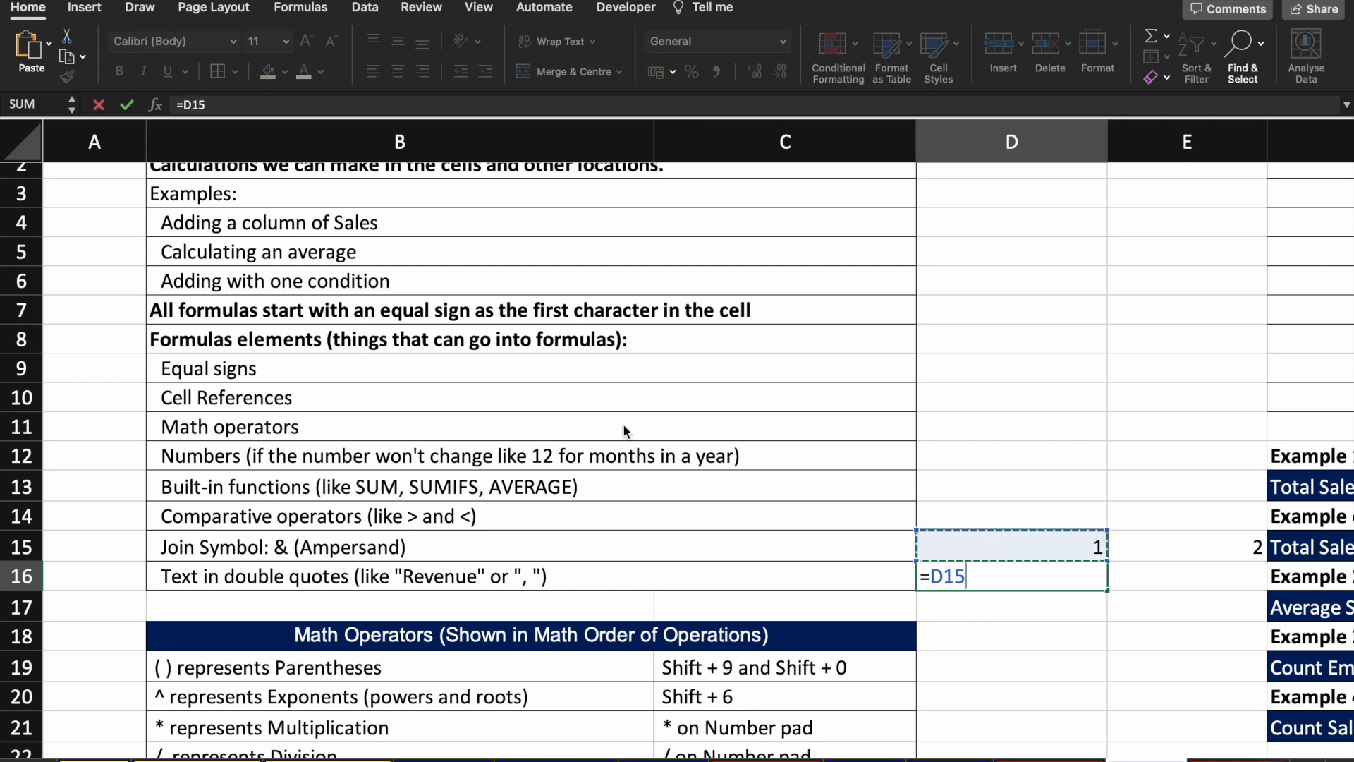
{"action": "type", "text": "&"}
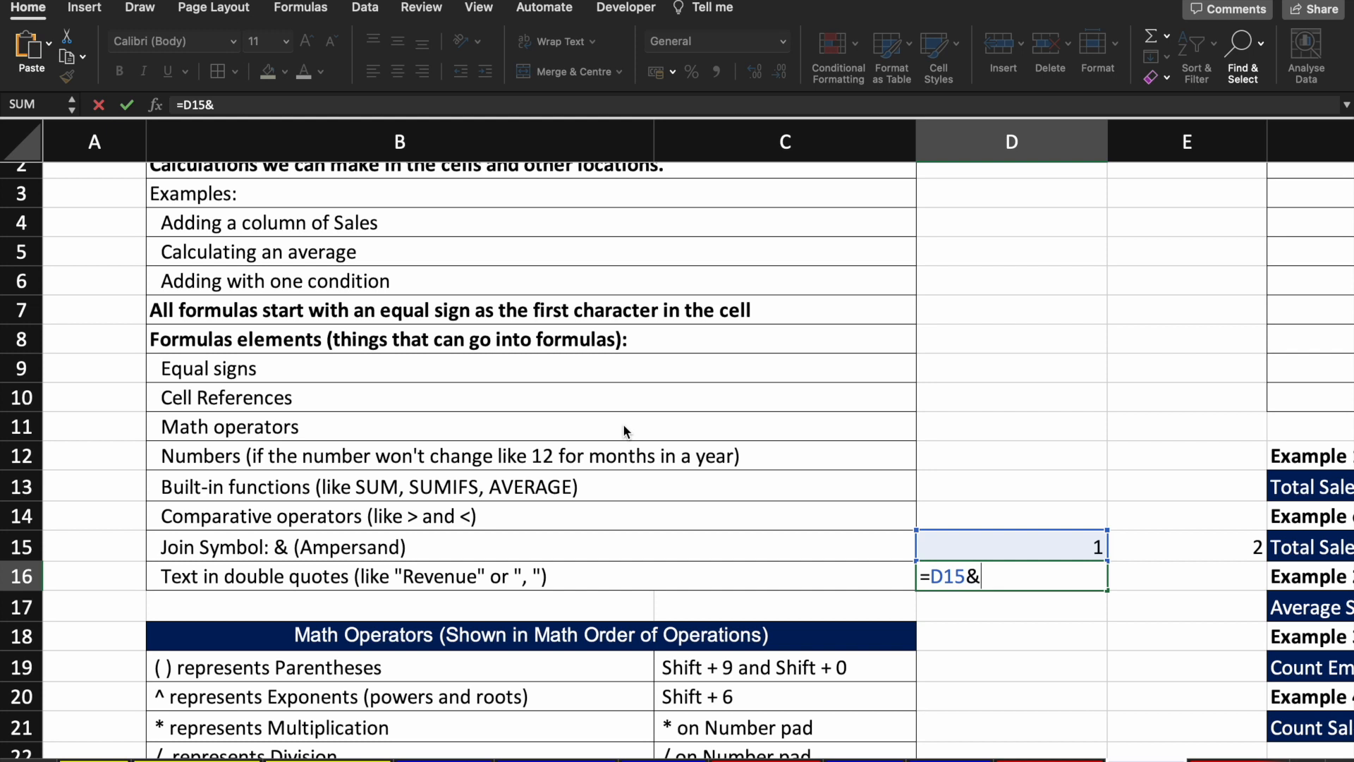
{"action": "key", "text": "Up"}
{"action": "key", "text": "Right"}
{"action": "key", "text": "Return"}
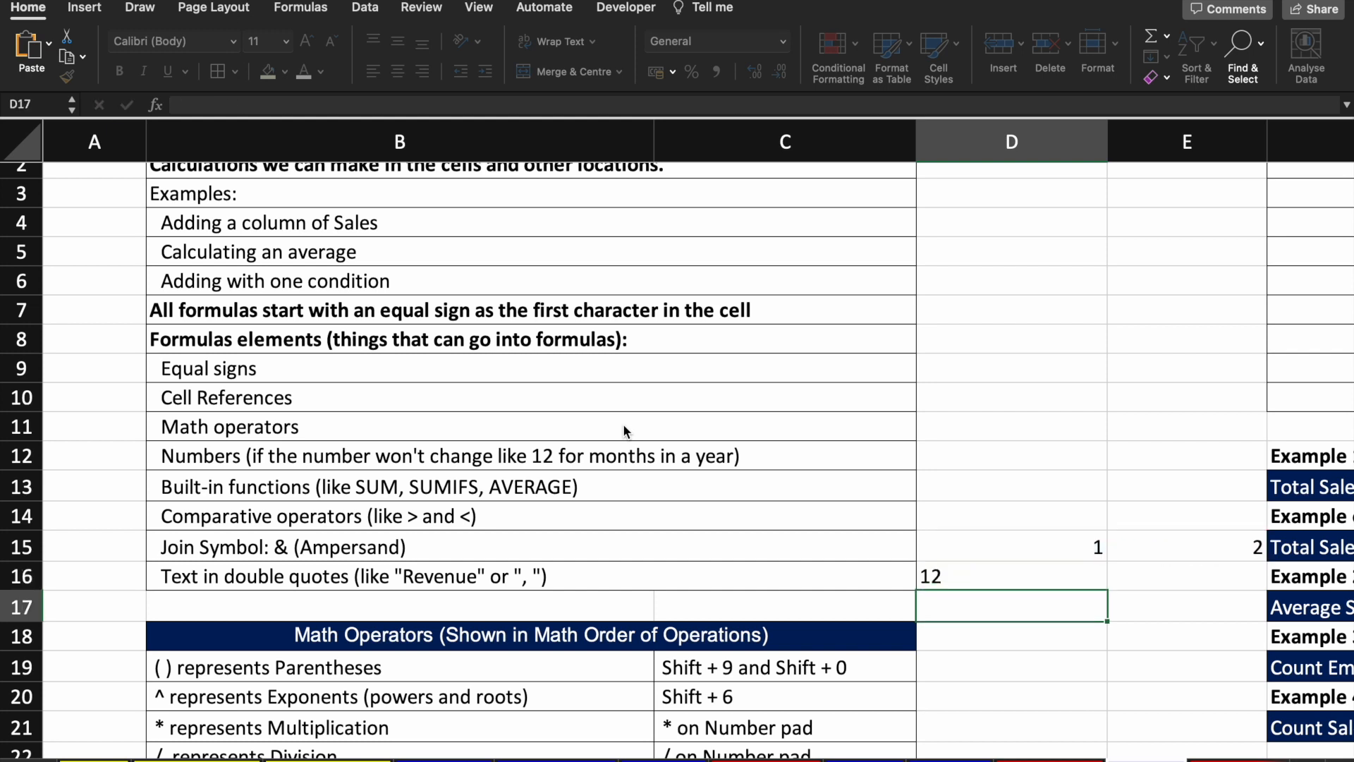
{"action": "key", "text": "Up"}
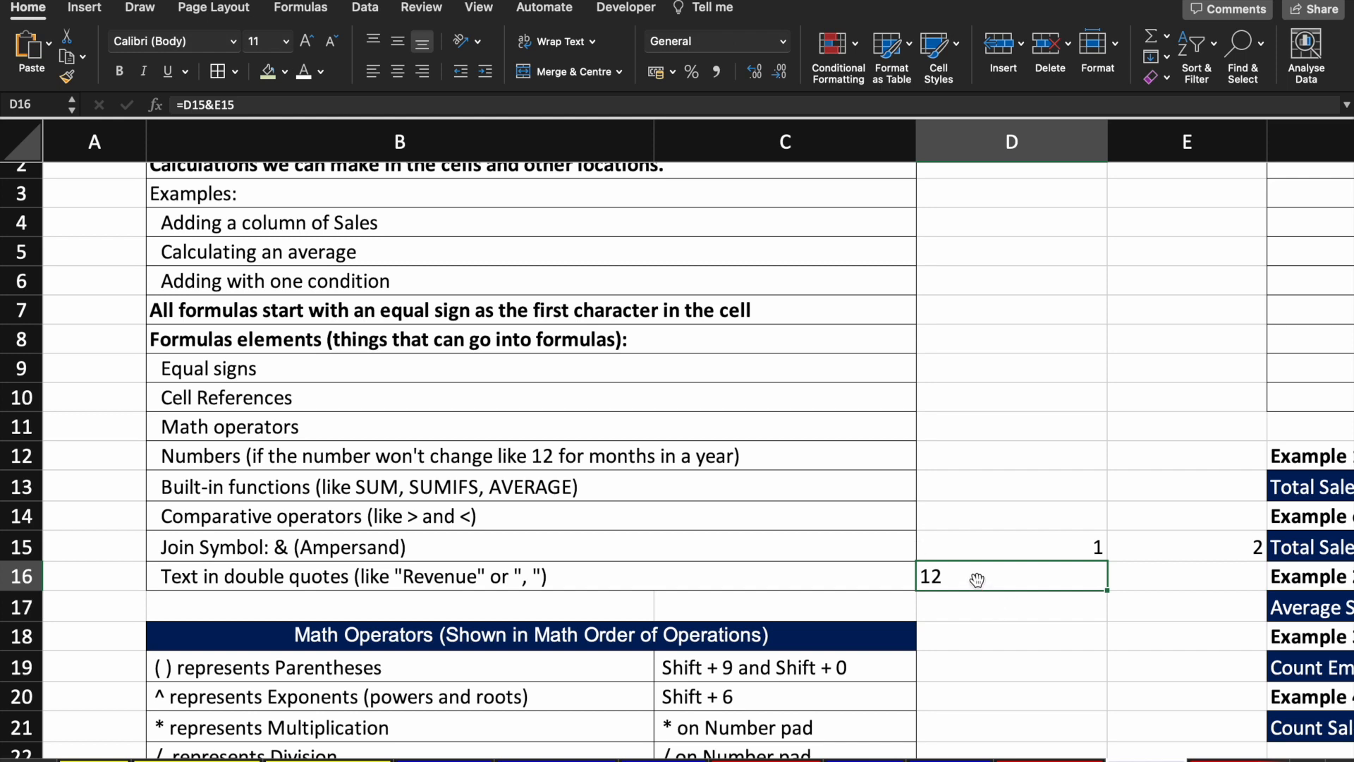
Step: Replace D15 and E15 with a first name and a surname so D16 joins them
{"action": "key", "text": "Up"}
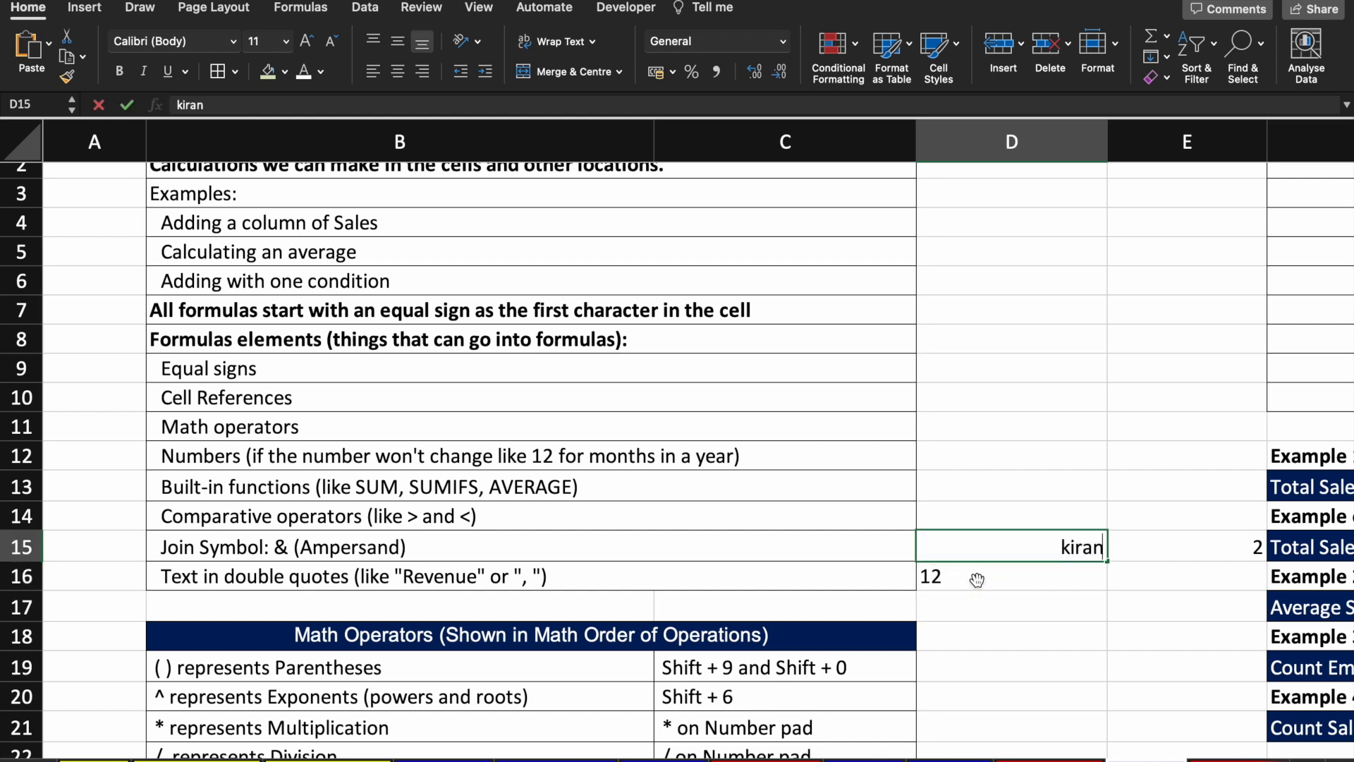
{"action": "key", "text": "Return"}
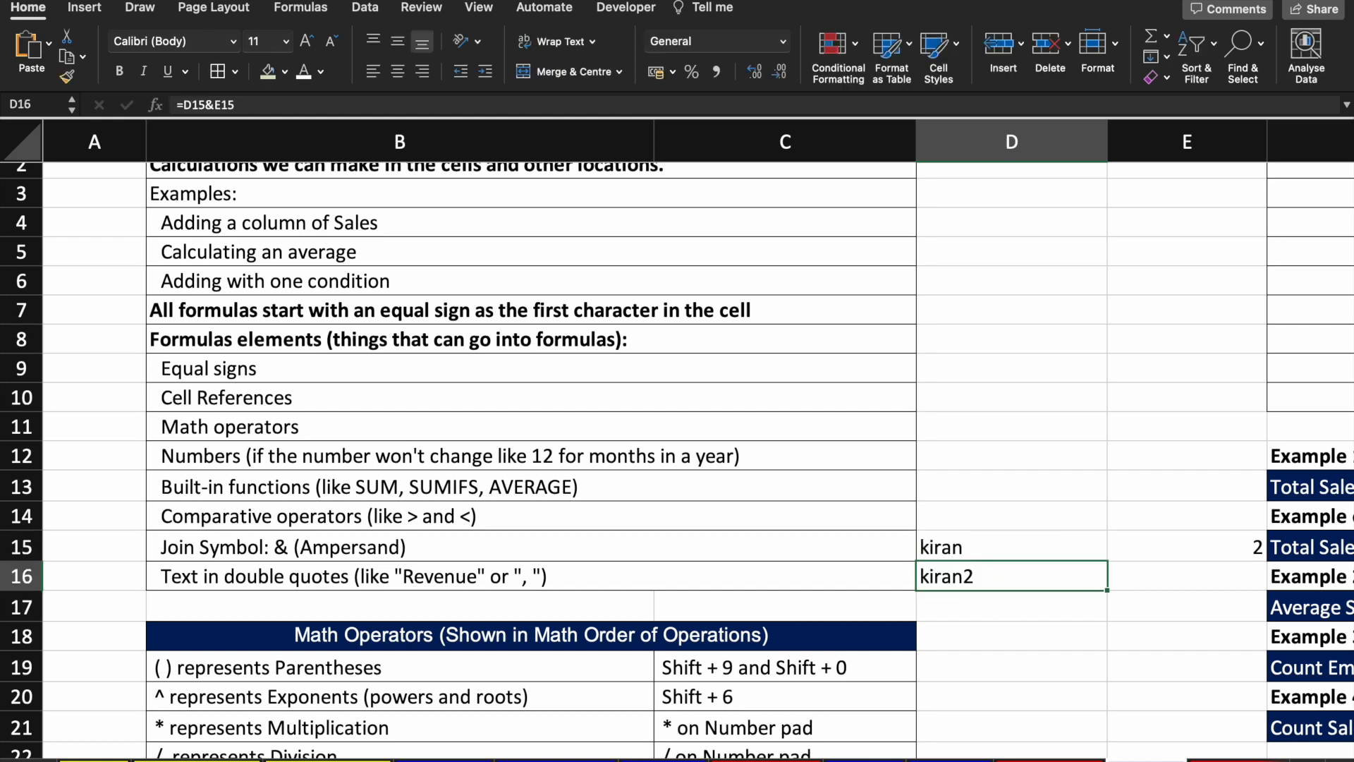
{"action": "key", "text": "Up"}
{"action": "key", "text": "Right"}
{"action": "key", "text": "Return"}
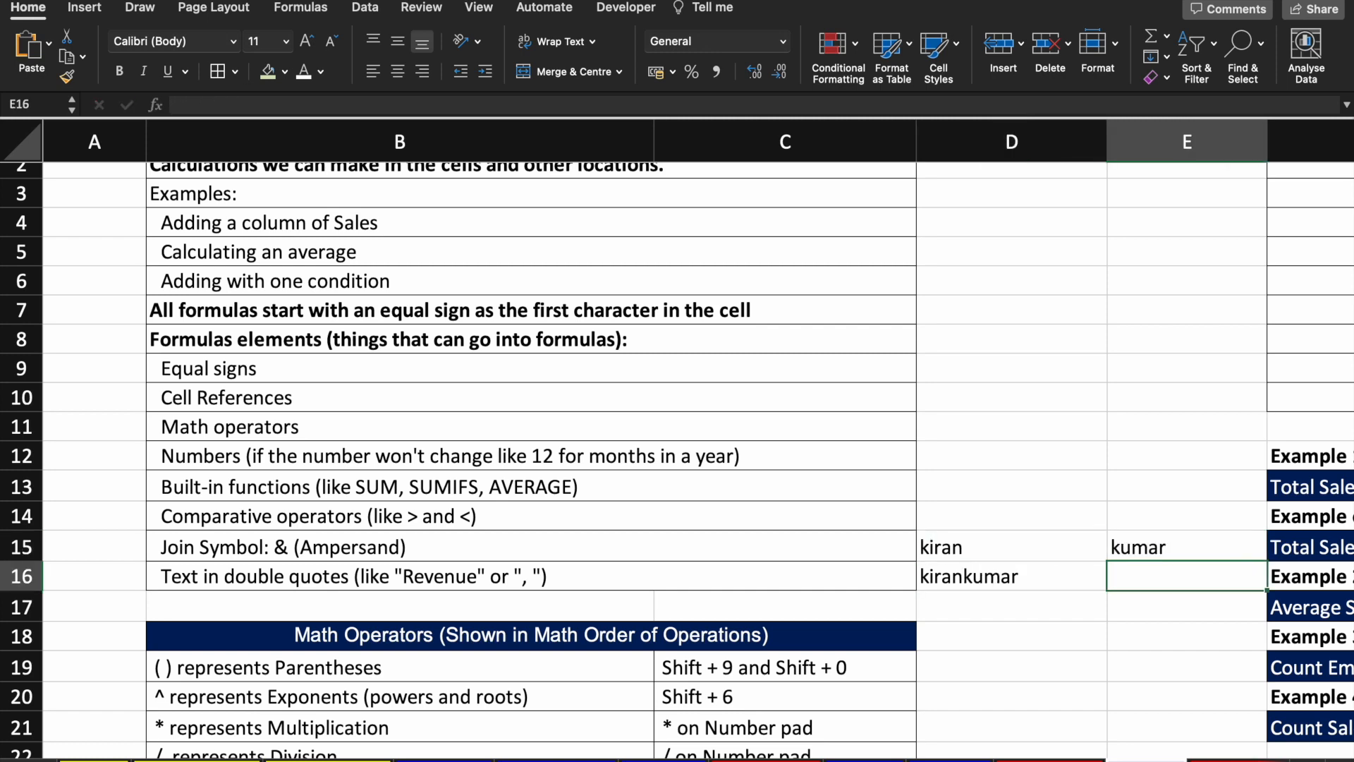
Step: Clear the join example cells D15:E16
{"action": "key", "text": "Left"}
{"action": "key", "text": "Up"}
{"action": "key", "text": "shift+Right"}
{"action": "key", "text": "shift+Down"}
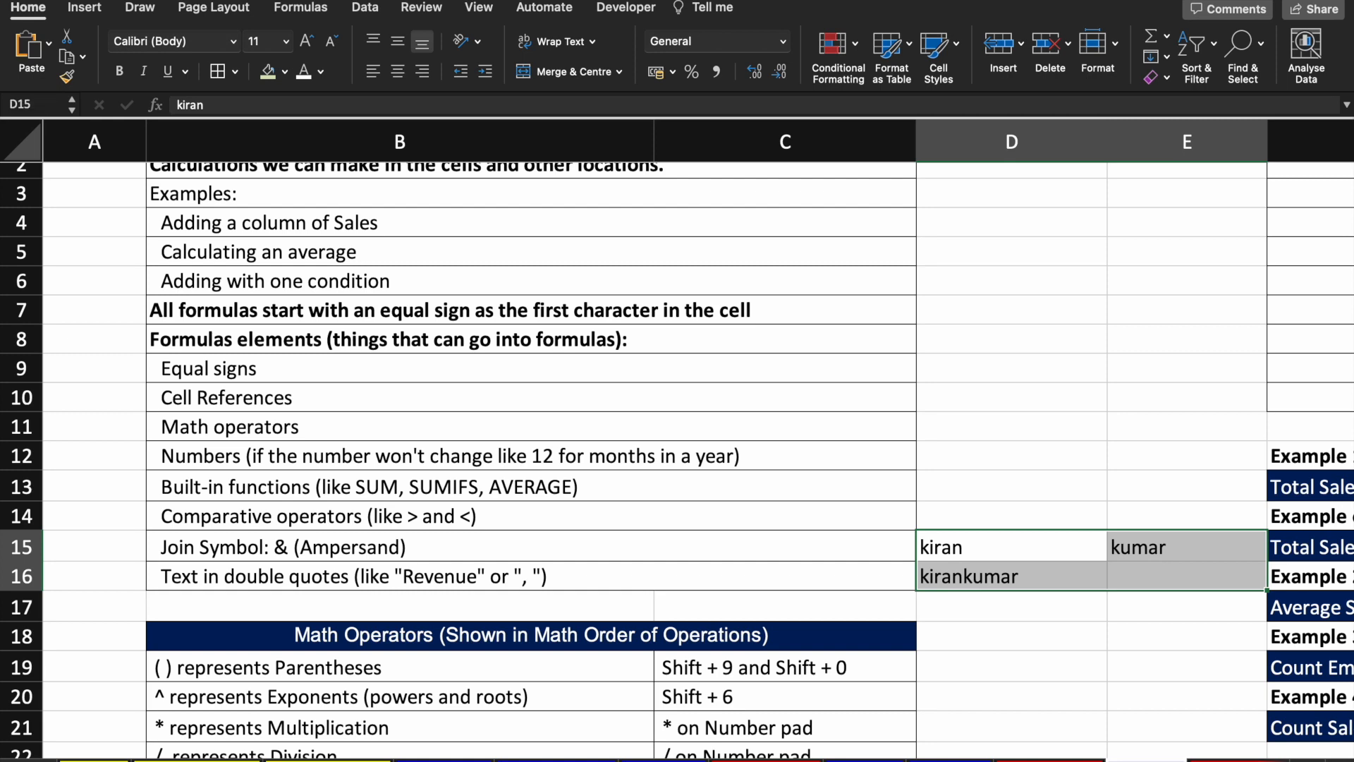
{"action": "key", "text": "Up"}
{"action": "key", "text": "Down"}
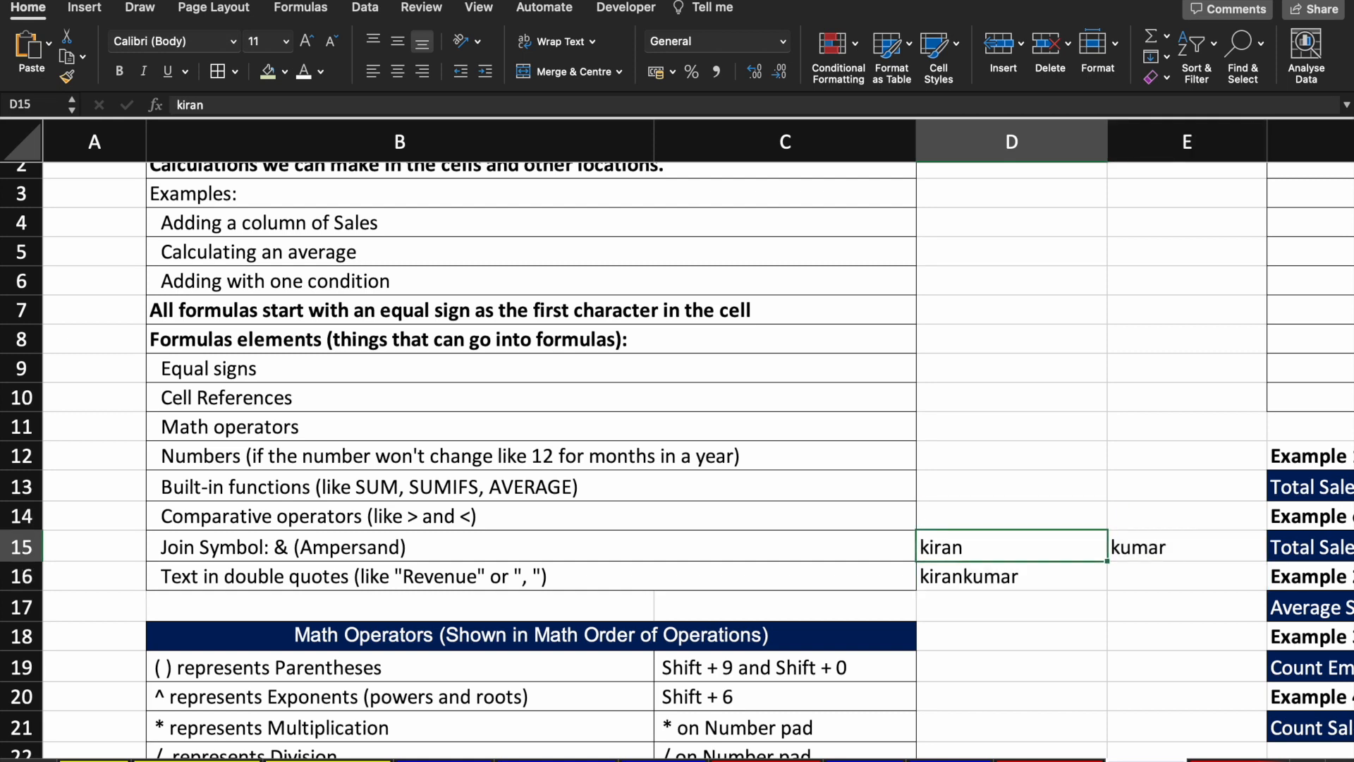
{"action": "key", "text": "shift+Right"}
{"action": "key", "text": "shift+Down"}
{"action": "key", "text": "Delete"}
Step: Enter "revenu" in D16 for the double-quotes item, then delete it
{"action": "key", "text": "Left"}
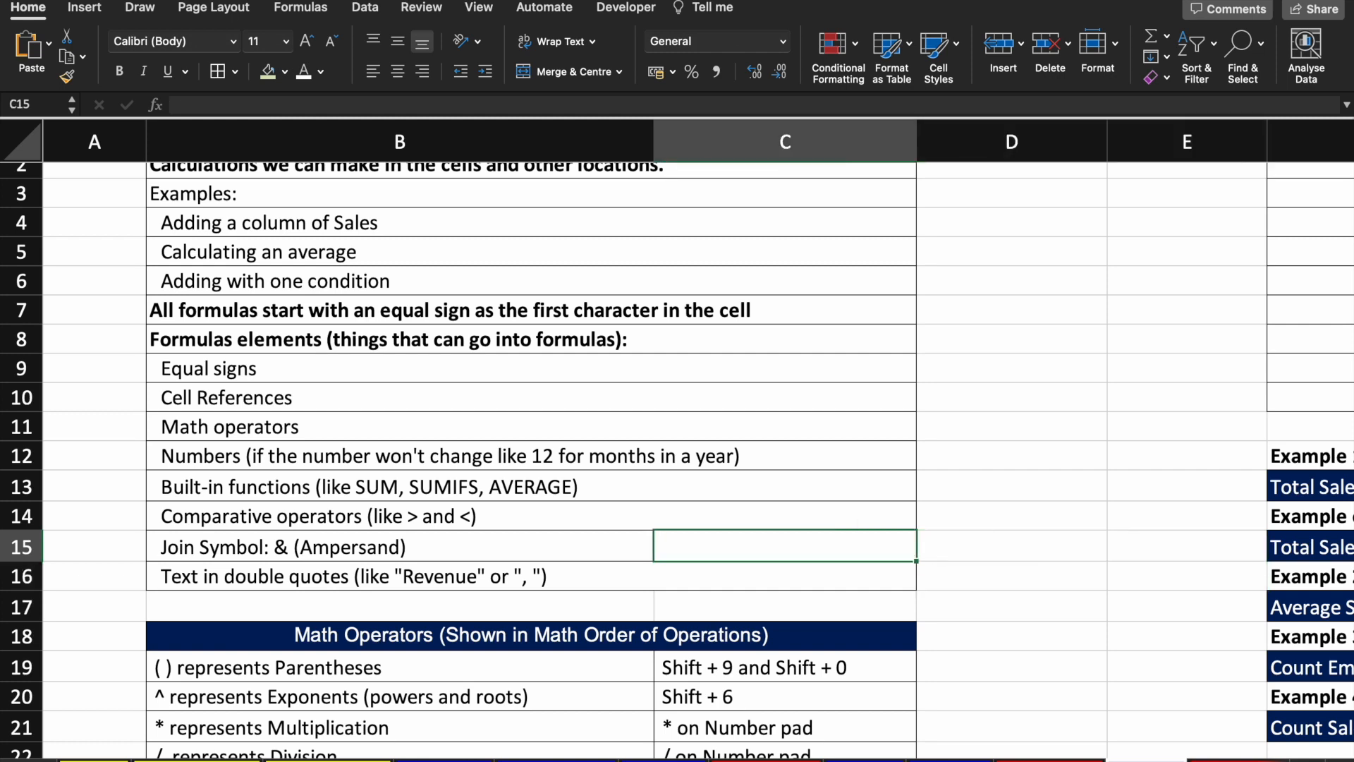
{"action": "key", "text": "Left"}
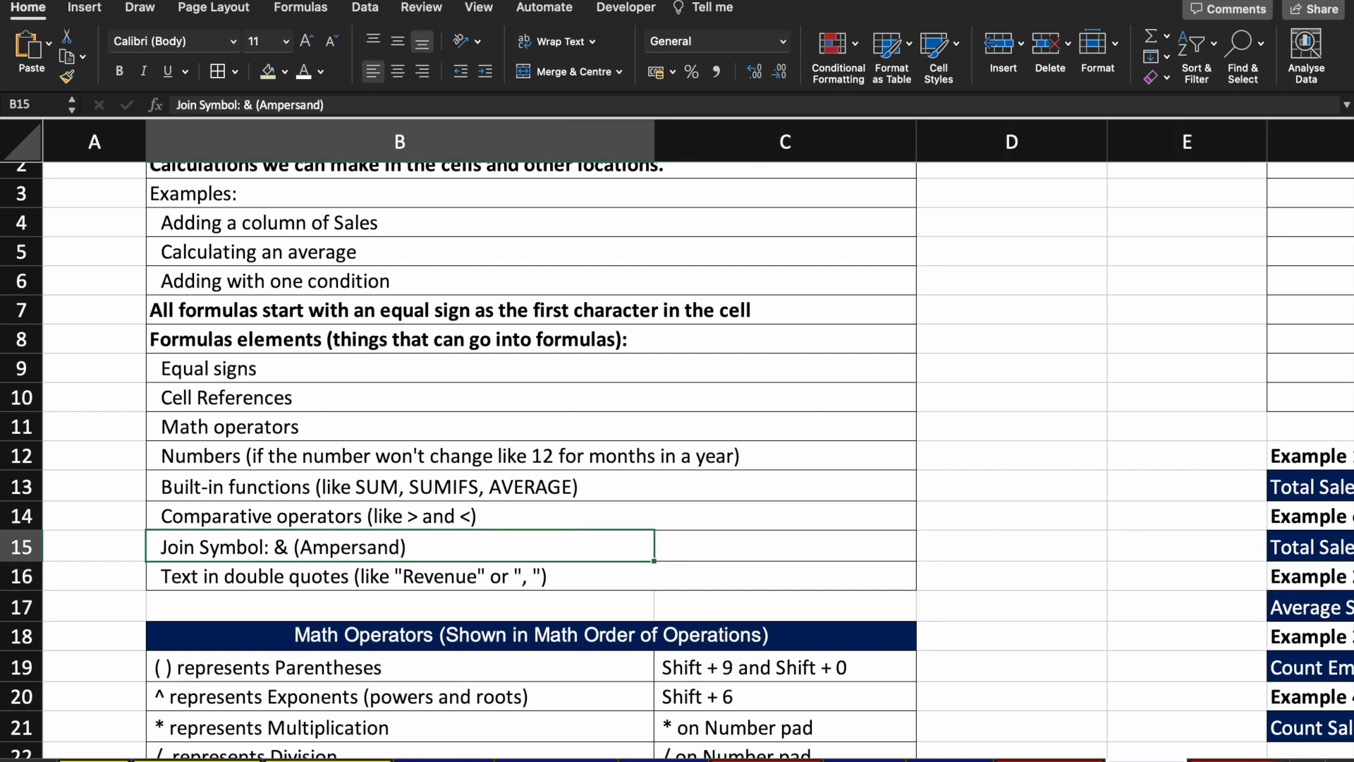
{"action": "key", "text": "Down"}
{"action": "key", "text": "Right"}
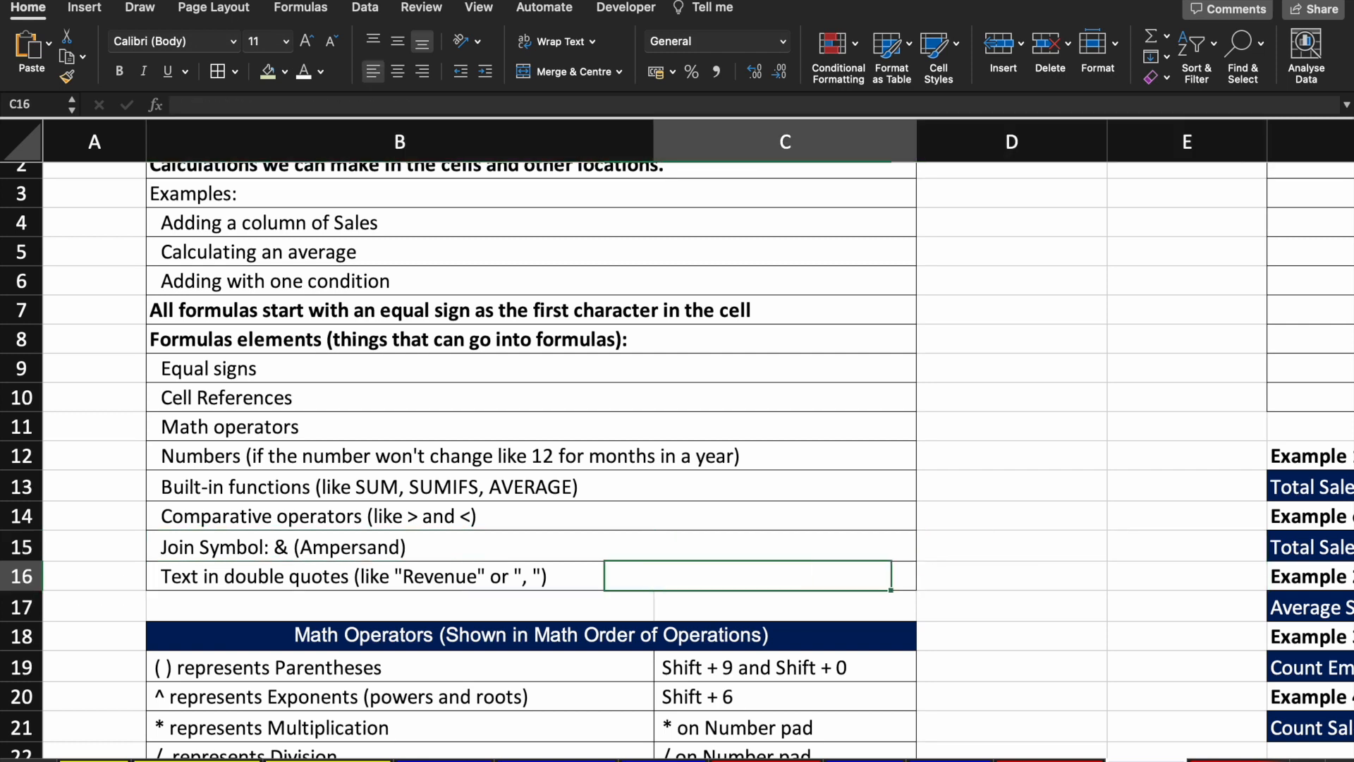
{"action": "key", "text": "Right"}
{"action": "type", "text": "\"rev"}
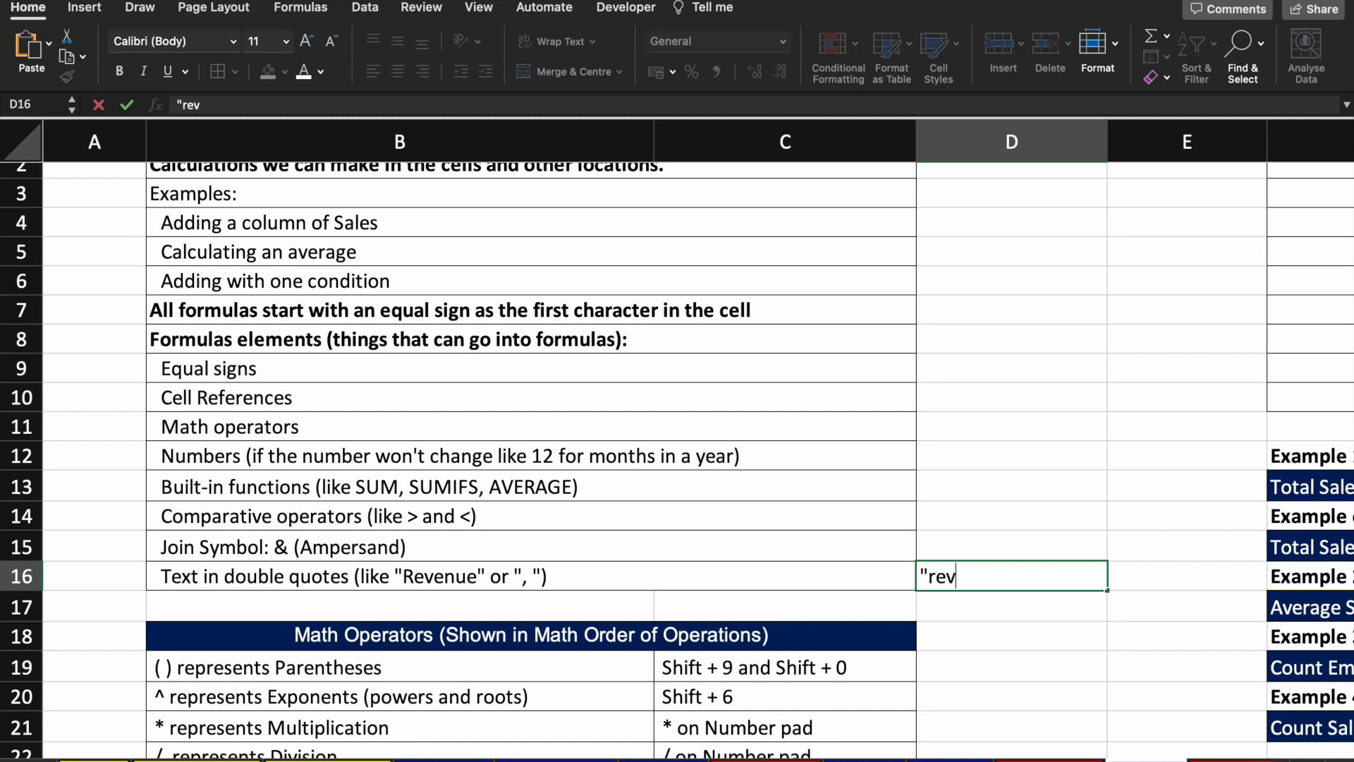
{"action": "type", "text": "enu\""}
{"action": "key", "text": "Return"}
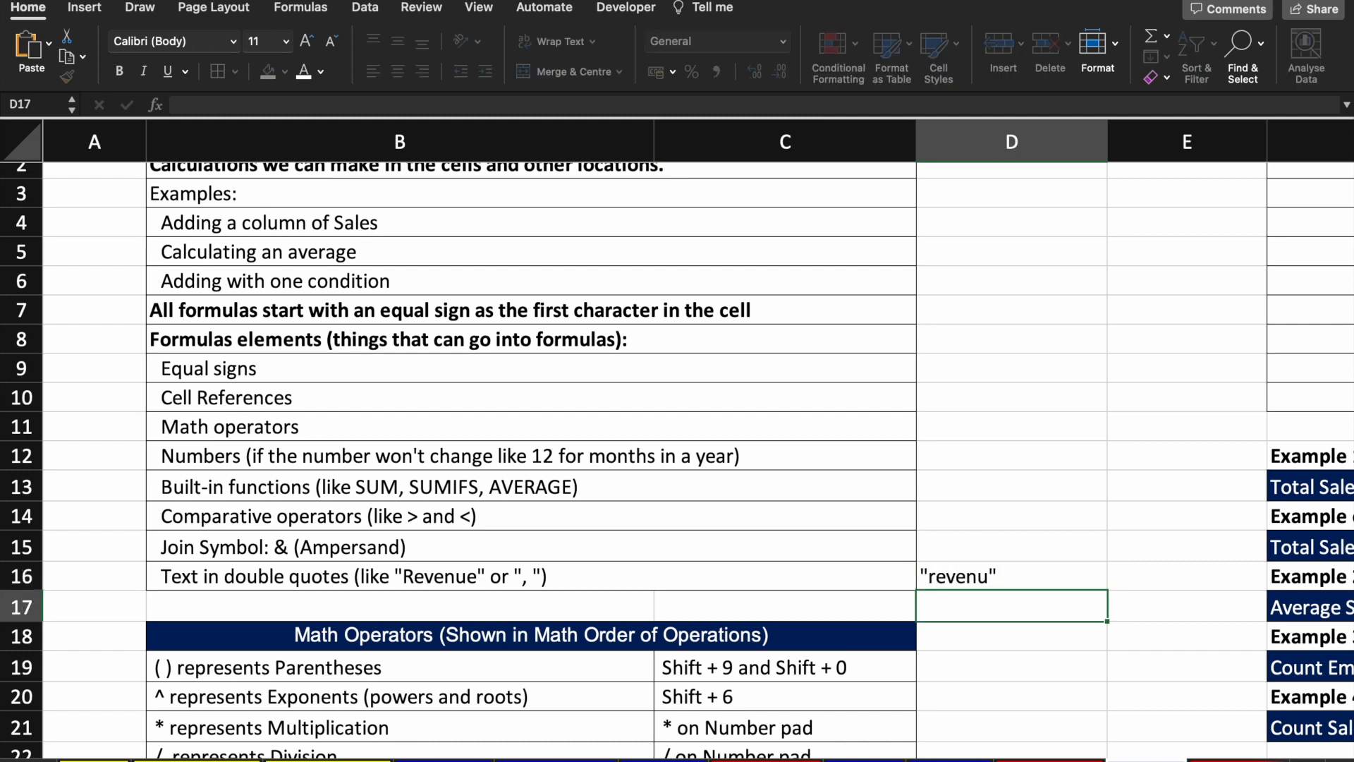
{"action": "key", "text": "Up"}
{"action": "key", "text": "Delete"}
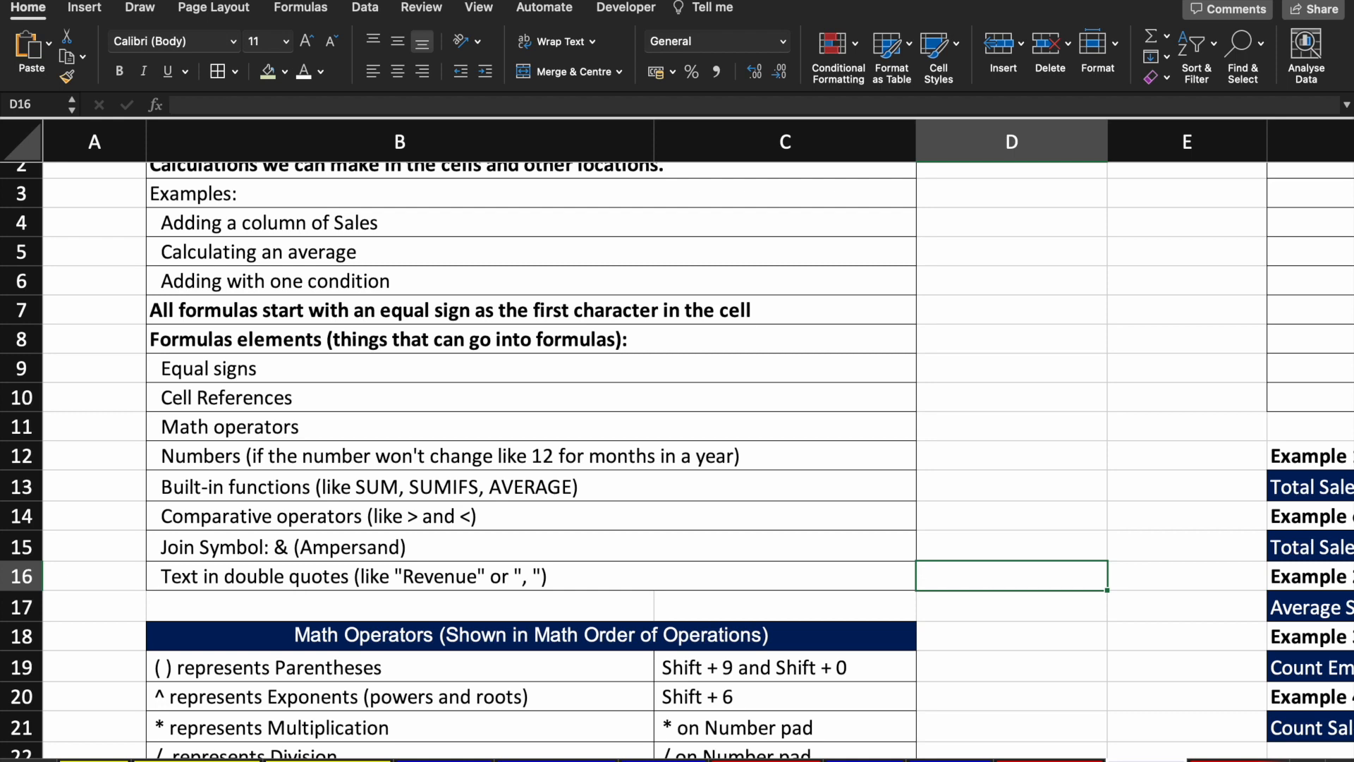
{"action": "key", "text": "Left"}
{"action": "key", "text": "Left"}
{"action": "key", "text": "Left"}
{"action": "key", "text": "Right"}
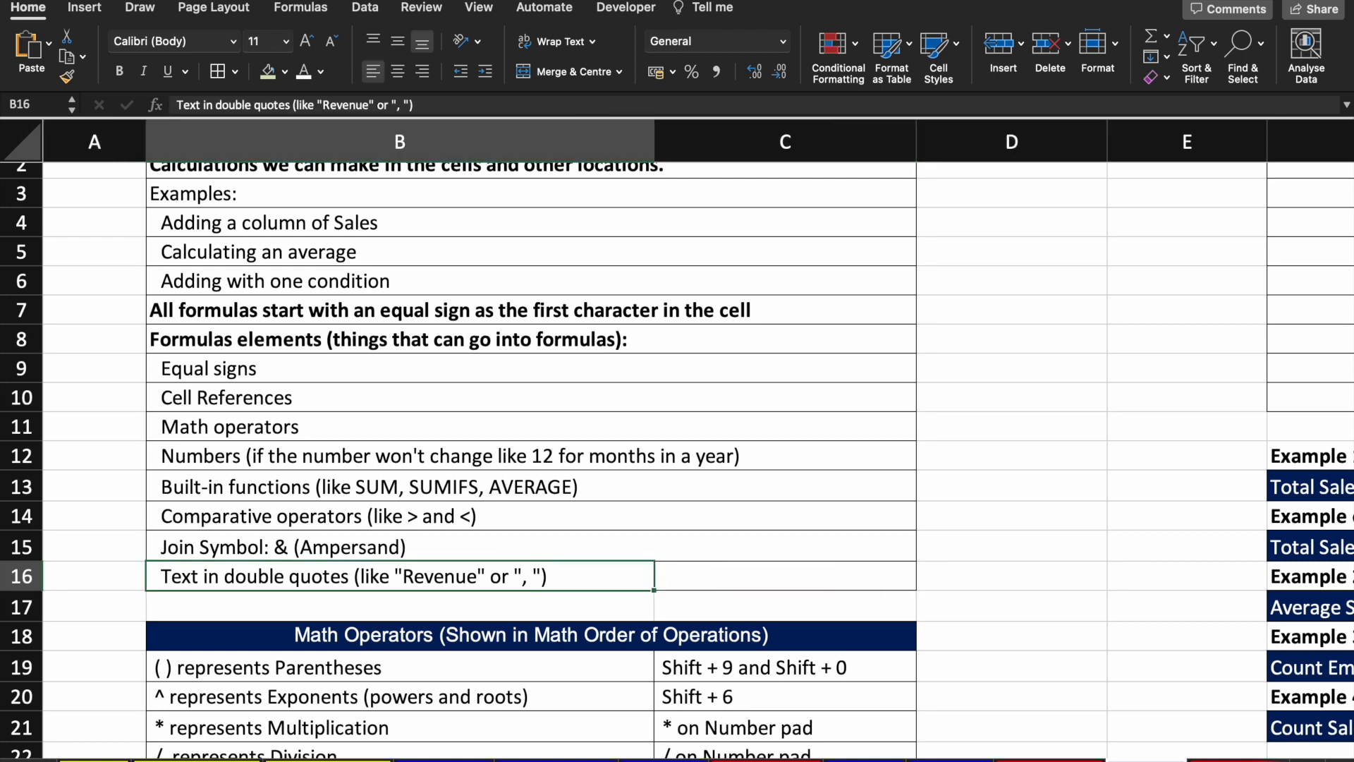
{"action": "key", "text": "Down"}
{"action": "key", "text": "Down"}
{"action": "key", "text": "Down"}
{"action": "key", "text": "Down"}
{"action": "key", "text": "Down"}
{"action": "key", "text": "Down"}
{"action": "key", "text": "Down"}
{"action": "key", "text": "Down"}
{"action": "key", "text": "Down"}
{"action": "key", "text": "Down"}
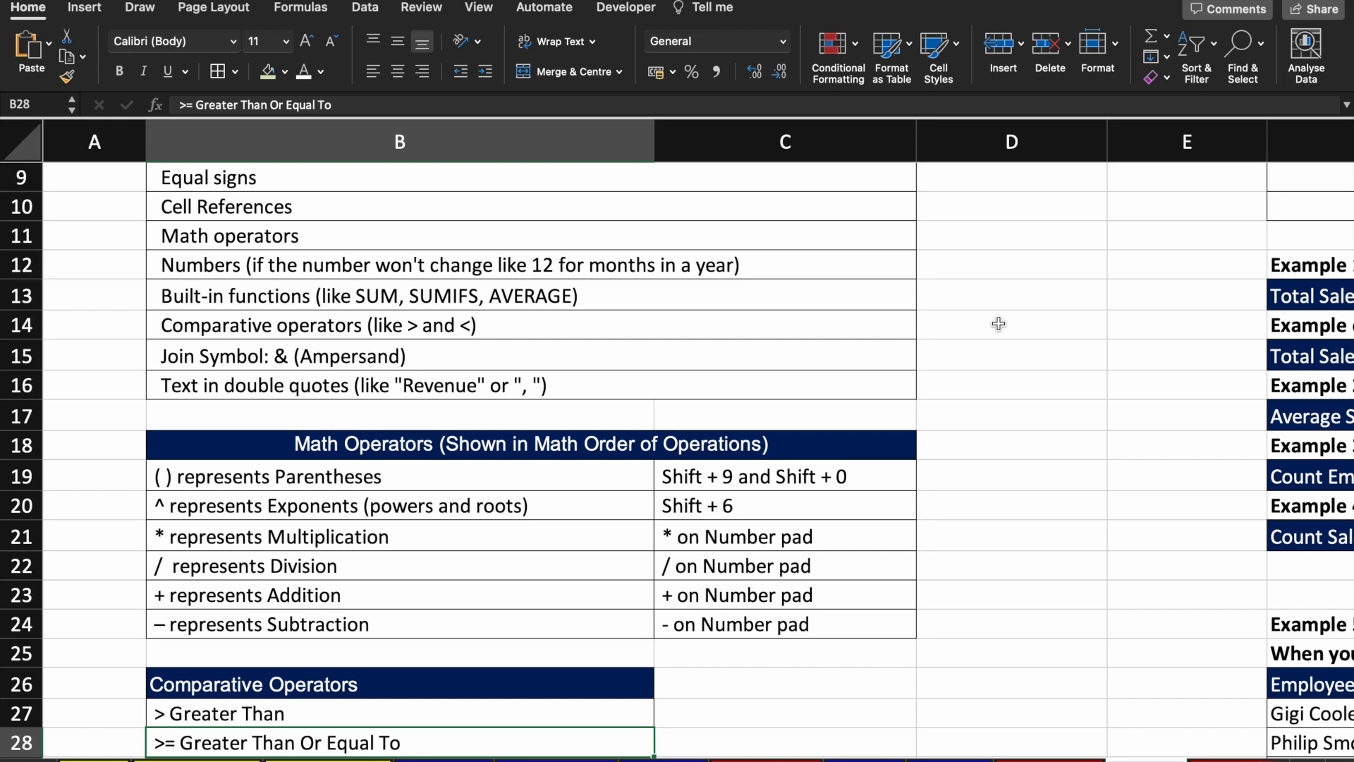
Step: Review the parentheses, exponent, multiplication, division, addition and comparison operator entries
{"action": "left_click", "coordinate": [444, 481]}
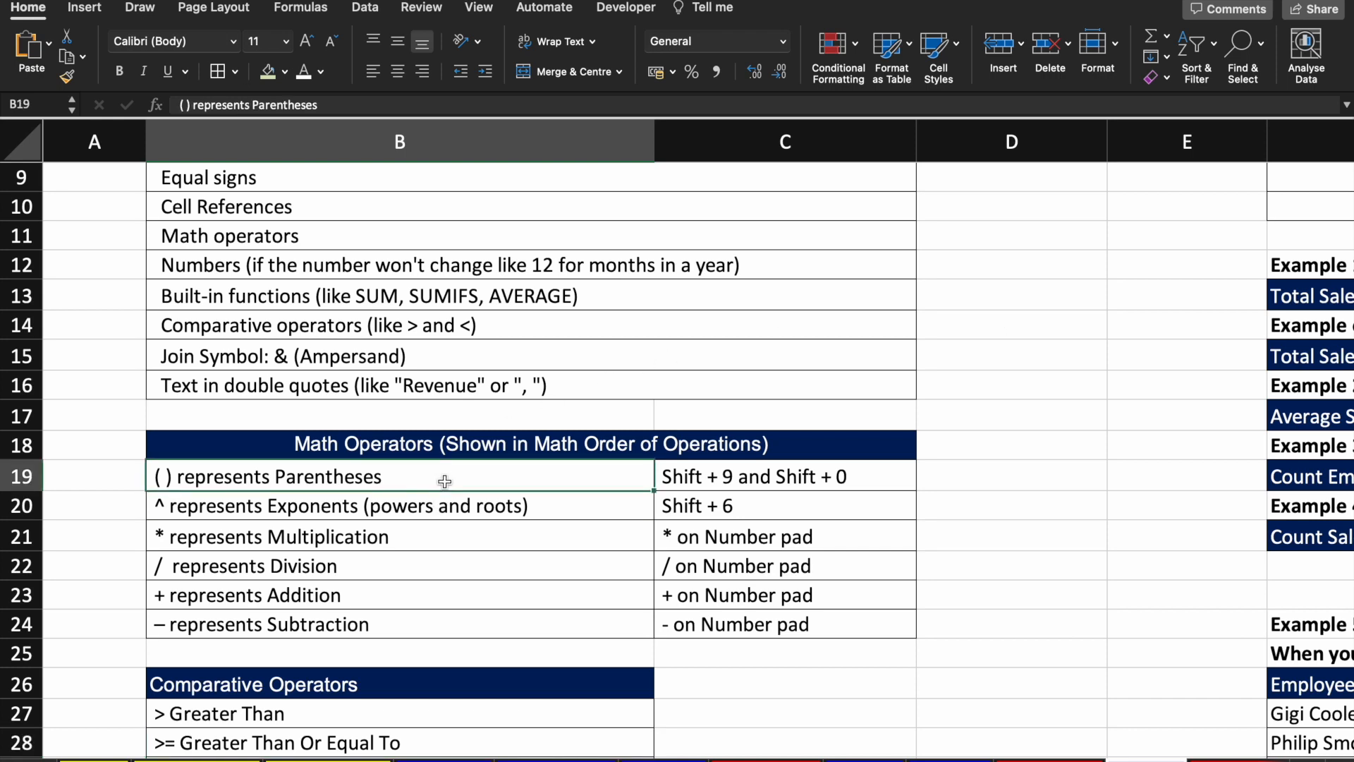
{"action": "key", "text": "Down"}
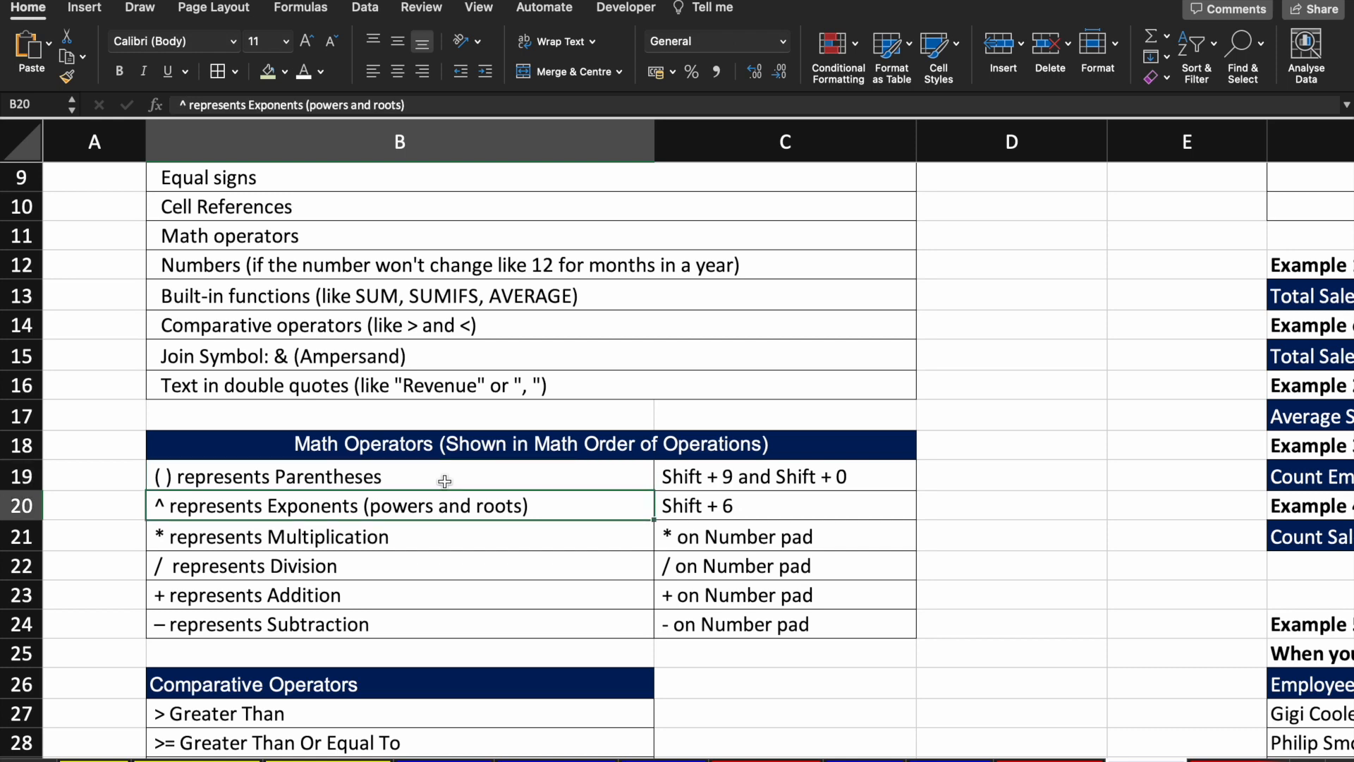
{"action": "key", "text": "Down"}
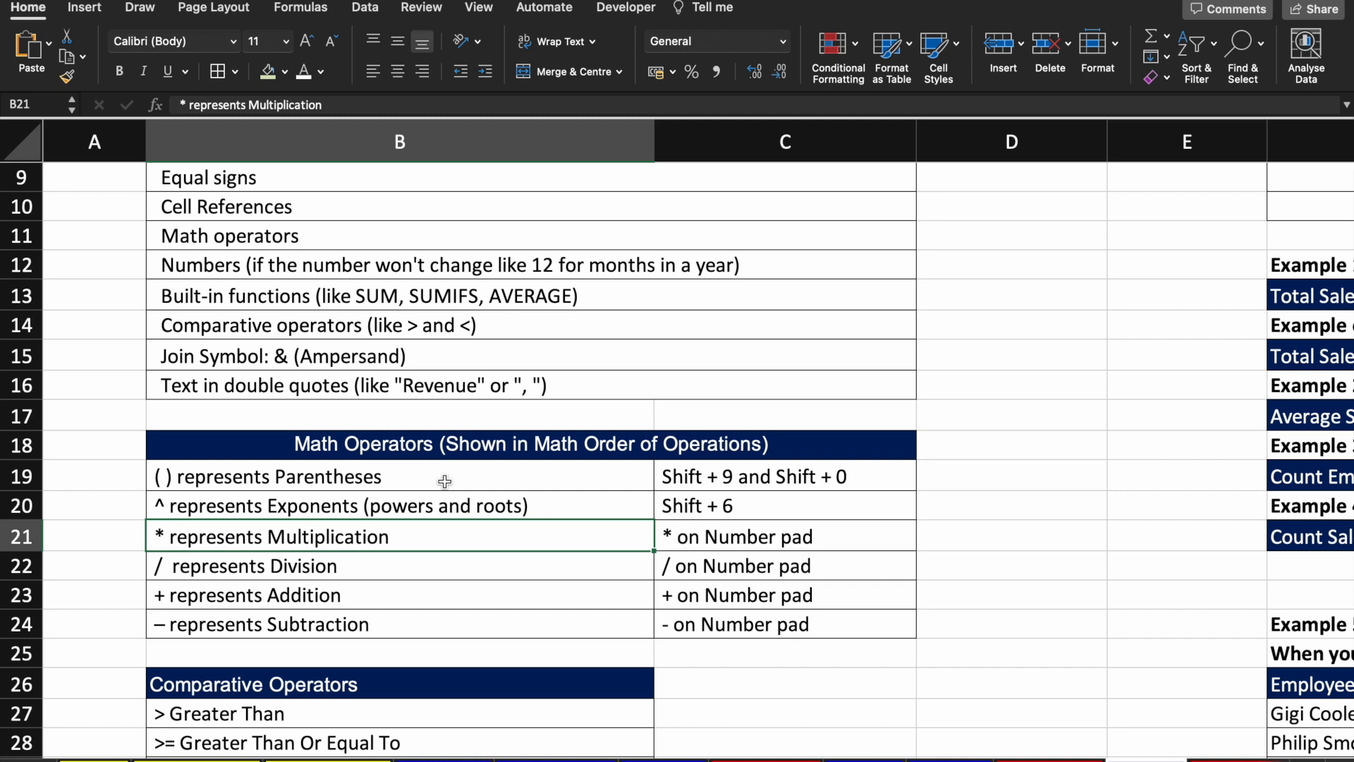
{"action": "key", "text": "Down"}
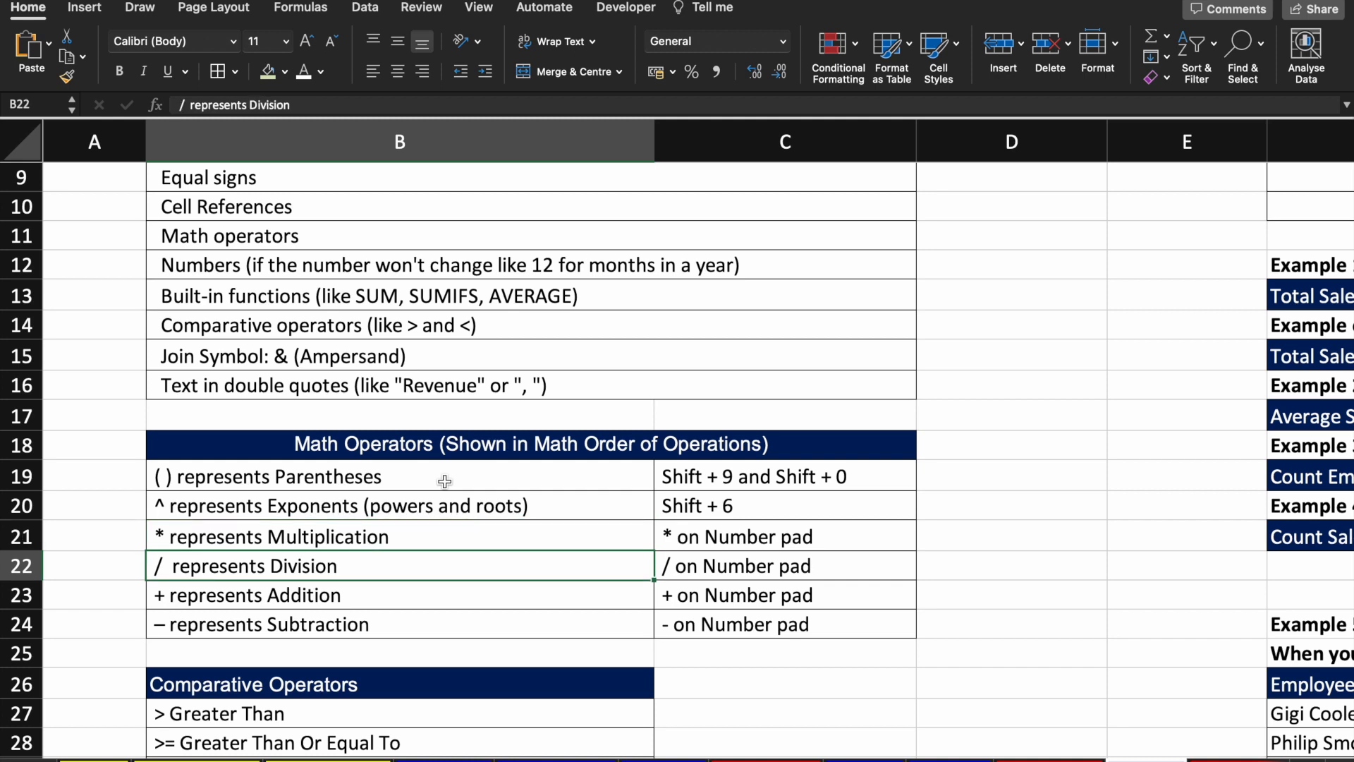
{"action": "key", "text": "Down"}
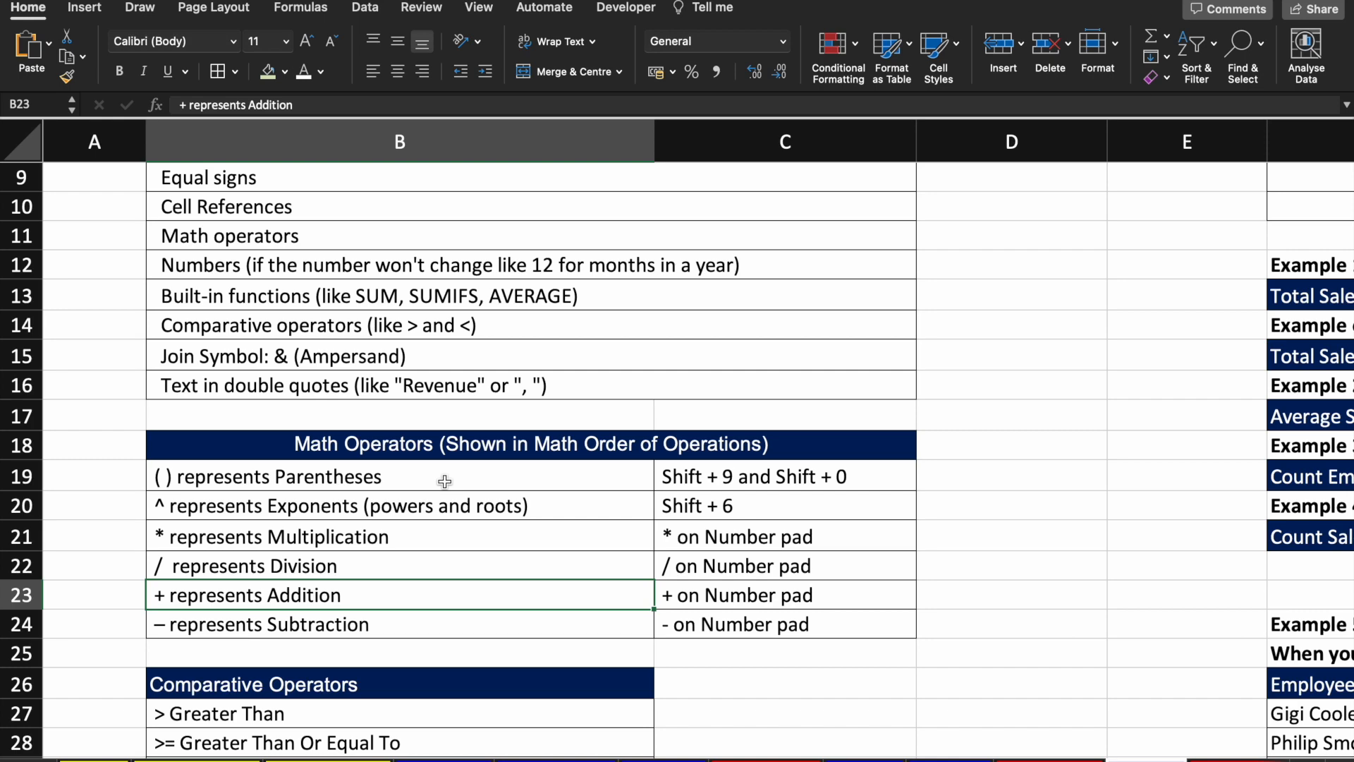
{"action": "key", "text": "Down"}
{"action": "key", "text": "Down"}
{"action": "key", "text": "Down"}
{"action": "key", "text": "Down"}
{"action": "key", "text": "Down"}
{"action": "key", "text": "Down"}
{"action": "key", "text": "Down"}
{"action": "key", "text": "Down"}
{"action": "key", "text": "Down"}
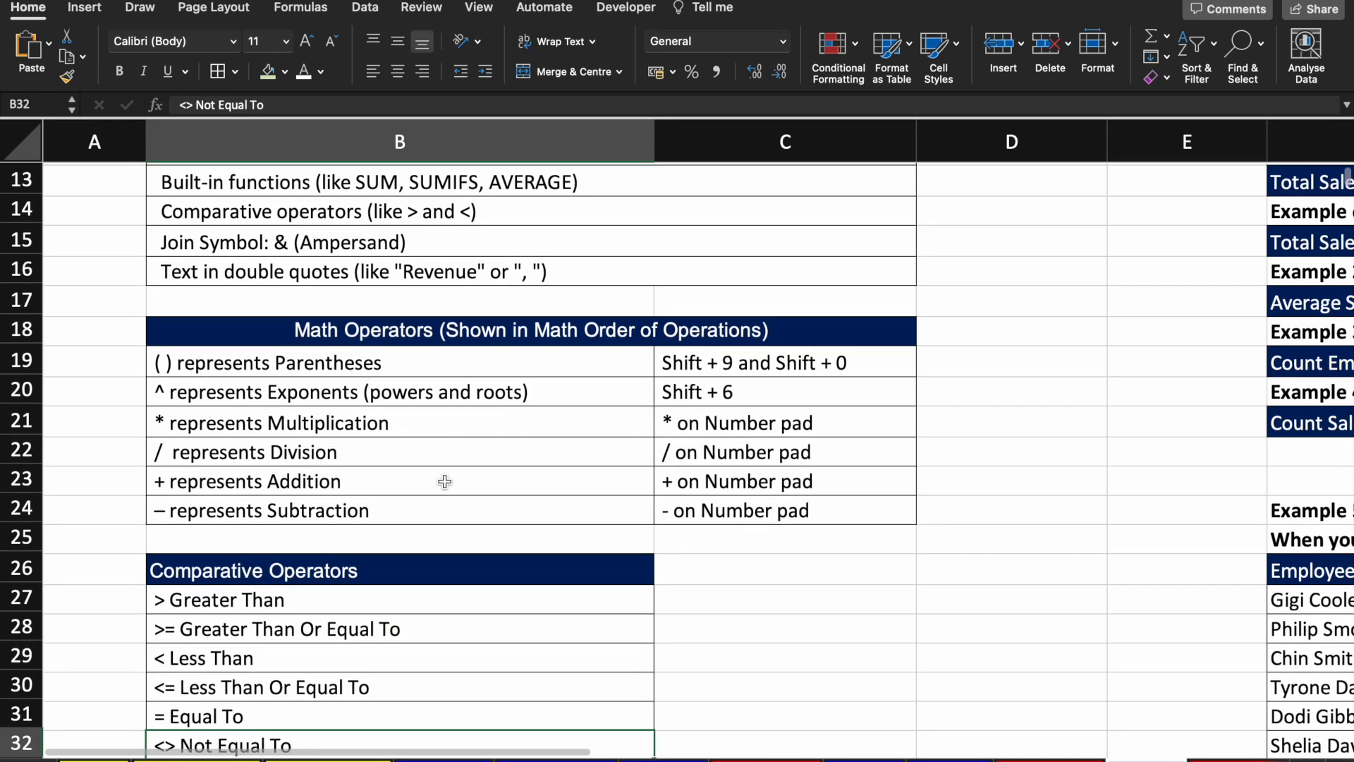
{"action": "key", "text": "Down"}
{"action": "key", "text": "Down"}
{"action": "key", "text": "Down"}
{"action": "key", "text": "Down"}
{"action": "key", "text": "Down"}
{"action": "key", "text": "Down"}
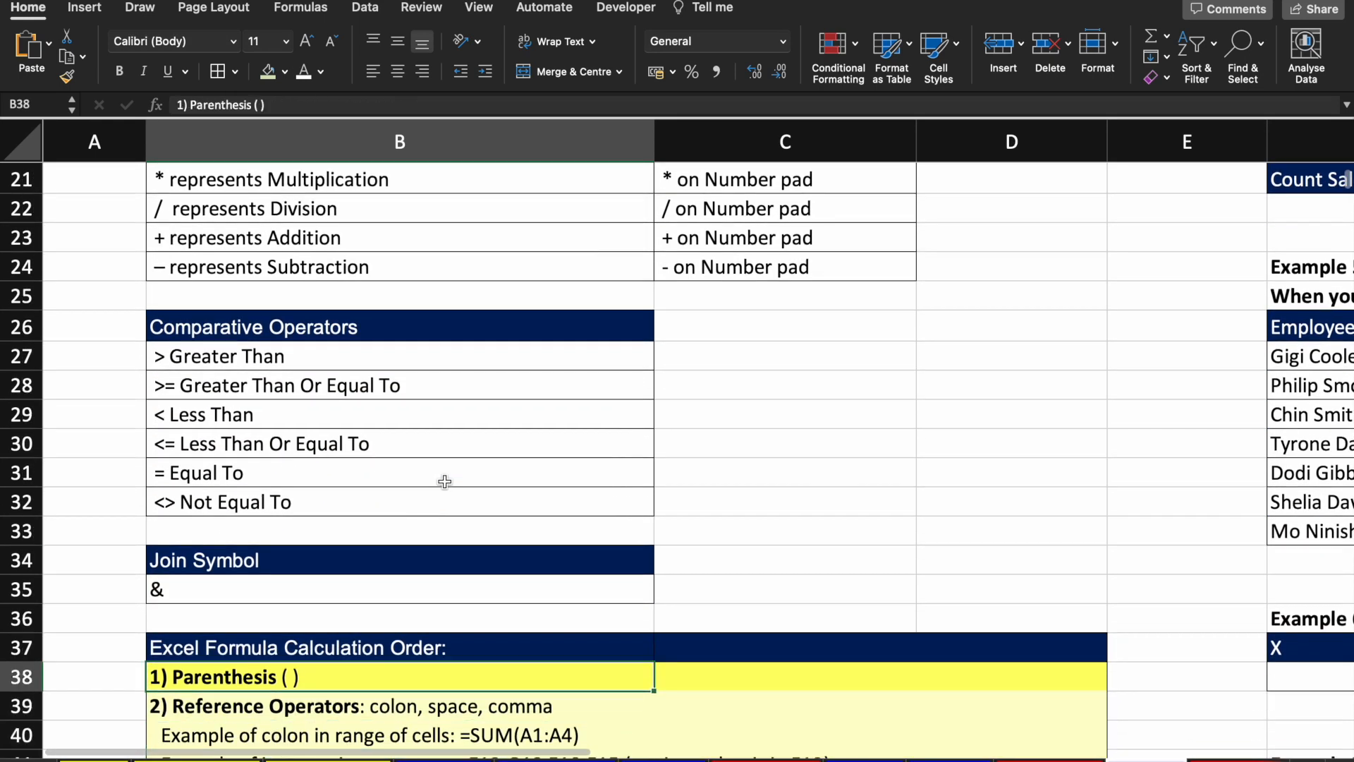
{"action": "left_click", "coordinate": [305, 355]}
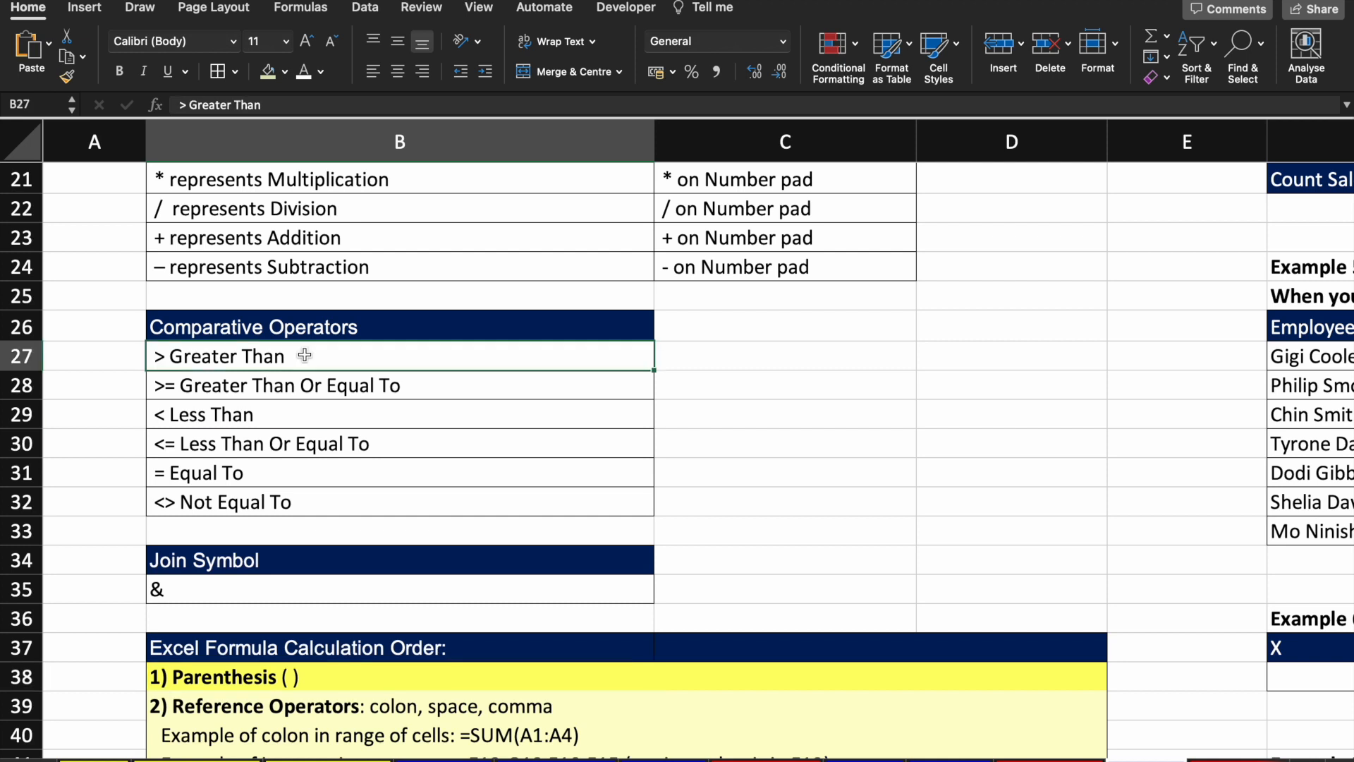
{"action": "key", "text": "Down"}
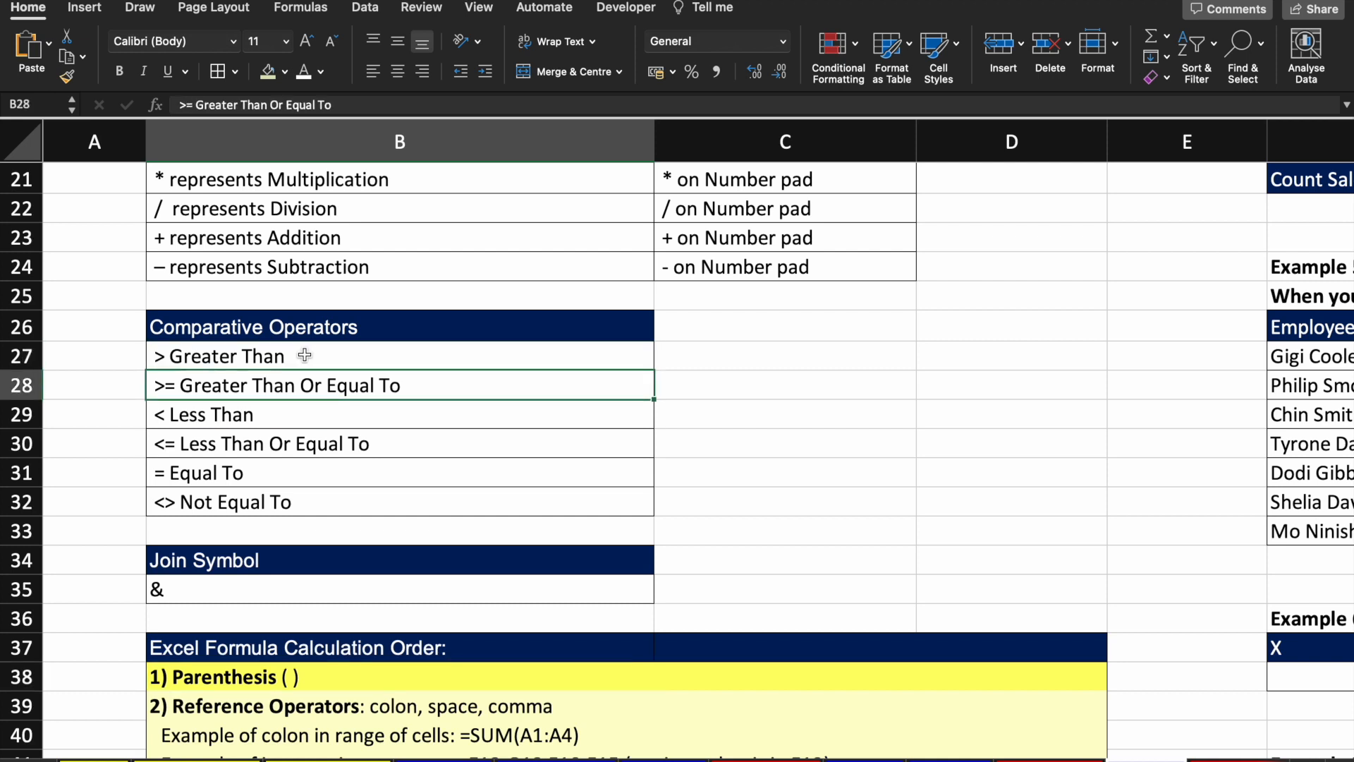
{"action": "key", "text": "Down"}
{"action": "key", "text": "Down"}
{"action": "key", "text": "Down"}
{"action": "key", "text": "Down"}
{"action": "key", "text": "Down"}
{"action": "key", "text": "Down"}
{"action": "key", "text": "Down"}
Step: Look at the intersection operator example, then scroll back up toward the Transaction table
{"action": "scroll", "coordinate": [305, 356], "scroll_direction": "down", "scroll_amount": 5}
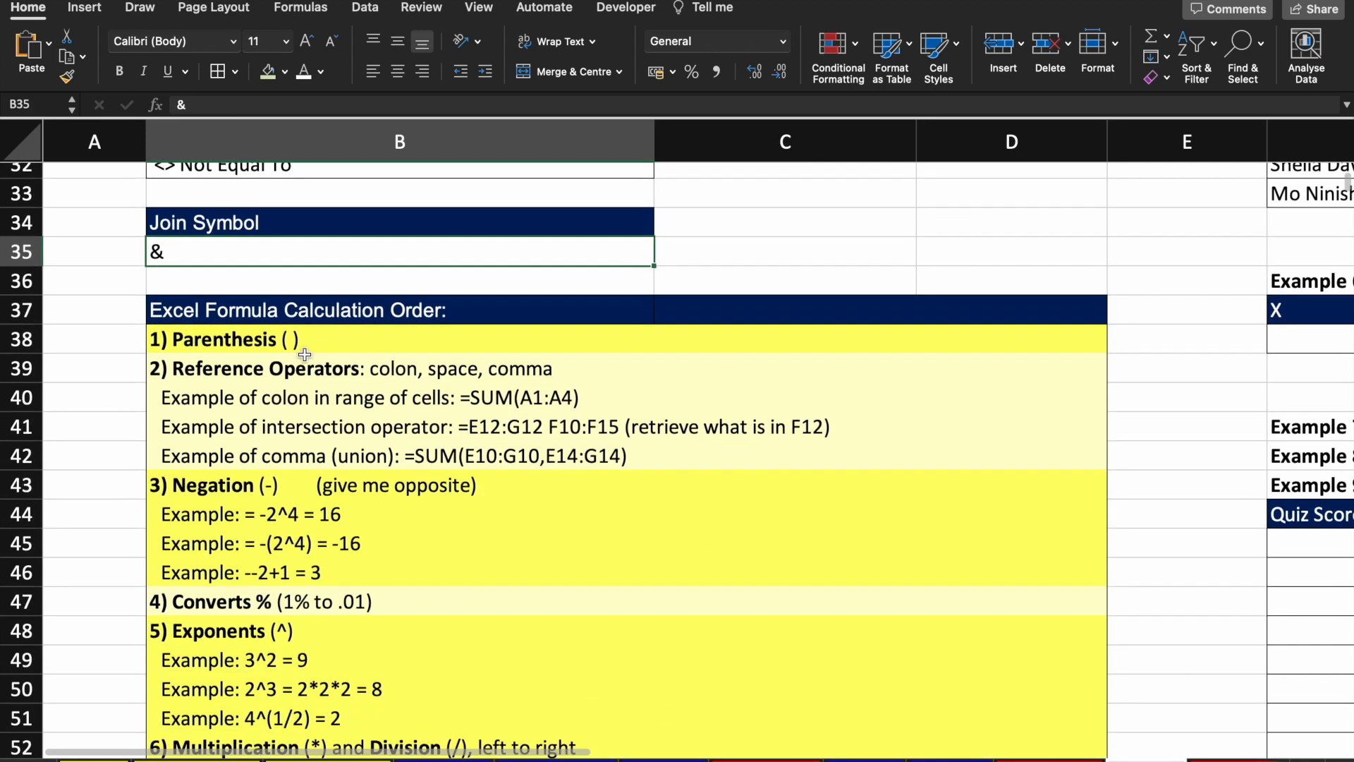
{"action": "left_click", "coordinate": [483, 428]}
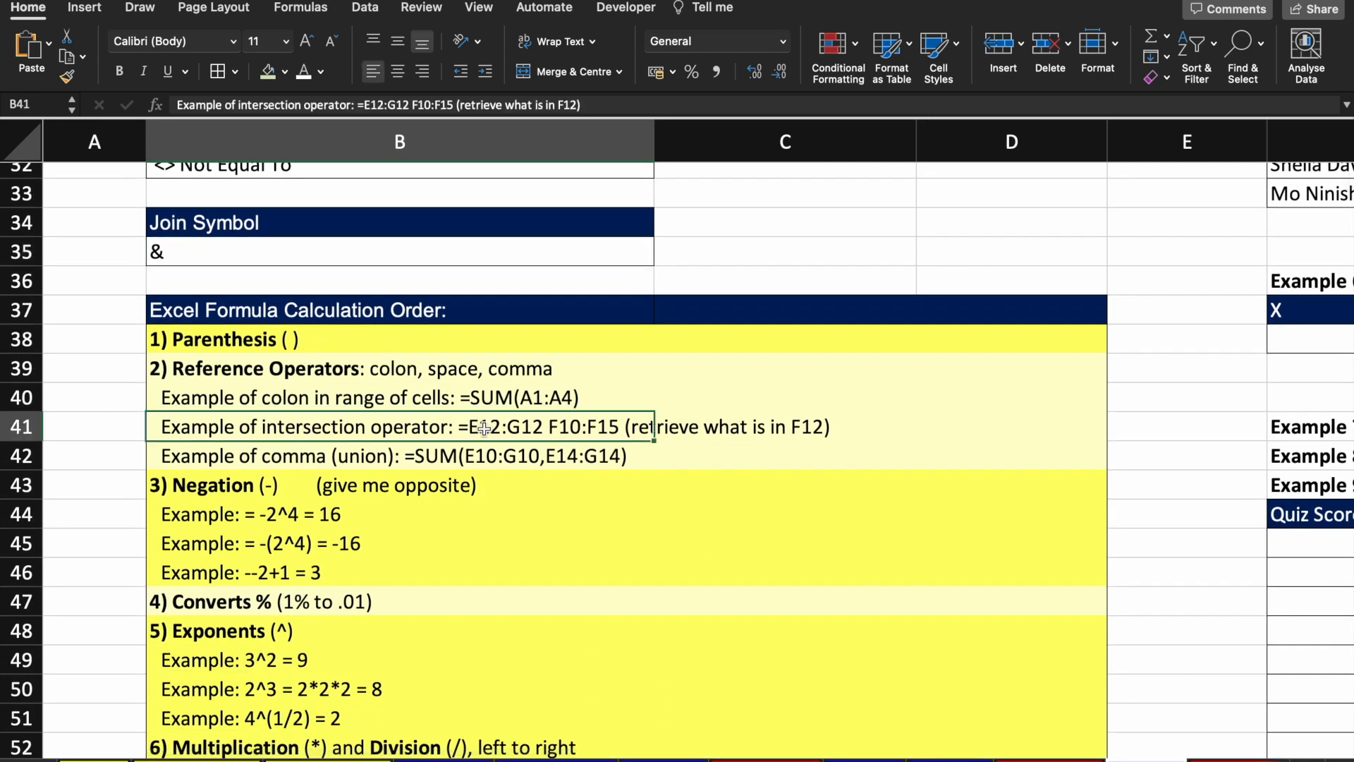
{"action": "scroll", "coordinate": [484, 428], "scroll_direction": "down", "scroll_amount": 4}
{"action": "scroll", "coordinate": [484, 428], "scroll_direction": "up", "scroll_amount": 2}
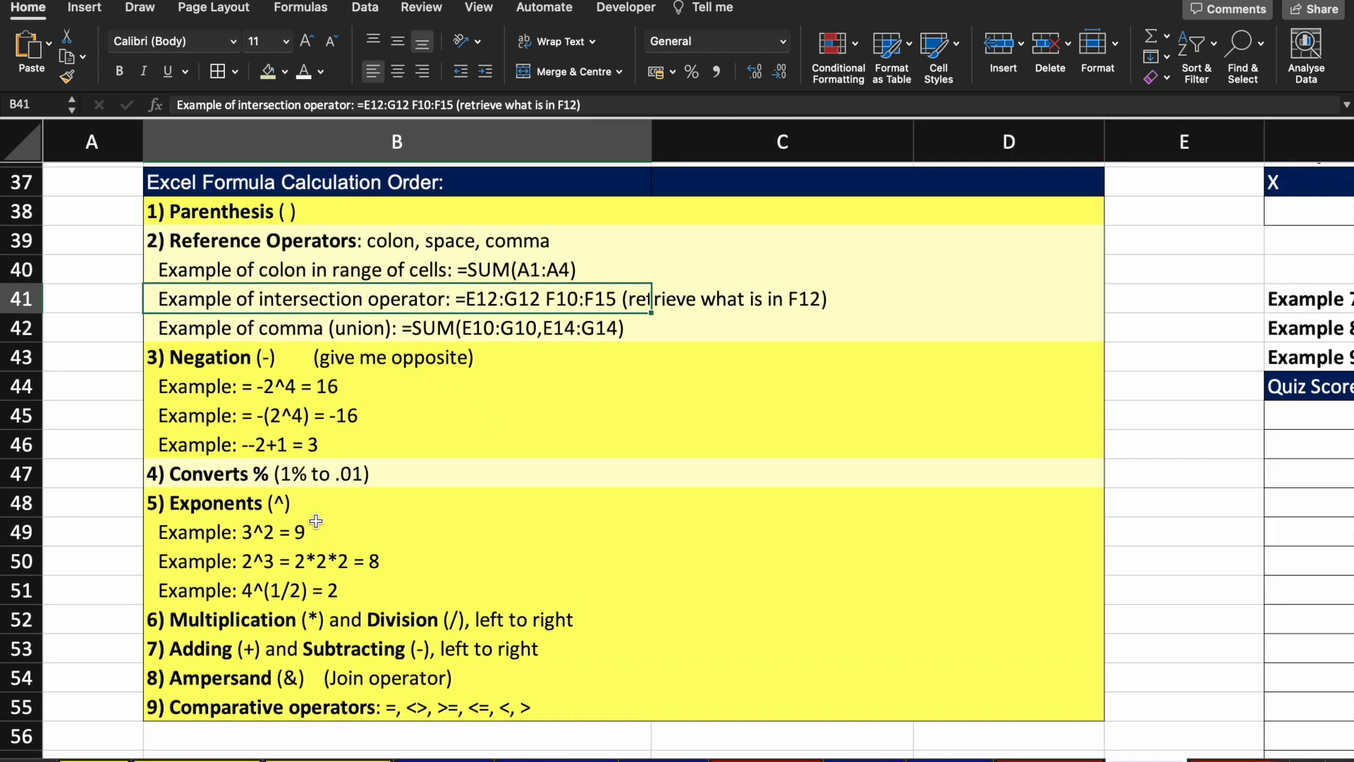
{"action": "scroll", "coordinate": [316, 521], "scroll_direction": "up", "scroll_amount": 1}
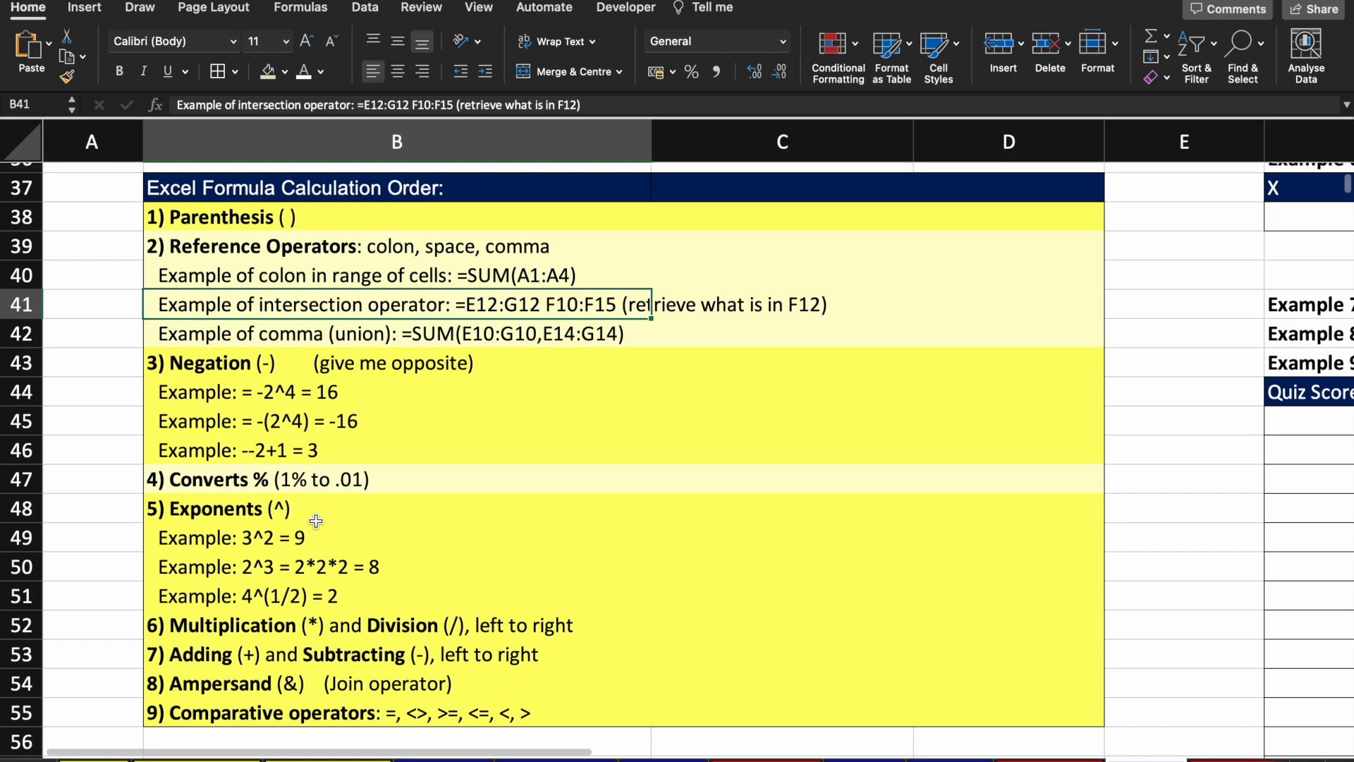
{"action": "scroll", "coordinate": [316, 521], "scroll_direction": "up", "scroll_amount": 1}
{"action": "scroll", "coordinate": [588, 595], "scroll_direction": "up", "scroll_amount": 10}
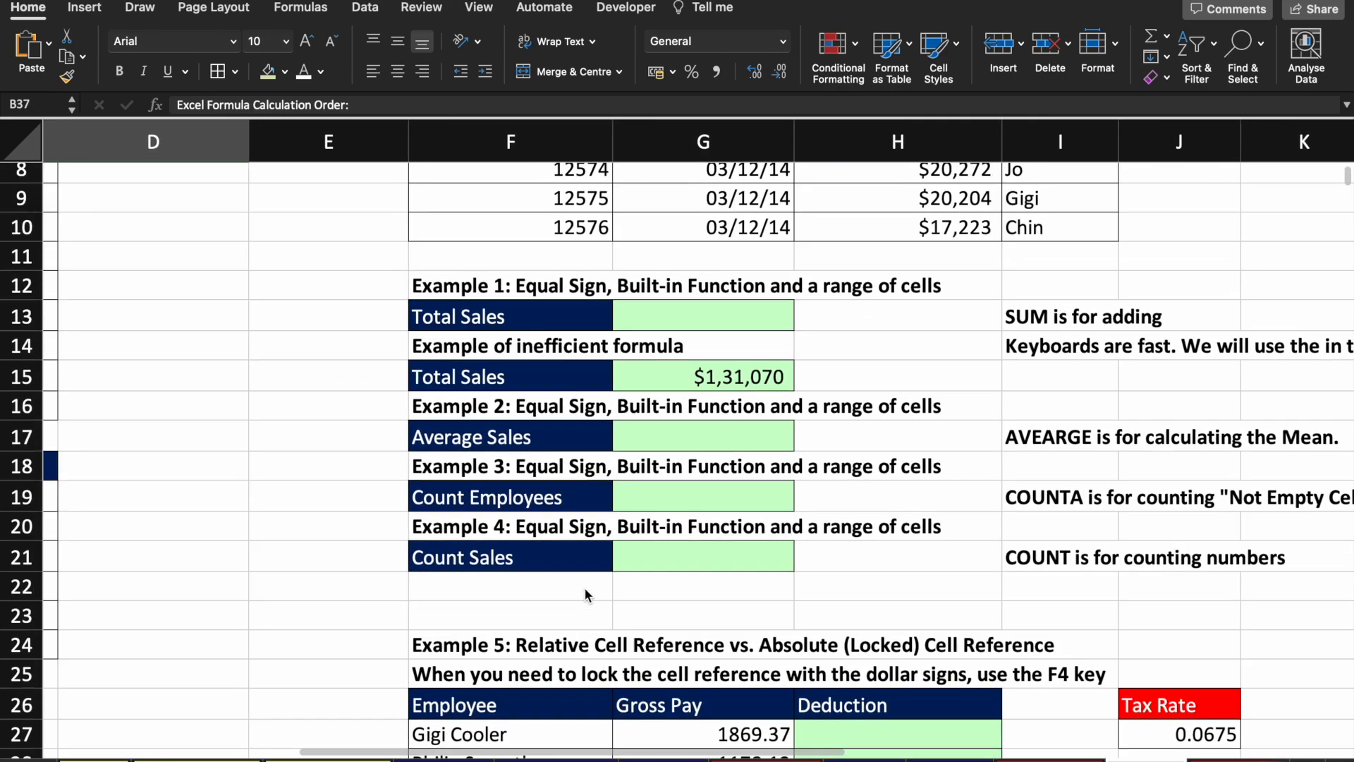
Step: Enter a first =SUM(H10) formula in the Total Sales cell G13
{"action": "scroll", "coordinate": [586, 588], "scroll_direction": "up", "scroll_amount": 1}
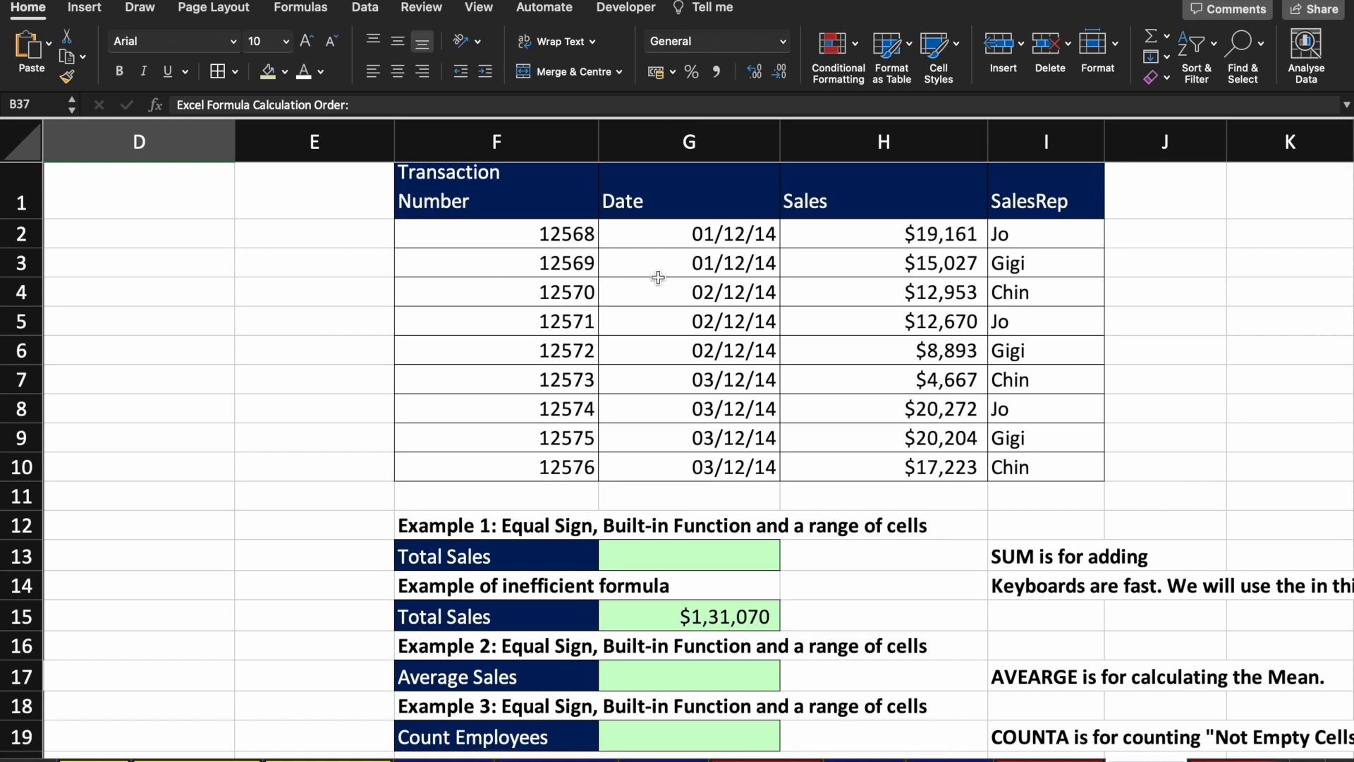
{"action": "left_click", "coordinate": [635, 280]}
{"action": "scroll", "coordinate": [637, 286], "scroll_direction": "up", "scroll_amount": 1}
{"action": "scroll", "coordinate": [637, 285], "scroll_direction": "right", "scroll_amount": 1}
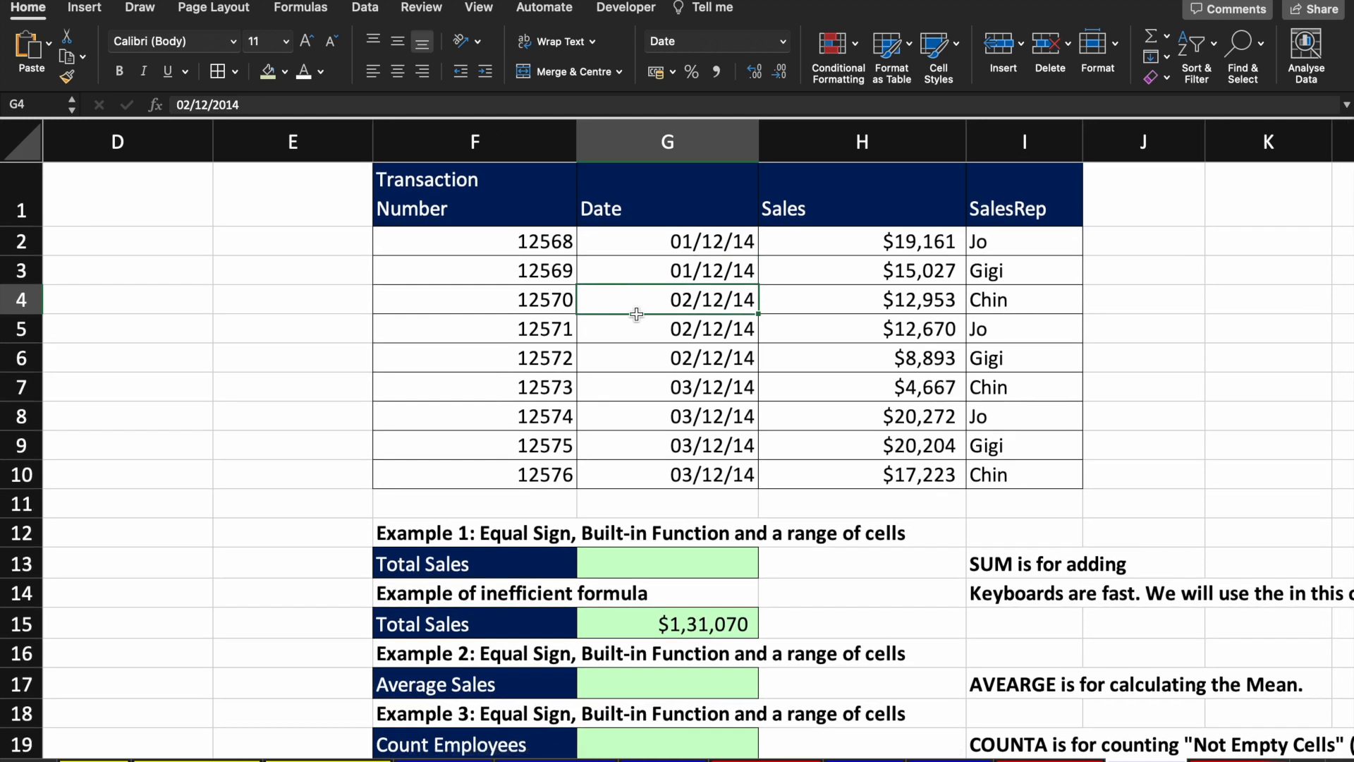
{"action": "left_click", "coordinate": [673, 563]}
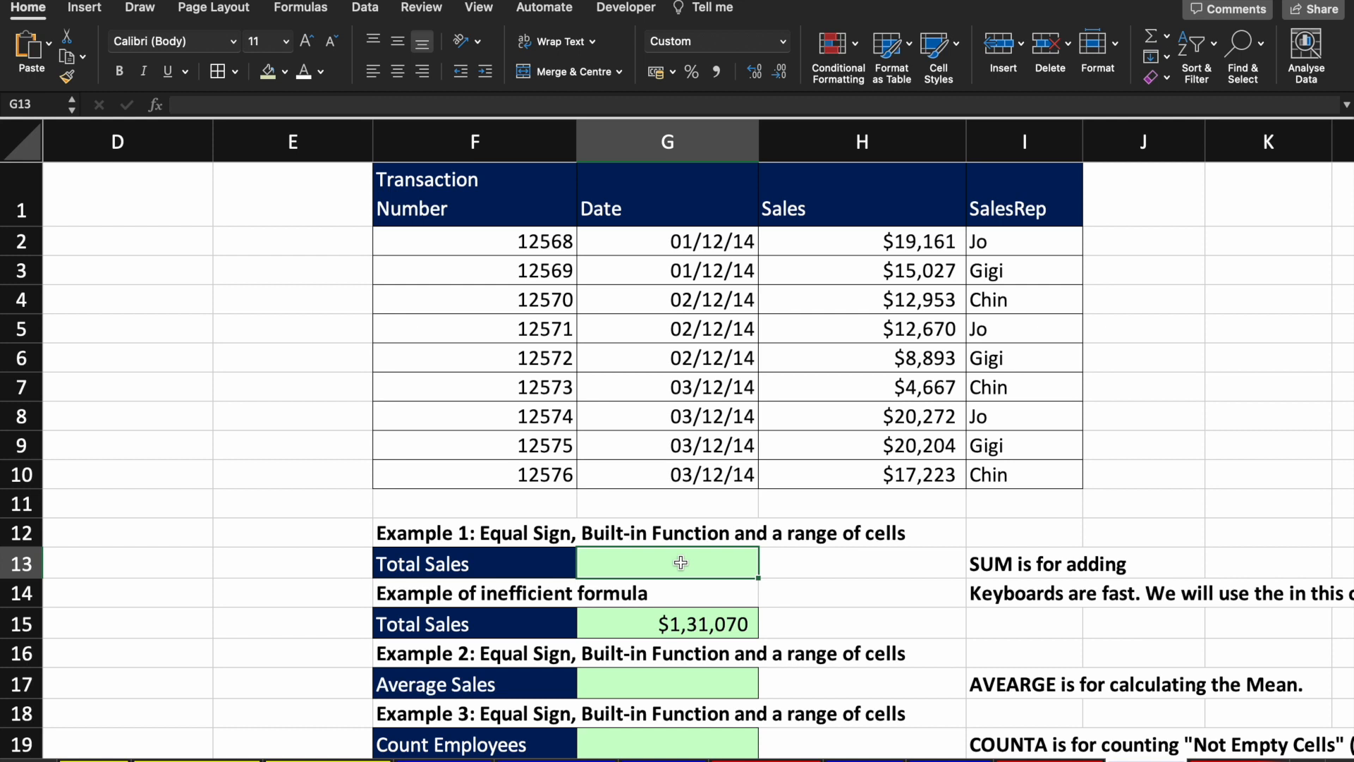
{"action": "type", "text": "="}
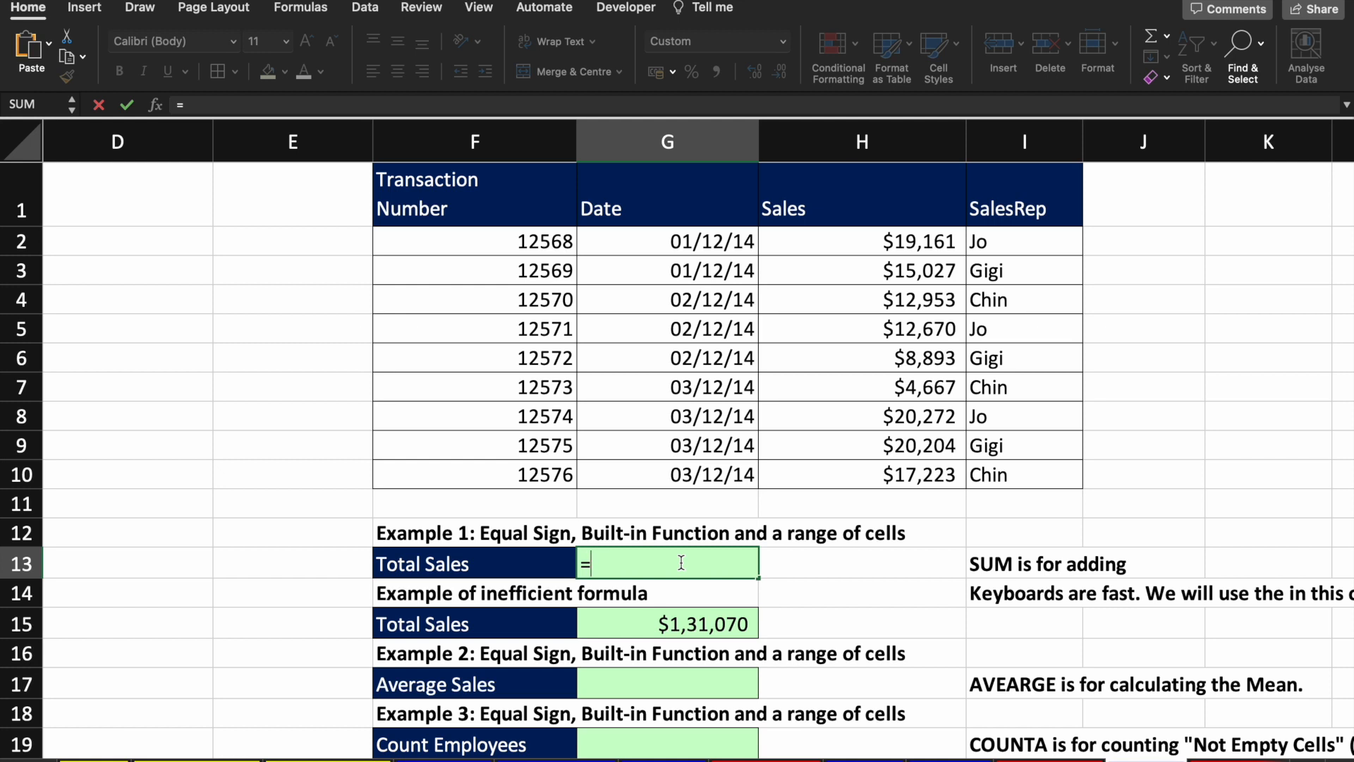
{"action": "type", "text": "sum"}
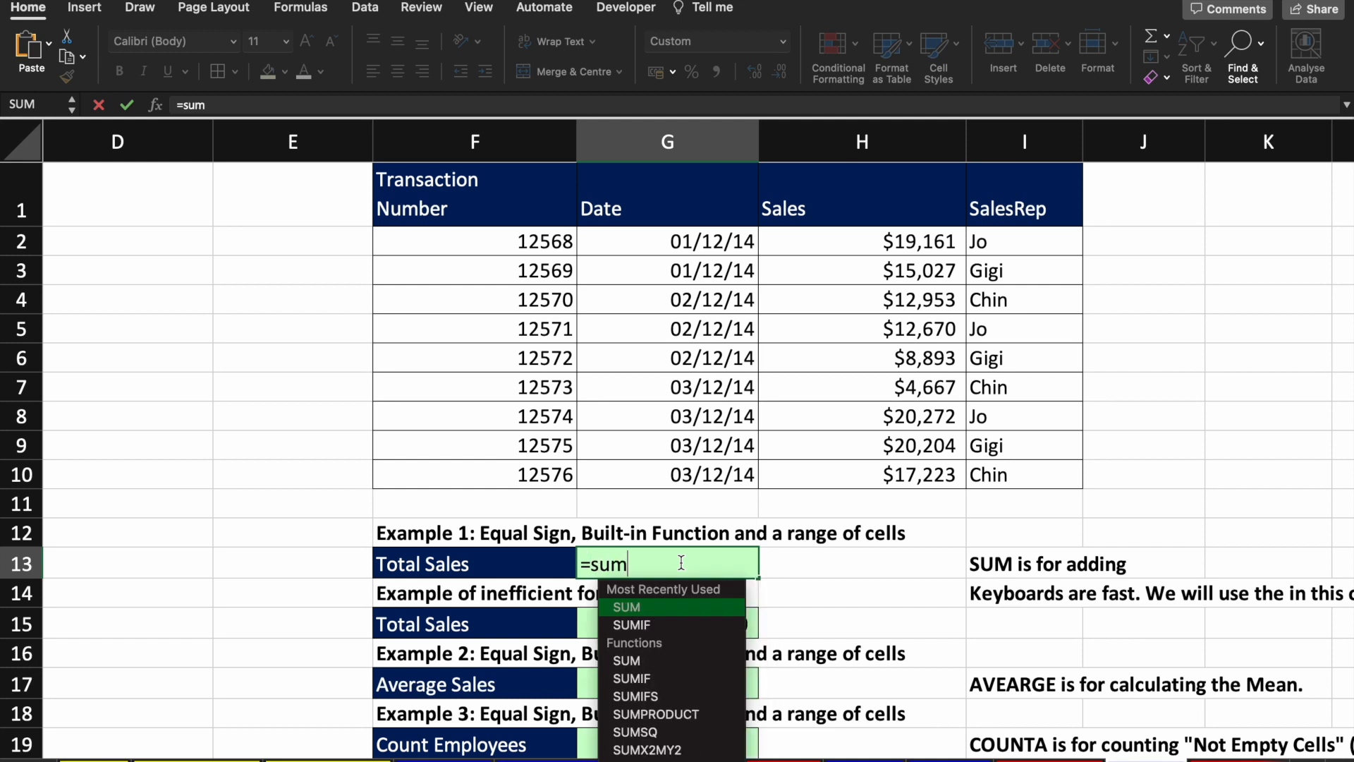
{"action": "key", "text": "Tab"}
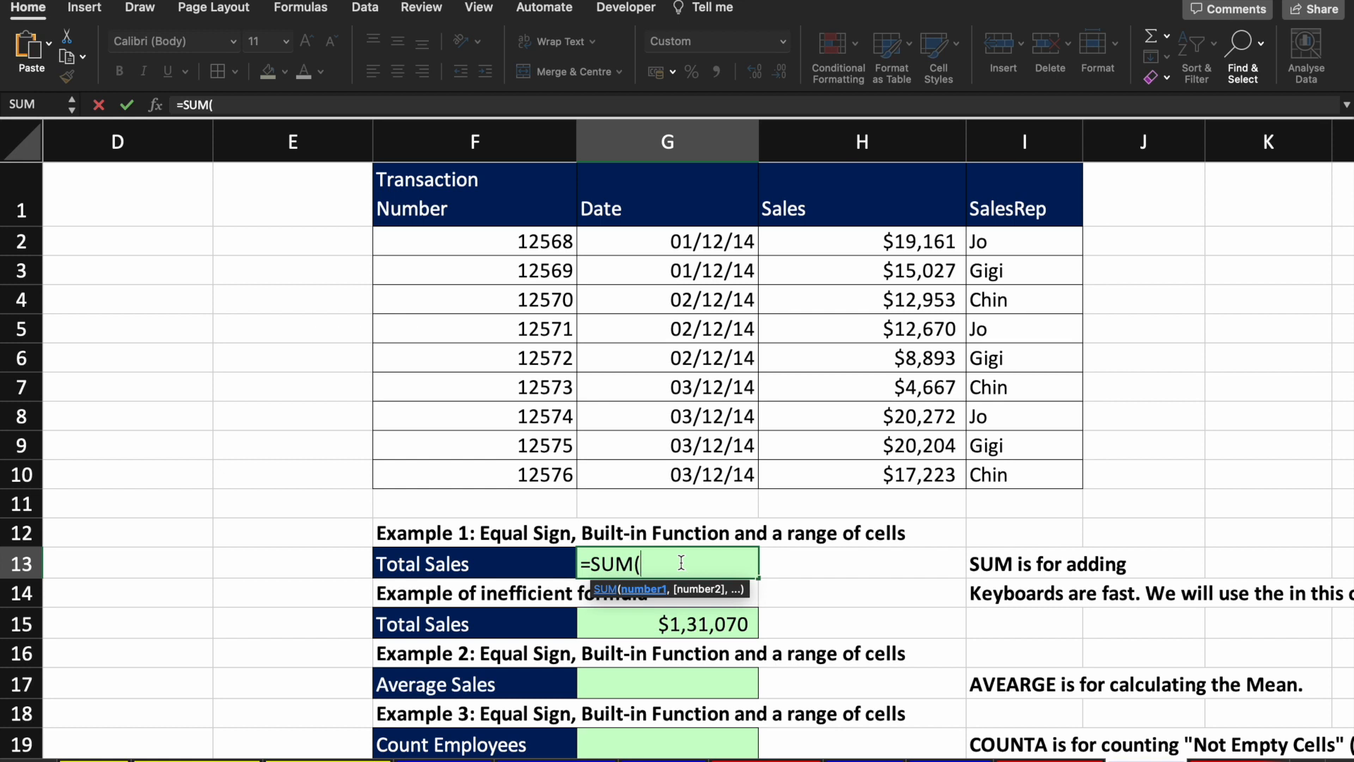
{"action": "left_click", "coordinate": [863, 483]}
{"action": "type", "text": ")"}
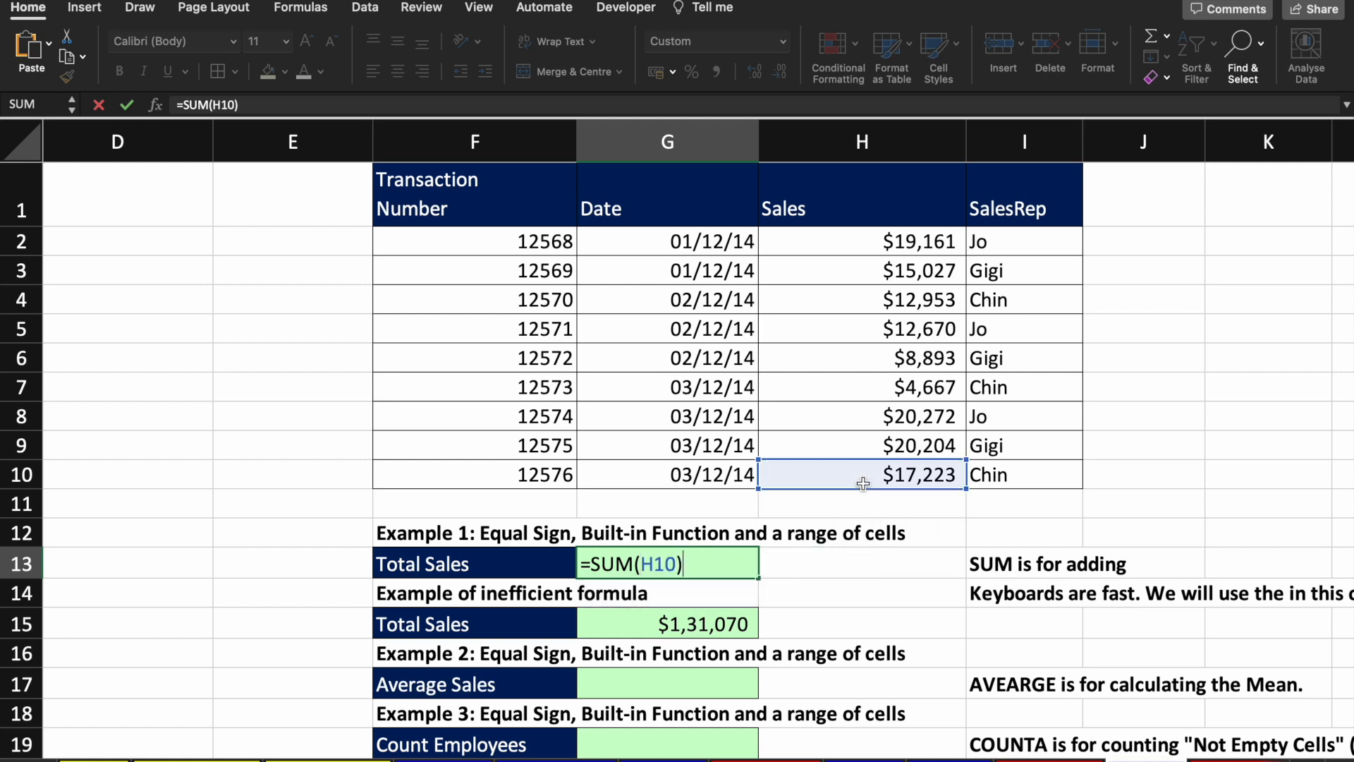
{"action": "key", "text": "Return"}
{"action": "key", "text": "Up"}
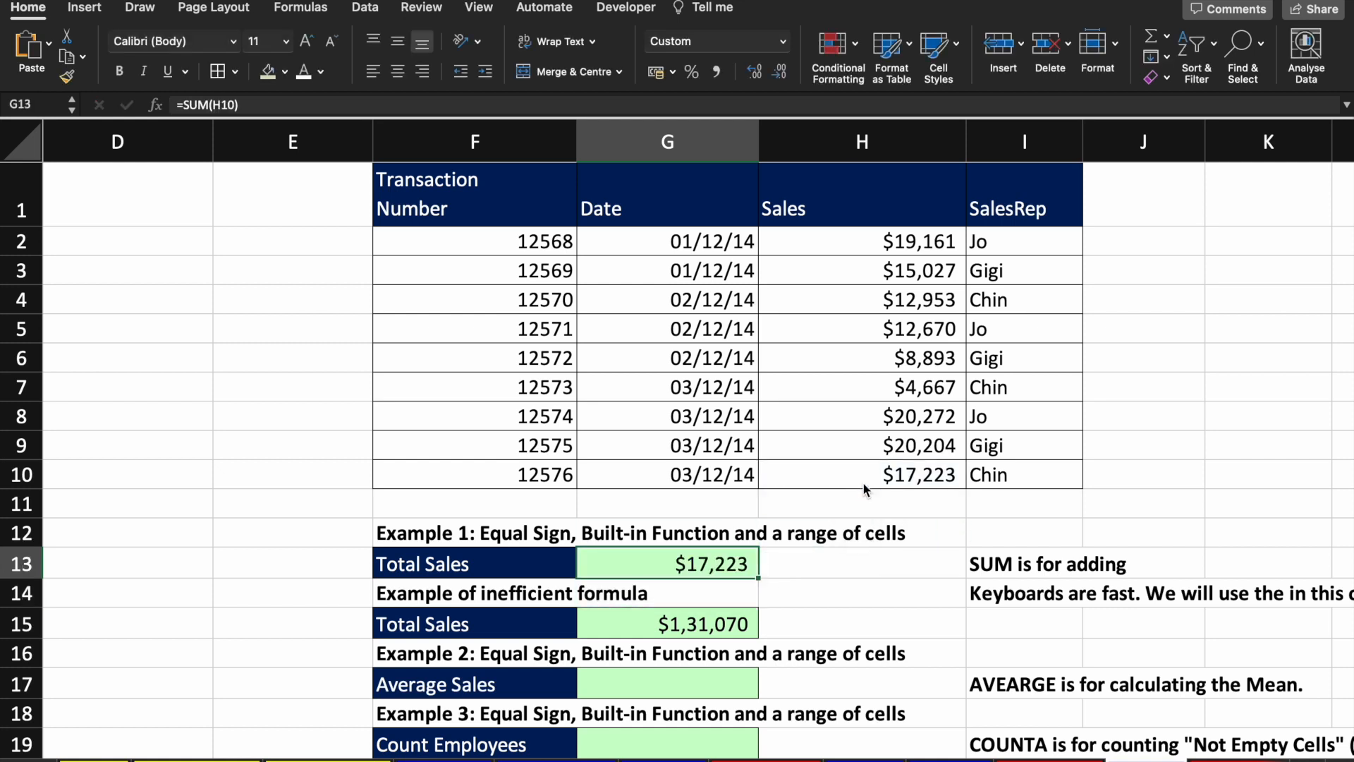
Step: Edit G13's formula, removing H10 and dragging over H2:H10, then clear it to restart
{"action": "left_click", "coordinate": [268, 105]}
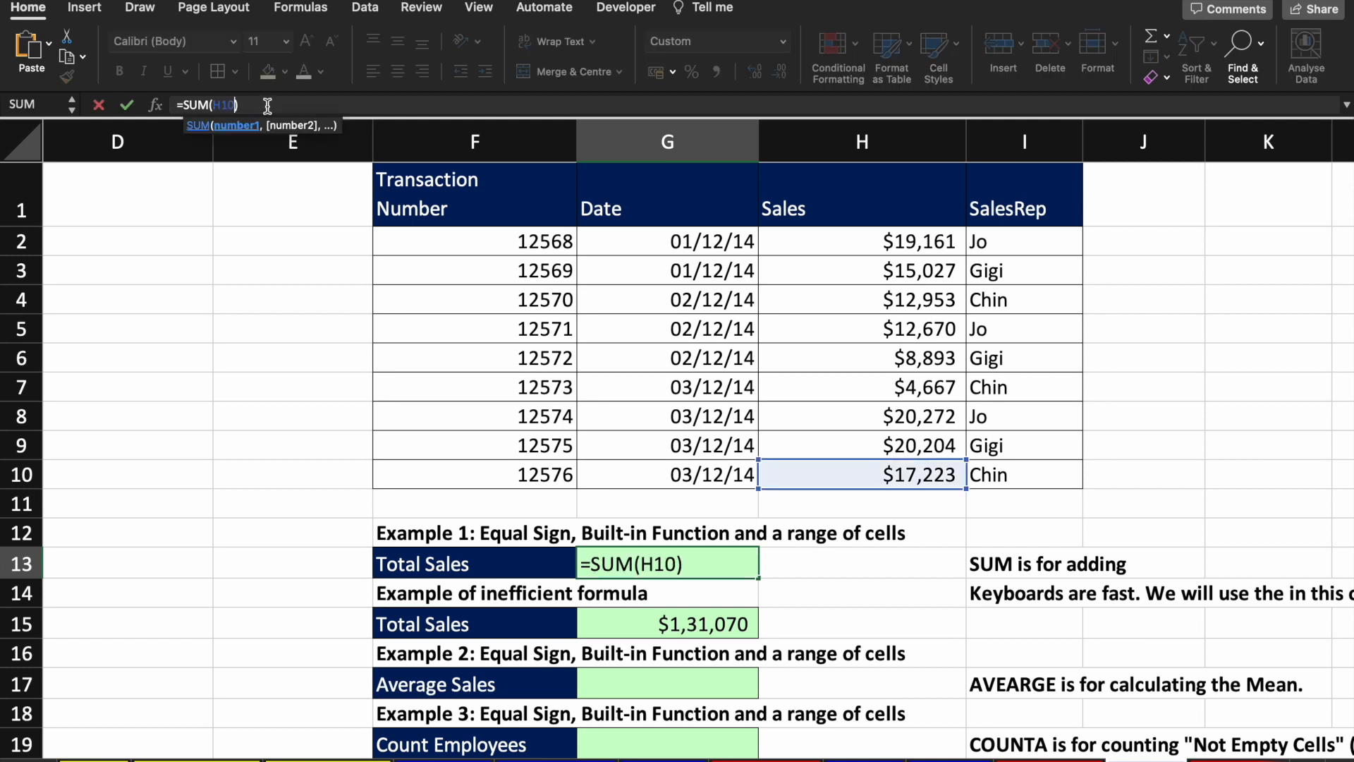
{"action": "key", "text": "BackSpace"}
{"action": "key", "text": "BackSpace"}
{"action": "key", "text": "BackSpace"}
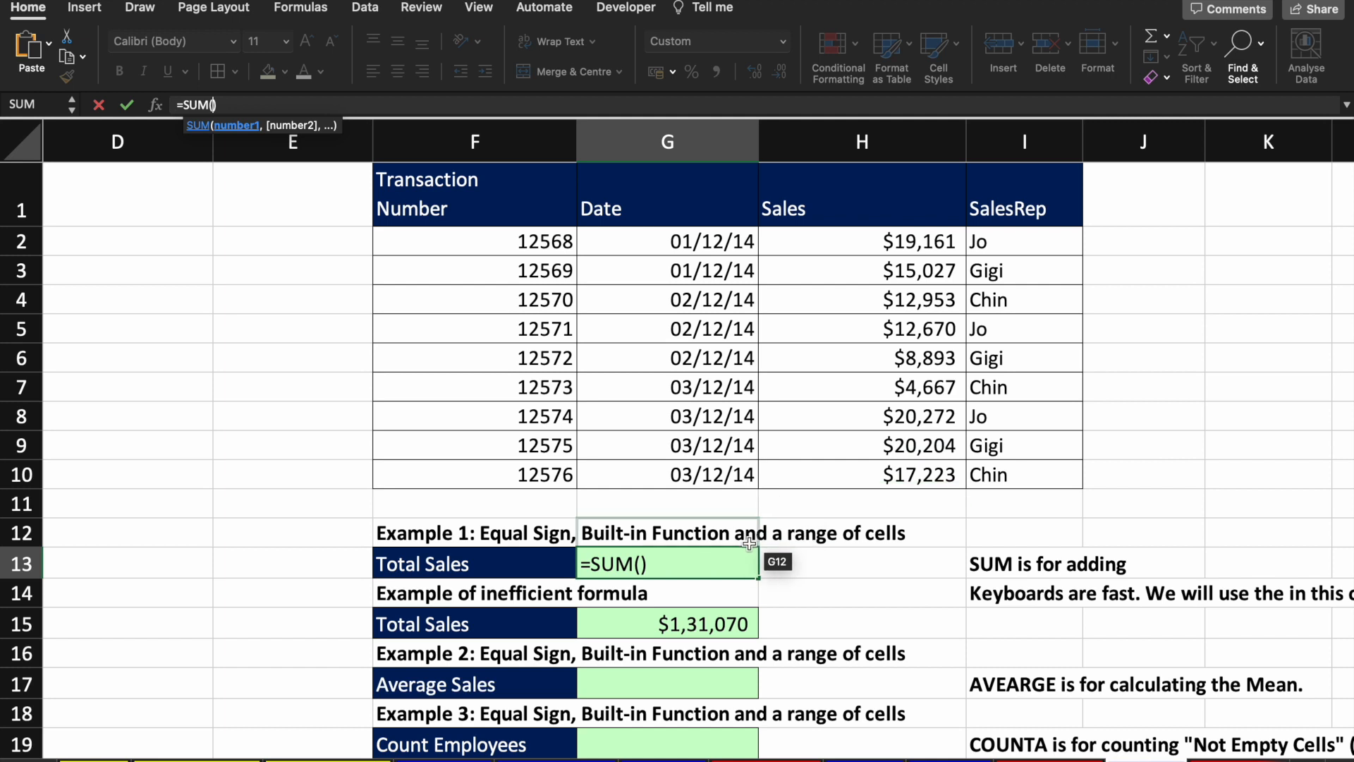
{"action": "left_click", "coordinate": [718, 568]}
{"action": "key", "text": "BackSpace"}
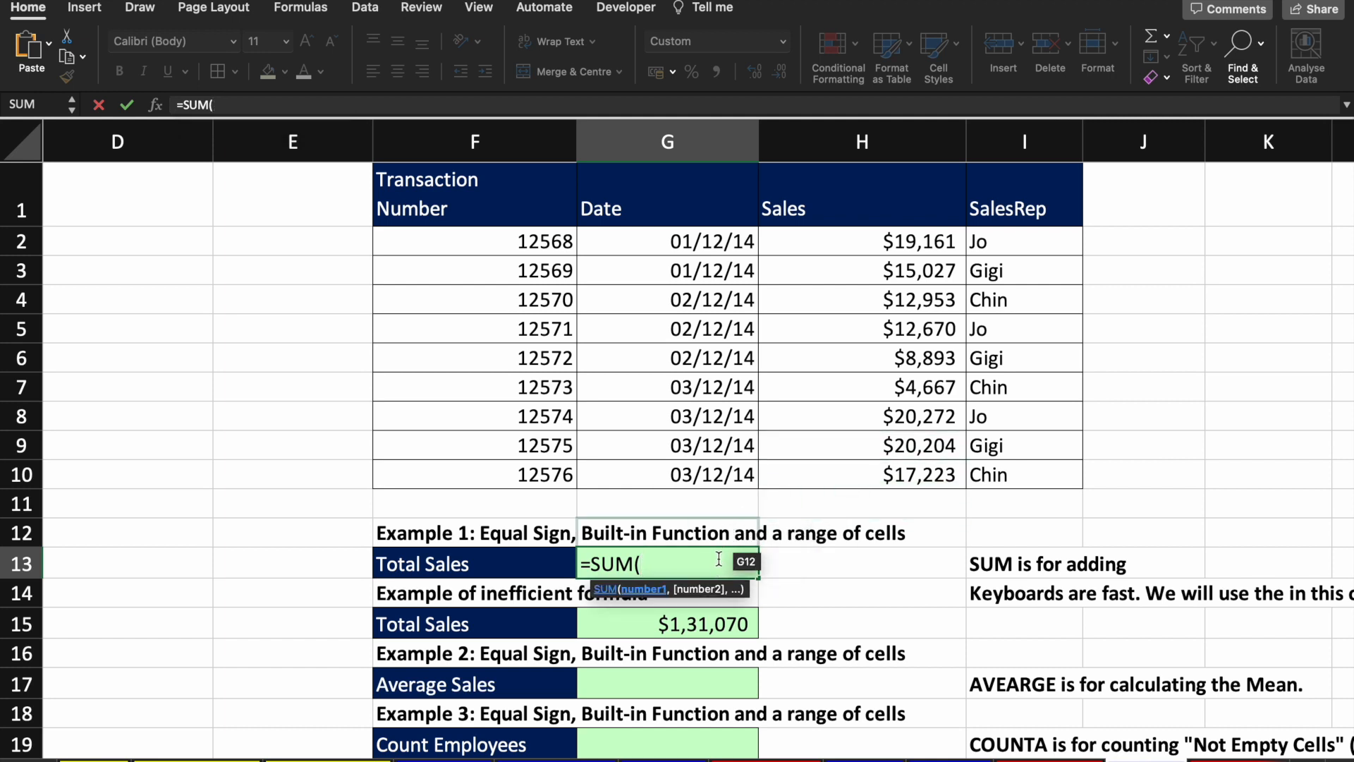
{"action": "left_click", "coordinate": [906, 242]}
{"action": "left_click_drag", "start_coordinate": [906, 242], "coordinate": [895, 465]}
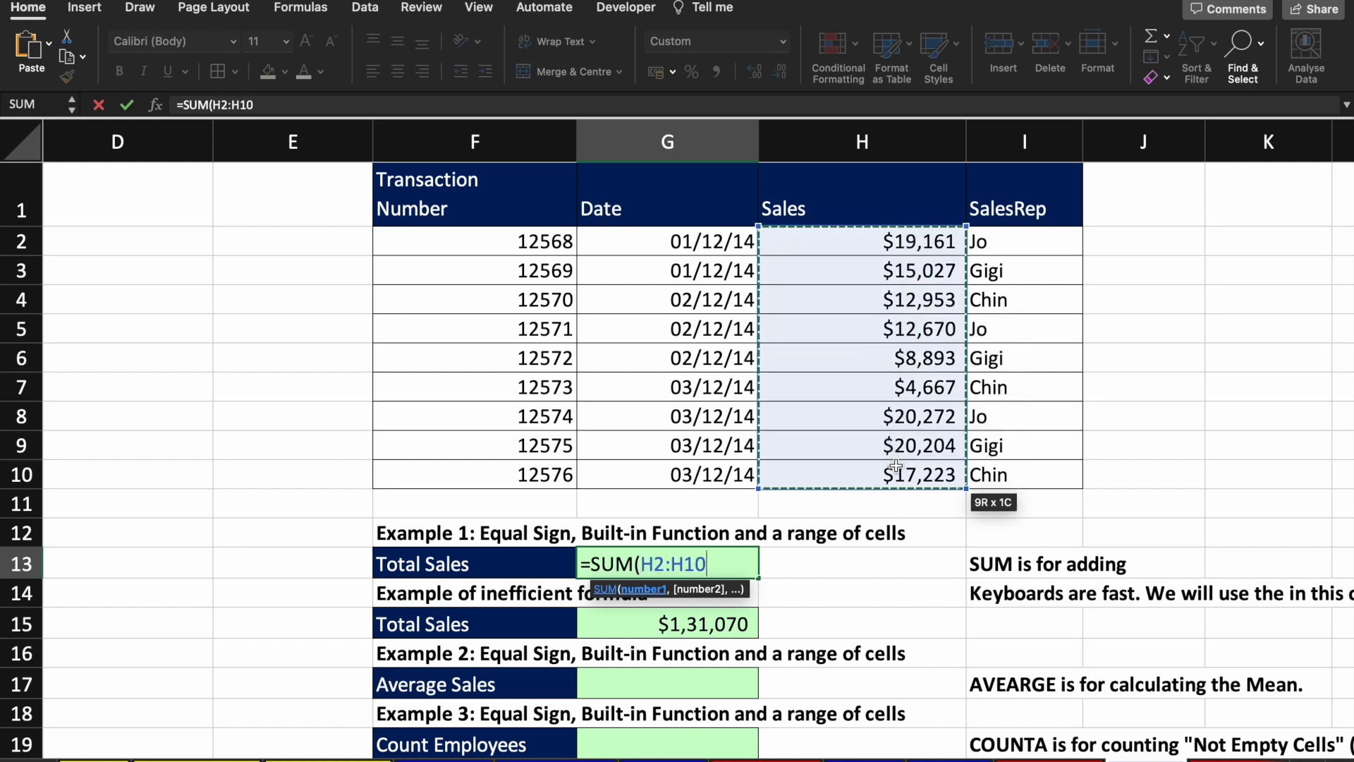
{"action": "key", "text": "Return"}
Step: Retype =SUM( in G13, pick H2:H10 with Shift+arrow keys, and close the parenthesis
{"action": "type", "text": "=sum"}
{"action": "key", "text": "Tab"}
{"action": "key", "text": "Up"}
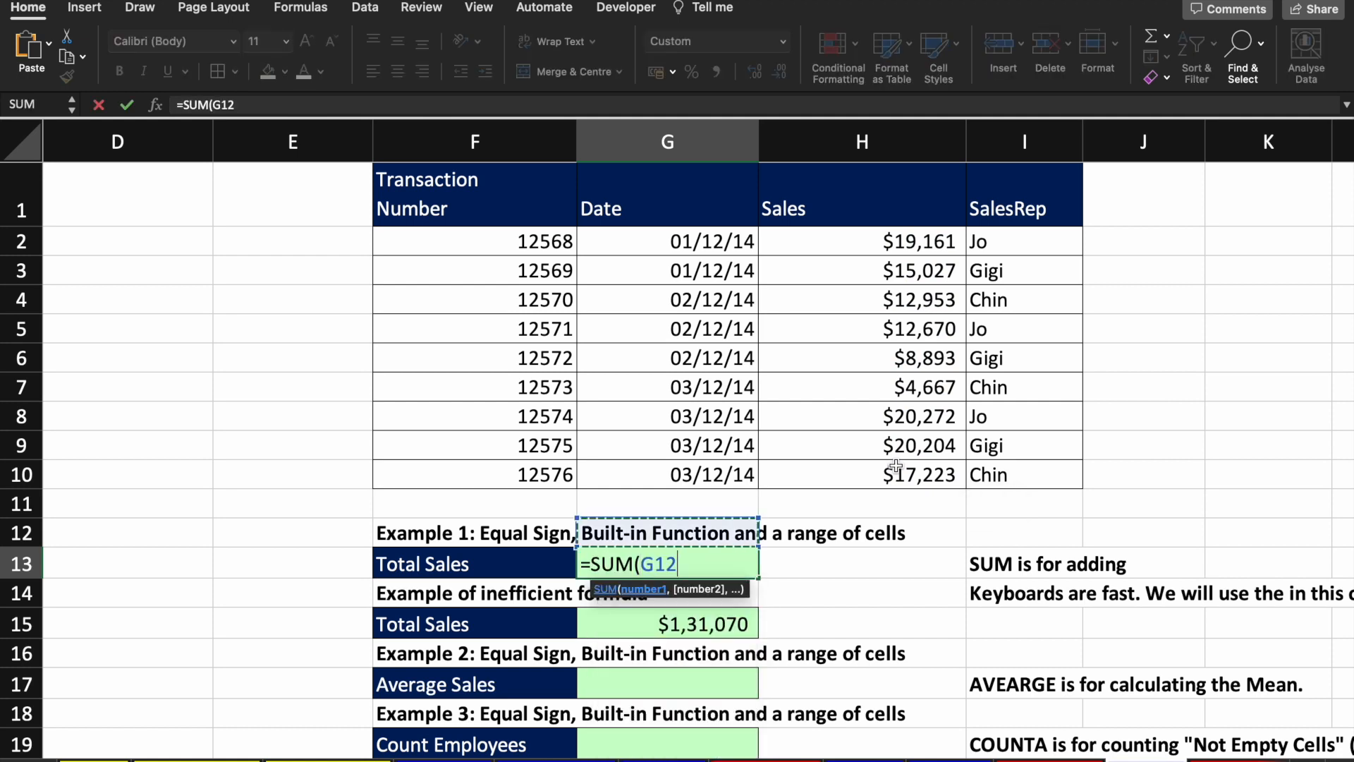
{"action": "key", "text": "Up"}
{"action": "key", "text": "Right"}
{"action": "key", "text": "Up"}
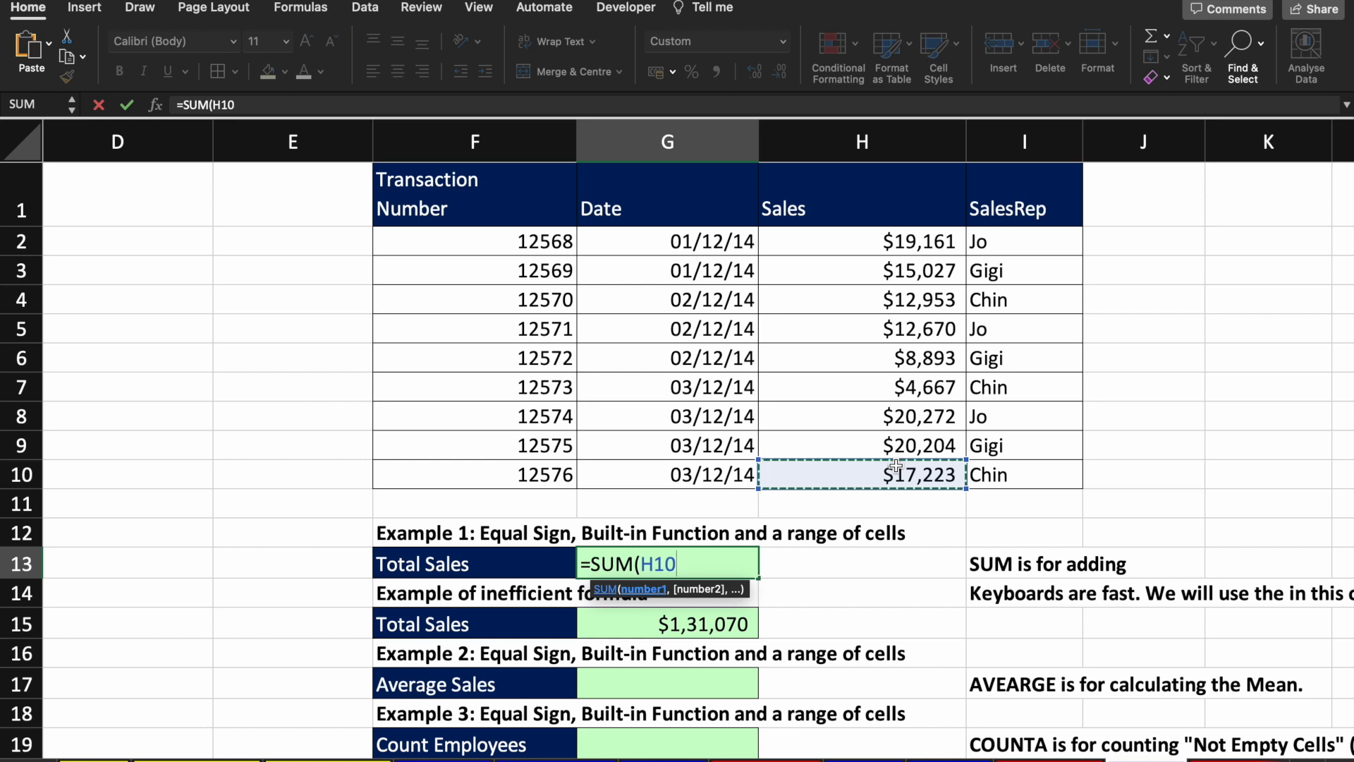
{"action": "key", "text": "shift+Up"}
{"action": "key", "text": "shift+Up"}
{"action": "key", "text": "shift+Up"}
{"action": "key", "text": "shift+Up"}
{"action": "key", "text": "shift+Up"}
{"action": "key", "text": "shift+Up"}
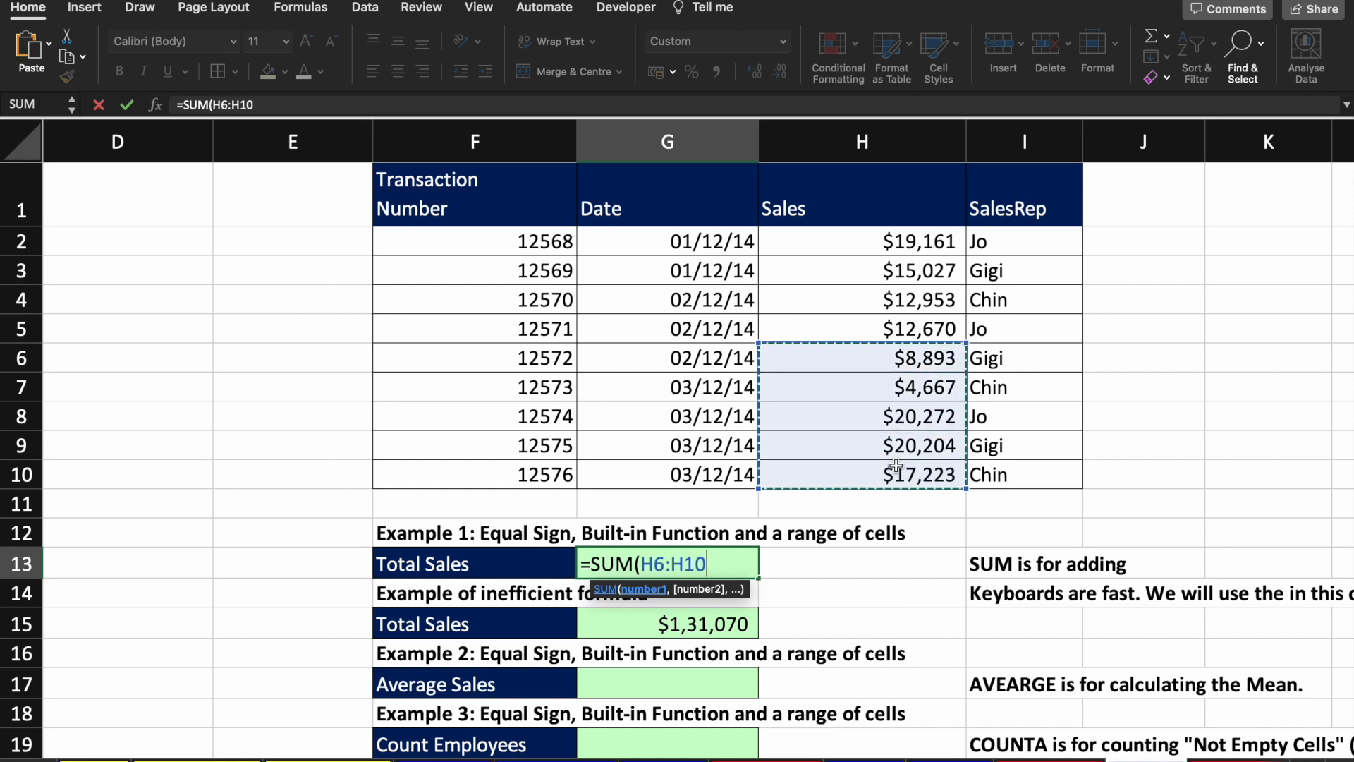
{"action": "key", "text": "shift+Up"}
{"action": "key", "text": "shift+Up"}
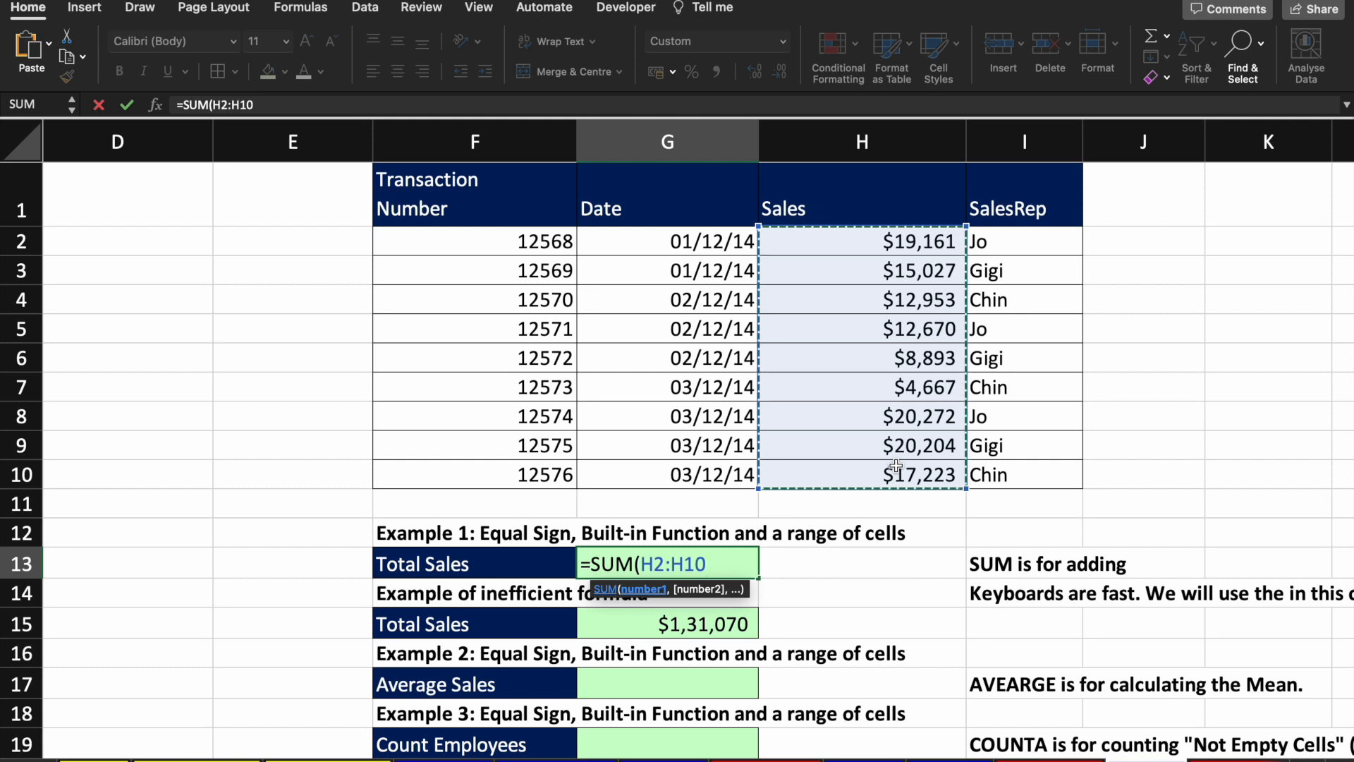
{"action": "type", "text": ")"}
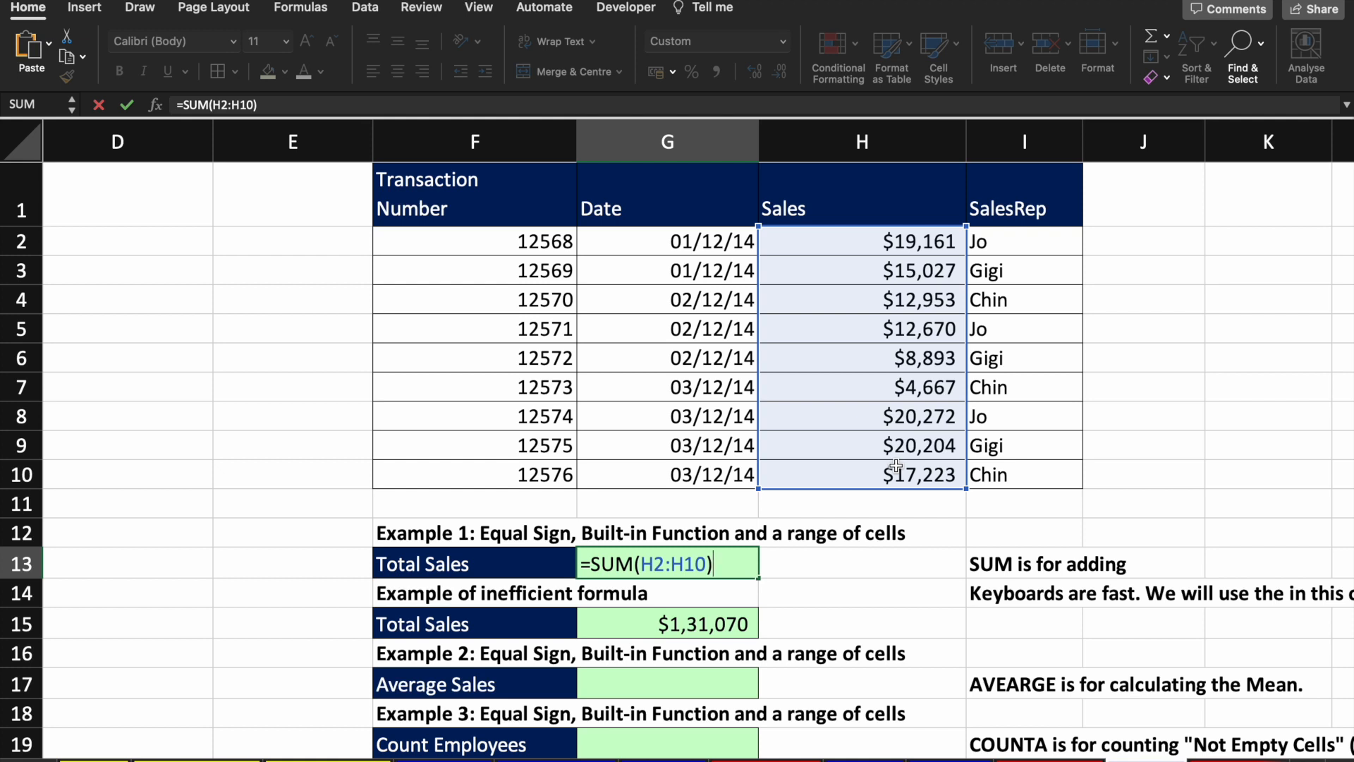
Step: Commit =SUM(H2:H10) in G13, showing $1,31,070, and inspect its range in edit mode
{"action": "key", "text": "Tab"}
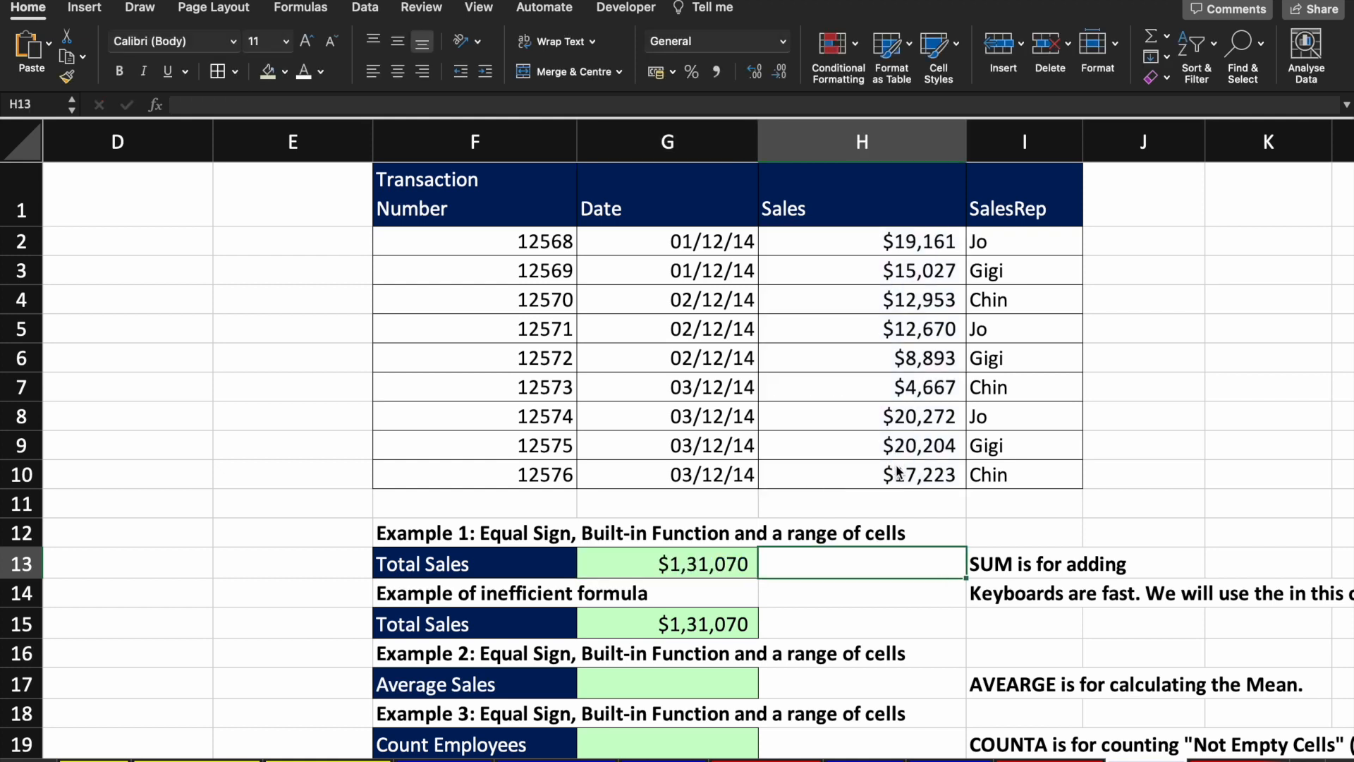
{"action": "key", "text": "Left"}
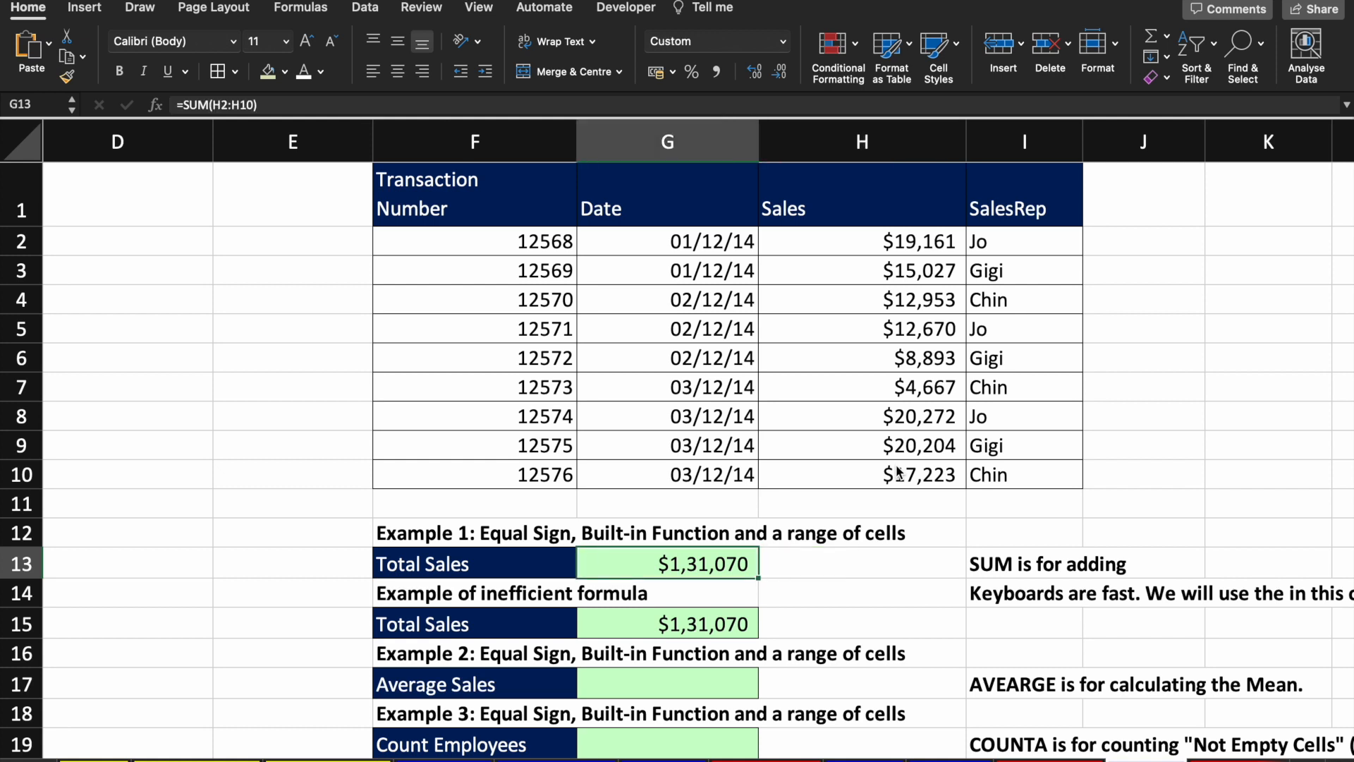
{"action": "key", "text": "F2"}
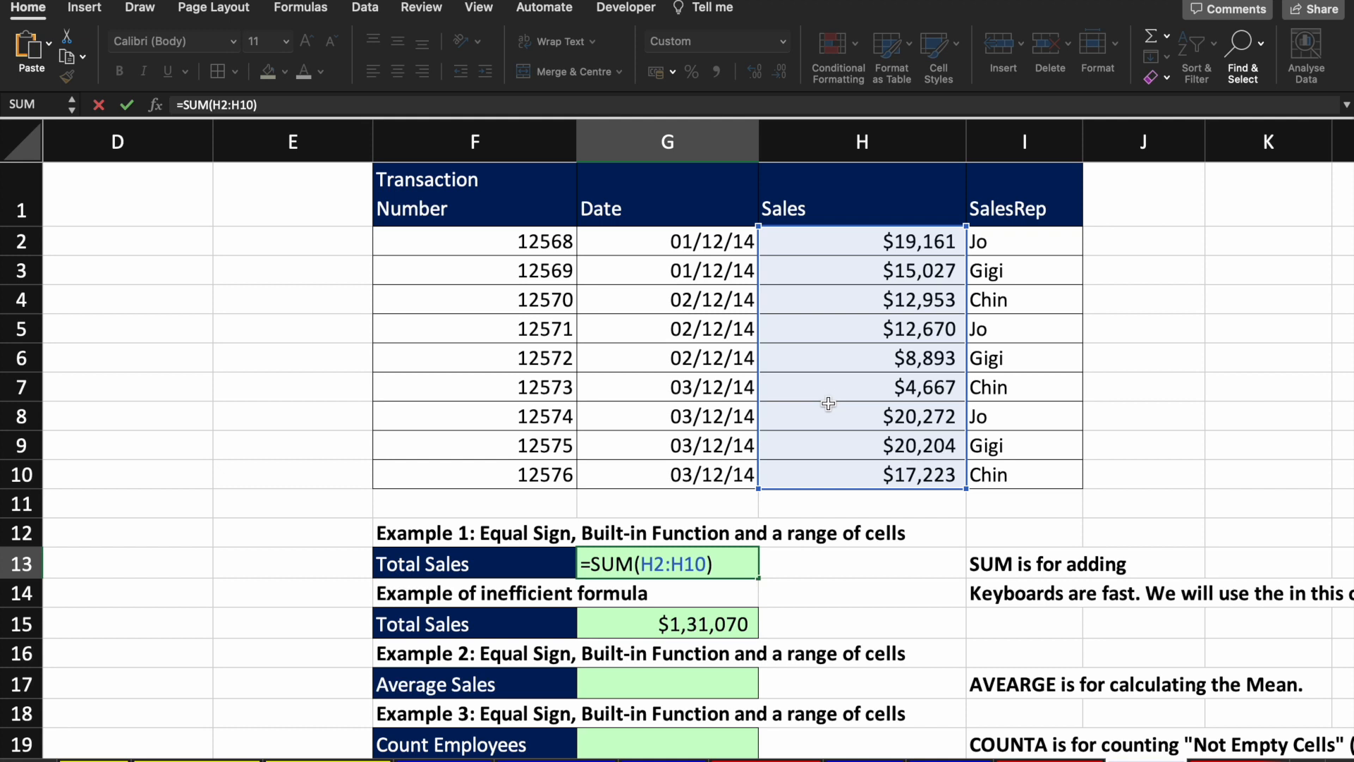
{"action": "key", "text": "Escape"}
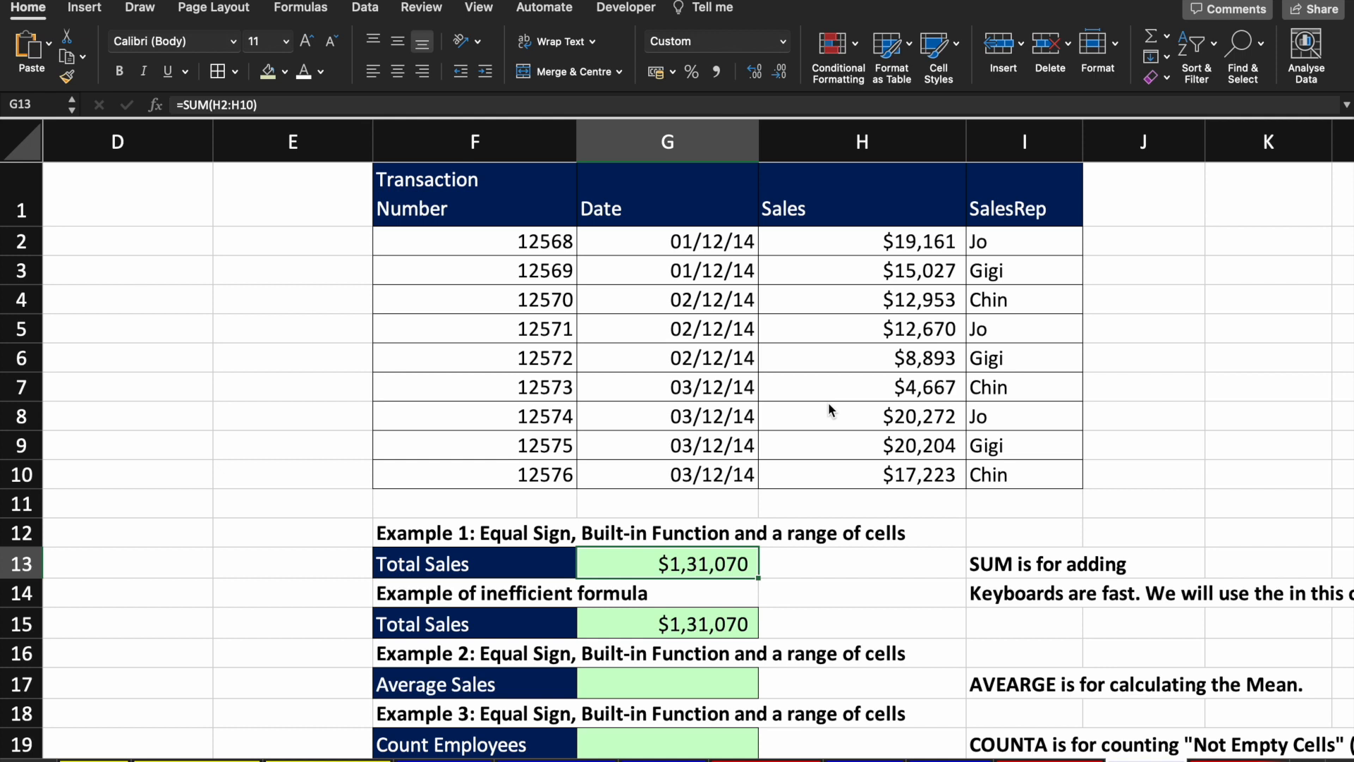
{"action": "key", "text": "Tab"}
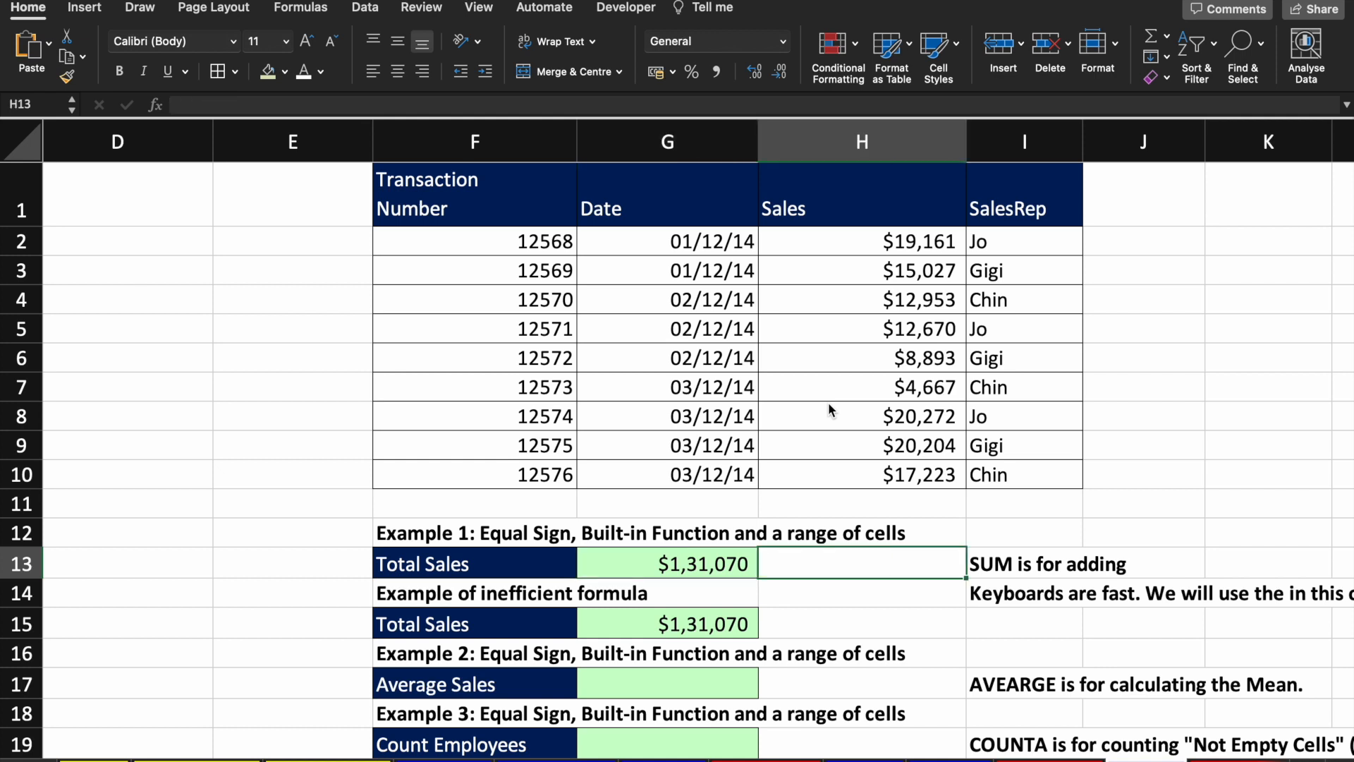
{"action": "key", "text": "Return"}
{"action": "key", "text": "Up"}
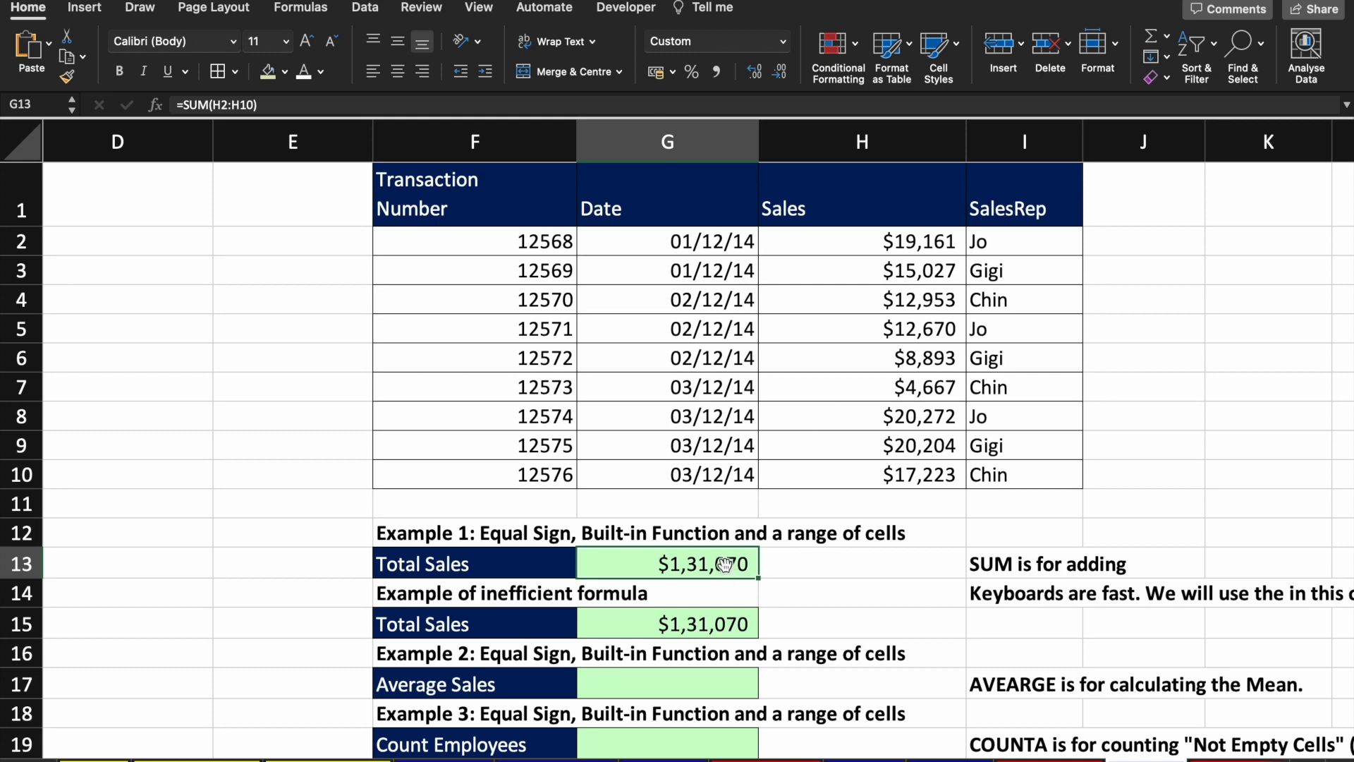
Step: Open G15's =H2+H3+…+H10 formula to see its outlined Sales references
{"action": "scroll", "coordinate": [724, 564], "scroll_direction": "down", "scroll_amount": 3}
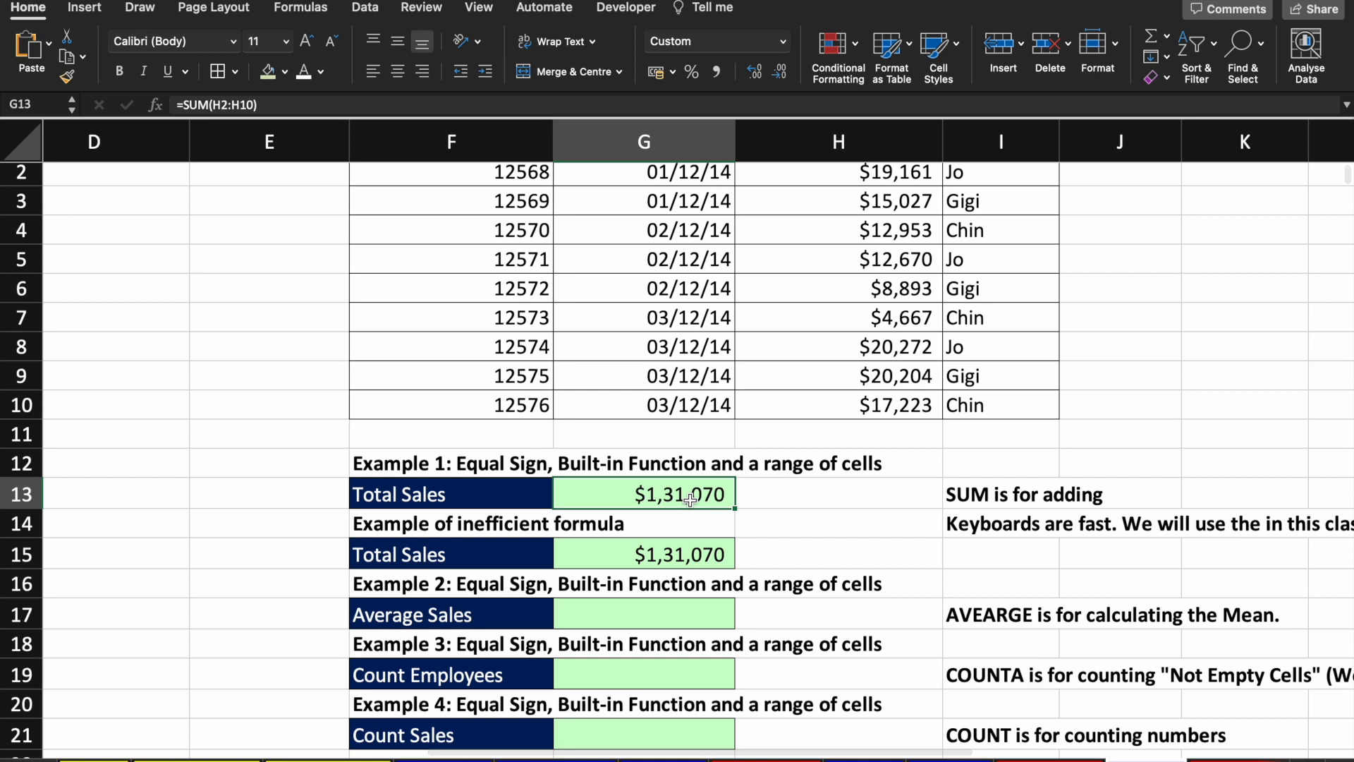
{"action": "left_click", "coordinate": [679, 554]}
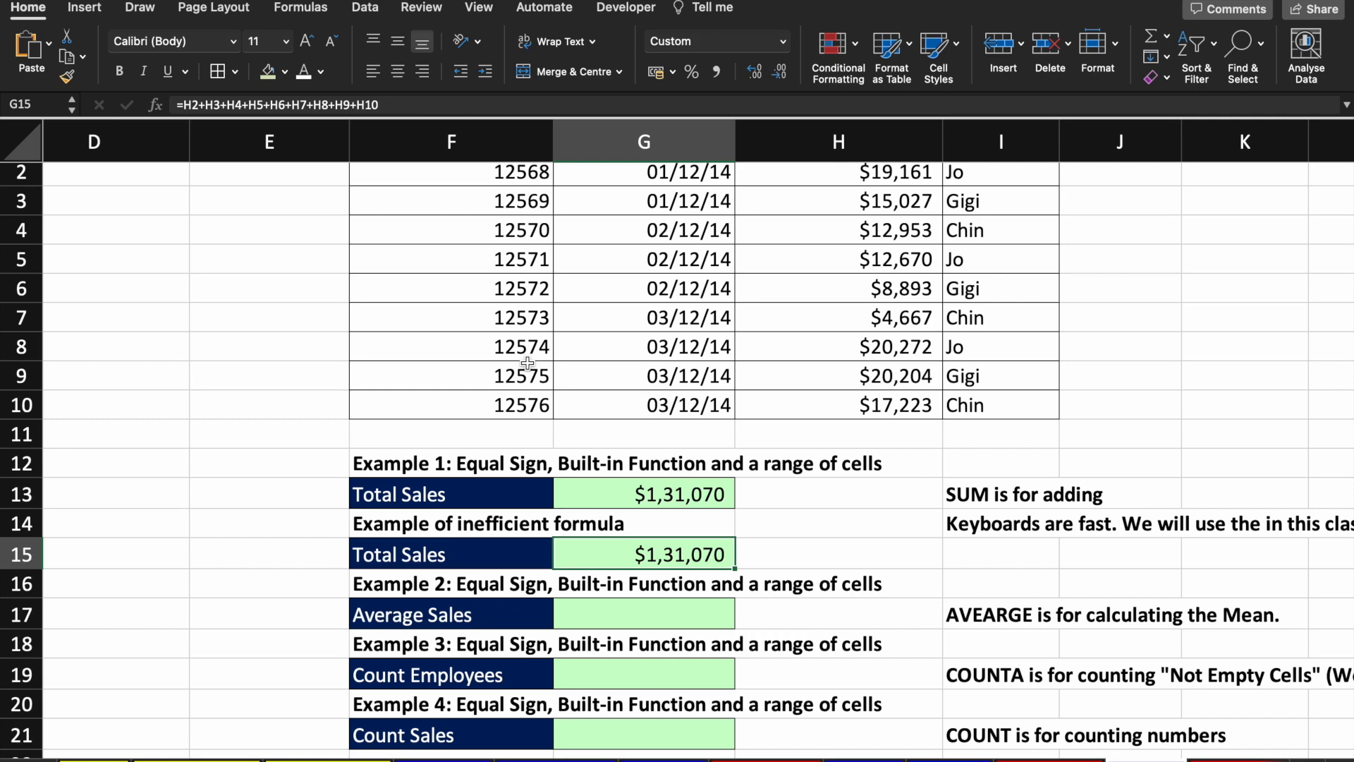
{"action": "key", "text": "F2"}
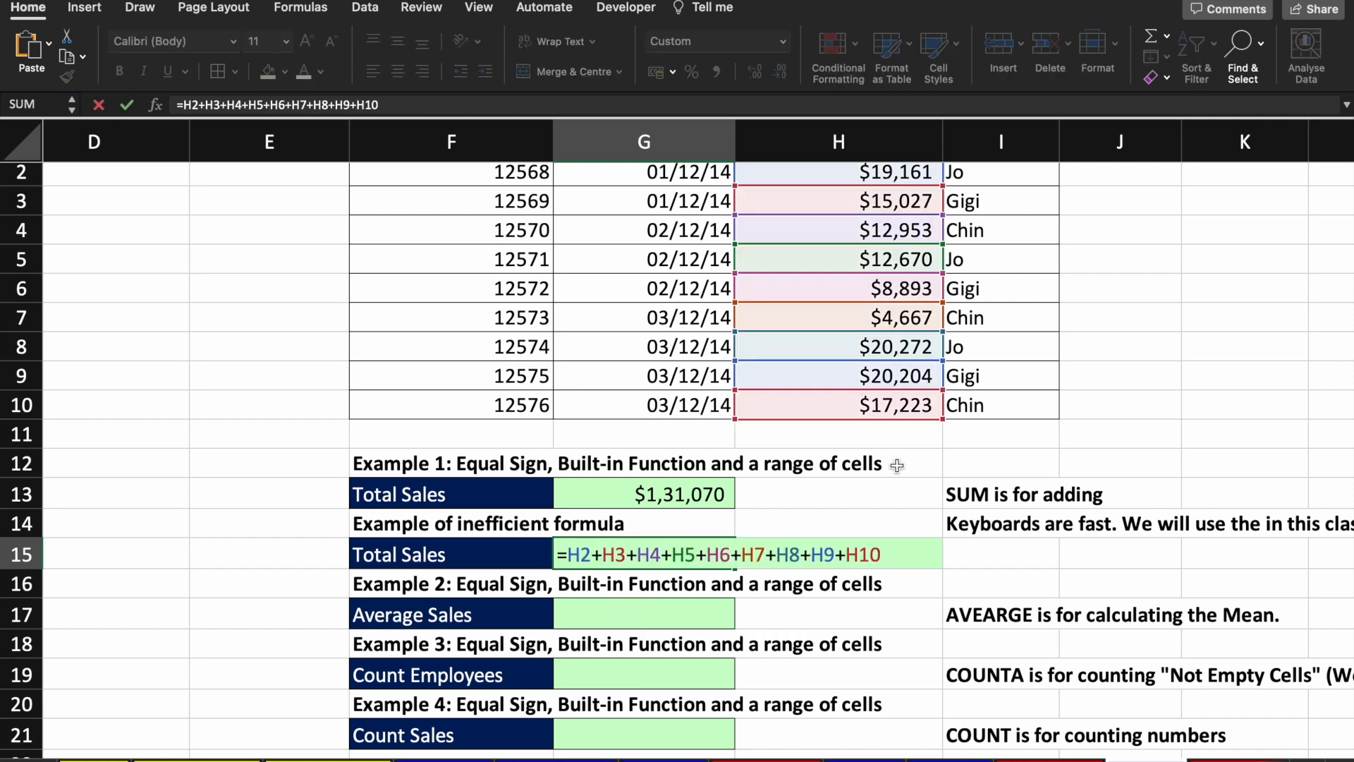
{"action": "scroll", "coordinate": [896, 465], "scroll_direction": "up", "scroll_amount": 2}
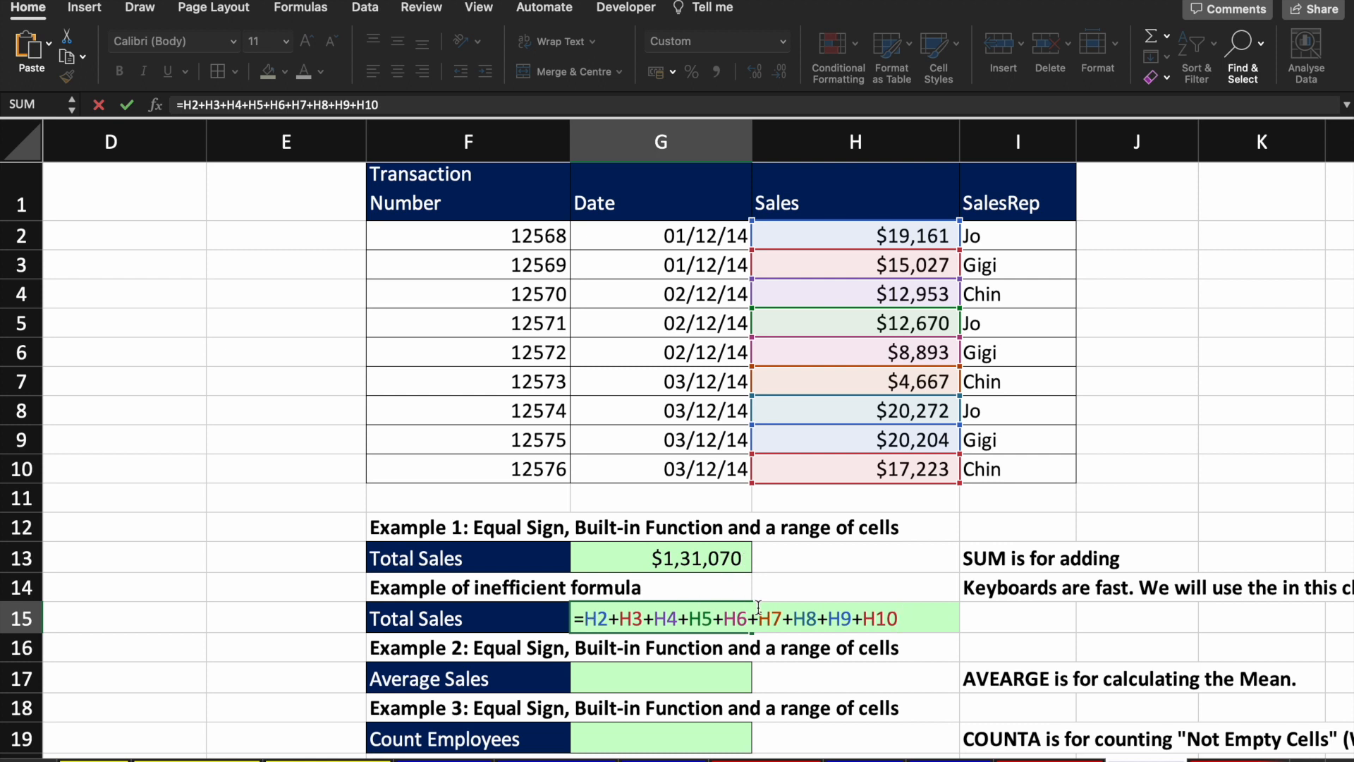
{"action": "left_click", "coordinate": [29, 317]}
{"action": "right_click", "coordinate": [29, 318]}
{"action": "left_click", "coordinate": [94, 422]}
{"action": "left_click", "coordinate": [928, 326]}
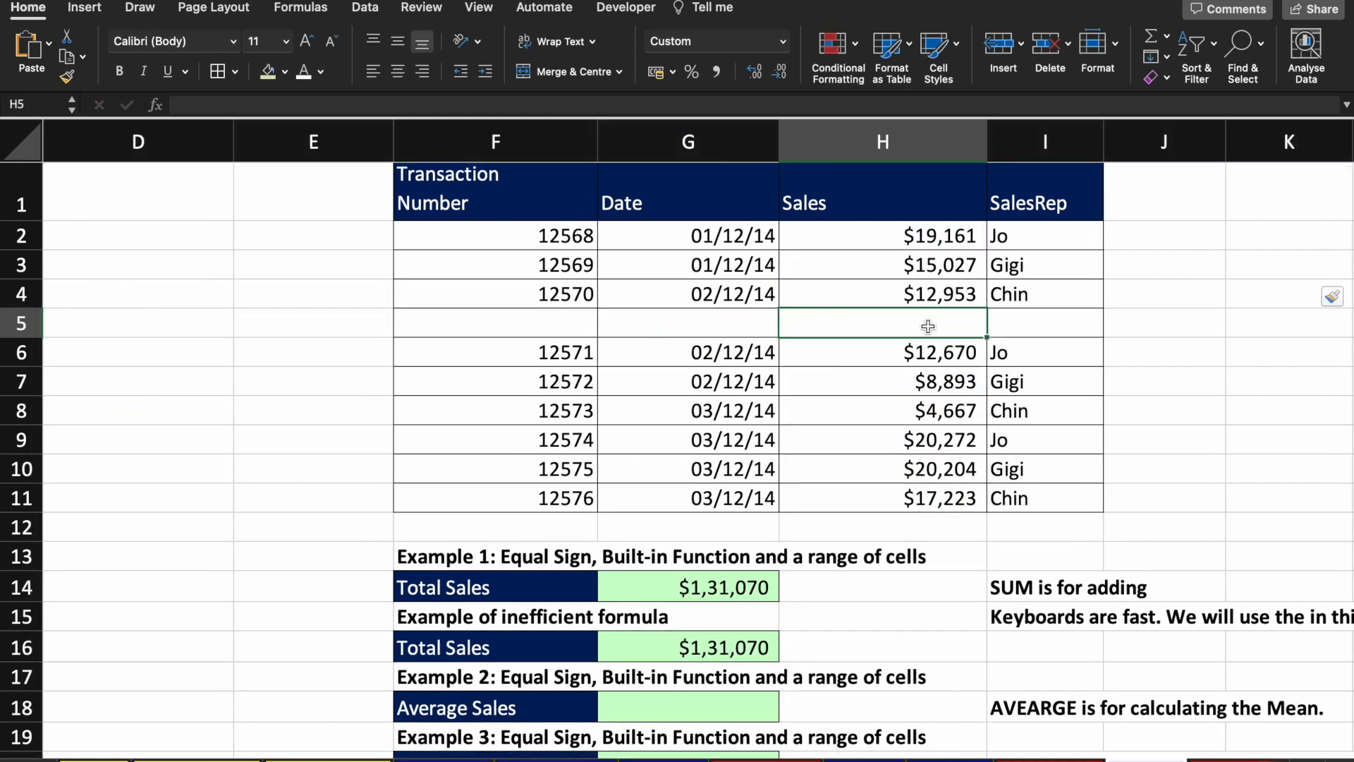
{"action": "type", "text": "50000"}
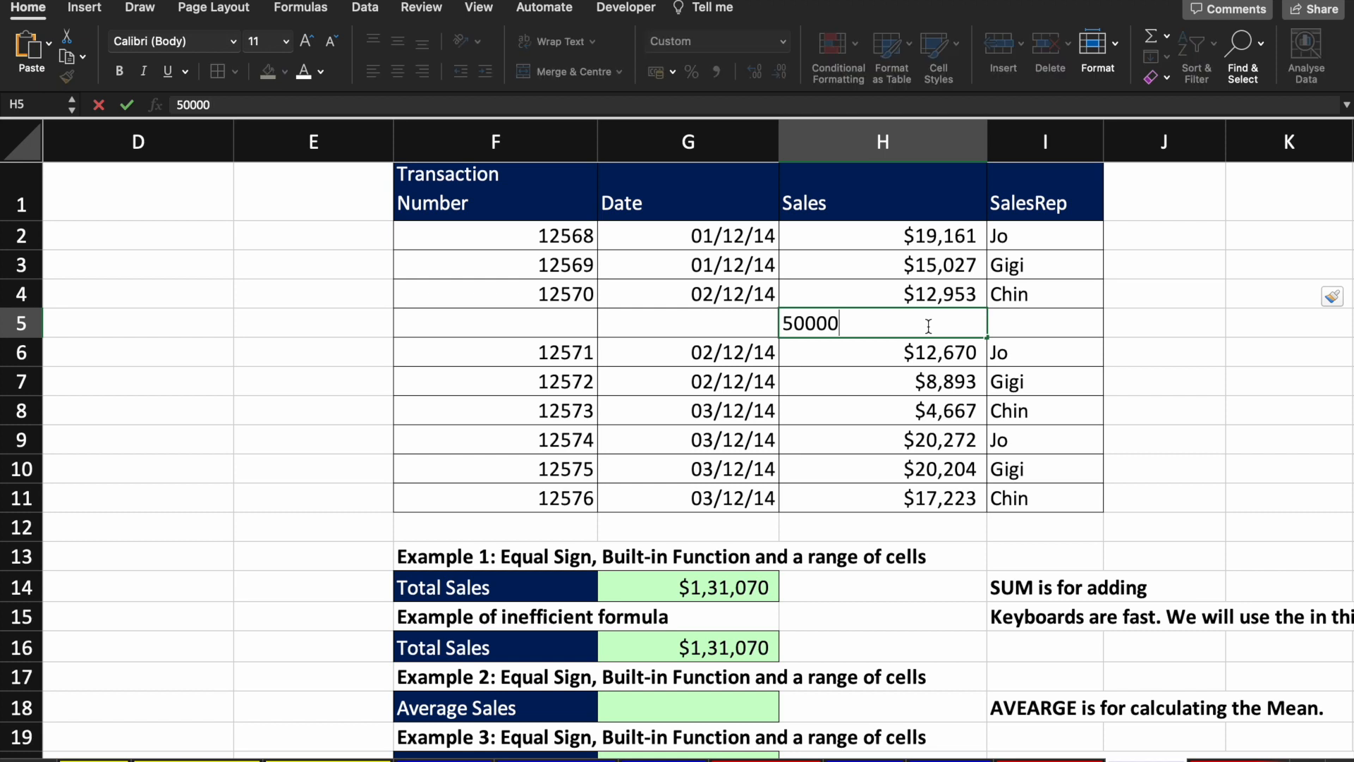
{"action": "key", "text": "Return"}
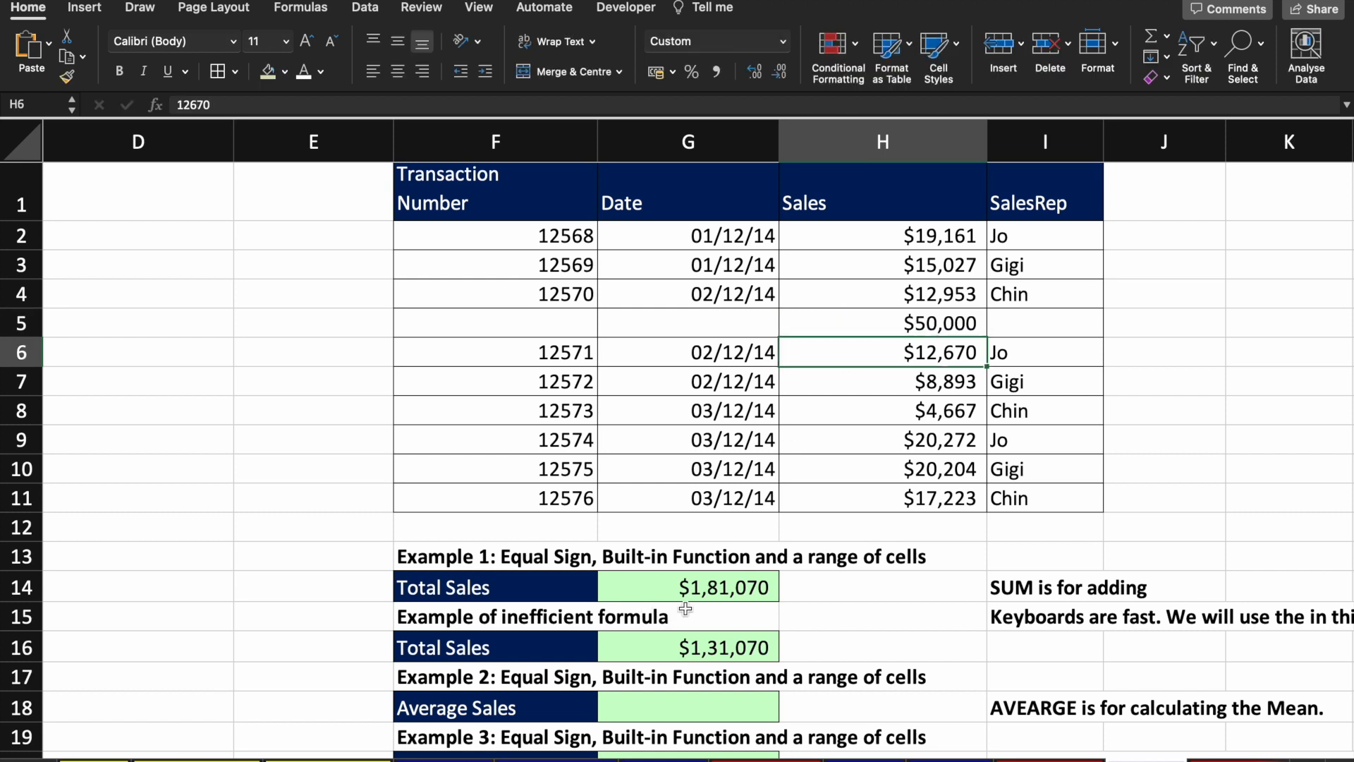
{"action": "left_click", "coordinate": [710, 587]}
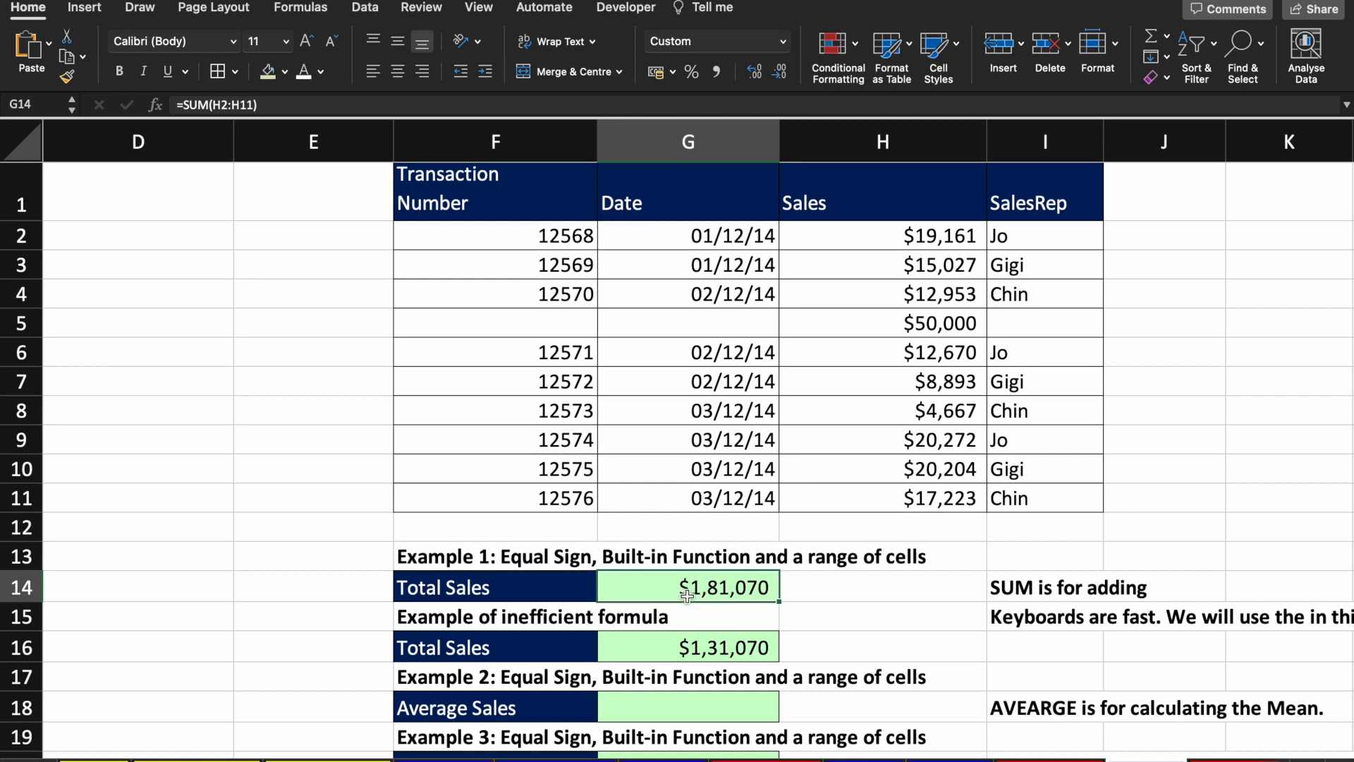
{"action": "left_click", "coordinate": [955, 312]}
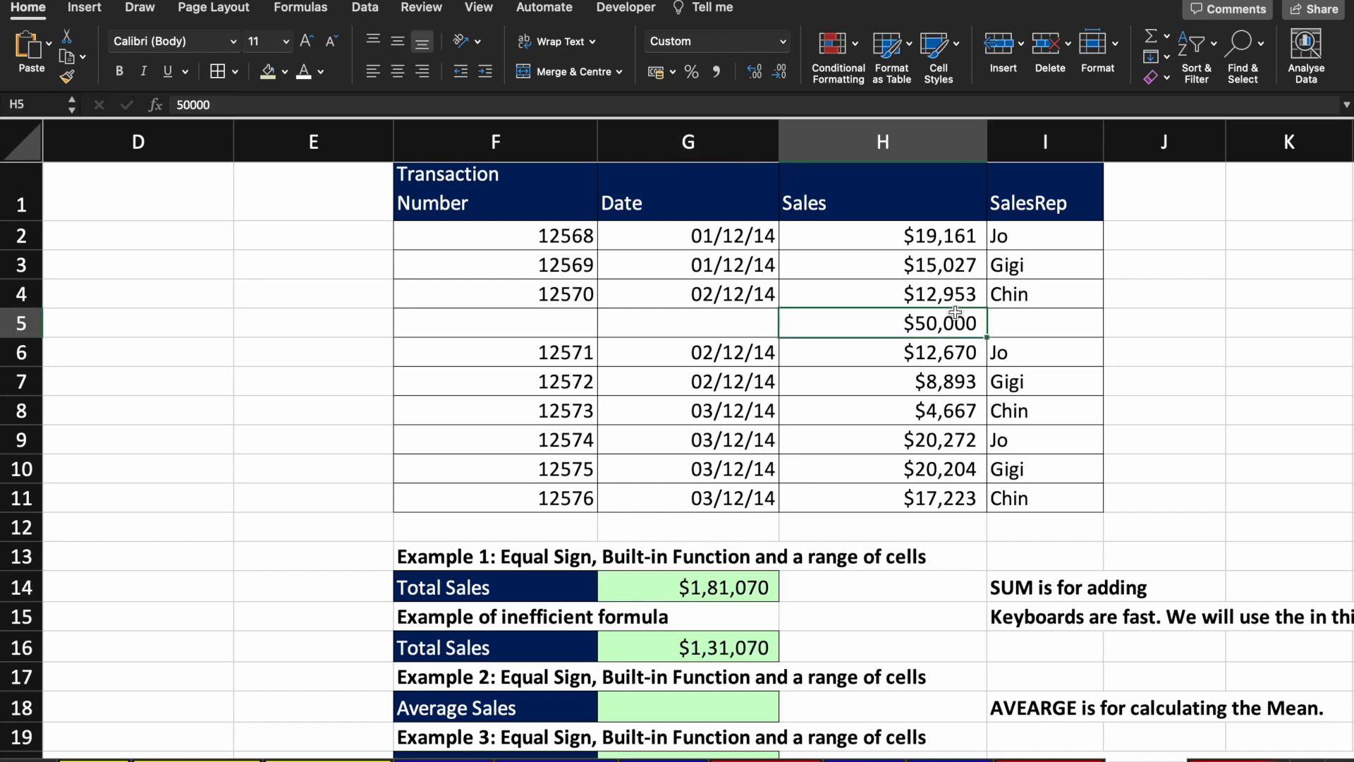
{"action": "left_click", "coordinate": [710, 649]}
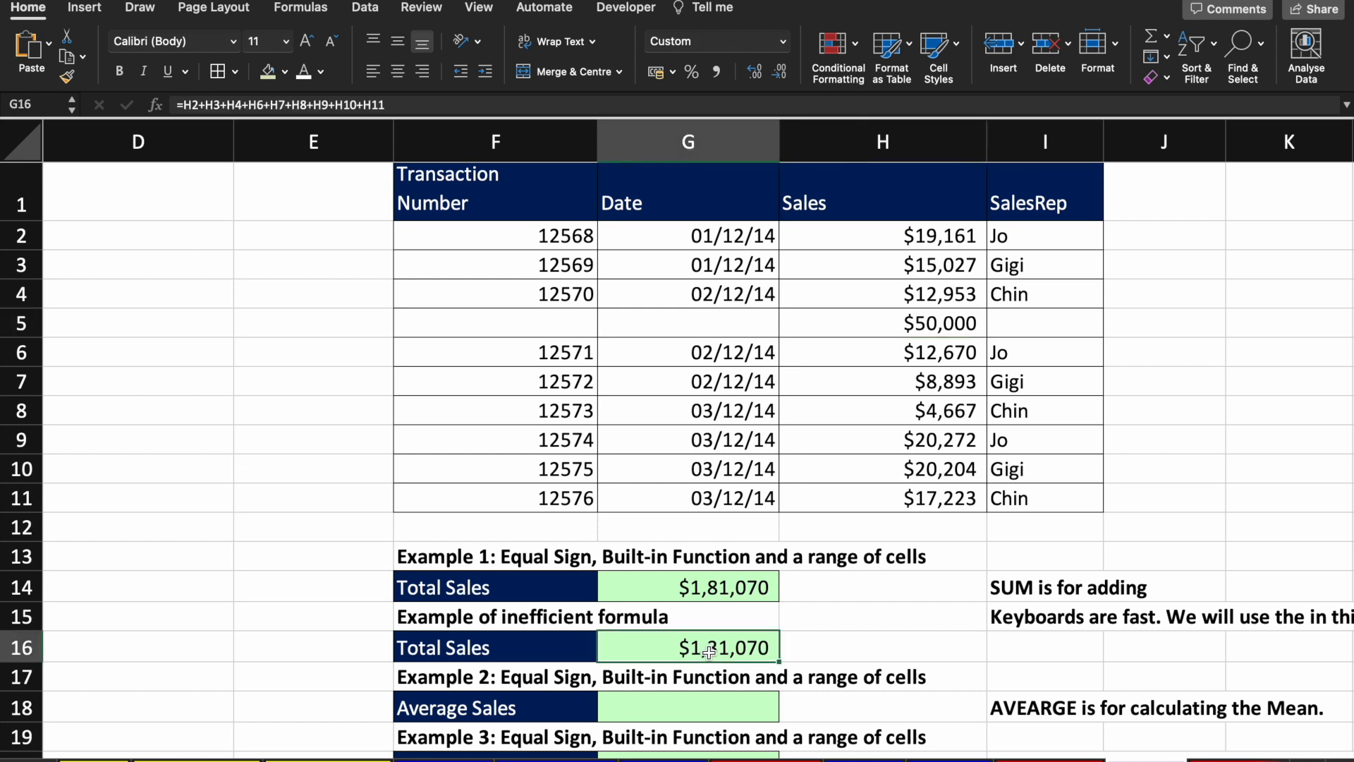
{"action": "left_click", "coordinate": [459, 106]}
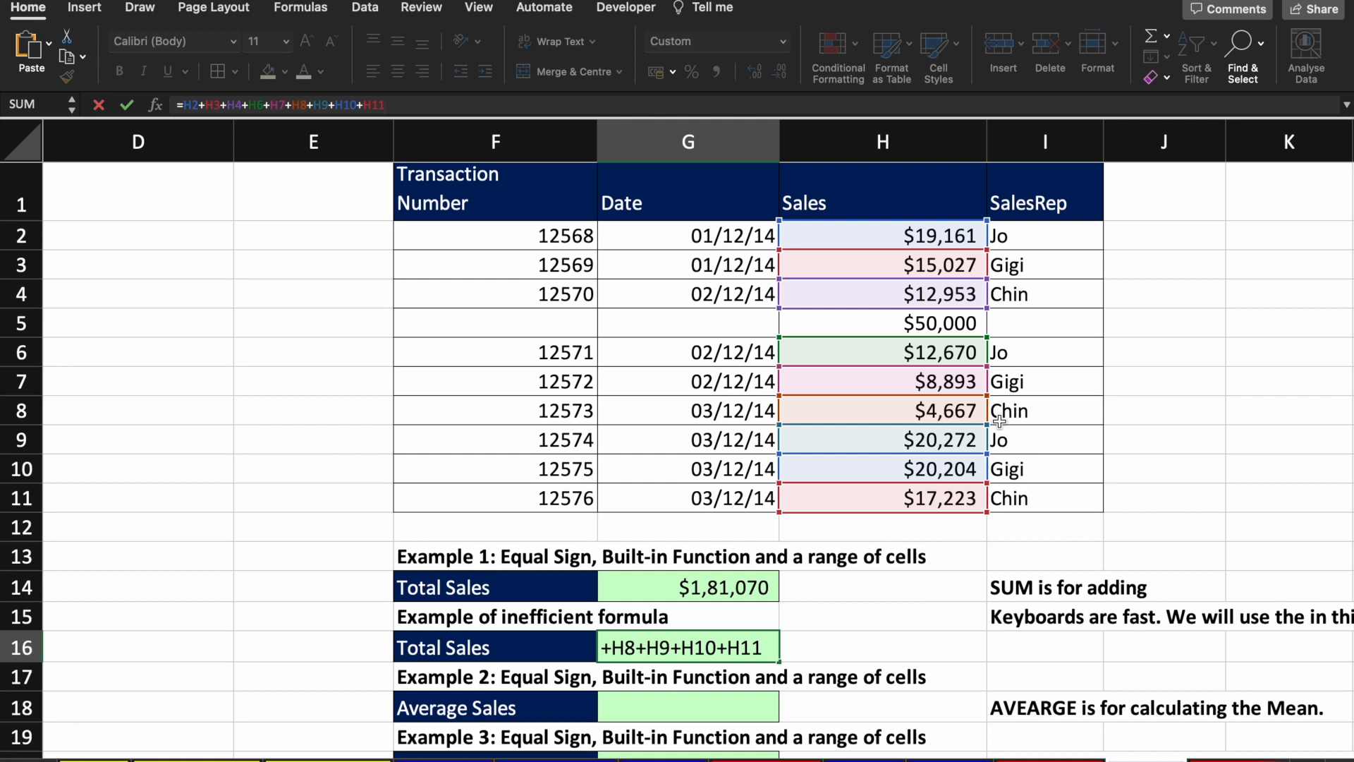
{"action": "key", "text": "ctrl+Return"}
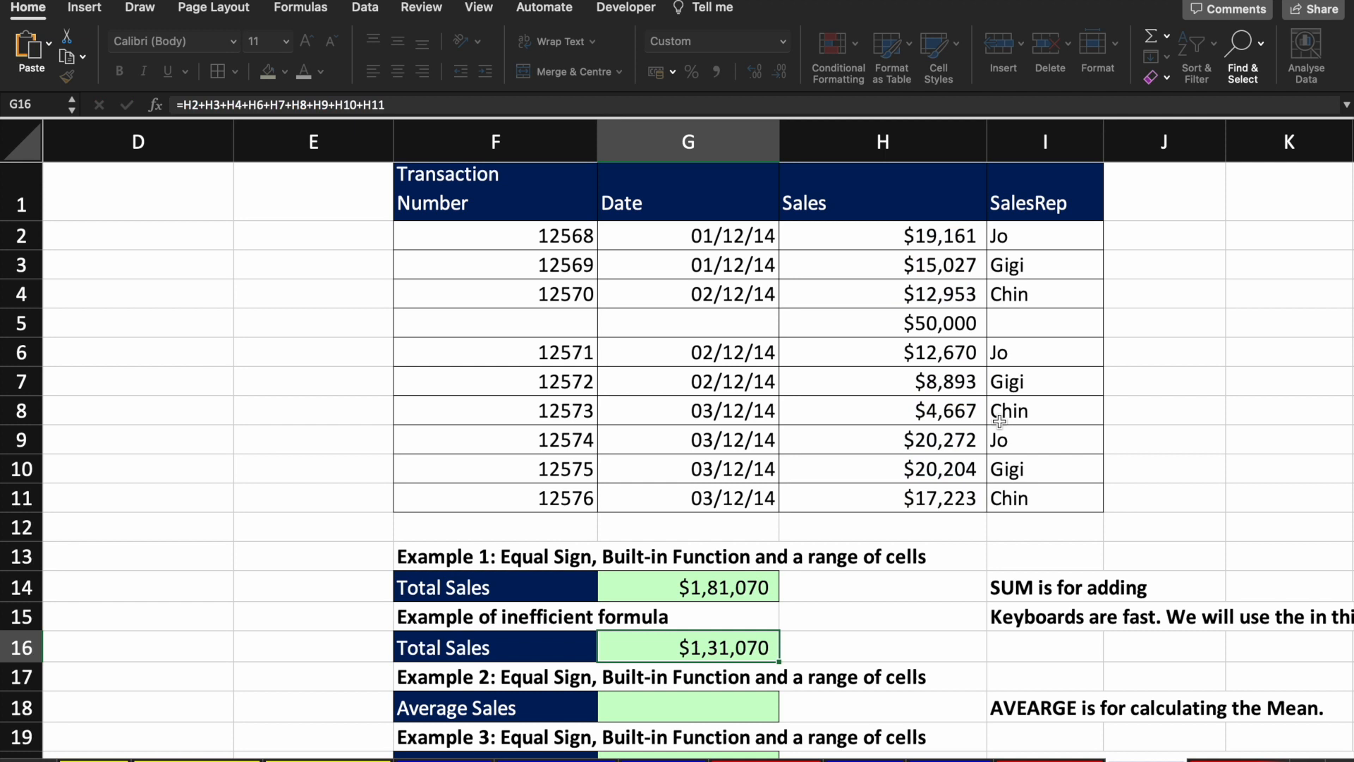
{"action": "key", "text": "Up"}
{"action": "key", "text": "Up"}
{"action": "key", "text": "Down"}
{"action": "key", "text": "Up"}
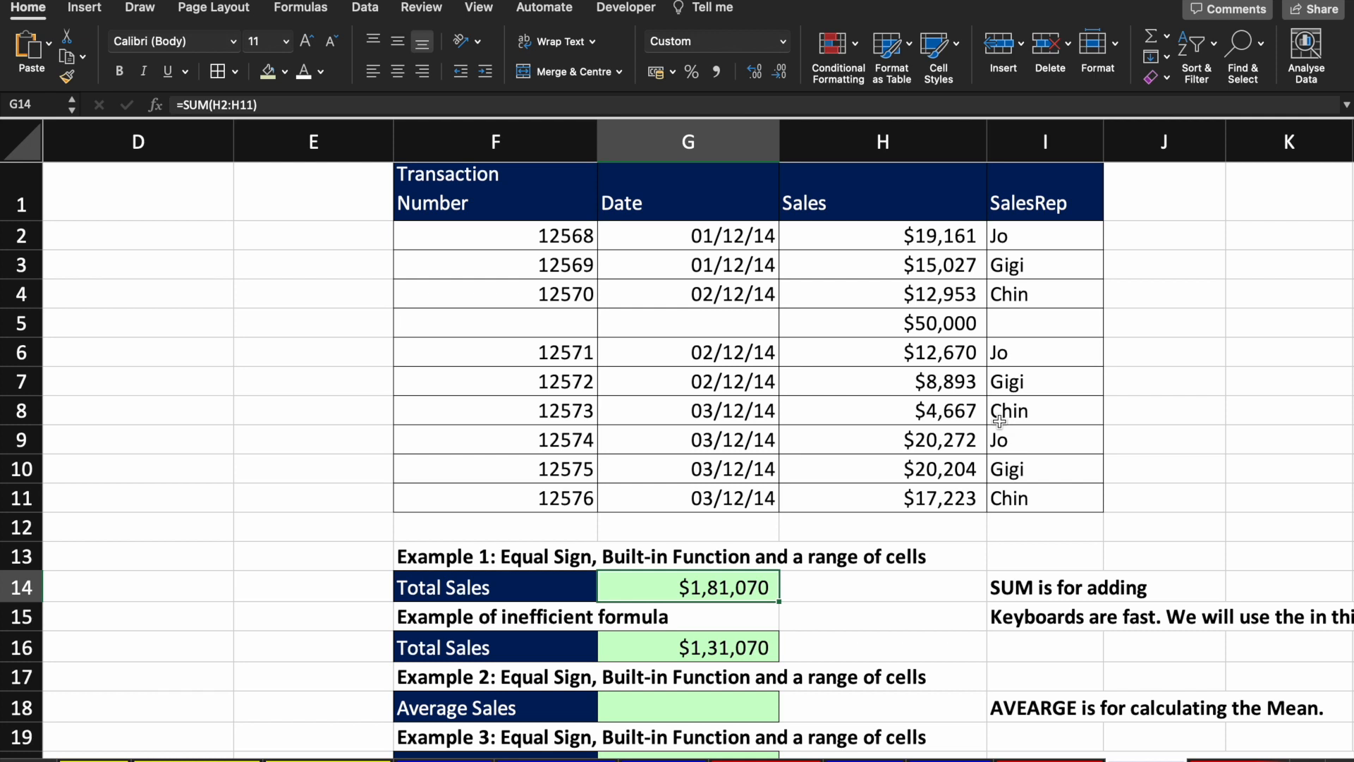
{"action": "key", "text": "super+z"}
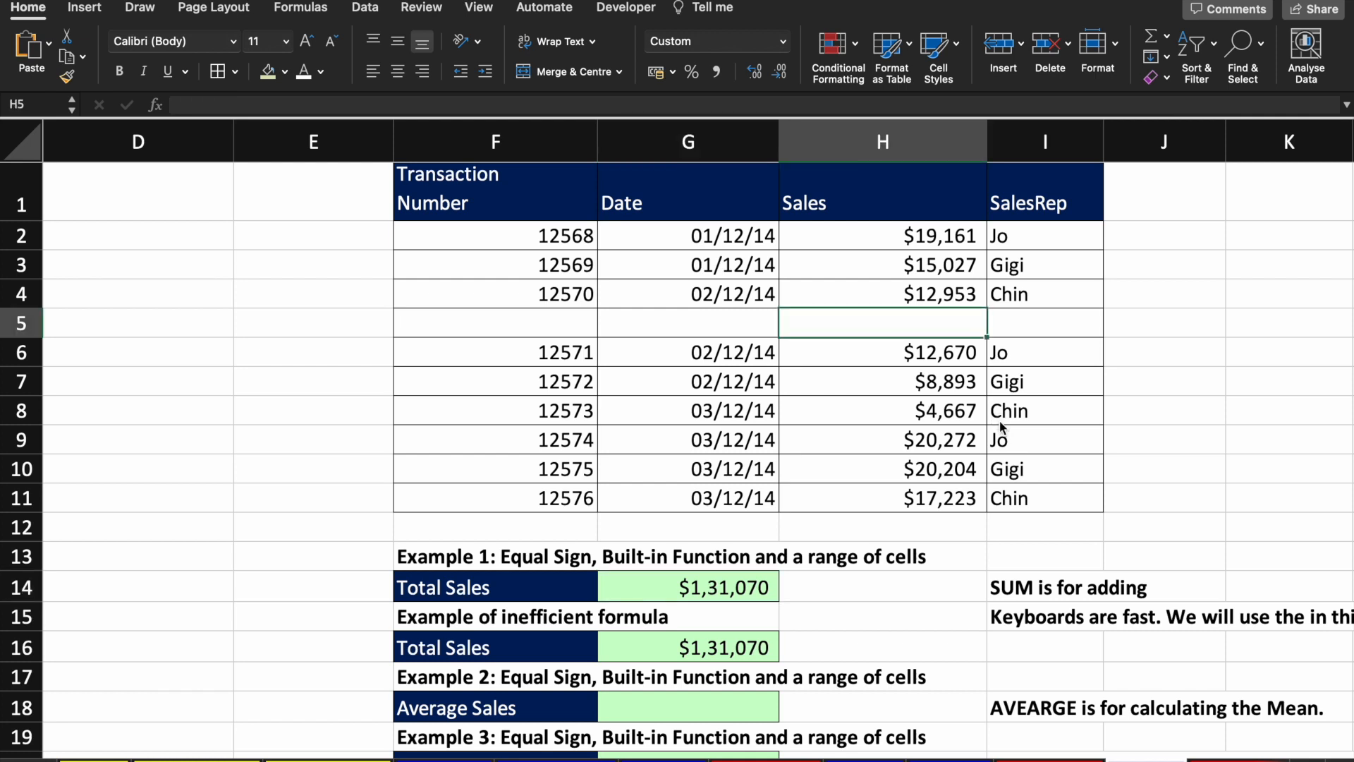
{"action": "key", "text": "super+z"}
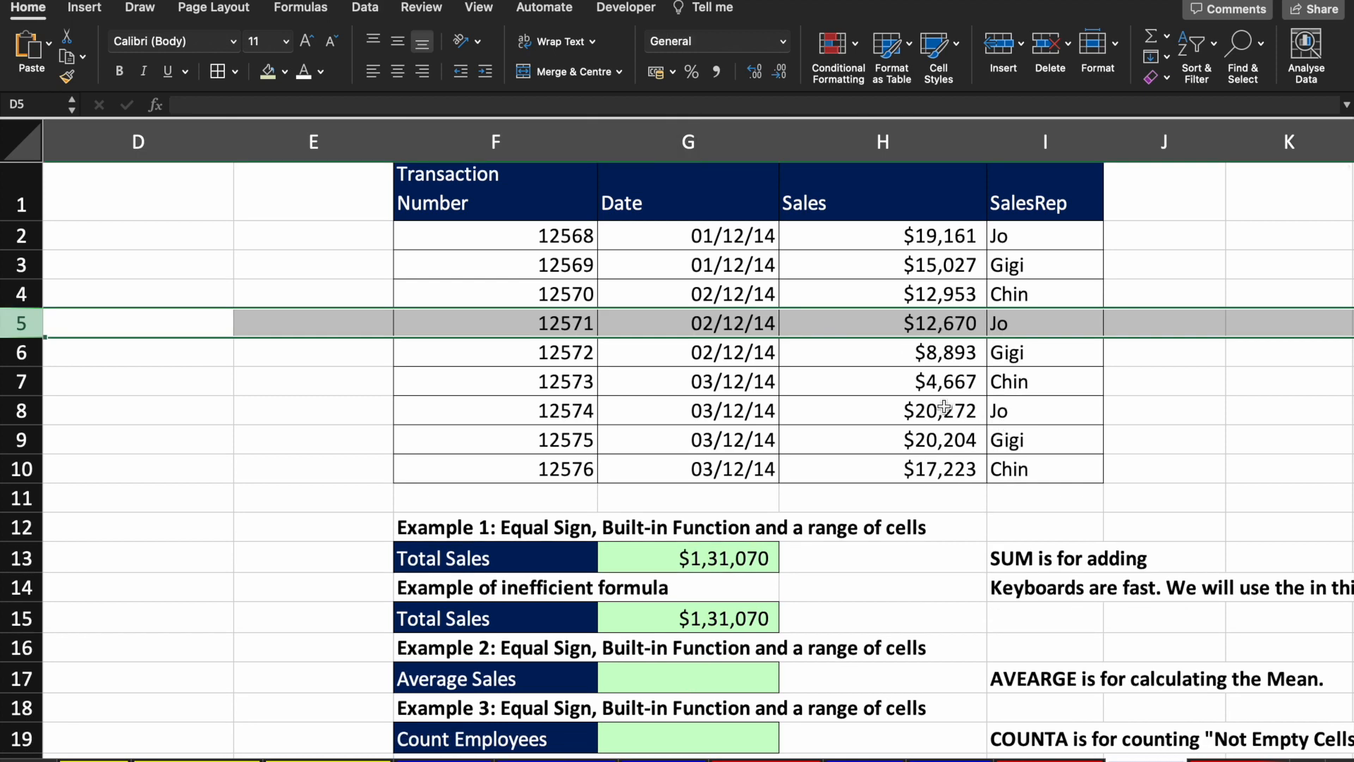
Step: Enter =AVERAGE(H2:H10) in G17, returning $14,563
{"action": "left_click", "coordinate": [944, 407]}
{"action": "scroll", "coordinate": [944, 407], "scroll_direction": "down", "scroll_amount": 4}
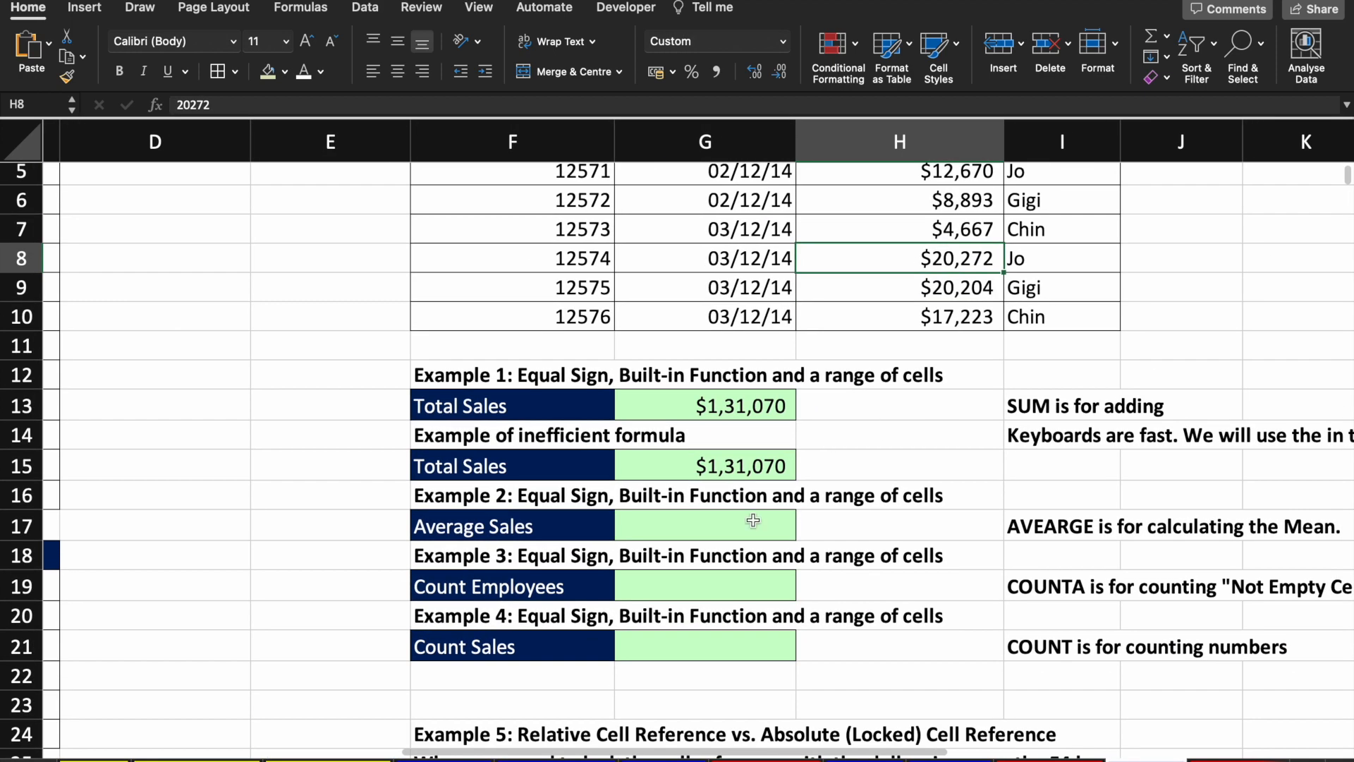
{"action": "left_click", "coordinate": [713, 528]}
{"action": "type", "text": "=av"}
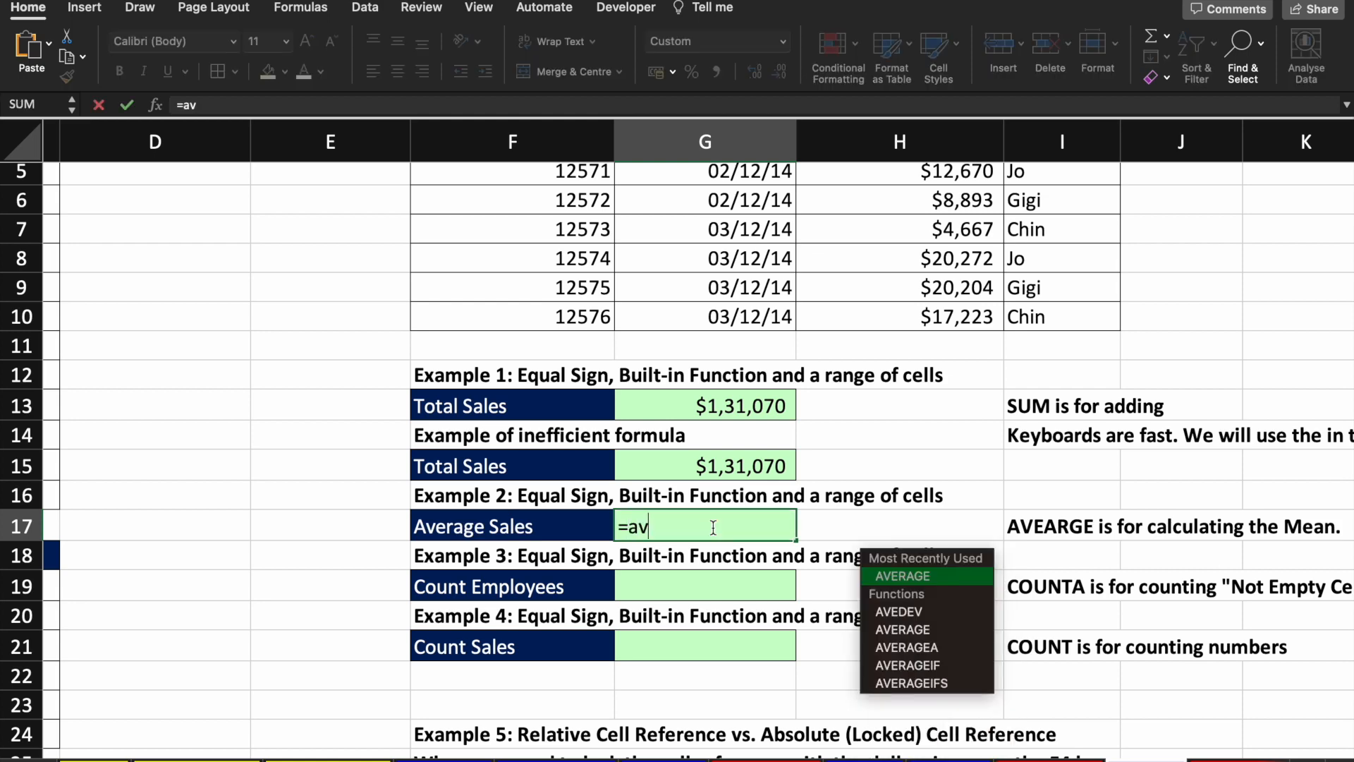
{"action": "type", "text": "e"}
{"action": "key", "text": "Tab"}
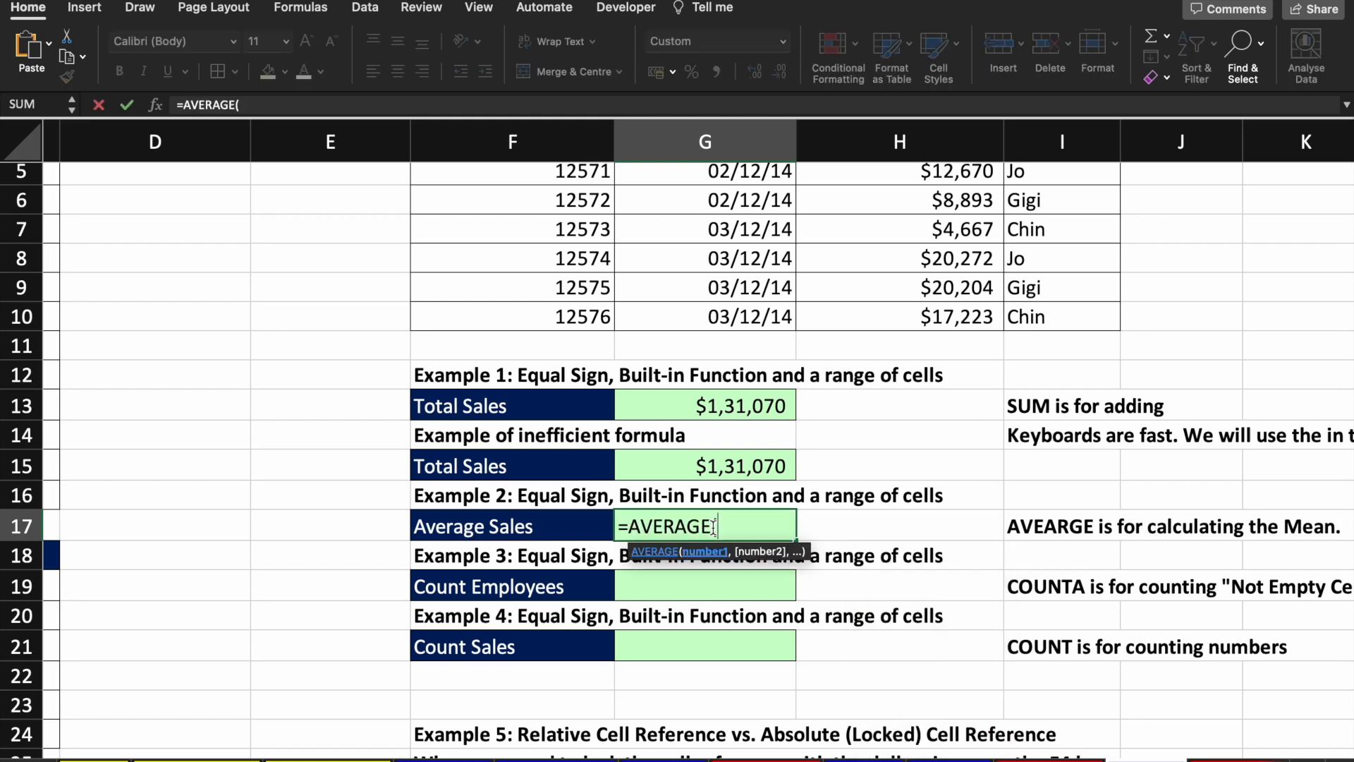
{"action": "scroll", "coordinate": [881, 486], "scroll_direction": "up", "scroll_amount": 5}
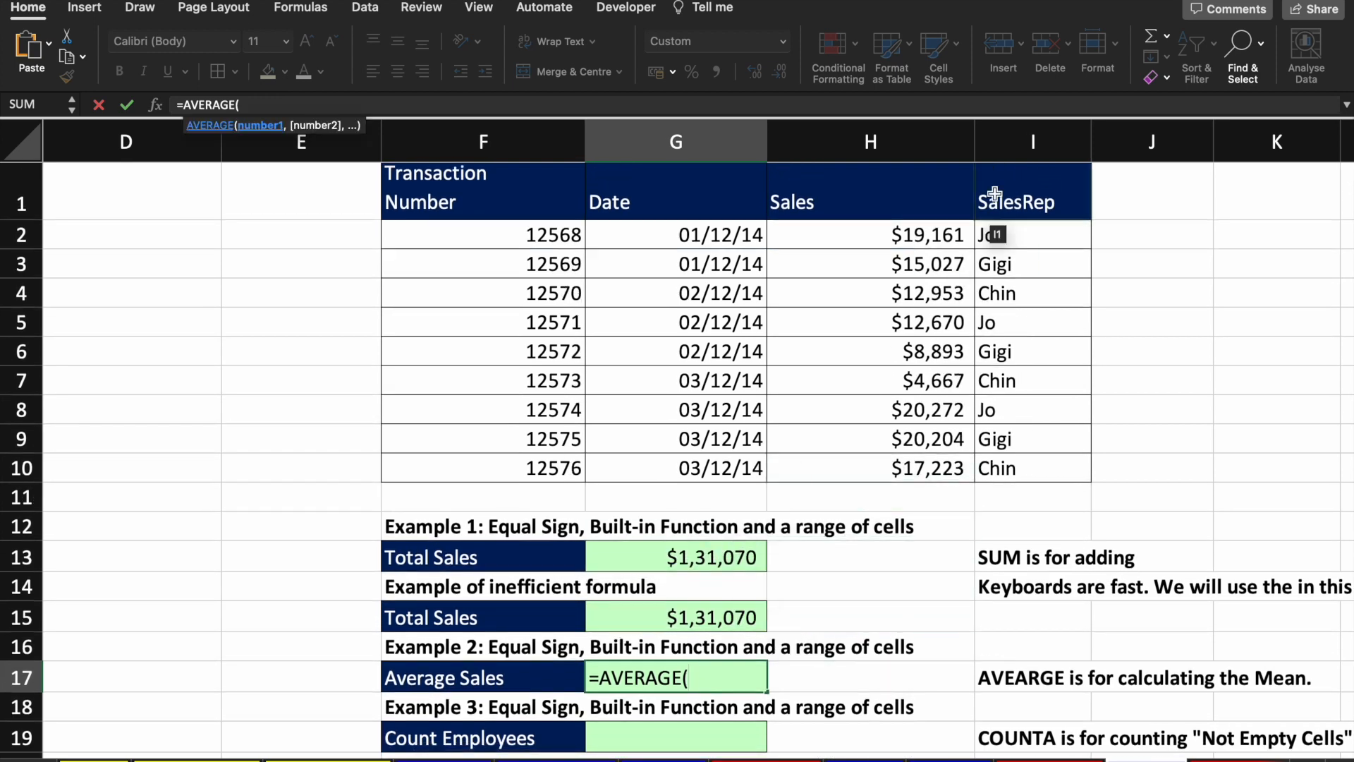
{"action": "left_click_drag", "start_coordinate": [916, 236], "coordinate": [918, 459]}
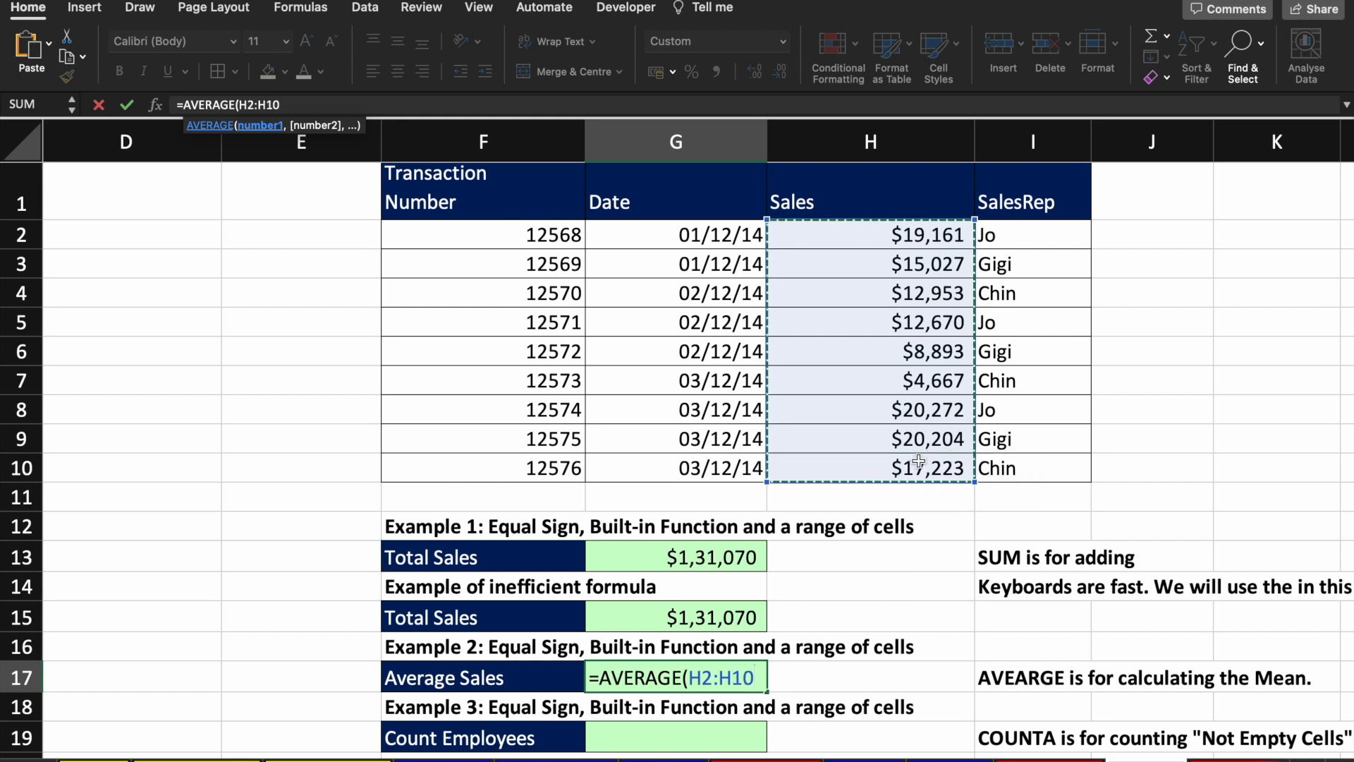
{"action": "key", "text": "Return"}
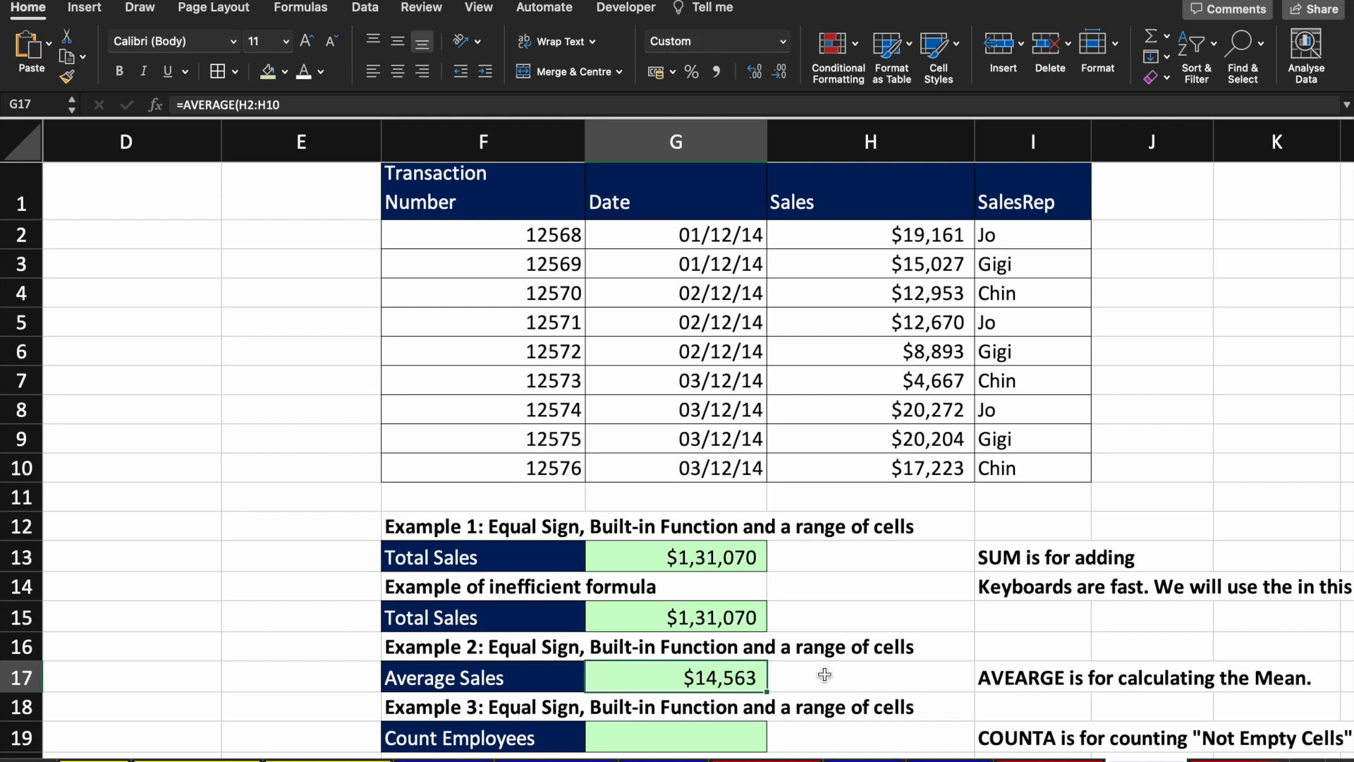
{"action": "scroll", "coordinate": [824, 675], "scroll_direction": "down", "scroll_amount": 3}
{"action": "scroll", "coordinate": [750, 621], "scroll_direction": "left", "scroll_amount": 1}
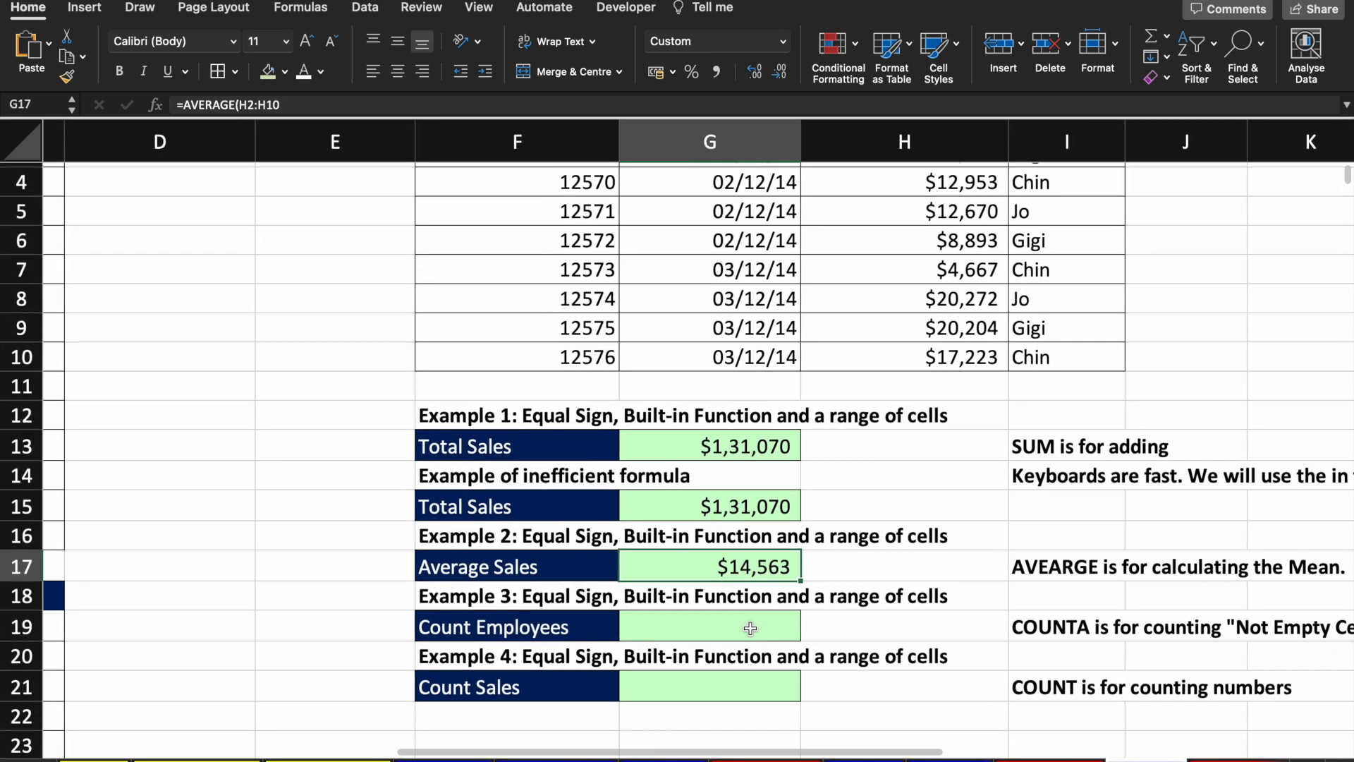
{"action": "left_click", "coordinate": [714, 628]}
Step: Enter a COUNTA formula counting the Date entries G2:G10 in the Count Employees cell
{"action": "type", "text": "=co"}
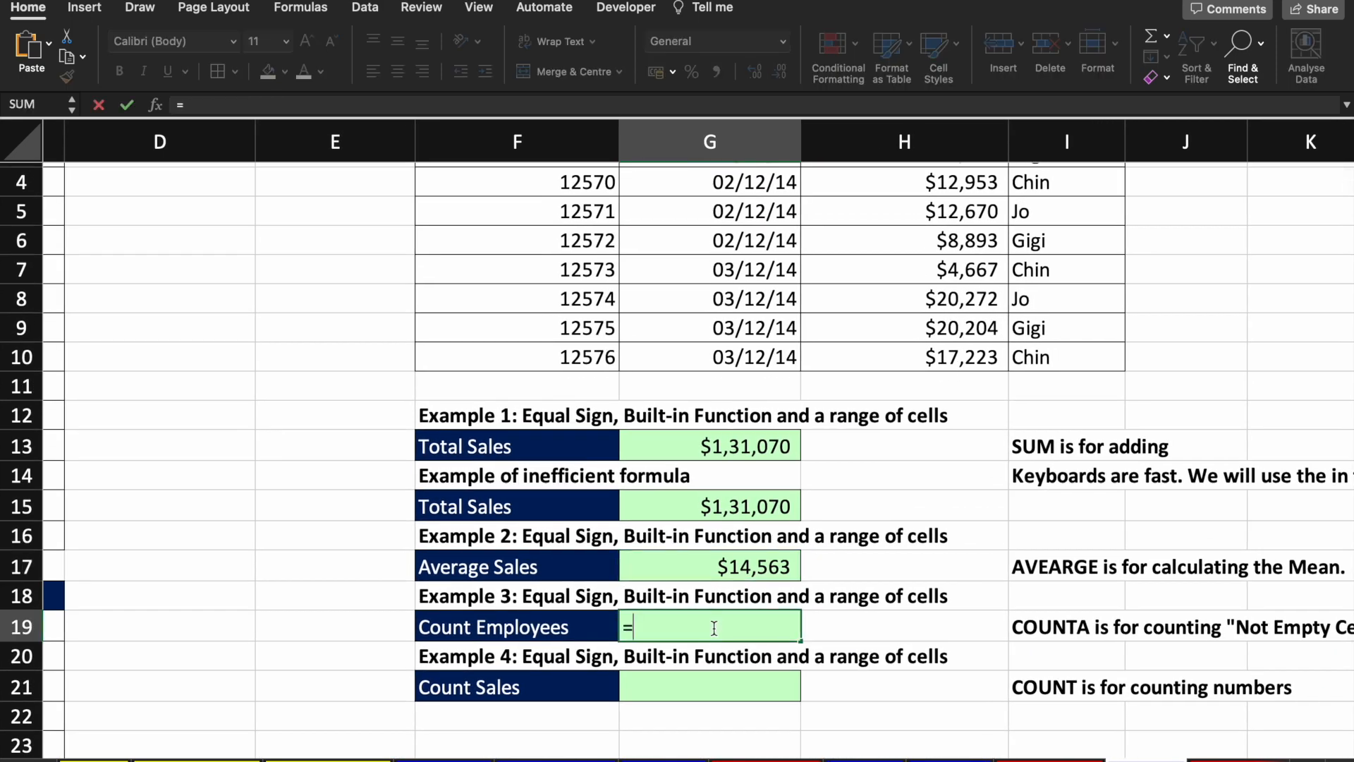
{"action": "key", "text": "BackSpace"}
{"action": "key", "text": "BackSpace"}
{"action": "type", "text": "count"}
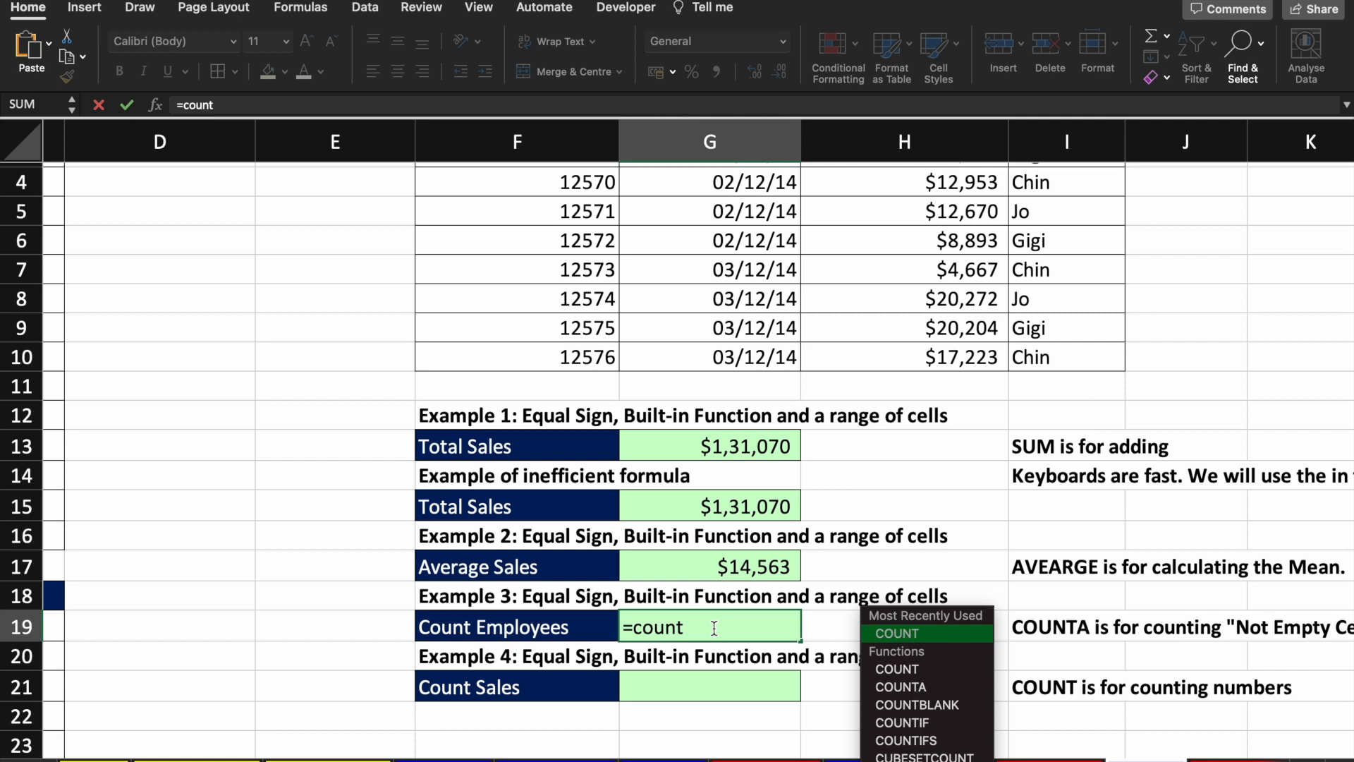
{"action": "double_click", "coordinate": [937, 692]}
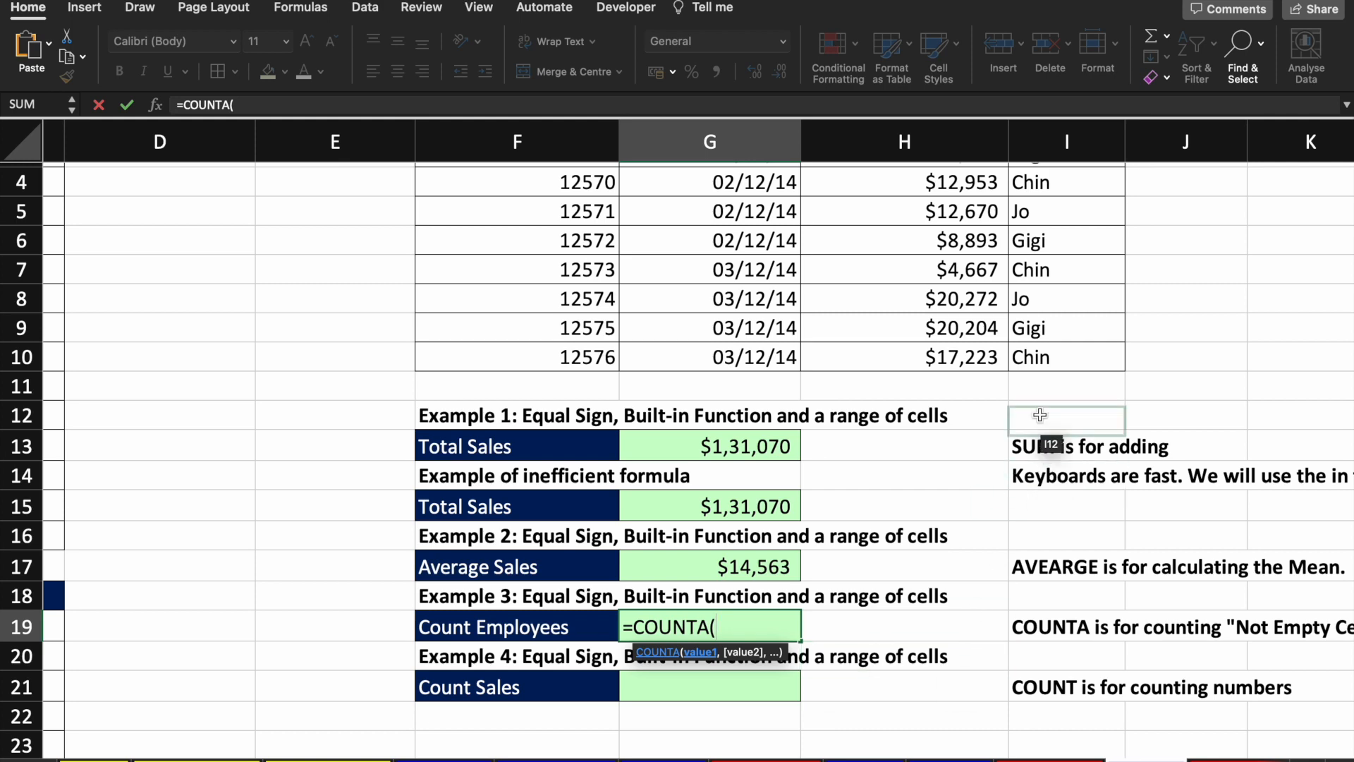
{"action": "scroll", "coordinate": [1033, 451], "scroll_direction": "up", "scroll_amount": 3}
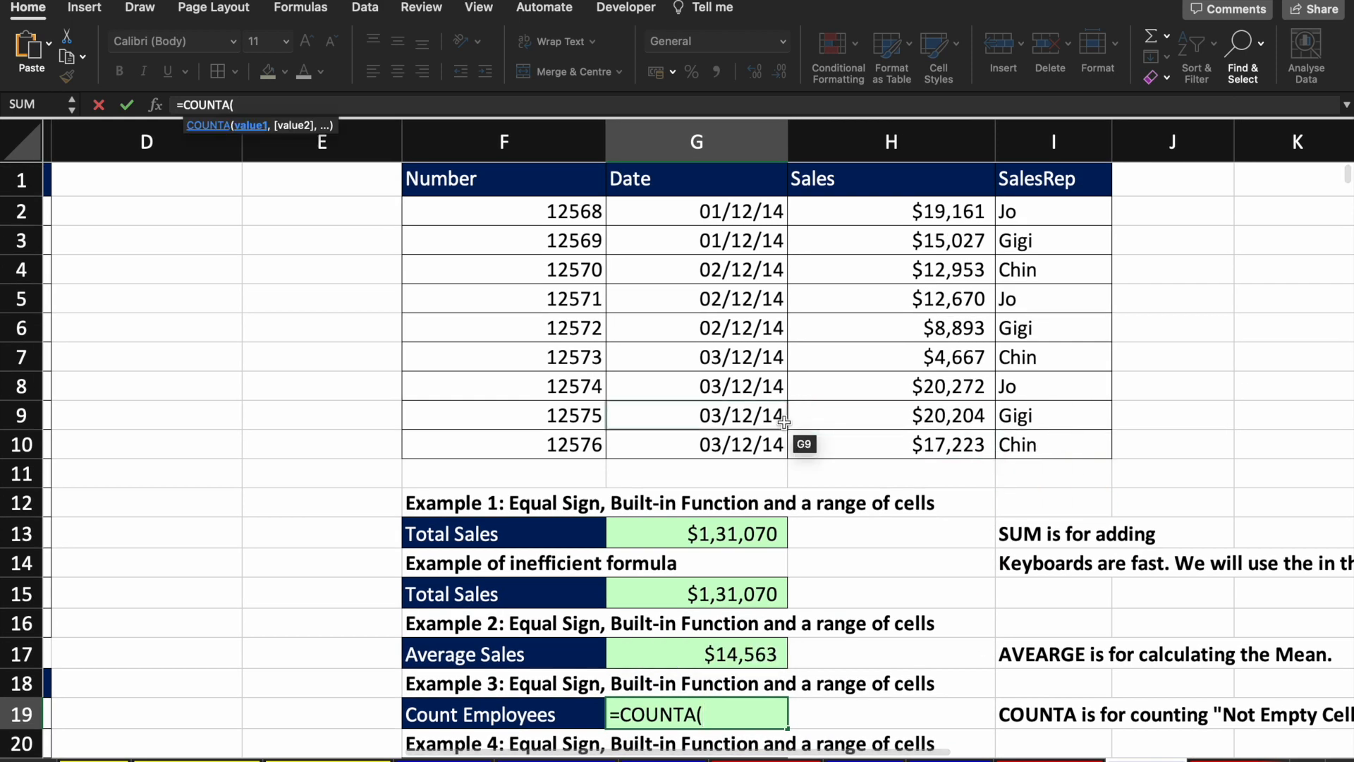
{"action": "left_click_drag", "start_coordinate": [754, 208], "coordinate": [752, 447]}
{"action": "key", "text": "Return"}
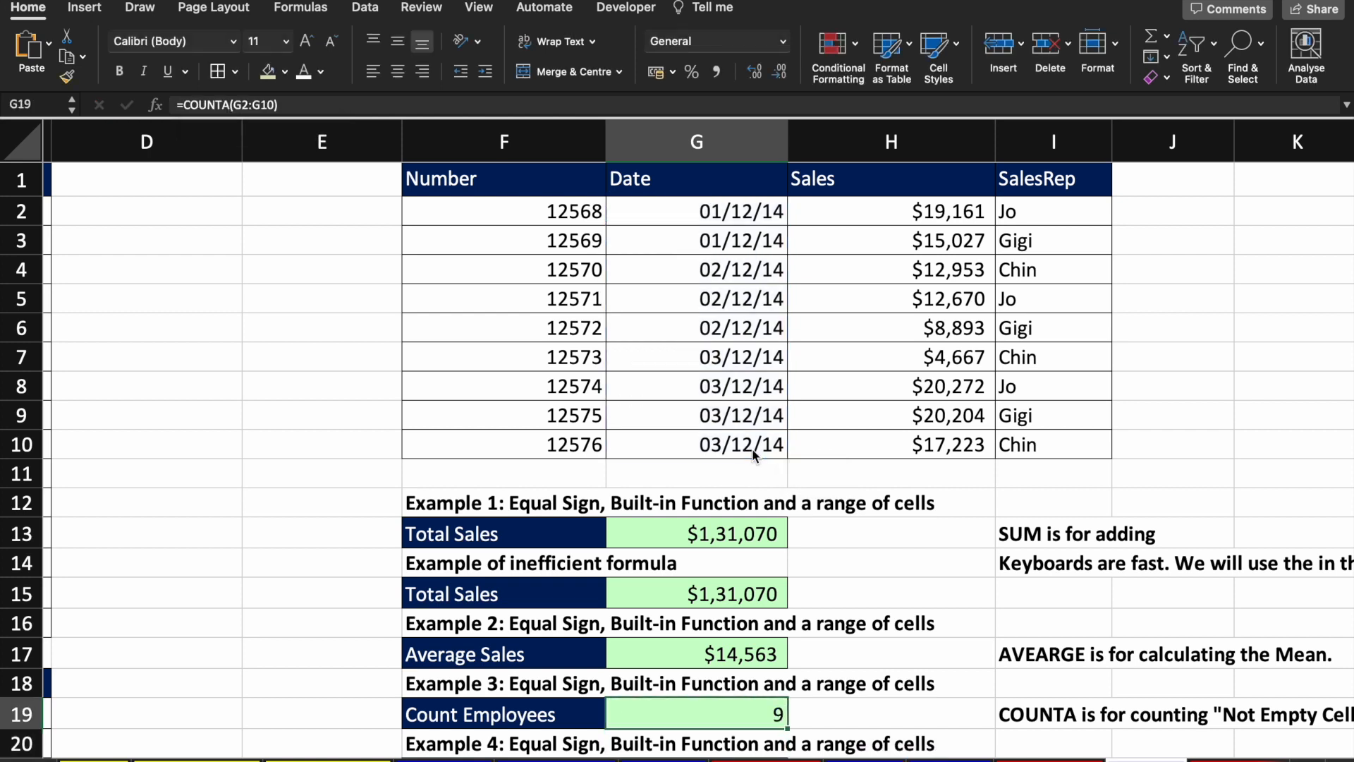
Step: Re-enter the count as COUNTA over the SalesRep names I2:I10
{"action": "type", "text": "="}
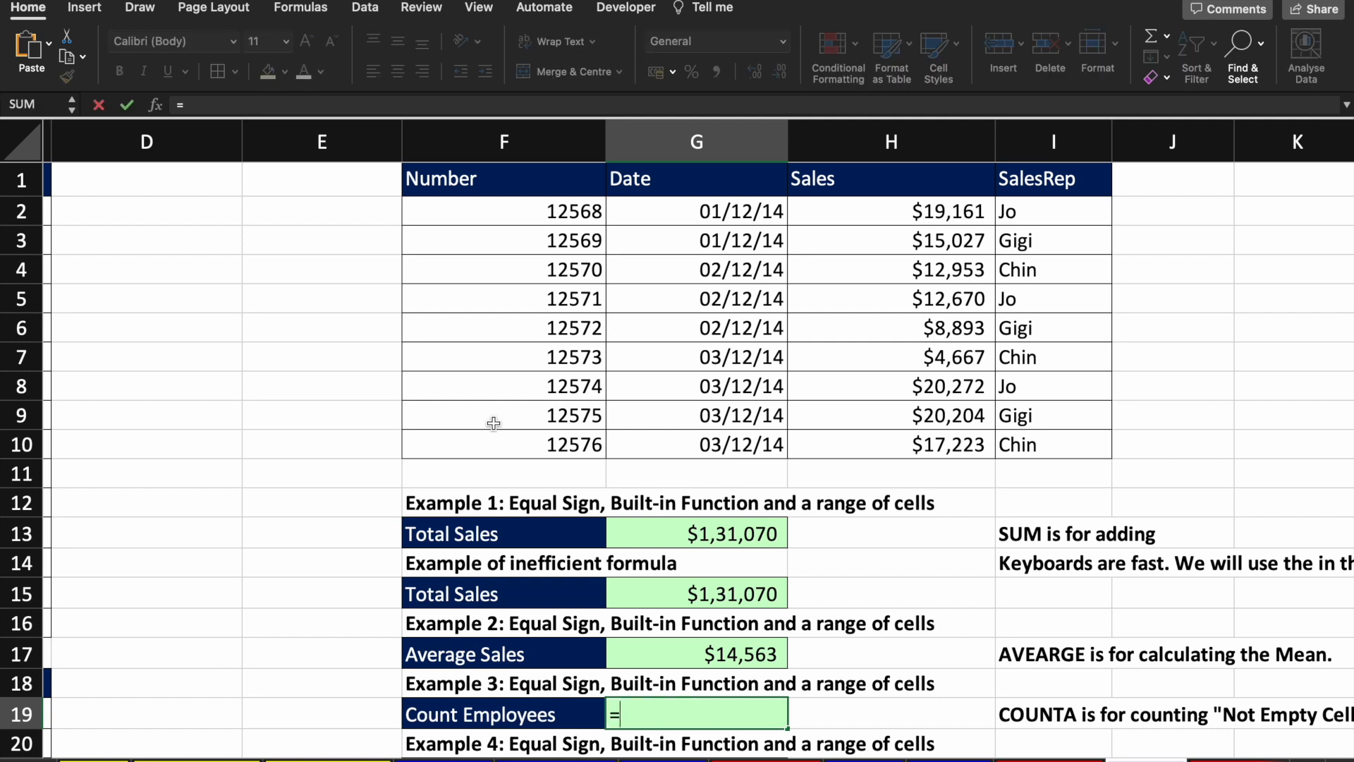
{"action": "type", "text": "coun"}
{"action": "key", "text": "Down"}
{"action": "key", "text": "Down"}
{"action": "key", "text": "Tab"}
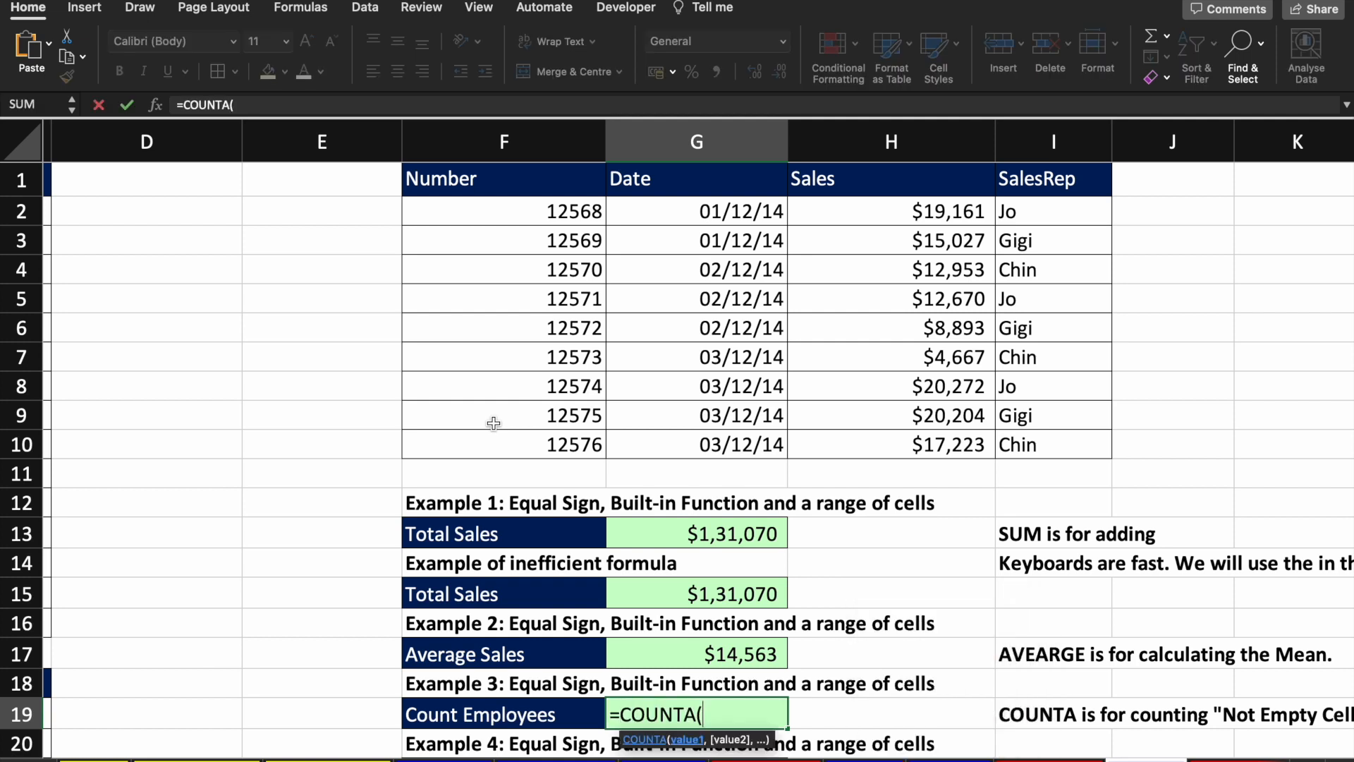
{"action": "left_click_drag", "start_coordinate": [1056, 206], "coordinate": [1056, 442]}
{"action": "key", "text": "Return"}
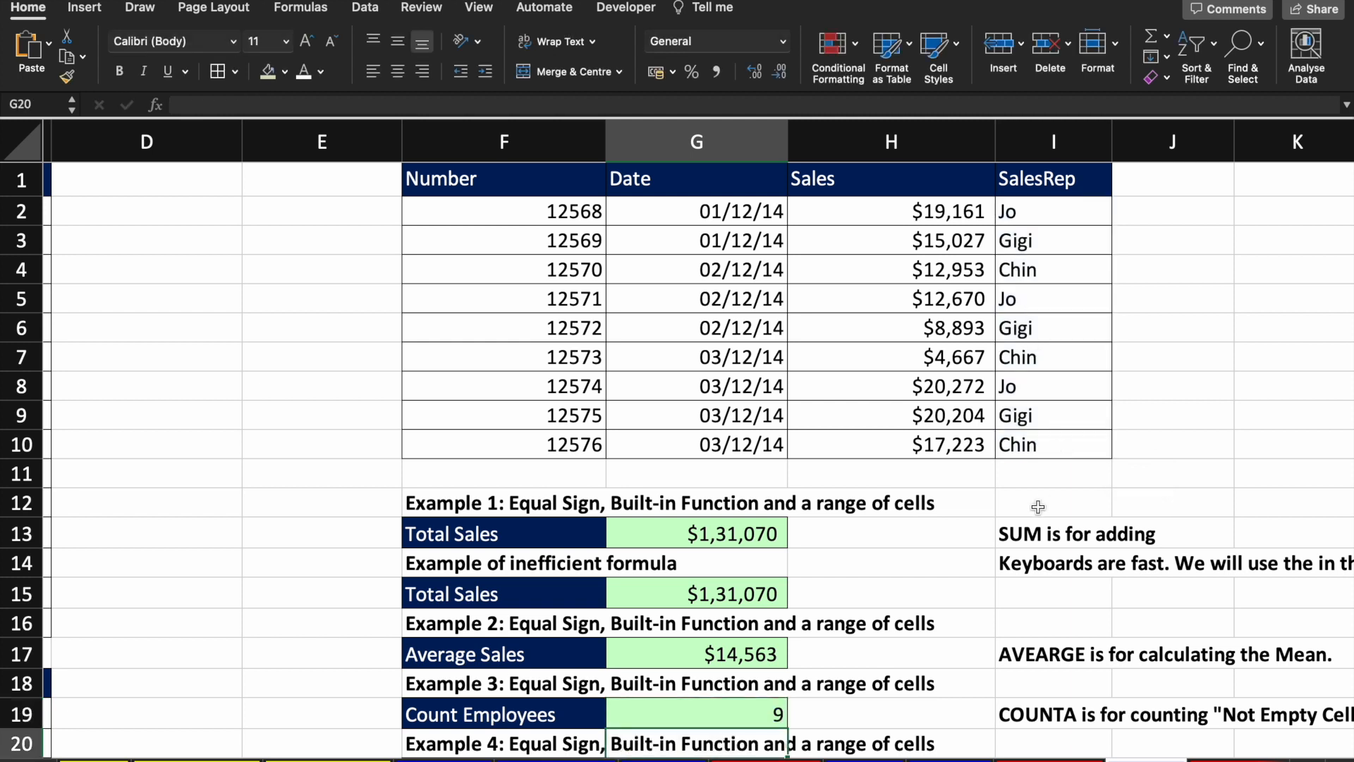
Step: Empty SalesRep cell I5 to show the count drop, then undo to restore Jo
{"action": "left_click", "coordinate": [1053, 299]}
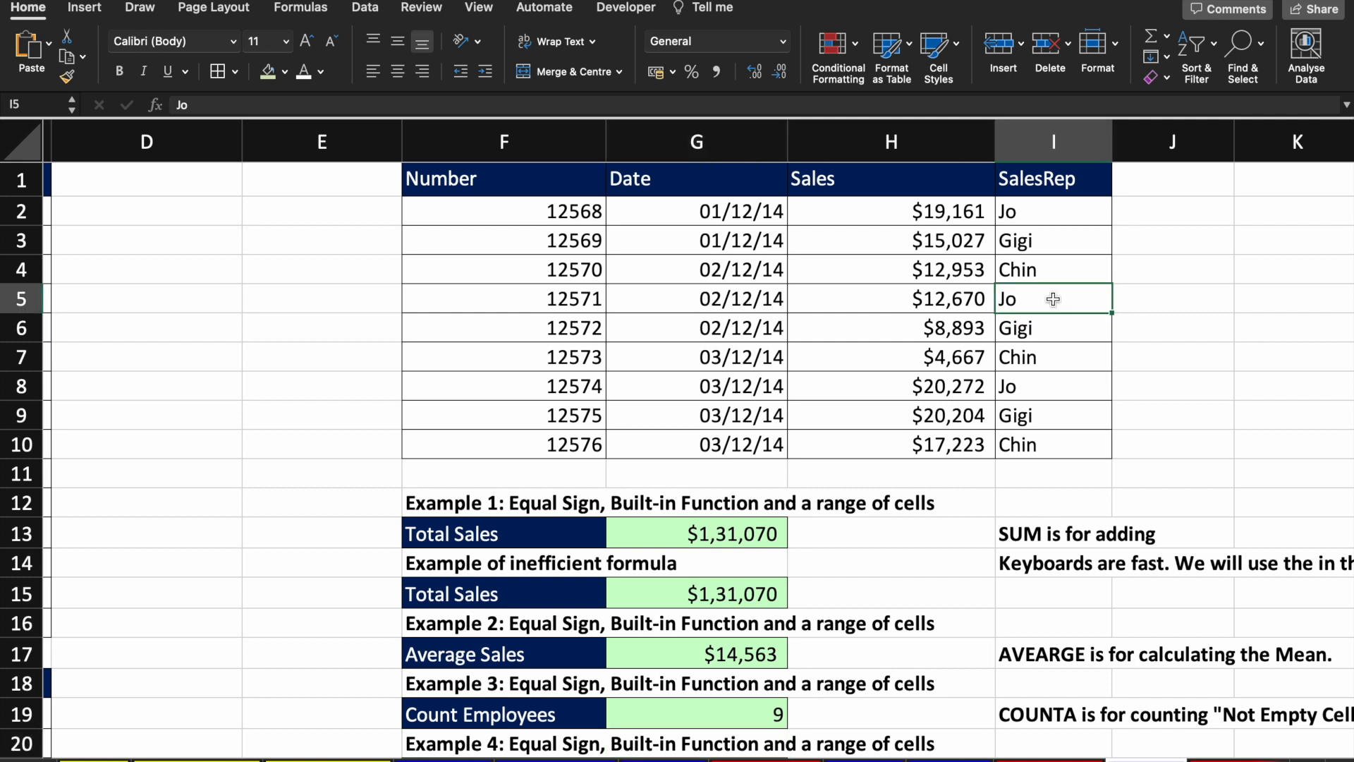
{"action": "key", "text": "Delete"}
{"action": "key", "text": "ctrl+z"}
Step: Edit Count Employees in G19 to =COUNTA(H2:H10), still returning 9
{"action": "scroll", "coordinate": [768, 723], "scroll_direction": "down", "scroll_amount": 1}
{"action": "left_click", "coordinate": [757, 668]}
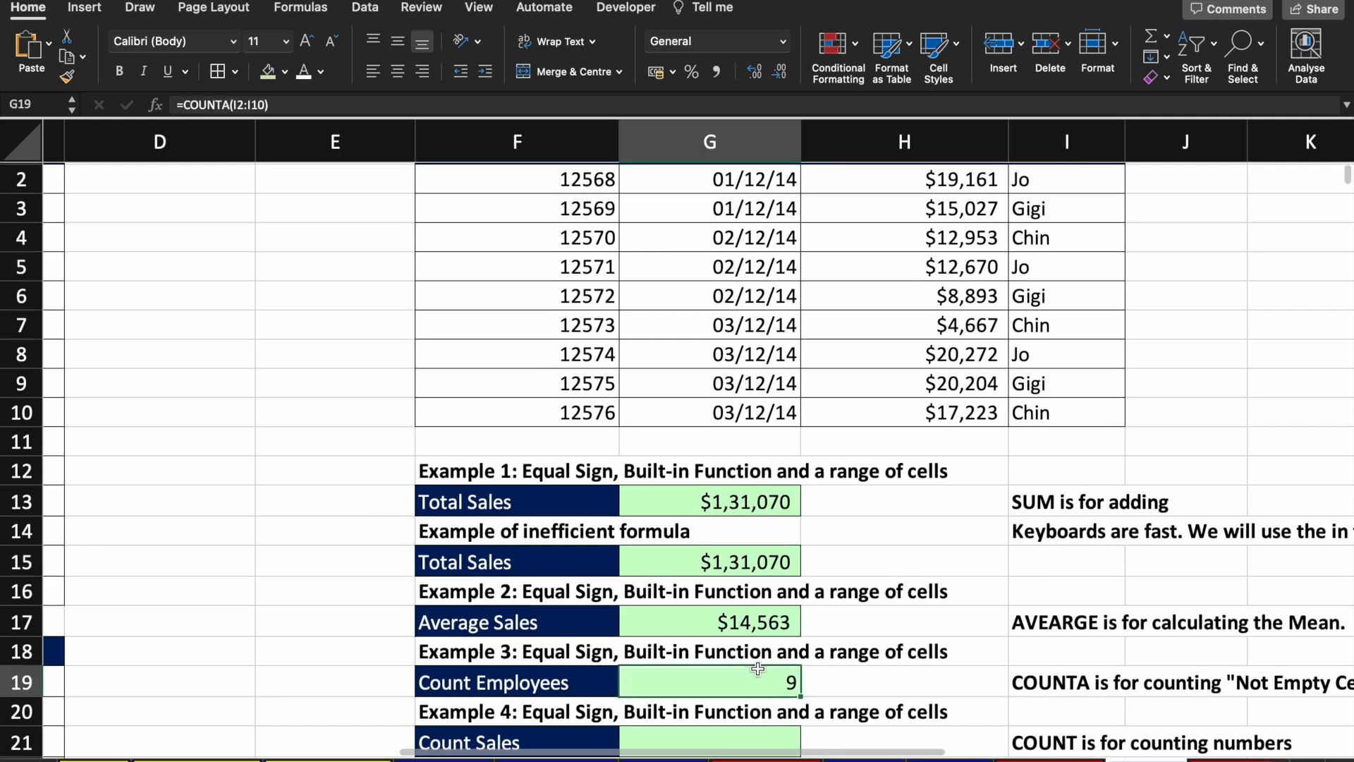
{"action": "left_click", "coordinate": [302, 107]}
{"action": "key", "text": "BackSpace"}
{"action": "key", "text": "BackSpace"}
{"action": "key", "text": "BackSpace"}
{"action": "key", "text": "BackSpace"}
{"action": "key", "text": "BackSpace"}
{"action": "key", "text": "BackSpace"}
{"action": "key", "text": "BackSpace"}
{"action": "key", "text": "BackSpace"}
{"action": "key", "text": "BackSpace"}
{"action": "key", "text": "BackSpace"}
{"action": "key", "text": "BackSpace"}
{"action": "key", "text": "BackSpace"}
{"action": "key", "text": "BackSpace"}
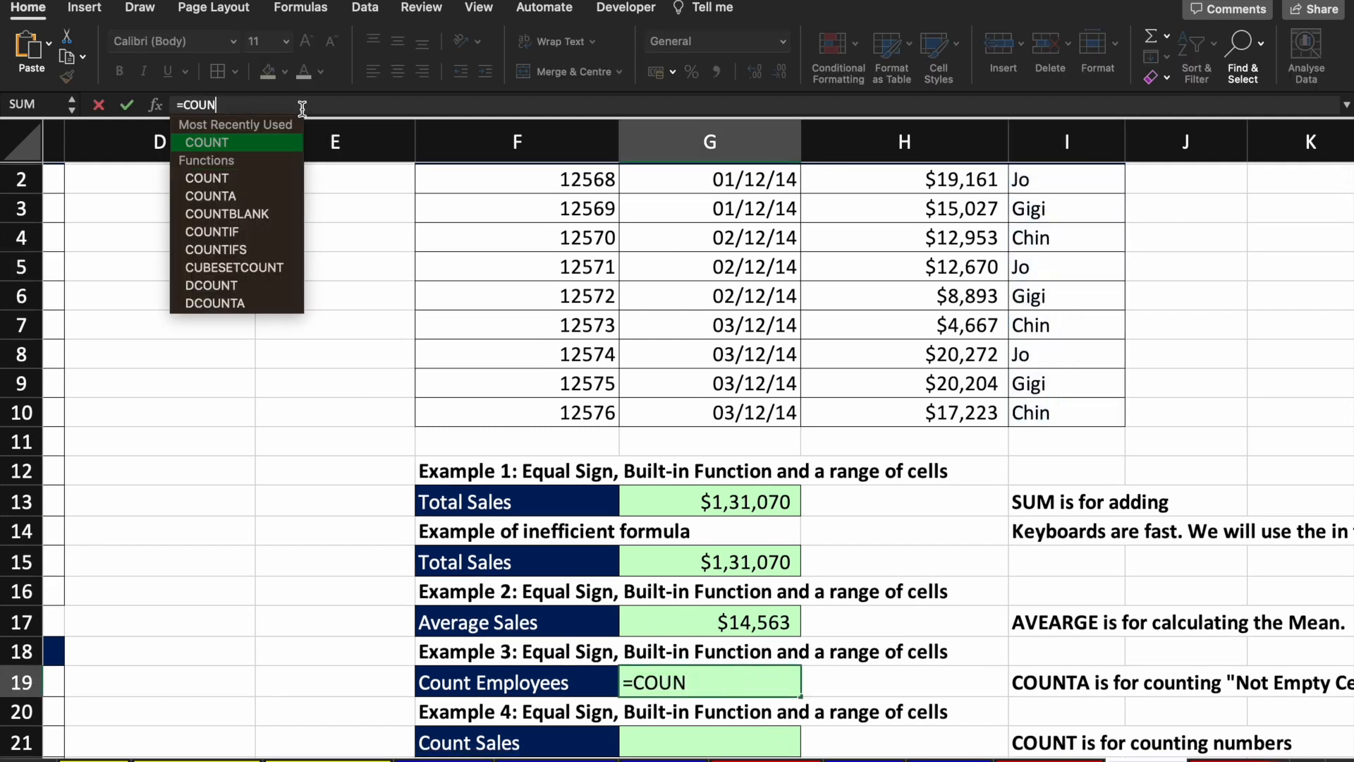
{"action": "type", "text": "oun"}
{"action": "key", "text": "Down"}
{"action": "key", "text": "Down"}
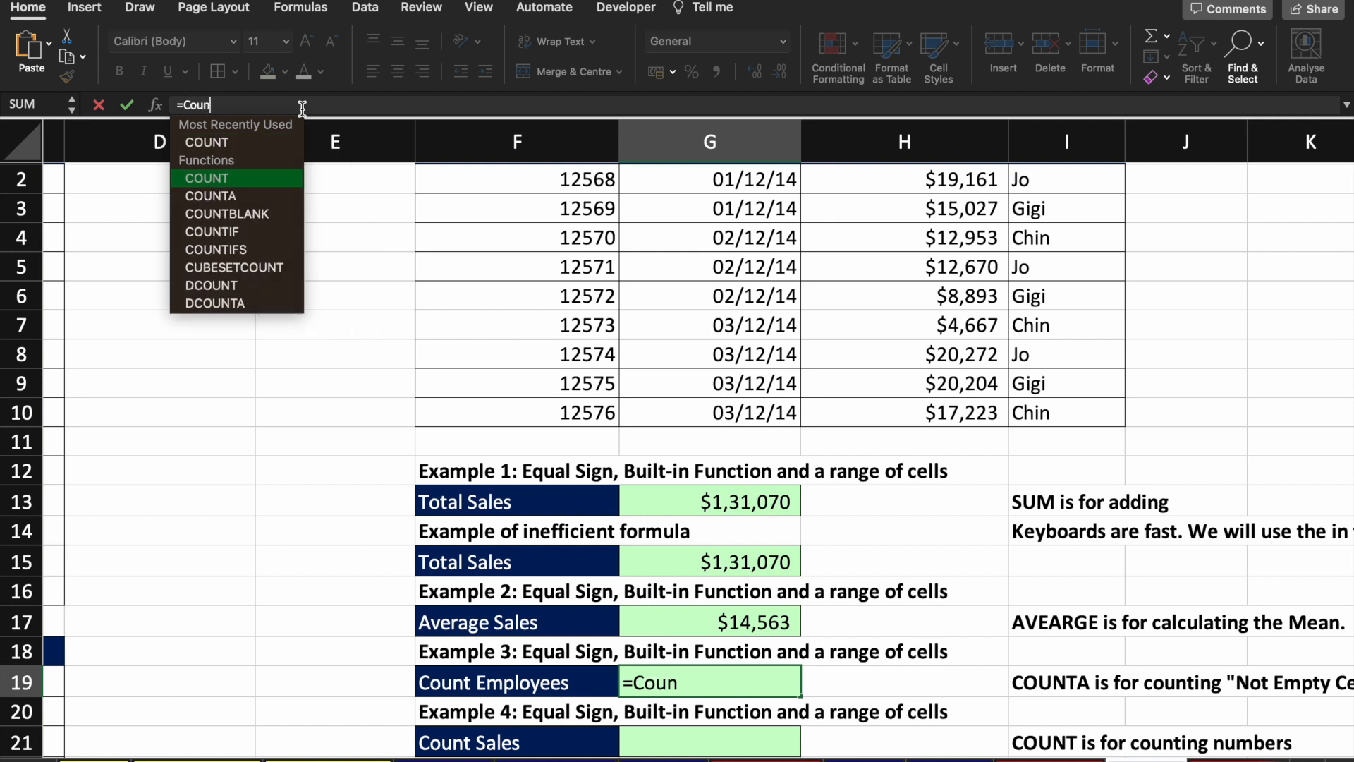
{"action": "key", "text": "Tab"}
{"action": "left_click_drag", "start_coordinate": [959, 415], "coordinate": [951, 183]}
{"action": "key", "text": "Return"}
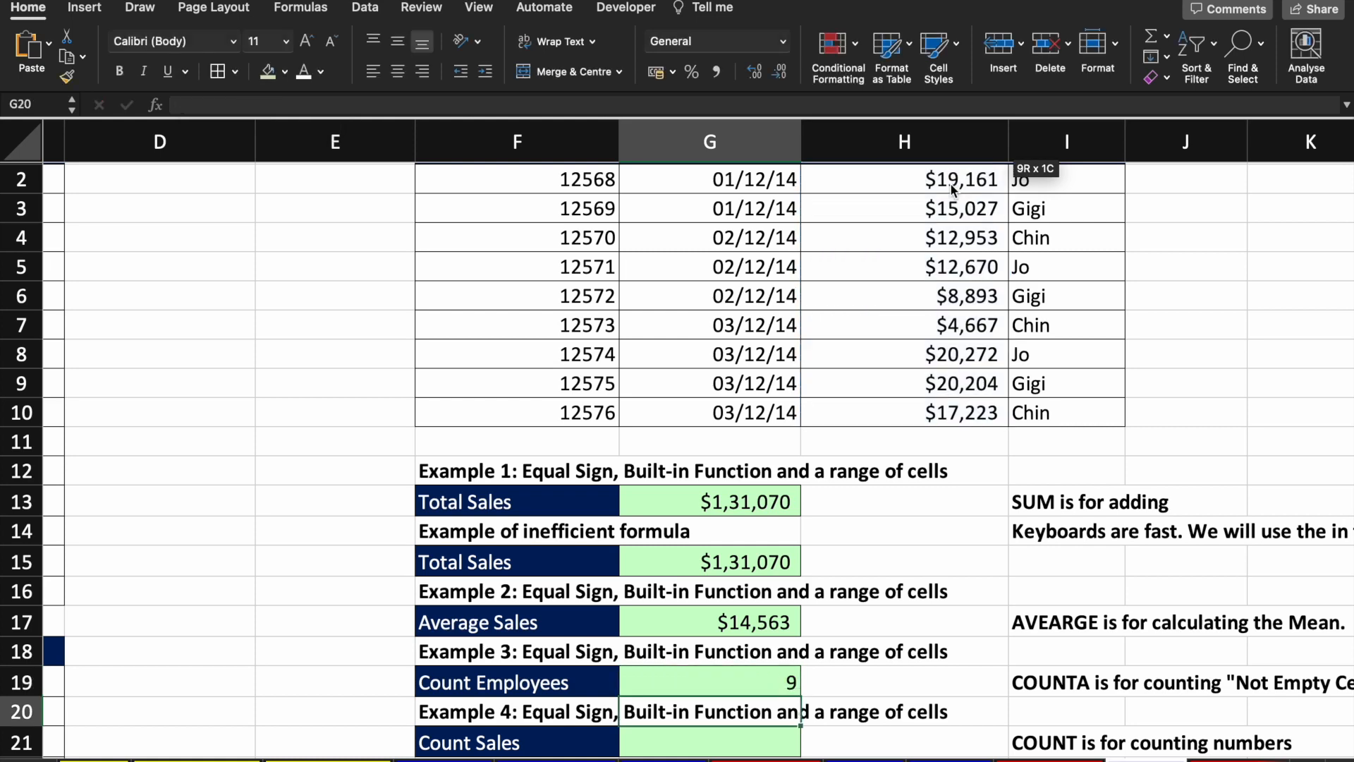
{"action": "key", "text": "Up"}
{"action": "scroll", "coordinate": [910, 610], "scroll_direction": "down", "scroll_amount": 2}
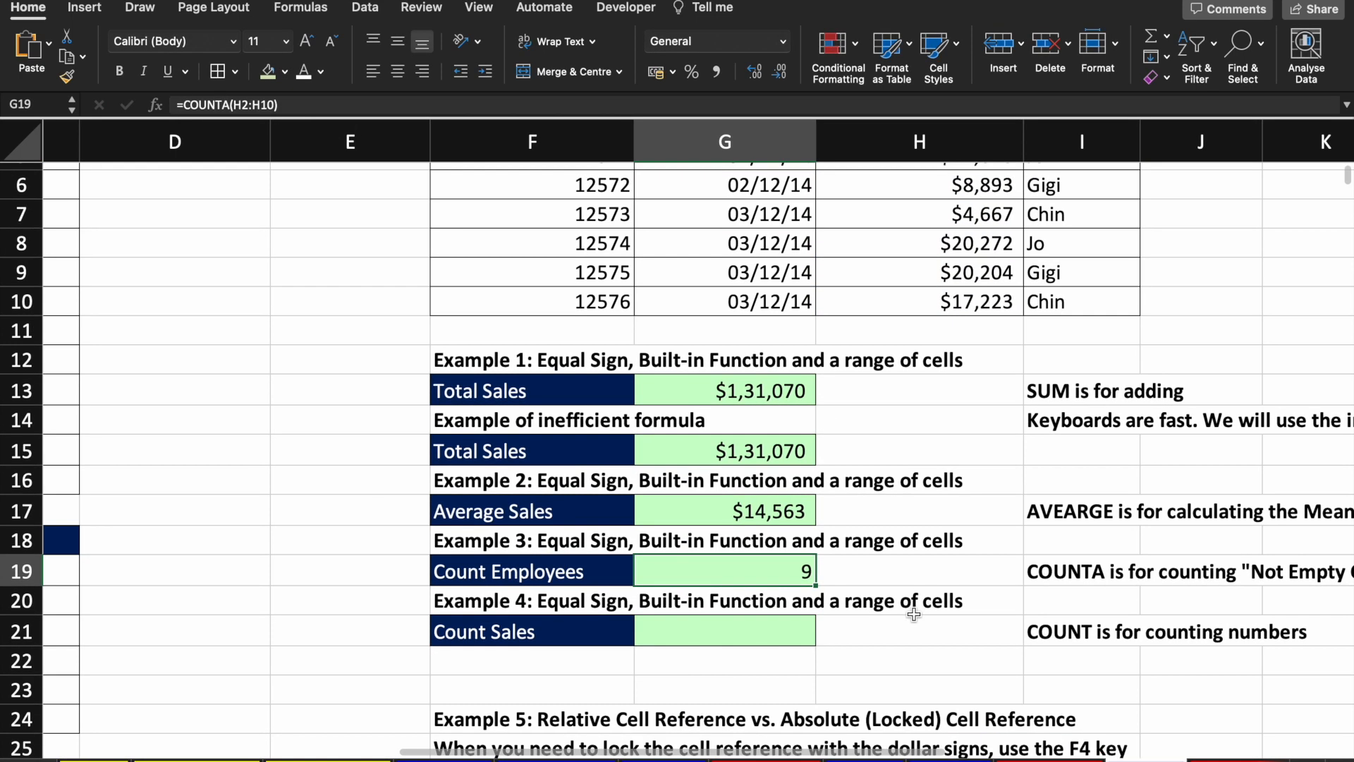
{"action": "left_click", "coordinate": [769, 635]}
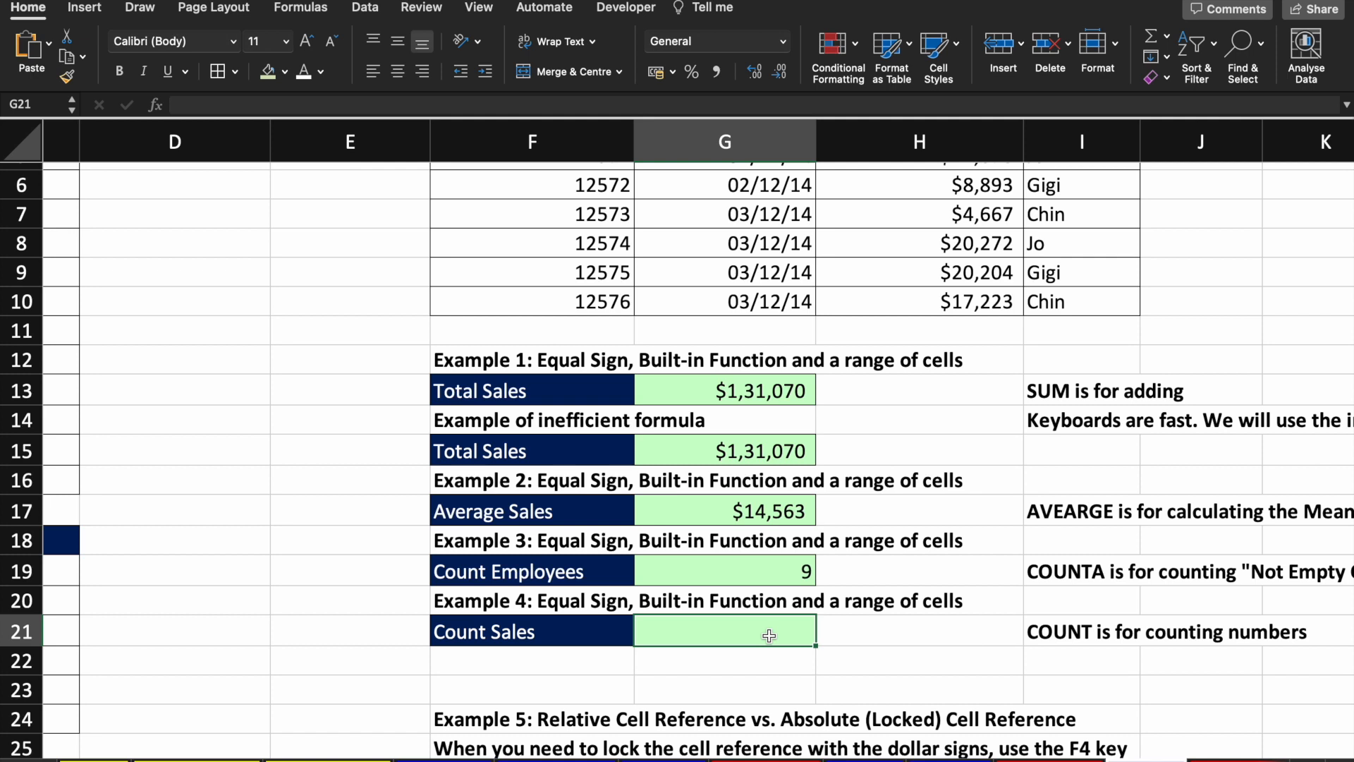
Step: Enter =COUNT(I2:I10) in Count Sales, which returns 0 for the SalesRep names
{"action": "type", "text": "=coun"}
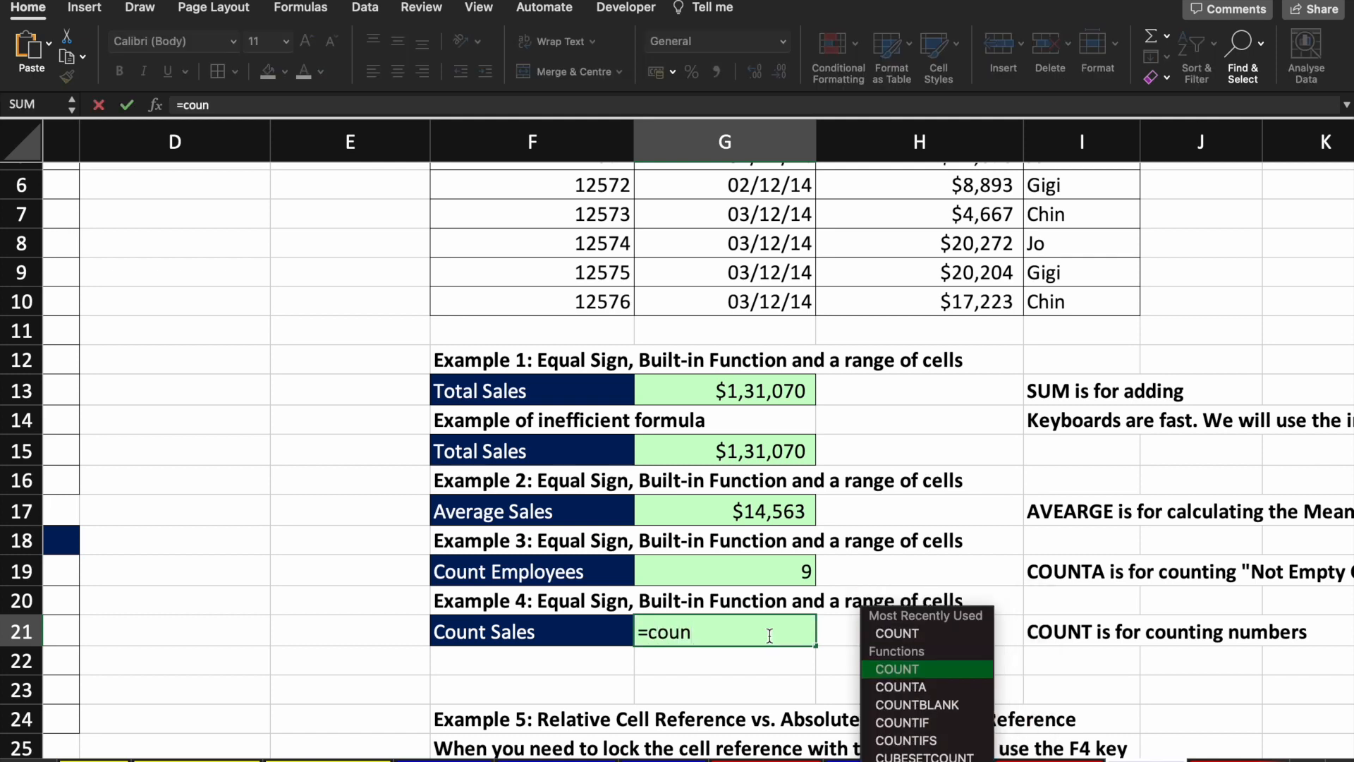
{"action": "key", "text": "Tab"}
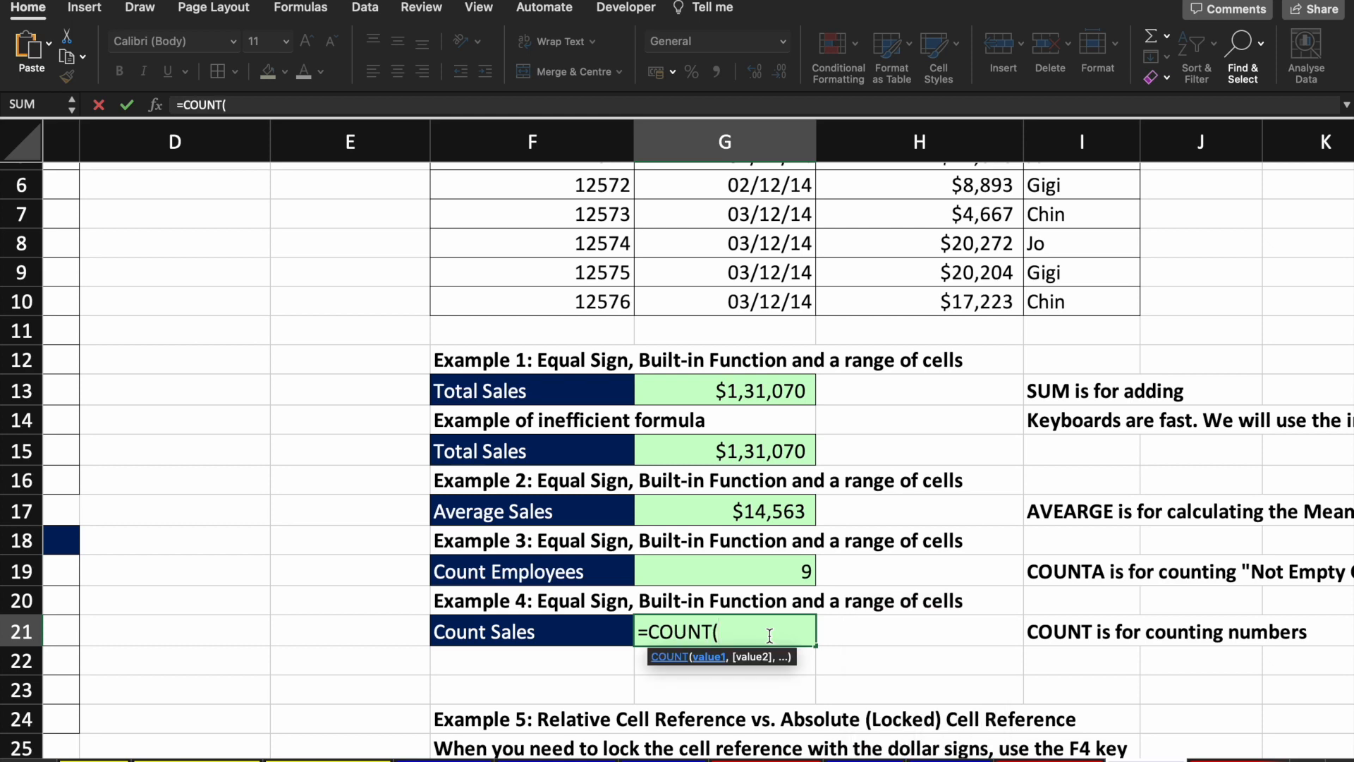
{"action": "scroll", "coordinate": [912, 600], "scroll_direction": "right", "scroll_amount": 1}
{"action": "scroll", "coordinate": [912, 601], "scroll_direction": "down", "scroll_amount": 1}
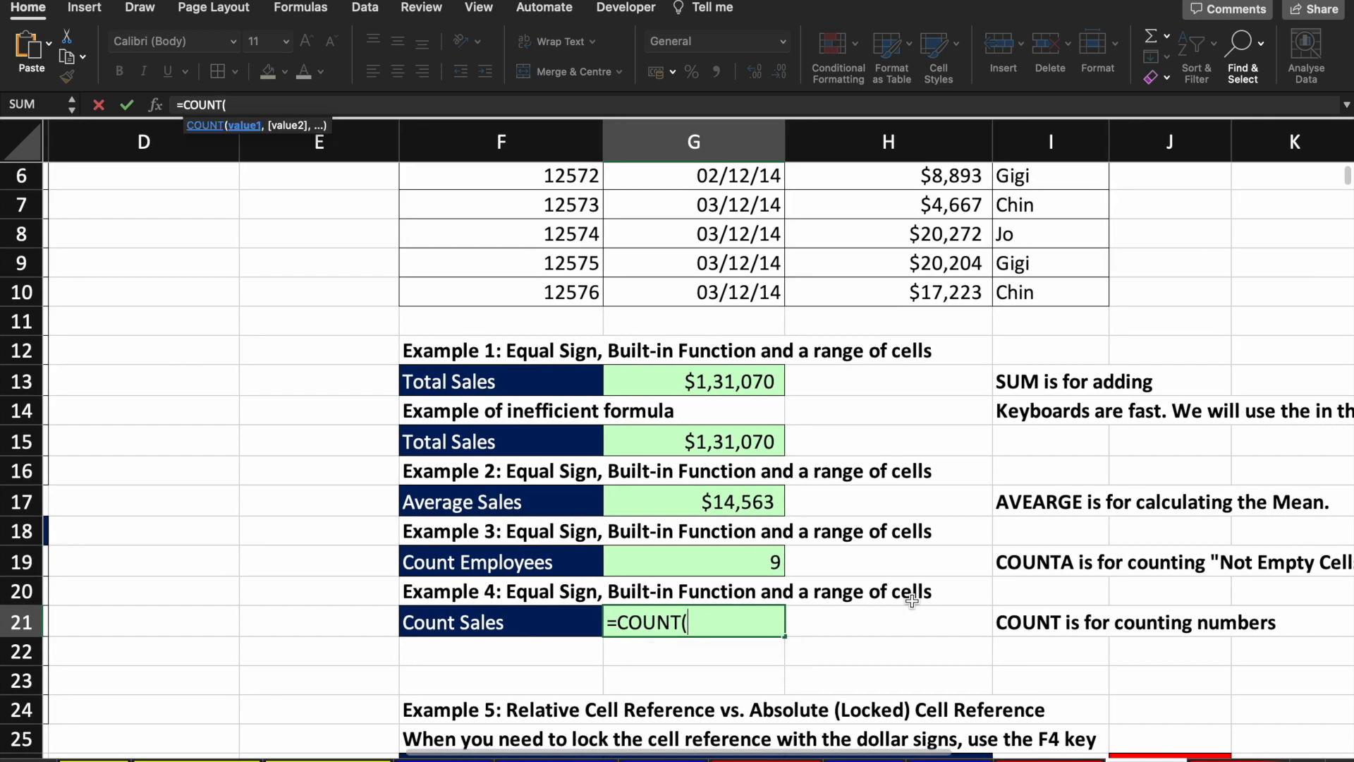
{"action": "scroll", "coordinate": [912, 600], "scroll_direction": "up", "scroll_amount": 3}
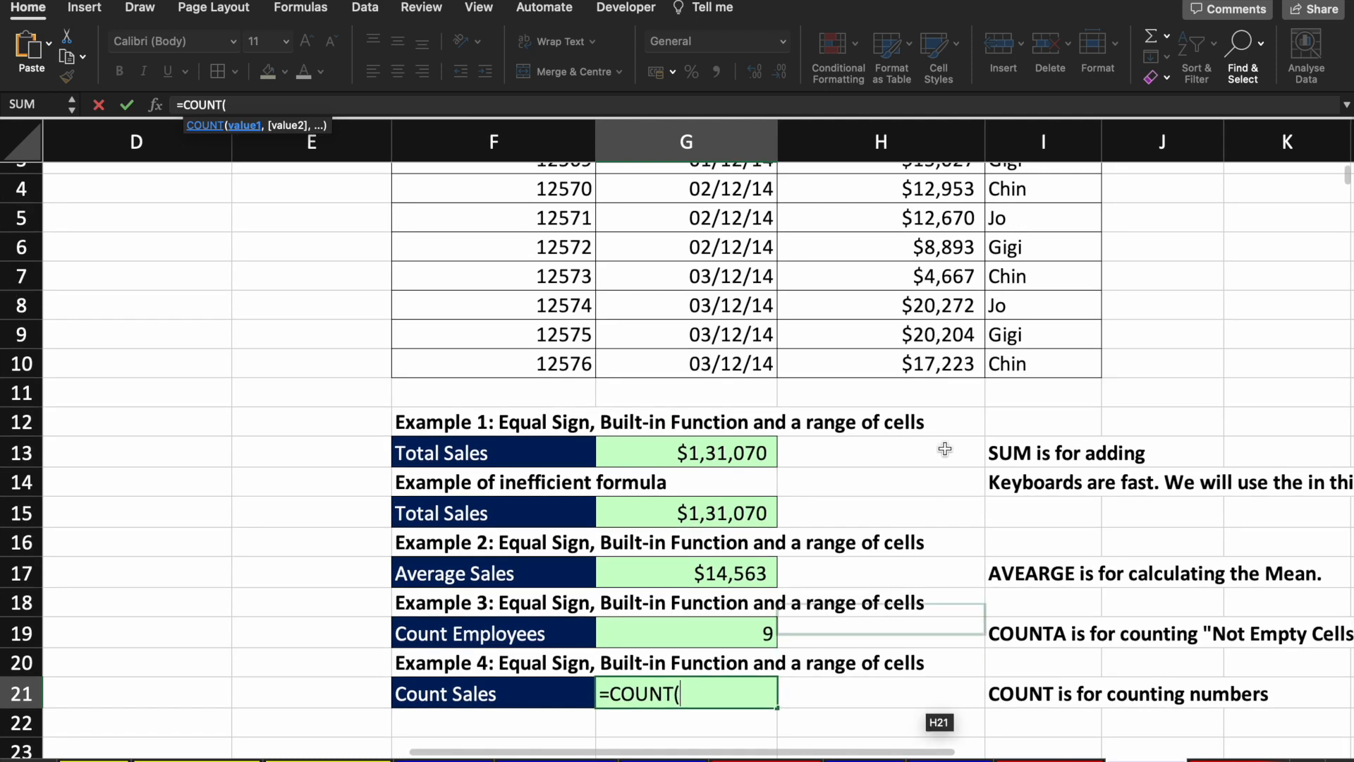
{"action": "left_click_drag", "start_coordinate": [1001, 363], "coordinate": [1012, 244]}
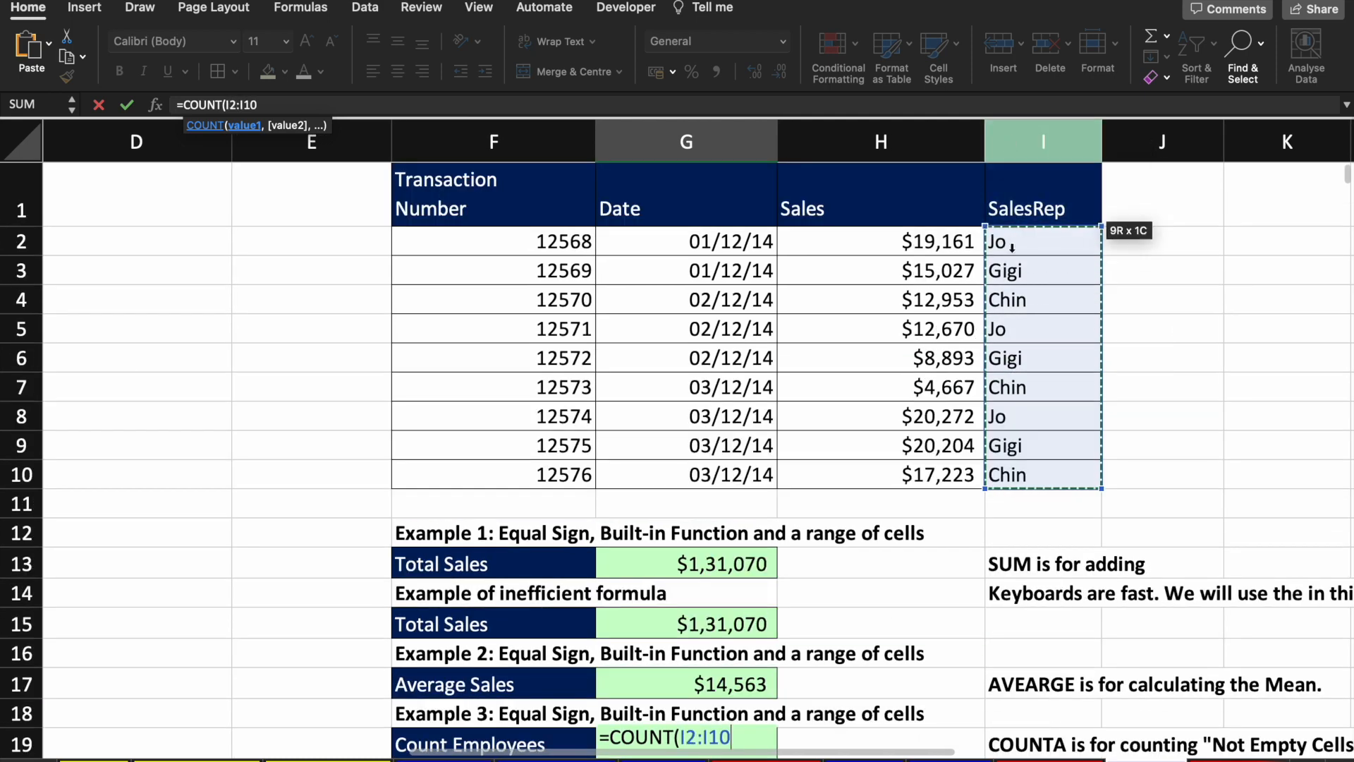
{"action": "key", "text": "Return"}
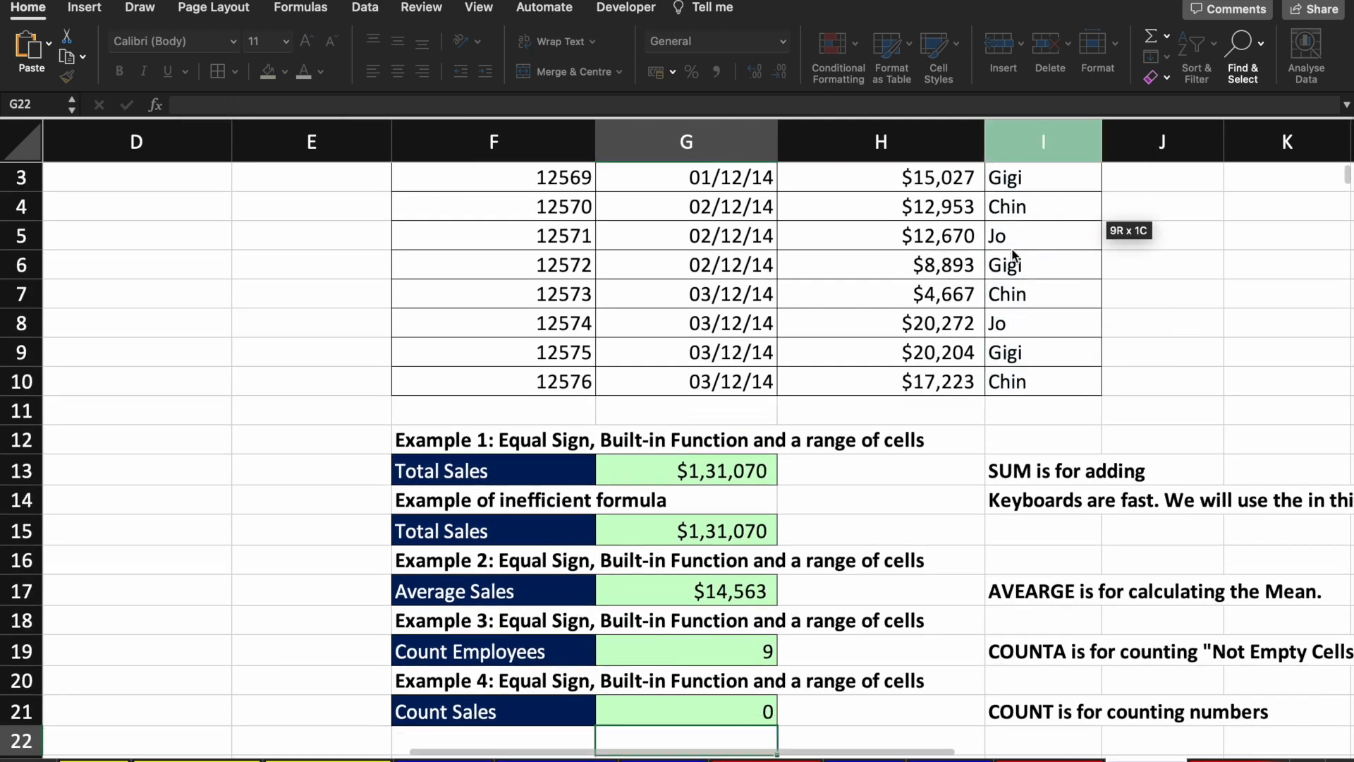
{"action": "key", "text": "Up"}
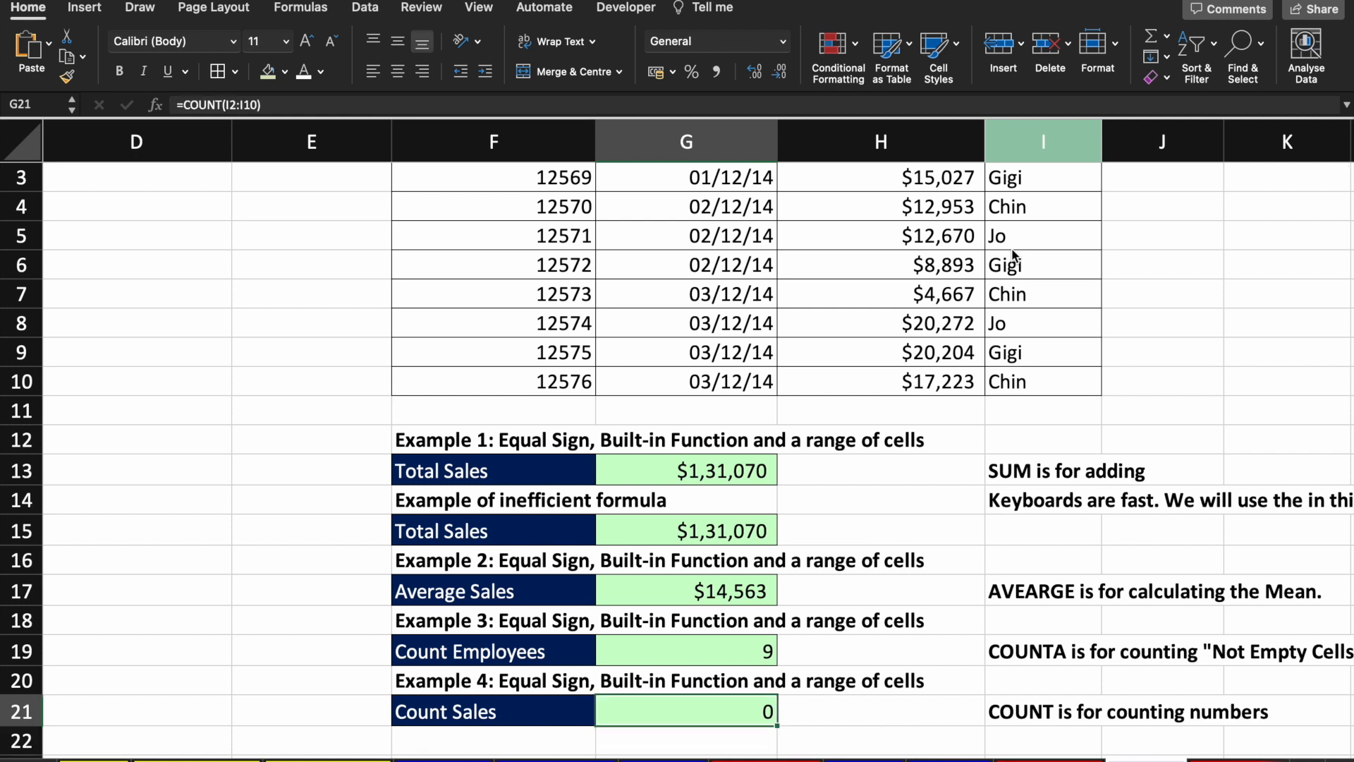
Step: Re-enter Count Sales as =COUNT(H2:H10), returning 9
{"action": "type", "text": "=count("}
{"action": "key", "text": "Up"}
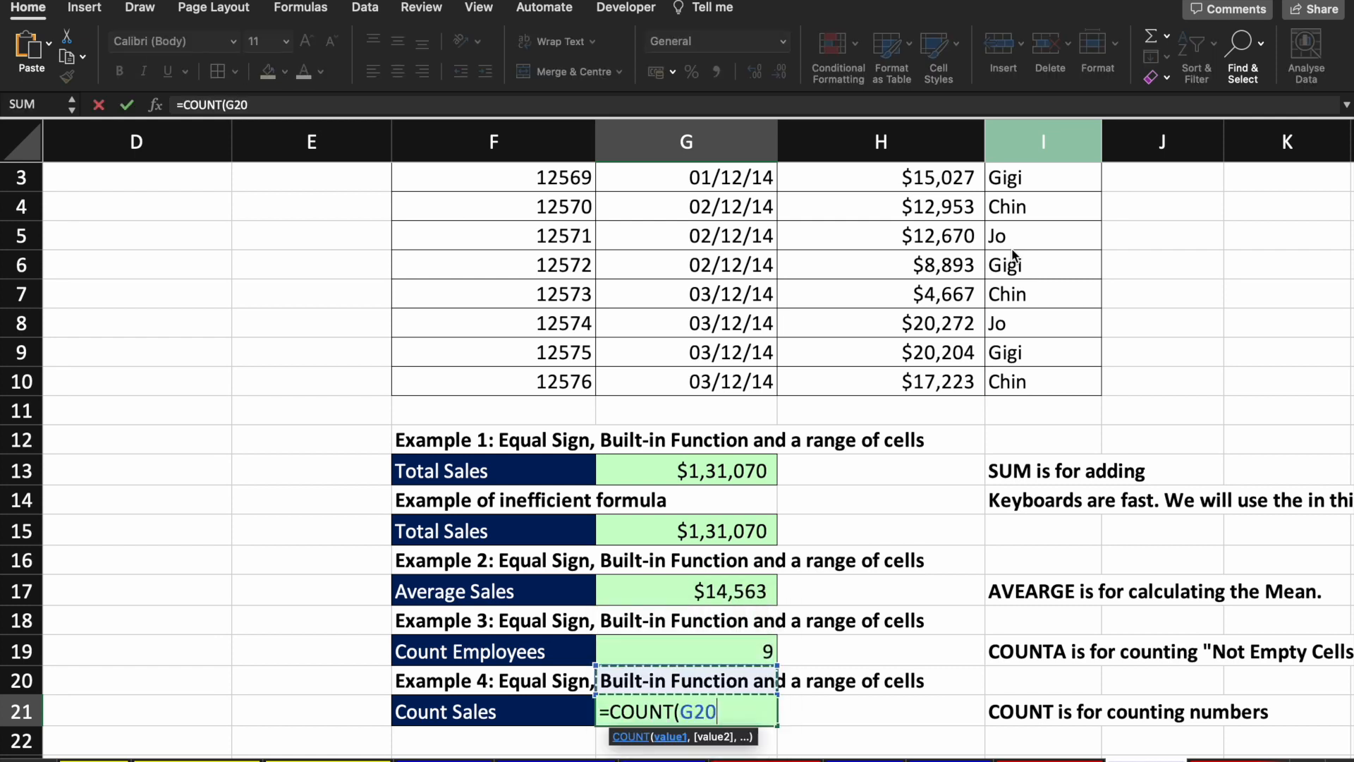
{"action": "left_click", "coordinate": [919, 393]}
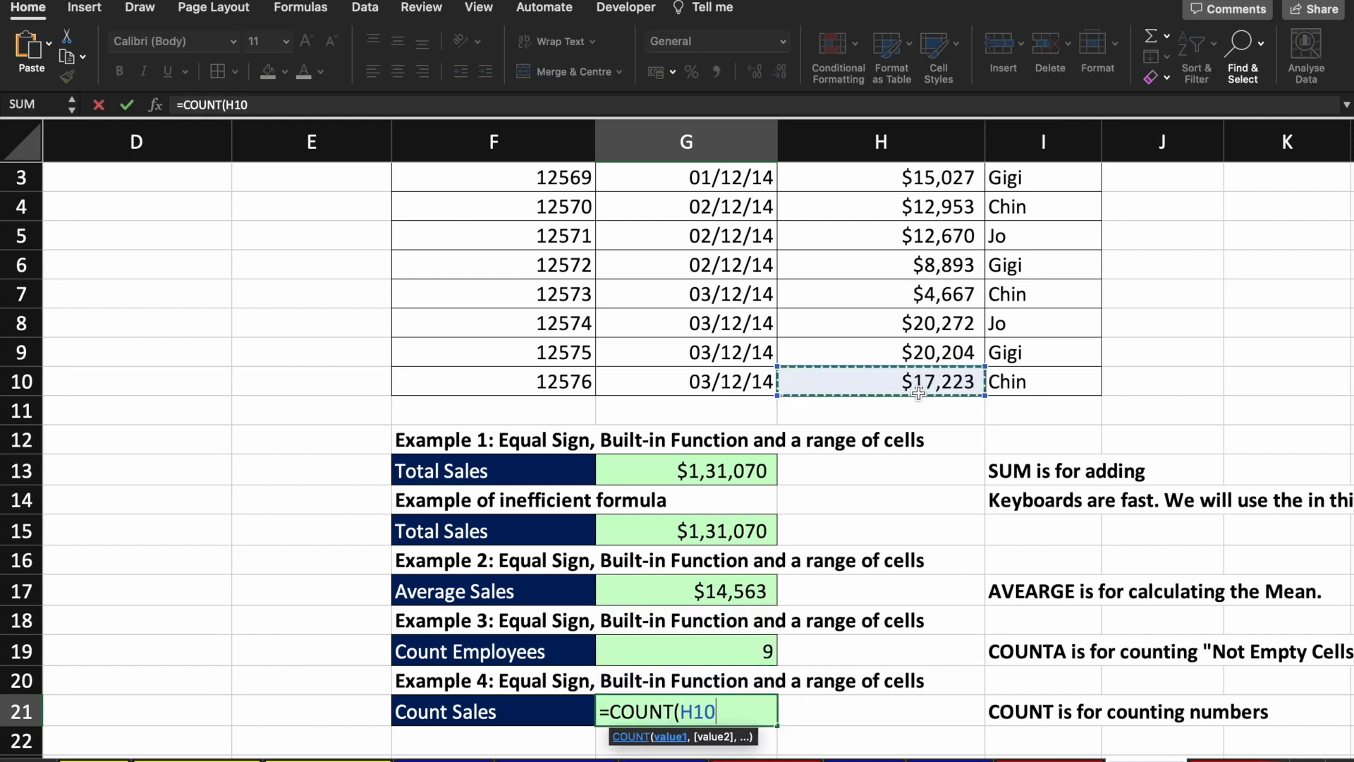
{"action": "key", "text": "super+shift+Up"}
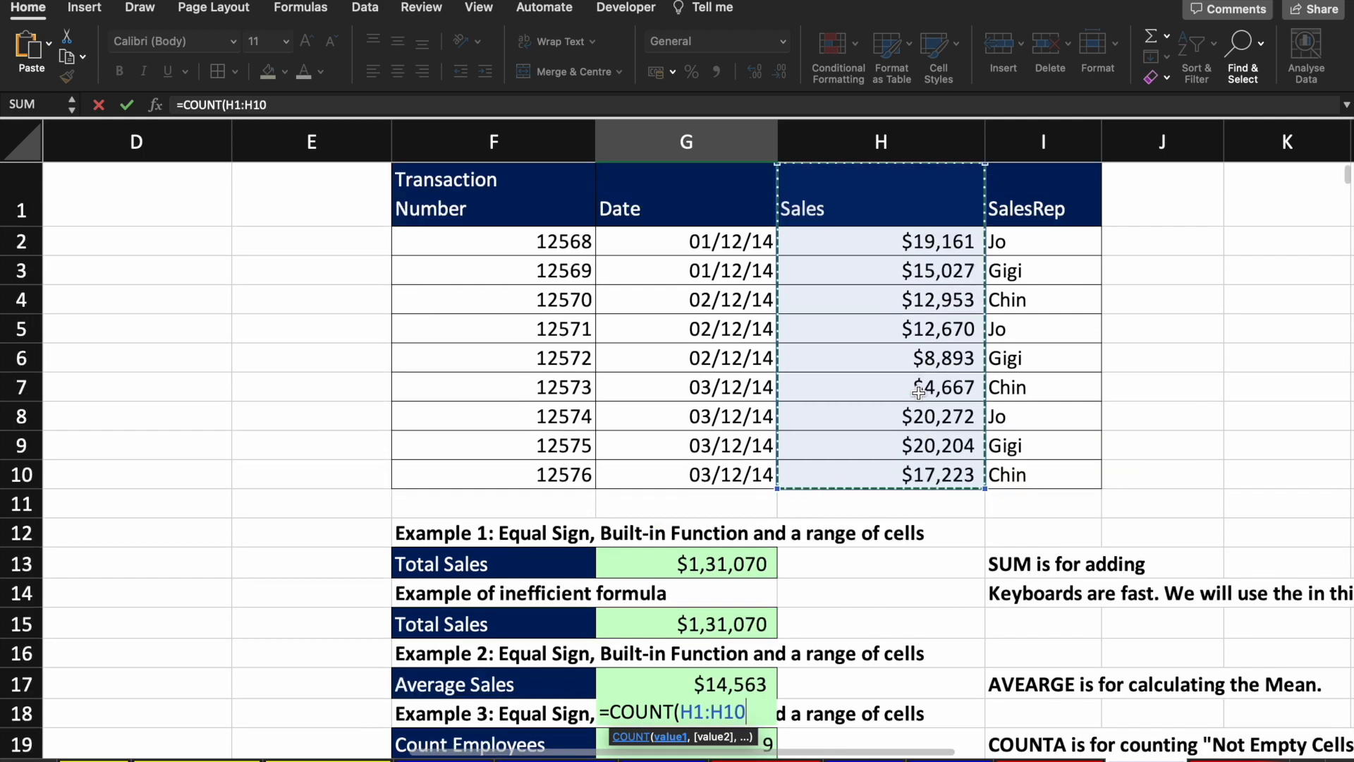
{"action": "key", "text": "shift+Down"}
{"action": "key", "text": "Return"}
{"action": "key", "text": "Up"}
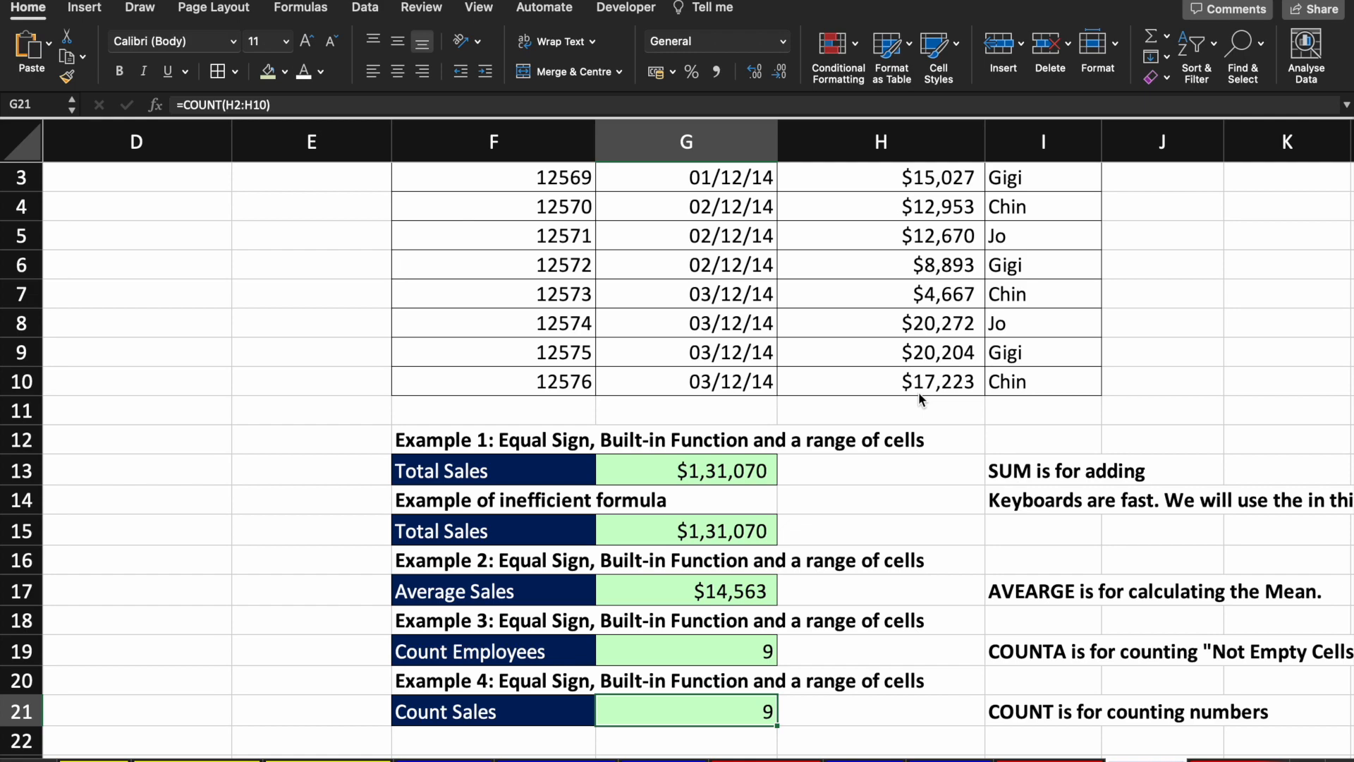
{"action": "scroll", "coordinate": [918, 392], "scroll_direction": "down", "scroll_amount": 6}
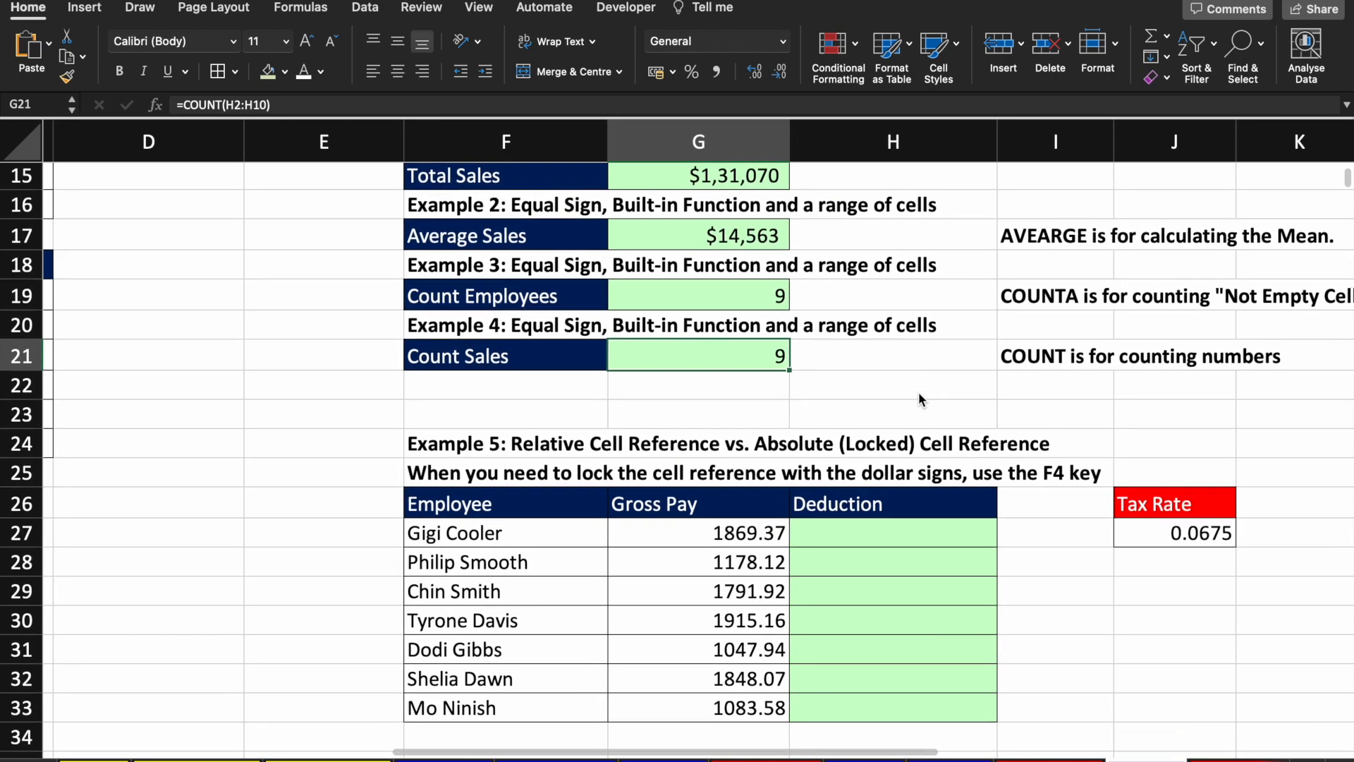
{"action": "scroll", "coordinate": [918, 399], "scroll_direction": "up", "scroll_amount": 4}
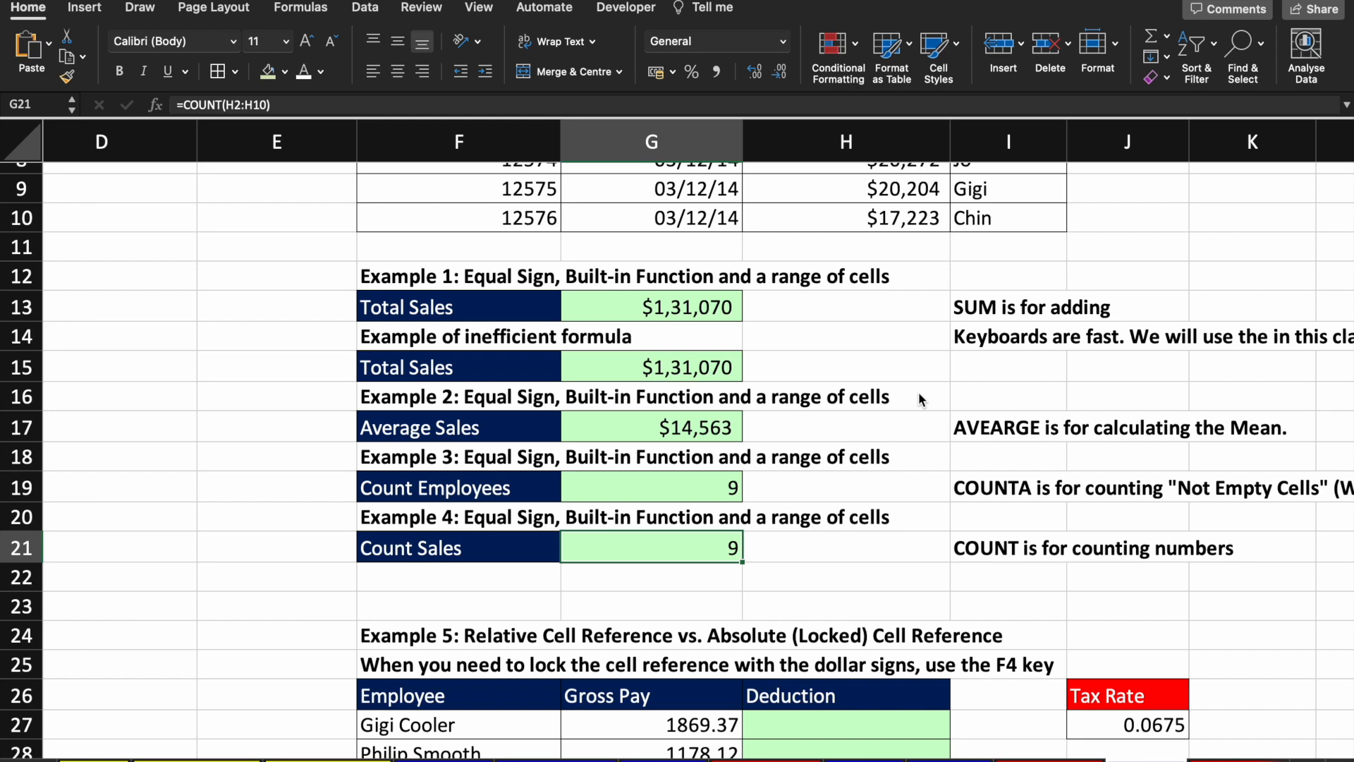
{"action": "scroll", "coordinate": [918, 397], "scroll_direction": "down", "scroll_amount": 9}
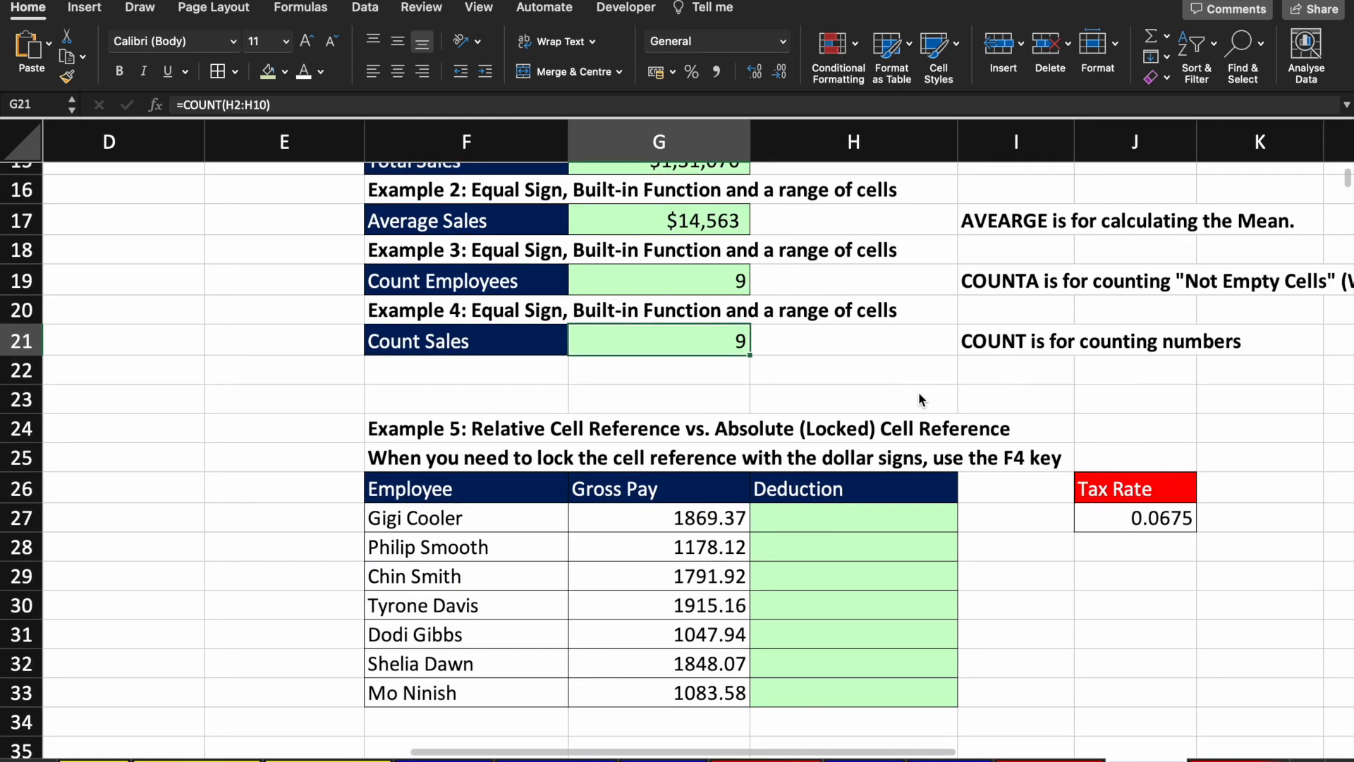
{"action": "scroll", "coordinate": [918, 397], "scroll_direction": "right", "scroll_amount": 2}
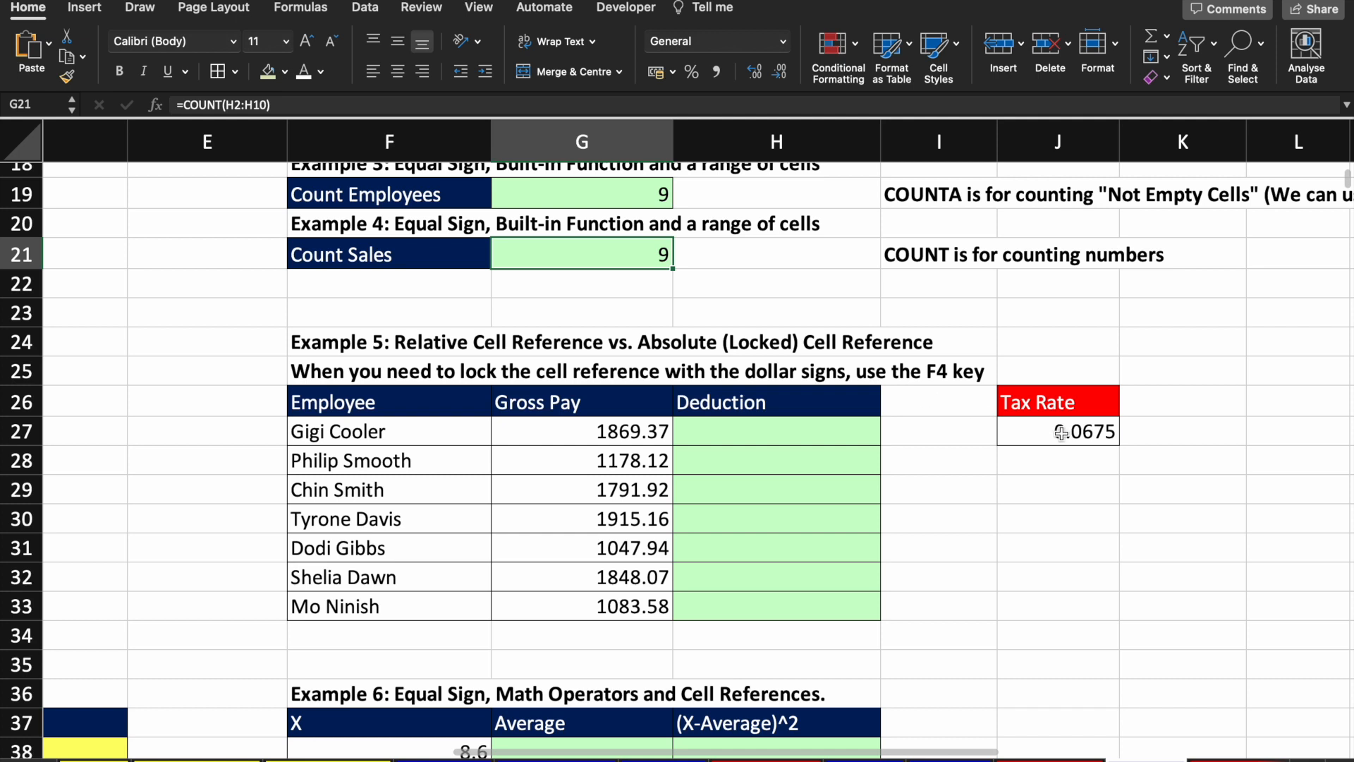
{"action": "left_click", "coordinate": [1061, 432]}
{"action": "type", "text": "20"}
{"action": "key", "text": "Return"}
{"action": "left_click", "coordinate": [1061, 434]}
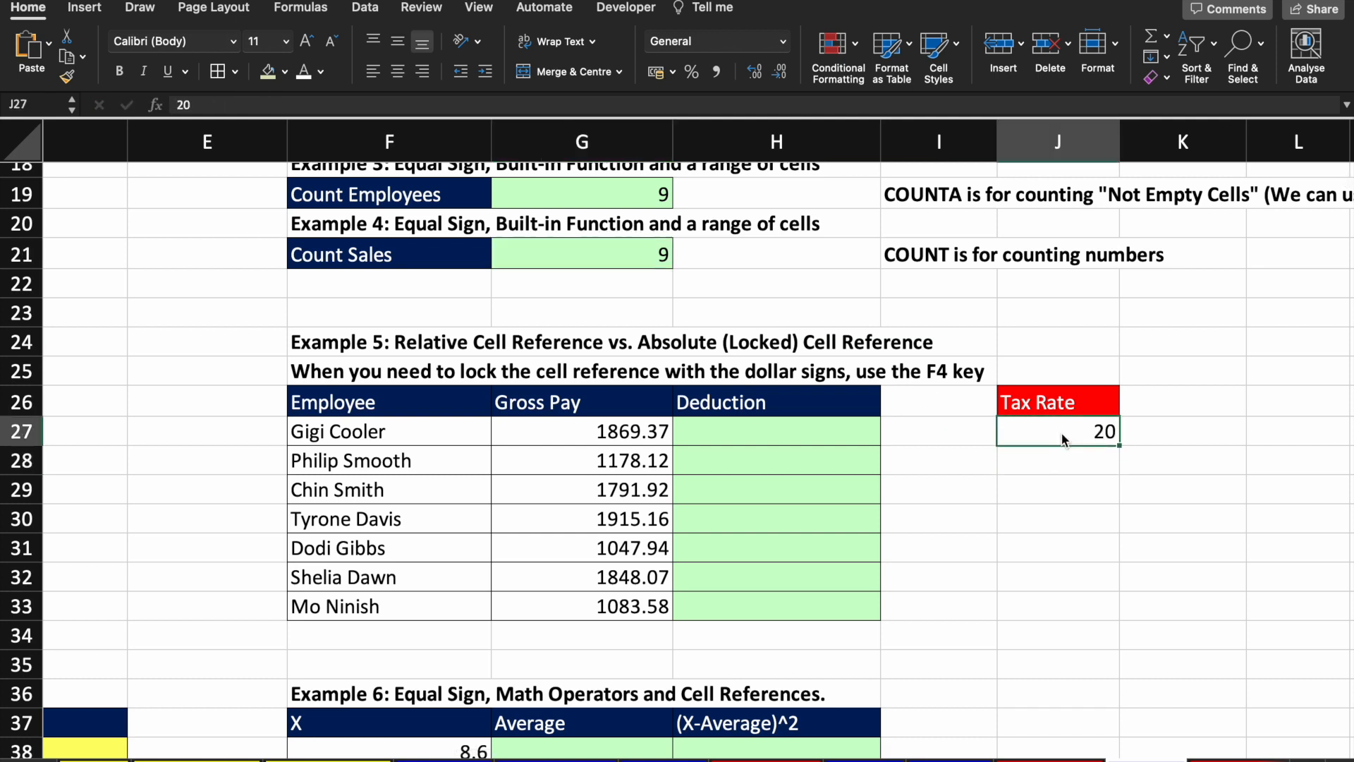
{"action": "key", "text": "BackSpace"}
{"action": "type", "text": "20%"}
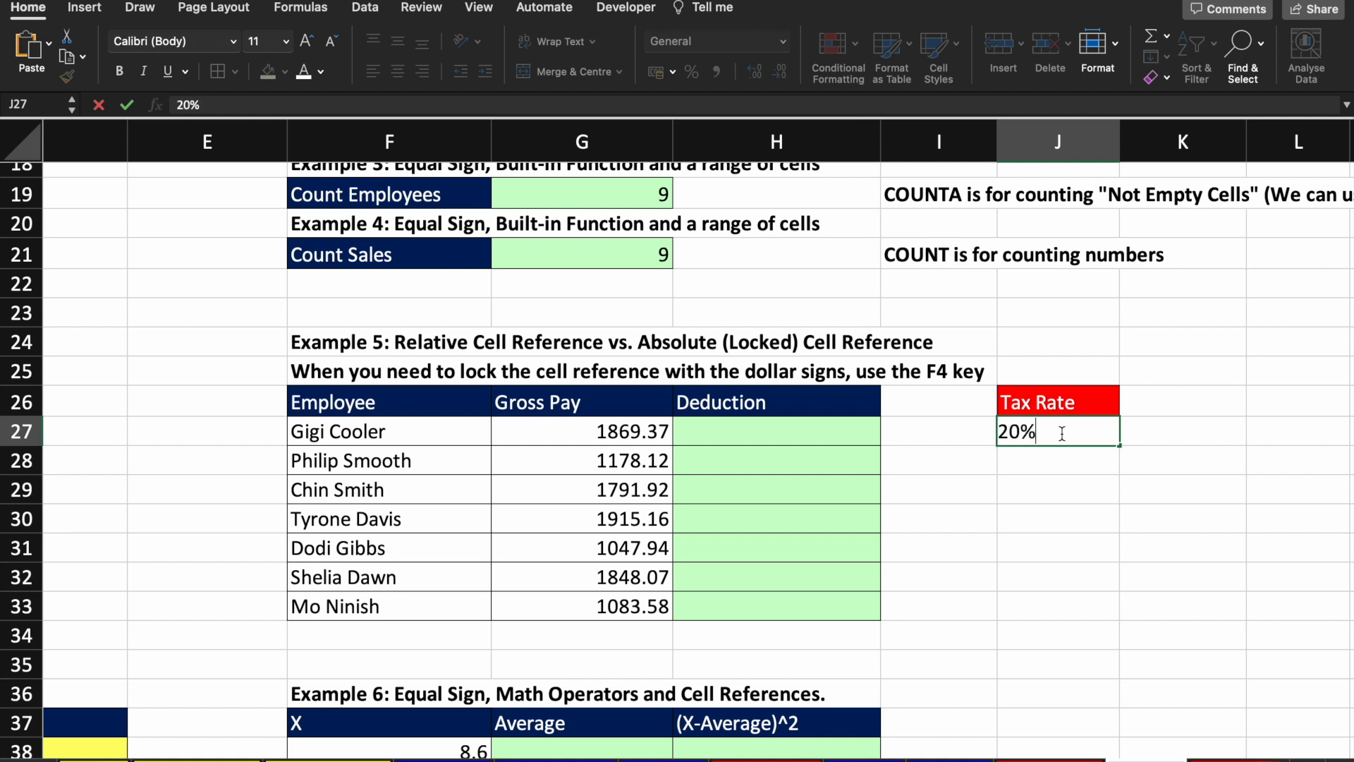
{"action": "key", "text": "Return"}
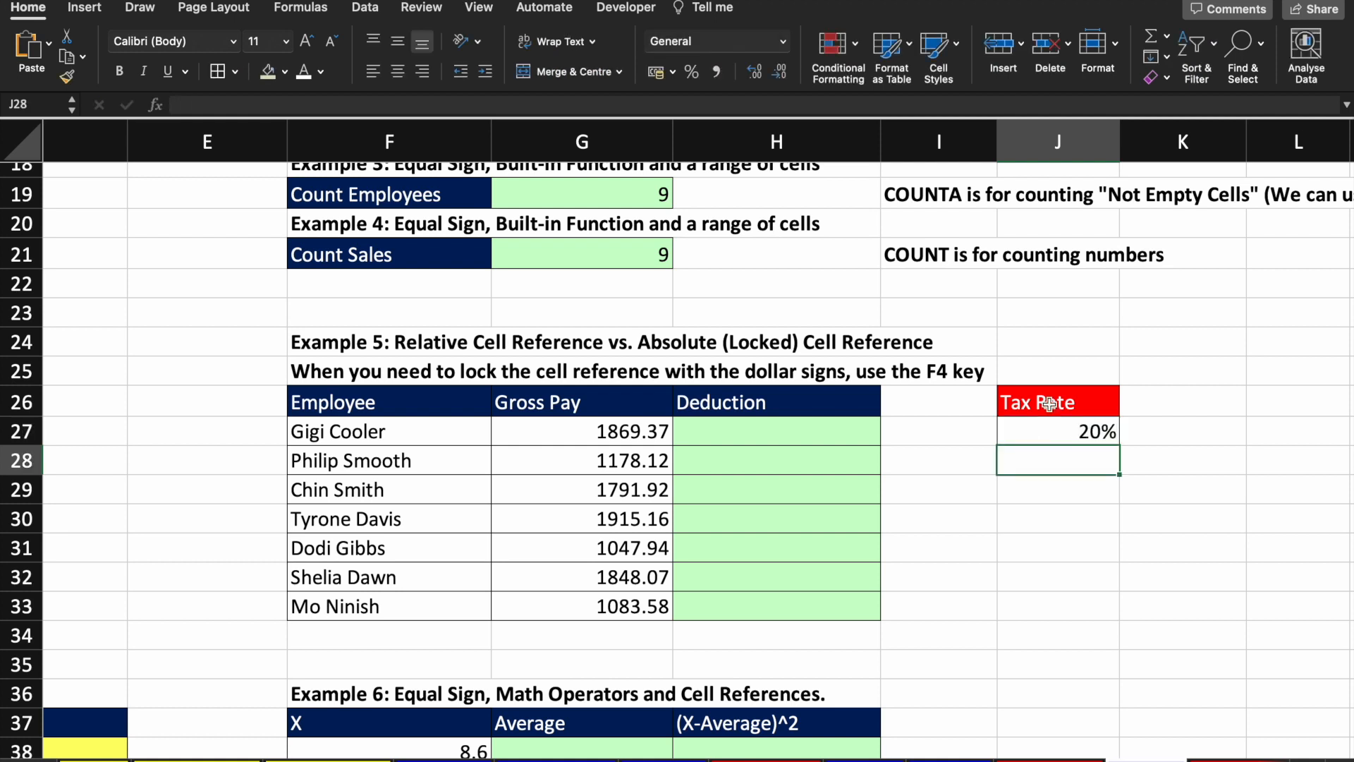
{"action": "left_click", "coordinate": [608, 429]}
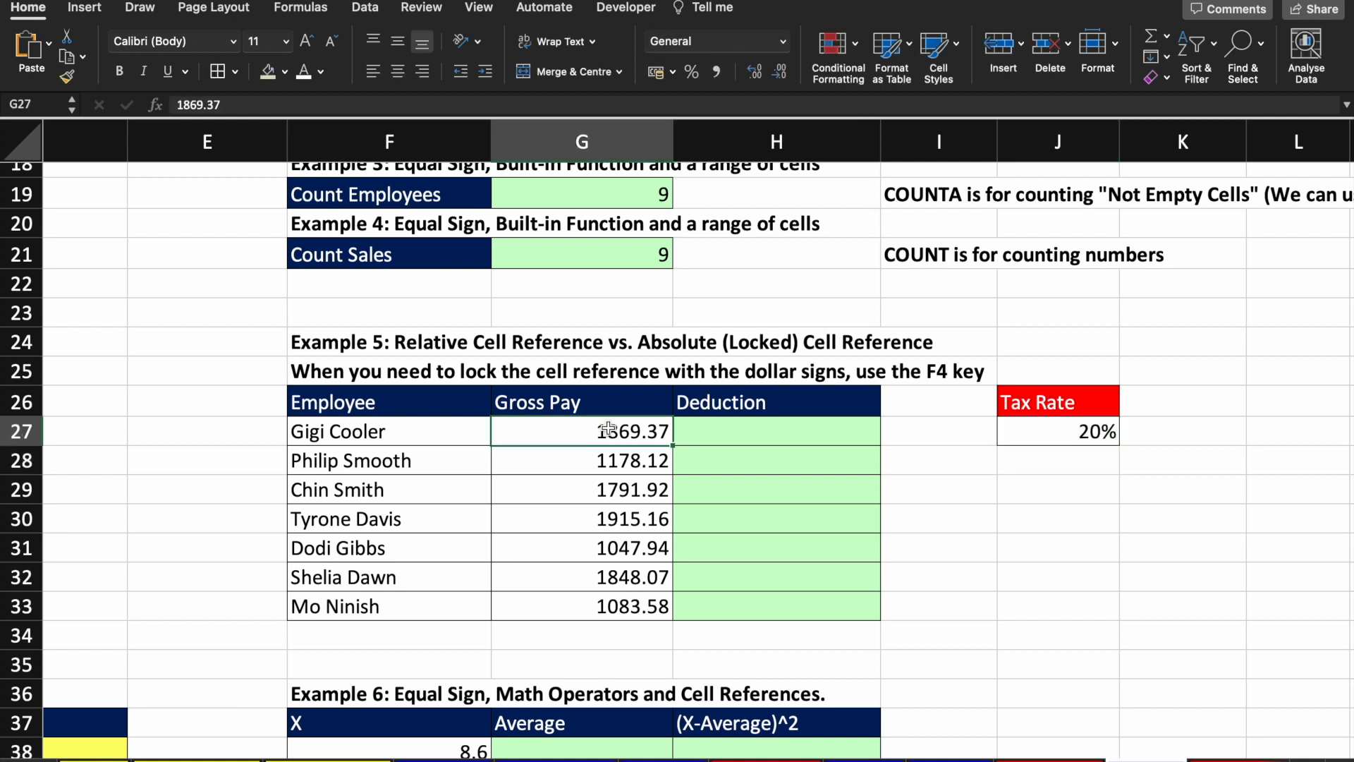
{"action": "left_click", "coordinate": [424, 441]}
{"action": "key", "text": "Down"}
{"action": "key", "text": "Down"}
{"action": "key", "text": "Down"}
{"action": "key", "text": "Up"}
{"action": "key", "text": "Up"}
{"action": "key", "text": "Up"}
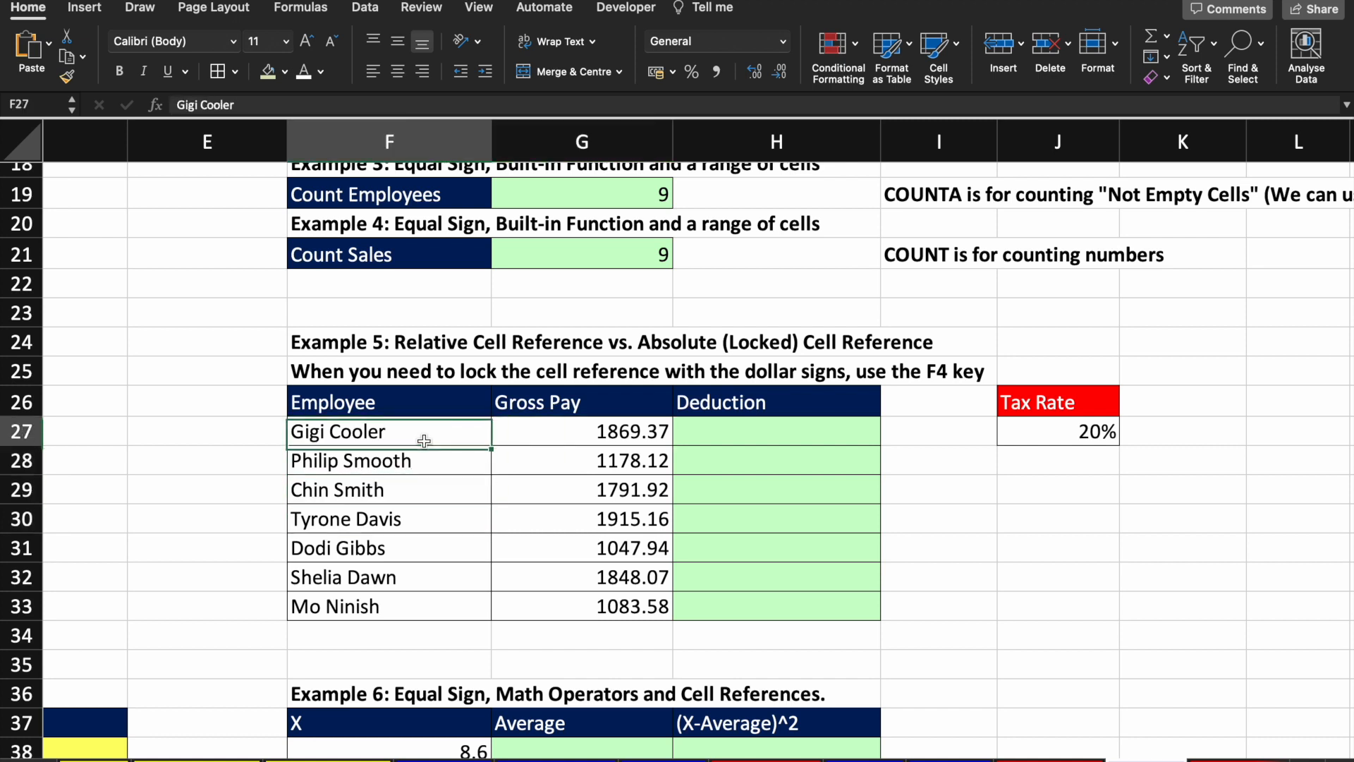
{"action": "key", "text": "Right"}
{"action": "key", "text": "Right"}
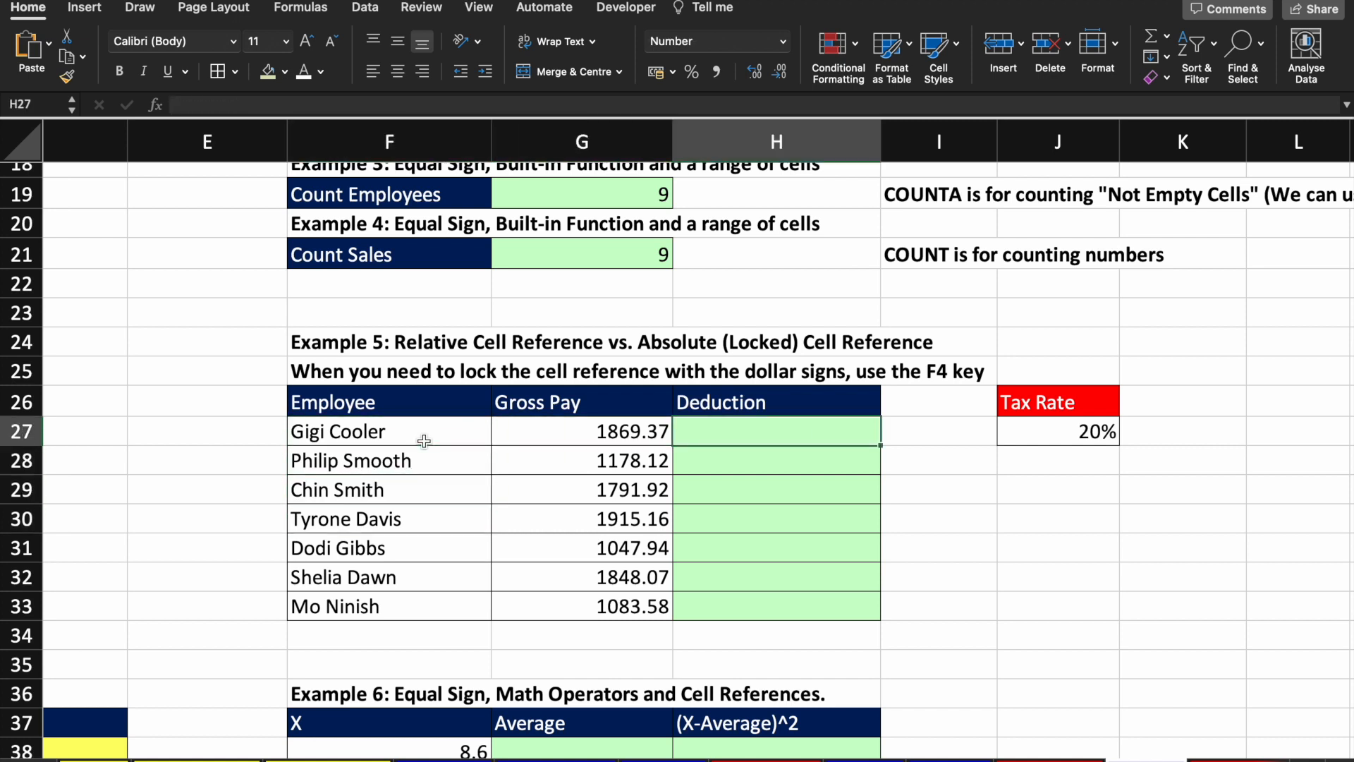
{"action": "key", "text": "Up"}
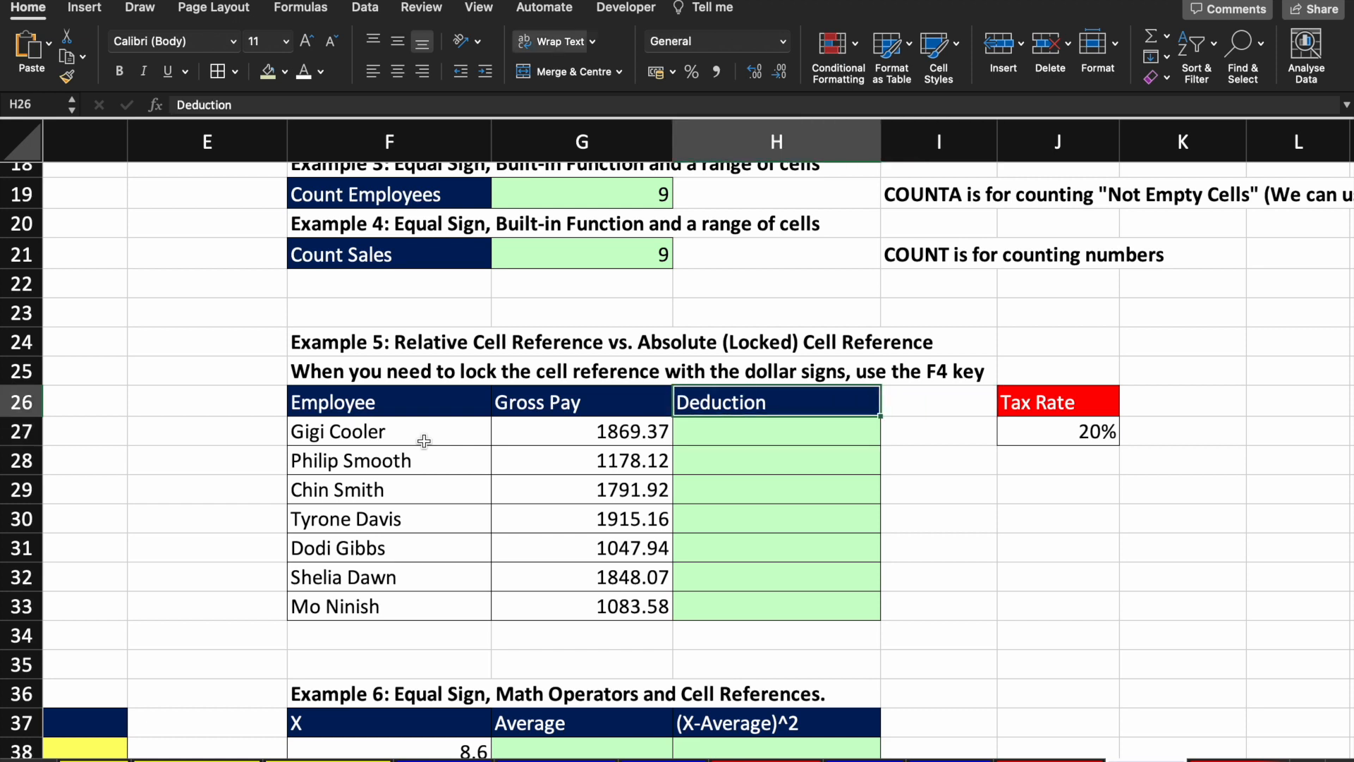
{"action": "key", "text": "Down"}
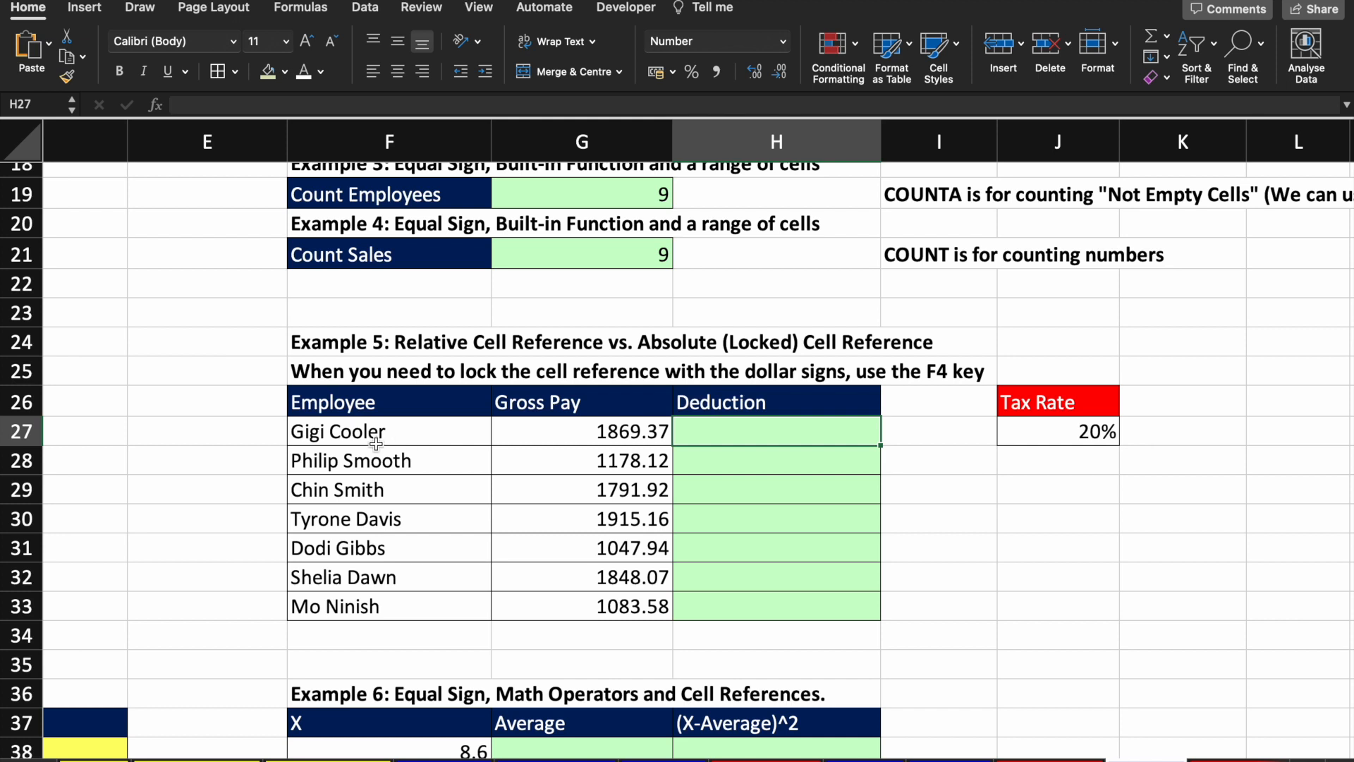
{"action": "left_click", "coordinate": [616, 432]}
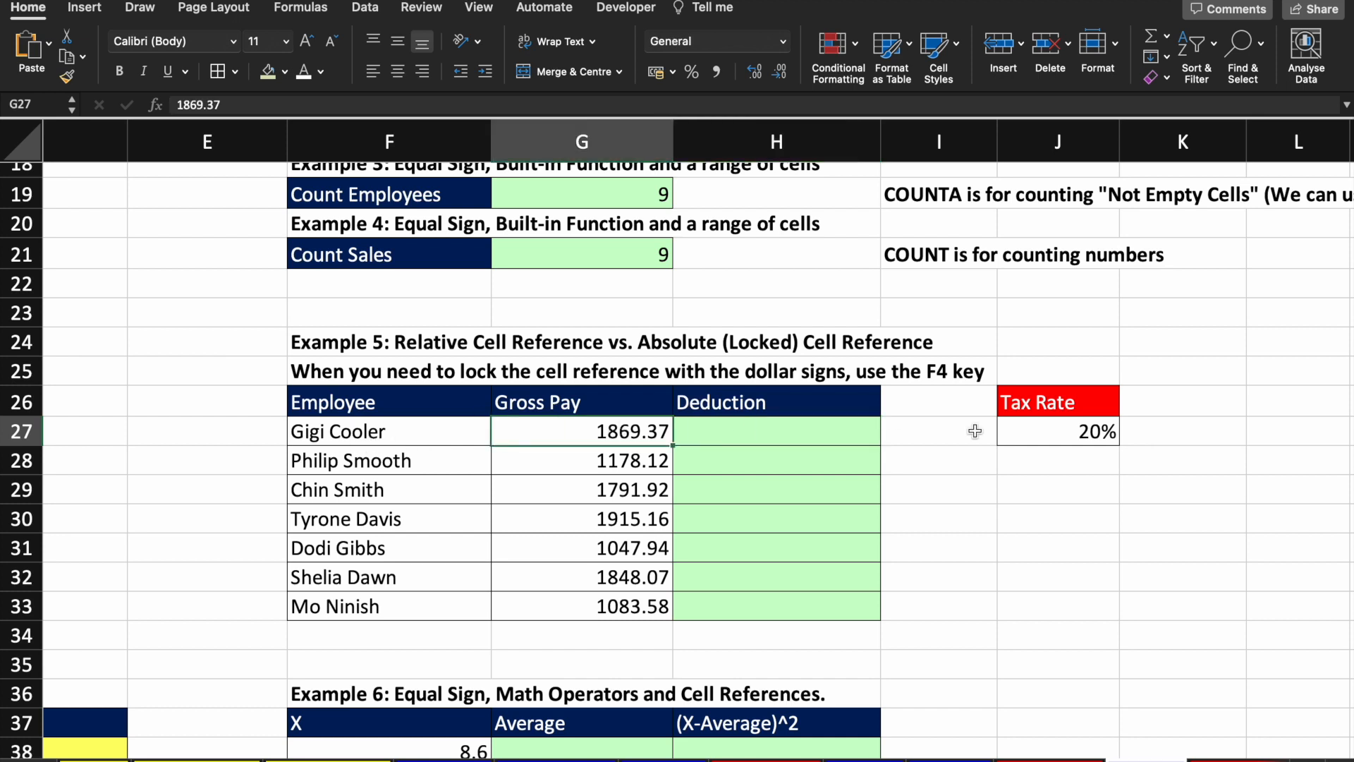
{"action": "left_click", "coordinate": [1054, 435]}
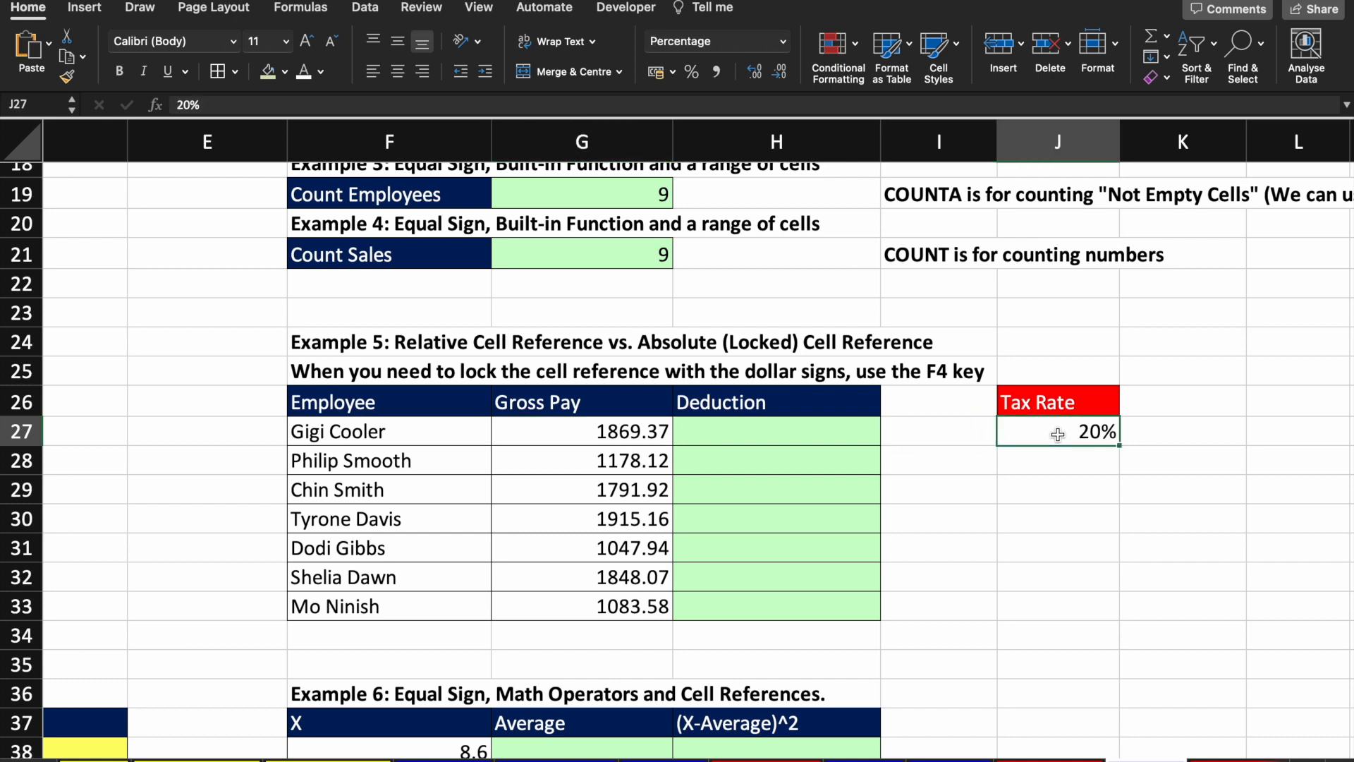
Step: Enter =G27*J27 in H27 for the first employee's deduction, giving 373.87
{"action": "key", "text": "Left"}
{"action": "key", "text": "Left"}
{"action": "type", "text": "="}
{"action": "left_click", "coordinate": [628, 431]}
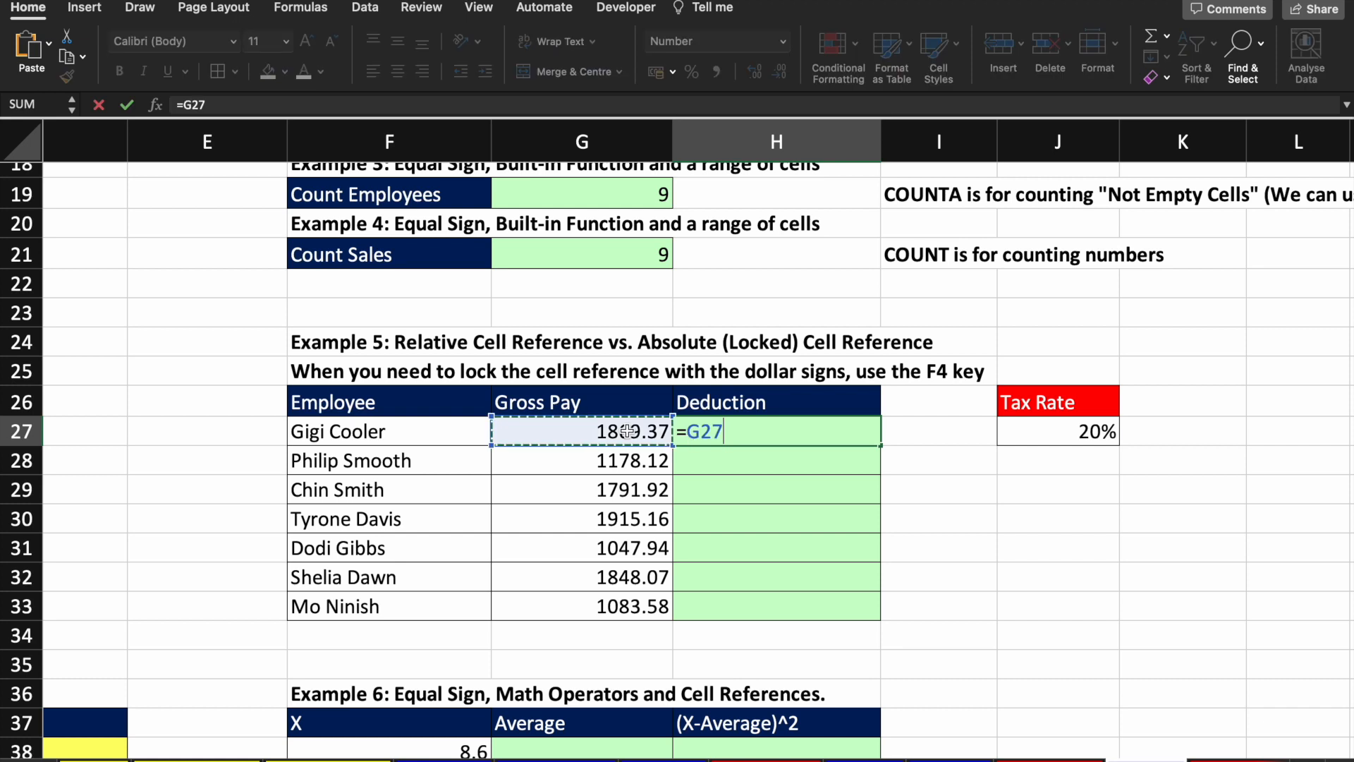
{"action": "type", "text": "*"}
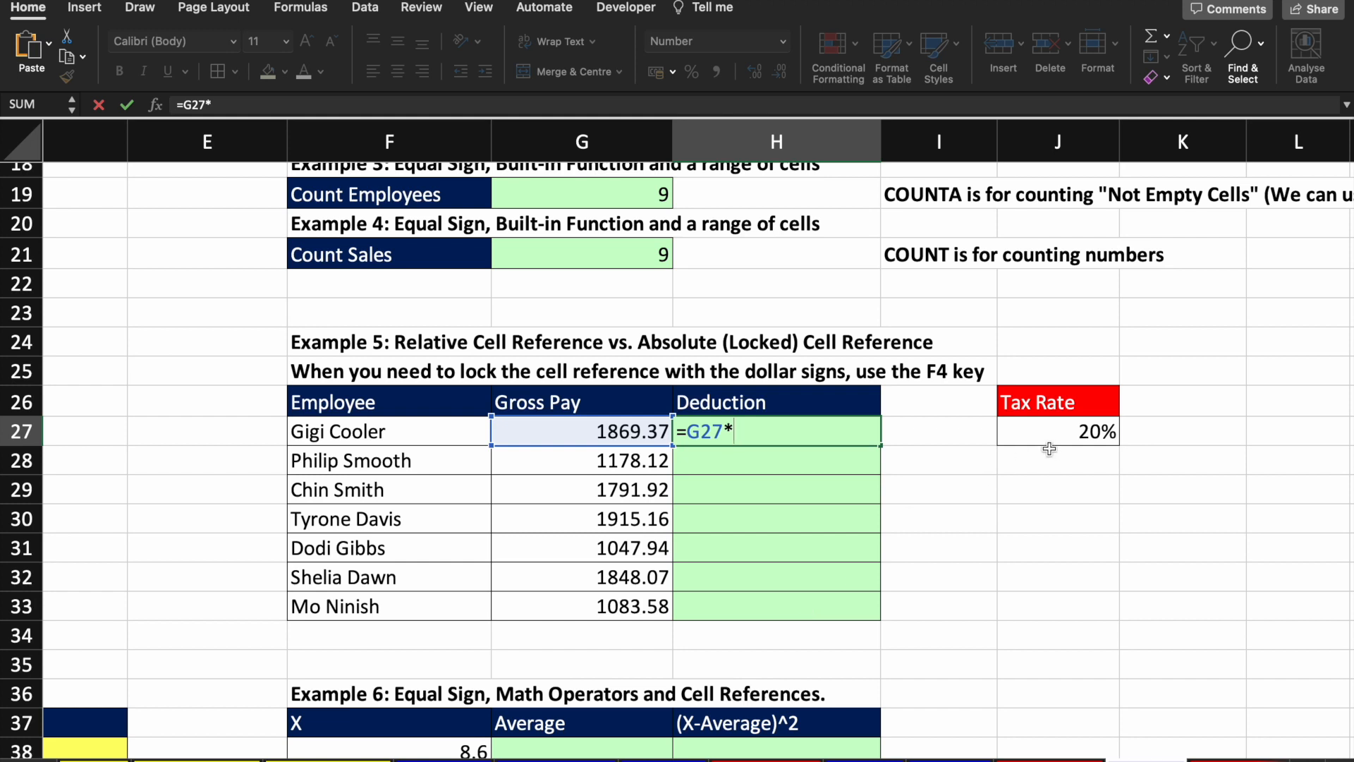
{"action": "left_click", "coordinate": [1065, 433]}
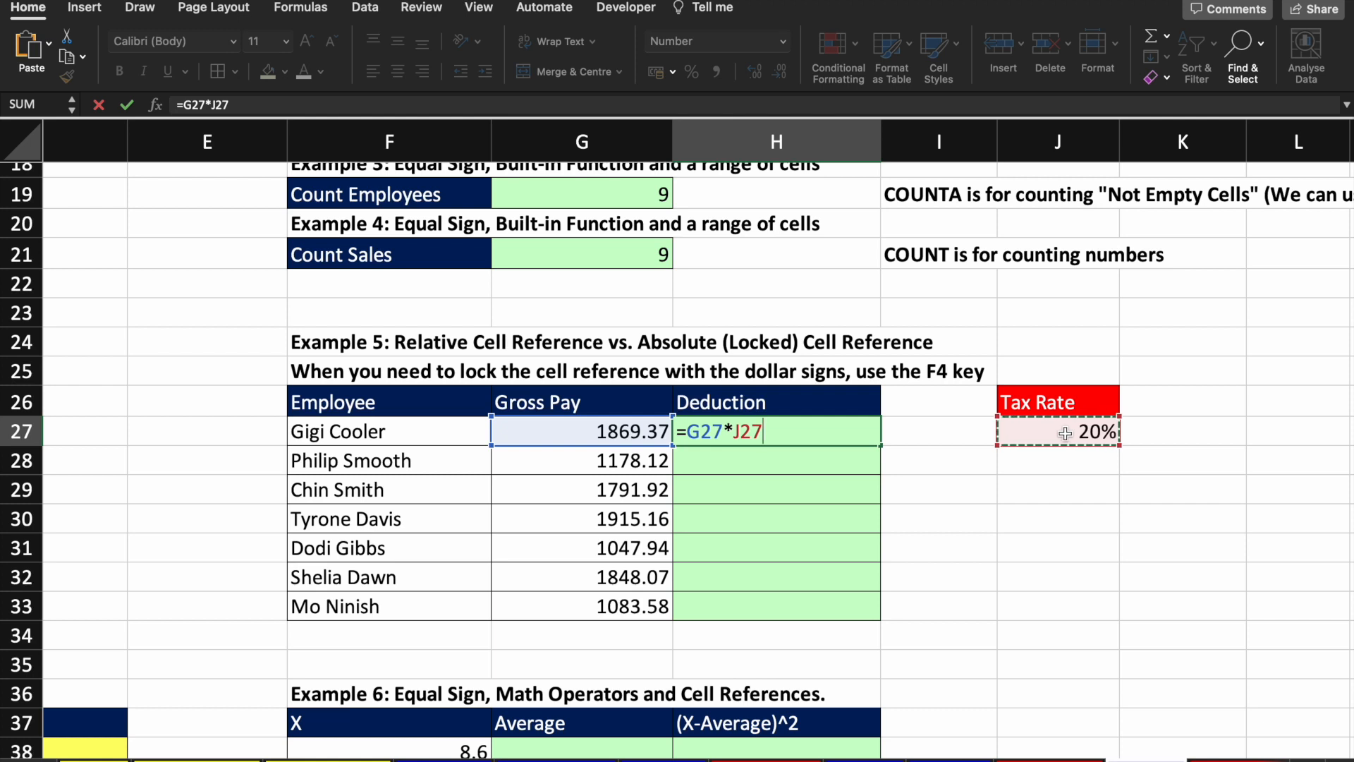
{"action": "key", "text": "Return"}
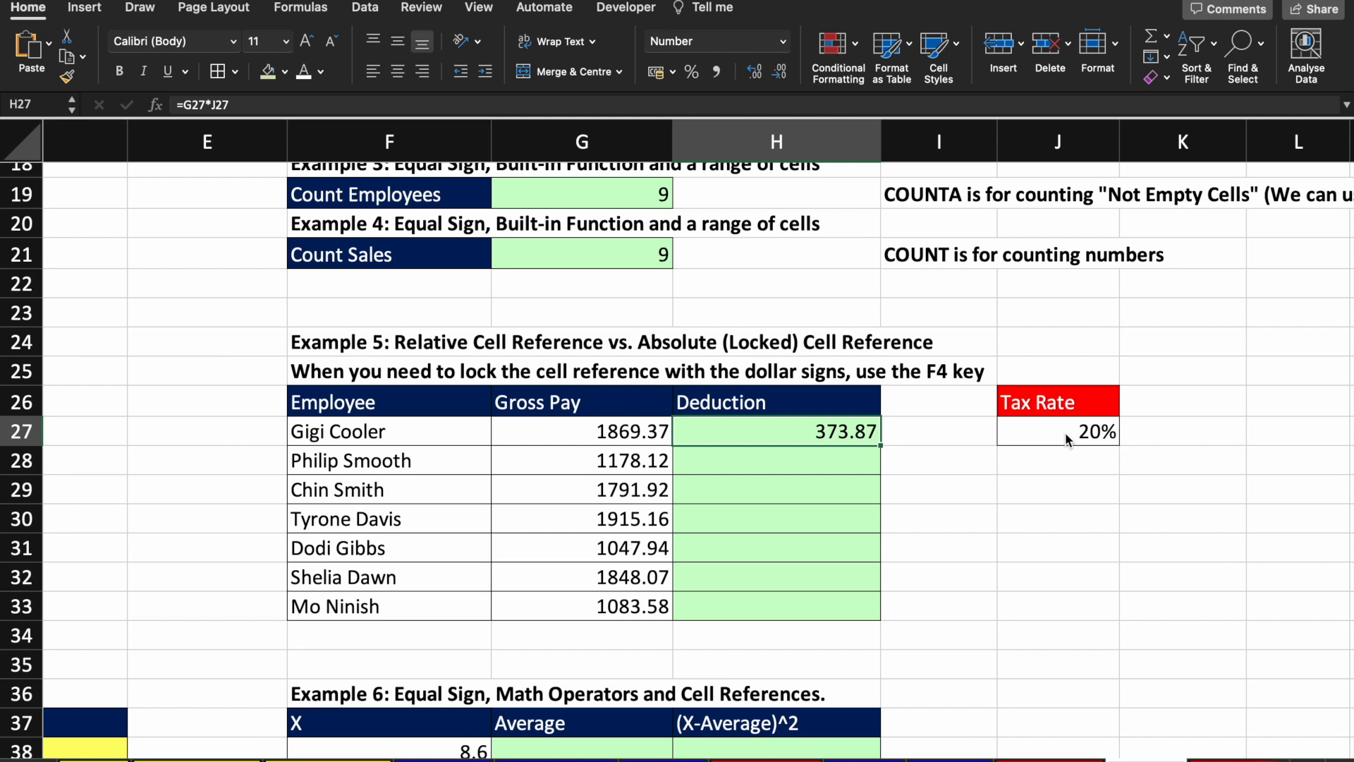
Step: Try the same gross-pay-times-tax-rate formula for the second employee in H28
{"action": "key", "text": "Down"}
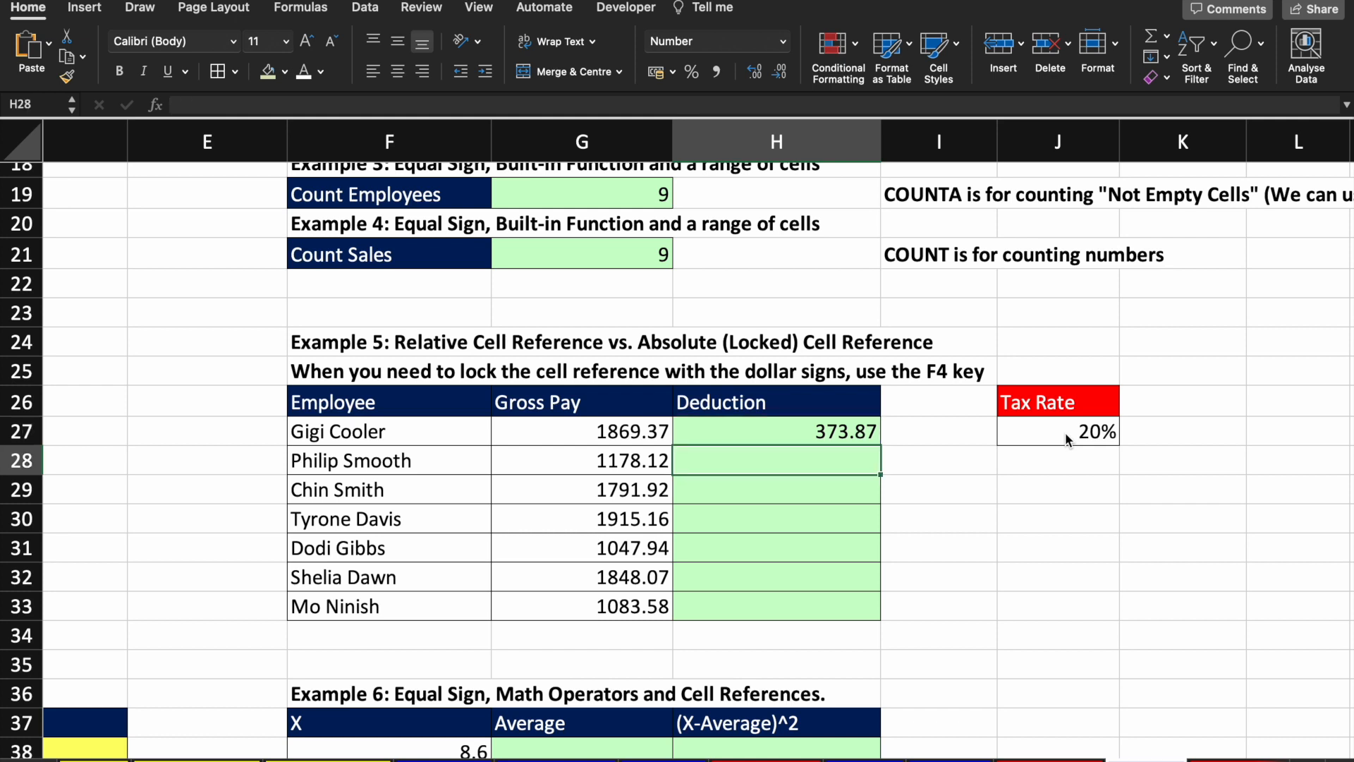
{"action": "type", "text": "=su"}
{"action": "key", "text": "Tab"}
{"action": "key", "text": "BackSpace"}
{"action": "key", "text": "BackSpace"}
{"action": "key", "text": "BackSpace"}
{"action": "key", "text": "BackSpace"}
{"action": "key", "text": "BackSpace"}
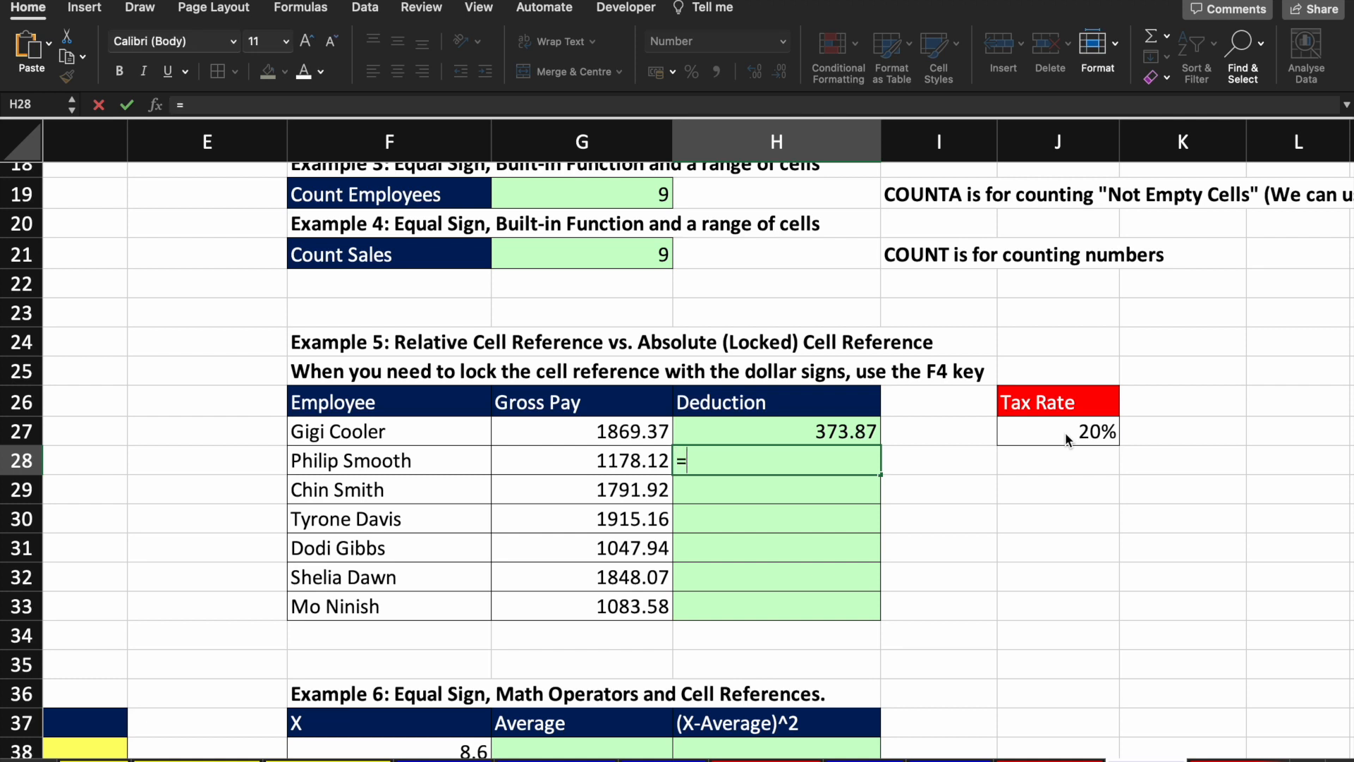
{"action": "type", "text": "="}
{"action": "key", "text": "Left"}
{"action": "type", "text": "*"}
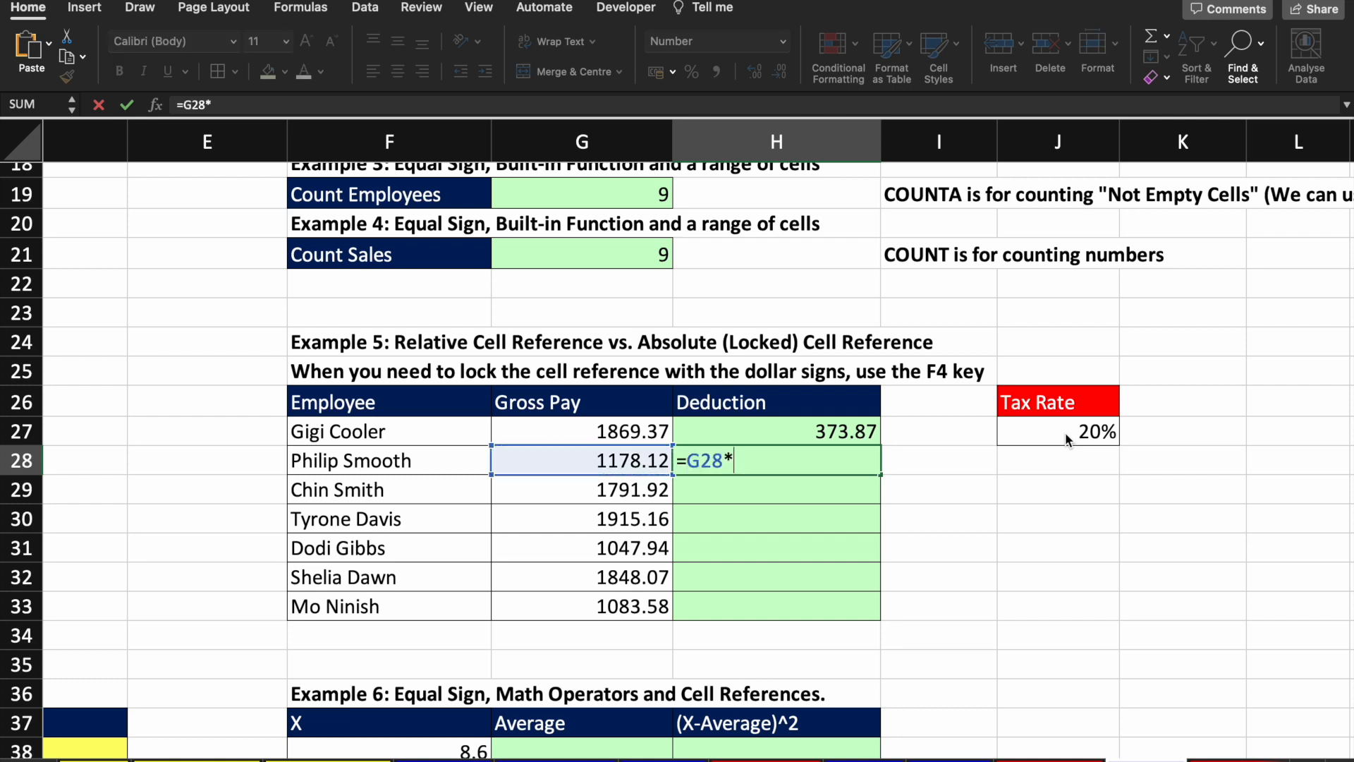
{"action": "left_click", "coordinate": [1111, 434]}
{"action": "key", "text": "Return"}
Step: Repeat the deduction formula for the third employee in H29
{"action": "type", "text": "="}
{"action": "key", "text": "Left"}
{"action": "type", "text": "*"}
{"action": "left_click", "coordinate": [1112, 435]}
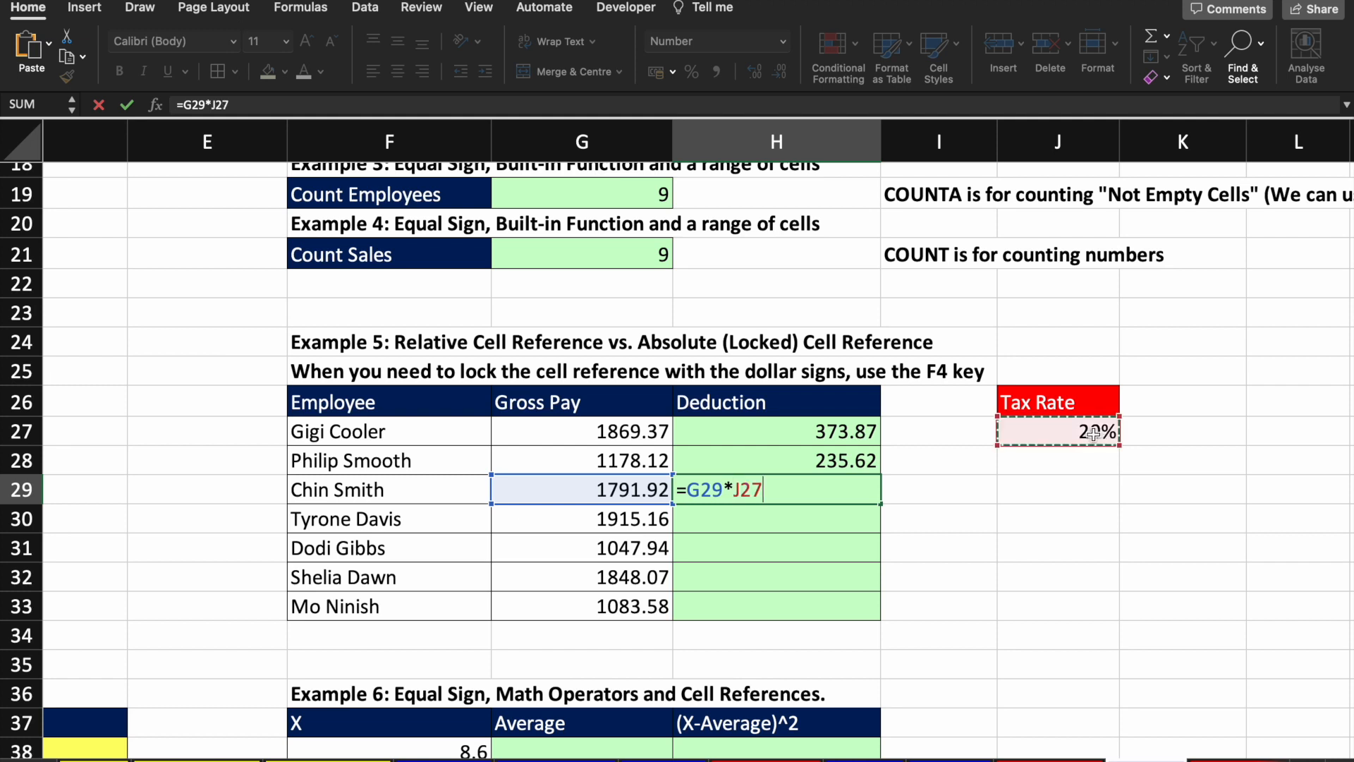
{"action": "key", "text": "Return"}
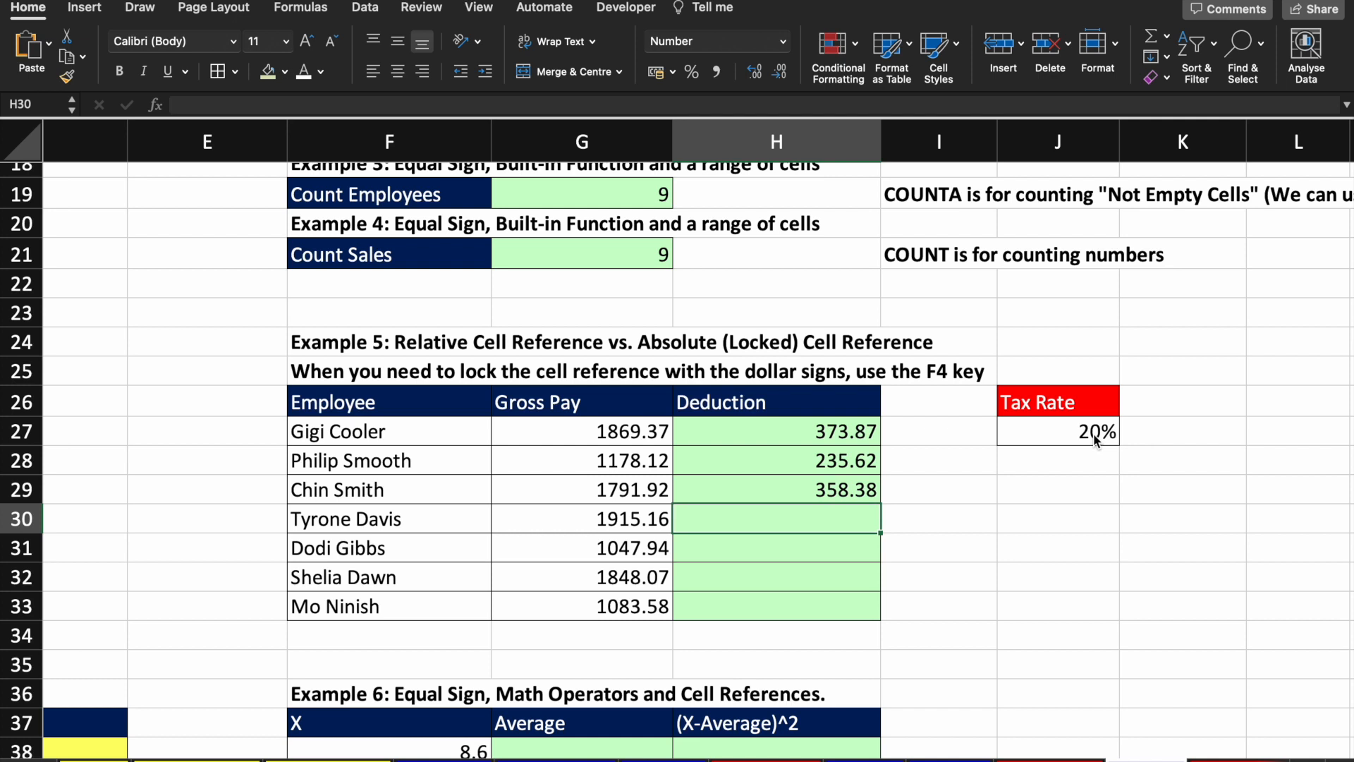
Step: Delete the trial deductions from H28 and H29, keeping only H27
{"action": "key", "text": "Up"}
{"action": "key", "text": "Up"}
{"action": "key", "text": "Up"}
{"action": "key", "text": "Down"}
{"action": "key", "text": "Up"}
{"action": "key", "text": "Down"}
{"action": "key", "text": "Down"}
{"action": "key", "text": "Delete"}
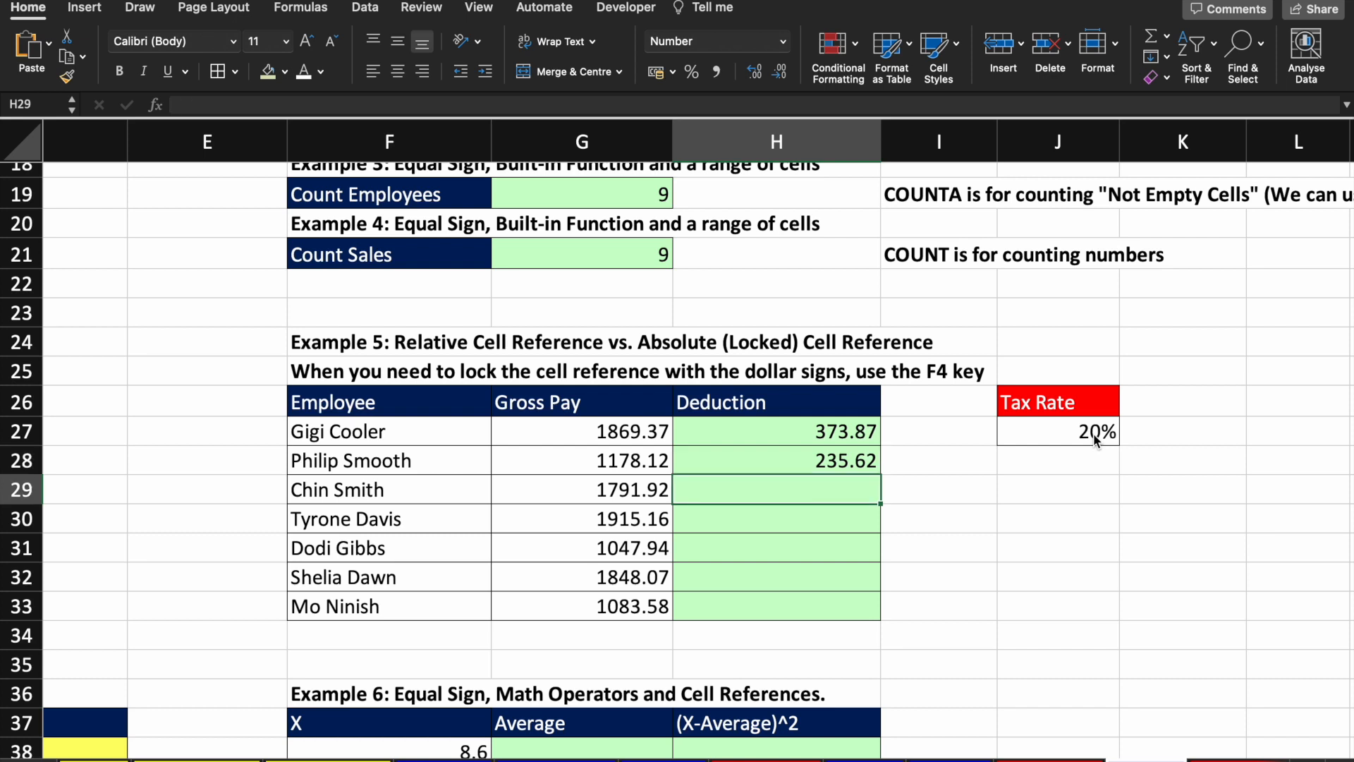
{"action": "key", "text": "Up"}
{"action": "key", "text": "Delete"}
{"action": "key", "text": "Up"}
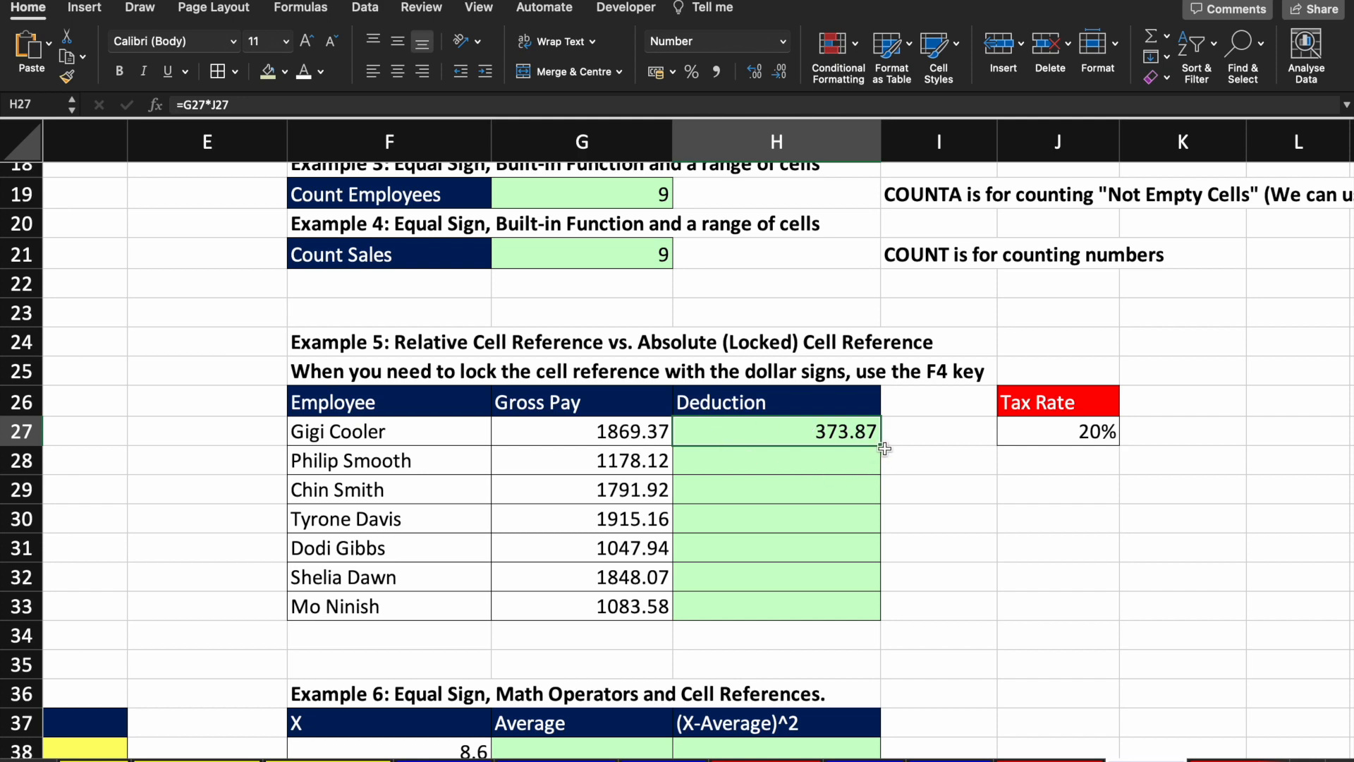
{"action": "scroll", "coordinate": [884, 448], "scroll_direction": "up", "scroll_amount": 5}
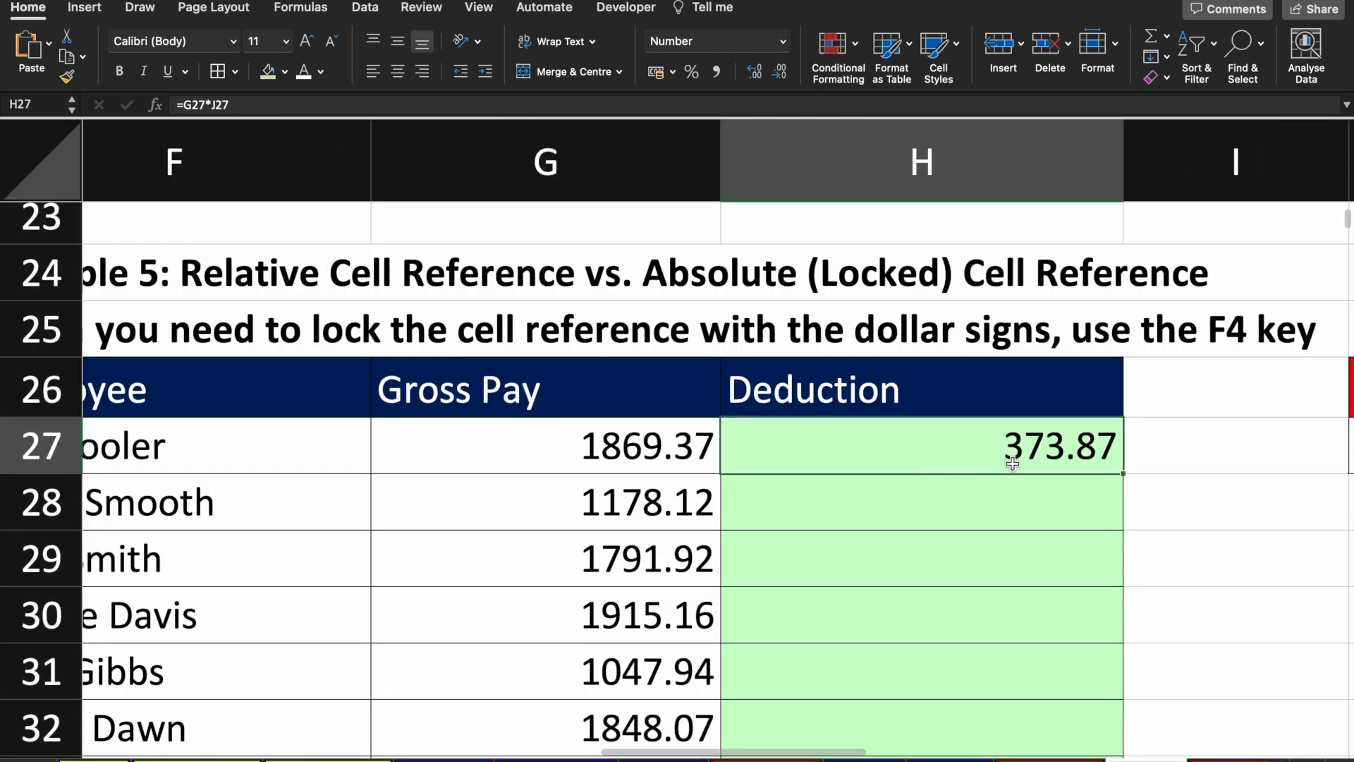
Step: Fill H27's deduction formula down column H using its fill handle
{"action": "double_click", "coordinate": [1121, 470]}
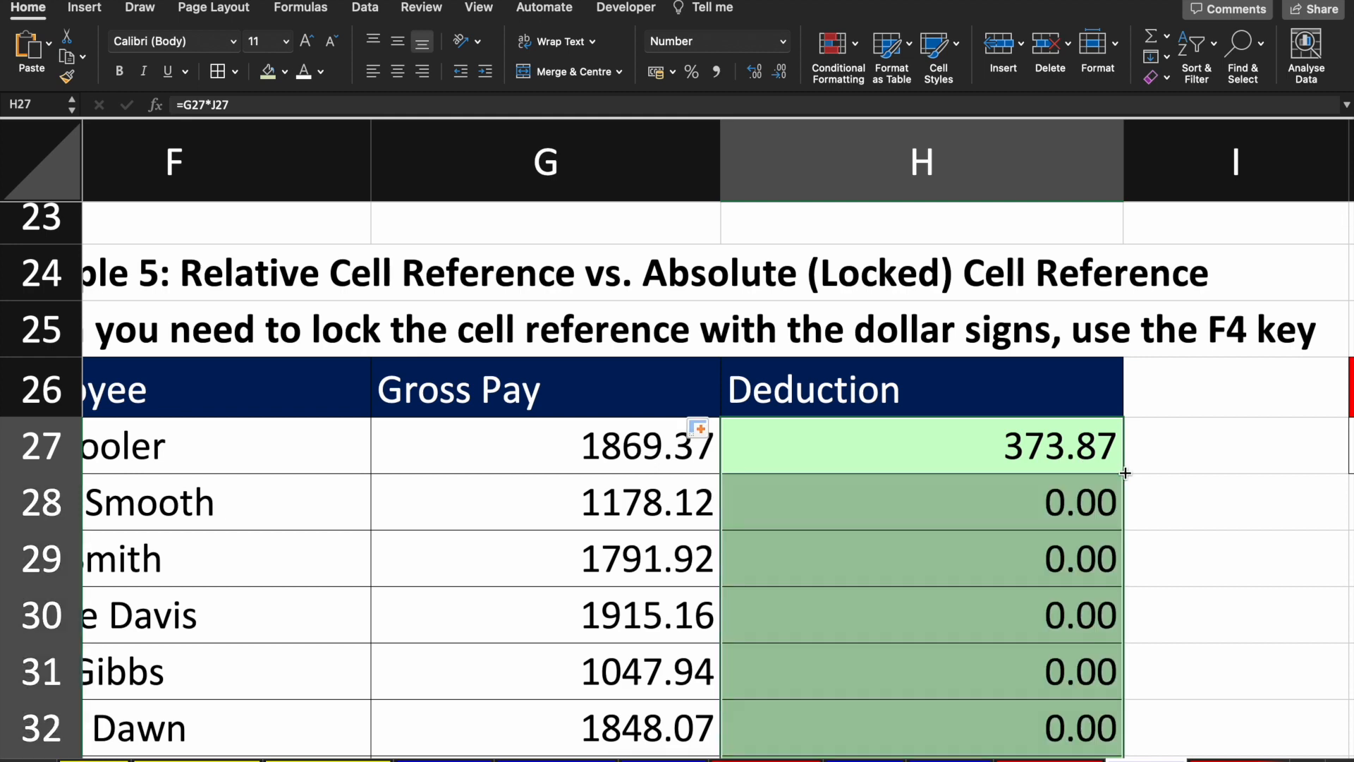
{"action": "scroll", "coordinate": [1092, 544], "scroll_direction": "down", "scroll_amount": 2}
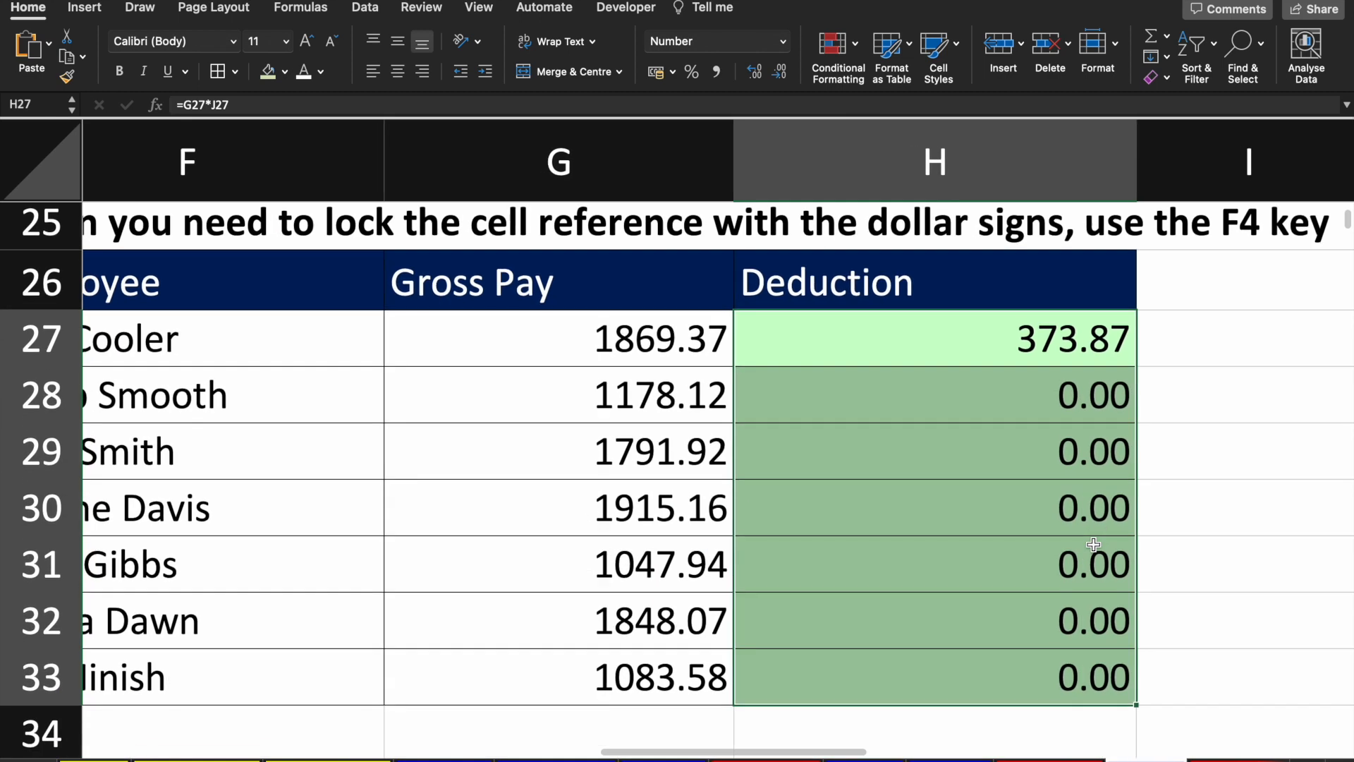
{"action": "left_click", "coordinate": [1084, 358]}
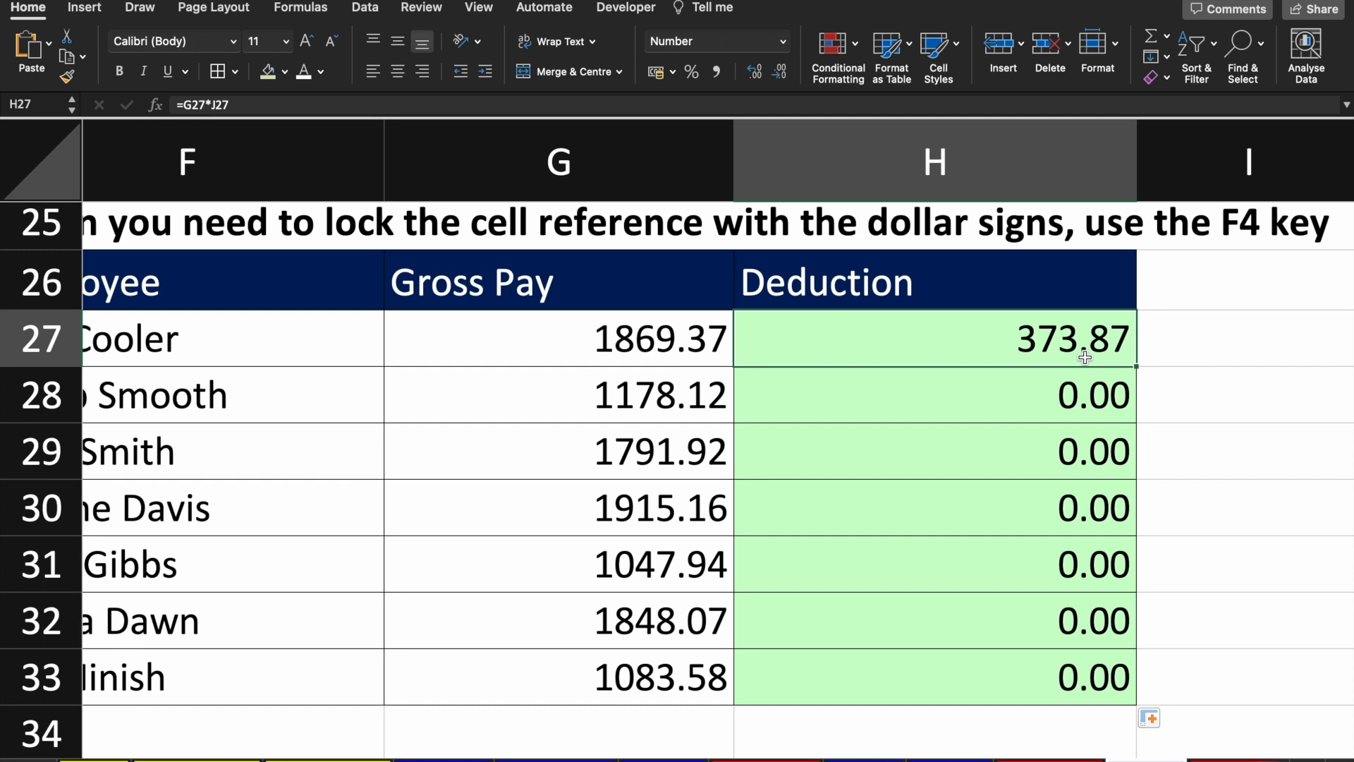
Step: Compare the H28 and H27 formula references, then fill H28's formula down the column
{"action": "key", "text": "Down"}
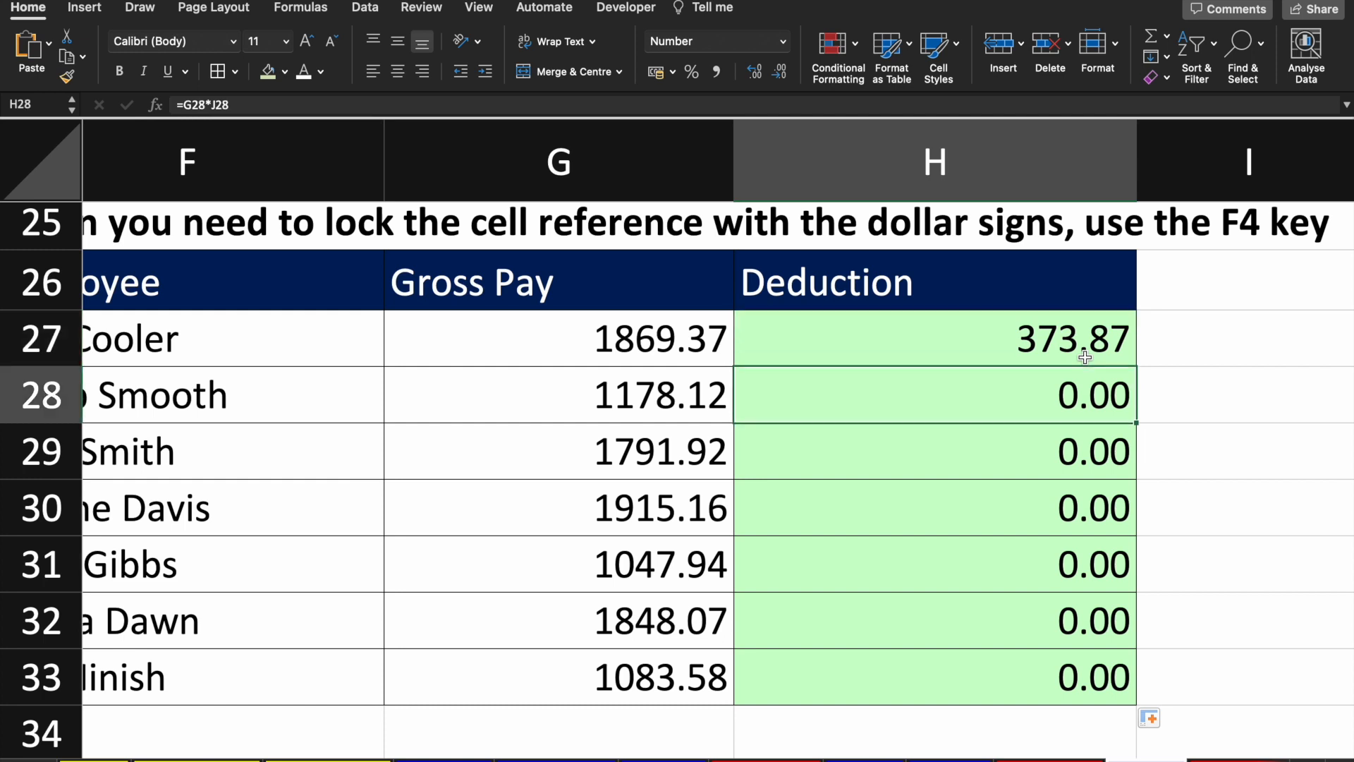
{"action": "key", "text": "F2"}
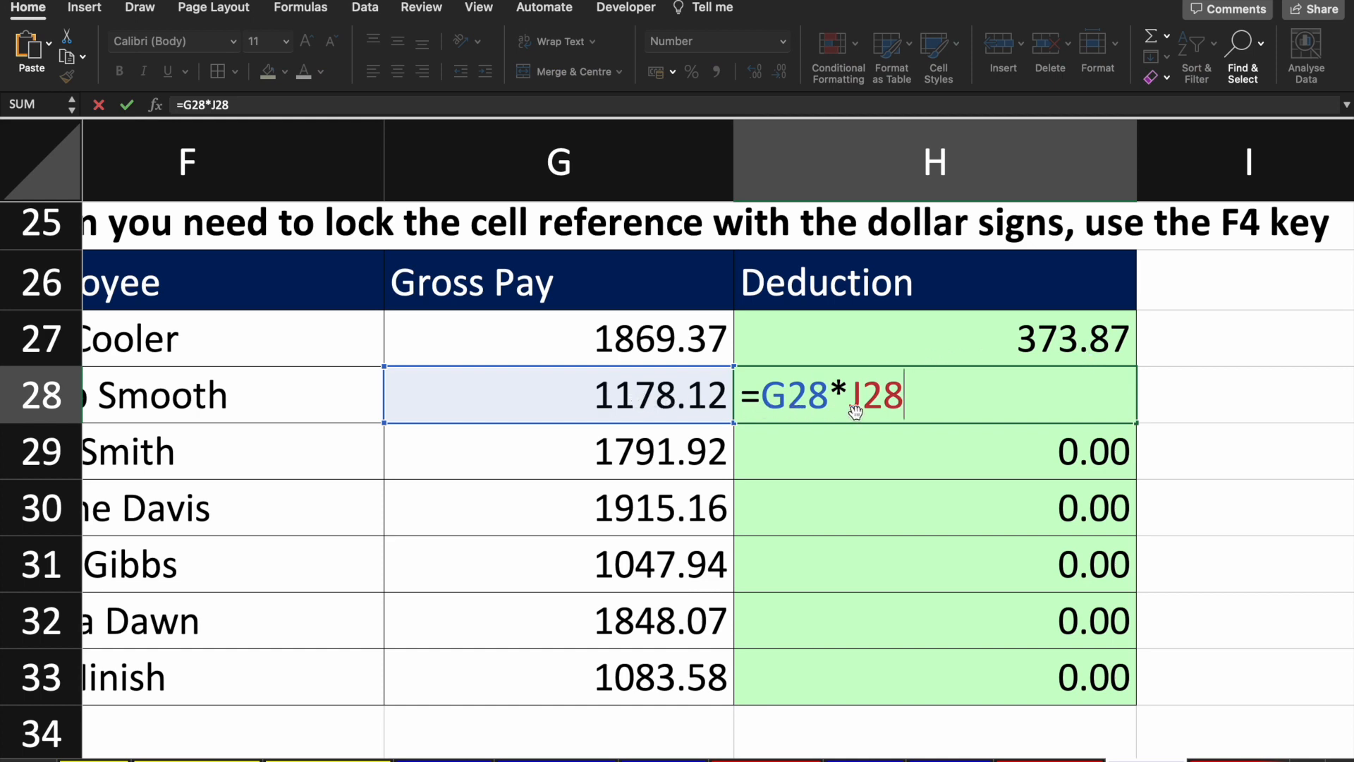
{"action": "left_click", "coordinate": [919, 332]}
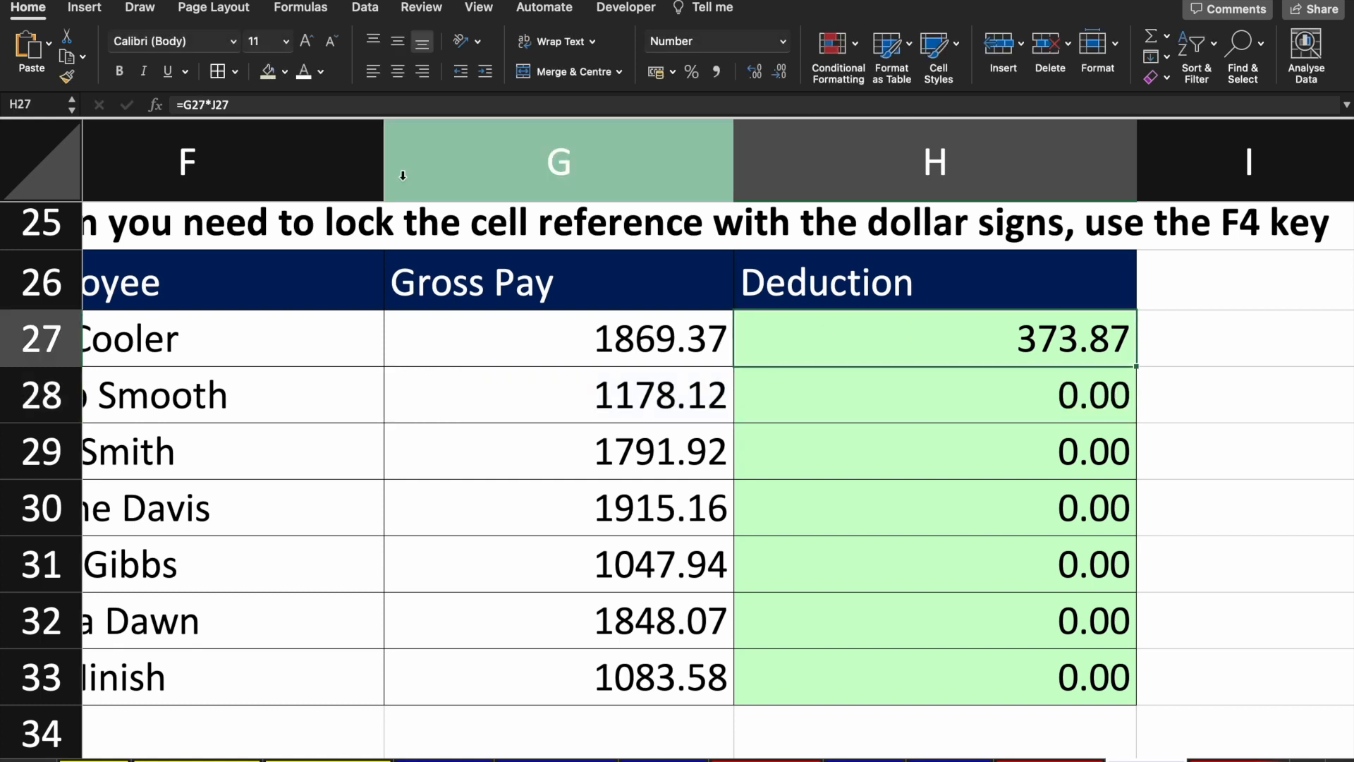
{"action": "key", "text": "F2"}
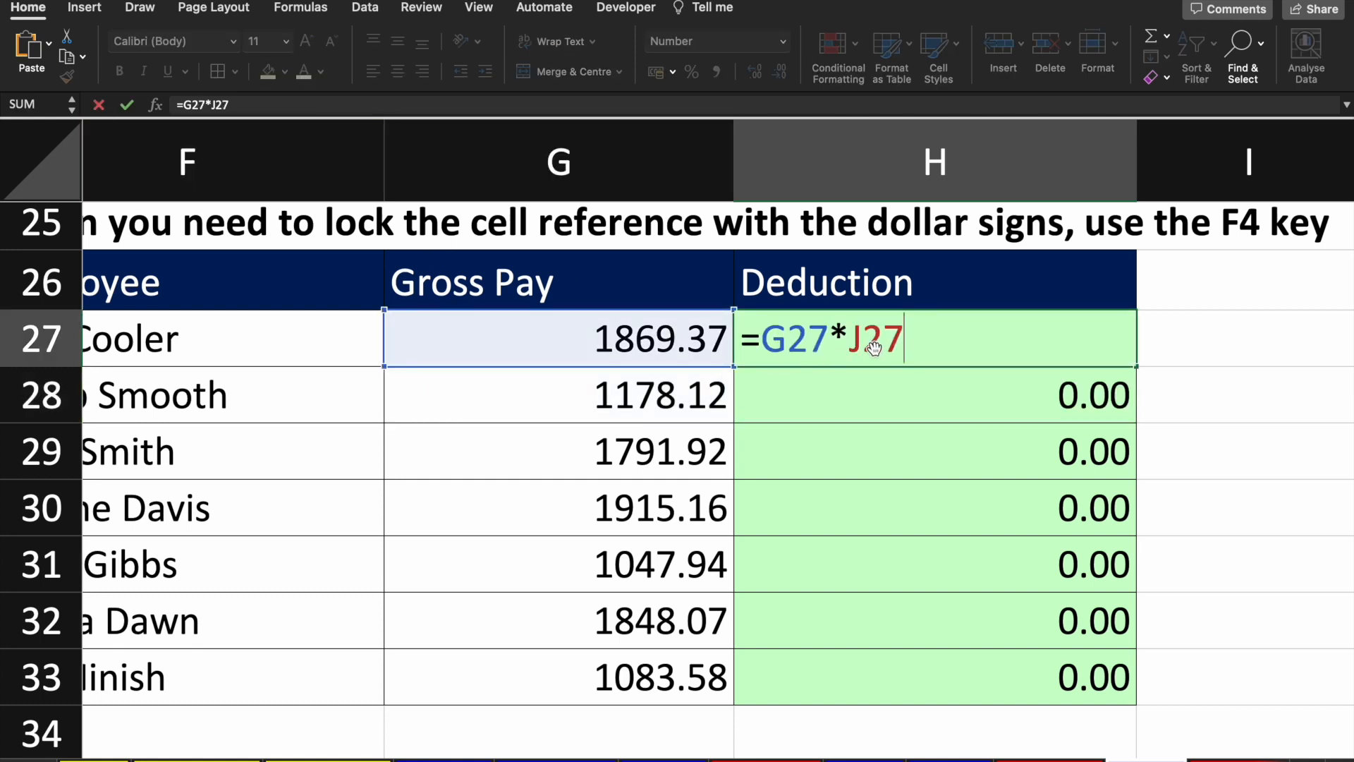
{"action": "key", "text": "Escape"}
{"action": "key", "text": "Down"}
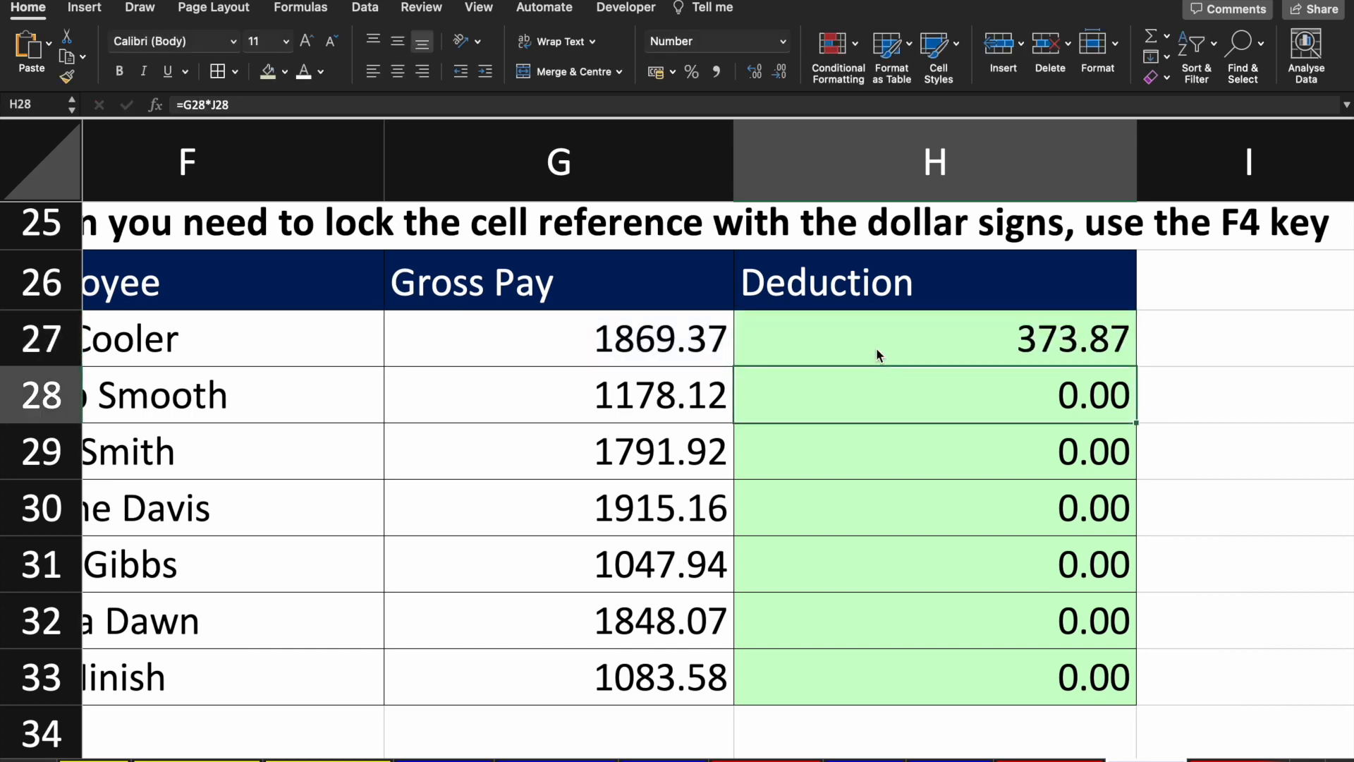
{"action": "key", "text": "F4"}
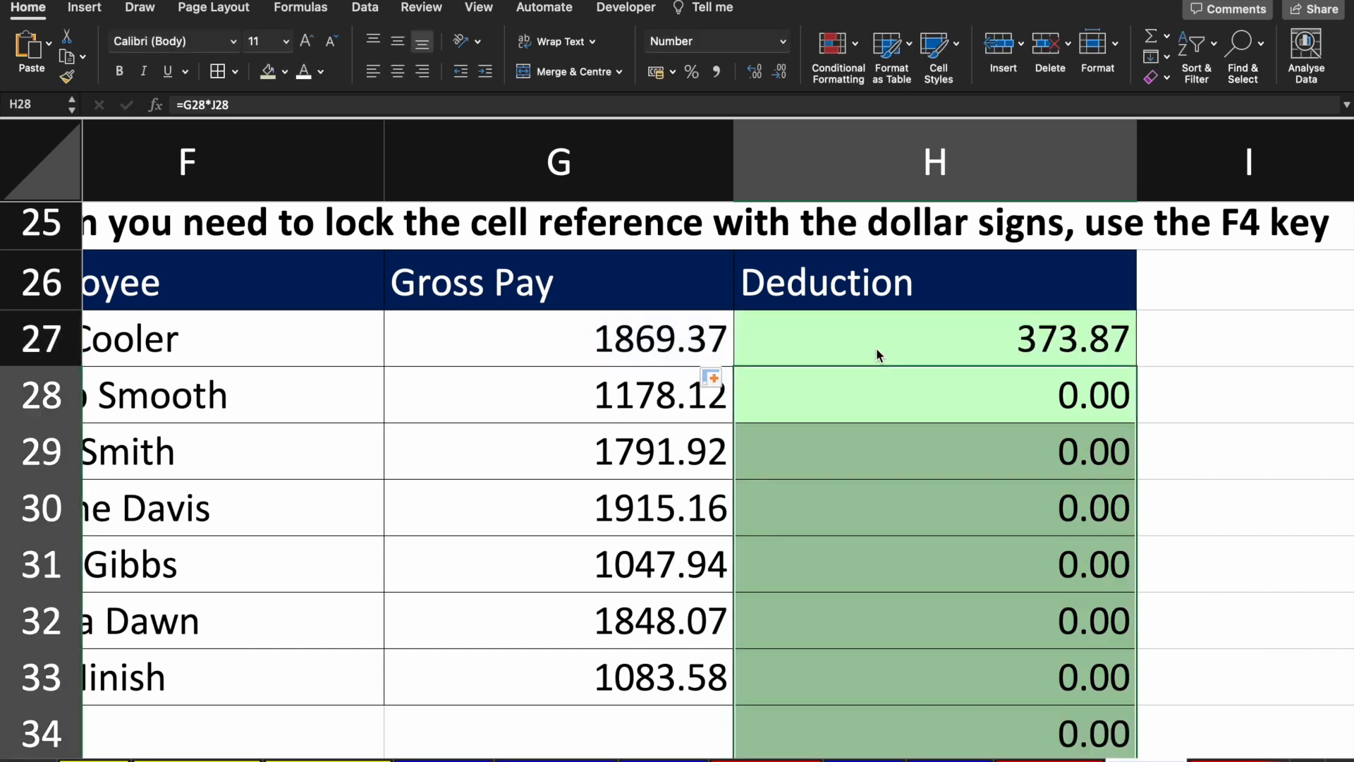
Step: Undo a stray 'z' entry made in the Deduction column
{"action": "scroll", "coordinate": [949, 499], "scroll_direction": "down", "scroll_amount": 2}
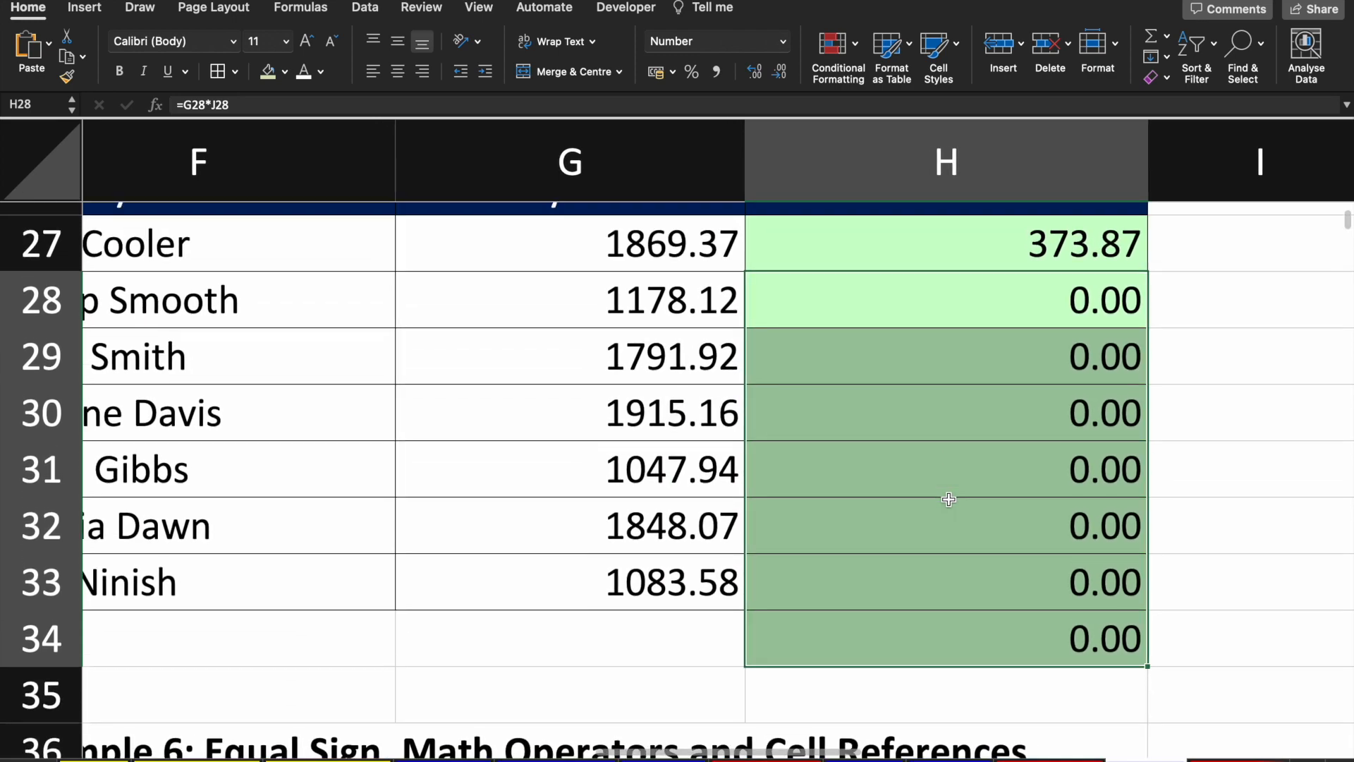
{"action": "type", "text": "z"}
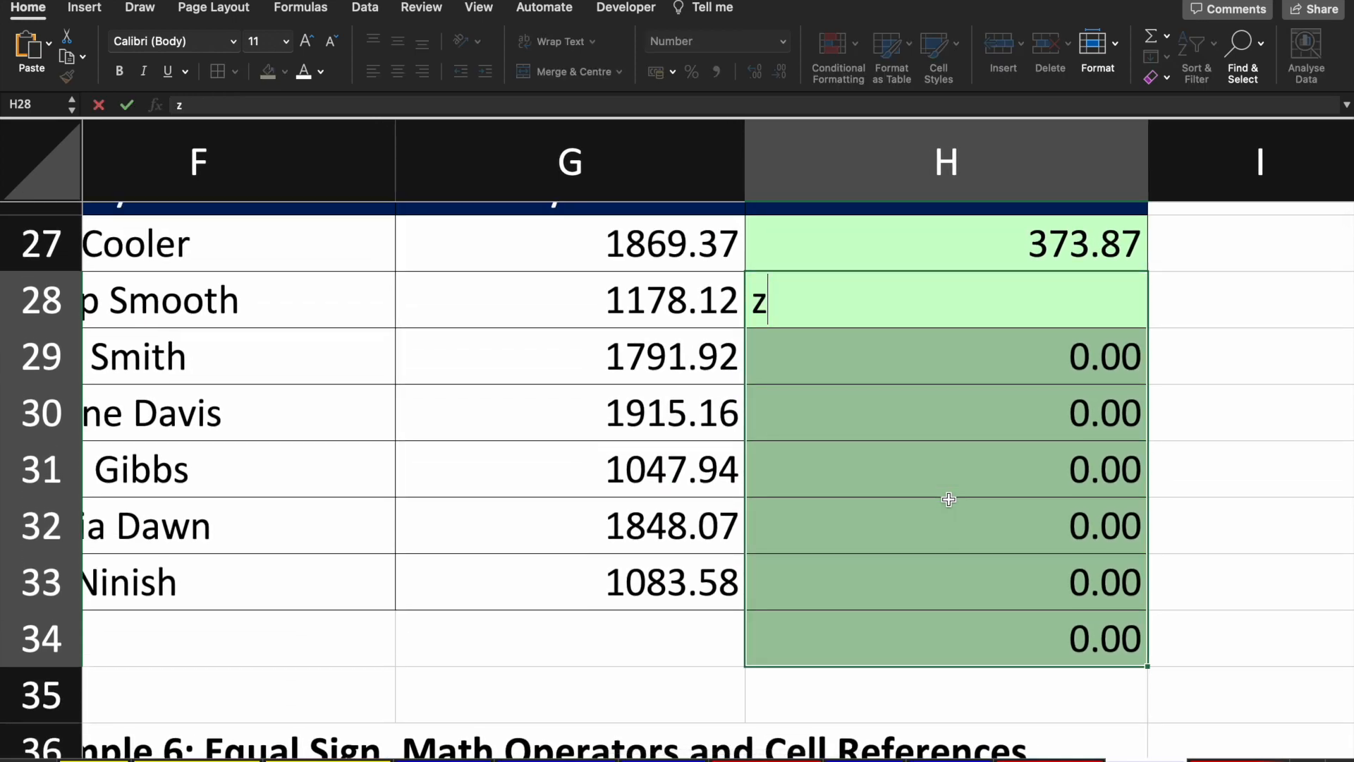
{"action": "key", "text": "Up"}
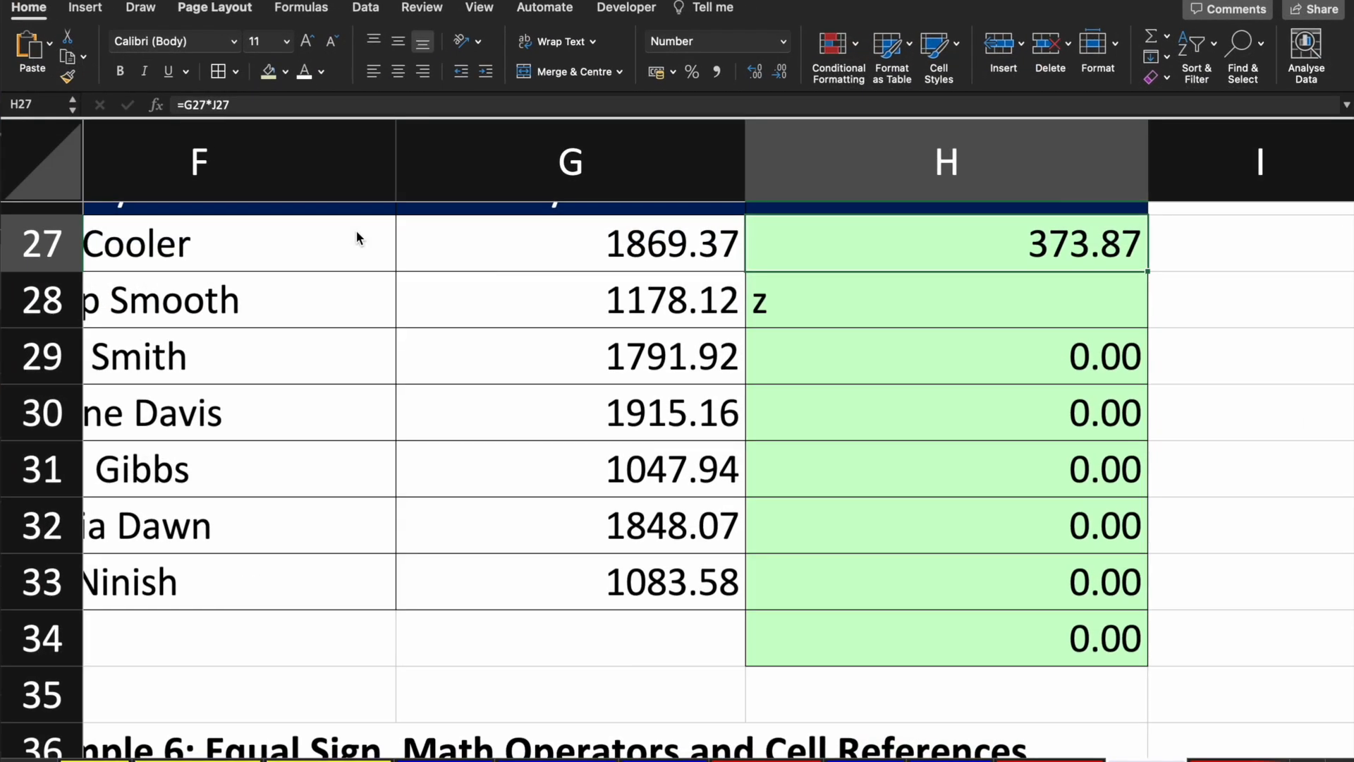
{"action": "key", "text": "super+z"}
{"action": "key", "text": "super+z"}
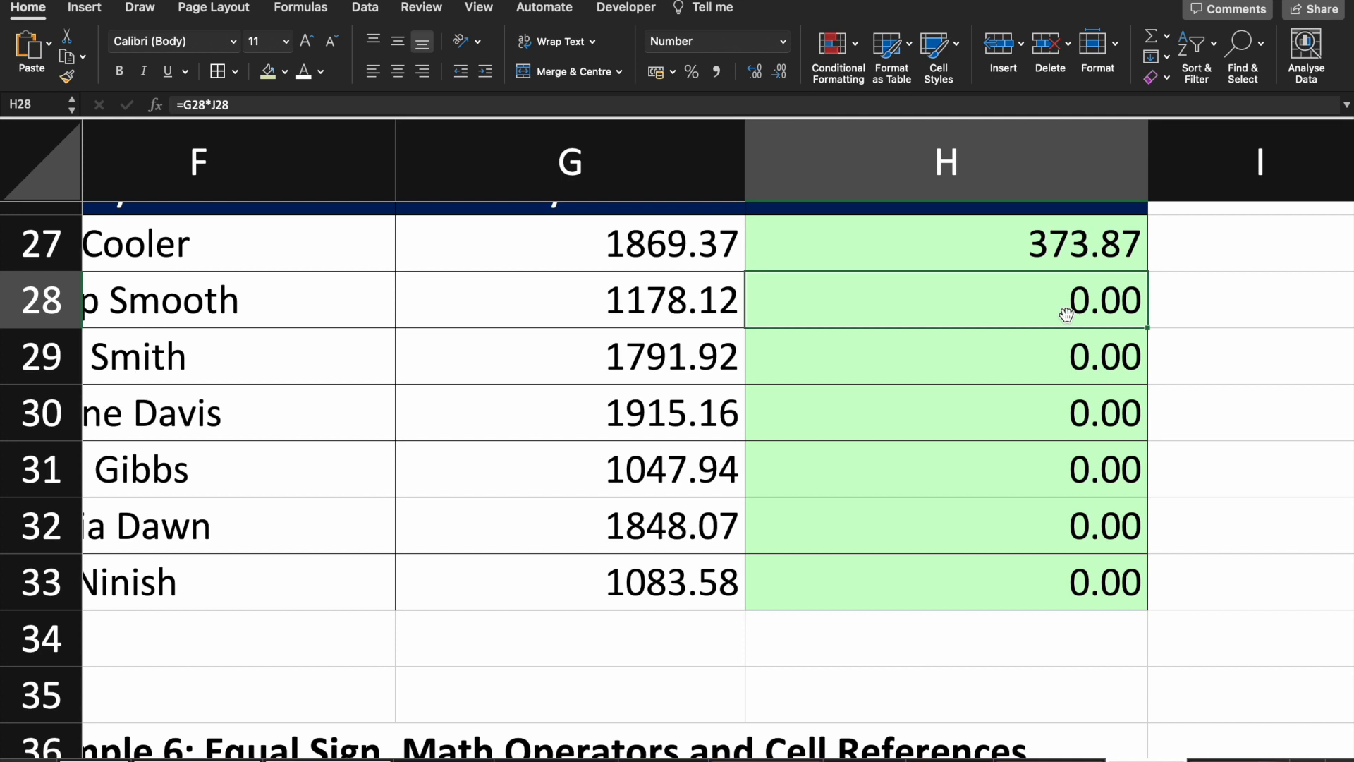
{"action": "key", "text": "Up"}
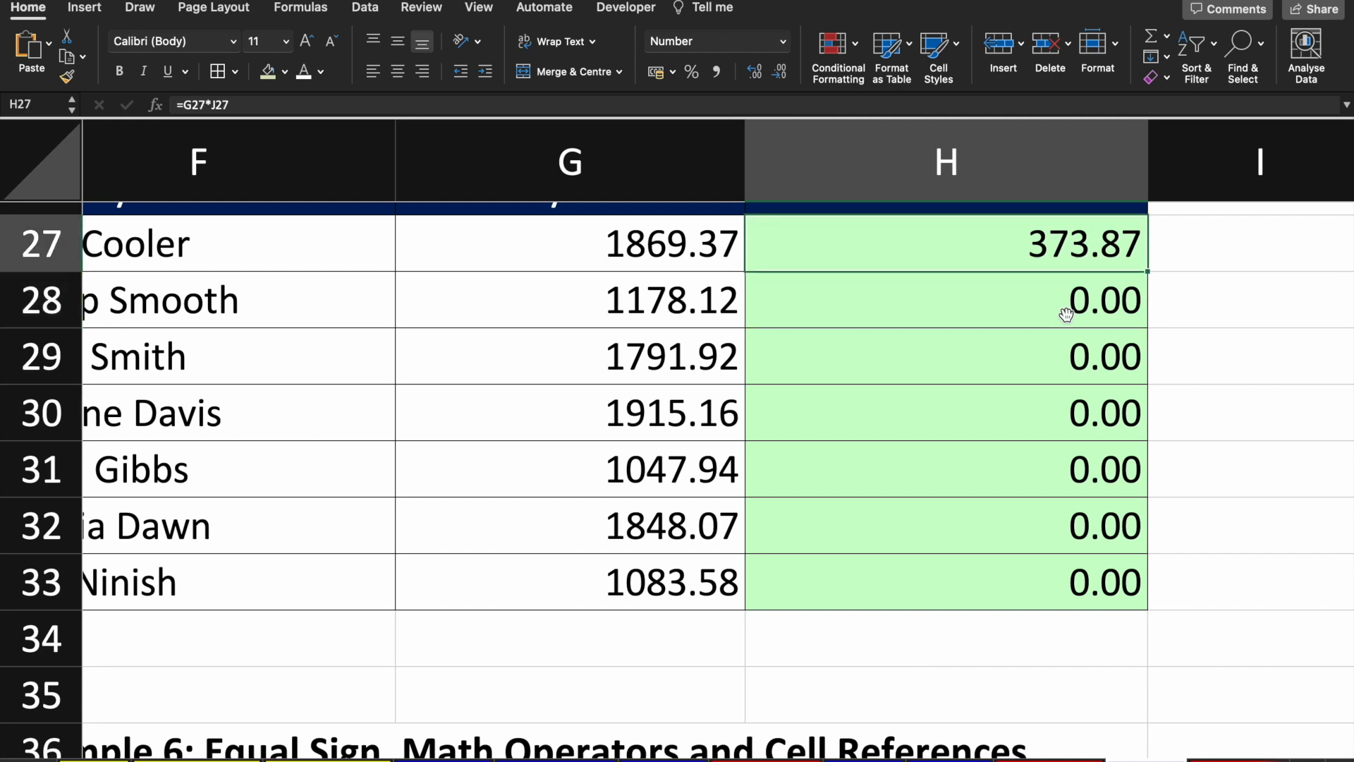
Step: Inspect the copied formulas in H29–H33, such as =G30*J30, to see the shifted tax-rate reference
{"action": "key", "text": "Down"}
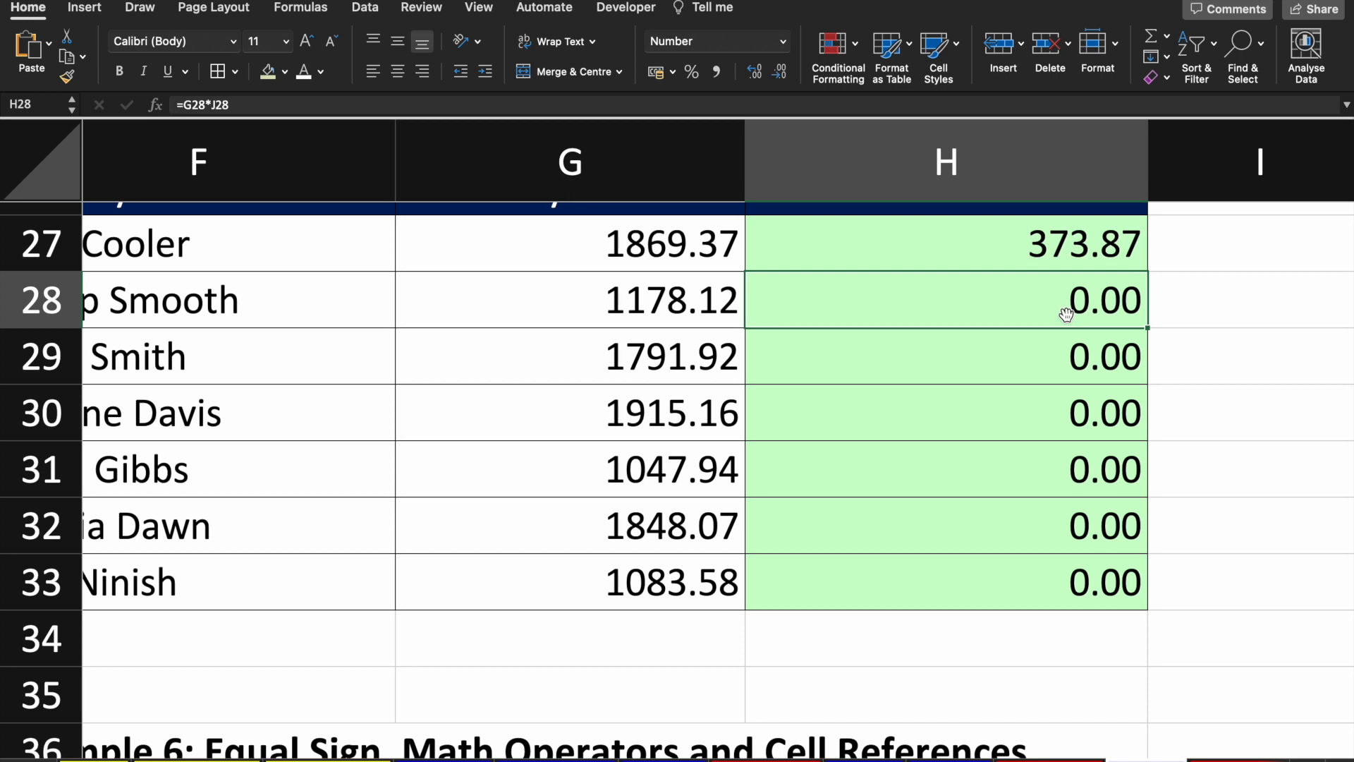
{"action": "key", "text": "Down"}
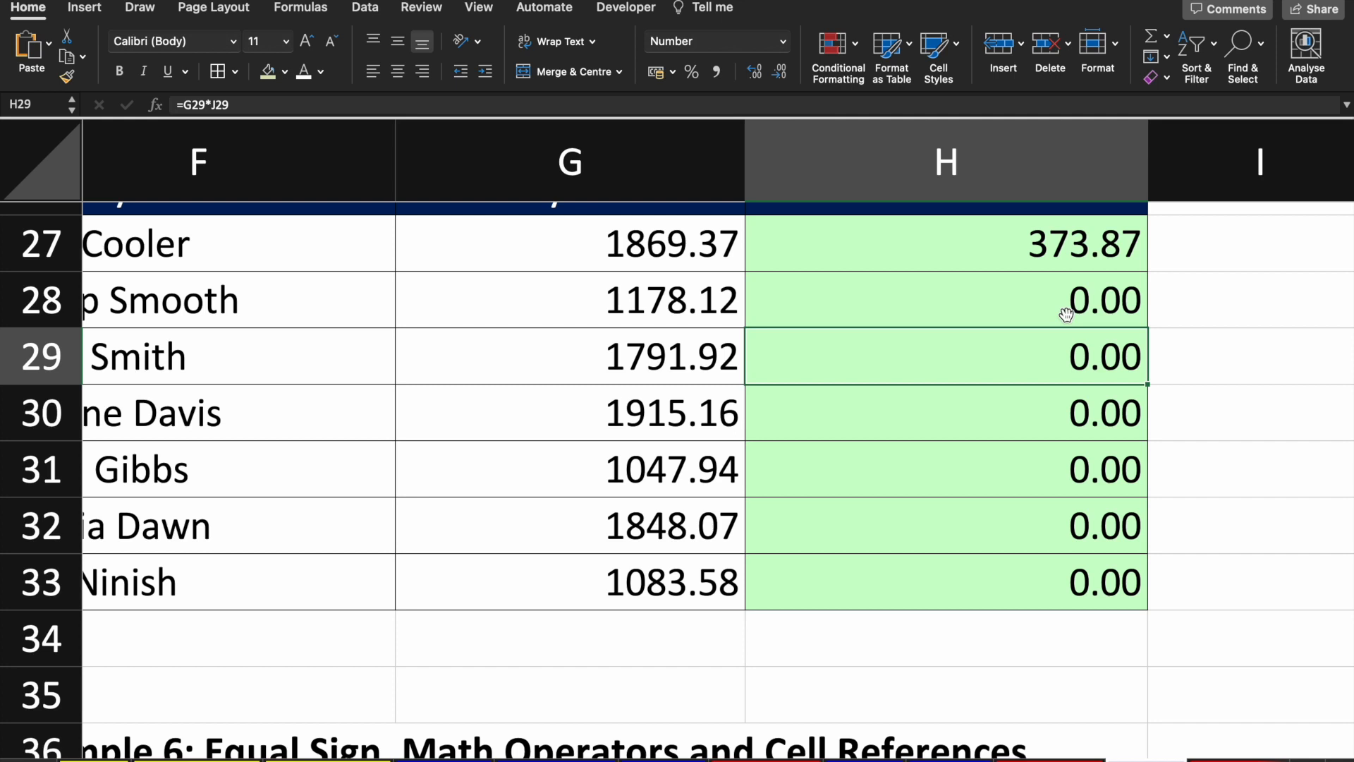
{"action": "key", "text": "F2"}
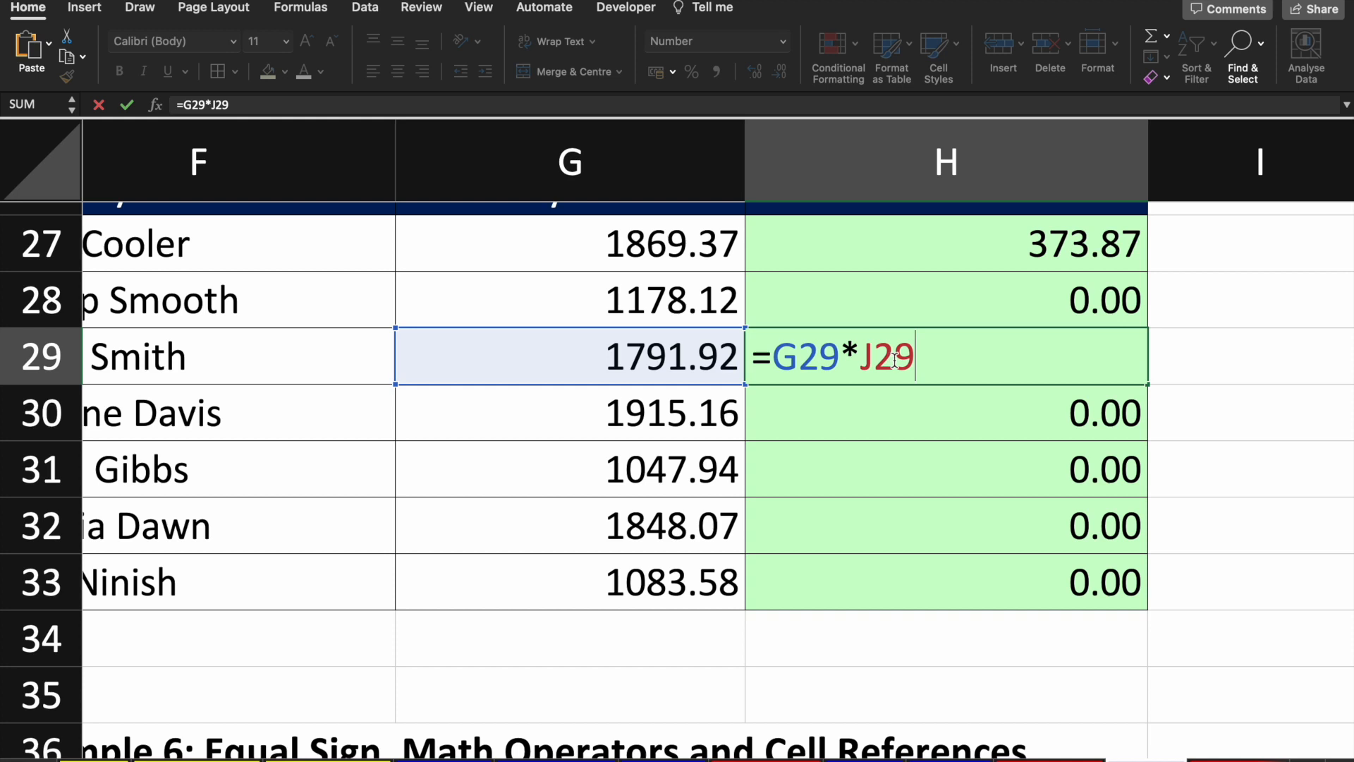
{"action": "key", "text": "Return"}
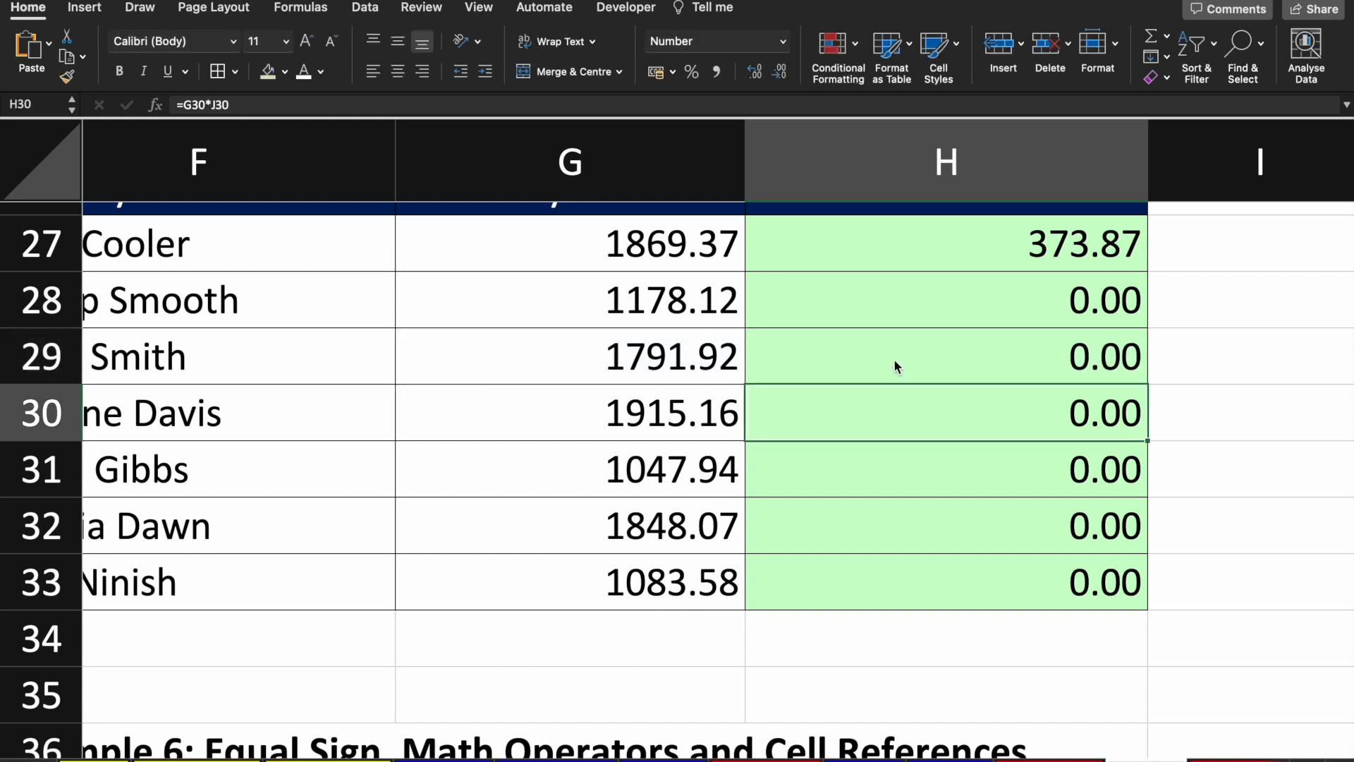
{"action": "key", "text": "F2"}
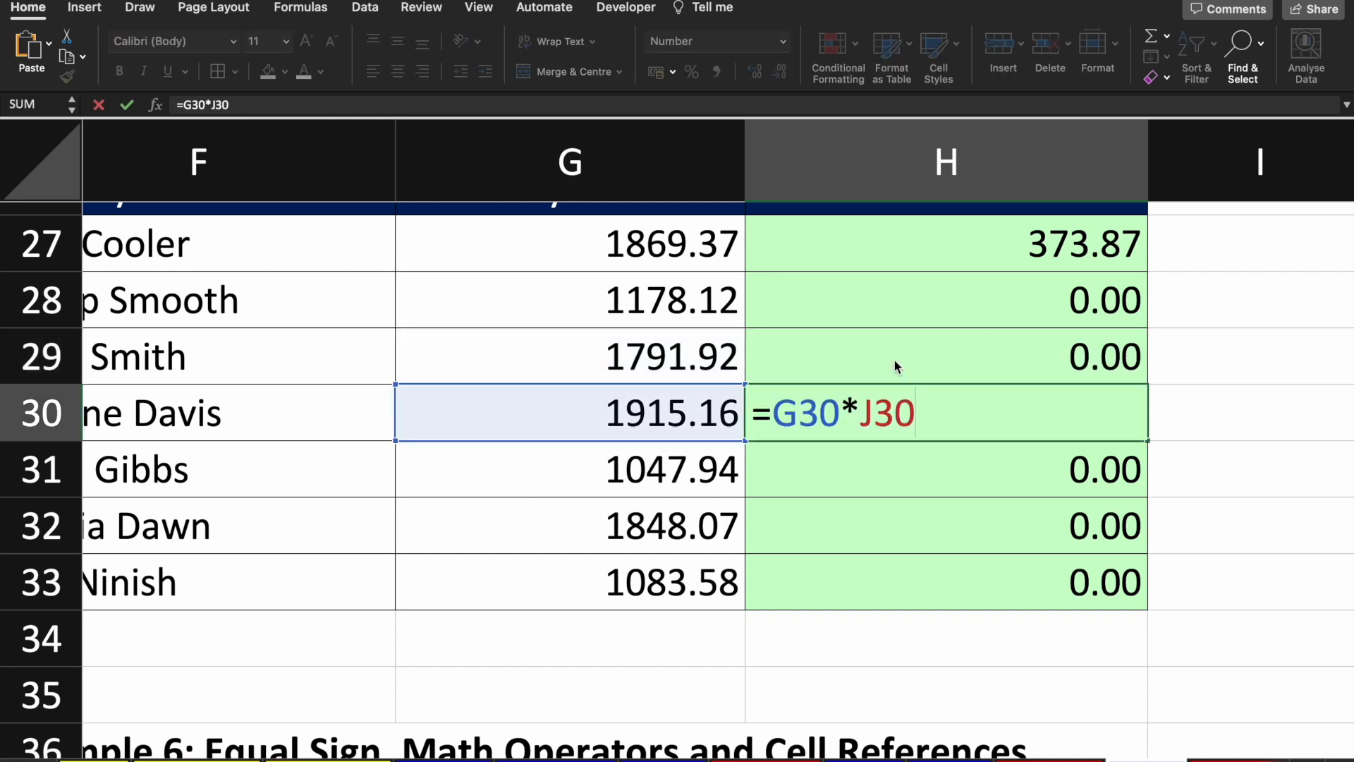
{"action": "key", "text": "Return"}
{"action": "key", "text": "Return"}
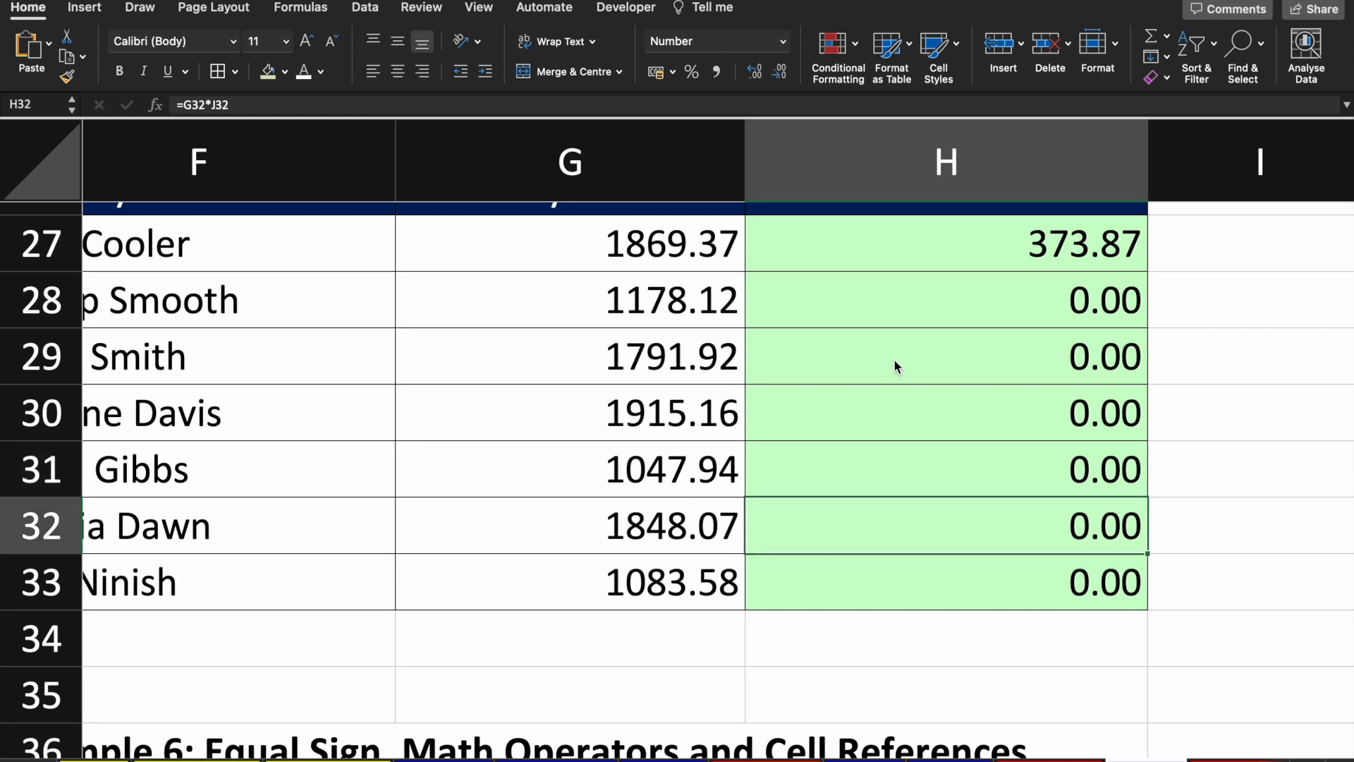
{"action": "key", "text": "F2"}
{"action": "key", "text": "Return"}
{"action": "key", "text": "Return"}
{"action": "key", "text": "Up"}
{"action": "key", "text": "F2"}
{"action": "key", "text": "Return"}
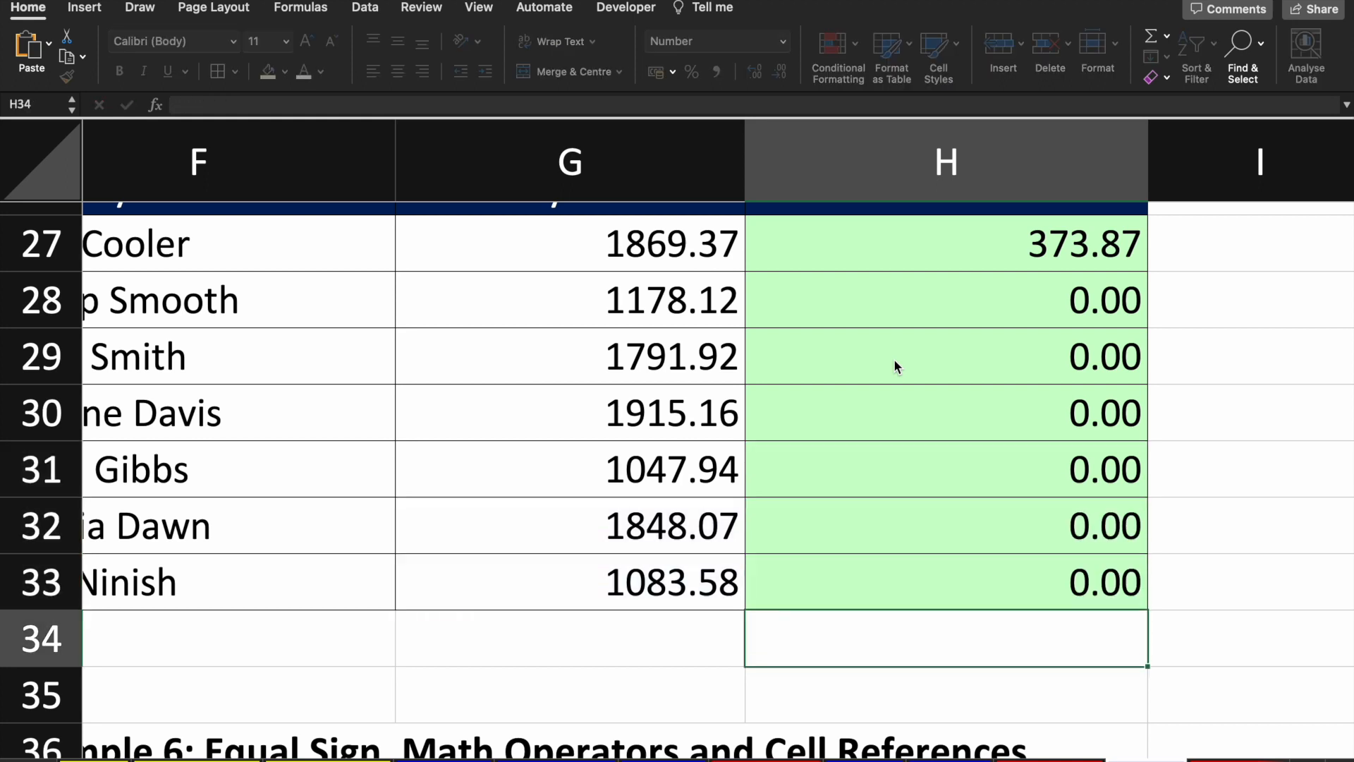
{"action": "key", "text": "Up"}
{"action": "key", "text": "Up"}
{"action": "key", "text": "Up"}
{"action": "key", "text": "Up"}
{"action": "key", "text": "F2"}
{"action": "key", "text": "Return"}
{"action": "key", "text": "F2"}
{"action": "key", "text": "Return"}
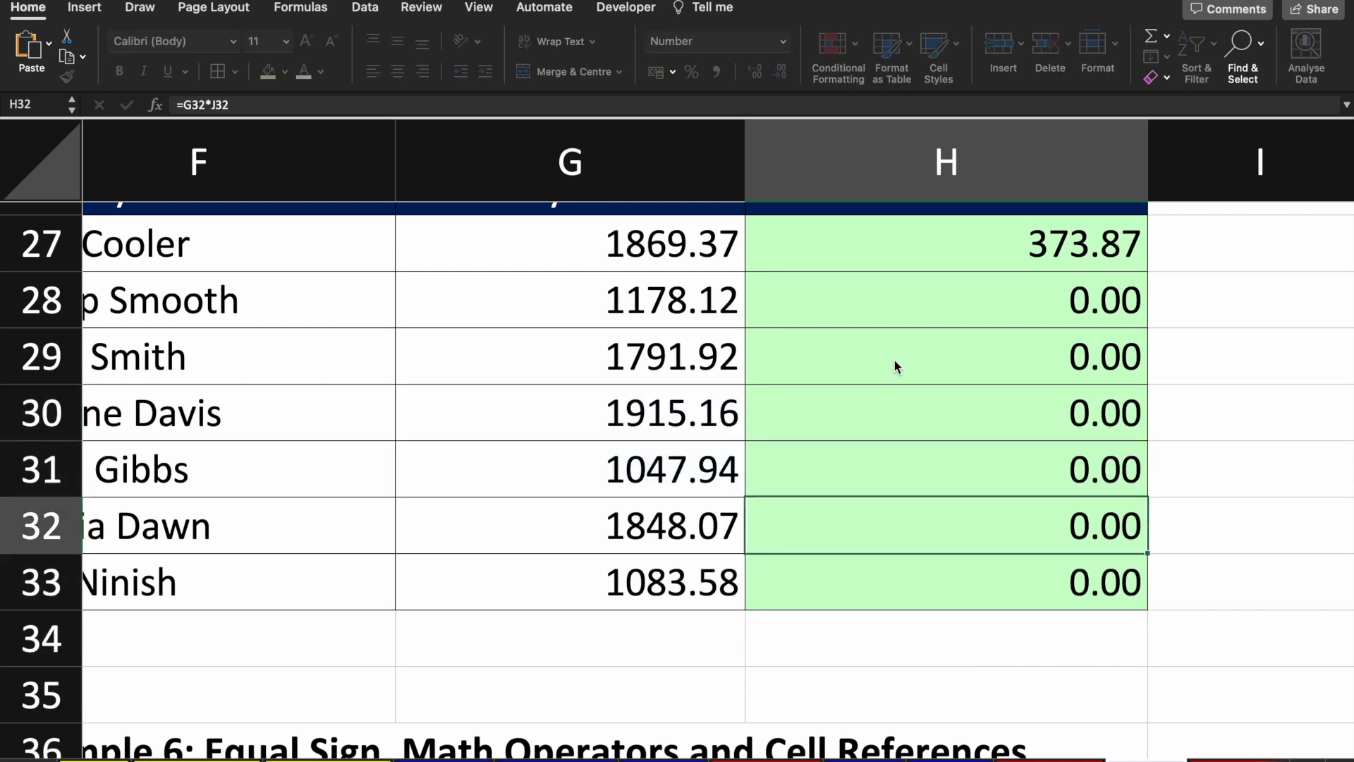
{"action": "key", "text": "F2"}
{"action": "key", "text": "Return"}
{"action": "key", "text": "F2"}
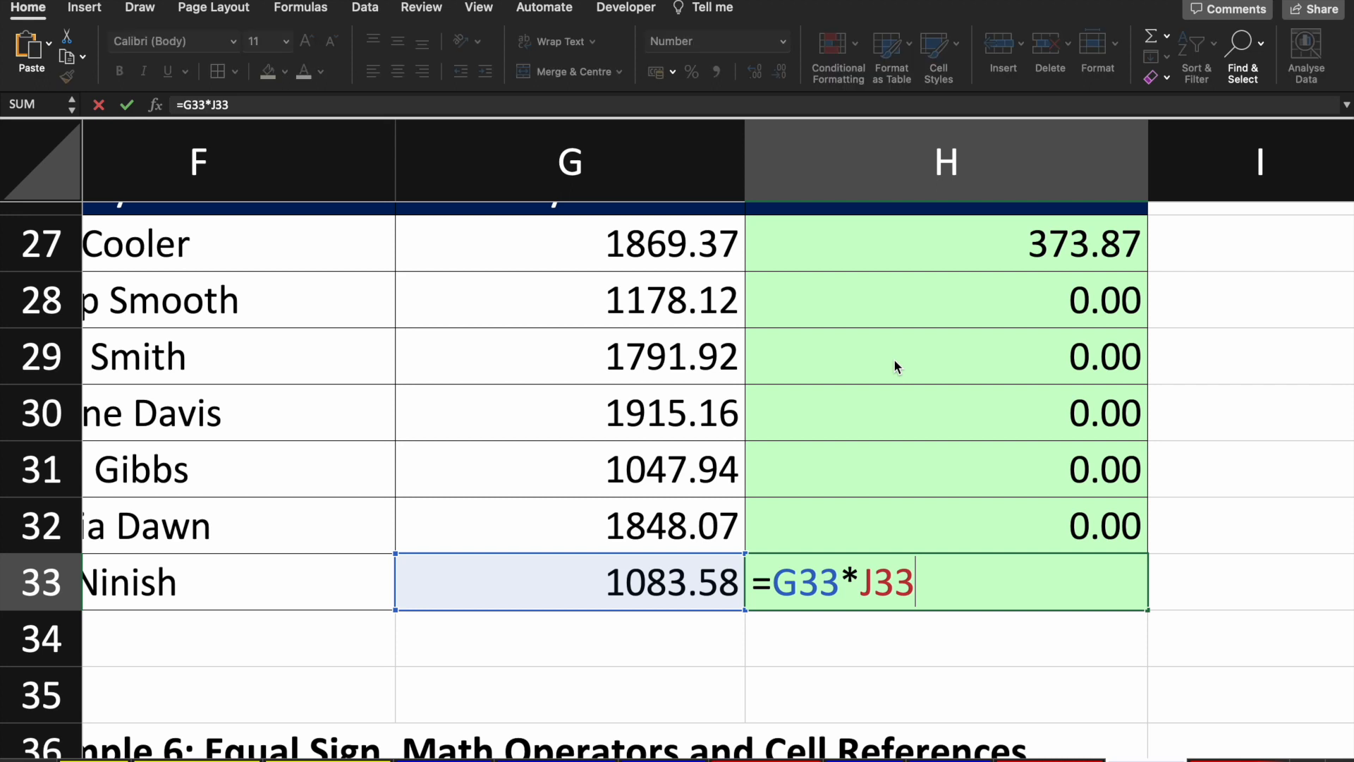
{"action": "key", "text": "Return"}
{"action": "key", "text": "Up"}
{"action": "key", "text": "Up"}
{"action": "key", "text": "Up"}
{"action": "key", "text": "Up"}
{"action": "key", "text": "Up"}
{"action": "key", "text": "Up"}
{"action": "key", "text": "Up"}
{"action": "key", "text": "Up"}
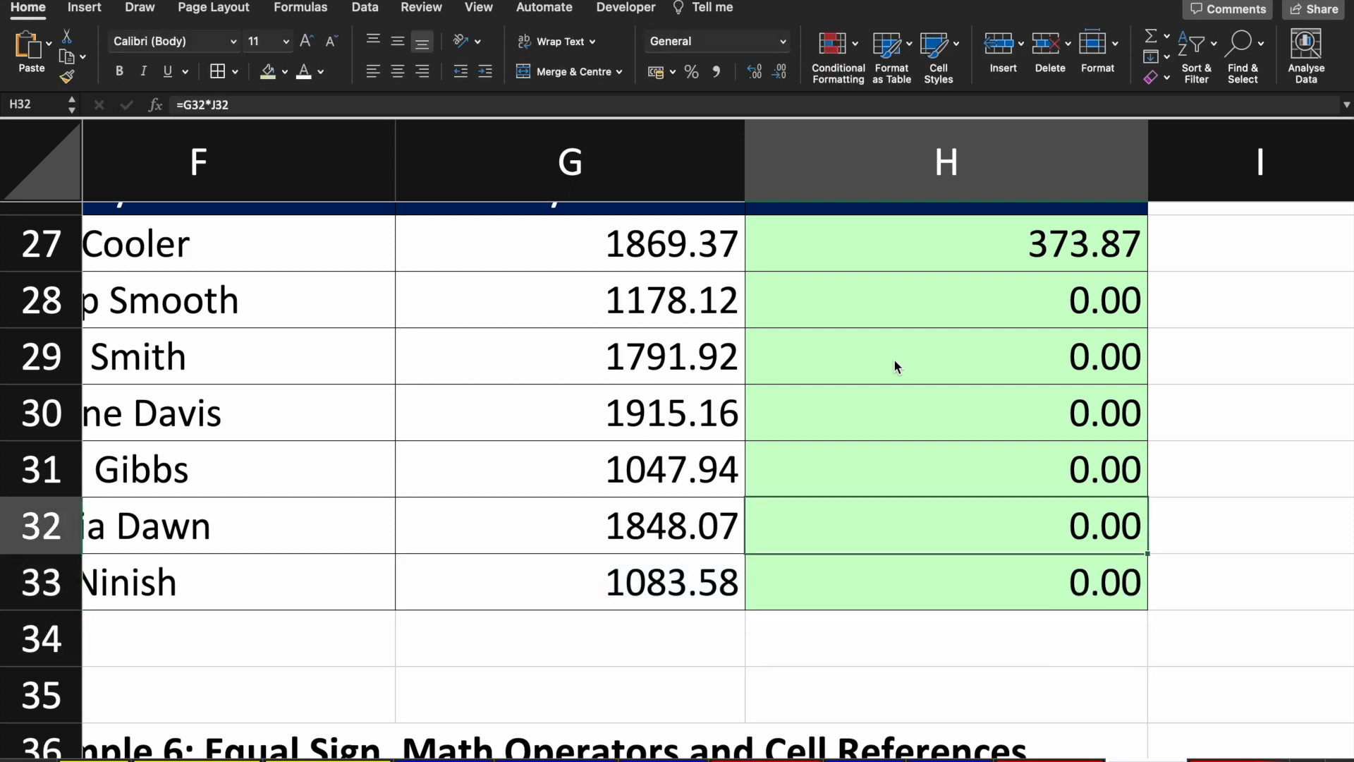
Step: Open H28's formula to show why it gives 0.00
{"action": "scroll", "coordinate": [895, 359], "scroll_direction": "up", "scroll_amount": 1}
{"action": "key", "text": "Down"}
{"action": "key", "text": "Down"}
{"action": "key", "text": "Down"}
{"action": "key", "text": "Down"}
{"action": "key", "text": "Down"}
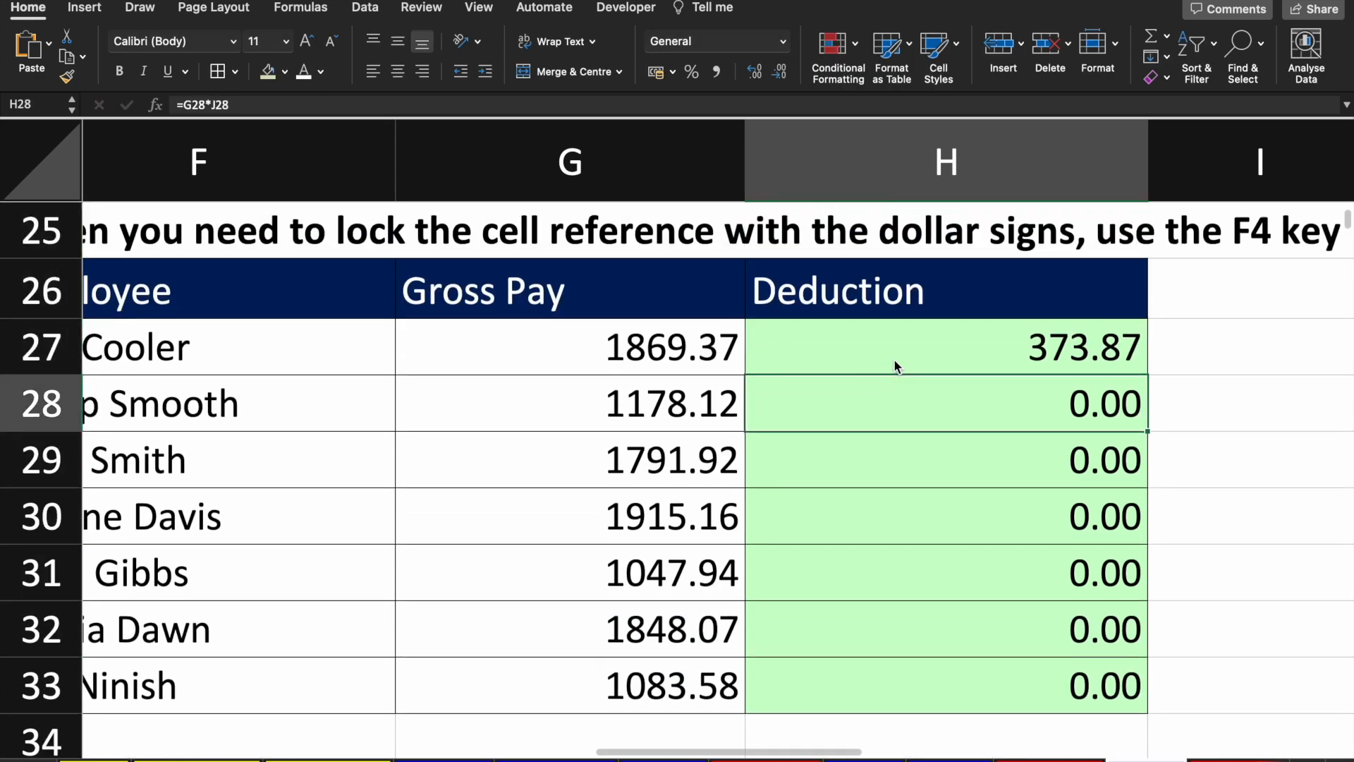
{"action": "key", "text": "Up"}
{"action": "key", "text": "Up"}
{"action": "key", "text": "Up"}
{"action": "key", "text": "Up"}
{"action": "key", "text": "Down"}
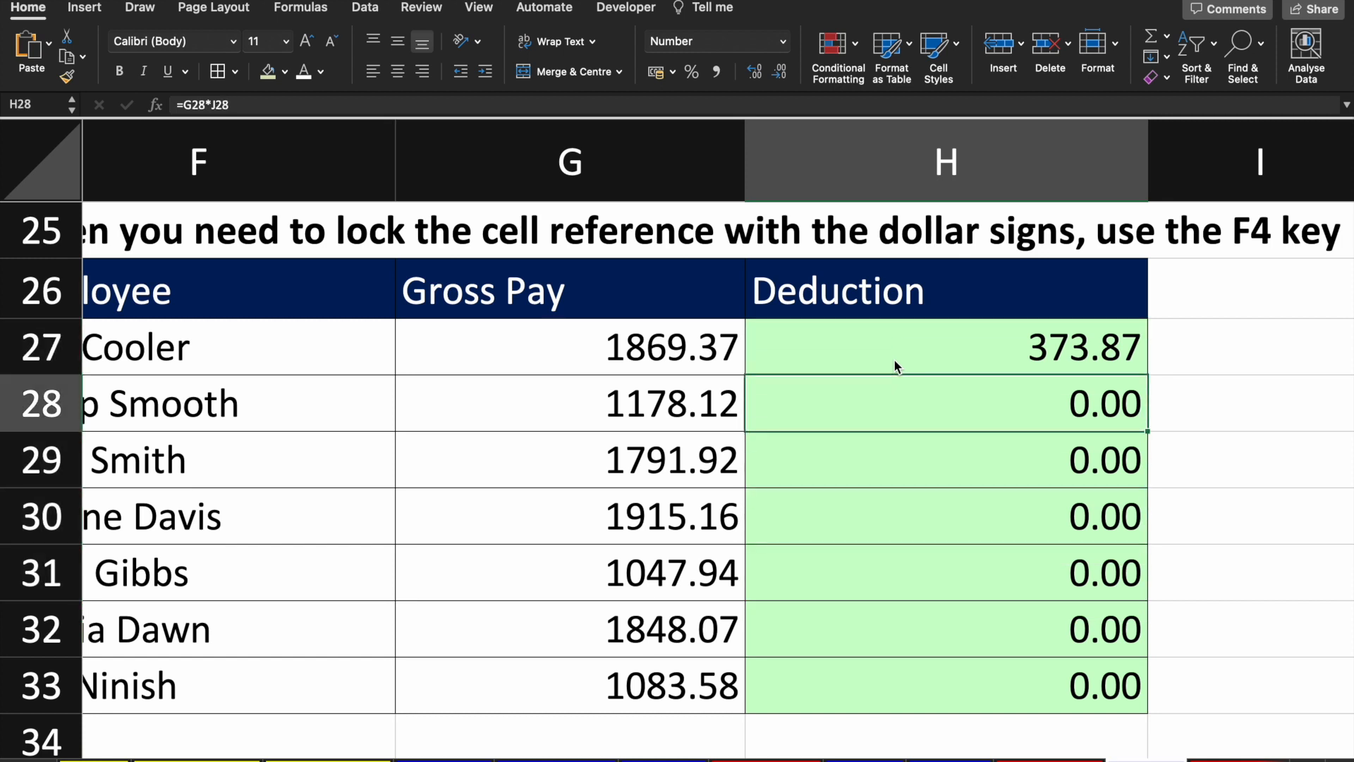
{"action": "key", "text": "F2"}
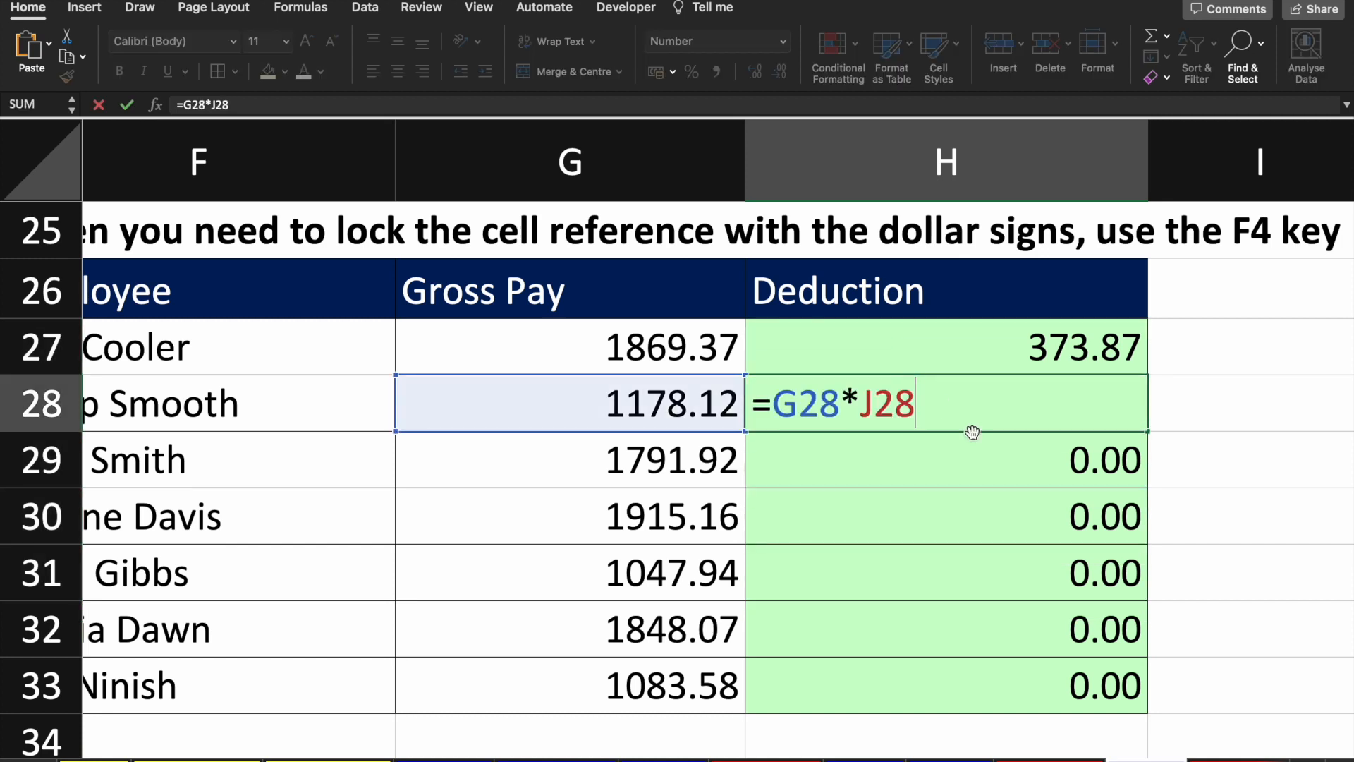
{"action": "scroll", "coordinate": [995, 457], "scroll_direction": "right", "scroll_amount": 5}
{"action": "scroll", "coordinate": [995, 457], "scroll_direction": "right", "scroll_amount": 3}
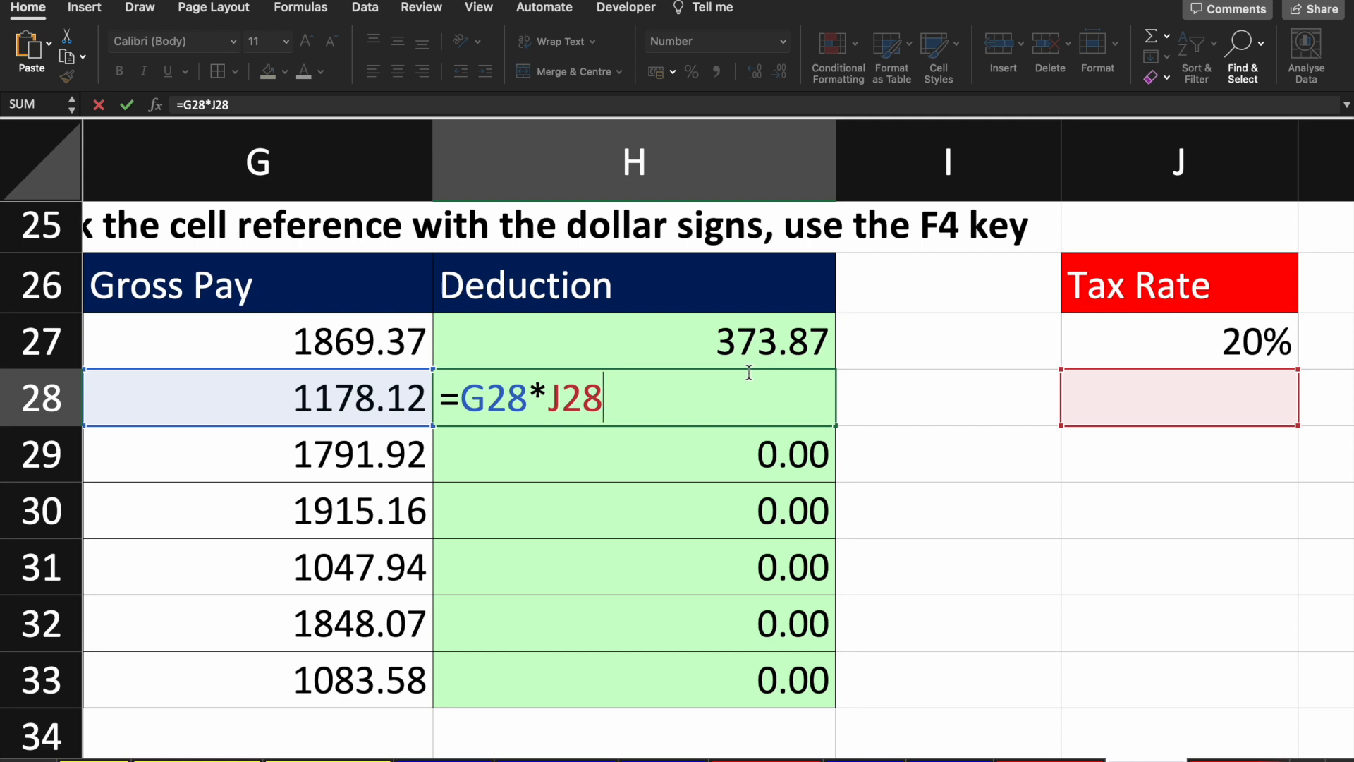
{"action": "key", "text": "Return"}
Step: Select H28:H33 and delete the incorrect 0.00 deductions
{"action": "key", "text": "shift+Down"}
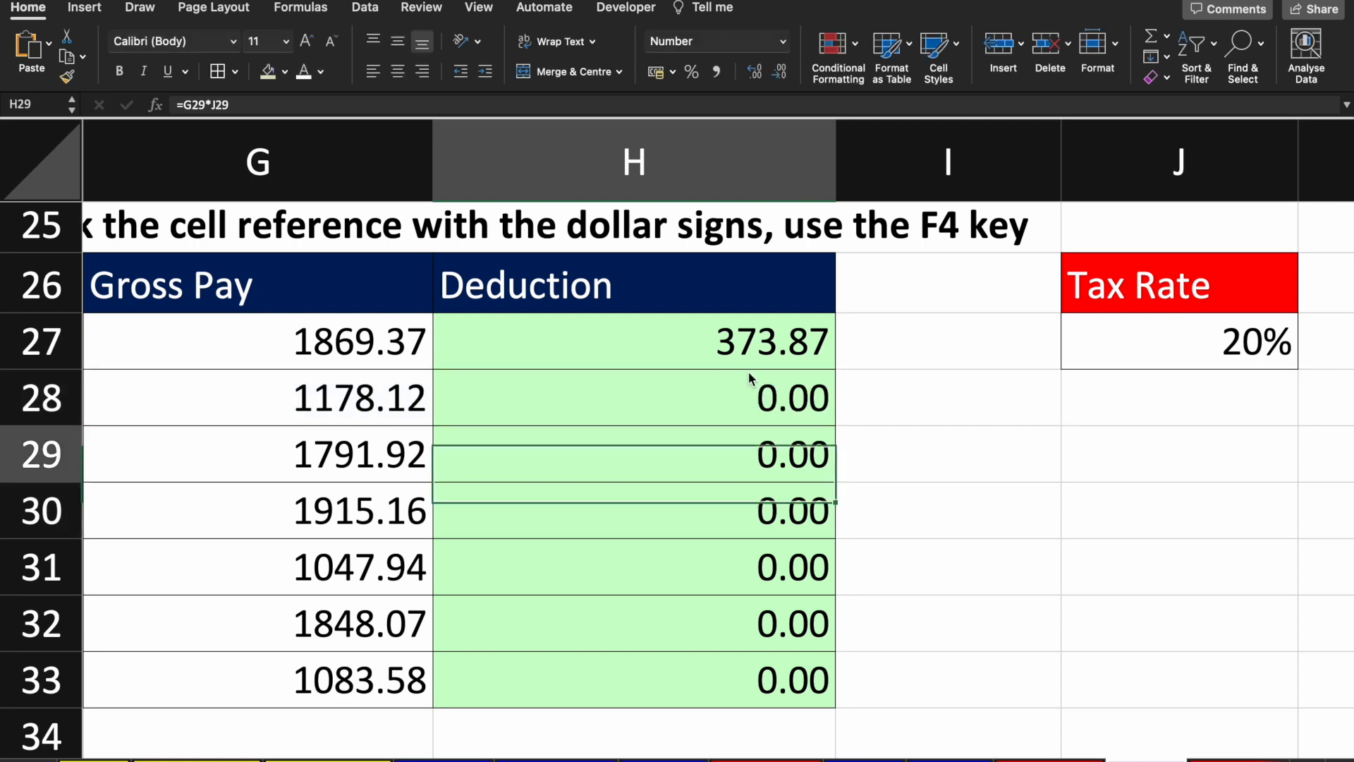
{"action": "key", "text": "shift+Up"}
{"action": "key", "text": "Up"}
{"action": "key", "text": "shift+Down"}
{"action": "key", "text": "shift+Down"}
{"action": "key", "text": "shift+Down"}
{"action": "key", "text": "shift+Down"}
{"action": "key", "text": "shift+Down"}
{"action": "key", "text": "Delete"}
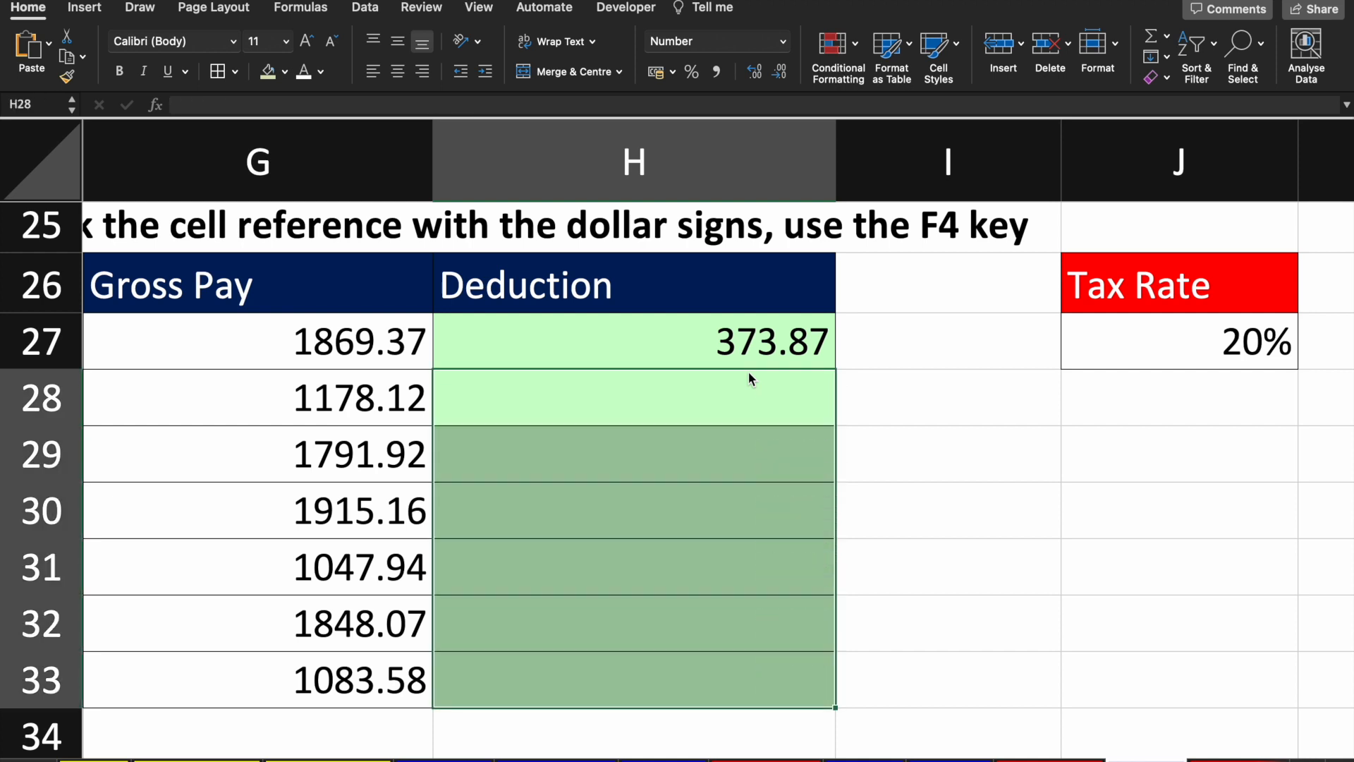
{"action": "key", "text": "Up"}
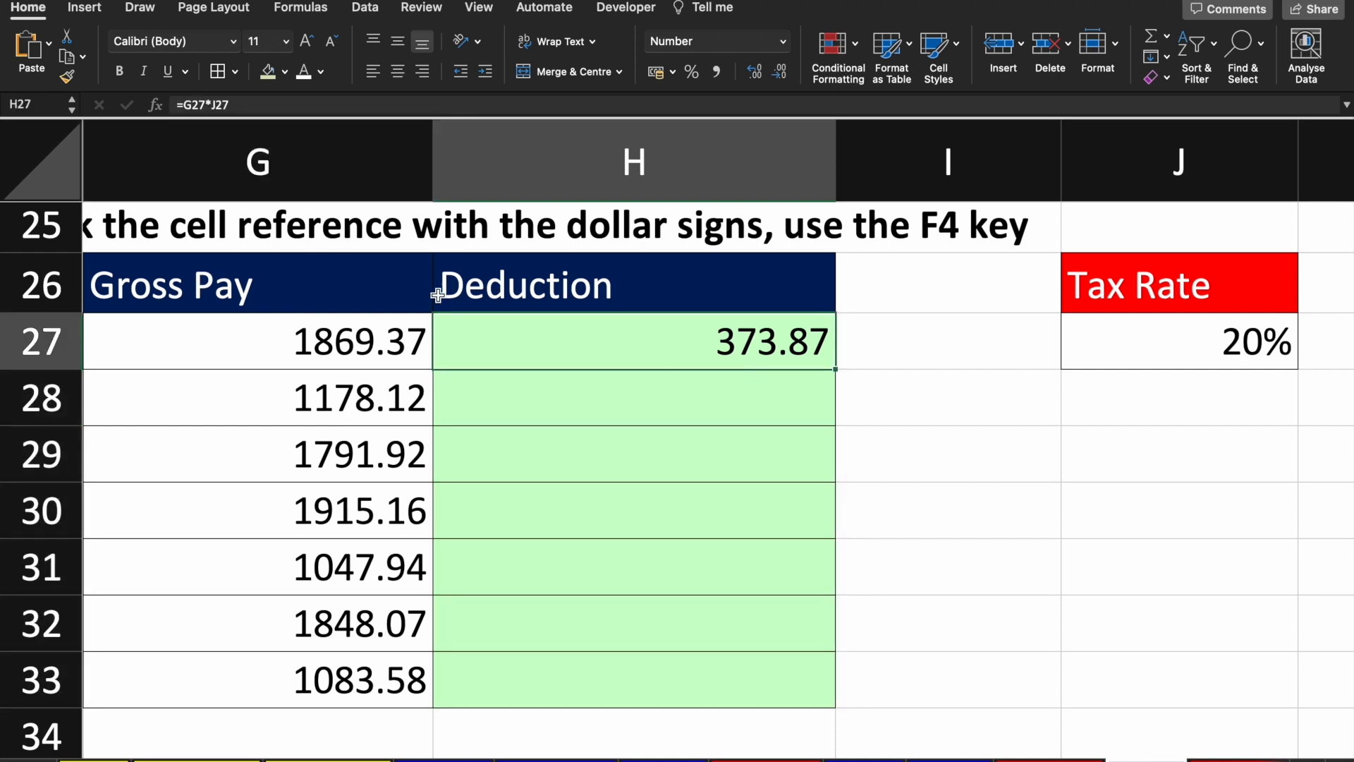
Step: Edit H27 in-cell and highlight G27 and J27 to show their values, including the 0.2 tax rate
{"action": "left_click", "coordinate": [252, 104]}
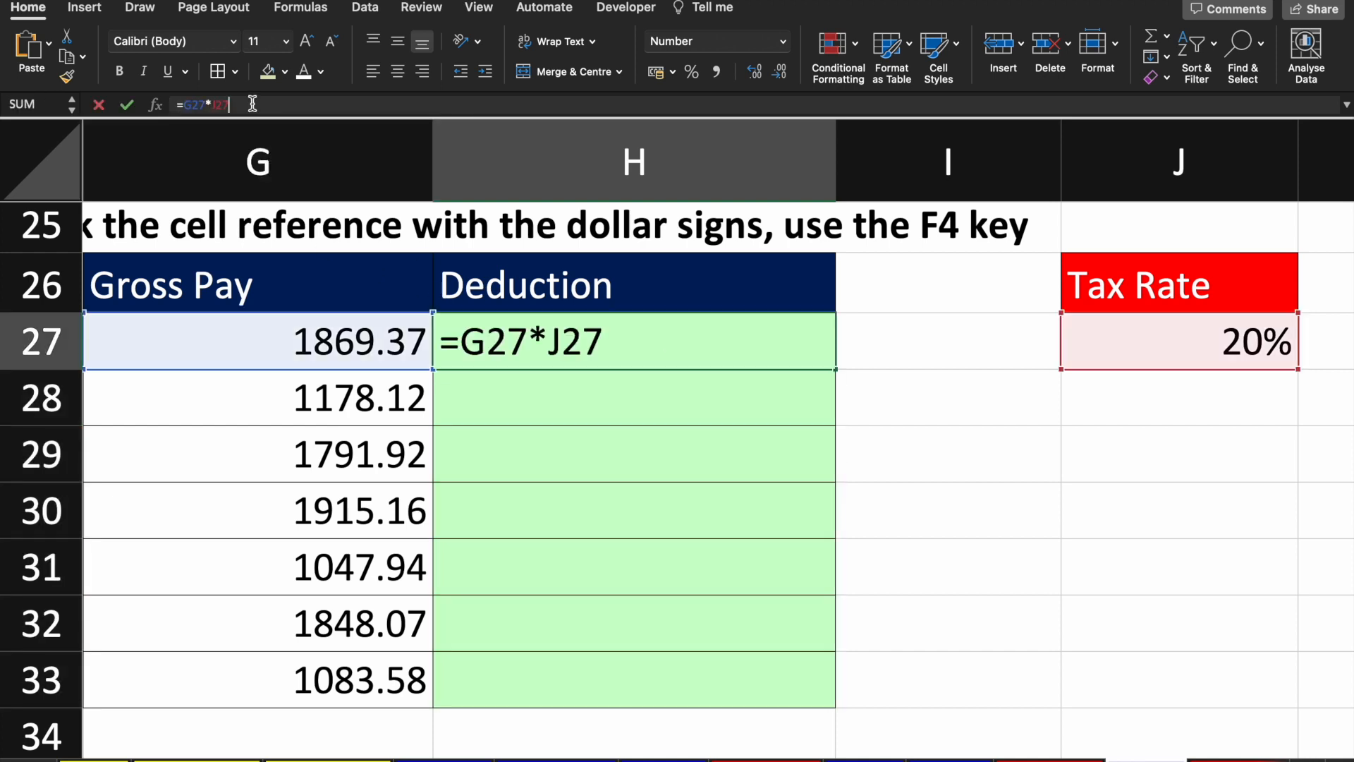
{"action": "double_click", "coordinate": [690, 337]}
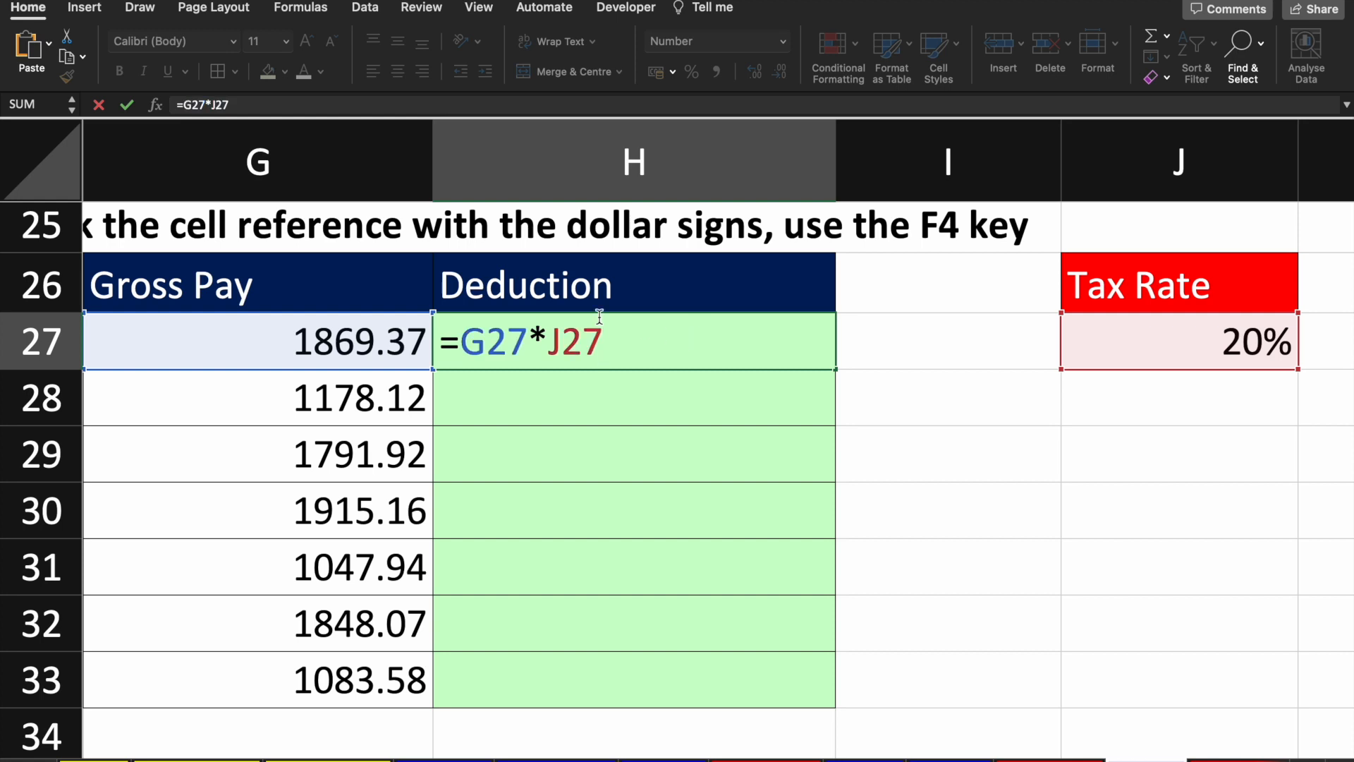
{"action": "left_click", "coordinate": [497, 356]}
{"action": "left_click_drag", "start_coordinate": [529, 346], "coordinate": [460, 345]}
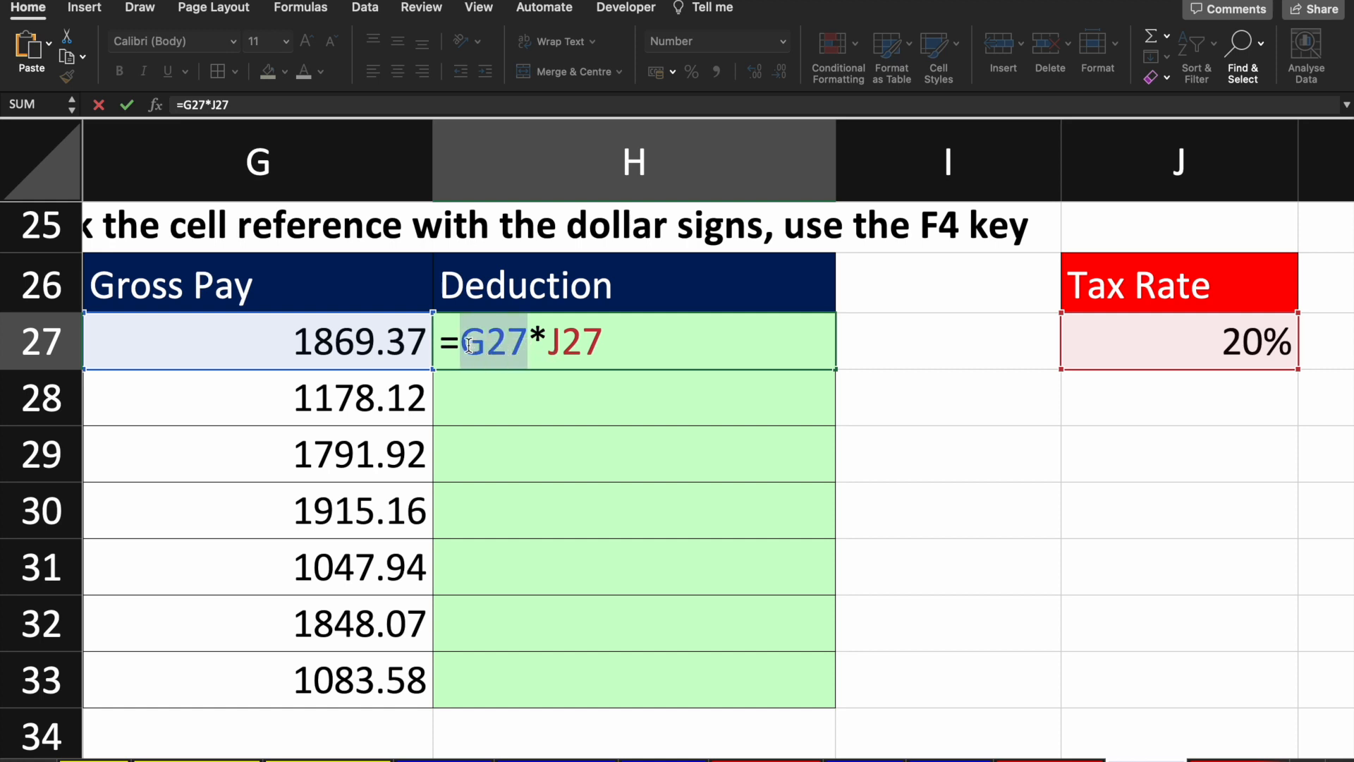
{"action": "left_click_drag", "start_coordinate": [603, 346], "coordinate": [474, 346]}
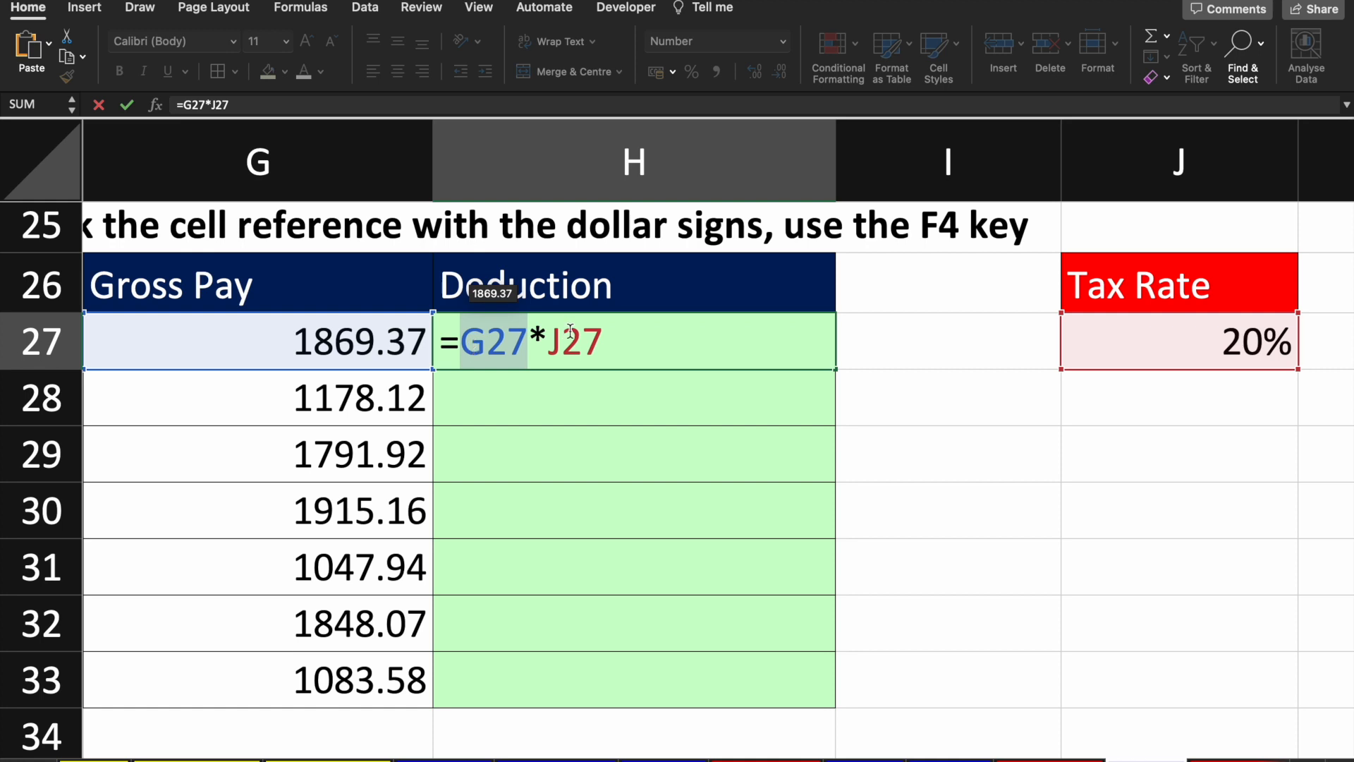
{"action": "key", "text": "shift+Left"}
{"action": "key", "text": "shift+Left"}
{"action": "key", "text": "shift+Left"}
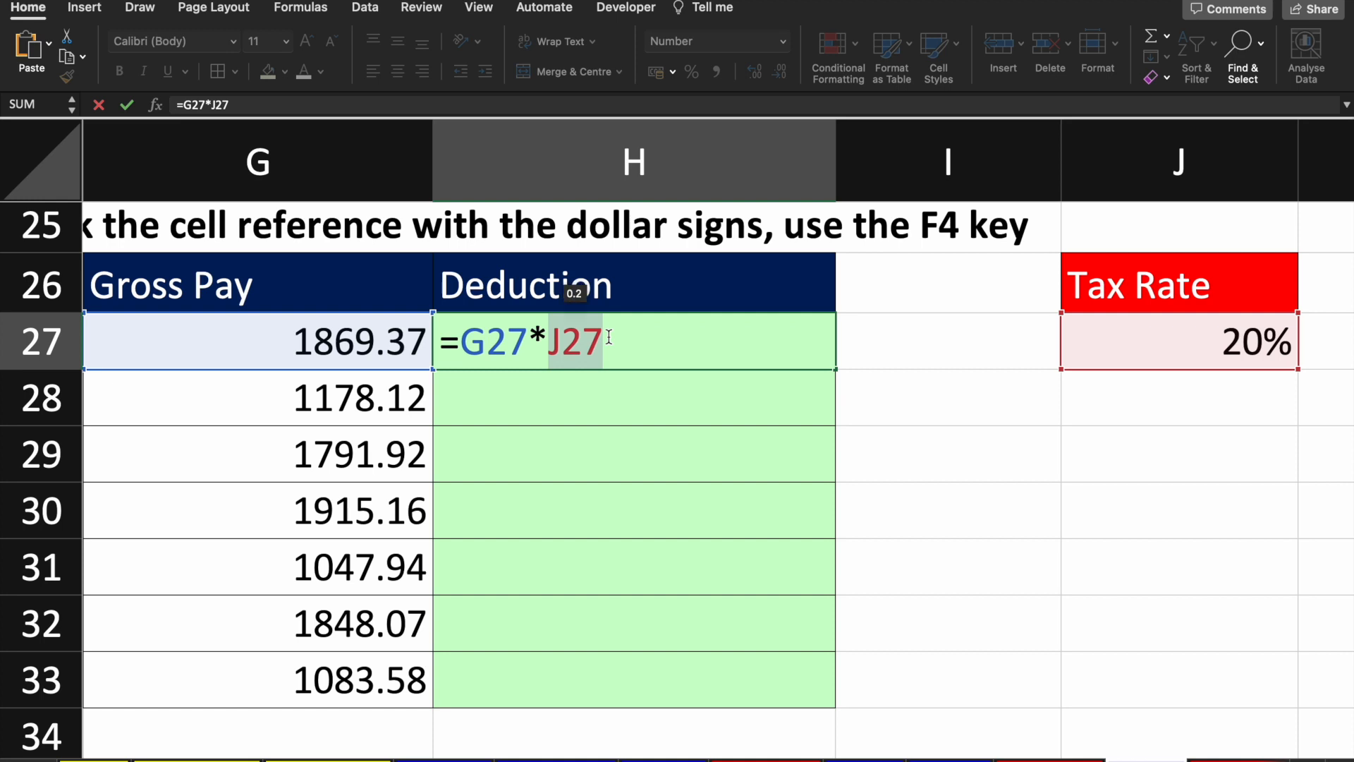
{"action": "key", "text": "Right"}
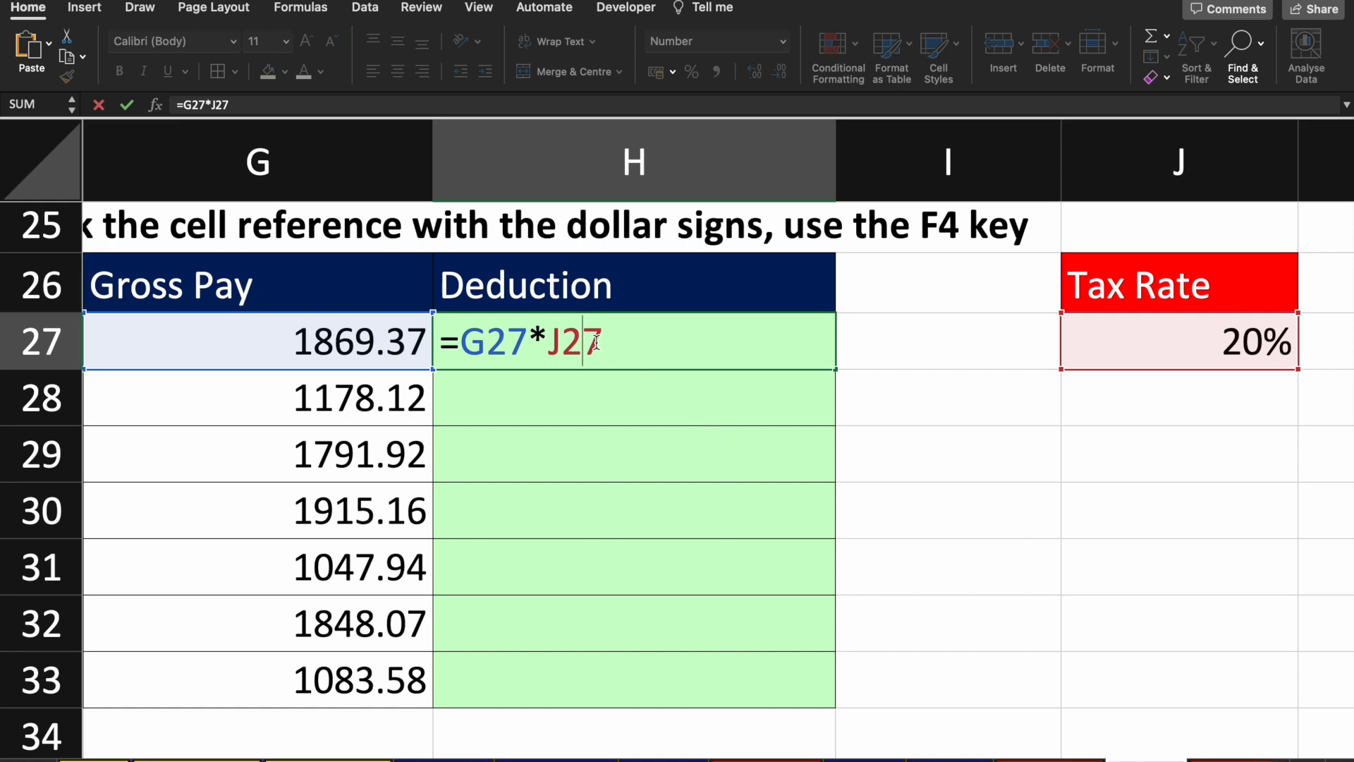
Step: Change H27 to =G27*$J$27, highlighting $J and $27 to explain the locked column and row
{"action": "key", "text": "F4"}
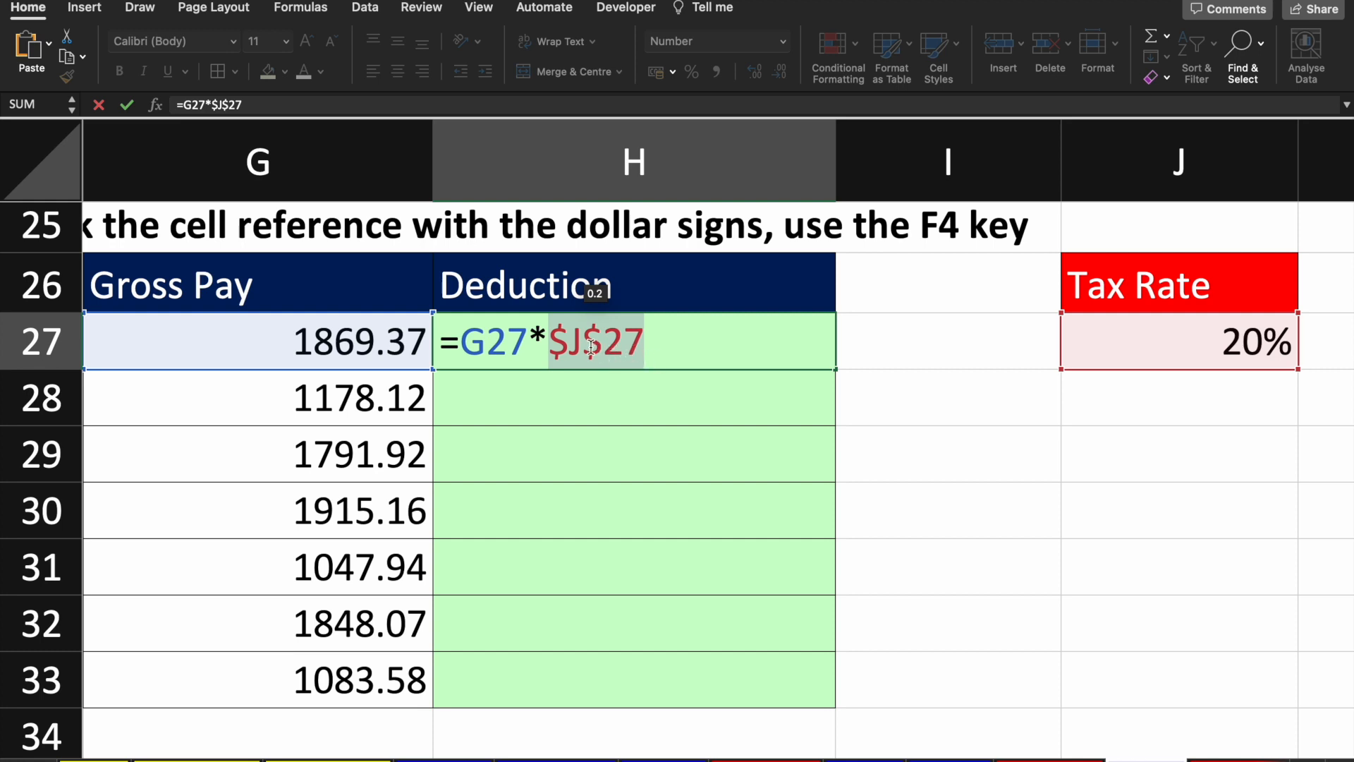
{"action": "left_click", "coordinate": [587, 346]}
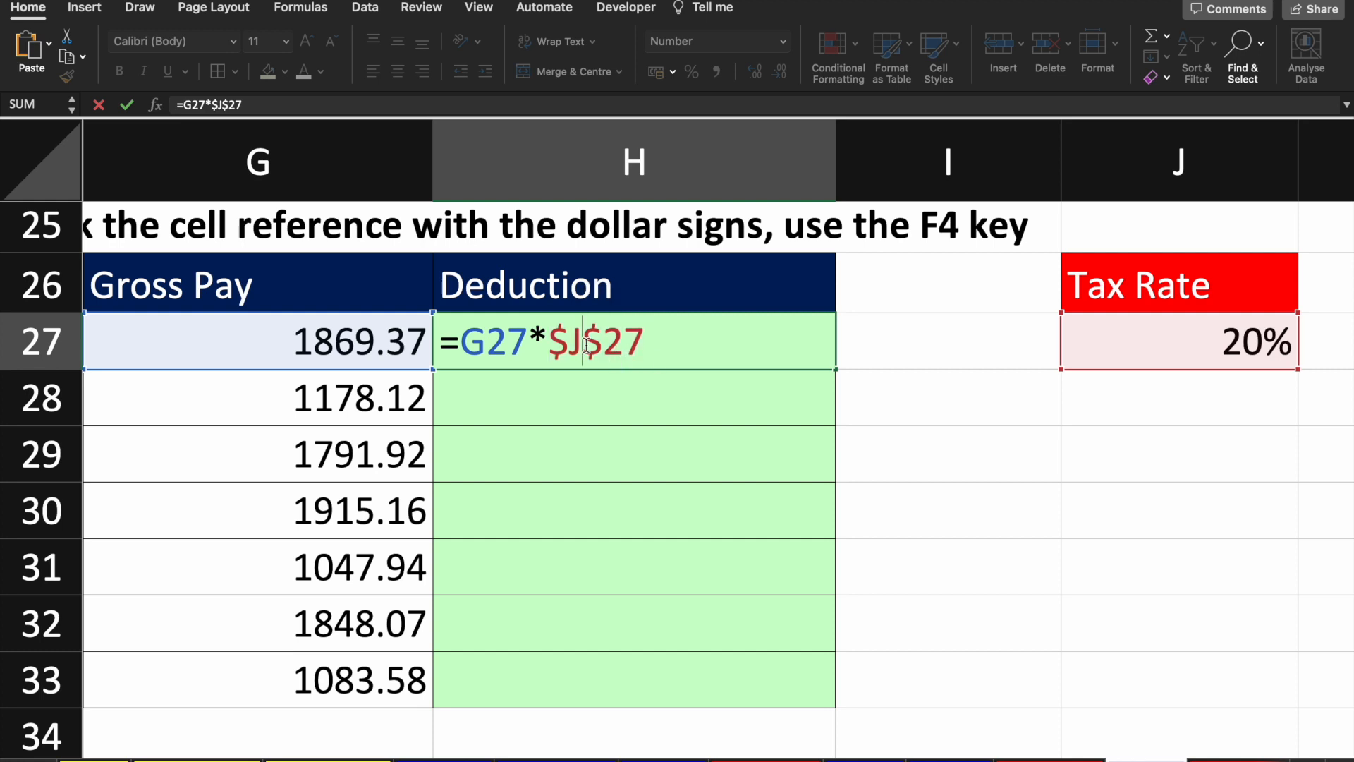
{"action": "left_click_drag", "start_coordinate": [587, 346], "coordinate": [558, 343]}
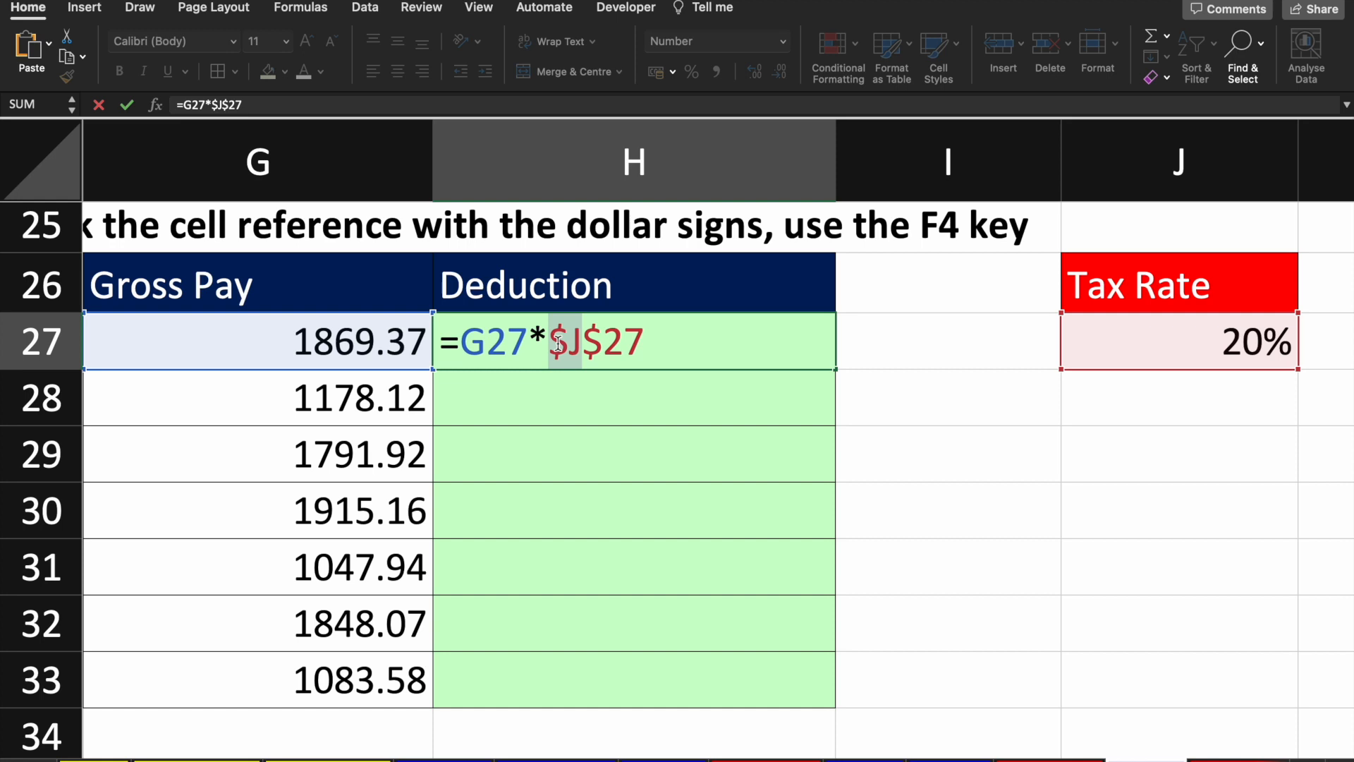
{"action": "left_click", "coordinate": [657, 343]}
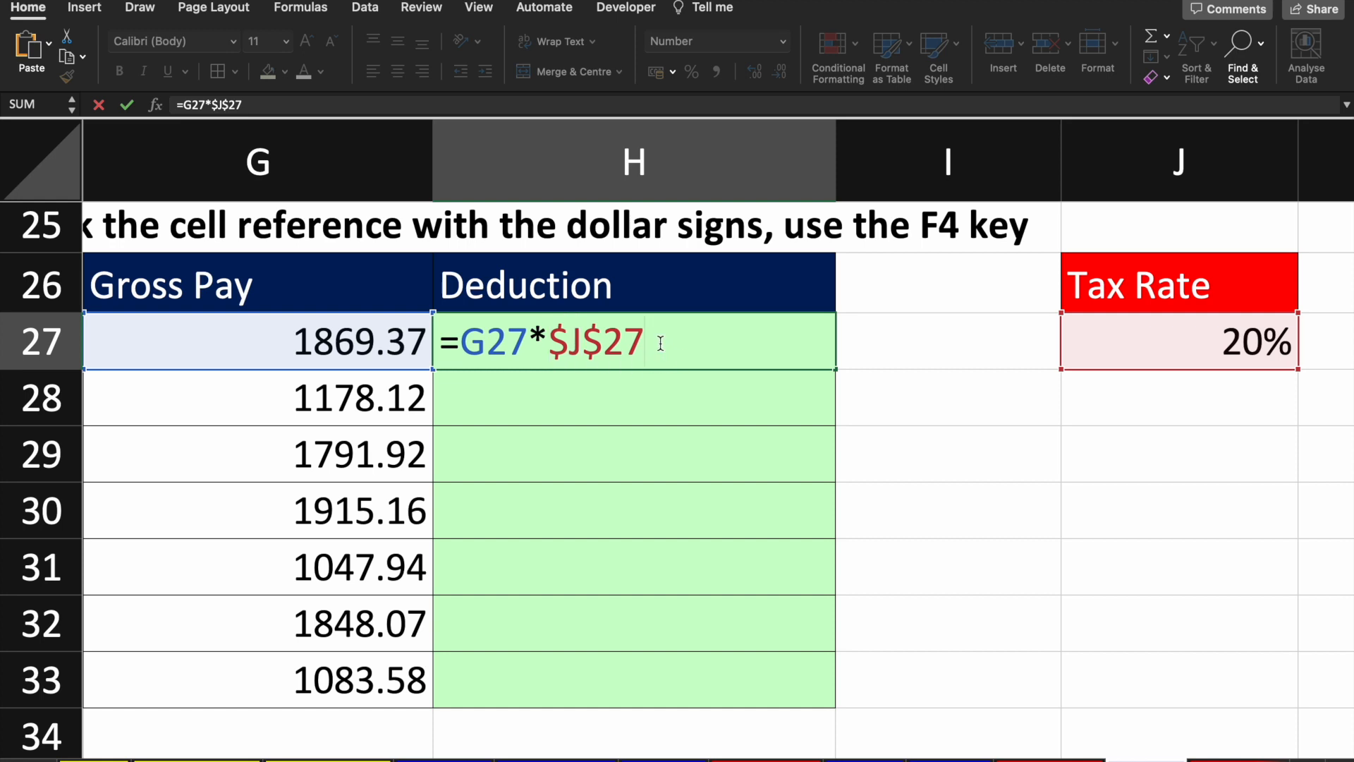
{"action": "left_click_drag", "start_coordinate": [656, 342], "coordinate": [612, 342]}
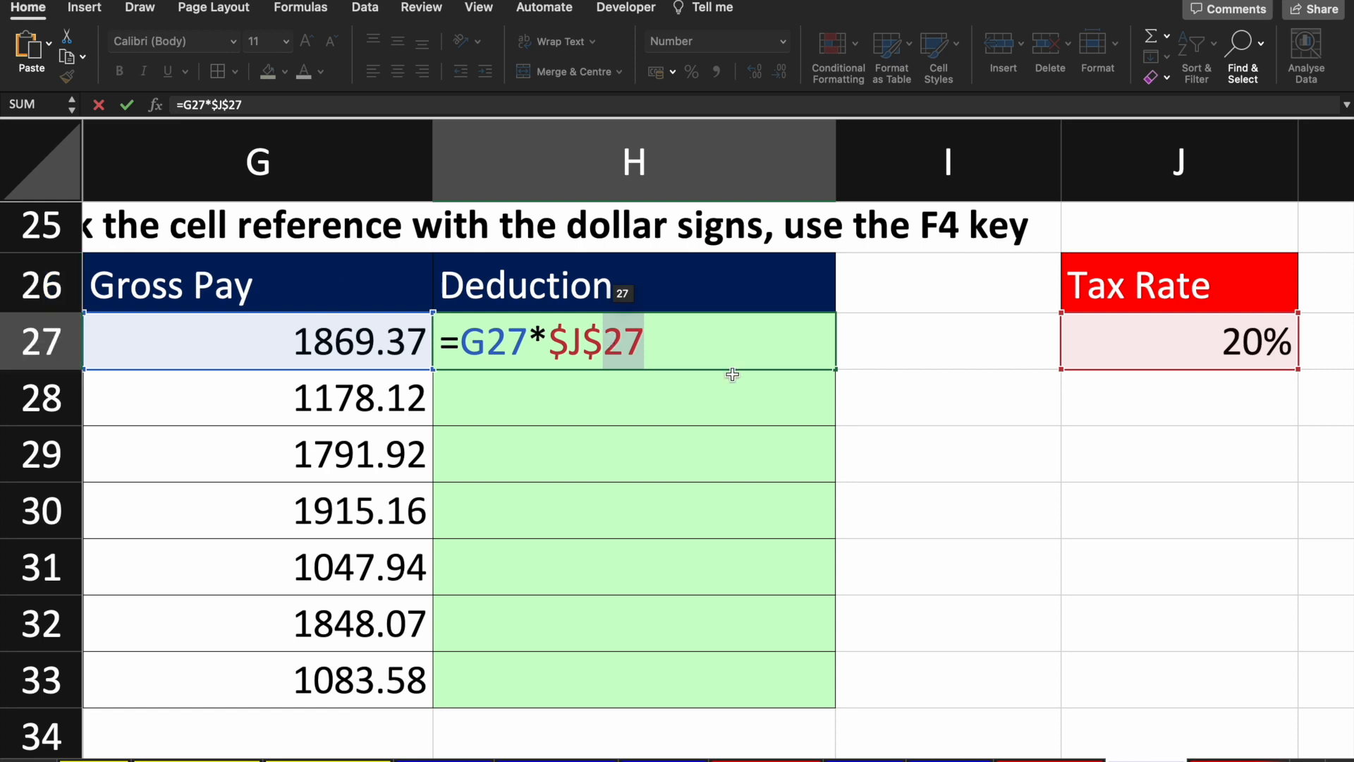
{"action": "left_click", "coordinate": [645, 350]}
{"action": "left_click_drag", "start_coordinate": [645, 351], "coordinate": [591, 355]}
{"action": "key", "text": "Return"}
{"action": "left_click", "coordinate": [590, 358]}
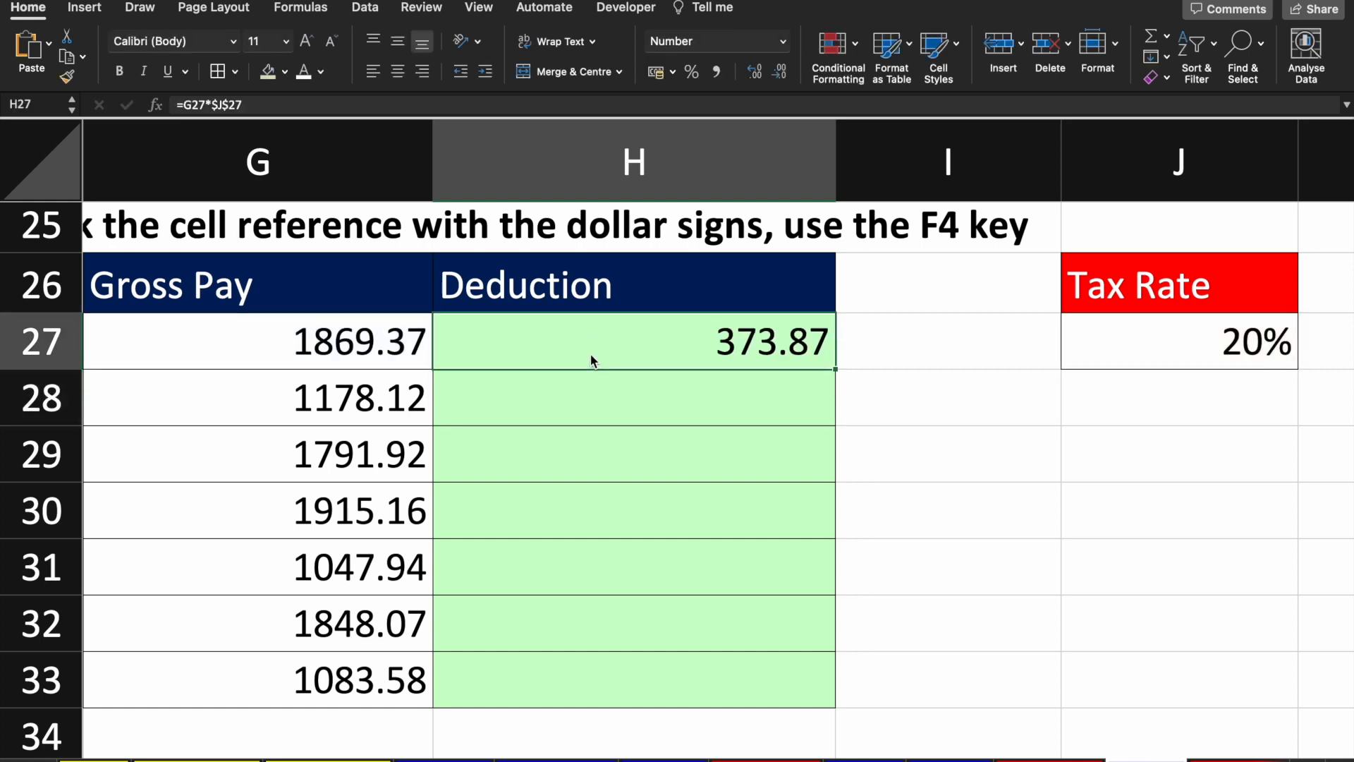
{"action": "double_click", "coordinate": [837, 369]}
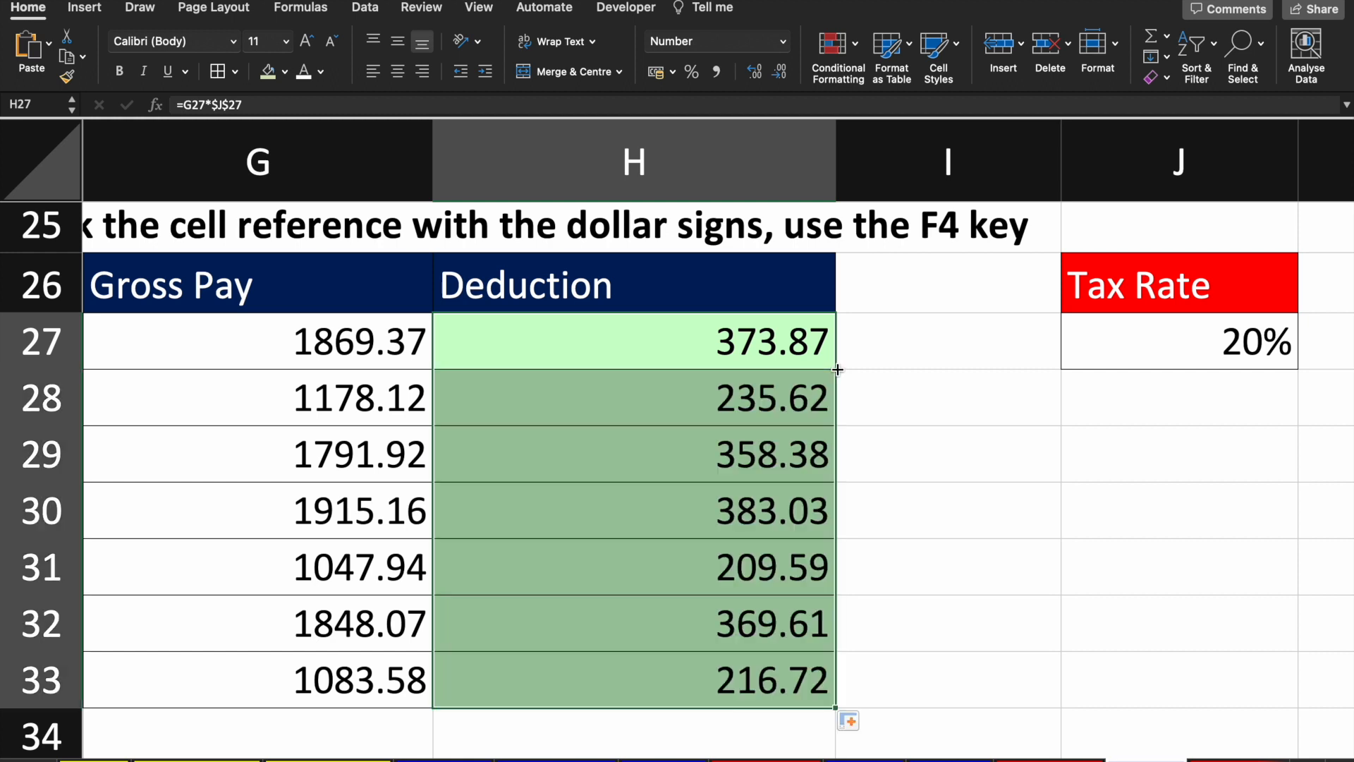
{"action": "left_click", "coordinate": [772, 357]}
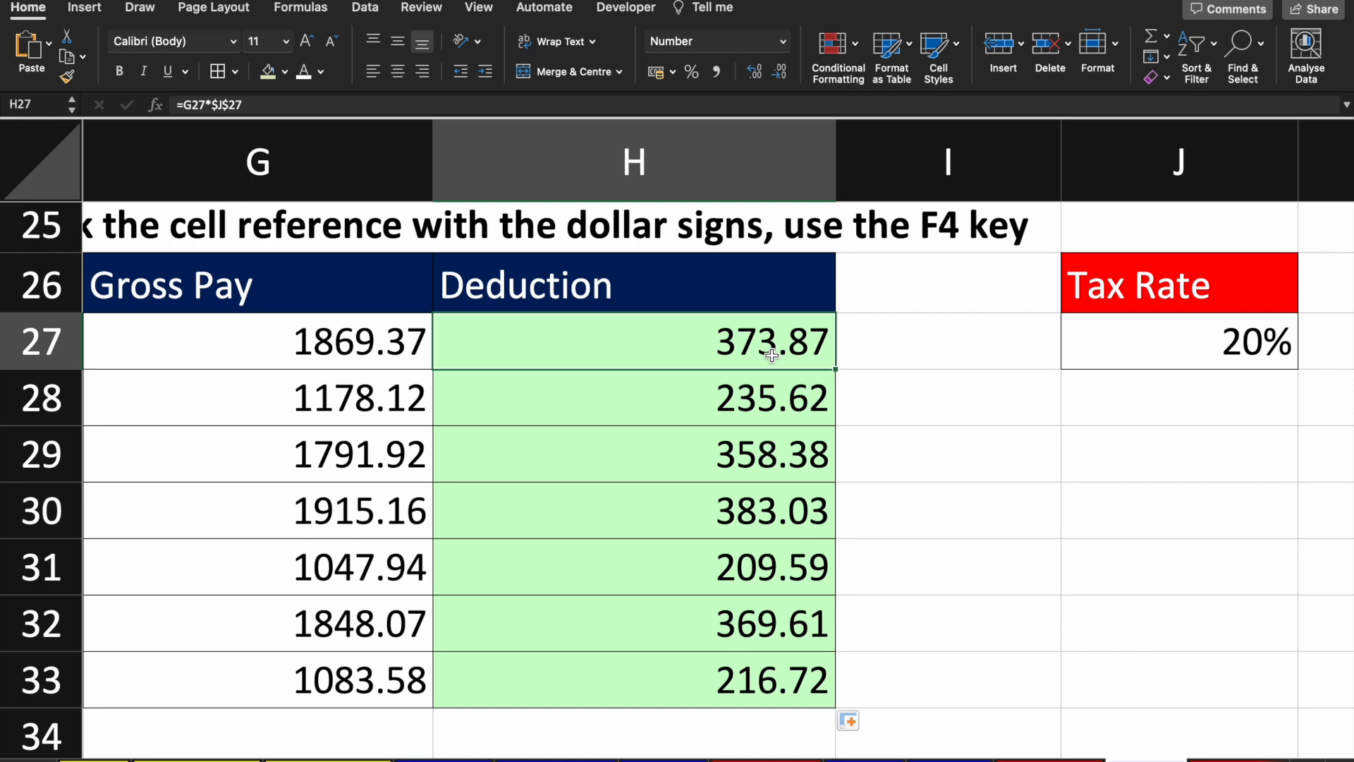
{"action": "double_click", "coordinate": [772, 356]}
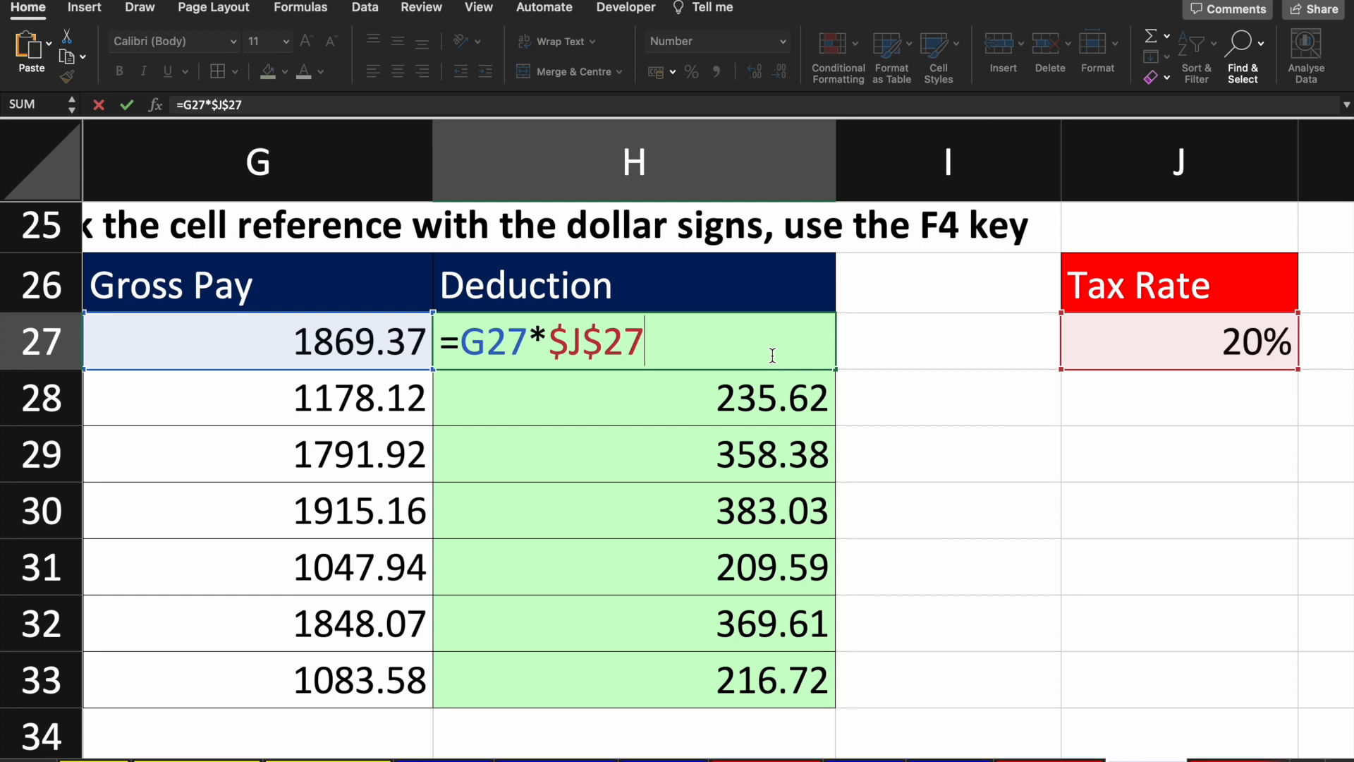
{"action": "key", "text": "Return"}
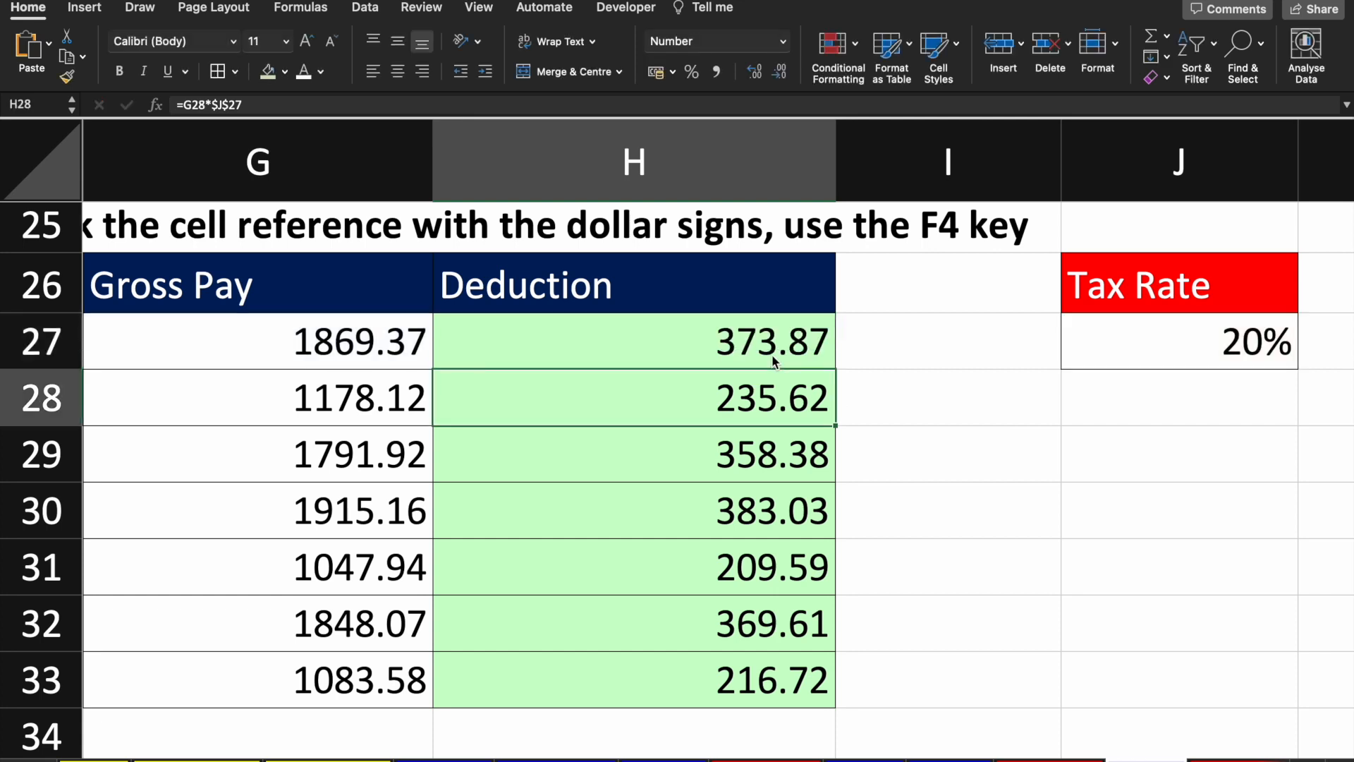
{"action": "key", "text": "F2"}
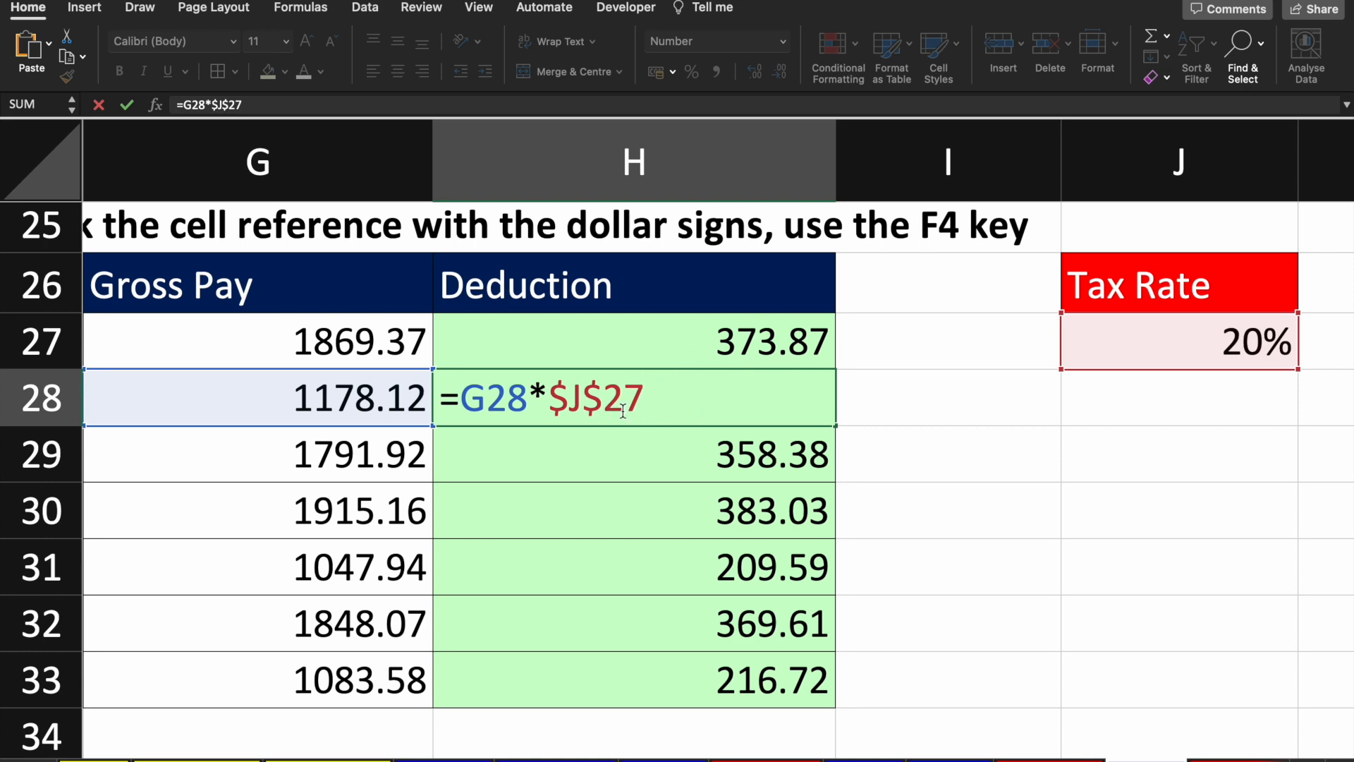
{"action": "key", "text": "ctrl+Right"}
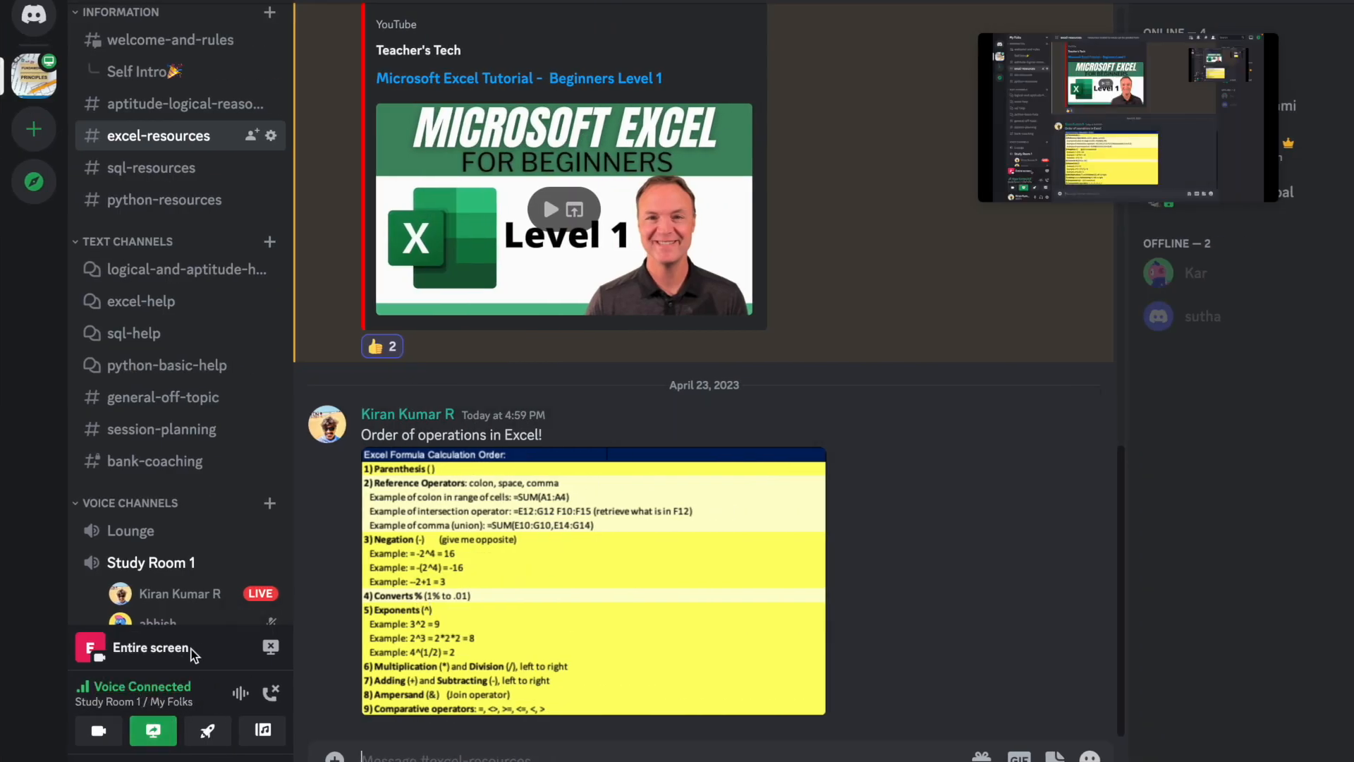
{"action": "left_click", "coordinate": [175, 591]}
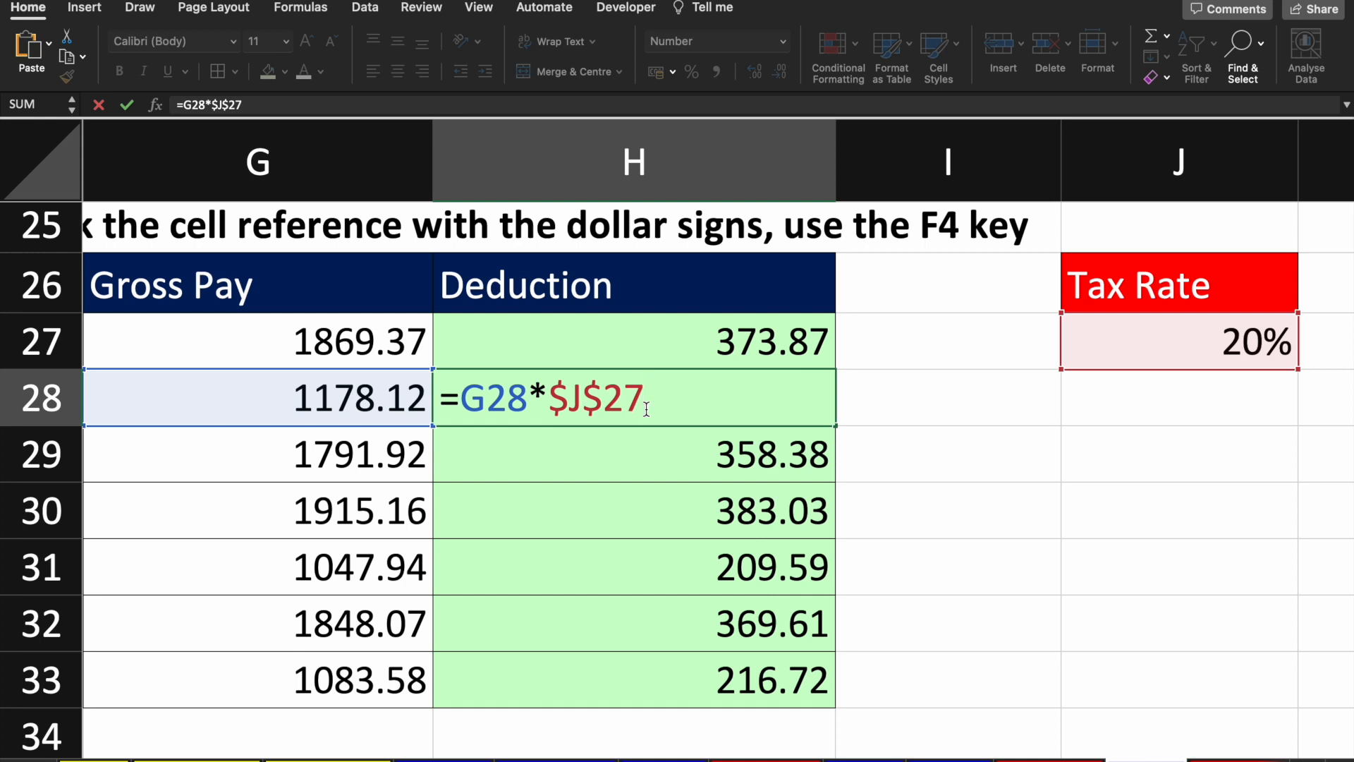
{"action": "key", "text": "Return"}
{"action": "key", "text": "Up"}
{"action": "key", "text": "Up"}
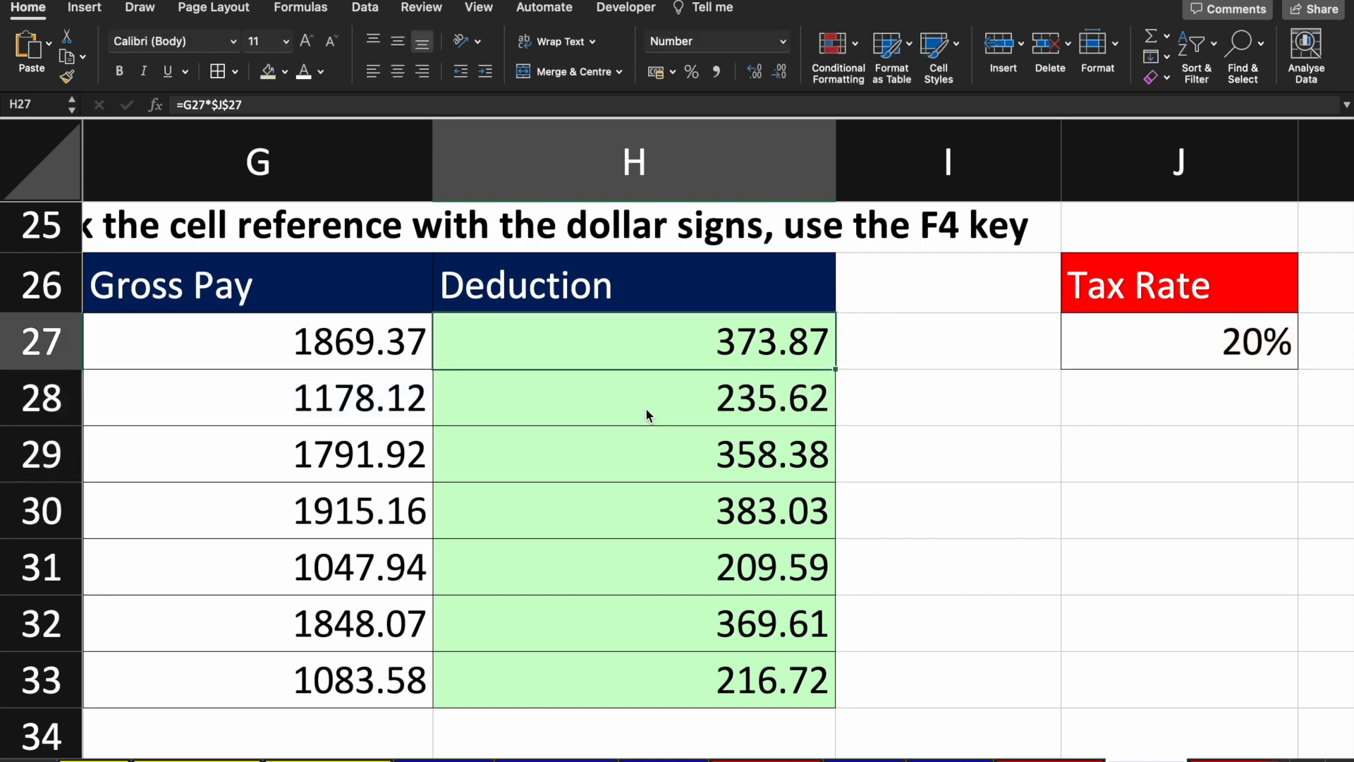
{"action": "key", "text": "F2"}
{"action": "key", "text": "Return"}
{"action": "key", "text": "F2"}
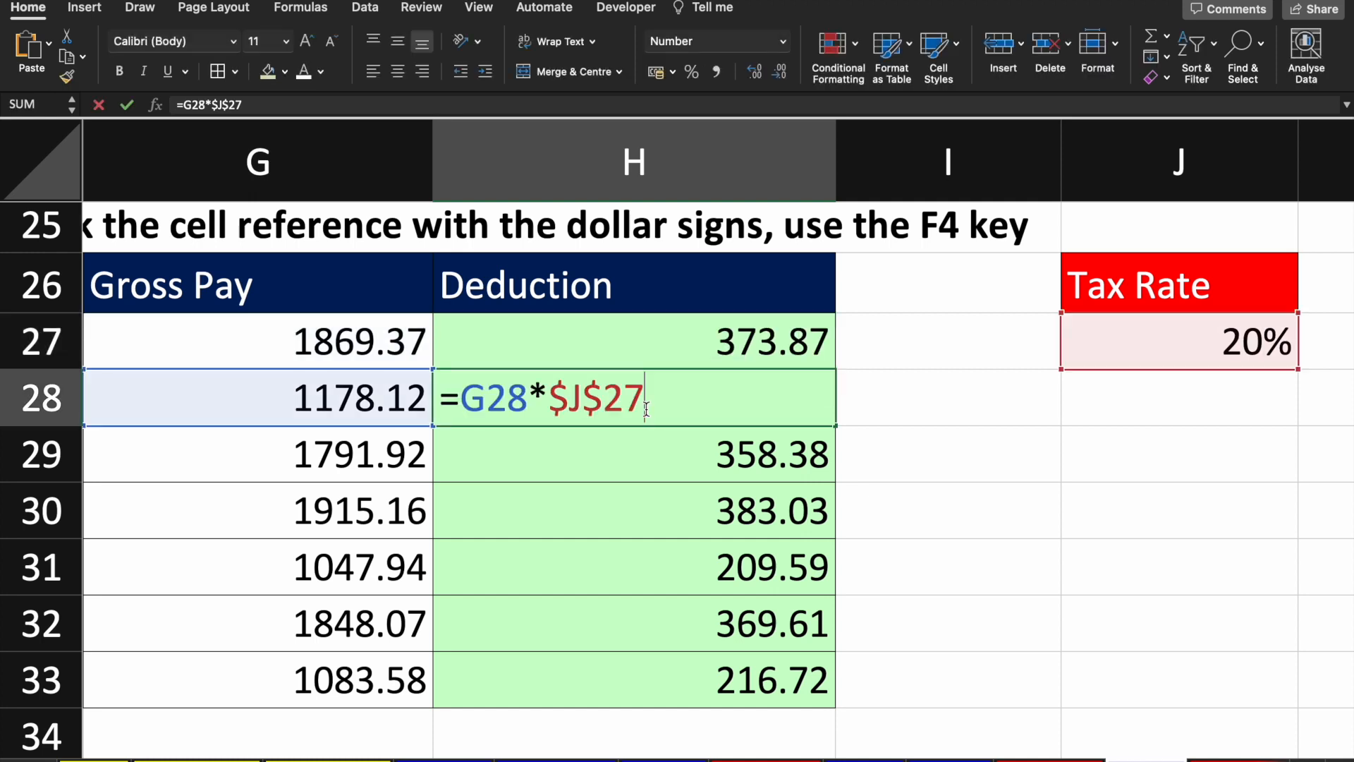
{"action": "key", "text": "Return"}
{"action": "key", "text": "F2"}
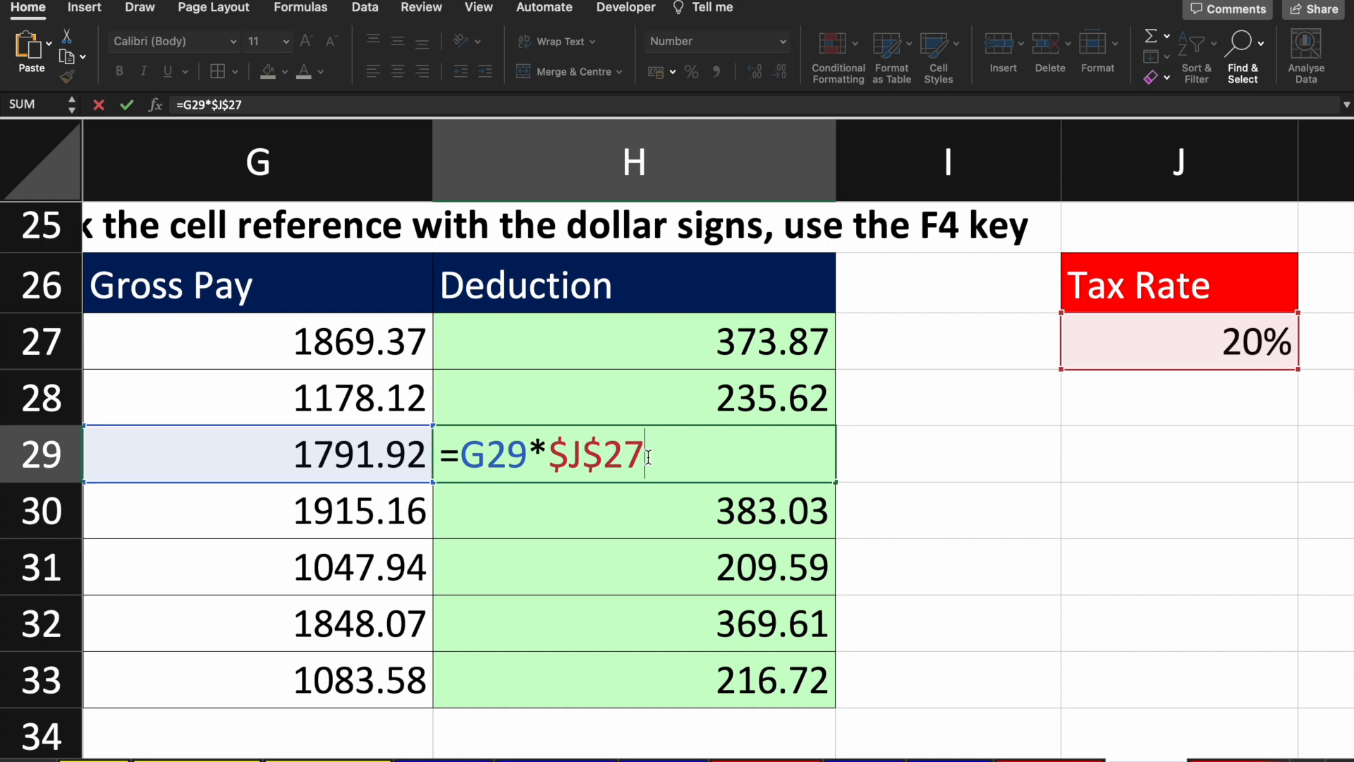
{"action": "key", "text": "Return"}
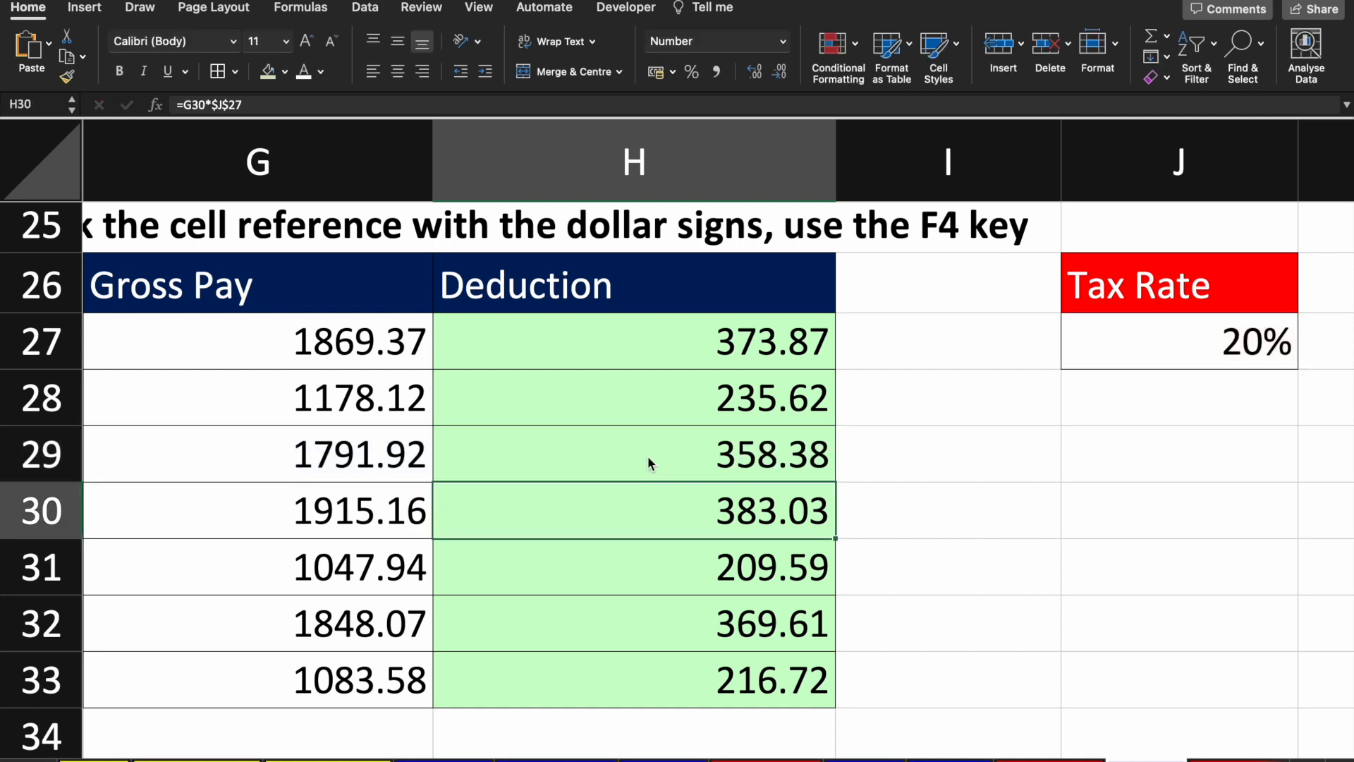
{"action": "key", "text": "F2"}
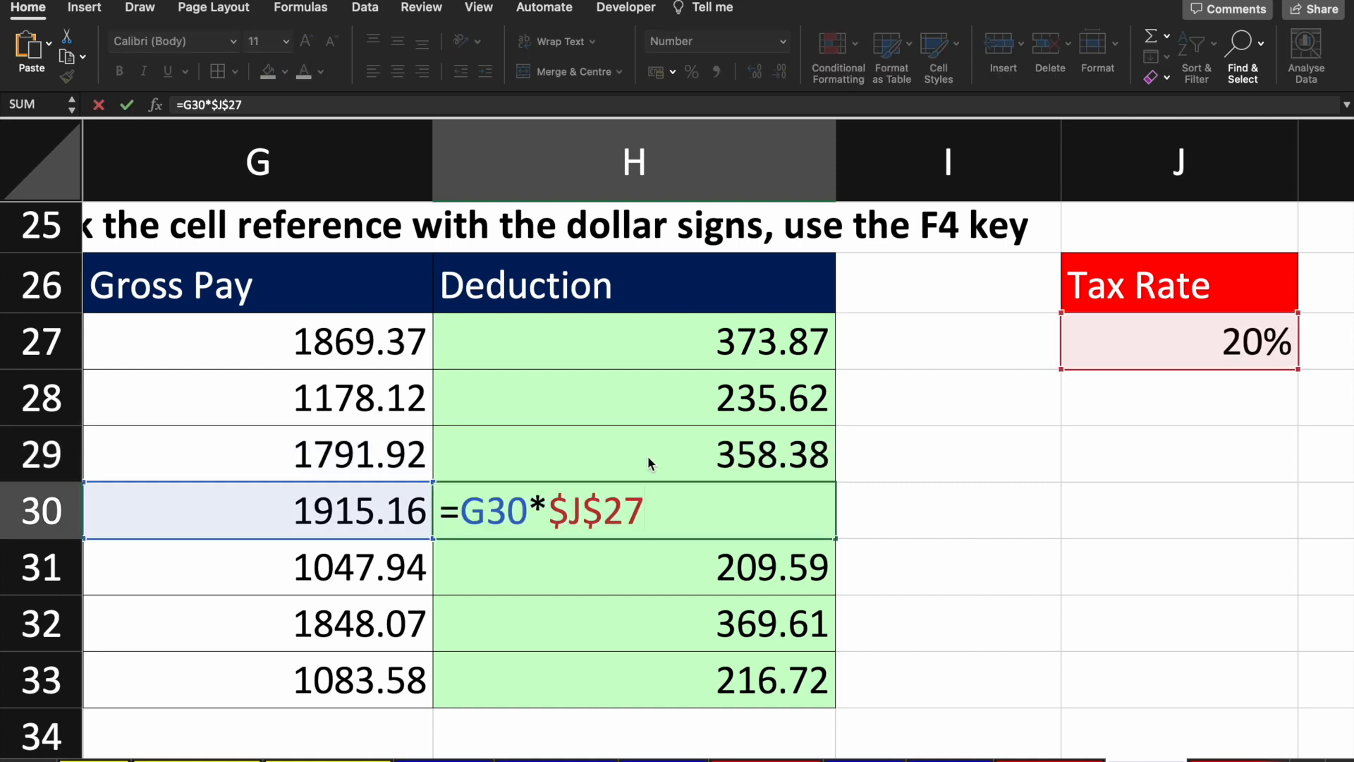
{"action": "key", "text": "Return"}
{"action": "key", "text": "ctrl+super+space"}
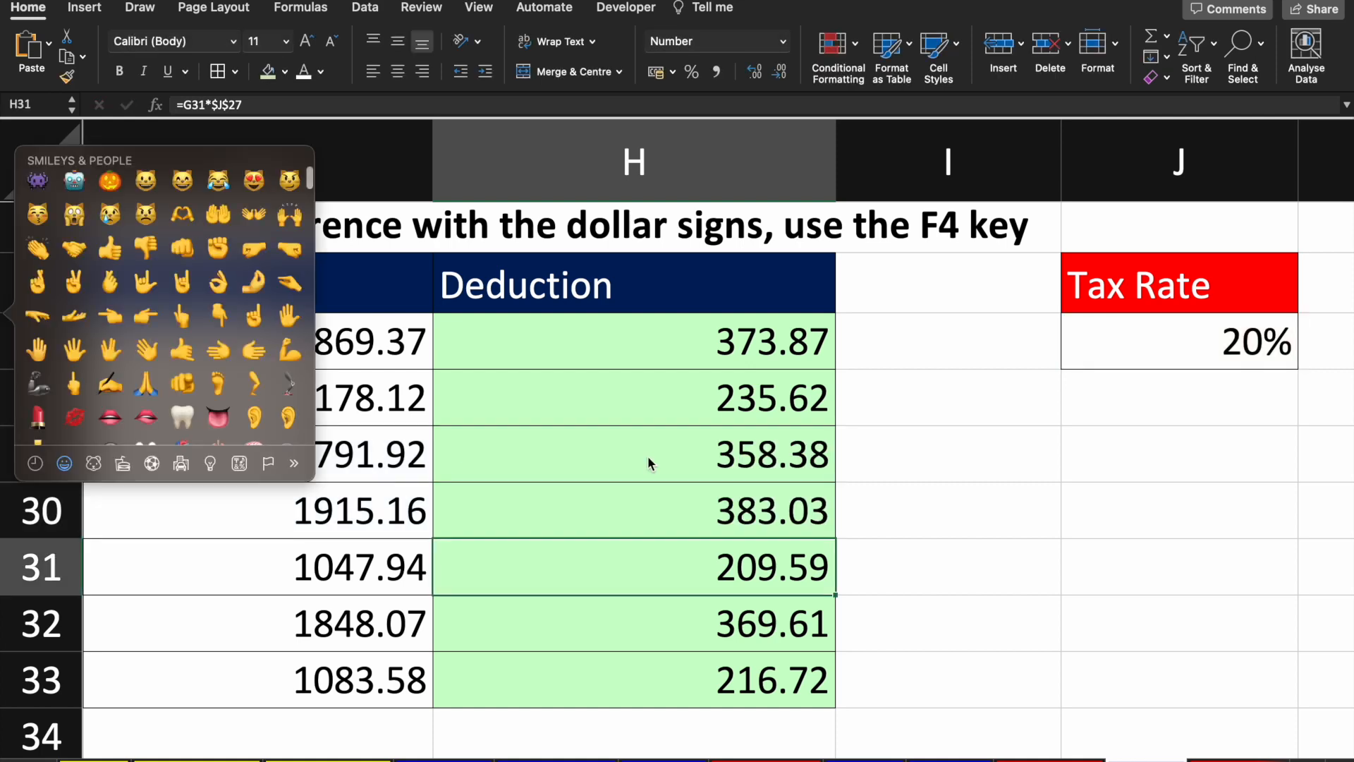
{"action": "left_click", "coordinate": [670, 492]}
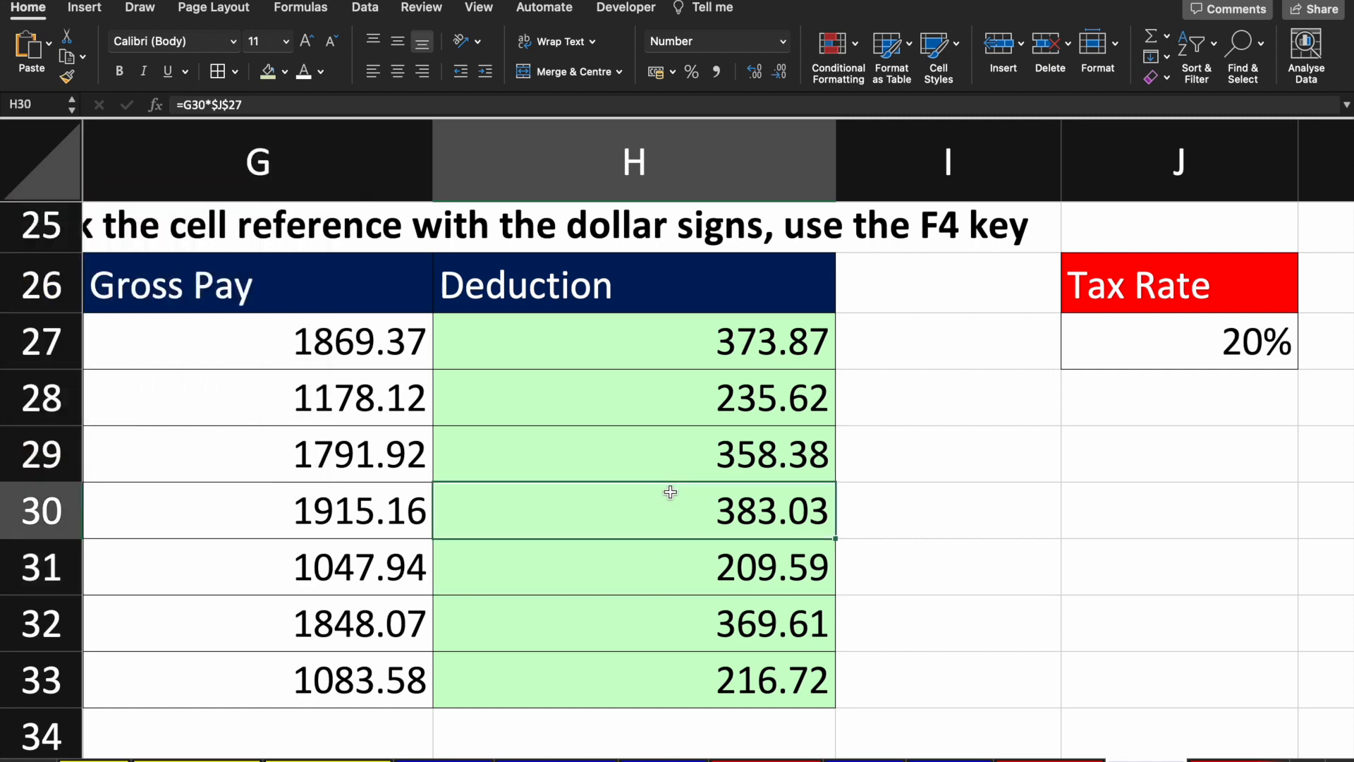
{"action": "key", "text": "ctrl+super+space"}
{"action": "key", "text": "ctrl+super+space"}
{"action": "key", "text": "F2"}
{"action": "key", "text": "Return"}
{"action": "key", "text": "F2"}
{"action": "key", "text": "Return"}
{"action": "key", "text": "ctrl+super+space"}
{"action": "key", "text": "ctrl+super+space"}
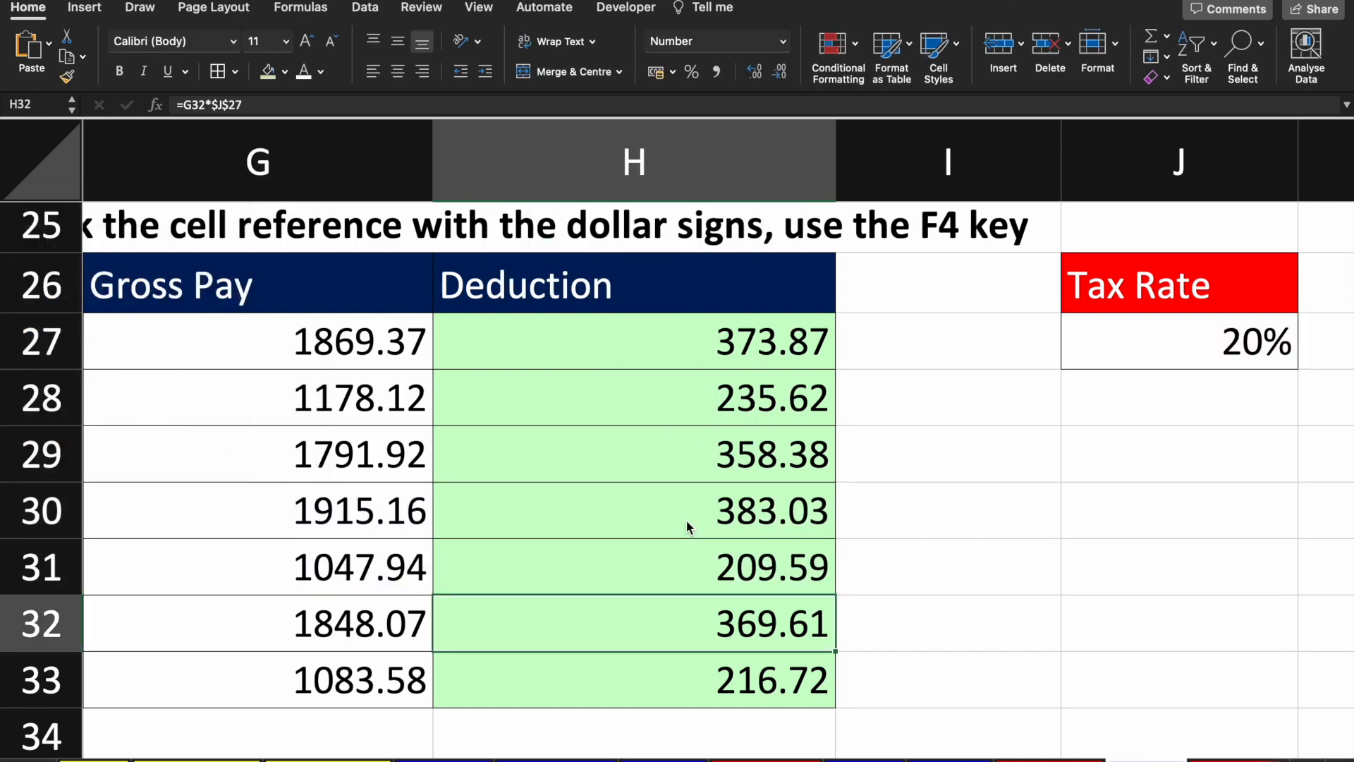
{"action": "key", "text": "F2"}
{"action": "key", "text": "ctrl+super+space"}
{"action": "key", "text": "ctrl+super+space"}
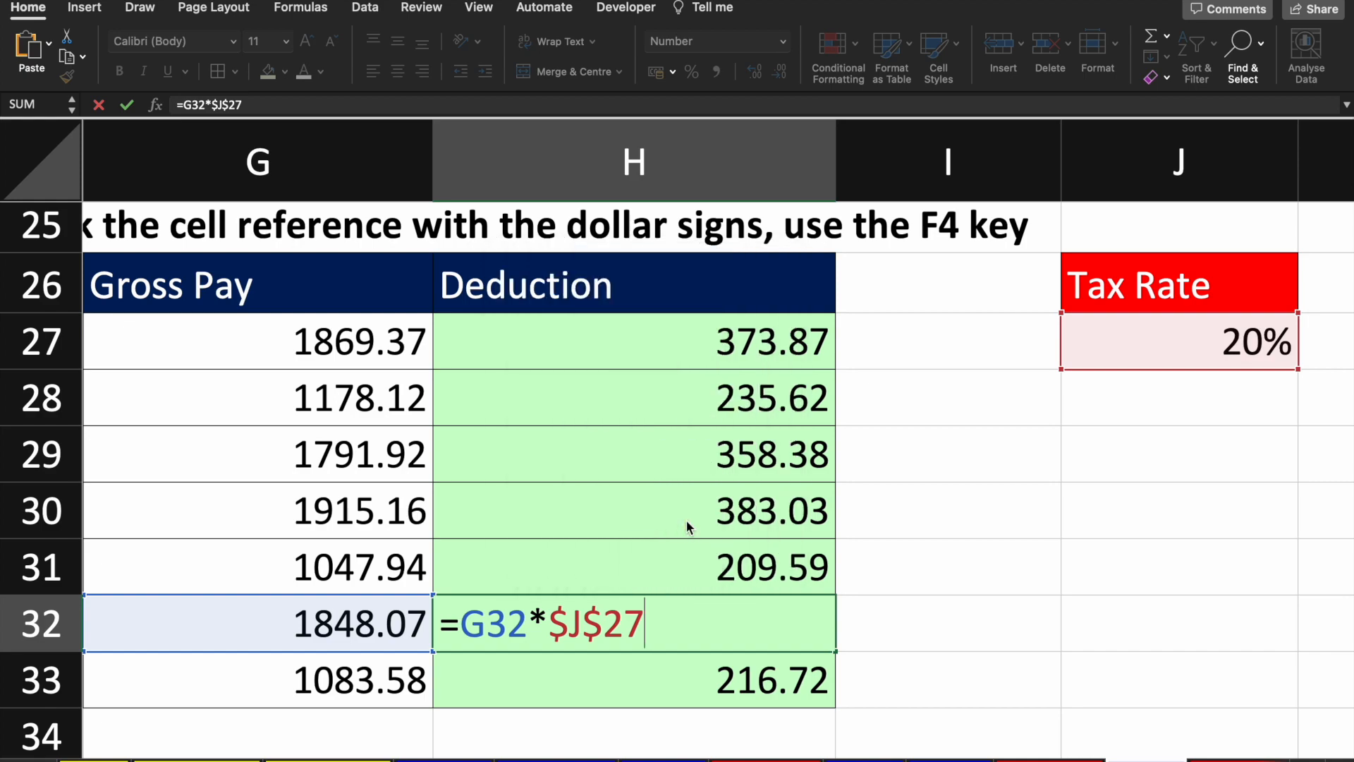
{"action": "key", "text": "ctrl+Return"}
{"action": "key", "text": "Up"}
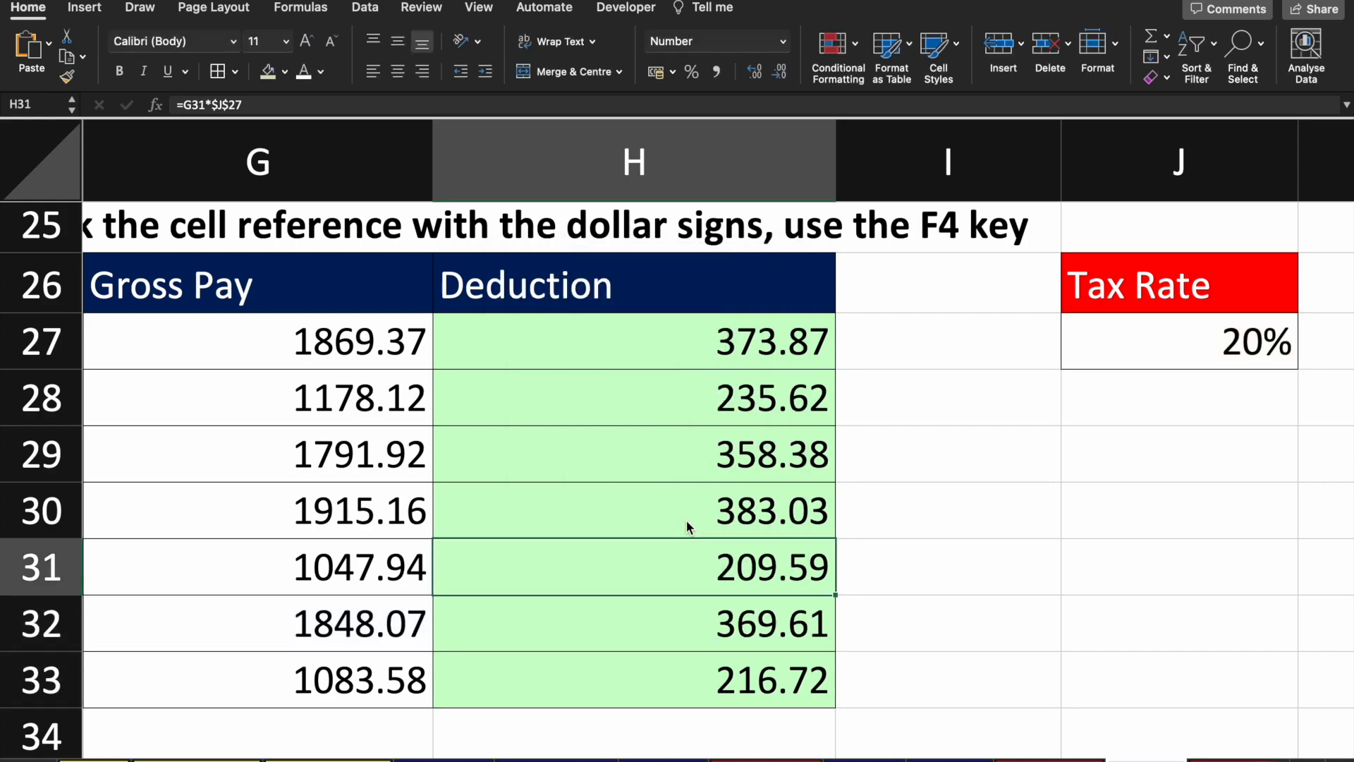
{"action": "key", "text": "ctrl+Right"}
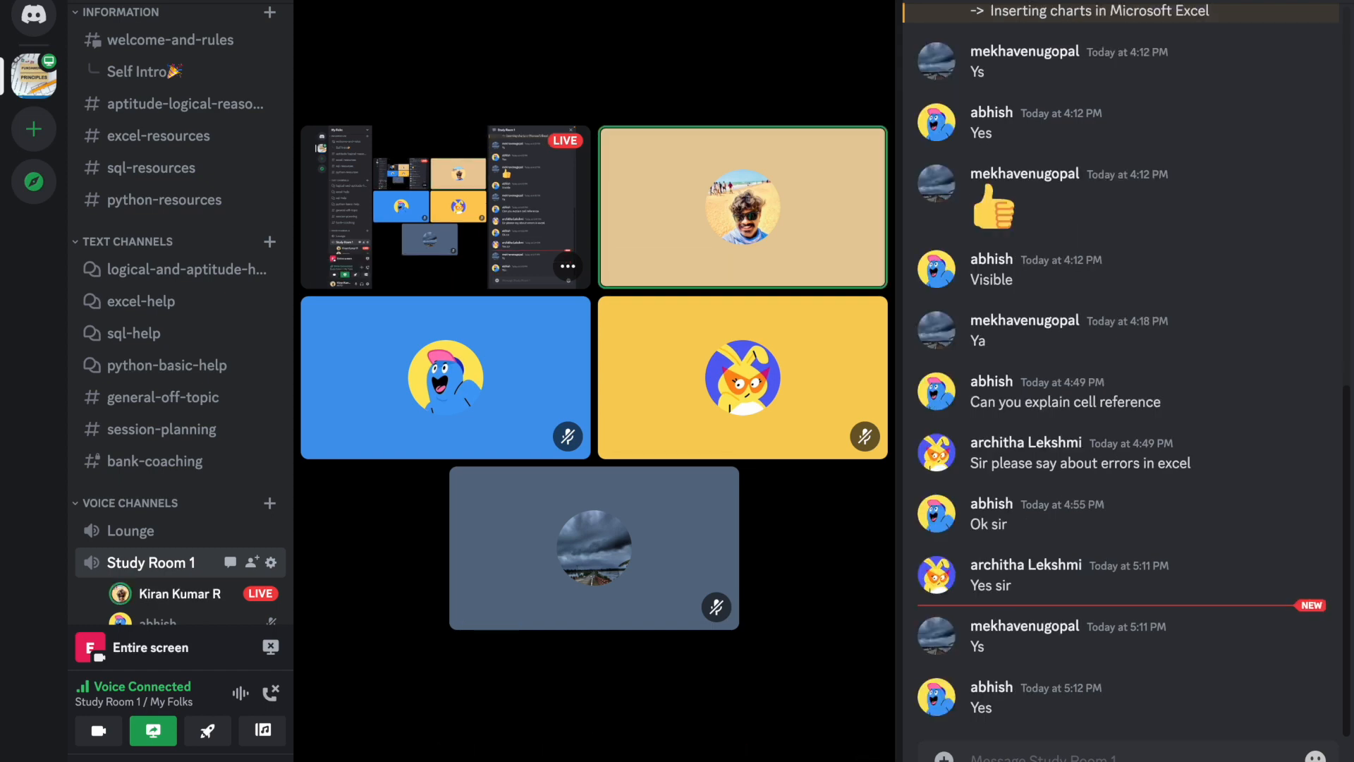
{"action": "key", "text": "ctrl+Left"}
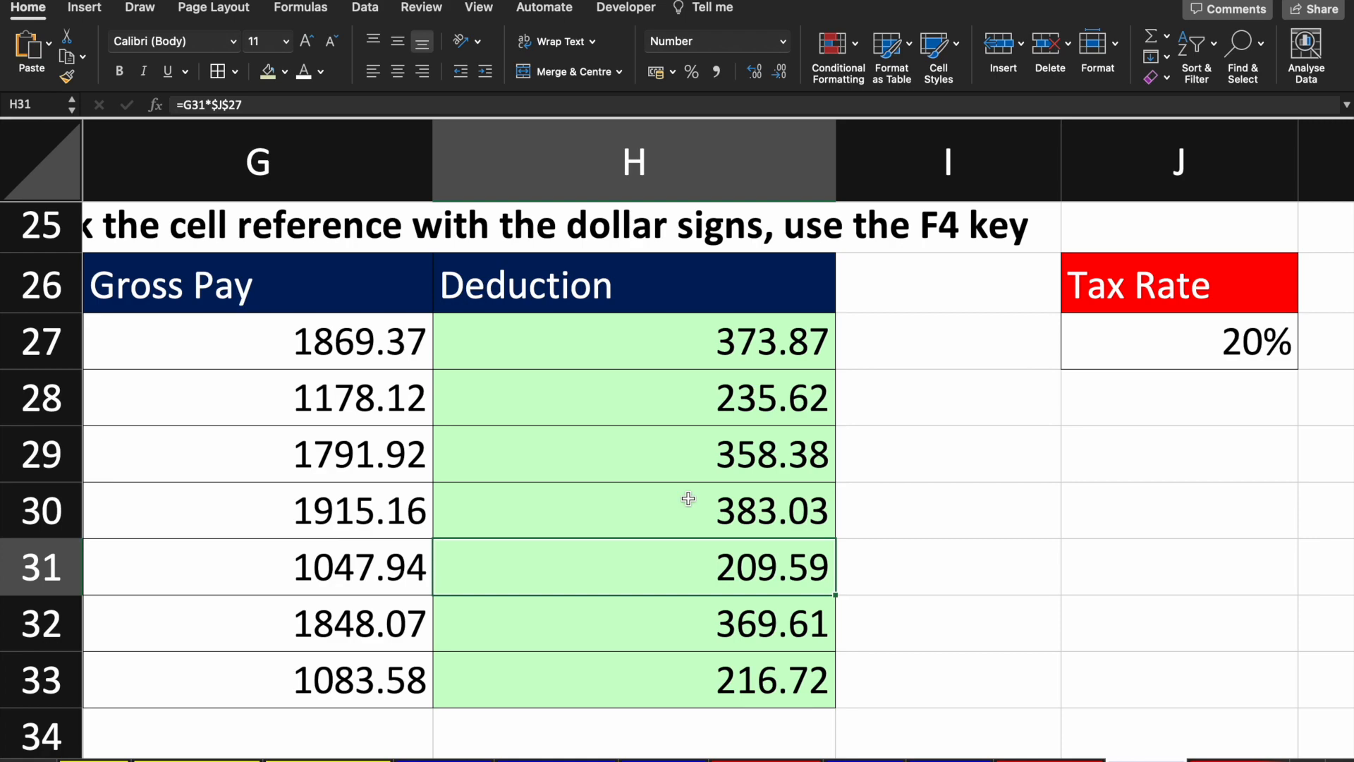
Step: Edit H27's formula to =G27*$J27 by removing the dollar sign locking row 27
{"action": "scroll", "coordinate": [689, 493], "scroll_direction": "down", "scroll_amount": 4}
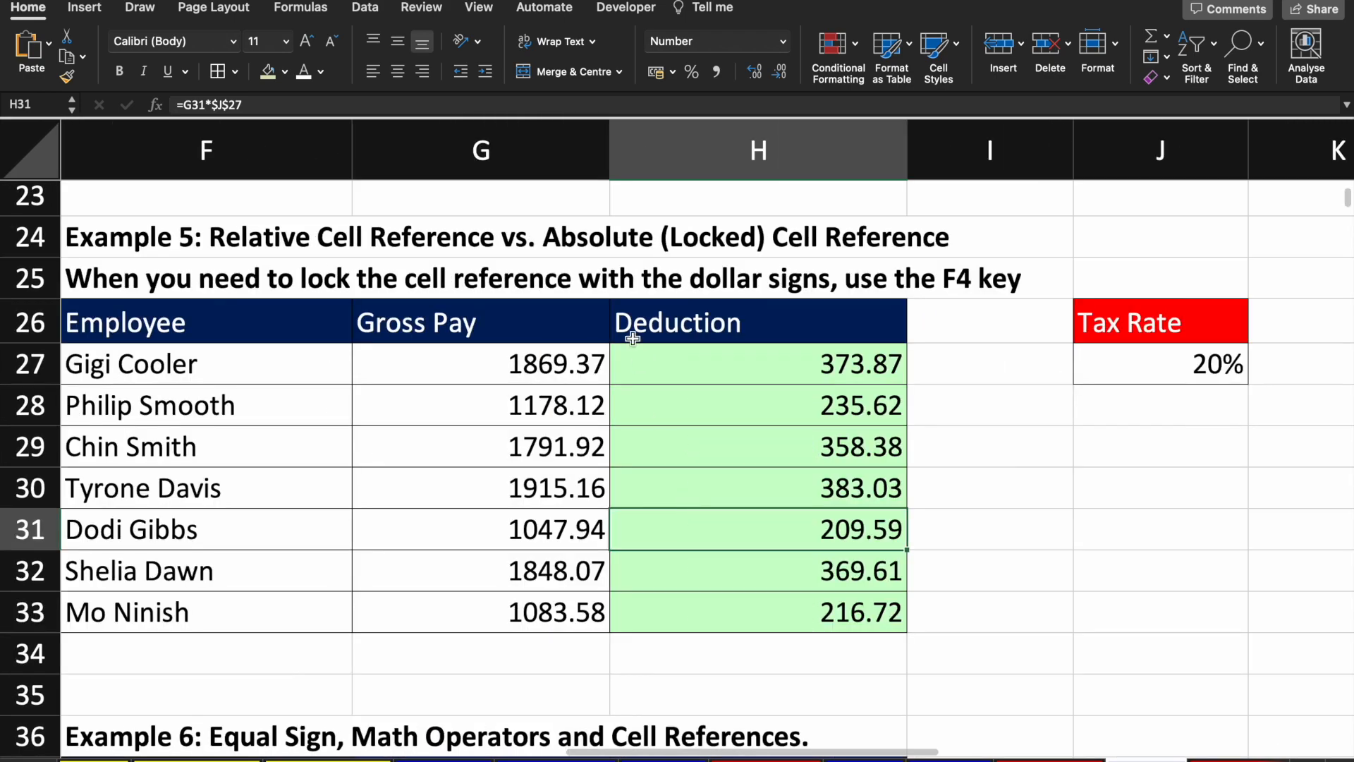
{"action": "left_click", "coordinate": [780, 353]}
{"action": "scroll", "coordinate": [780, 352], "scroll_direction": "up", "scroll_amount": 4}
{"action": "scroll", "coordinate": [858, 388], "scroll_direction": "right", "scroll_amount": 4}
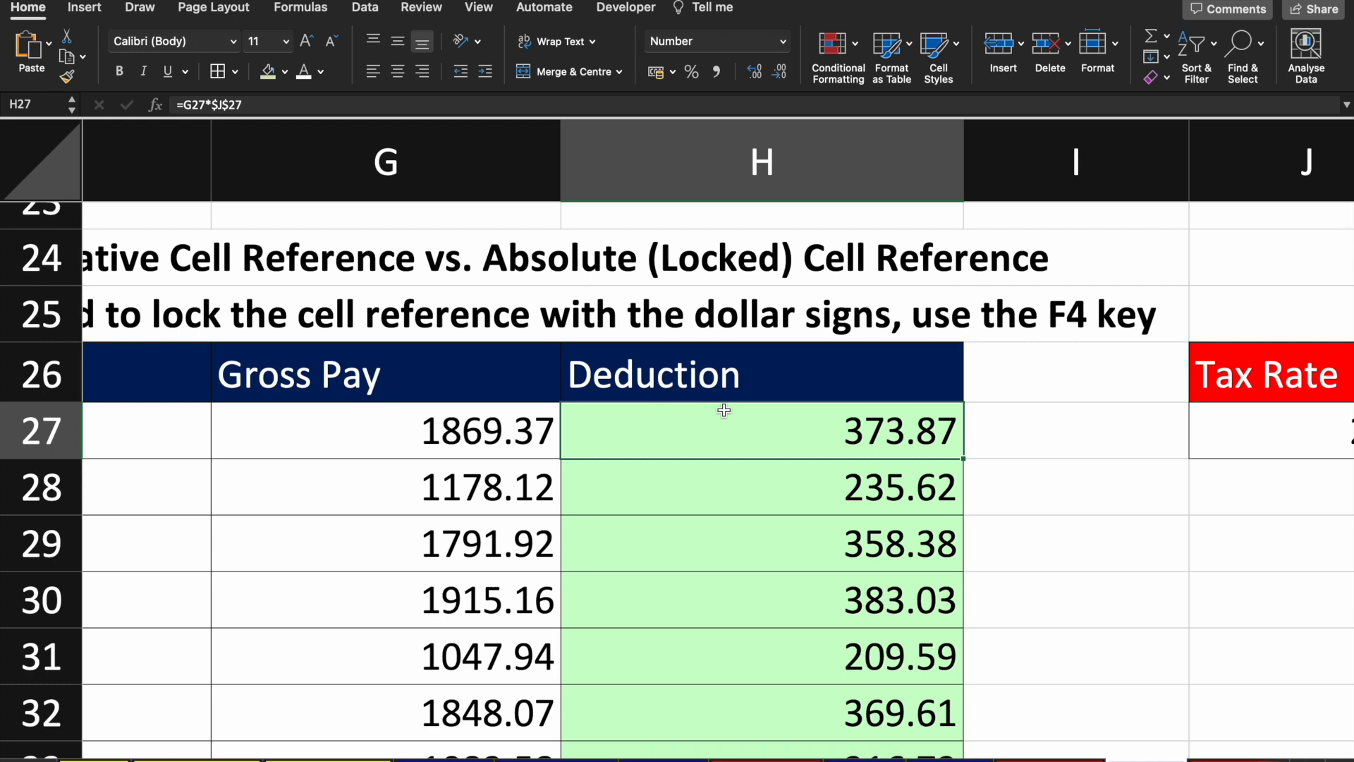
{"action": "double_click", "coordinate": [723, 410]}
{"action": "left_click", "coordinate": [703, 432]}
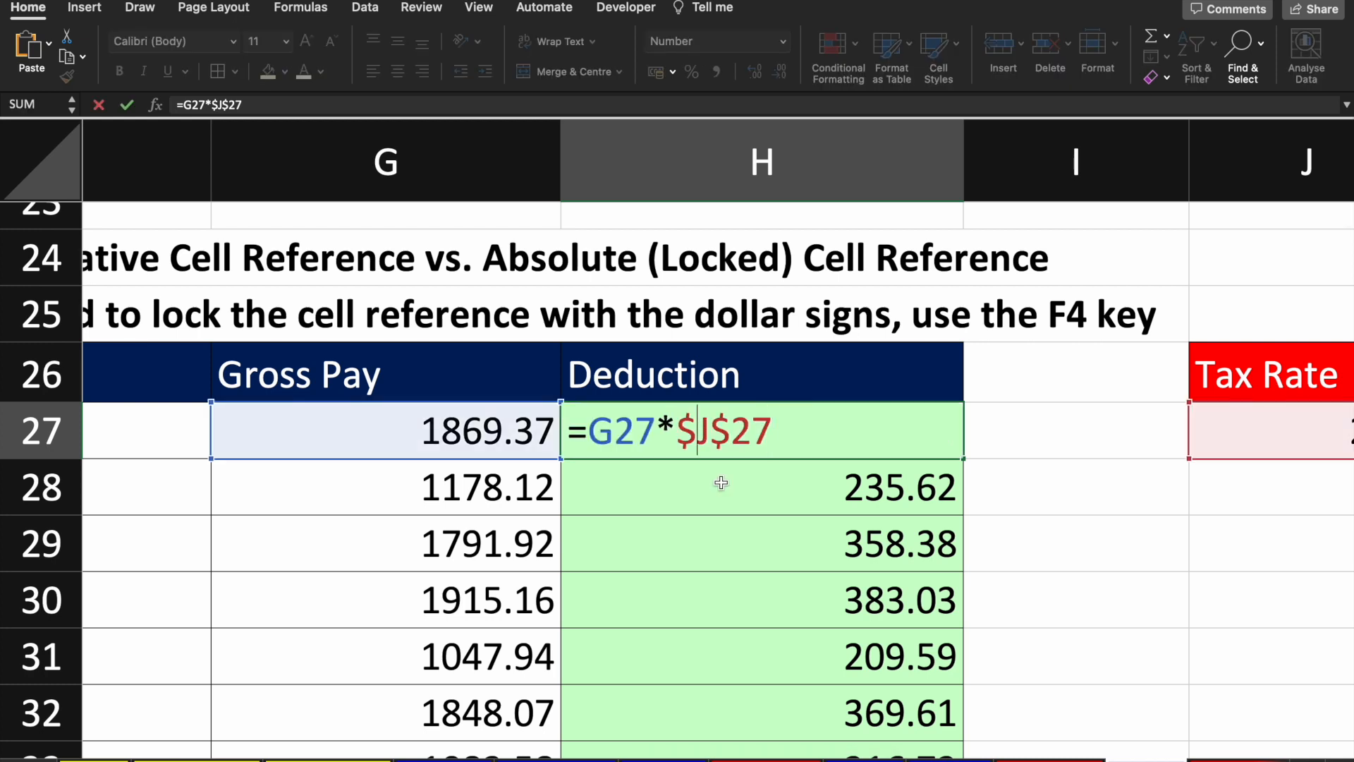
{"action": "key", "text": "Right"}
{"action": "key", "text": "Right"}
{"action": "key", "text": "BackSpace"}
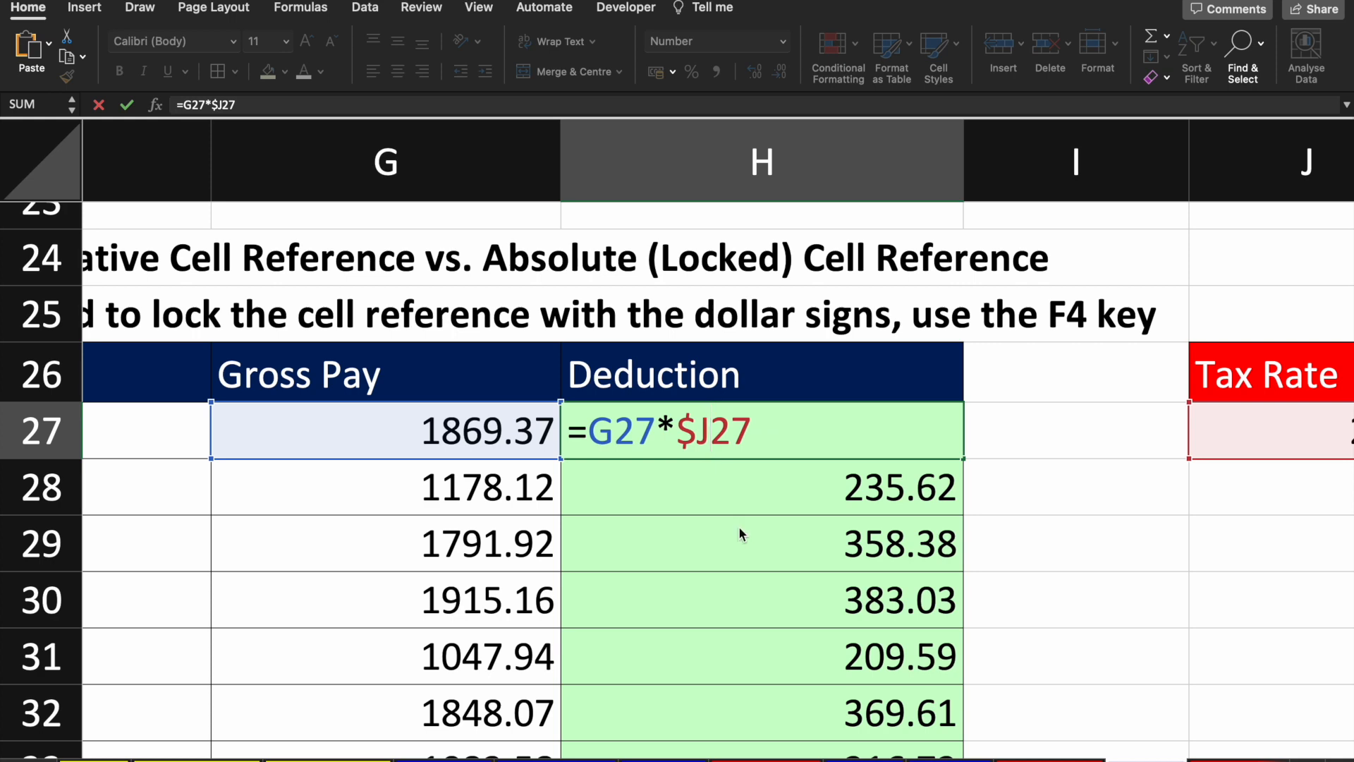
{"action": "key", "text": "Return"}
Step: Copy H27's formula into I27, where it returns 74.77
{"action": "key", "text": "Up"}
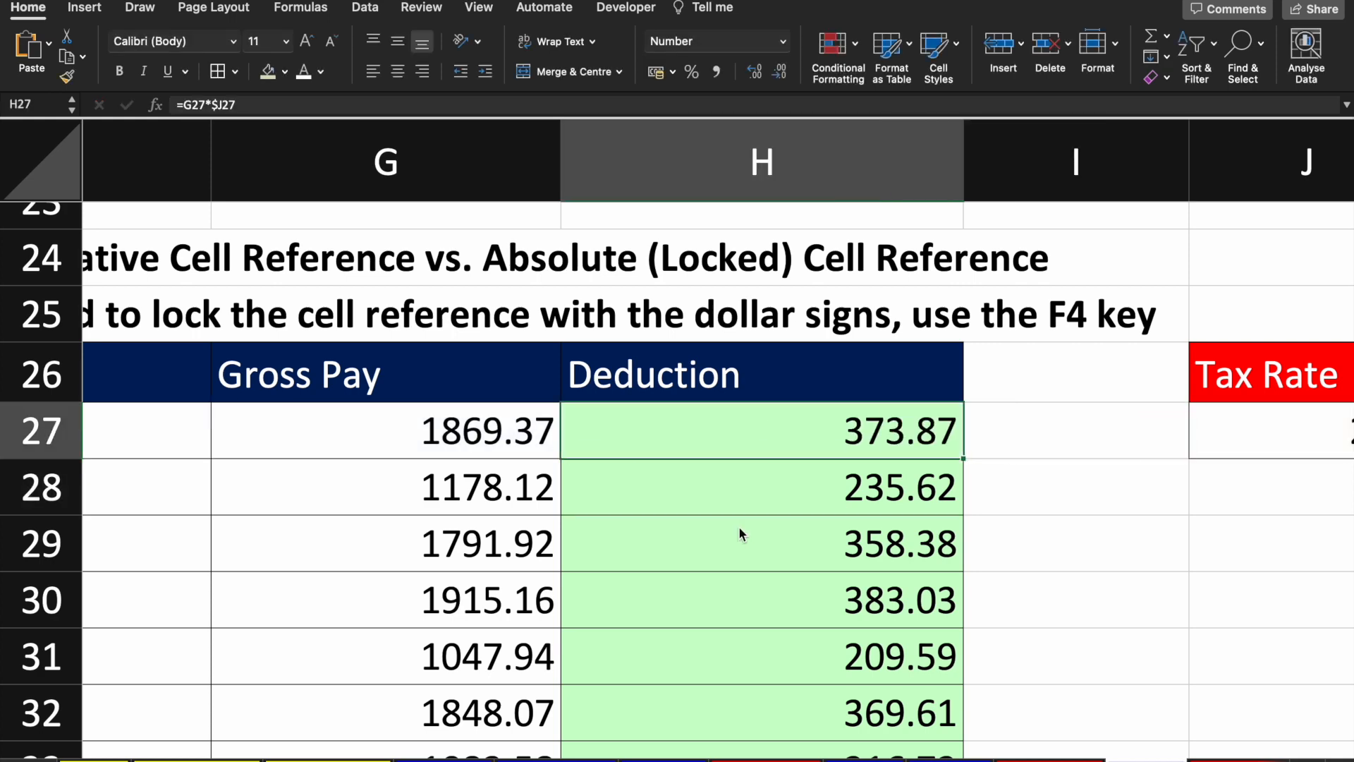
{"action": "key", "text": "super+c"}
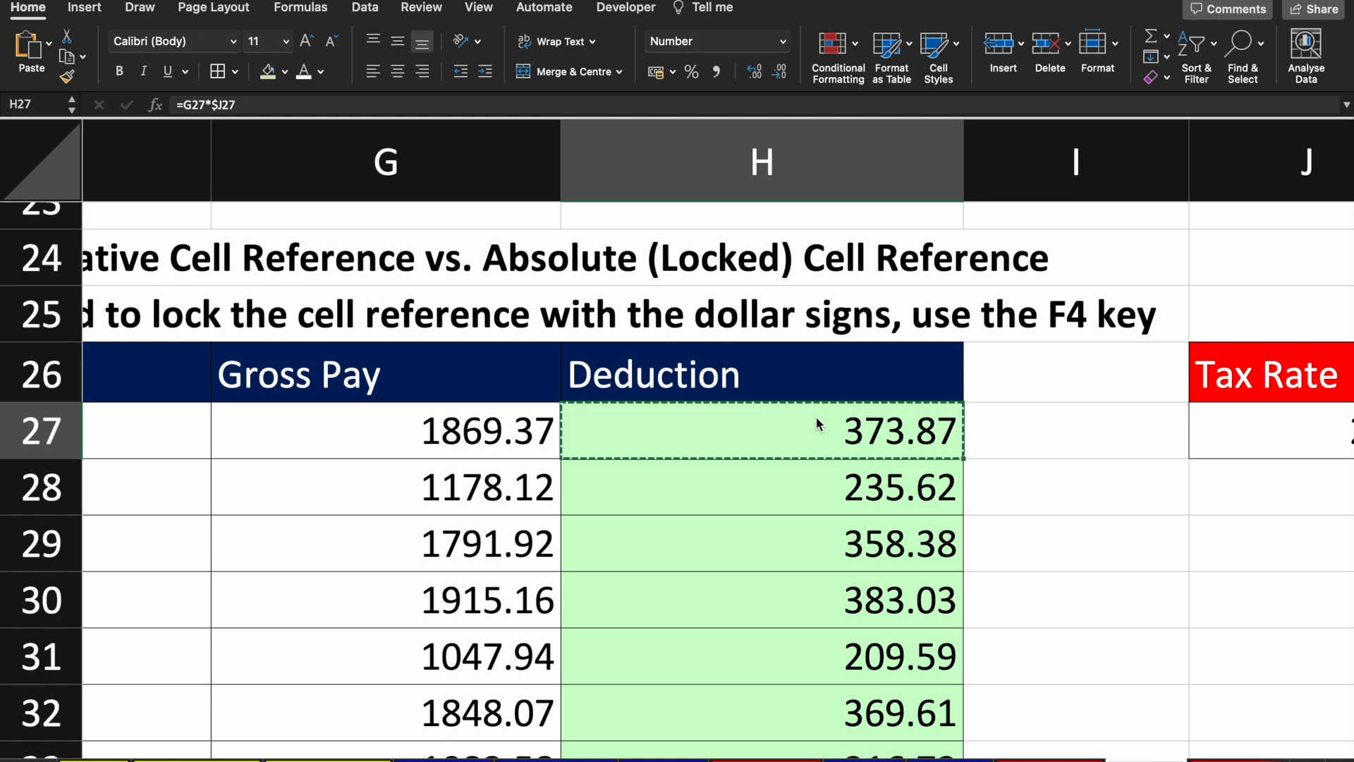
{"action": "key", "text": "Right"}
{"action": "key", "text": "super+v"}
{"action": "scroll", "coordinate": [818, 423], "scroll_direction": "right", "scroll_amount": 2}
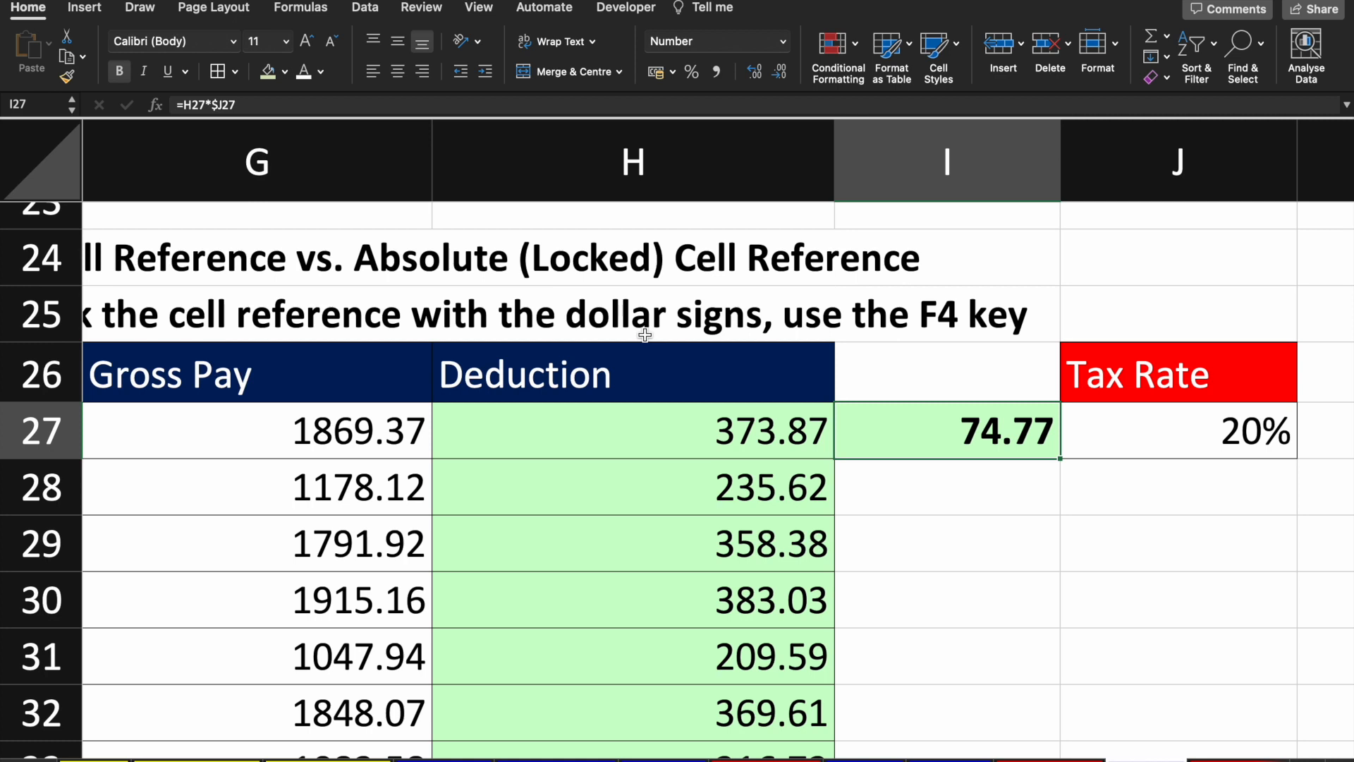
{"action": "key", "text": "F2"}
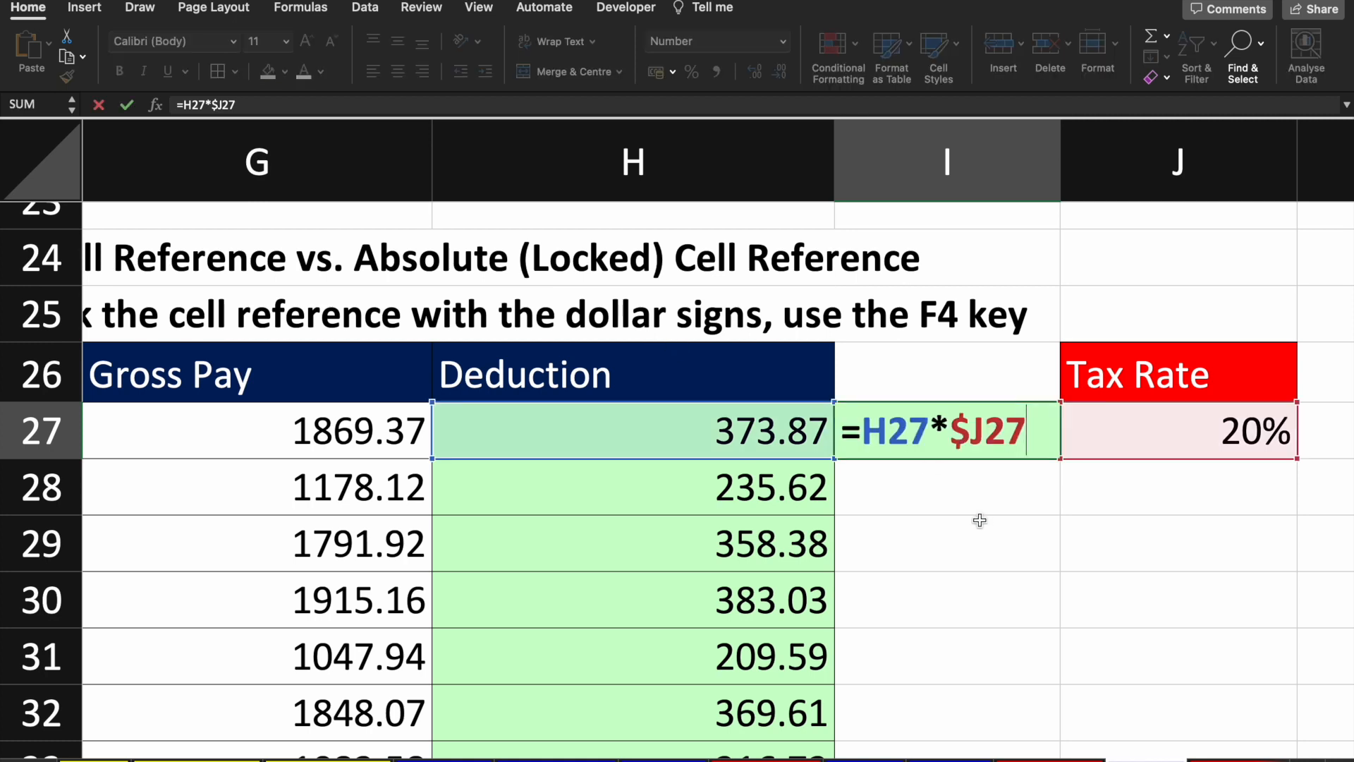
{"action": "left_click", "coordinate": [986, 435]}
{"action": "key", "text": "shift+Left"}
{"action": "key", "text": "shift+Left"}
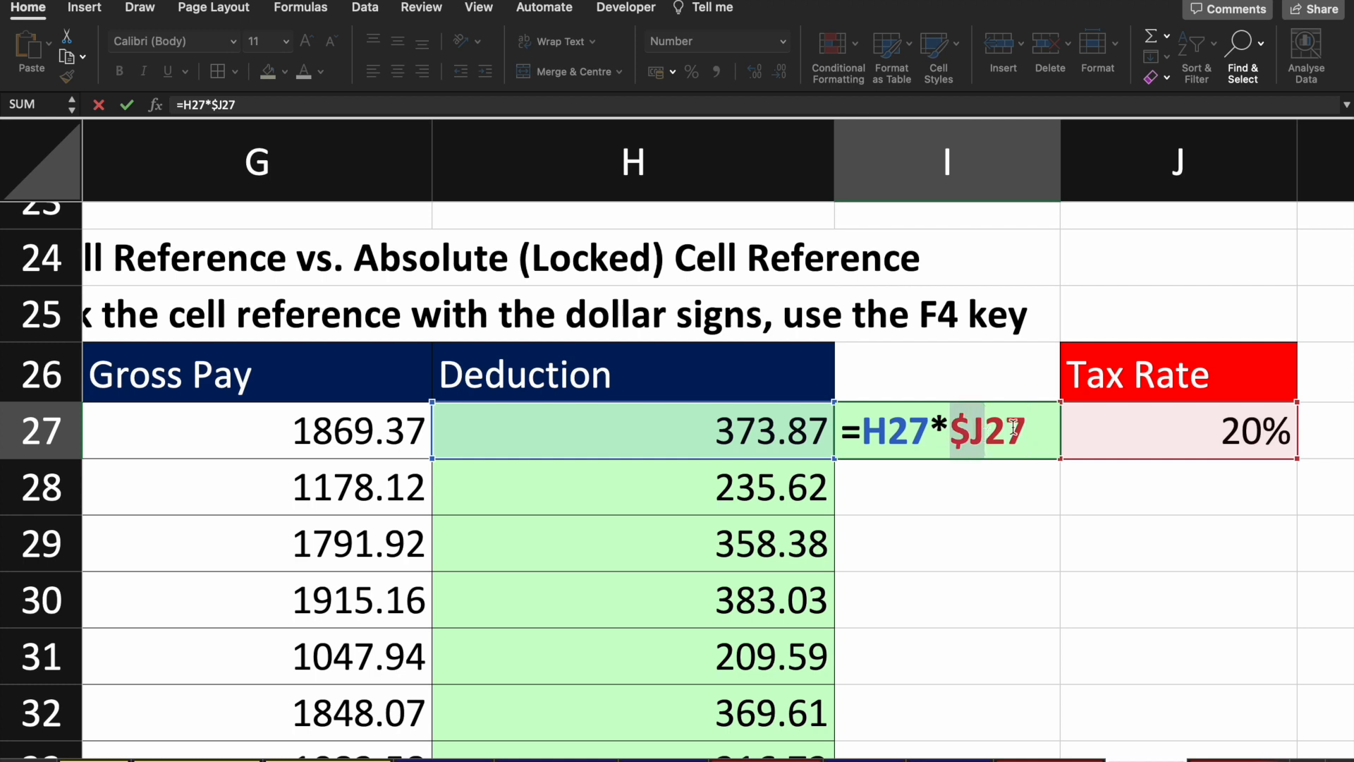
{"action": "left_click", "coordinate": [623, 428]}
{"action": "key", "text": "Escape"}
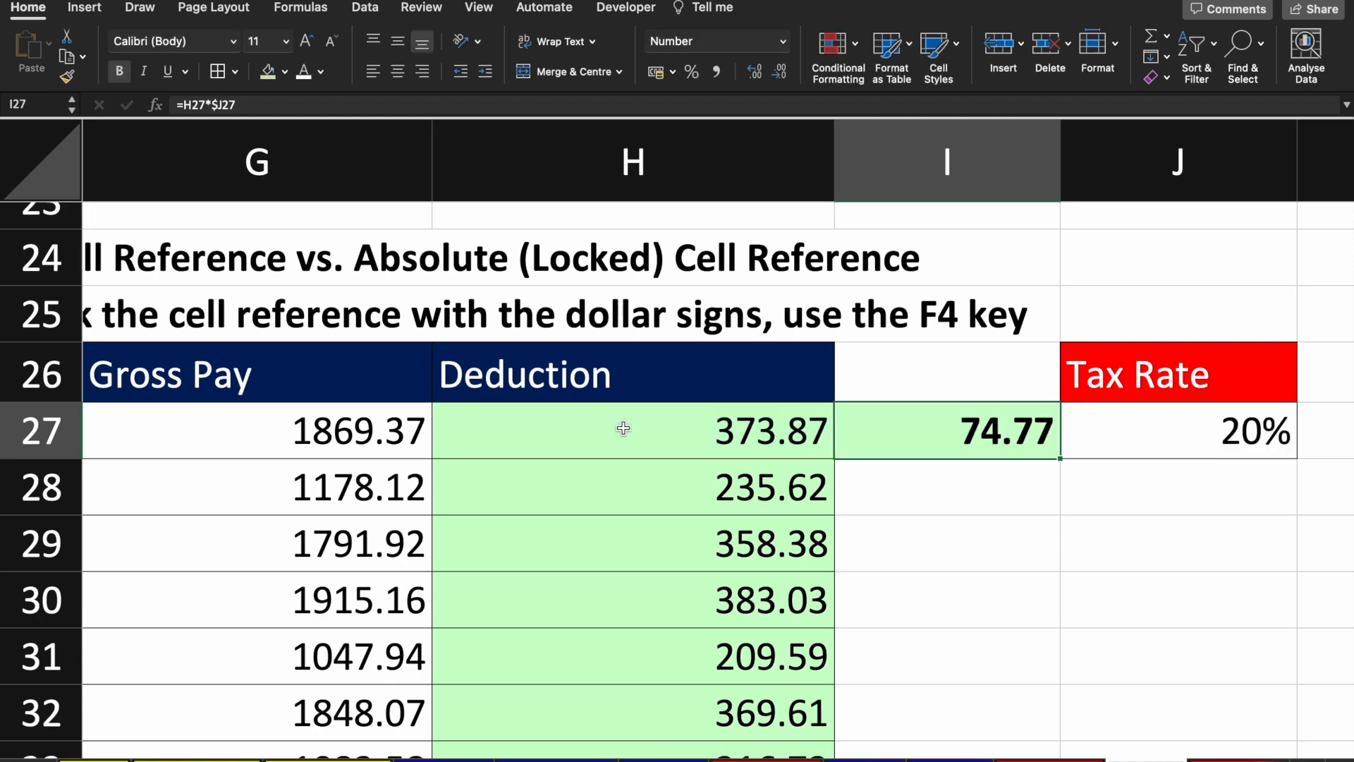
{"action": "left_click", "coordinate": [623, 428]}
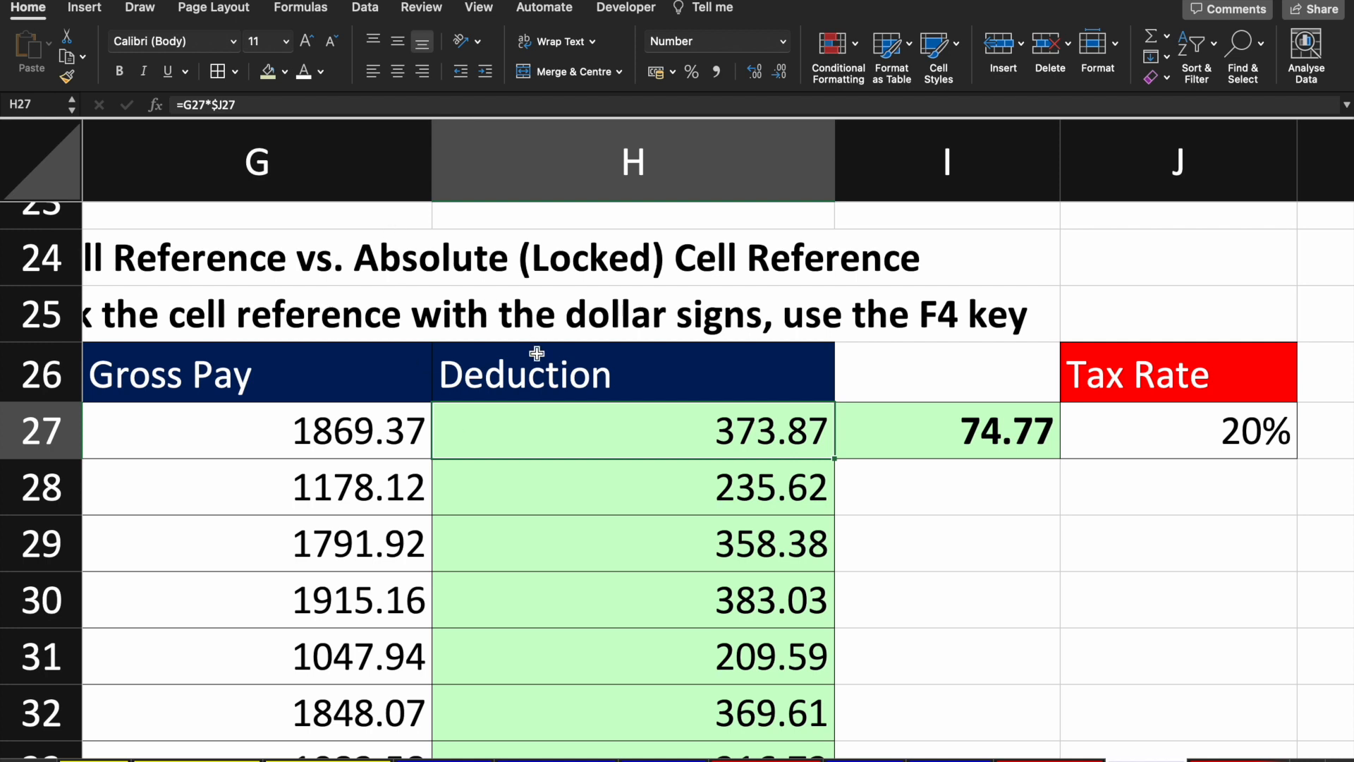
{"action": "key", "text": "F2"}
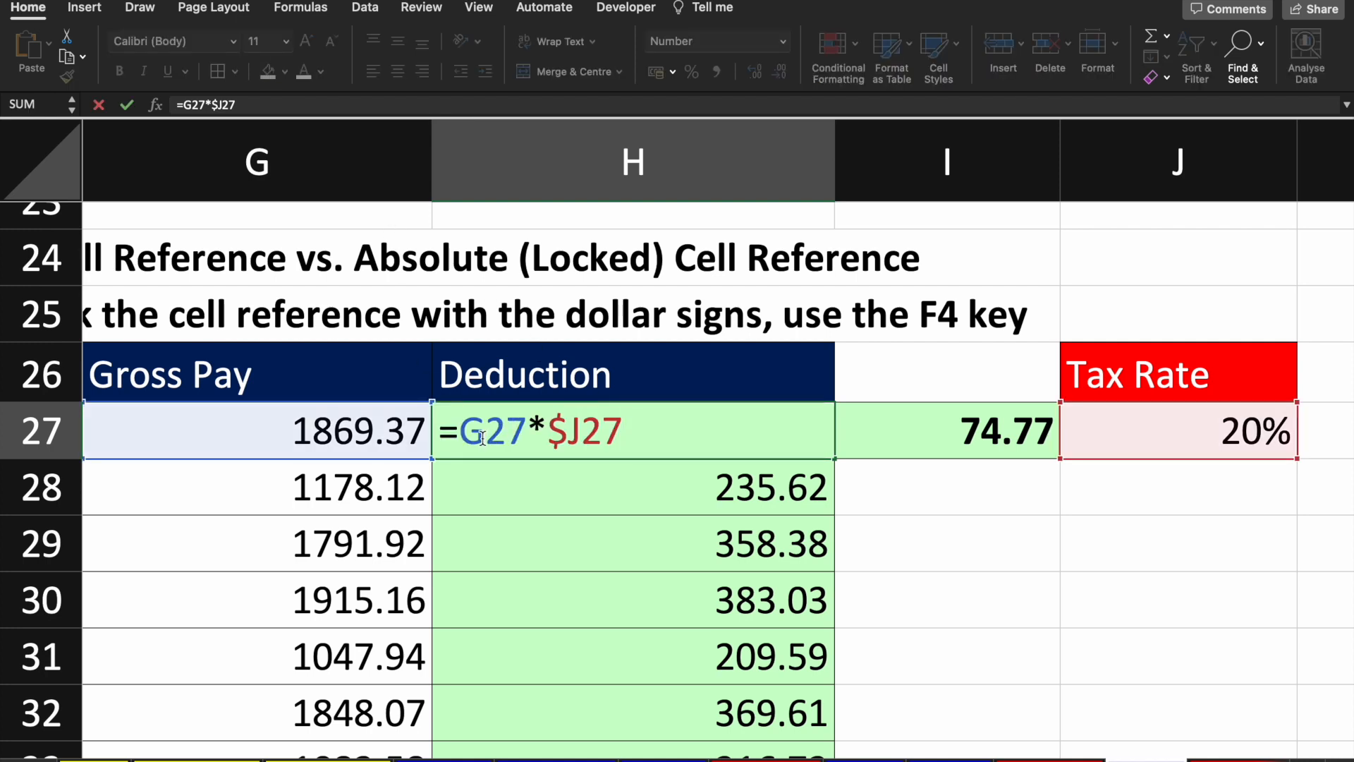
{"action": "left_click_drag", "start_coordinate": [484, 435], "coordinate": [466, 434]}
{"action": "key", "text": "Return"}
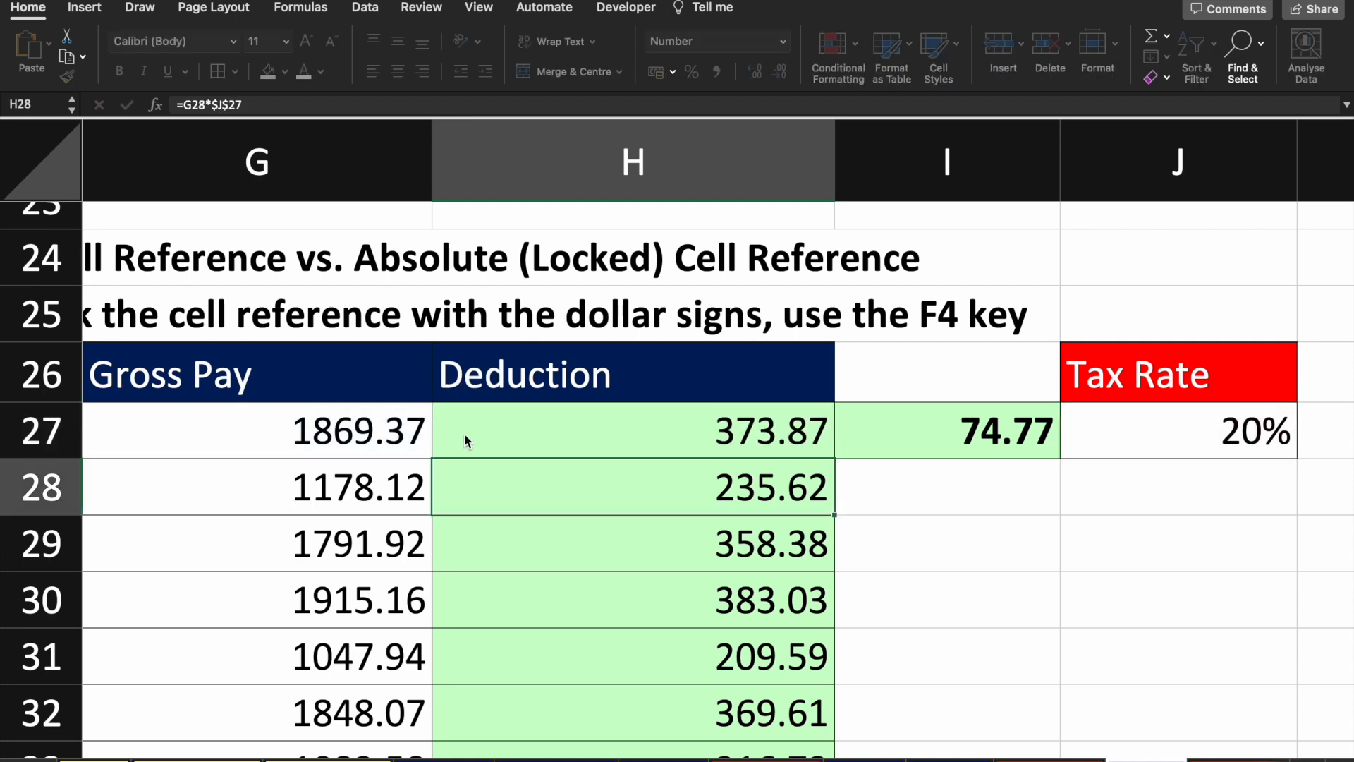
{"action": "left_click", "coordinate": [464, 433]}
{"action": "key", "text": "Right"}
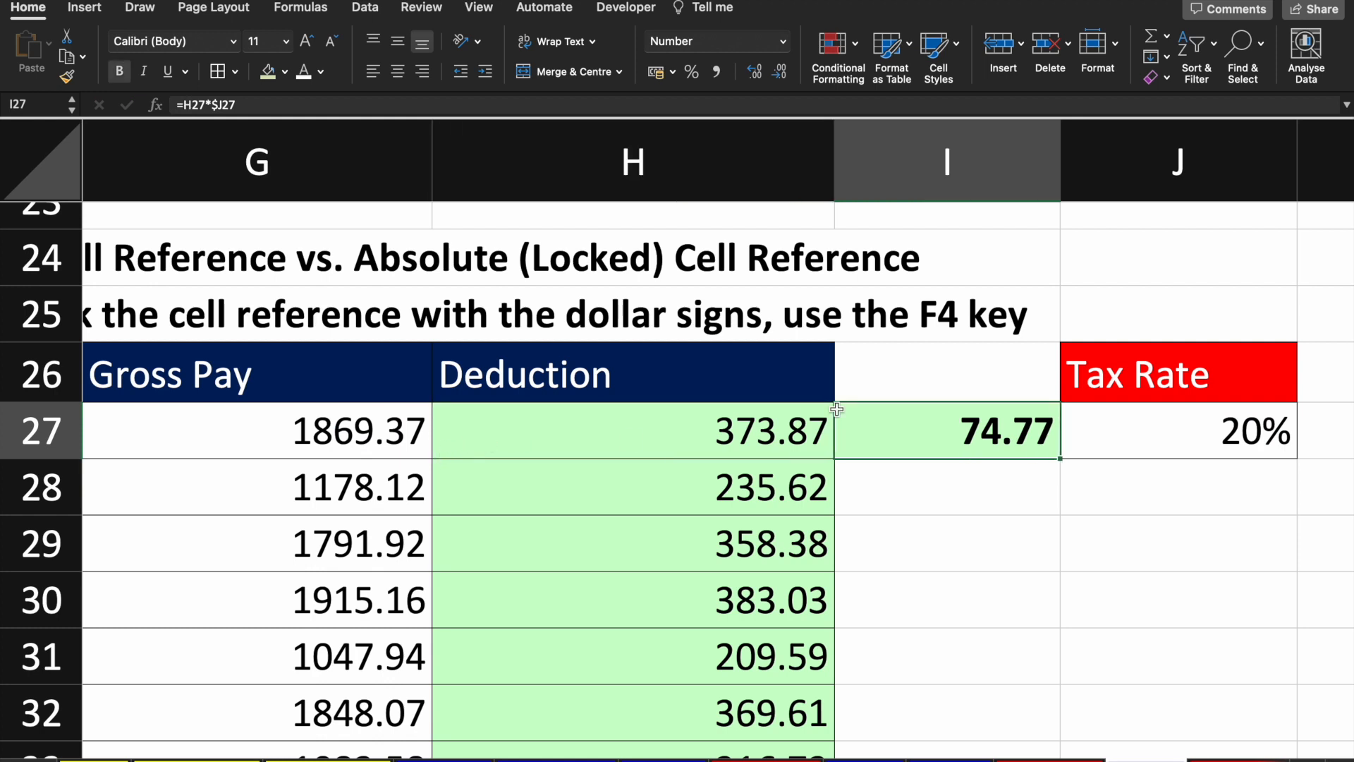
{"action": "key", "text": "F2"}
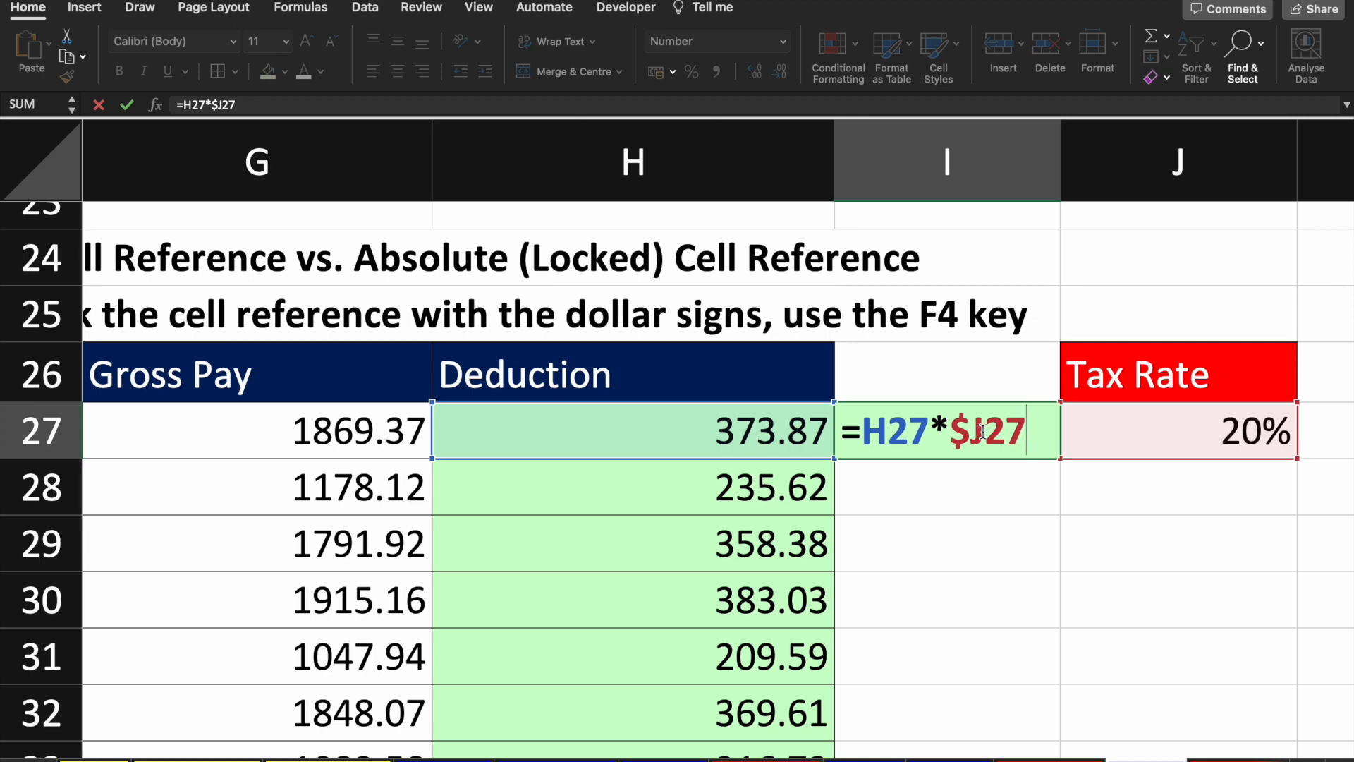
{"action": "left_click_drag", "start_coordinate": [982, 432], "coordinate": [954, 431]}
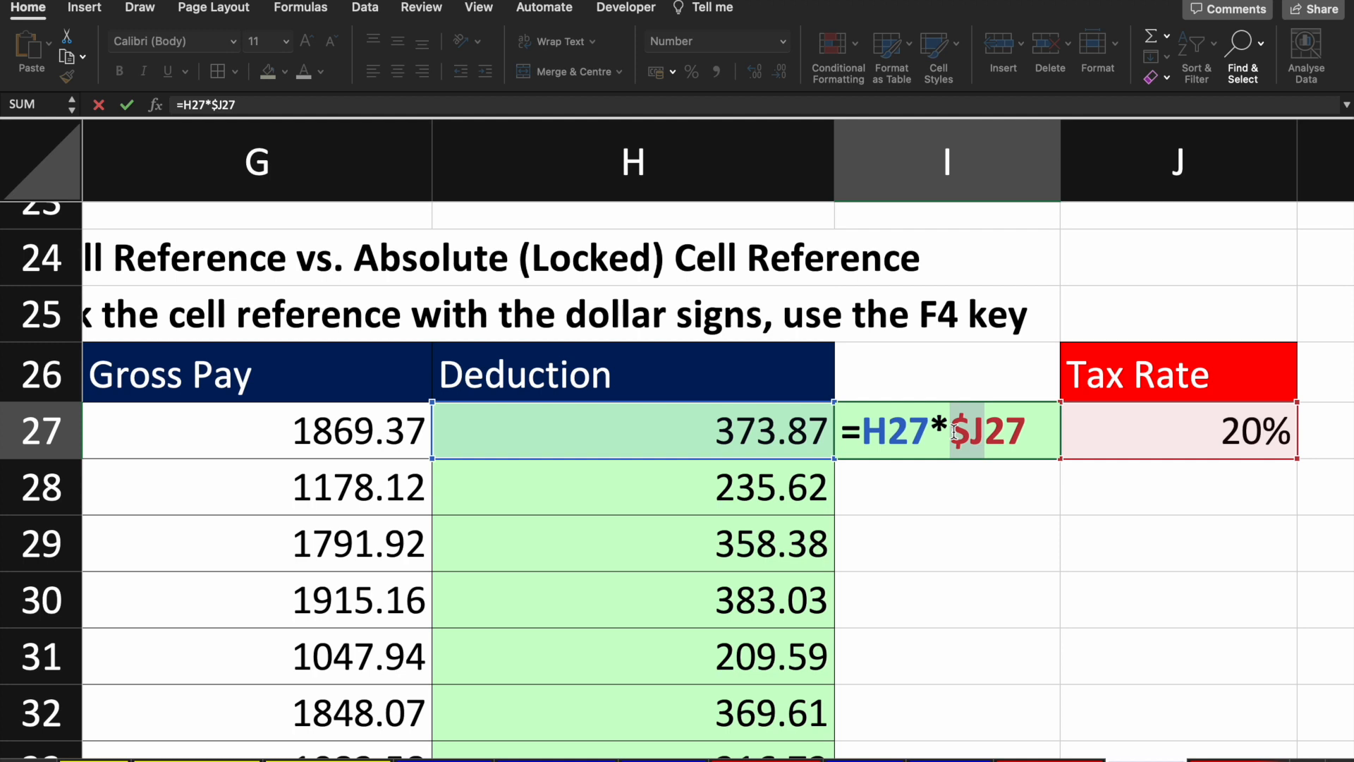
{"action": "left_click", "coordinate": [984, 477]}
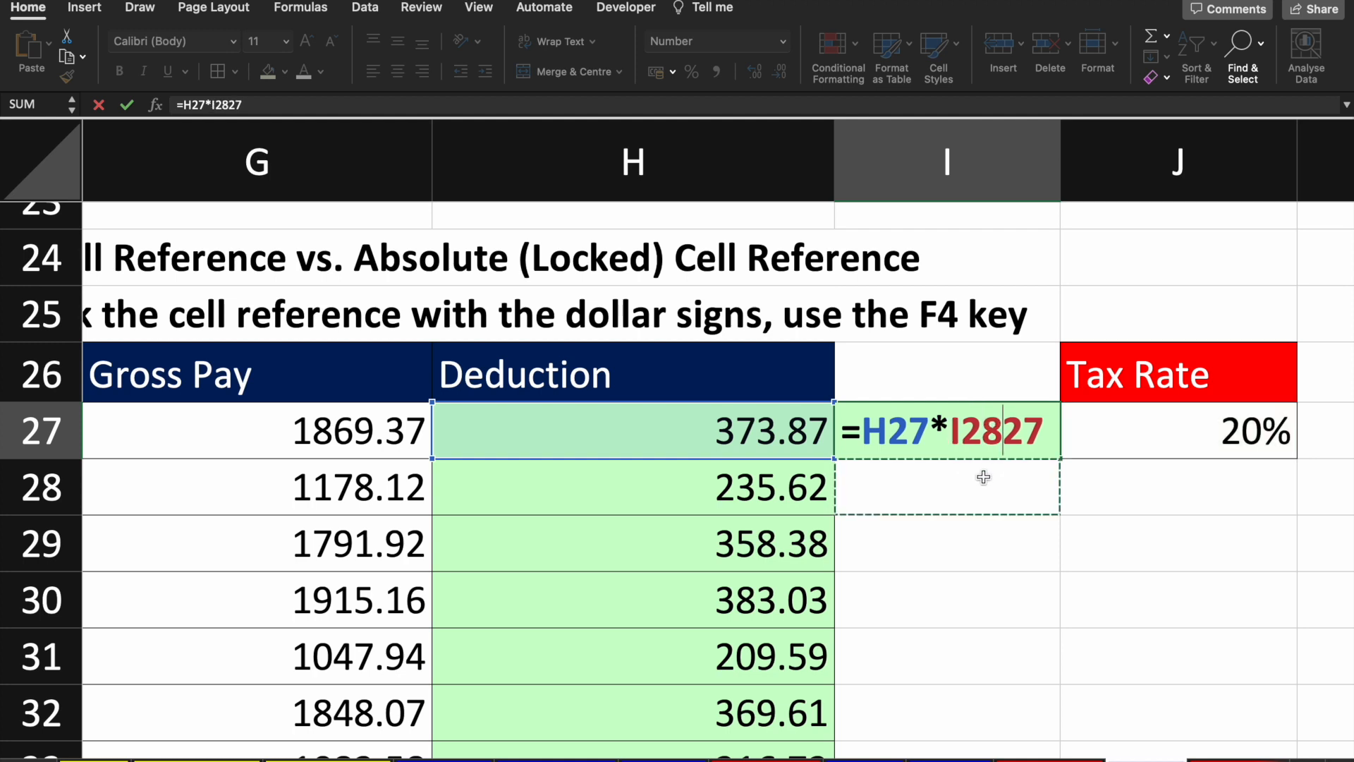
{"action": "key", "text": "Escape"}
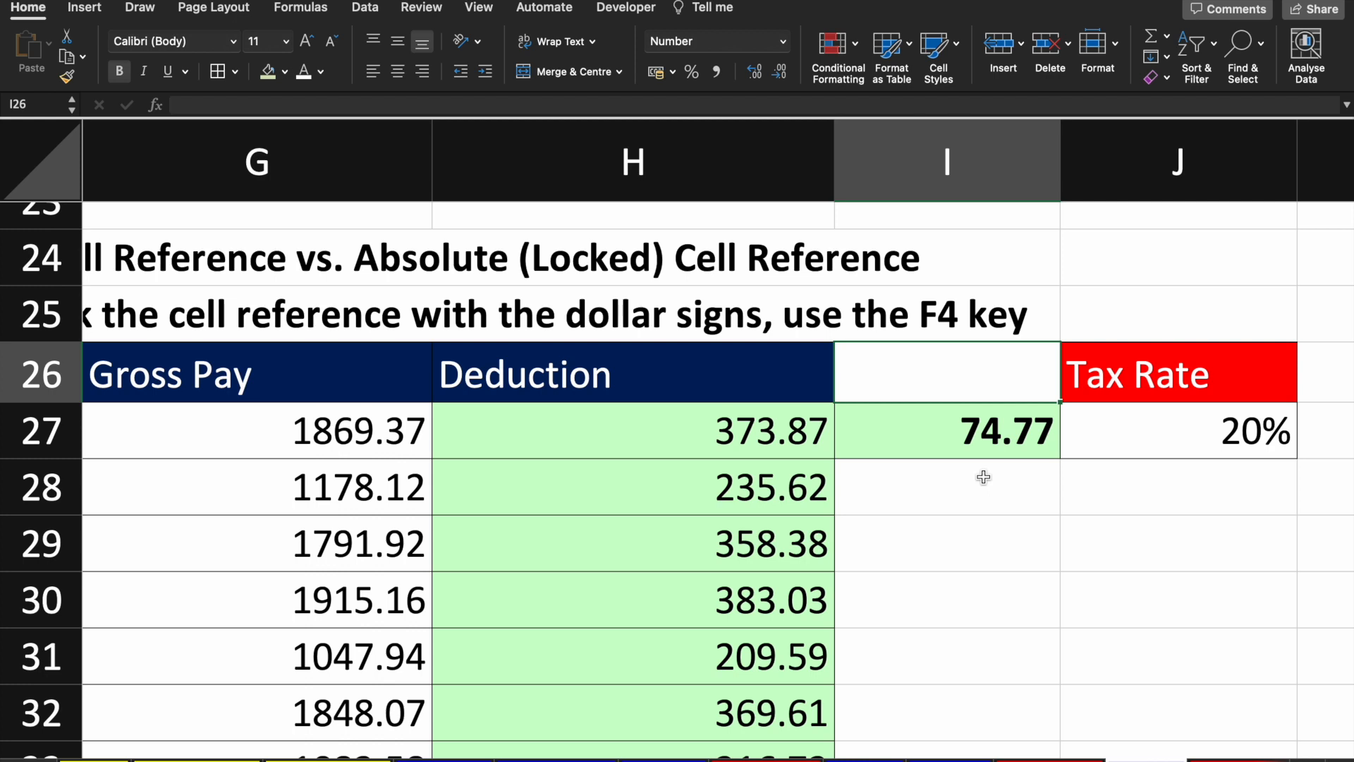
Step: Paste the I27 tax formula into I28 and inspect its shifted =H28*$J28 reference
{"action": "key", "text": "super+c"}
{"action": "left_click", "coordinate": [985, 483]}
{"action": "key", "text": "super+v"}
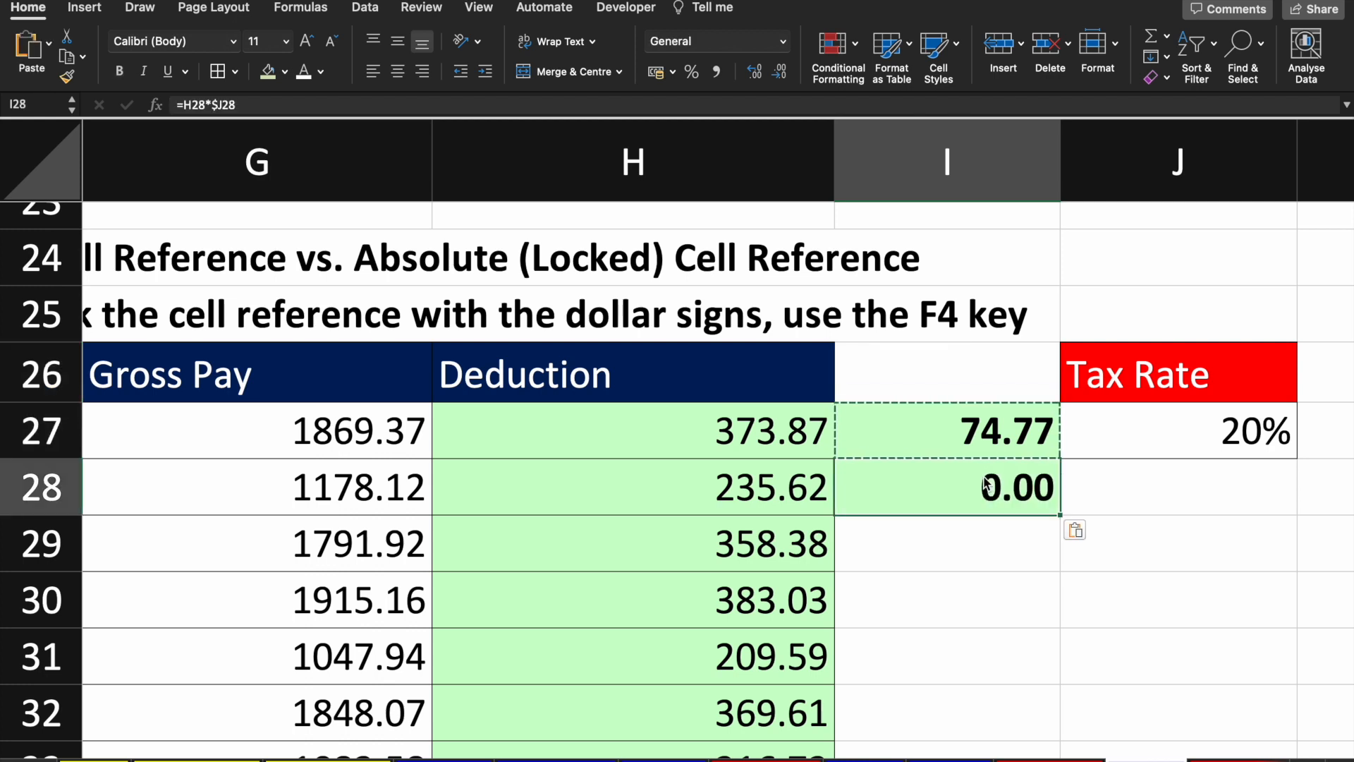
{"action": "double_click", "coordinate": [985, 482]}
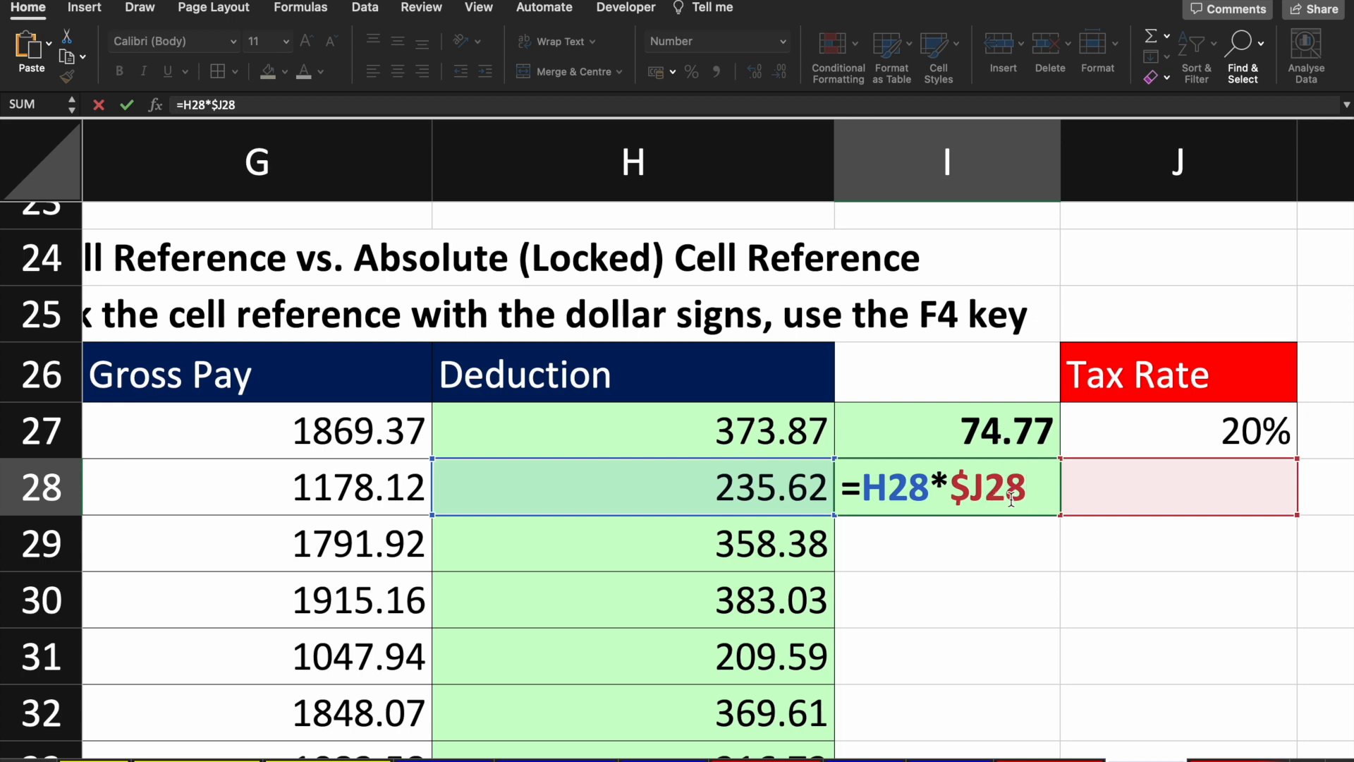
{"action": "left_click_drag", "start_coordinate": [1026, 489], "coordinate": [990, 491]}
{"action": "key", "text": "Return"}
Step: Compare the I27 and I28 formulas, then undo the paste and I27's formula
{"action": "key", "text": "Up"}
{"action": "key", "text": "Up"}
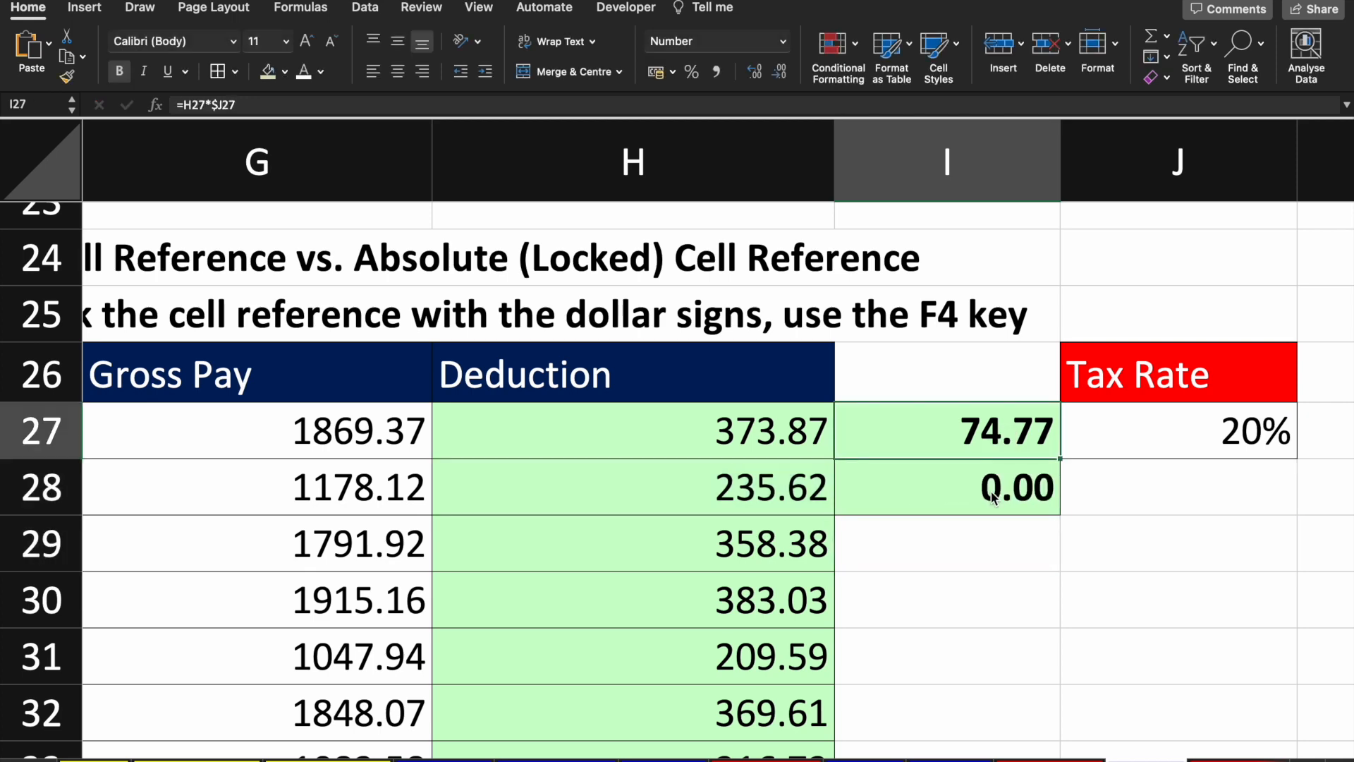
{"action": "key", "text": "F2"}
{"action": "key", "text": "Return"}
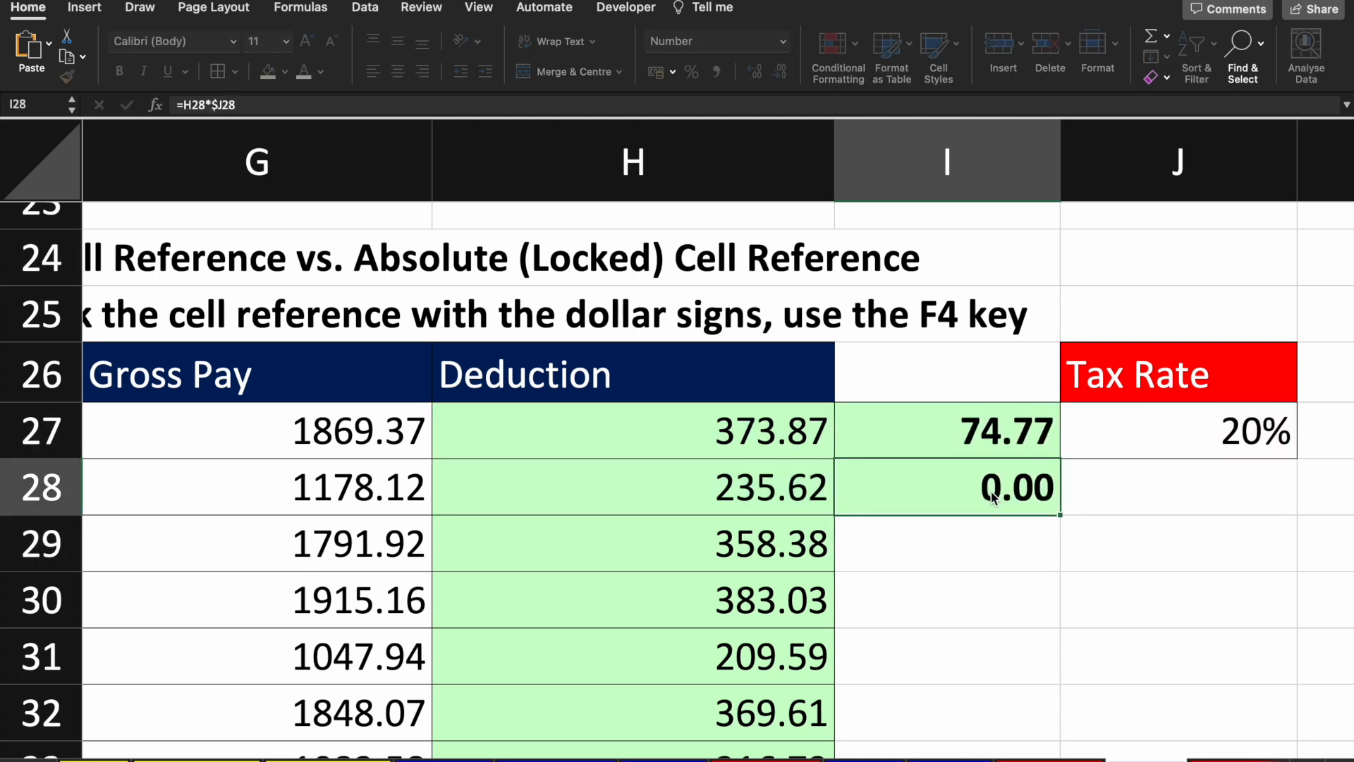
{"action": "key", "text": "F2"}
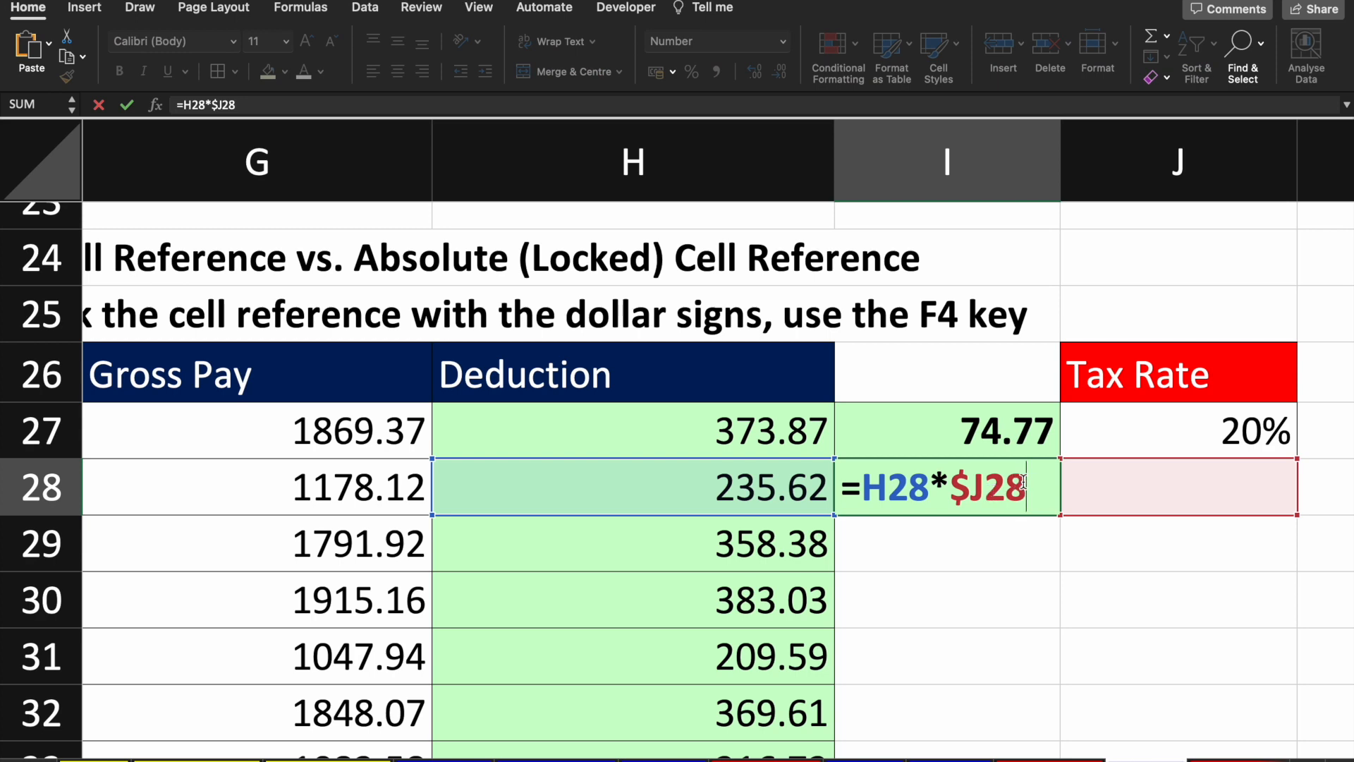
{"action": "key", "text": "shift+Left"}
{"action": "key", "text": "shift+Left"}
{"action": "key", "text": "Return"}
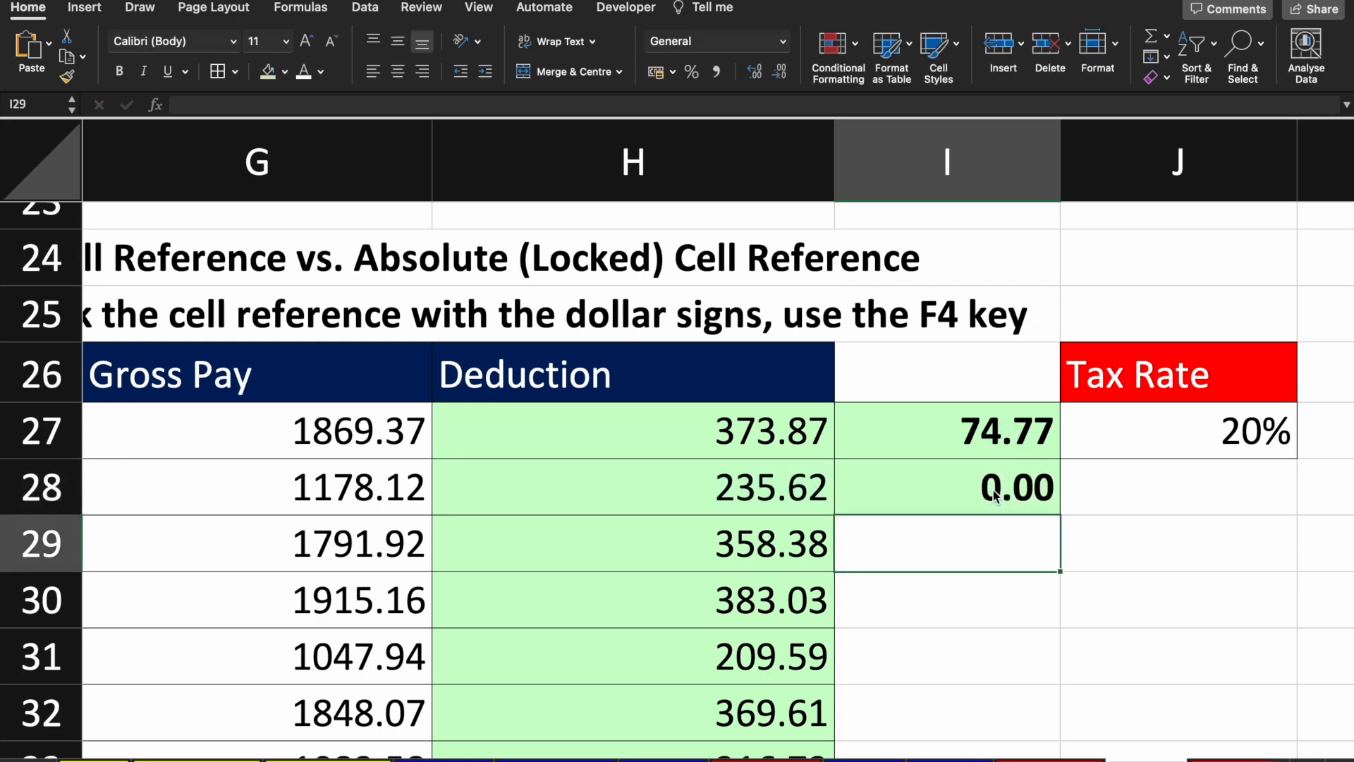
{"action": "key", "text": "Up"}
{"action": "key", "text": "Up"}
{"action": "key", "text": "super+z"}
{"action": "key", "text": "super+z"}
{"action": "key", "text": "super+z"}
{"action": "key", "text": "super+z"}
{"action": "key", "text": "super+z"}
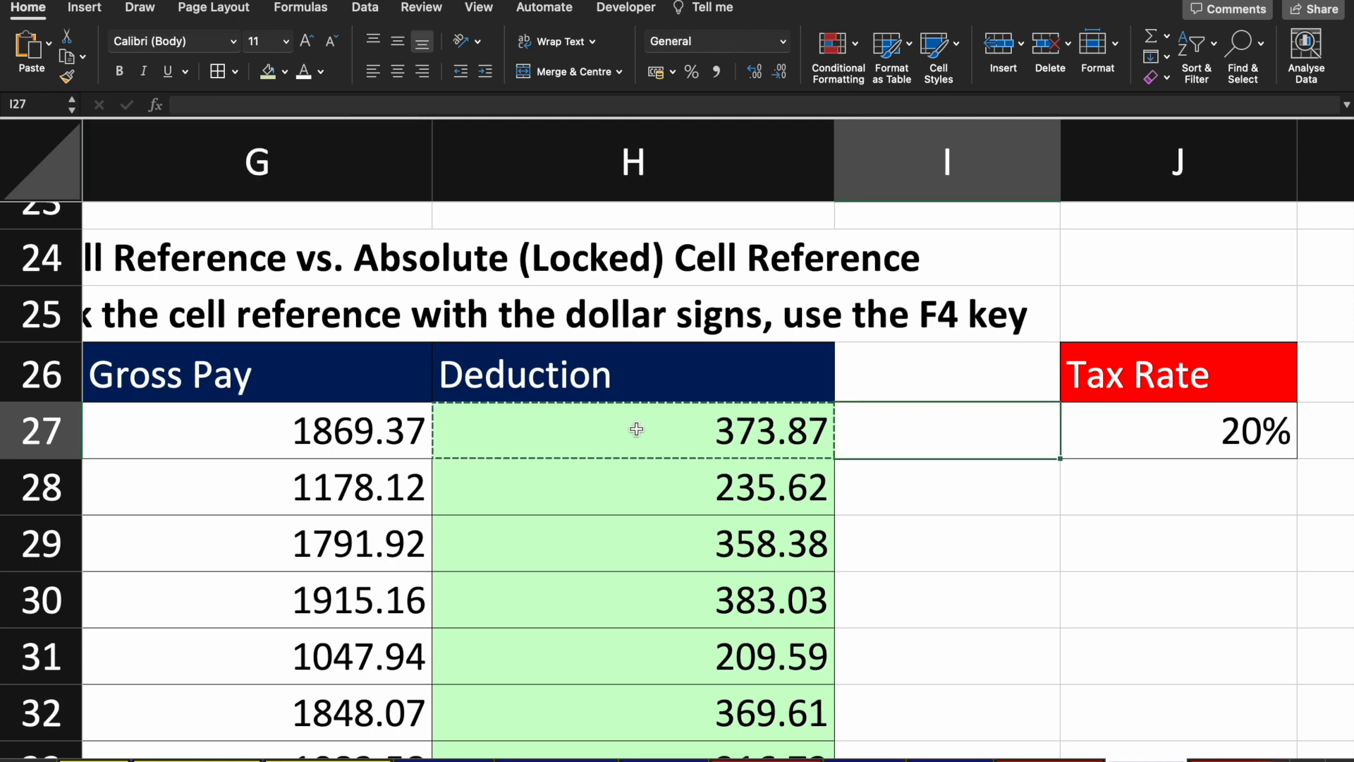
Step: Scroll the worksheet to show rows 23–42 with the Example 6 X / Average table
{"action": "scroll", "coordinate": [635, 429], "scroll_direction": "left", "scroll_amount": 3}
{"action": "scroll", "coordinate": [635, 428], "scroll_direction": "left", "scroll_amount": 3}
{"action": "scroll", "coordinate": [635, 428], "scroll_direction": "up", "scroll_amount": 2}
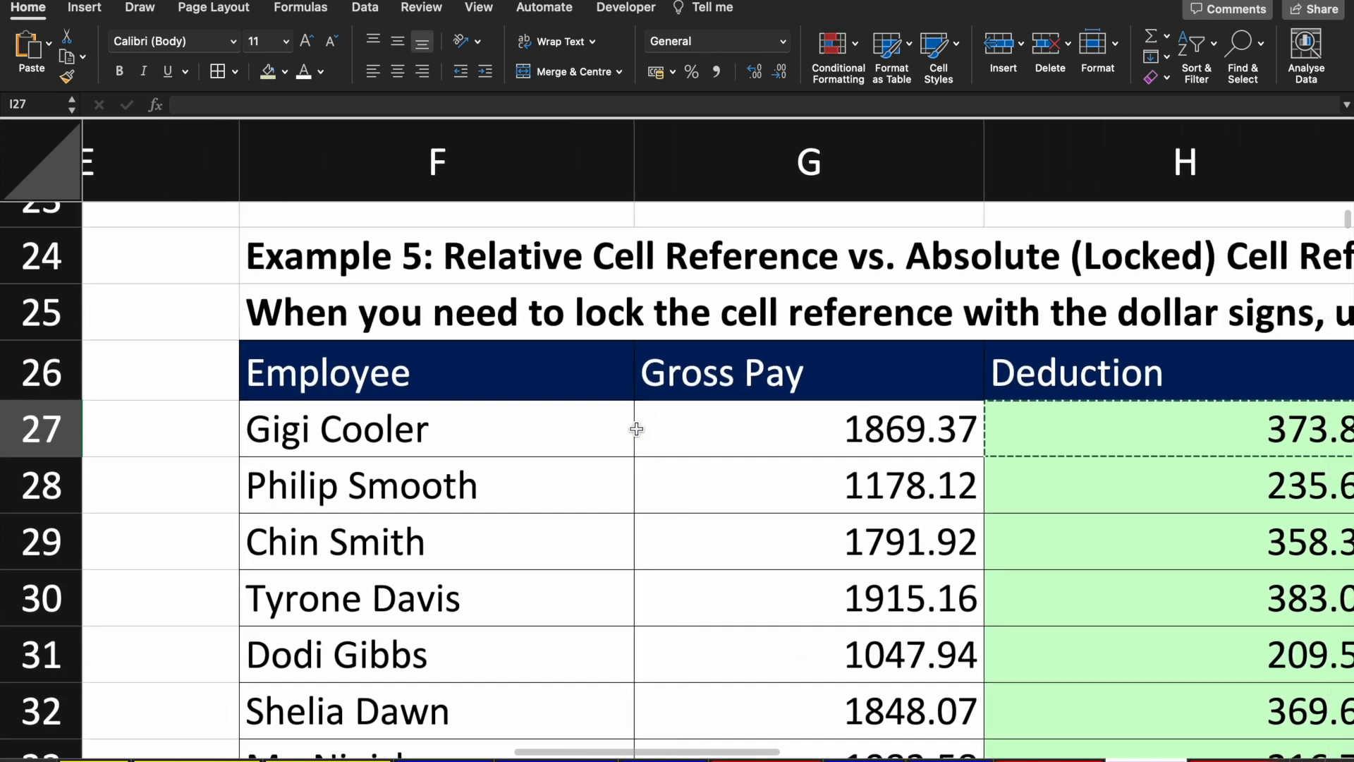
{"action": "scroll", "coordinate": [636, 428], "scroll_direction": "down", "scroll_amount": 3}
{"action": "scroll", "coordinate": [636, 428], "scroll_direction": "right", "scroll_amount": 4}
{"action": "scroll", "coordinate": [636, 430], "scroll_direction": "up", "scroll_amount": 1}
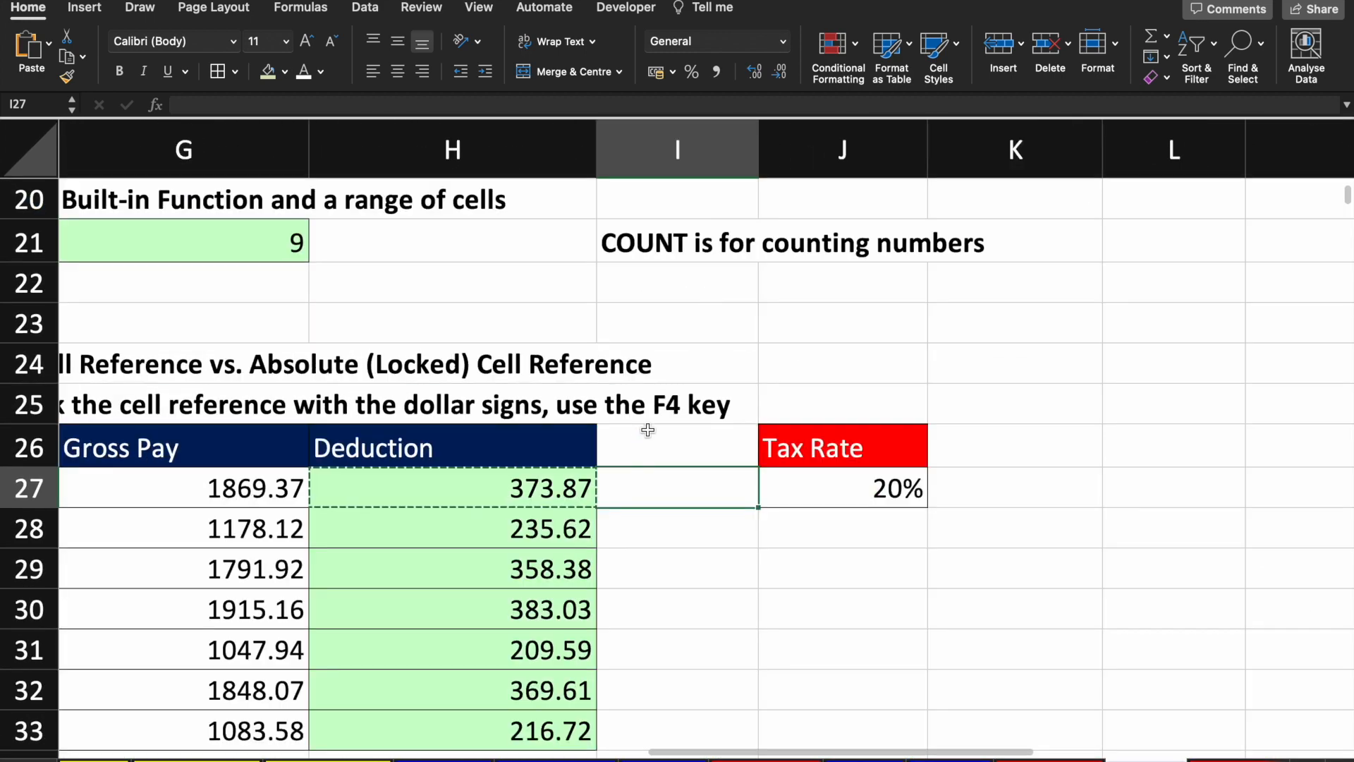
{"action": "scroll", "coordinate": [546, 380], "scroll_direction": "left", "scroll_amount": 2}
{"action": "scroll", "coordinate": [546, 381], "scroll_direction": "left", "scroll_amount": 2}
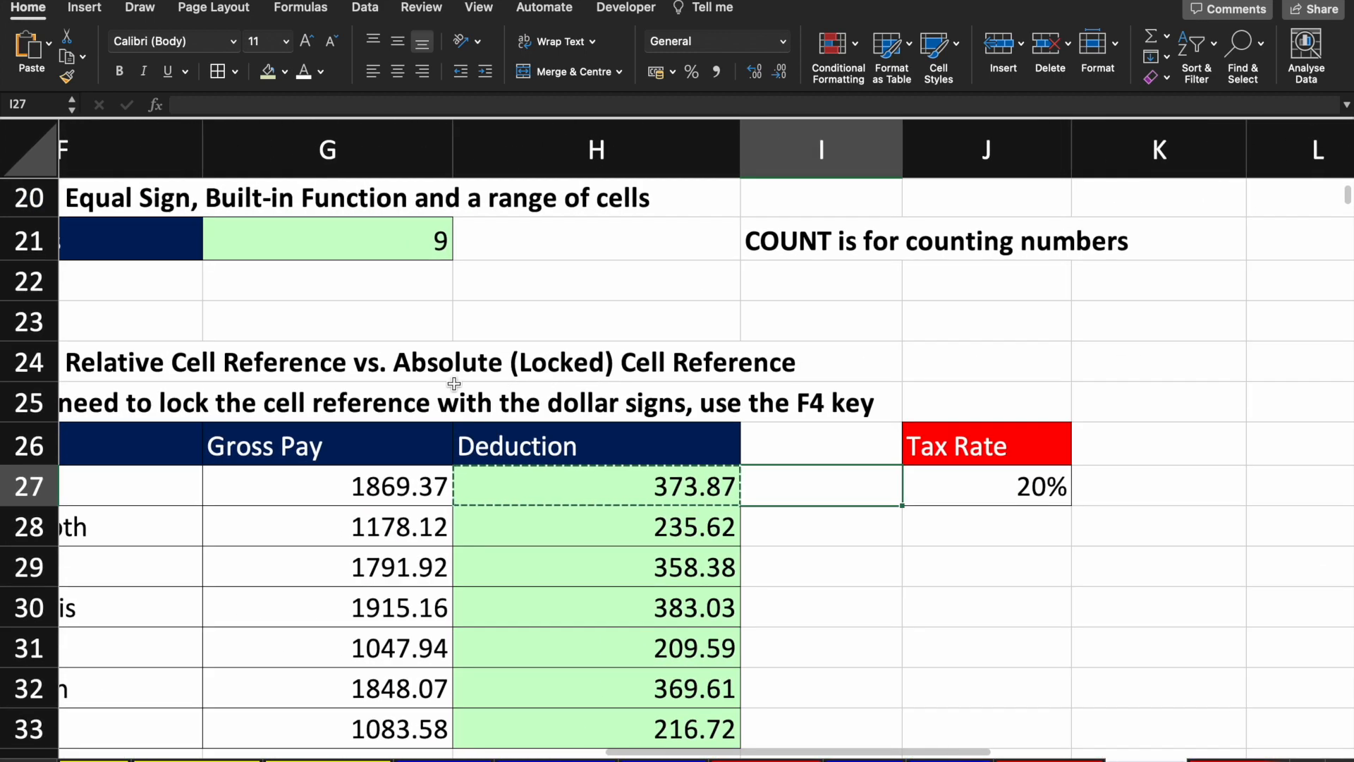
{"action": "scroll", "coordinate": [458, 360], "scroll_direction": "down", "scroll_amount": 1}
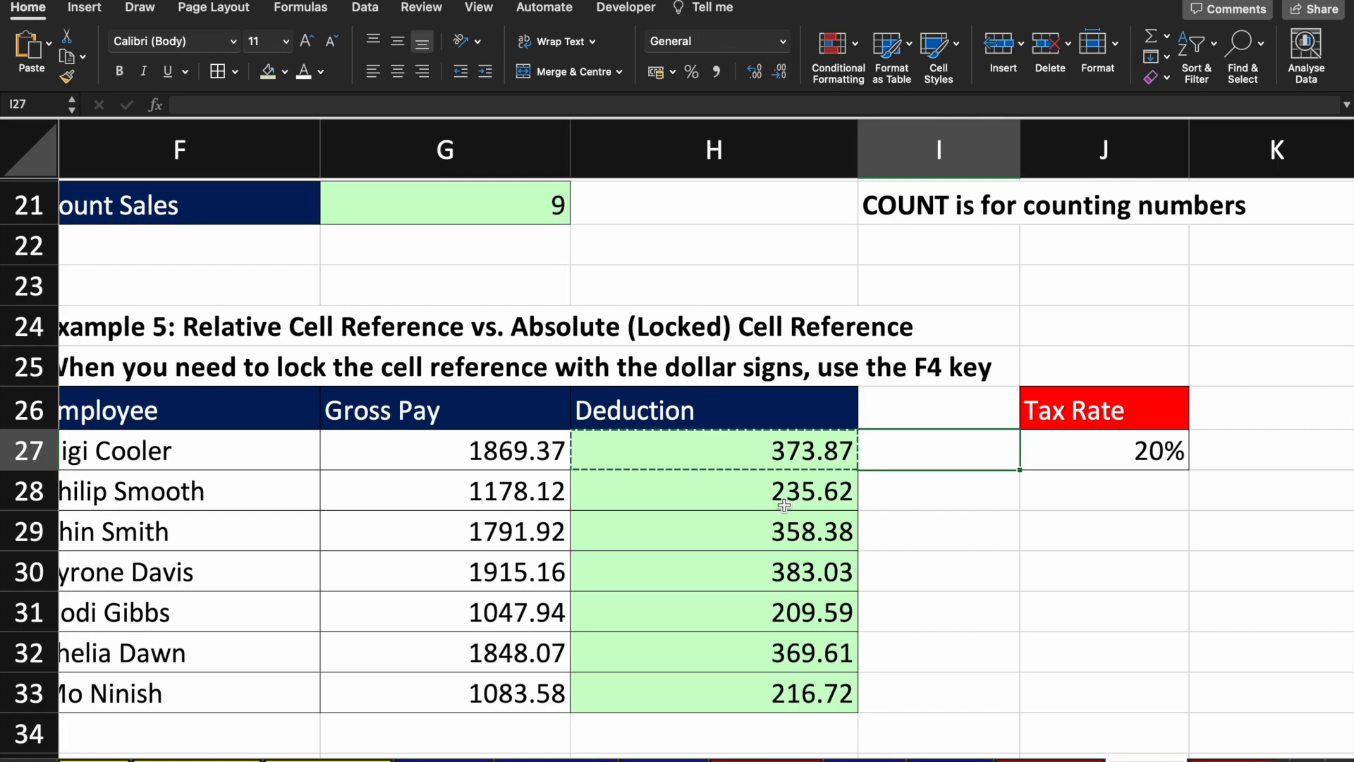
{"action": "scroll", "coordinate": [784, 505], "scroll_direction": "left", "scroll_amount": 1}
{"action": "scroll", "coordinate": [784, 505], "scroll_direction": "down", "scroll_amount": 5}
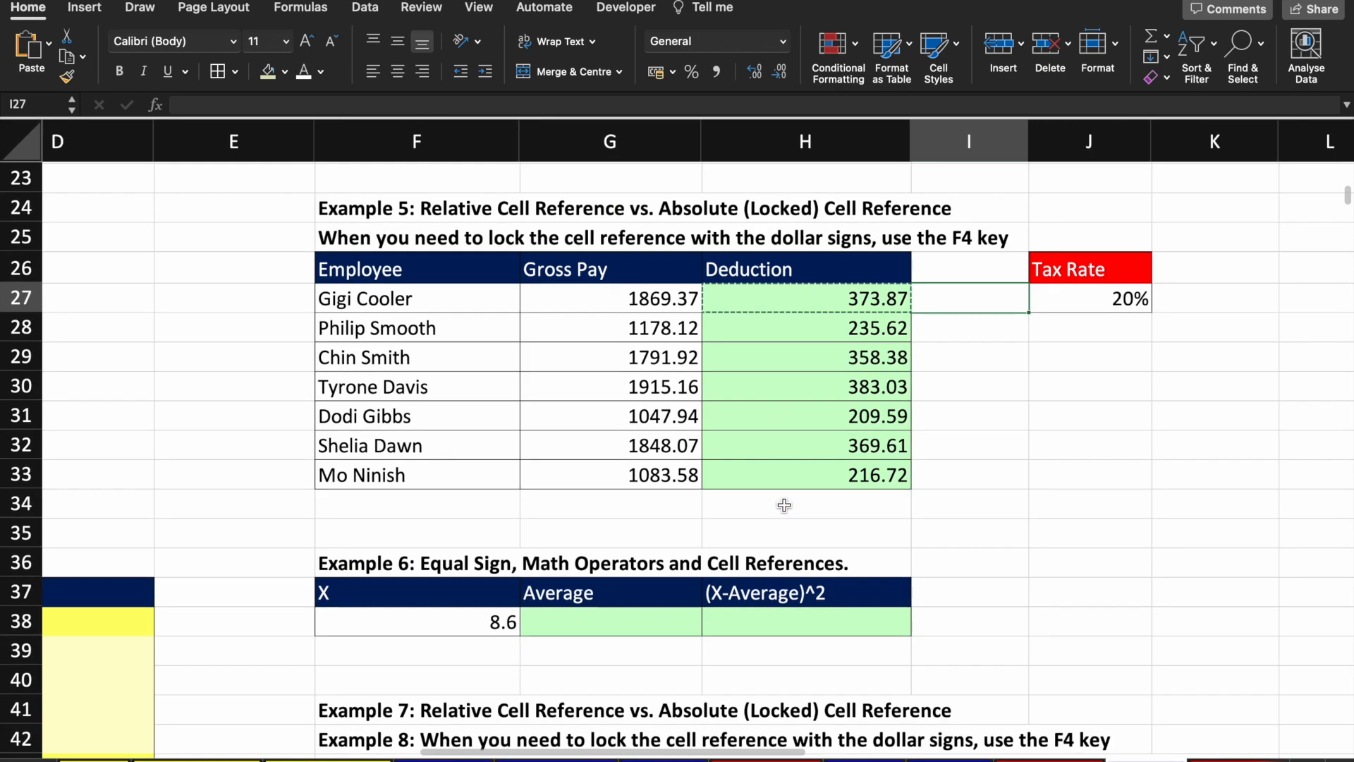
{"action": "scroll", "coordinate": [785, 511], "scroll_direction": "down", "scroll_amount": 4}
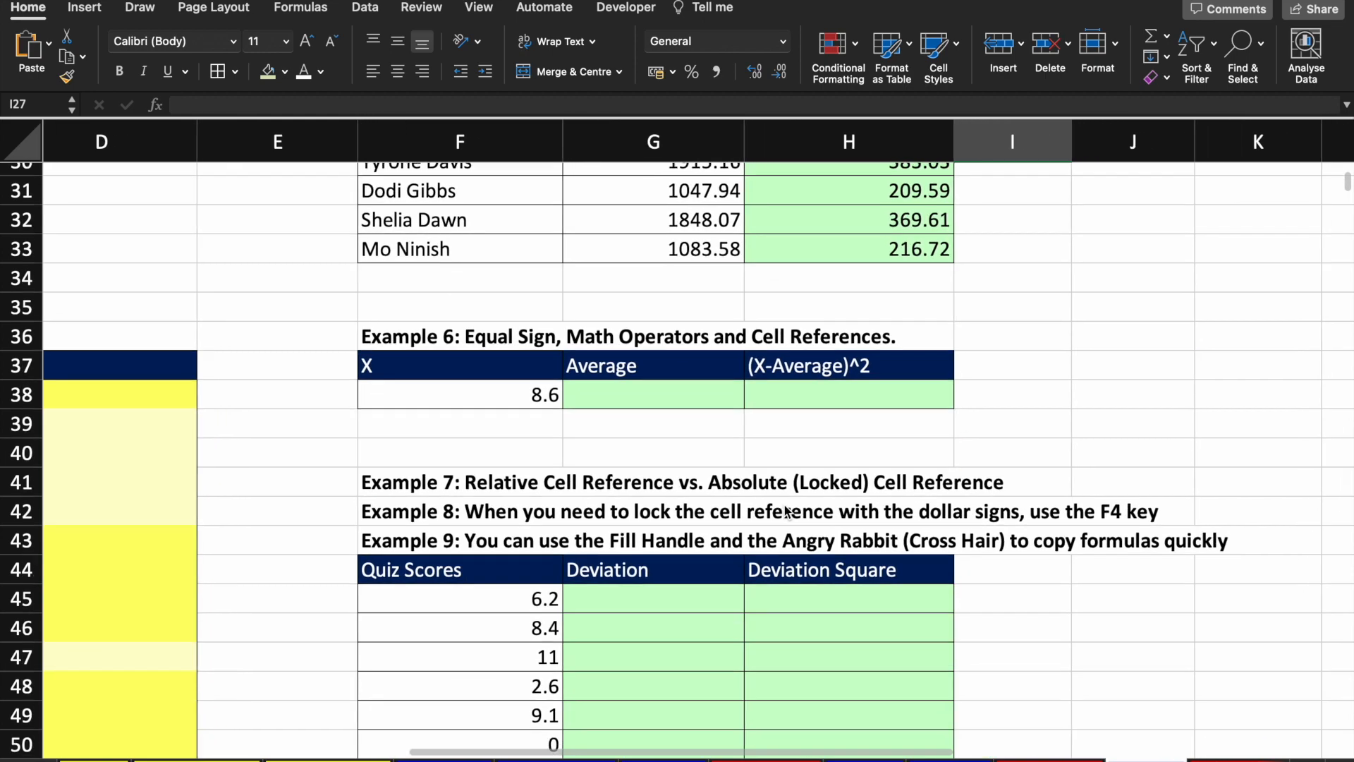
{"action": "scroll", "coordinate": [785, 511], "scroll_direction": "up", "scroll_amount": 3}
{"action": "scroll", "coordinate": [785, 512], "scroll_direction": "up", "scroll_amount": 5}
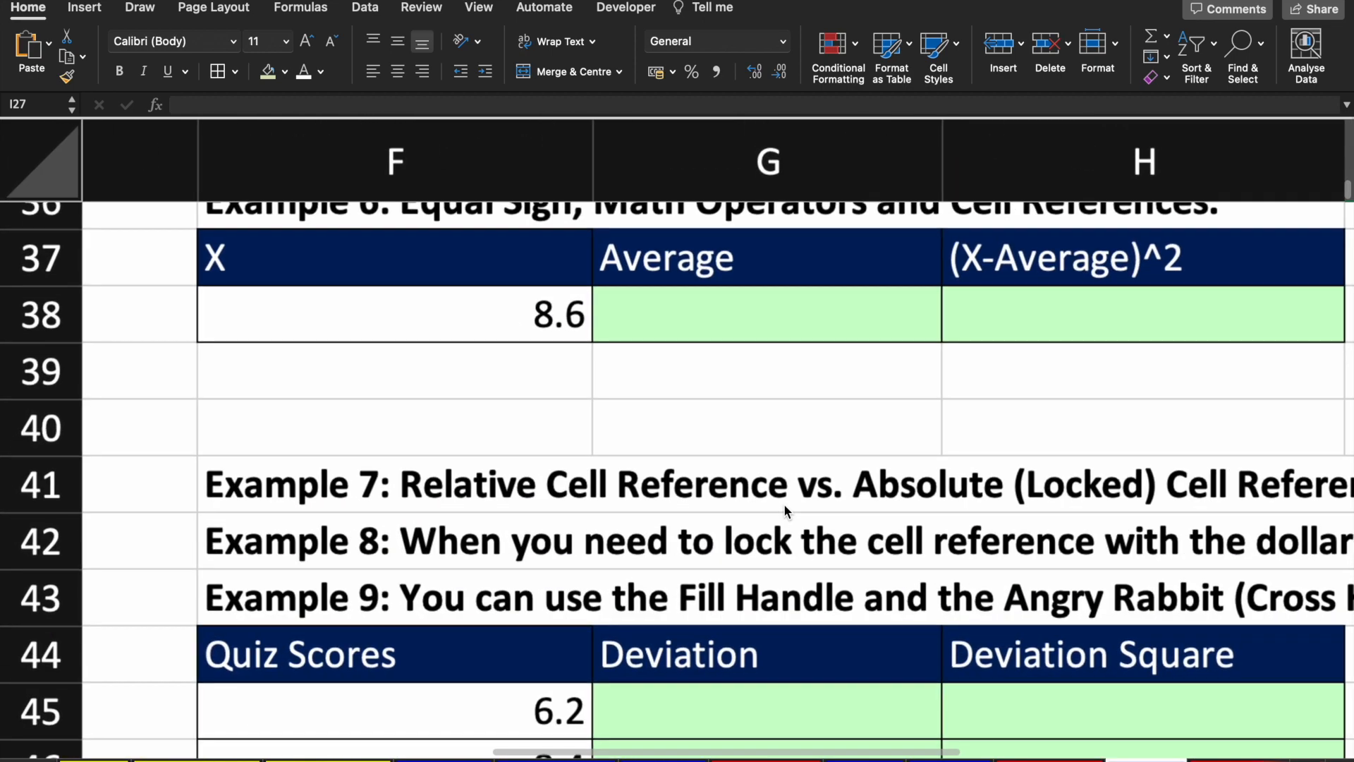
{"action": "scroll", "coordinate": [627, 438], "scroll_direction": "down", "scroll_amount": 3}
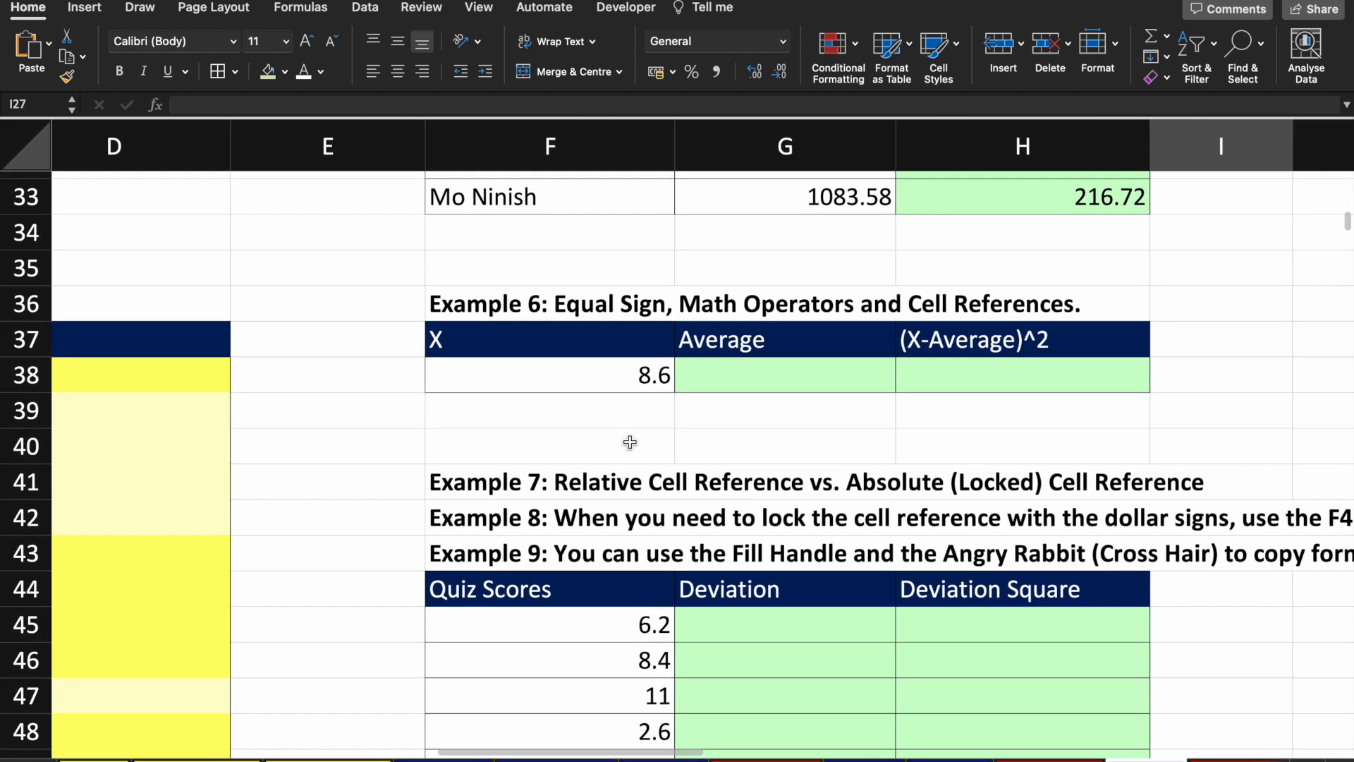
{"action": "left_click", "coordinate": [602, 373]}
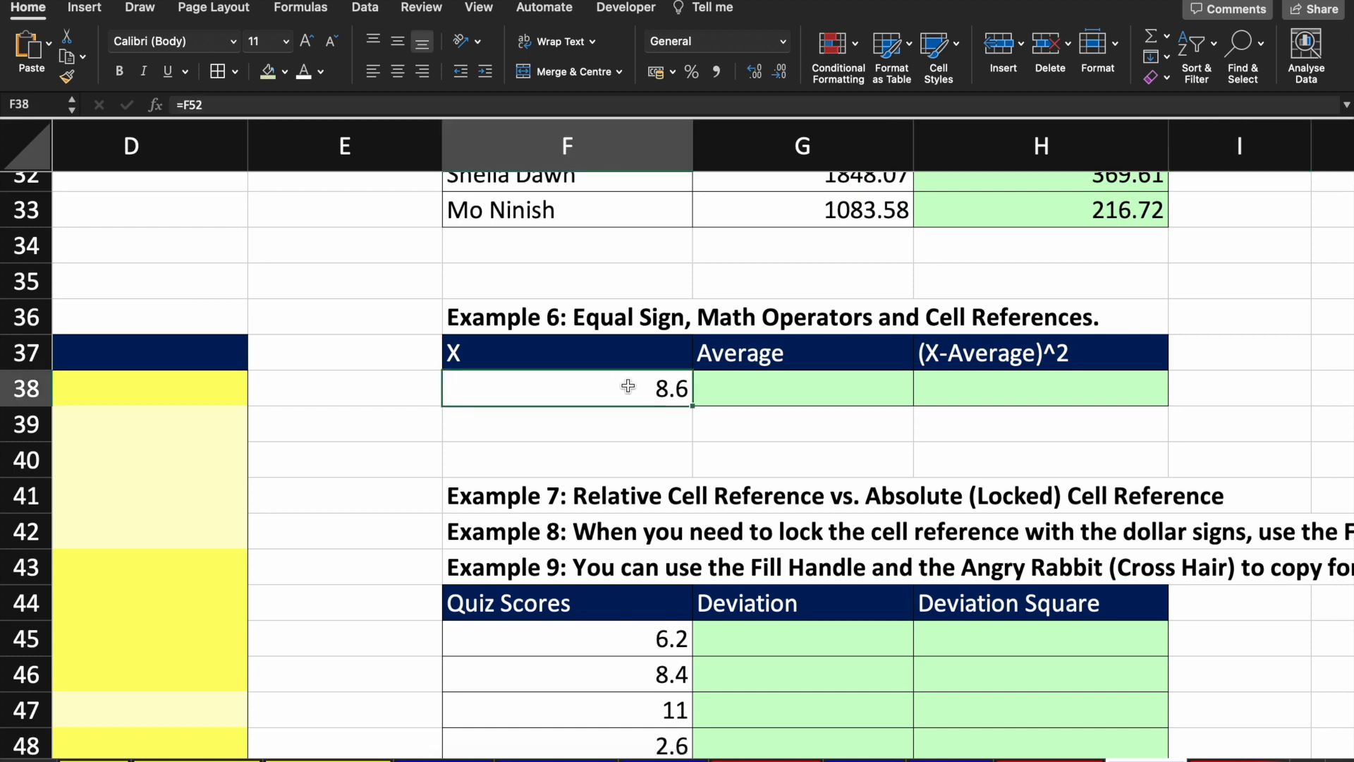
{"action": "scroll", "coordinate": [627, 386], "scroll_direction": "down", "scroll_amount": 6}
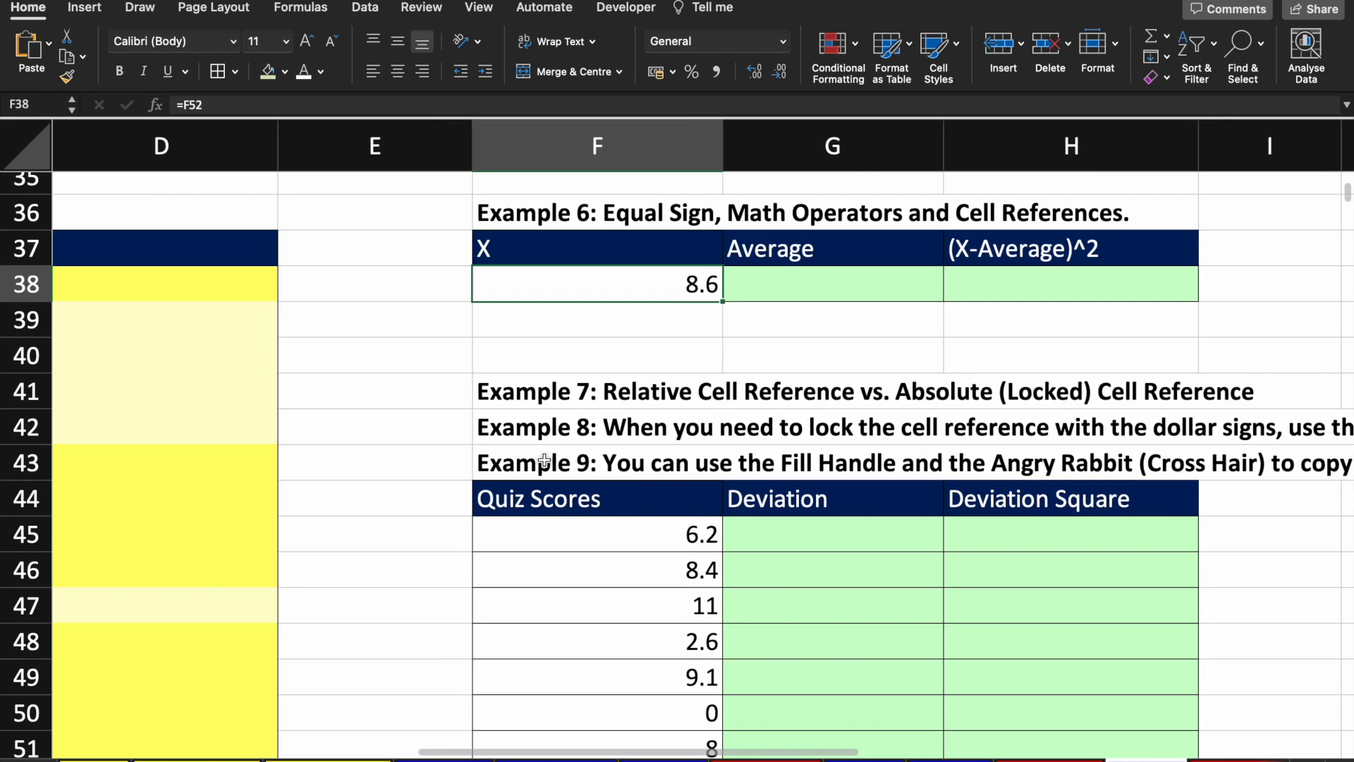
{"action": "left_click_drag", "start_coordinate": [619, 393], "coordinate": [656, 653]}
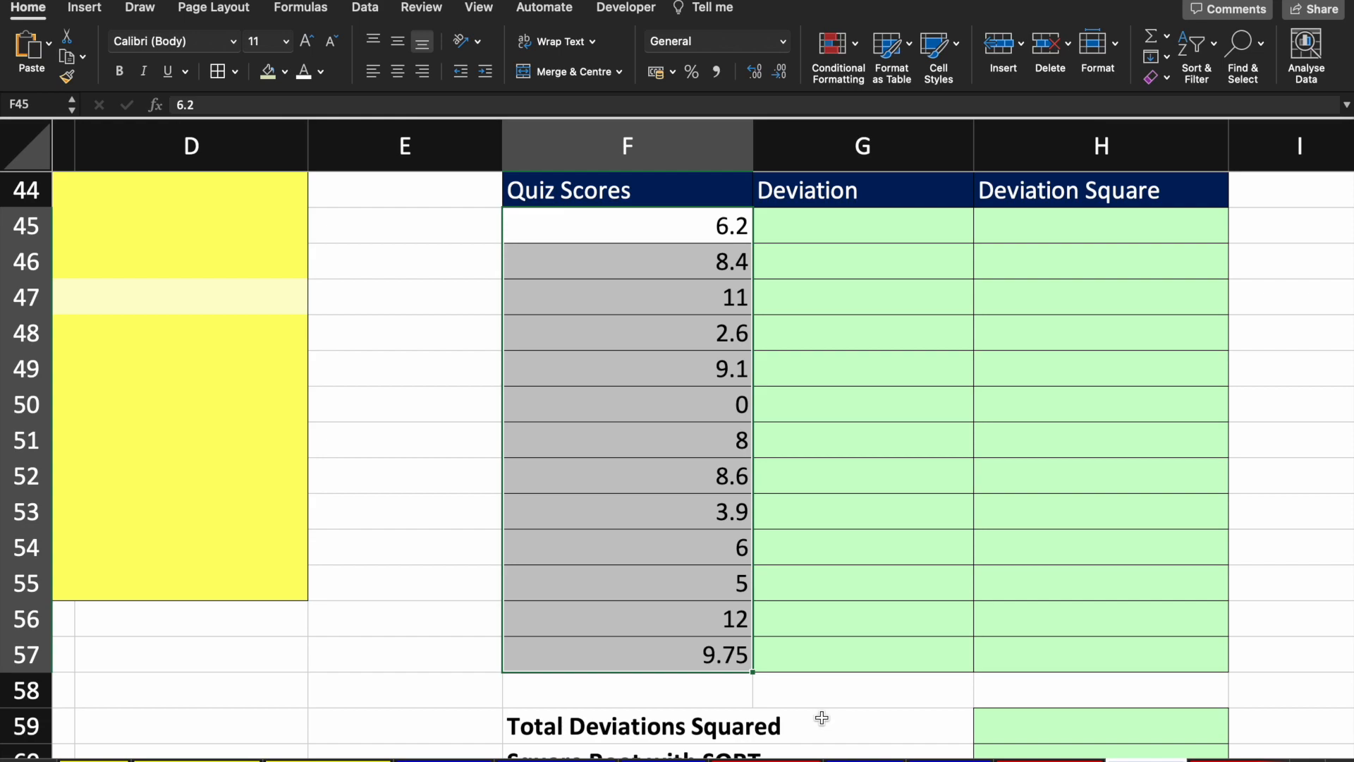
{"action": "scroll", "coordinate": [932, 546], "scroll_direction": "down", "scroll_amount": 5}
{"action": "scroll", "coordinate": [860, 490], "scroll_direction": "up", "scroll_amount": 3}
{"action": "scroll", "coordinate": [859, 484], "scroll_direction": "up", "scroll_amount": 3}
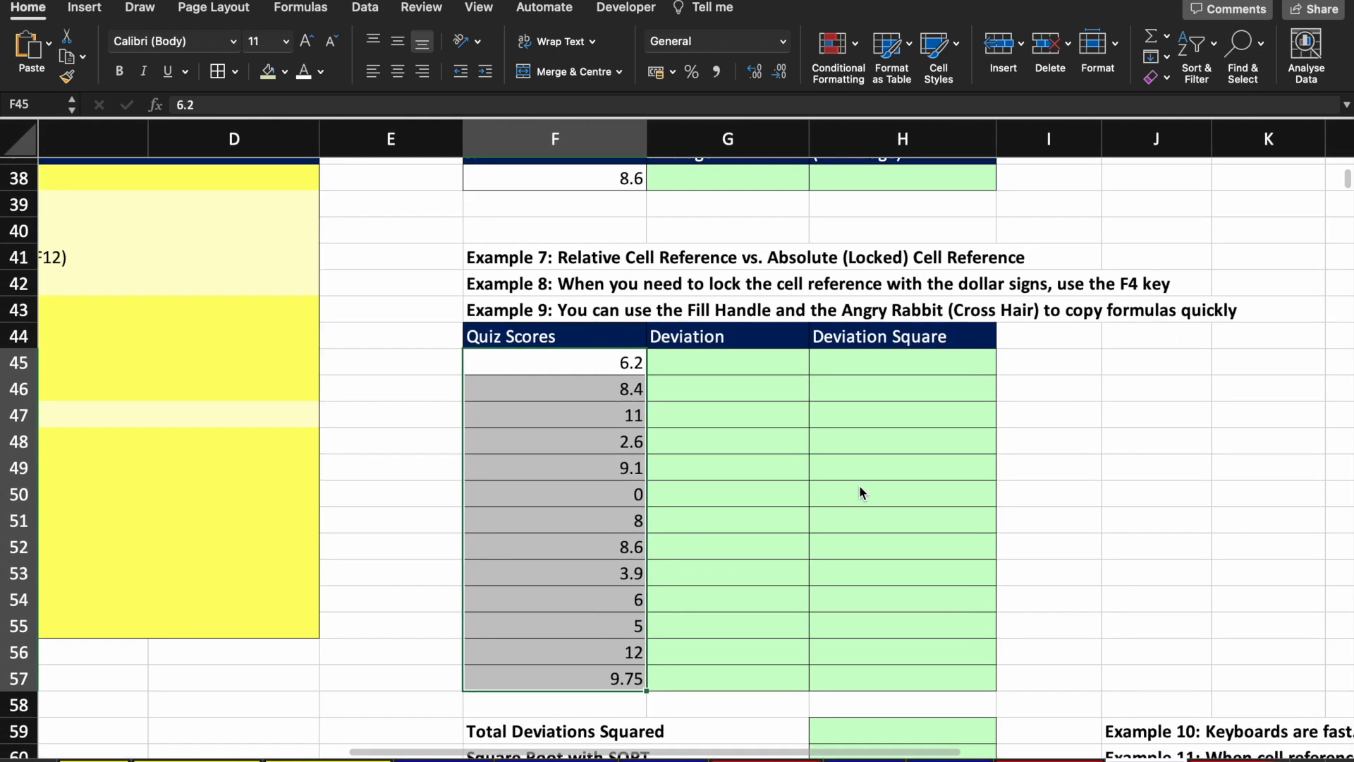
{"action": "scroll", "coordinate": [859, 484], "scroll_direction": "right", "scroll_amount": 1}
{"action": "scroll", "coordinate": [859, 484], "scroll_direction": "up", "scroll_amount": 1}
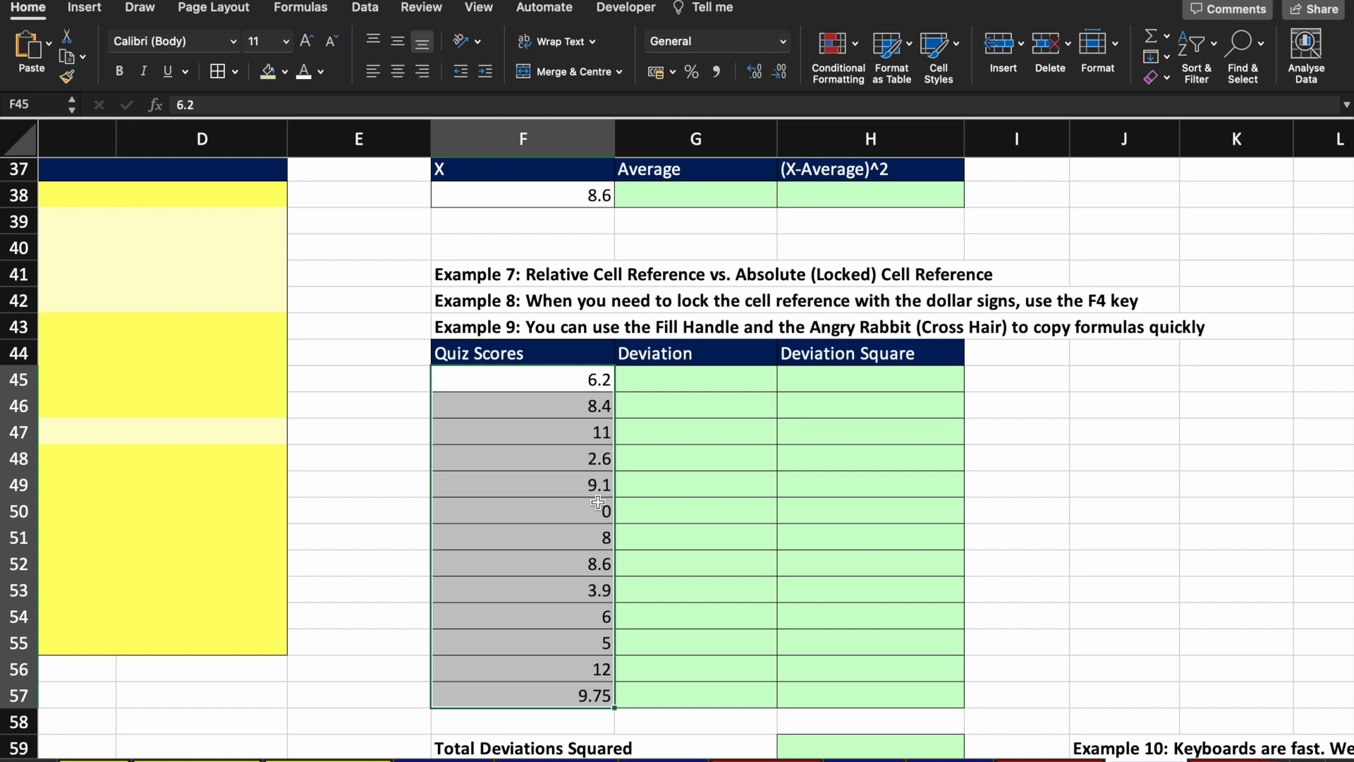
{"action": "left_click", "coordinate": [593, 198]}
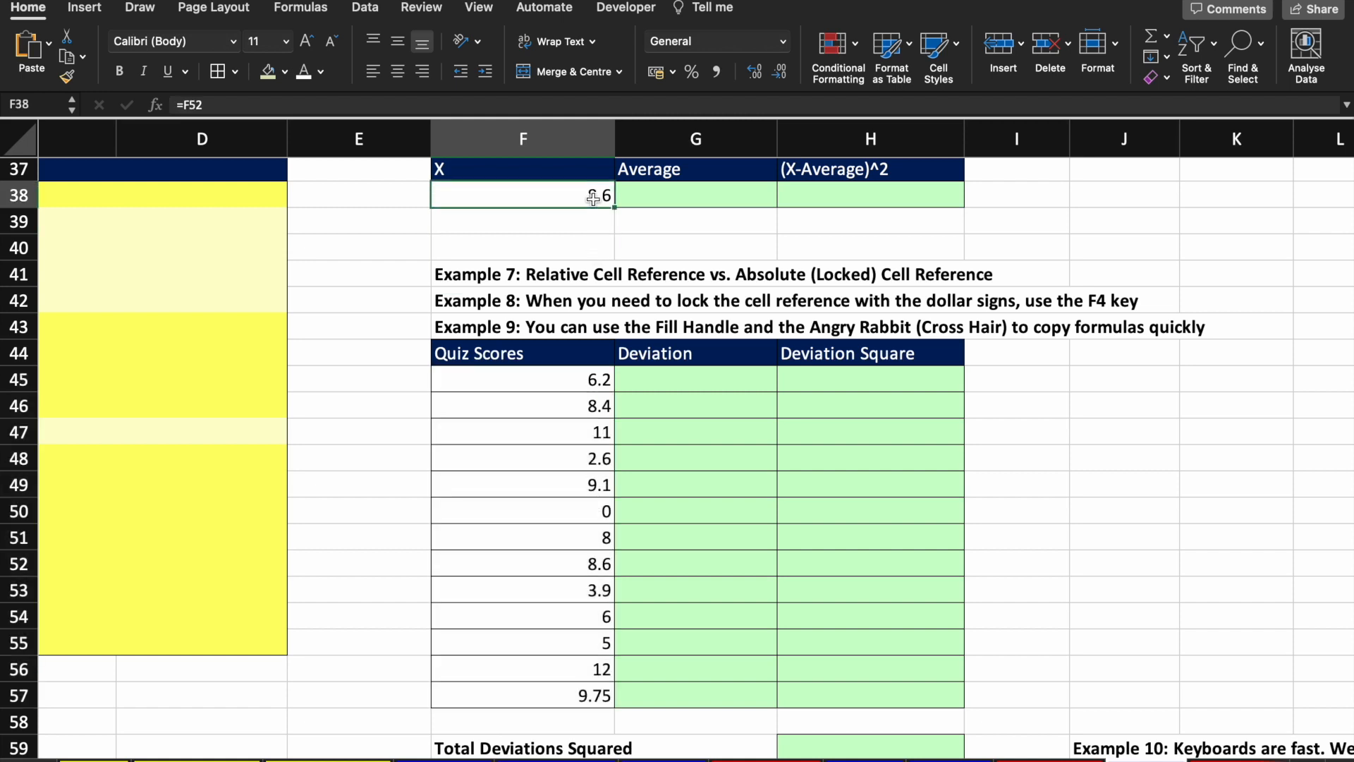
{"action": "left_click", "coordinate": [706, 191]}
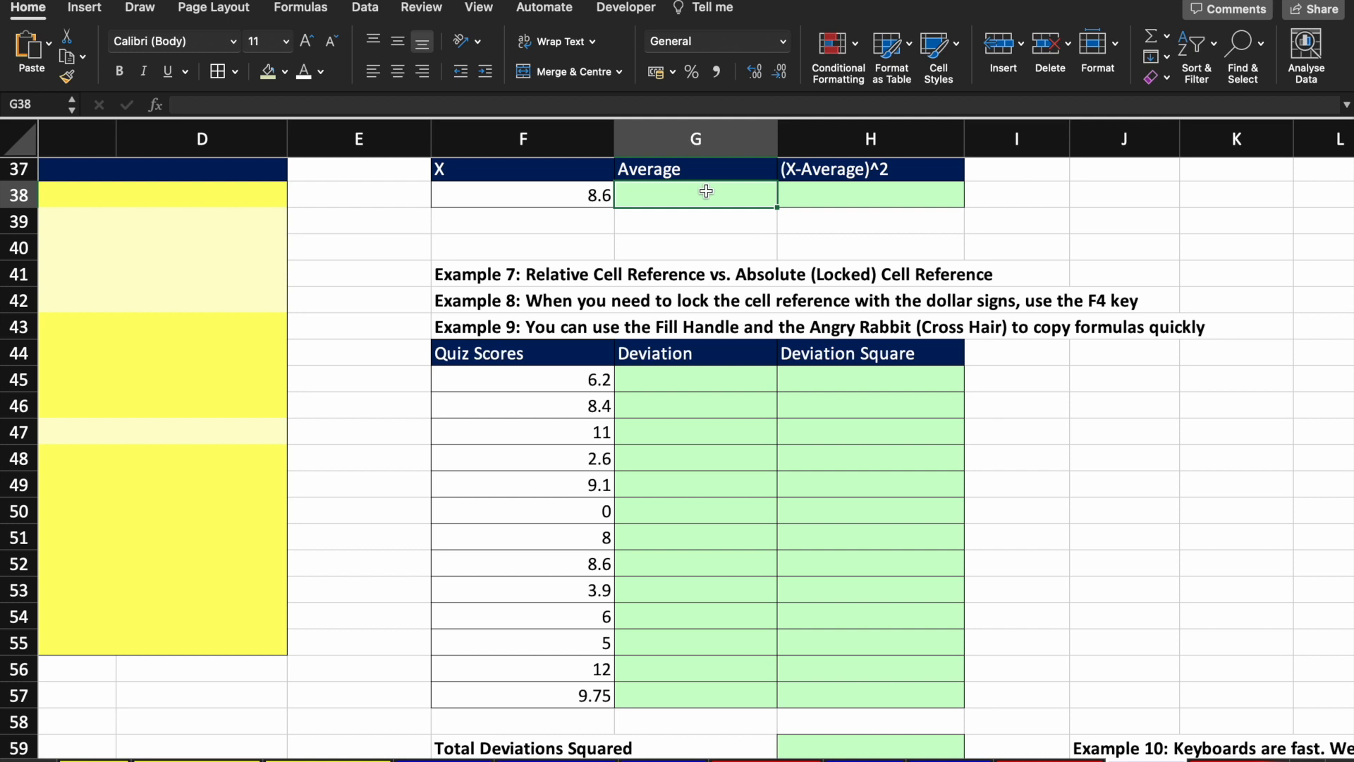
Step: Enter =AVERAGE(F45:F57) in G38, returning 6.965384615, and review the neighbouring cells
{"action": "type", "text": "=ave"}
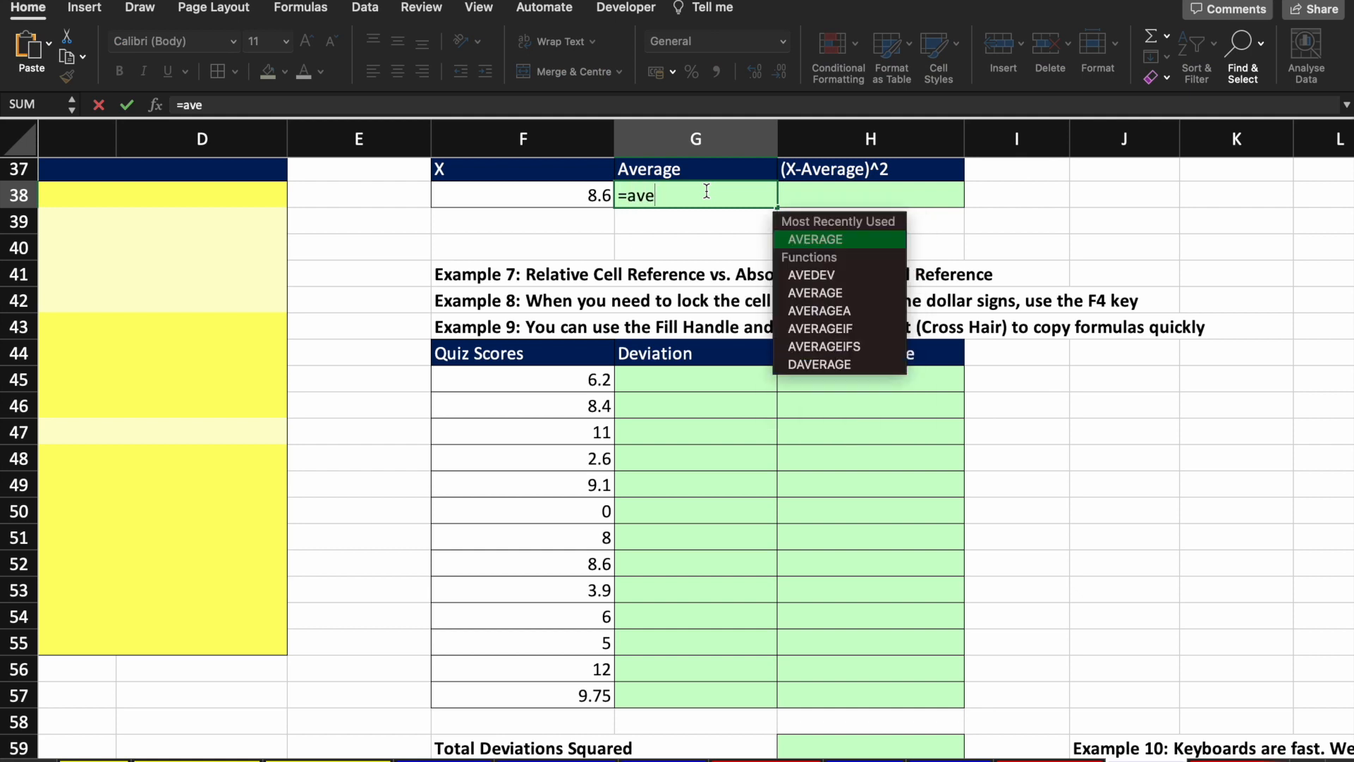
{"action": "key", "text": "Tab"}
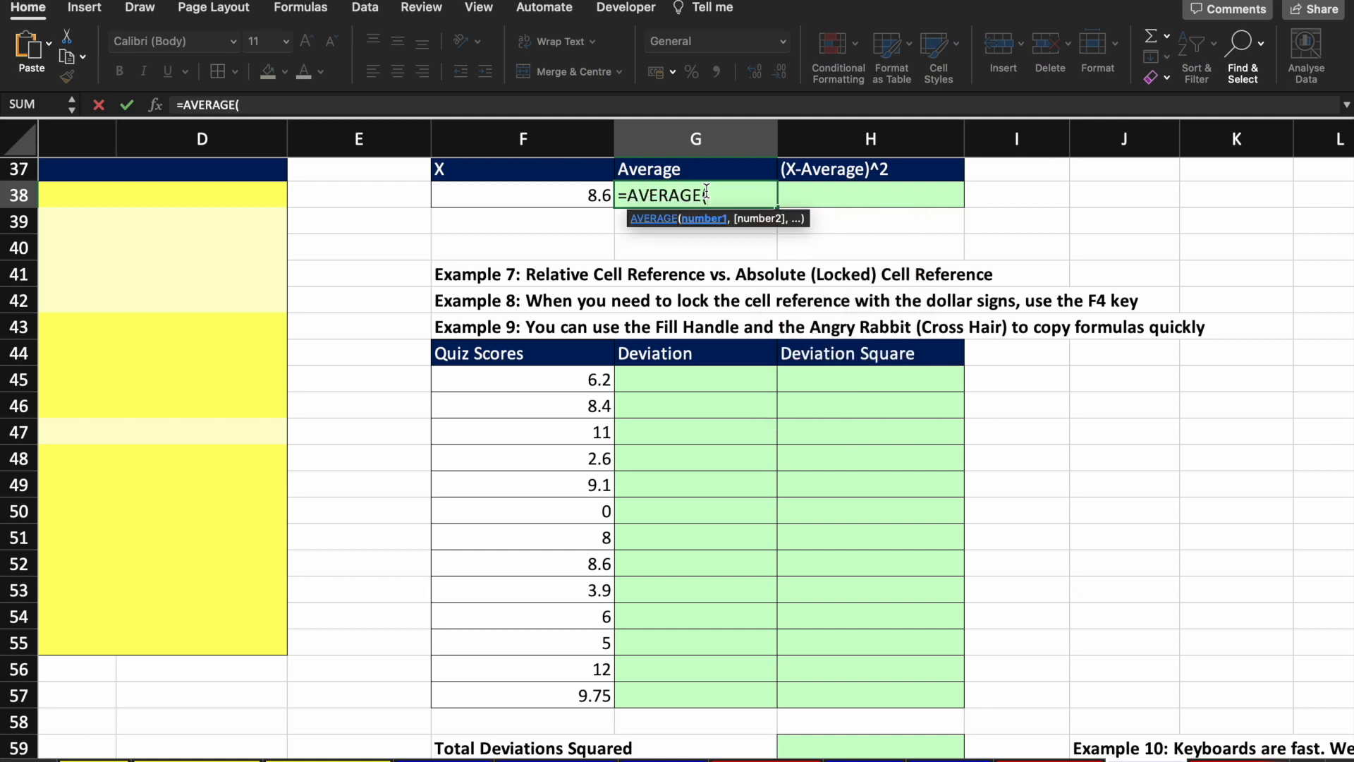
{"action": "left_click_drag", "start_coordinate": [600, 381], "coordinate": [592, 687]}
{"action": "type", "text": ")"}
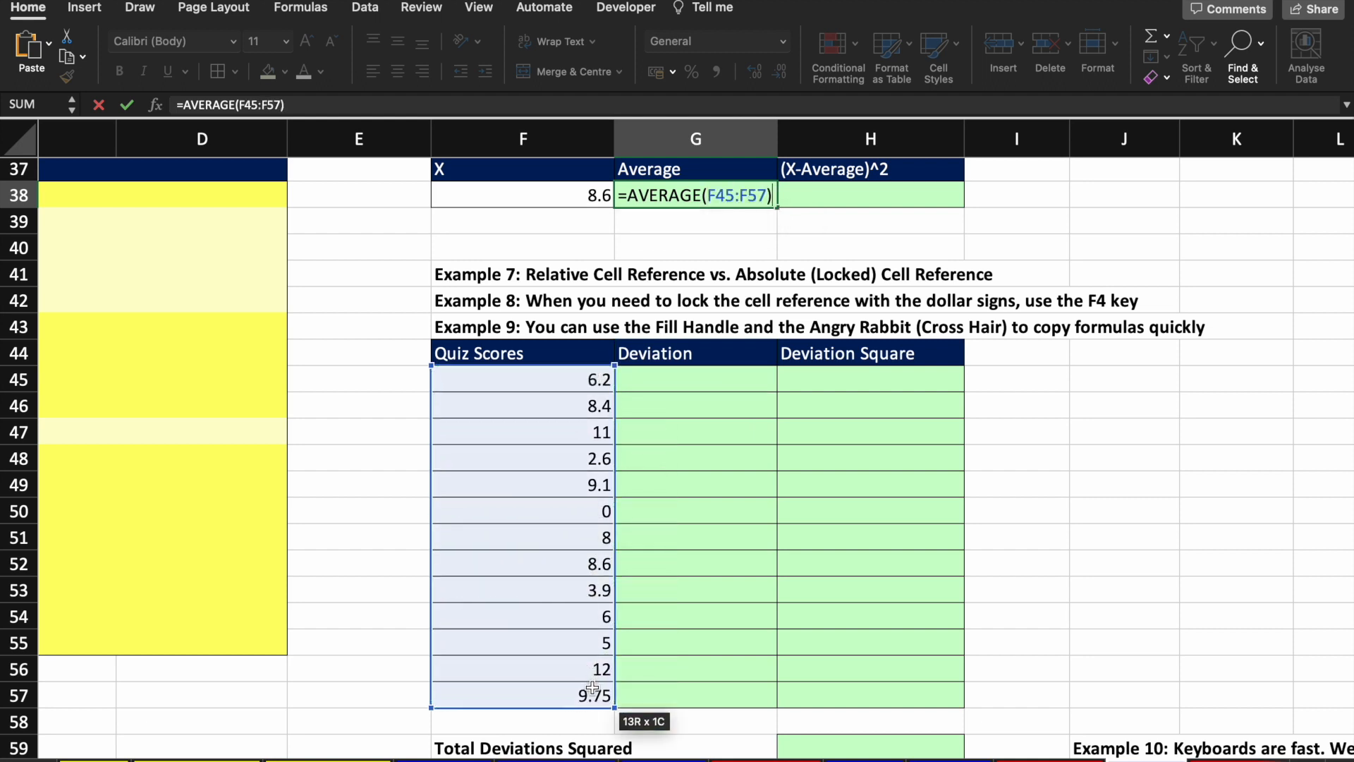
{"action": "key", "text": "ctrl+Return"}
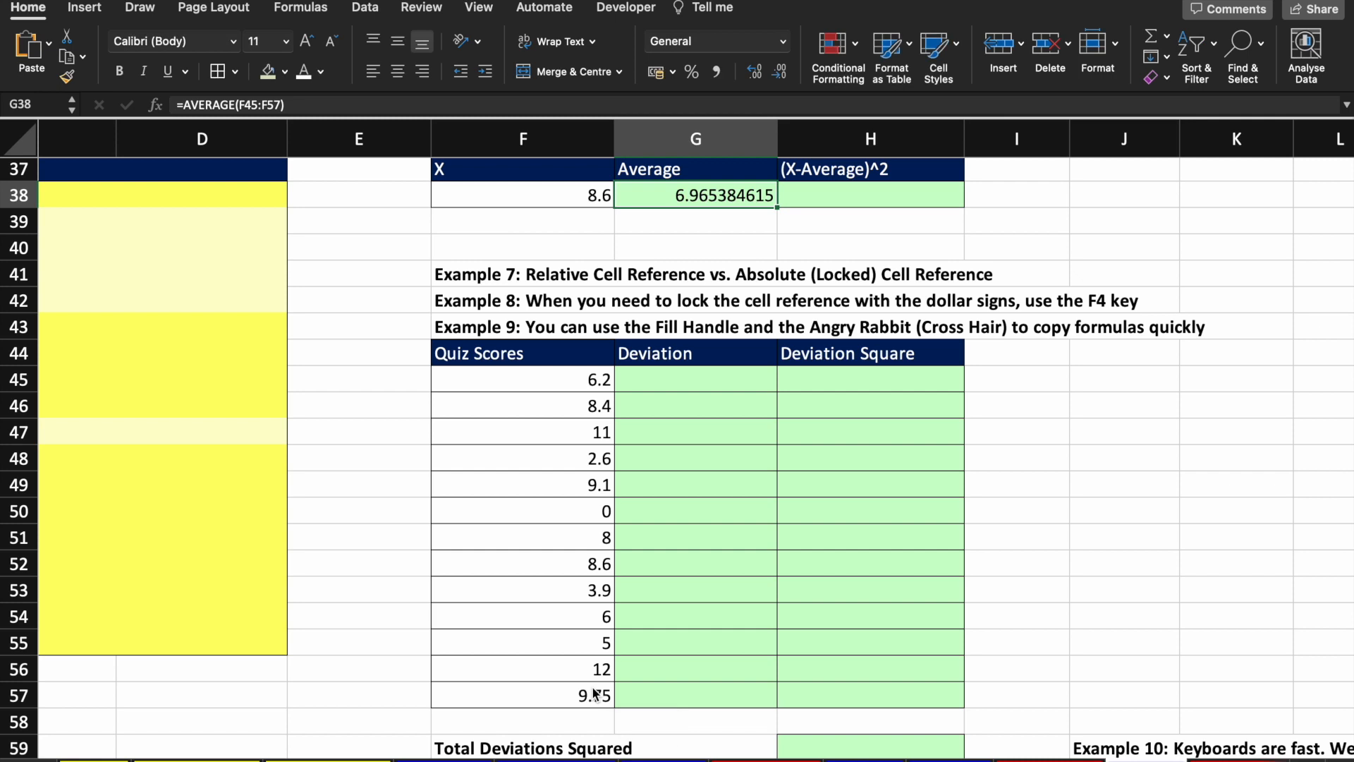
{"action": "key", "text": "Right"}
{"action": "key", "text": "Up"}
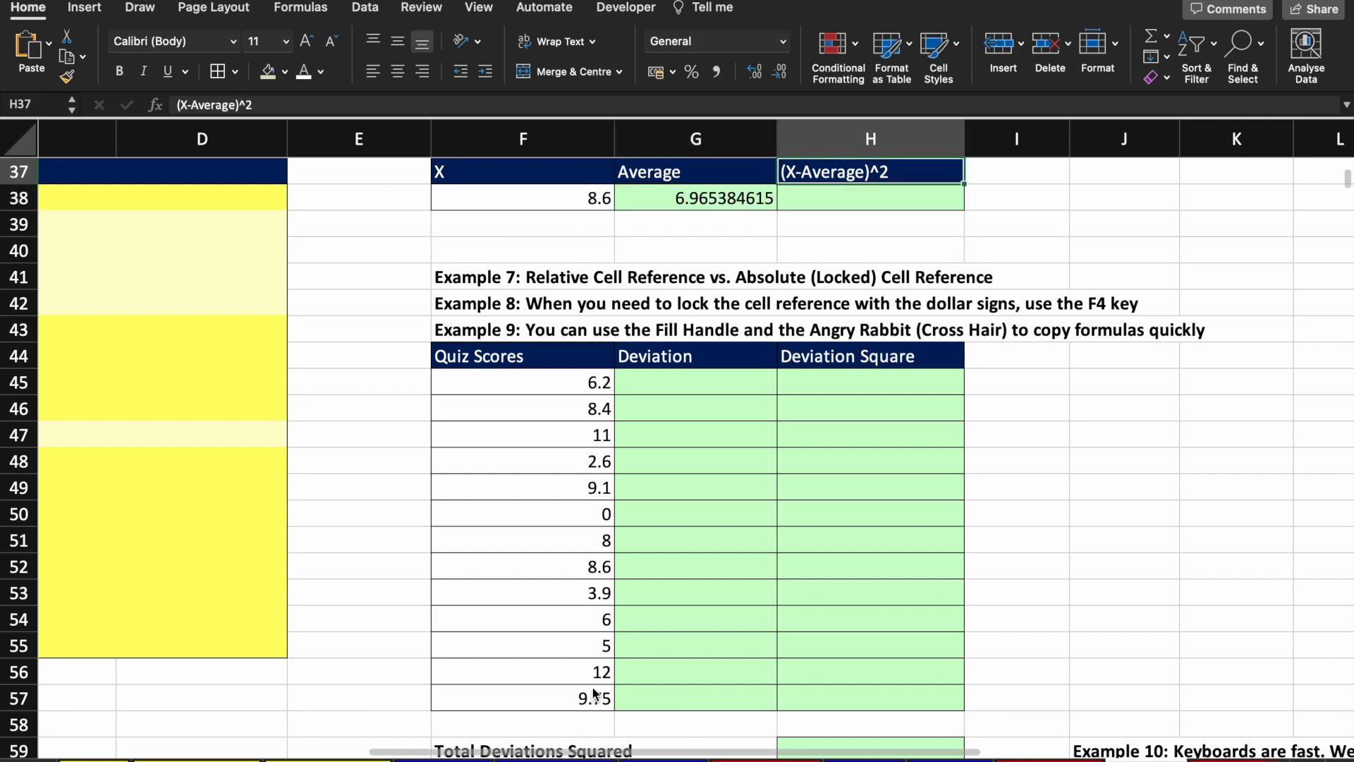
{"action": "key", "text": "Down"}
{"action": "key", "text": "Left"}
{"action": "key", "text": "Left"}
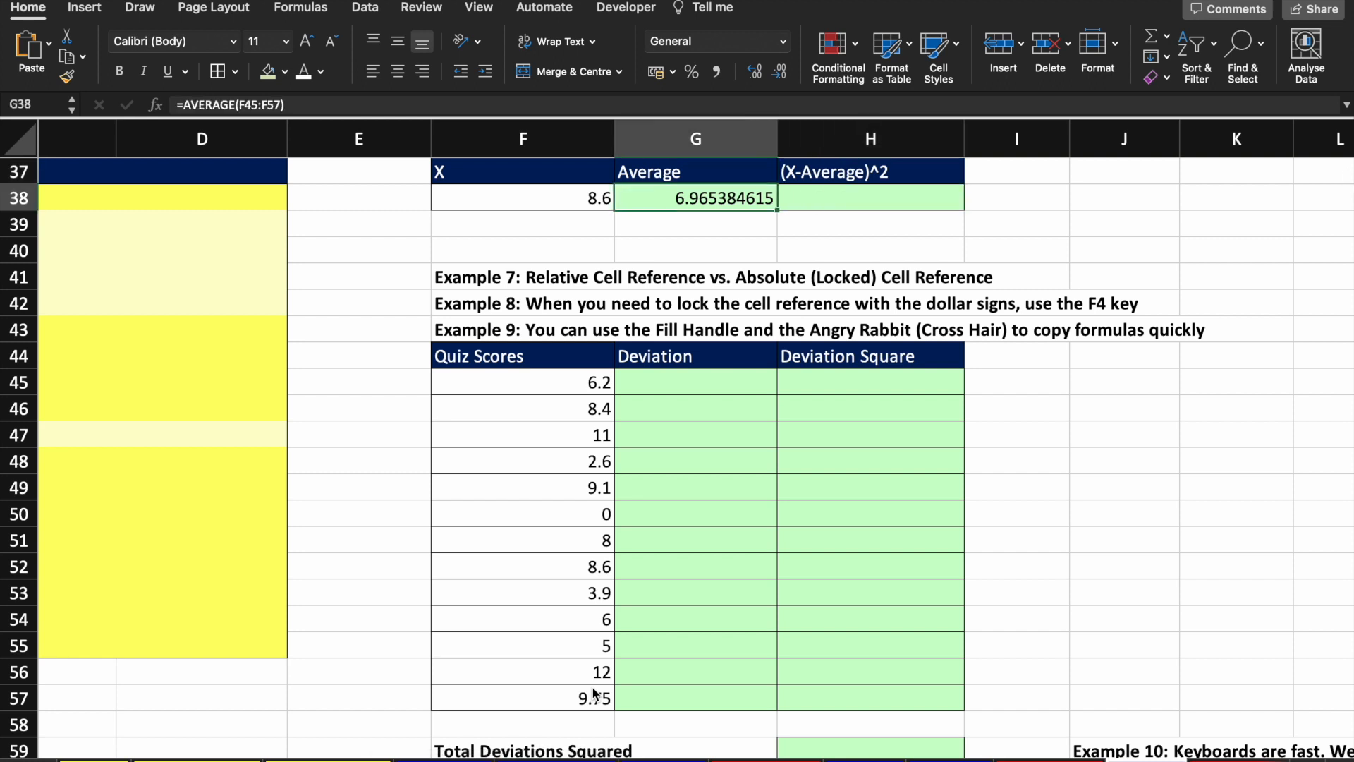
{"action": "key", "text": "Right"}
{"action": "key", "text": "Right"}
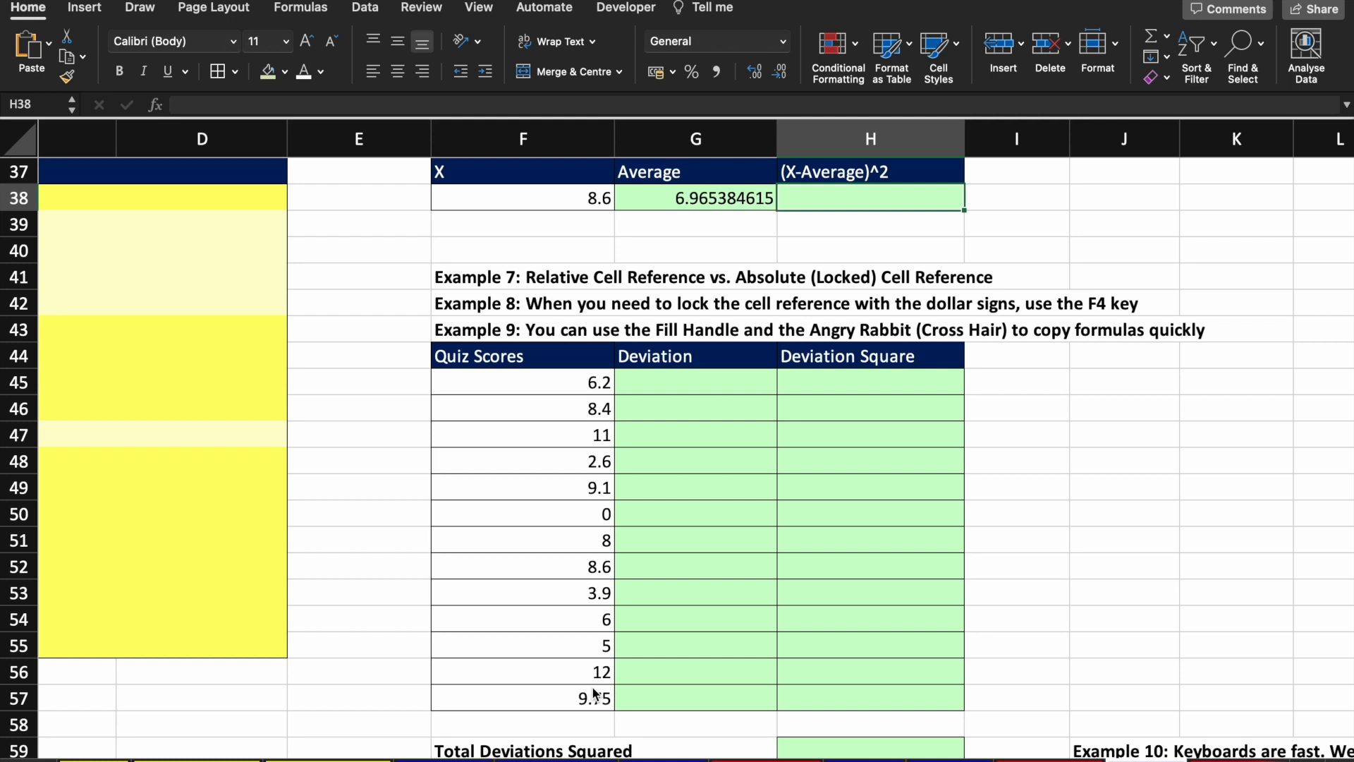
Step: Enter =F38-G38^2 in H38, returning -39.91658284, and reopen it for editing
{"action": "type", "text": "="}
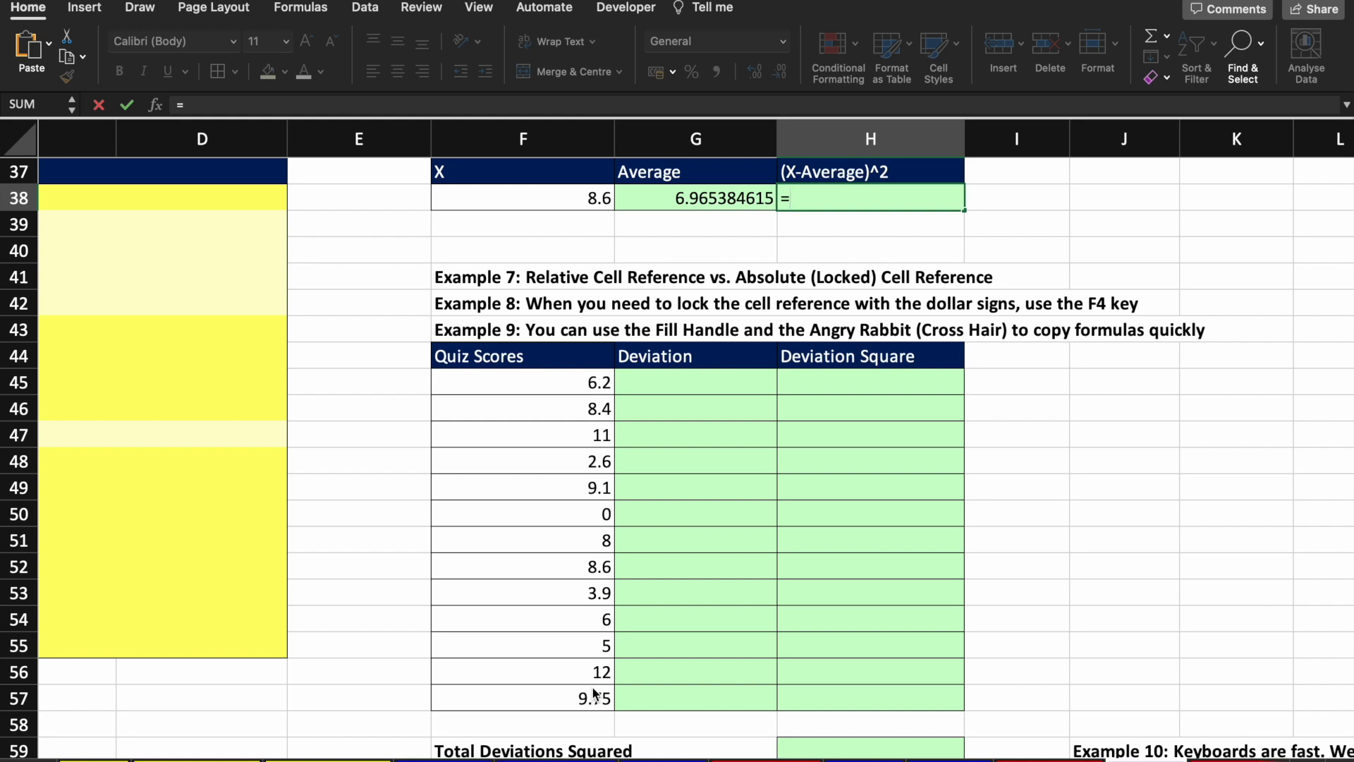
{"action": "key", "text": "Left"}
{"action": "key", "text": "Left"}
{"action": "type", "text": "-"}
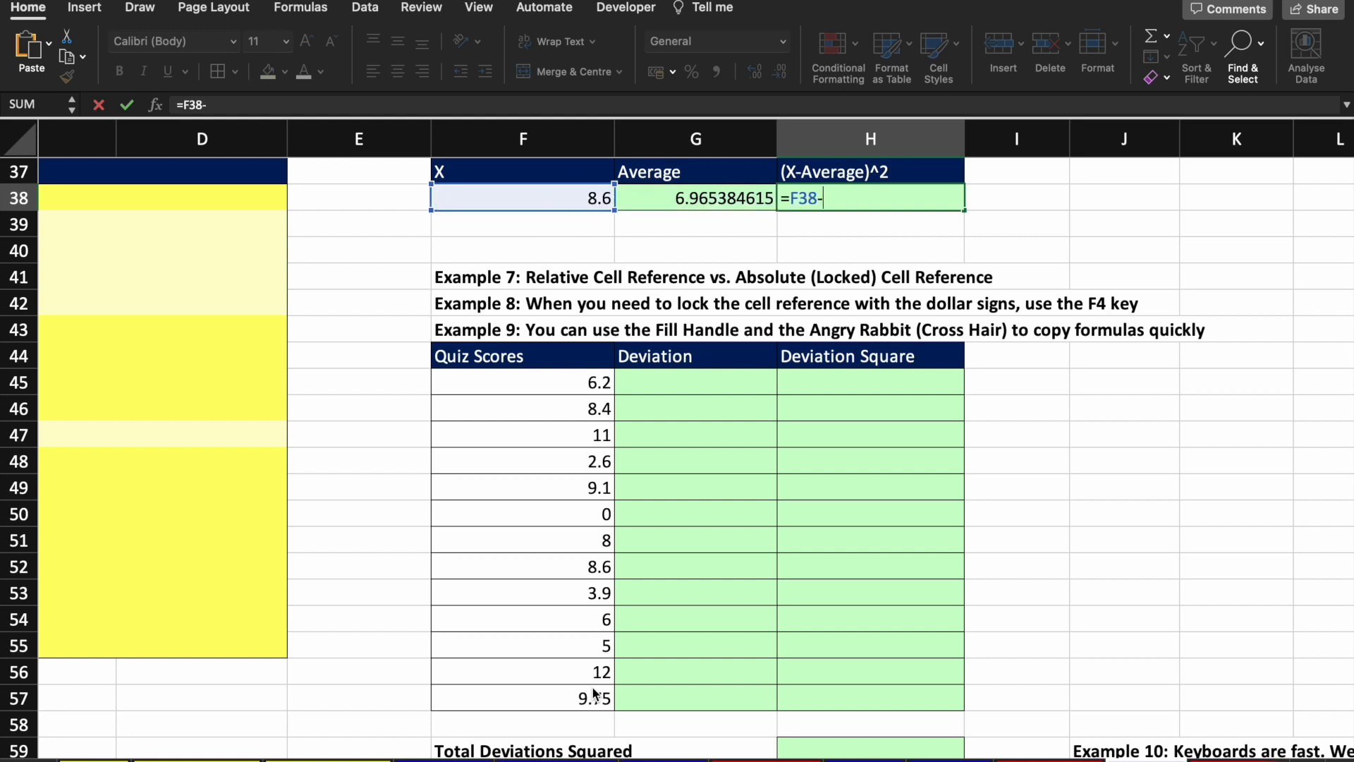
{"action": "key", "text": "Left"}
{"action": "type", "text": "^2"}
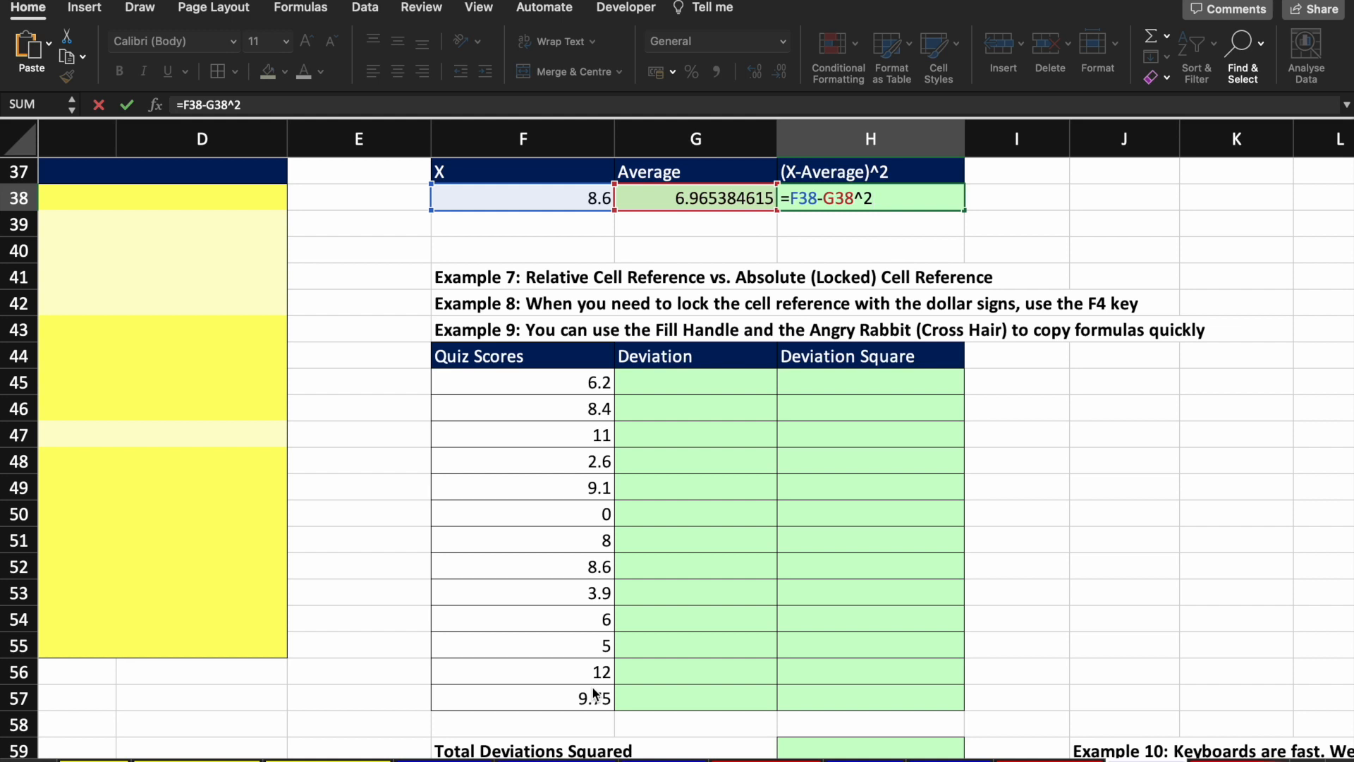
{"action": "key", "text": "Return"}
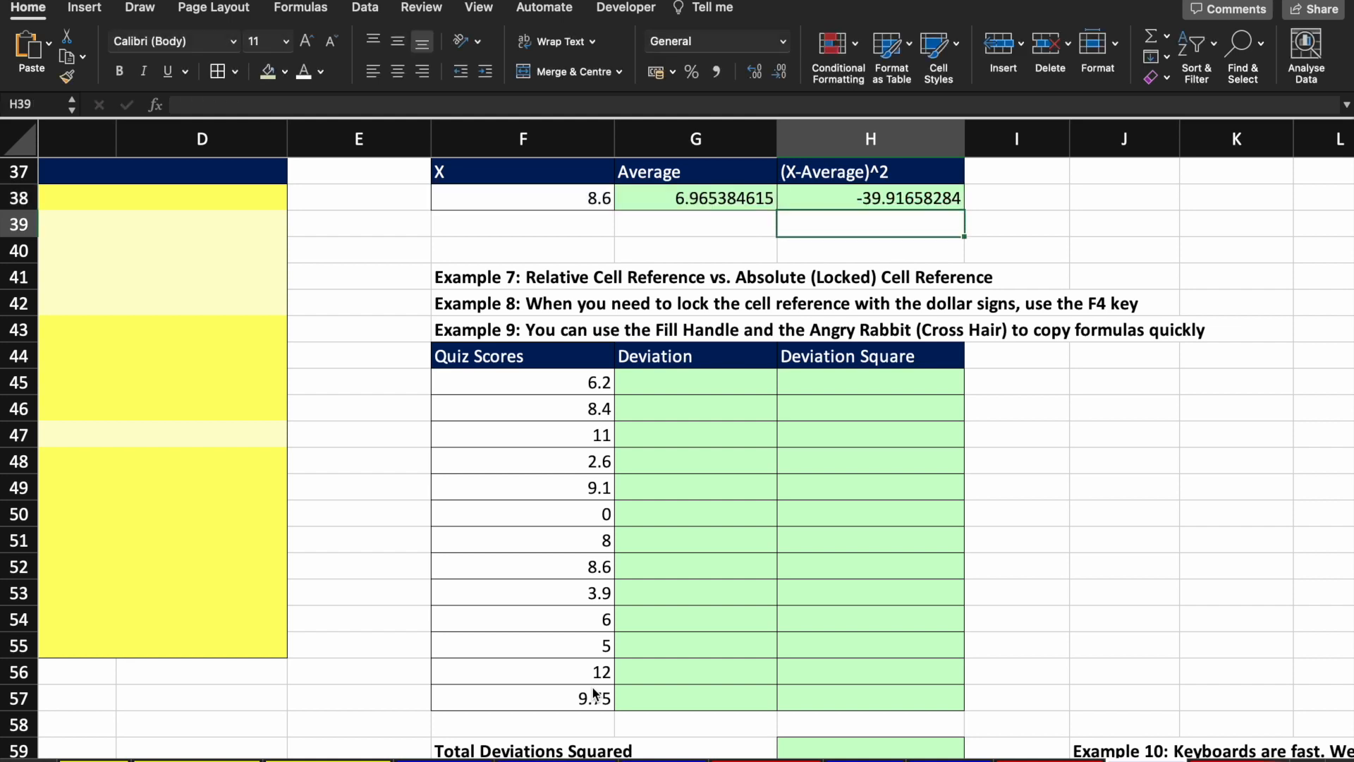
{"action": "key", "text": "Up"}
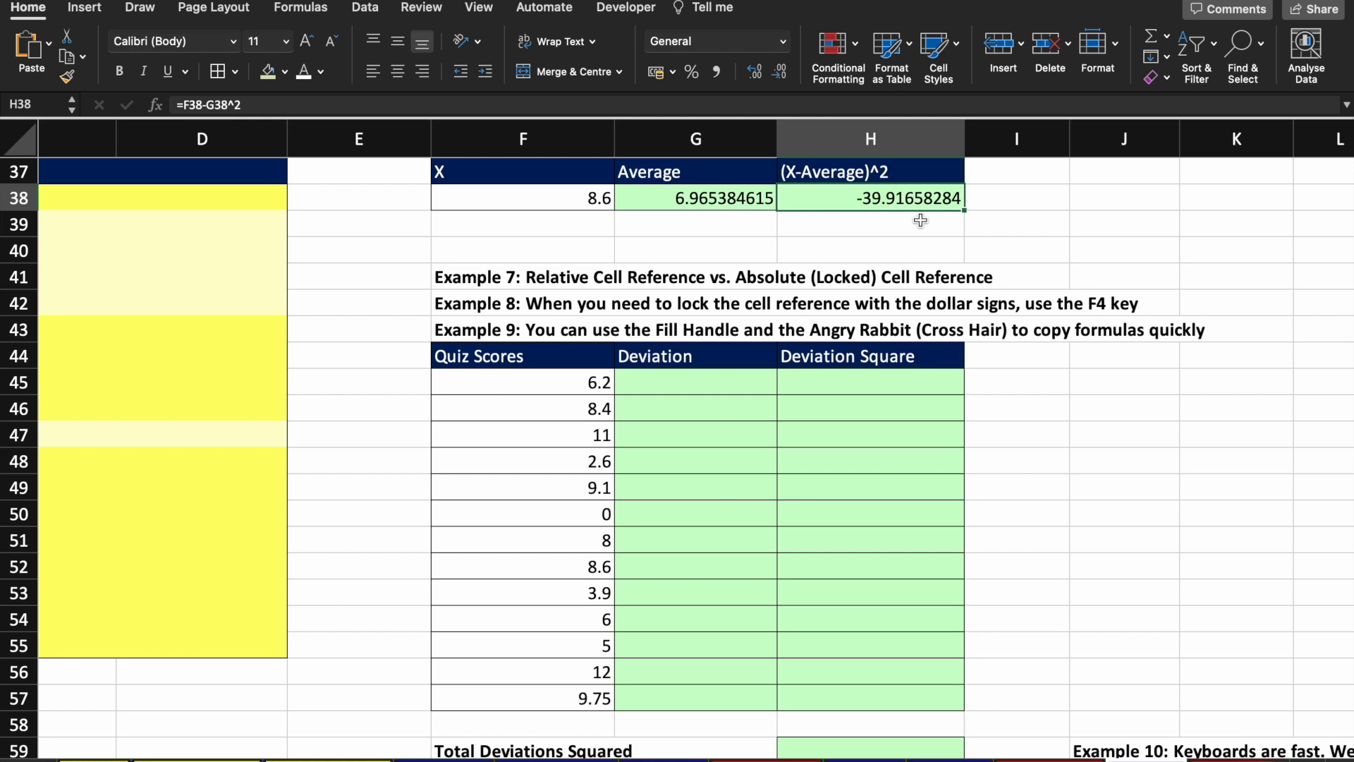
{"action": "key", "text": "F2"}
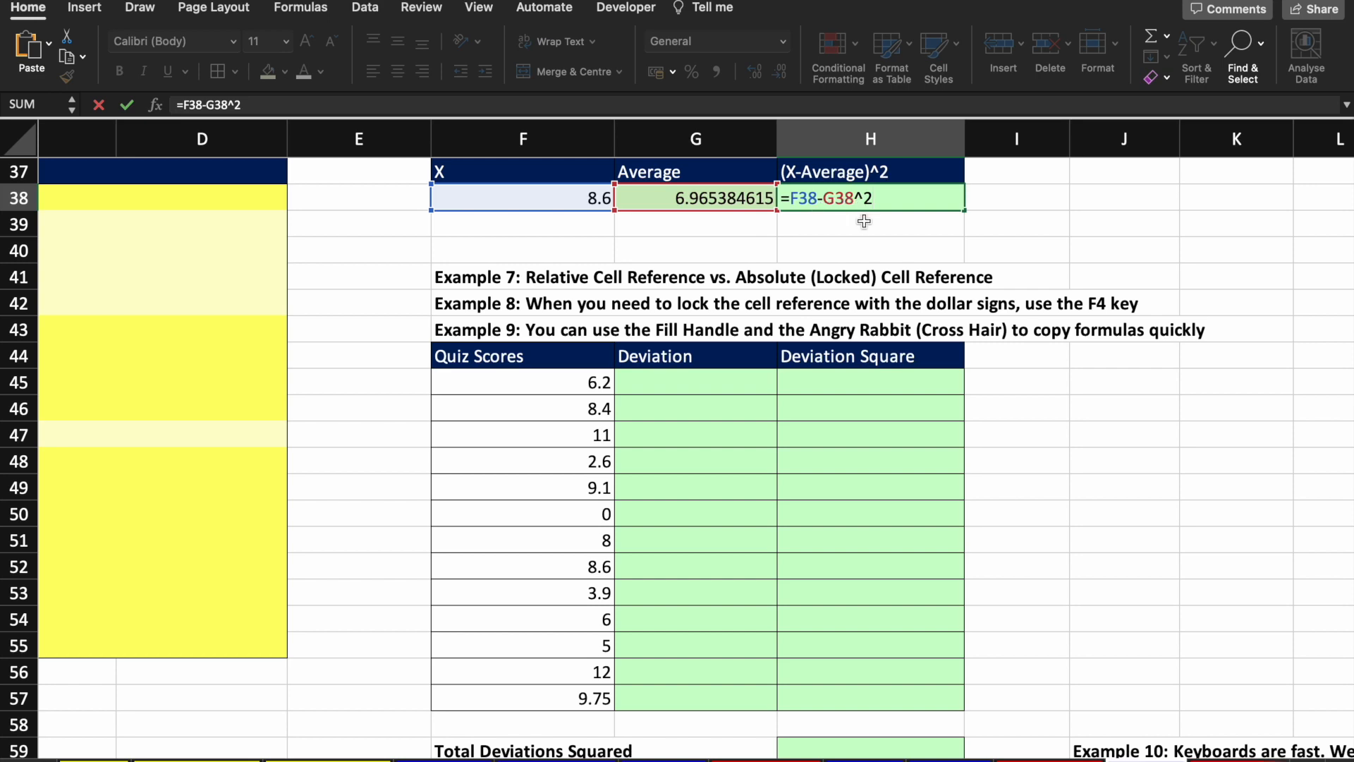
{"action": "scroll", "coordinate": [737, 323], "scroll_direction": "up", "scroll_amount": 2}
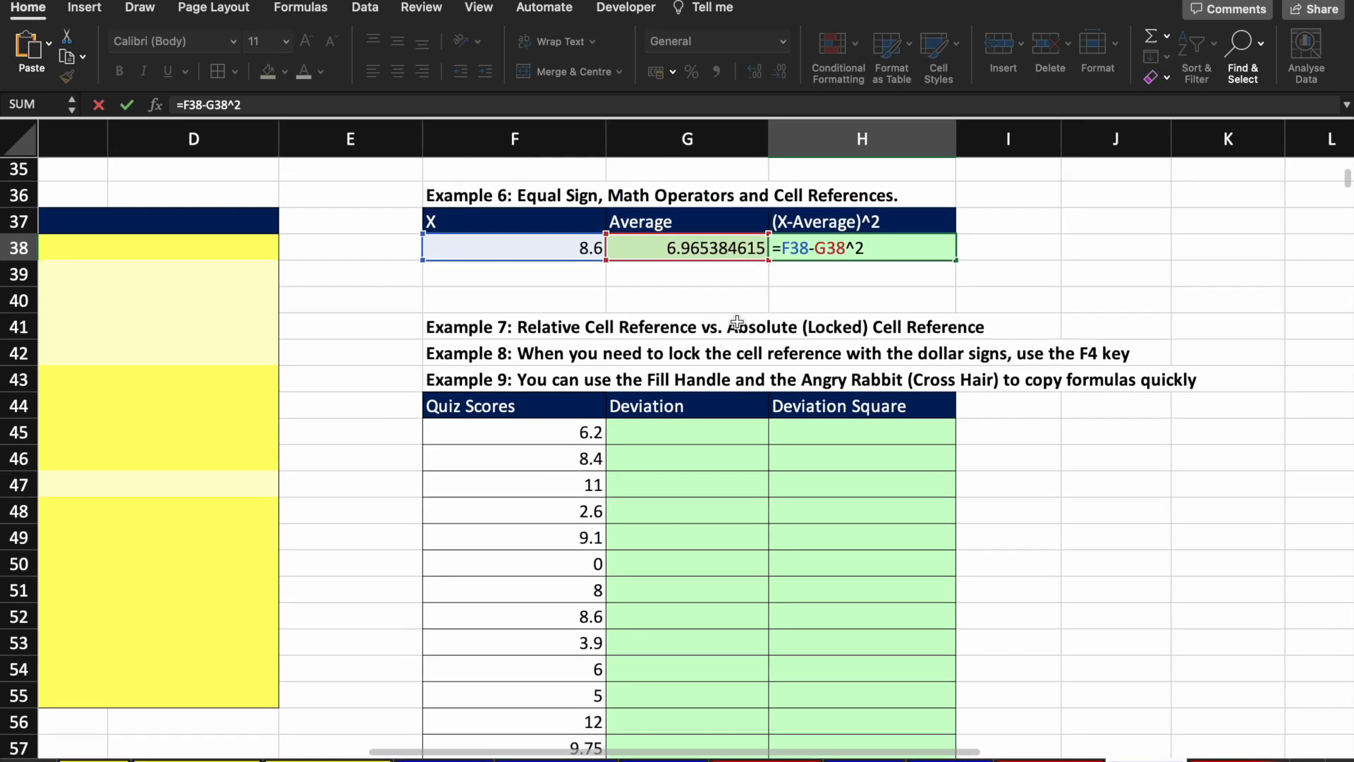
{"action": "scroll", "coordinate": [737, 322], "scroll_direction": "left", "scroll_amount": 1}
{"action": "scroll", "coordinate": [737, 322], "scroll_direction": "up", "scroll_amount": 1}
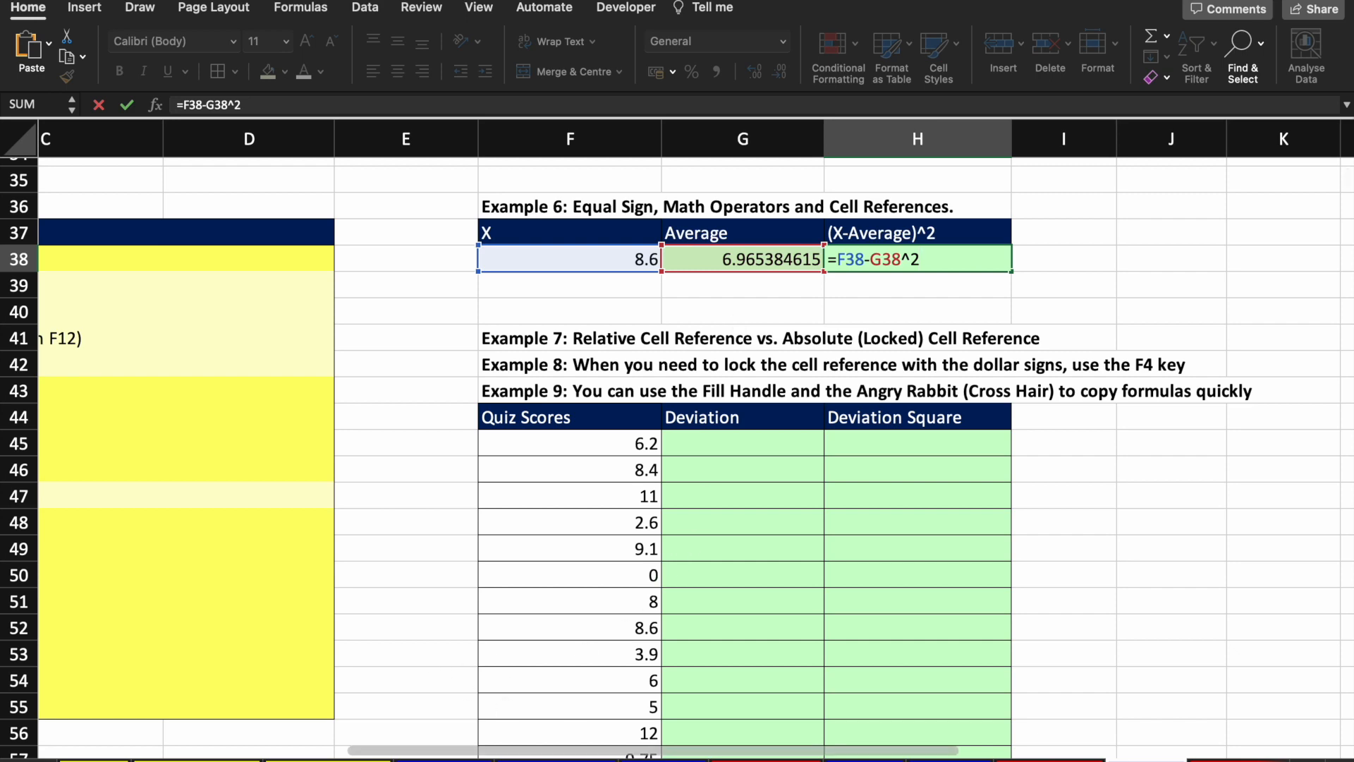
{"action": "key", "text": "ctrl+Right"}
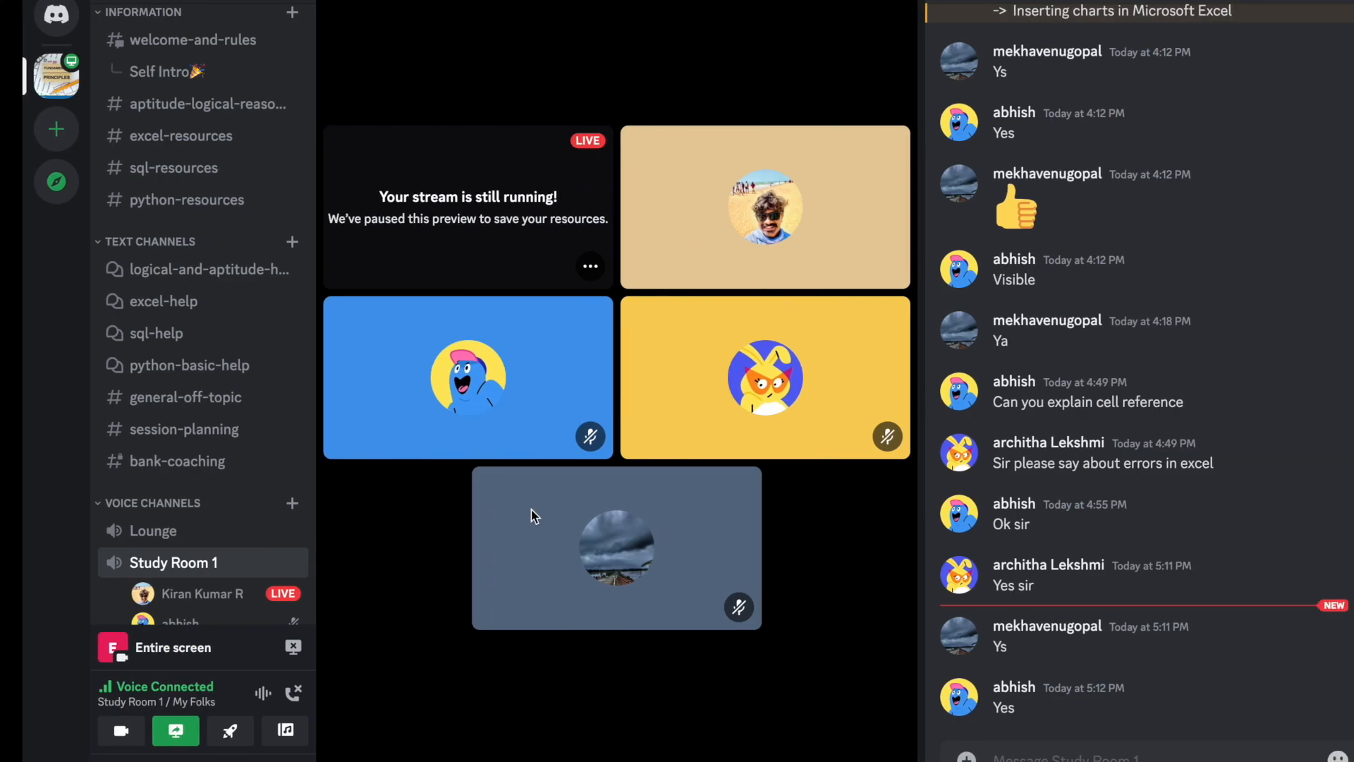
{"action": "left_click", "coordinate": [152, 136]}
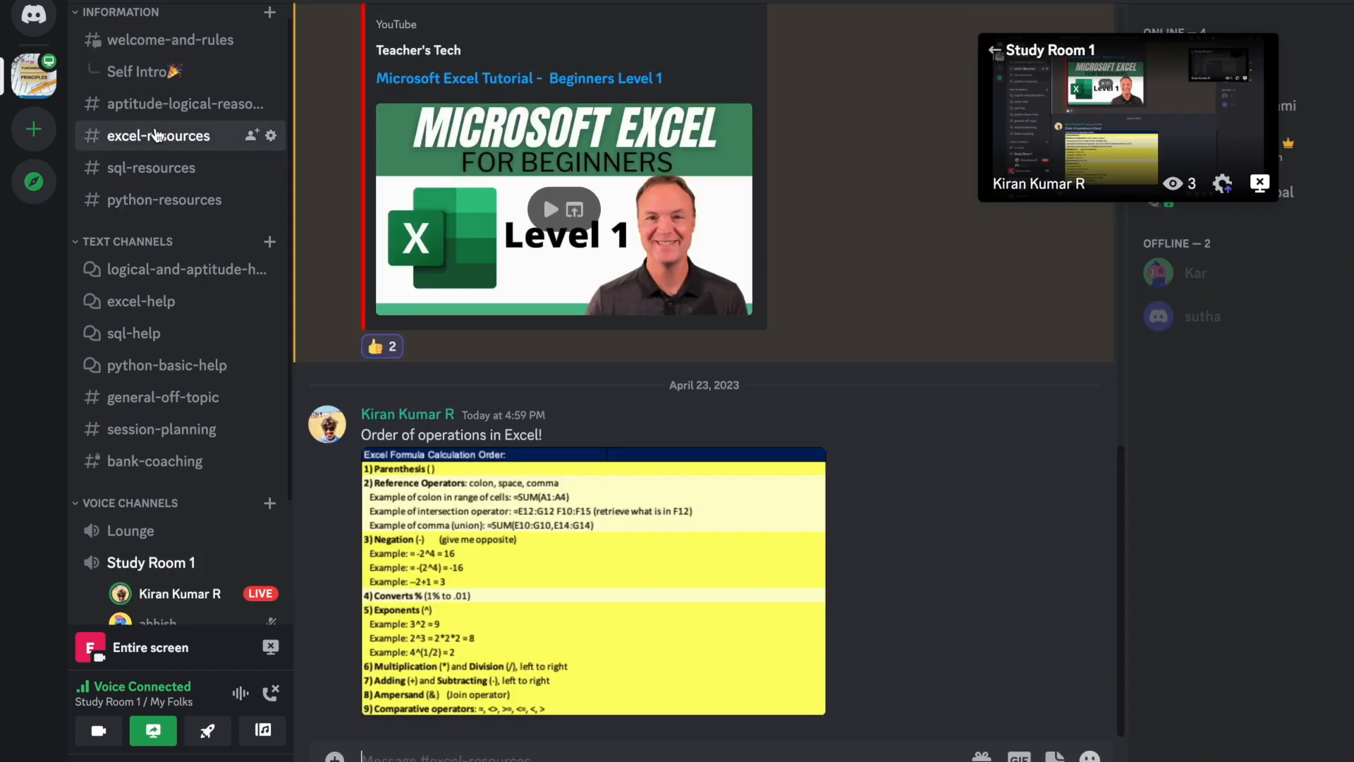
{"action": "left_click", "coordinate": [590, 580]}
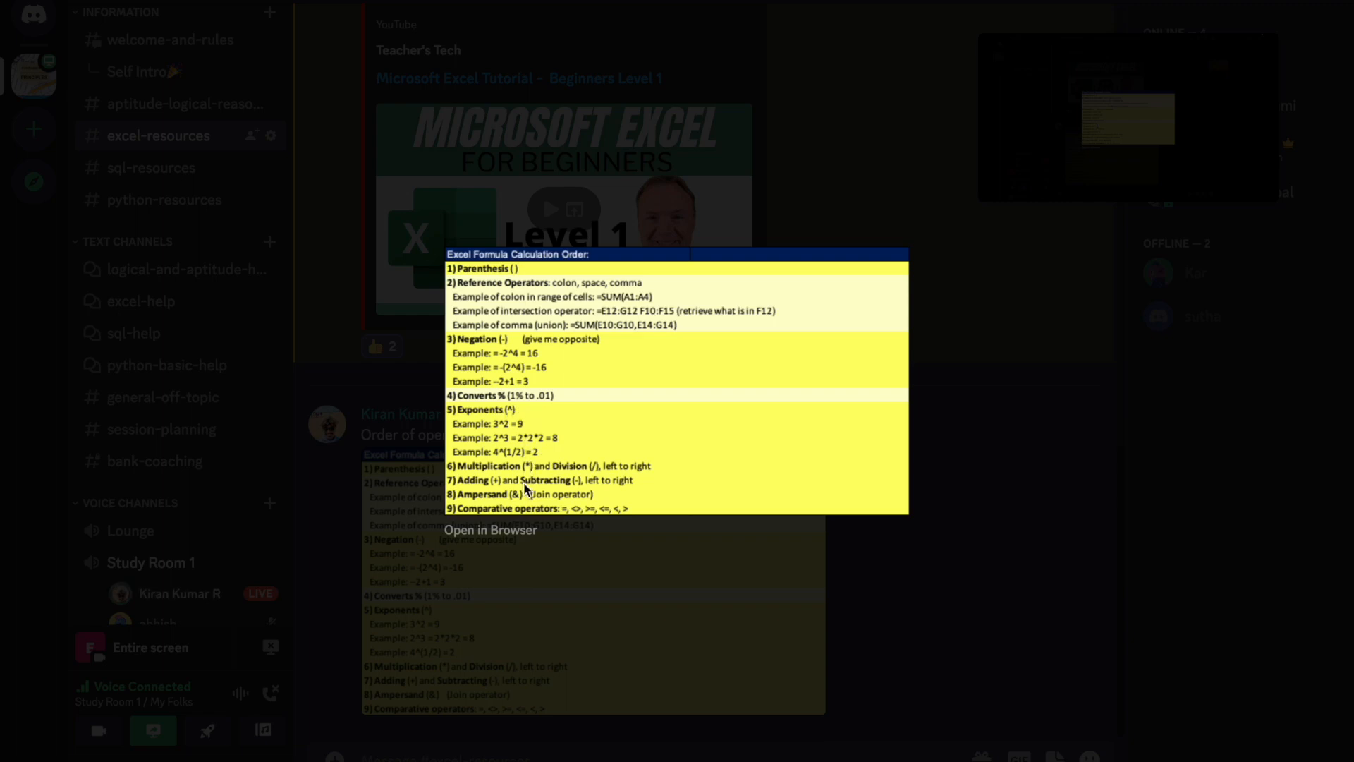
{"action": "key", "text": "ctrl+Left"}
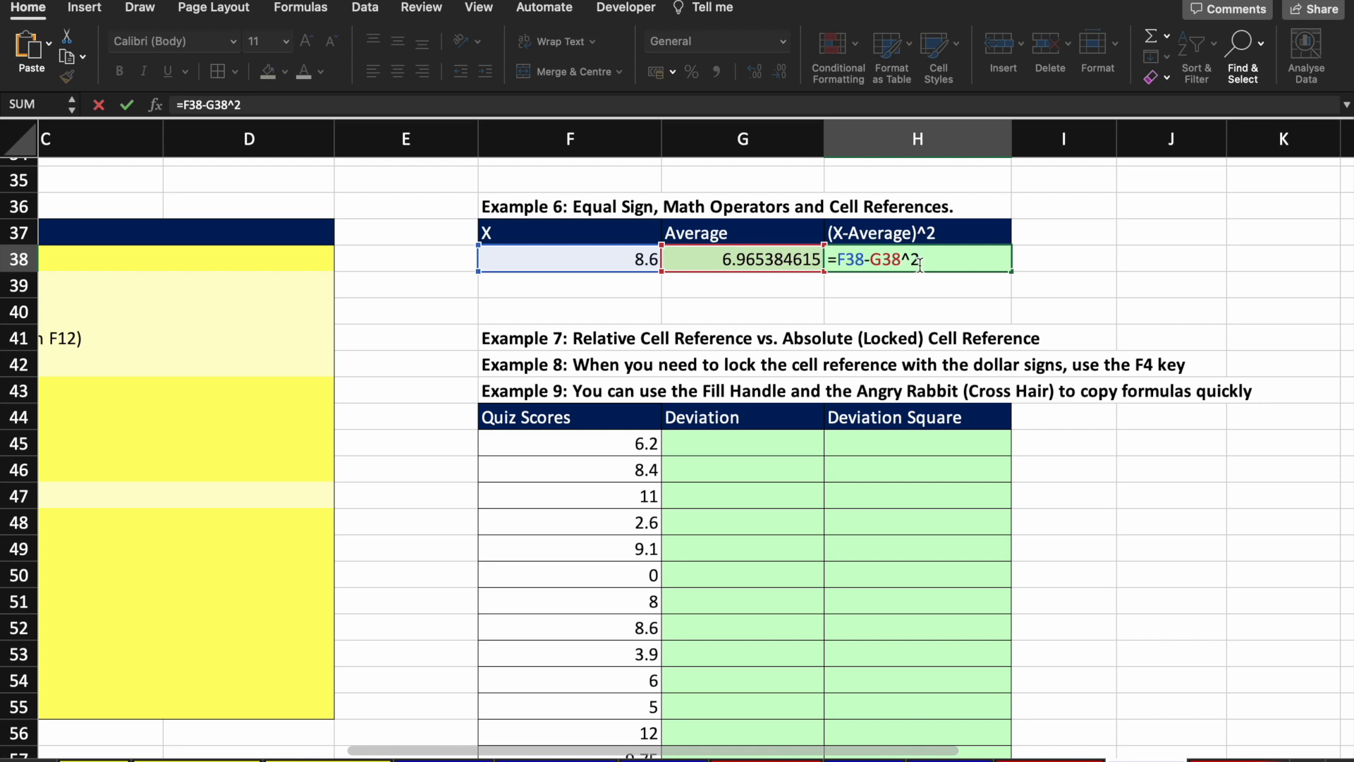
Step: Wrap F38-G38 in parentheses so H38 reads =(F38-G38)^2, giving 2.671967456
{"action": "left_click_drag", "start_coordinate": [920, 263], "coordinate": [874, 264]}
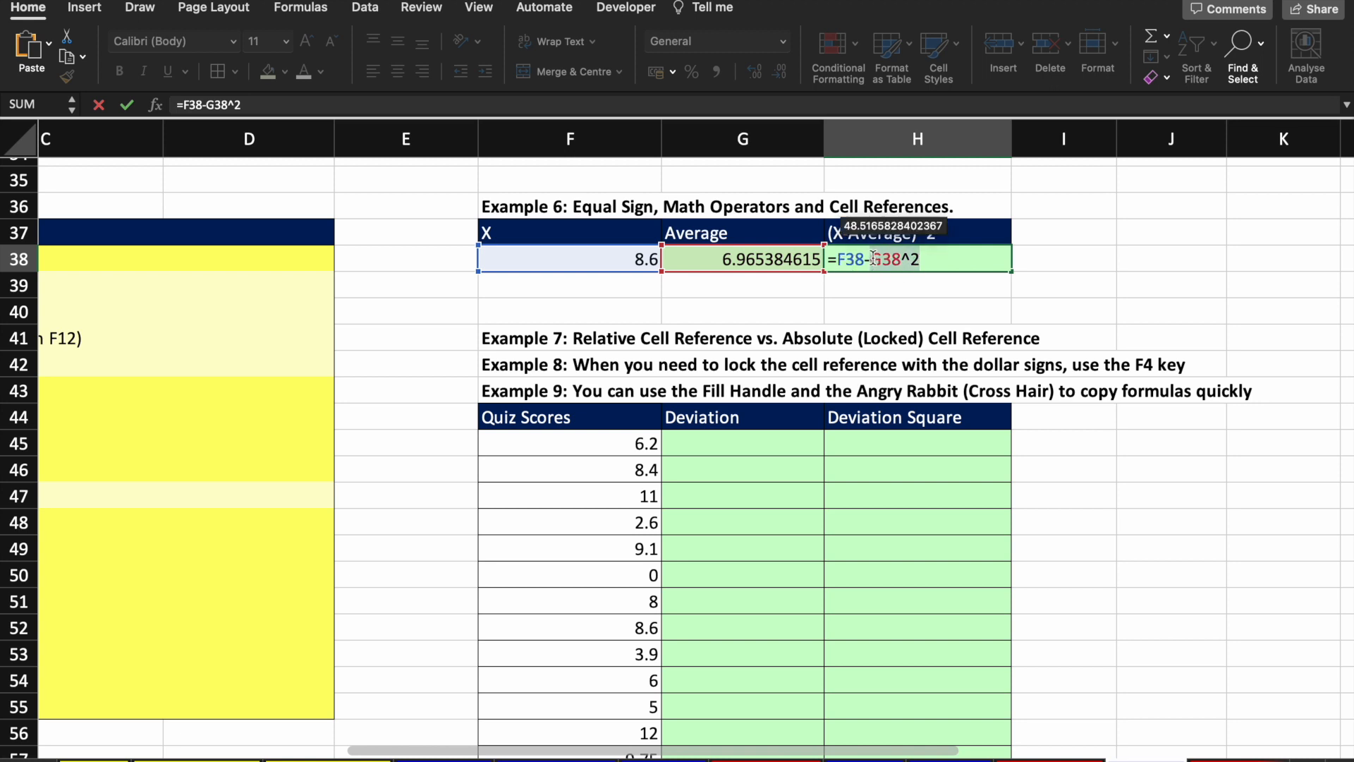
{"action": "left_click", "coordinate": [942, 263]}
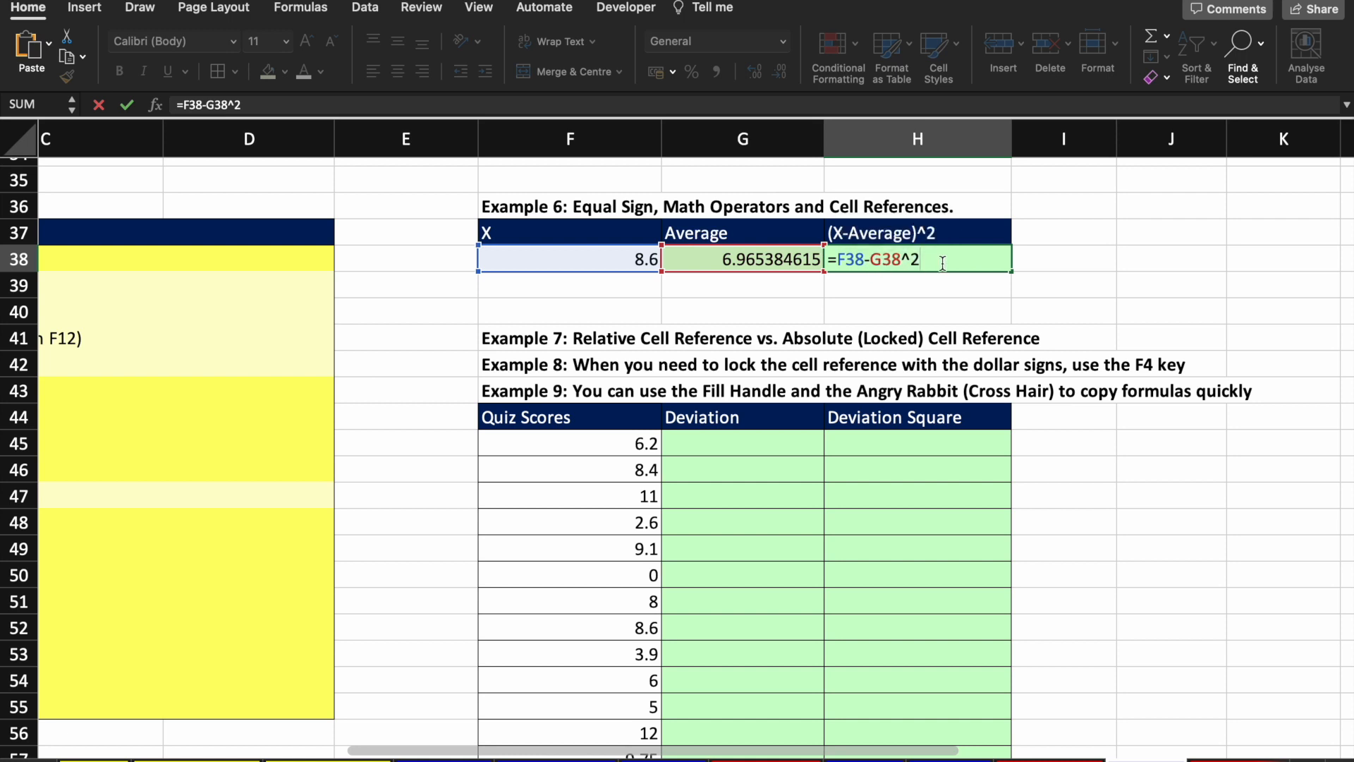
{"action": "key", "text": "Left"}
{"action": "key", "text": "Left"}
{"action": "type", "text": ")"}
{"action": "type", "text": "("}
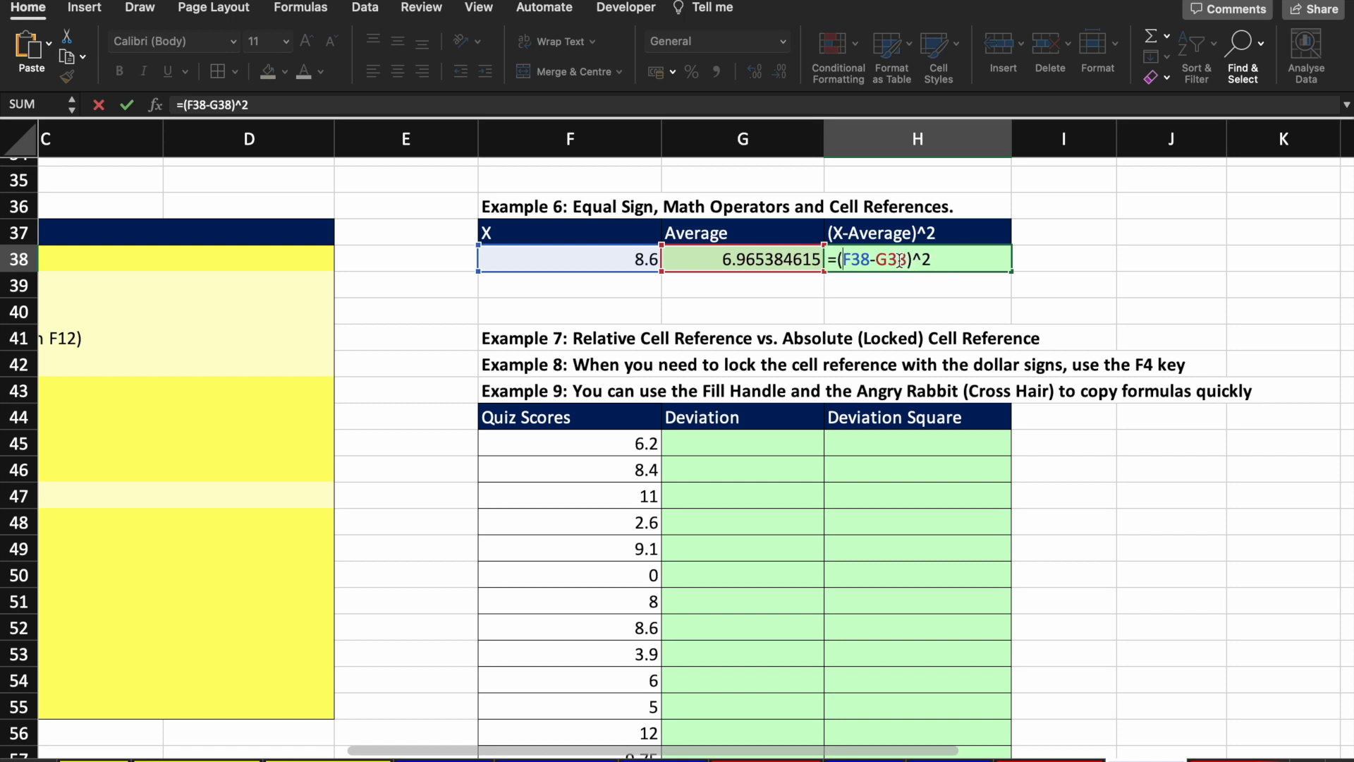
{"action": "left_click_drag", "start_coordinate": [906, 260], "coordinate": [842, 259]}
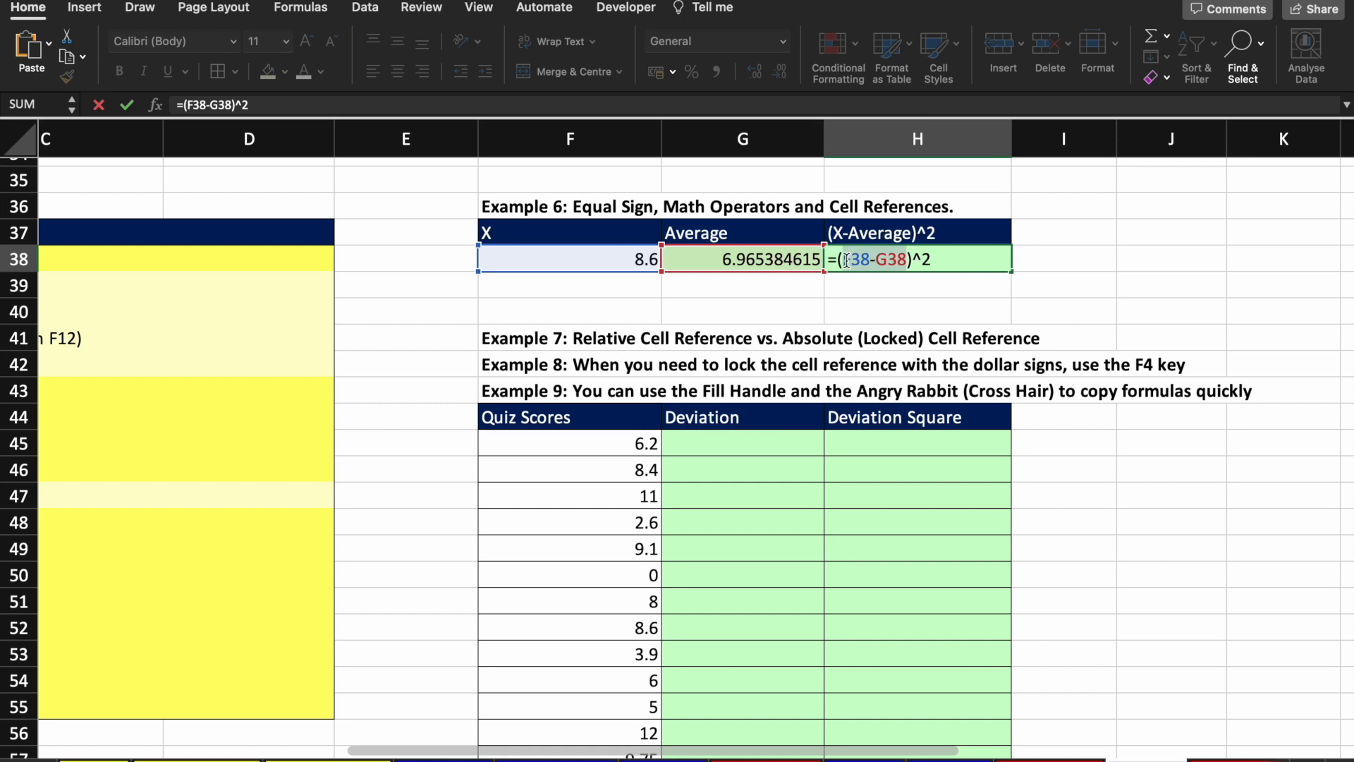
{"action": "left_click", "coordinate": [955, 260]}
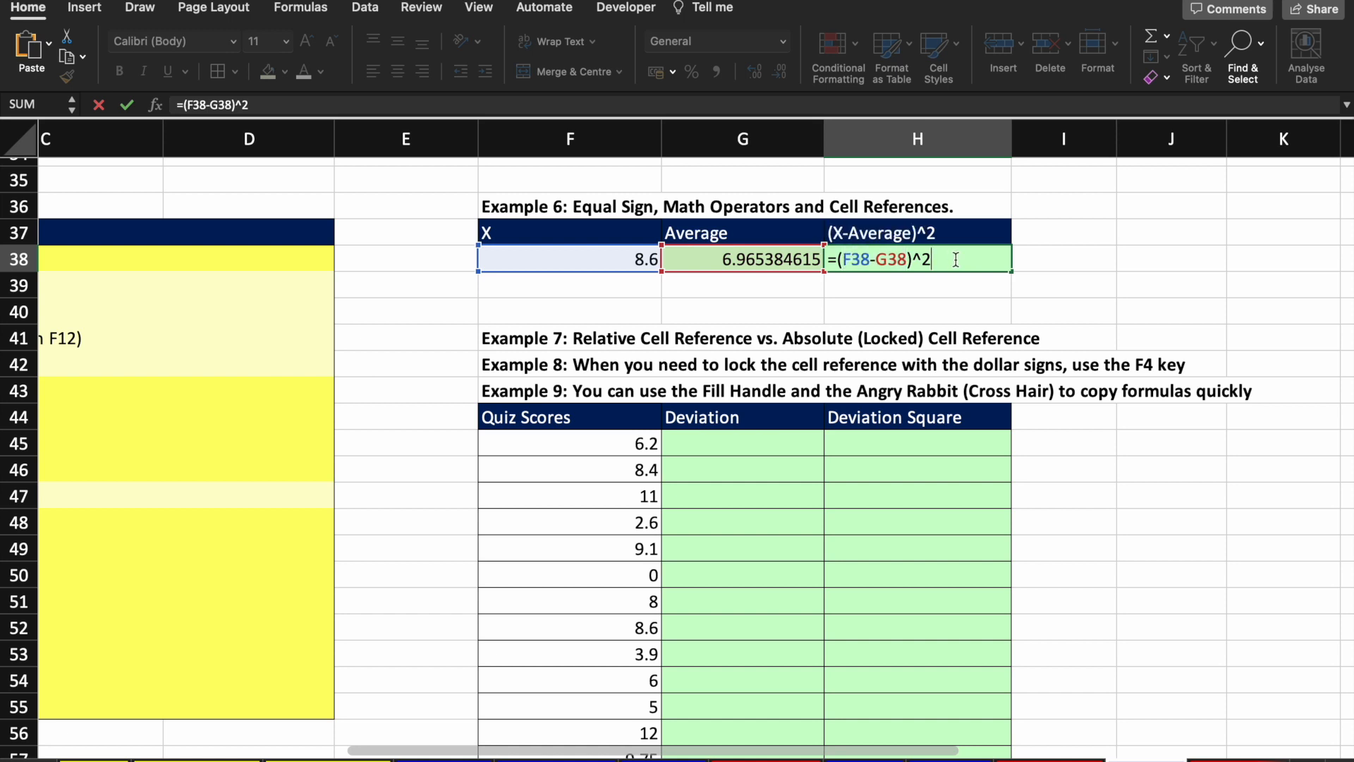
{"action": "key", "text": "Return"}
{"action": "left_click", "coordinate": [957, 261]}
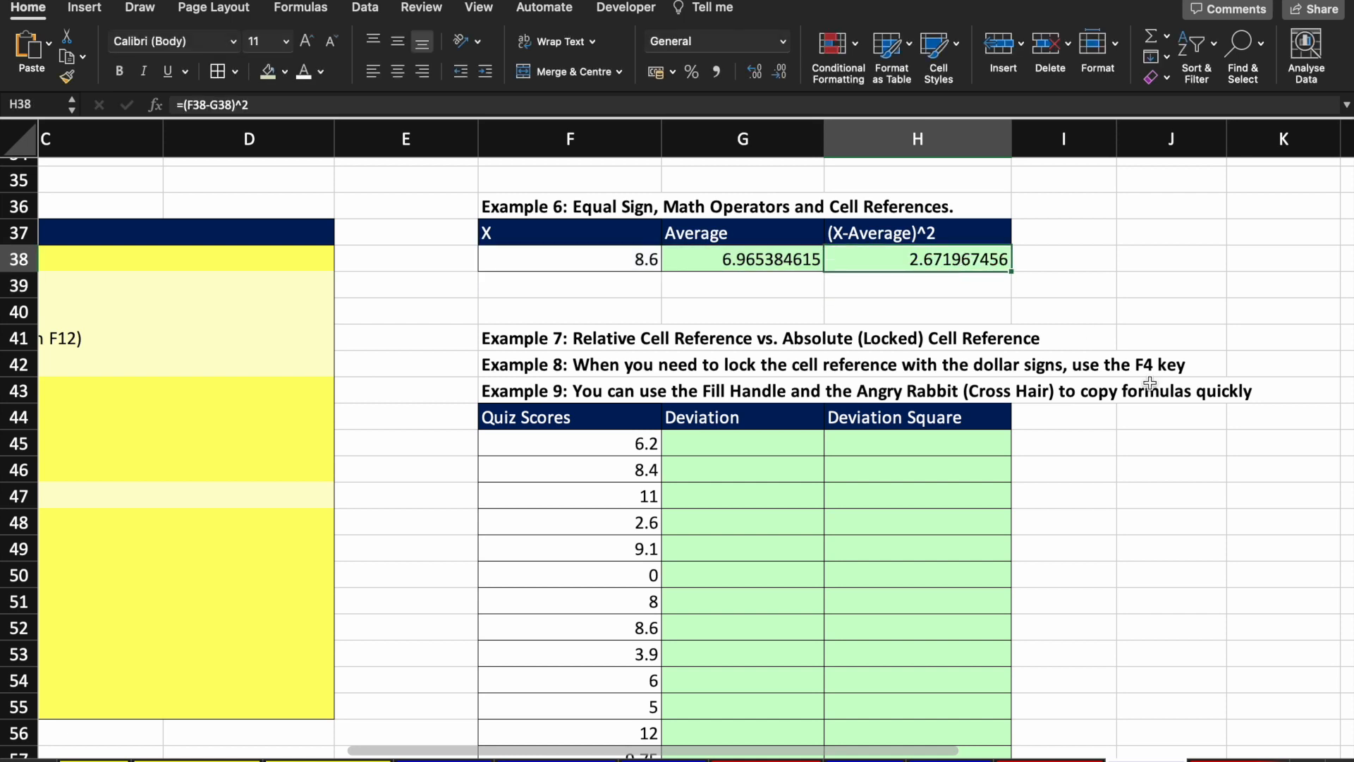
{"action": "left_click", "coordinate": [640, 262]}
{"action": "scroll", "coordinate": [641, 263], "scroll_direction": "down", "scroll_amount": 3}
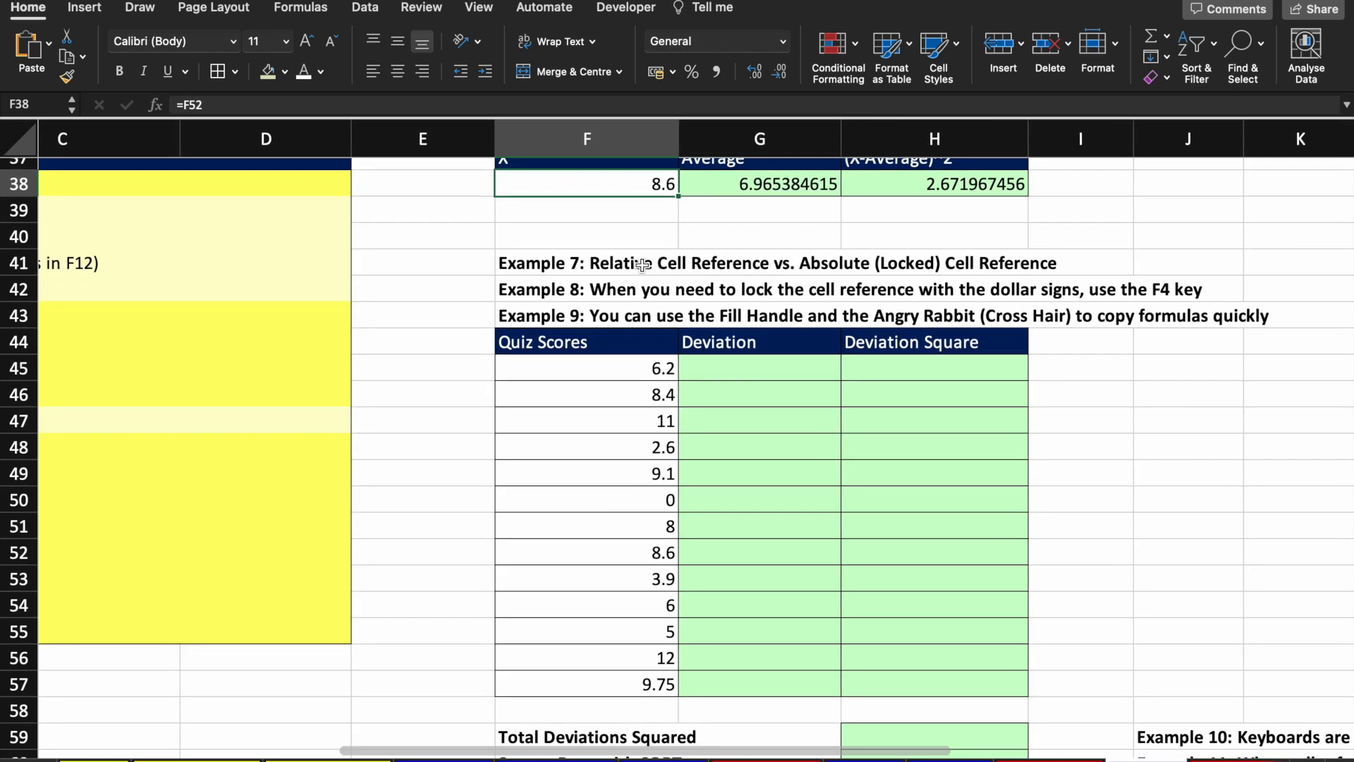
Step: Enter =F45-G38 in G45, giving -0.765384615 for the 6.2 quiz score
{"action": "left_click", "coordinate": [756, 180]}
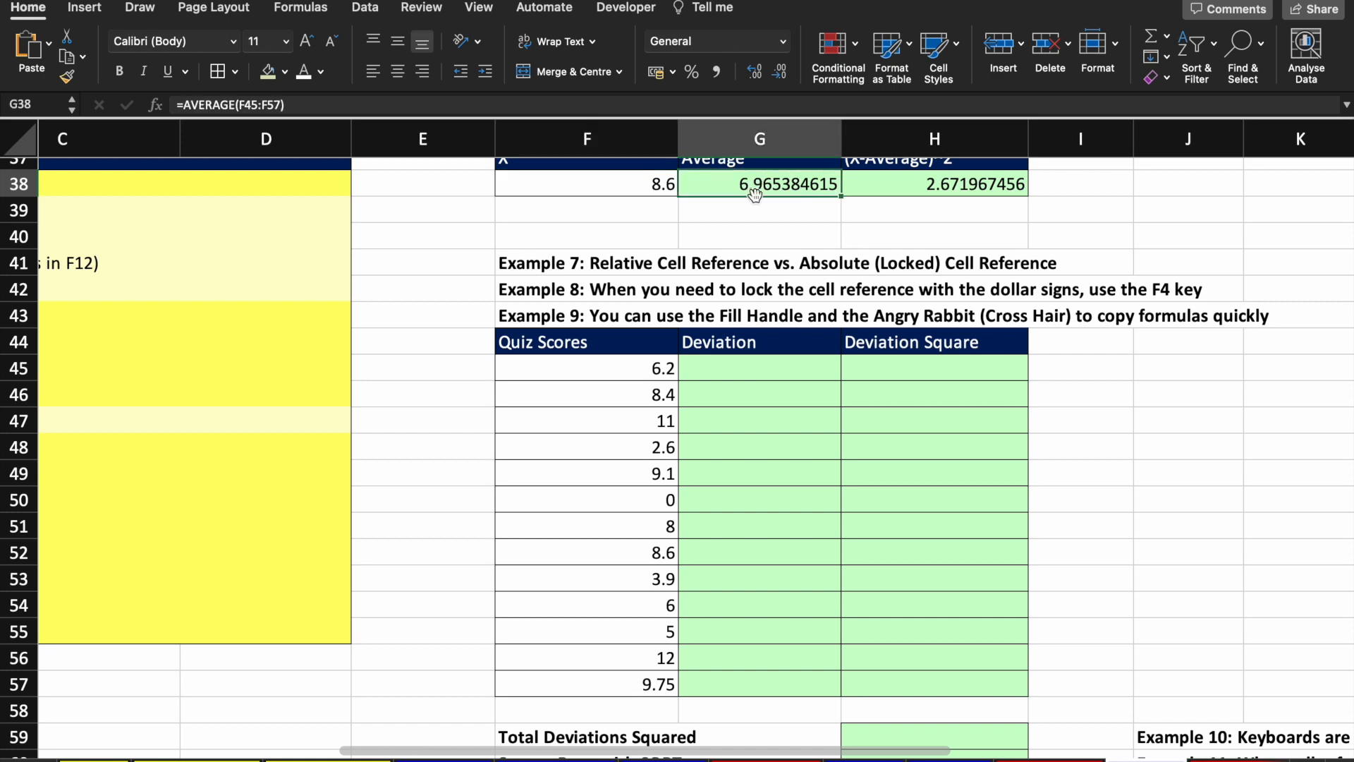
{"action": "left_click", "coordinate": [638, 373]}
{"action": "key", "text": "Right"}
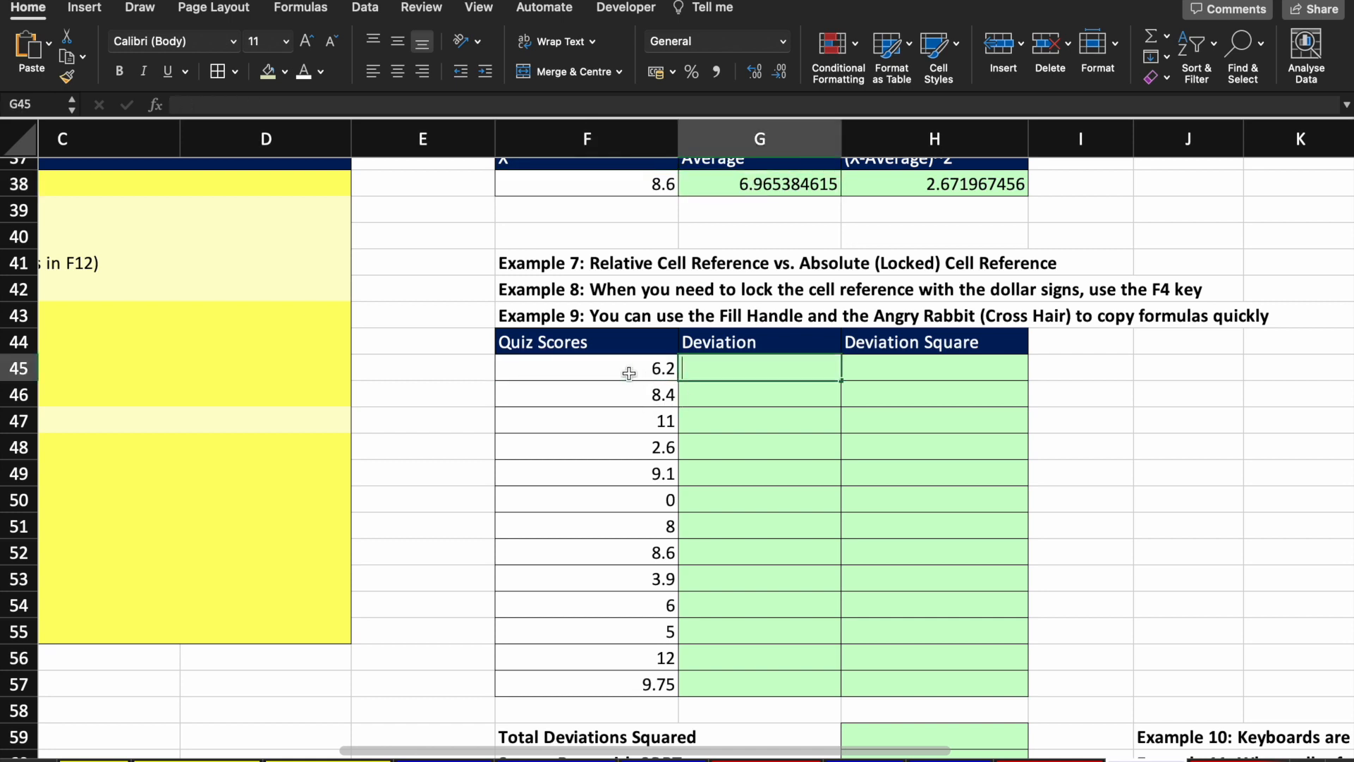
{"action": "type", "text": "="}
{"action": "left_click", "coordinate": [629, 374]}
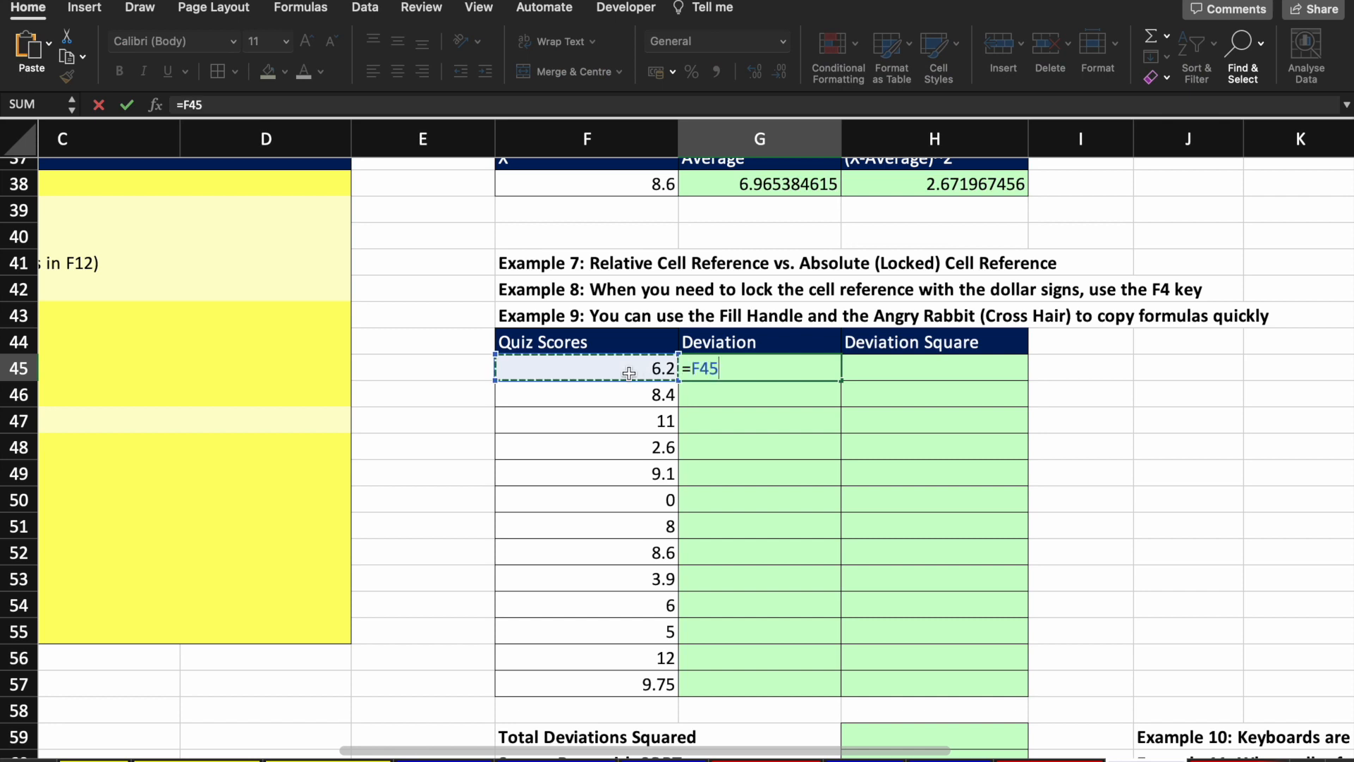
{"action": "type", "text": "="}
{"action": "key", "text": "BackSpace"}
{"action": "type", "text": "-"}
{"action": "left_click", "coordinate": [761, 187]}
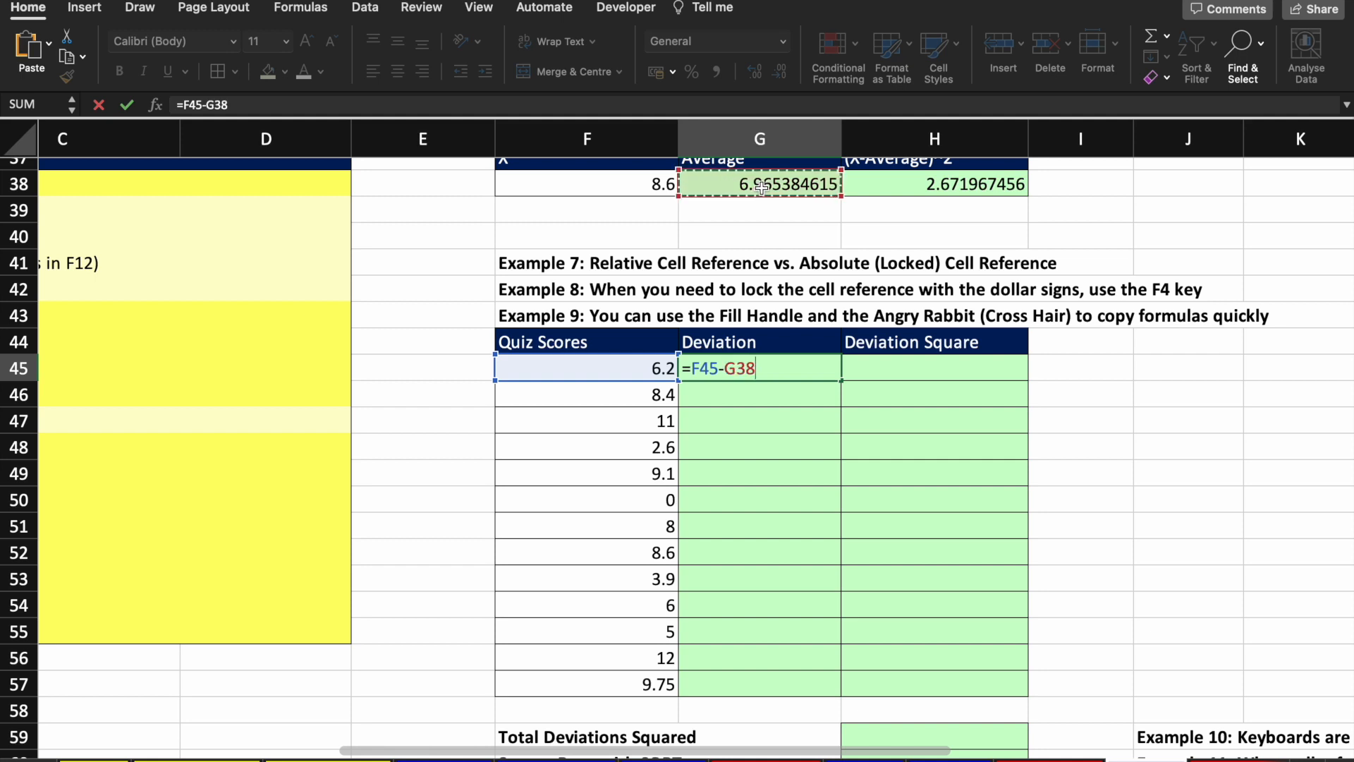
{"action": "key", "text": "ctrl+Return"}
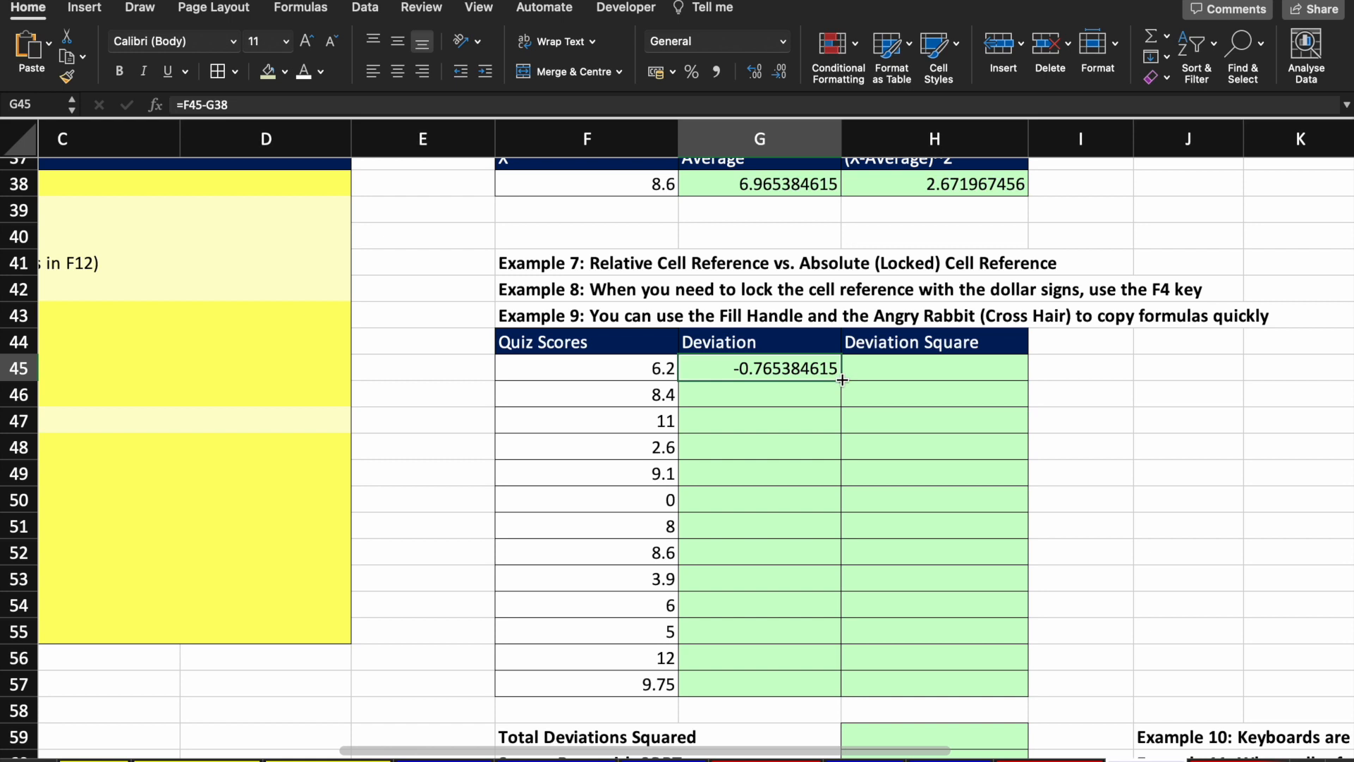
{"action": "key", "text": "F2"}
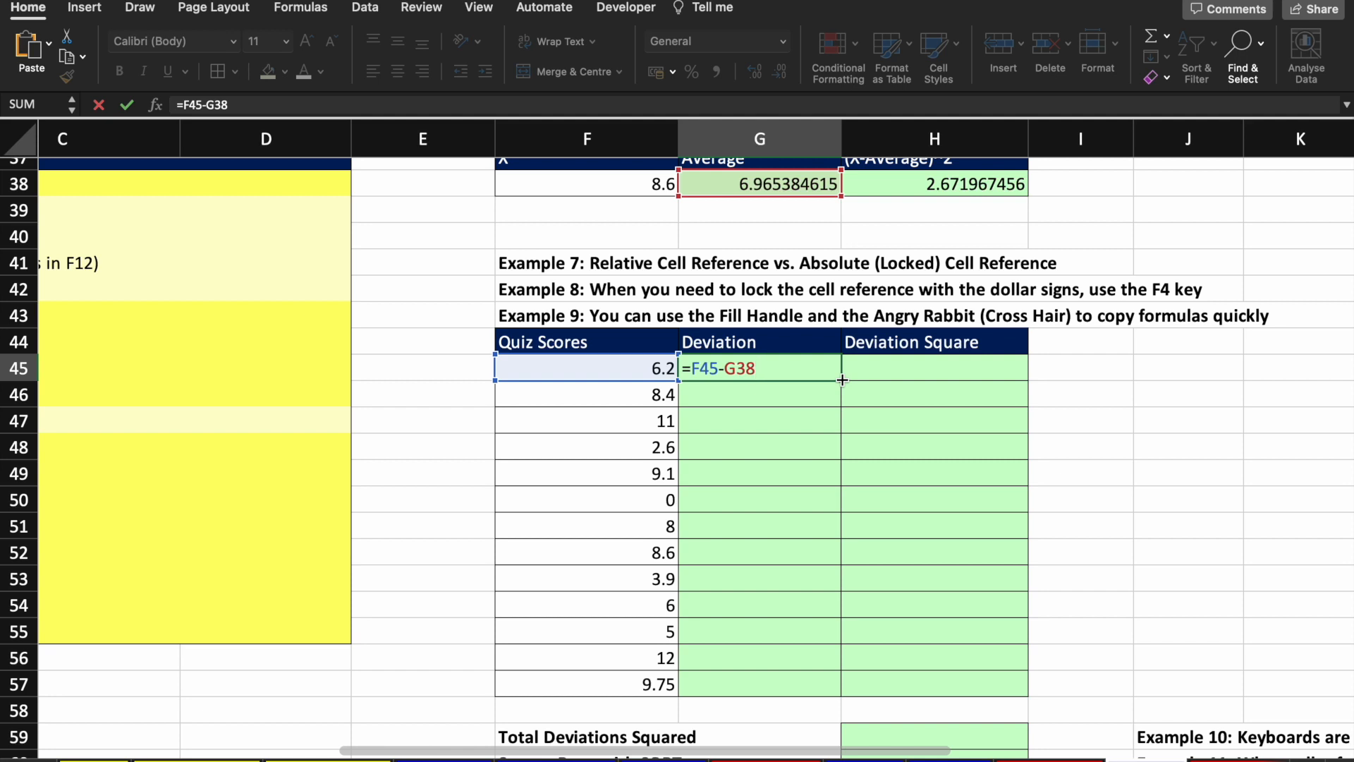
Step: Lock G38 as $G$38 in G45's deviation formula and fill it down to G57
{"action": "key", "text": "F4"}
{"action": "key", "text": "Return"}
{"action": "key", "text": "Up"}
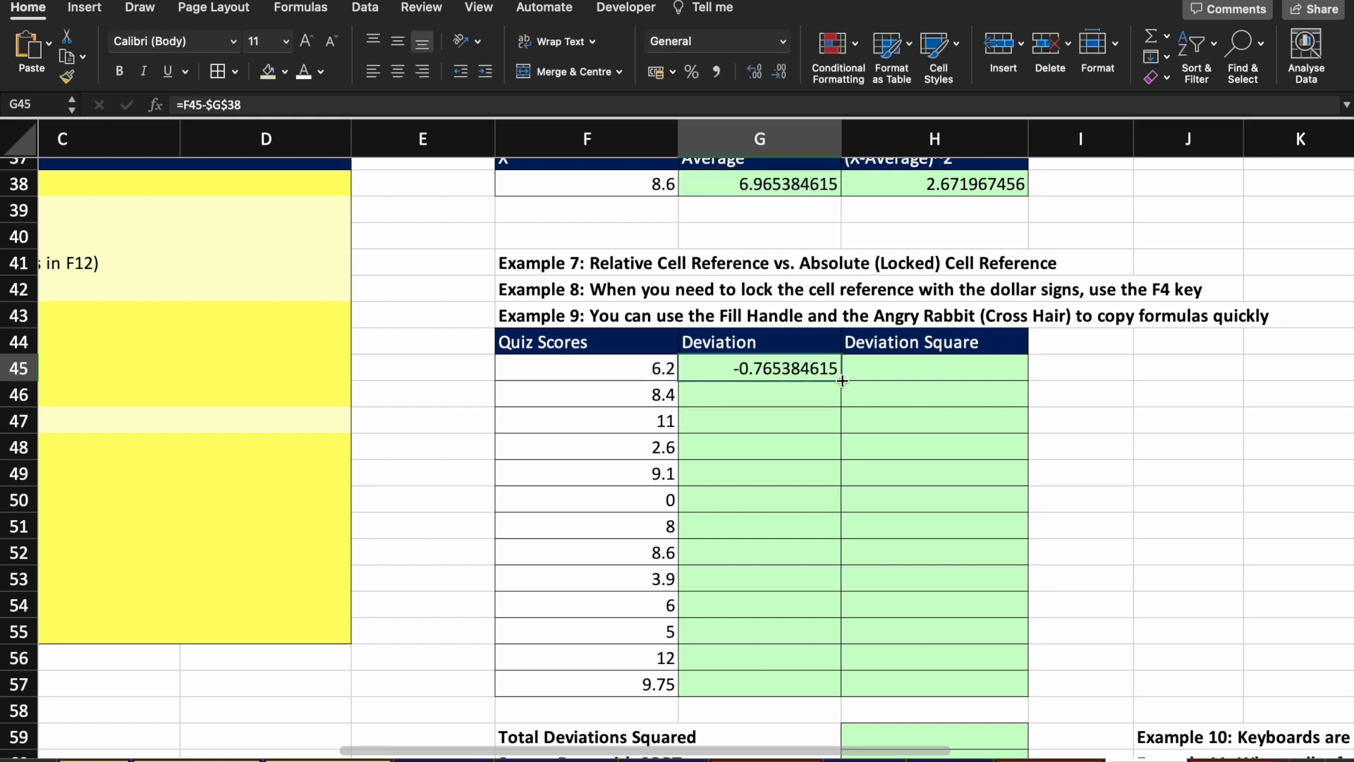
{"action": "double_click", "coordinate": [842, 381]}
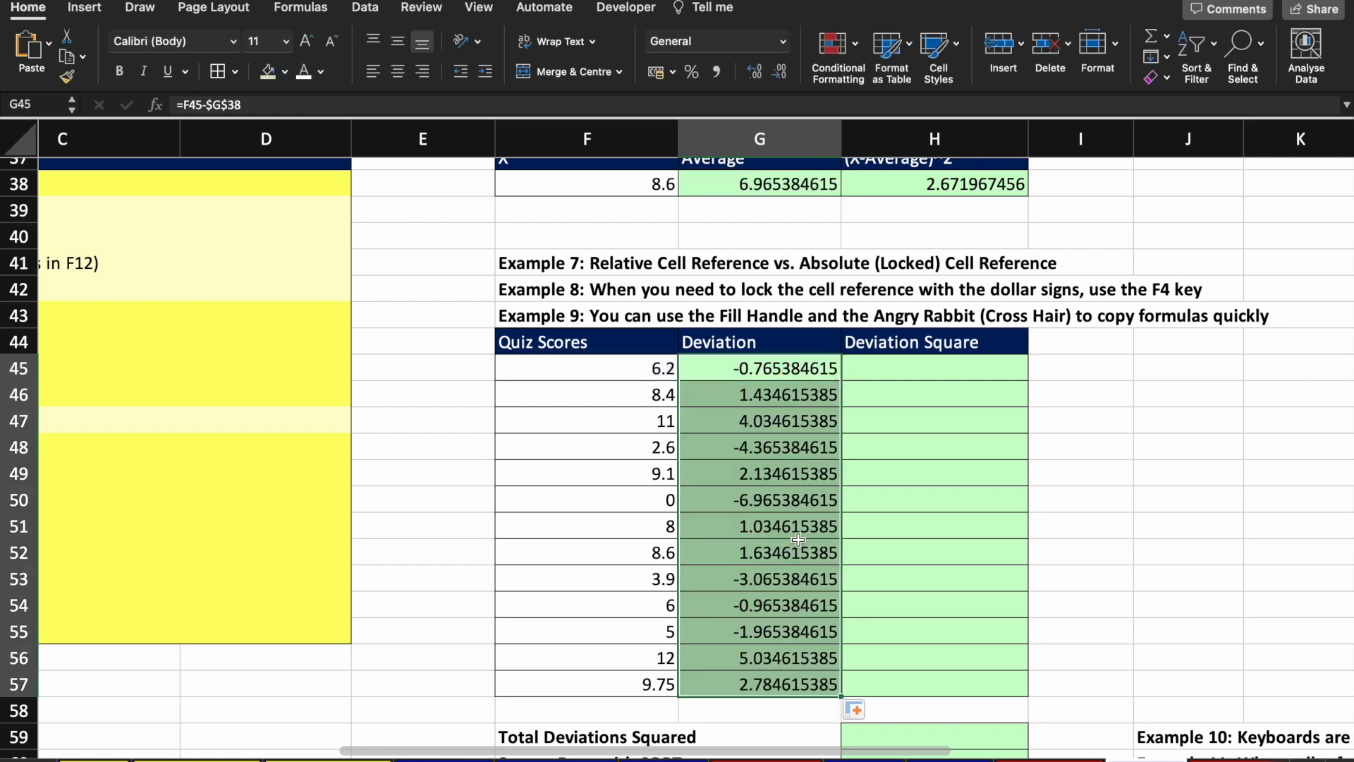
Step: Check that the last deviation in G57 still uses the locked $G$38 reference
{"action": "left_click", "coordinate": [807, 684]}
{"action": "double_click", "coordinate": [808, 684]}
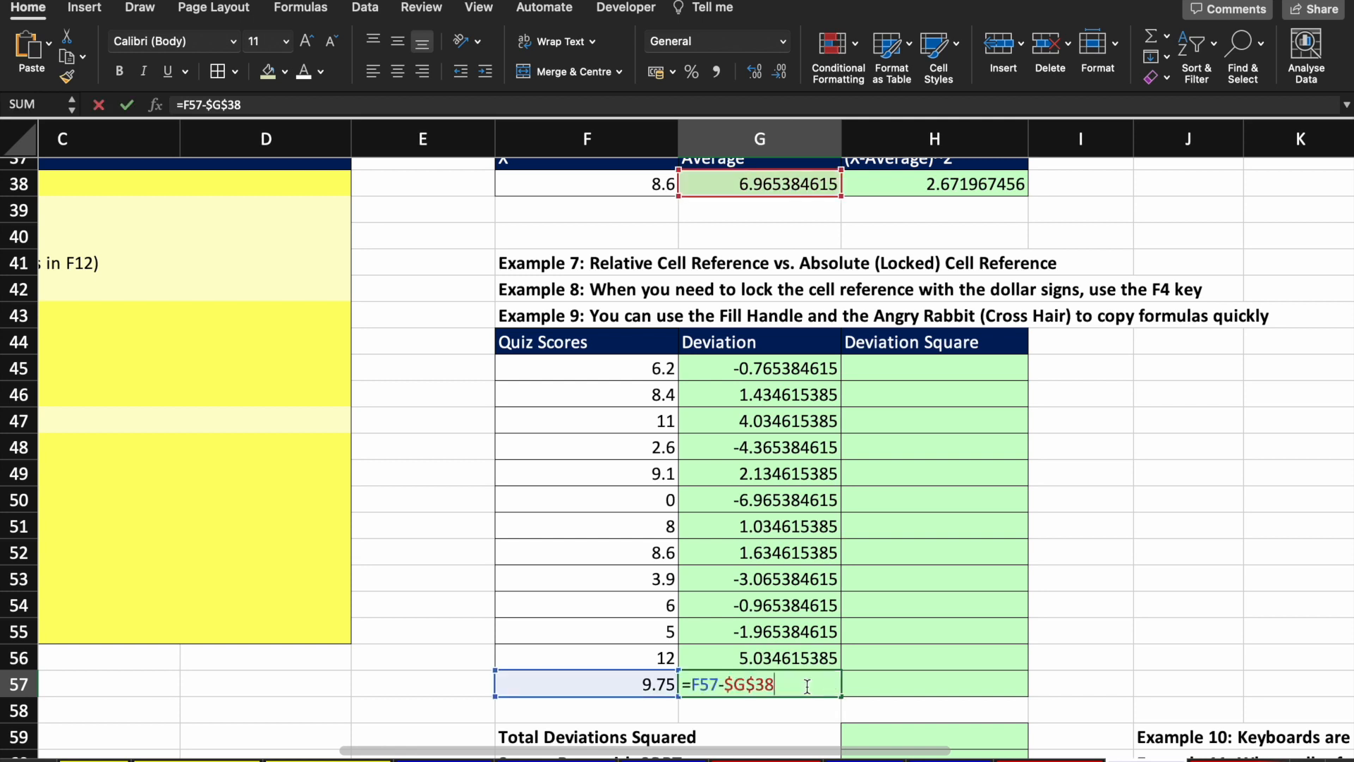
{"action": "left_click_drag", "start_coordinate": [777, 688], "coordinate": [726, 688]}
{"action": "key", "text": "Return"}
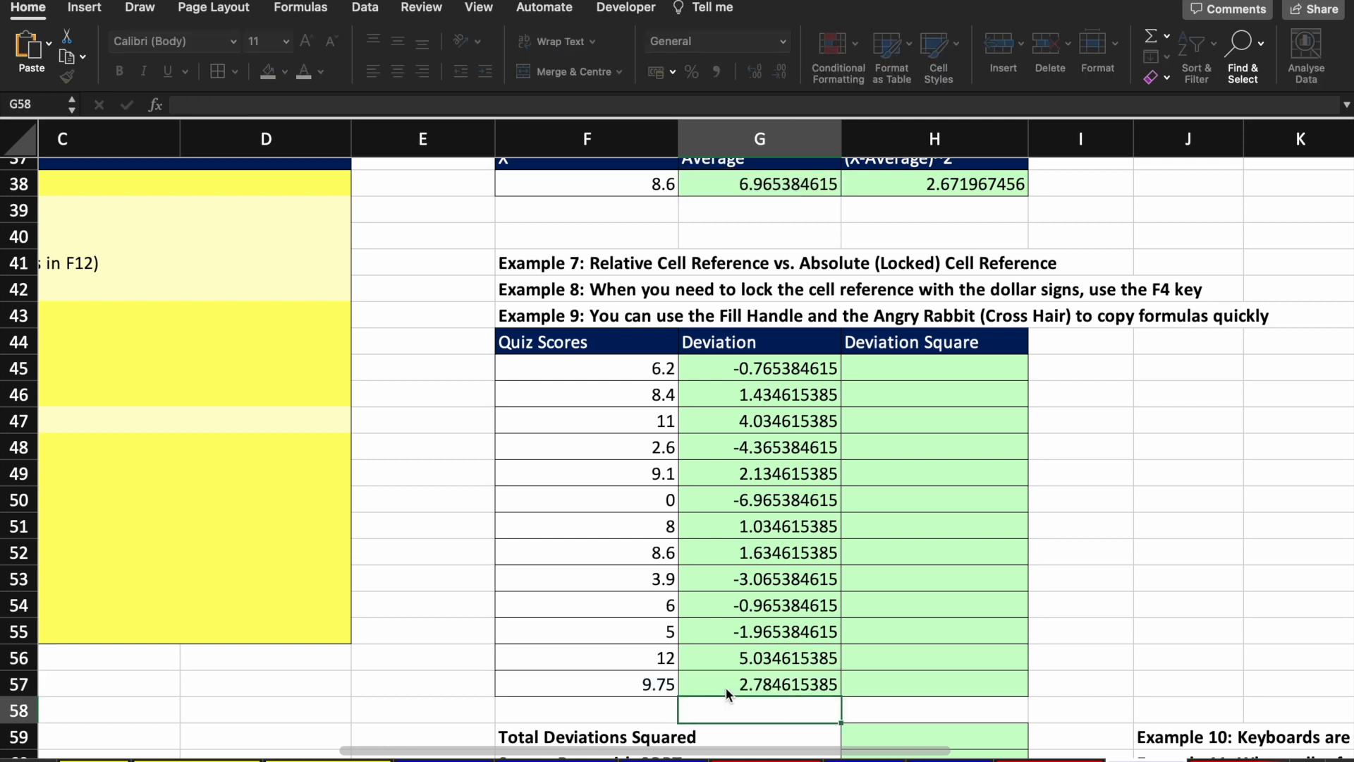
{"action": "key", "text": "Up"}
{"action": "key", "text": "Up"}
{"action": "key", "text": "Right"}
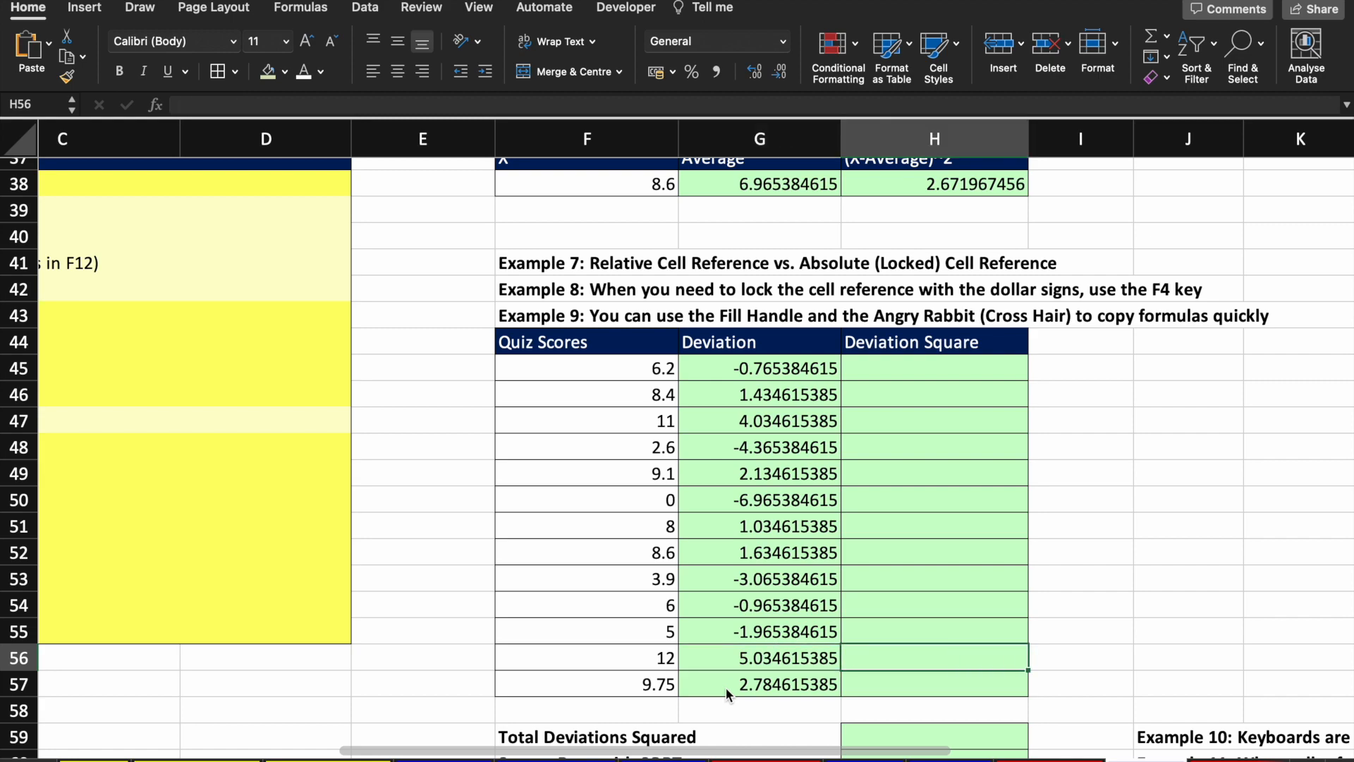
{"action": "key", "text": "Page_Up"}
{"action": "key", "text": "Down"}
{"action": "key", "text": "Down"}
{"action": "key", "text": "Down"}
{"action": "key", "text": "Down"}
{"action": "key", "text": "Down"}
{"action": "key", "text": "Down"}
{"action": "key", "text": "Down"}
{"action": "key", "text": "Down"}
{"action": "key", "text": "Down"}
{"action": "key", "text": "Down"}
{"action": "key", "text": "Down"}
{"action": "key", "text": "Down"}
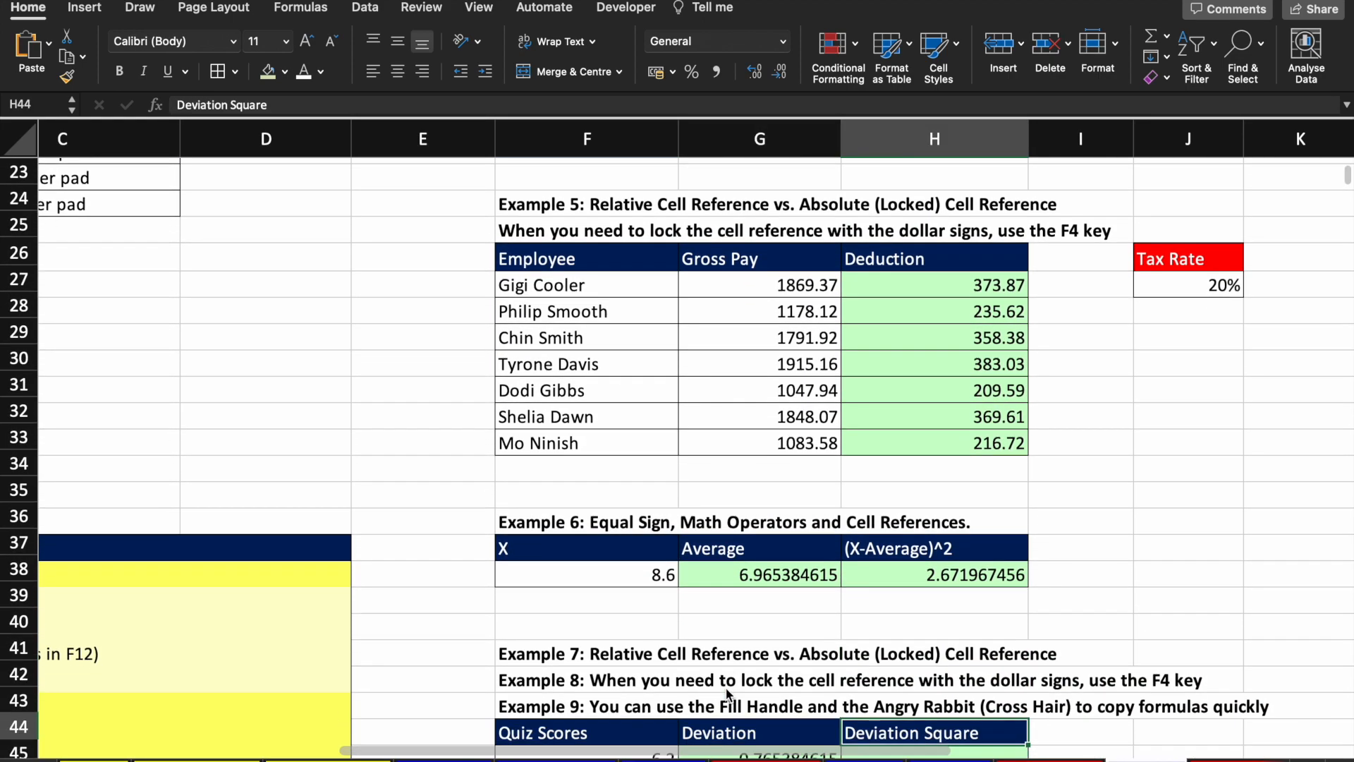
Step: Enter =G45^2 in H45 to square the first deviation
{"action": "key", "text": "Up"}
{"action": "type", "text": "="}
{"action": "key", "text": "Left"}
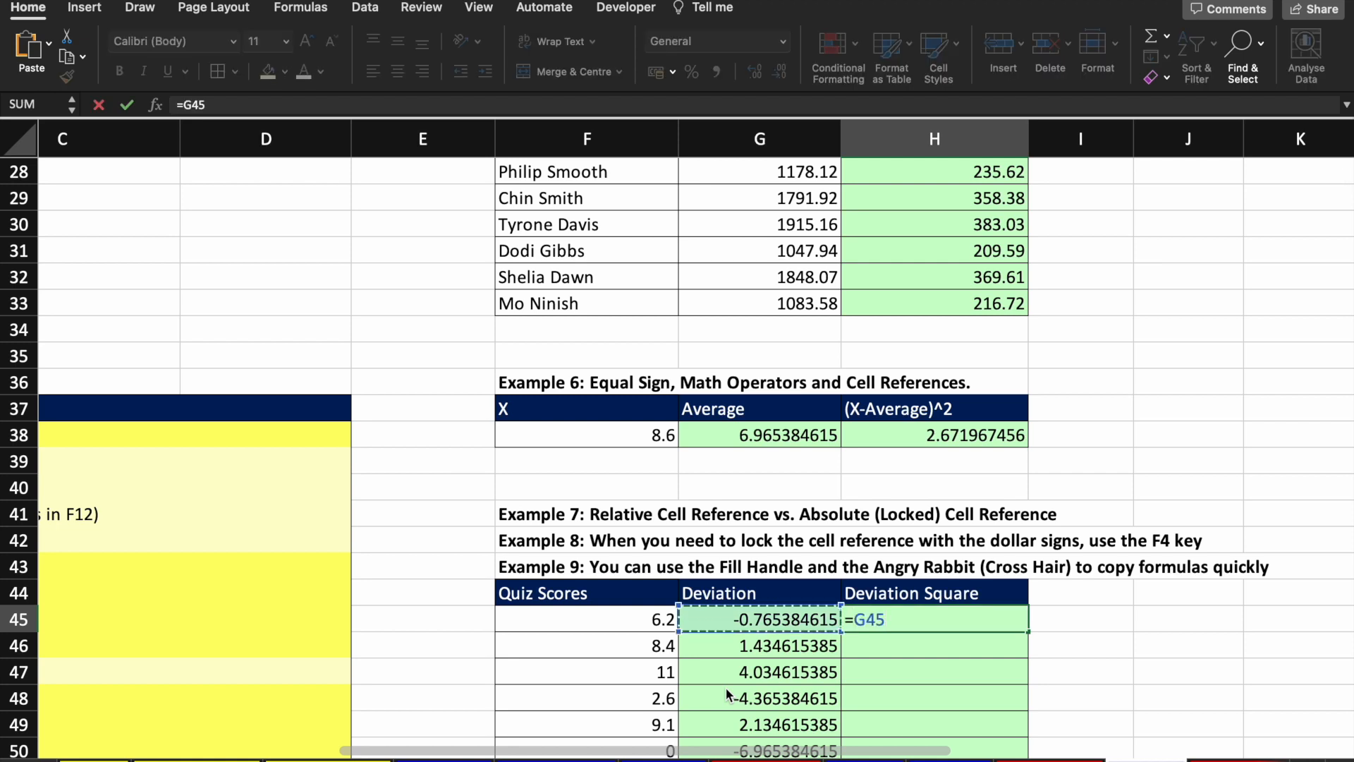
{"action": "type", "text": "^2"}
{"action": "key", "text": "Return"}
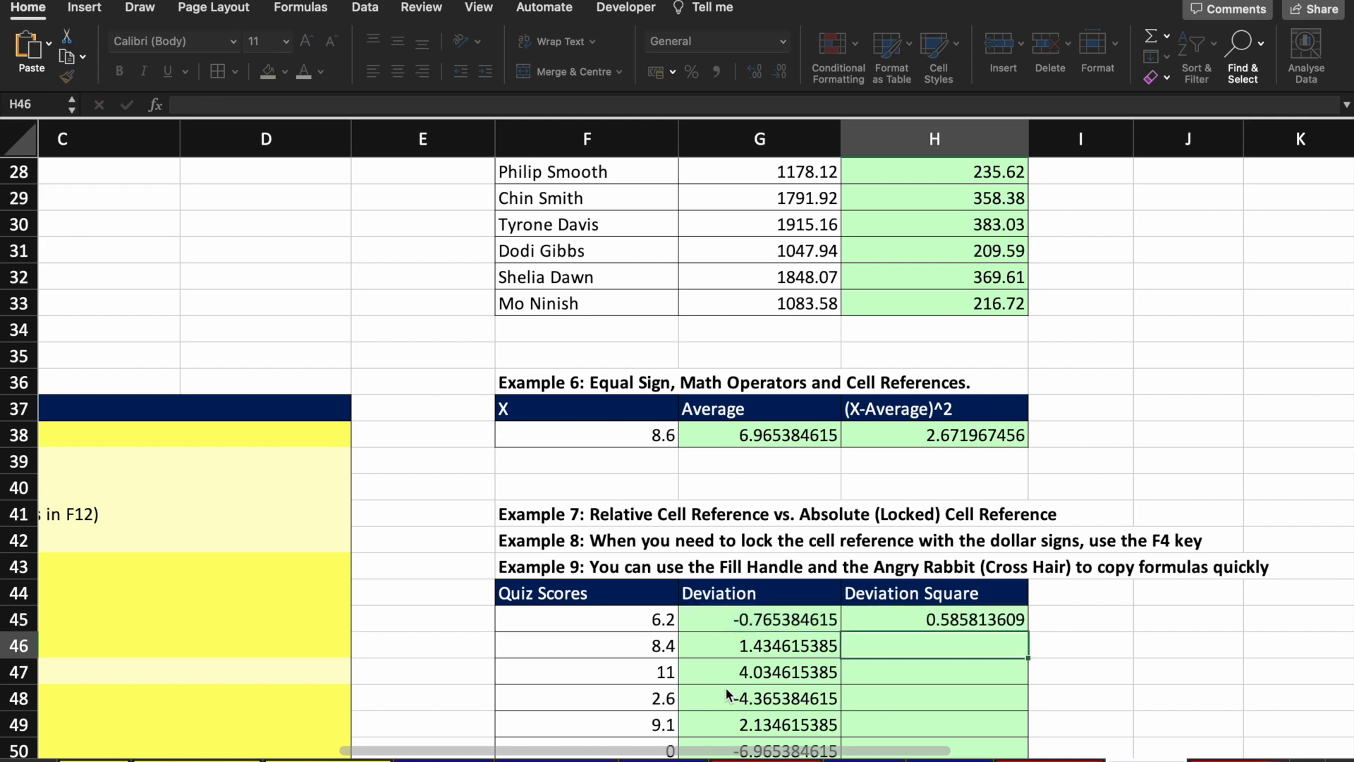
Step: Fill the squared-deviation formula down H45:H57, giving values from 0.585813609 to 7.75408284
{"action": "key", "text": "Up"}
{"action": "key", "text": "Left"}
{"action": "key", "text": "Page_Down"}
{"action": "key", "text": "Up"}
{"action": "key", "text": "Up"}
{"action": "key", "text": "Up"}
{"action": "key", "text": "Up"}
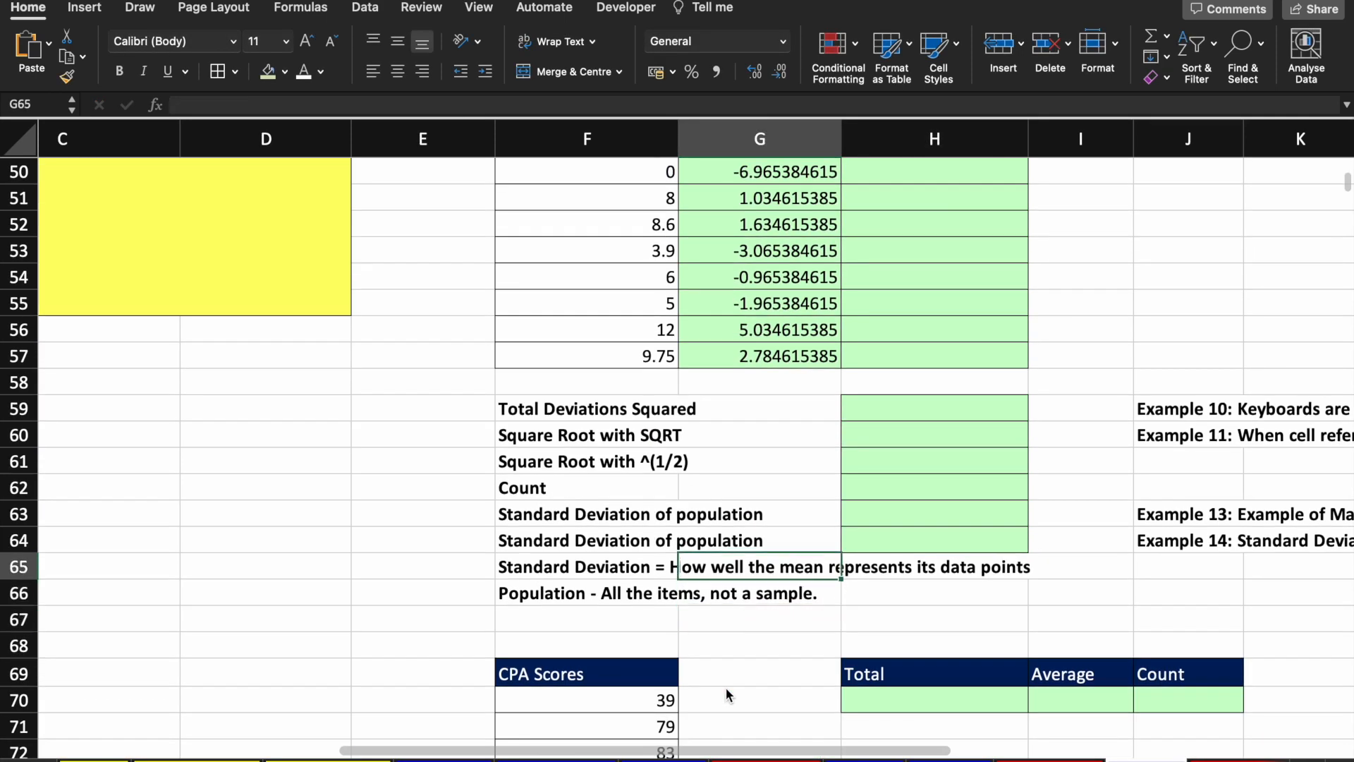
{"action": "key", "text": "Right"}
{"action": "key", "text": "Right"}
{"action": "key", "text": "Up"}
{"action": "key", "text": "Left"}
{"action": "key", "text": "Up"}
{"action": "key", "text": "Up"}
{"action": "key", "text": "Up"}
{"action": "key", "text": "Up"}
{"action": "key", "text": "Up"}
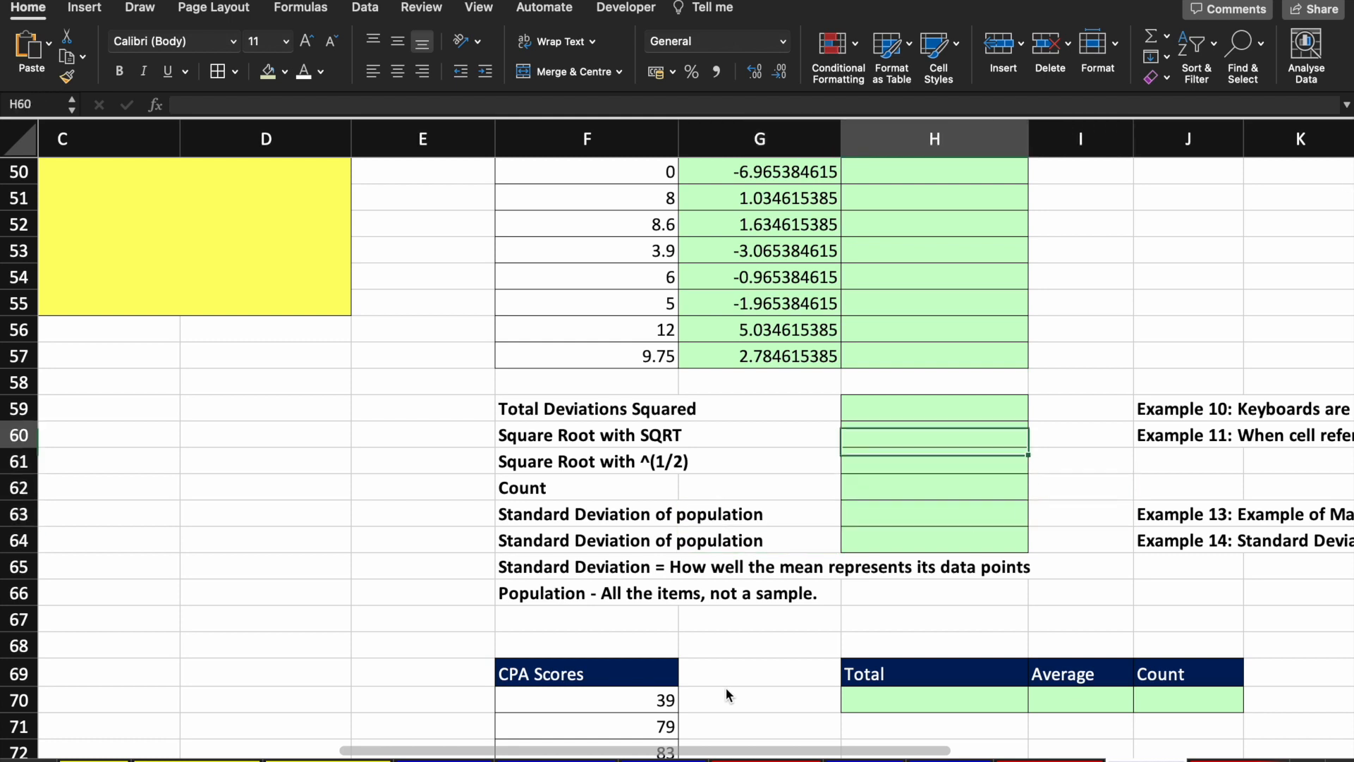
{"action": "key", "text": "ctrl+shift+Up"}
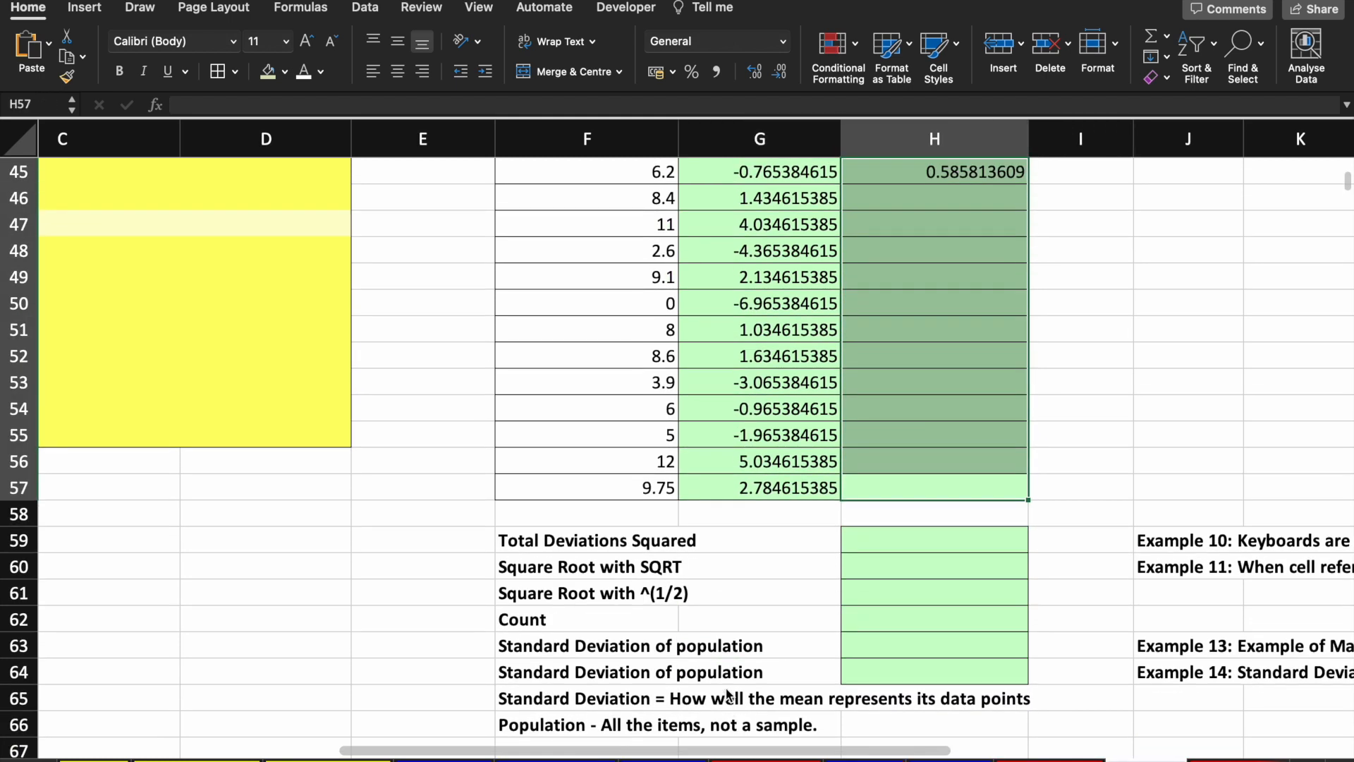
{"action": "key", "text": "ctrl+d"}
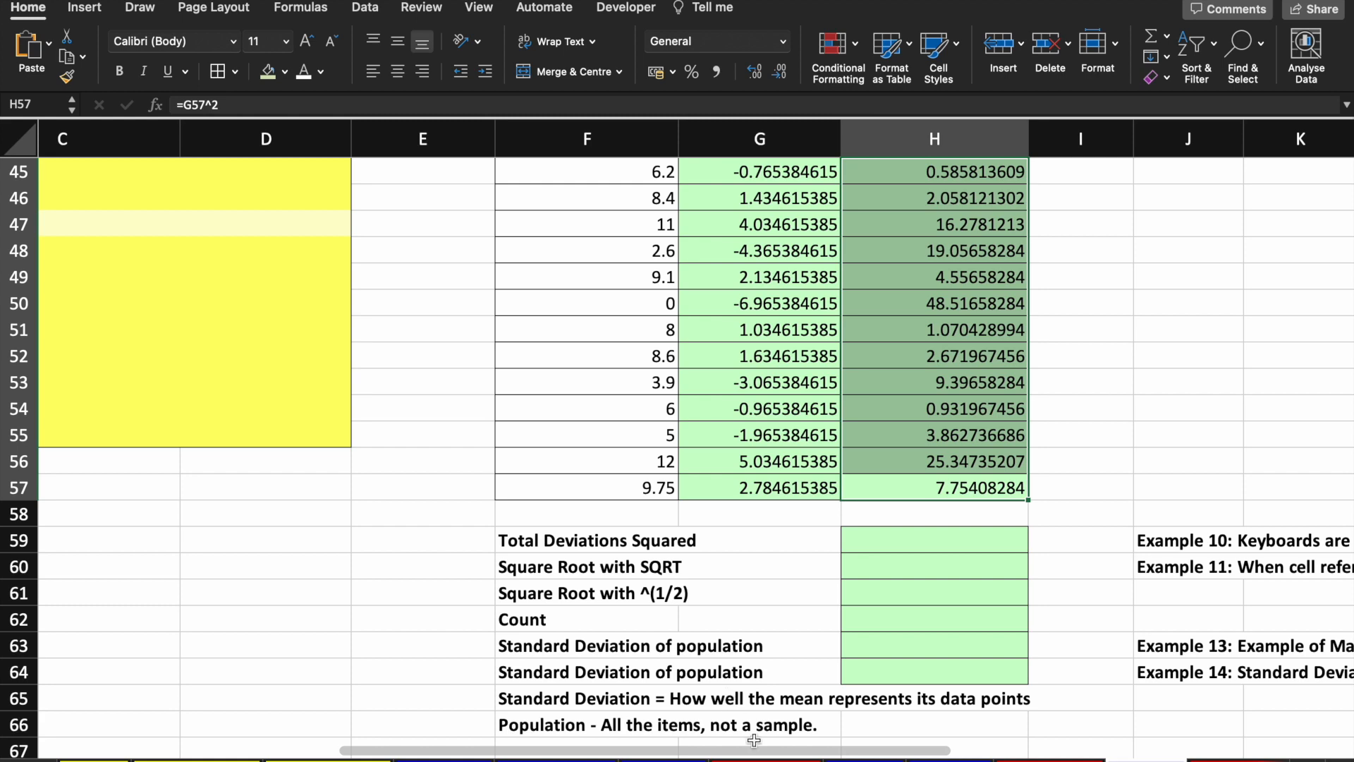
{"action": "scroll", "coordinate": [1117, 429], "scroll_direction": "up", "scroll_amount": 3}
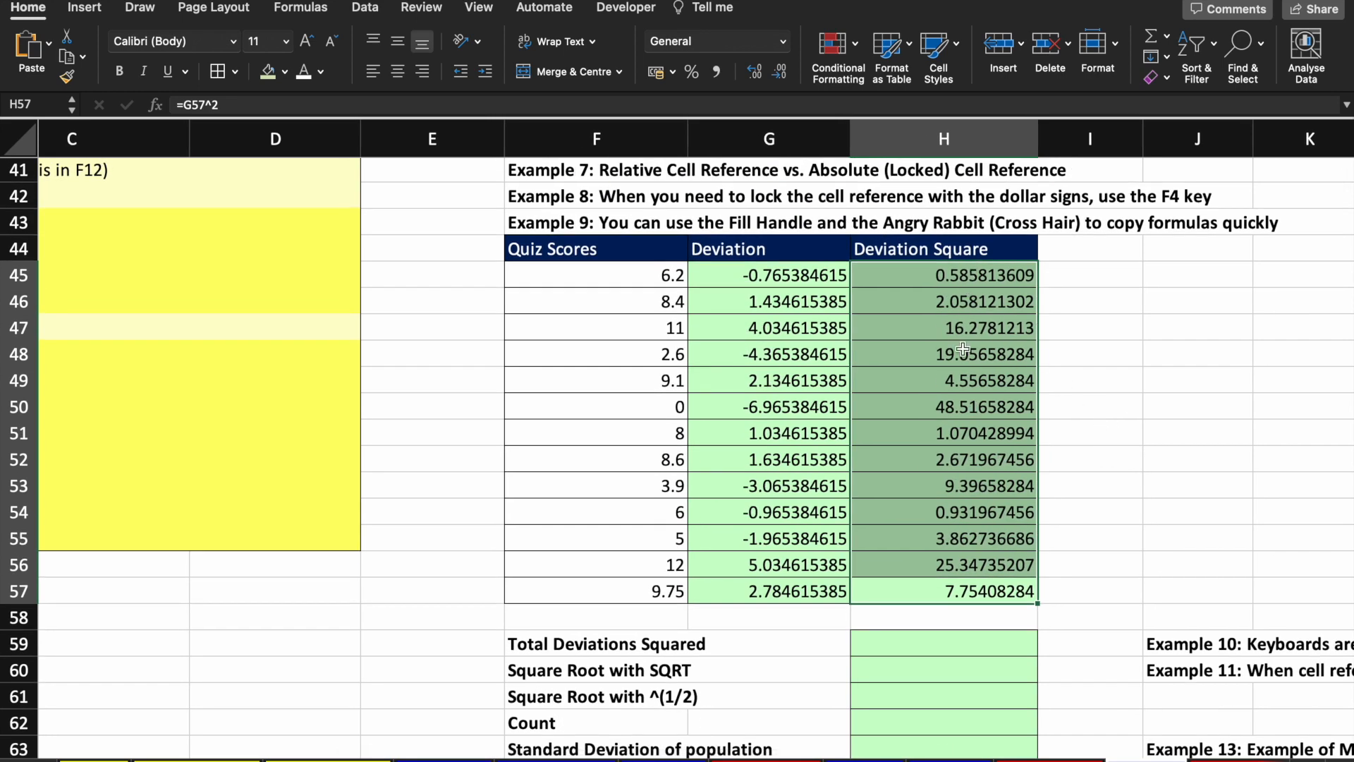
{"action": "key", "text": "Up"}
{"action": "scroll", "coordinate": [954, 557], "scroll_direction": "down", "scroll_amount": 5}
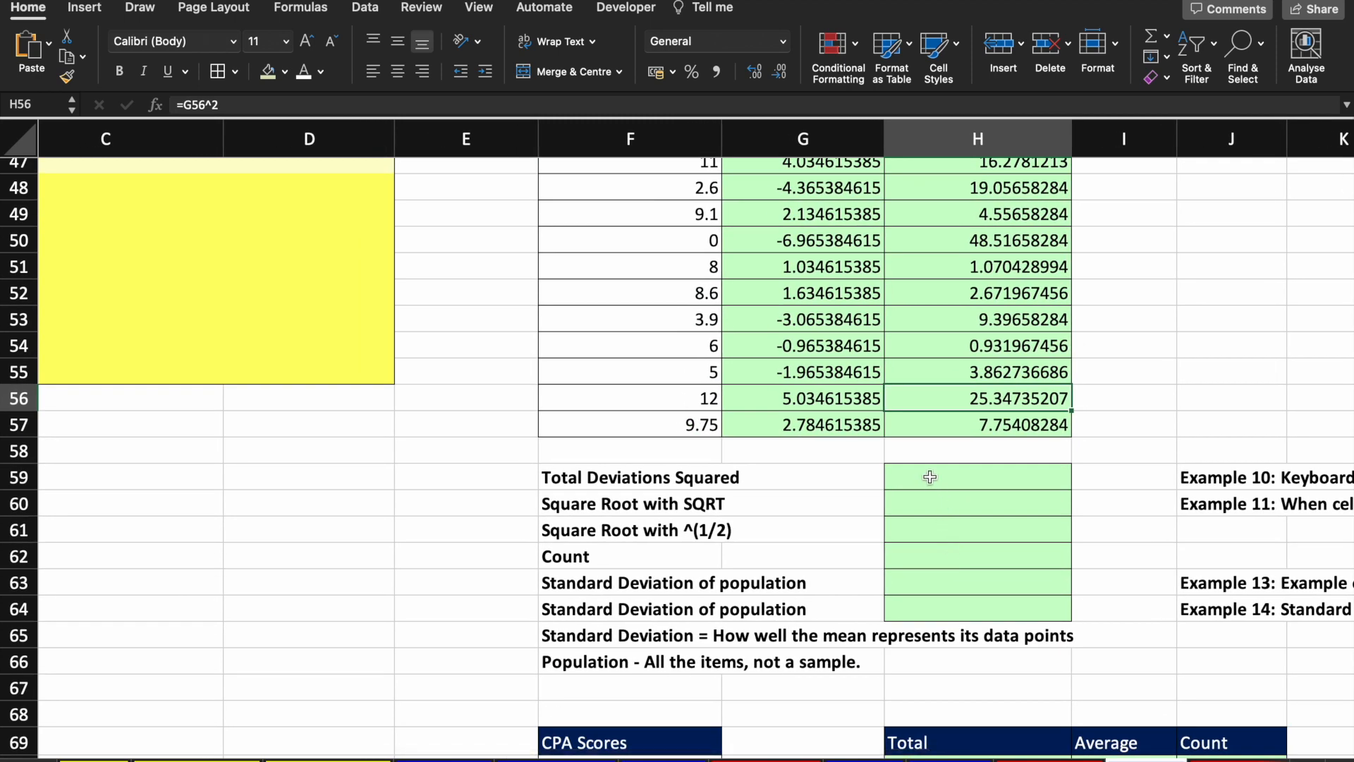
Step: Enter =SUM(H45:H57) in H59 to total the squared deviations, giving 142.0869231
{"action": "scroll", "coordinate": [930, 478], "scroll_direction": "right", "scroll_amount": 1}
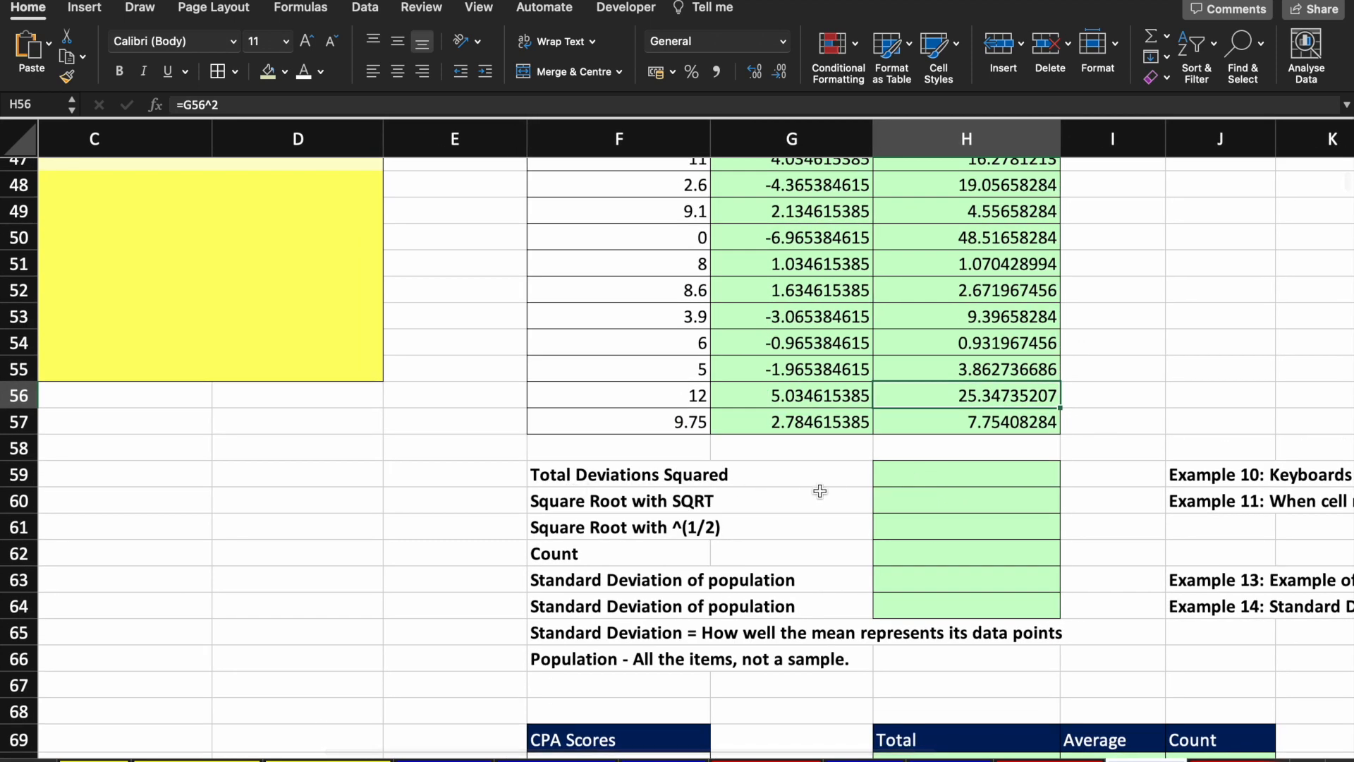
{"action": "left_click", "coordinate": [903, 482]}
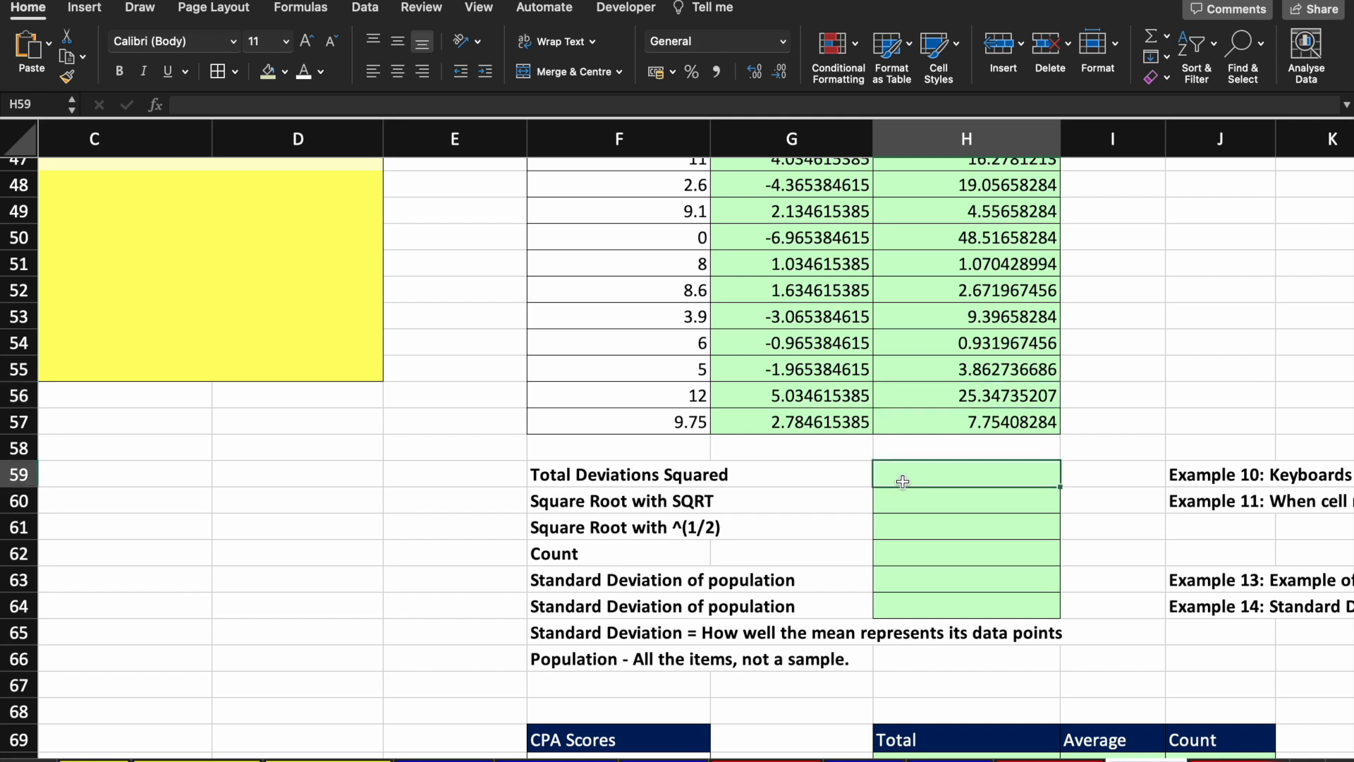
{"action": "type", "text": "=sum"}
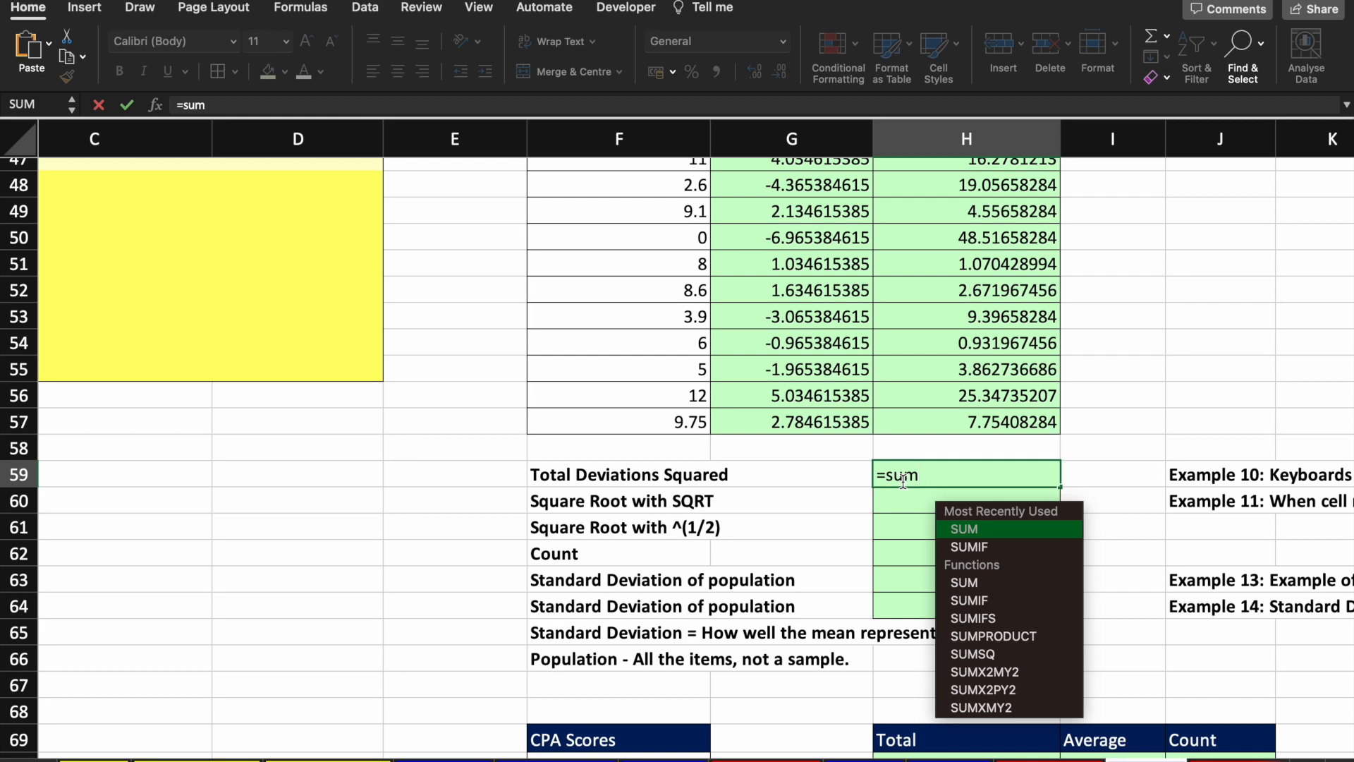
{"action": "key", "text": "Tab"}
{"action": "key", "text": "Up"}
{"action": "key", "text": "Up"}
{"action": "key", "text": "Right"}
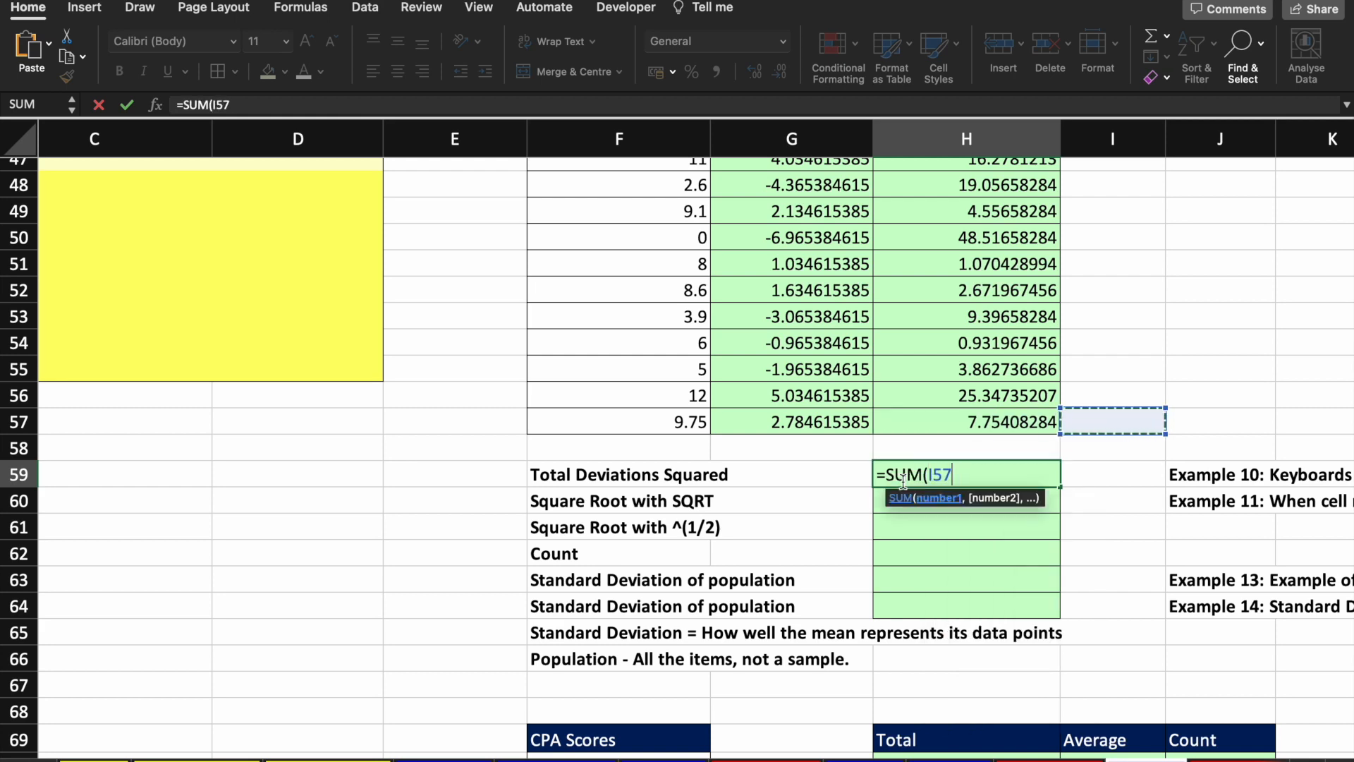
{"action": "key", "text": "Left"}
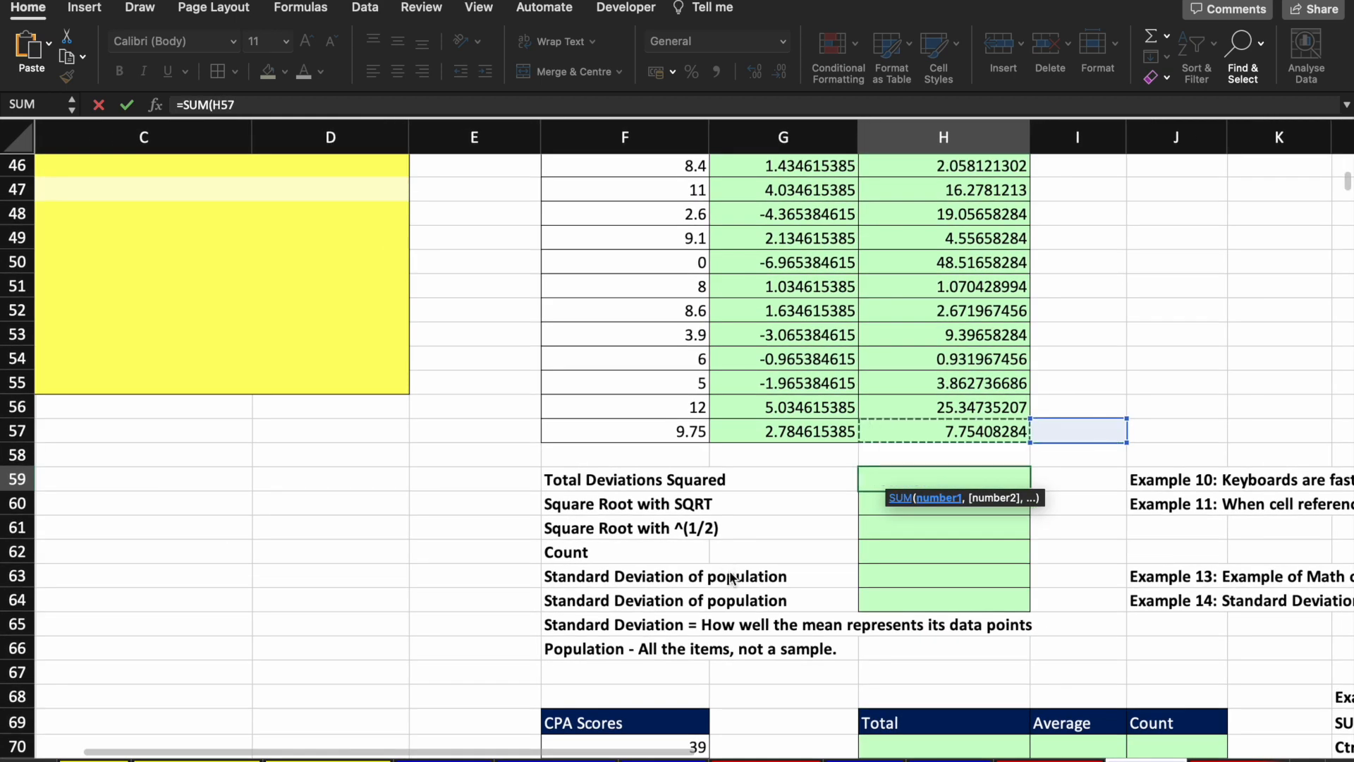
{"action": "key", "text": "shift+Up"}
{"action": "key", "text": "shift+Up"}
{"action": "key", "text": "shift+Up"}
{"action": "key", "text": "shift+Up"}
{"action": "key", "text": "shift+Up"}
{"action": "key", "text": "shift+Up"}
{"action": "key", "text": "shift+Up"}
{"action": "key", "text": "shift+Up"}
{"action": "key", "text": "shift+Up"}
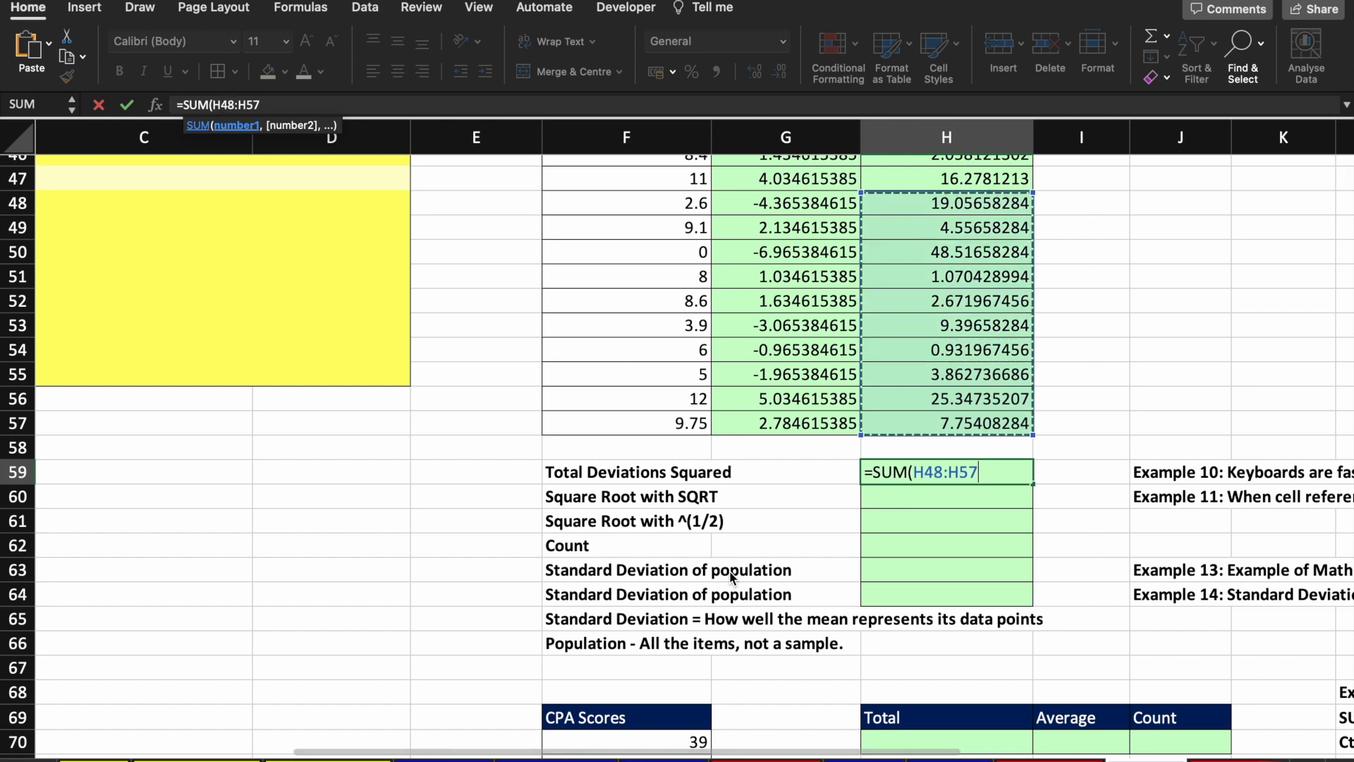
{"action": "key", "text": "shift+Up"}
{"action": "key", "text": "shift+Up"}
{"action": "key", "text": "shift+Up"}
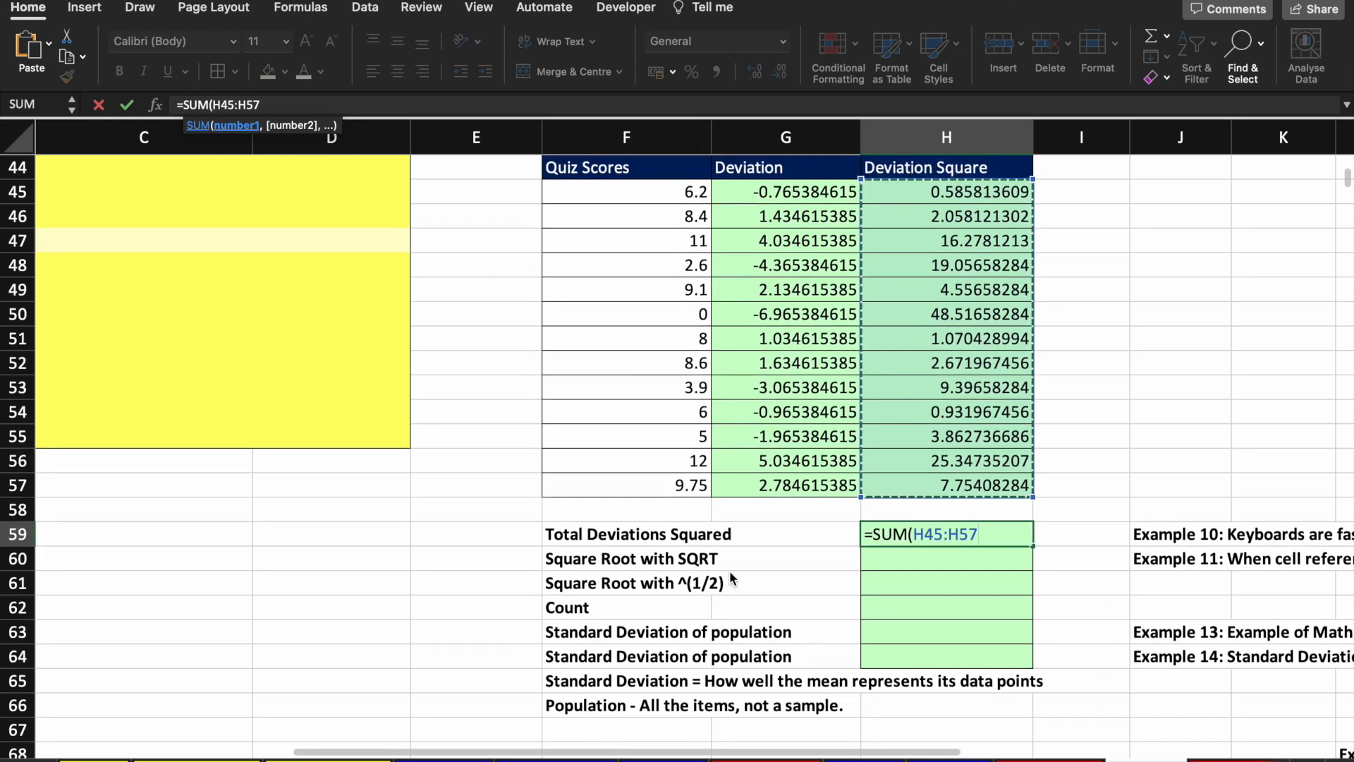
{"action": "type", "text": ")"}
{"action": "key", "text": "Return"}
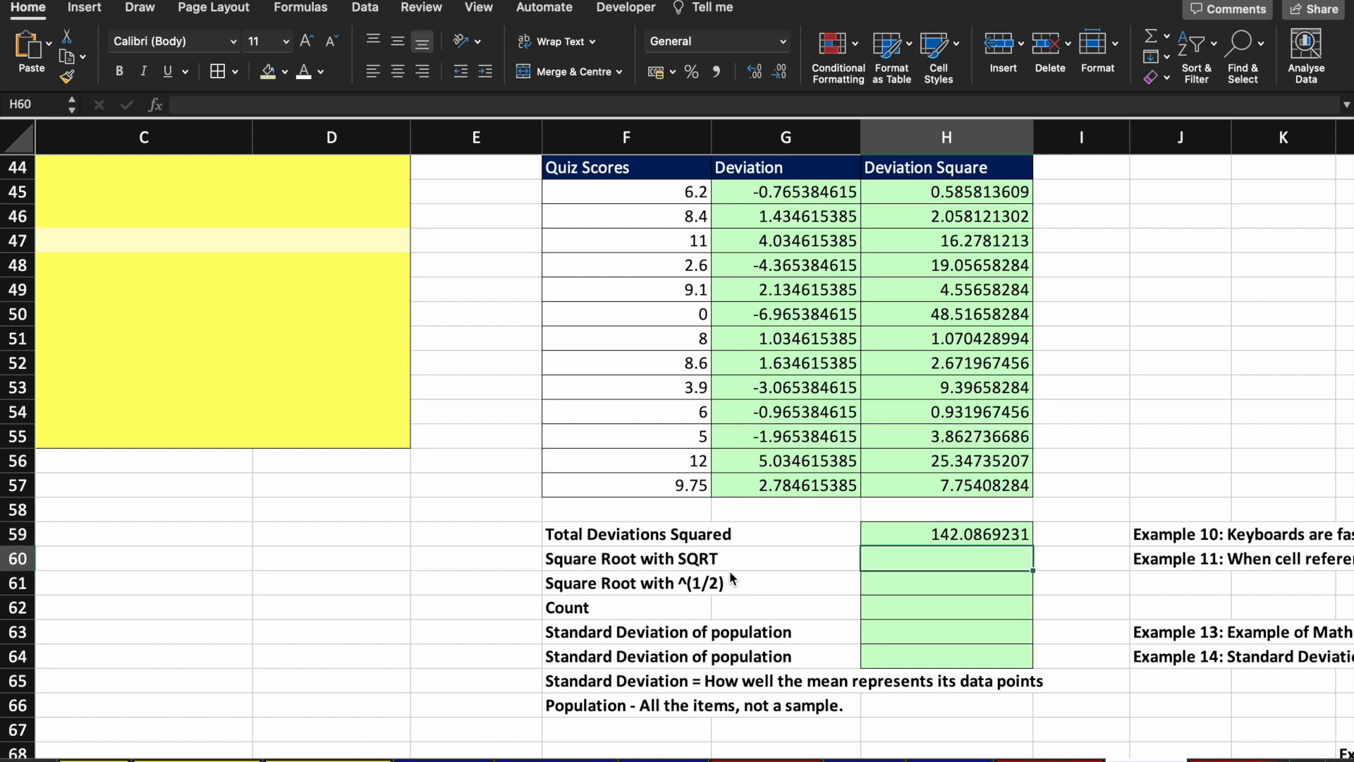
Step: Enter =SQRT(H59) for the square root of the total, giving 11.92002194
{"action": "type", "text": "="}
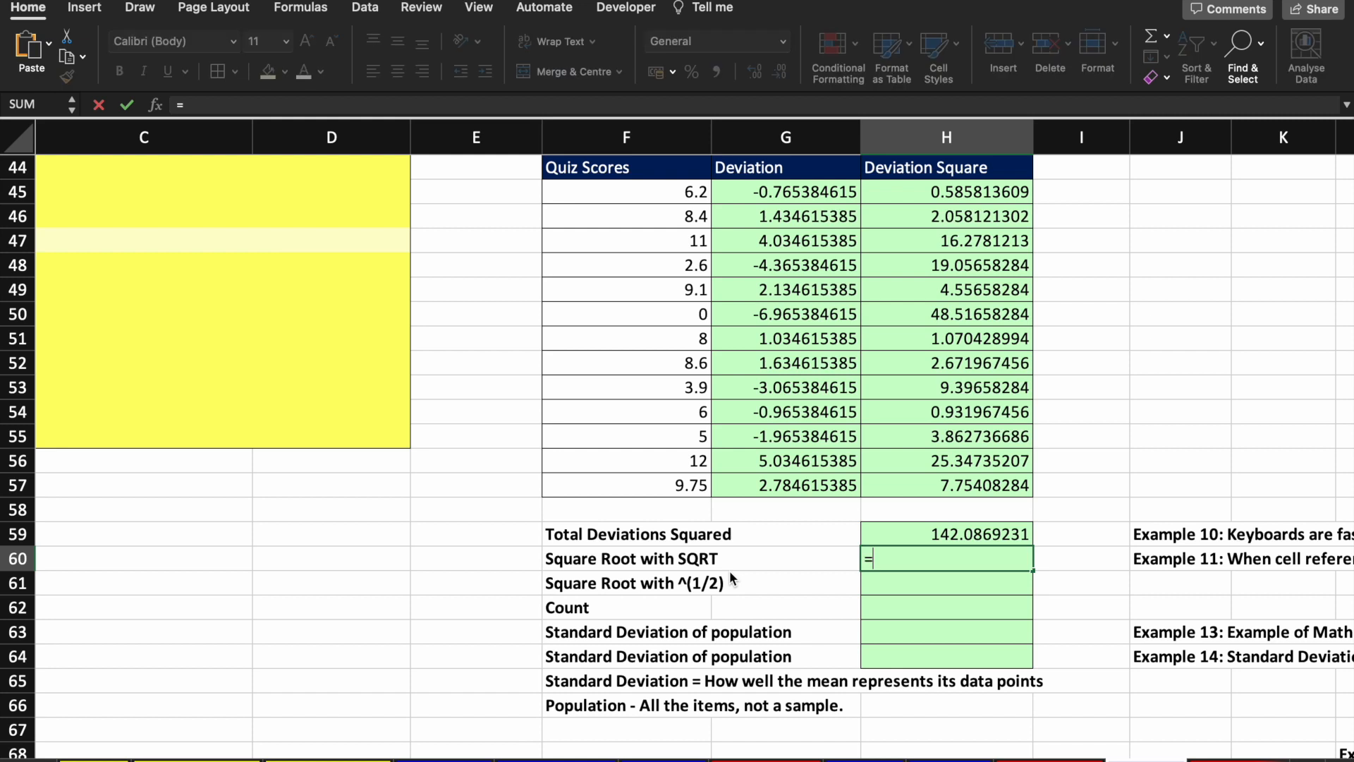
{"action": "type", "text": "s"}
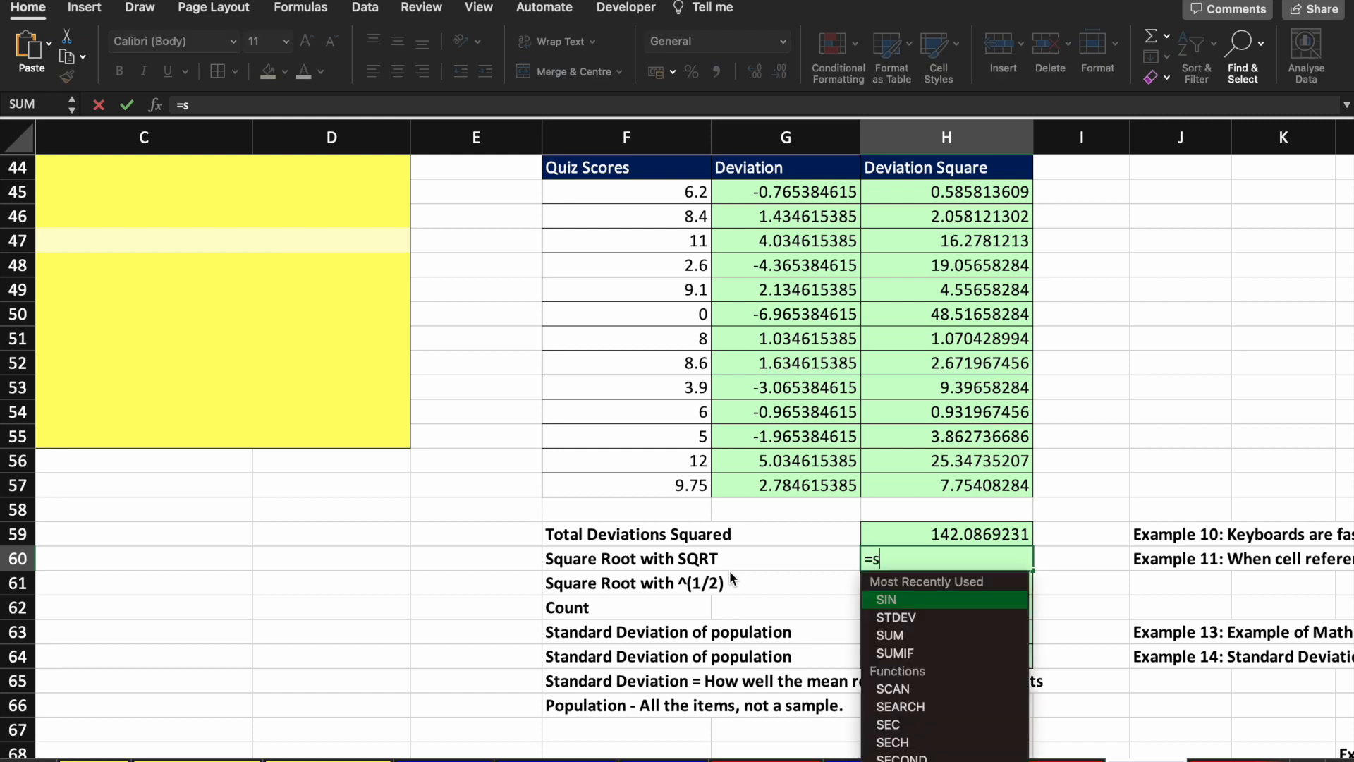
{"action": "type", "text": "qrt"}
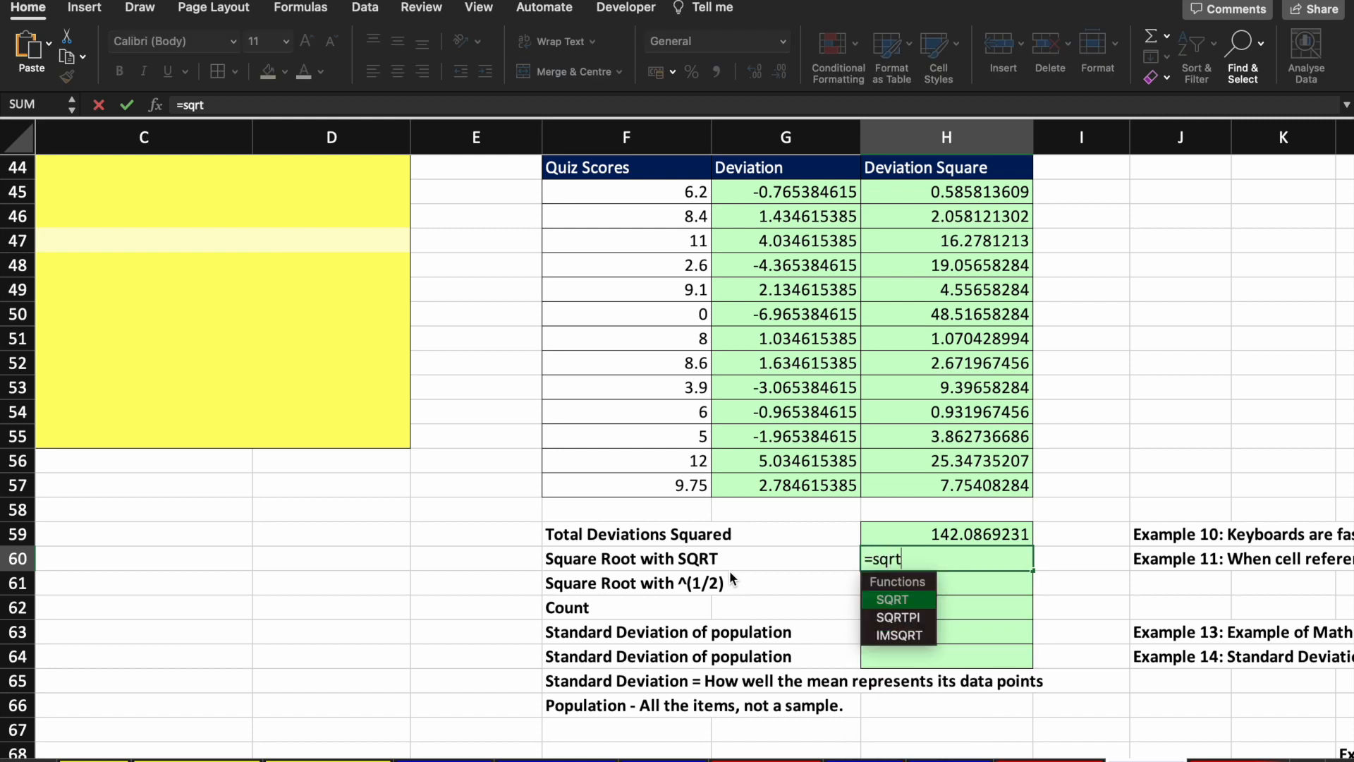
{"action": "key", "text": "Tab"}
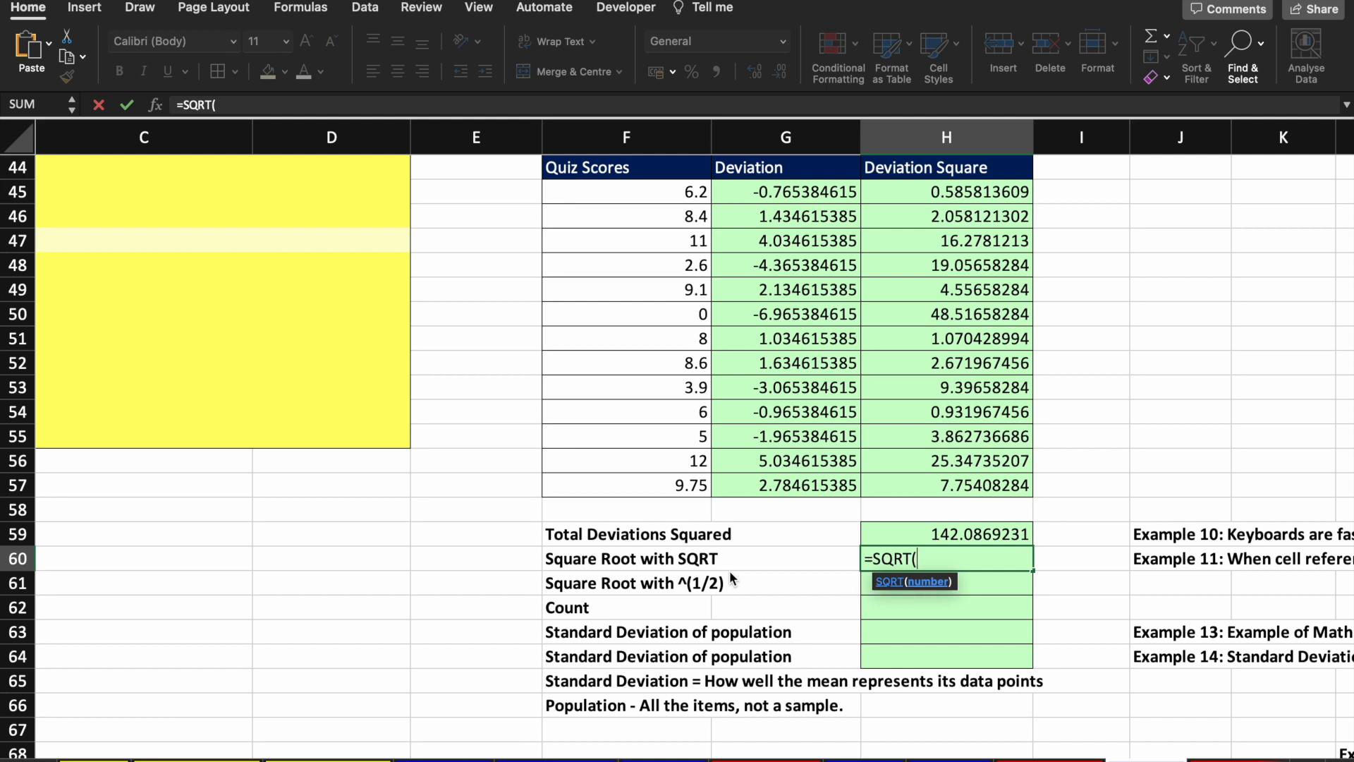
{"action": "key", "text": "Up"}
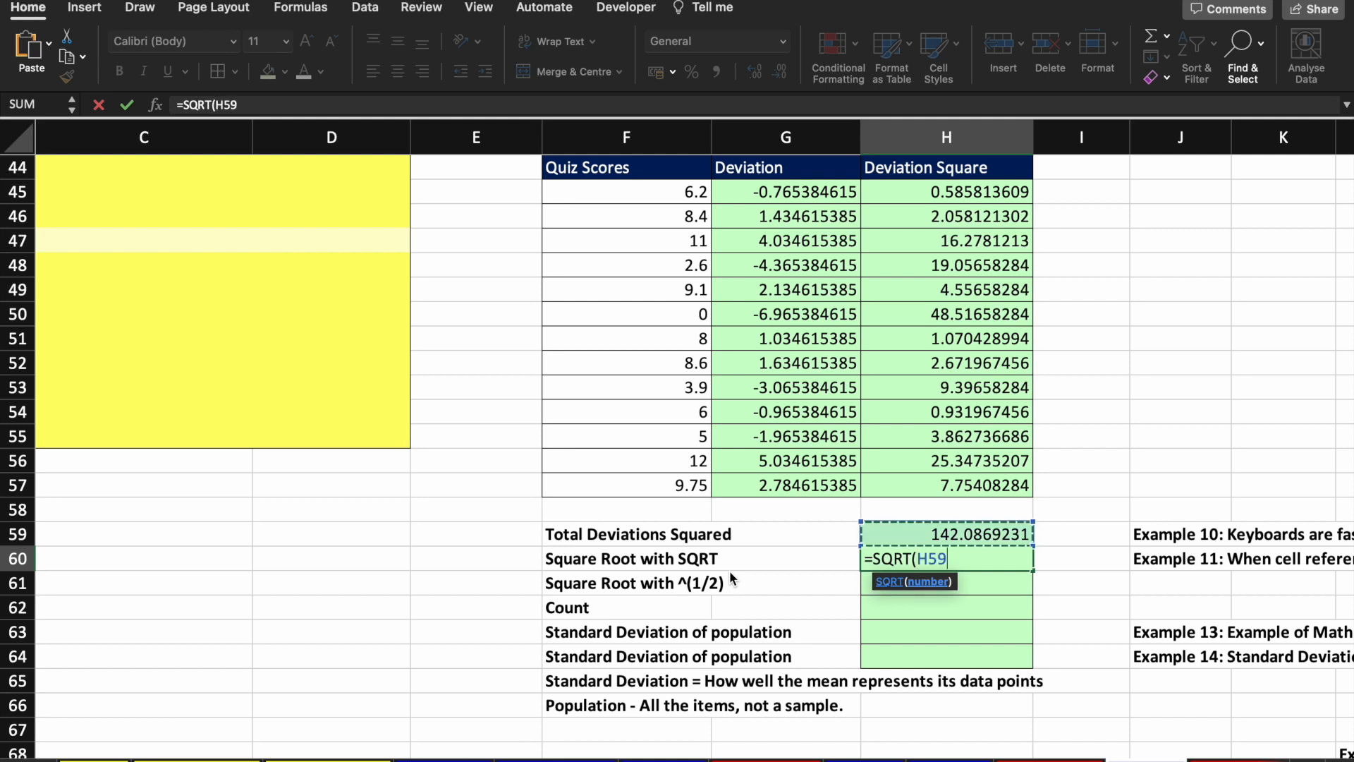
{"action": "type", "text": ")"}
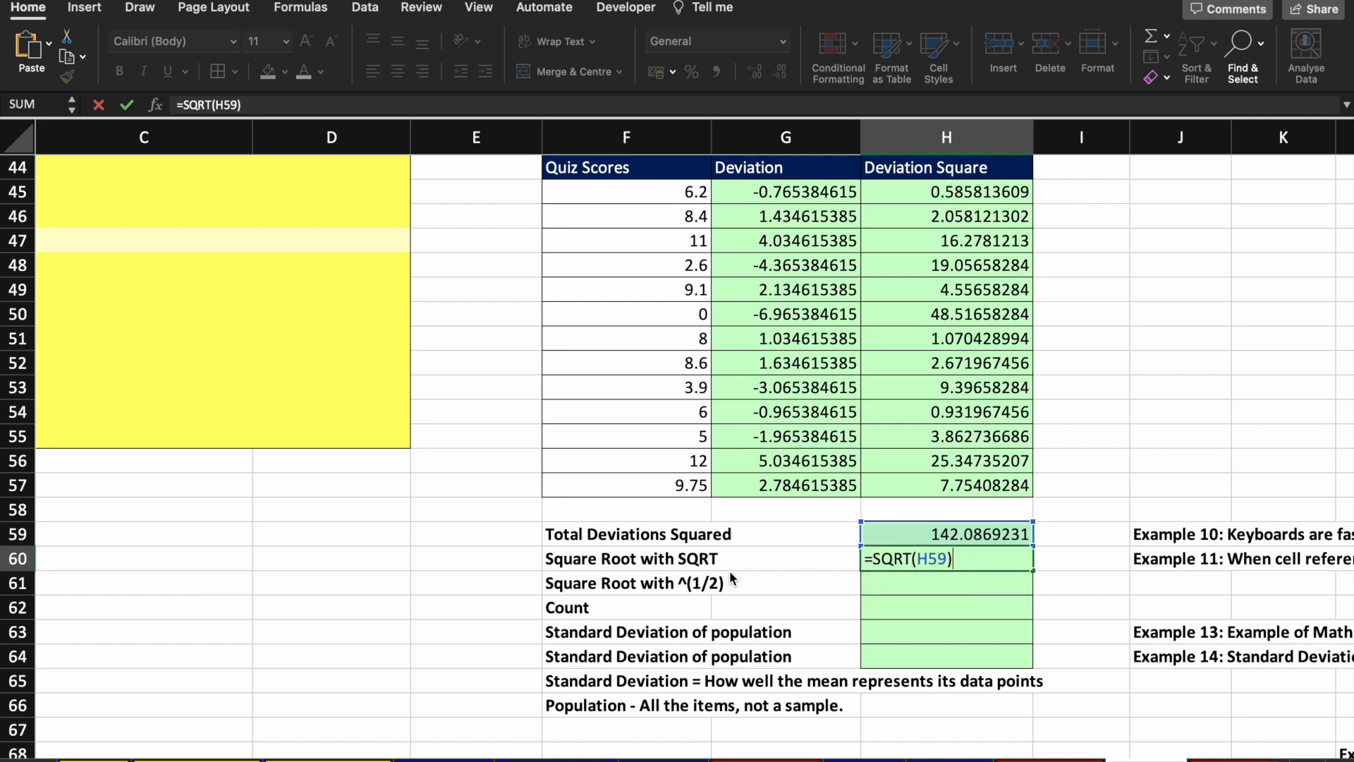
{"action": "key", "text": "Return"}
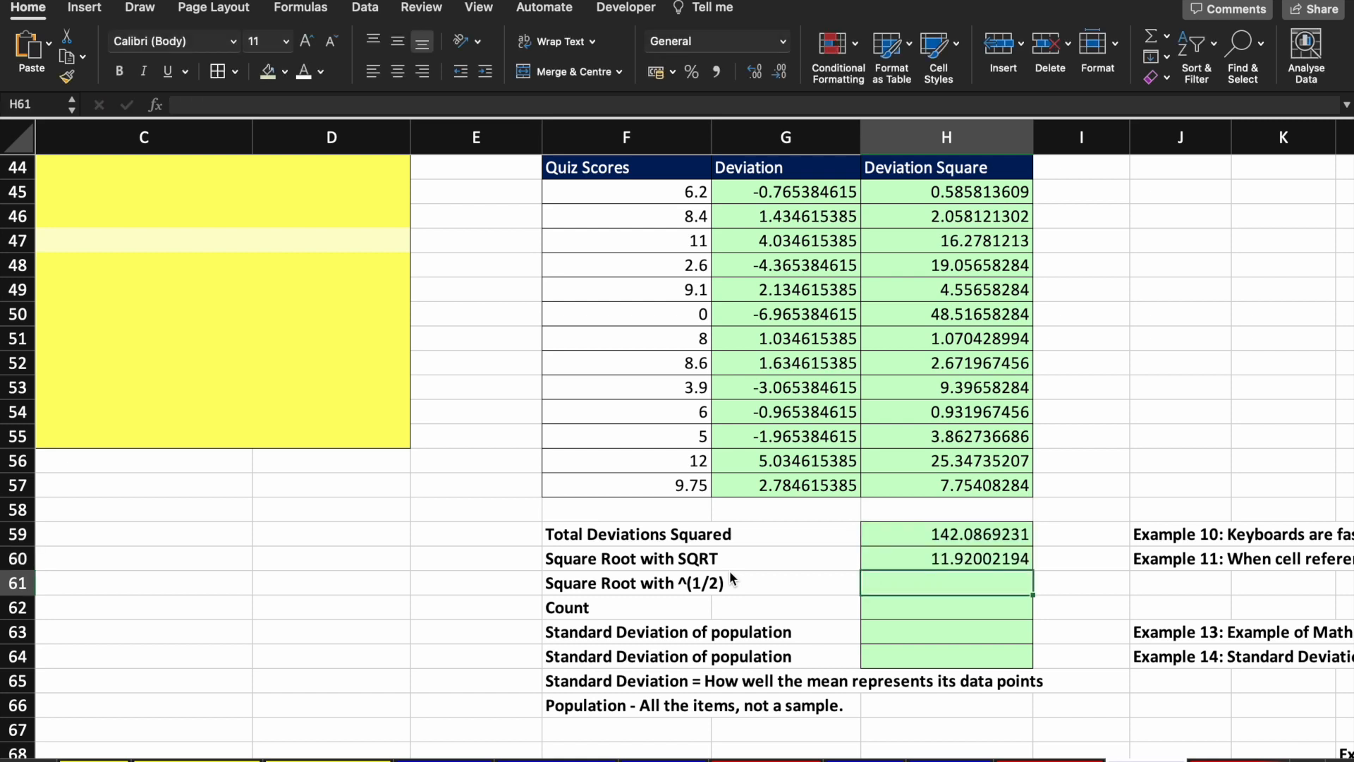
Step: Enter =H59^(1/2) in H61, which also returns 11.92002194
{"action": "type", "text": "="}
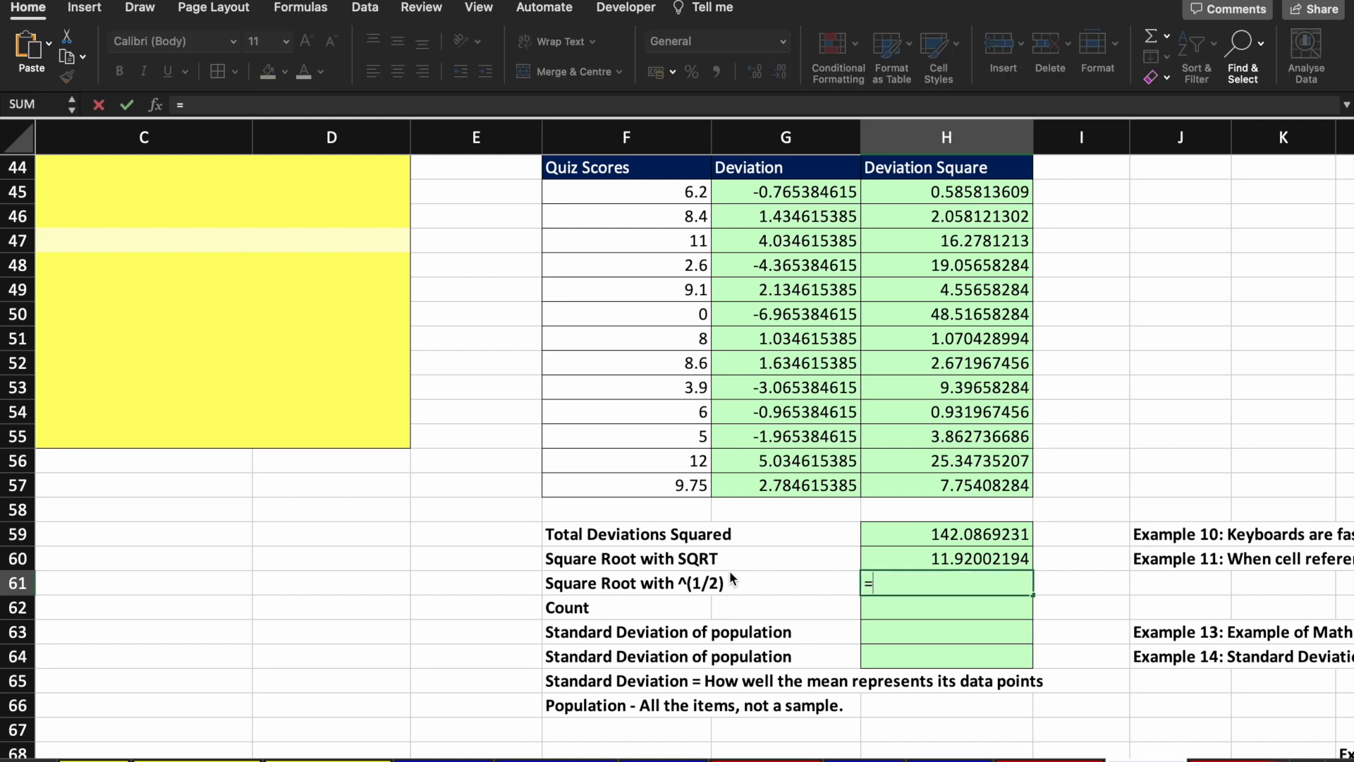
{"action": "type", "text": "sqrt"}
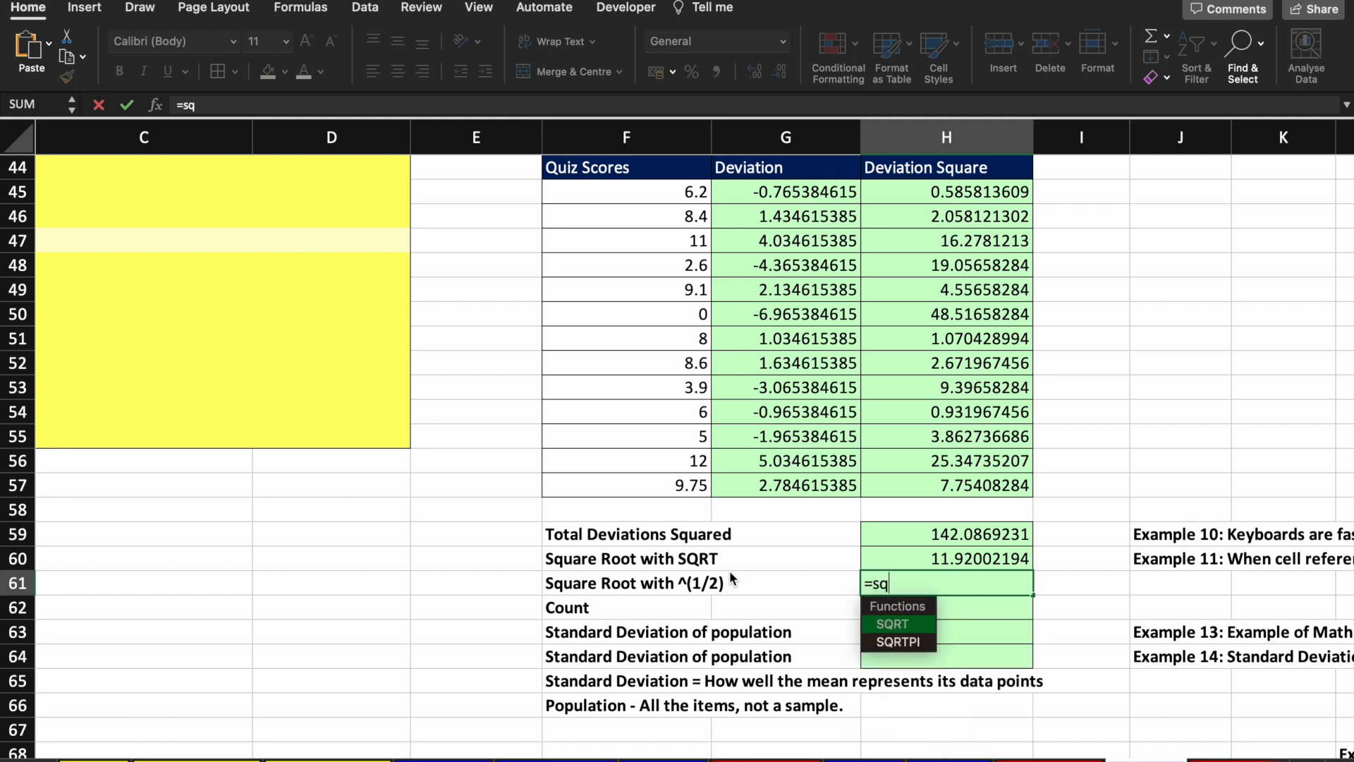
{"action": "key", "text": "BackSpace"}
{"action": "key", "text": "BackSpace"}
{"action": "key", "text": "BackSpace"}
{"action": "key", "text": "BackSpace"}
{"action": "key", "text": "Up"}
{"action": "key", "text": "Up"}
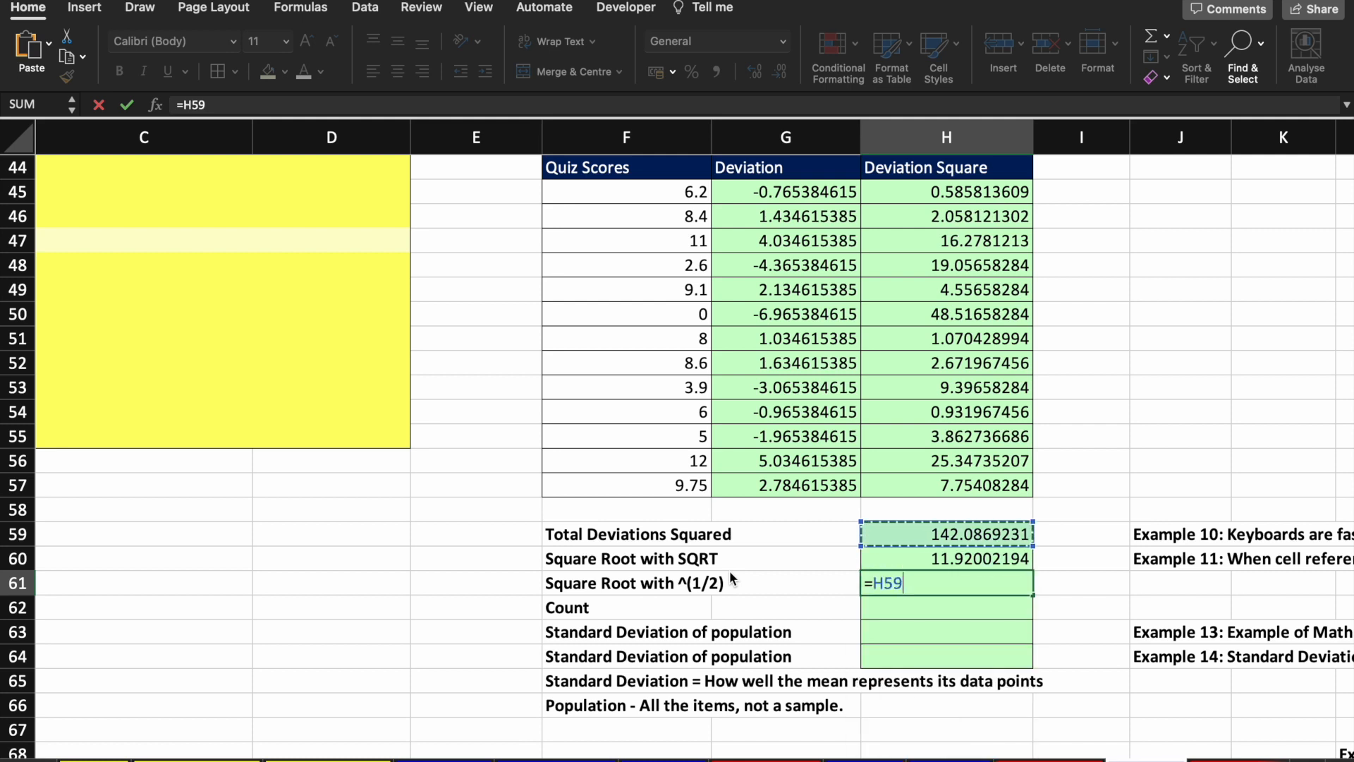
{"action": "type", "text": "^(1/2)"}
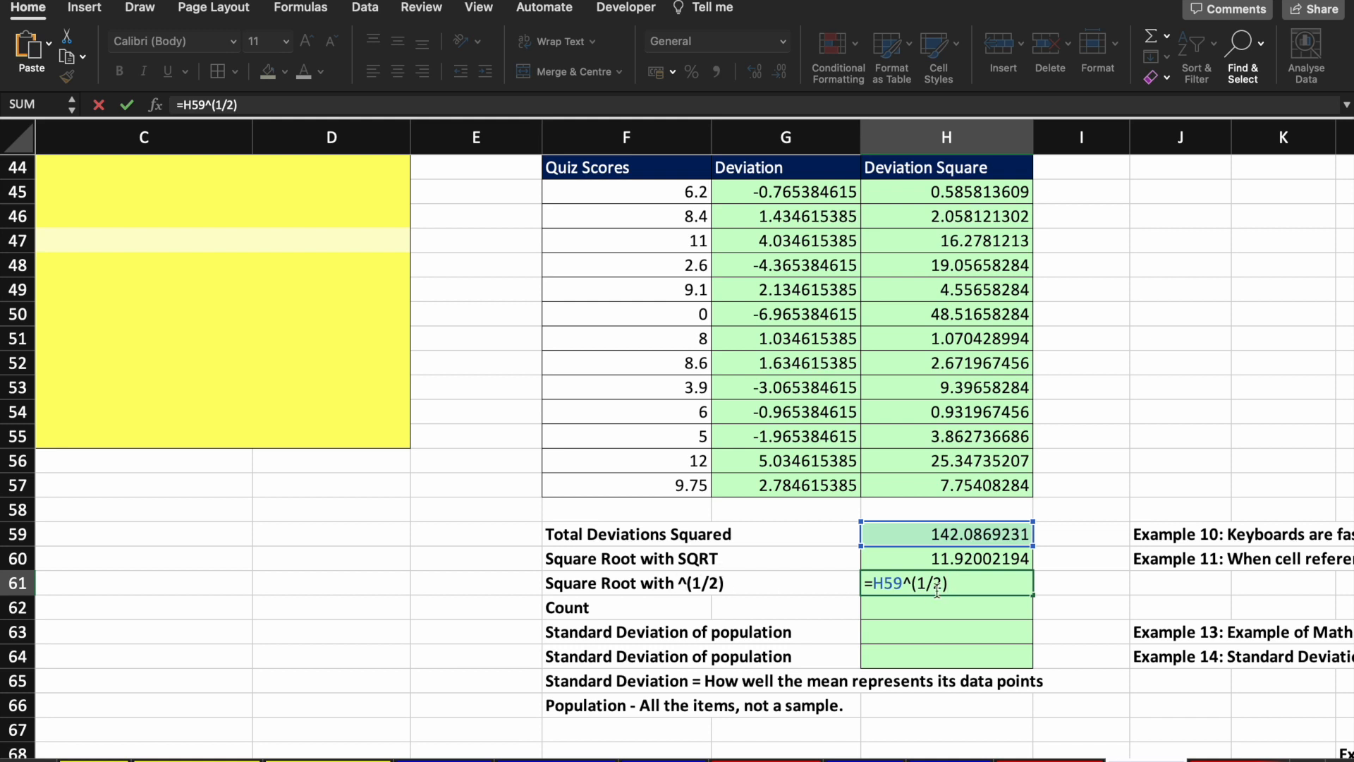
{"action": "left_click_drag", "start_coordinate": [911, 582], "coordinate": [875, 584]}
{"action": "key", "text": "Return"}
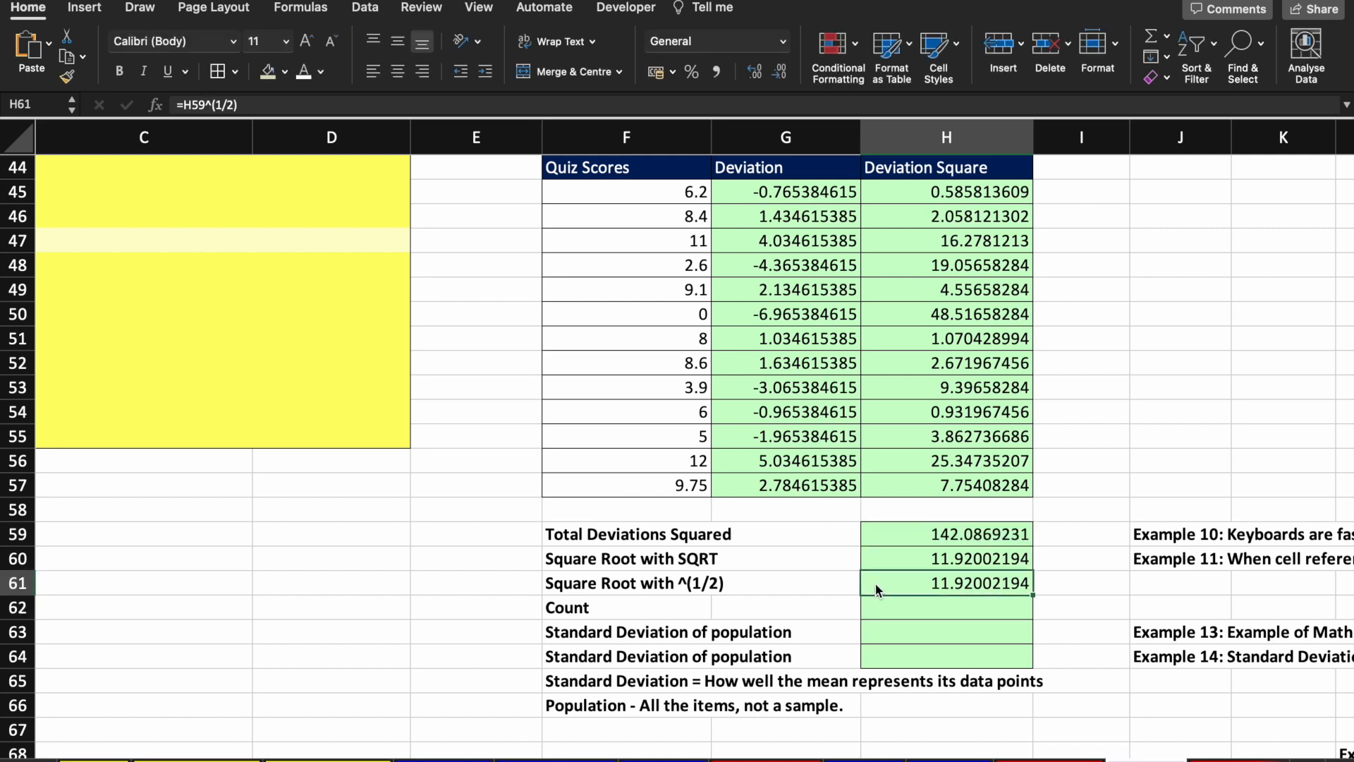
{"action": "key", "text": "Down"}
{"action": "type", "text": "=COUNT("}
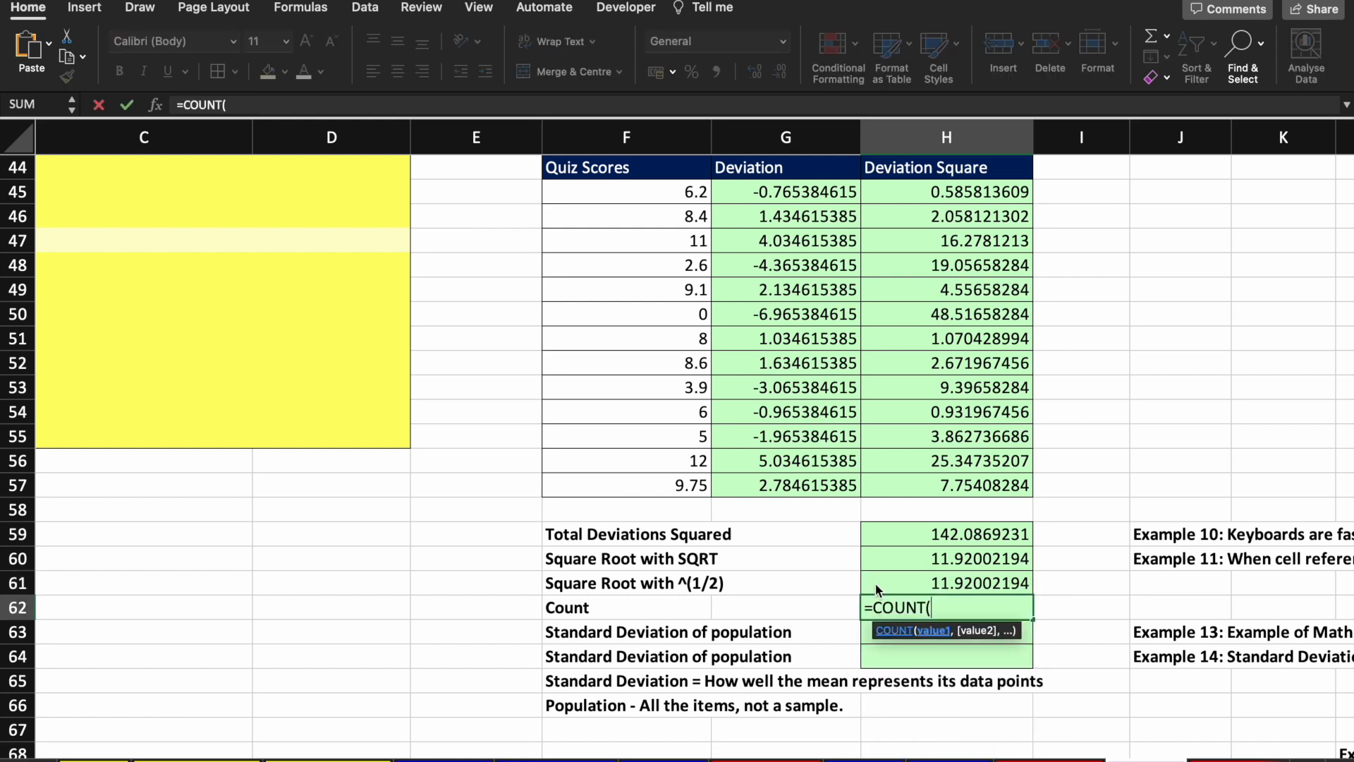
Step: Enter =COUNT(G45:G57) in H62, returning 13 deviation values
{"action": "key", "text": "Up"}
{"action": "key", "text": "Up"}
{"action": "key", "text": "Up"}
{"action": "key", "text": "Left"}
{"action": "key", "text": "Up"}
{"action": "key", "text": "Up"}
{"action": "key", "text": "shift+Up"}
{"action": "key", "text": "shift+Up"}
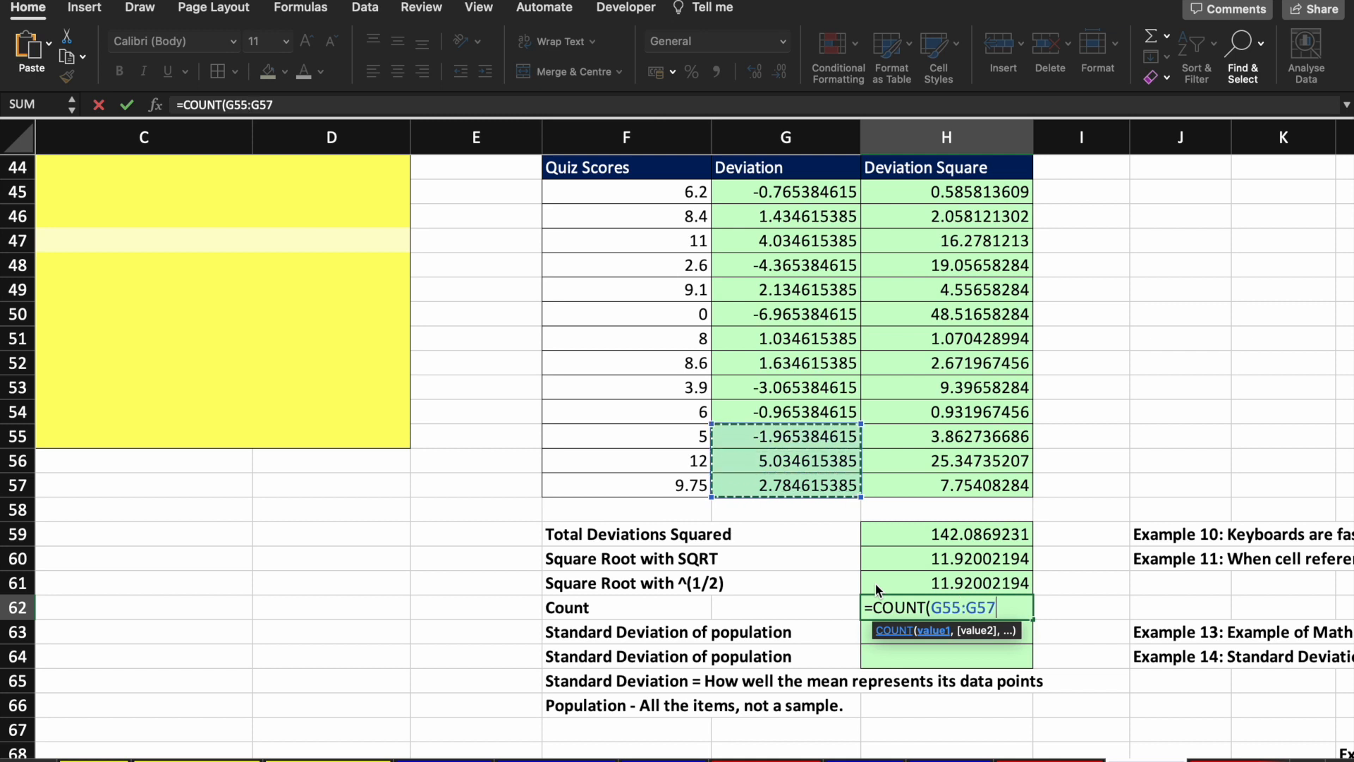
{"action": "key", "text": "shift+Up"}
{"action": "key", "text": "shift+Up"}
{"action": "key", "text": "shift+Up"}
{"action": "key", "text": "shift+Up"}
{"action": "key", "text": "shift+Up"}
{"action": "key", "text": "shift+Up"}
{"action": "key", "text": "shift+Up"}
{"action": "key", "text": "shift+Up"}
{"action": "key", "text": "shift+Up"}
{"action": "key", "text": "shift+Up"}
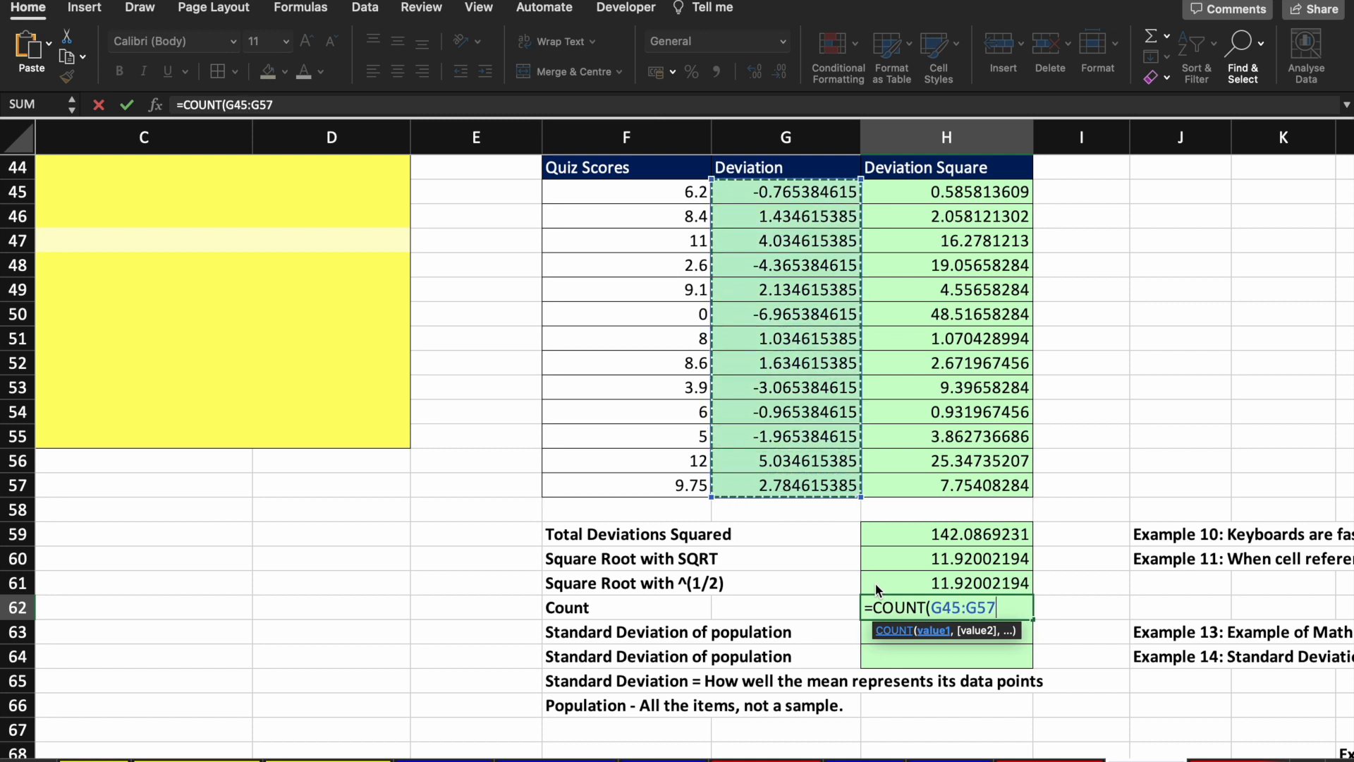
{"action": "key", "text": "Return"}
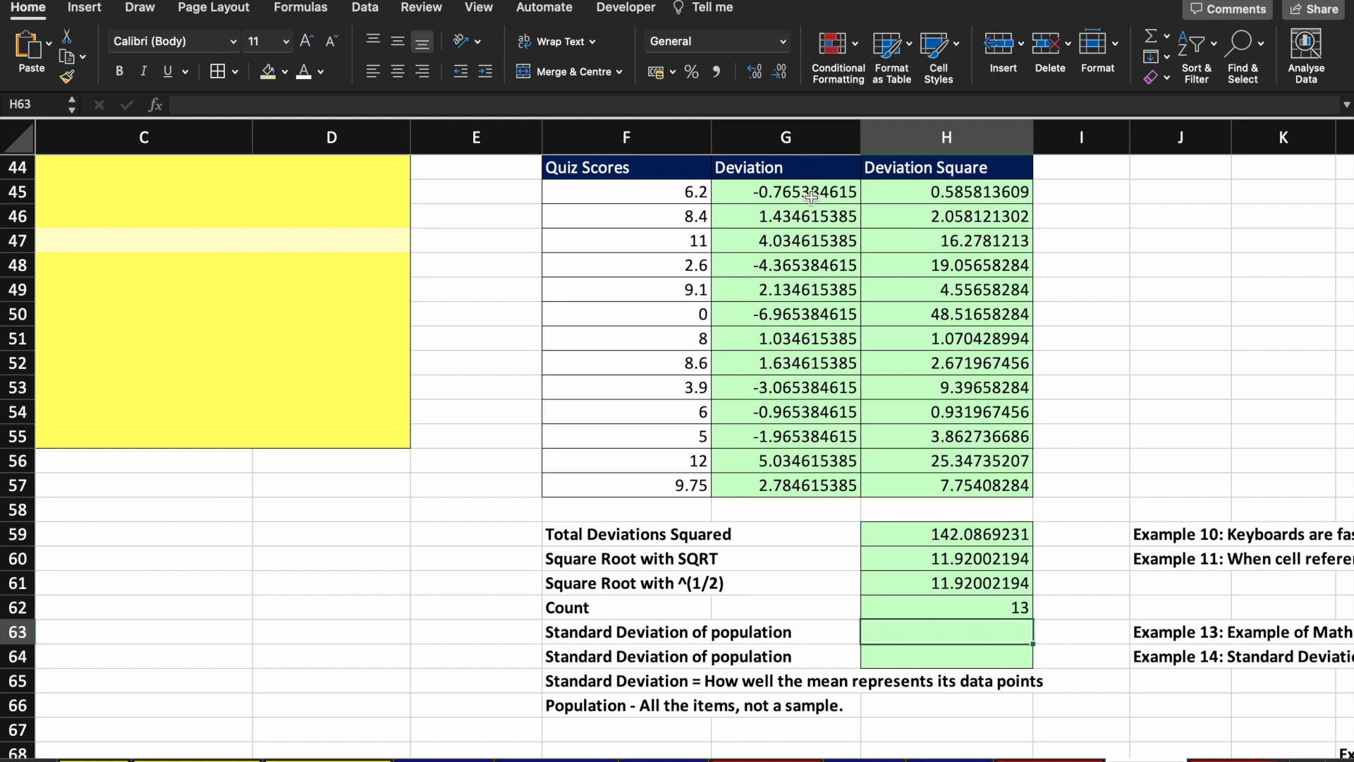
{"action": "left_click", "coordinate": [946, 608]}
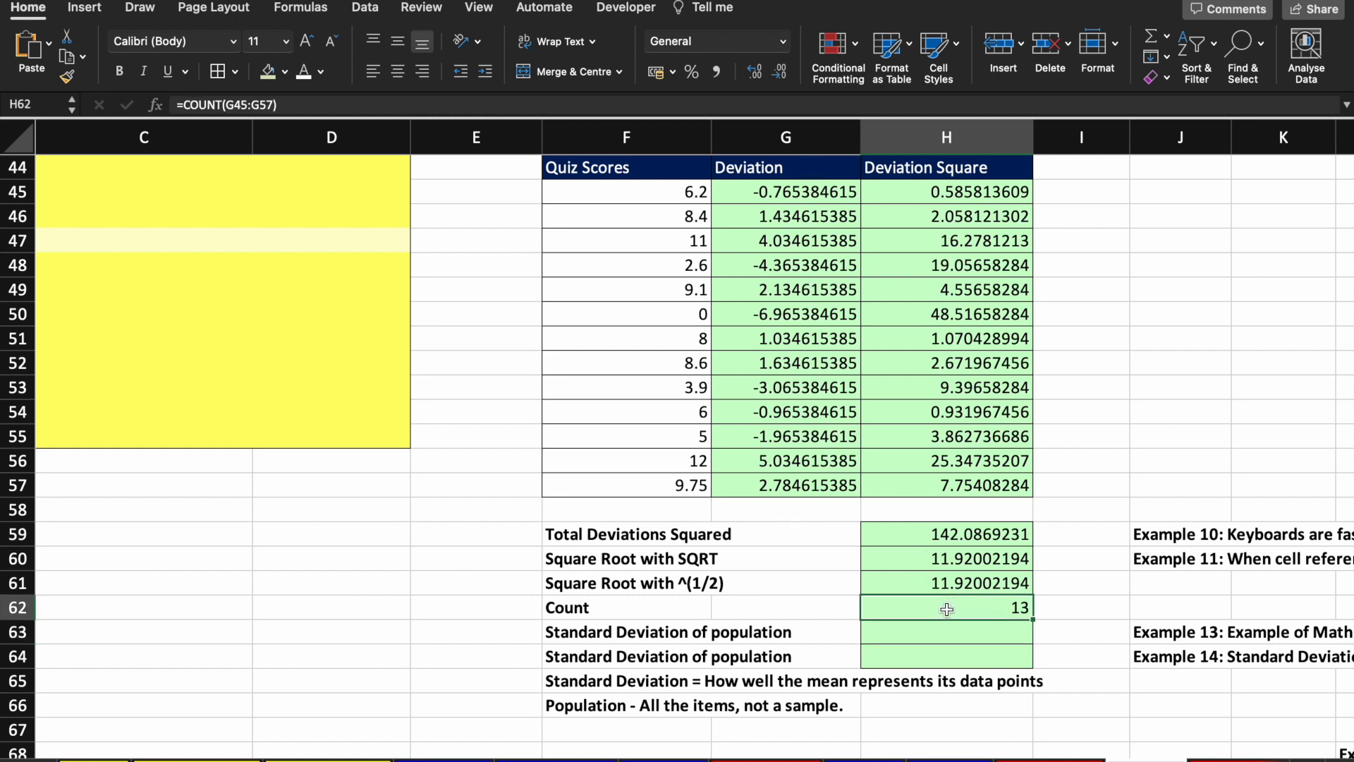
{"action": "scroll", "coordinate": [946, 609], "scroll_direction": "down", "scroll_amount": 5}
{"action": "scroll", "coordinate": [946, 609], "scroll_direction": "right", "scroll_amount": 3}
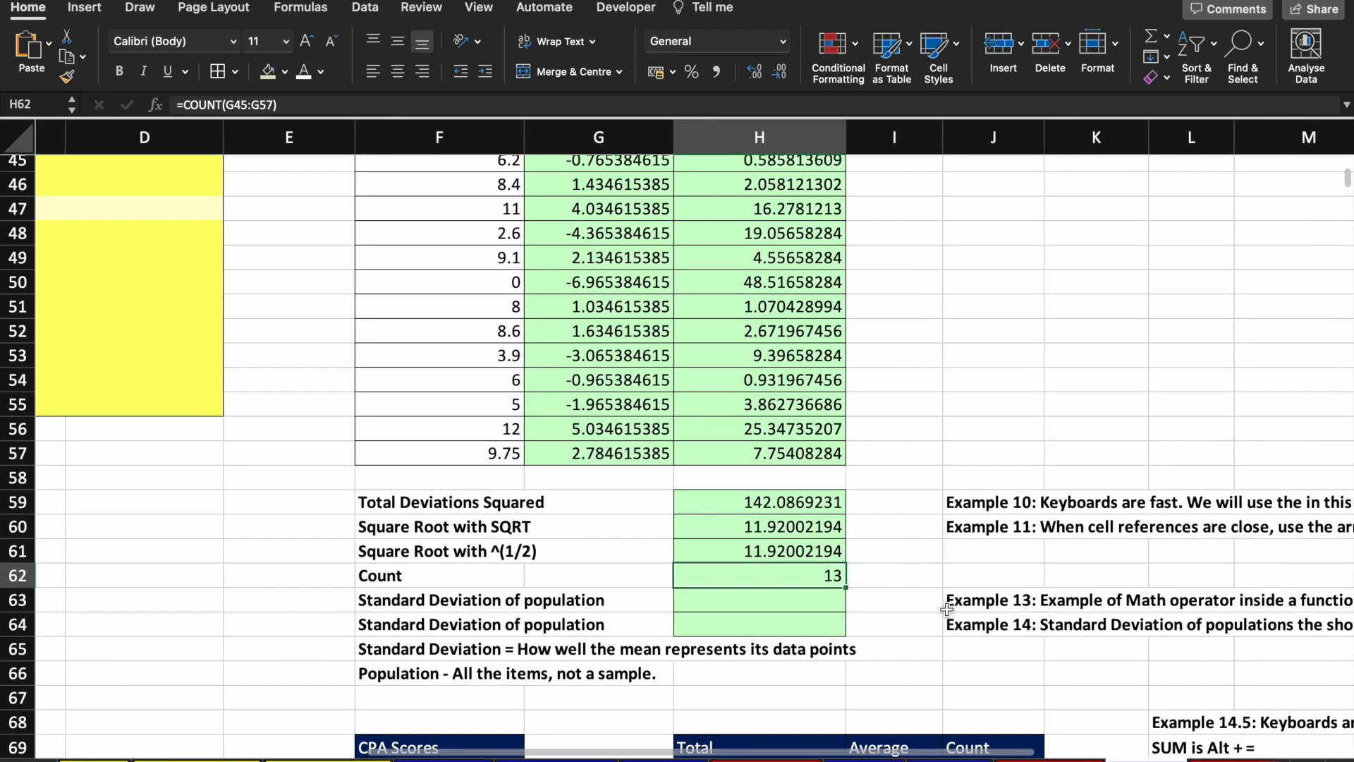
{"action": "scroll", "coordinate": [946, 609], "scroll_direction": "left", "scroll_amount": 3}
{"action": "scroll", "coordinate": [946, 608], "scroll_direction": "down", "scroll_amount": 1}
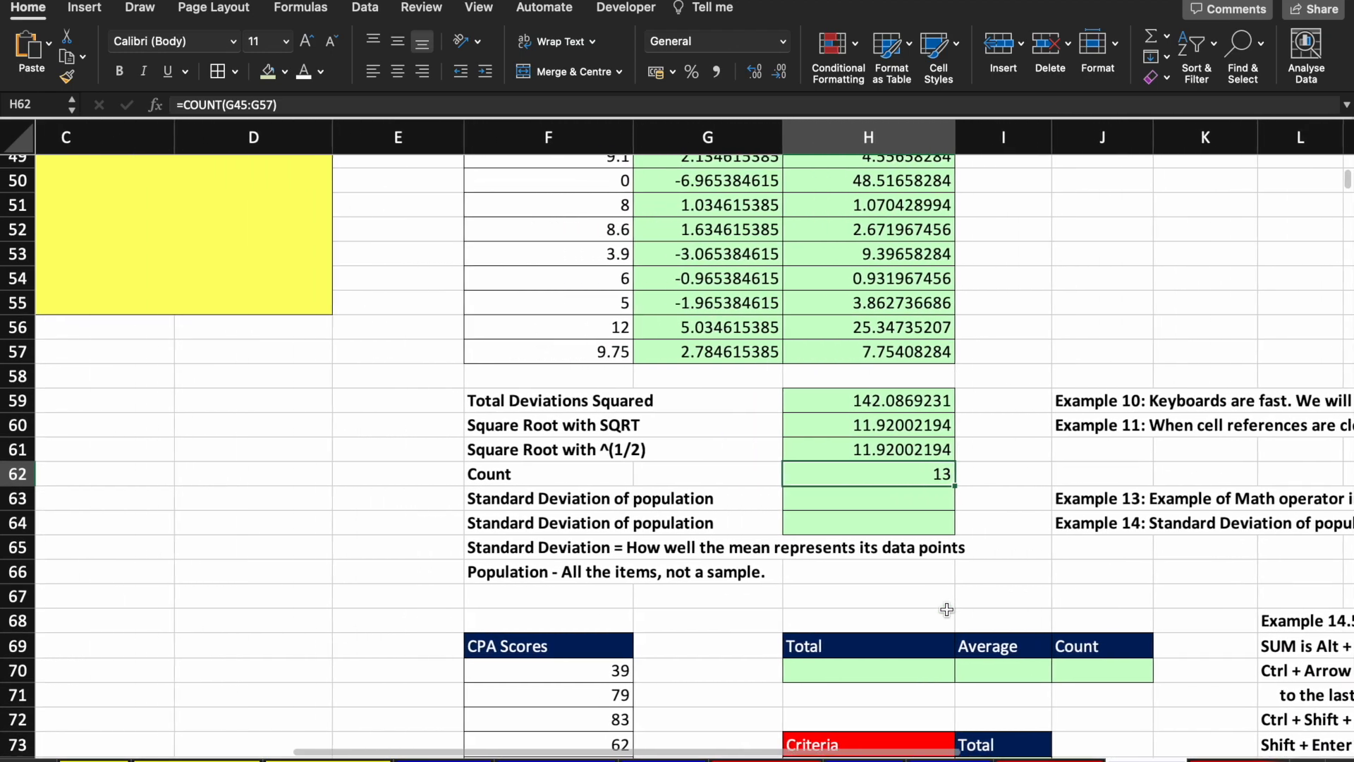
Step: Enter =SQRT(H59/H62) in H63, giving a population standard deviation of 3.306019255
{"action": "left_click", "coordinate": [871, 500]}
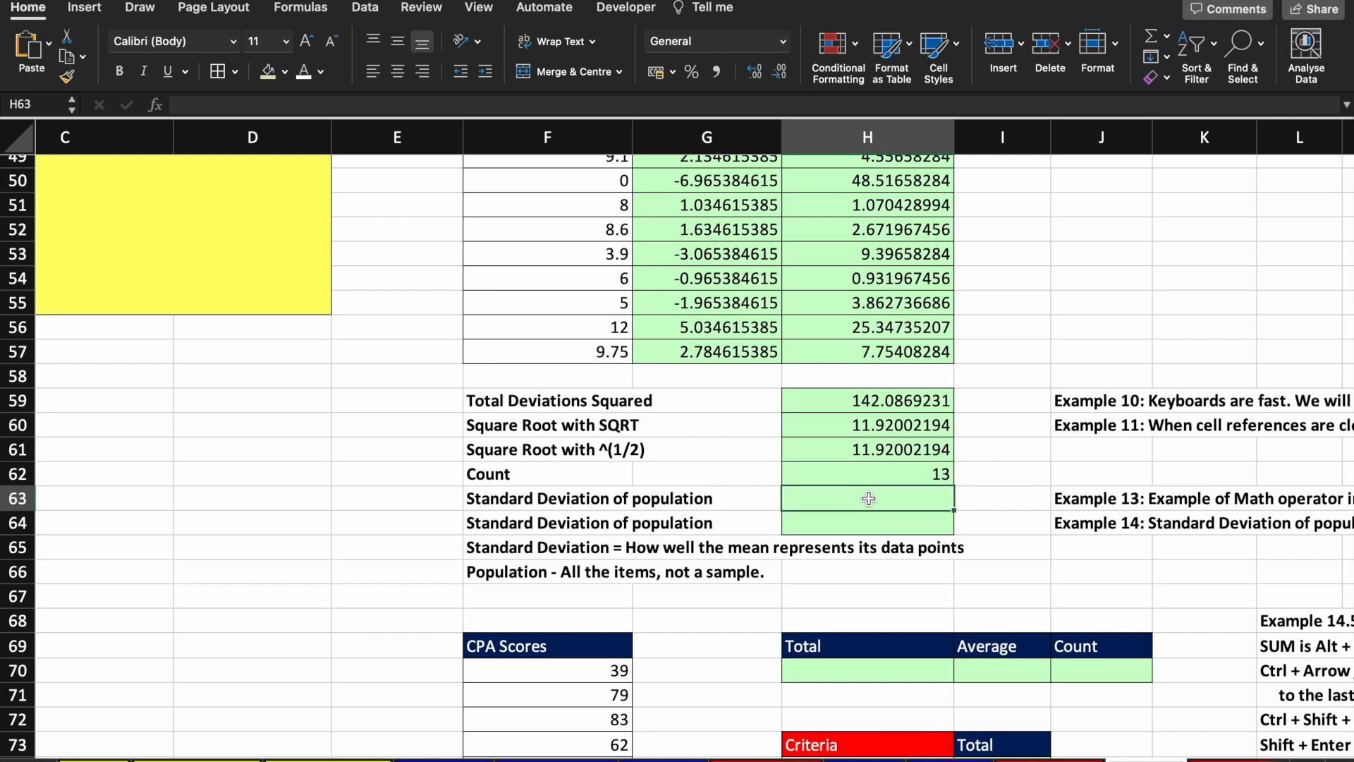
{"action": "type", "text": "="}
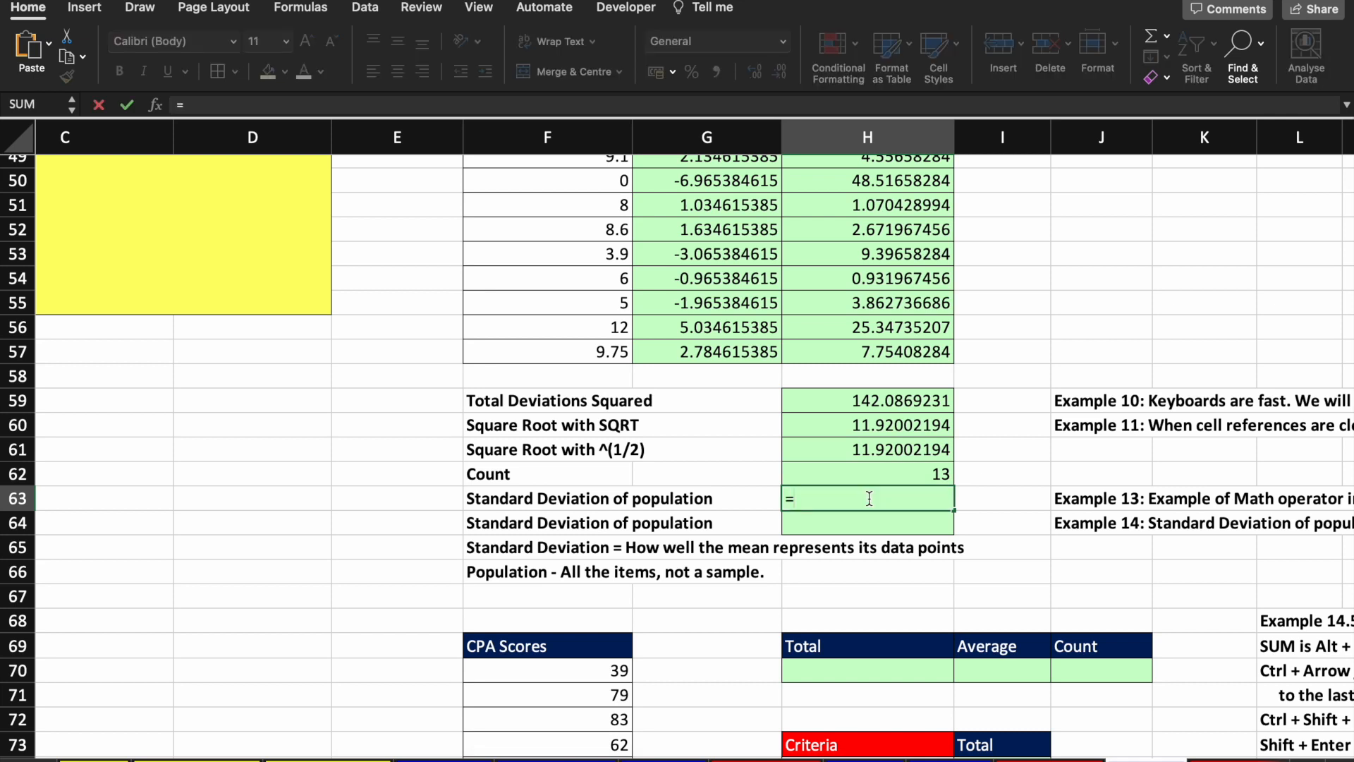
{"action": "type", "text": "sq"}
{"action": "key", "text": "Tab"}
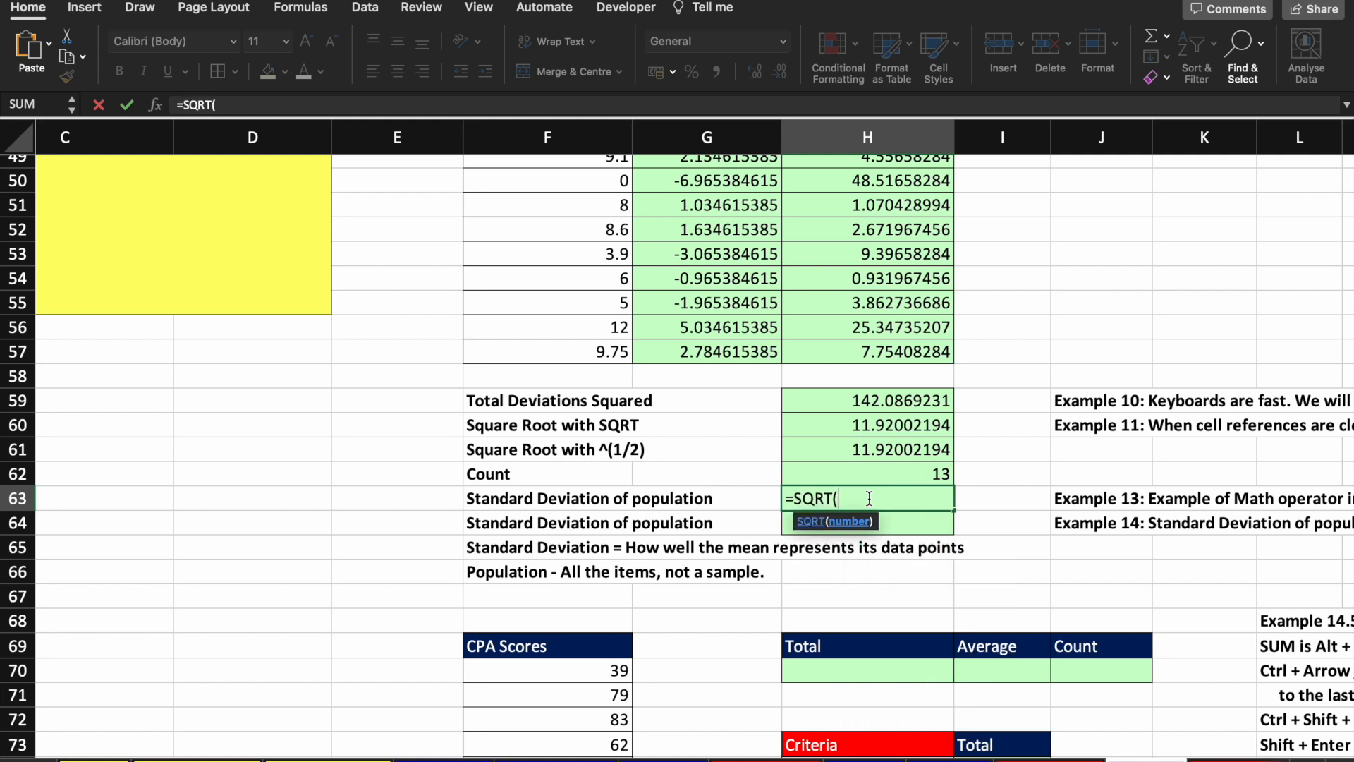
{"action": "key", "text": "Up"}
{"action": "key", "text": "Up"}
{"action": "key", "text": "Up"}
{"action": "key", "text": "Up"}
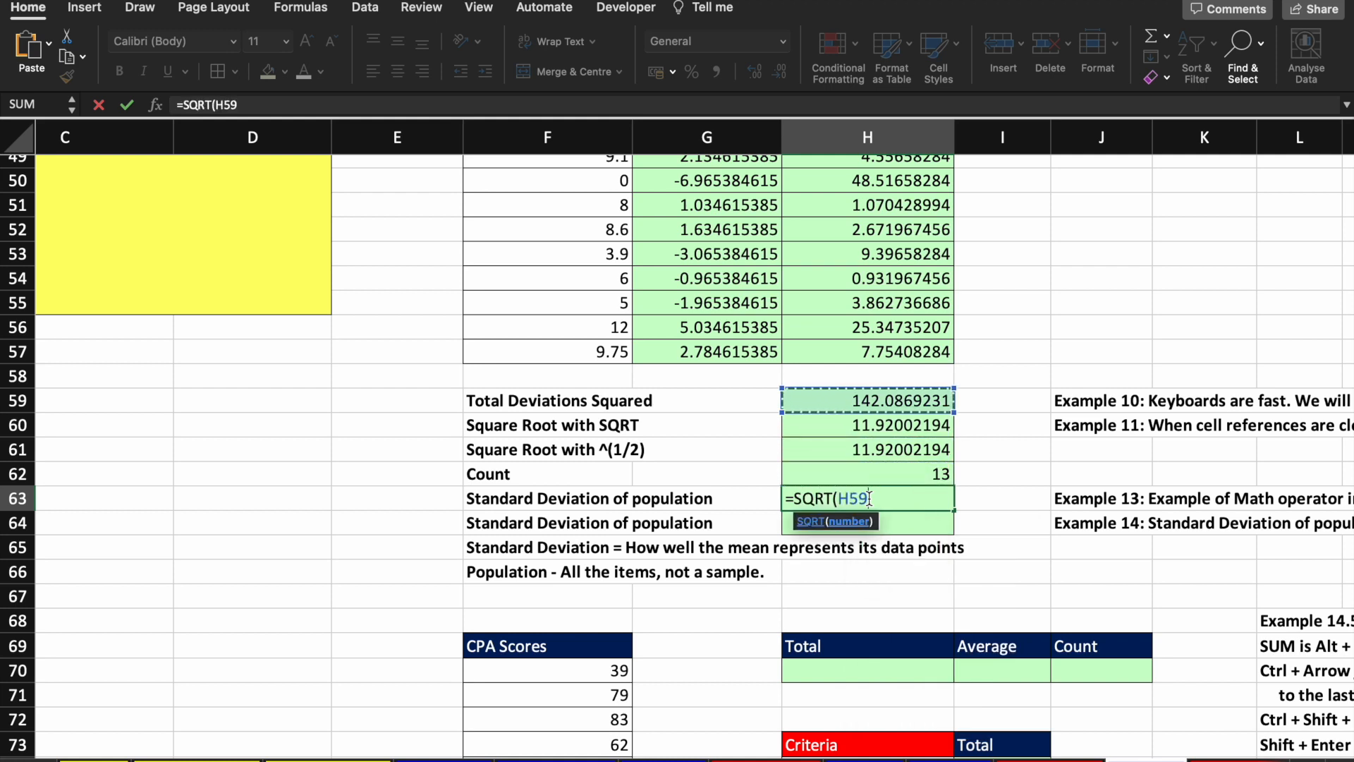
{"action": "type", "text": "/"}
{"action": "key", "text": "Up"}
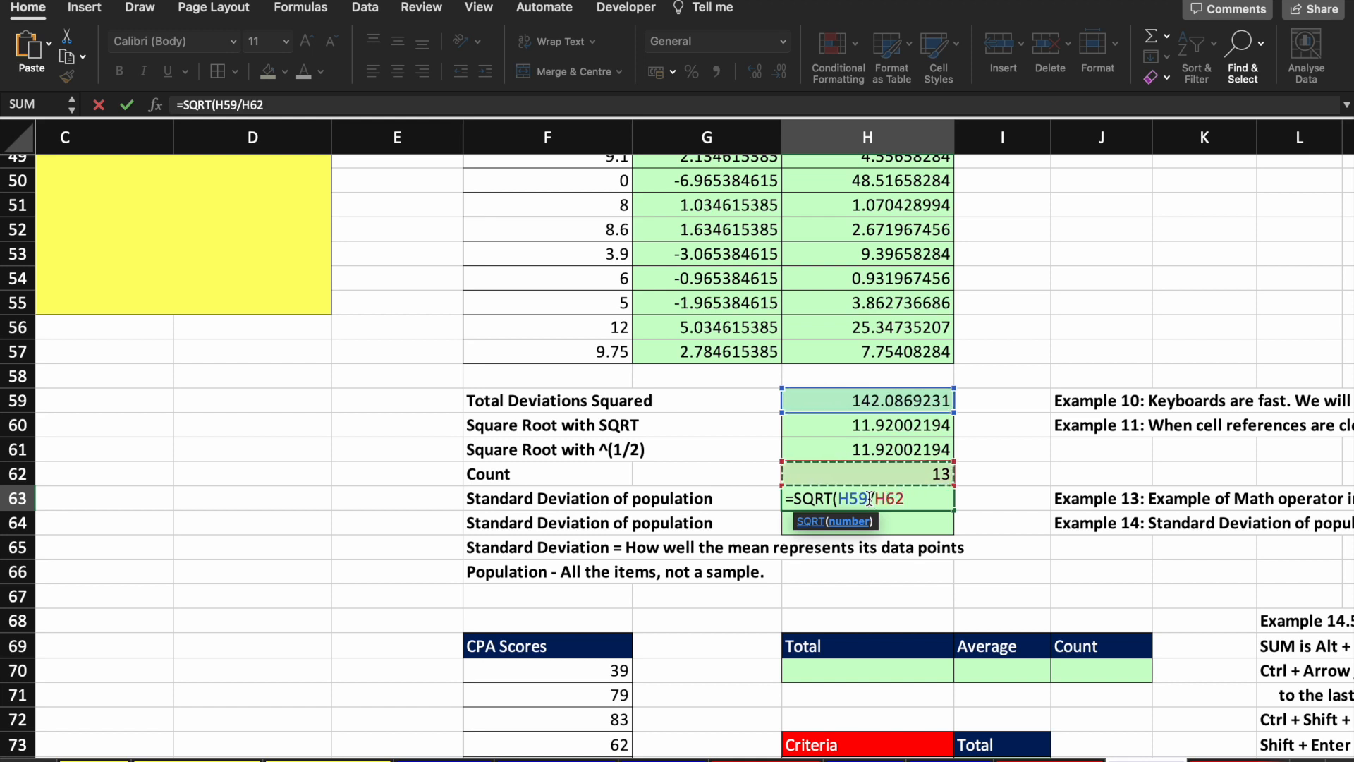
{"action": "type", "text": ")"}
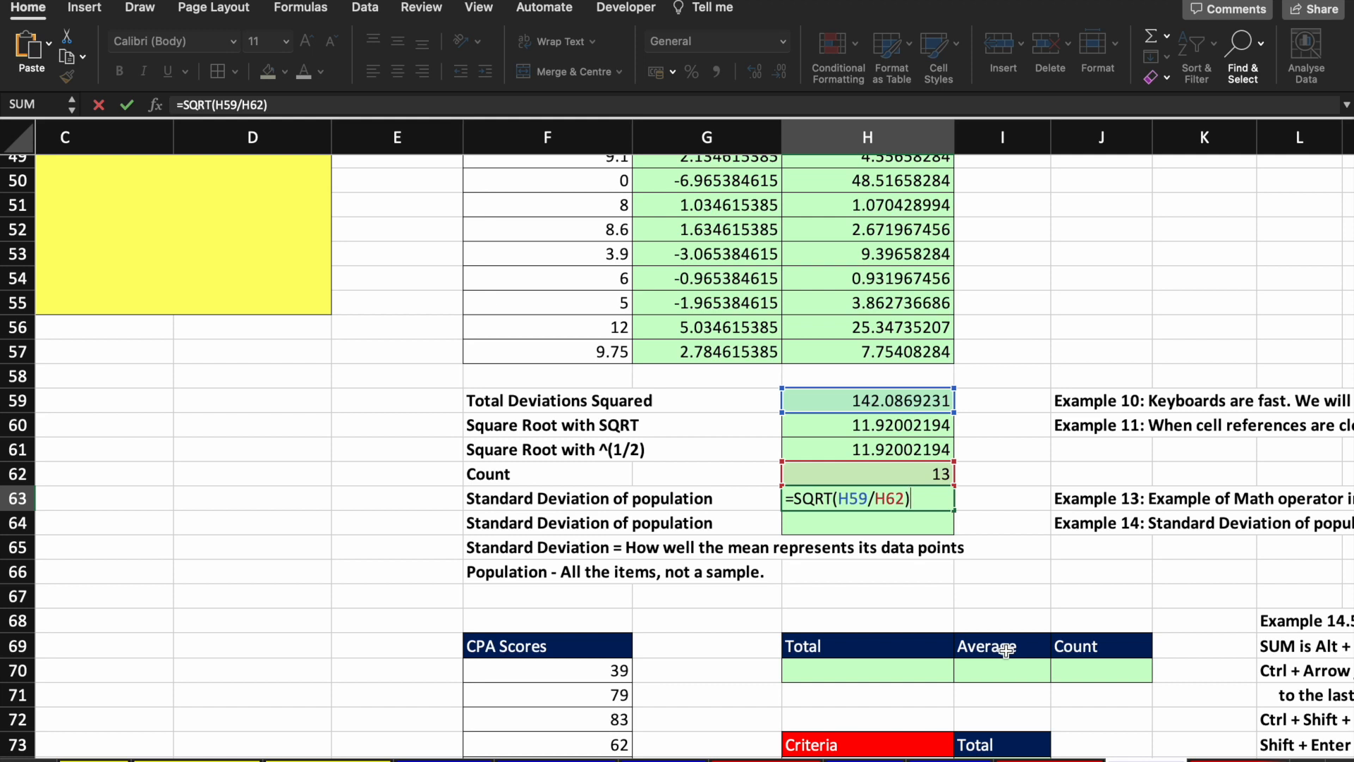
{"action": "left_click_drag", "start_coordinate": [839, 499], "coordinate": [906, 499]}
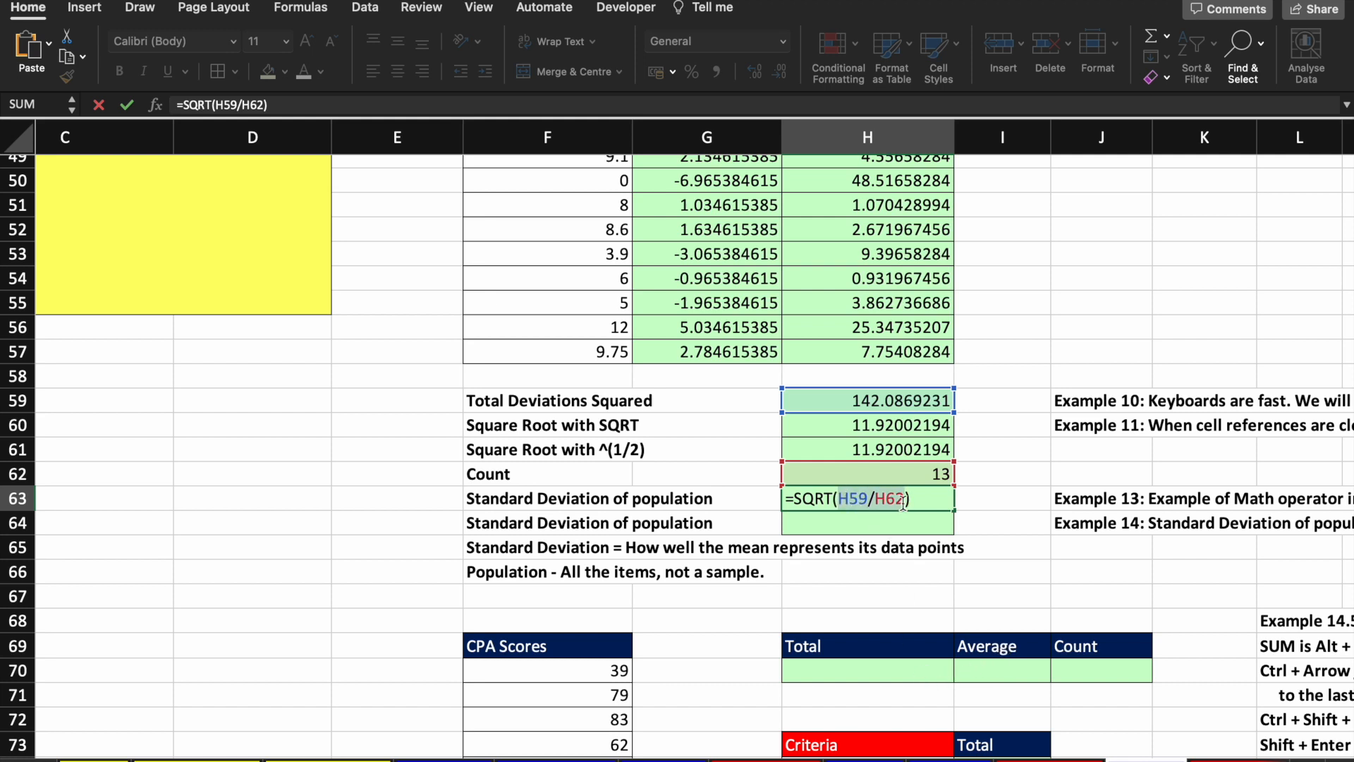
{"action": "key", "text": "Return"}
{"action": "left_click", "coordinate": [832, 494]}
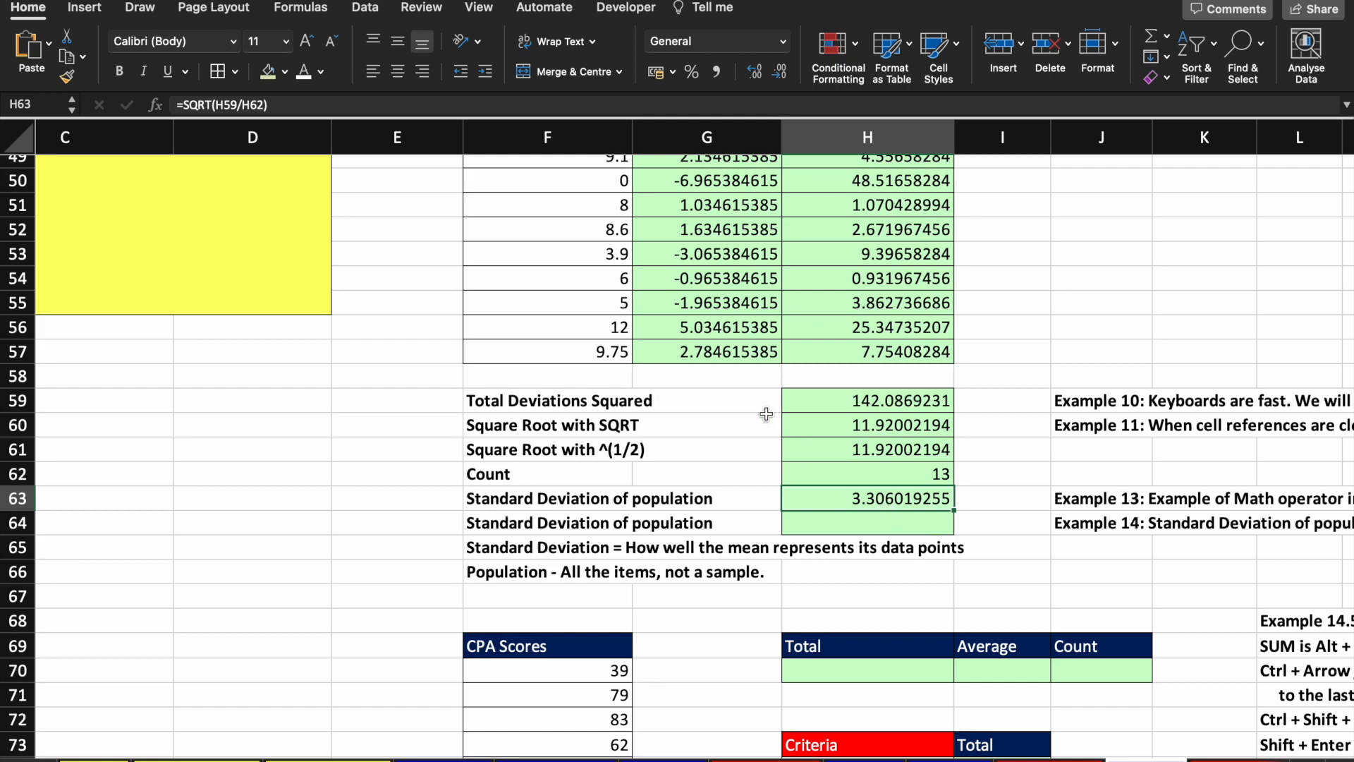
Step: Start a standard deviation formula in H64, comparing the STDEV.P and STDEV.S suggestions
{"action": "scroll", "coordinate": [770, 411], "scroll_direction": "up", "scroll_amount": 5}
{"action": "left_click_drag", "start_coordinate": [716, 260], "coordinate": [891, 698]}
{"action": "scroll", "coordinate": [890, 698], "scroll_direction": "down", "scroll_amount": 2}
{"action": "scroll", "coordinate": [890, 698], "scroll_direction": "down", "scroll_amount": 2}
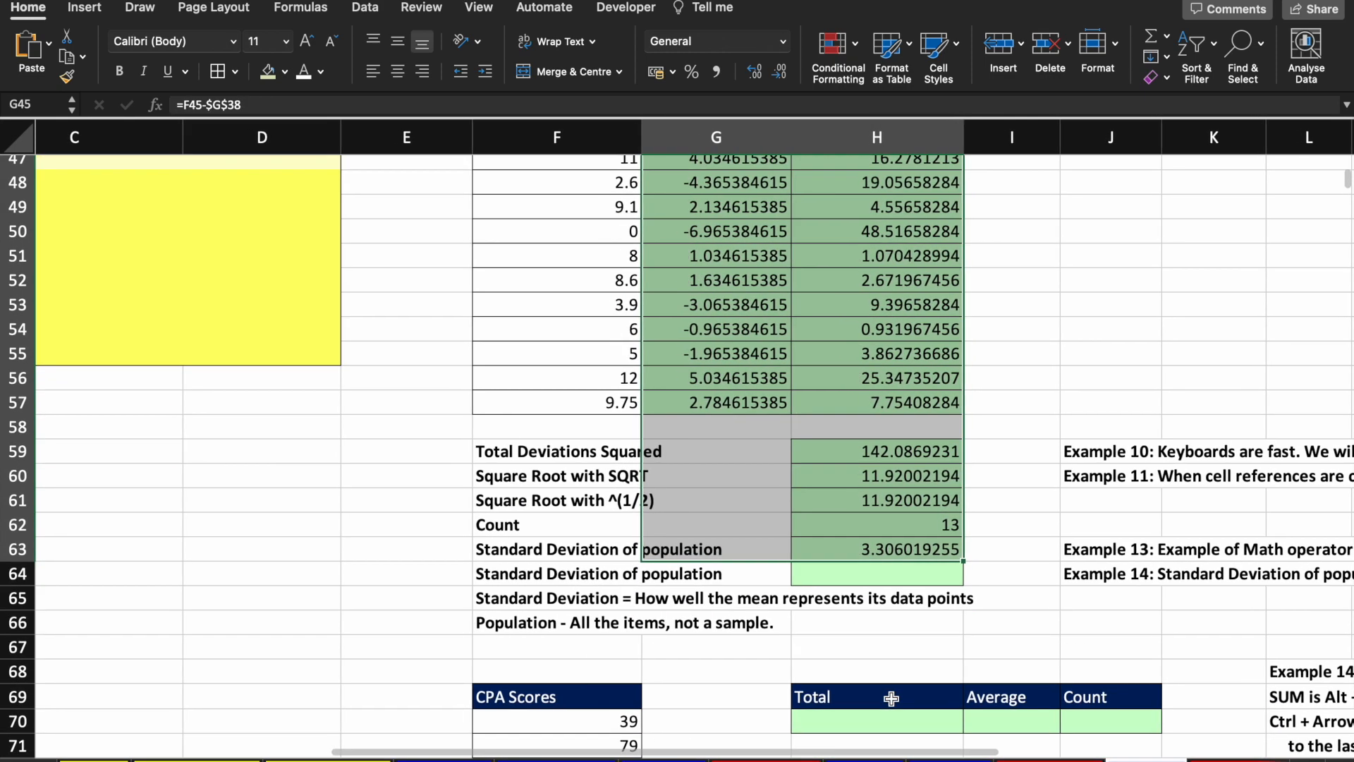
{"action": "left_click", "coordinate": [876, 578]}
{"action": "type", "text": "="}
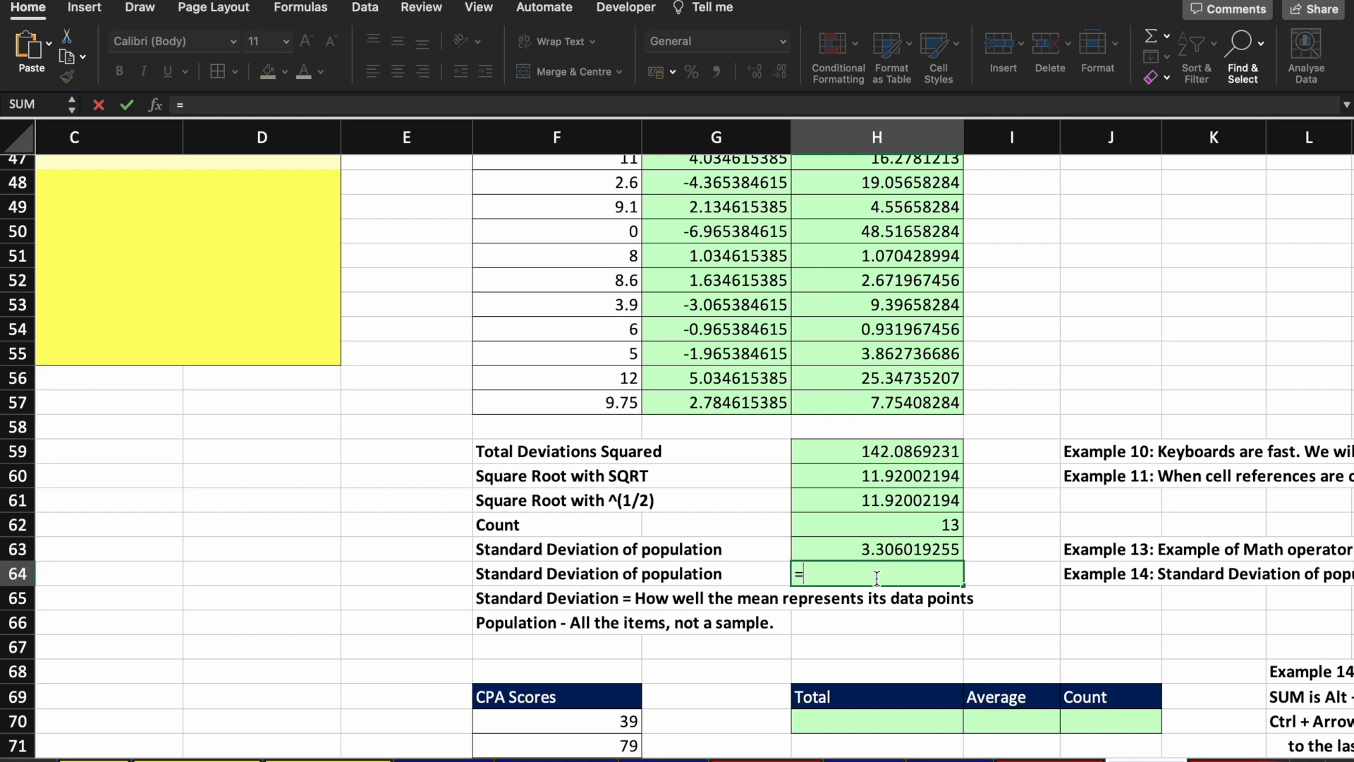
{"action": "type", "text": "std"}
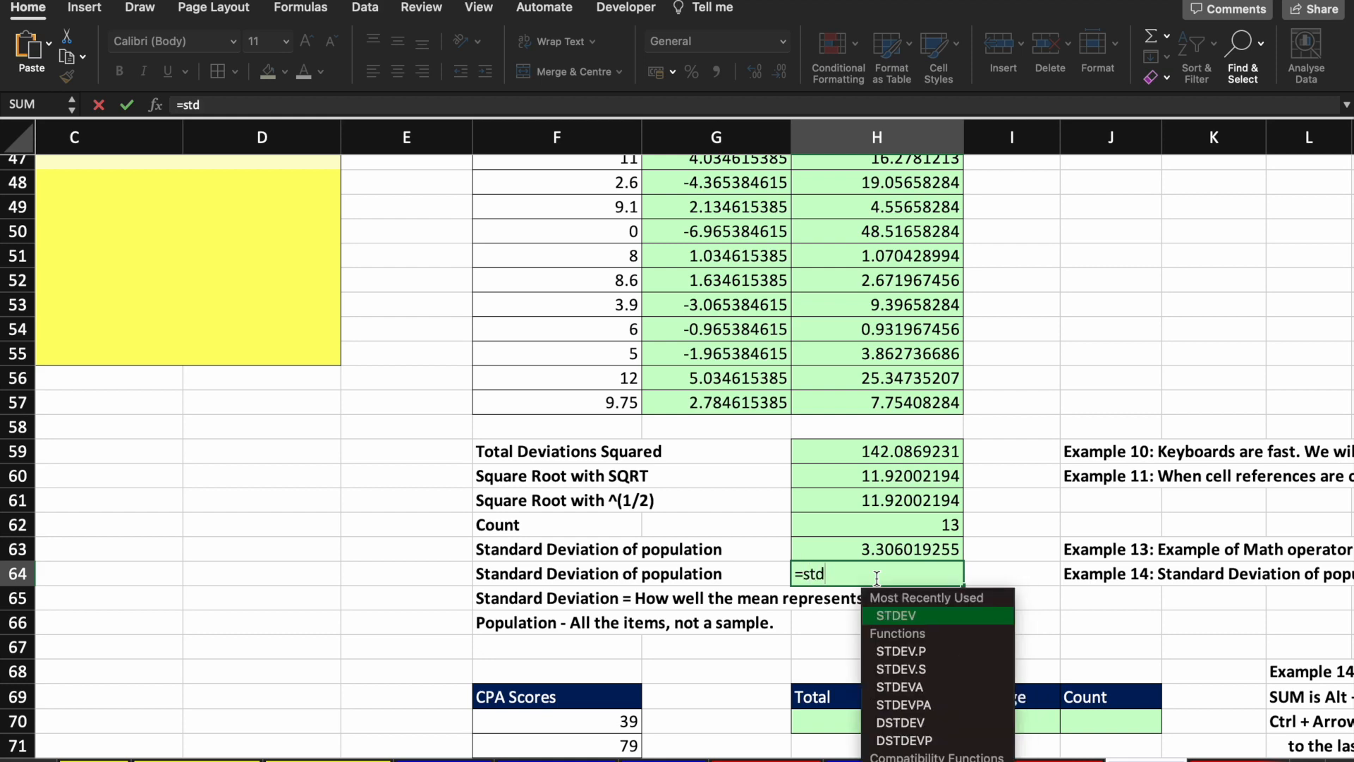
{"action": "key", "text": "Down"}
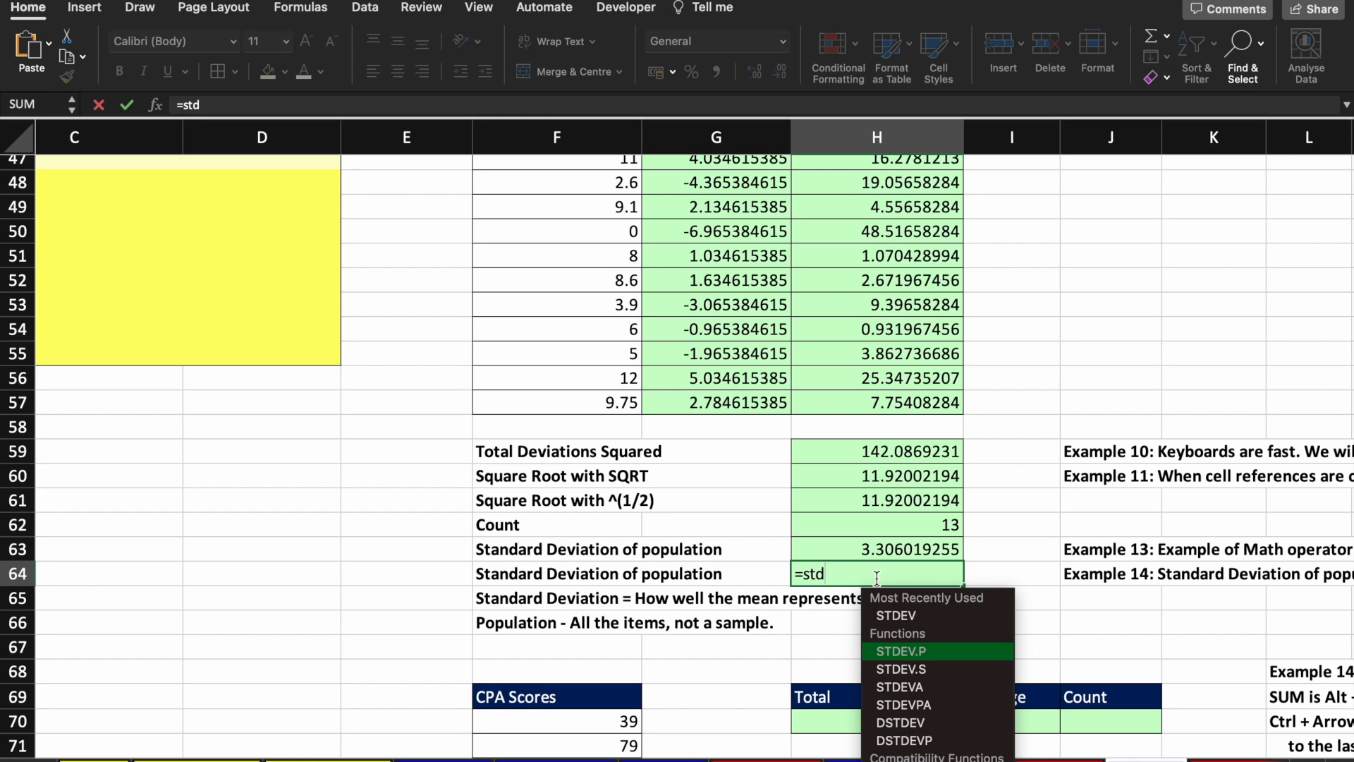
{"action": "key", "text": "Down"}
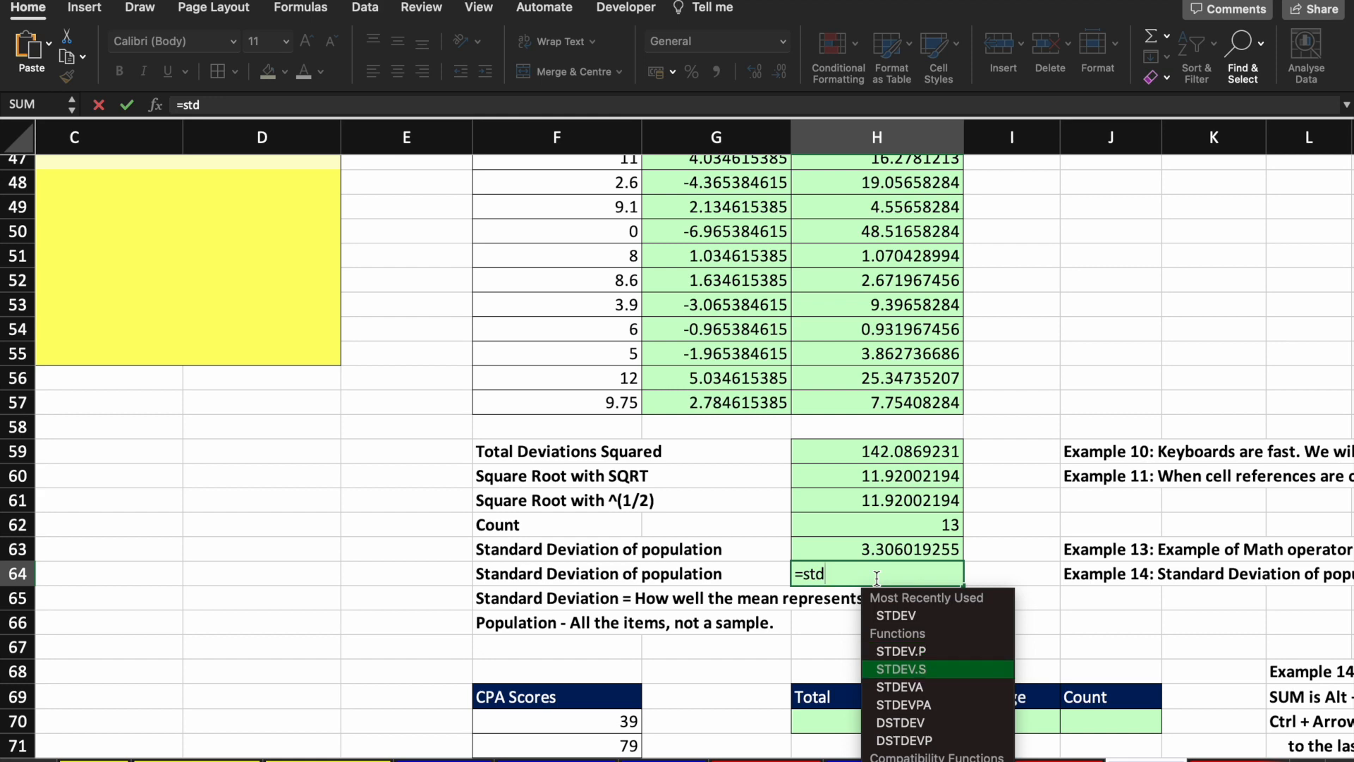
{"action": "key", "text": "Up"}
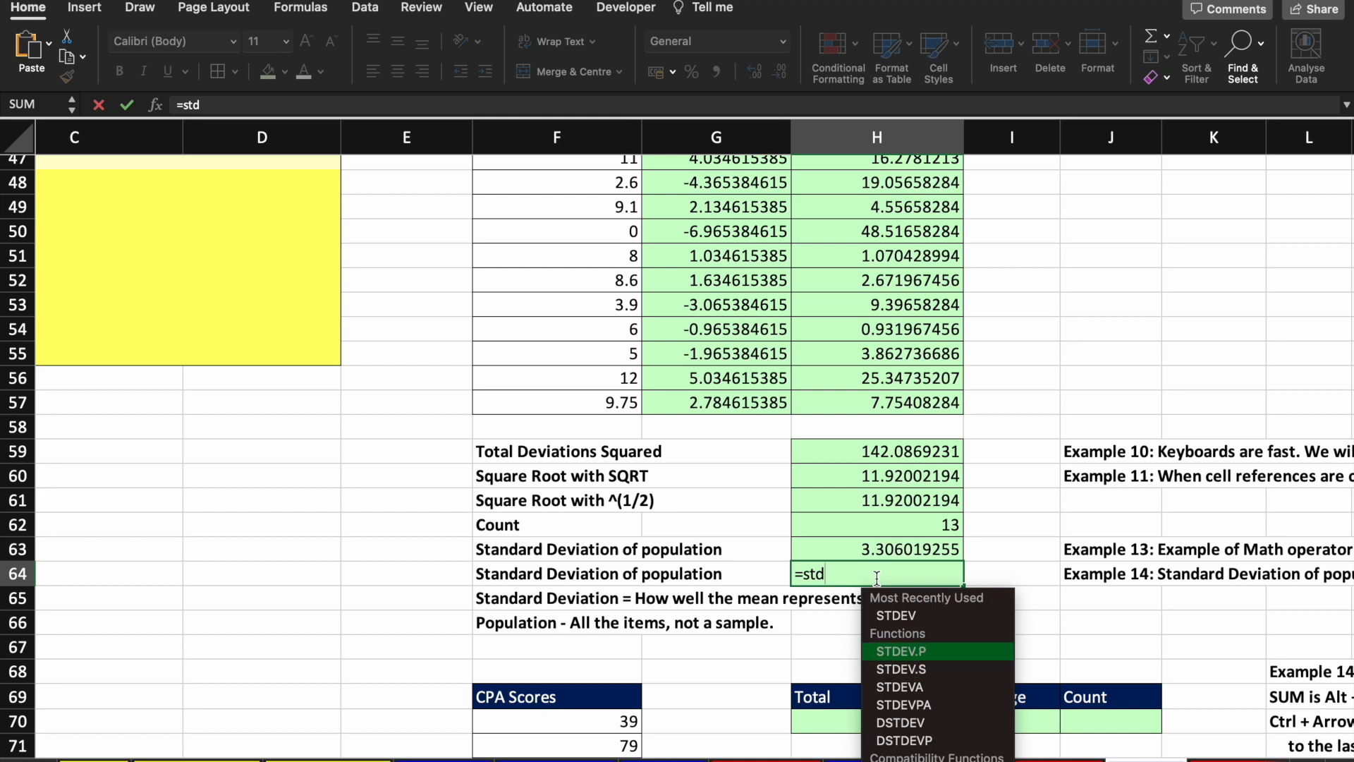
{"action": "key", "text": "Return"}
Step: Complete H64 as =STDEV.P(F45:F57), matching the manual 3.306019255
{"action": "key", "text": "Up"}
{"action": "key", "text": "F2"}
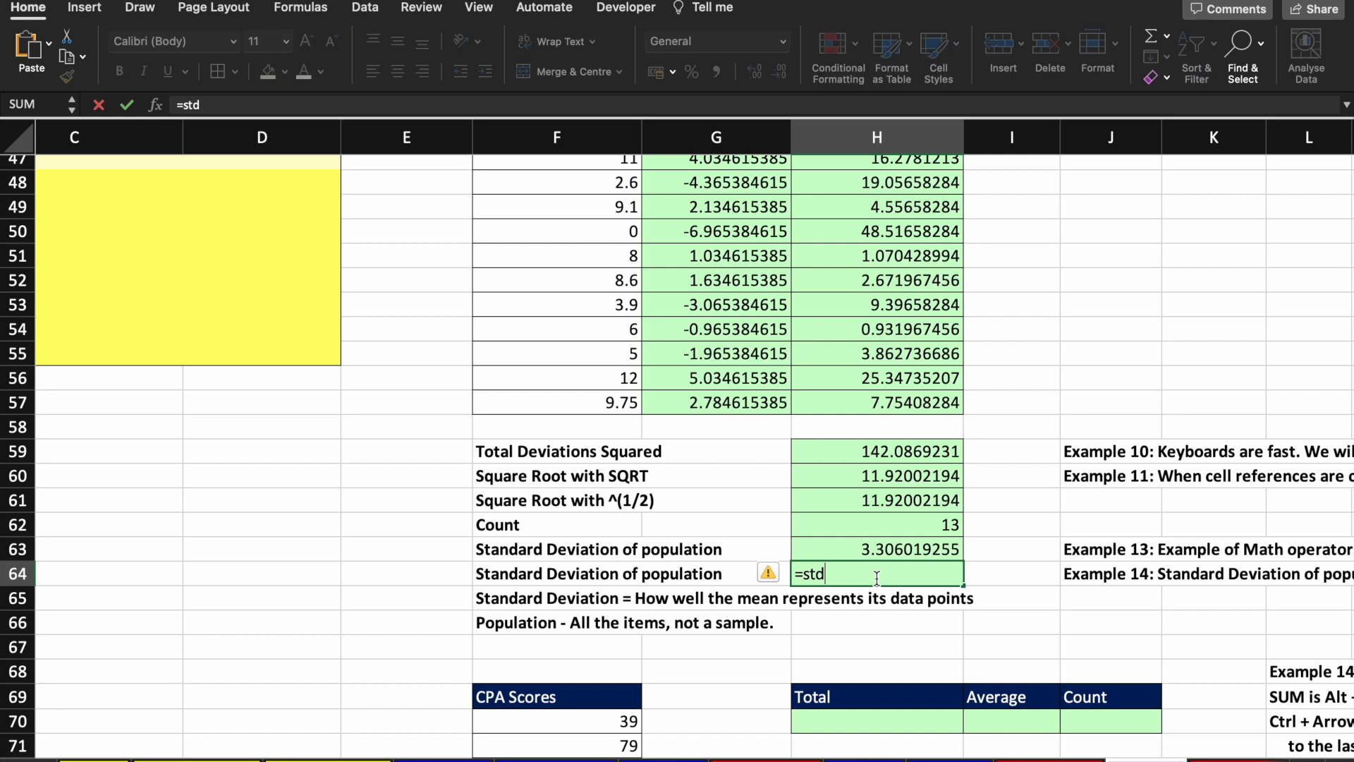
{"action": "key", "text": "BackSpace"}
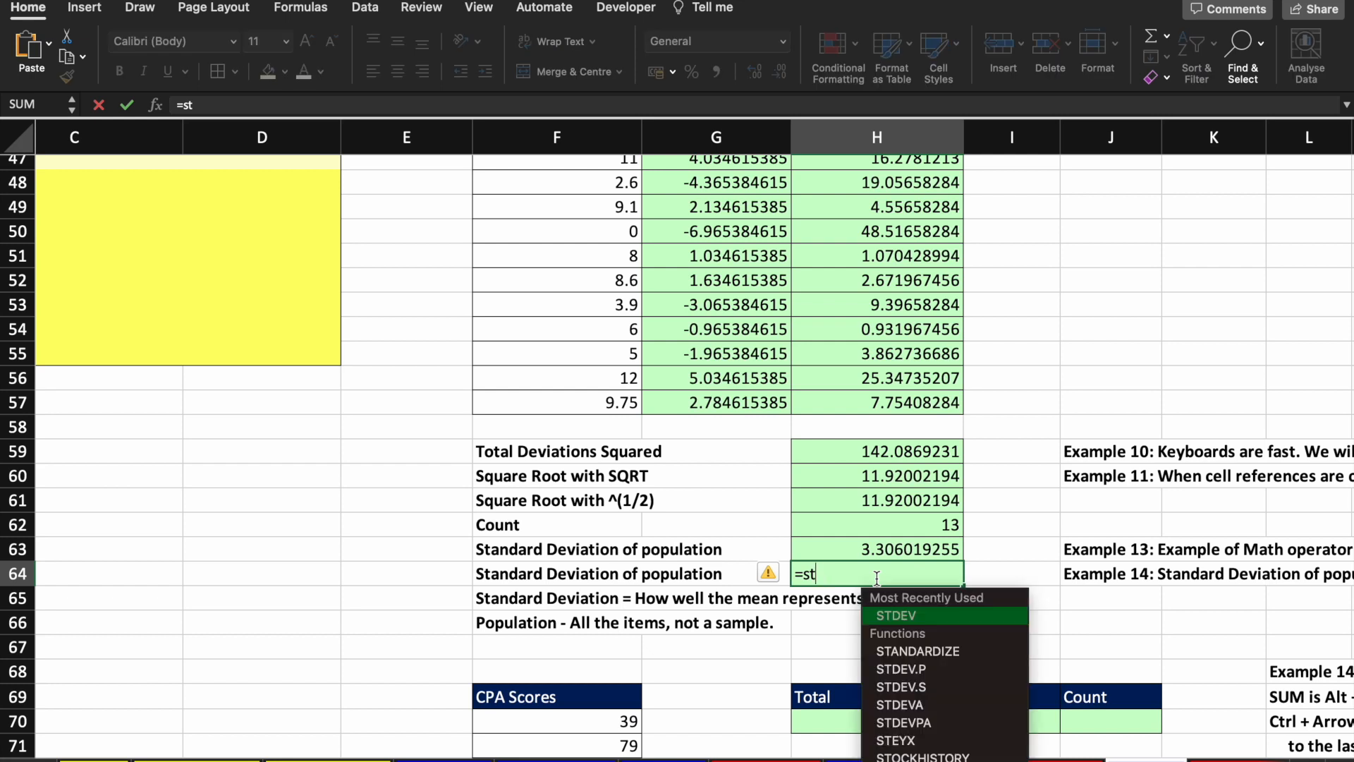
{"action": "type", "text": "d"}
{"action": "key", "text": "Down"}
{"action": "key", "text": "Up"}
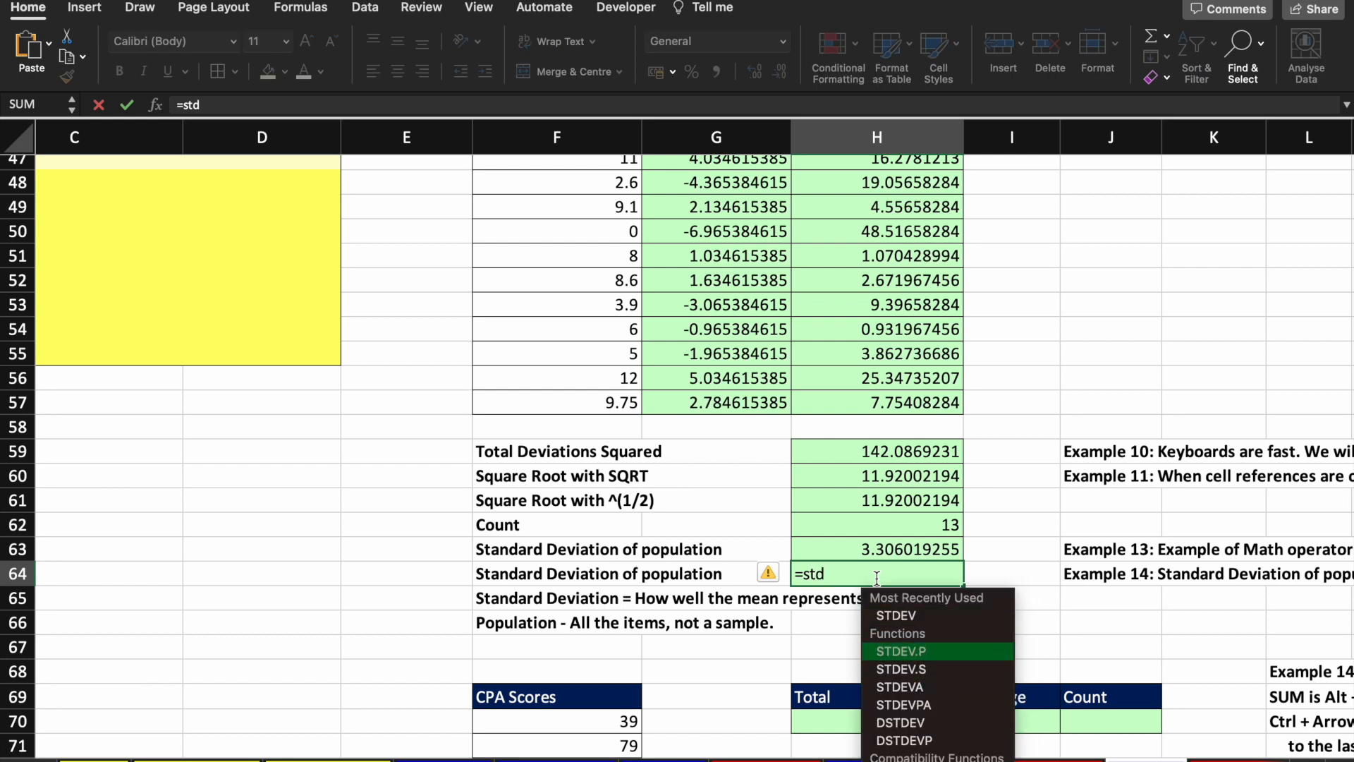
{"action": "key", "text": "Tab"}
{"action": "scroll", "coordinate": [705, 423], "scroll_direction": "up", "scroll_amount": 5}
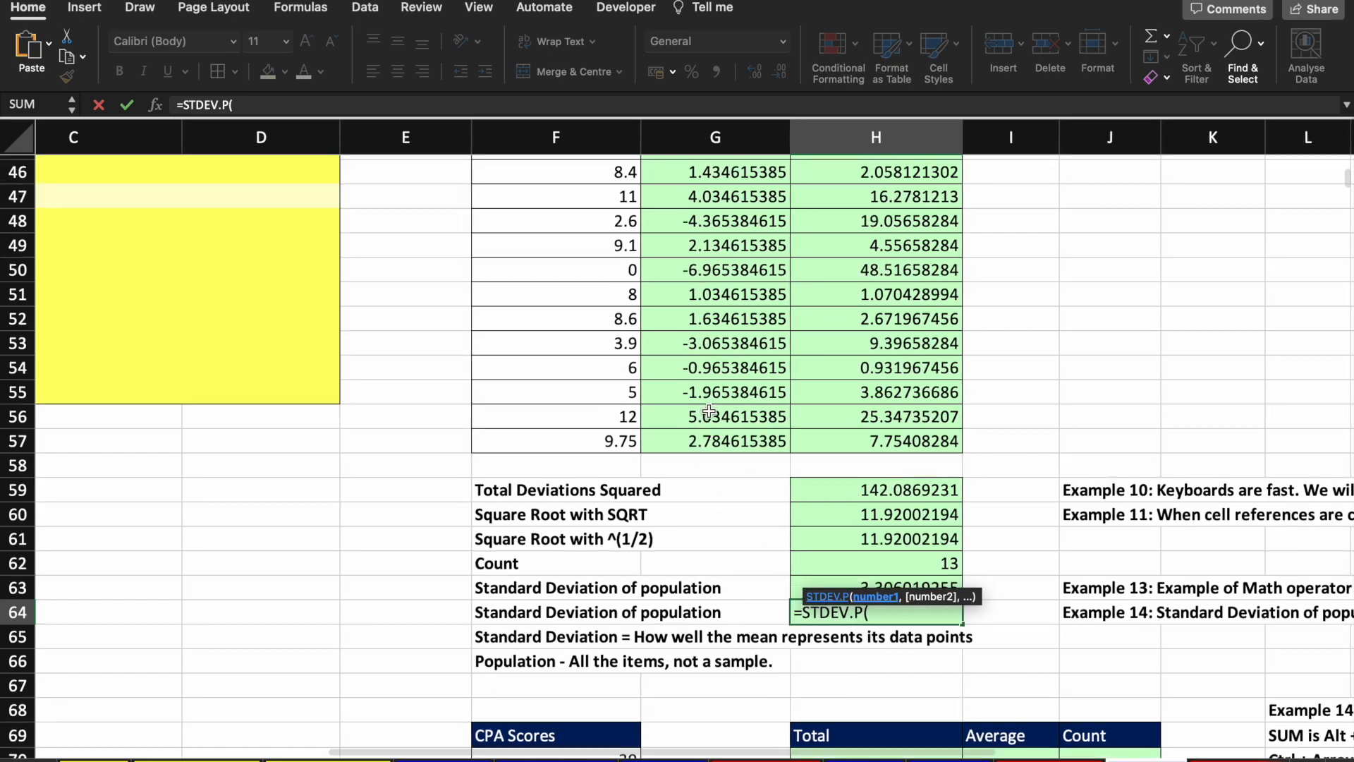
{"action": "left_click", "coordinate": [615, 352]}
{"action": "left_click_drag", "start_coordinate": [616, 352], "coordinate": [603, 649]}
{"action": "type", "text": ")"}
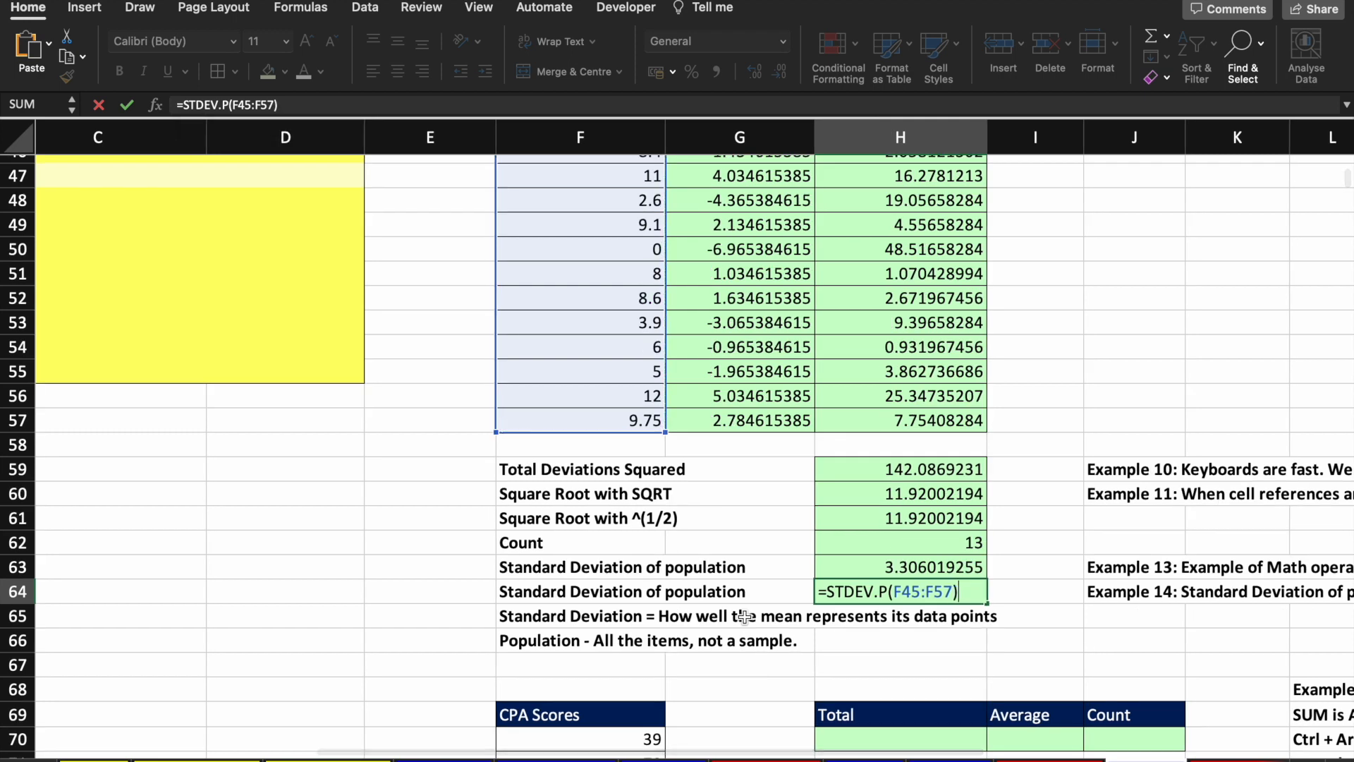
{"action": "key", "text": "Return"}
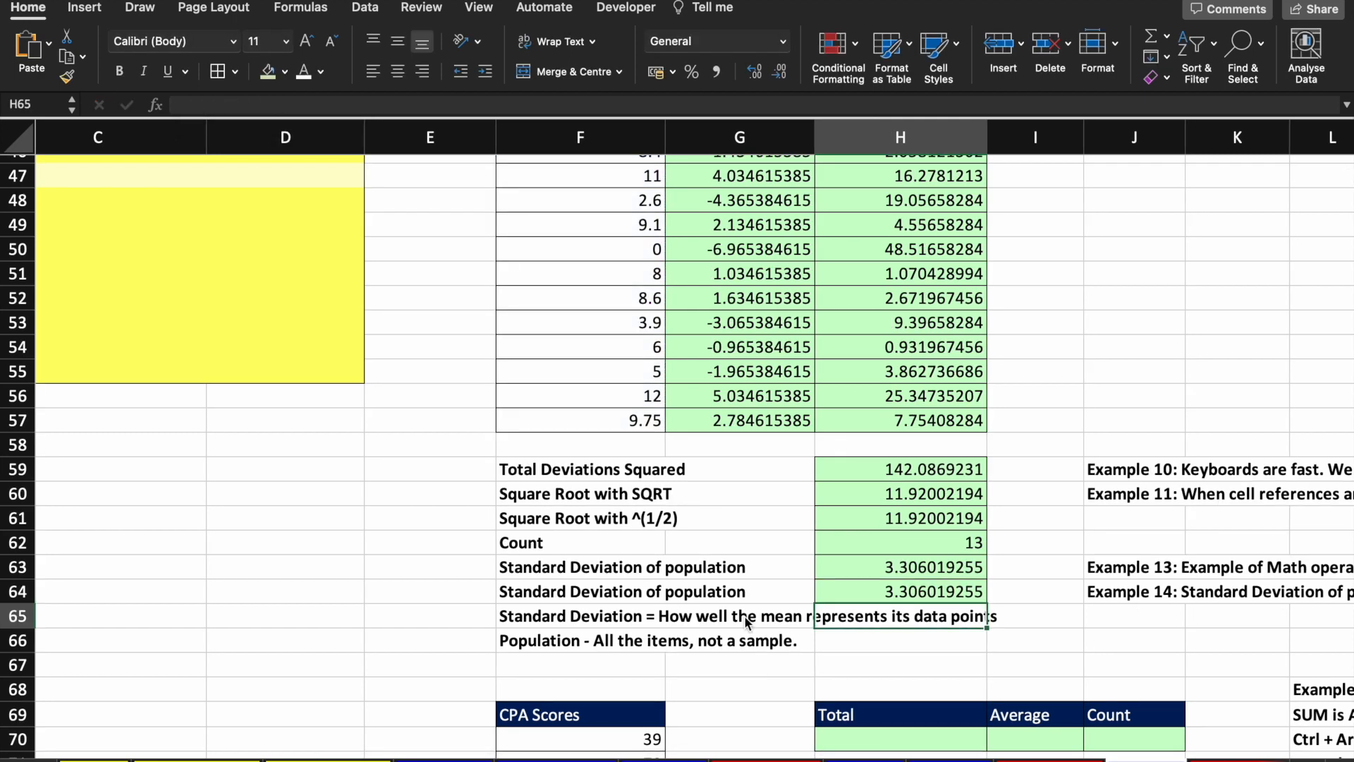
{"action": "key", "text": "Up"}
{"action": "key", "text": "Up"}
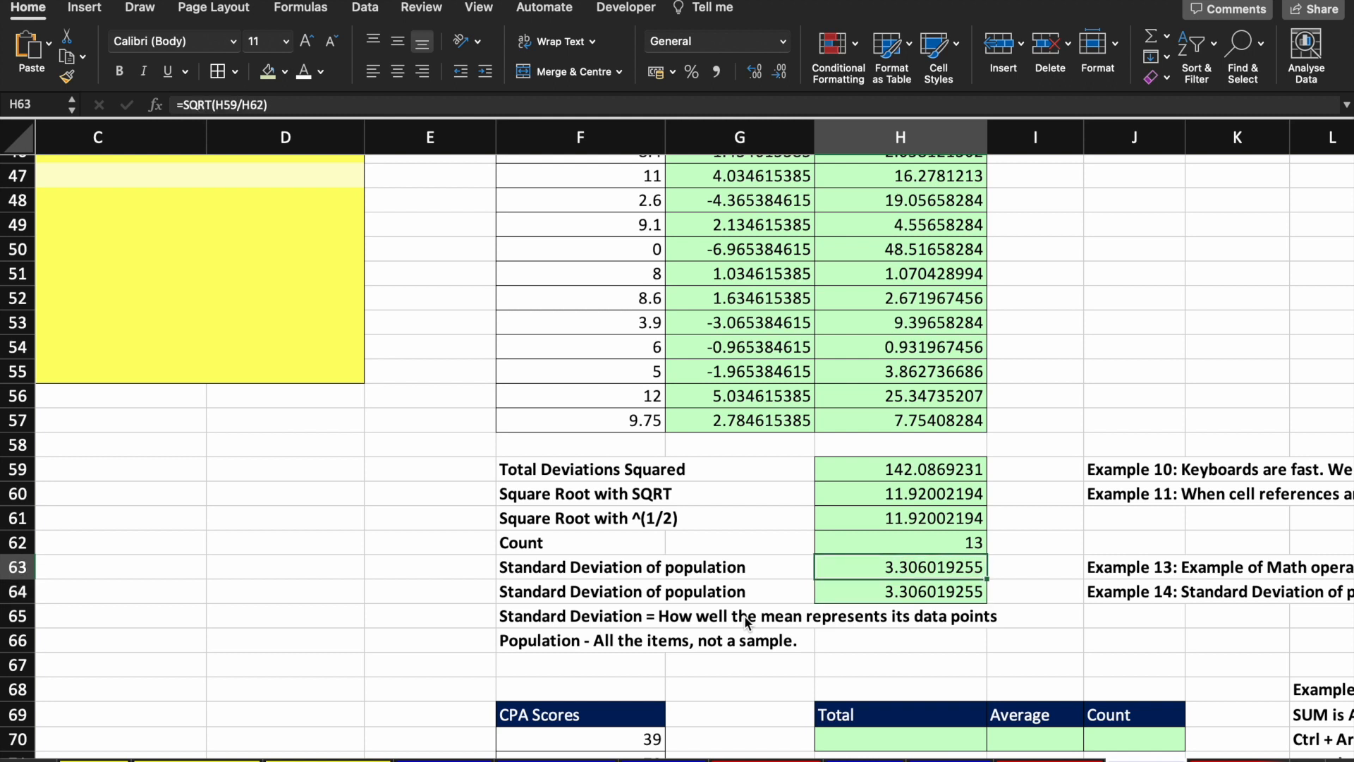
{"action": "key", "text": "Down"}
{"action": "key", "text": "Up"}
{"action": "key", "text": "Down"}
{"action": "key", "text": "Up"}
{"action": "key", "text": "shift+Up"}
{"action": "key", "text": "shift+Up"}
{"action": "key", "text": "shift+Up"}
{"action": "key", "text": "shift+Up"}
{"action": "key", "text": "shift+Up"}
{"action": "key", "text": "shift+Up"}
{"action": "key", "text": "shift+Left"}
{"action": "key", "text": "shift+Up"}
{"action": "key", "text": "shift+Up"}
{"action": "key", "text": "shift+Up"}
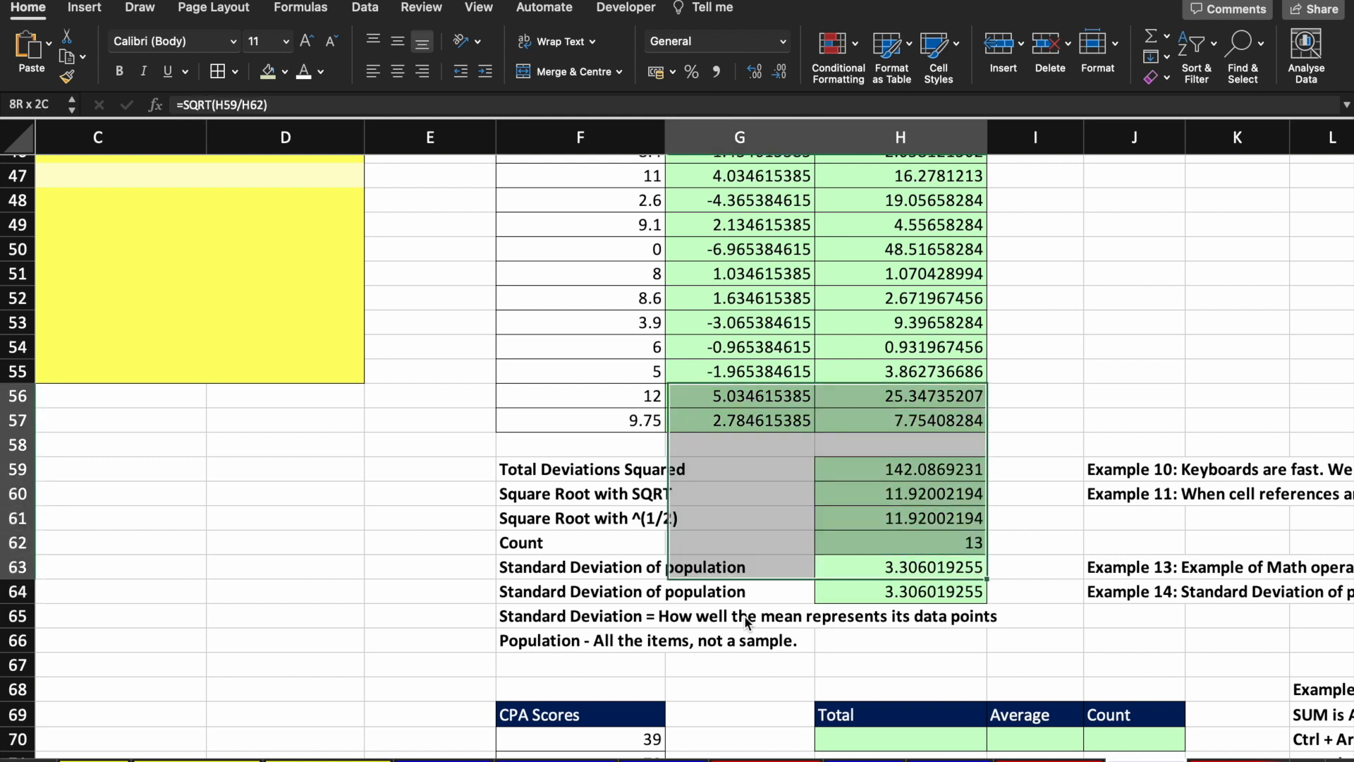
{"action": "key", "text": "shift+Up"}
{"action": "key", "text": "shift+Up"}
{"action": "key", "text": "shift+Up"}
{"action": "key", "text": "shift+Up"}
{"action": "key", "text": "shift+Up"}
{"action": "key", "text": "shift+Up"}
{"action": "key", "text": "shift+Up"}
{"action": "key", "text": "shift+Up"}
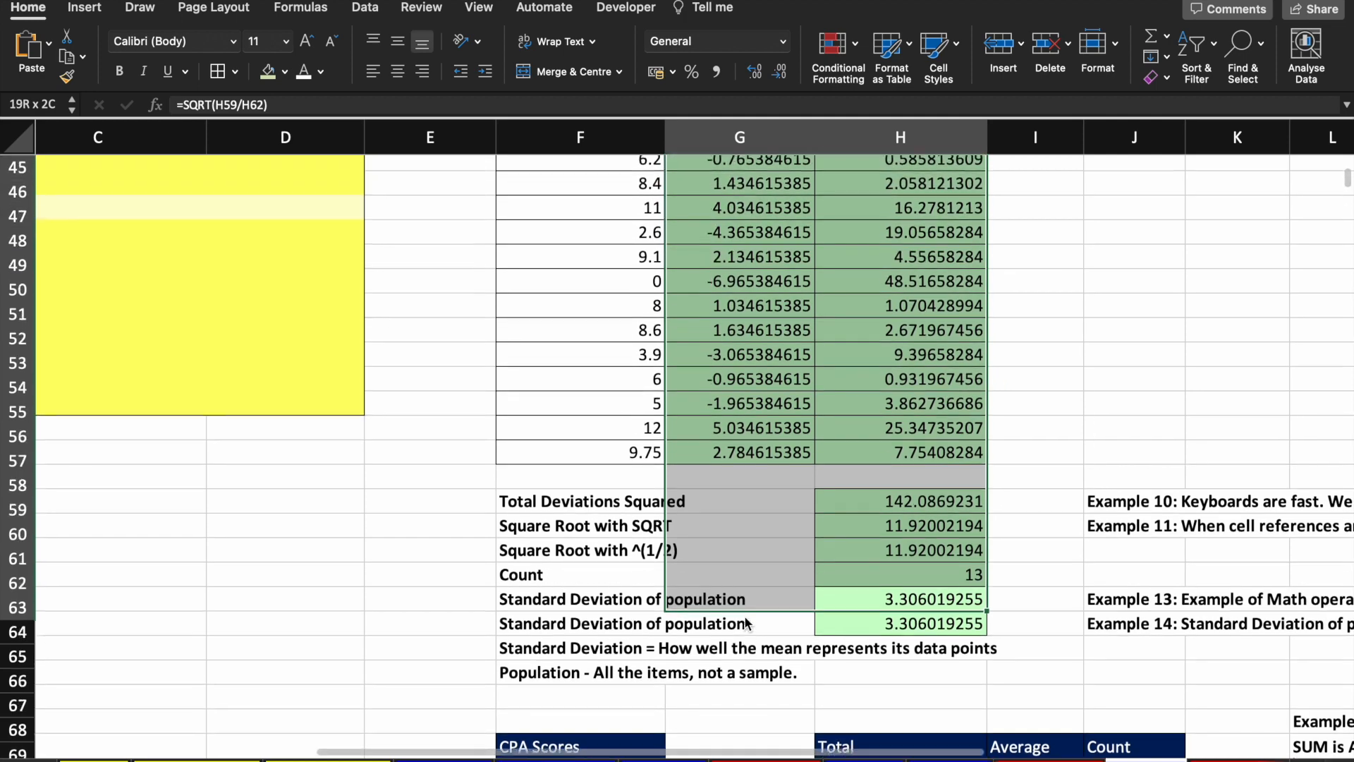
{"action": "key", "text": "shift+Up"}
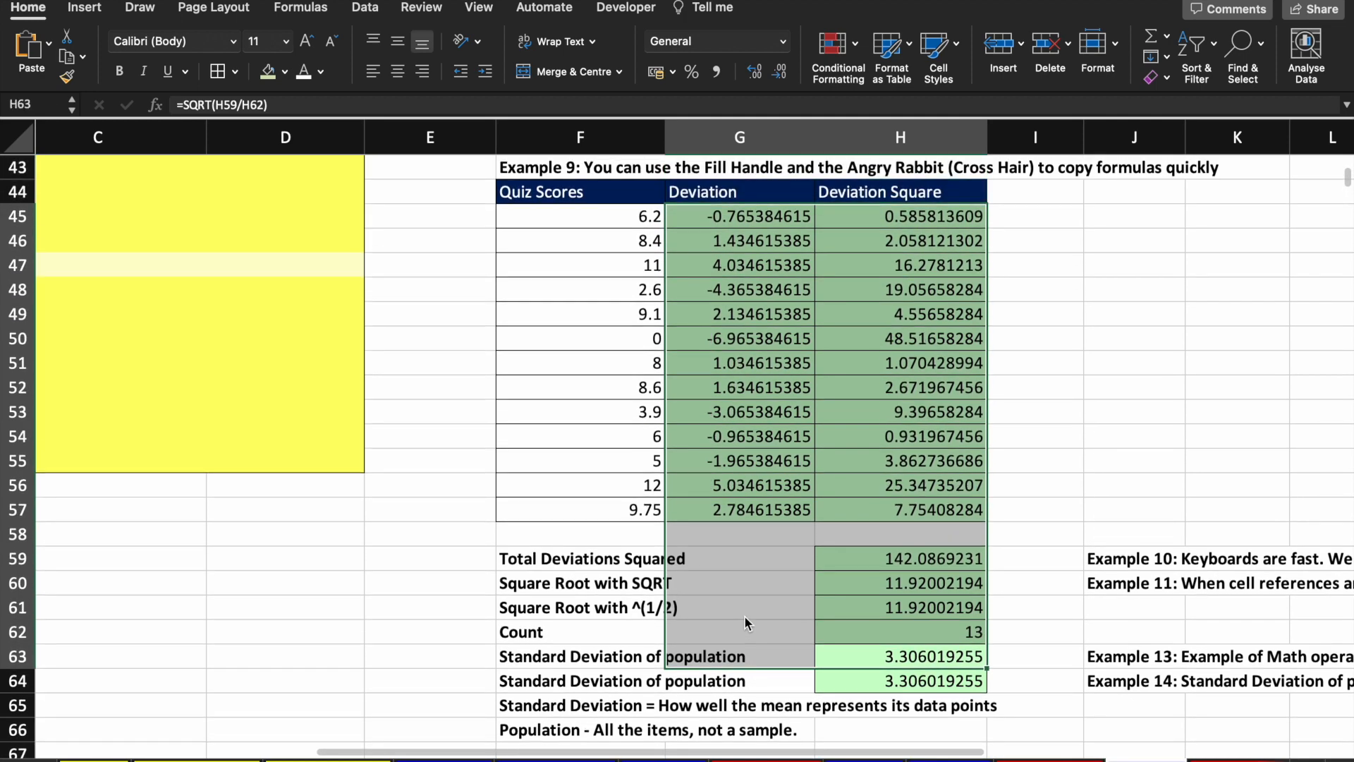
{"action": "scroll", "coordinate": [894, 663], "scroll_direction": "down", "scroll_amount": 5}
{"action": "scroll", "coordinate": [1058, 520], "scroll_direction": "right", "scroll_amount": 3}
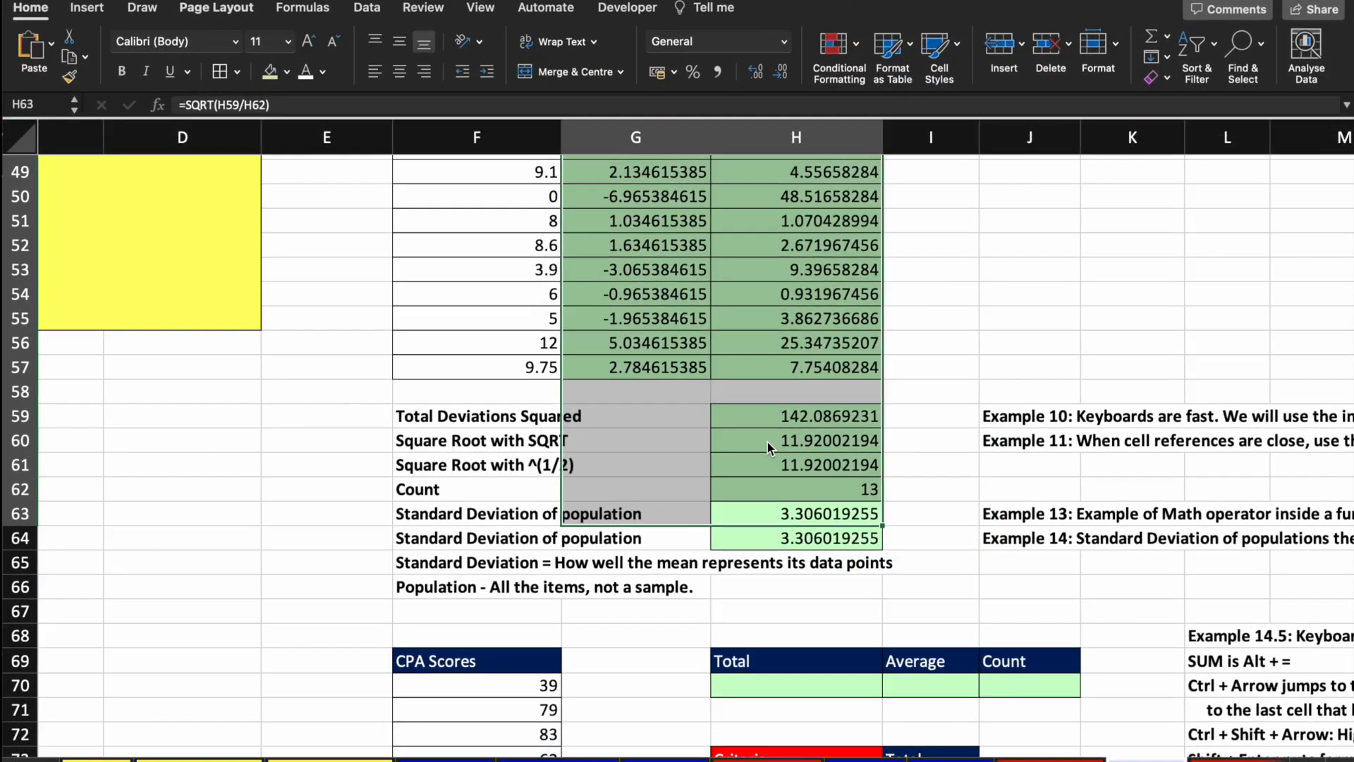
{"action": "left_click", "coordinate": [931, 469]}
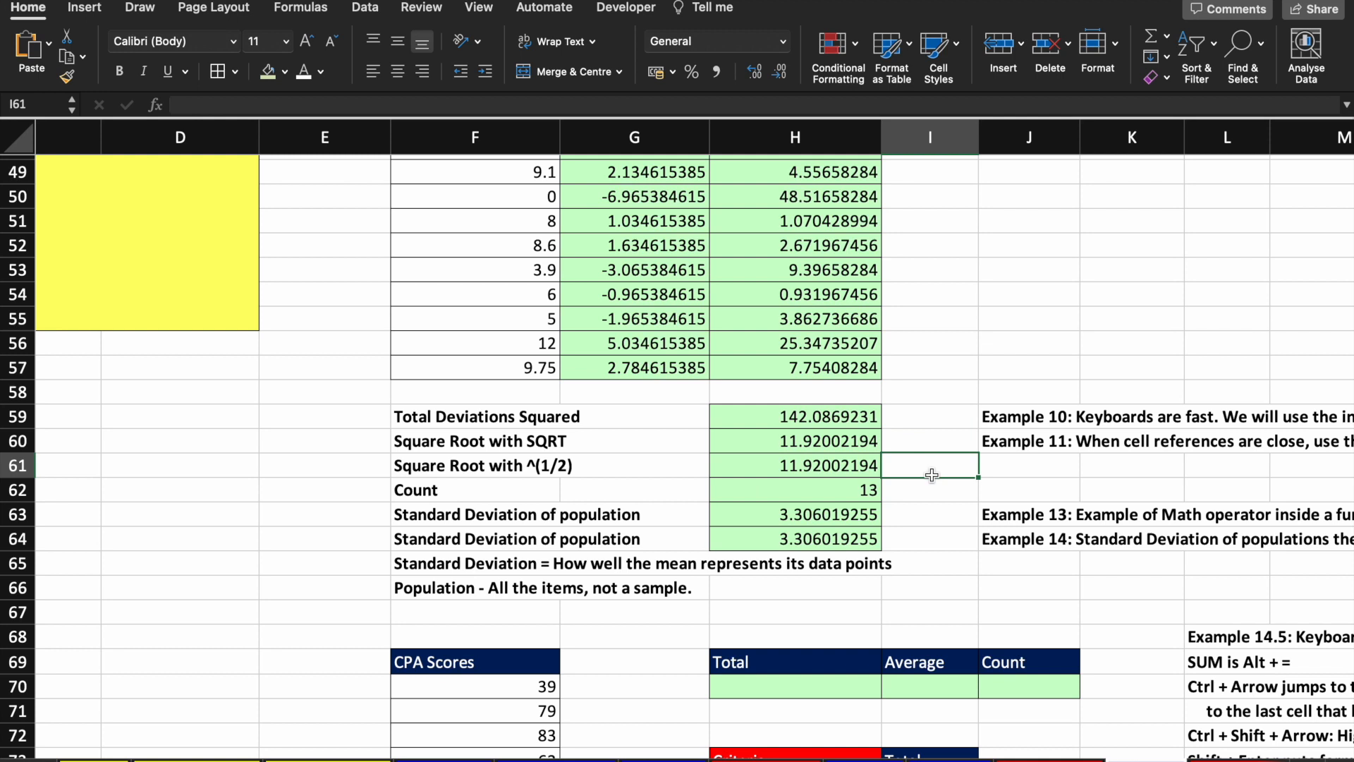
{"action": "scroll", "coordinate": [932, 475], "scroll_direction": "down", "scroll_amount": 5}
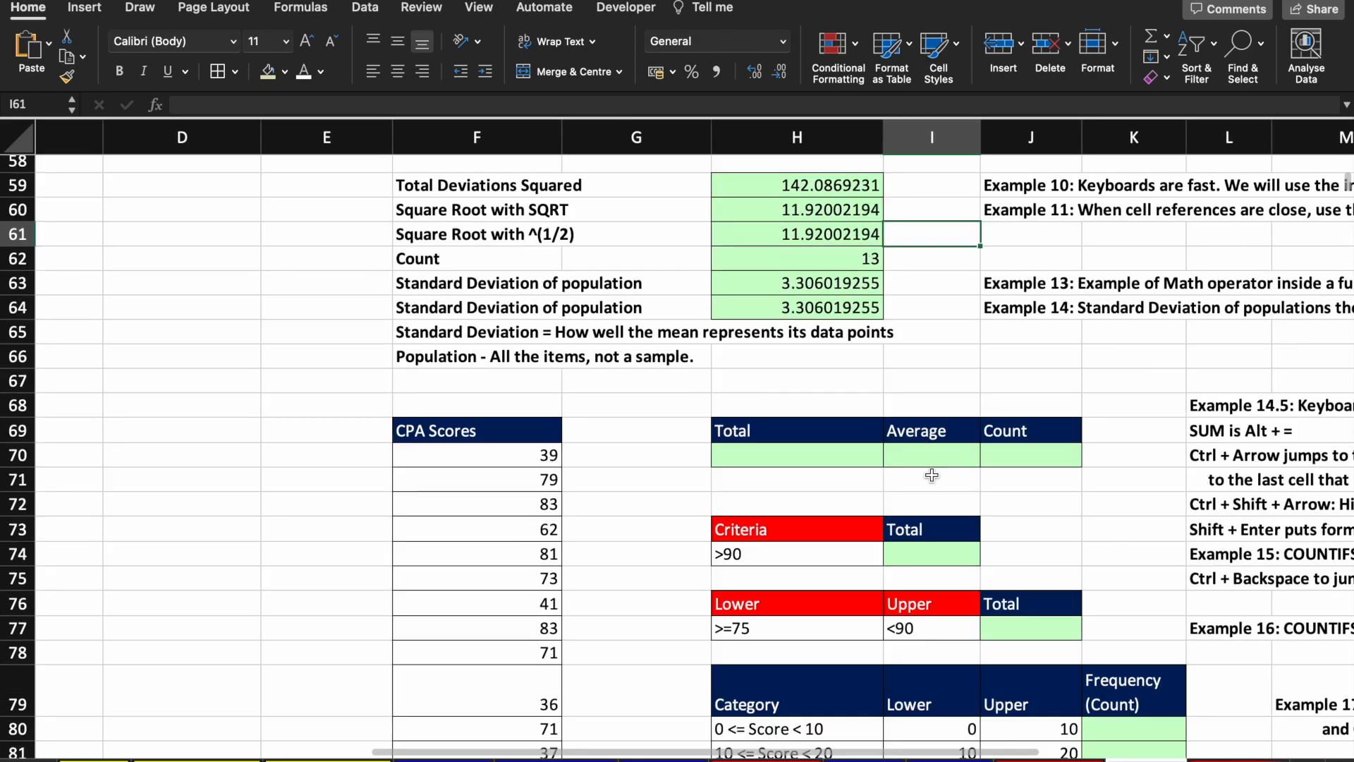
{"action": "scroll", "coordinate": [916, 466], "scroll_direction": "down", "scroll_amount": 2}
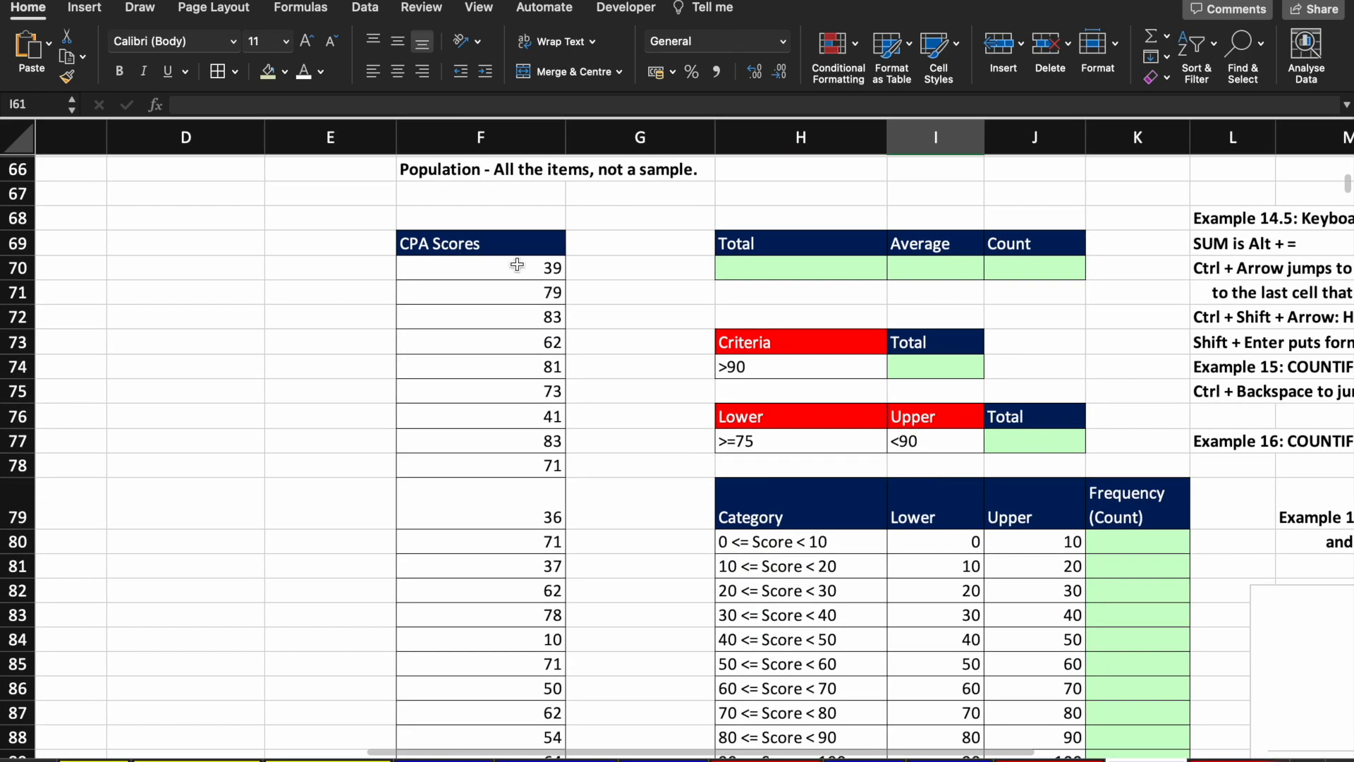
{"action": "scroll", "coordinate": [790, 292], "scroll_direction": "up", "scroll_amount": 2}
{"action": "scroll", "coordinate": [790, 292], "scroll_direction": "up", "scroll_amount": 3}
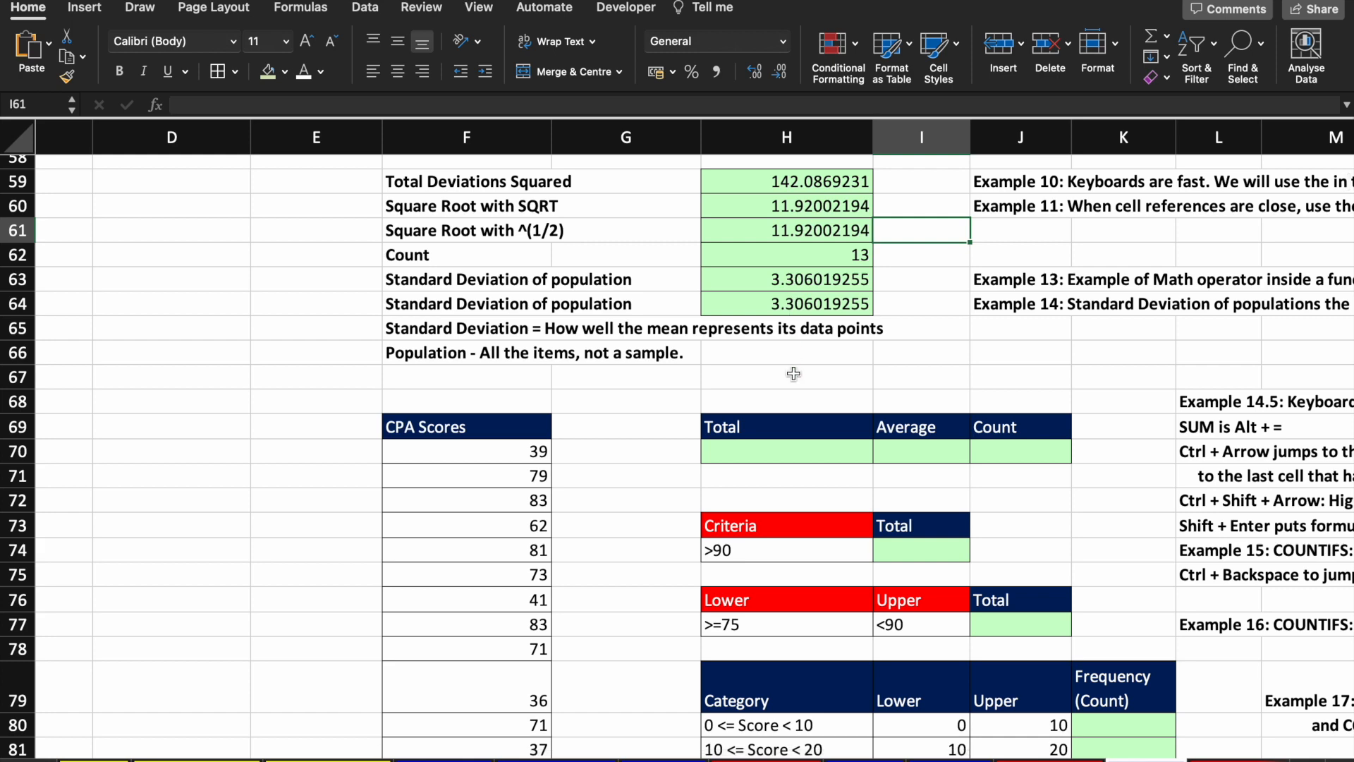
{"action": "scroll", "coordinate": [793, 373], "scroll_direction": "right", "scroll_amount": 3}
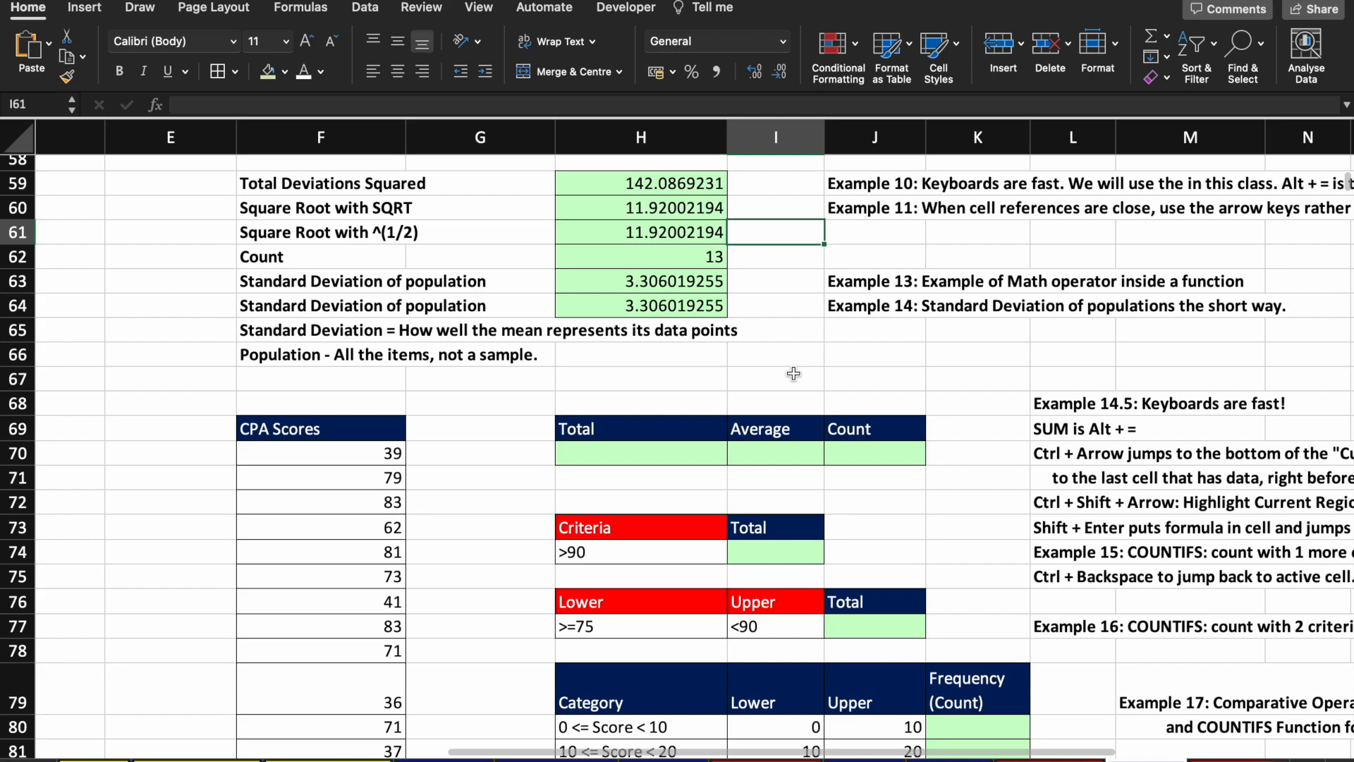
{"action": "scroll", "coordinate": [794, 373], "scroll_direction": "down", "scroll_amount": 5}
{"action": "scroll", "coordinate": [793, 373], "scroll_direction": "up", "scroll_amount": 6}
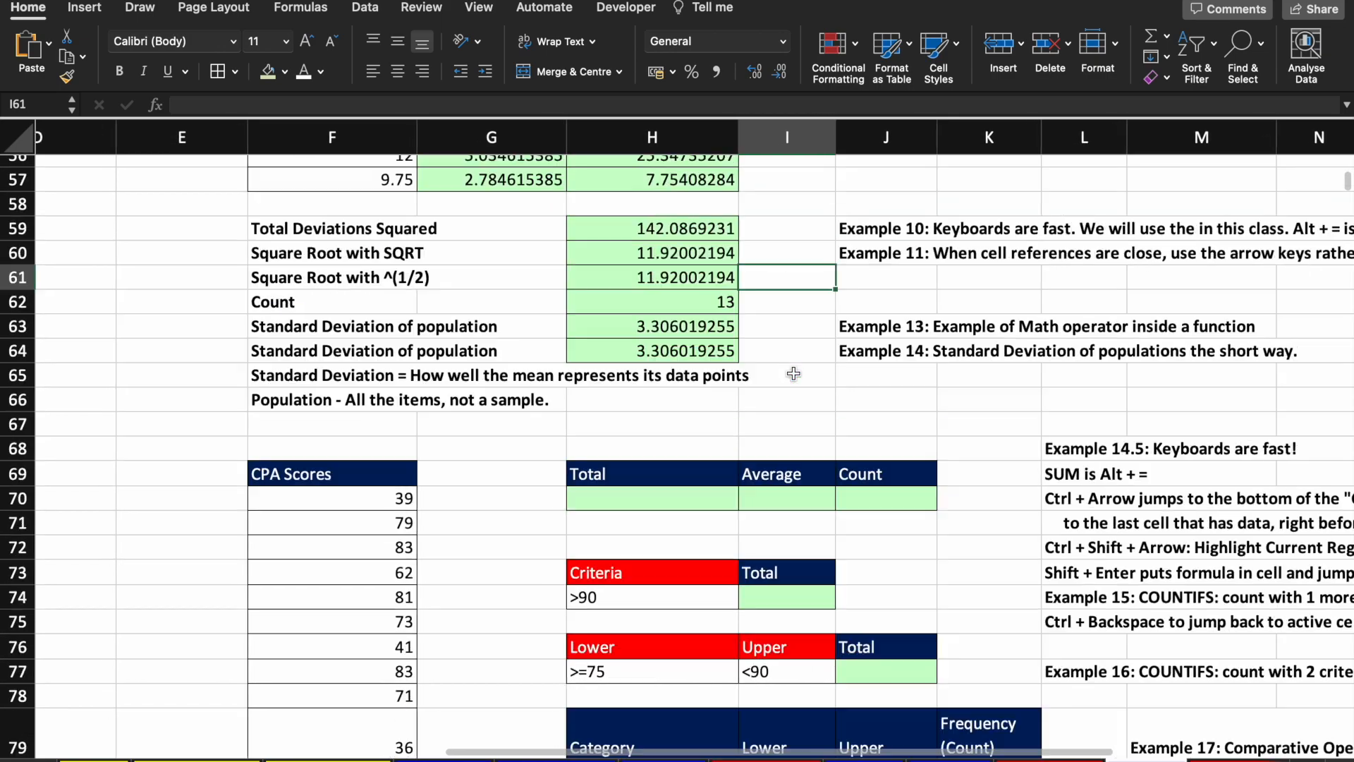
{"action": "scroll", "coordinate": [794, 373], "scroll_direction": "up", "scroll_amount": 6}
{"action": "scroll", "coordinate": [793, 373], "scroll_direction": "down", "scroll_amount": 10}
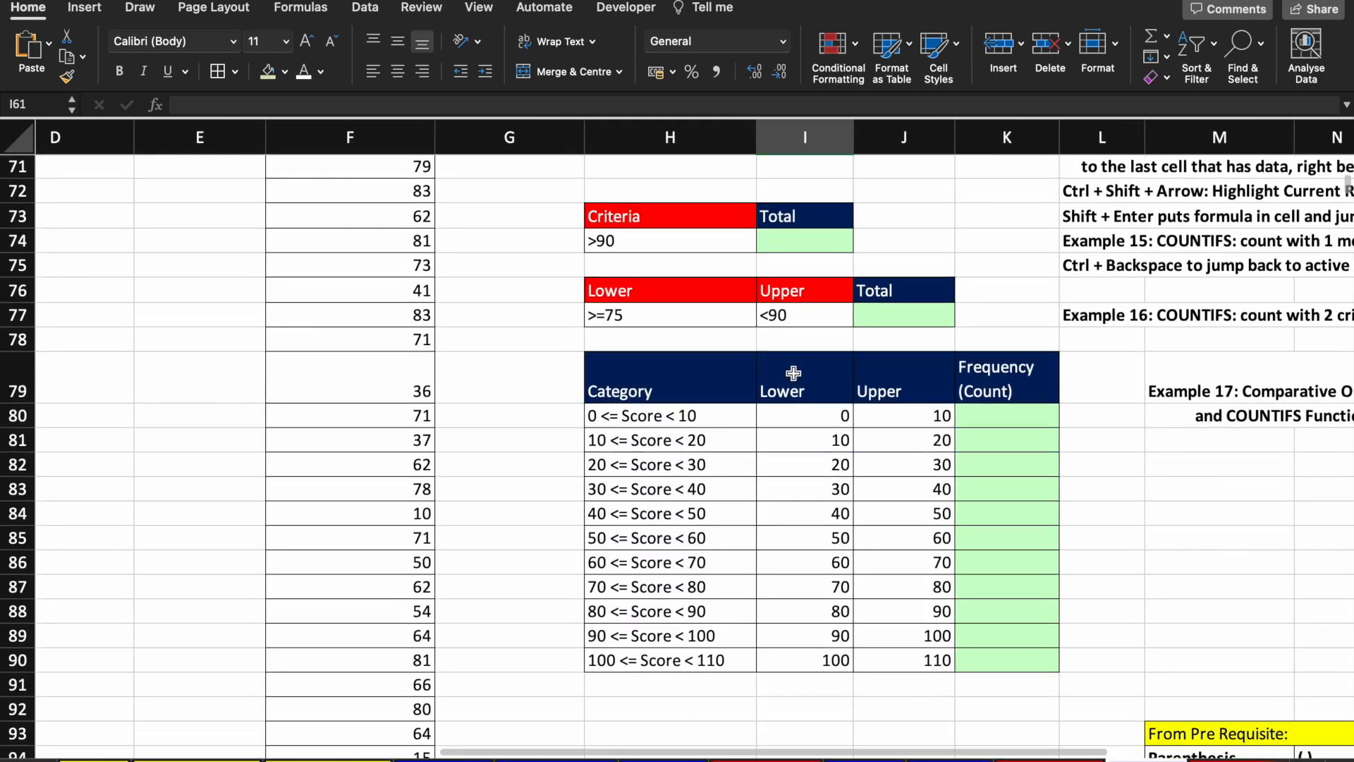
{"action": "left_click", "coordinate": [387, 263]}
{"action": "scroll", "coordinate": [384, 289], "scroll_direction": "up", "scroll_amount": 3}
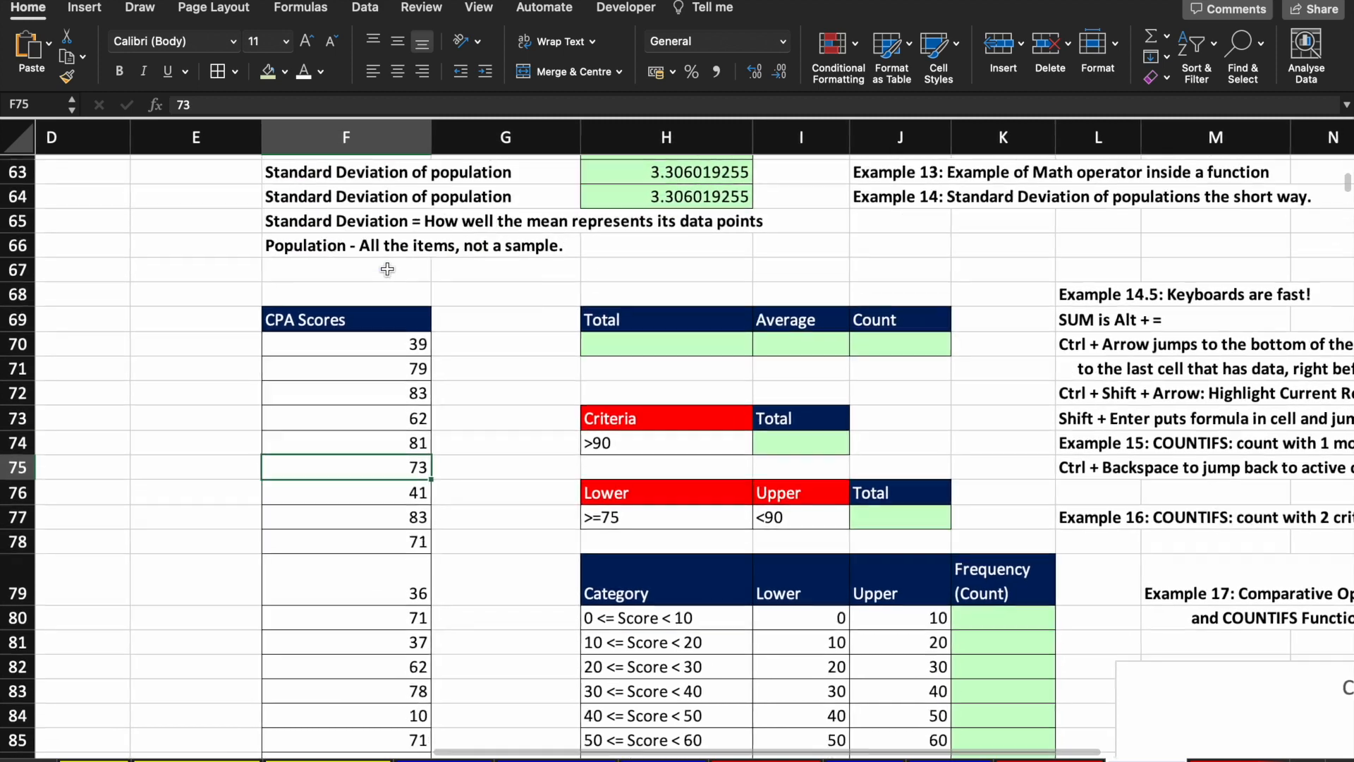
{"action": "left_click", "coordinate": [378, 347]}
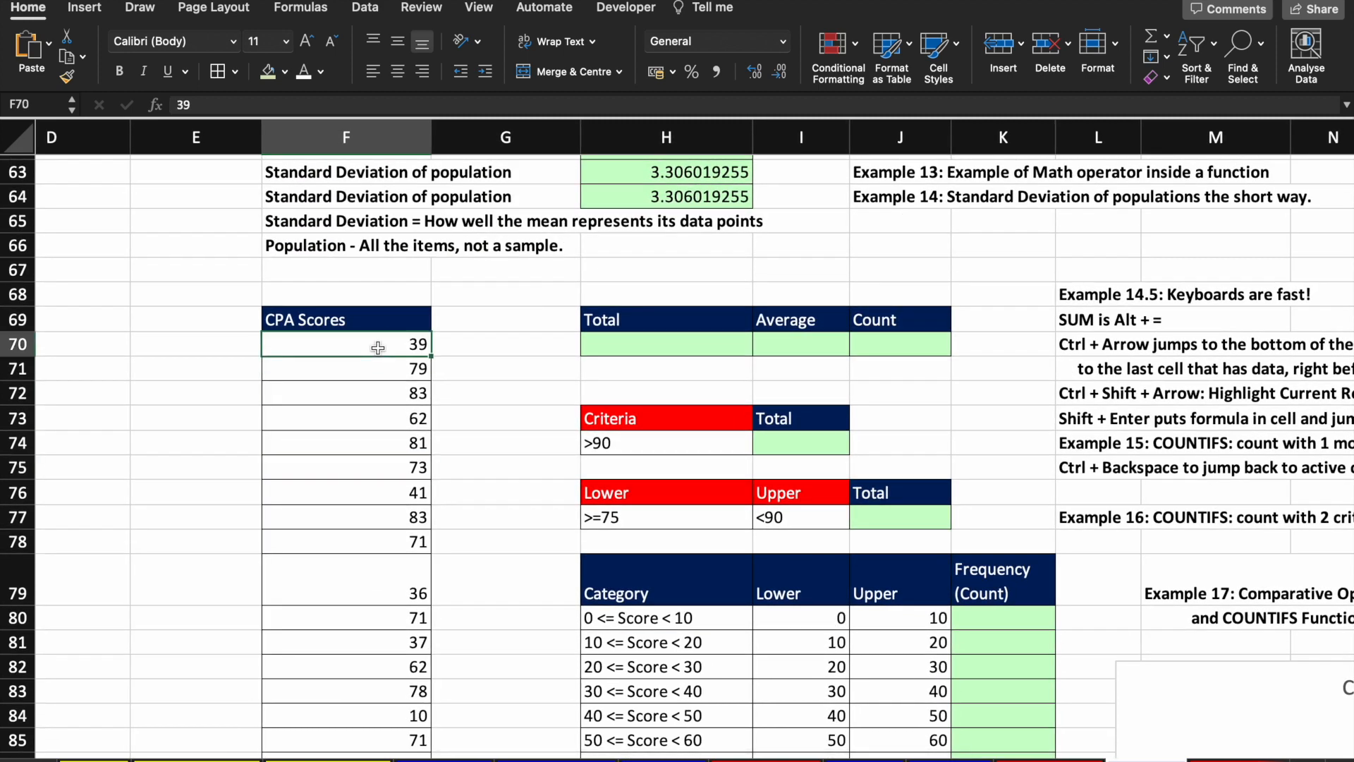
{"action": "key", "text": "Down"}
{"action": "key", "text": "Down"}
{"action": "key", "text": "Down"}
{"action": "key", "text": "Down"}
{"action": "key", "text": "Down"}
{"action": "key", "text": "Down"}
{"action": "key", "text": "Down"}
{"action": "key", "text": "Down"}
{"action": "key", "text": "Down"}
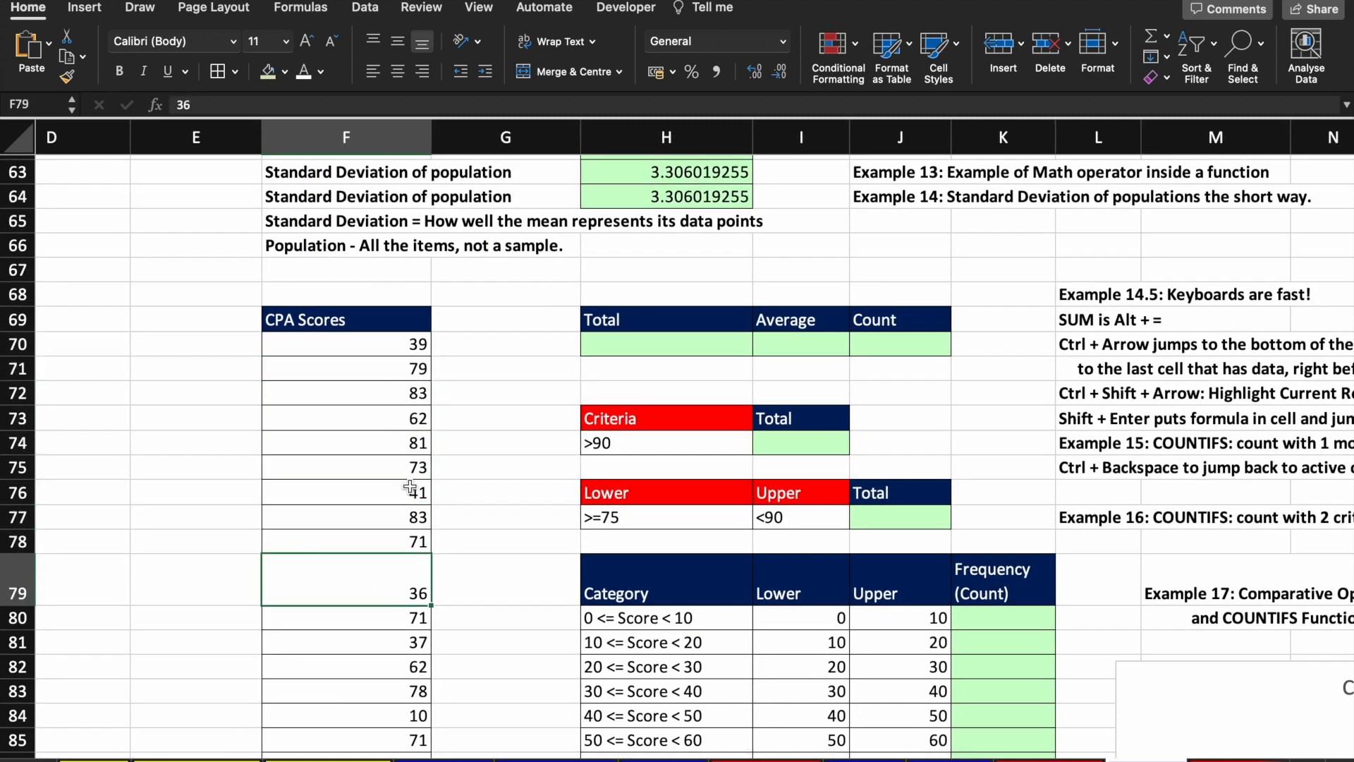
{"action": "scroll", "coordinate": [394, 455], "scroll_direction": "down", "scroll_amount": 20}
{"action": "scroll", "coordinate": [410, 486], "scroll_direction": "down", "scroll_amount": 20}
{"action": "scroll", "coordinate": [409, 486], "scroll_direction": "up", "scroll_amount": 20}
{"action": "scroll", "coordinate": [410, 486], "scroll_direction": "up", "scroll_amount": 20}
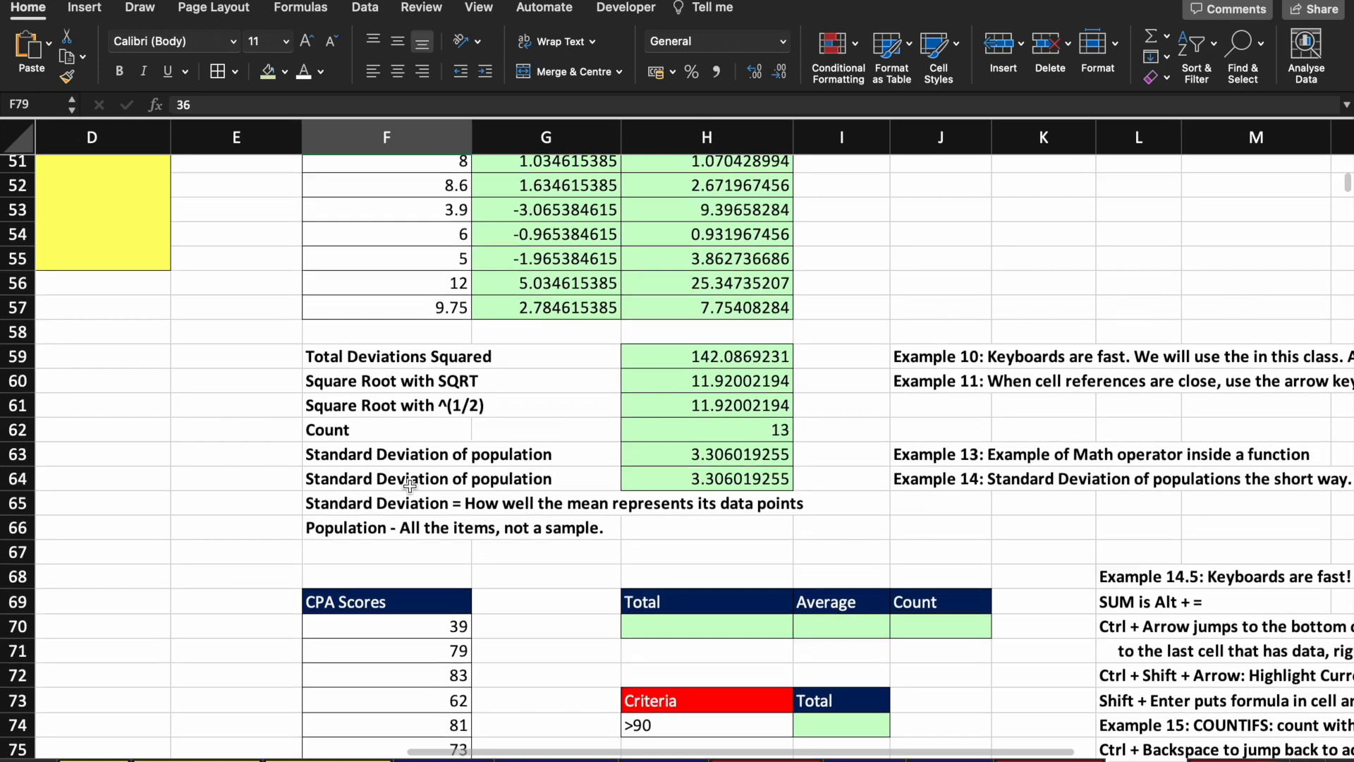
{"action": "scroll", "coordinate": [410, 485], "scroll_direction": "up", "scroll_amount": 4}
{"action": "scroll", "coordinate": [409, 486], "scroll_direction": "down", "scroll_amount": 1}
{"action": "scroll", "coordinate": [410, 485], "scroll_direction": "left", "scroll_amount": 1}
{"action": "left_click", "coordinate": [894, 585]}
{"action": "type", "text": "=COUNT("}
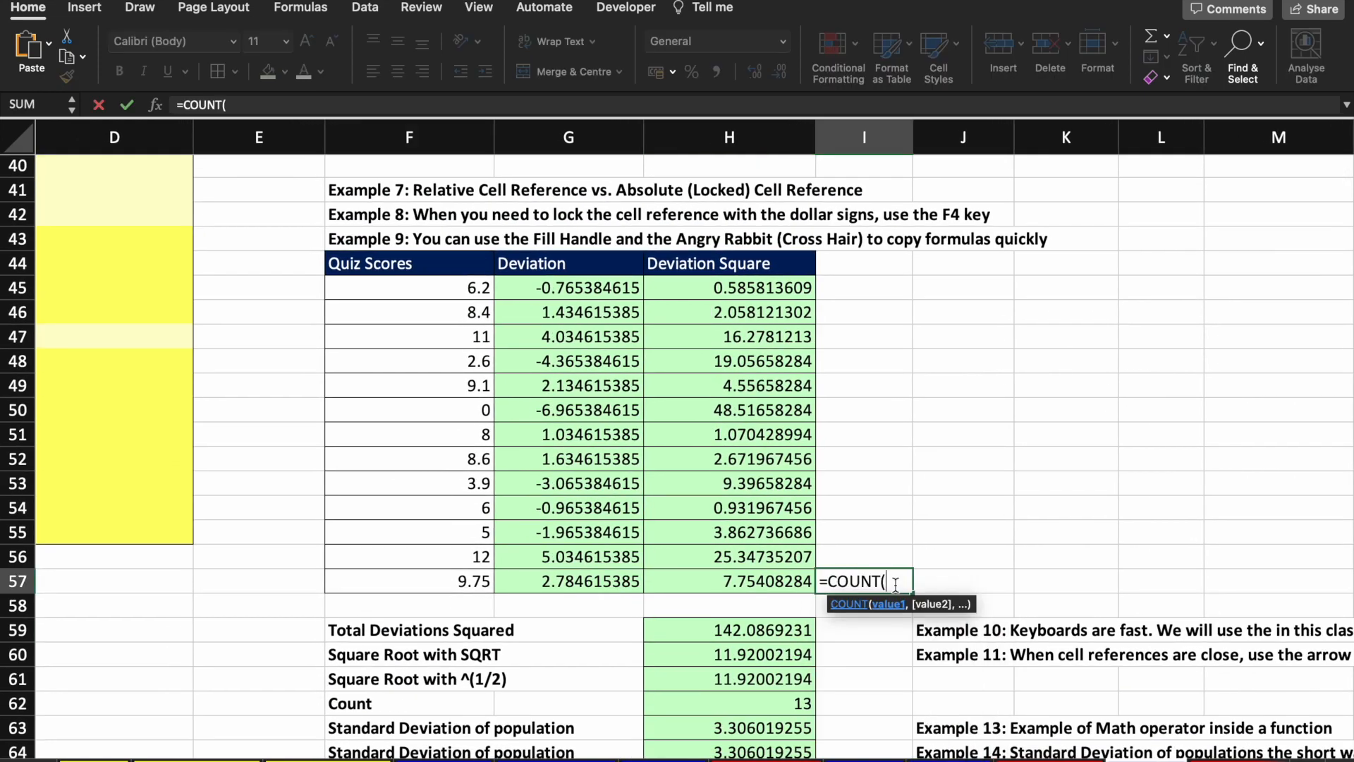
{"action": "left_click_drag", "start_coordinate": [454, 582], "coordinate": [457, 296]}
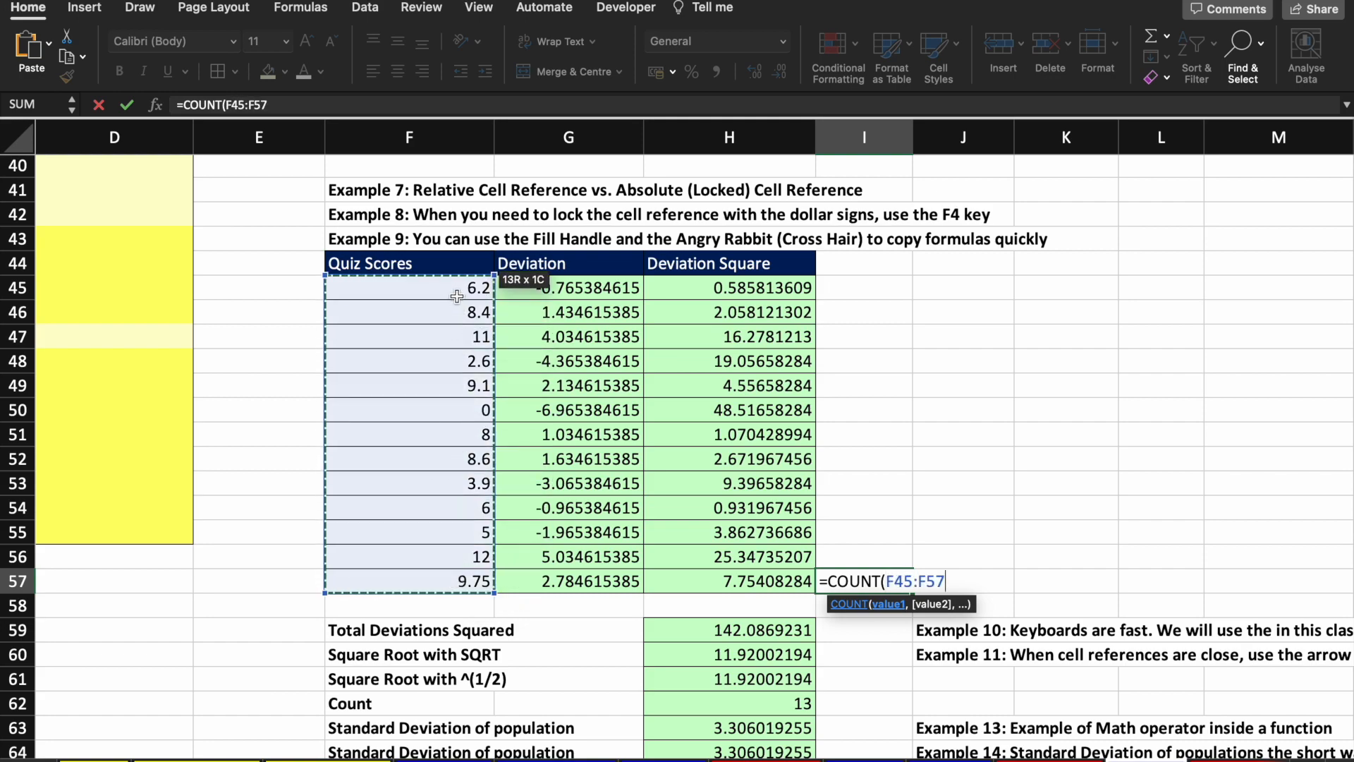
{"action": "key", "text": "Escape"}
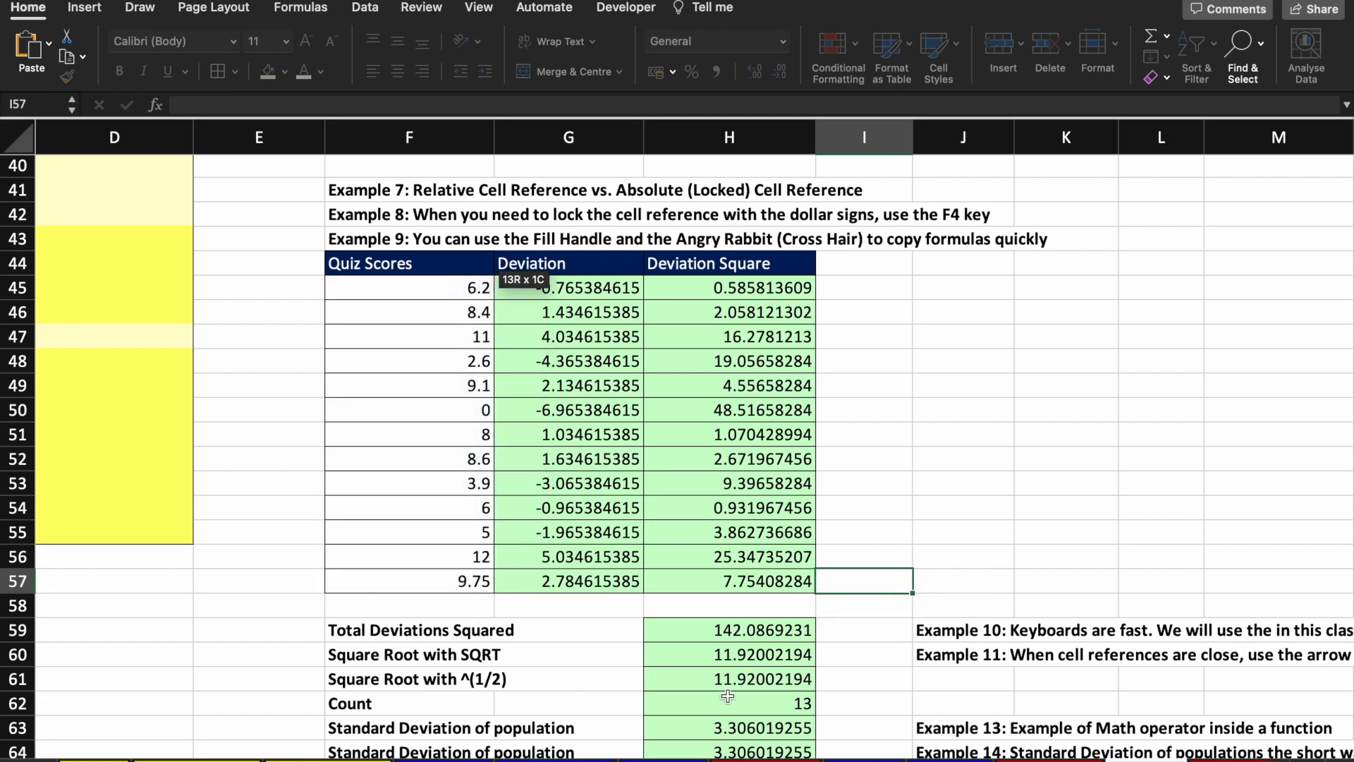
{"action": "scroll", "coordinate": [576, 519], "scroll_direction": "down", "scroll_amount": 15}
{"action": "scroll", "coordinate": [576, 520], "scroll_direction": "up", "scroll_amount": 4}
{"action": "scroll", "coordinate": [577, 520], "scroll_direction": "up", "scroll_amount": 5}
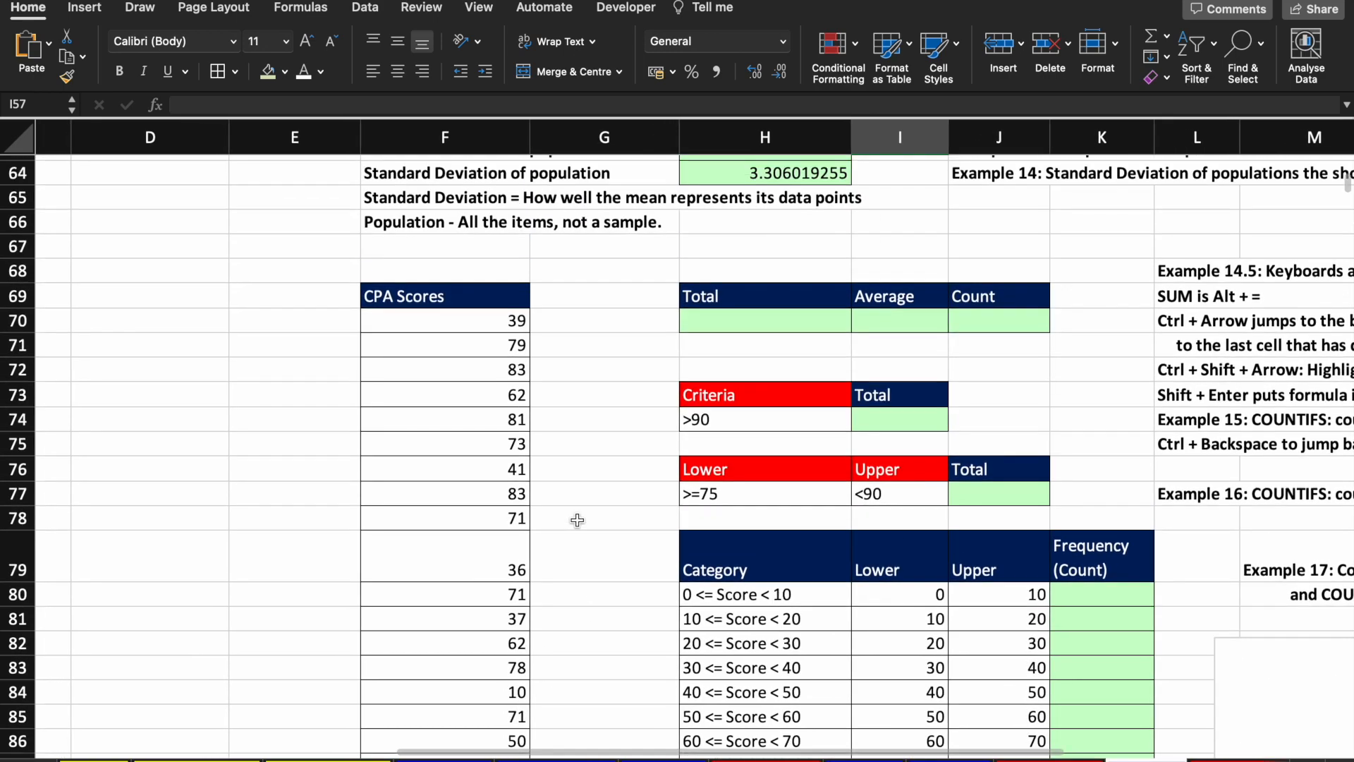
{"action": "left_click_drag", "start_coordinate": [489, 381], "coordinate": [634, 751]}
Step: Go to the first CPA score, 39, at the top of the CPA Scores column
{"action": "left_click", "coordinate": [655, 452]}
{"action": "key", "text": "ctrl+Up"}
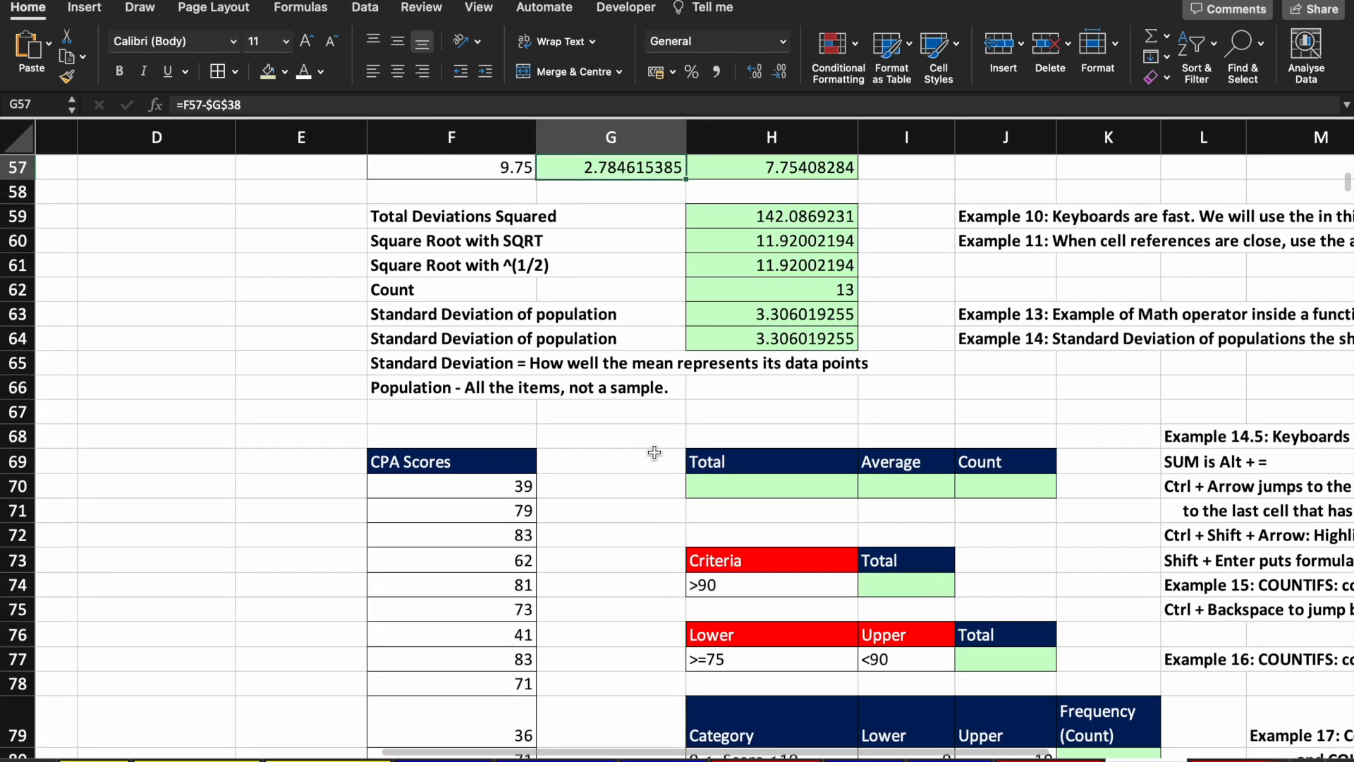
{"action": "key", "text": "Down"}
{"action": "key", "text": "Down"}
{"action": "key", "text": "Down"}
{"action": "key", "text": "Down"}
{"action": "key", "text": "Down"}
{"action": "key", "text": "Down"}
{"action": "key", "text": "Down"}
{"action": "key", "text": "Down"}
{"action": "key", "text": "Down"}
{"action": "key", "text": "Down"}
{"action": "key", "text": "Down"}
{"action": "key", "text": "Down"}
{"action": "key", "text": "Down"}
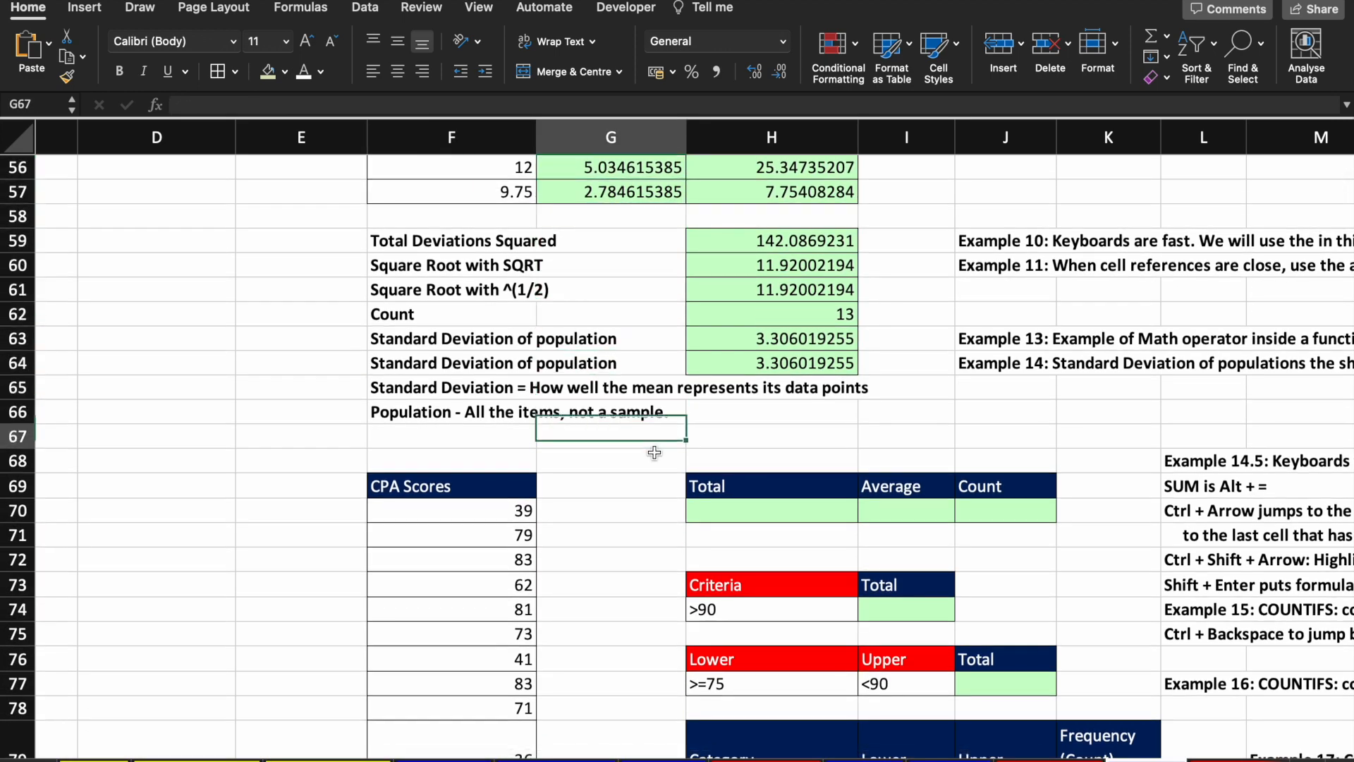
{"action": "key", "text": "Left"}
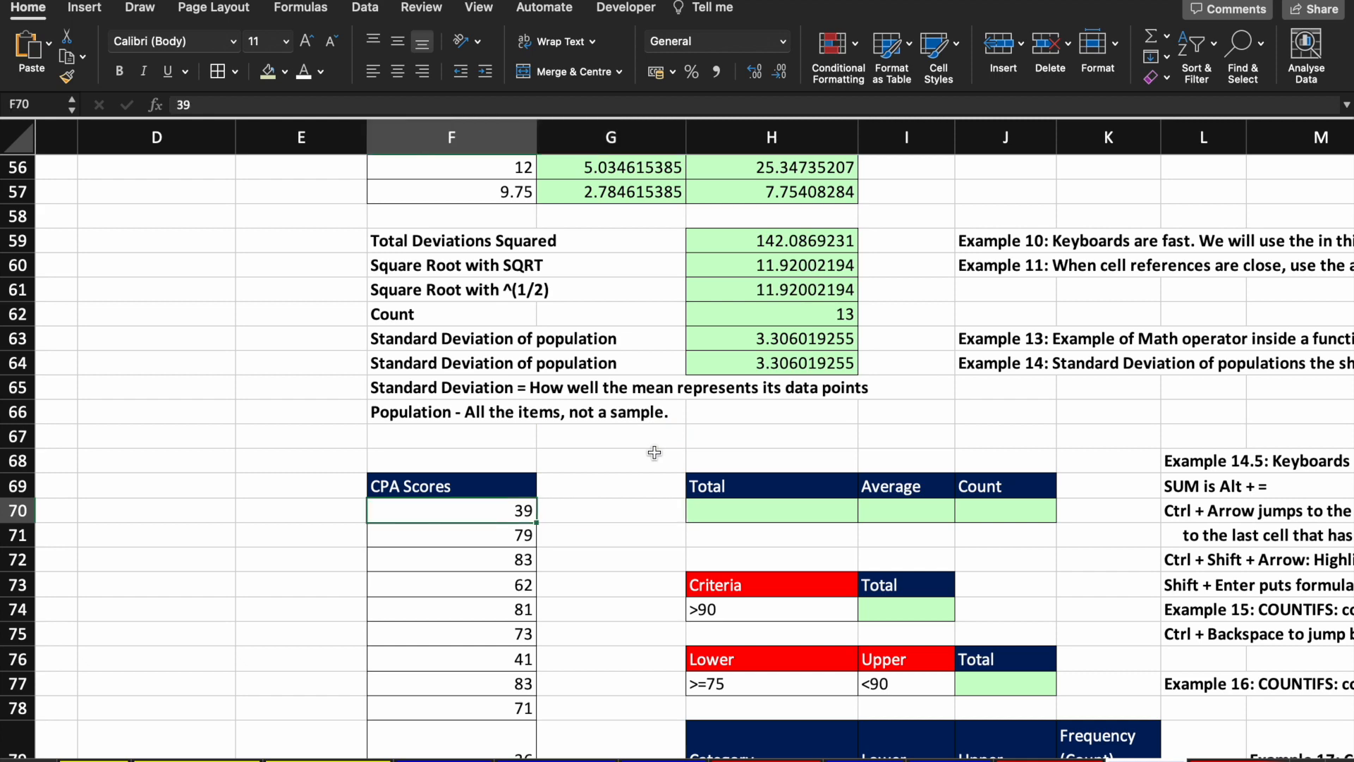
{"action": "key", "text": "Down"}
{"action": "key", "text": "Down"}
{"action": "key", "text": "Down"}
{"action": "key", "text": "Down"}
{"action": "key", "text": "Down"}
{"action": "key", "text": "Down"}
{"action": "key", "text": "Down"}
{"action": "key", "text": "Down"}
{"action": "key", "text": "Down"}
{"action": "key", "text": "Down"}
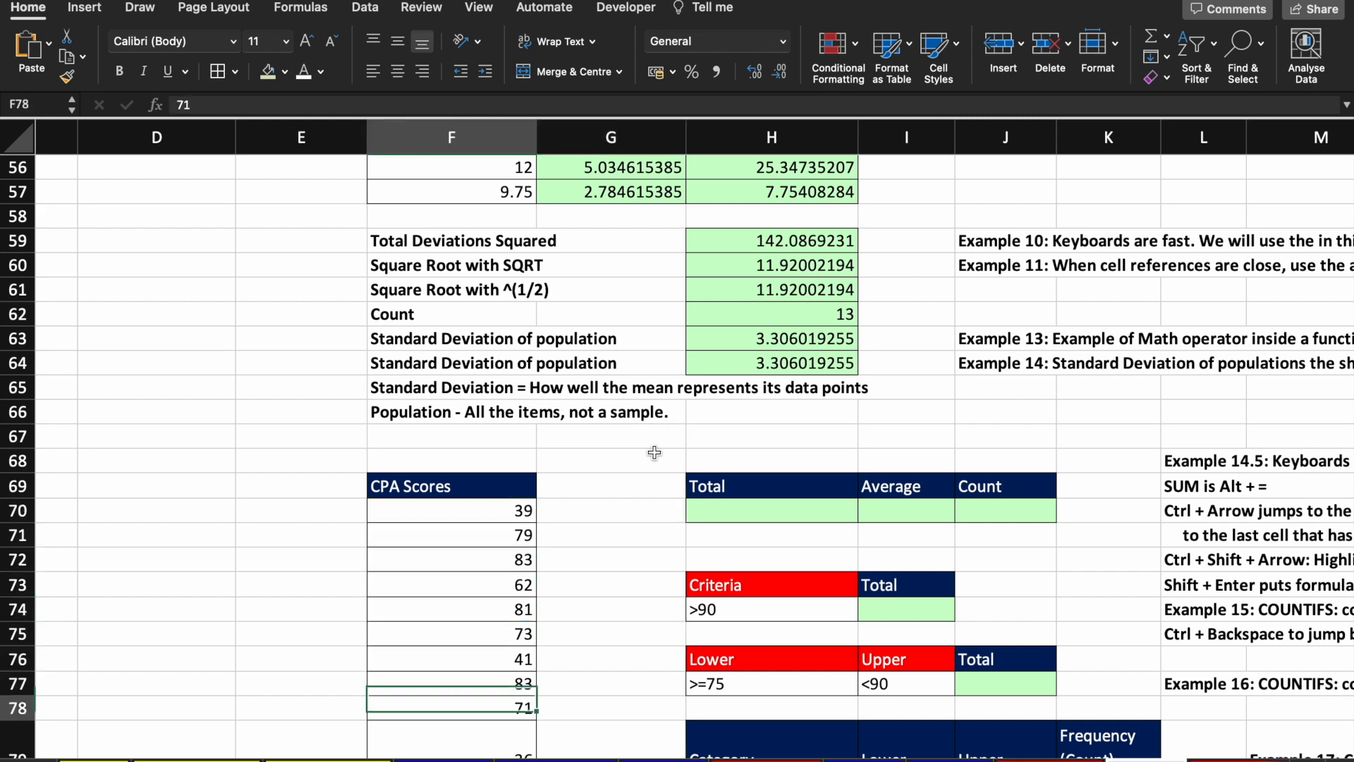
{"action": "key", "text": "Down"}
{"action": "key", "text": "Down"}
{"action": "key", "text": "Down"}
{"action": "key", "text": "Up"}
{"action": "key", "text": "Up"}
{"action": "key", "text": "Up"}
{"action": "key", "text": "Up"}
{"action": "key", "text": "Up"}
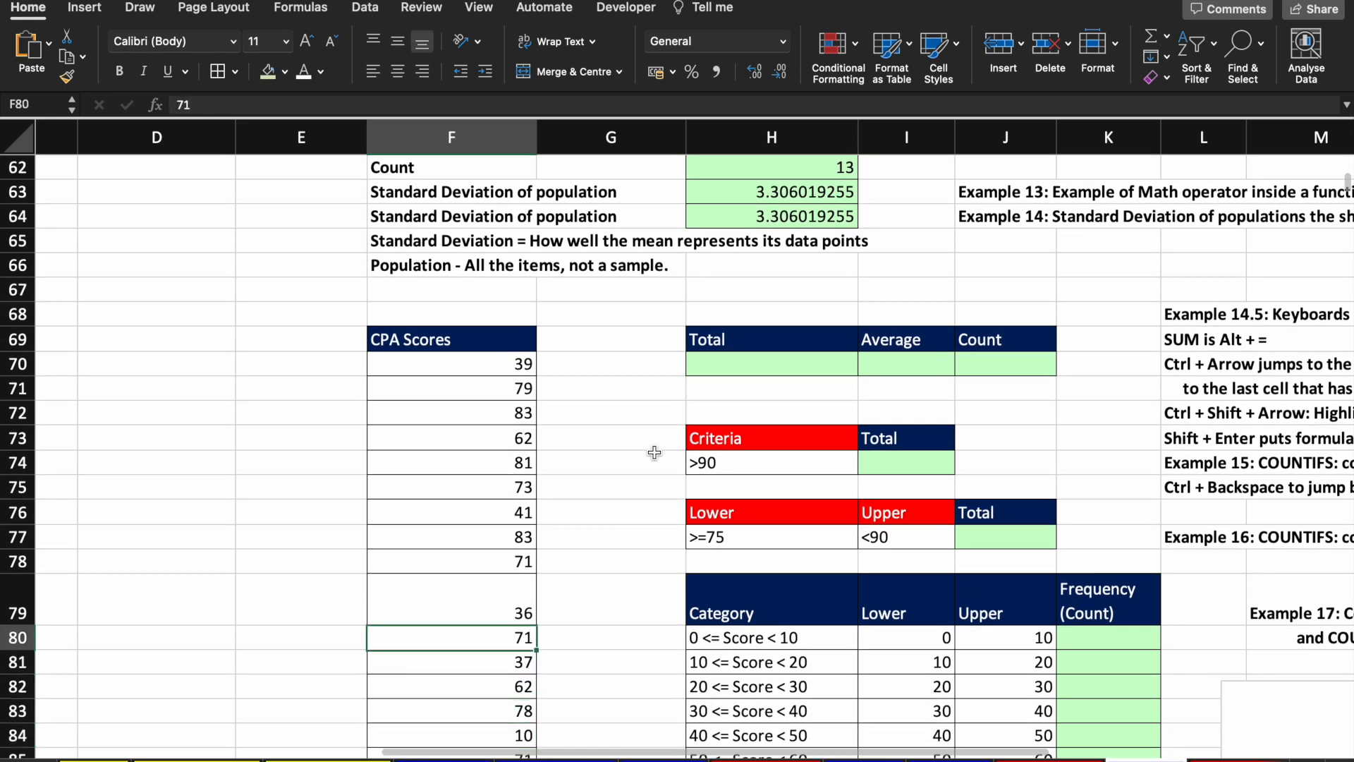
{"action": "key", "text": "Up"}
{"action": "key", "text": "Up"}
{"action": "key", "text": "Up"}
{"action": "key", "text": "Up"}
{"action": "key", "text": "Up"}
{"action": "key", "text": "Up"}
{"action": "key", "text": "Up"}
{"action": "key", "text": "Up"}
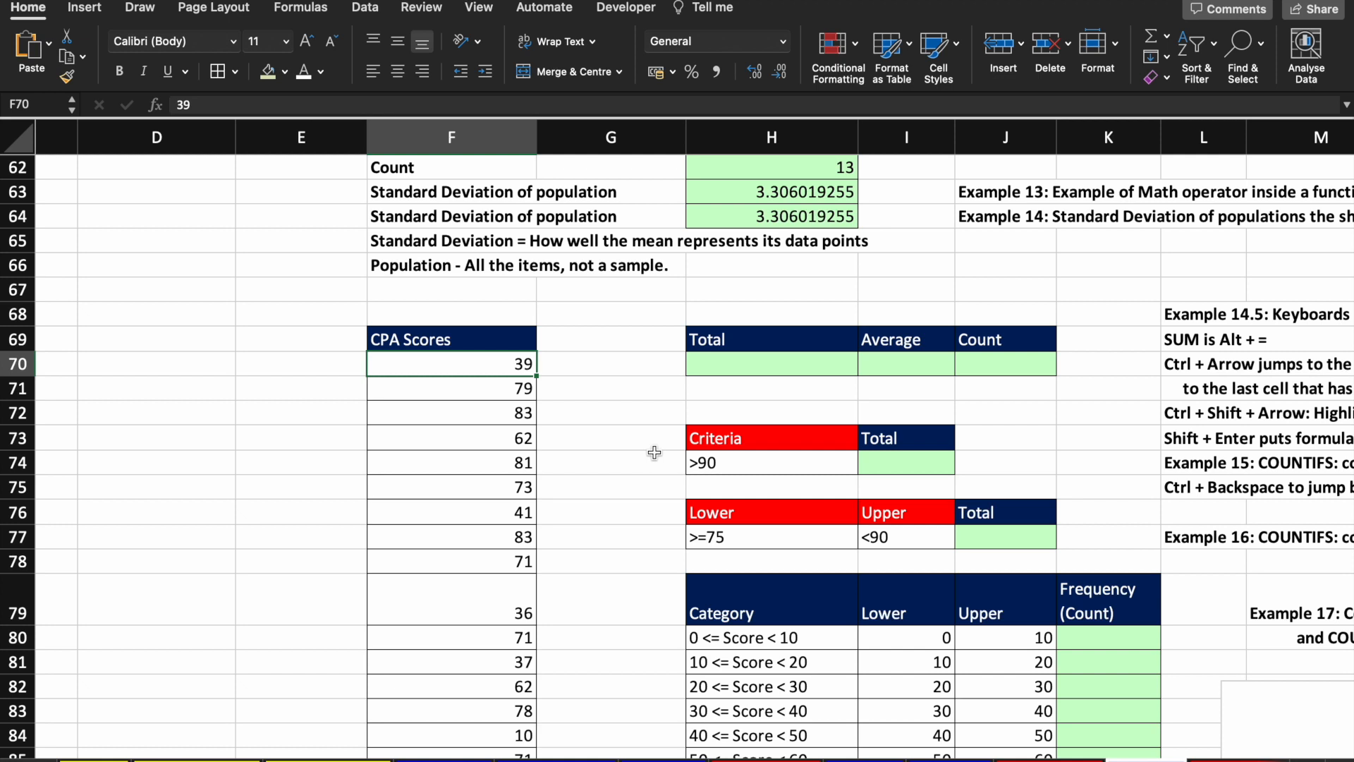
Step: Delete the 44 in F2249, leaving a gap in the CPA Scores column
{"action": "key", "text": "ctrl+Down"}
{"action": "scroll", "coordinate": [655, 452], "scroll_direction": "down", "scroll_amount": 1}
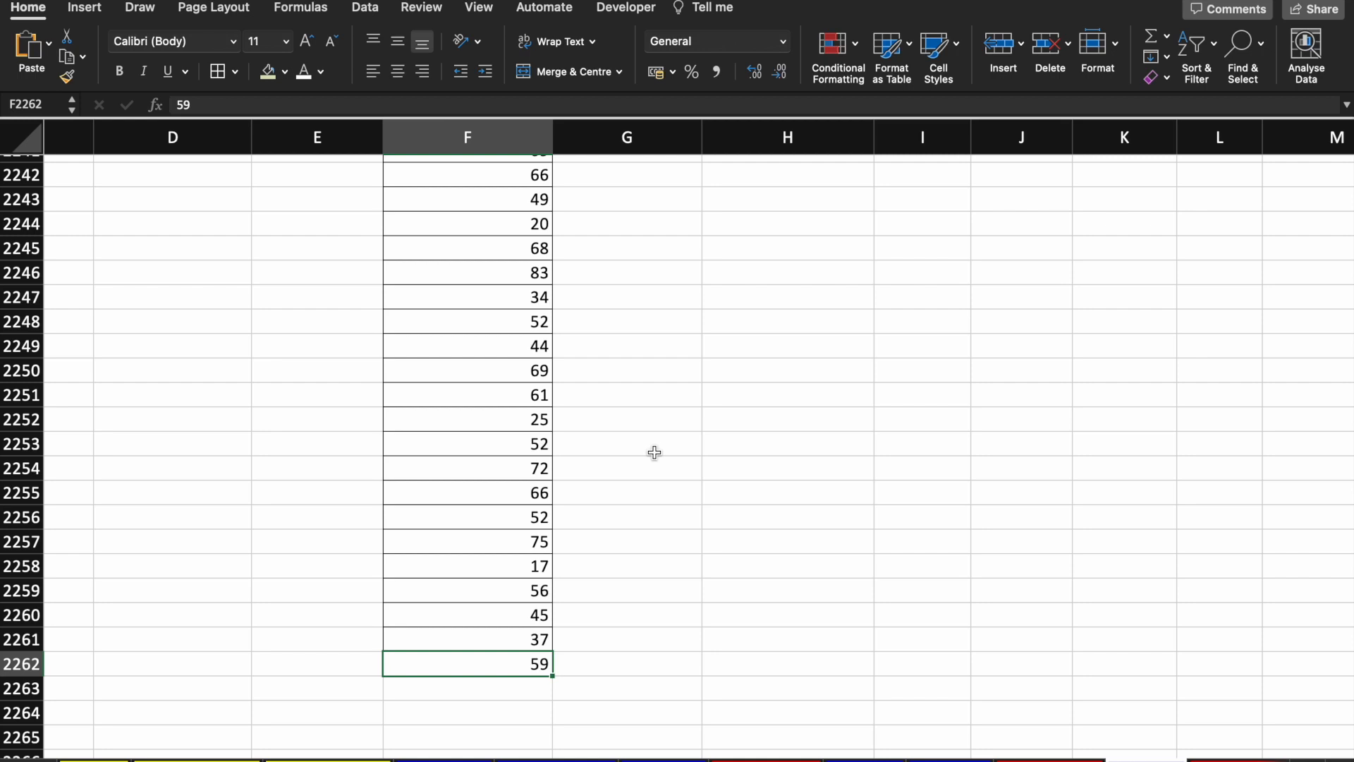
{"action": "left_click", "coordinate": [515, 348]}
{"action": "key", "text": "Delete"}
{"action": "key", "text": "ctrl+Up"}
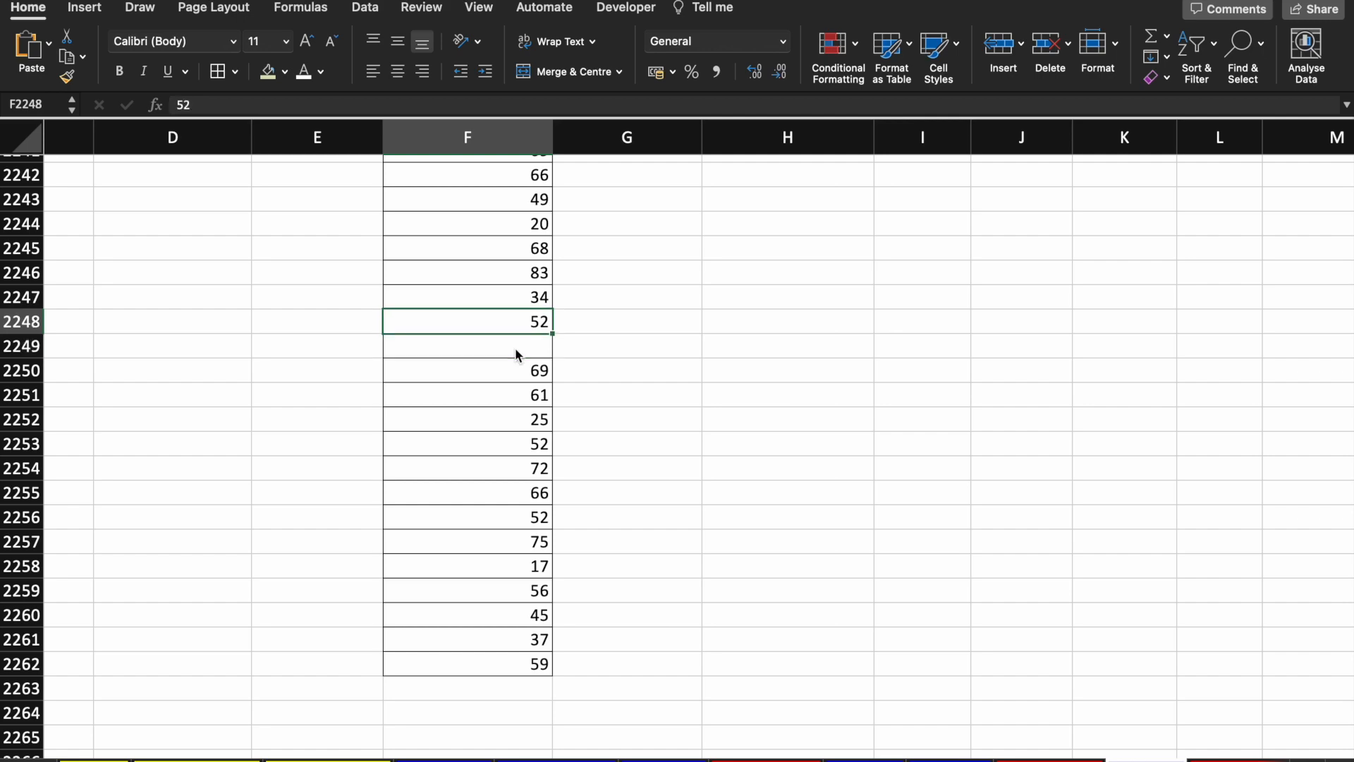
{"action": "key", "text": "ctrl+Up"}
Step: Locate the blank at F2249, refill it with 44, and return to the column top
{"action": "scroll", "coordinate": [515, 348], "scroll_direction": "up", "scroll_amount": 1}
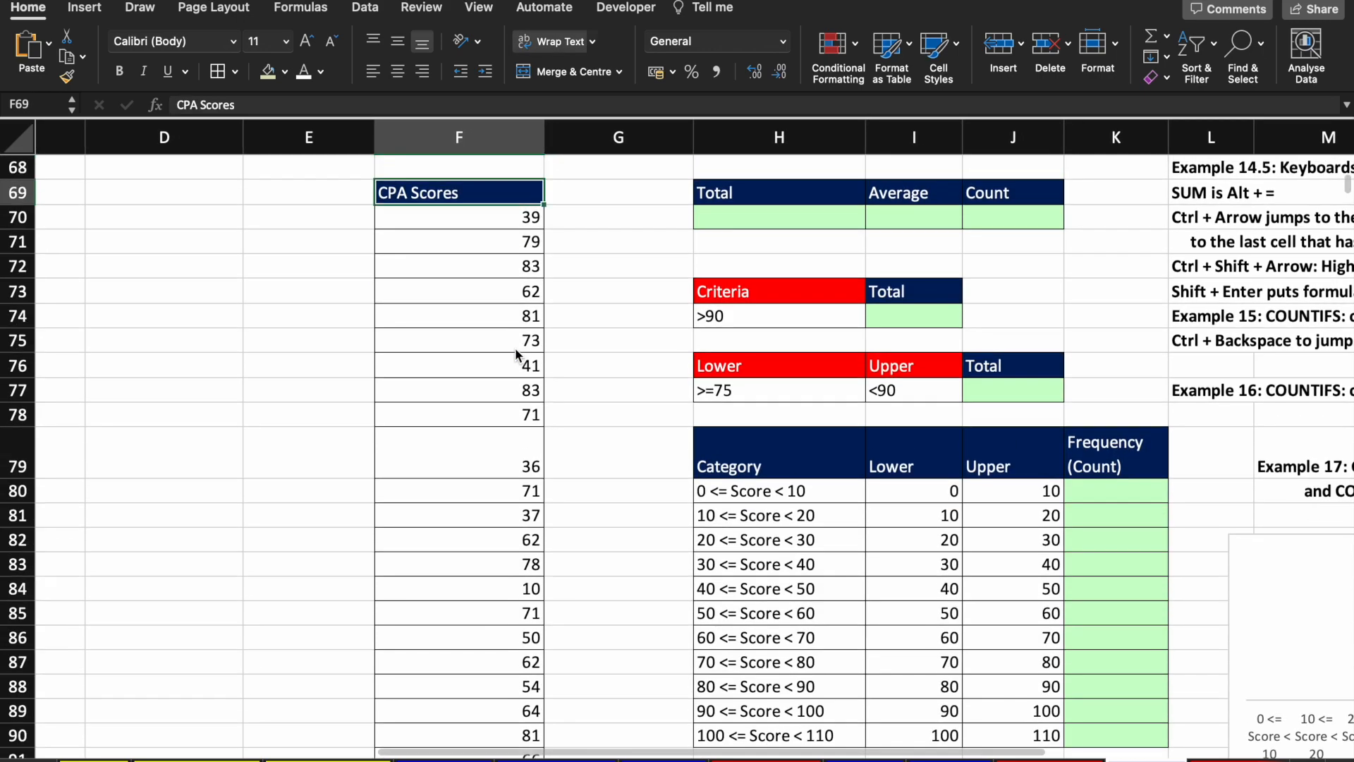
{"action": "key", "text": "Down"}
{"action": "key", "text": "ctrl+Down"}
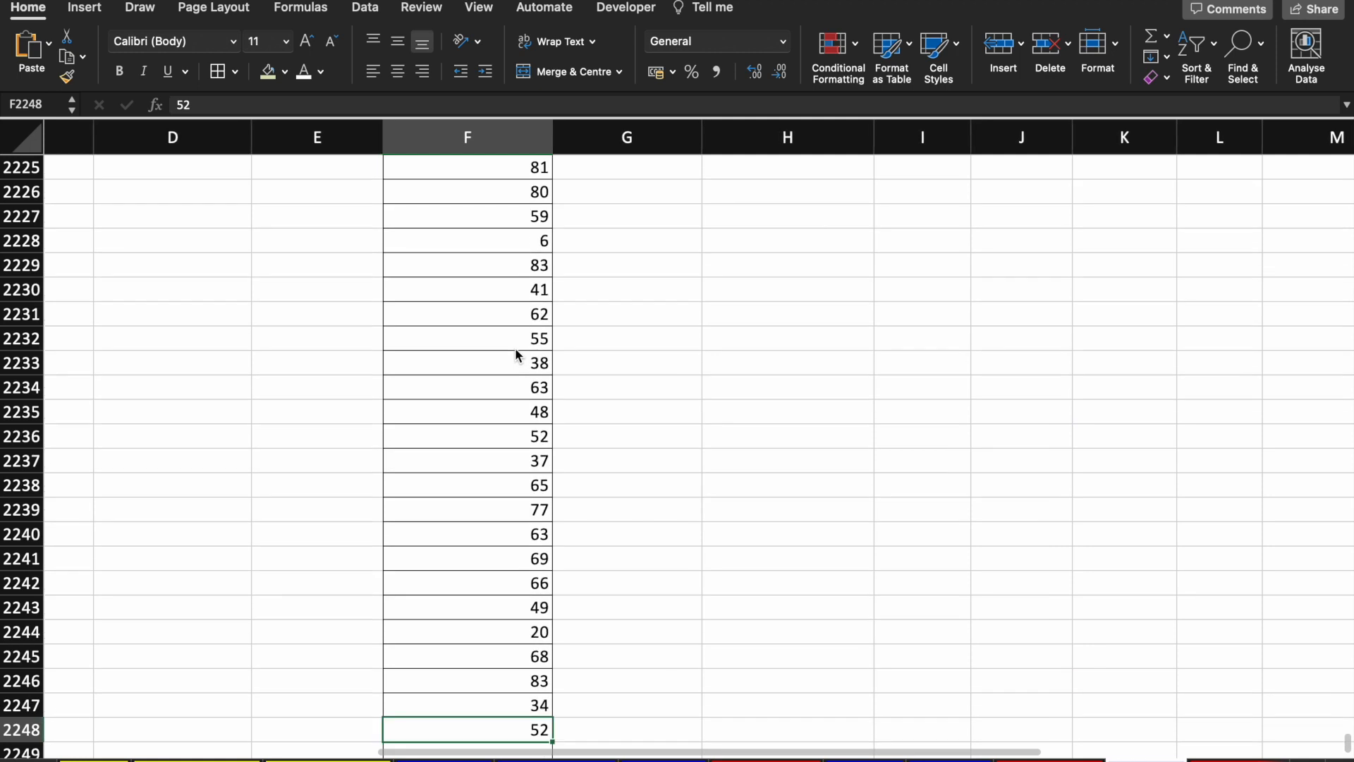
{"action": "scroll", "coordinate": [515, 348], "scroll_direction": "down", "scroll_amount": 5}
{"action": "scroll", "coordinate": [514, 348], "scroll_direction": "down", "scroll_amount": 1}
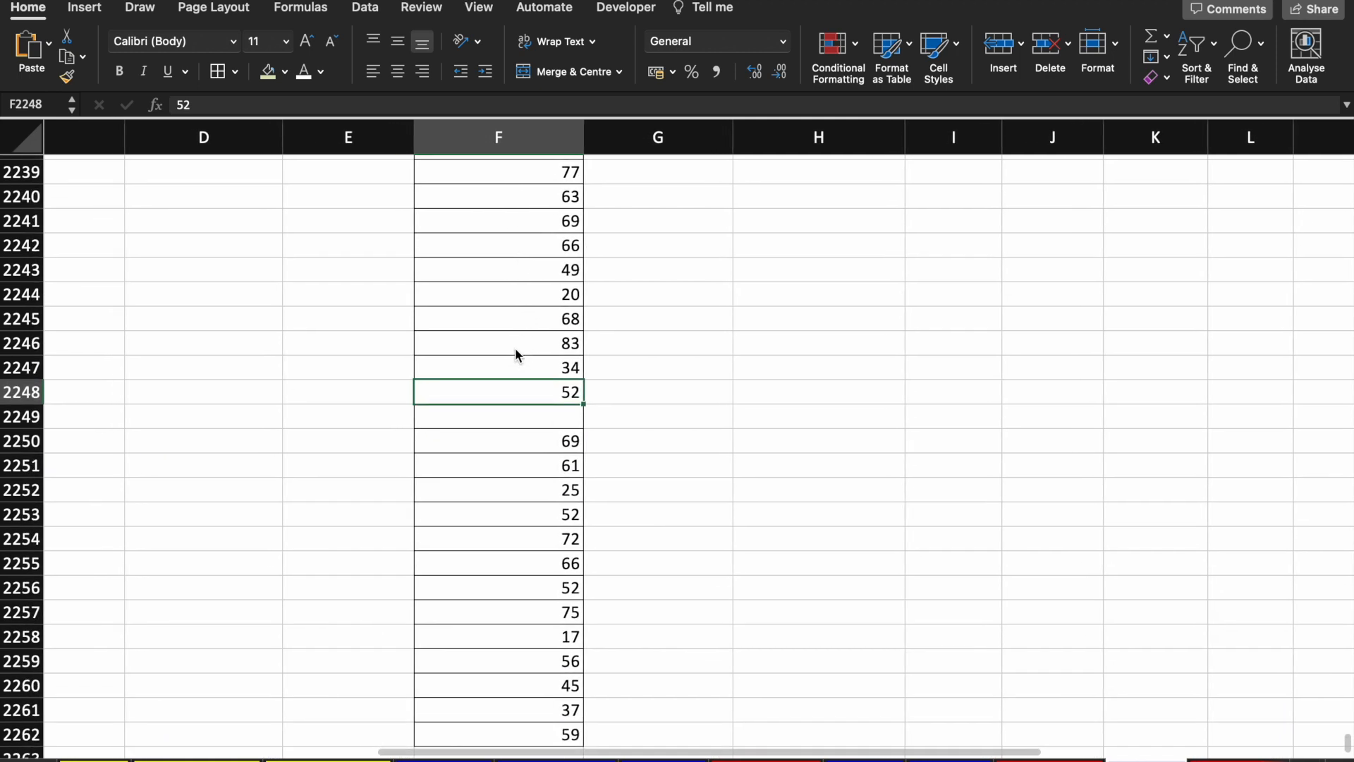
{"action": "left_click", "coordinate": [562, 421]}
{"action": "type", "text": "44"}
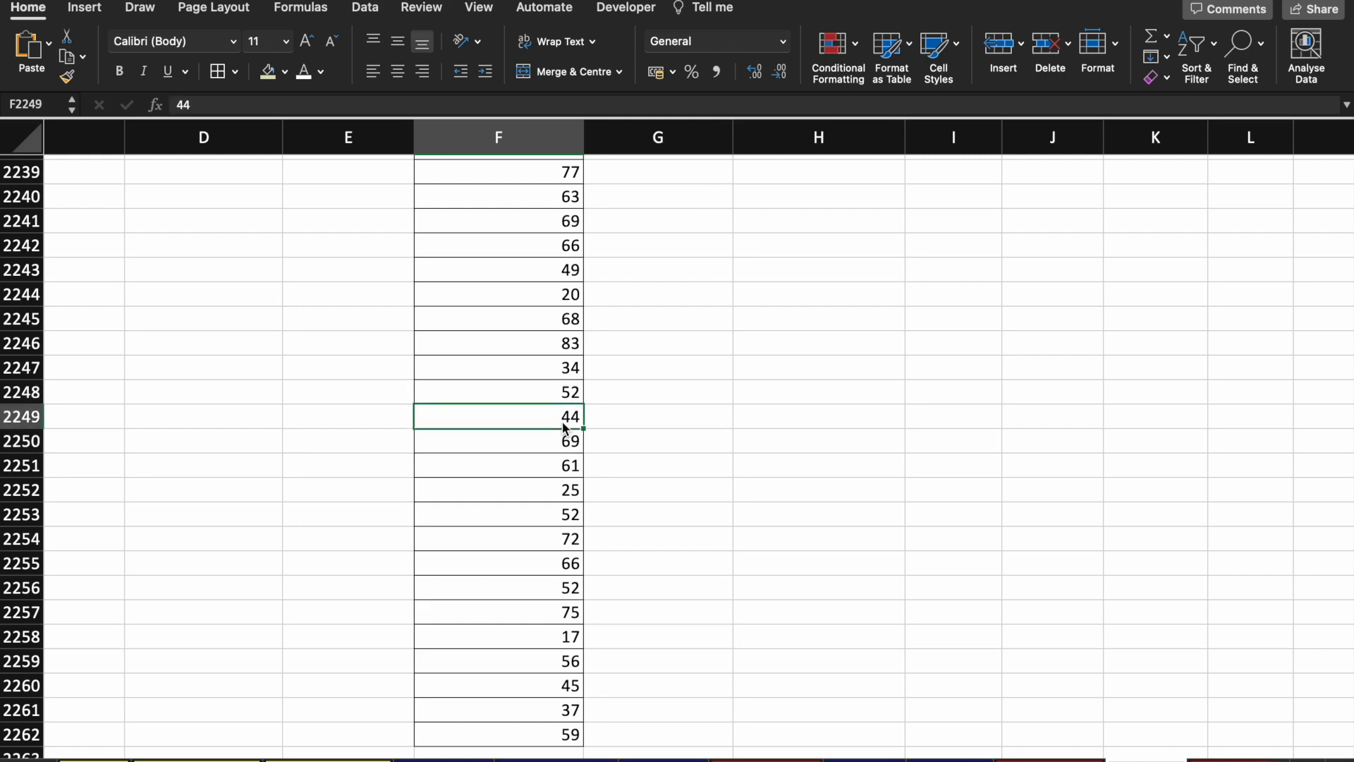
{"action": "key", "text": "ctrl+Up"}
{"action": "scroll", "coordinate": [564, 426], "scroll_direction": "up", "scroll_amount": 1}
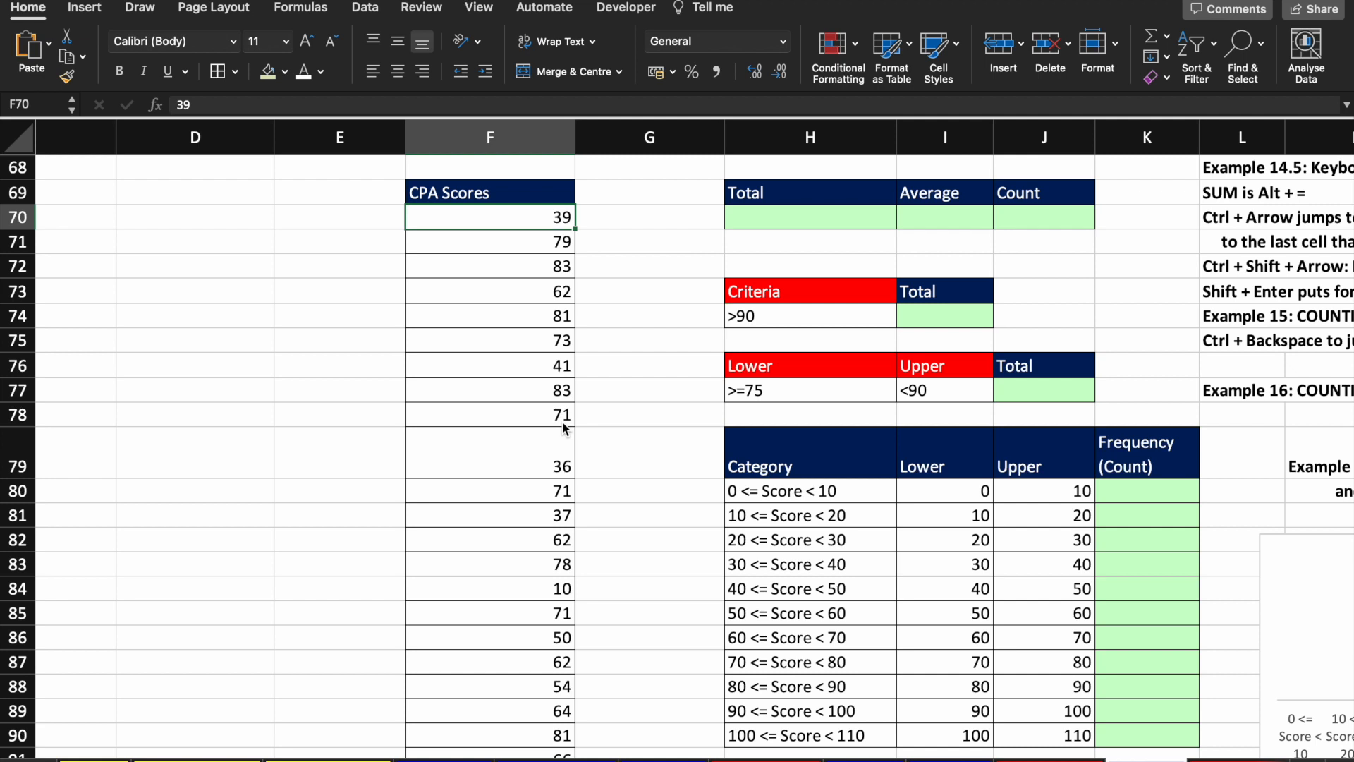
Step: Clear the long score selection and move to the empty Total cell H70
{"action": "key", "text": "ctrl+shift+Down"}
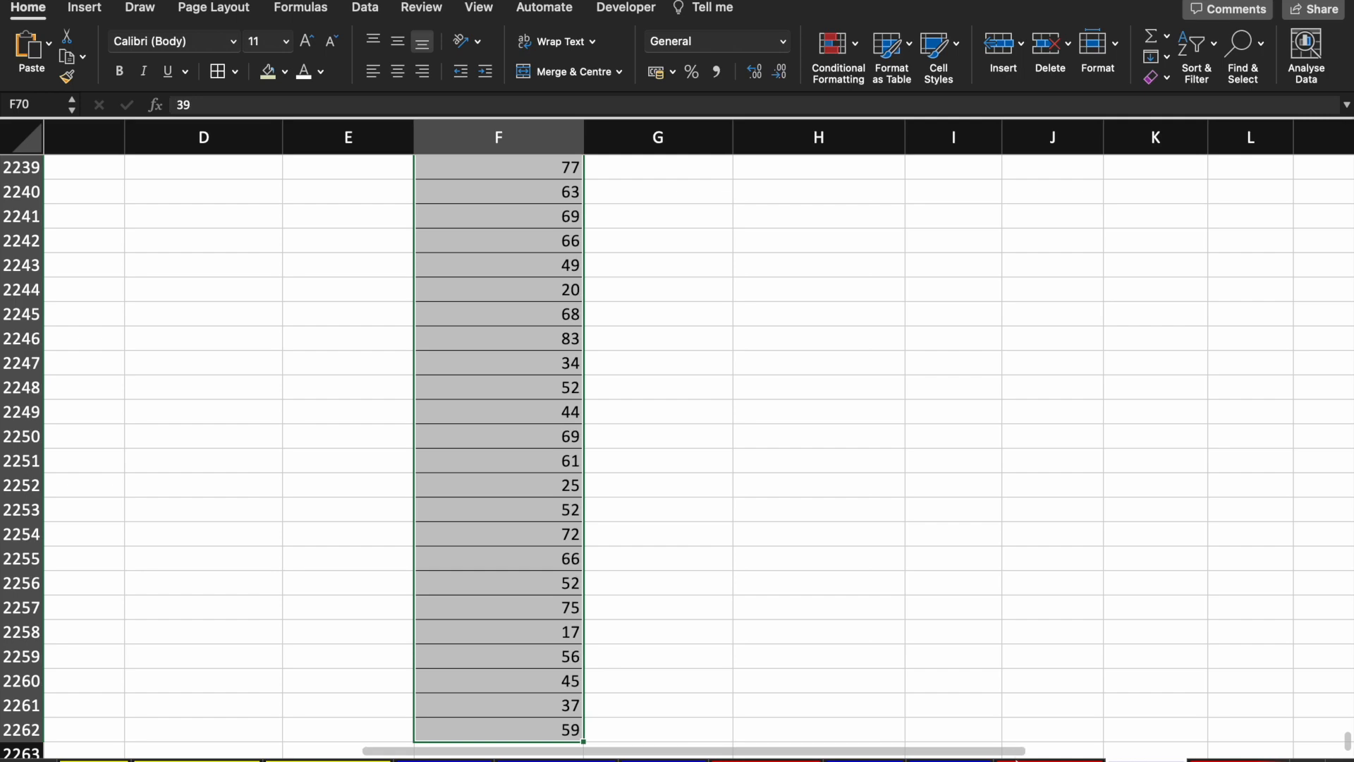
{"action": "left_click", "coordinate": [516, 638]}
{"action": "key", "text": "super+Up"}
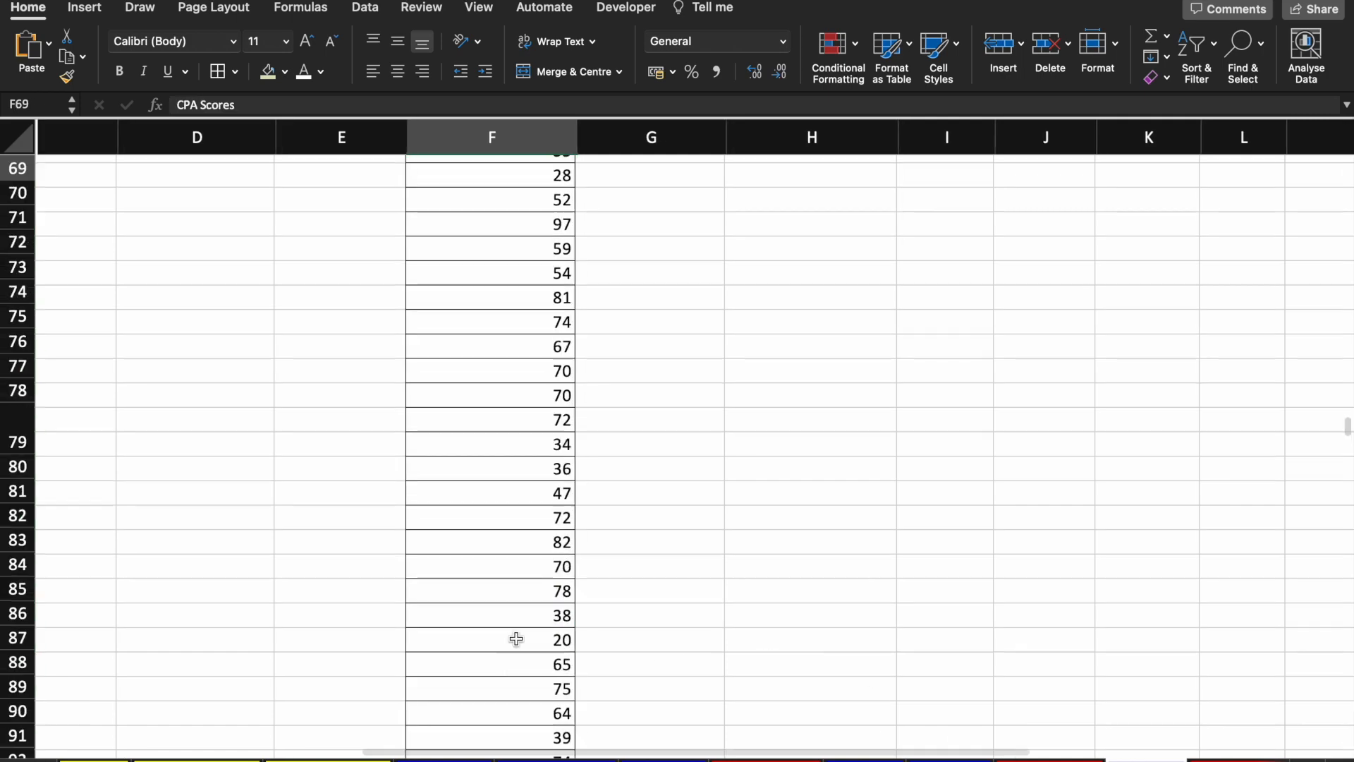
{"action": "key", "text": "Up"}
{"action": "key", "text": "Right"}
{"action": "key", "text": "Down"}
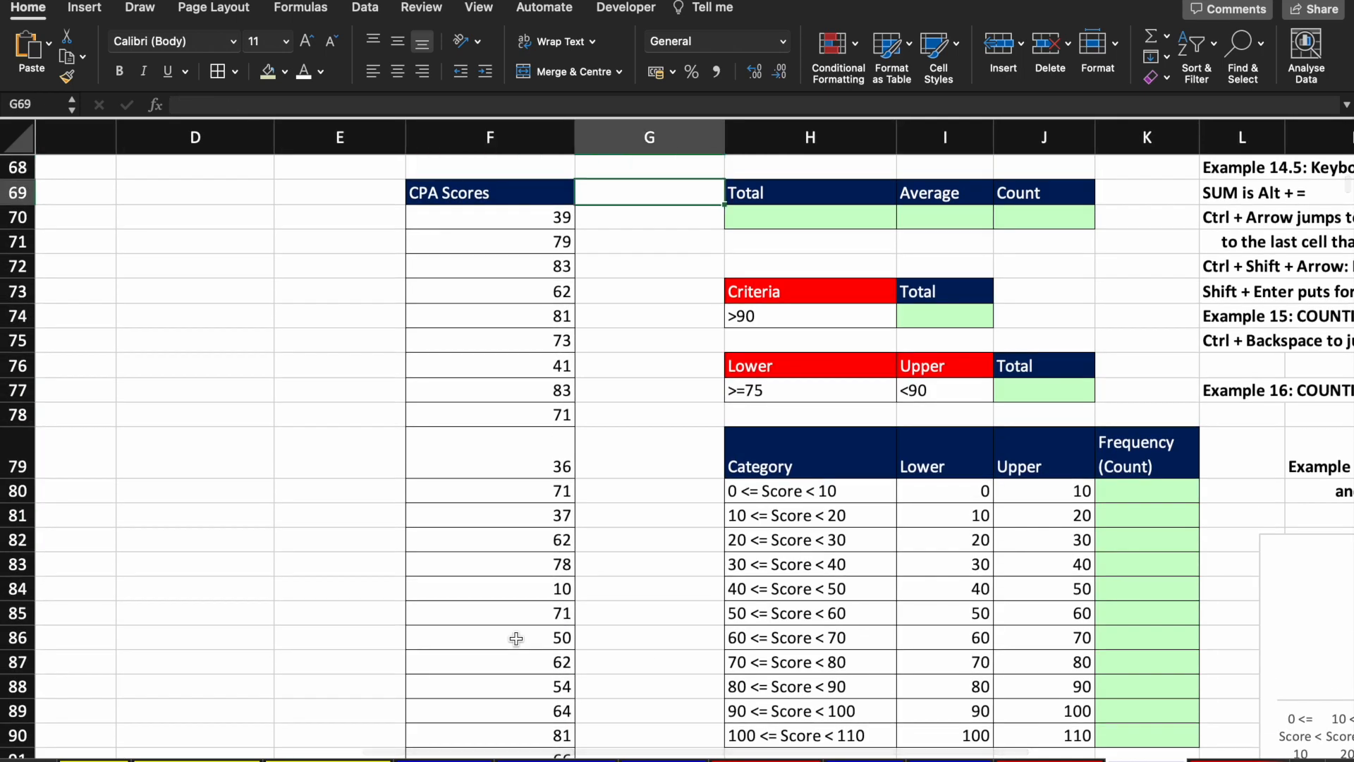
{"action": "key", "text": "Down"}
{"action": "key", "text": "Right"}
Step: Enter =SUM(F70:F2262) in H70, giving a total of 130999
{"action": "type", "text": "=d"}
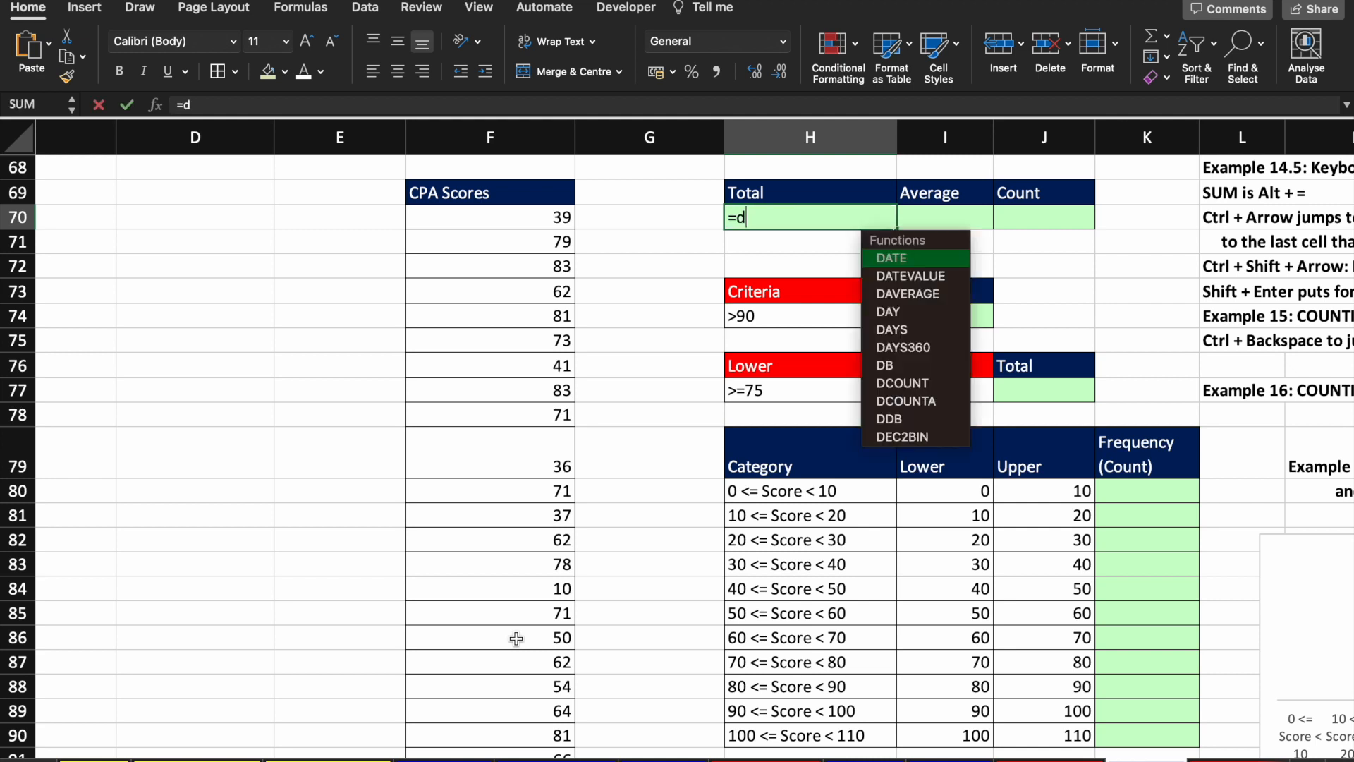
{"action": "key", "text": "BackSpace"}
{"action": "type", "text": "su"}
{"action": "key", "text": "Tab"}
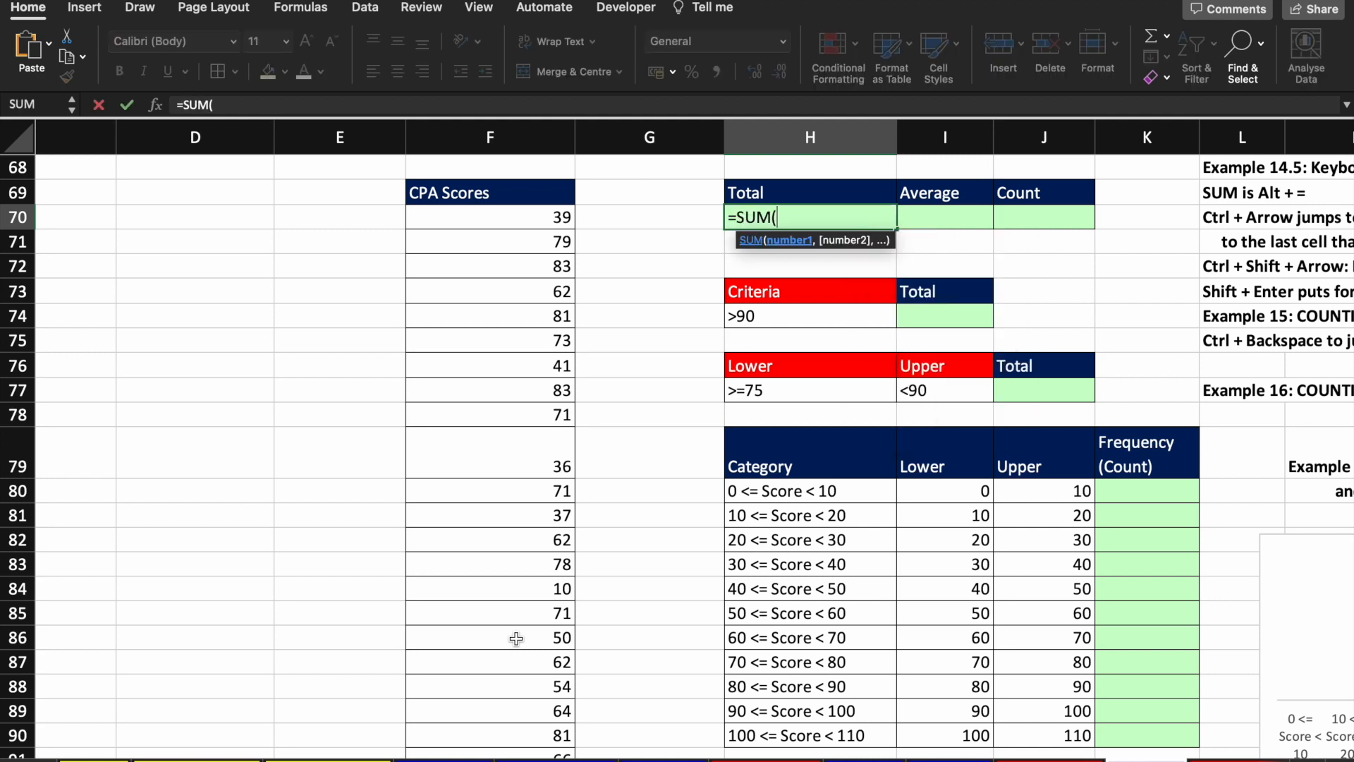
{"action": "key", "text": "Left"}
{"action": "key", "text": "Left"}
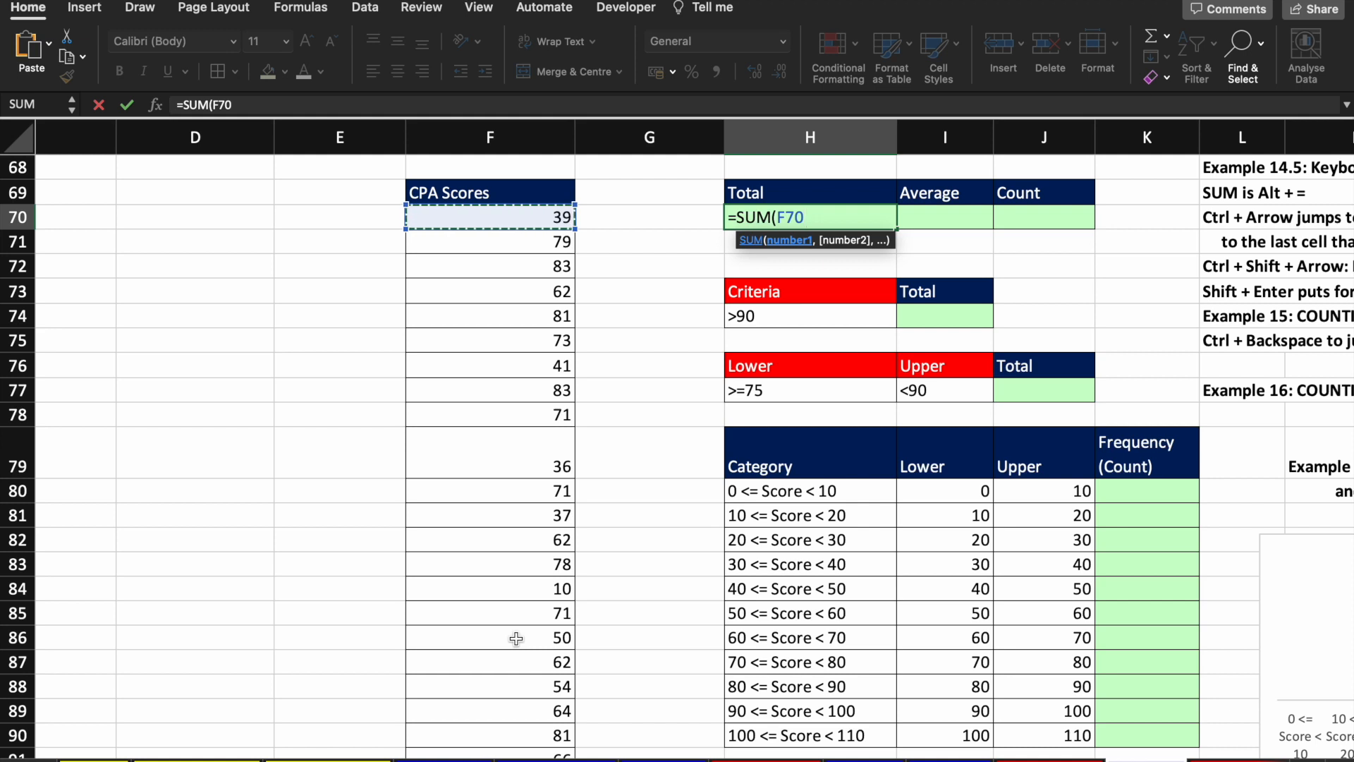
{"action": "key", "text": "ctrl+shift+Down"}
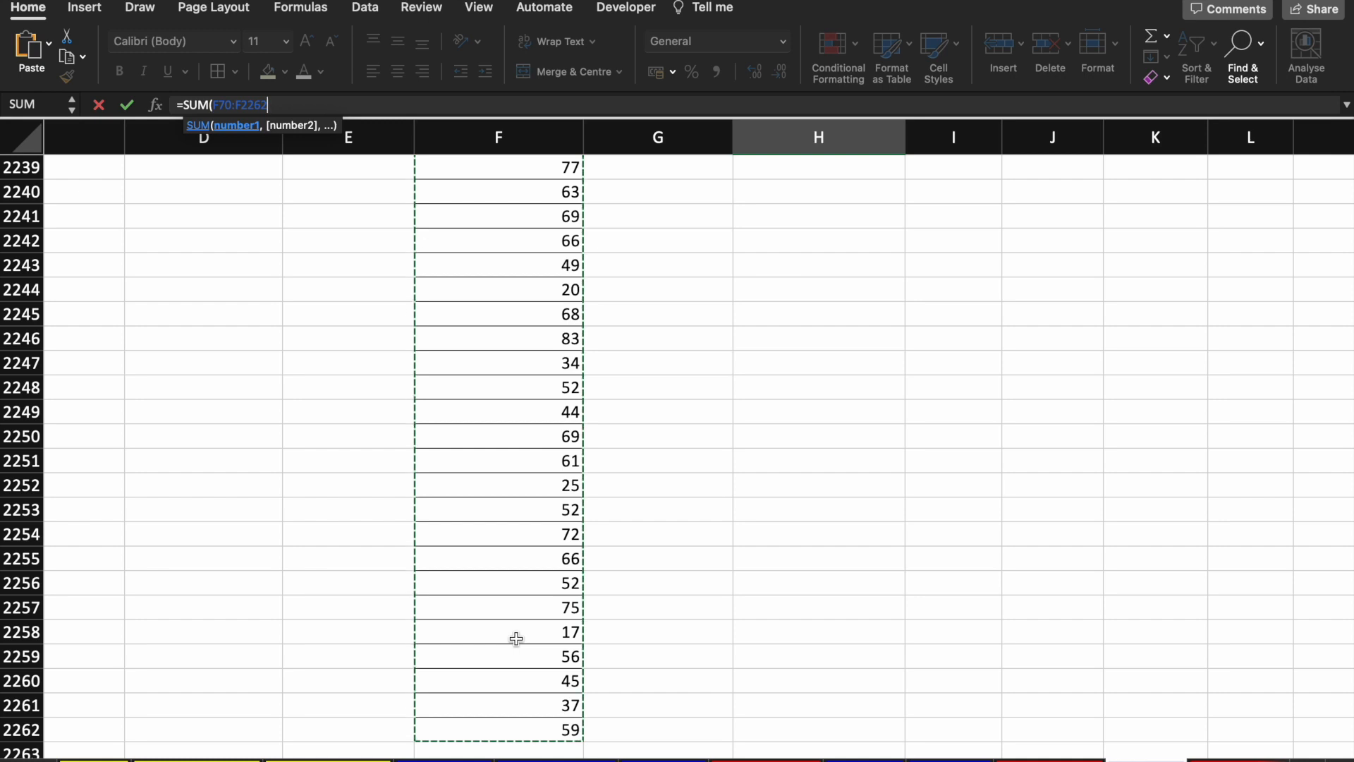
{"action": "key", "text": "Return"}
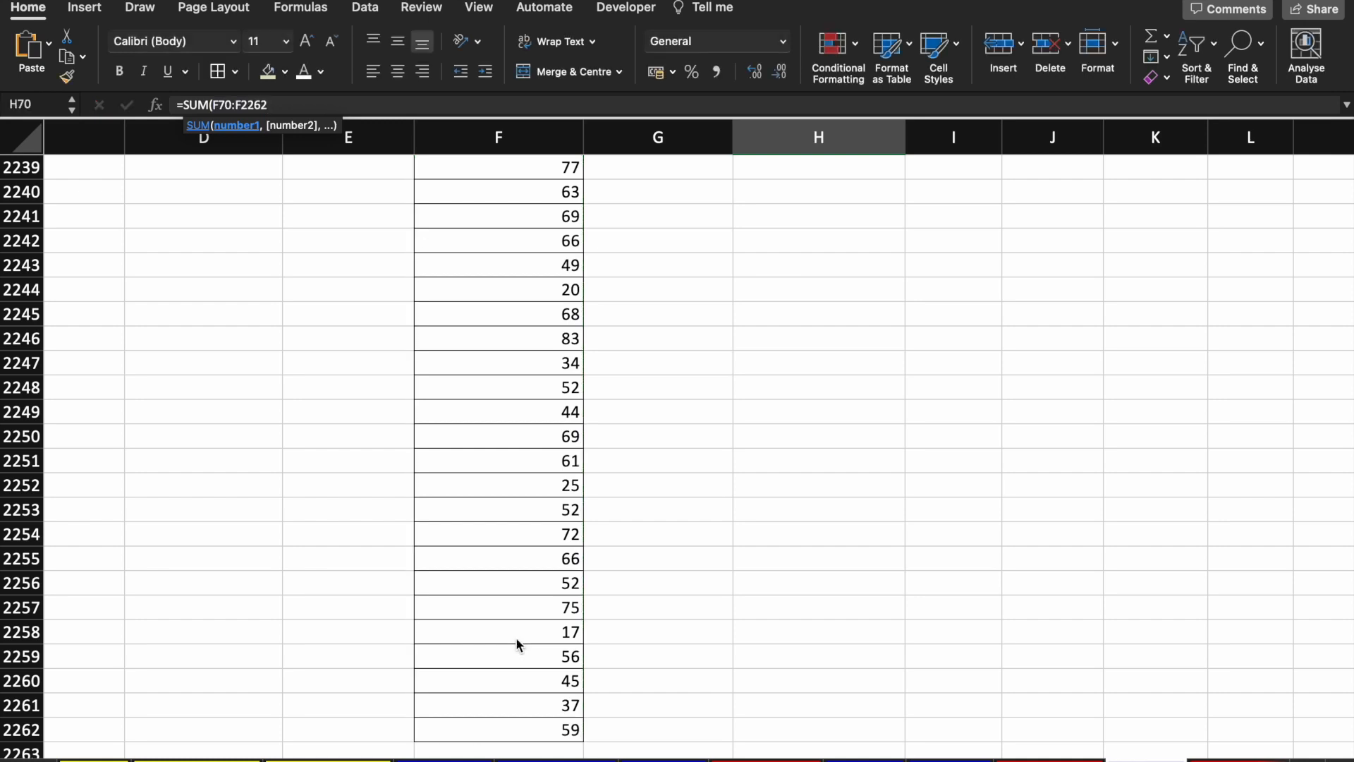
Step: Return to the top of the sheet and check the Total formula in H70
{"action": "left_click", "coordinate": [877, 619]}
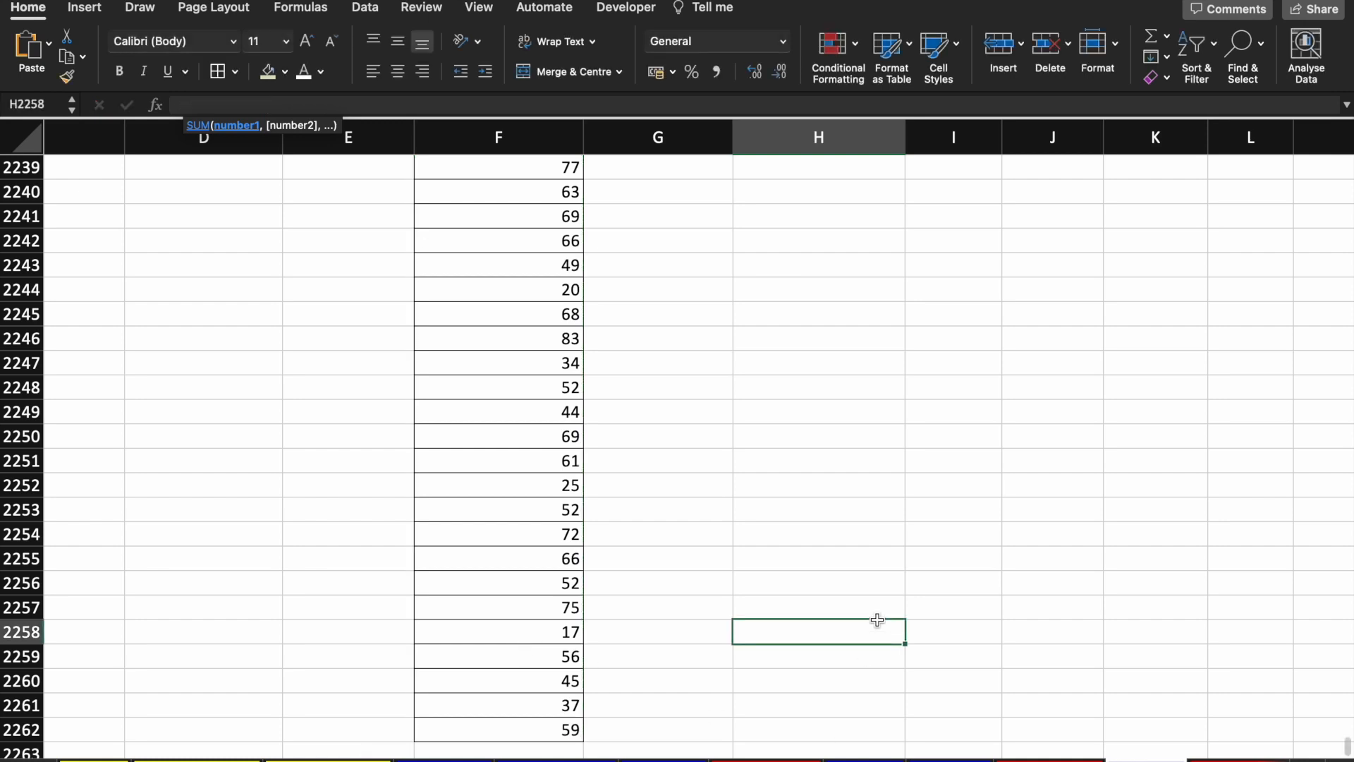
{"action": "key", "text": "super+Up"}
{"action": "key", "text": "Up"}
{"action": "key", "text": "Up"}
{"action": "key", "text": "Up"}
{"action": "key", "text": "Up"}
{"action": "key", "text": "Up"}
{"action": "key", "text": "Up"}
{"action": "key", "text": "Up"}
{"action": "key", "text": "Up"}
{"action": "key", "text": "Up"}
{"action": "key", "text": "Up"}
{"action": "key", "text": "Up"}
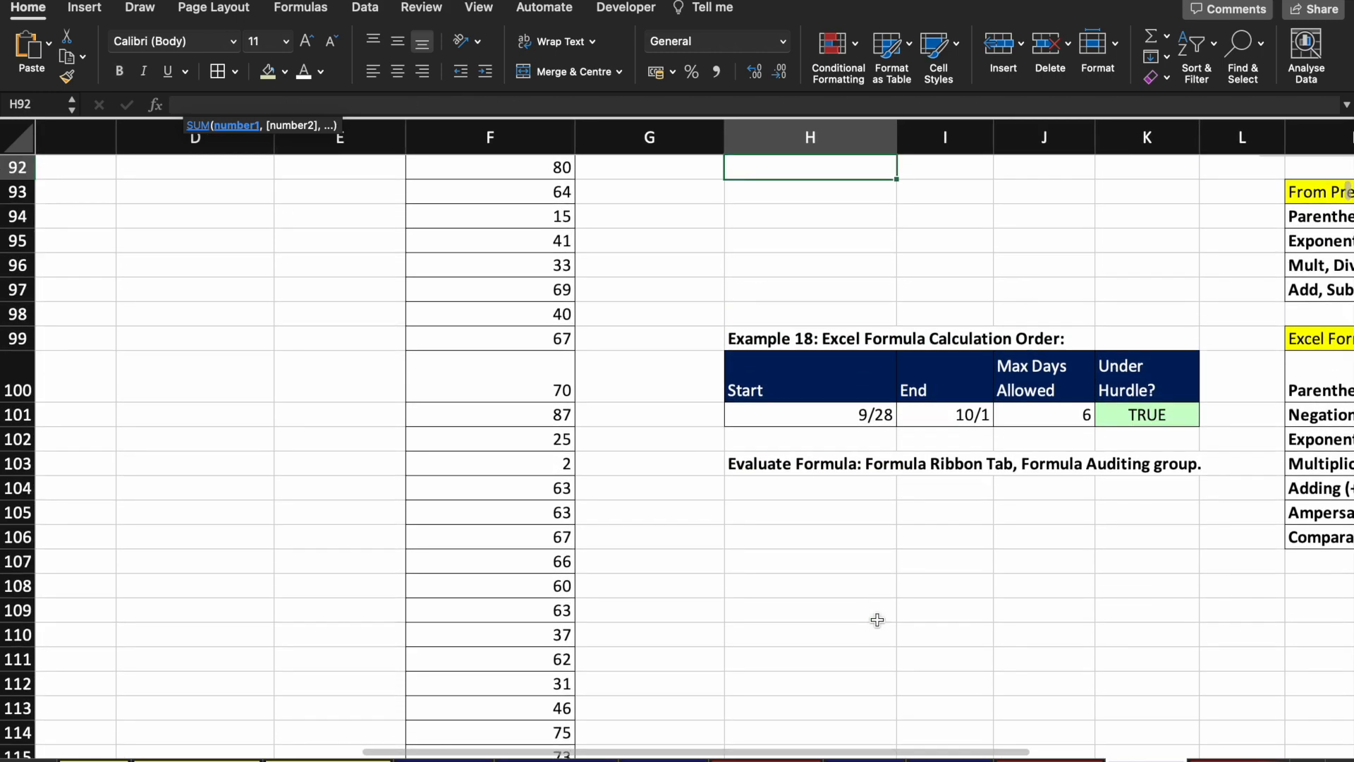
{"action": "key", "text": "Left"}
{"action": "key", "text": "Left"}
{"action": "key", "text": "super+Up"}
{"action": "key", "text": "Down"}
{"action": "key", "text": "Down"}
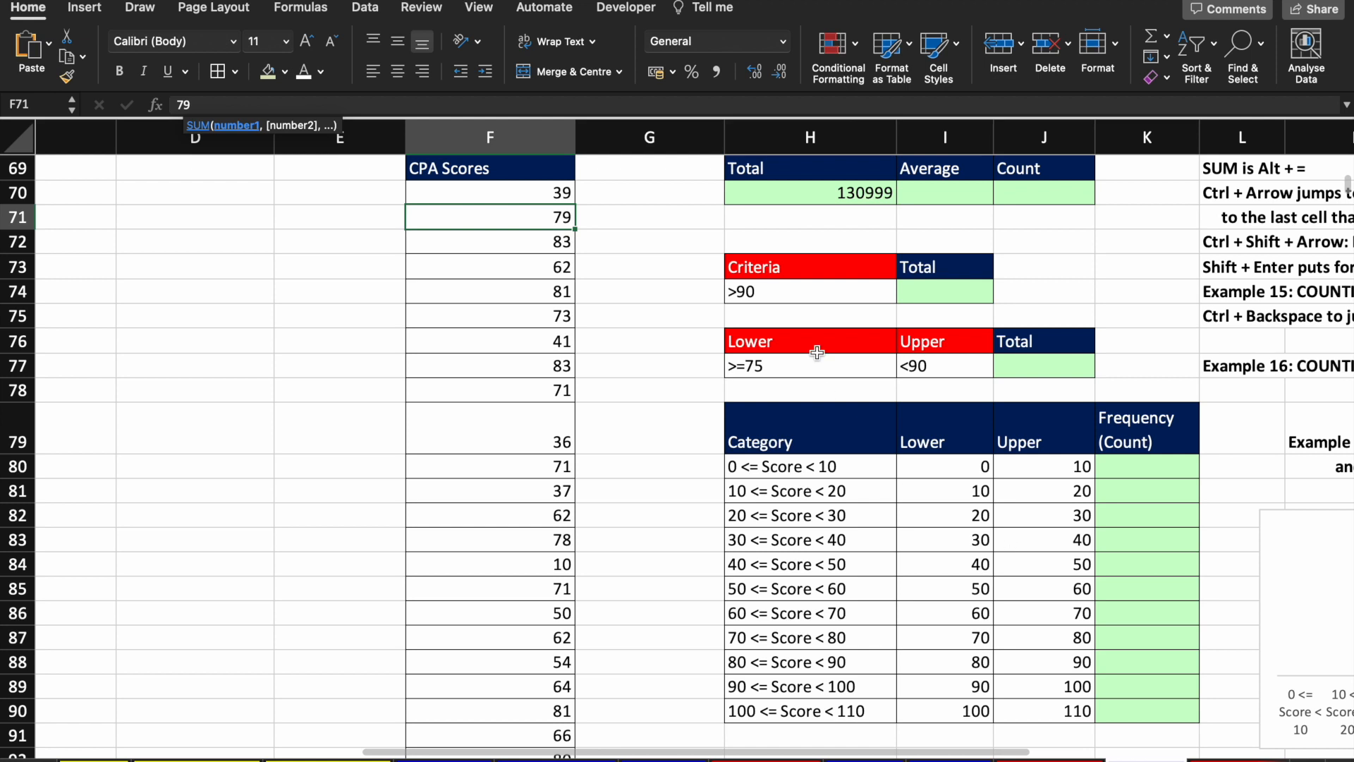
{"action": "left_click", "coordinate": [834, 194]}
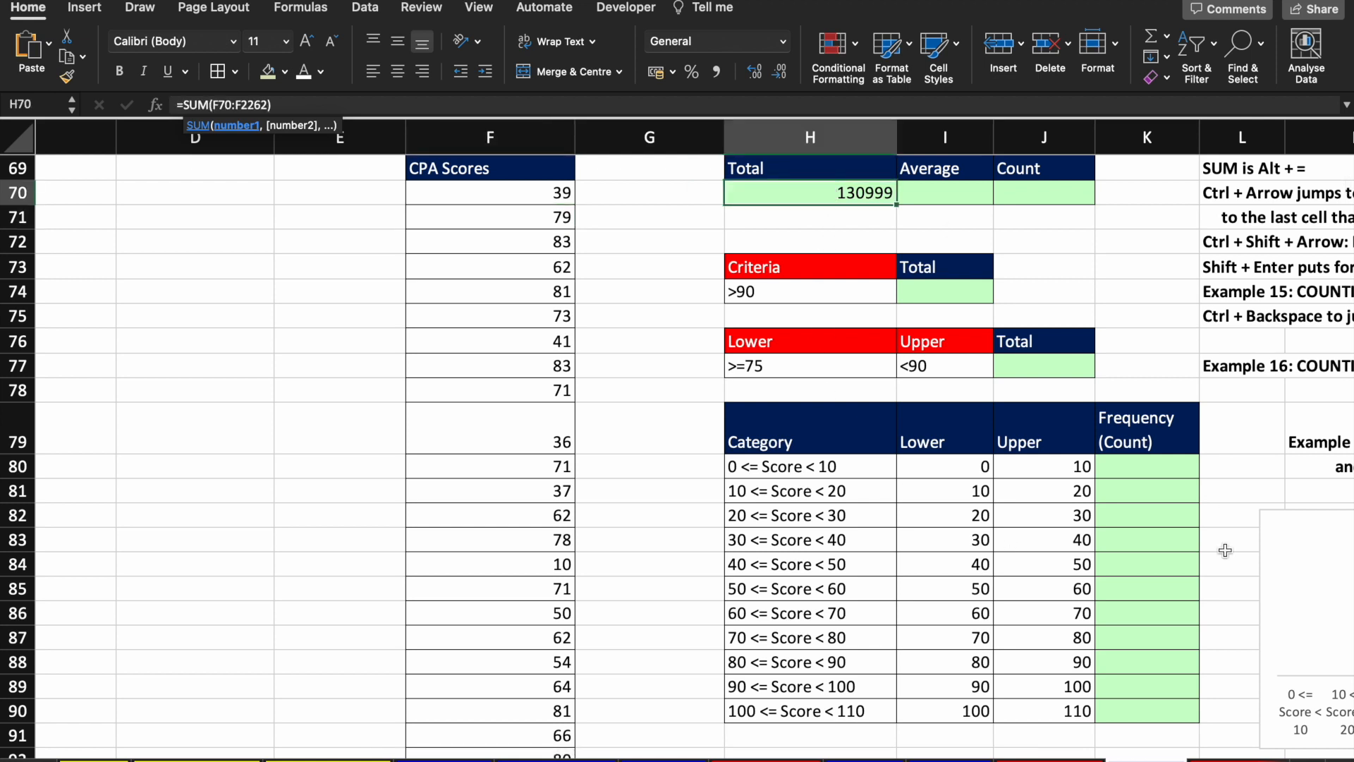
Step: Enter =AVERAGE(F70:F2262) in I70, showing 59.735066
{"action": "key", "text": "Right"}
{"action": "type", "text": "="}
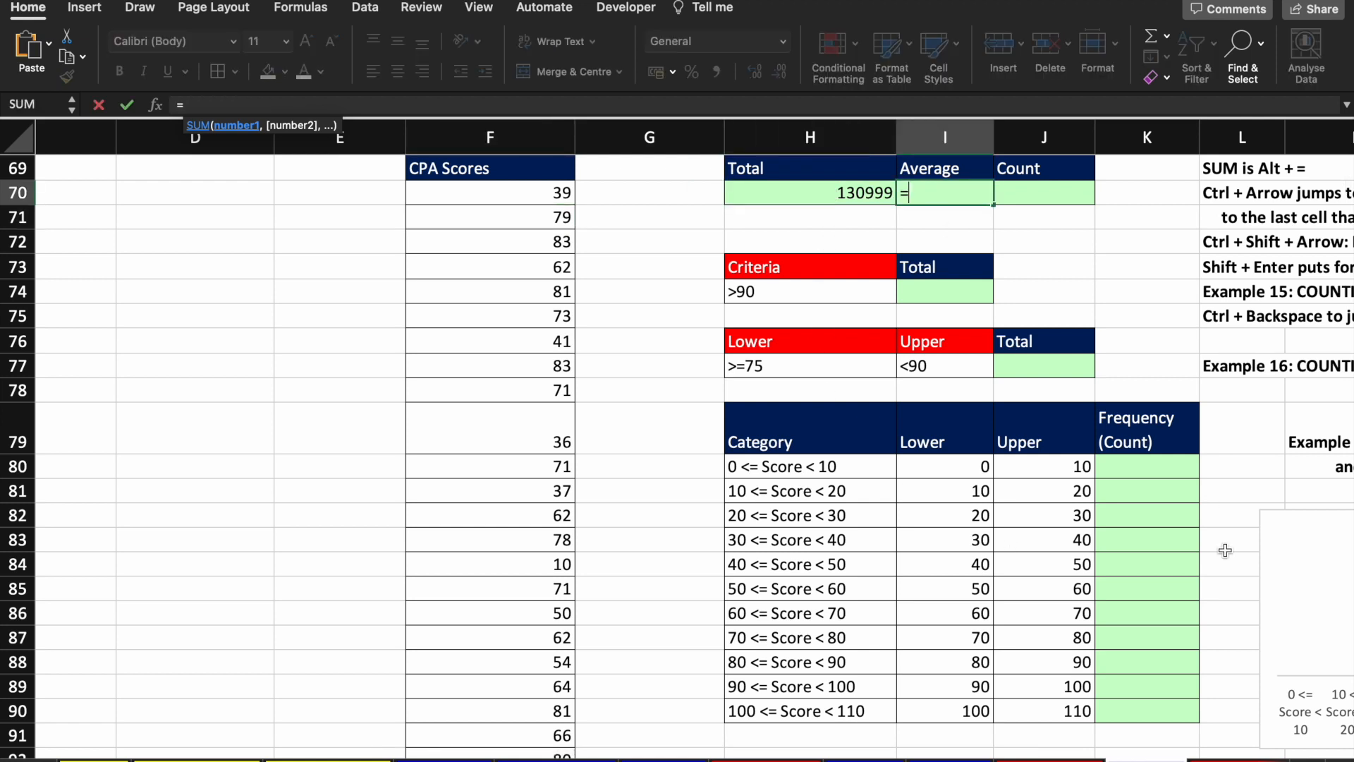
{"action": "type", "text": "av"}
{"action": "key", "text": "Tab"}
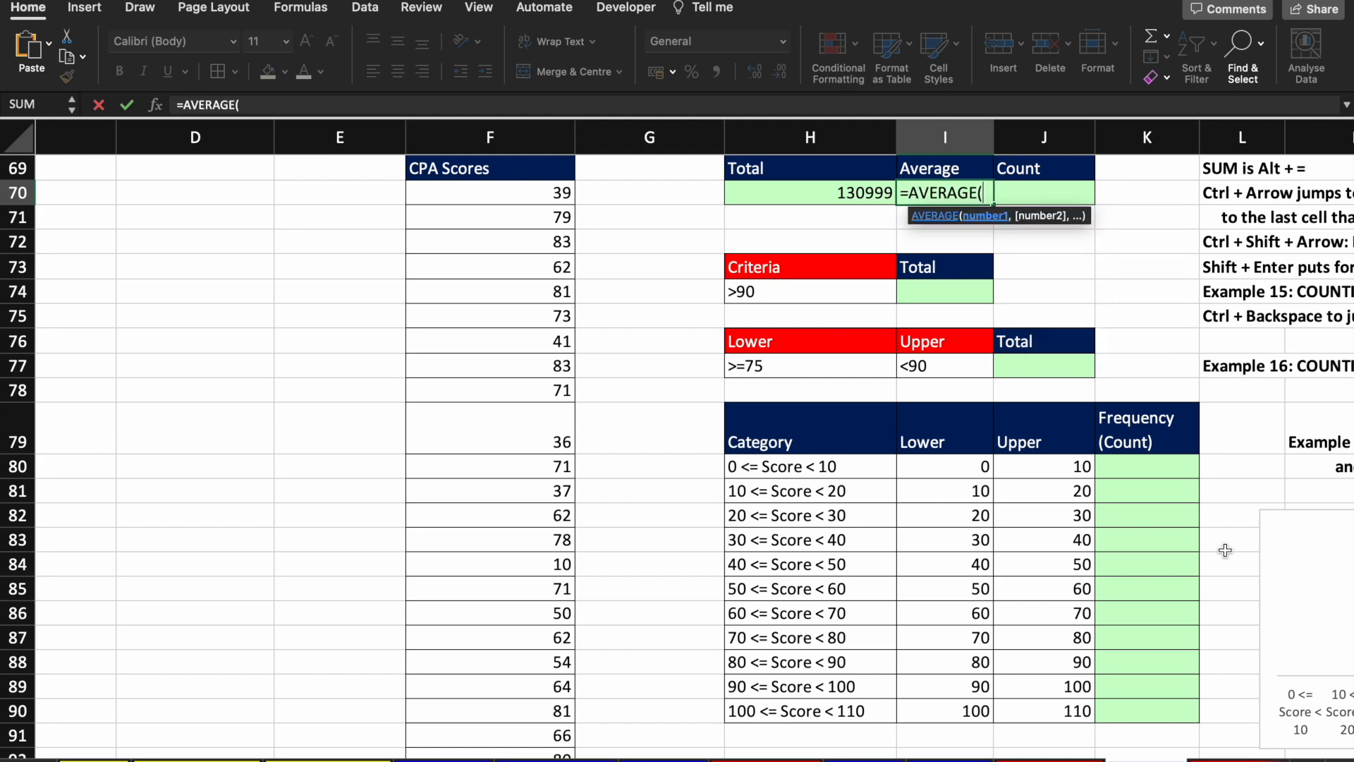
{"action": "key", "text": "Left"}
{"action": "key", "text": "Left"}
{"action": "key", "text": "Left"}
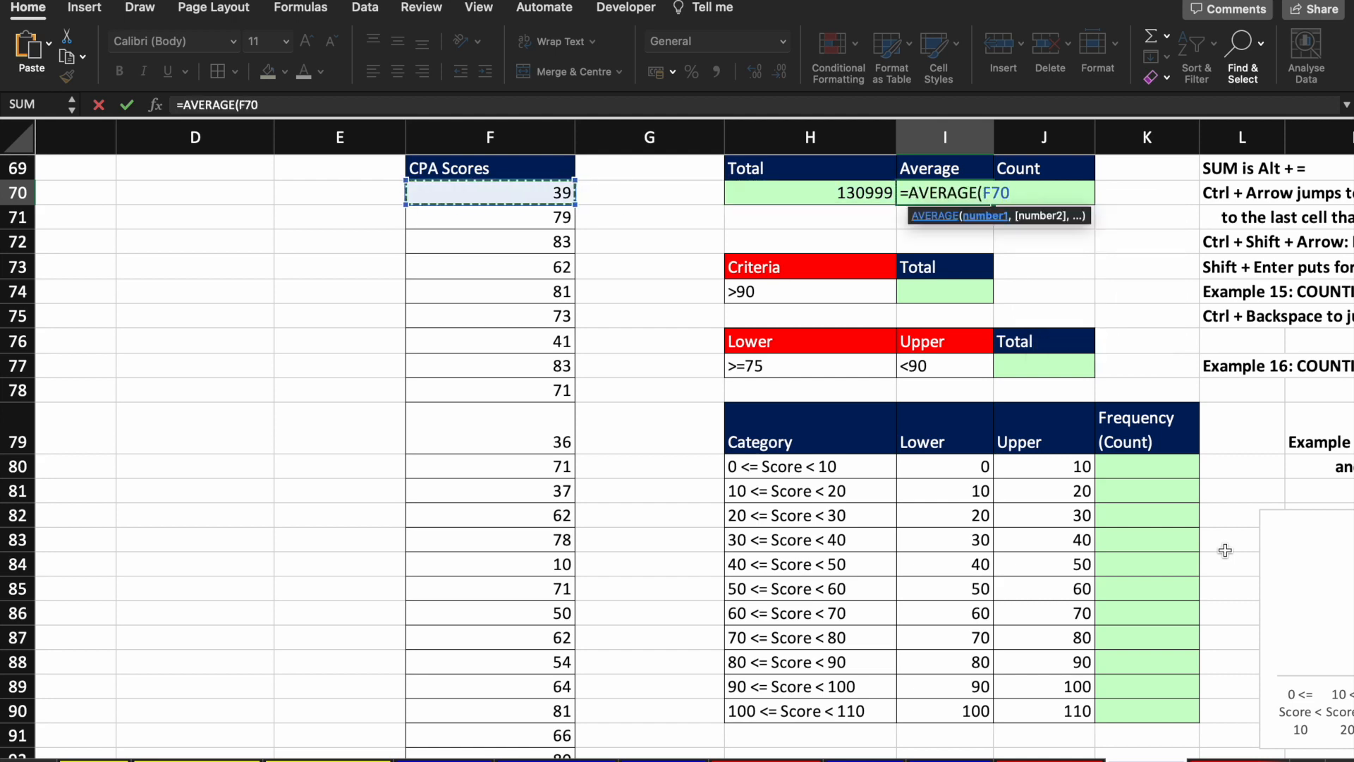
{"action": "key", "text": "ctrl+shift+Down"}
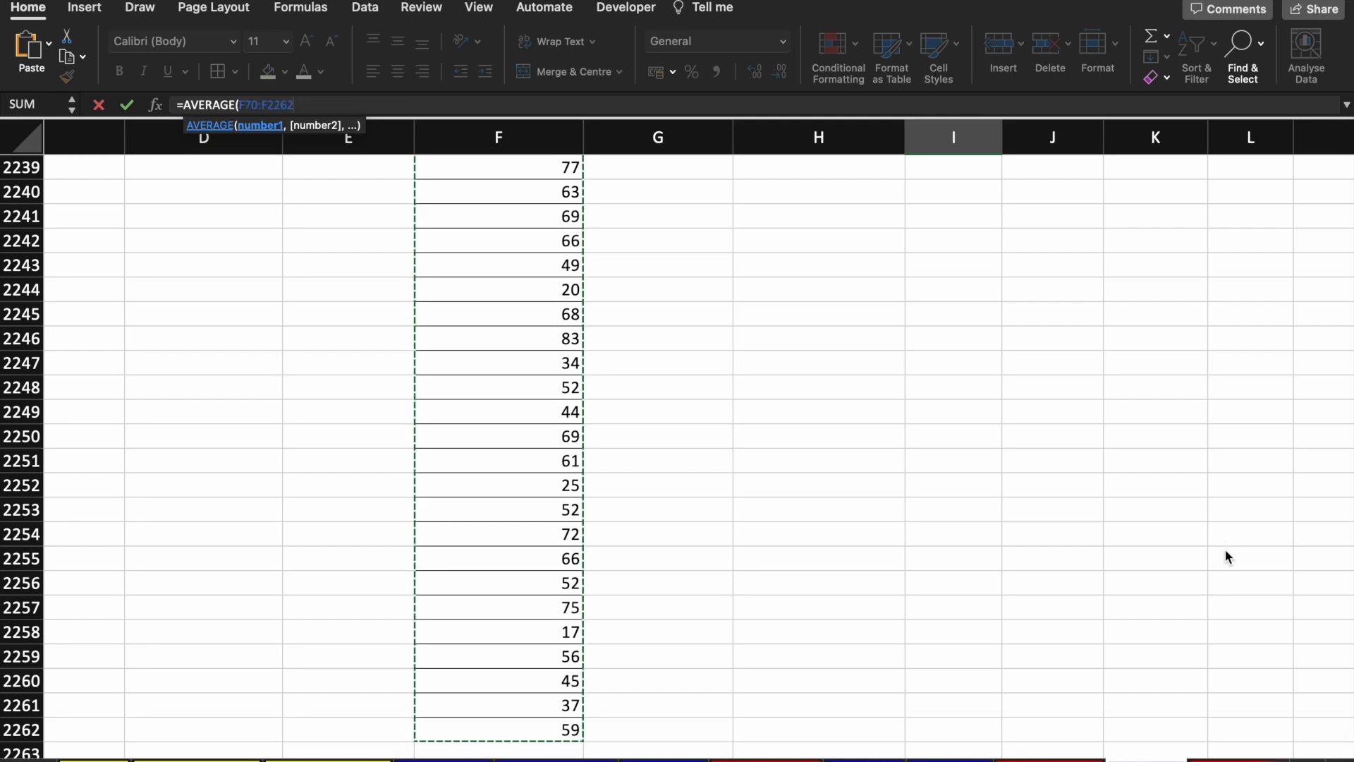
{"action": "key", "text": "shift+Return"}
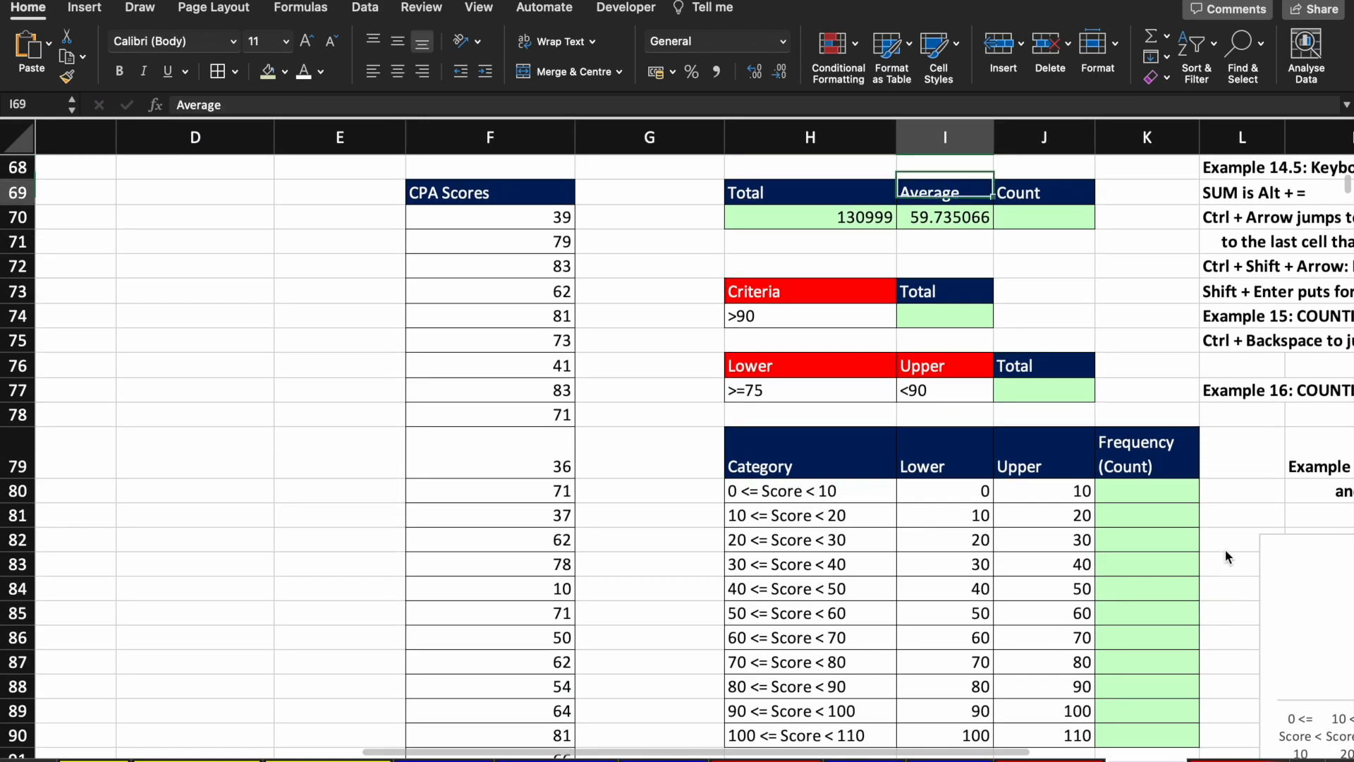
{"action": "key", "text": "Down"}
Step: Enter =COUNT(F70:F2262) in J70, returning 2193
{"action": "key", "text": "Right"}
{"action": "type", "text": "=co"}
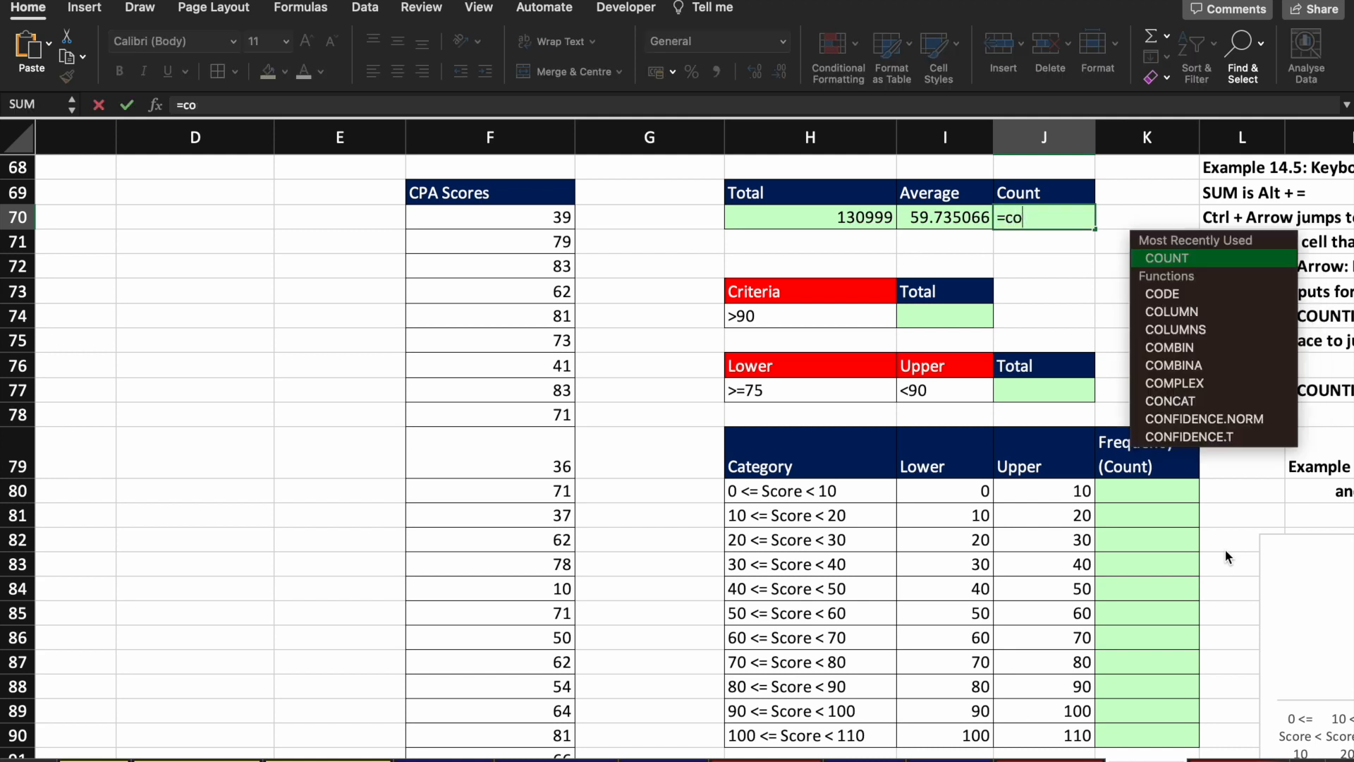
{"action": "type", "text": "un"}
{"action": "key", "text": "Tab"}
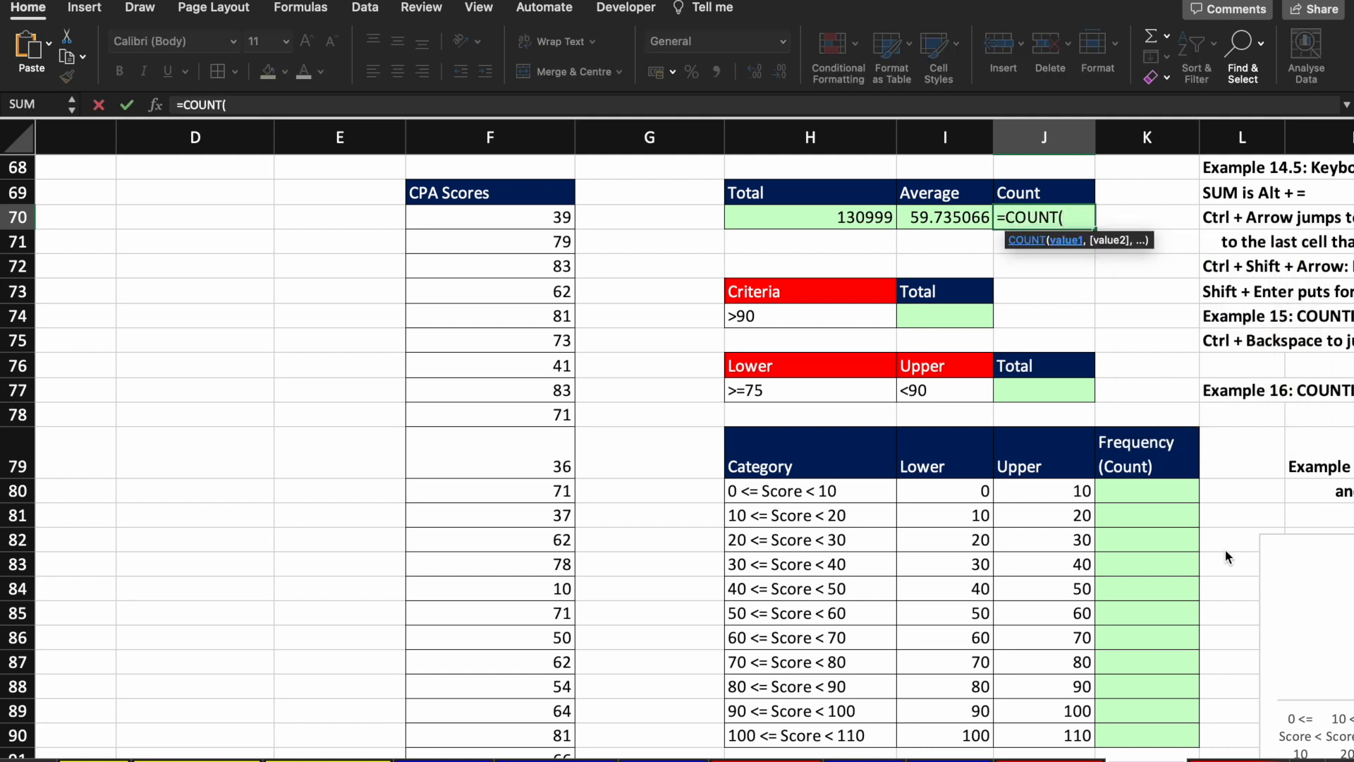
{"action": "key", "text": "Left"}
{"action": "key", "text": "Left"}
{"action": "key", "text": "Left"}
{"action": "key", "text": "Left"}
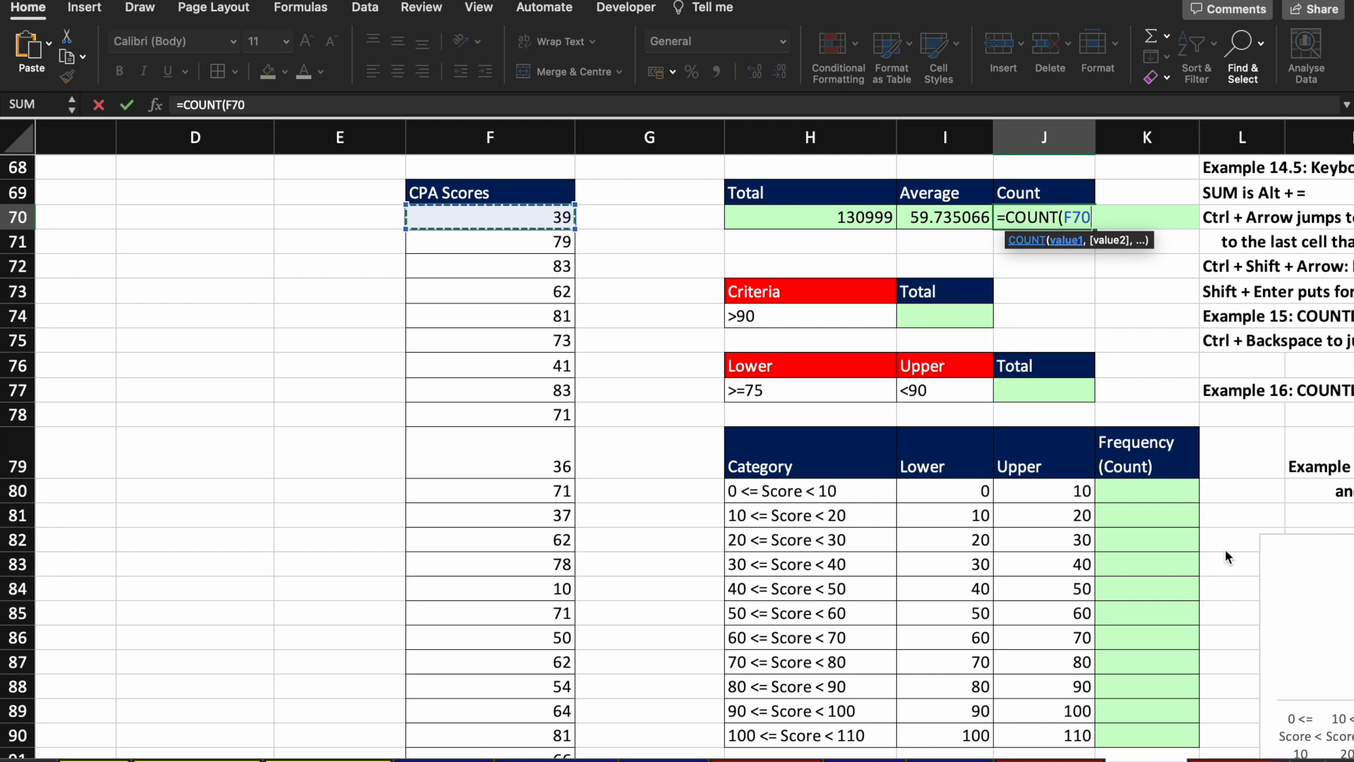
{"action": "key", "text": "ctrl+shift+Down"}
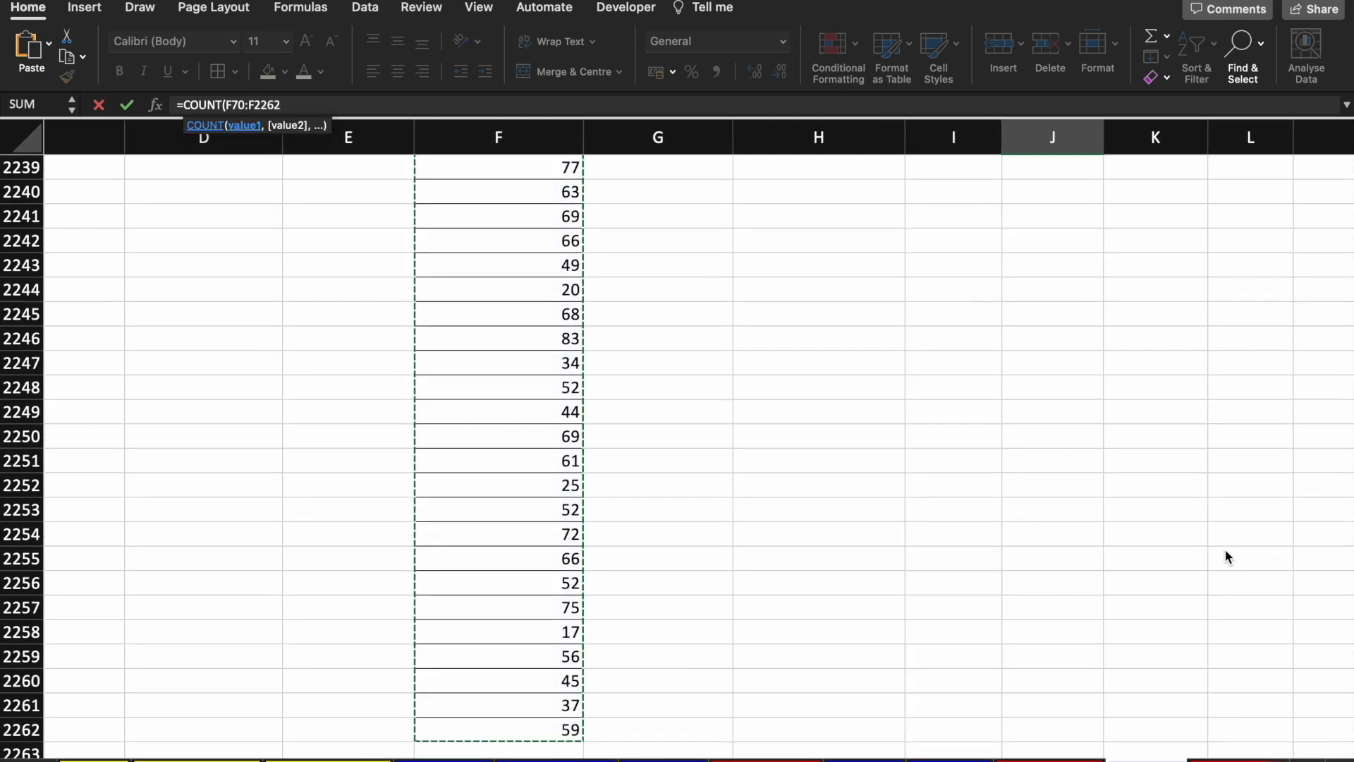
{"action": "key", "text": "shift+Return"}
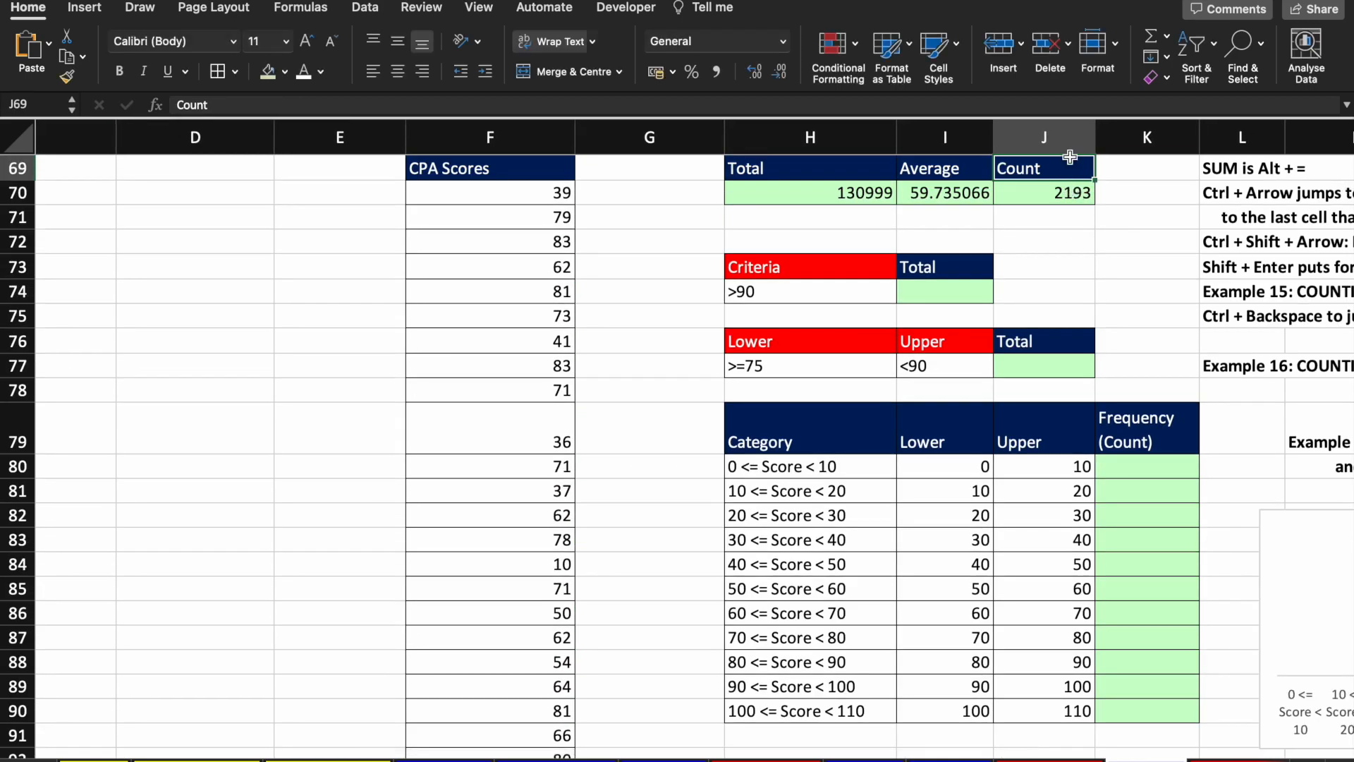
{"action": "scroll", "coordinate": [1052, 229], "scroll_direction": "up", "scroll_amount": 2}
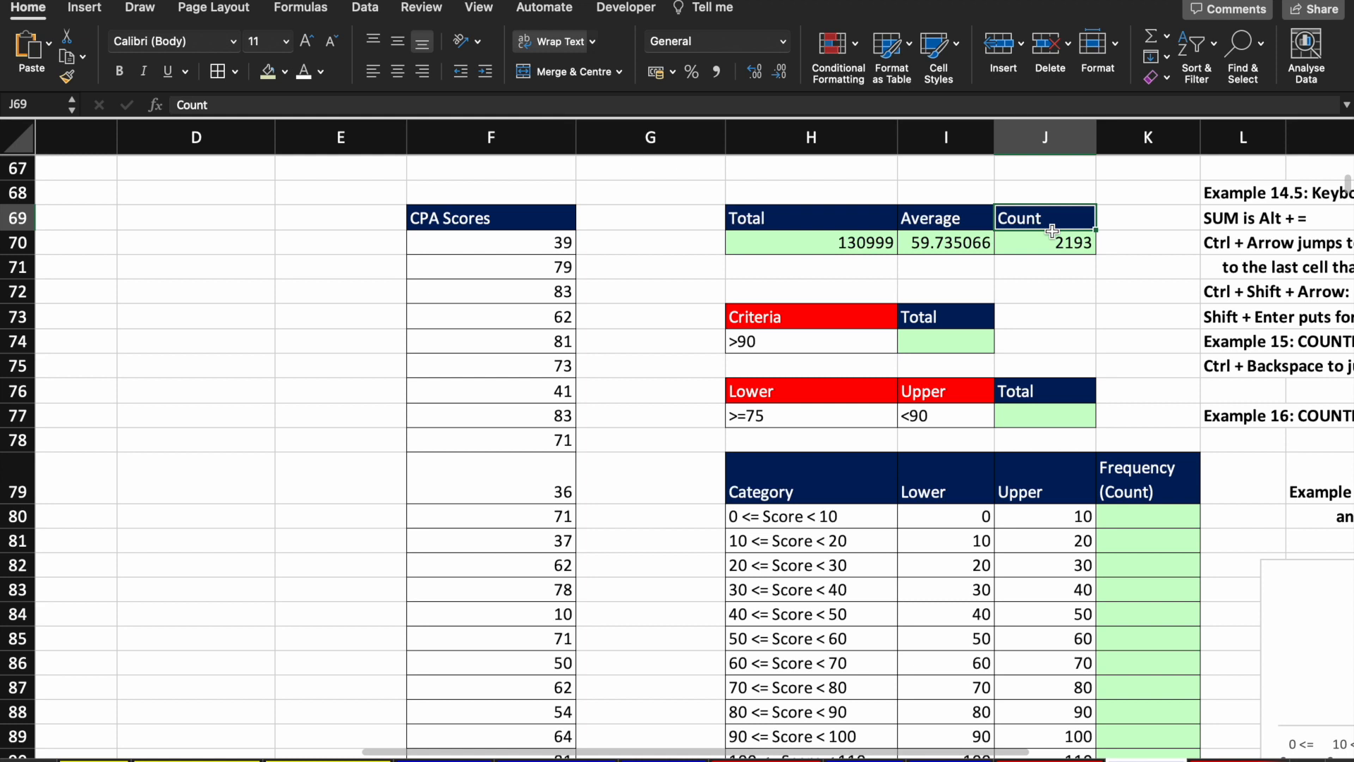
{"action": "key", "text": "Return"}
{"action": "key", "text": "Return"}
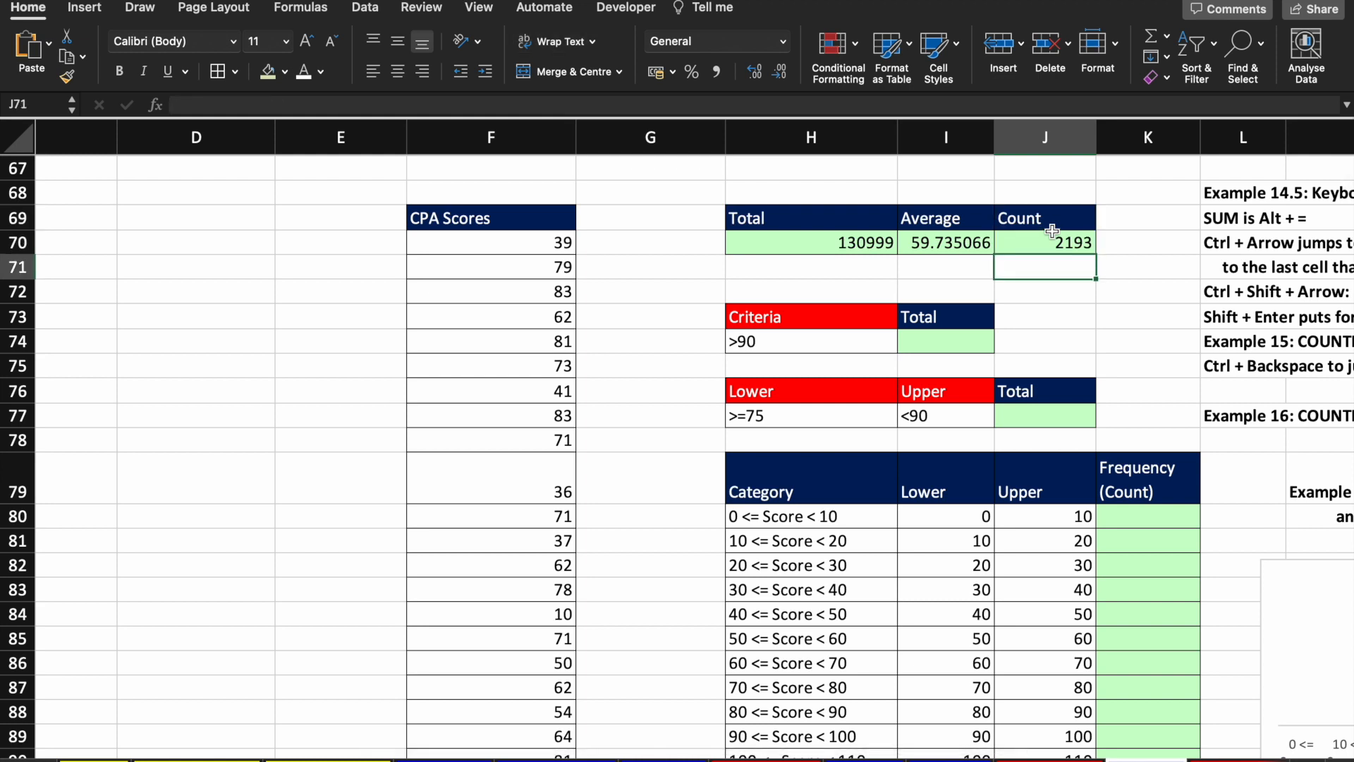
{"action": "key", "text": "shift+Return"}
{"action": "key", "text": "shift+Return"}
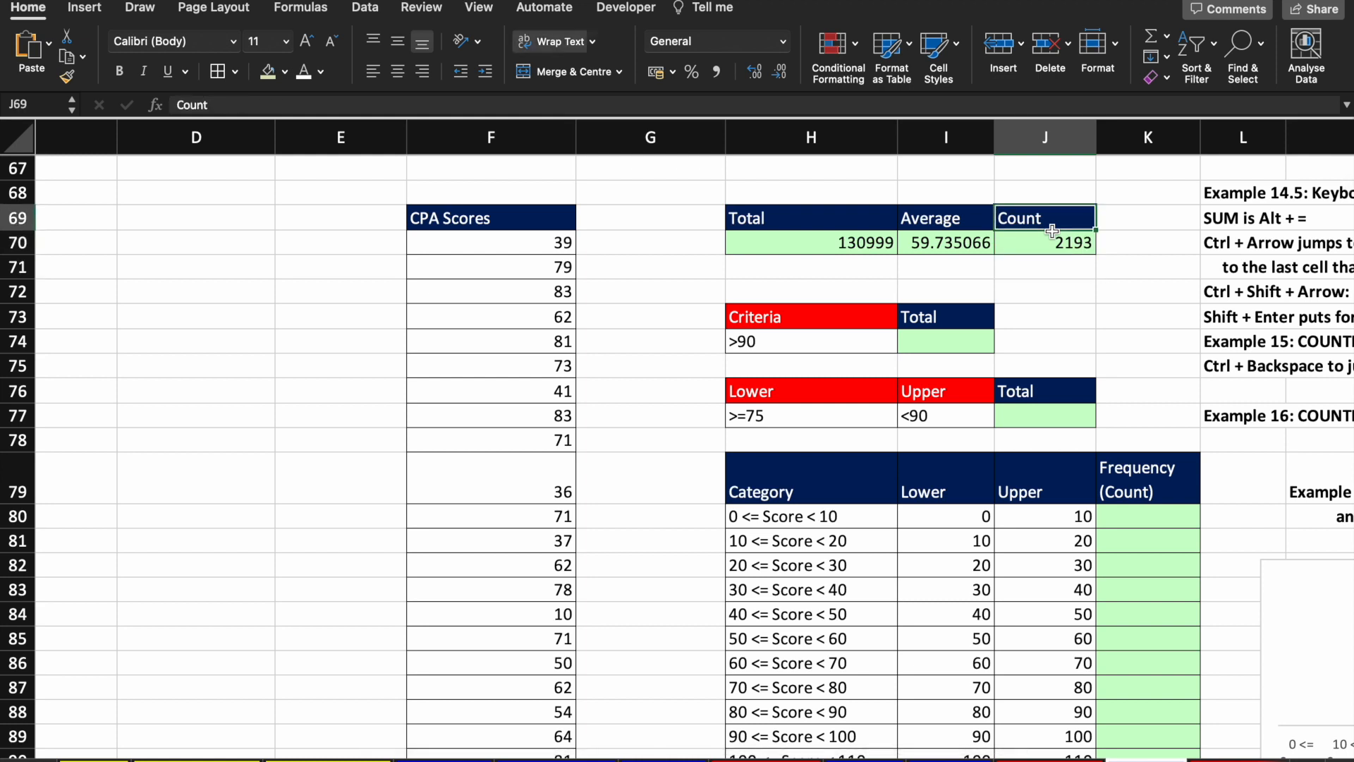
{"action": "key", "text": "Tab"}
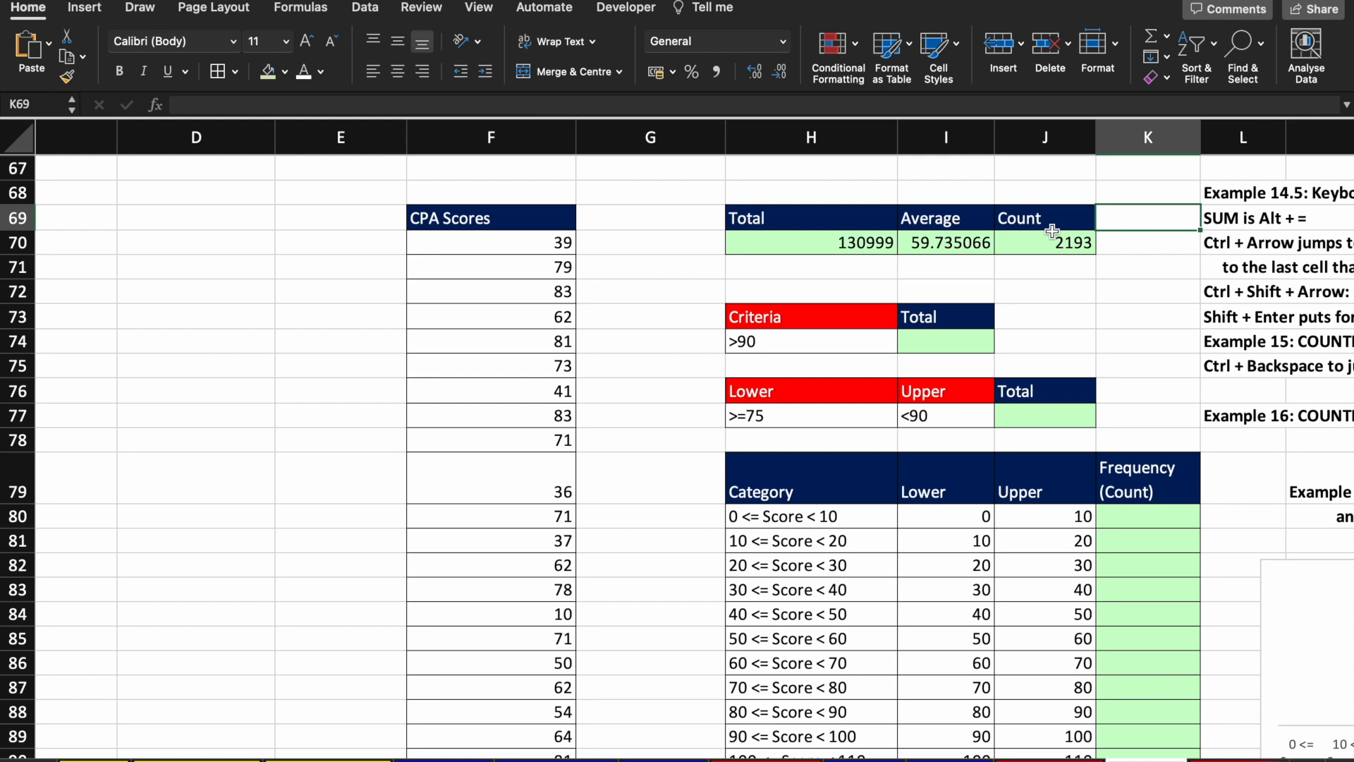
{"action": "key", "text": "shift+Tab"}
{"action": "key", "text": "shift+Tab"}
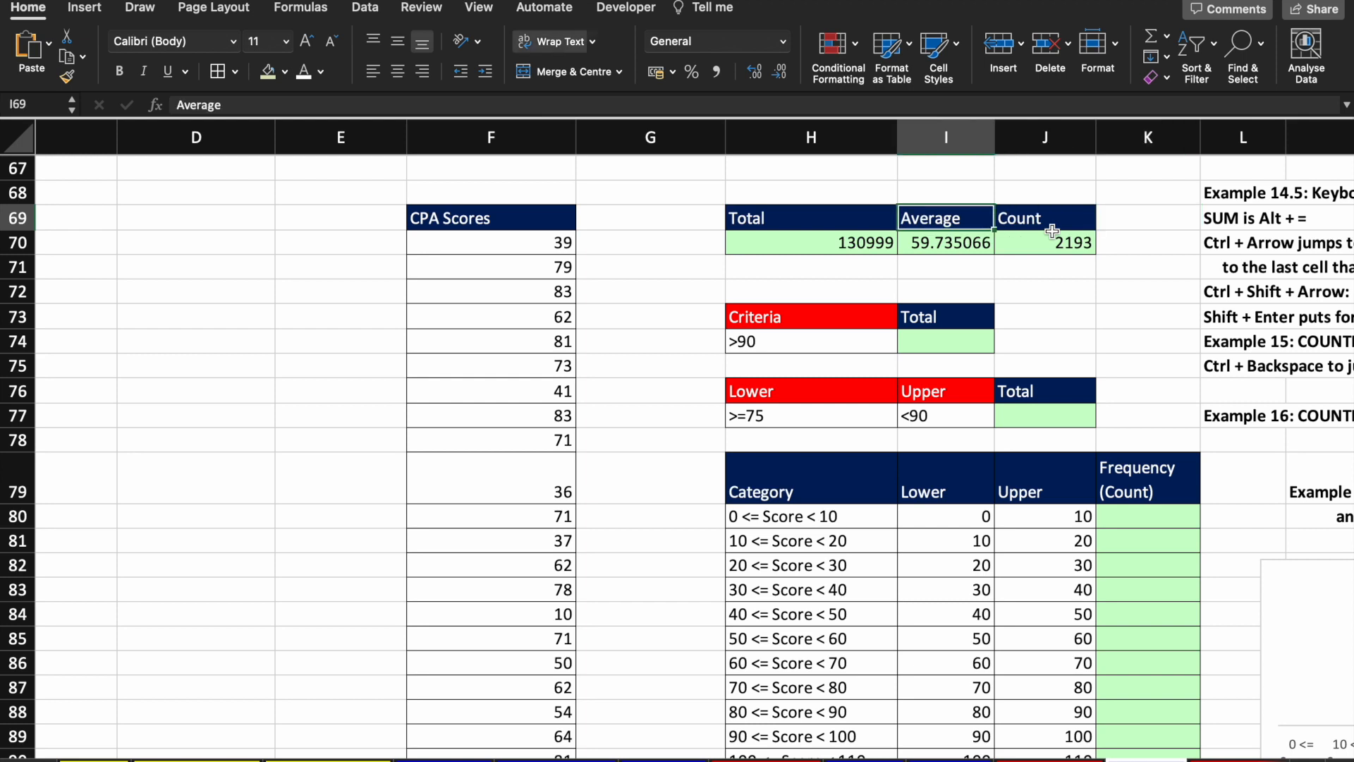
{"action": "left_click", "coordinate": [505, 315]}
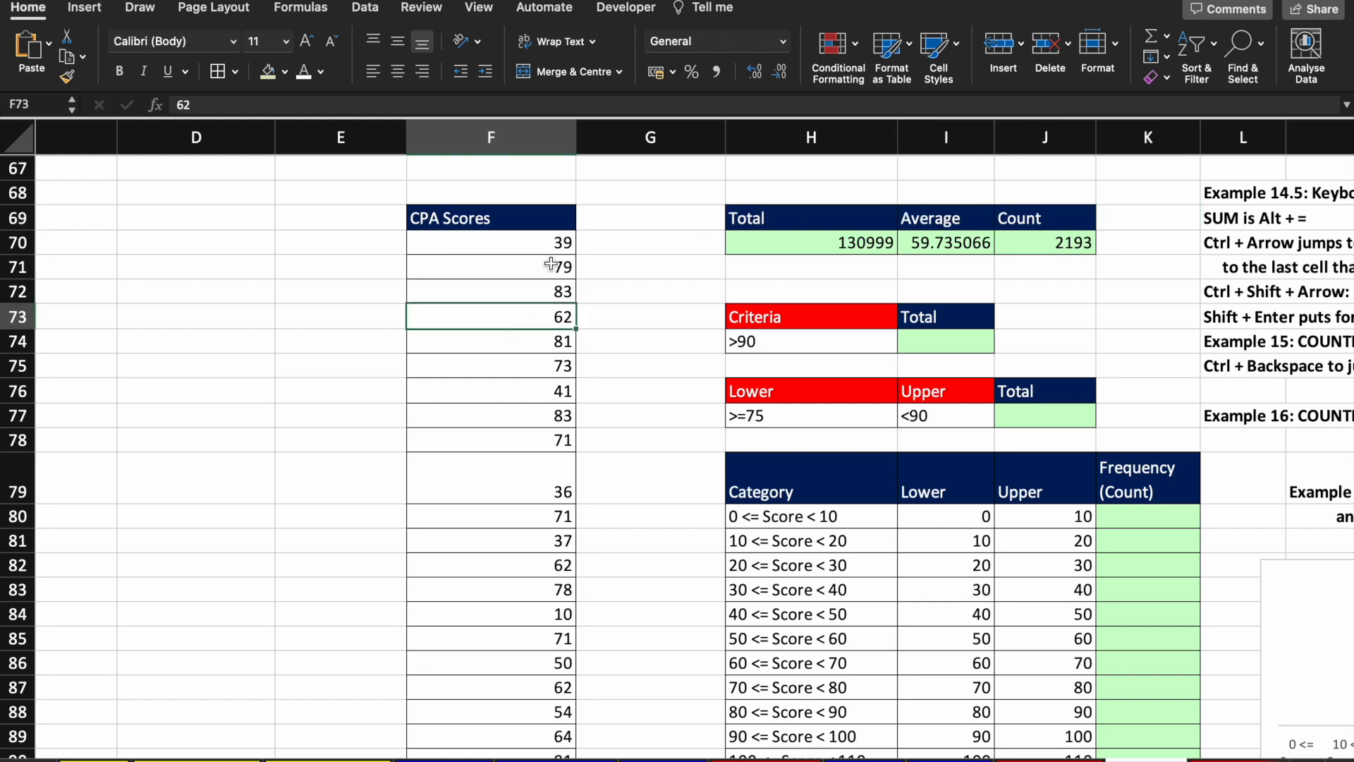
{"action": "key", "text": "ctrl+Down"}
{"action": "key", "text": "Down"}
{"action": "key", "text": "ctrl+Up"}
{"action": "key", "text": "ctrl+Up"}
{"action": "key", "text": "Right"}
{"action": "key", "text": "Right"}
{"action": "key", "text": "Right"}
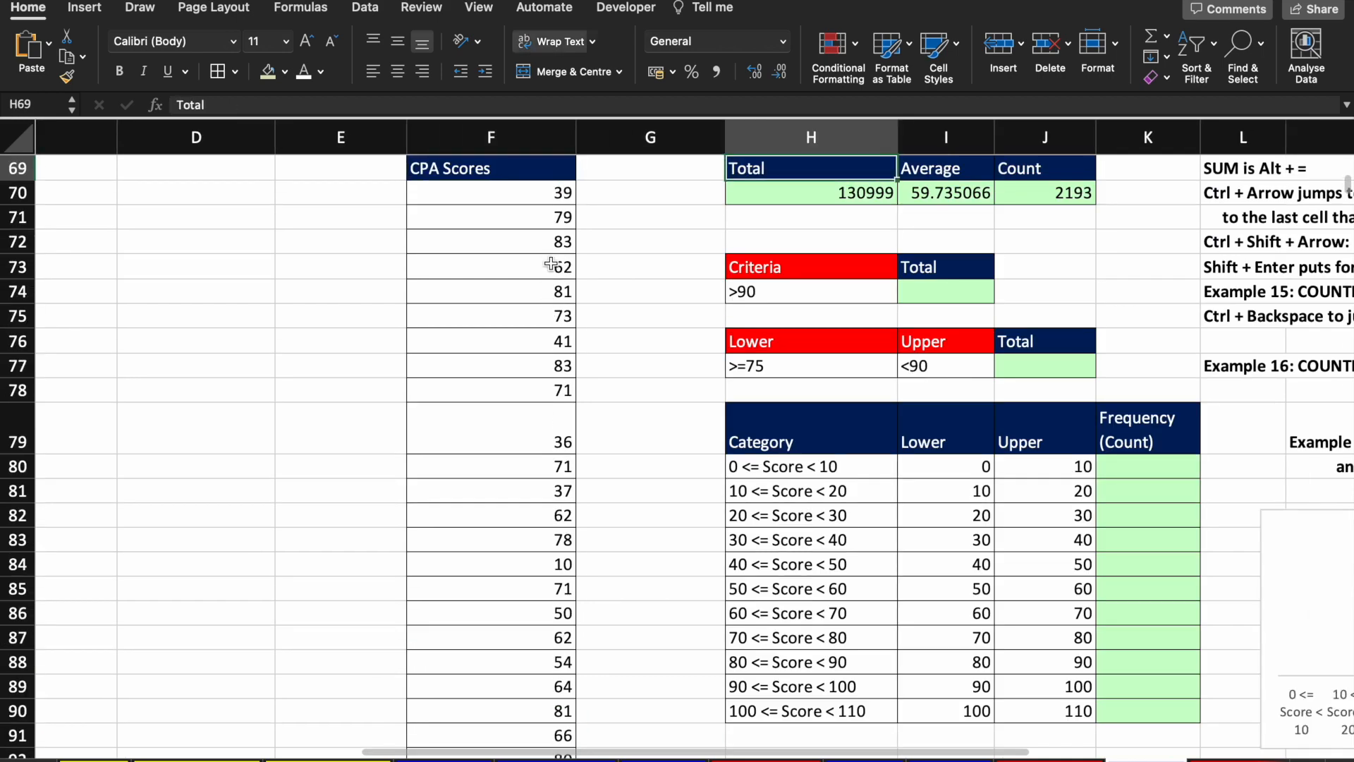
{"action": "key", "text": "Down"}
{"action": "key", "text": "Up"}
{"action": "scroll", "coordinate": [551, 264], "scroll_direction": "up", "scroll_amount": 1}
{"action": "key", "text": "Left"}
{"action": "key", "text": "Down"}
{"action": "key", "text": "Right"}
{"action": "key", "text": "Left"}
{"action": "key", "text": "Right"}
{"action": "key", "text": "Right"}
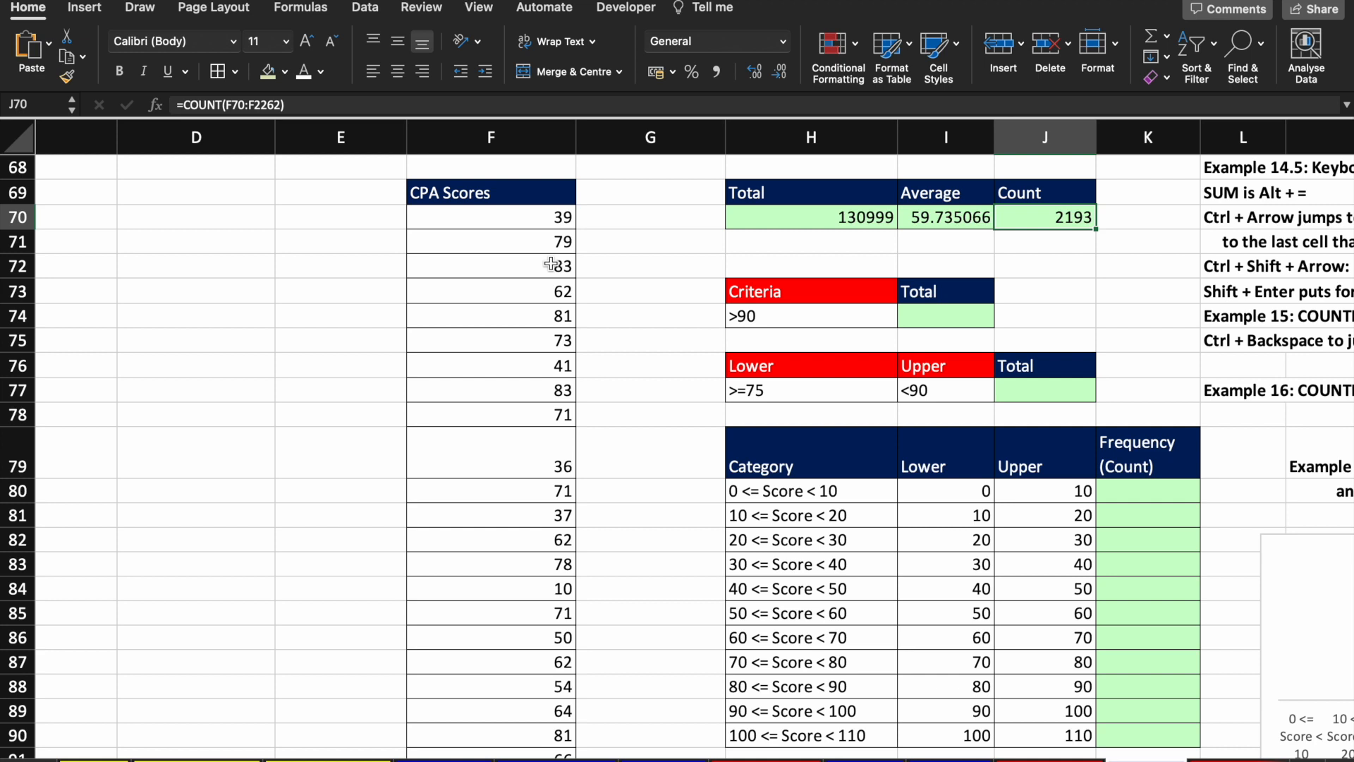
{"action": "key", "text": "Left"}
{"action": "key", "text": "Left"}
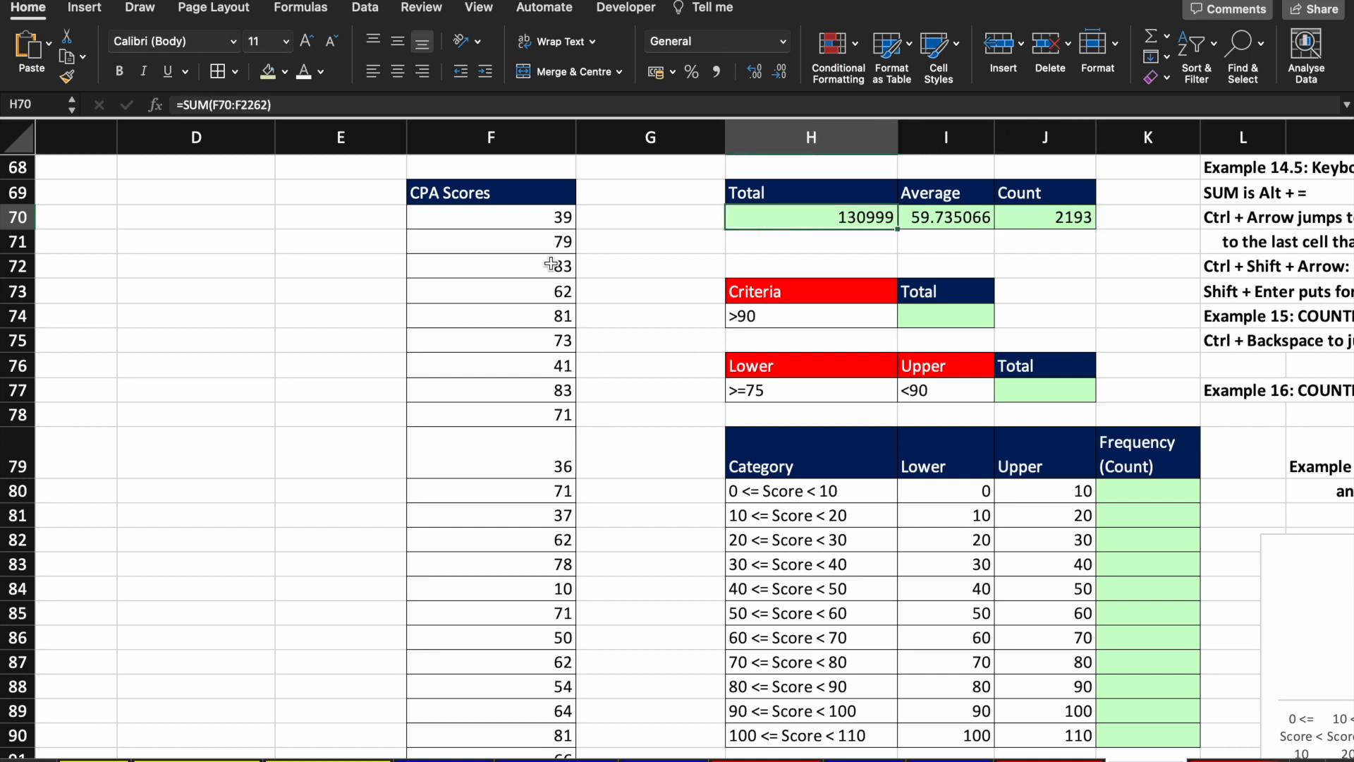
{"action": "key", "text": "Right"}
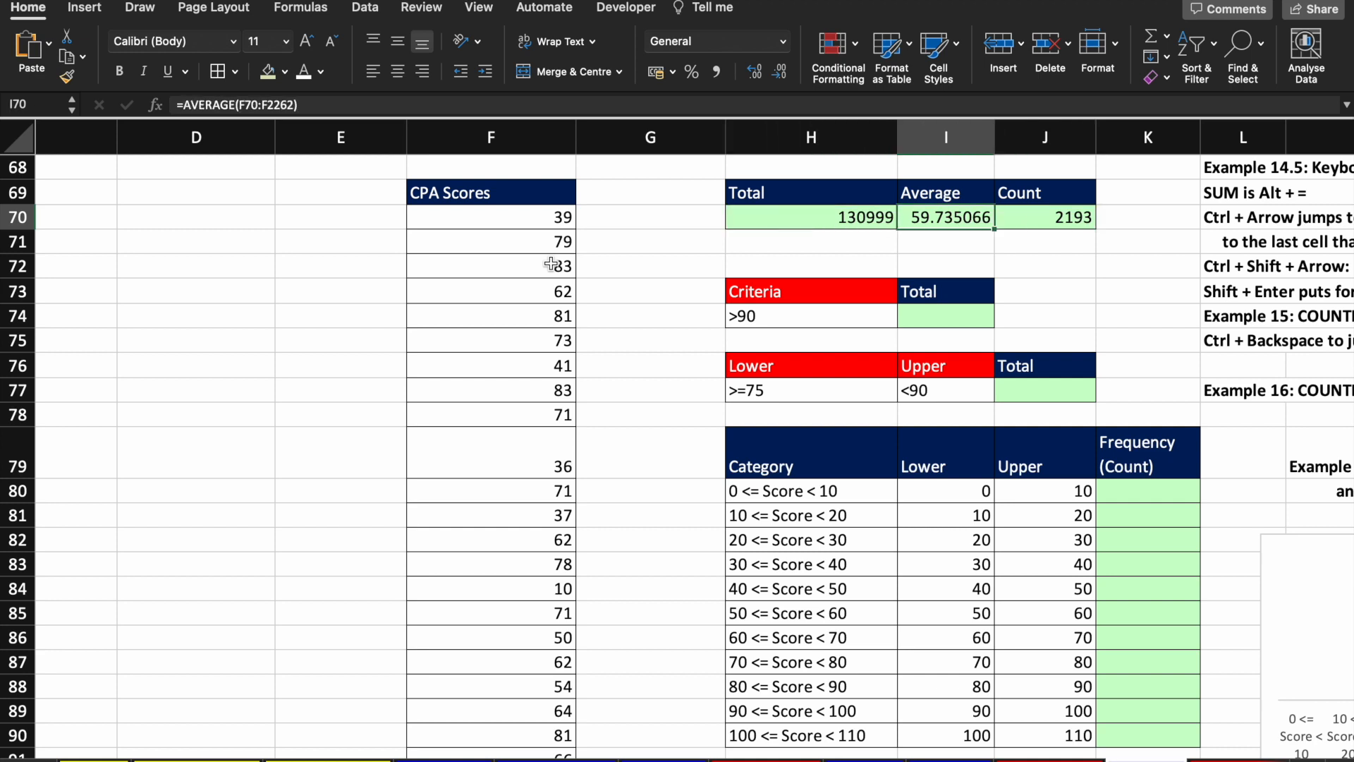
{"action": "key", "text": "Right"}
{"action": "key", "text": "Down"}
{"action": "key", "text": "Down"}
{"action": "key", "text": "Down"}
{"action": "key", "text": "Down"}
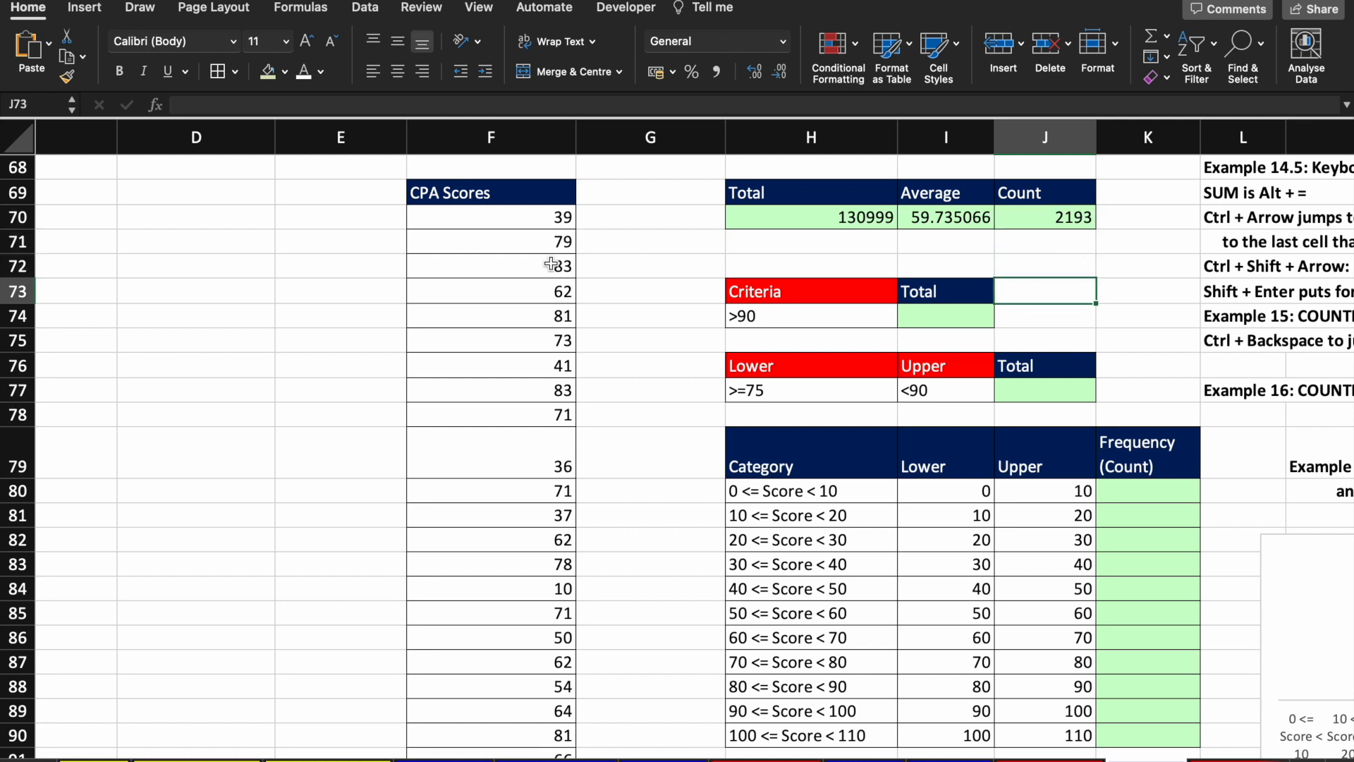
Step: Type the heading 'Count' beside the criteria table's Total heading
{"action": "key", "text": "Left"}
{"action": "key", "text": "Up"}
{"action": "key", "text": "Left"}
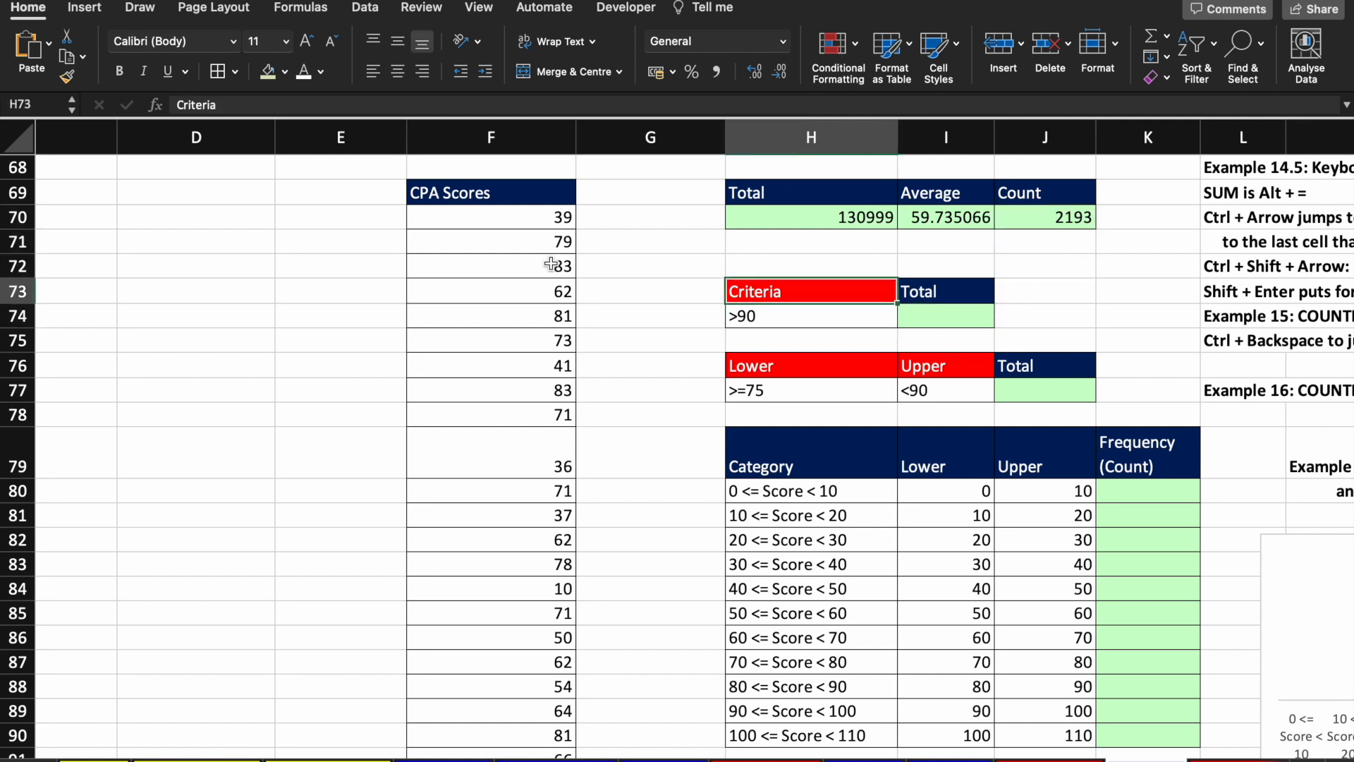
{"action": "key", "text": "Down"}
{"action": "key", "text": "Right"}
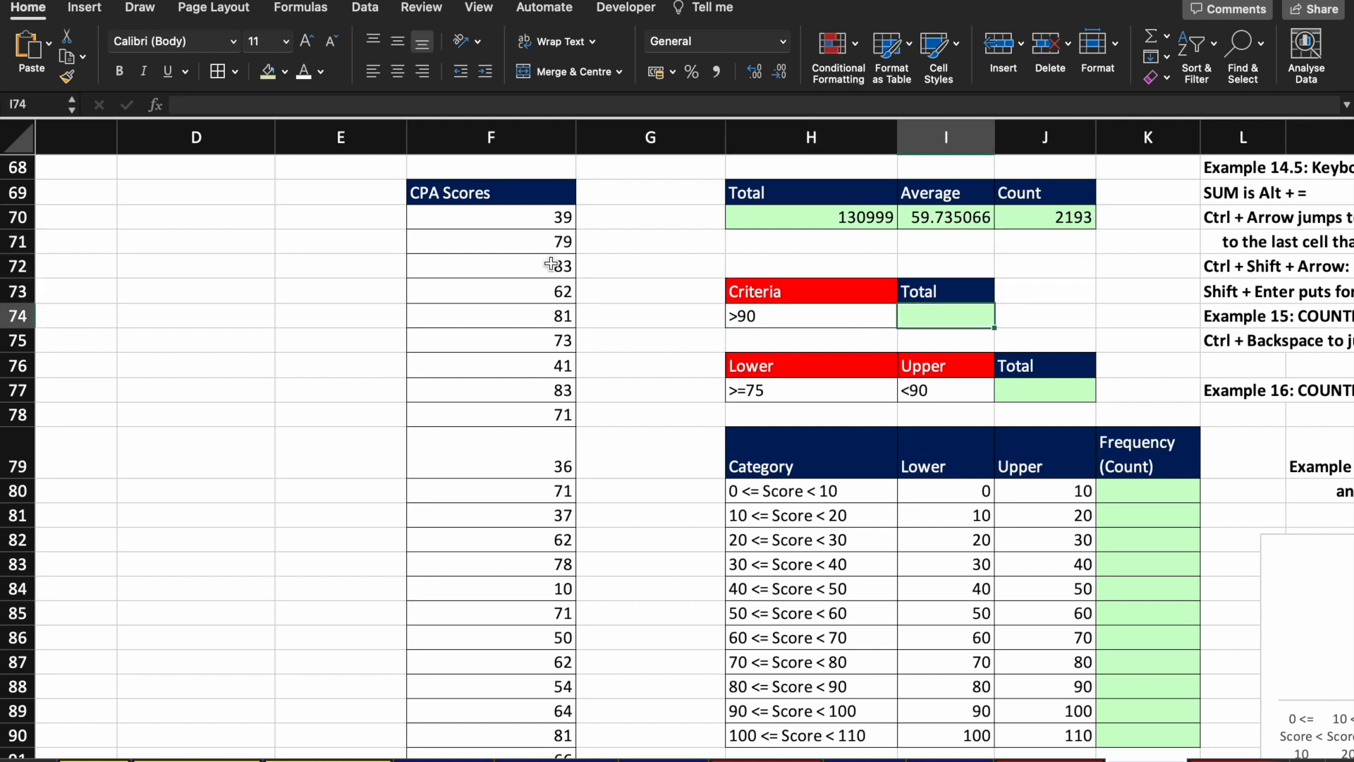
{"action": "key", "text": "Up"}
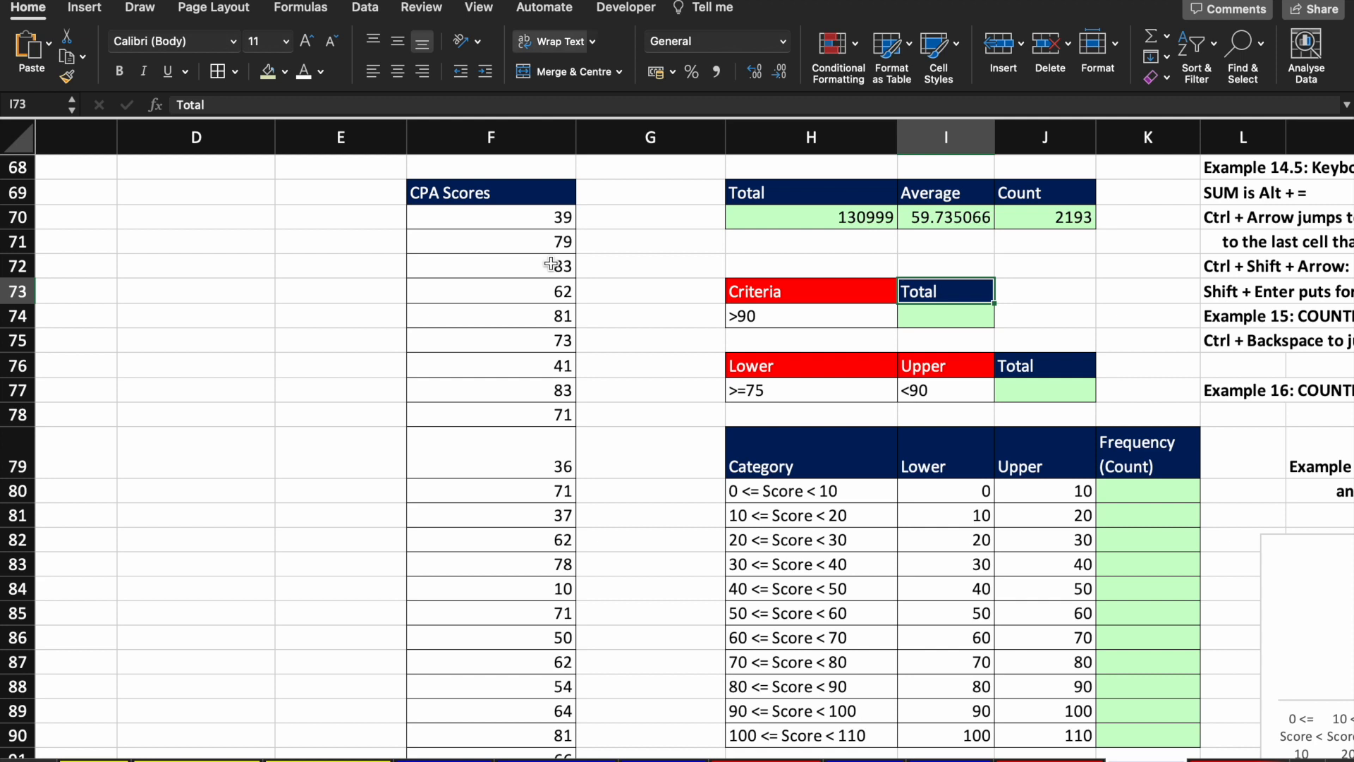
{"action": "key", "text": "Right"}
{"action": "type", "text": "Count"}
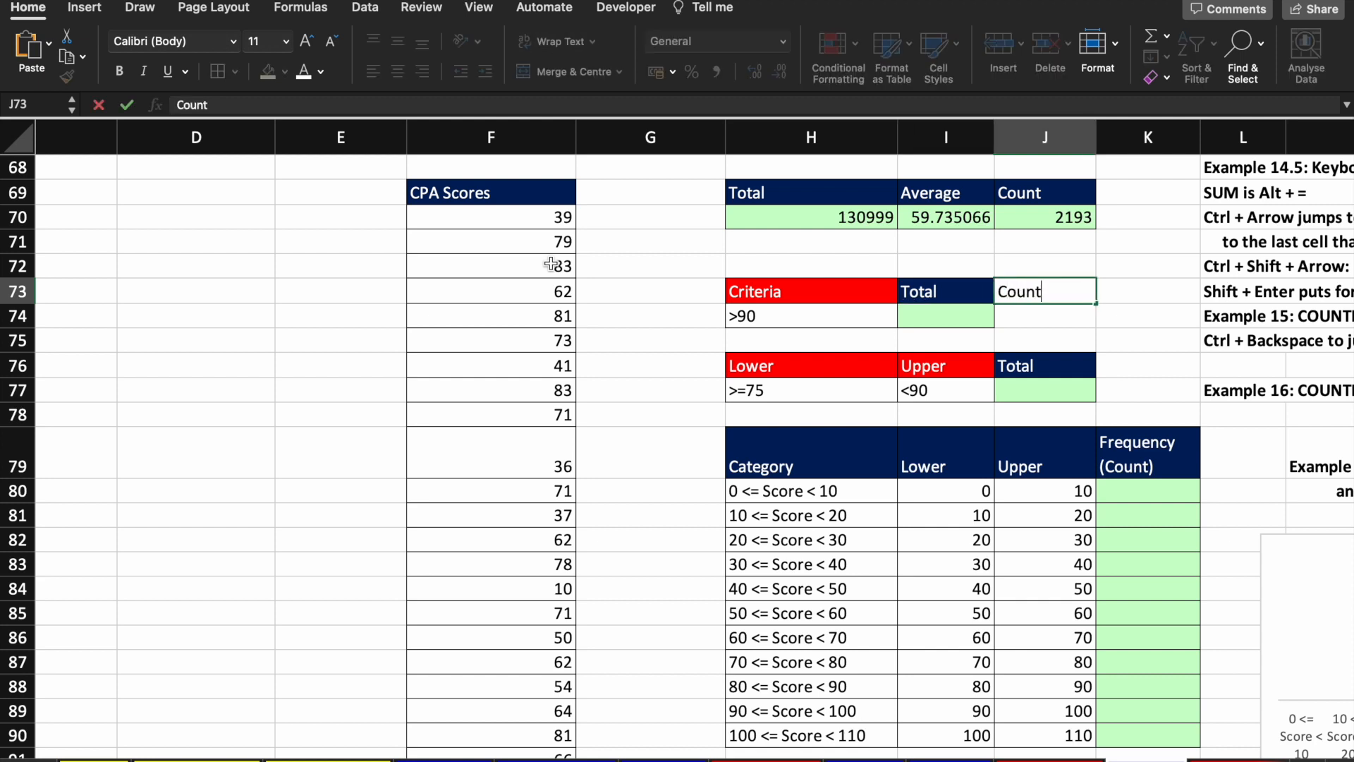
{"action": "key", "text": "Return"}
Step: Give the Count heading and cell Total's navy and green styling using Format Painter
{"action": "key", "text": "Up"}
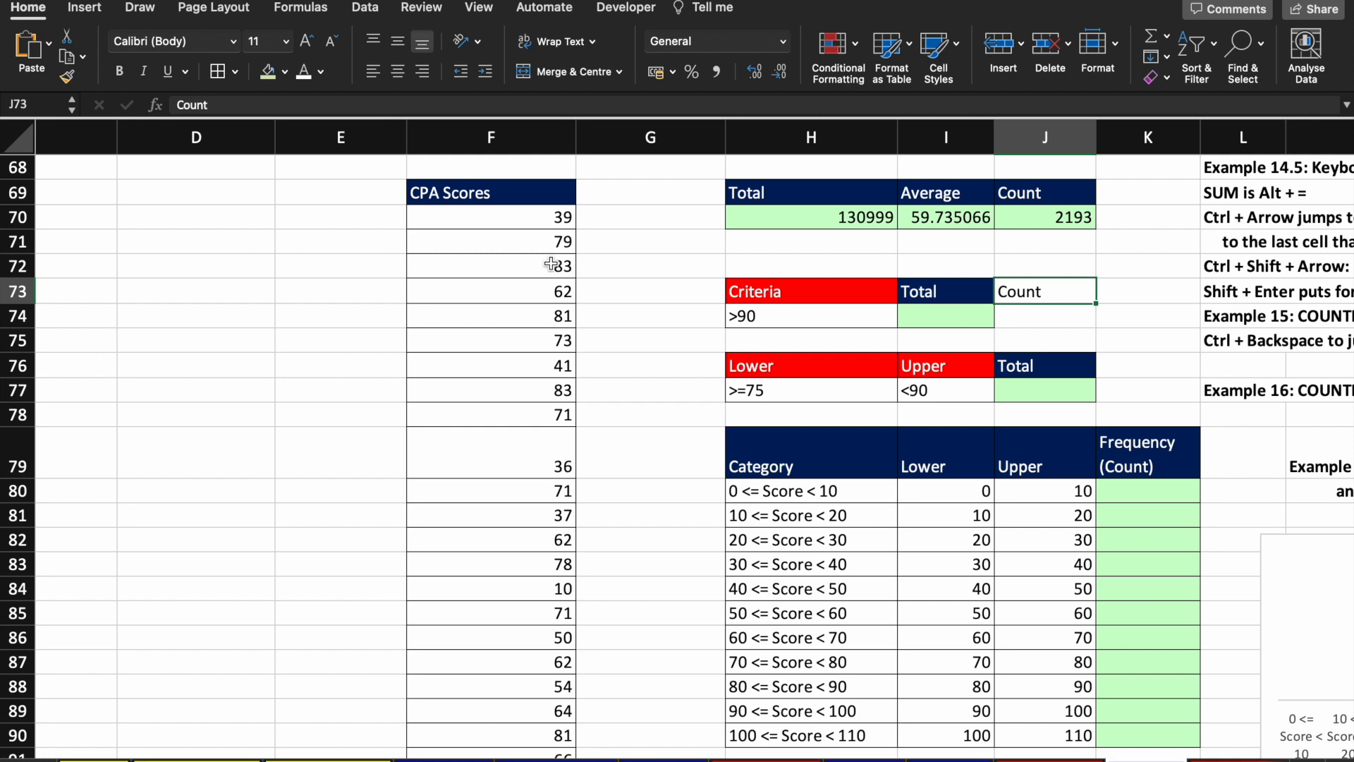
{"action": "key", "text": "Down"}
{"action": "key", "text": "Left"}
{"action": "key", "text": "Up"}
{"action": "key", "text": "shift+Down"}
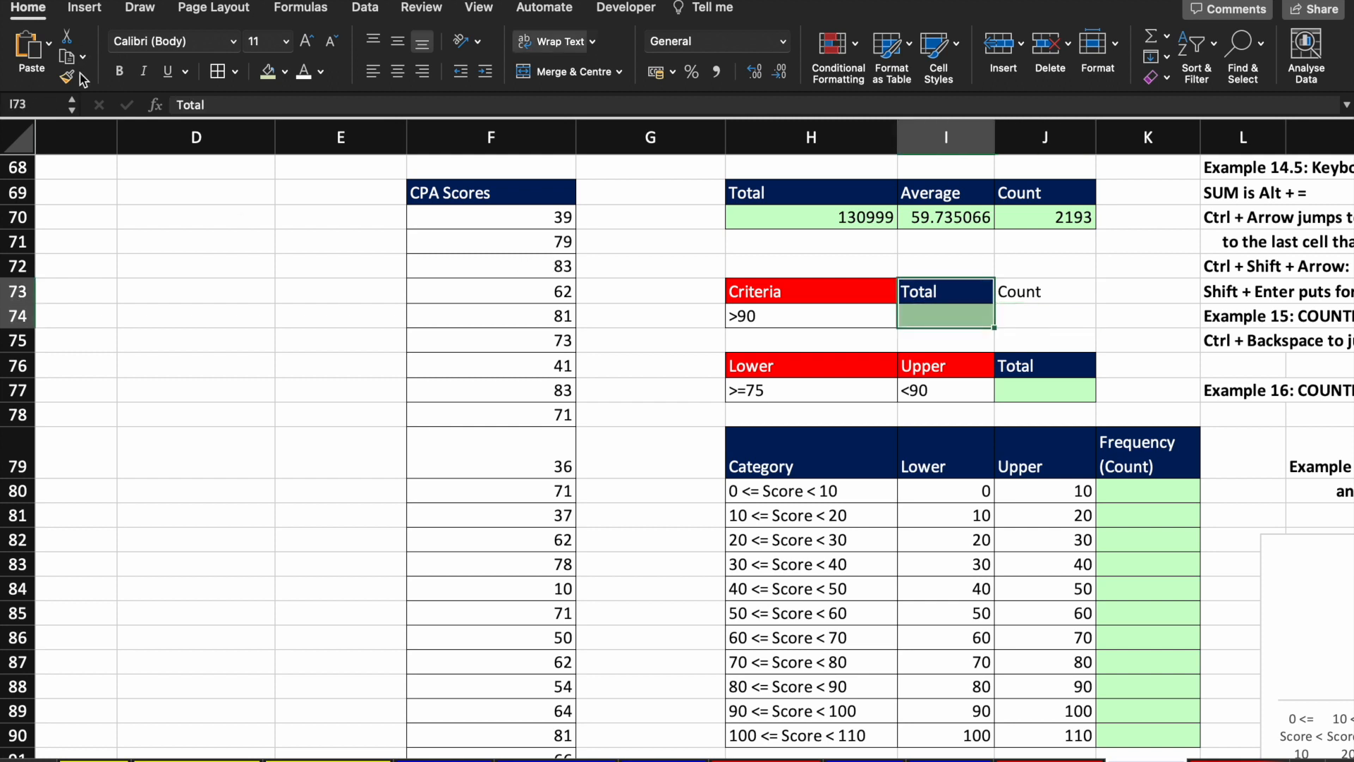
{"action": "left_click", "coordinate": [69, 76]}
{"action": "key", "text": "Right"}
{"action": "key", "text": "Down"}
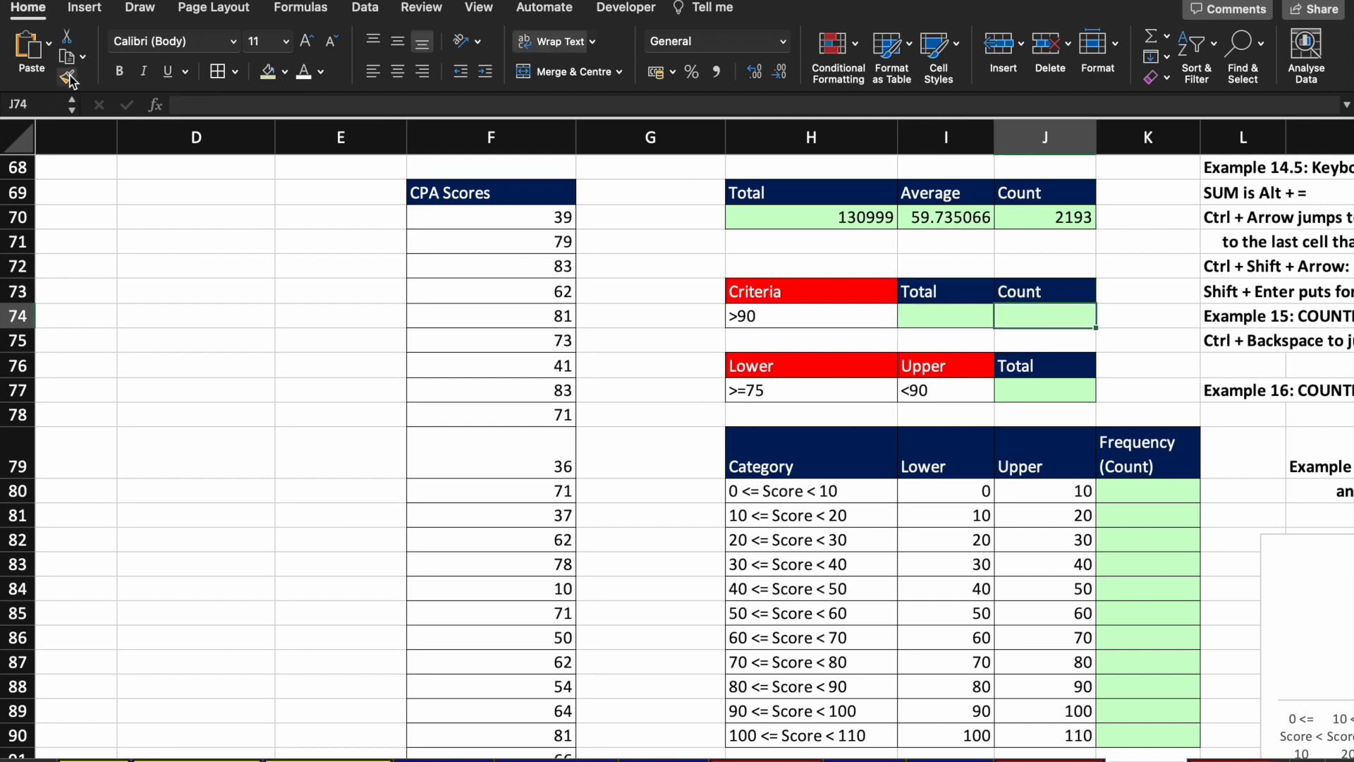
{"action": "key", "text": "Left"}
{"action": "key", "text": "Left"}
{"action": "key", "text": "Left"}
{"action": "key", "text": "Left"}
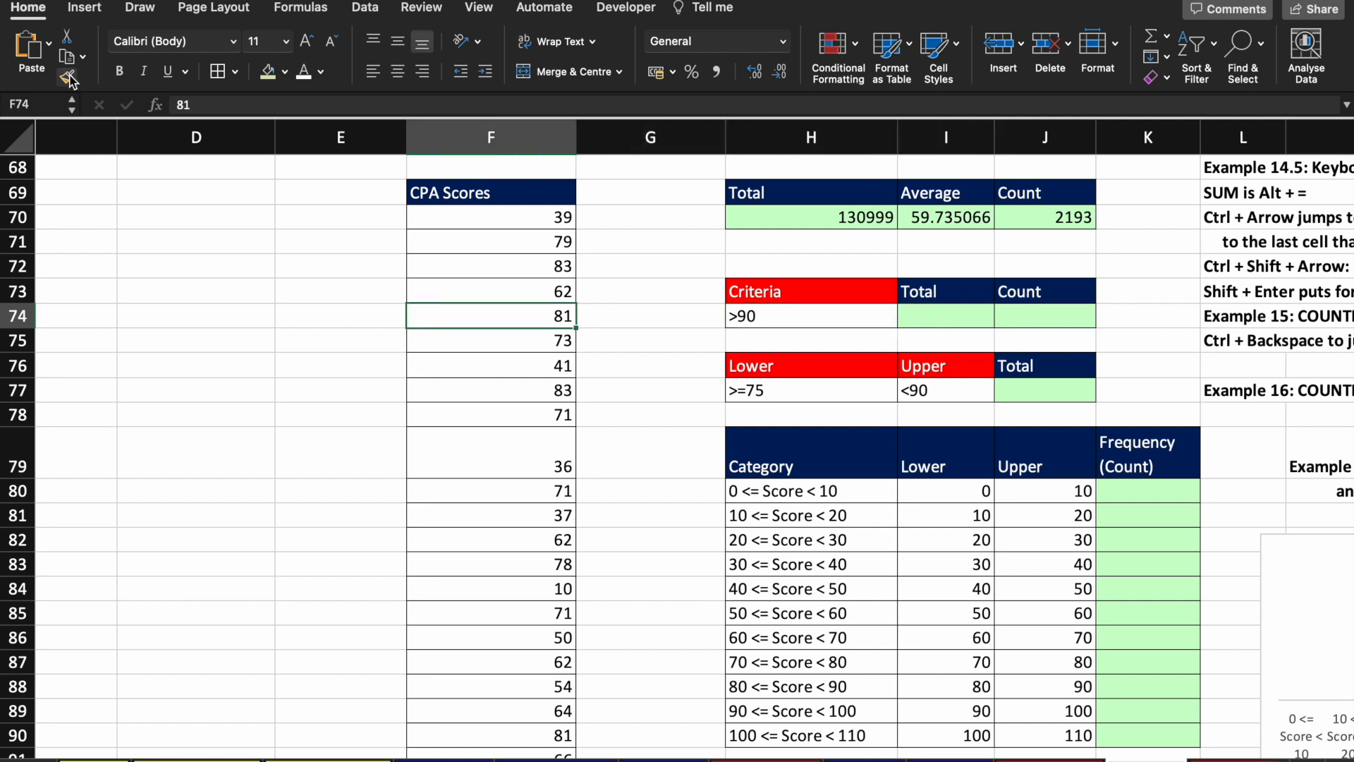
Step: Copy the Count heading and result cell beside the second table's Total
{"action": "key", "text": "Down"}
{"action": "key", "text": "Down"}
{"action": "key", "text": "Down"}
{"action": "key", "text": "Right"}
{"action": "key", "text": "Right"}
{"action": "key", "text": "Right"}
{"action": "key", "text": "Right"}
{"action": "key", "text": "Up"}
{"action": "key", "text": "Up"}
{"action": "key", "text": "Up"}
{"action": "key", "text": "Up"}
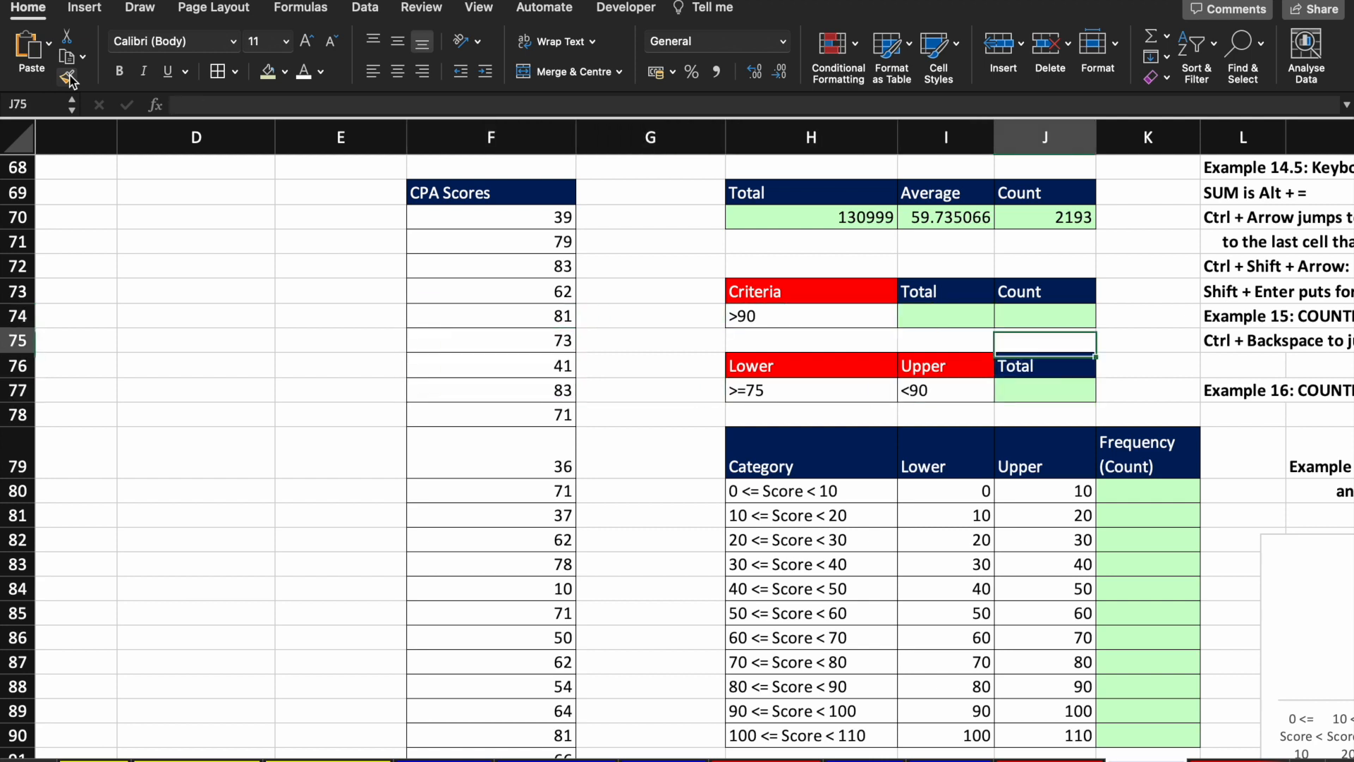
{"action": "key", "text": "shift+Down"}
{"action": "key", "text": "ctrl+c"}
{"action": "key", "text": "Down"}
{"action": "key", "text": "Down"}
{"action": "key", "text": "Down"}
{"action": "key", "text": "Right"}
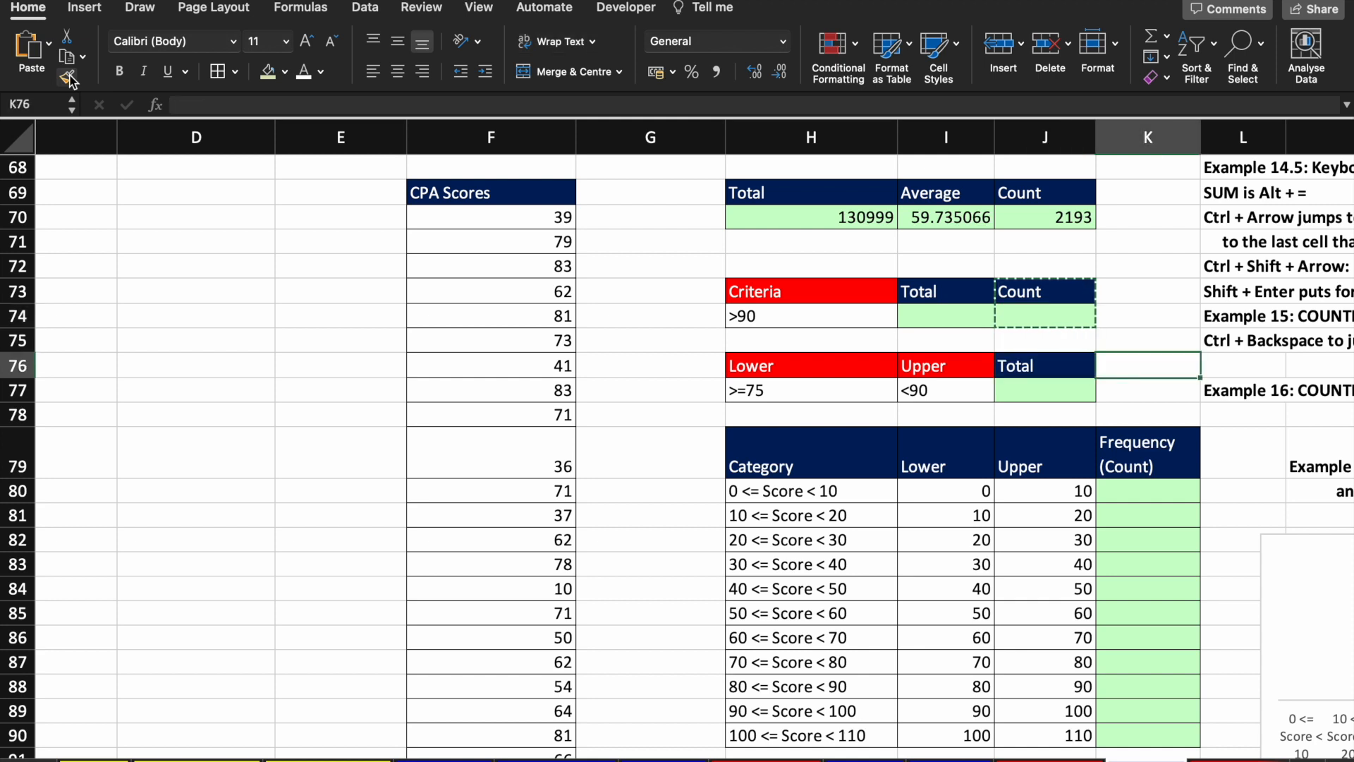
{"action": "key", "text": "ctrl+v"}
Step: Go to the >90 Total result cell and begin a =sum formula
{"action": "key", "text": "Left"}
{"action": "key", "text": "Left"}
{"action": "key", "text": "Left"}
{"action": "key", "text": "Up"}
{"action": "key", "text": "Up"}
{"action": "key", "text": "Up"}
{"action": "key", "text": "Left"}
{"action": "key", "text": "Left"}
{"action": "key", "text": "Right"}
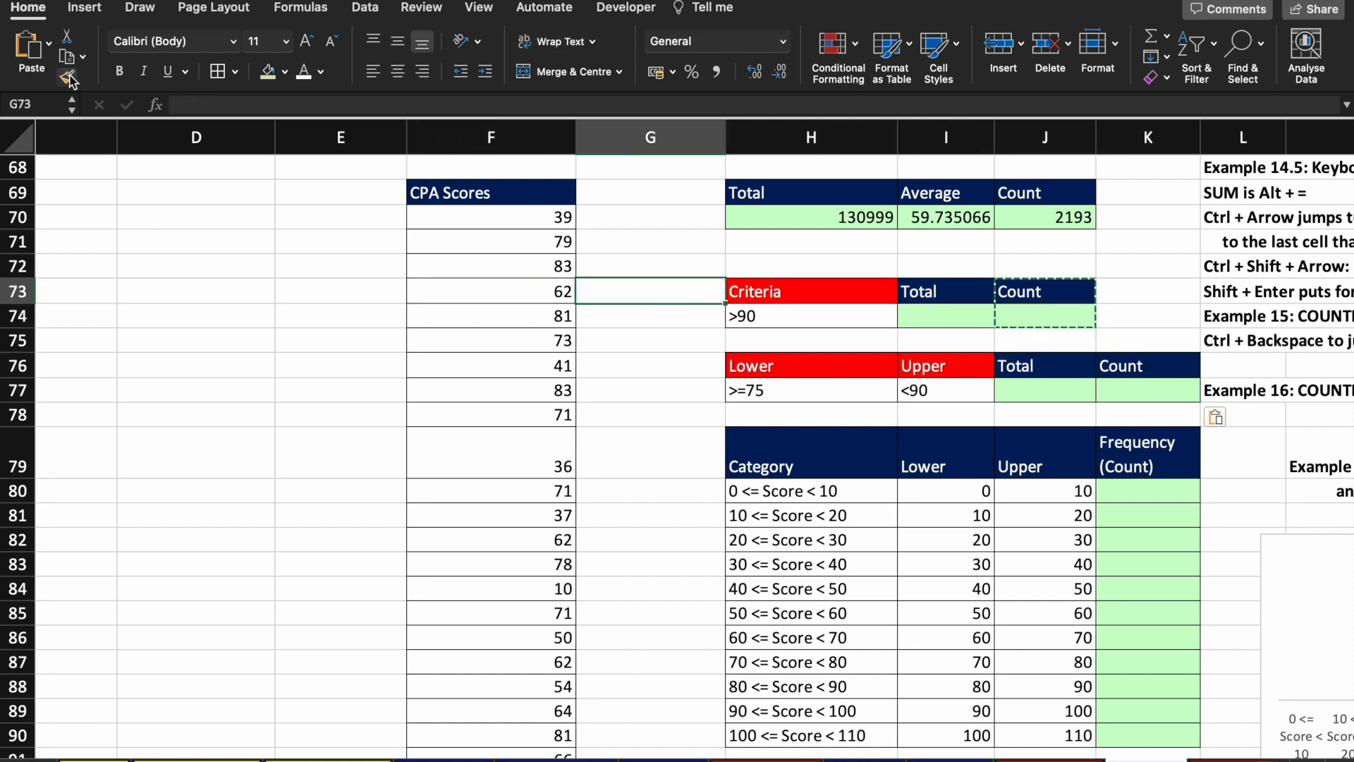
{"action": "key", "text": "Right"}
{"action": "key", "text": "Down"}
{"action": "key", "text": "Left"}
{"action": "key", "text": "Left"}
{"action": "key", "text": "Right"}
{"action": "key", "text": "Right"}
{"action": "key", "text": "Right"}
{"action": "key", "text": "Up"}
{"action": "key", "text": "Down"}
{"action": "key", "text": "Right"}
{"action": "key", "text": "Up"}
{"action": "key", "text": "Down"}
{"action": "key", "text": "Up"}
{"action": "key", "text": "Up"}
{"action": "key", "text": "Down"}
{"action": "key", "text": "Left"}
{"action": "key", "text": "Down"}
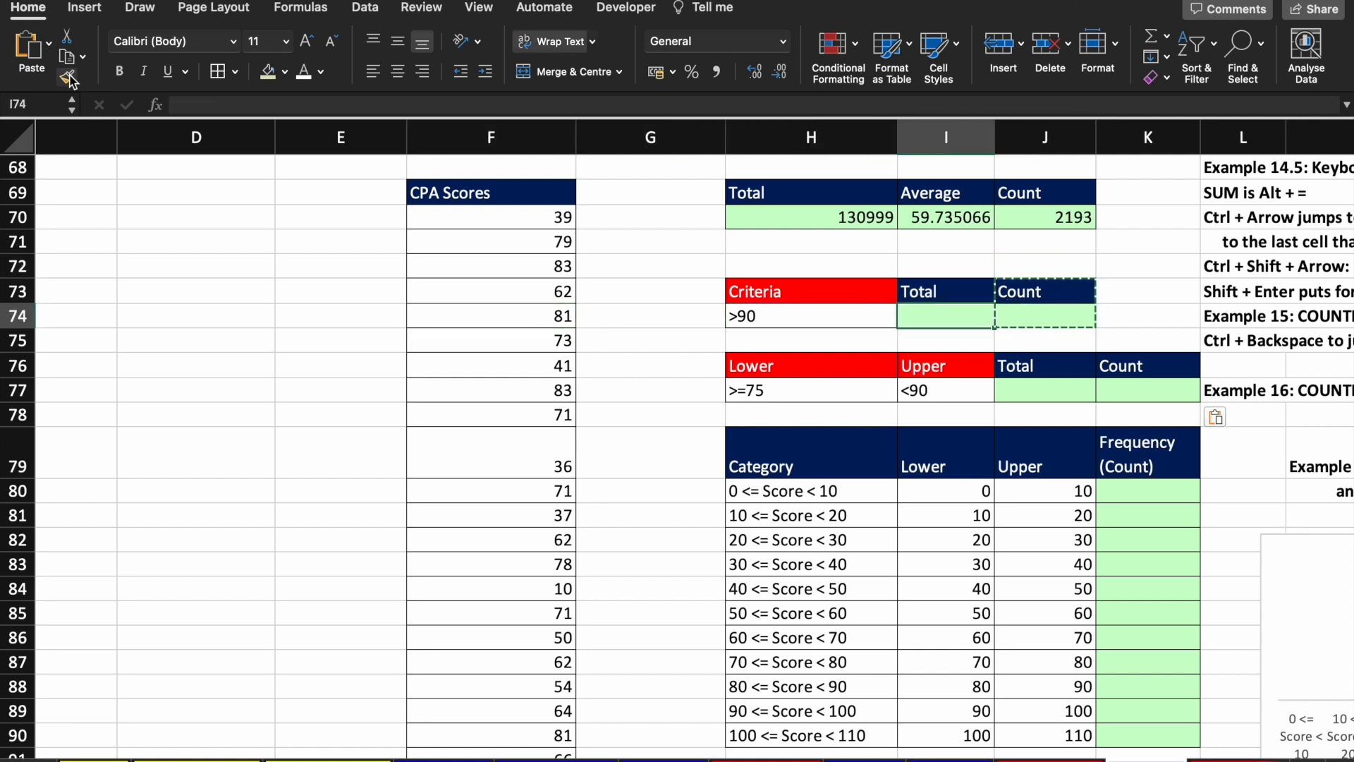
{"action": "type", "text": "=sum"}
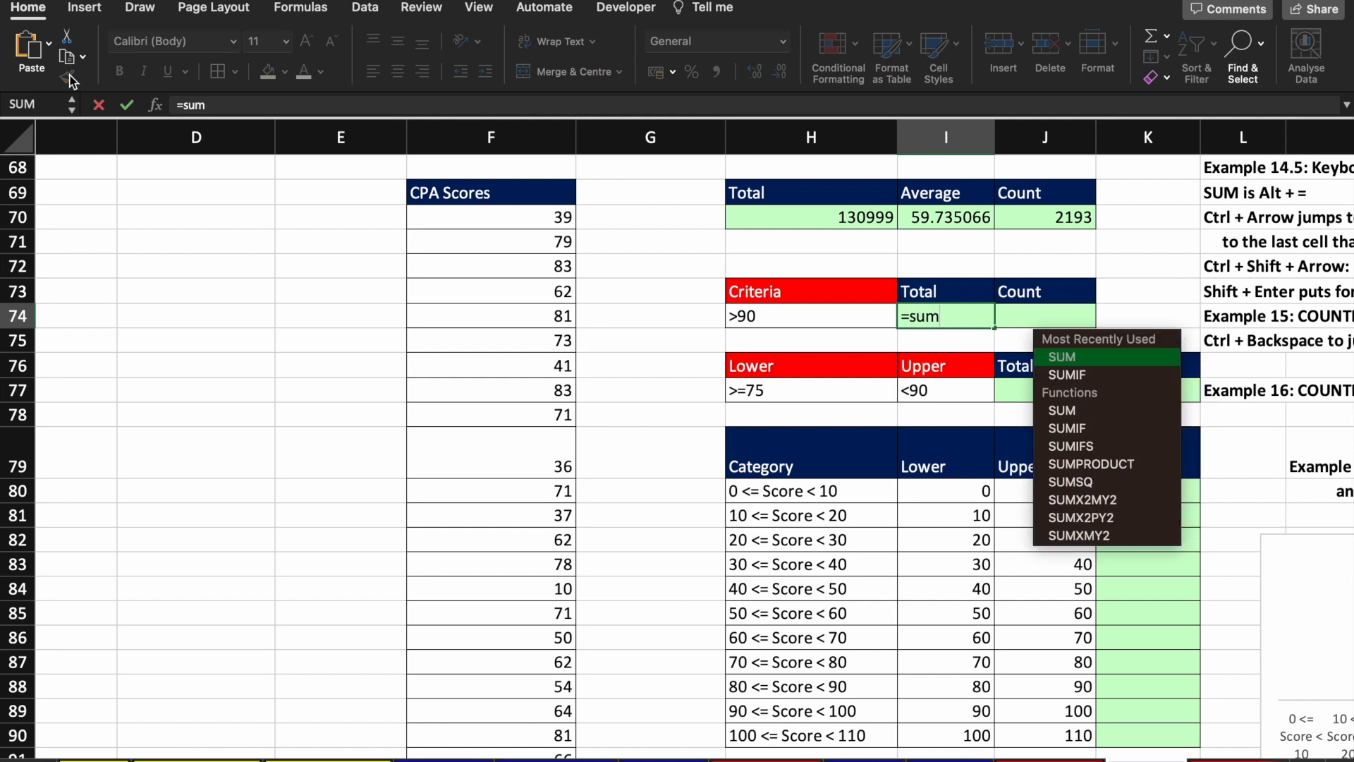
Step: Start a SUMIF over F70:F2262, then cancel it to start over
{"action": "double_click", "coordinate": [1089, 375]}
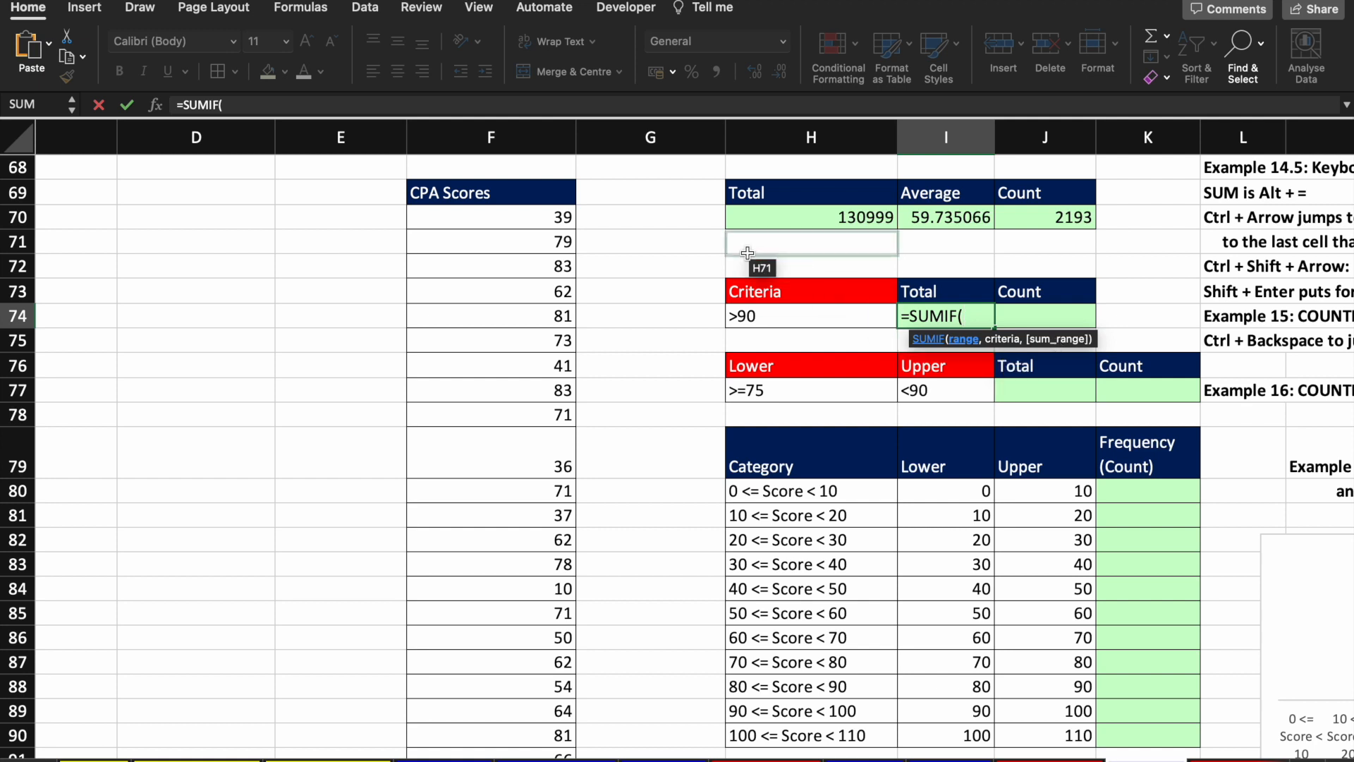
{"action": "left_click", "coordinate": [512, 226]}
{"action": "key", "text": "ctrl+shift+Down"}
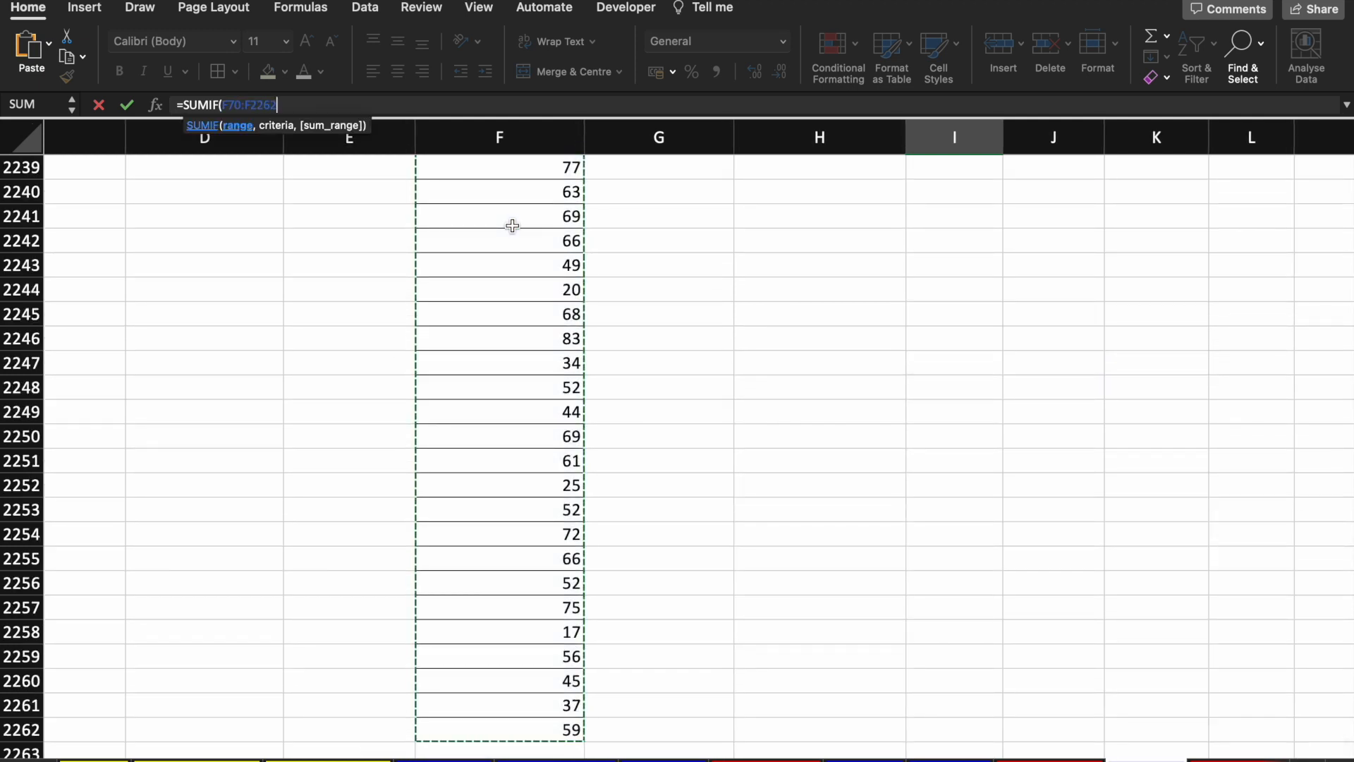
{"action": "type", "text": ","}
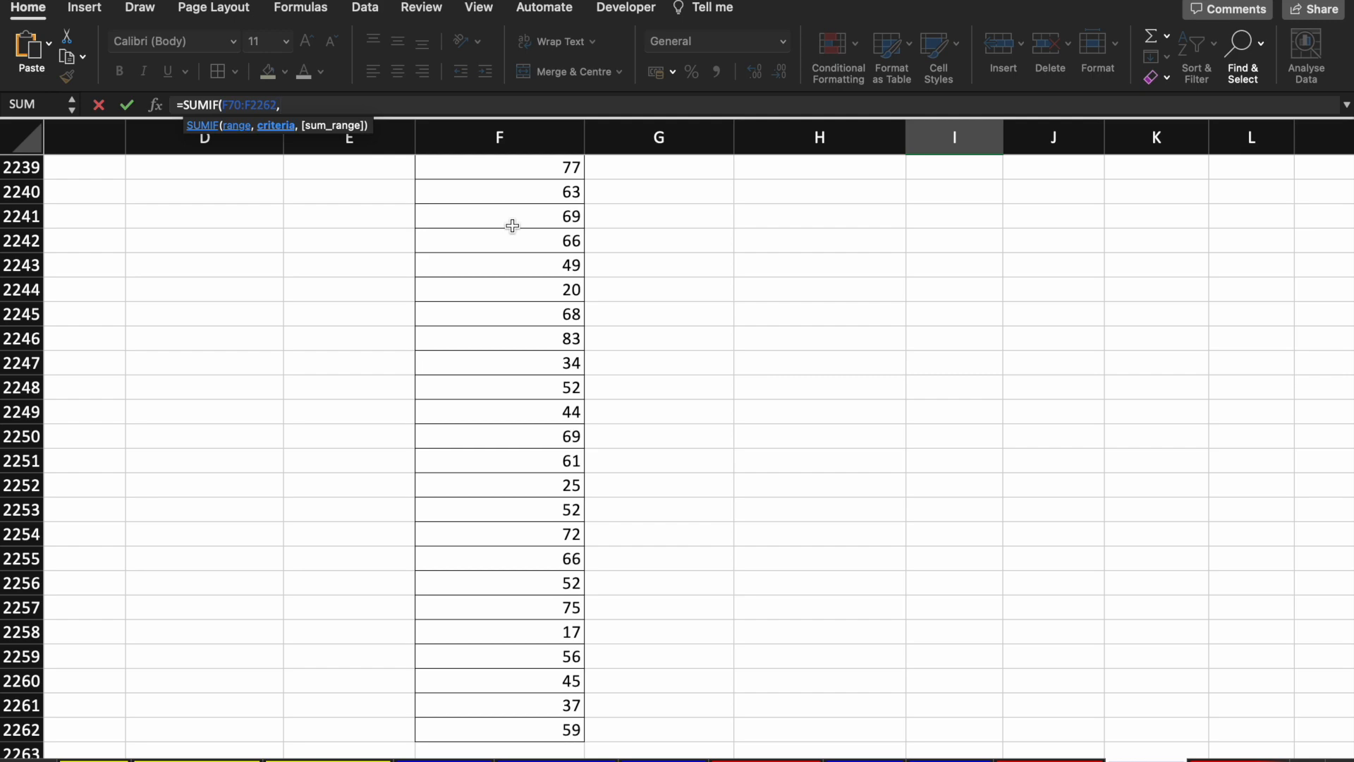
{"action": "key", "text": "Escape"}
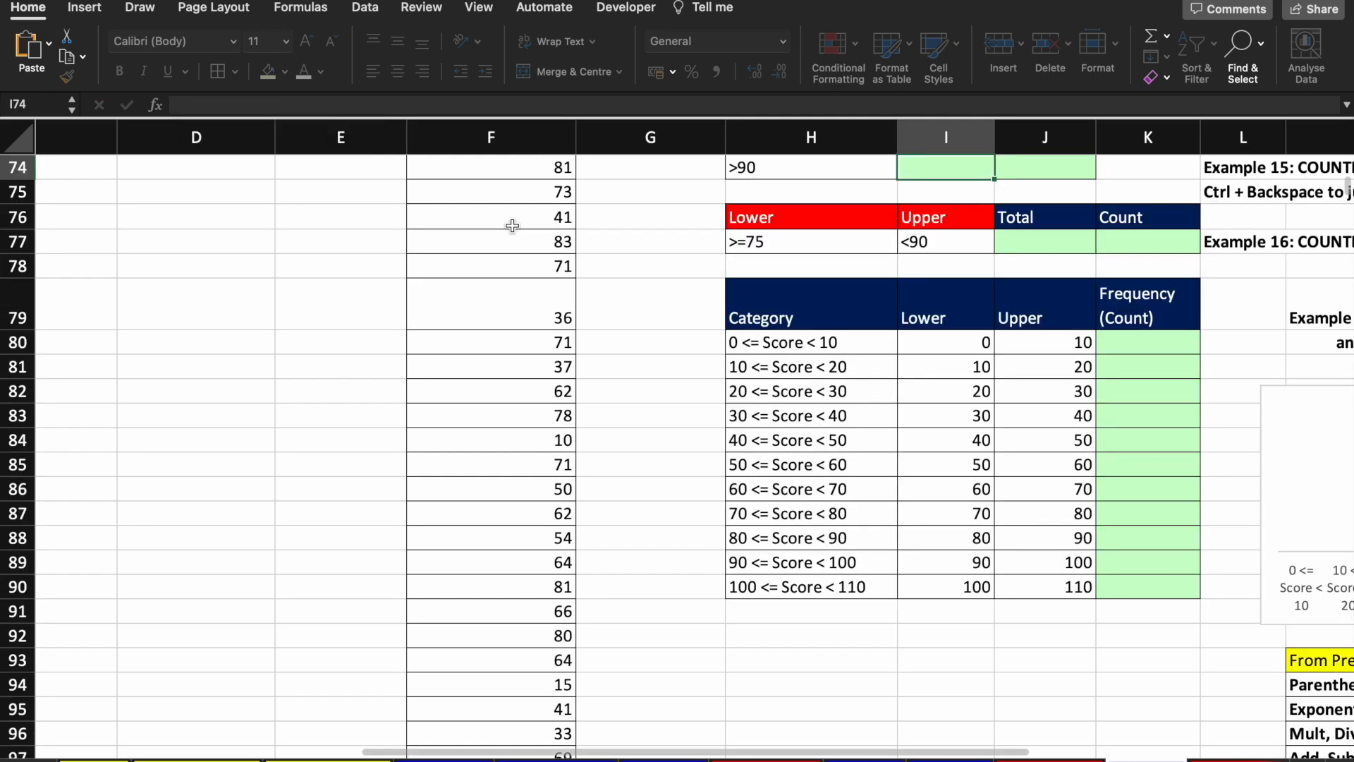
Step: Re-enter =SUMIF with F70:F2262 as the range
{"action": "scroll", "coordinate": [705, 341], "scroll_direction": "up", "scroll_amount": 2}
{"action": "scroll", "coordinate": [705, 342], "scroll_direction": "up", "scroll_amount": 1}
{"action": "type", "text": "=sumi"}
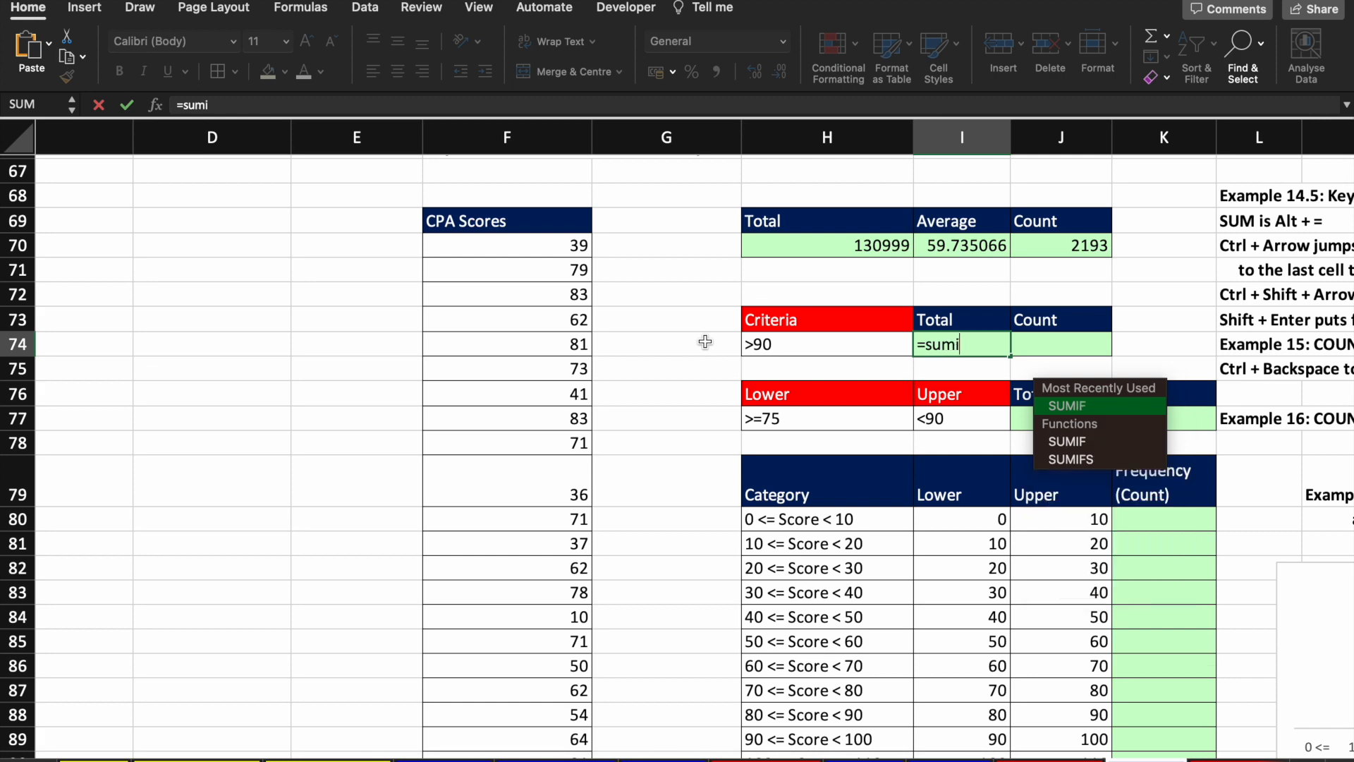
{"action": "key", "text": "Down"}
{"action": "key", "text": "Up"}
{"action": "key", "text": "Tab"}
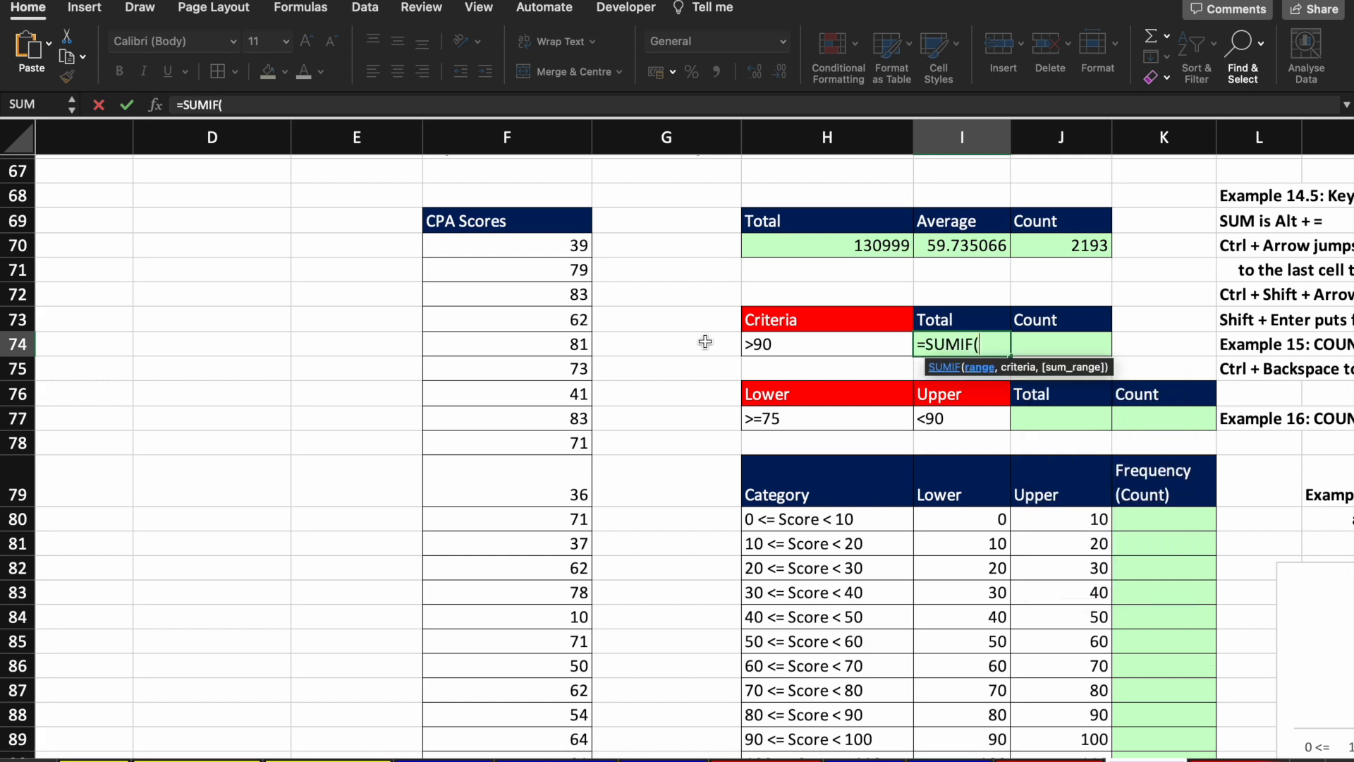
{"action": "key", "text": "Left"}
{"action": "key", "text": "Left"}
{"action": "key", "text": "Left"}
{"action": "key", "text": "Up"}
{"action": "key", "text": "Up"}
{"action": "key", "text": "Up"}
{"action": "key", "text": "Up"}
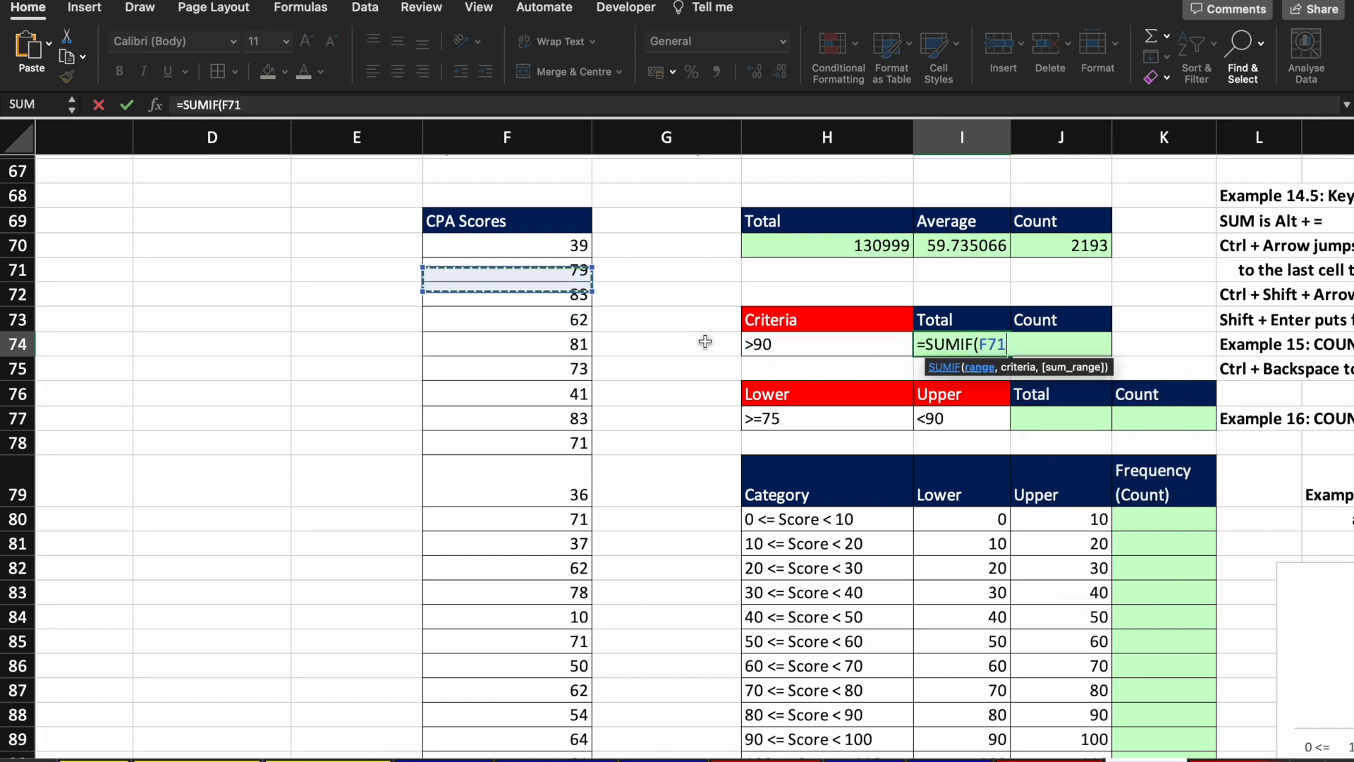
{"action": "key", "text": "ctrl+shift+Down"}
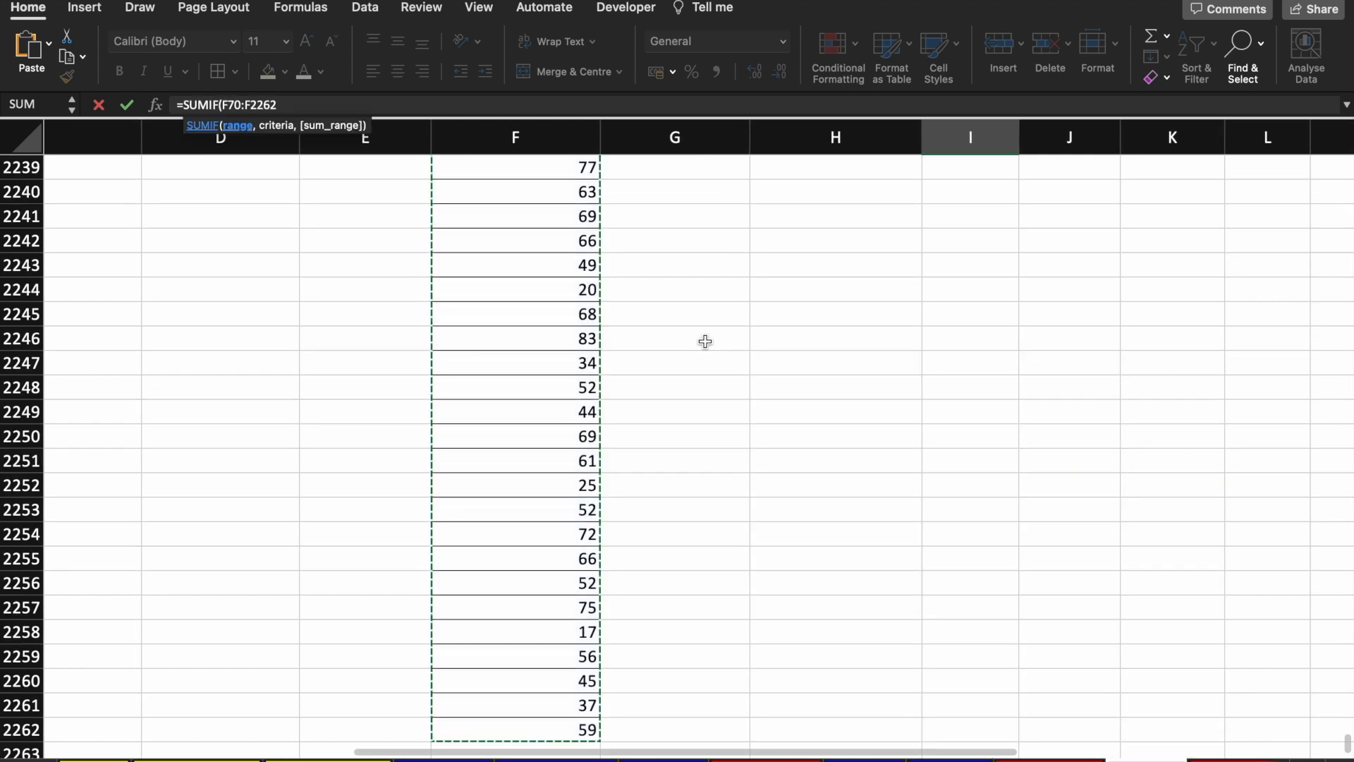
{"action": "type", "text": ","}
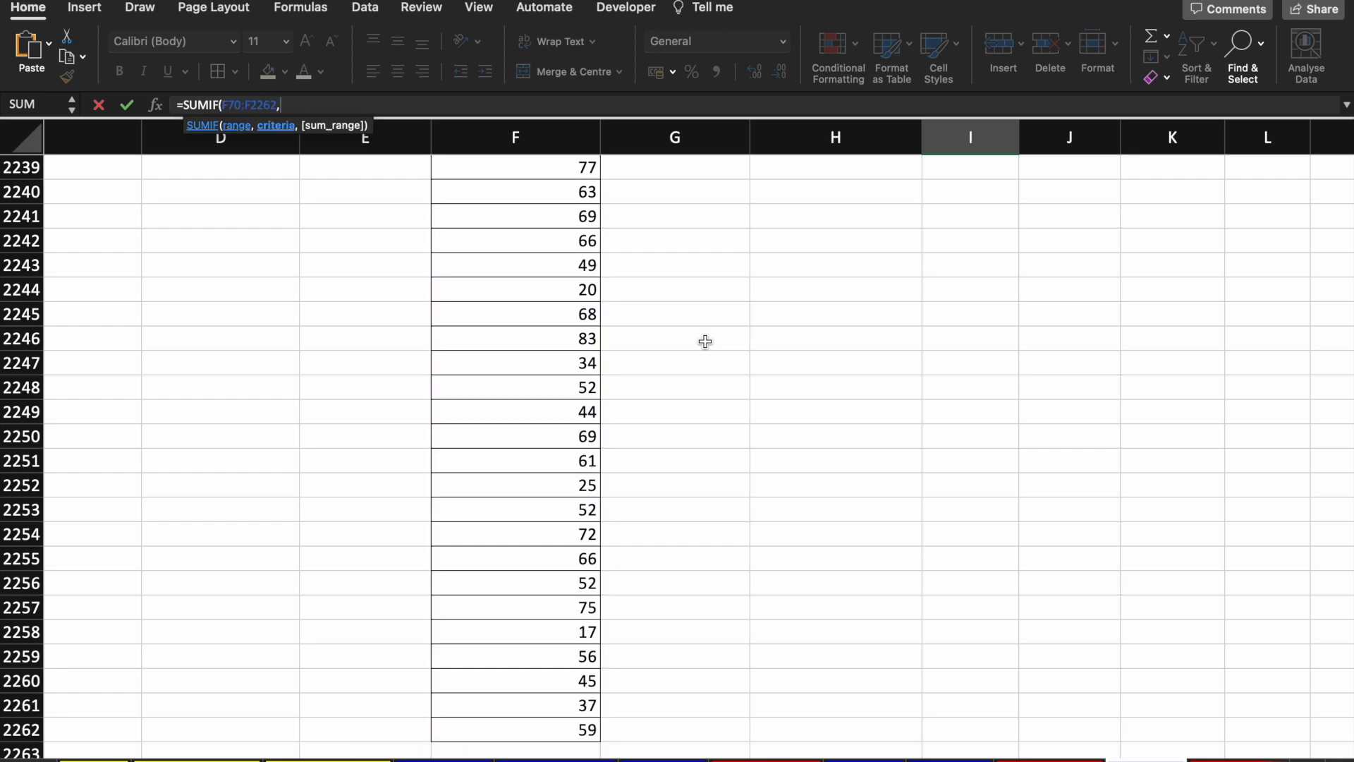
Step: Add H74 as criteria and F70:F2262 as sum range, giving 7490
{"action": "key", "text": "ctrl+BackSpace"}
{"action": "key", "text": "Left"}
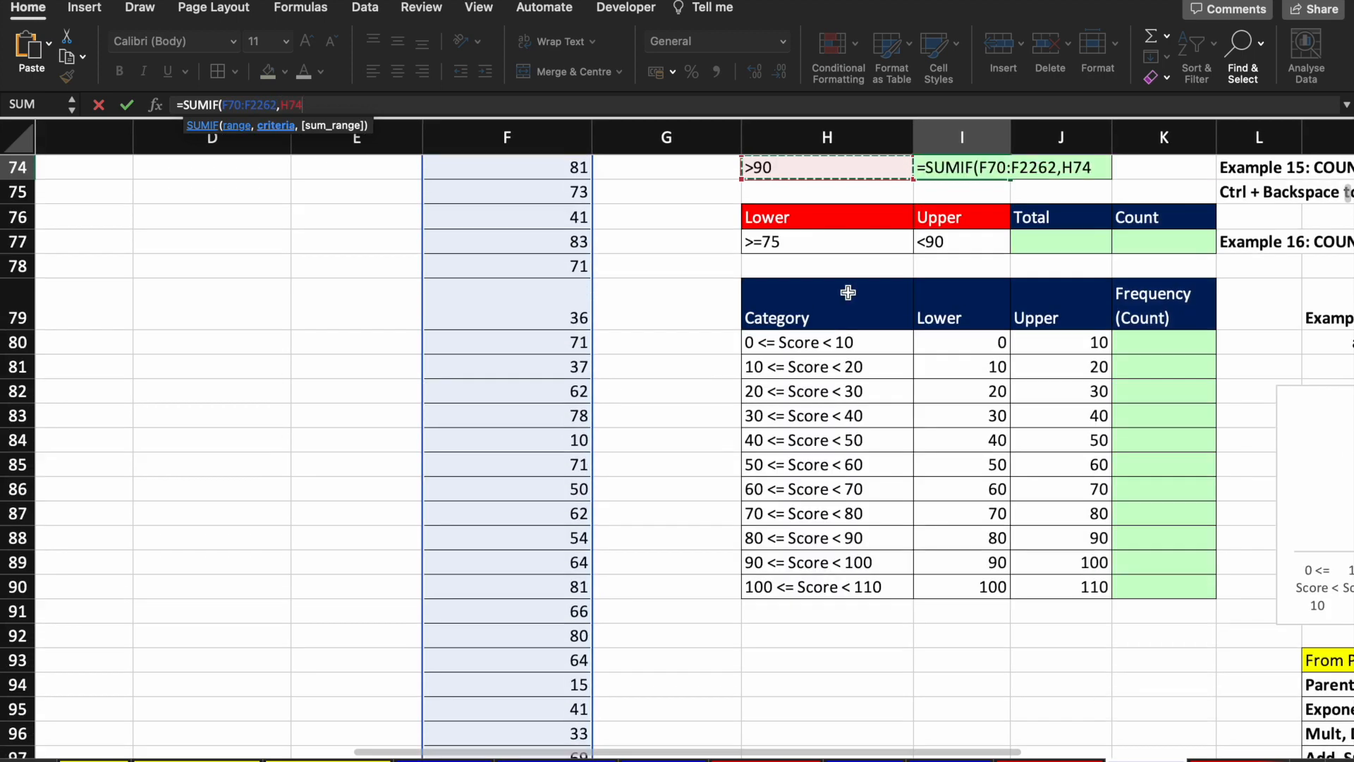
{"action": "scroll", "coordinate": [847, 292], "scroll_direction": "up", "scroll_amount": 1}
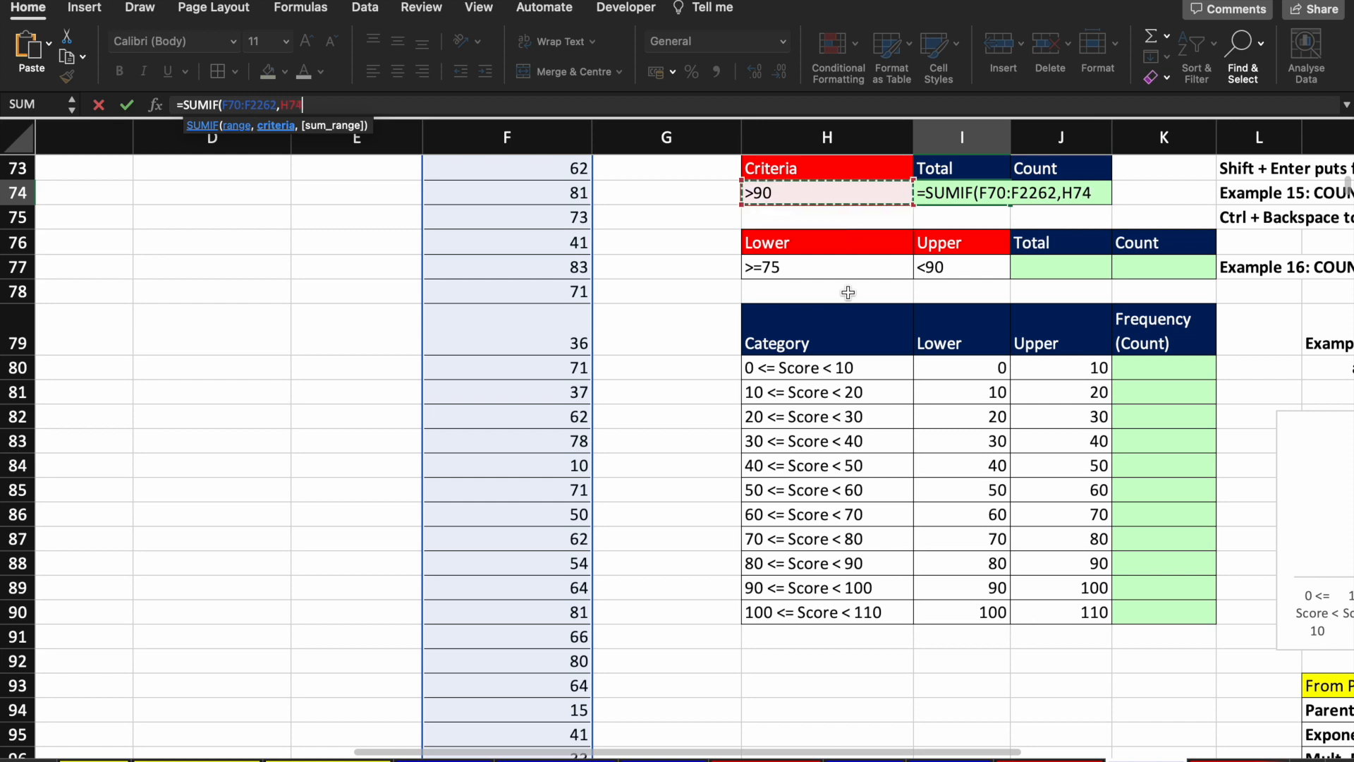
{"action": "scroll", "coordinate": [832, 194], "scroll_direction": "up", "scroll_amount": 3}
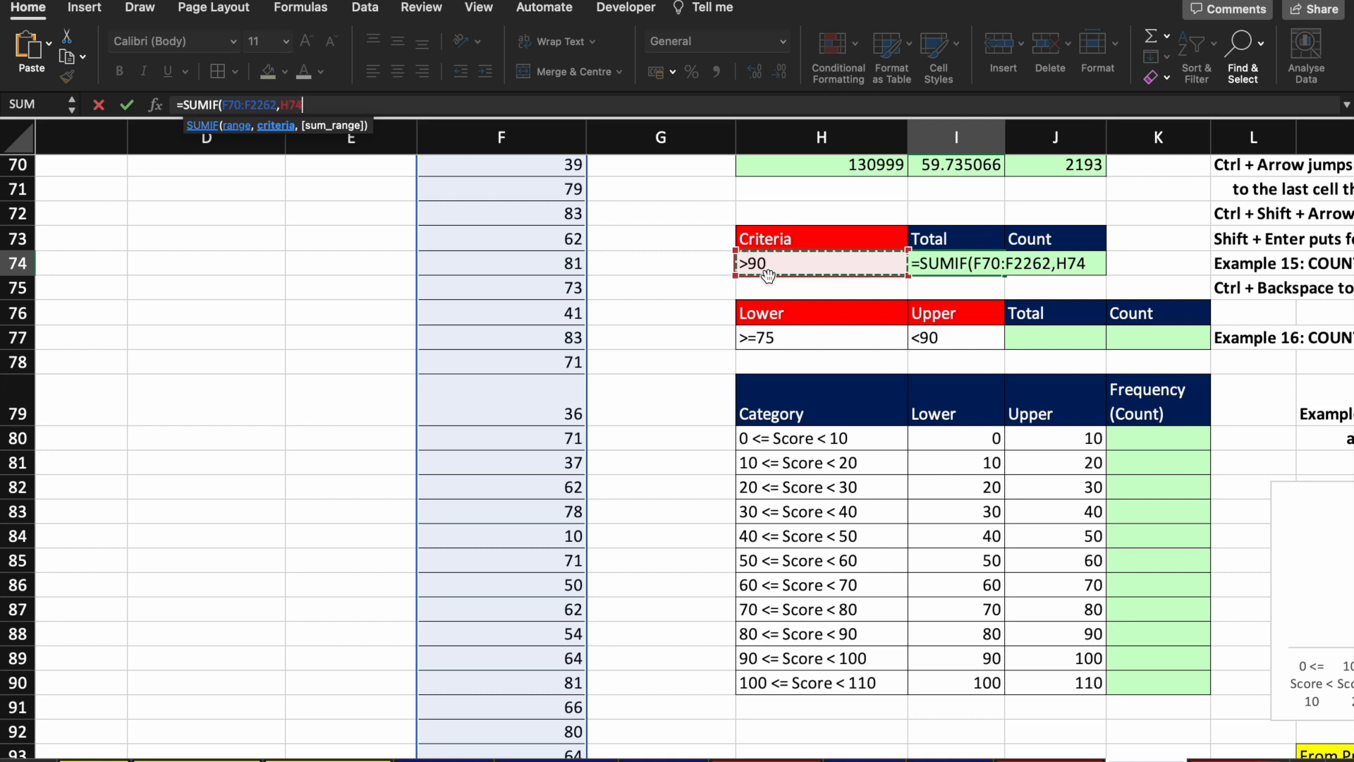
{"action": "type", "text": ","}
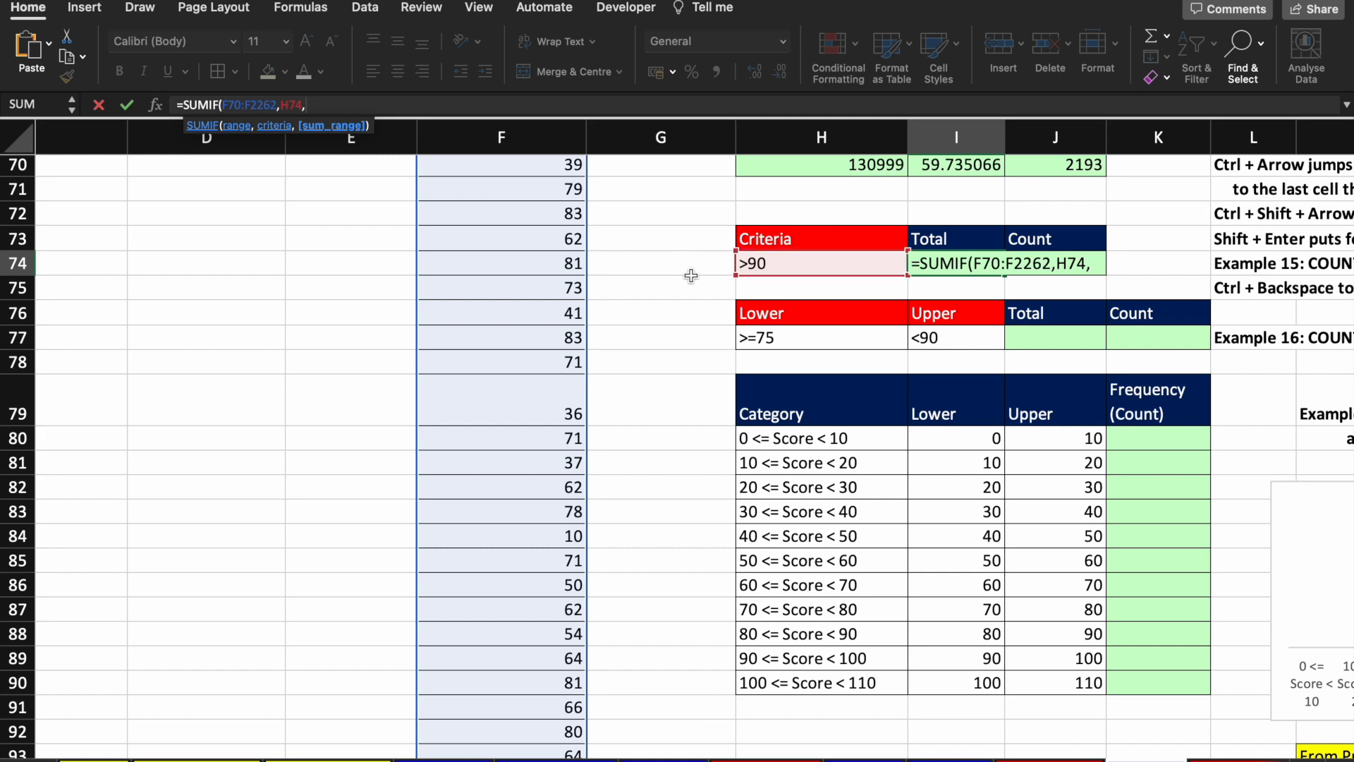
{"action": "scroll", "coordinate": [669, 268], "scroll_direction": "up", "scroll_amount": 3}
{"action": "left_click", "coordinate": [562, 254]}
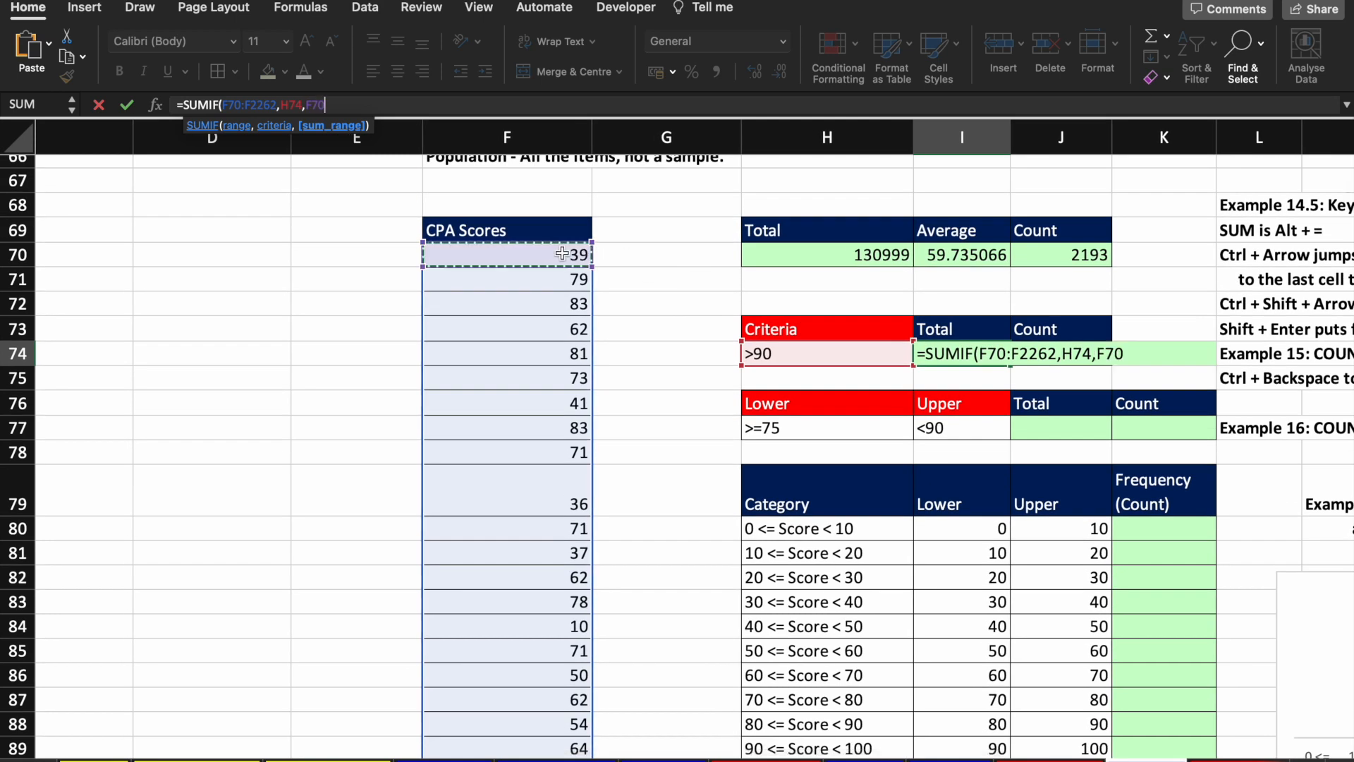
{"action": "key", "text": "ctrl+shift+Down"}
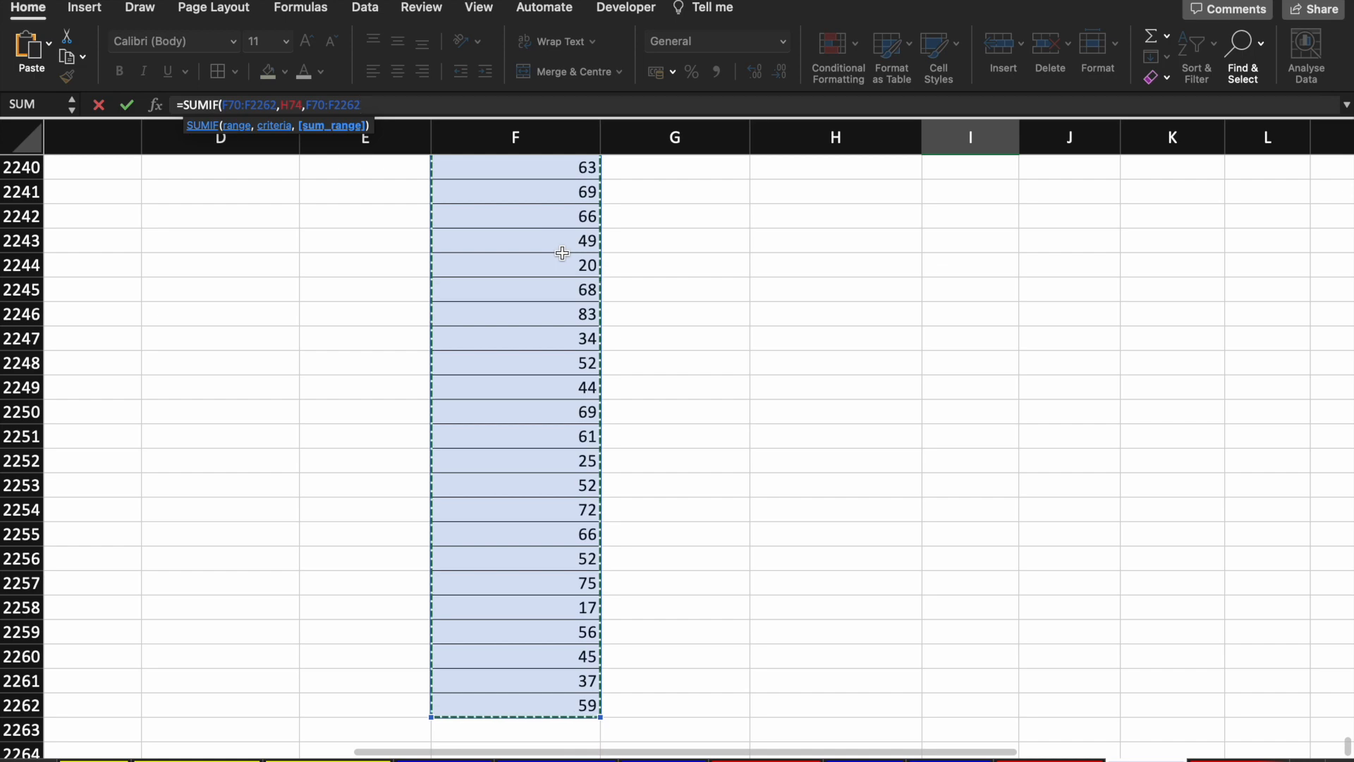
{"action": "key", "text": "ctrl+Return"}
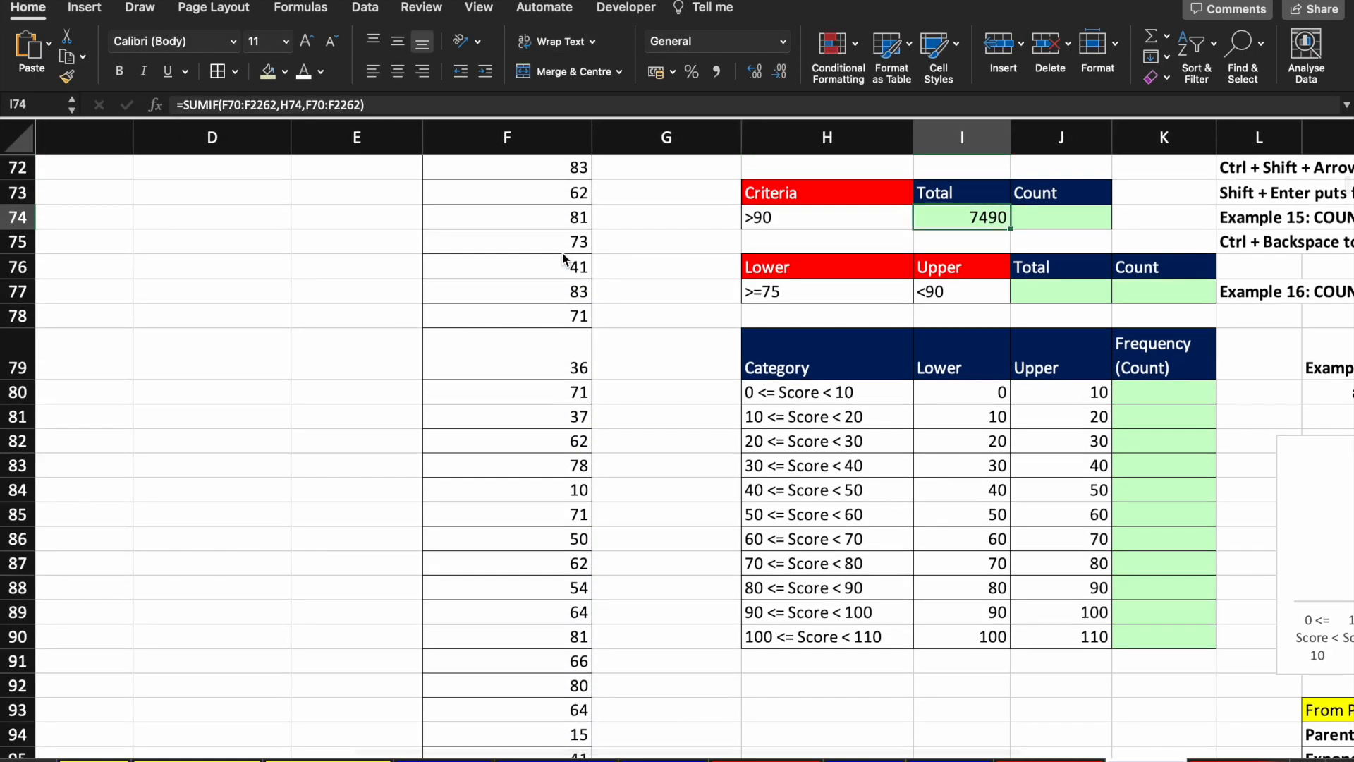
Step: Review the Average and Total formulas, then move to the empty Count cell J74
{"action": "key", "text": "Up"}
{"action": "key", "text": "Up"}
{"action": "key", "text": "Up"}
{"action": "key", "text": "Up"}
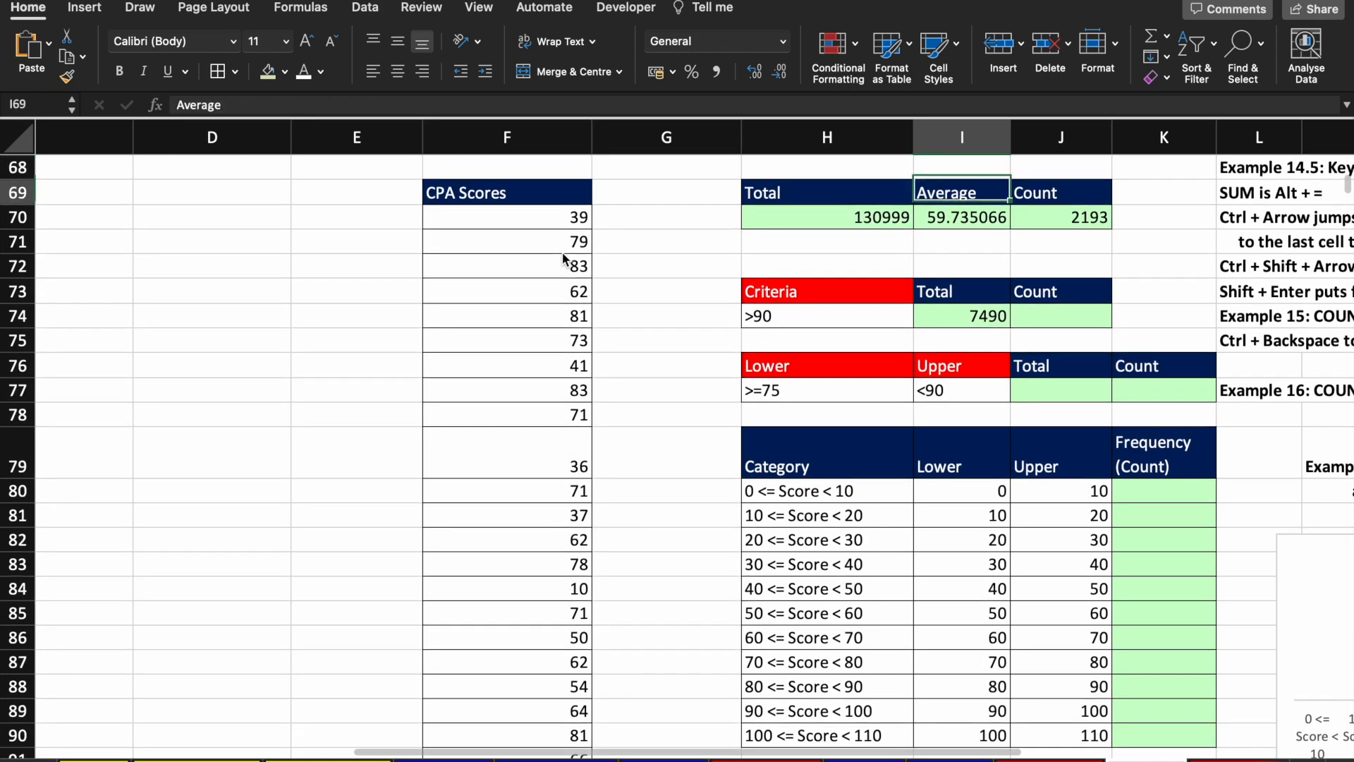
{"action": "key", "text": "Left"}
{"action": "key", "text": "Down"}
{"action": "key", "text": "Down"}
{"action": "key", "text": "Right"}
{"action": "key", "text": "Down"}
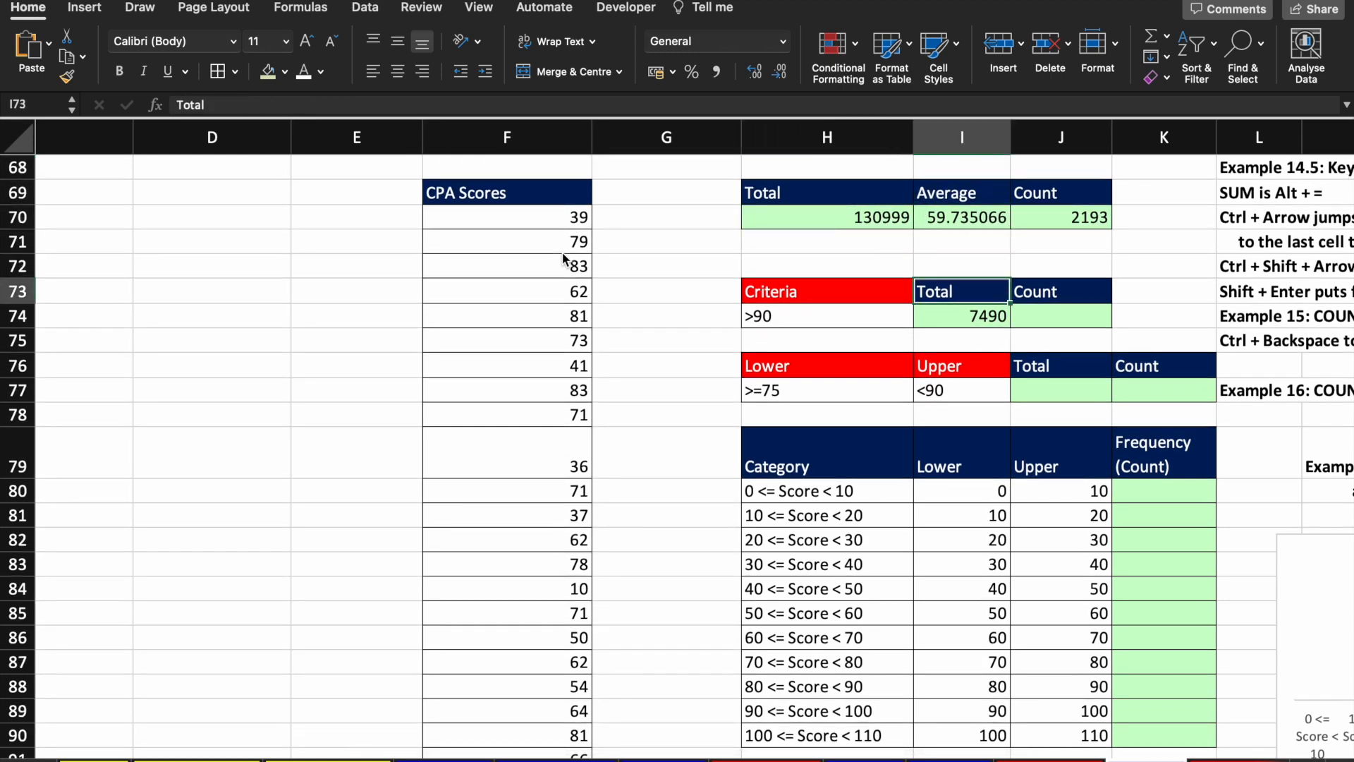
{"action": "key", "text": "Down"}
{"action": "key", "text": "Right"}
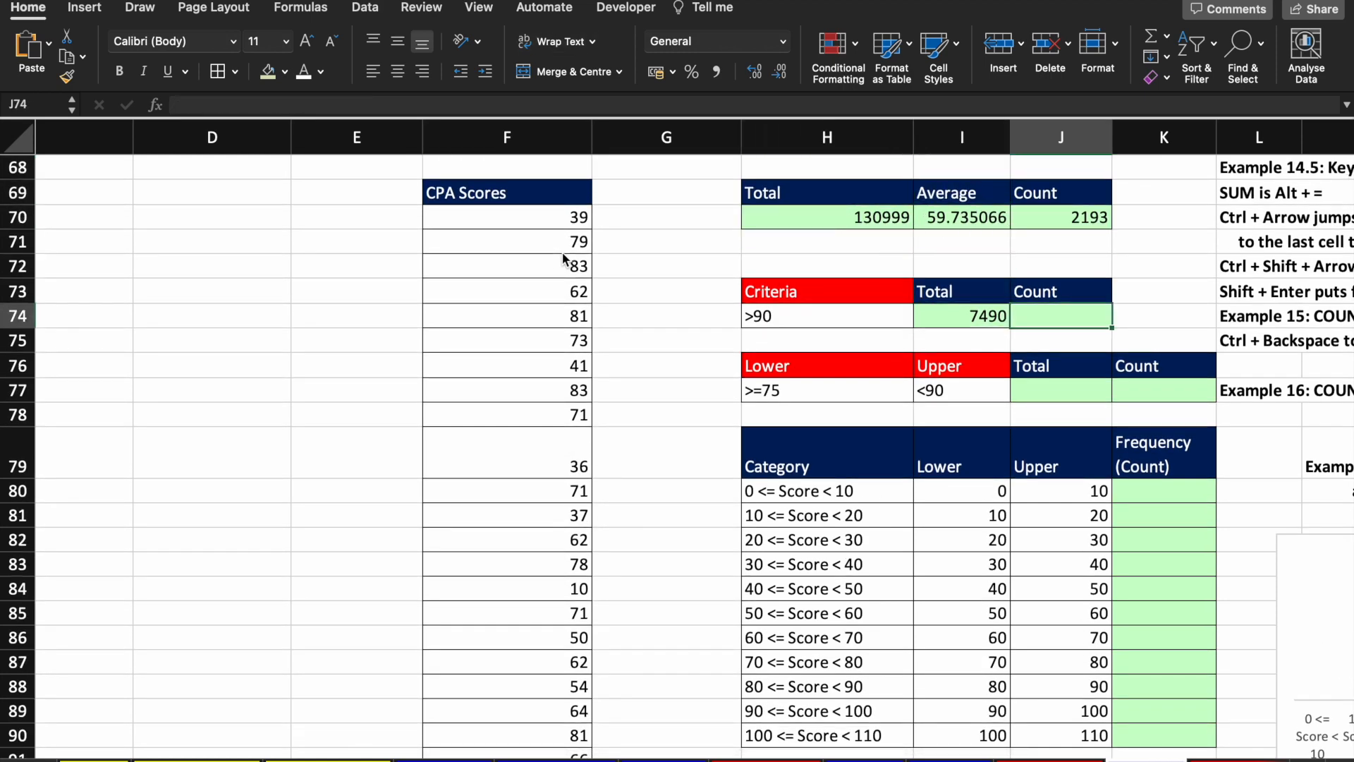
Step: Enter =COUNTIF(F70:F2262,H74) in J74, counting 79 scores above 90
{"action": "type", "text": "=coun"}
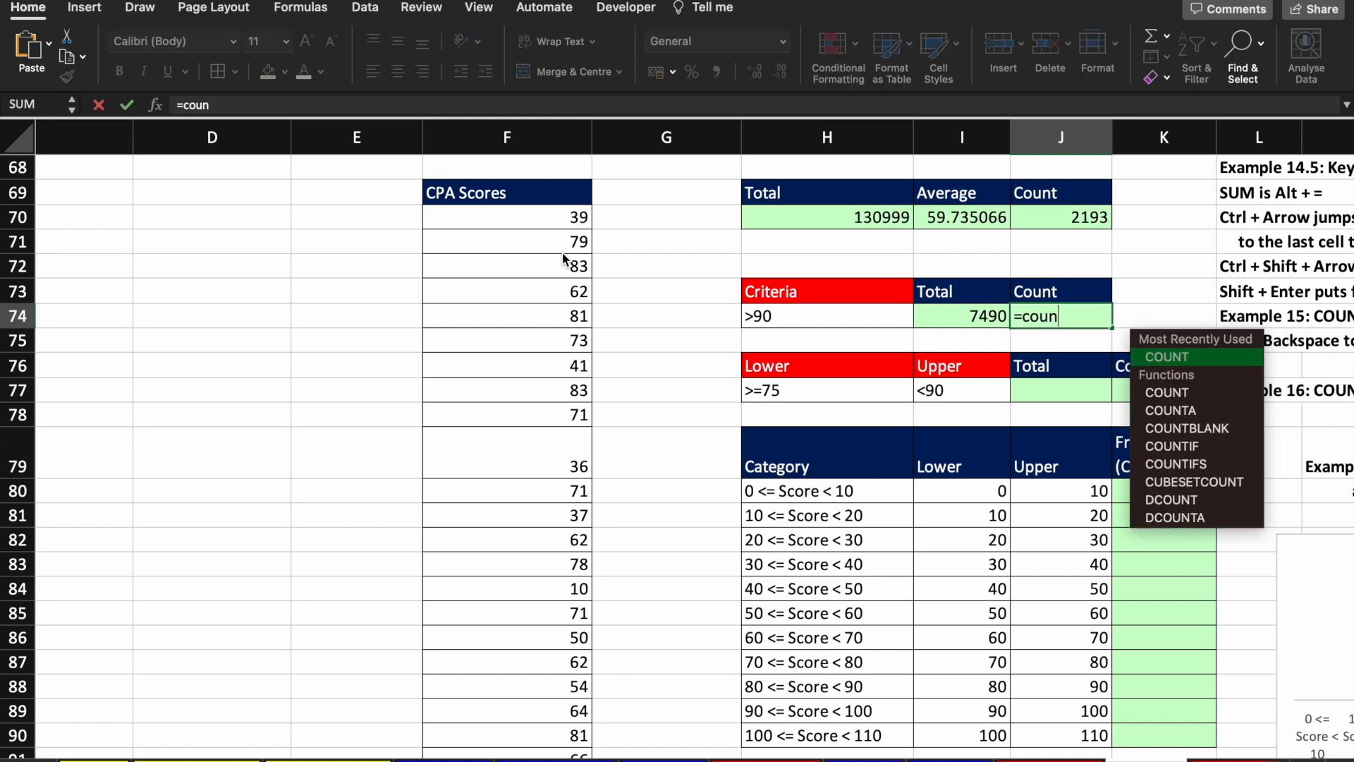
{"action": "key", "text": "Down"}
{"action": "key", "text": "Down"}
{"action": "key", "text": "Down"}
{"action": "key", "text": "Down"}
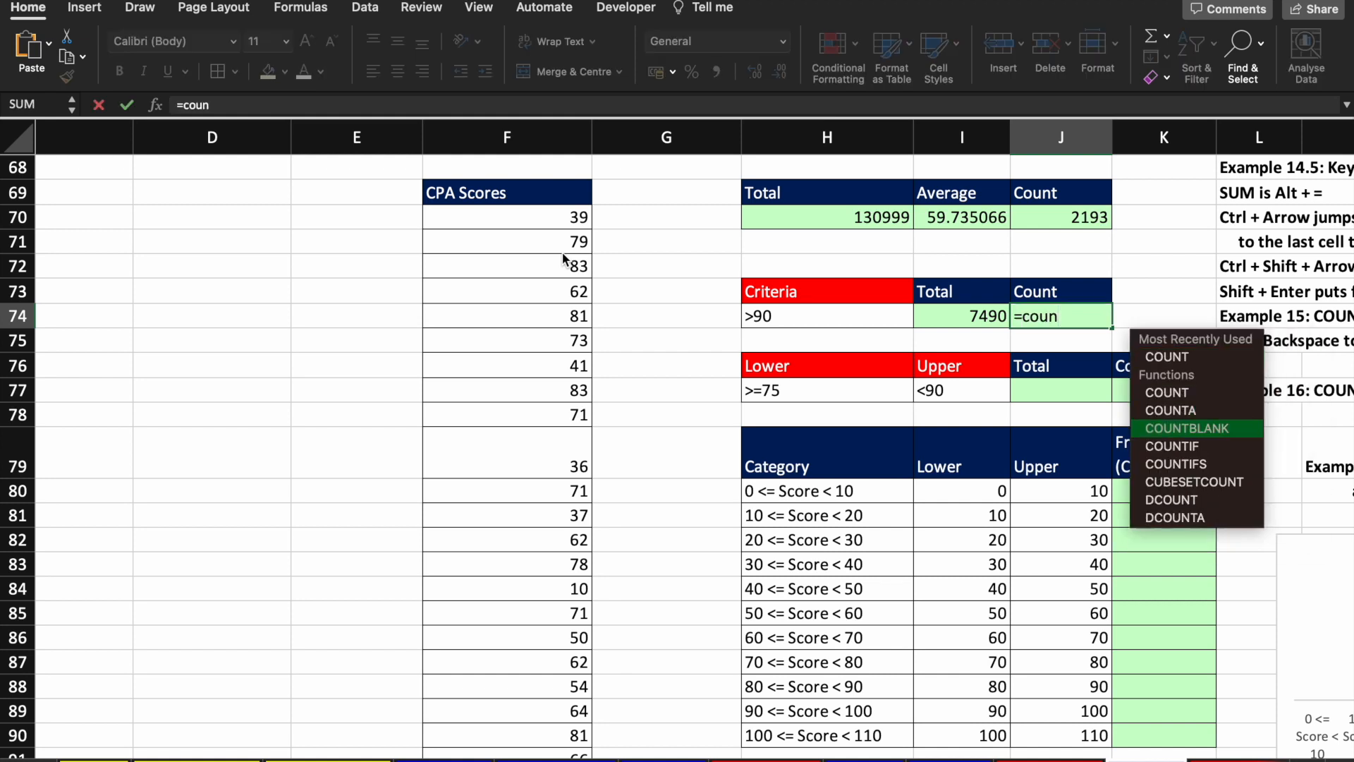
{"action": "key", "text": "Tab"}
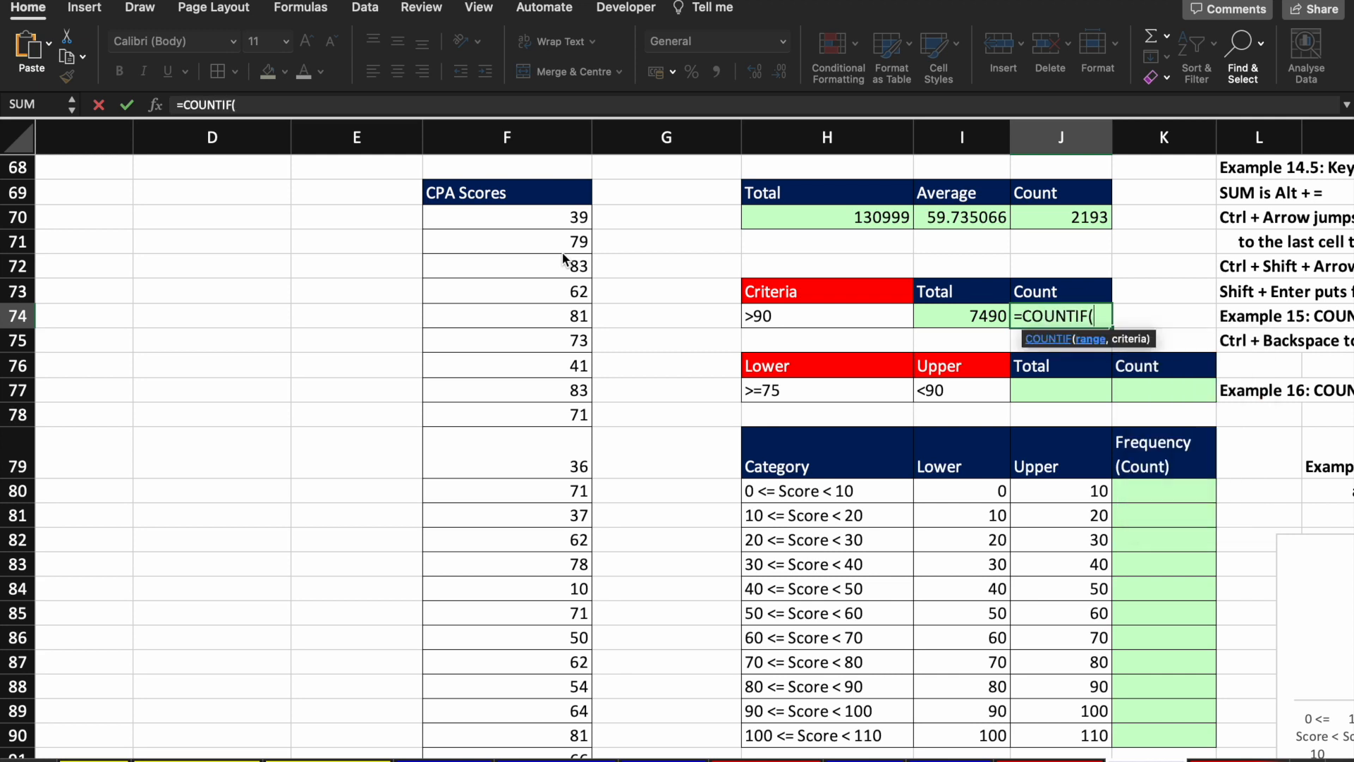
{"action": "key", "text": "Left"}
{"action": "key", "text": "Left"}
{"action": "key", "text": "Left"}
{"action": "key", "text": "Left"}
{"action": "key", "text": "Left"}
{"action": "key", "text": "Up"}
{"action": "key", "text": "Up"}
{"action": "key", "text": "Right"}
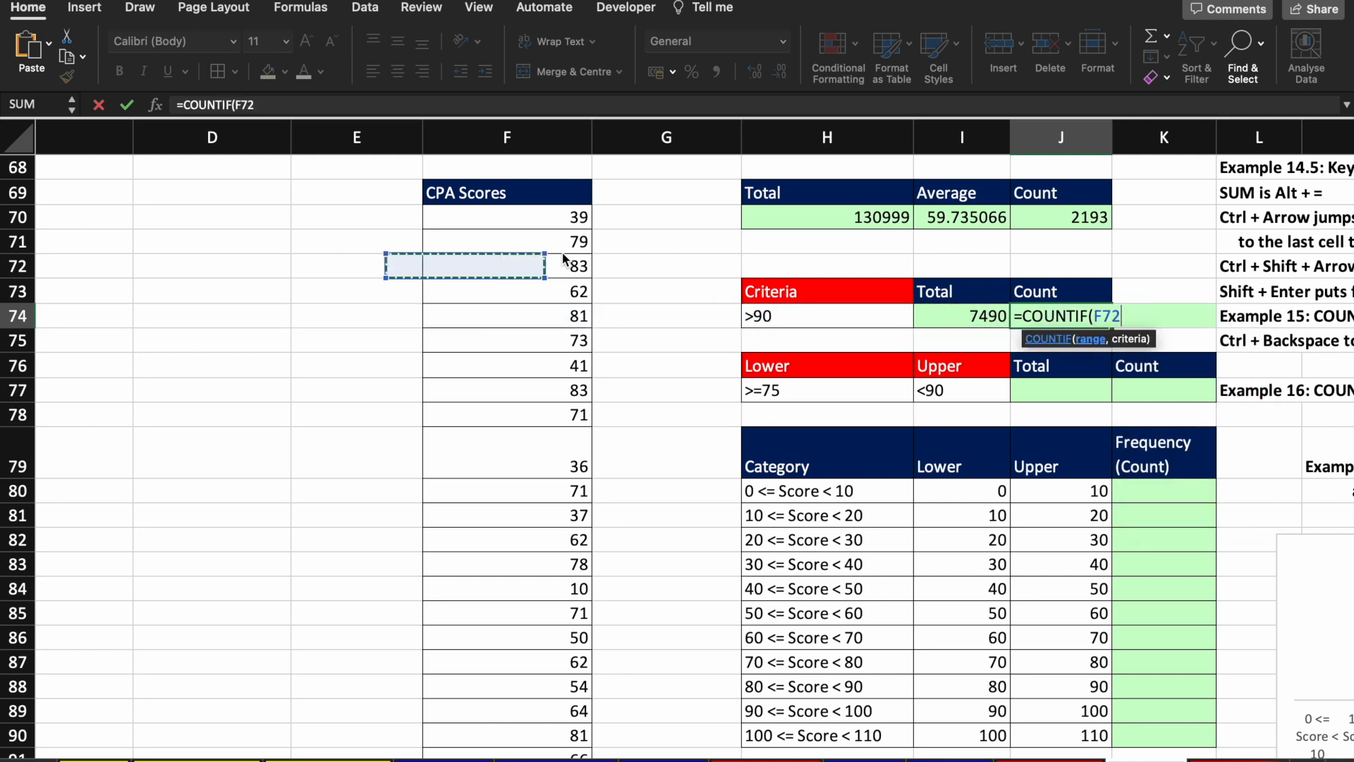
{"action": "key", "text": "Up"}
{"action": "key", "text": "Up"}
{"action": "key", "text": "ctrl+shift+Down"}
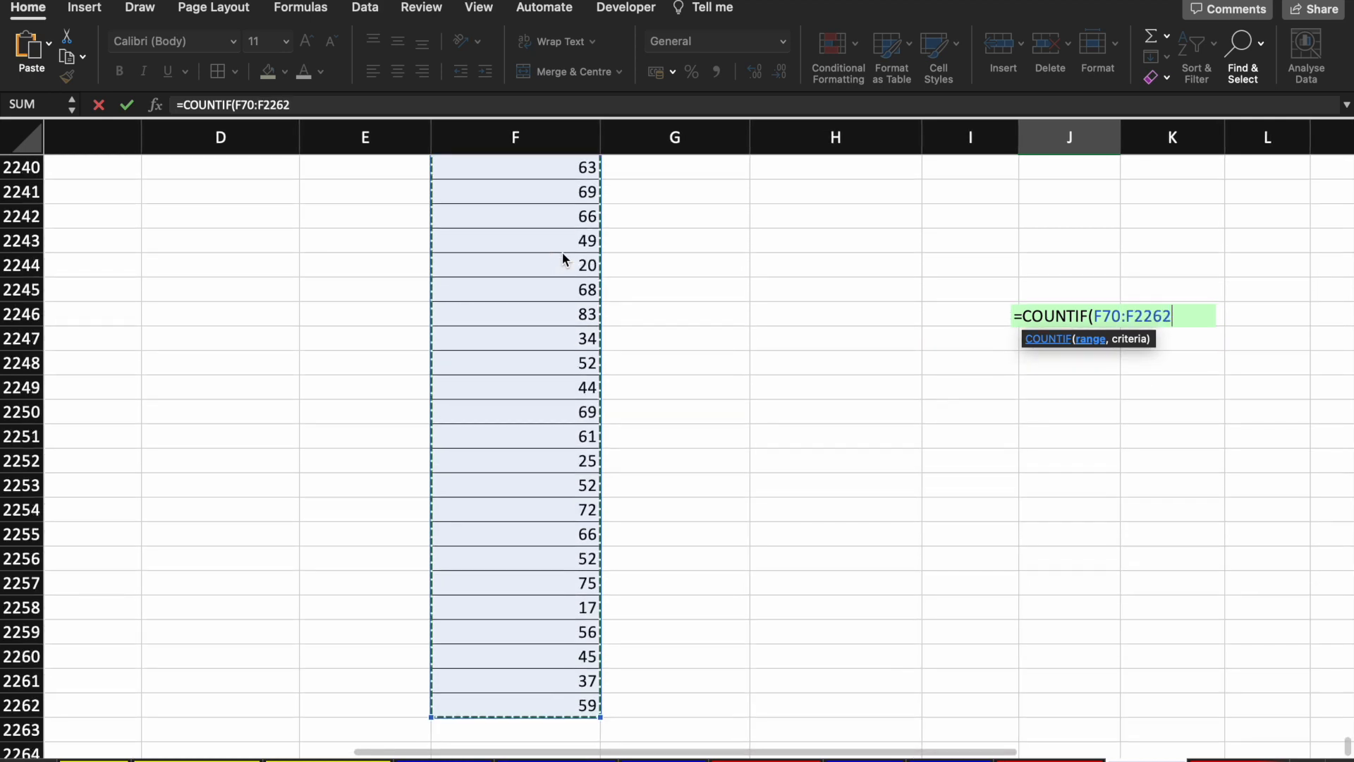
{"action": "type", "text": ","}
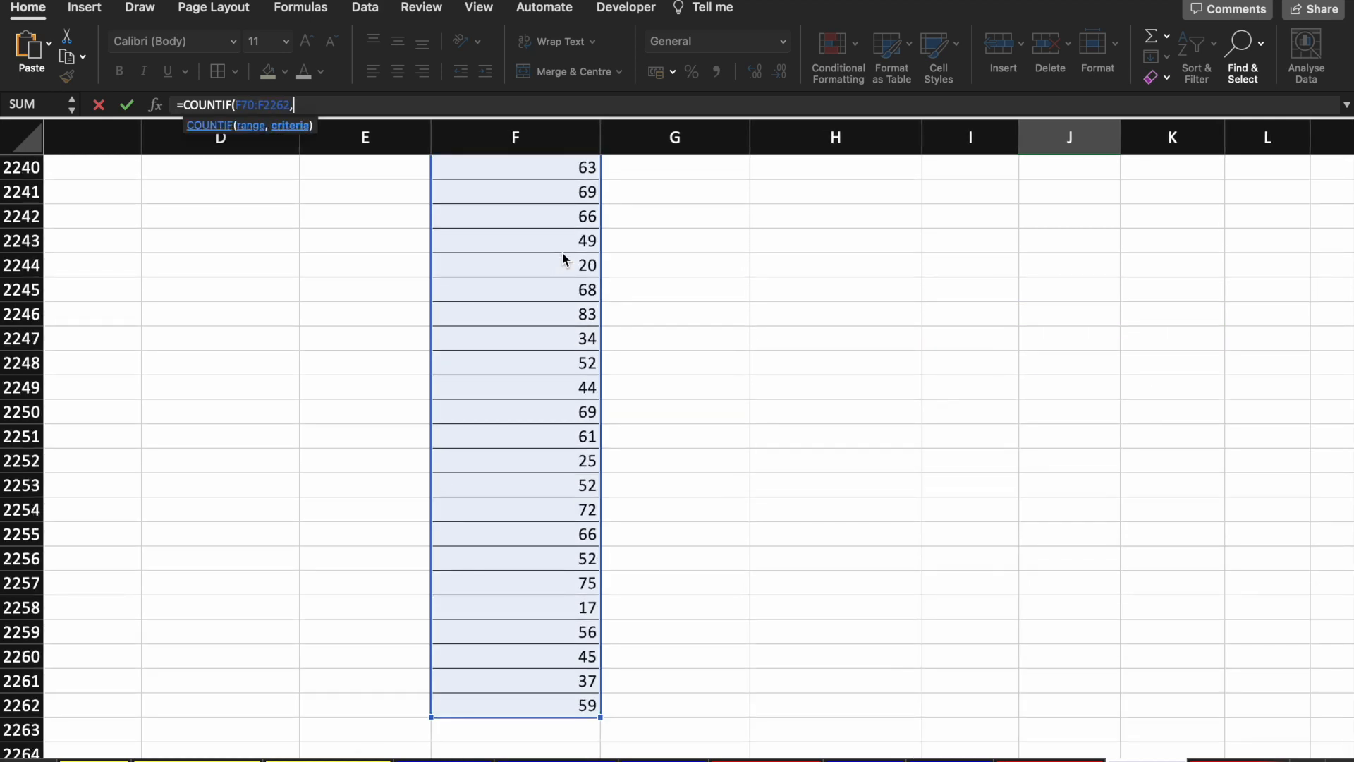
{"action": "key", "text": "Left"}
{"action": "key", "text": "Left"}
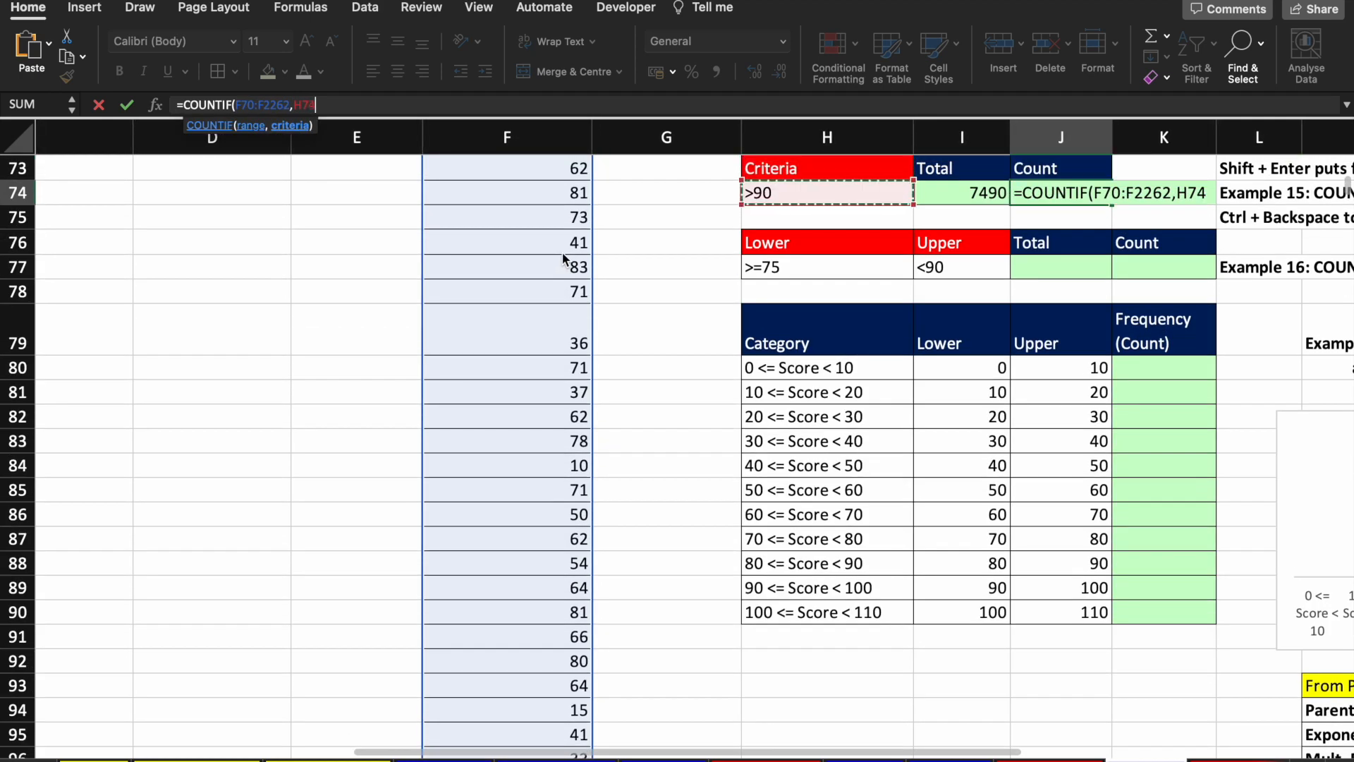
{"action": "type", "text": ")"}
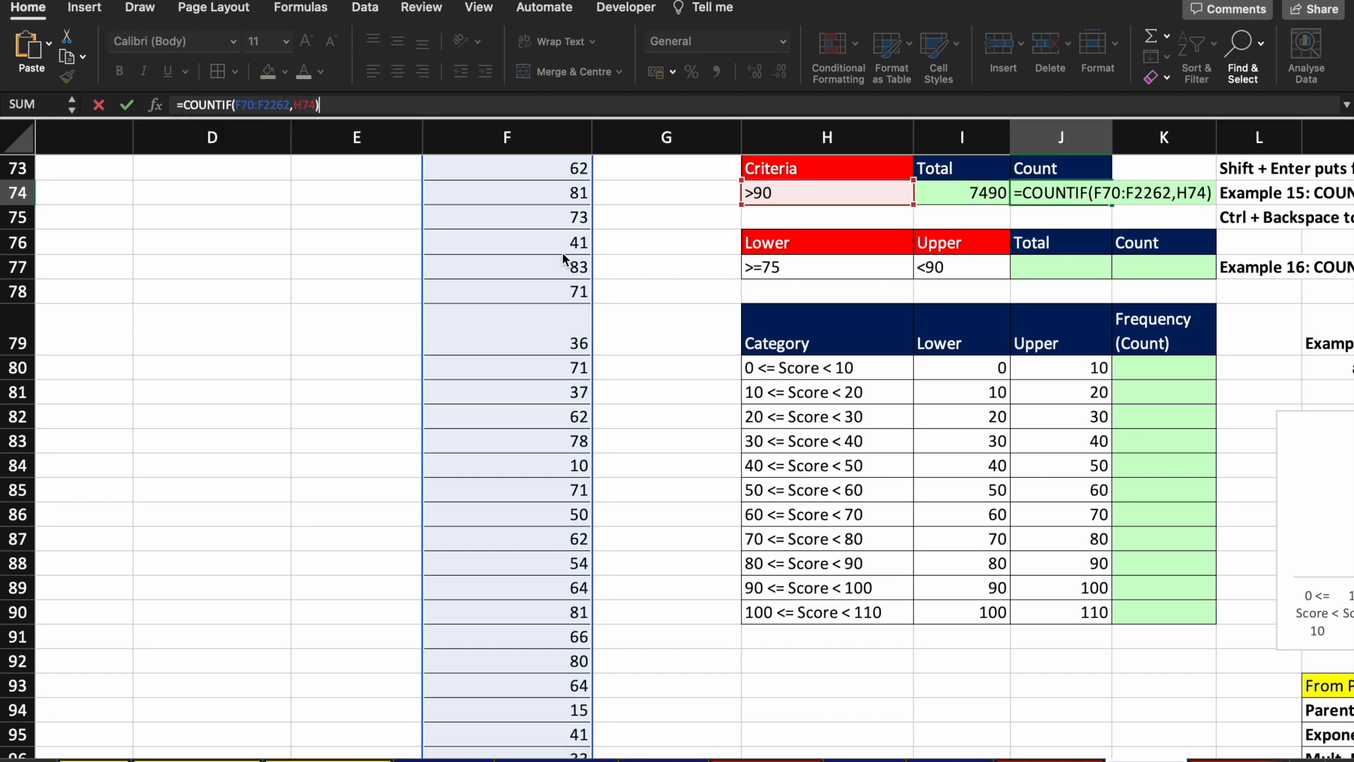
{"action": "key", "text": "Return"}
{"action": "key", "text": "Up"}
{"action": "key", "text": "Up"}
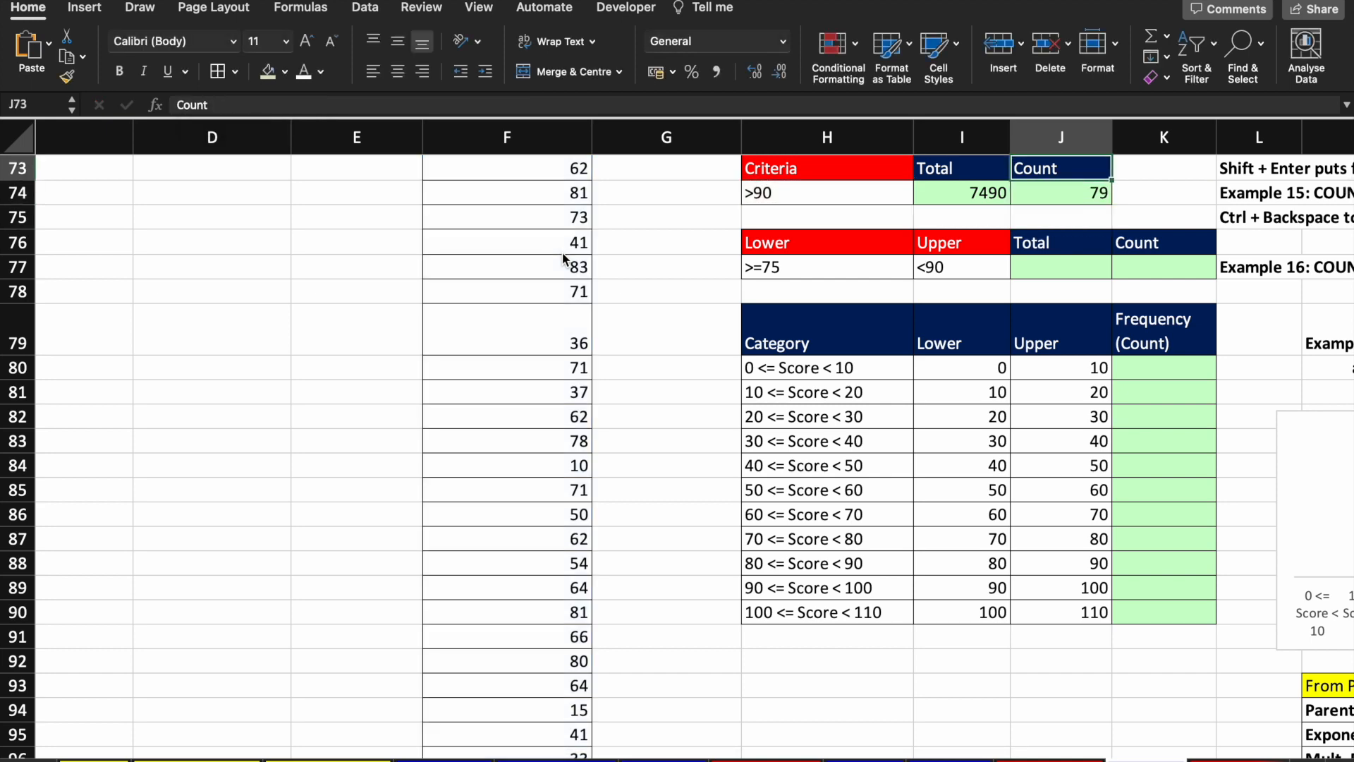
Step: Change the H74 criterion from >90 to >95 and check the recalculated SUMIF and COUNTIF results
{"action": "scroll", "coordinate": [564, 260], "scroll_direction": "up", "scroll_amount": 2}
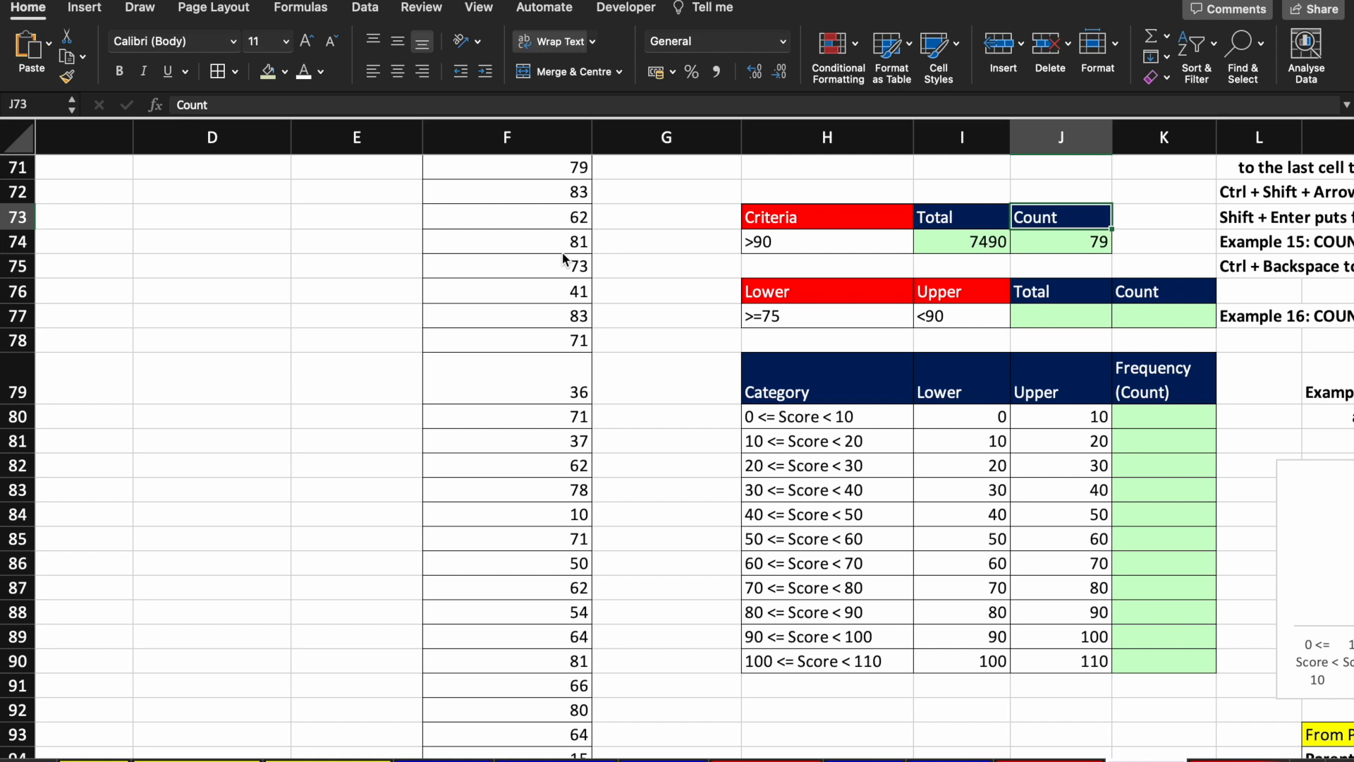
{"action": "left_click", "coordinate": [802, 238]}
{"action": "key", "text": "Right"}
{"action": "key", "text": "Right"}
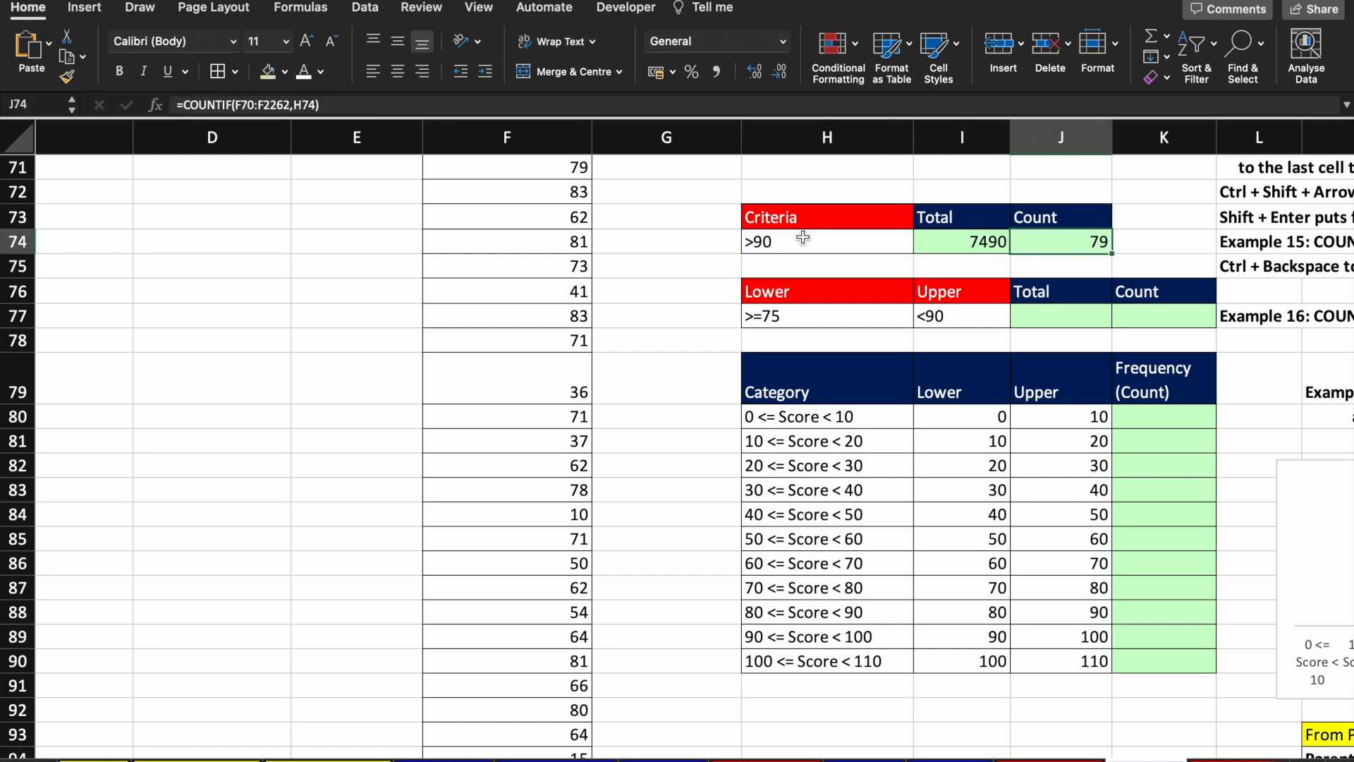
{"action": "key", "text": "Left"}
{"action": "key", "text": "Left"}
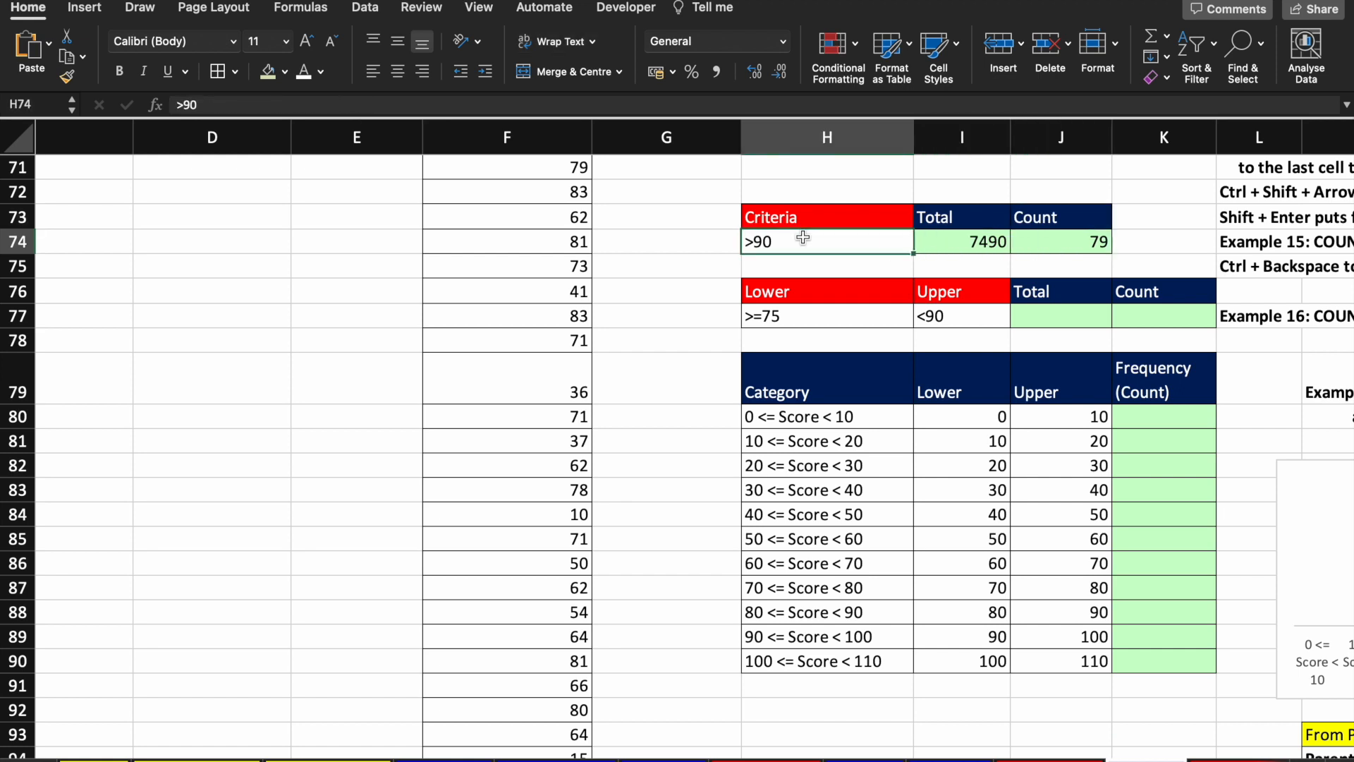
{"action": "left_click", "coordinate": [396, 104]}
{"action": "key", "text": "BackSpace"}
{"action": "type", "text": "5"}
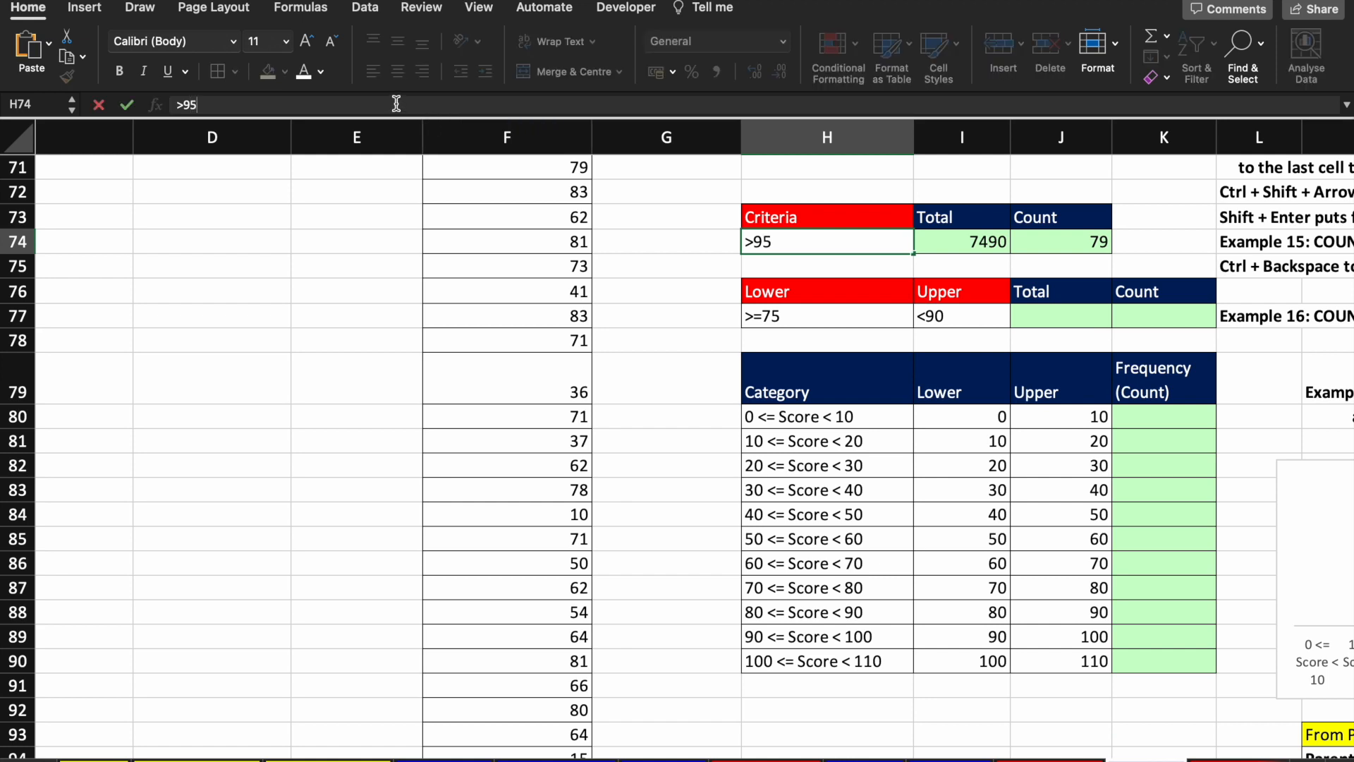
{"action": "key", "text": "Return"}
{"action": "key", "text": "Up"}
{"action": "key", "text": "Right"}
{"action": "key", "text": "Right"}
{"action": "key", "text": "Left"}
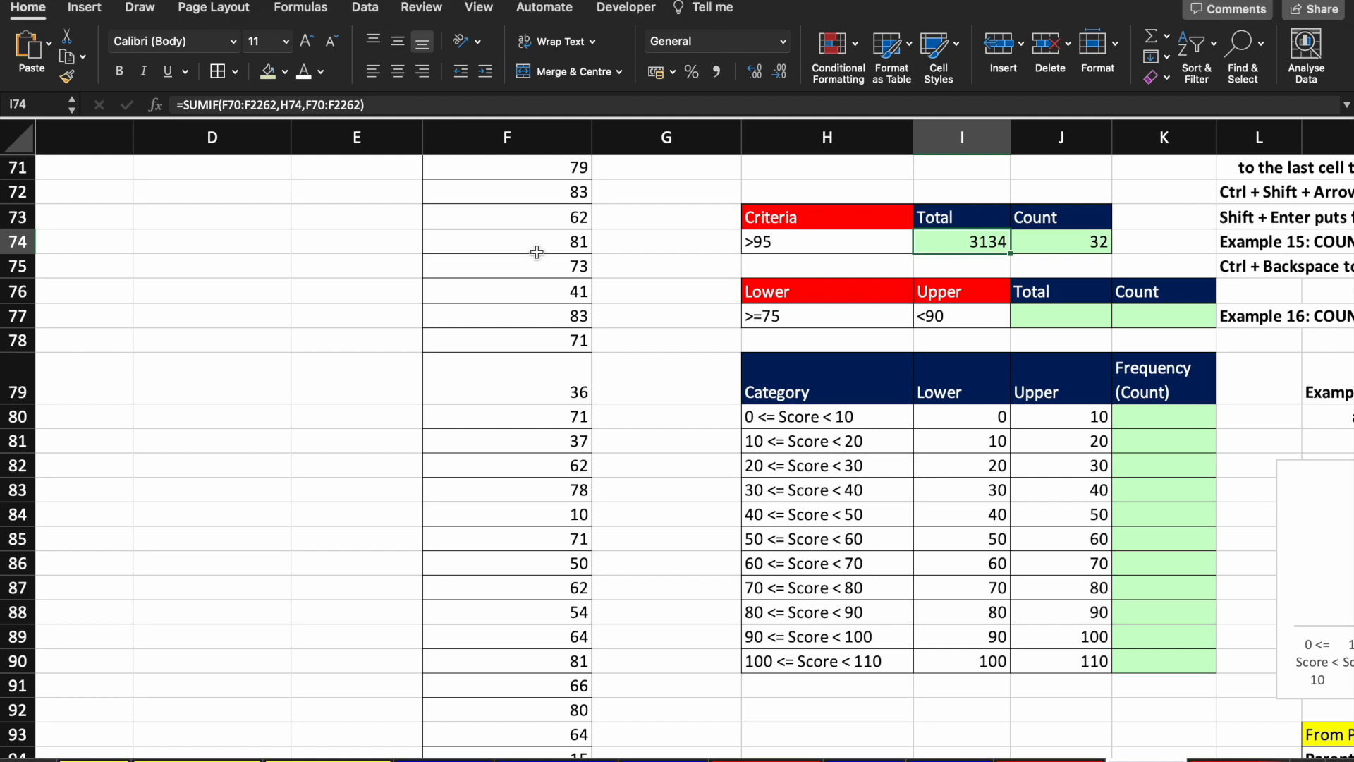
Step: Raise the H74 criterion to >98 and check the COUNTIF result in J74
{"action": "left_click", "coordinate": [789, 250]}
{"action": "double_click", "coordinate": [798, 243]}
{"action": "key", "text": "BackSpace"}
{"action": "key", "text": "BackSpace"}
{"action": "type", "text": "98"}
{"action": "key", "text": "Return"}
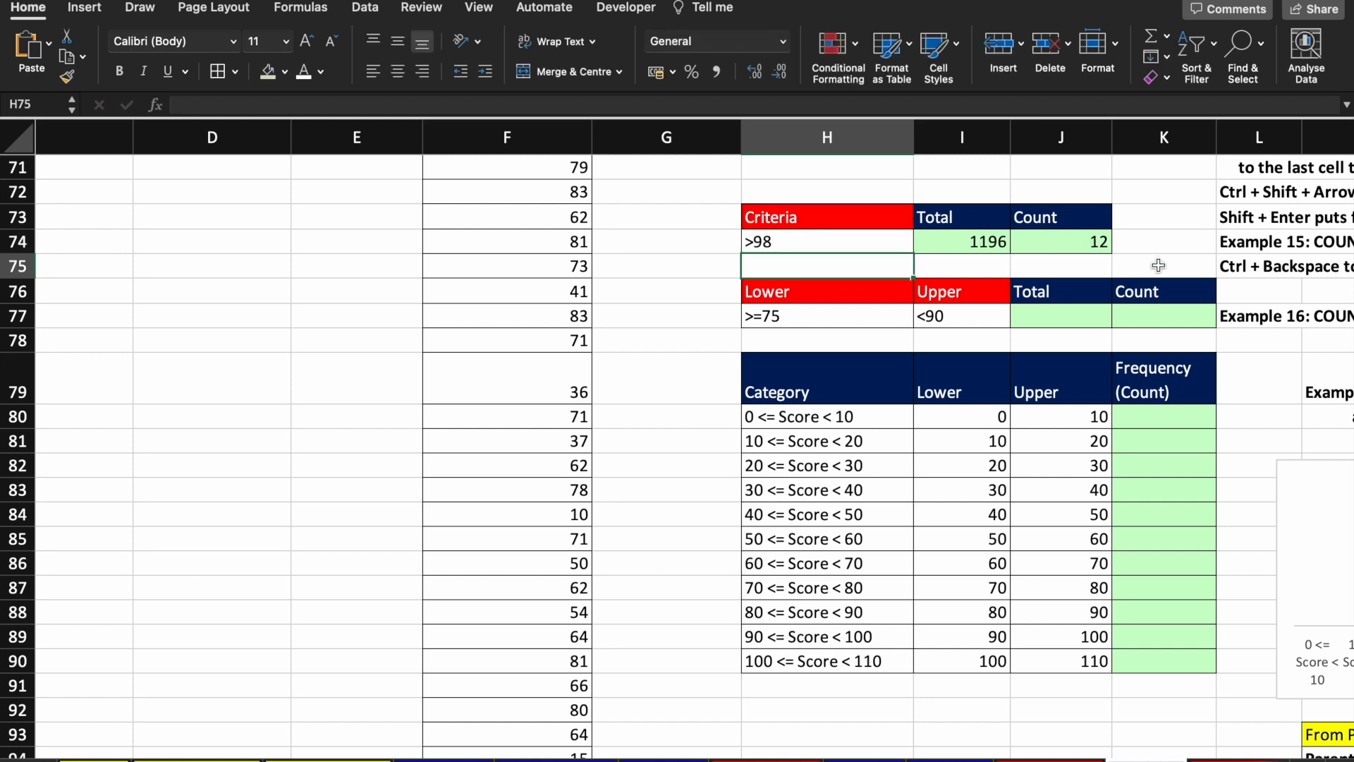
{"action": "left_click", "coordinate": [1100, 246]}
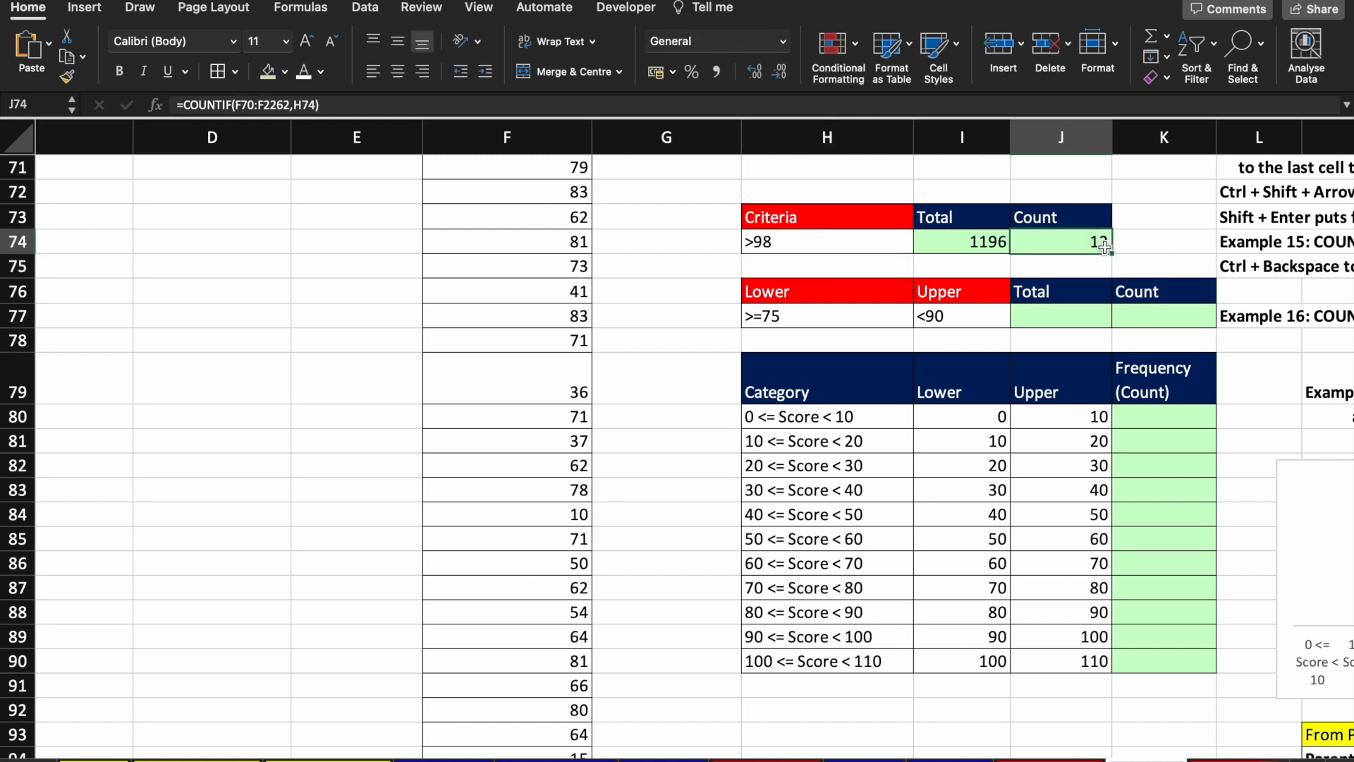
Step: Set the H74 criterion to >99 and confirm the Total of 800 and Count of 8
{"action": "double_click", "coordinate": [837, 236]}
{"action": "key", "text": "BackSpace"}
{"action": "type", "text": "9"}
{"action": "key", "text": "Return"}
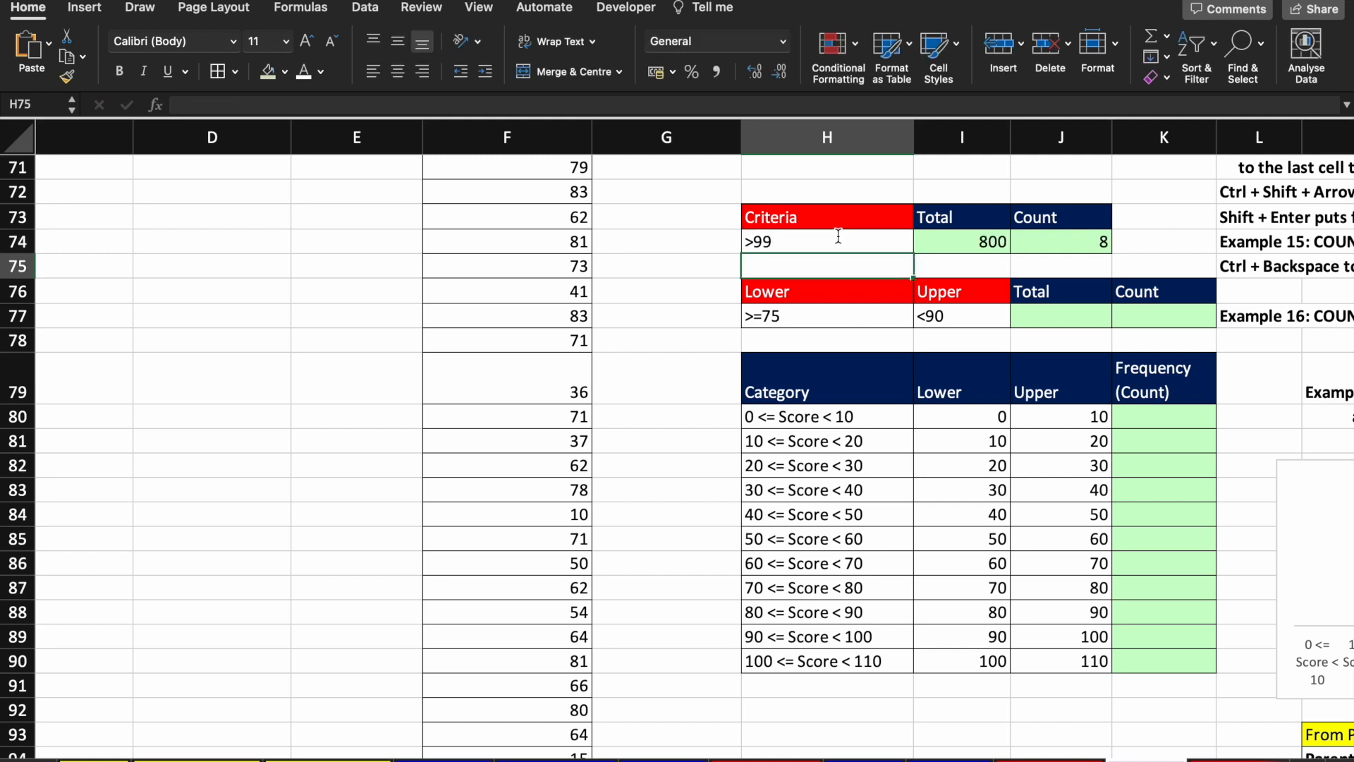
{"action": "key", "text": "Up"}
{"action": "key", "text": "Right"}
{"action": "key", "text": "Right"}
{"action": "key", "text": "Left"}
{"action": "key", "text": "Left"}
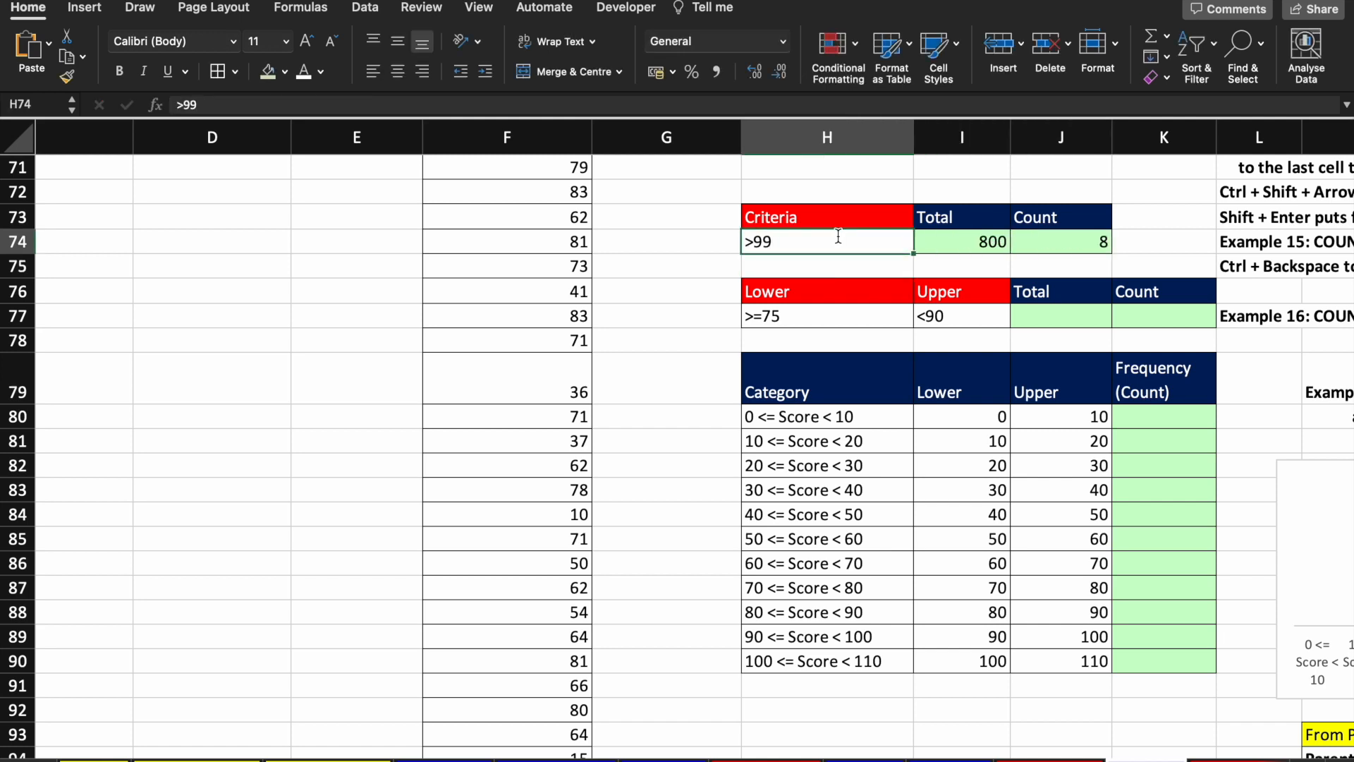
{"action": "key", "text": "Down"}
{"action": "key", "text": "Down"}
{"action": "key", "text": "Down"}
{"action": "key", "text": "Right"}
{"action": "key", "text": "Right"}
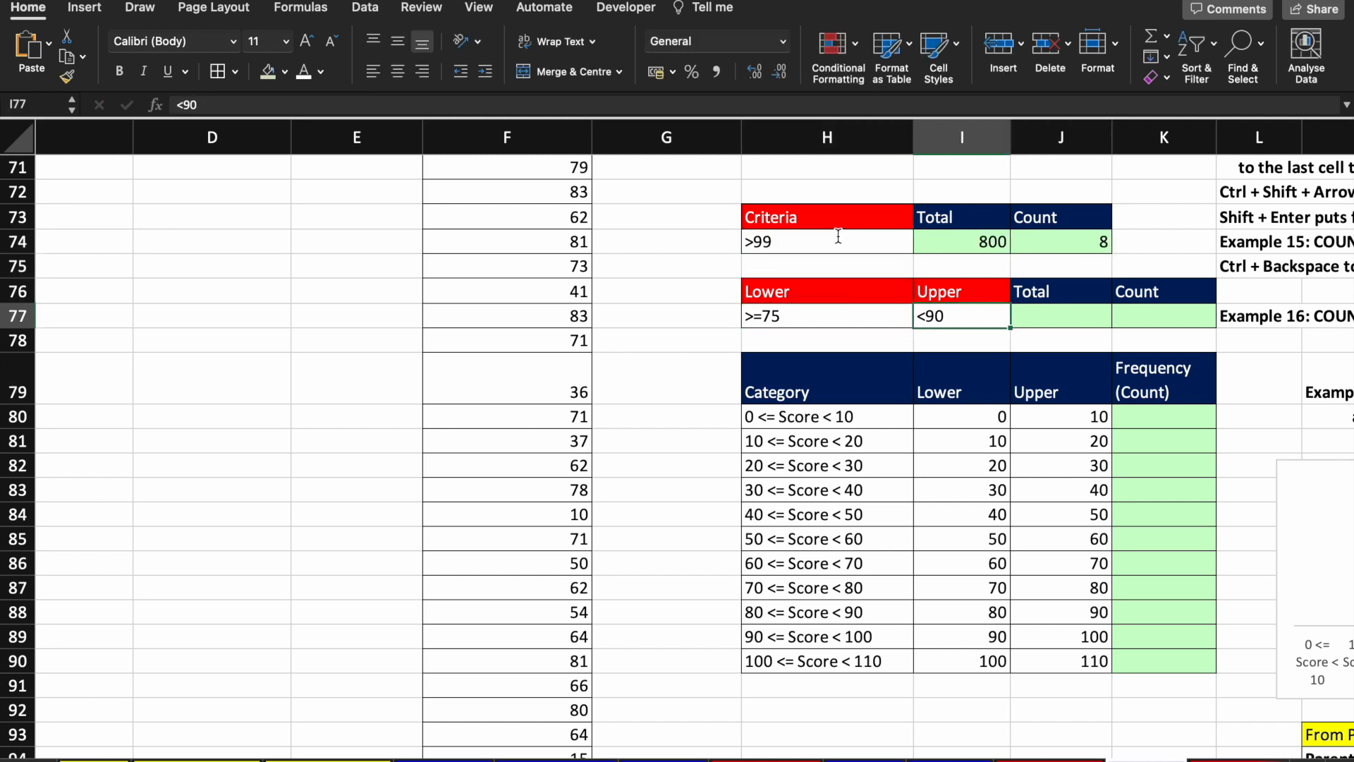